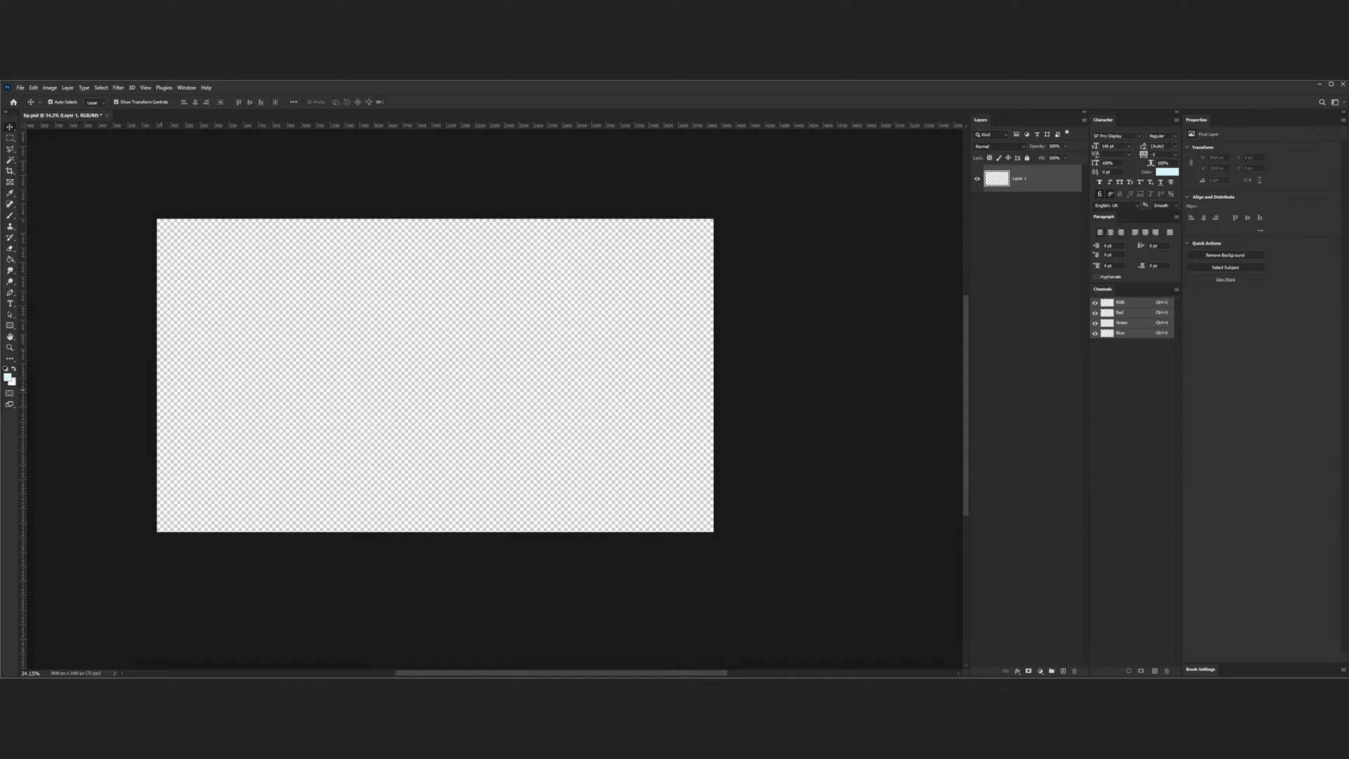
# - Place the eleven night-sky airliner images at original size in the canvas centre as embedded smart object layers
pyautogui.moveTo(160, 390); pyautogui.dragTo(234, 392)
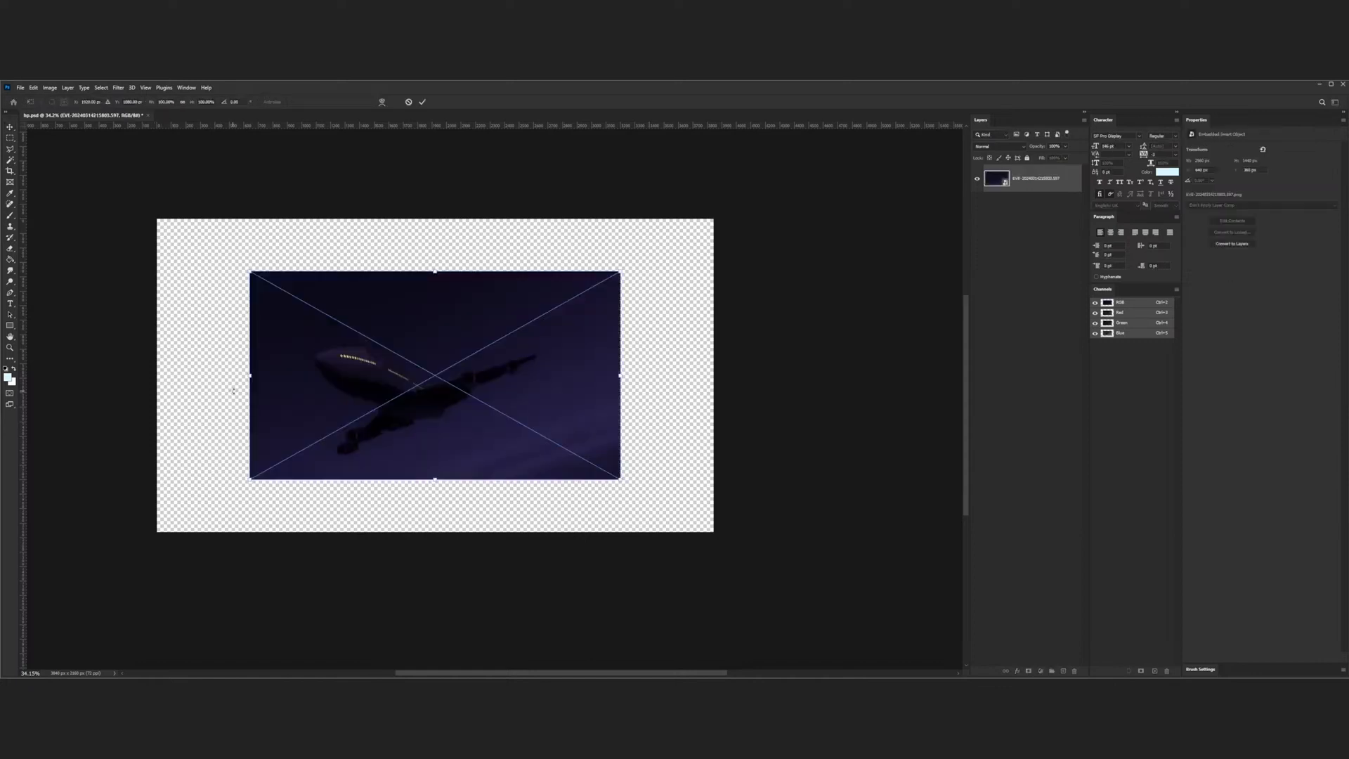
pyautogui.press('Return')
pyautogui.press('Return')
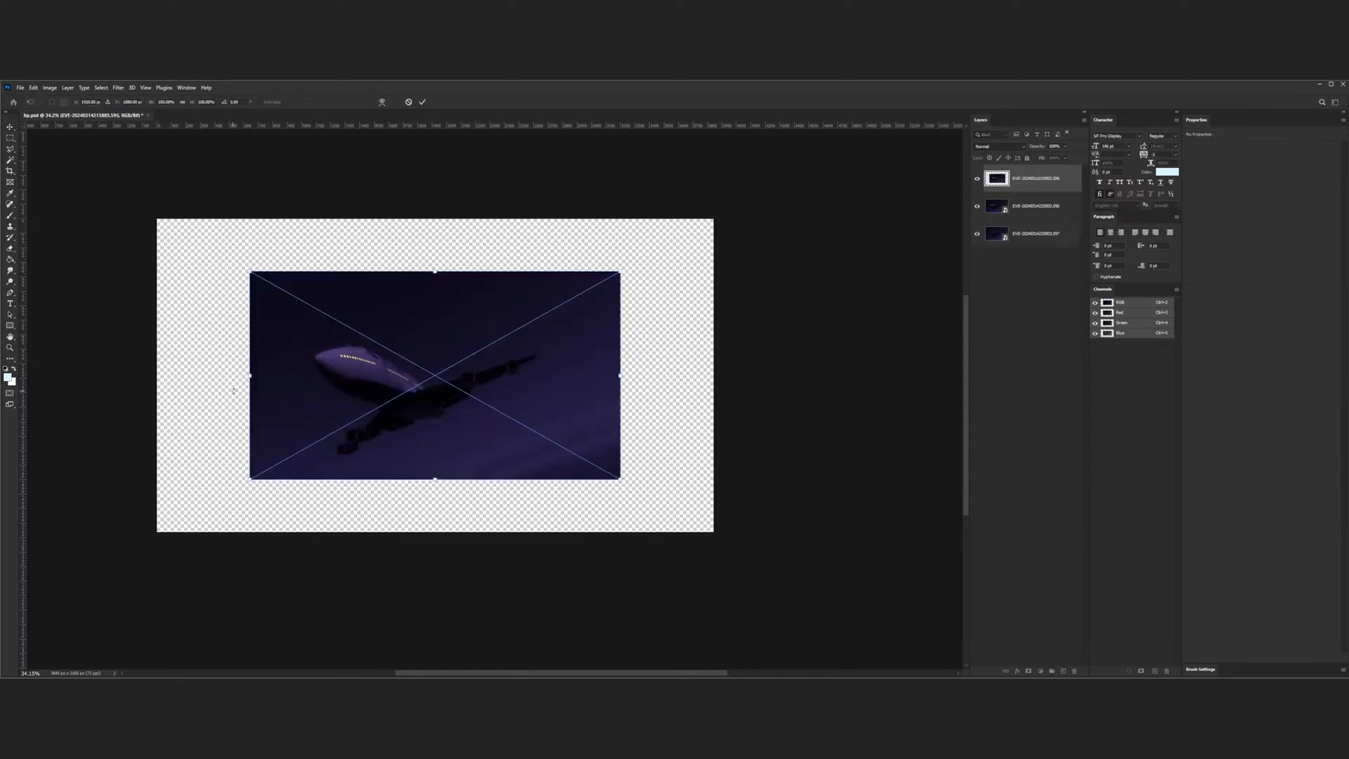
pyautogui.press('Return')
pyautogui.press('Return')
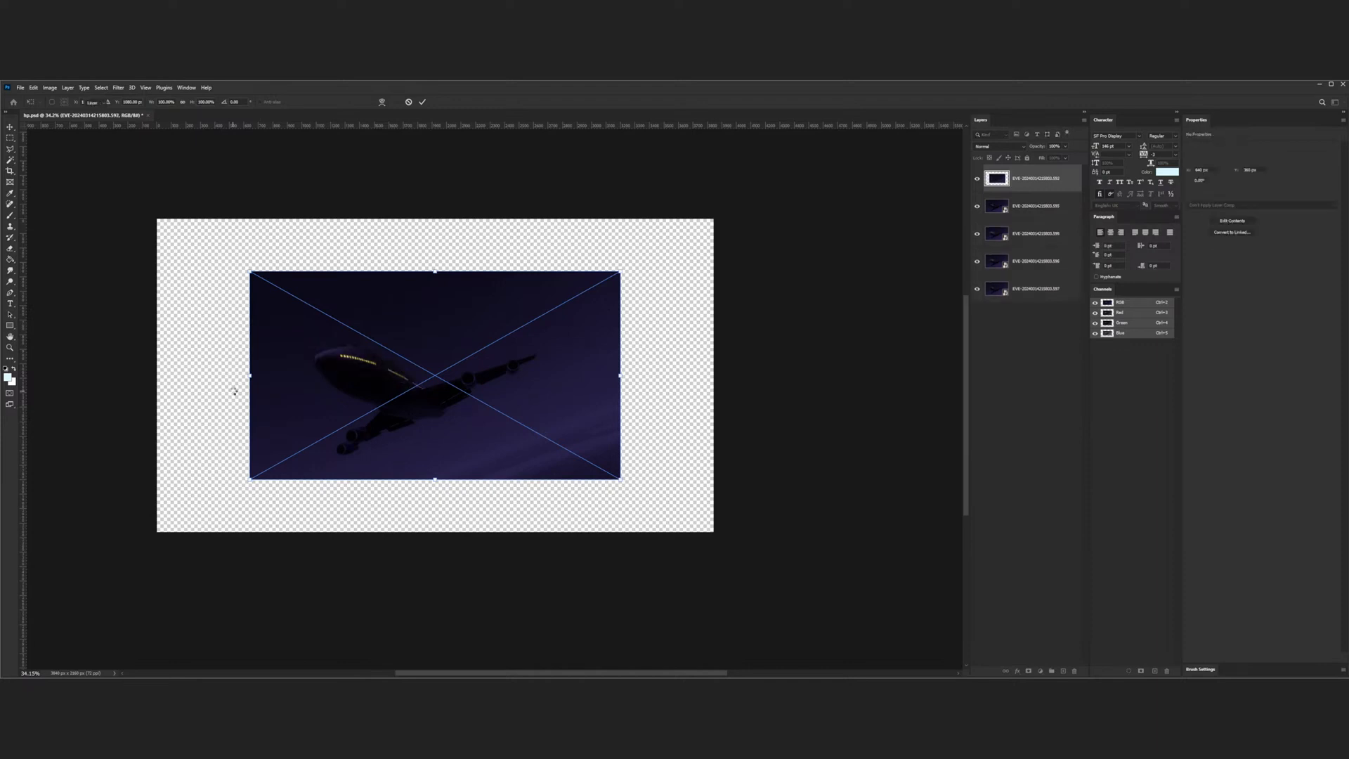
pyautogui.press('Return')
pyautogui.press('Return')
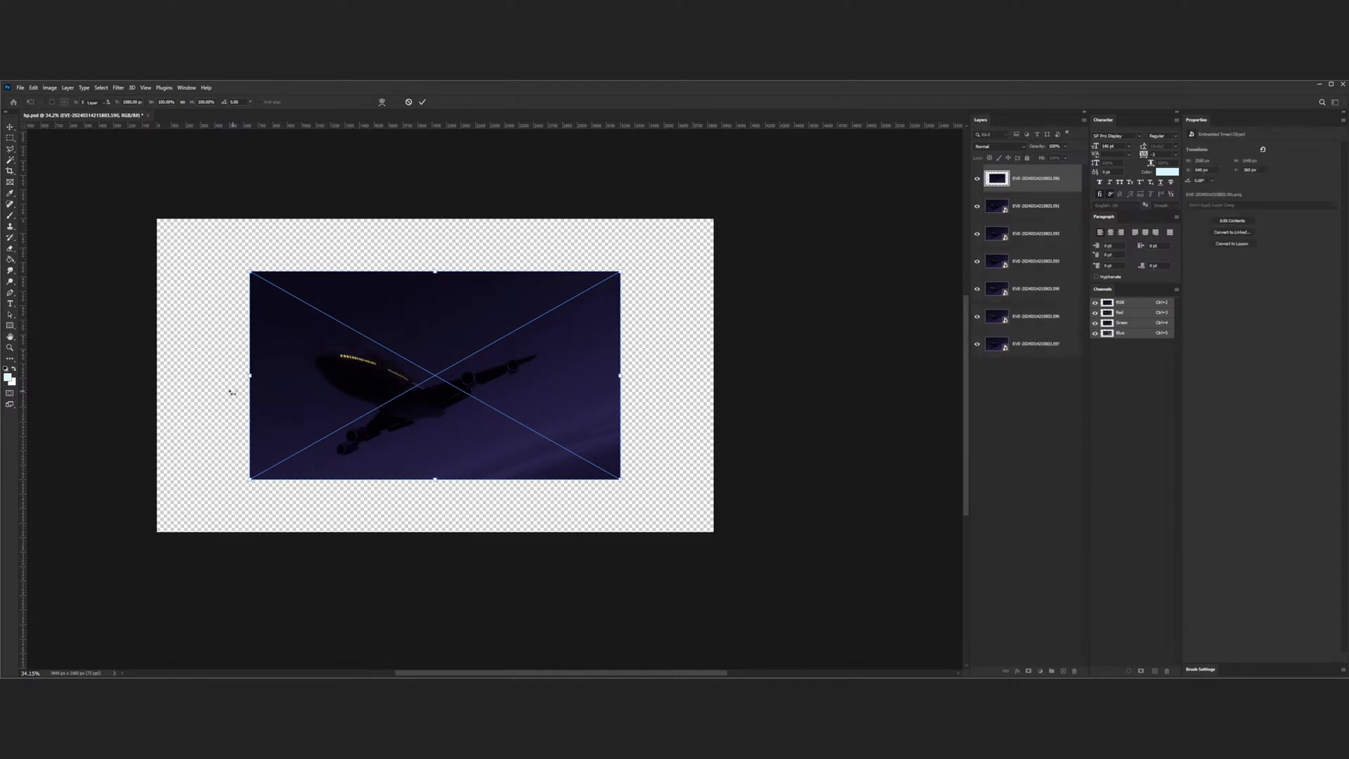
pyautogui.press('Return')
pyautogui.press('Return')
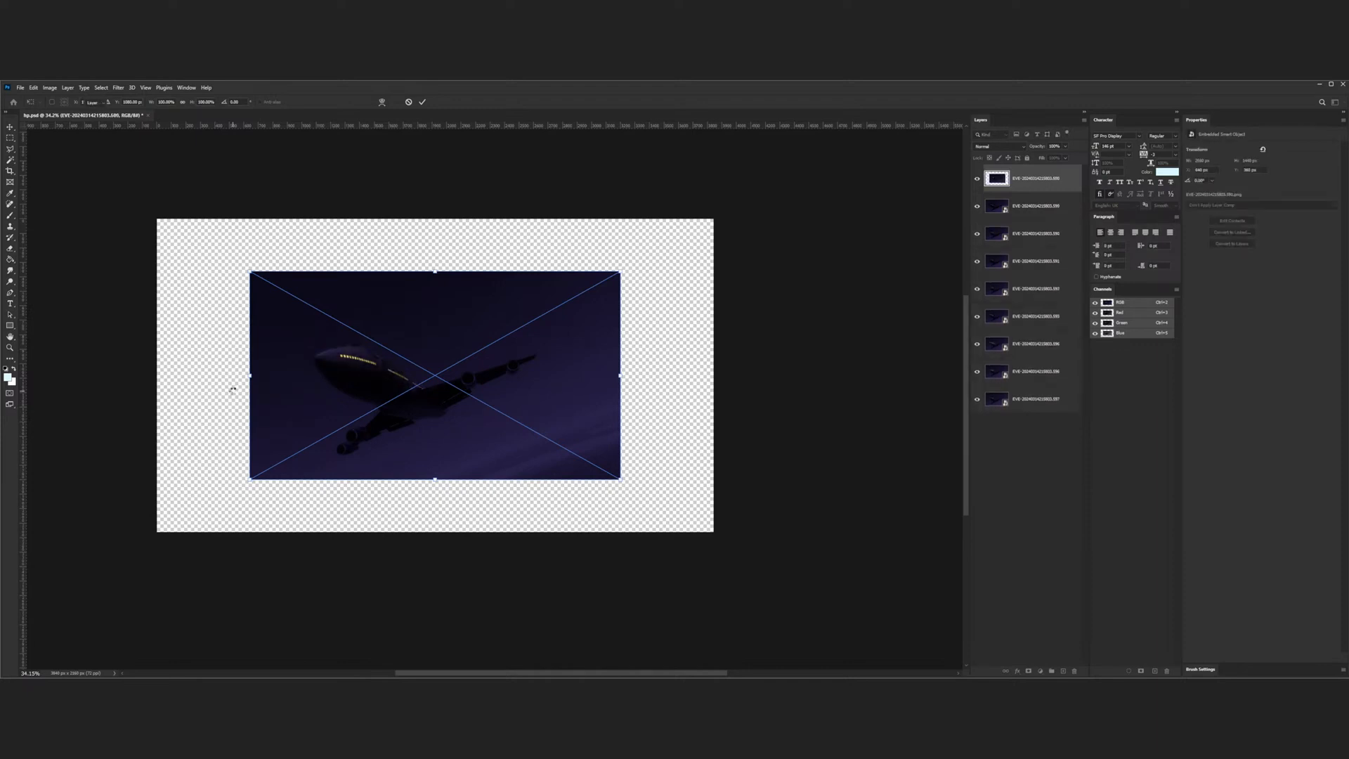
pyautogui.press('Return')
pyautogui.press('Return')
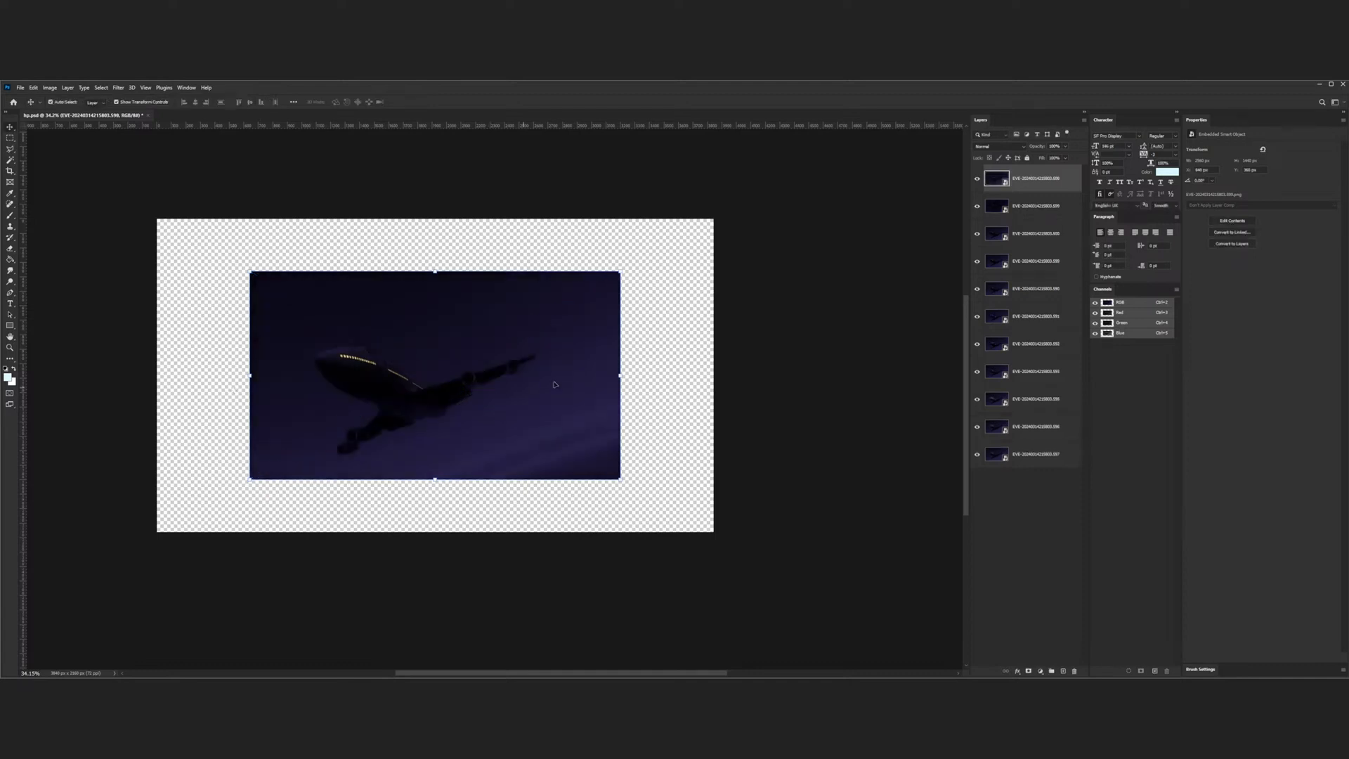
pyautogui.click(665, 371)
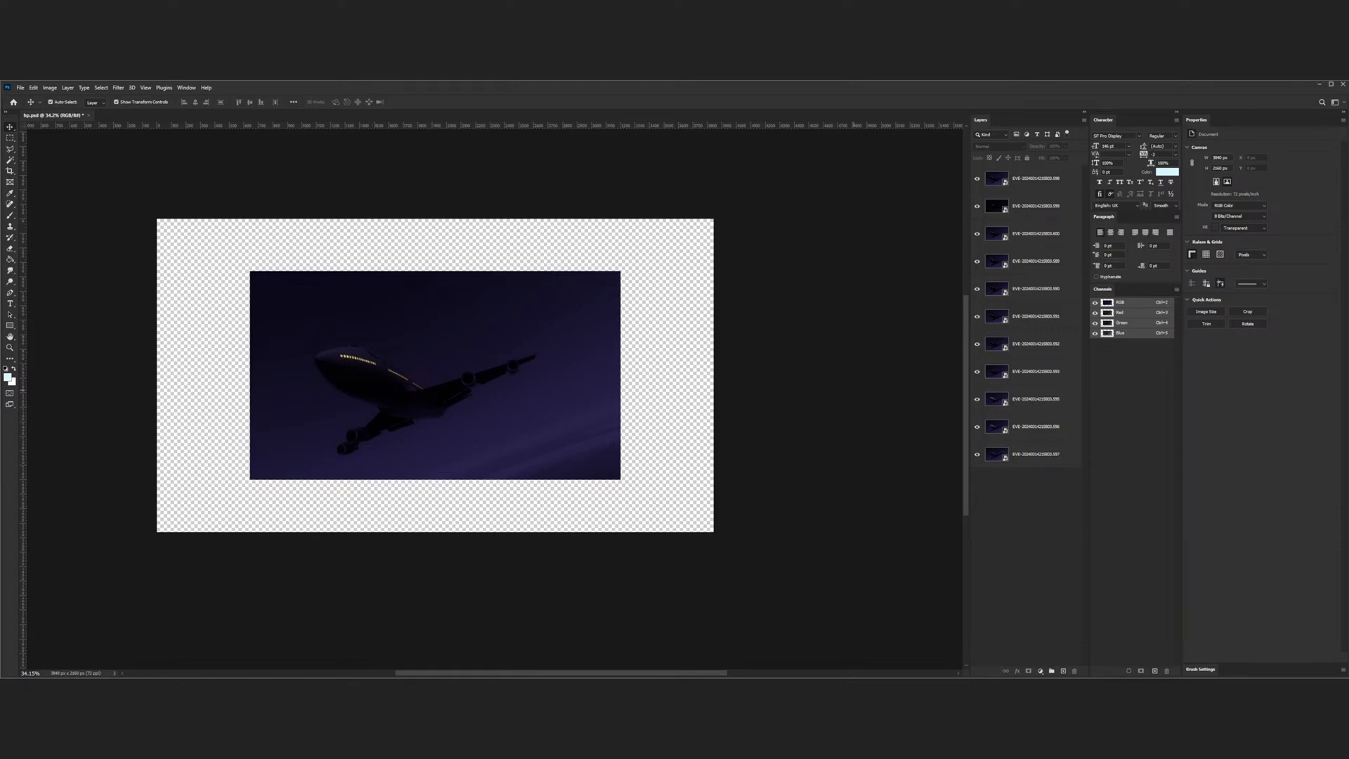
# - Place three dark fighter jet images in the canvas centre as smart object layers above the airliner layers
pyautogui.press('Return')
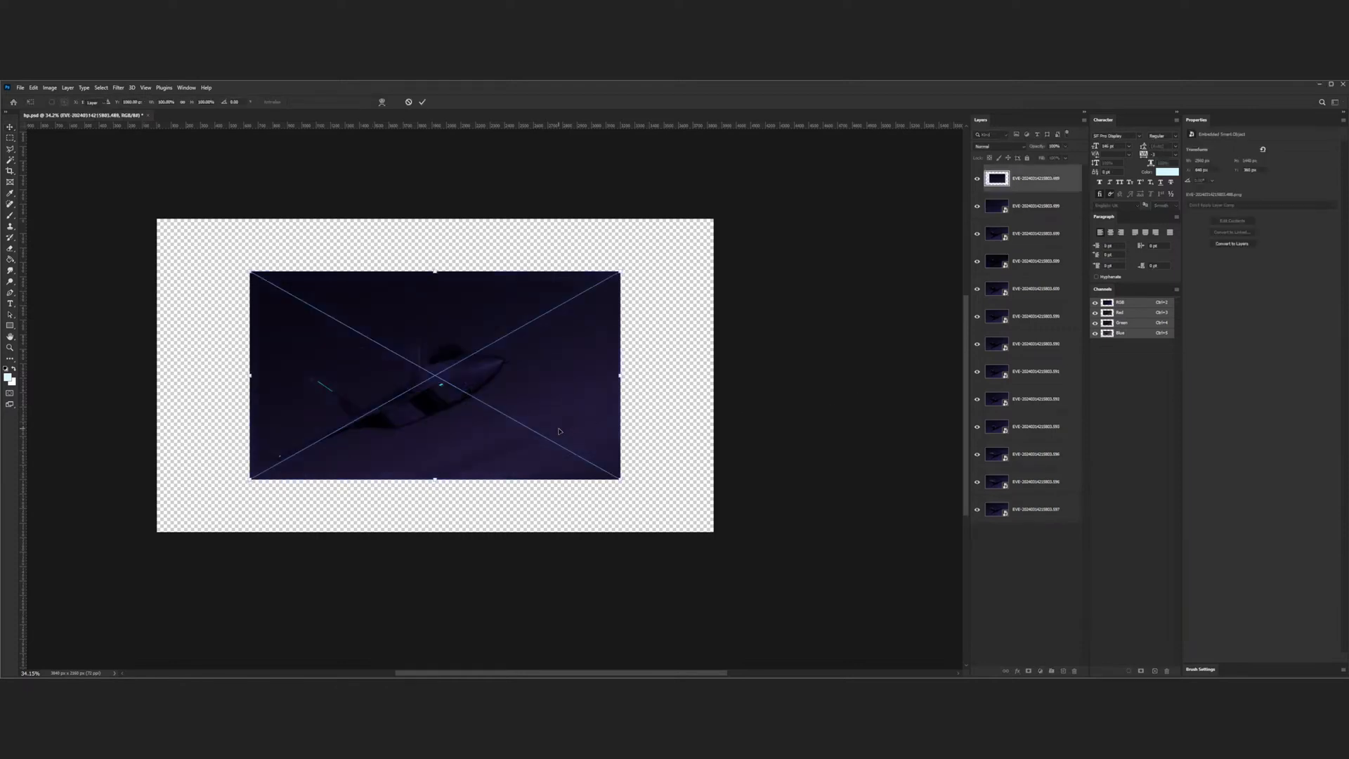
pyautogui.press('Return')
pyautogui.press('Return')
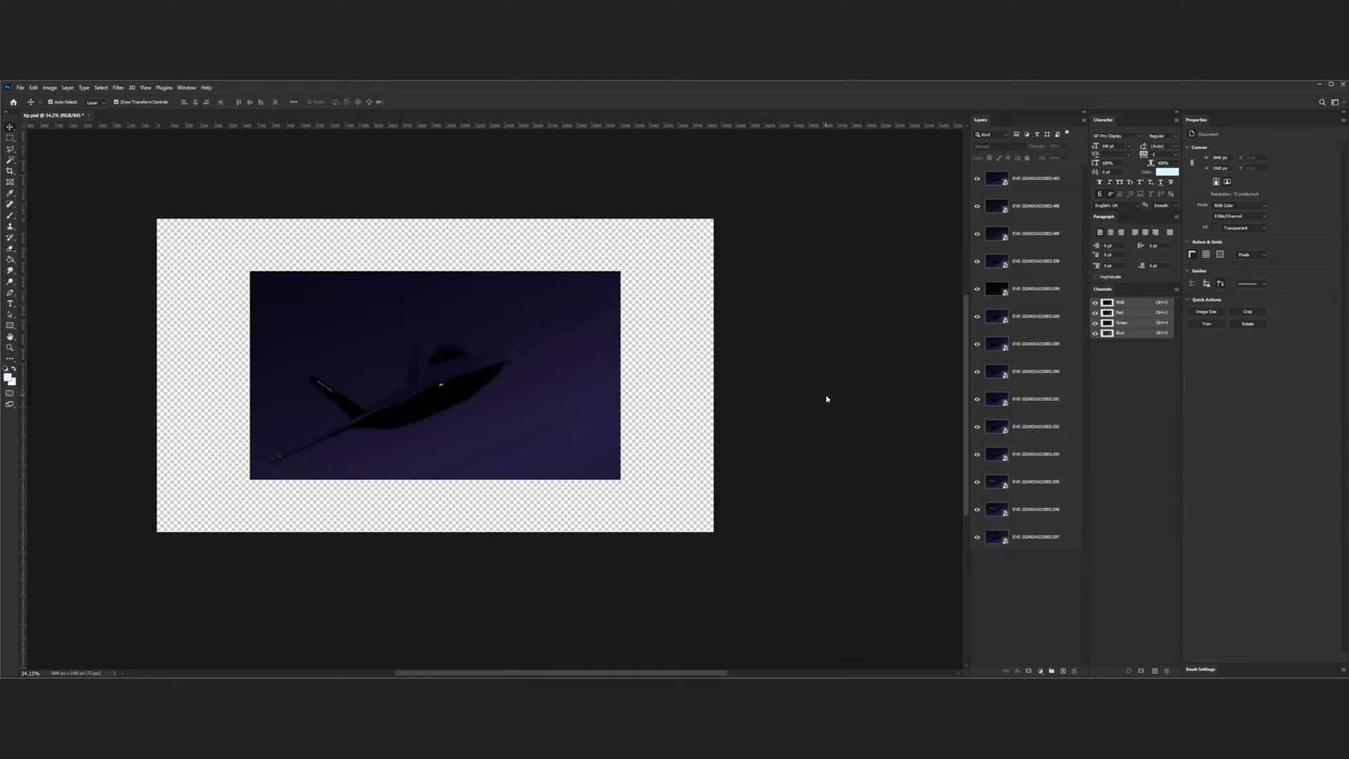
# - Place the five images of burning trails and the burning aircraft over the night city as new top layers
pyautogui.press('Return')
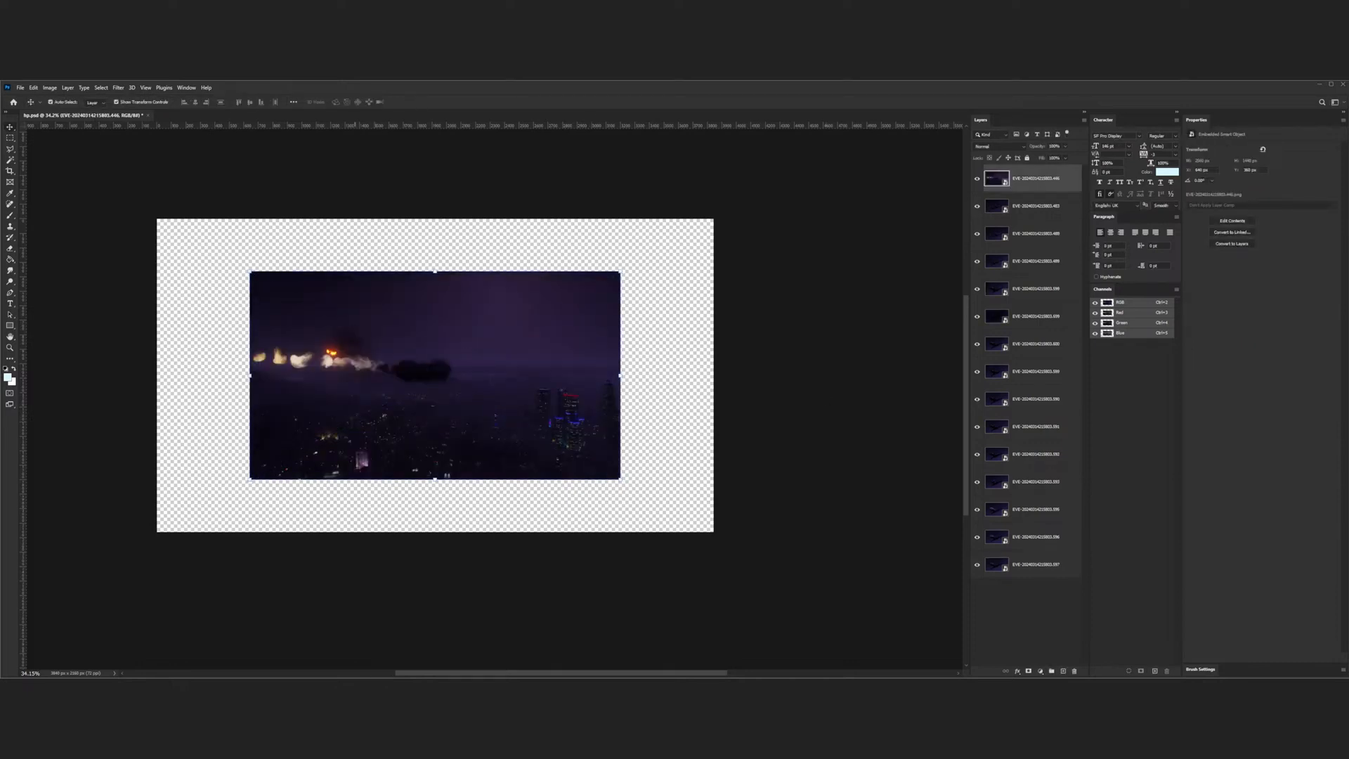
pyautogui.moveTo(845, 464); pyautogui.dragTo(822, 466)
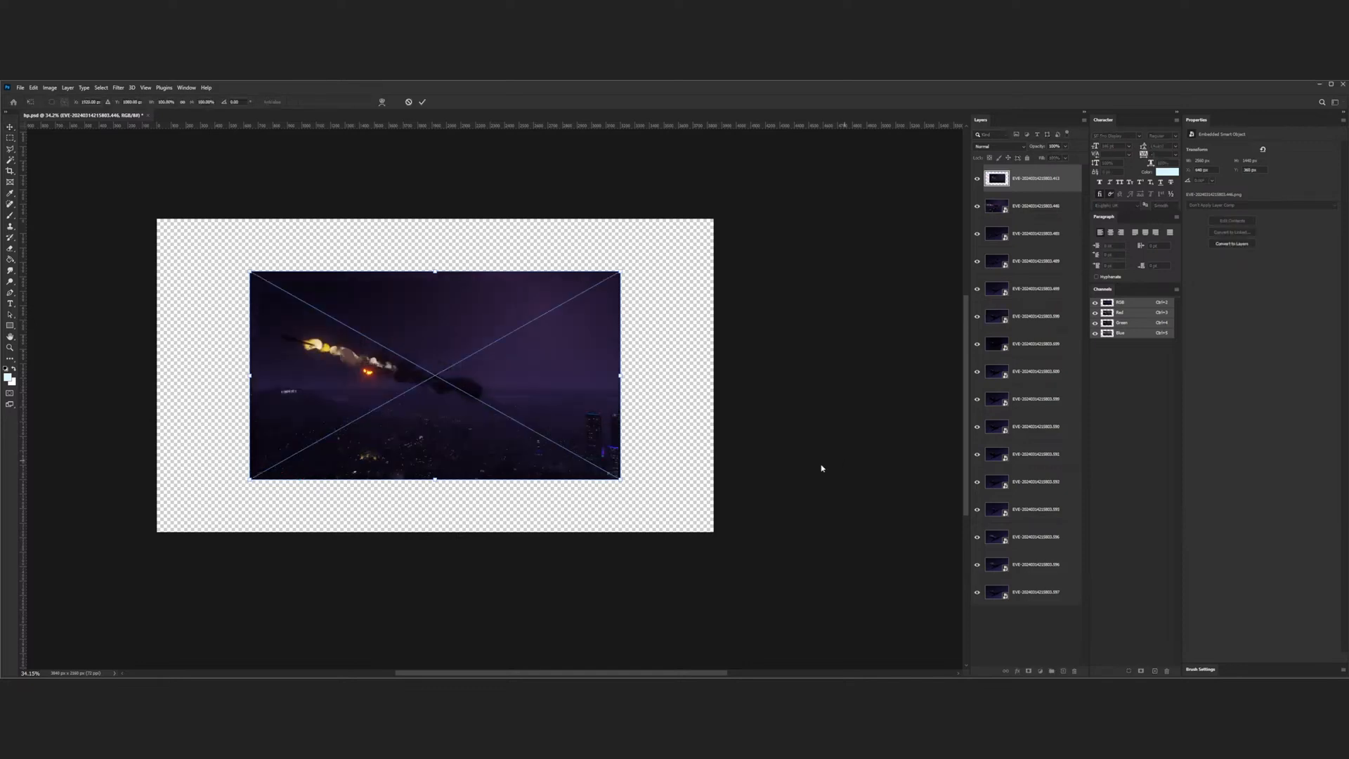
pyautogui.press('Return')
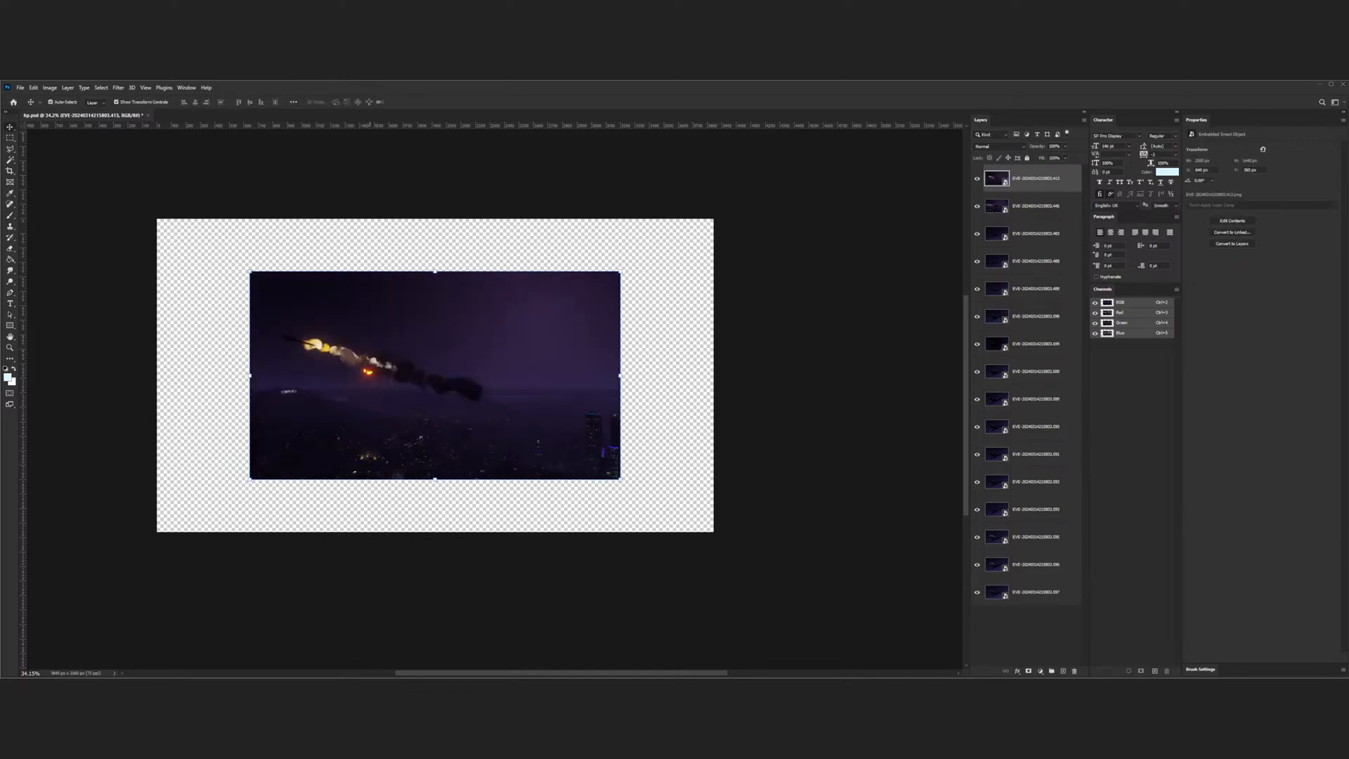
pyautogui.press('Return')
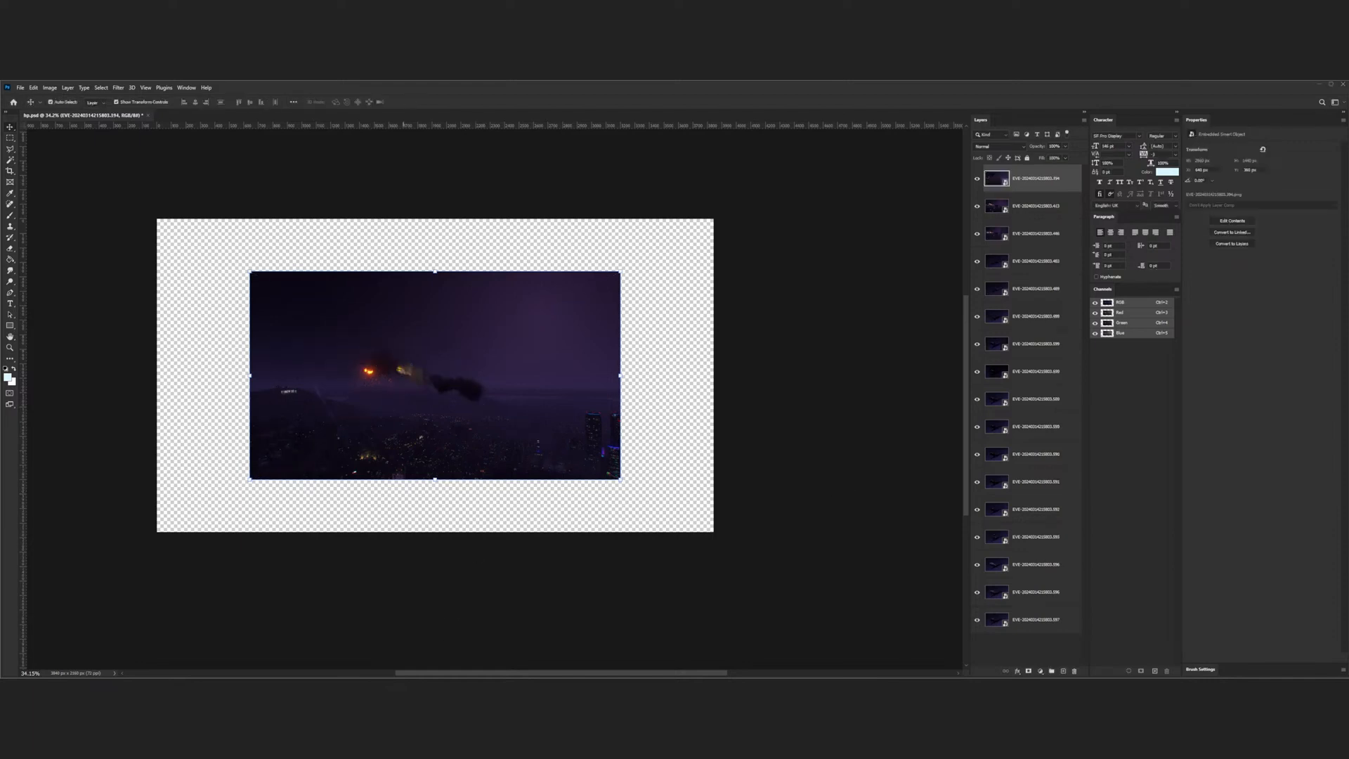
pyautogui.press('Return')
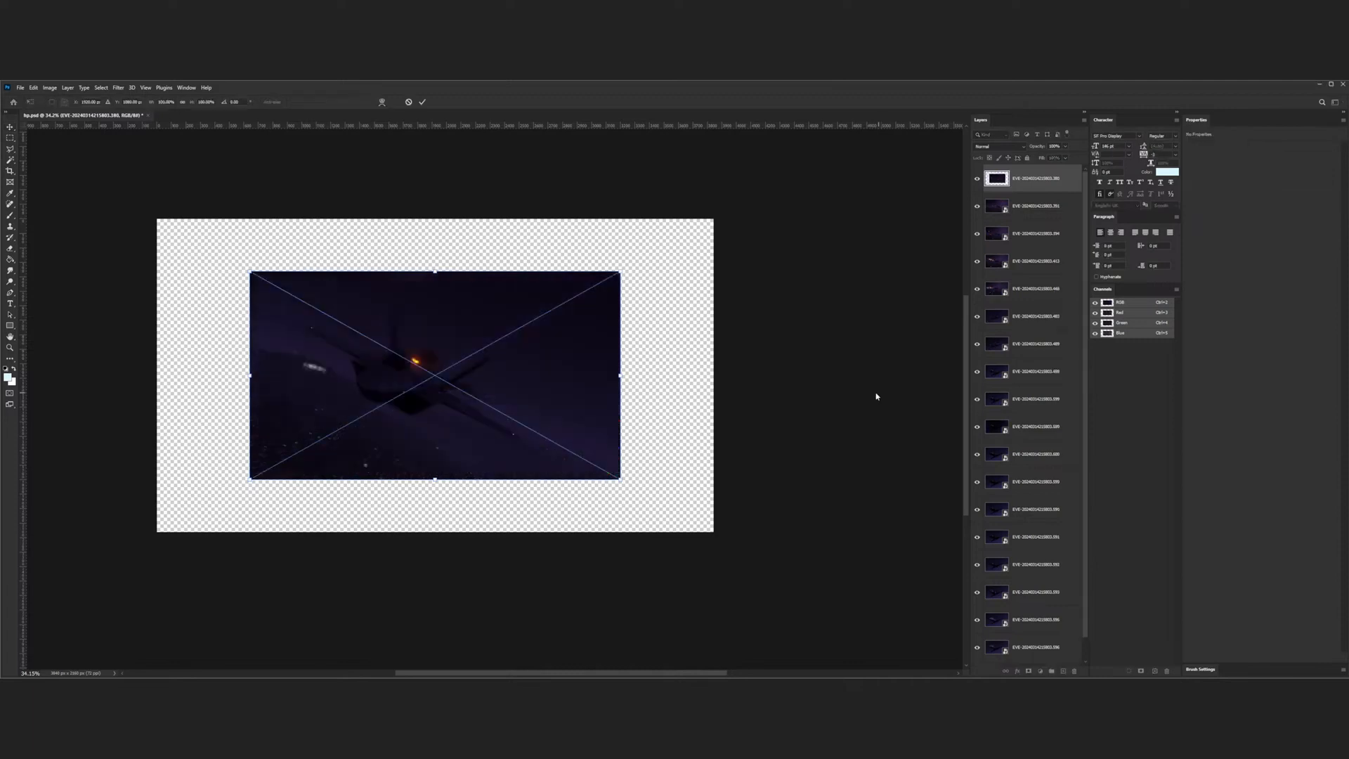
pyautogui.press('Return')
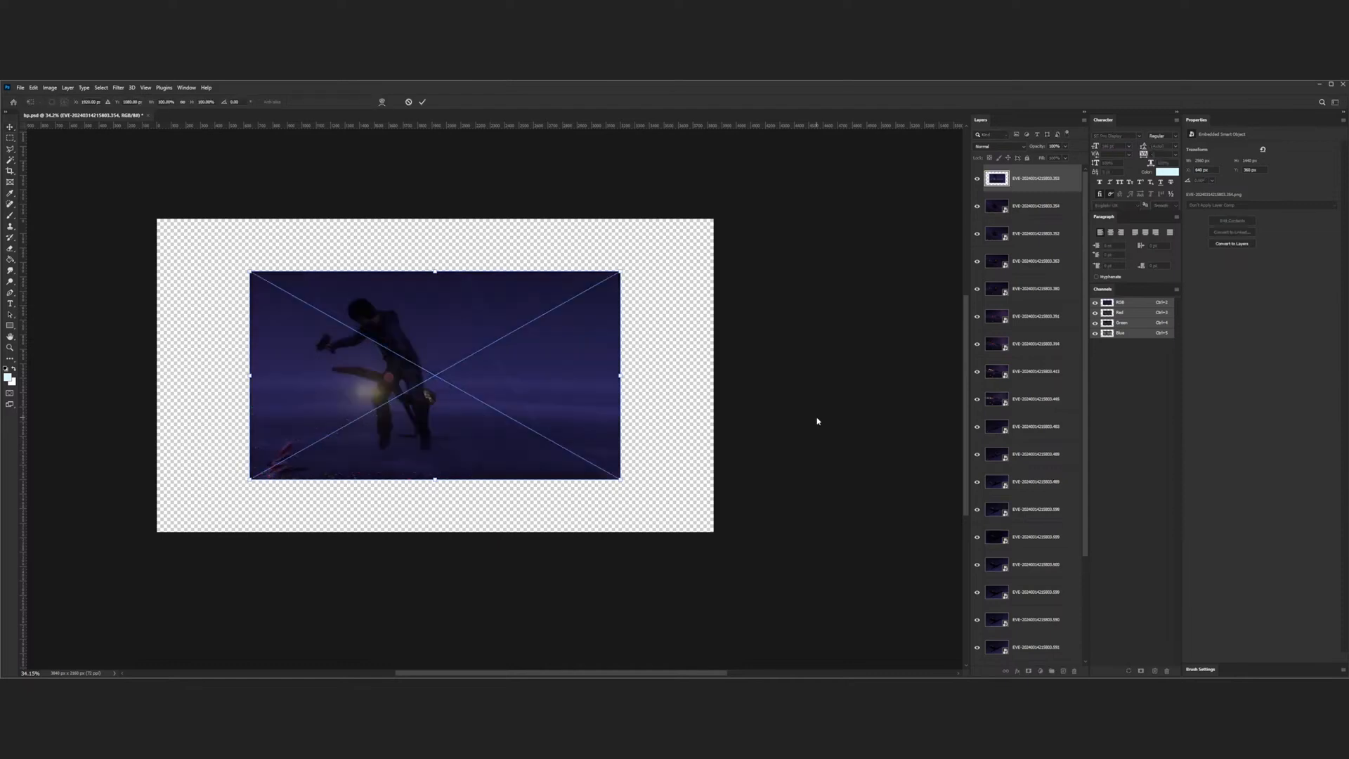
# - Place the images of the silhouetted rider with the gun as further top layers and save the document
pyautogui.press('Return')
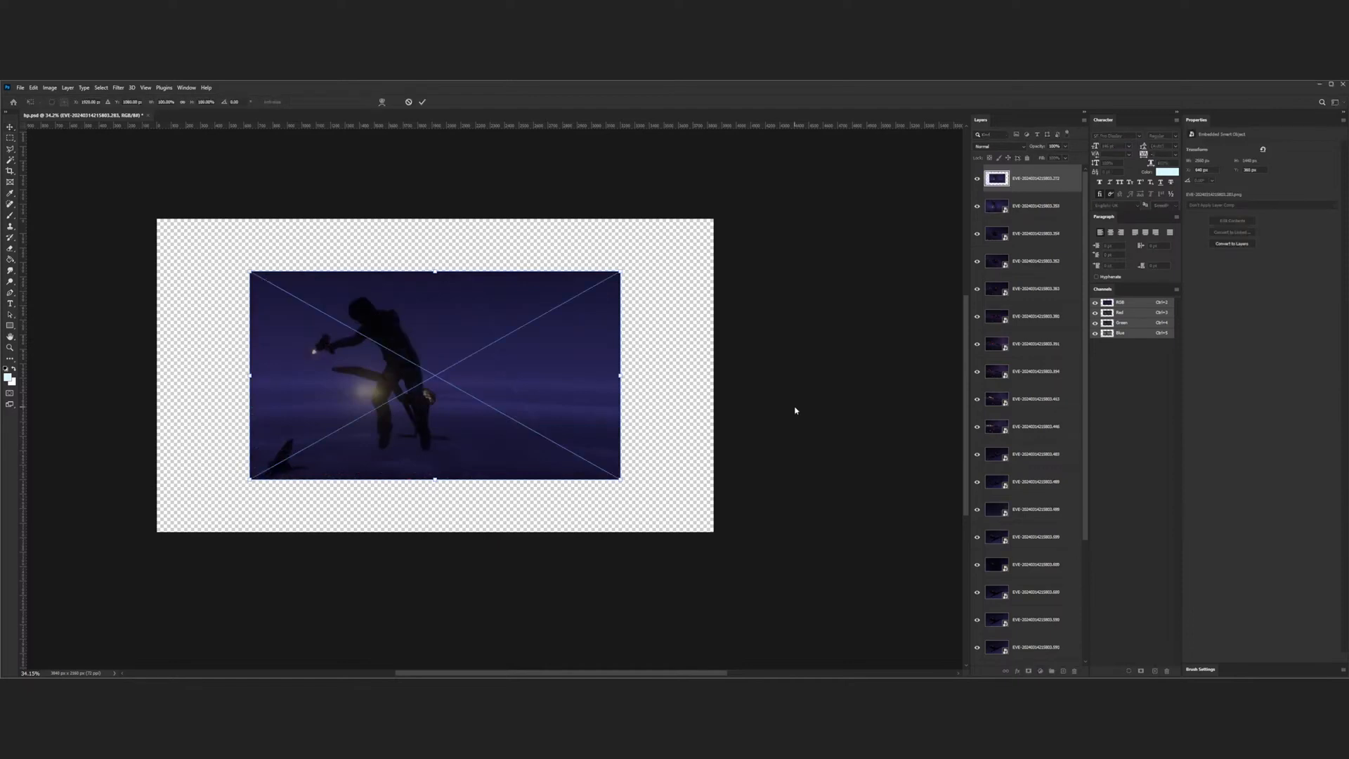
pyautogui.press('Return')
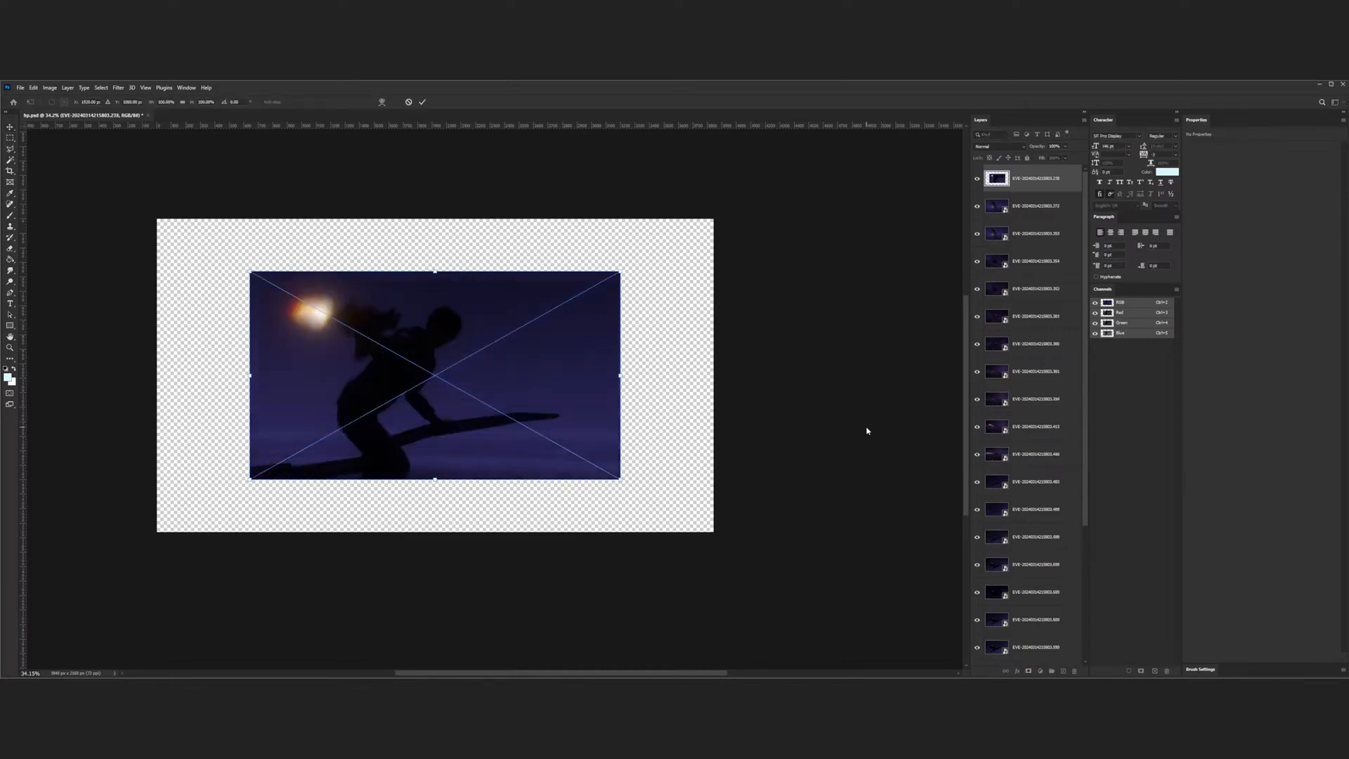
pyautogui.press('Return')
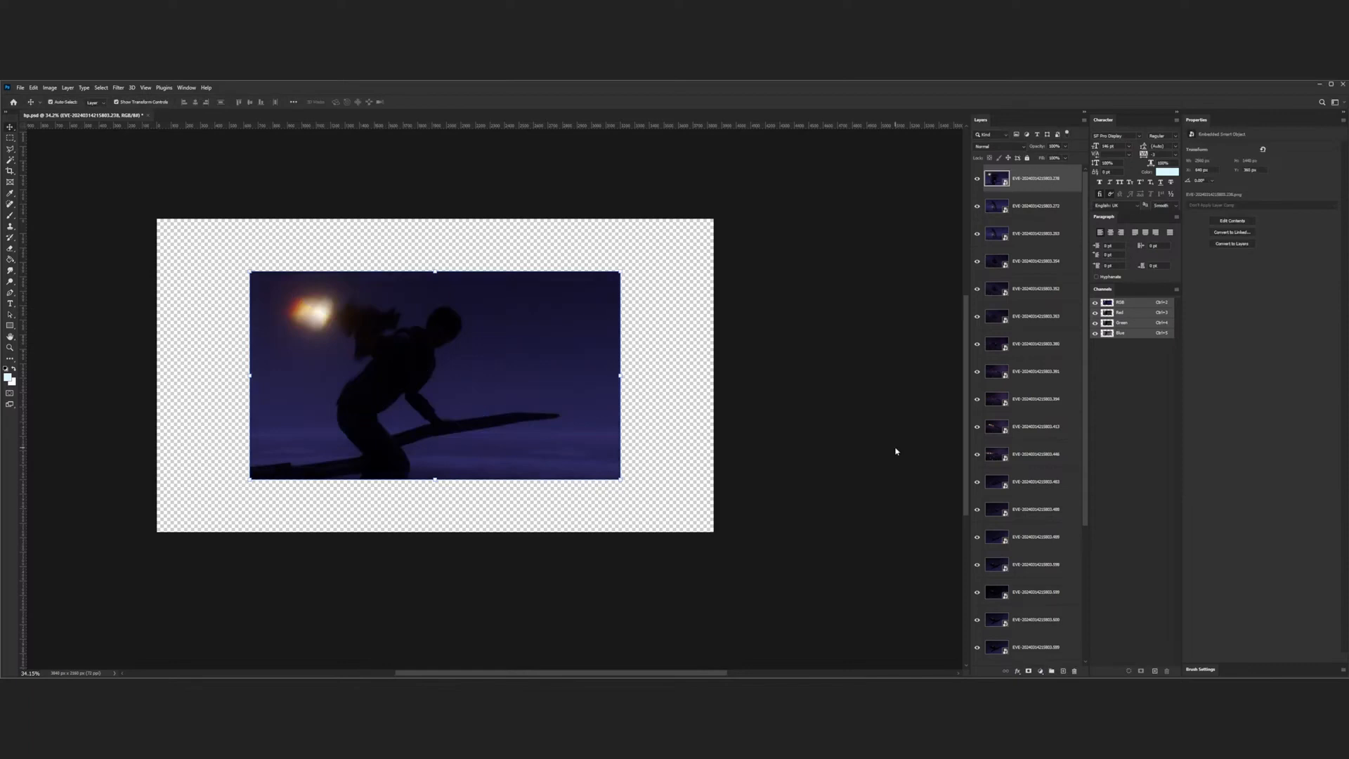
pyautogui.press('Return')
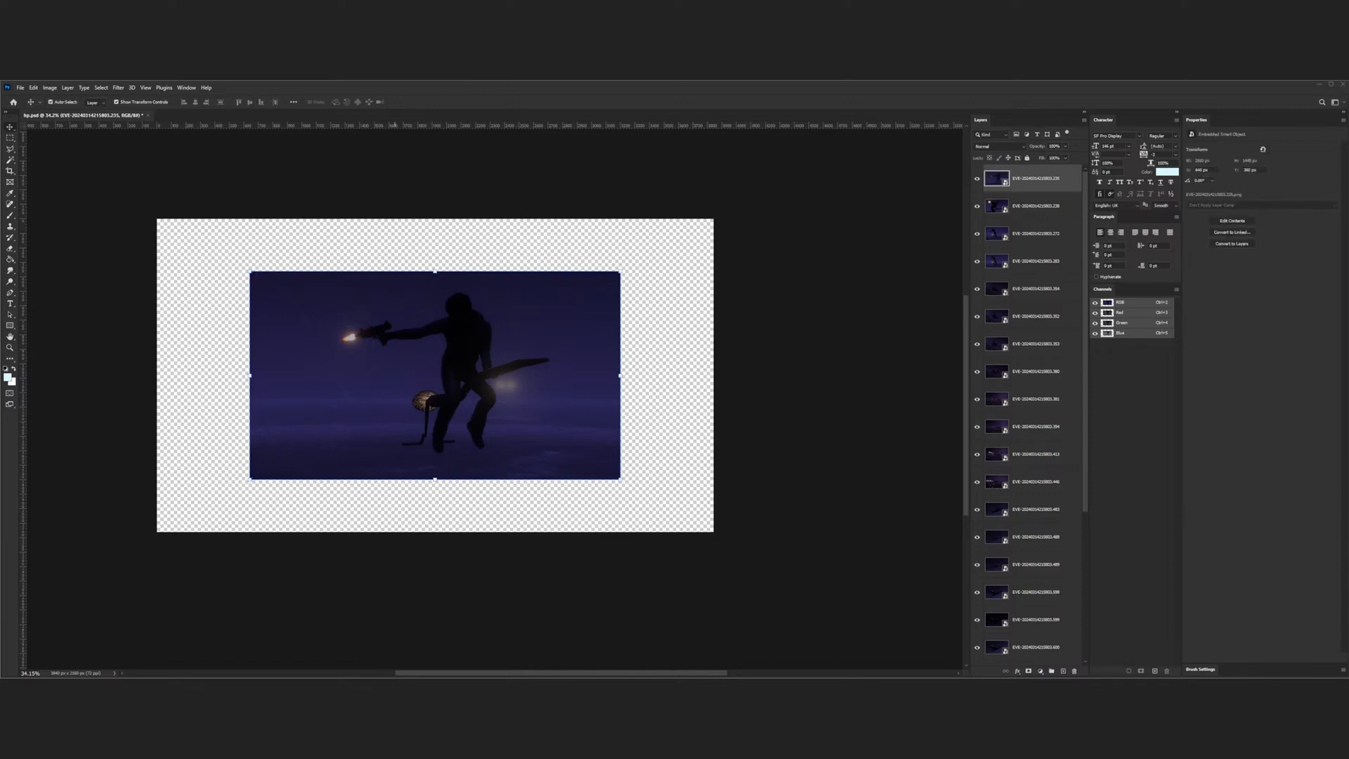
pyautogui.press('Return')
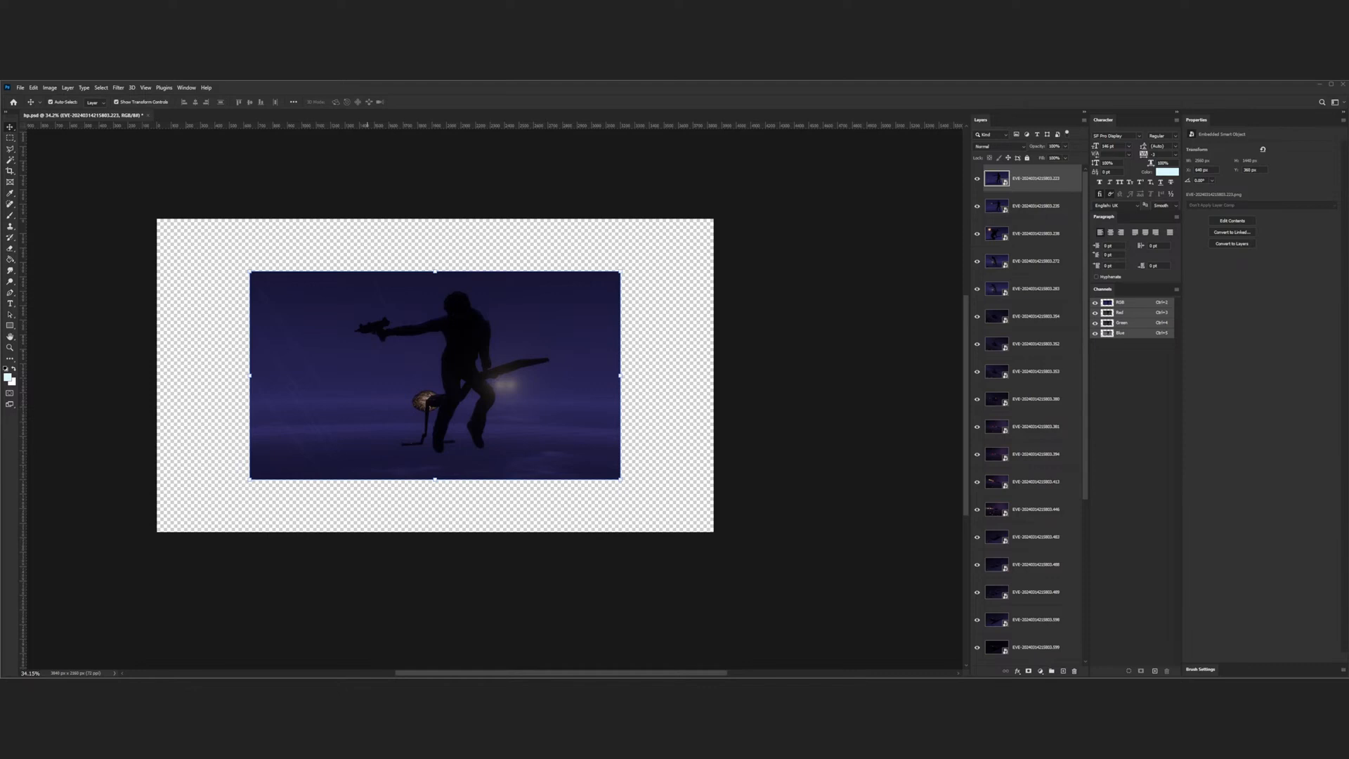
pyautogui.press('Return')
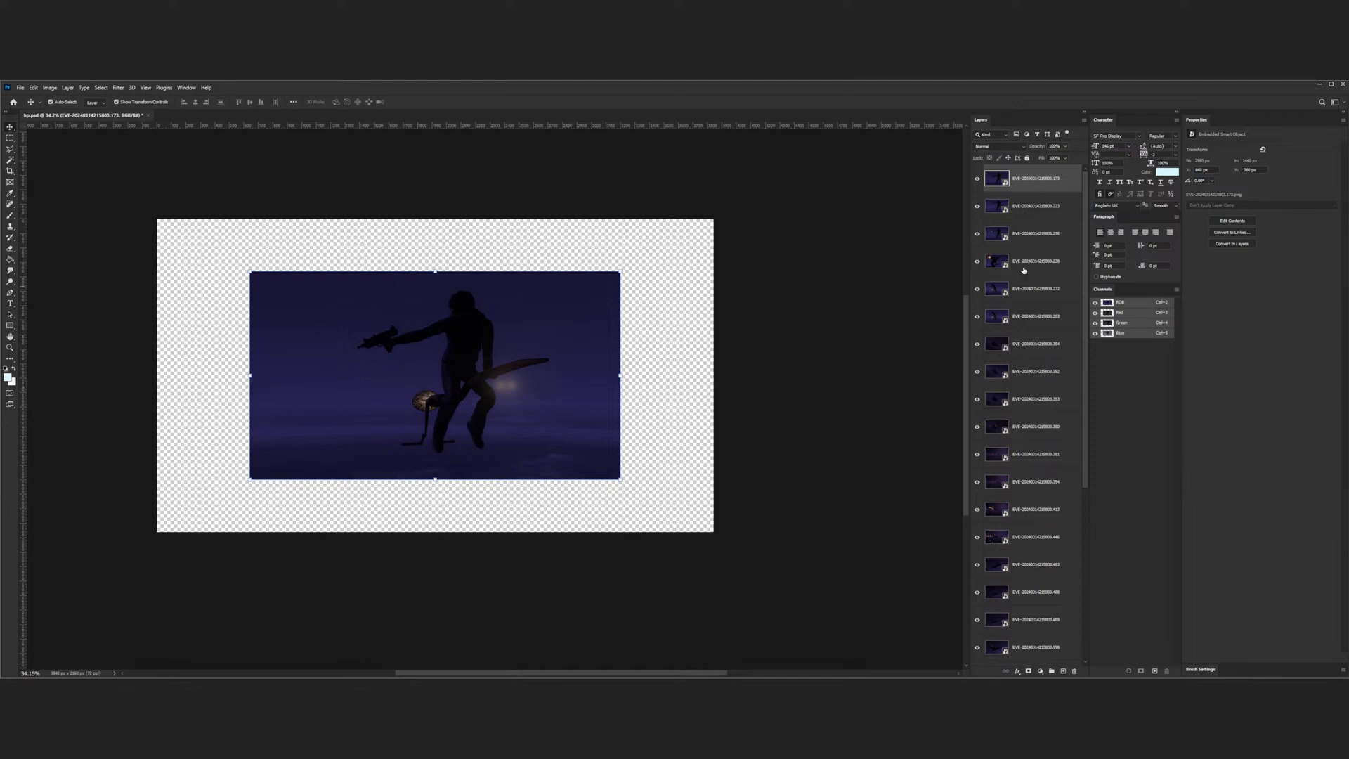
pyautogui.click(903, 318)
pyautogui.hotkey('ctrl', 's')
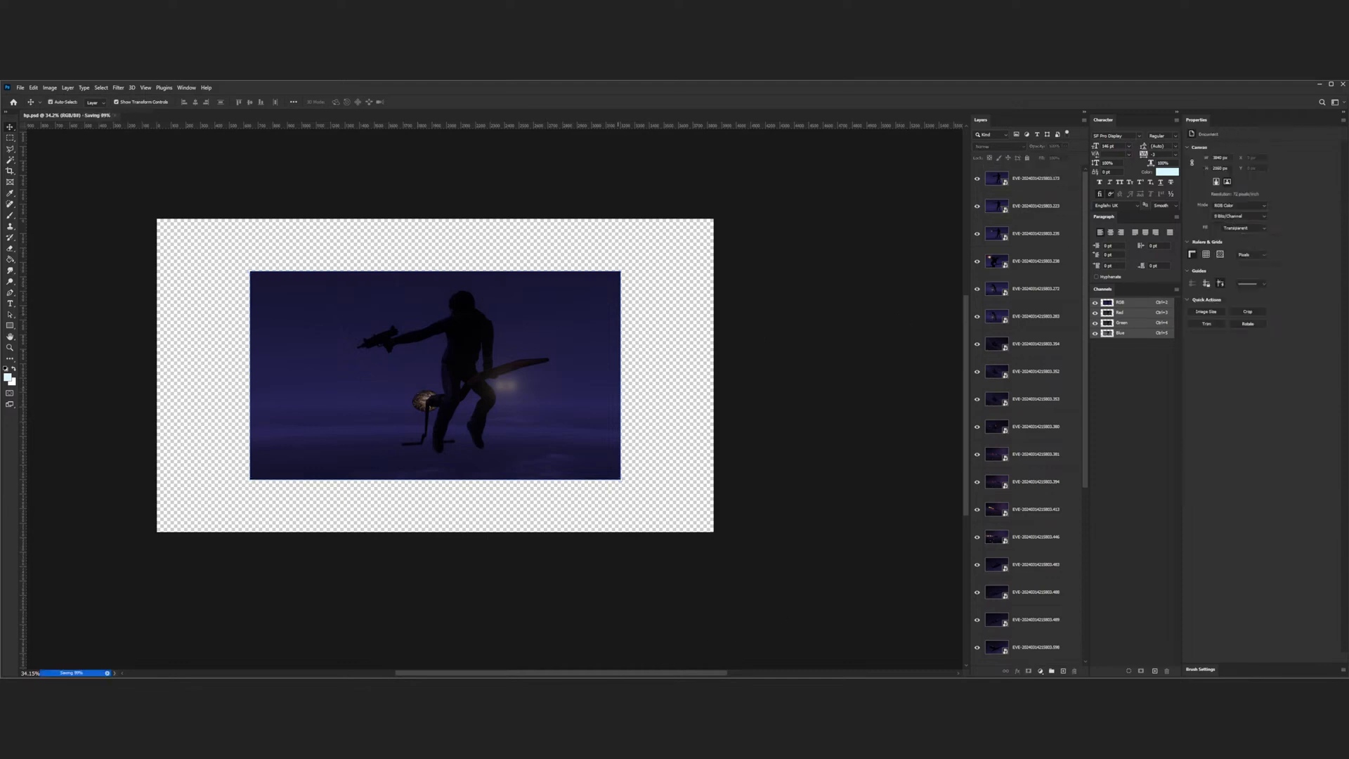
# - Hide every placed image layer so that the whole canvas is transparent
pyautogui.scroll(4, 425, 383)
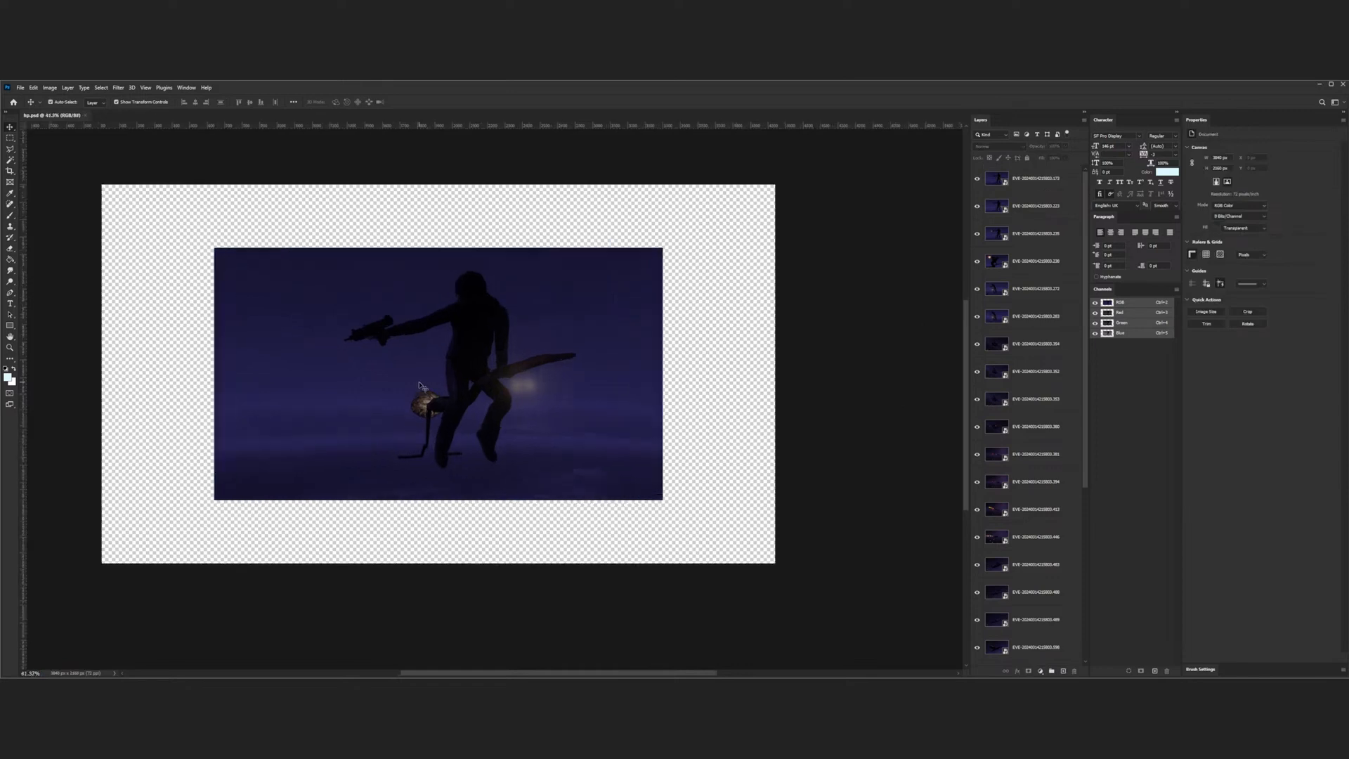
pyautogui.scroll(-2, 420, 385)
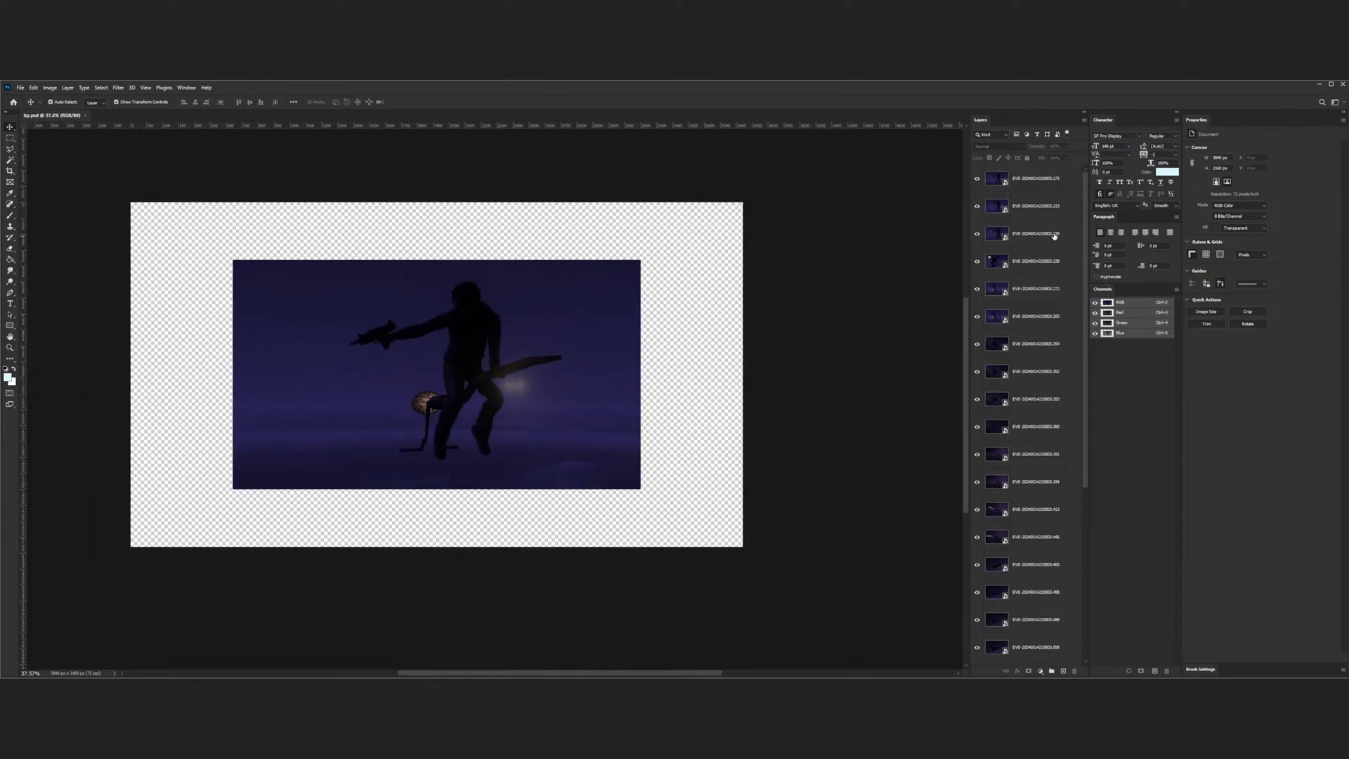
pyautogui.scroll(-5, 1054, 236)
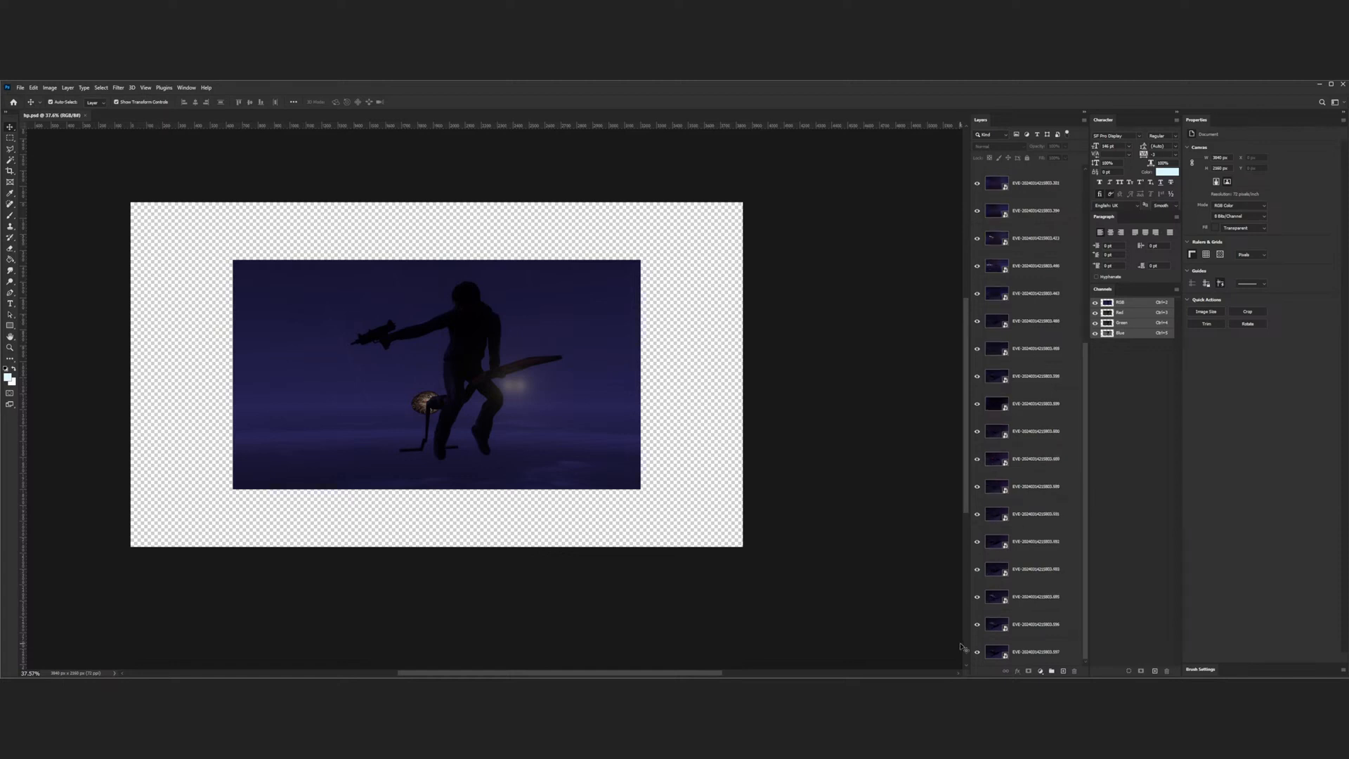
pyautogui.scroll(4, 1020, 295)
pyautogui.scroll(1, 1020, 295)
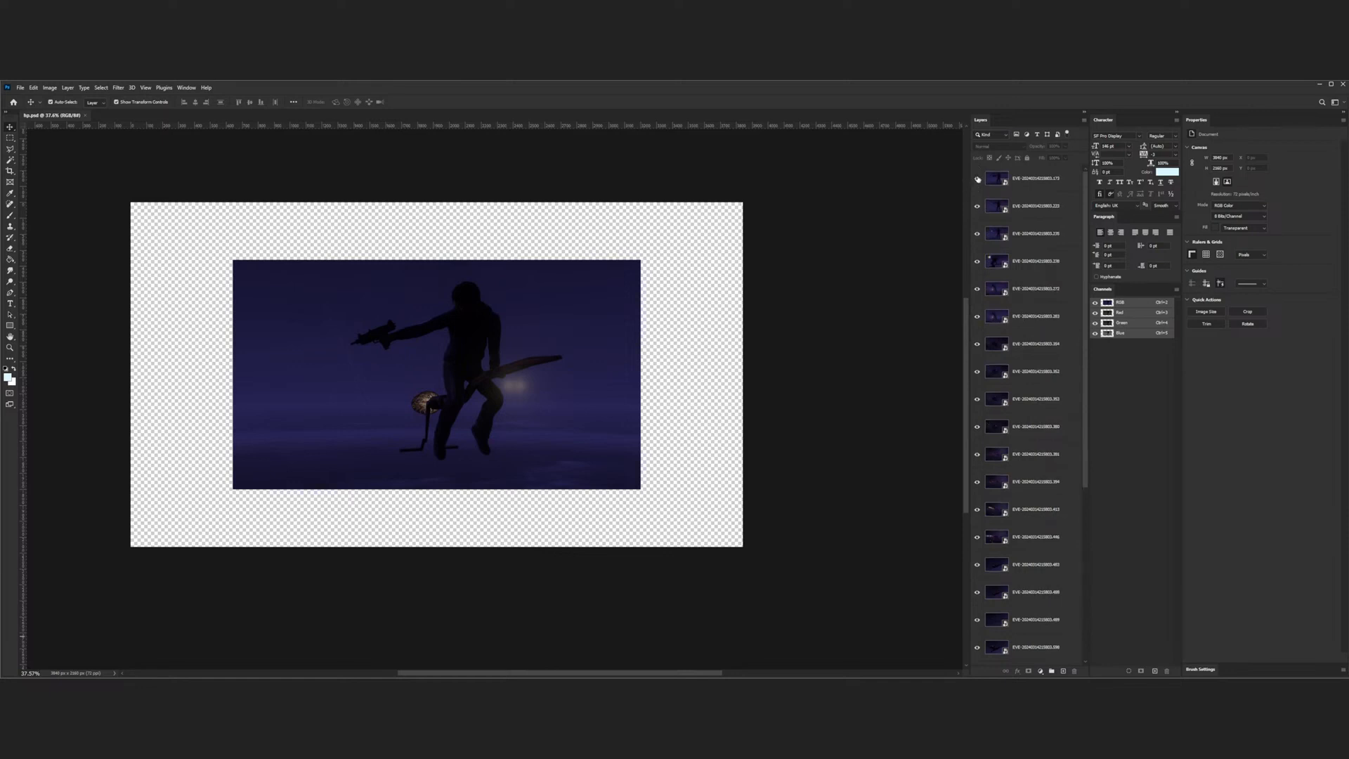
pyautogui.moveTo(977, 179); pyautogui.dragTo(980, 234)
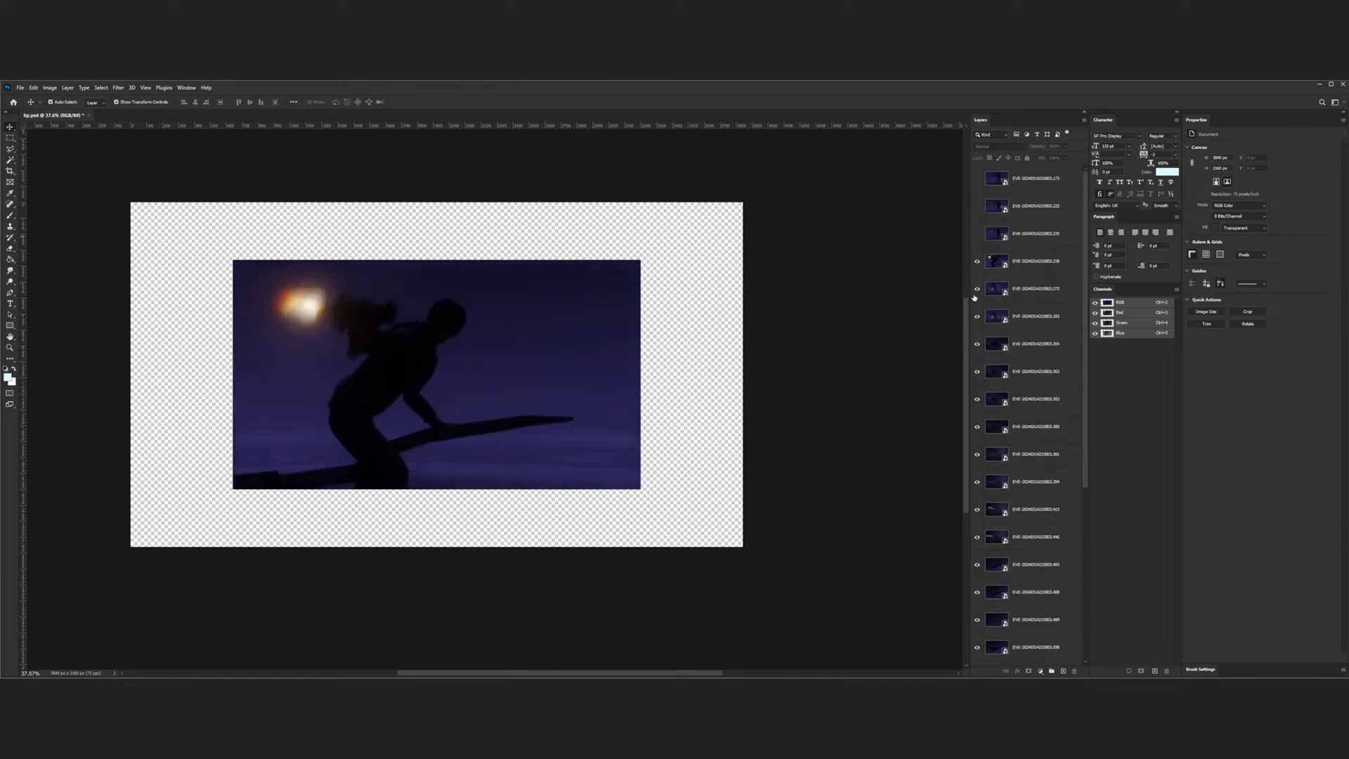
pyautogui.moveTo(976, 290); pyautogui.dragTo(975, 636)
pyautogui.scroll(-3, 979, 625)
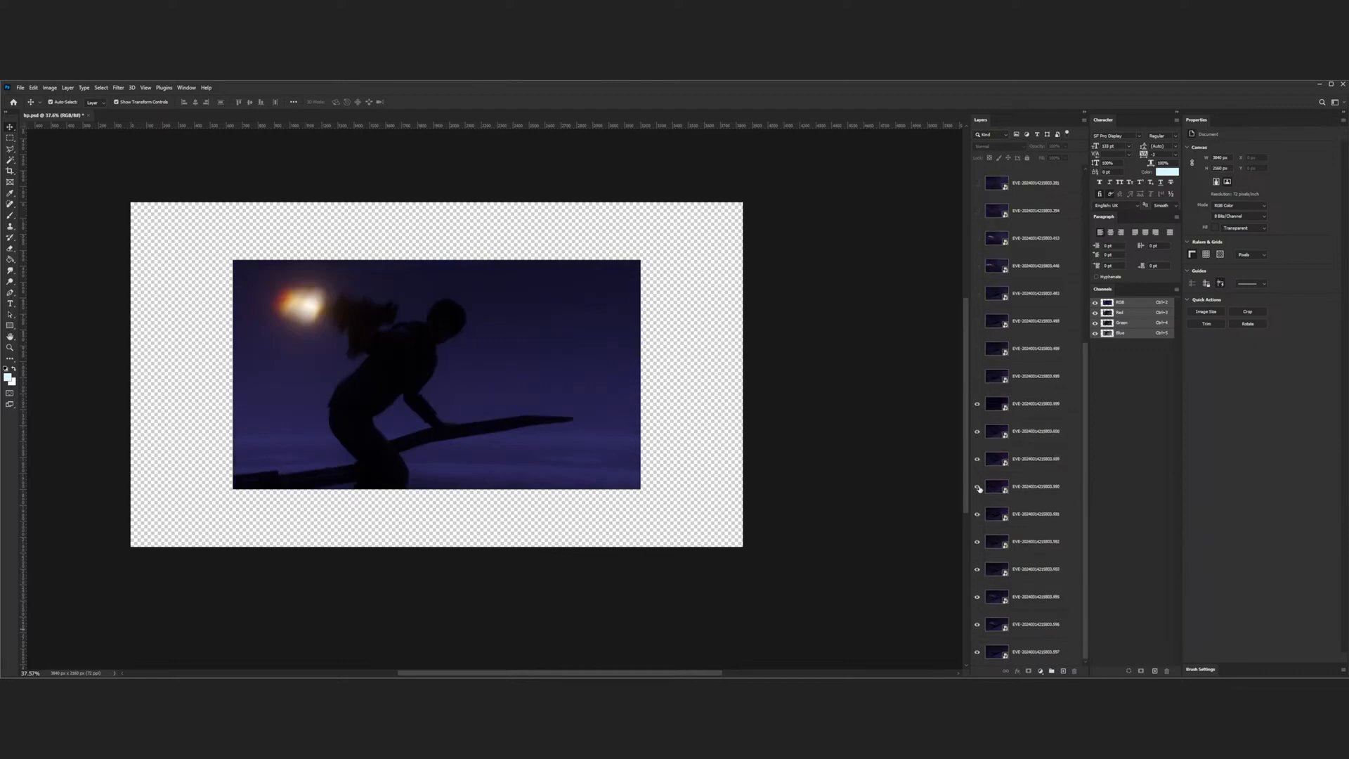
pyautogui.moveTo(978, 408); pyautogui.dragTo(977, 516)
pyautogui.moveTo(977, 597); pyautogui.dragTo(978, 553)
pyautogui.scroll(5, 985, 359)
pyautogui.click(977, 261)
pyautogui.scroll(-5, 987, 465)
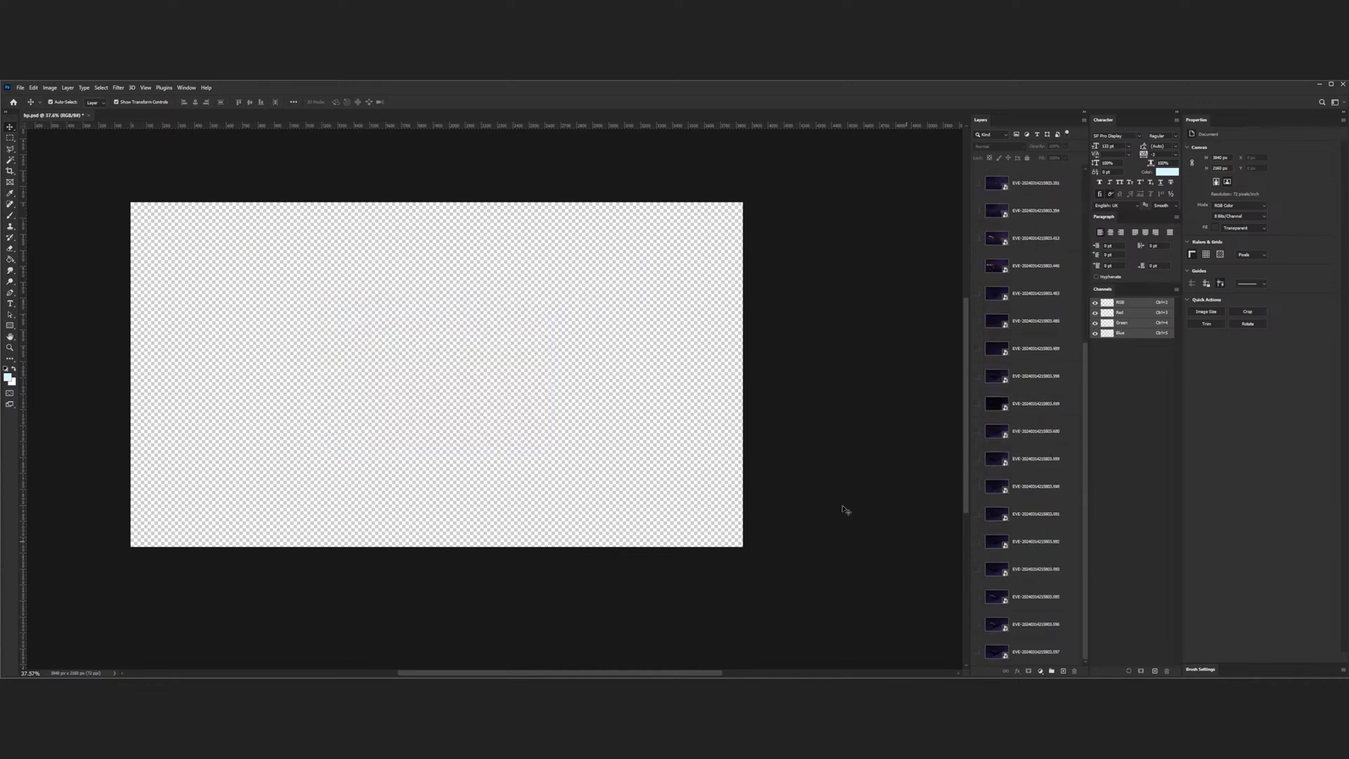
# - Create a new layer filled with black and move it beneath all the image layers
pyautogui.click(10, 259)
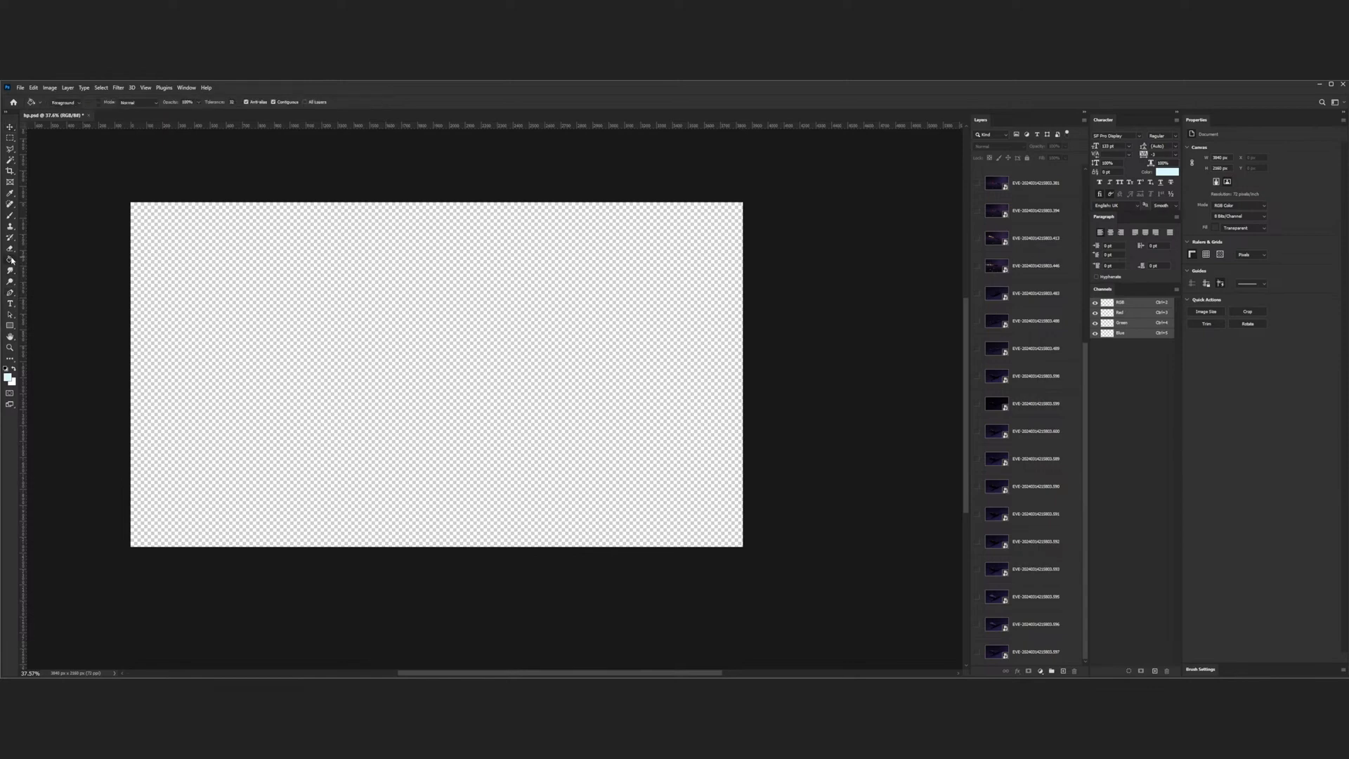
pyautogui.press('d')
pyautogui.click(1063, 671)
pyautogui.hotkey('alt', 'BackSpace')
pyautogui.scroll(-5, 1054, 181)
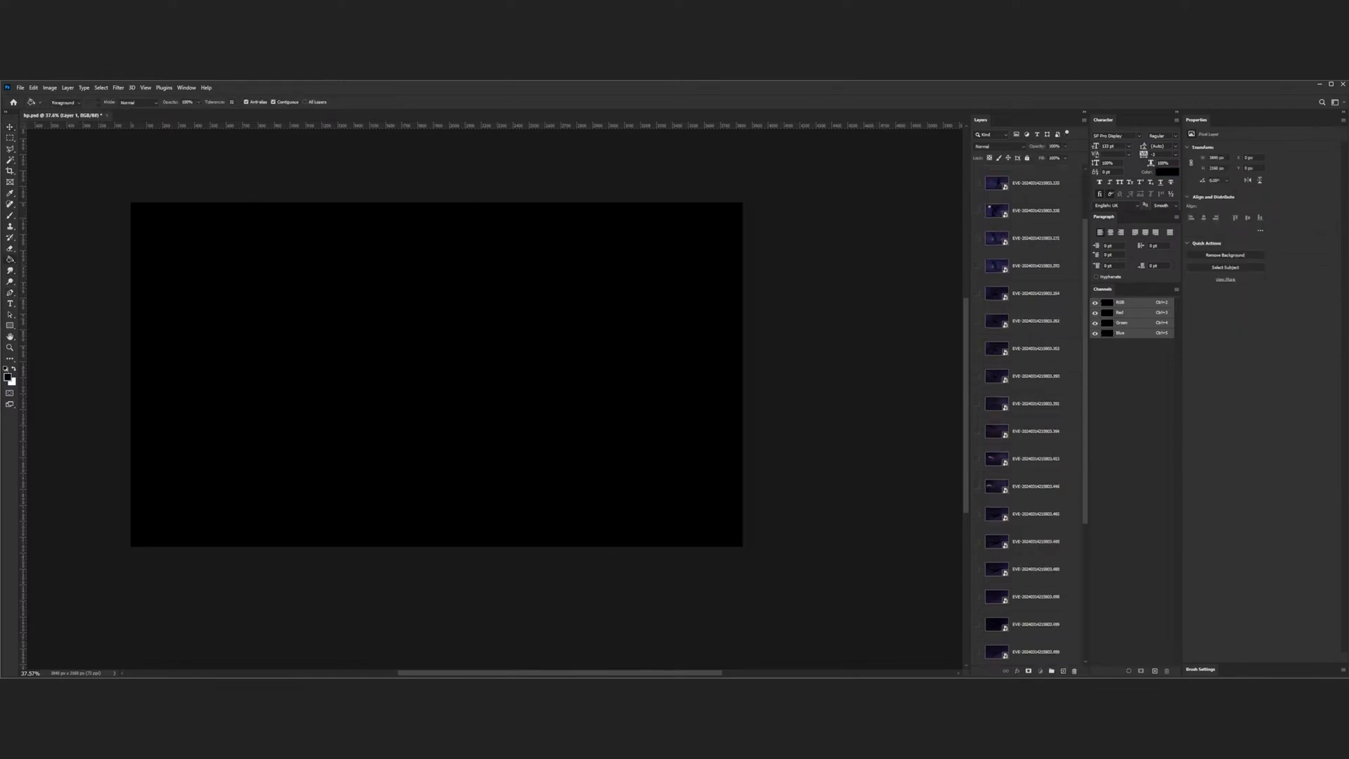
pyautogui.moveTo(1069, 660)
pyautogui.mouseDown()
pyautogui.moveTo(1070, 649)
pyautogui.moveTo(1045, 662)
pyautogui.mouseUp()
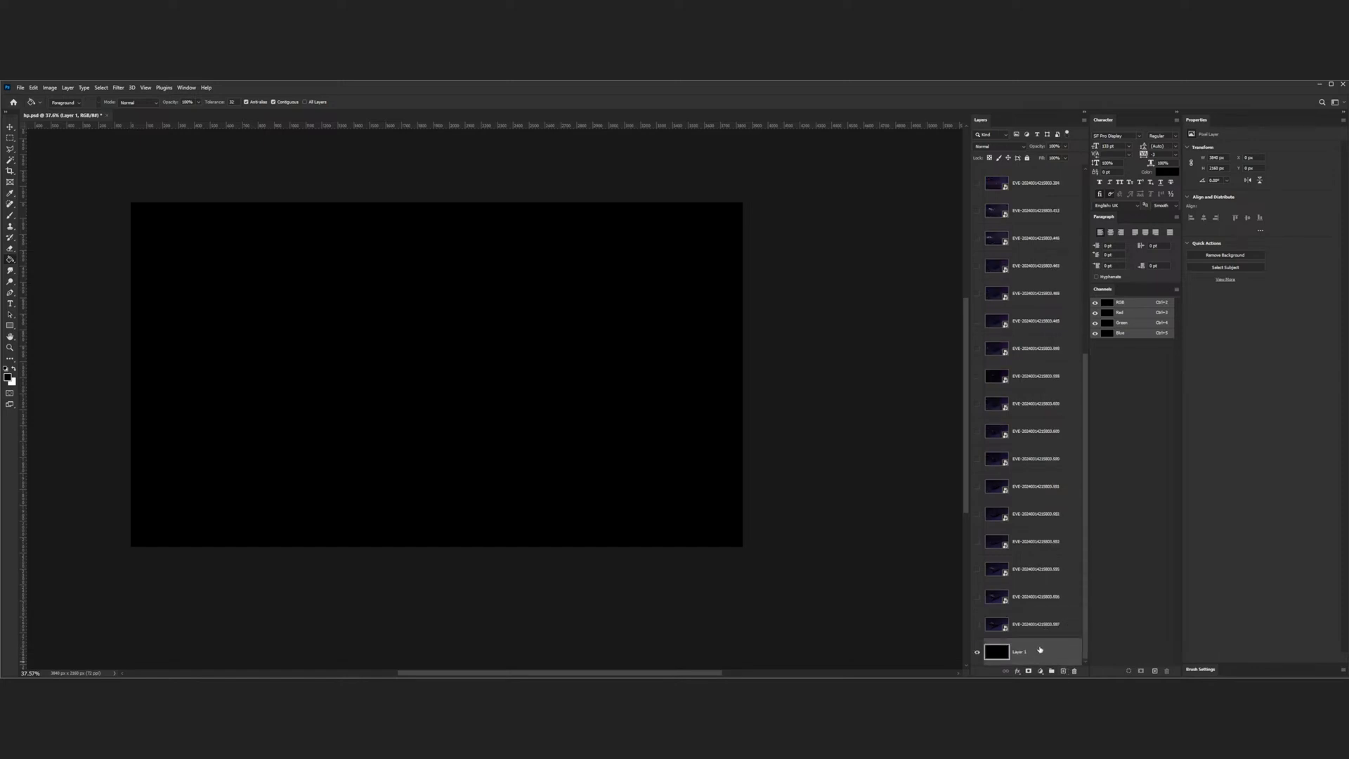
# - Show four airliner layers near the end of the stack over the black background, keeping the lowest airliner layer hidden
pyautogui.click(978, 624)
pyautogui.click(978, 624)
pyautogui.click(977, 596)
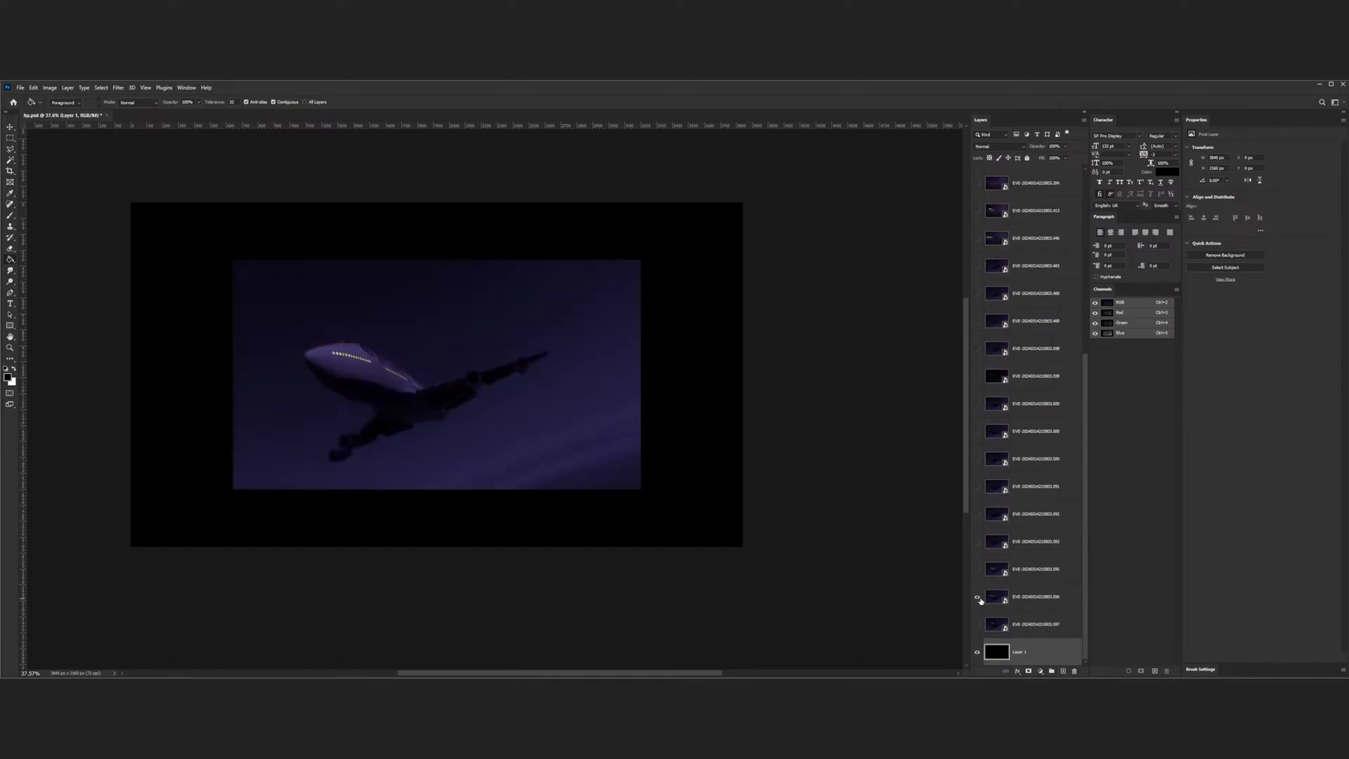
pyautogui.click(977, 540)
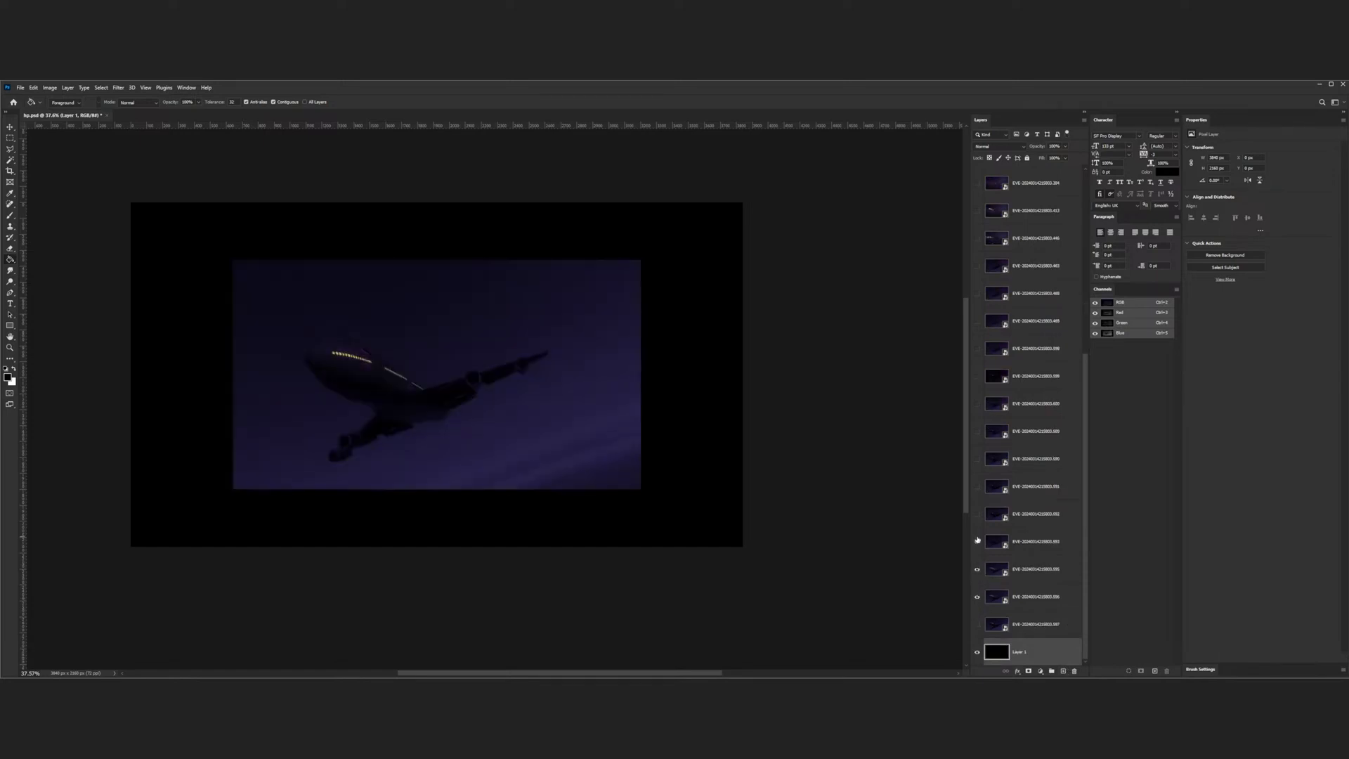
pyautogui.click(977, 513)
# - Toggle the visibility of the next four airliner layers up the stack to compare their lighting
pyautogui.click(978, 486)
pyautogui.click(977, 458)
pyautogui.click(977, 431)
pyautogui.click(976, 404)
pyautogui.click(977, 431)
pyautogui.click(977, 432)
pyautogui.click(976, 404)
pyautogui.click(977, 411)
pyautogui.click(977, 460)
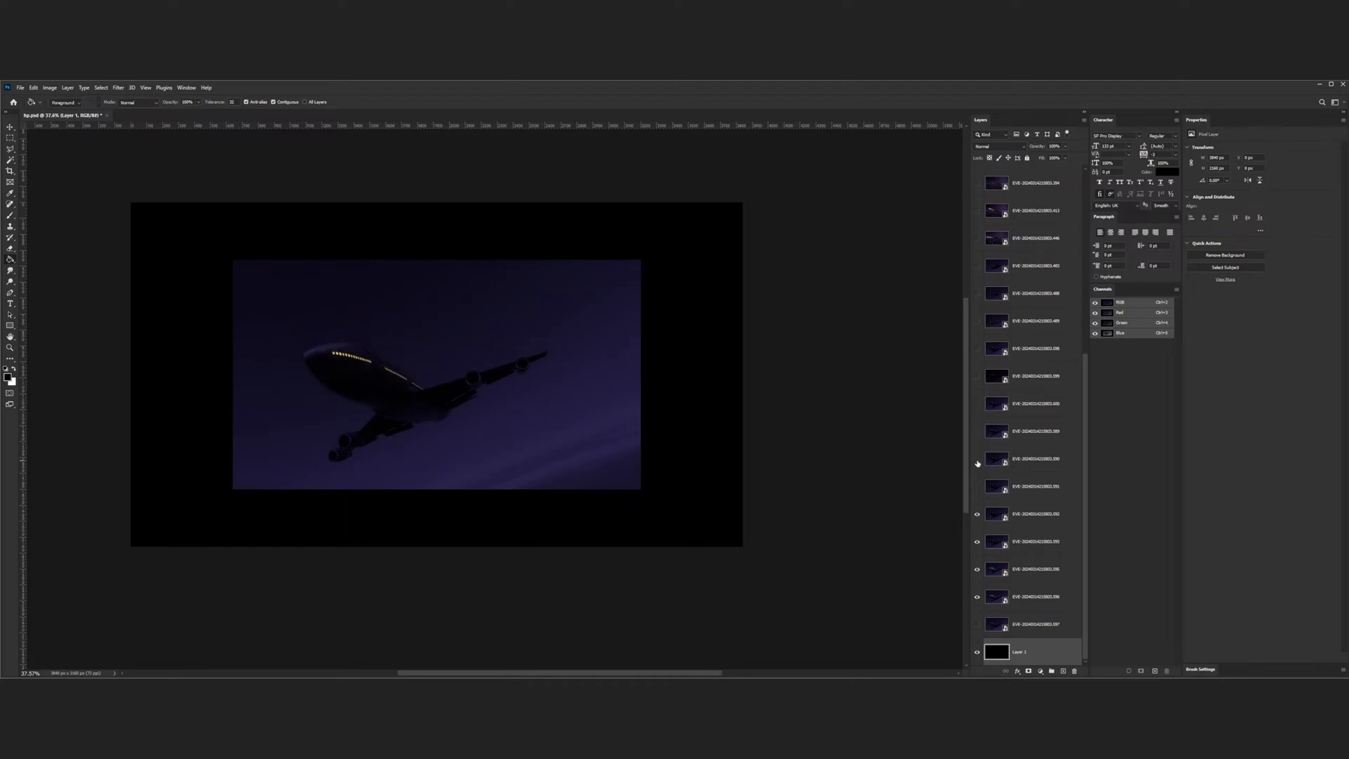
# - Hide the four visible airliner layers and show only the lowest airliner layer over the black background
pyautogui.click(978, 518)
pyautogui.click(976, 569)
pyautogui.click(977, 597)
pyautogui.click(977, 624)
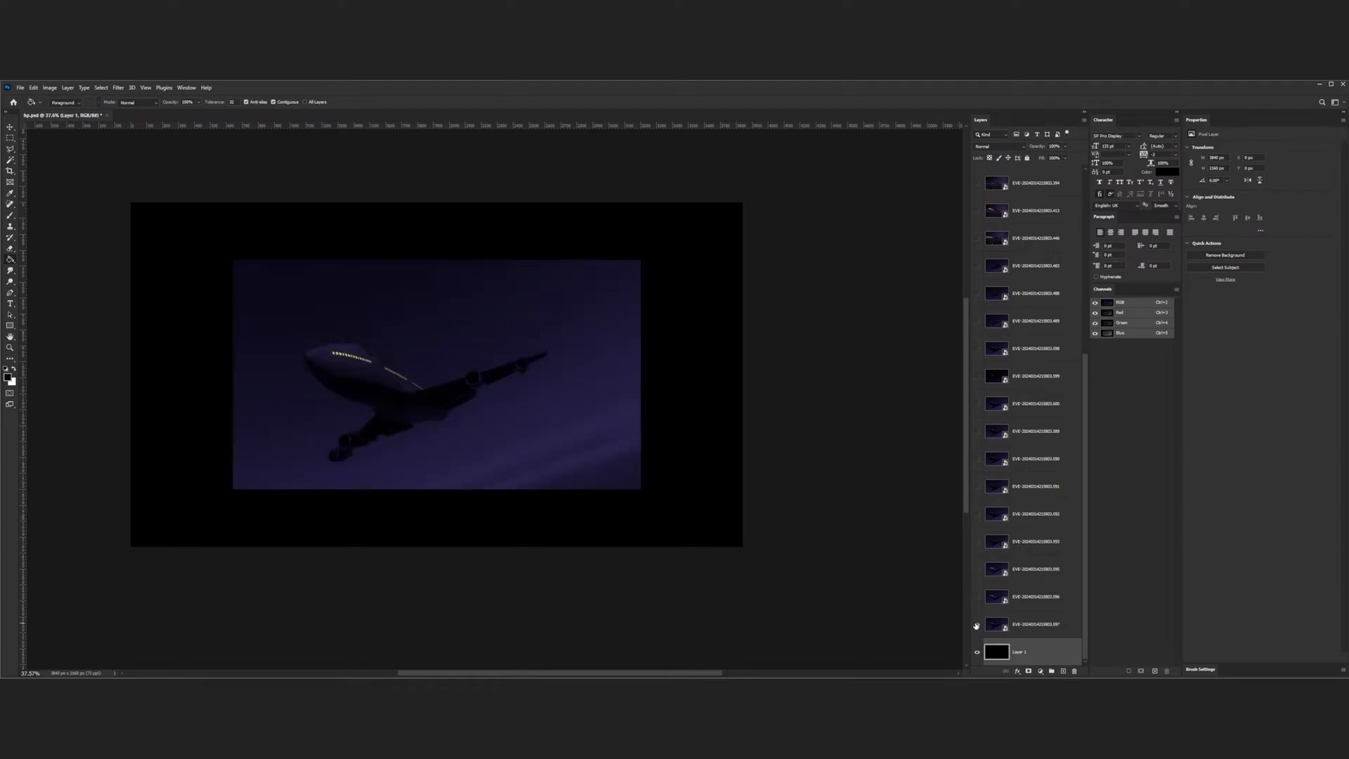
# - Preview the second-lowest airliner layer alone, and show the third-lowest one by itself and label it green
pyautogui.click(976, 624)
pyautogui.click(975, 600)
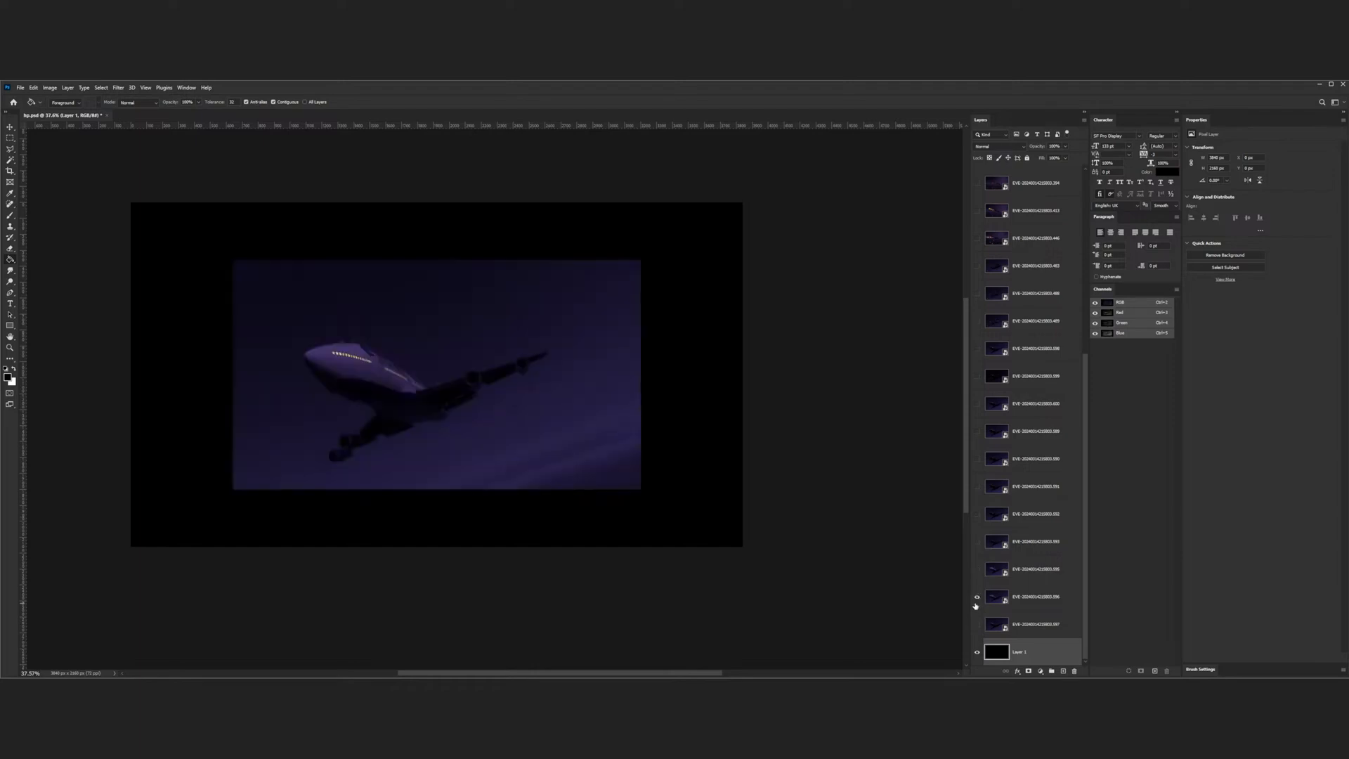
pyautogui.click(976, 598)
pyautogui.click(976, 569)
pyautogui.click(1061, 575)
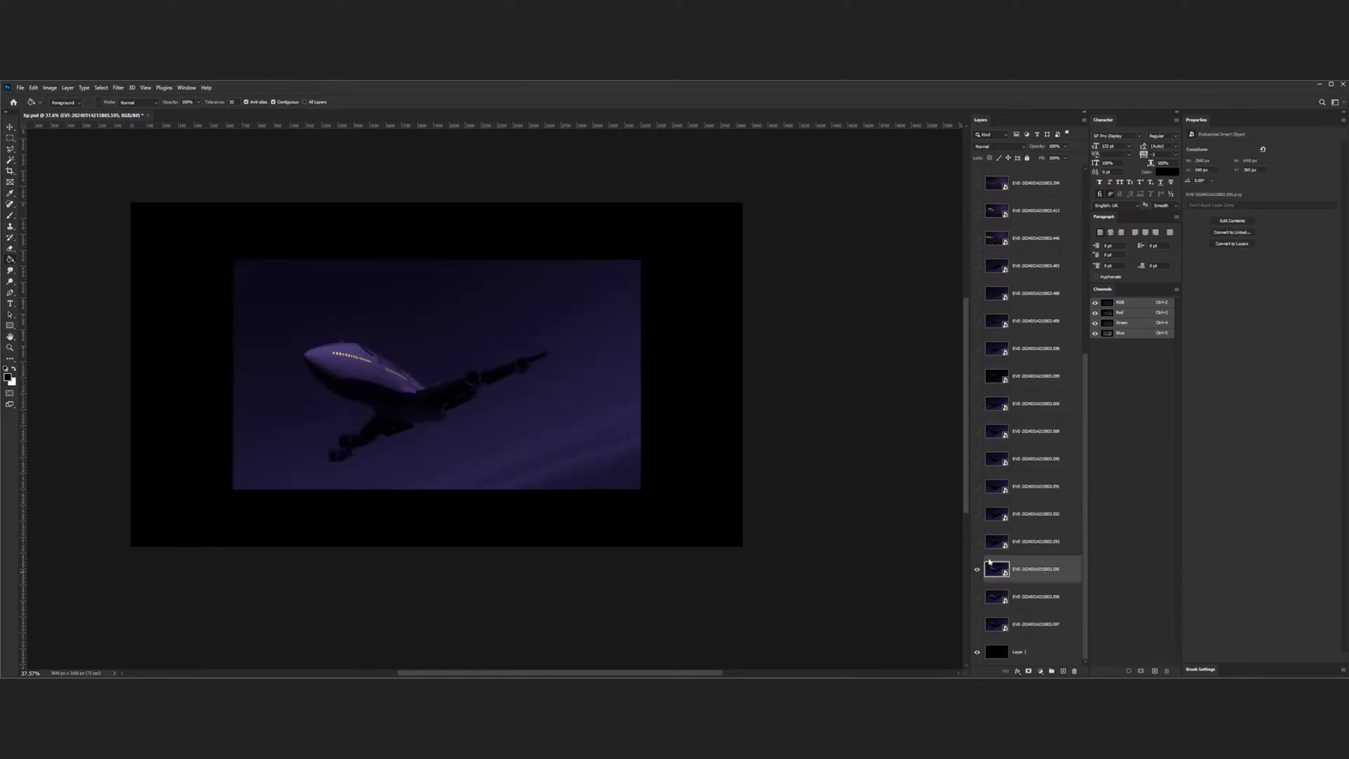
pyautogui.click(1001, 621)
# - Show the airliner layer directly above the green-labelled one and delete it
pyautogui.click(977, 542)
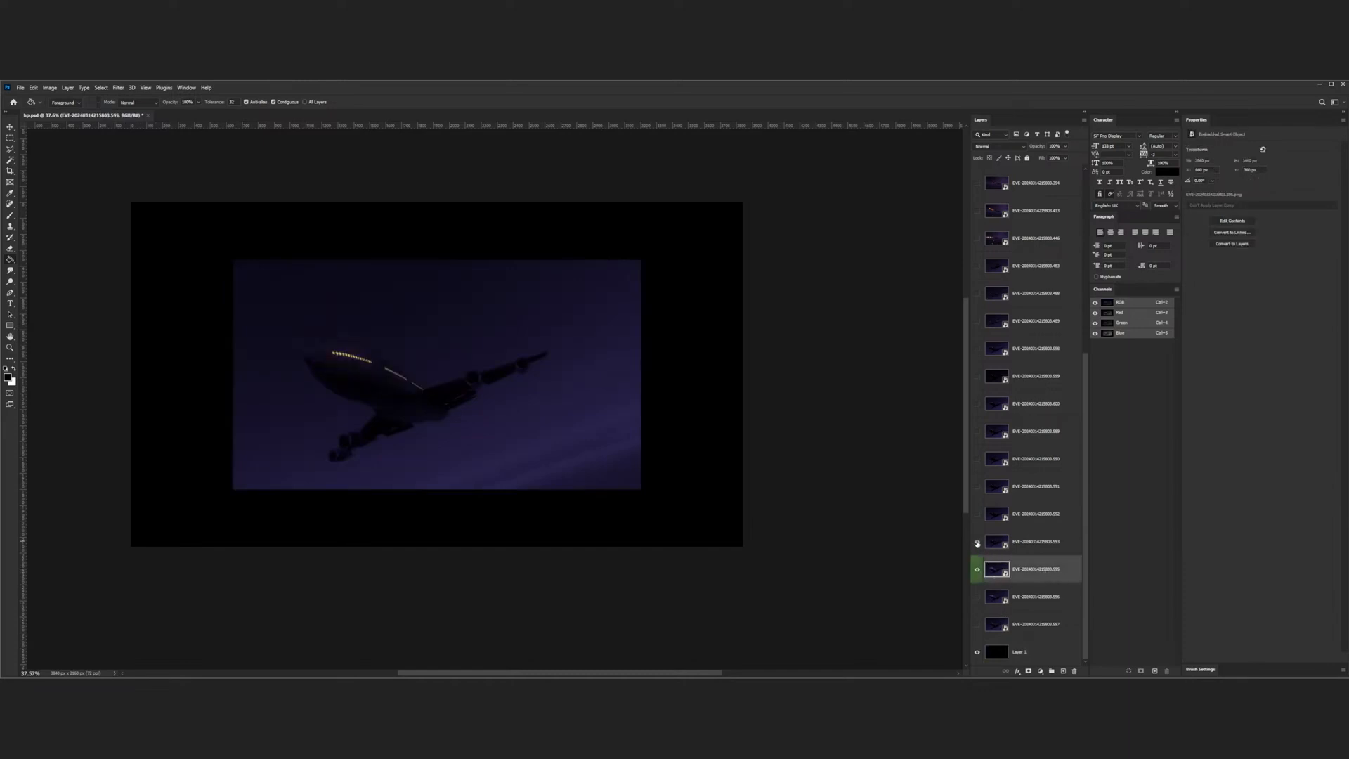
pyautogui.click(1038, 545)
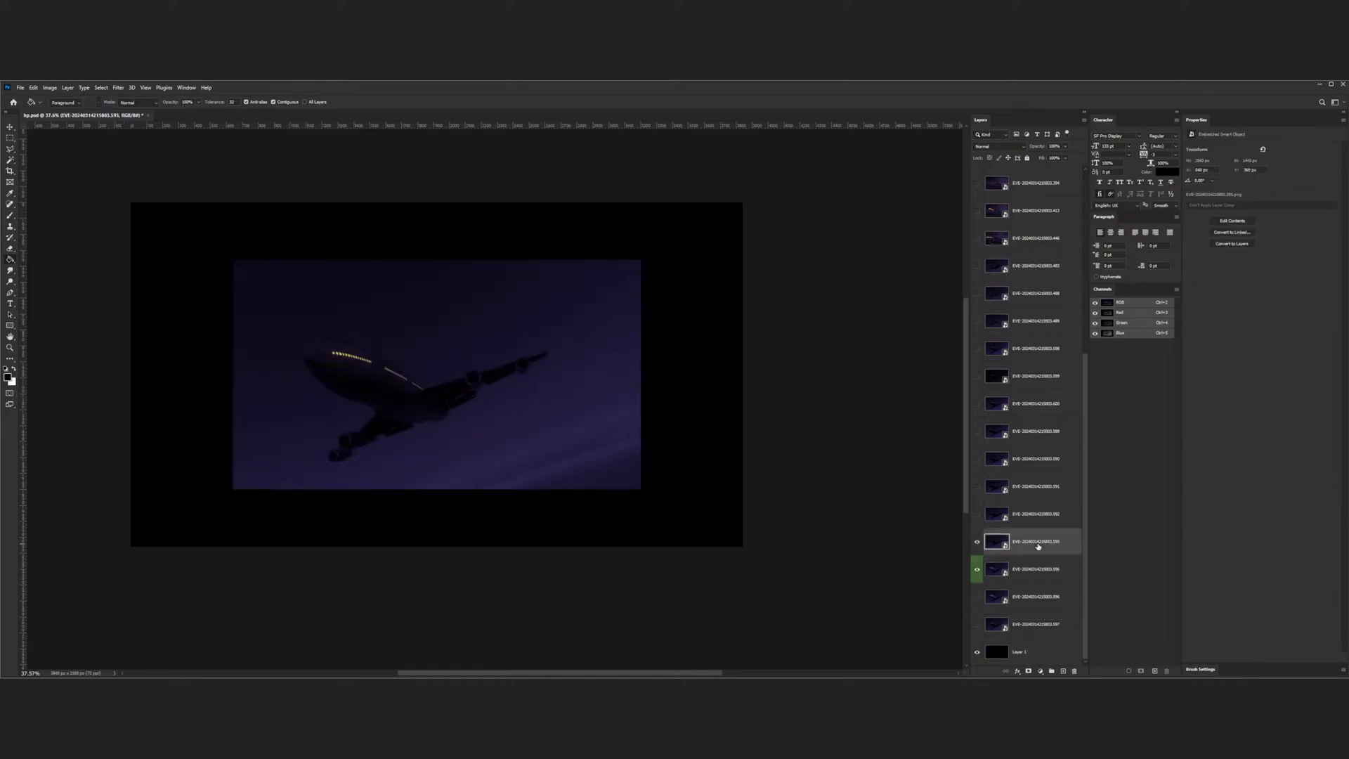
pyautogui.press('Delete')
# - Preview the next three airliner layers above the green-labelled one in turn and delete the third
pyautogui.click(1042, 521)
pyautogui.click(996, 548)
pyautogui.click(977, 543)
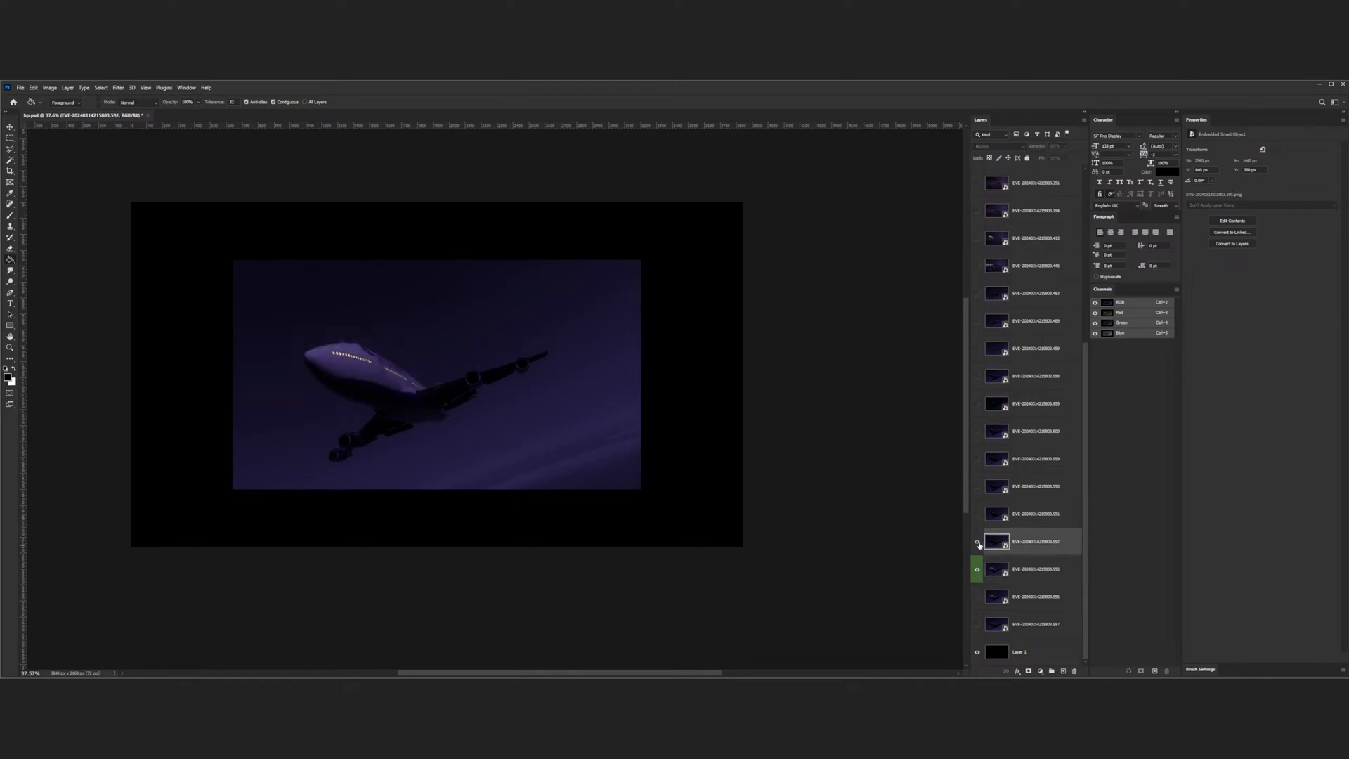
pyautogui.click(977, 543)
pyautogui.click(976, 515)
pyautogui.click(976, 515)
pyautogui.click(977, 488)
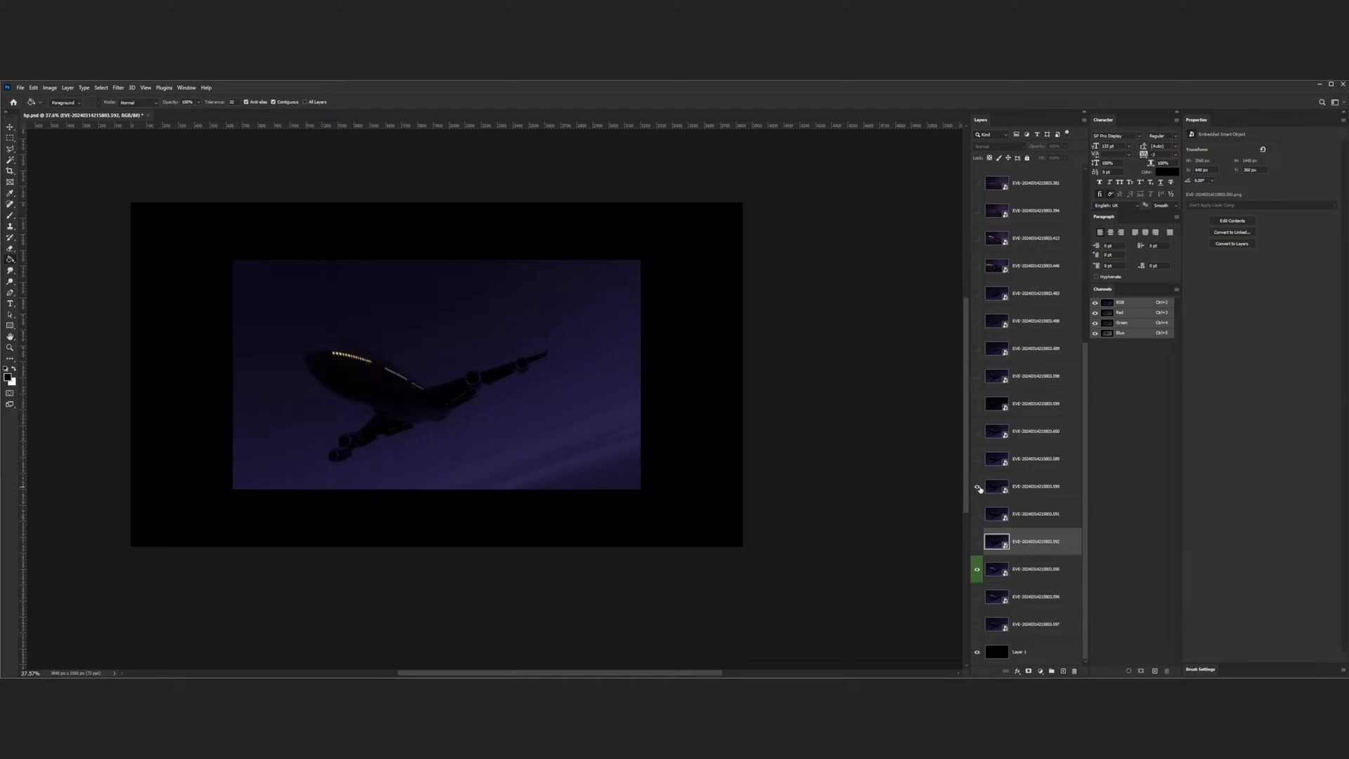
pyautogui.click(978, 486)
pyautogui.click(1029, 487)
pyautogui.press('Delete')
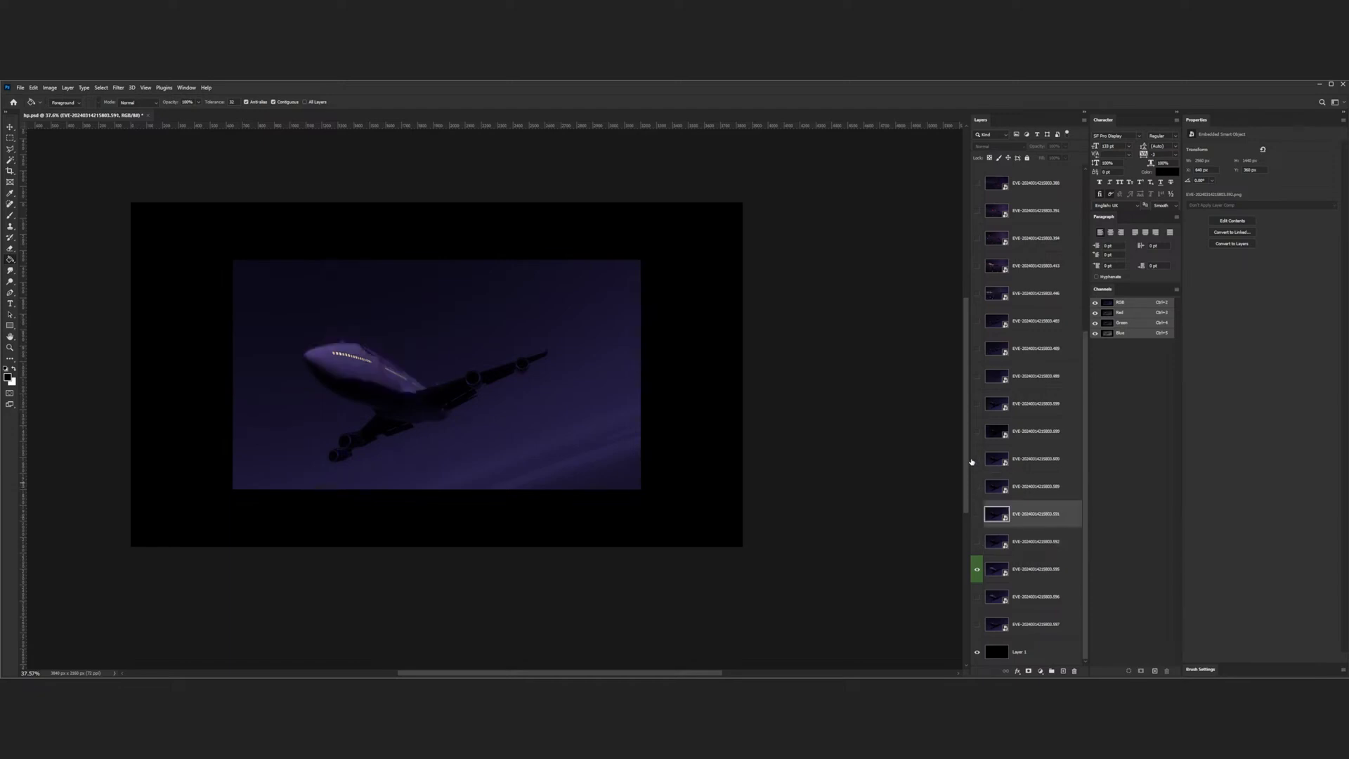
# - Show the fourth airliner layer above the green-labelled one and label it green
pyautogui.click(976, 460)
pyautogui.click(1021, 461)
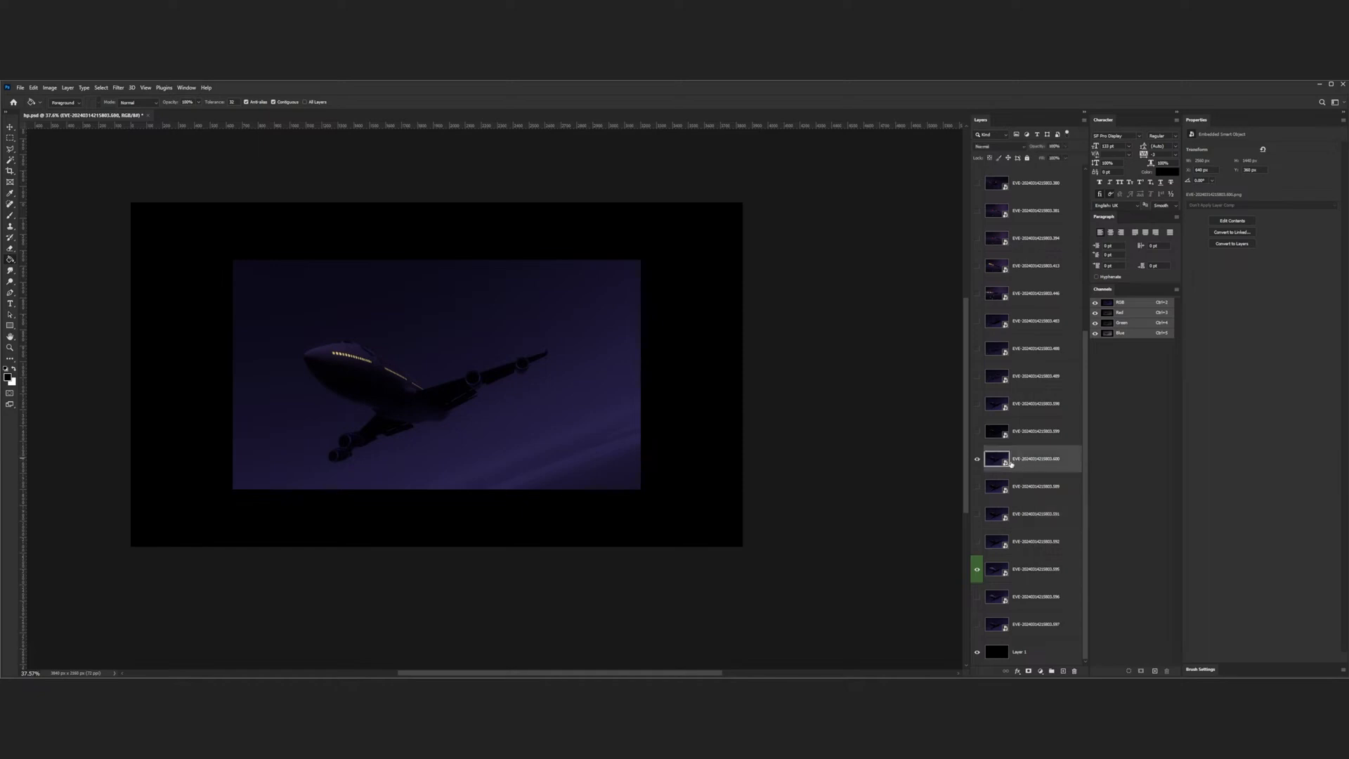
pyautogui.click(1006, 518)
# - Show the near-black airliner layer directly above the upper green-labelled one and delete it
pyautogui.click(977, 432)
pyautogui.click(1042, 433)
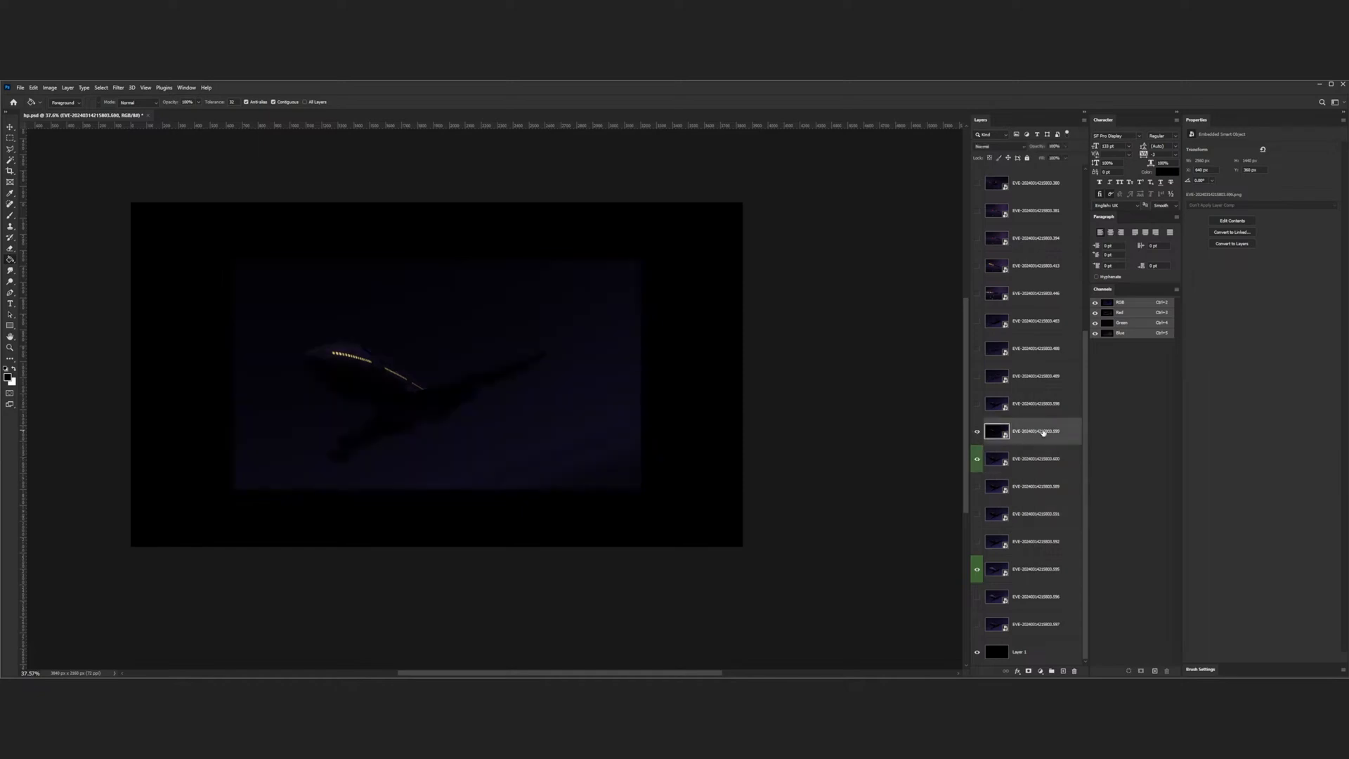
pyautogui.press('Delete')
# - Preview the layer above the upper green-labelled airliner, and show the layer directly below that green one and label it green
pyautogui.click(1029, 435)
pyautogui.click(976, 433)
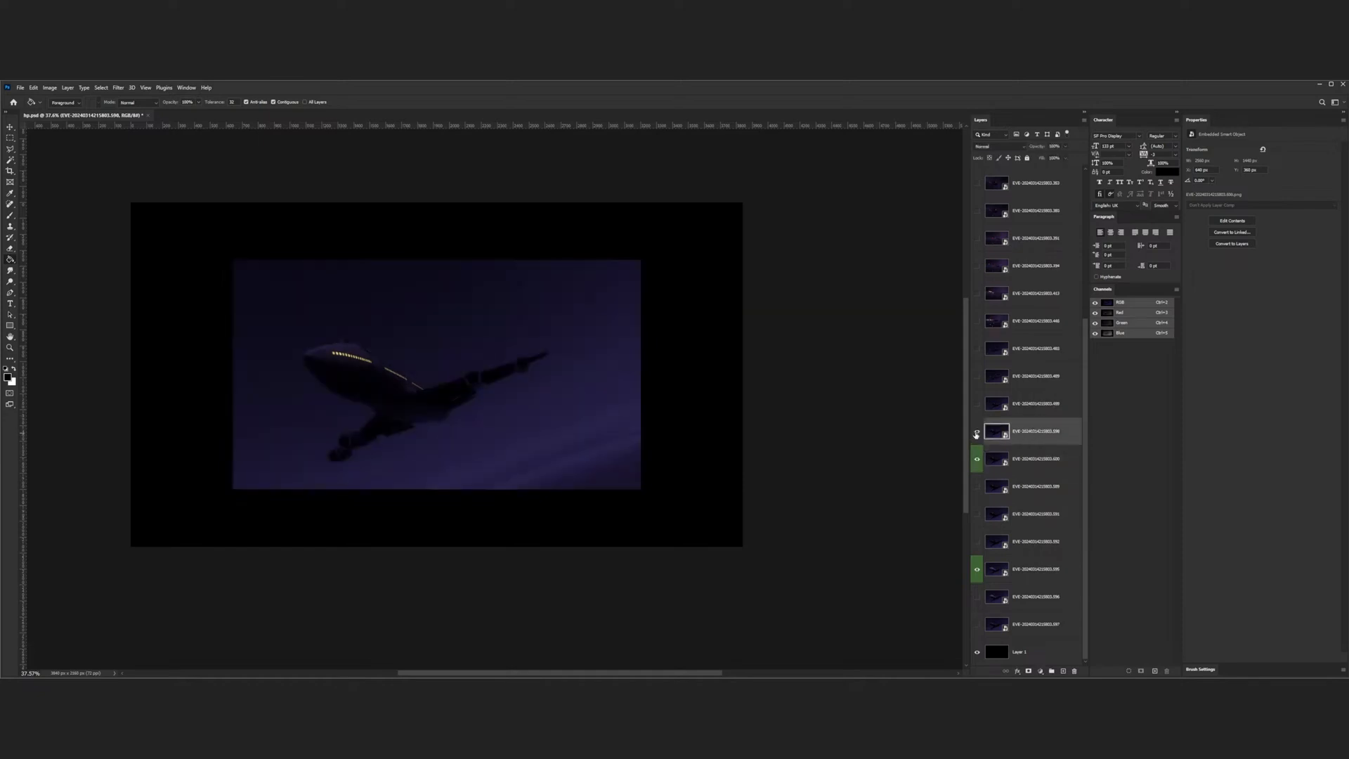
pyautogui.click(975, 433)
pyautogui.click(977, 486)
pyautogui.click(1019, 489)
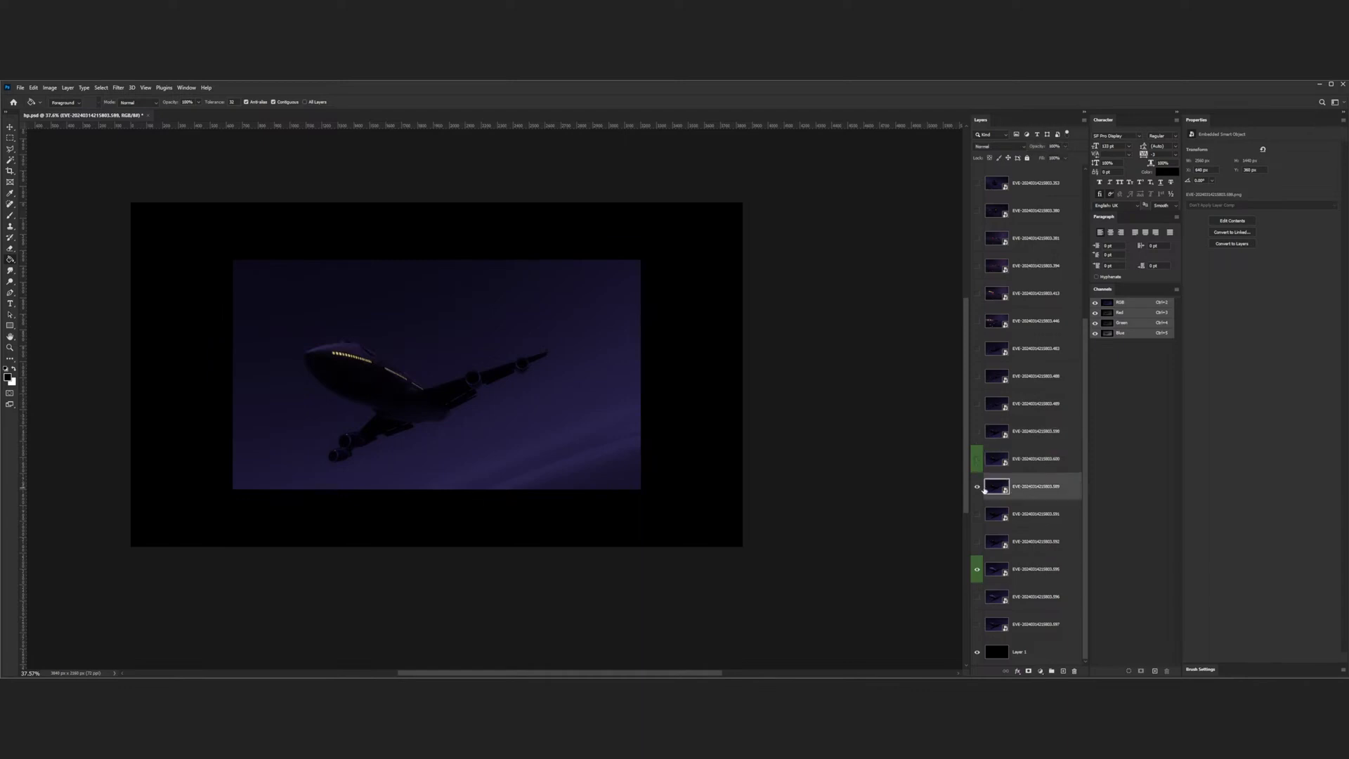
# - Move the two unlabelled airliner layers between the green-labelled ones and the one above them beneath all three green-labelled layers
pyautogui.click(1033, 517)
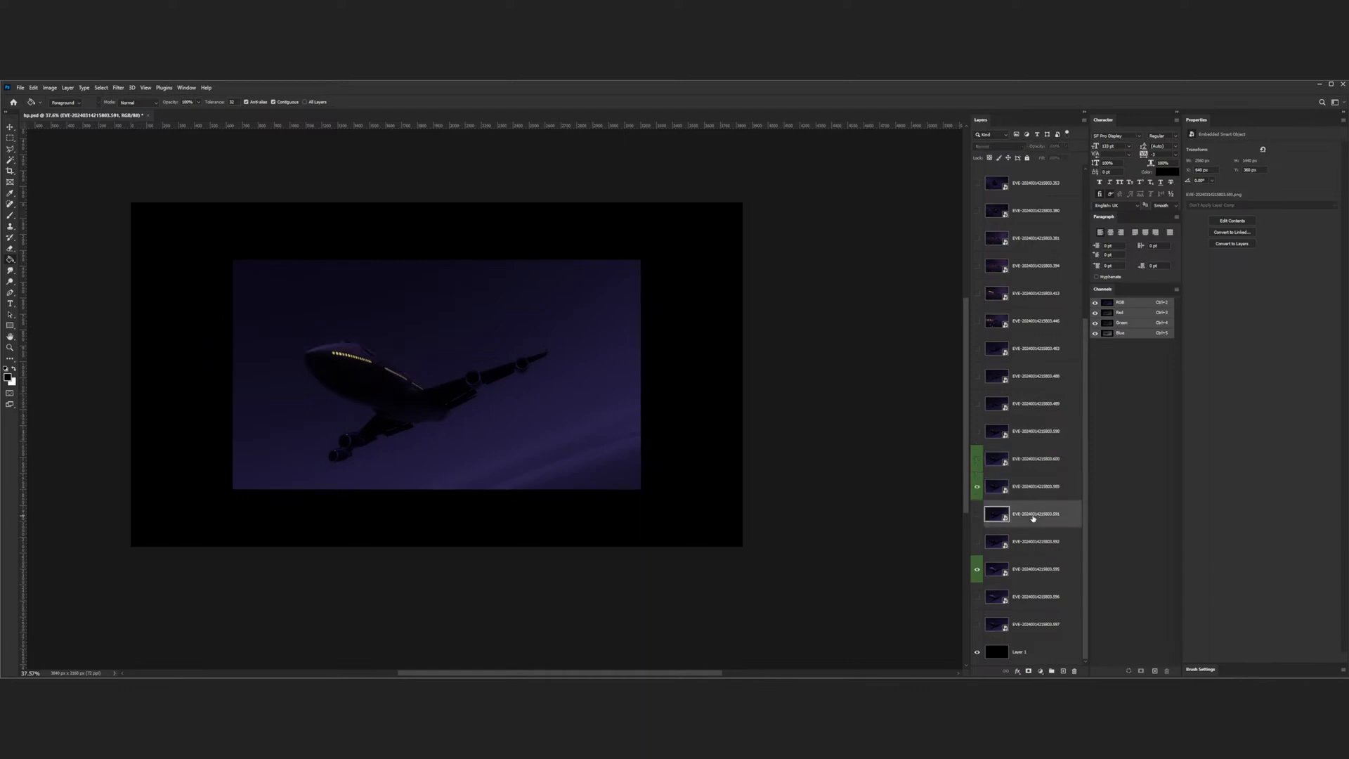
pyautogui.keyDown('shift'); pyautogui.click(1027, 542); pyautogui.keyUp('shift')
pyautogui.moveTo(1027, 545); pyautogui.dragTo(1028, 583)
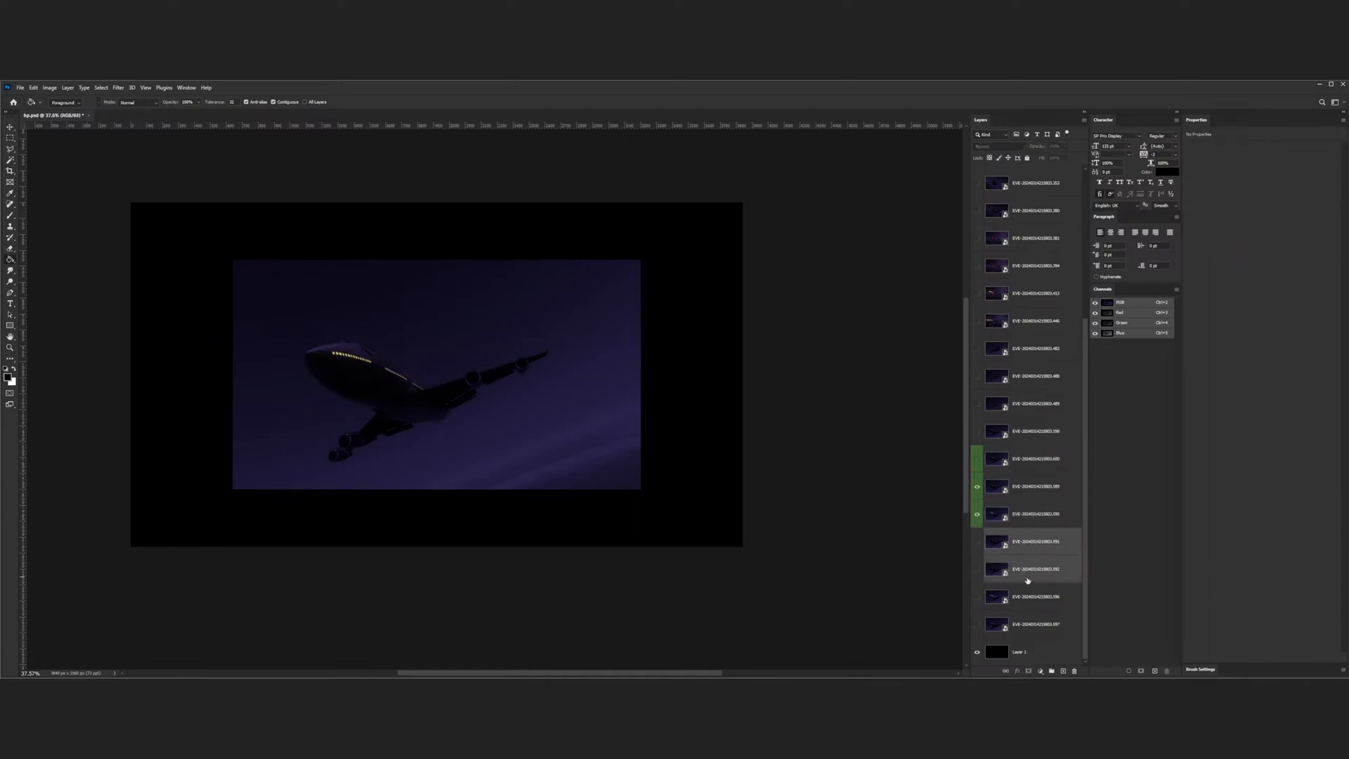
pyautogui.moveTo(1033, 430); pyautogui.dragTo(1039, 555)
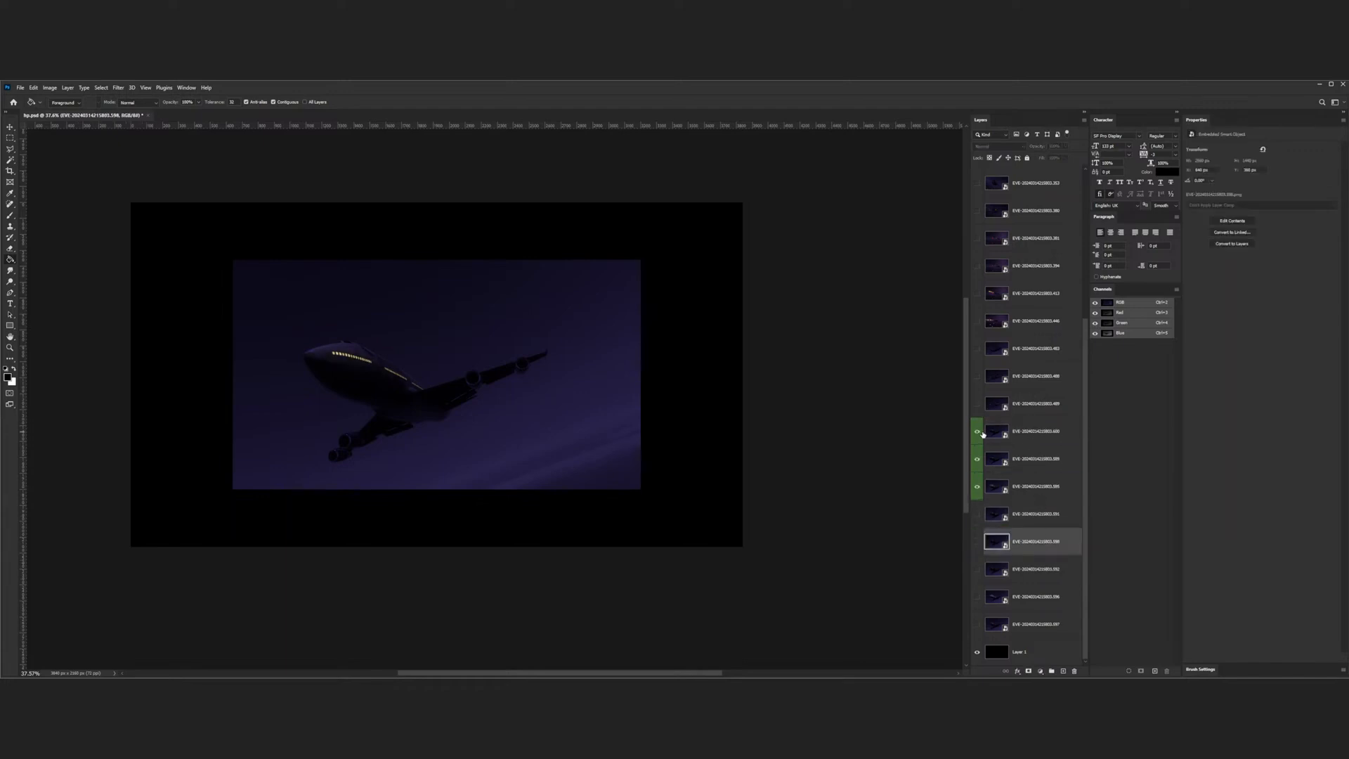
# - Group the three green-labelled airliner layers and name the group JET
pyautogui.click(1033, 432)
pyautogui.keyDown('shift'); pyautogui.click(1030, 488); pyautogui.keyUp('shift')
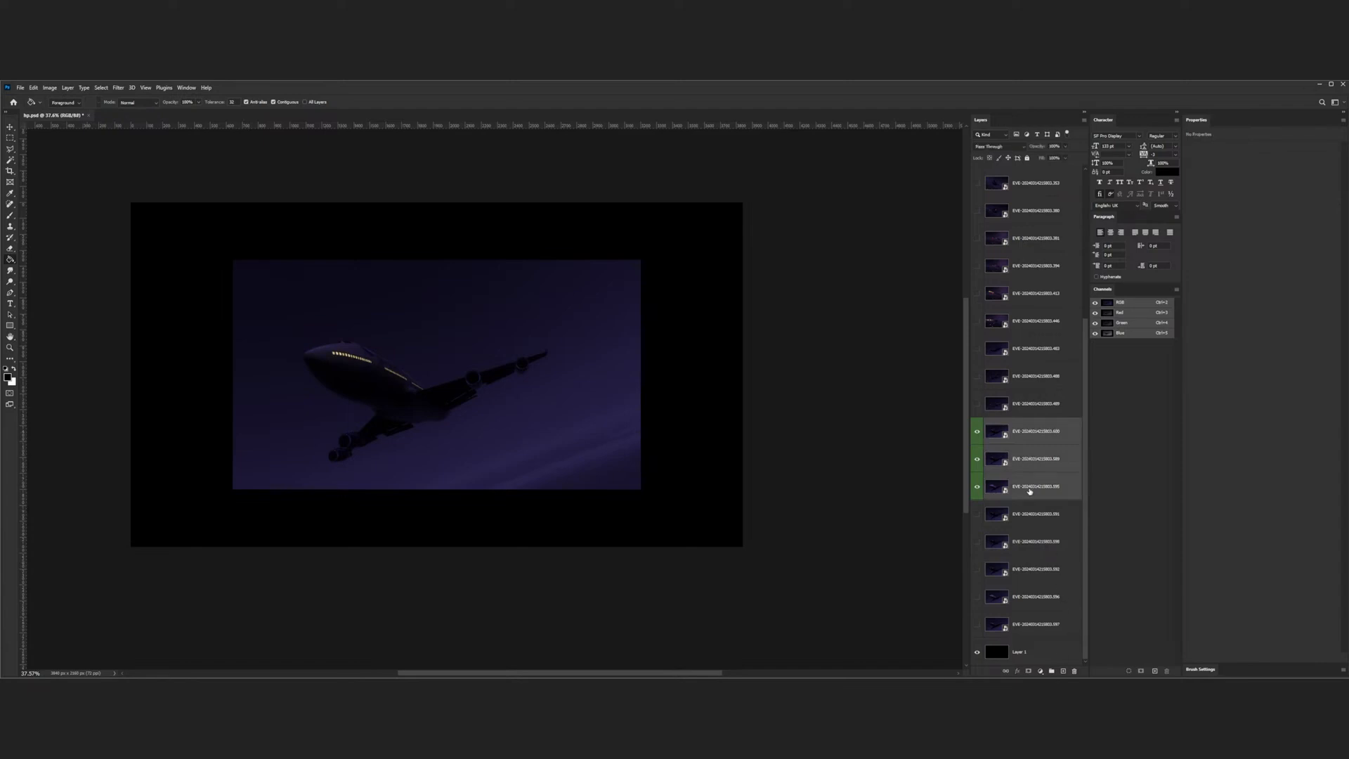
pyautogui.hotkey('ctrl', 'g')
pyautogui.doubleClick(1010, 494)
pyautogui.write('jet')
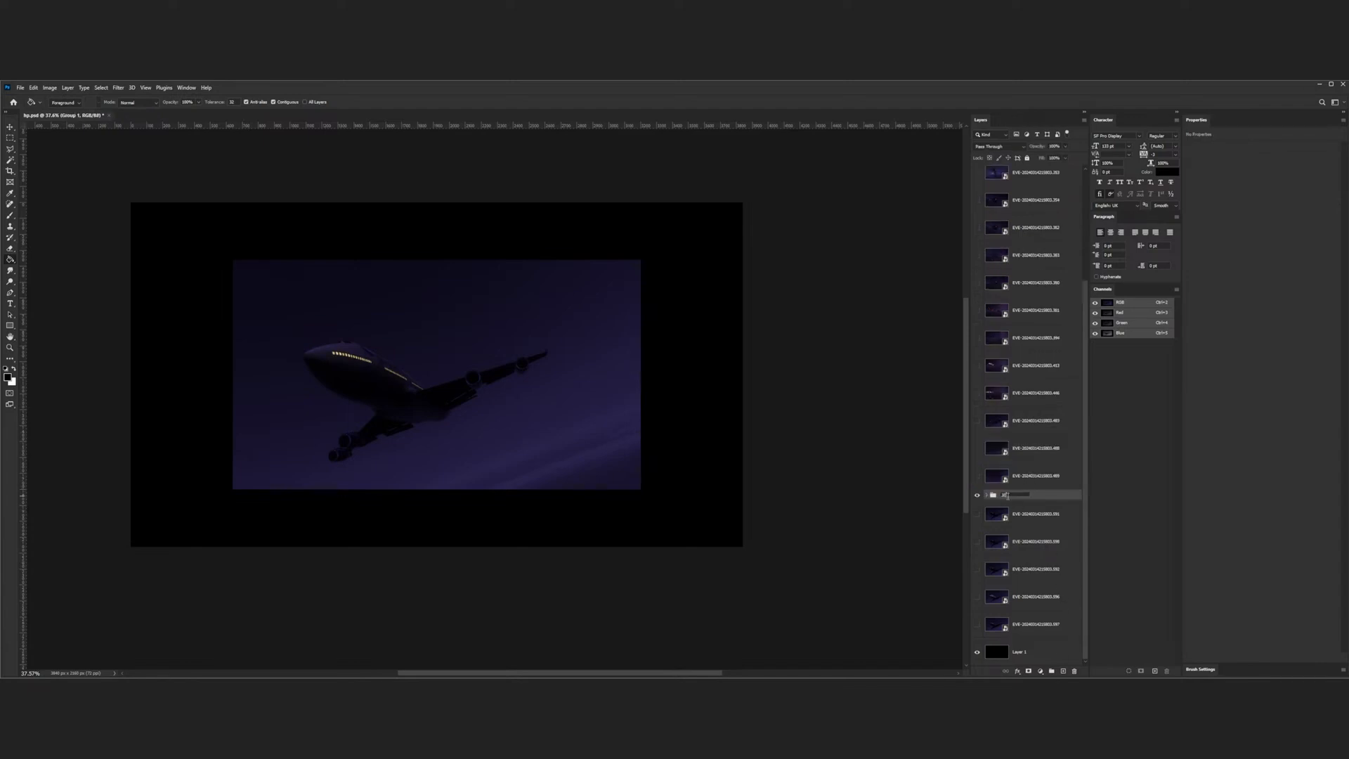
pyautogui.press('Return')
# - Group the five unlabelled airliner layers beneath JET as REJECTS and hide that group
pyautogui.click(1027, 517)
pyautogui.keyDown('shift'); pyautogui.click(1033, 629); pyautogui.keyUp('shift')
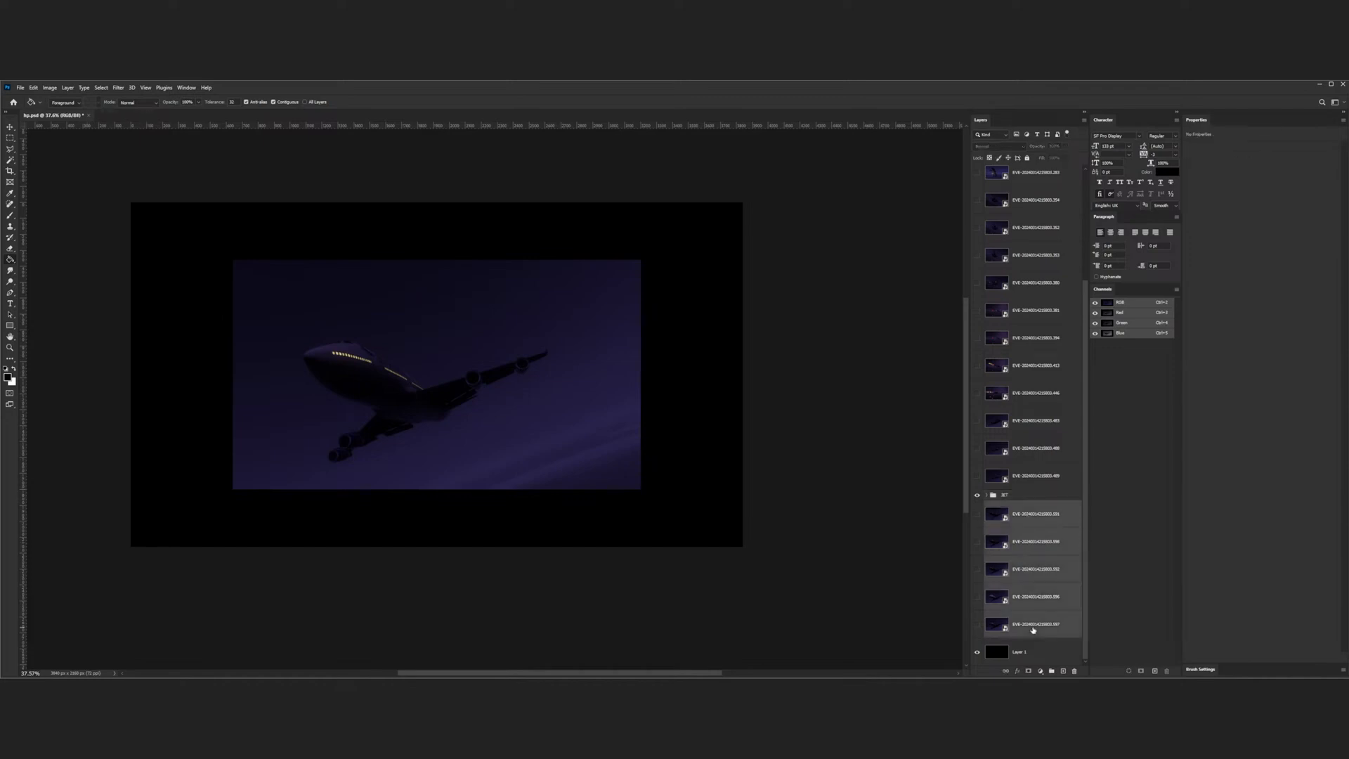
pyautogui.hotkey('ctrl', 'g')
pyautogui.doubleClick(1010, 633)
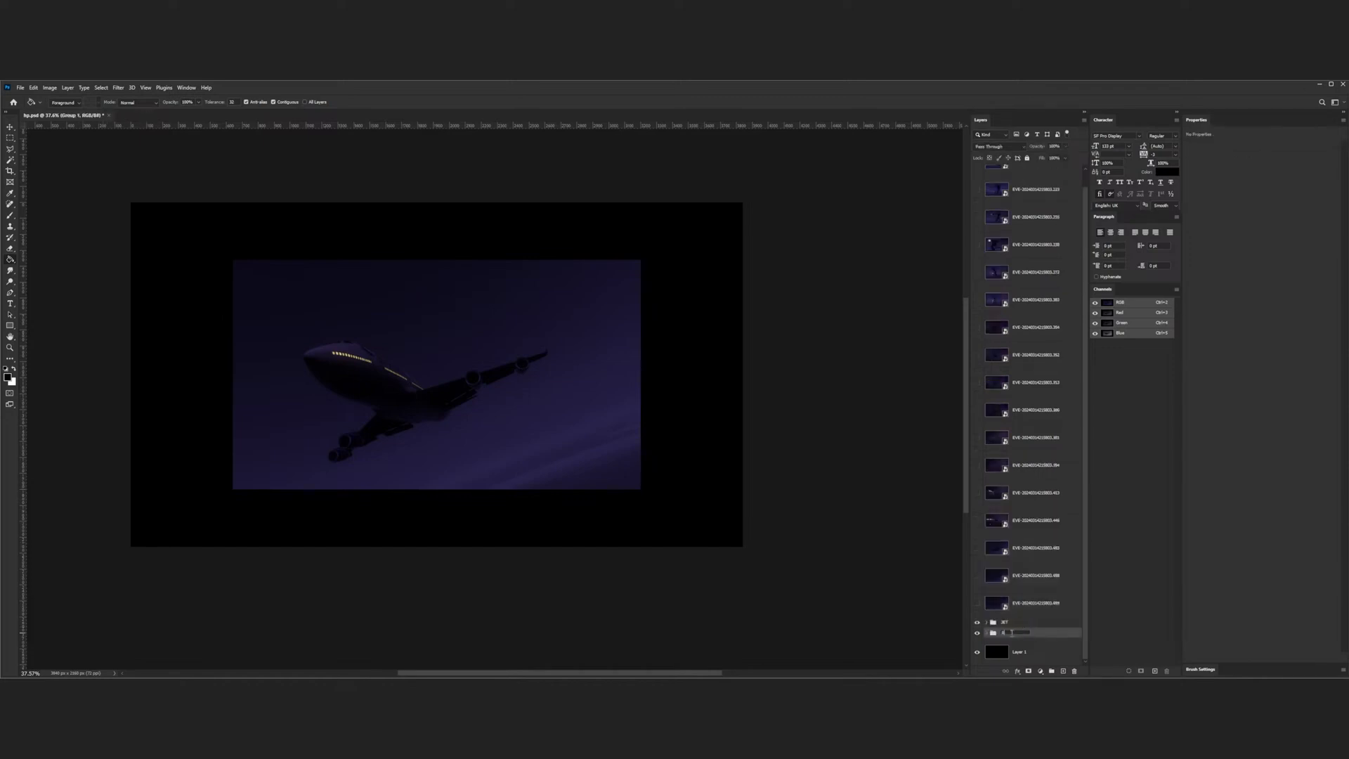
pyautogui.write('REJECTS')
pyautogui.press('Return')
pyautogui.click(977, 632)
# - Show the fighter jet layer directly above the JET group and label it green
pyautogui.click(978, 604)
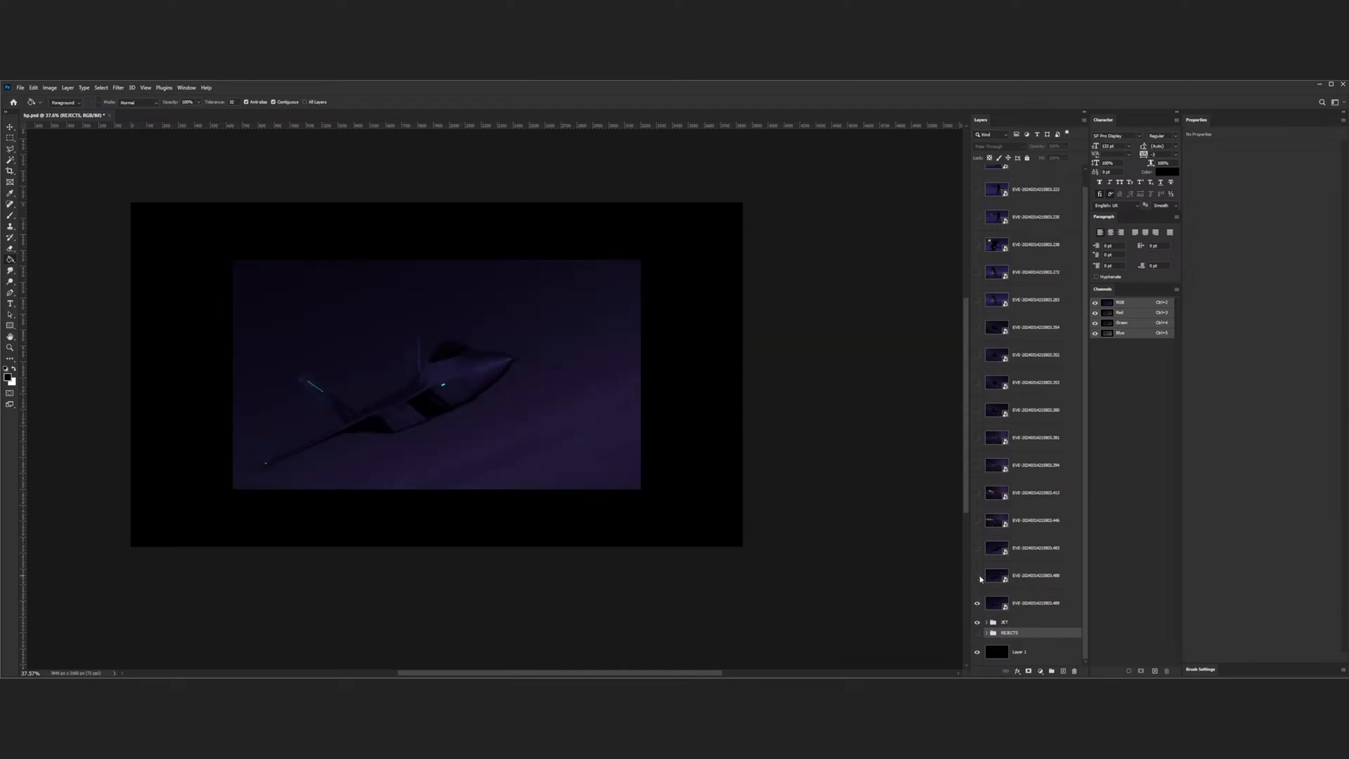
pyautogui.rightClick(979, 603)
pyautogui.click(1002, 574)
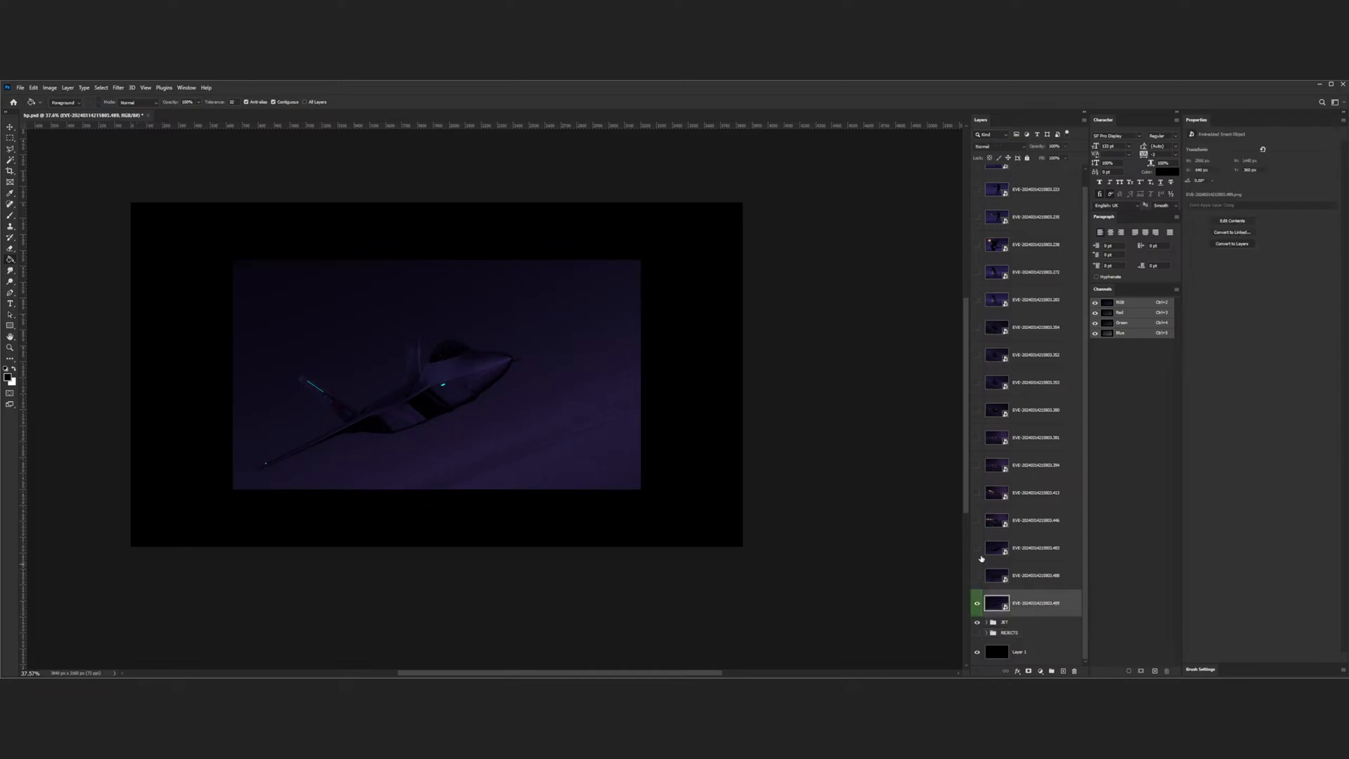
# - Show the fighter layer two above the green-labelled one and label it green, and move the unlabelled fighter layer between them into REJECTS
pyautogui.click(976, 549)
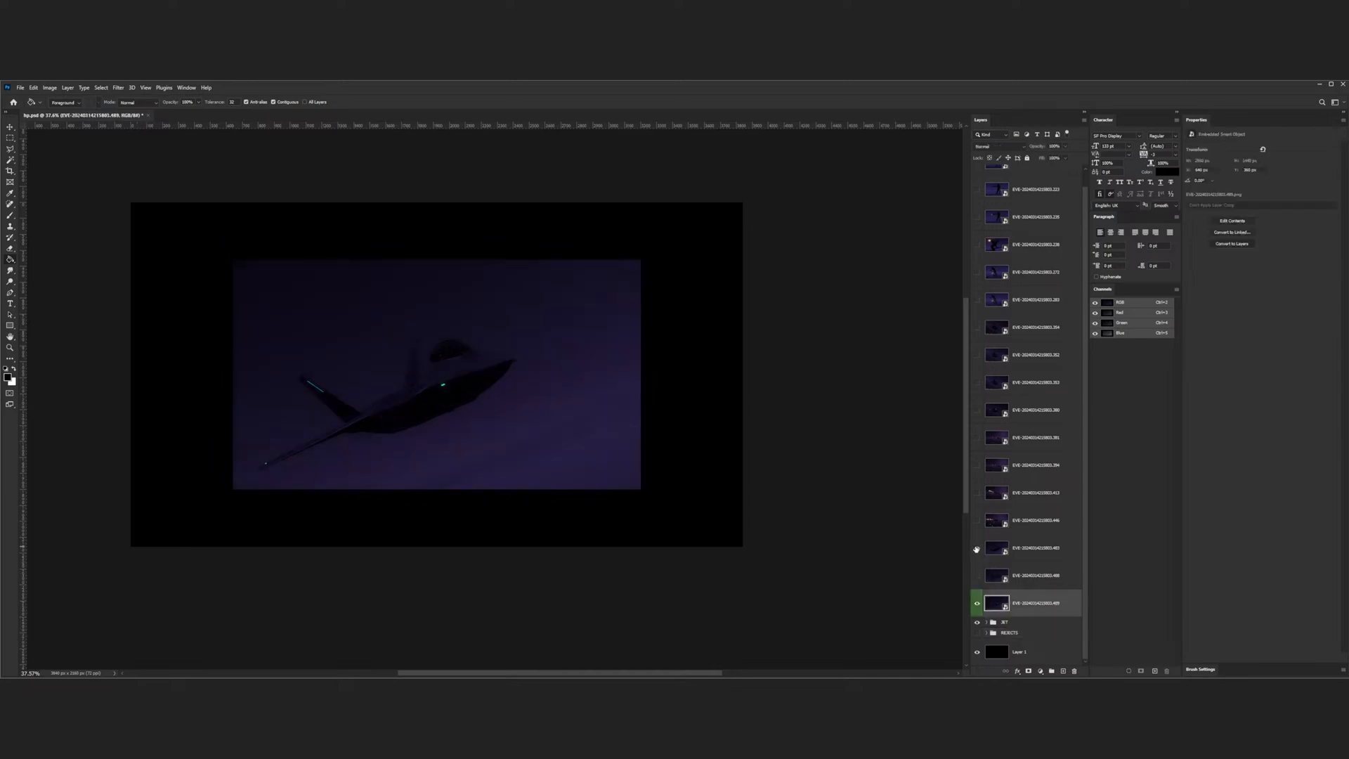
pyautogui.click(975, 549)
pyautogui.click(976, 521)
pyautogui.click(976, 521)
pyautogui.click(1035, 551)
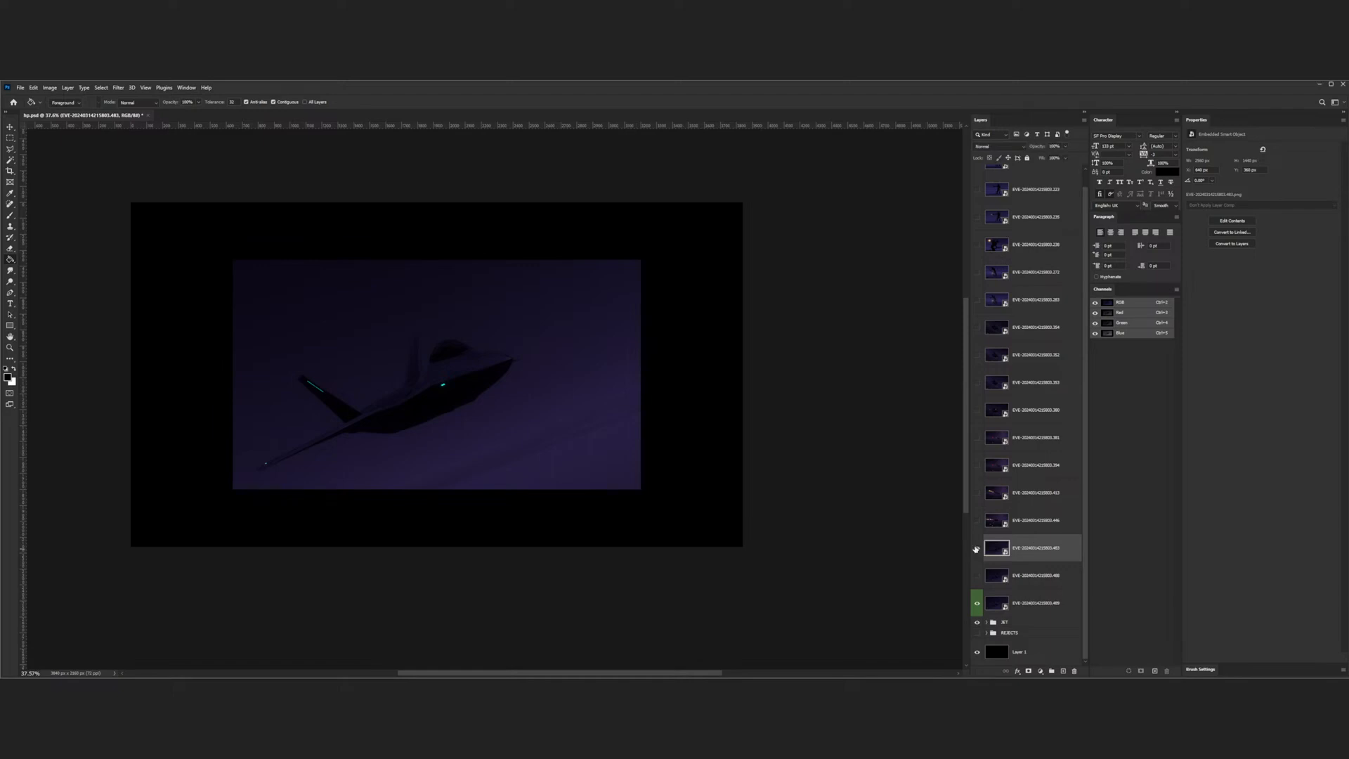
pyautogui.click(976, 548)
pyautogui.click(1046, 583)
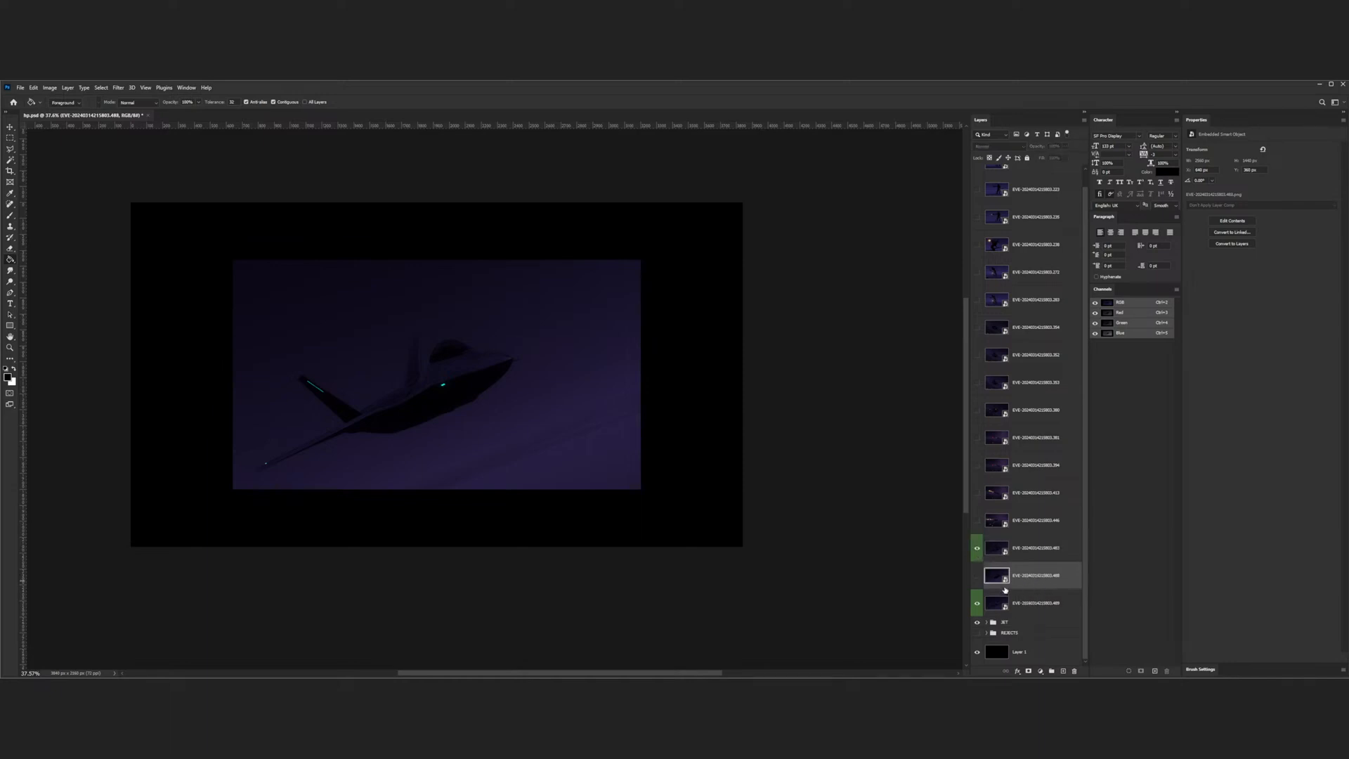
pyautogui.moveTo(1004, 589); pyautogui.dragTo(1009, 632)
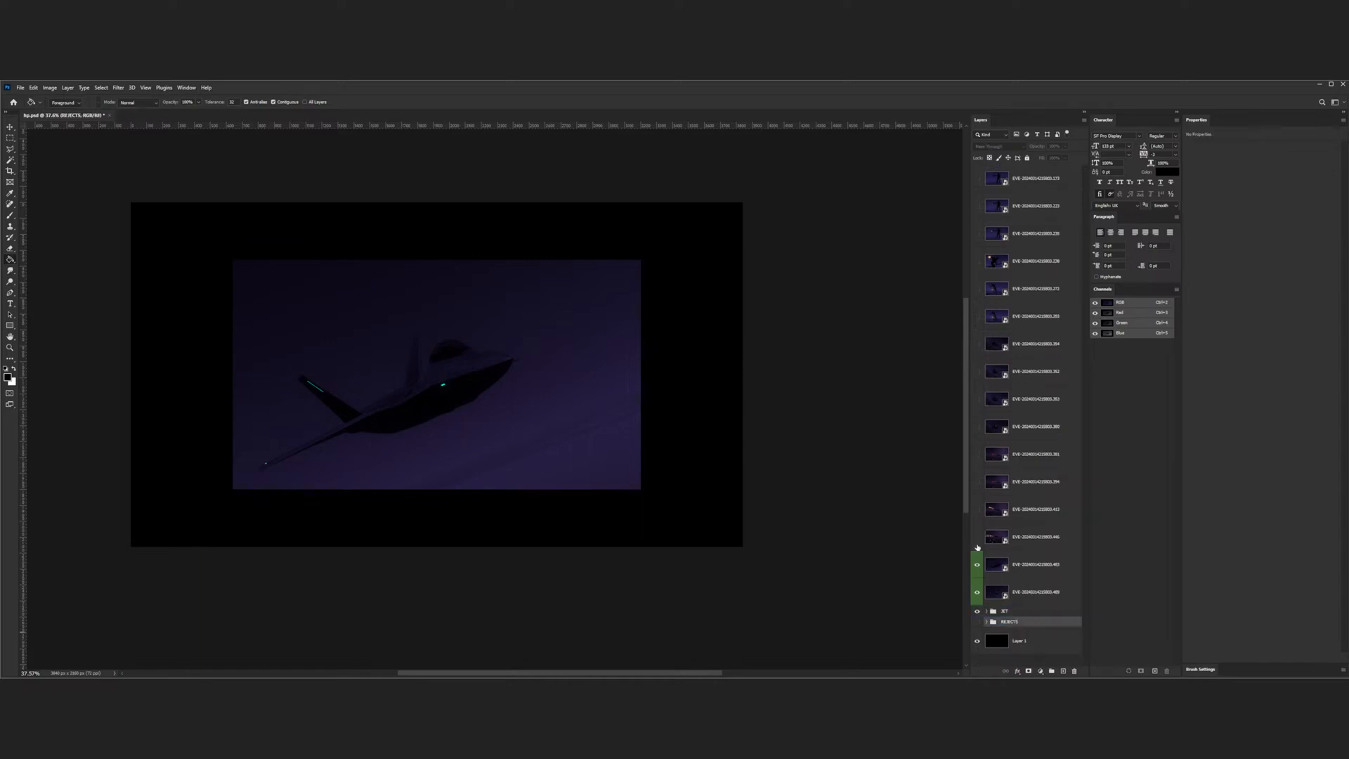
# - Hide the green-labelled fighter layers and preview the flaming-trail city layer and the four front-view fighter layers one at a time
pyautogui.click(978, 592)
pyautogui.click(976, 536)
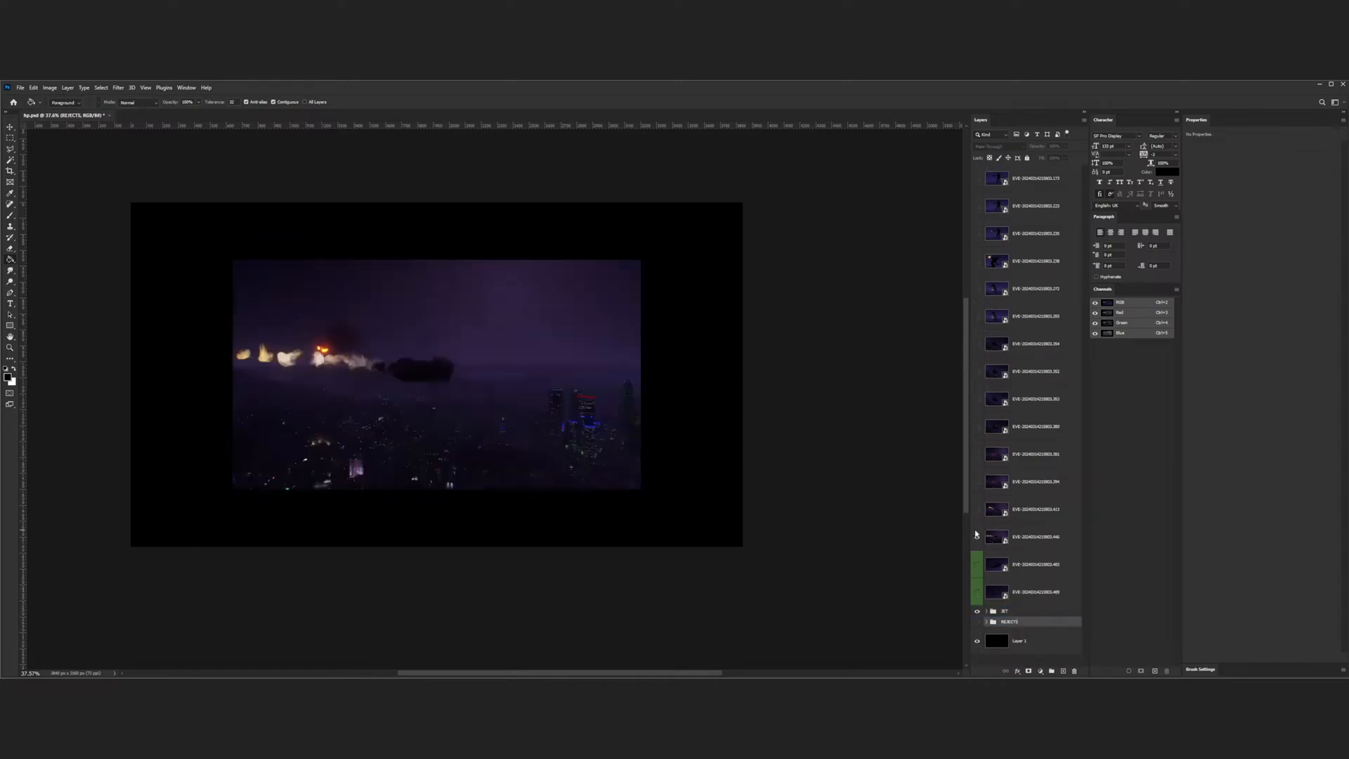
pyautogui.click(976, 536)
pyautogui.click(977, 344)
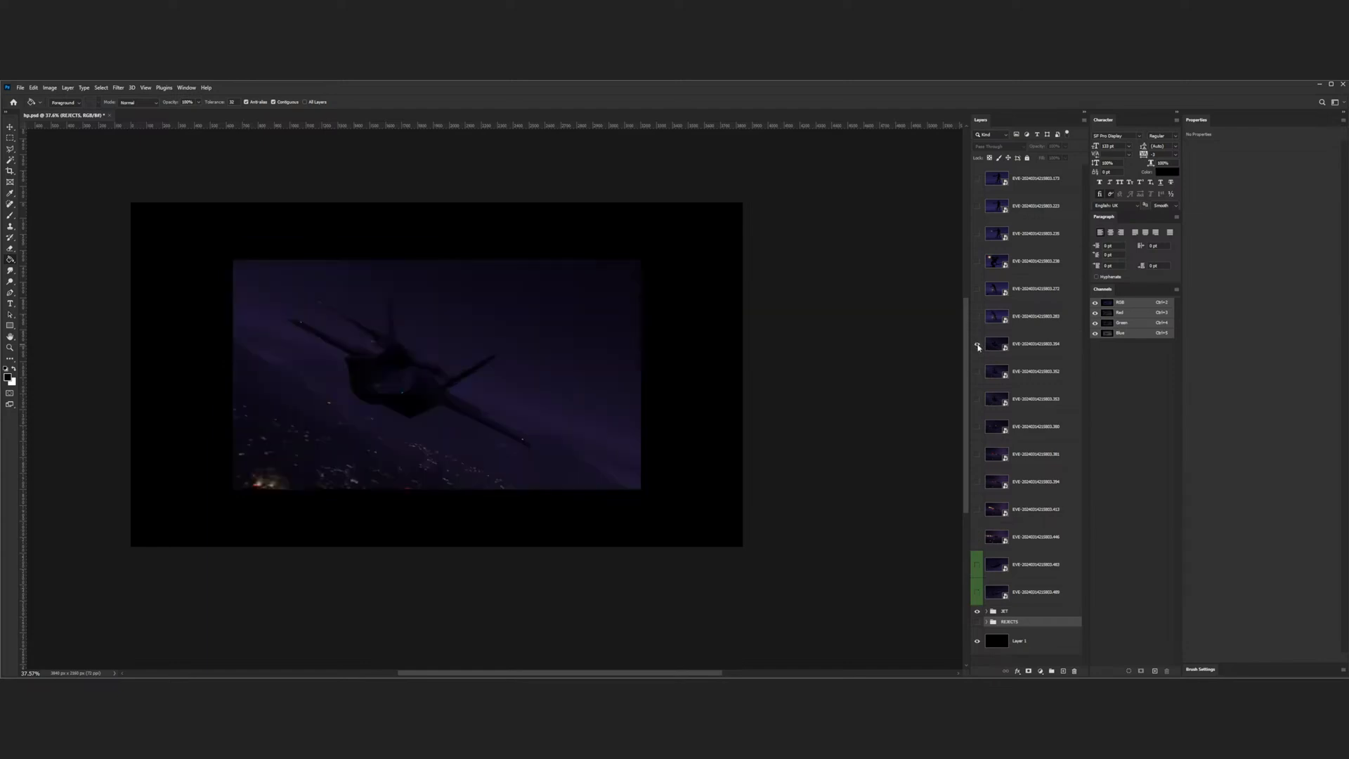
pyautogui.click(977, 344)
pyautogui.click(977, 370)
pyautogui.click(977, 371)
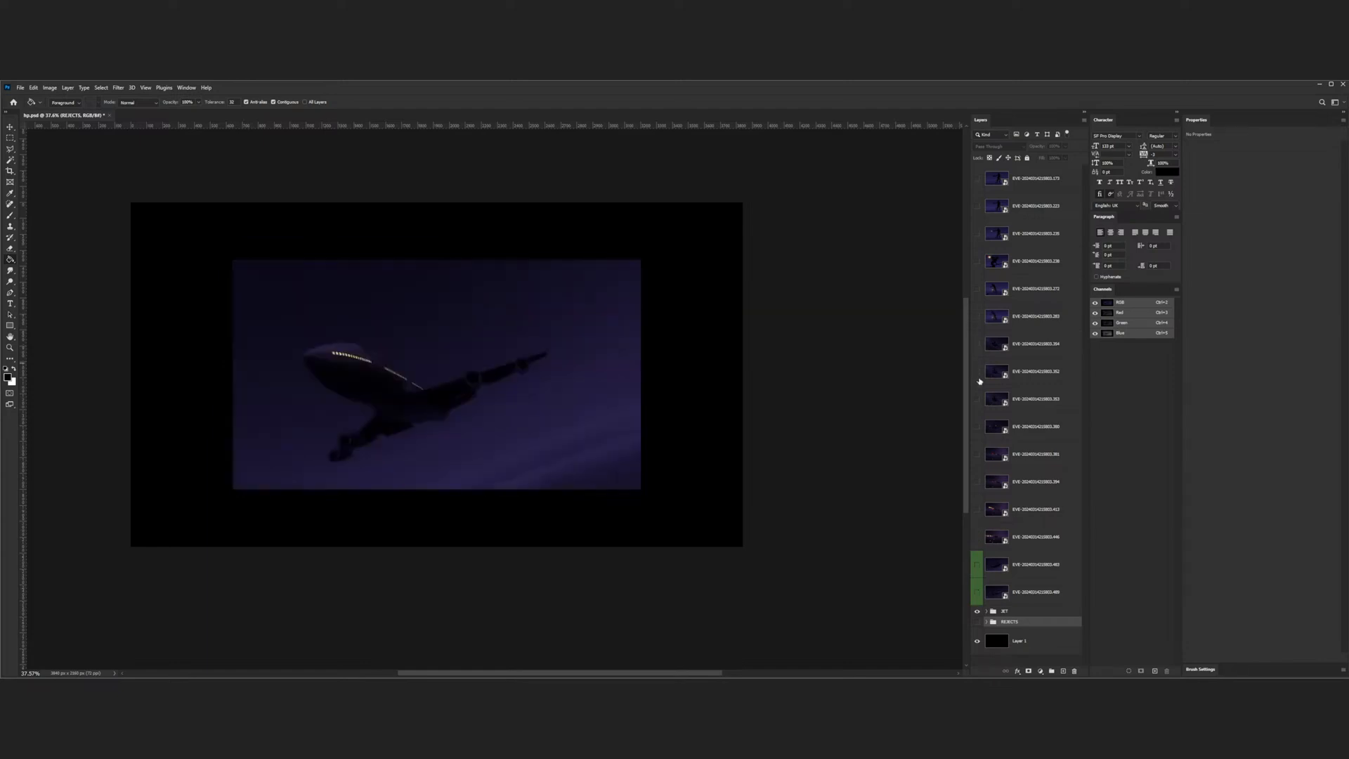
pyautogui.click(977, 398)
pyautogui.click(977, 398)
pyautogui.click(977, 426)
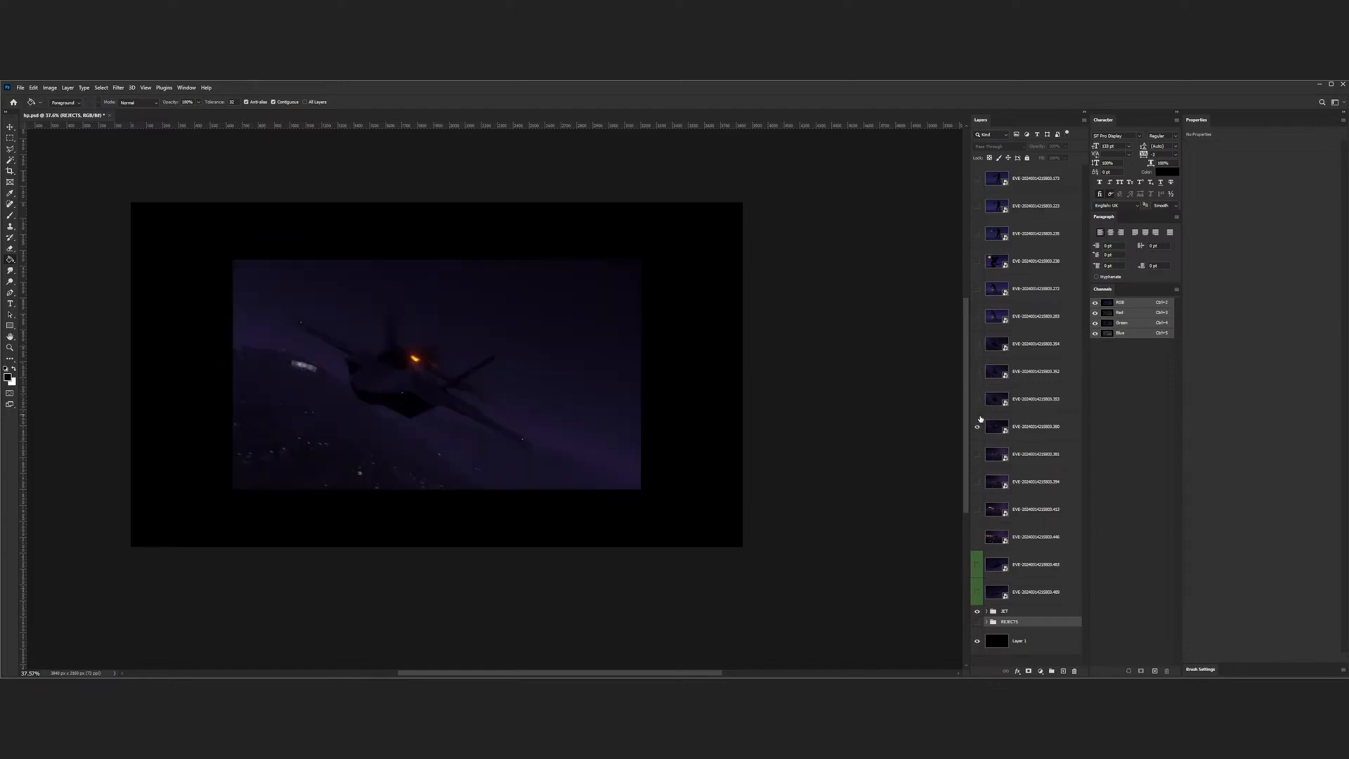
pyautogui.click(977, 426)
# - Show the city scene layer with the orange explosion below the front-view fighter layers and label it green
pyautogui.click(977, 454)
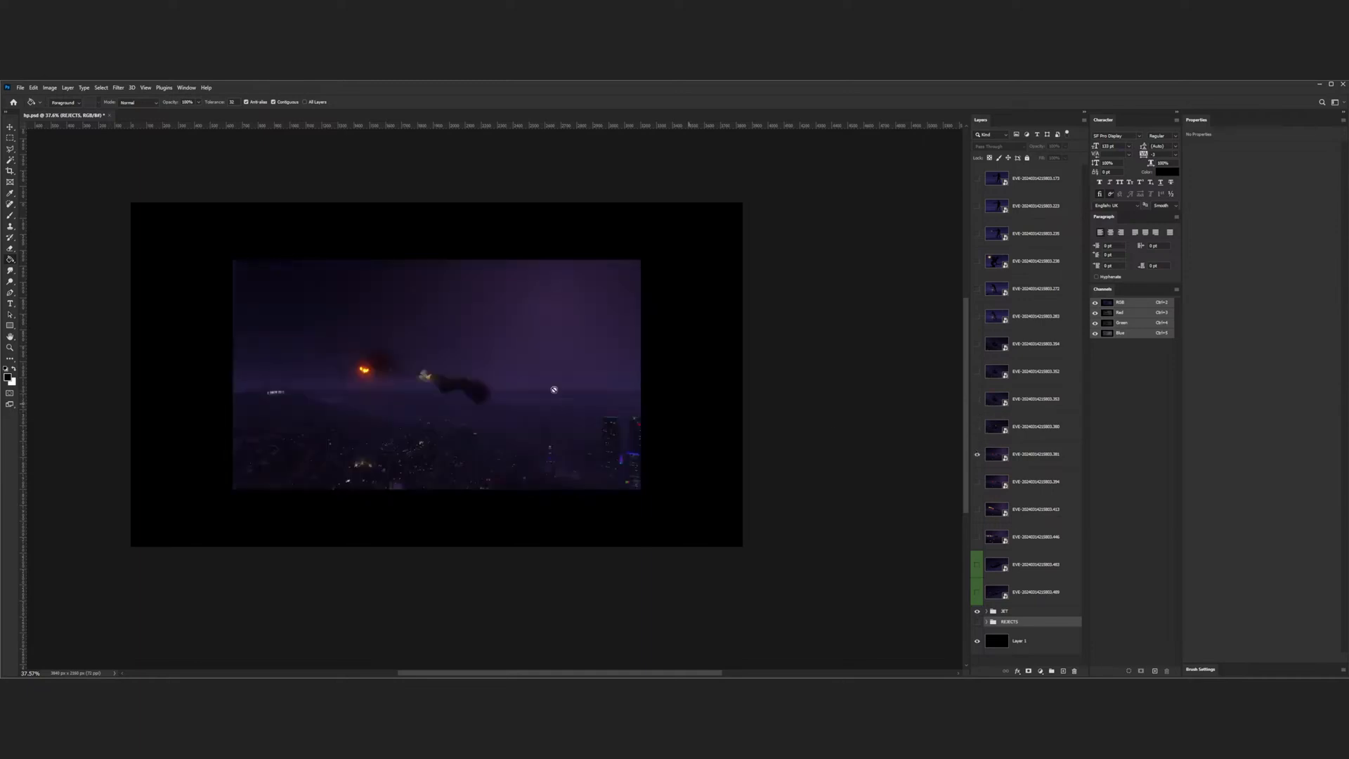
pyautogui.scroll(3, 398, 374)
pyautogui.scroll(-2, 318, 388)
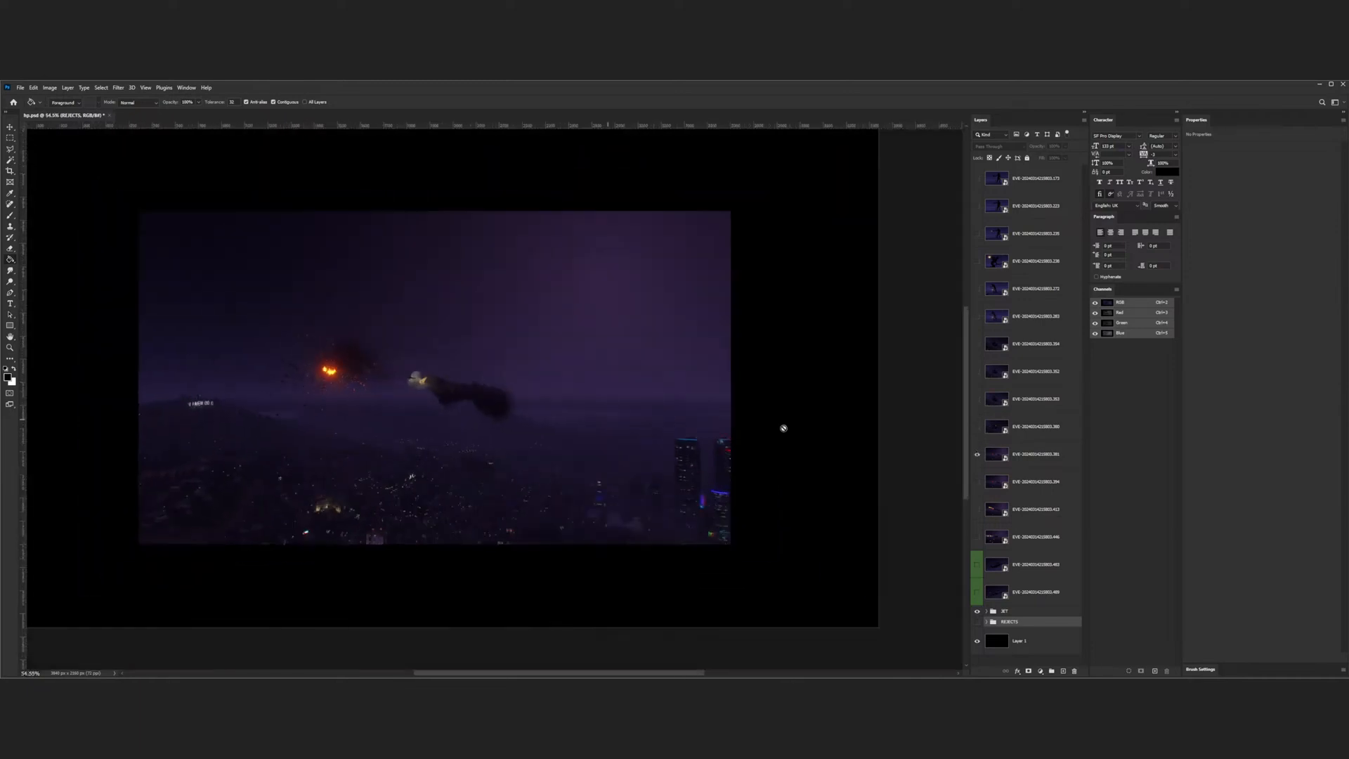
pyautogui.rightClick(979, 455)
pyautogui.click(1011, 509)
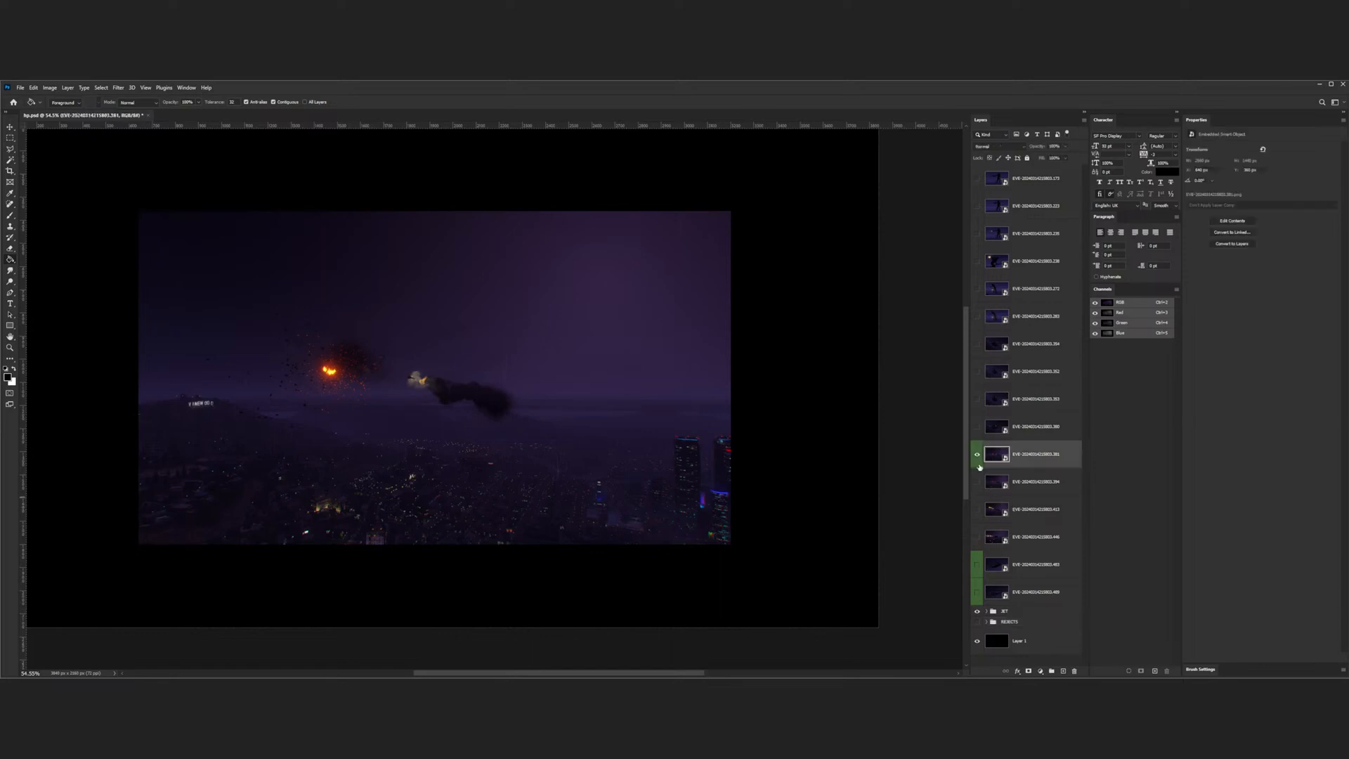
# - Hide that city layer, preview the one below it, and label the following layer with the long flaming smoke trail green
pyautogui.click(977, 456)
pyautogui.click(976, 483)
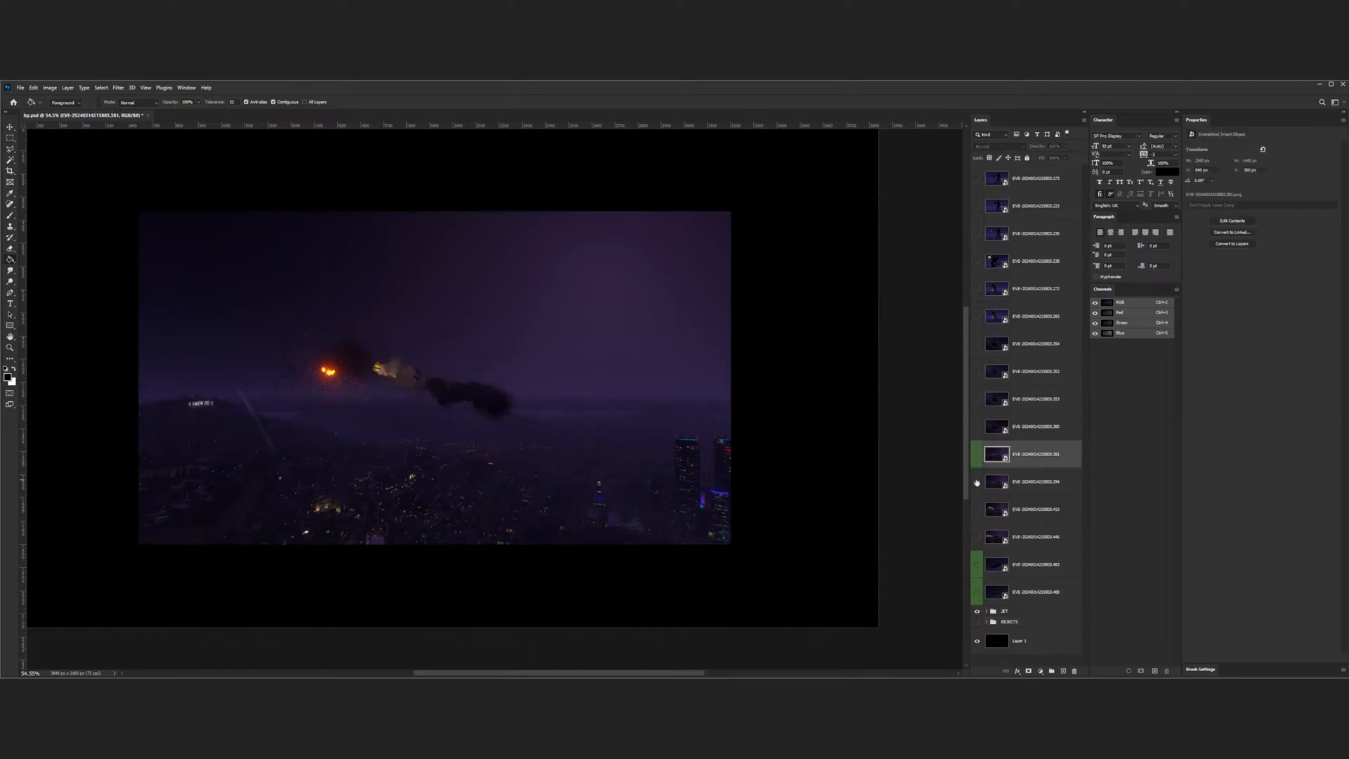
pyautogui.click(976, 483)
pyautogui.click(977, 508)
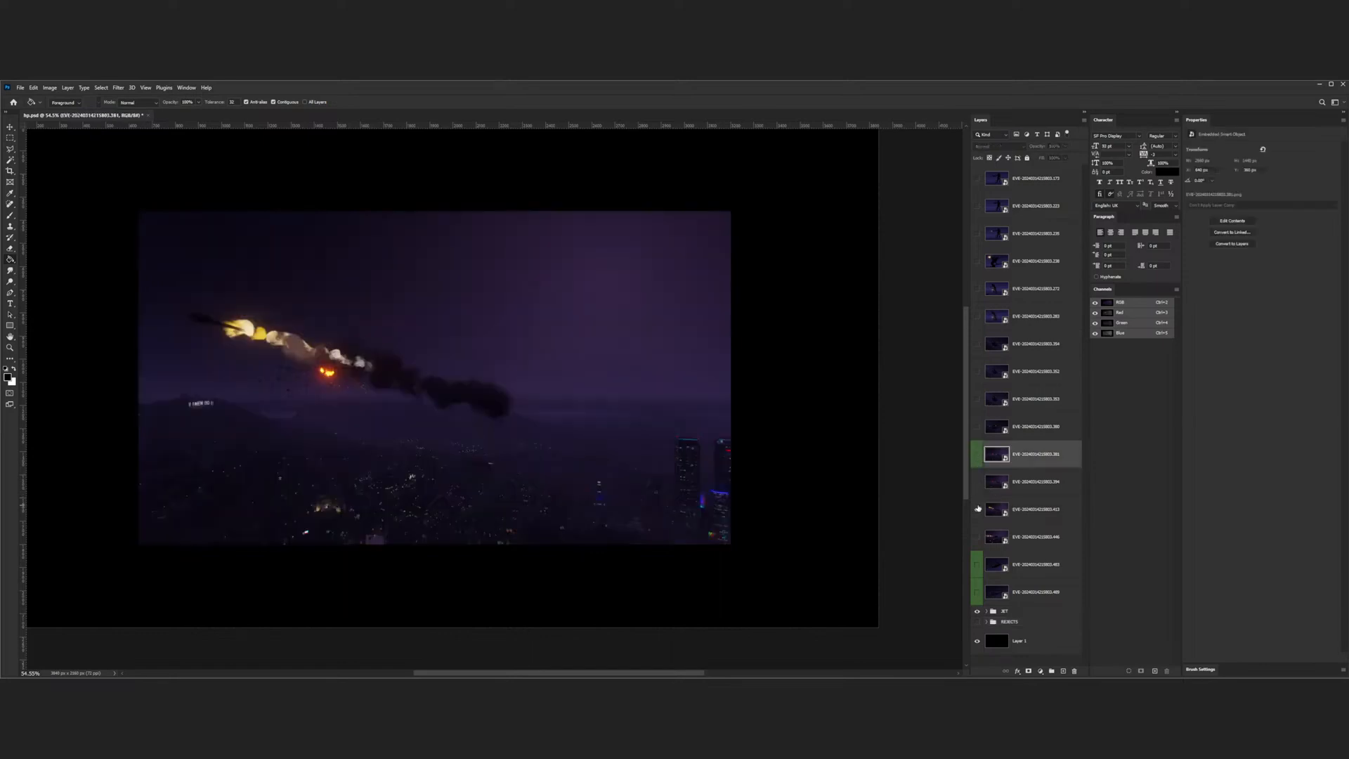
pyautogui.rightClick(978, 509)
pyautogui.click(1003, 561)
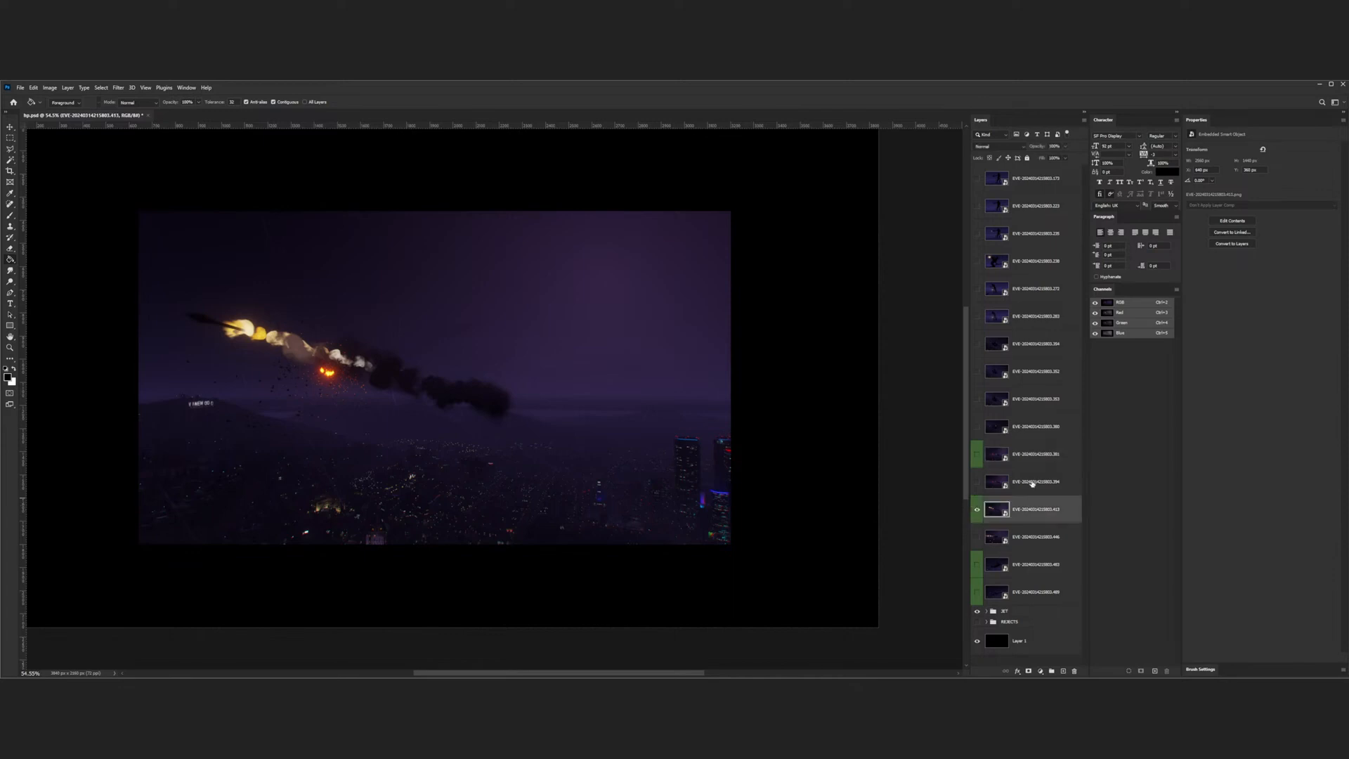
# - Move the two green-labelled city layers with the explosion and long smoke trail below the next unlabelled city layer, and move that unlabelled layer into REJECTS
pyautogui.keyDown('ctrl'); pyautogui.click(1032, 458); pyautogui.keyUp('ctrl')
pyautogui.moveTo(1032, 458); pyautogui.dragTo(1037, 546)
pyautogui.click(1027, 482)
pyautogui.click(977, 482)
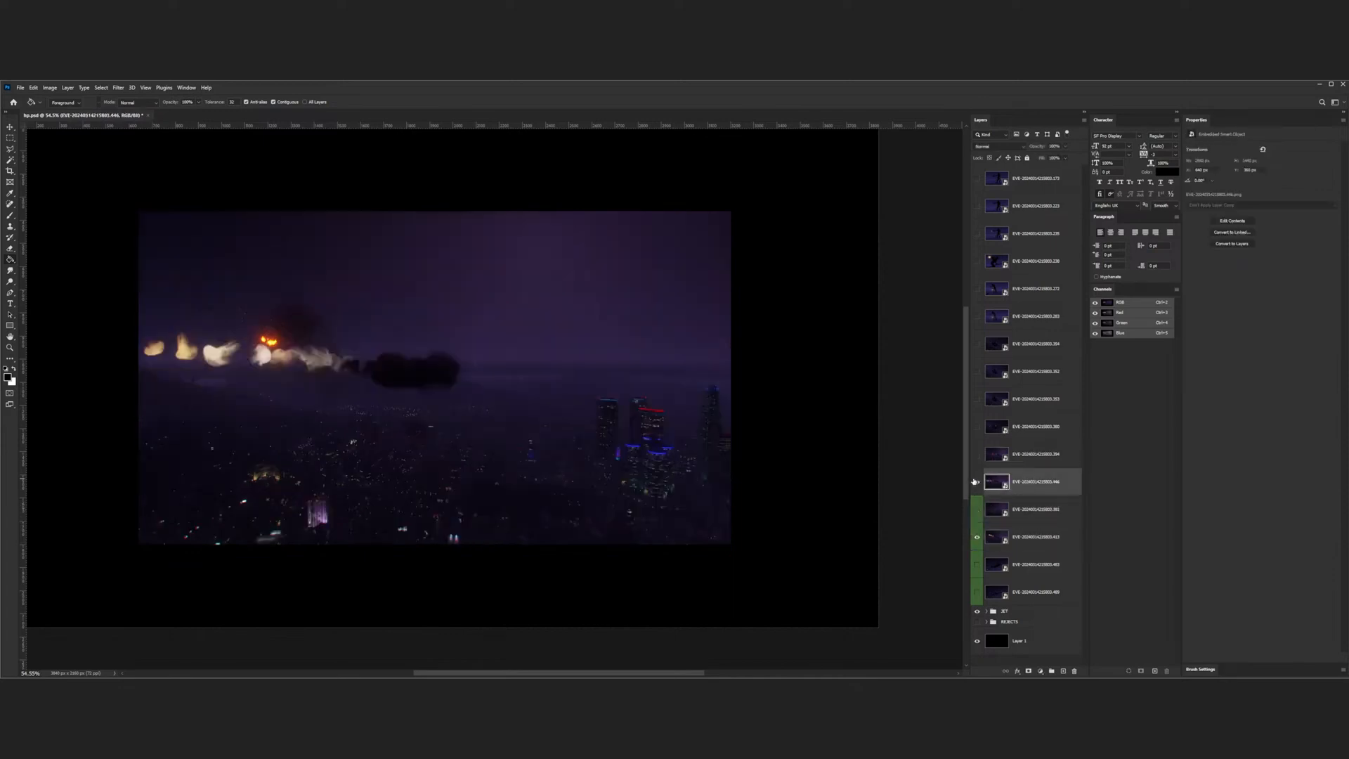
pyautogui.moveTo(1047, 481); pyautogui.dragTo(1012, 619)
# - Preview the remaining unlabelled city layer just above the green-labelled ones and move it into REJECTS
pyautogui.click(1019, 462)
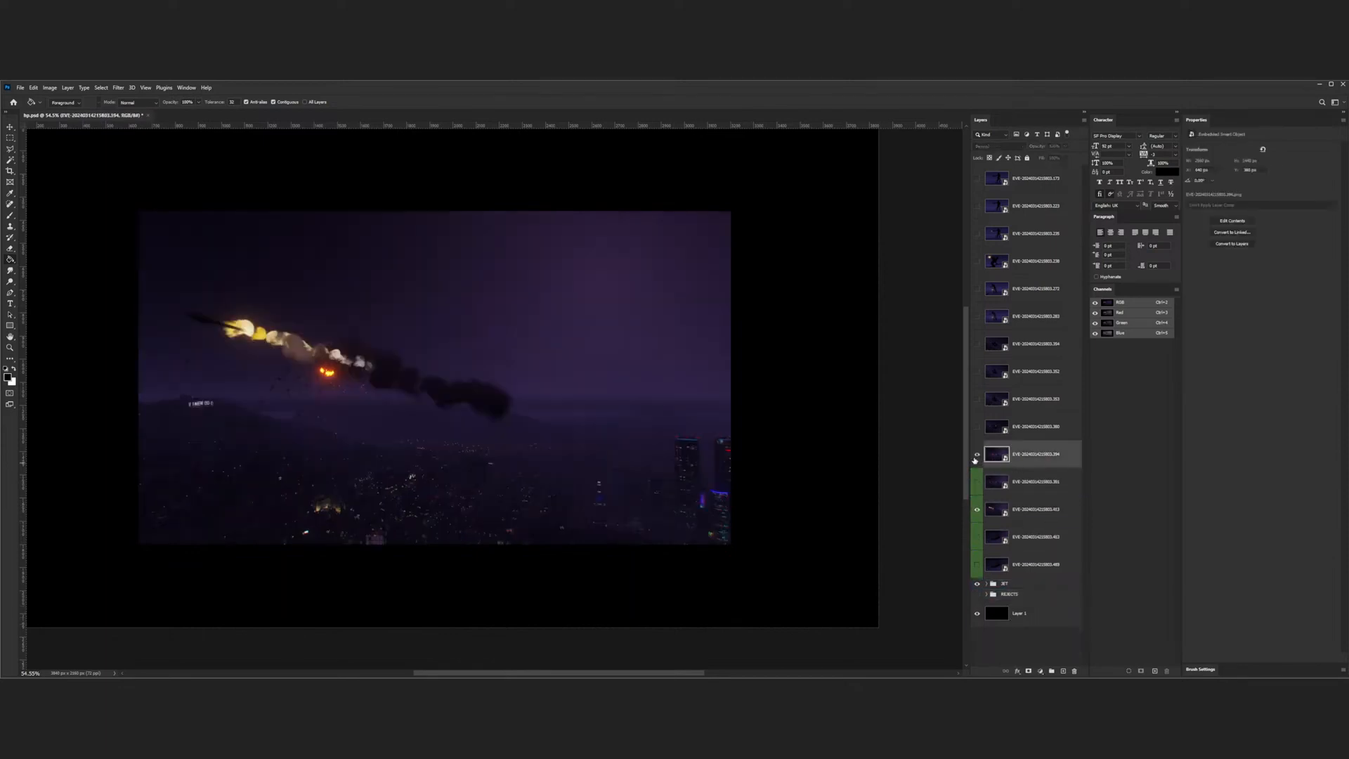
pyautogui.click(977, 455)
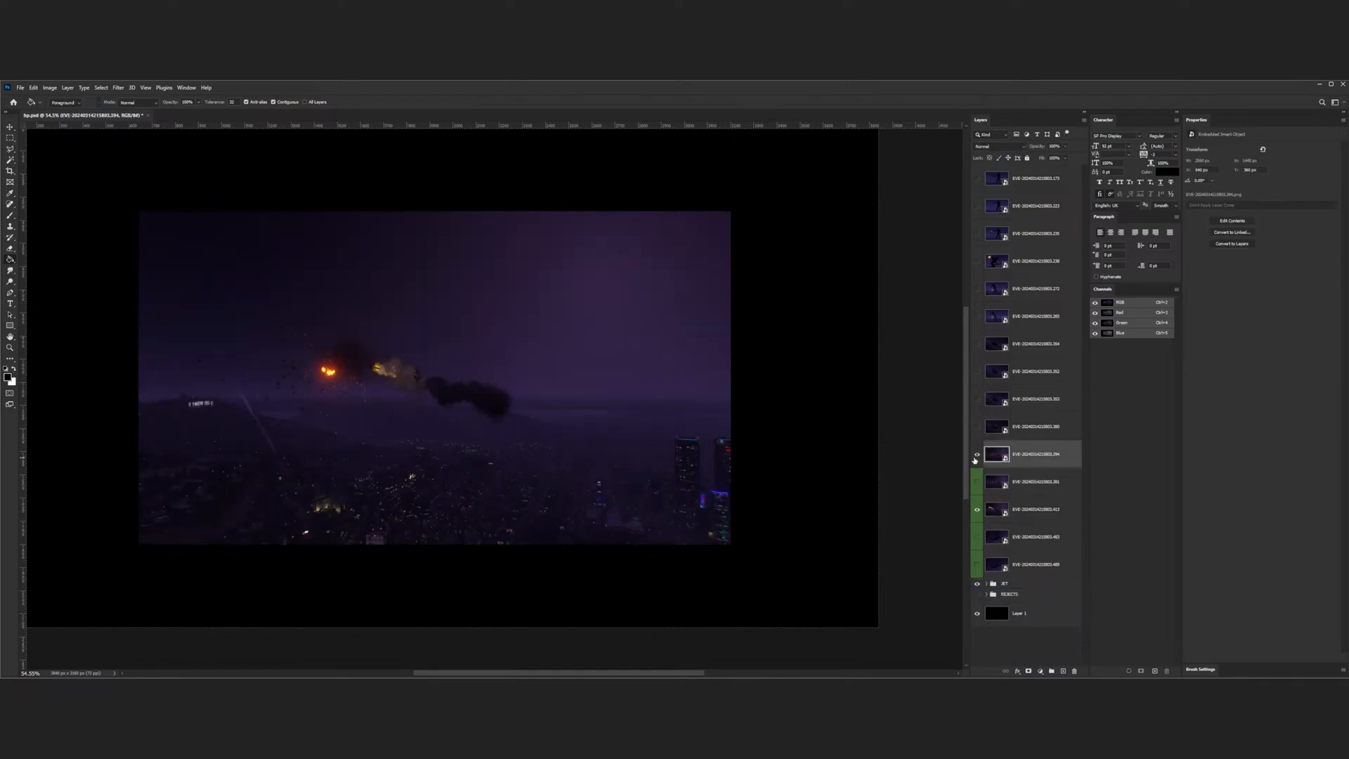
pyautogui.click(977, 454)
pyautogui.moveTo(1015, 455); pyautogui.dragTo(1025, 595)
# - Compare the front-view fighter layer with the orange fire against the two front-view fighter layers directly above it
pyautogui.click(977, 426)
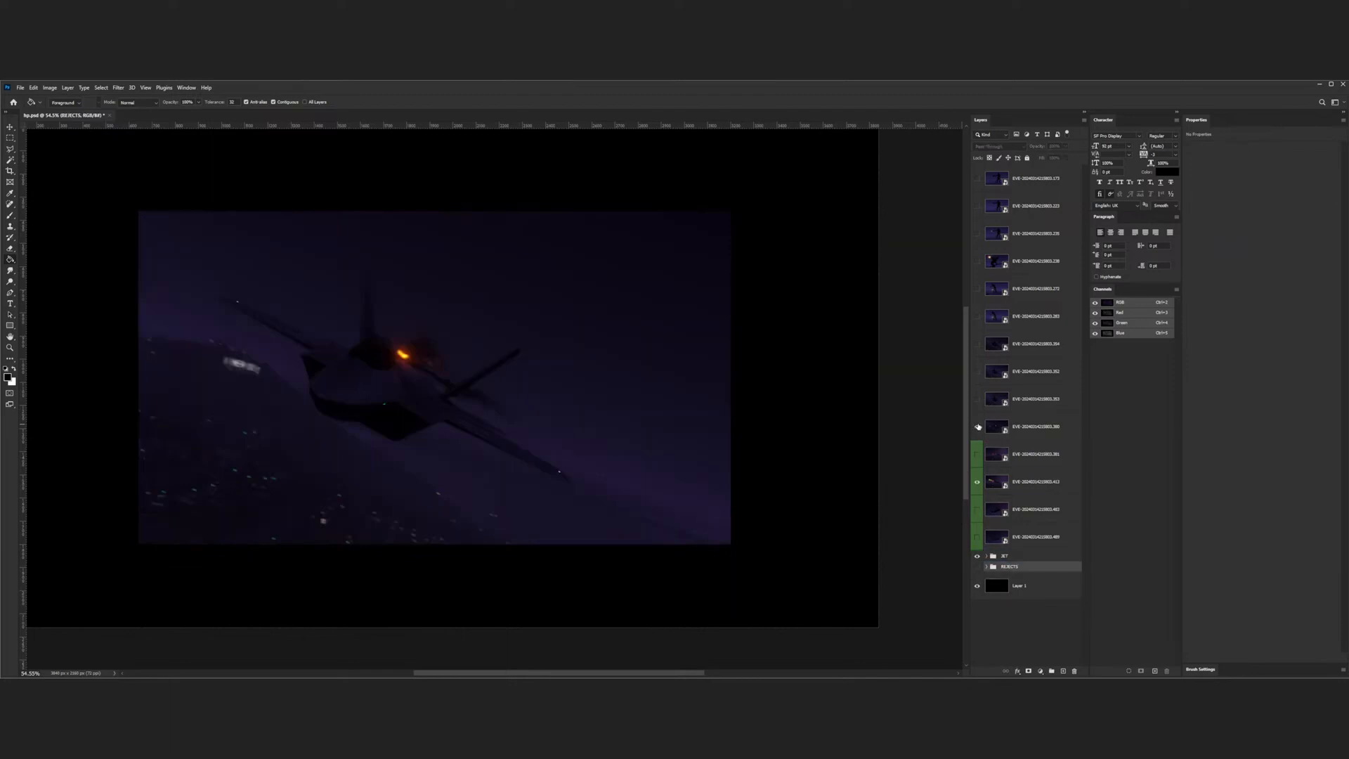
pyautogui.scroll(3, 979, 382)
pyautogui.scroll(-3, 978, 383)
pyautogui.scroll(1, 978, 383)
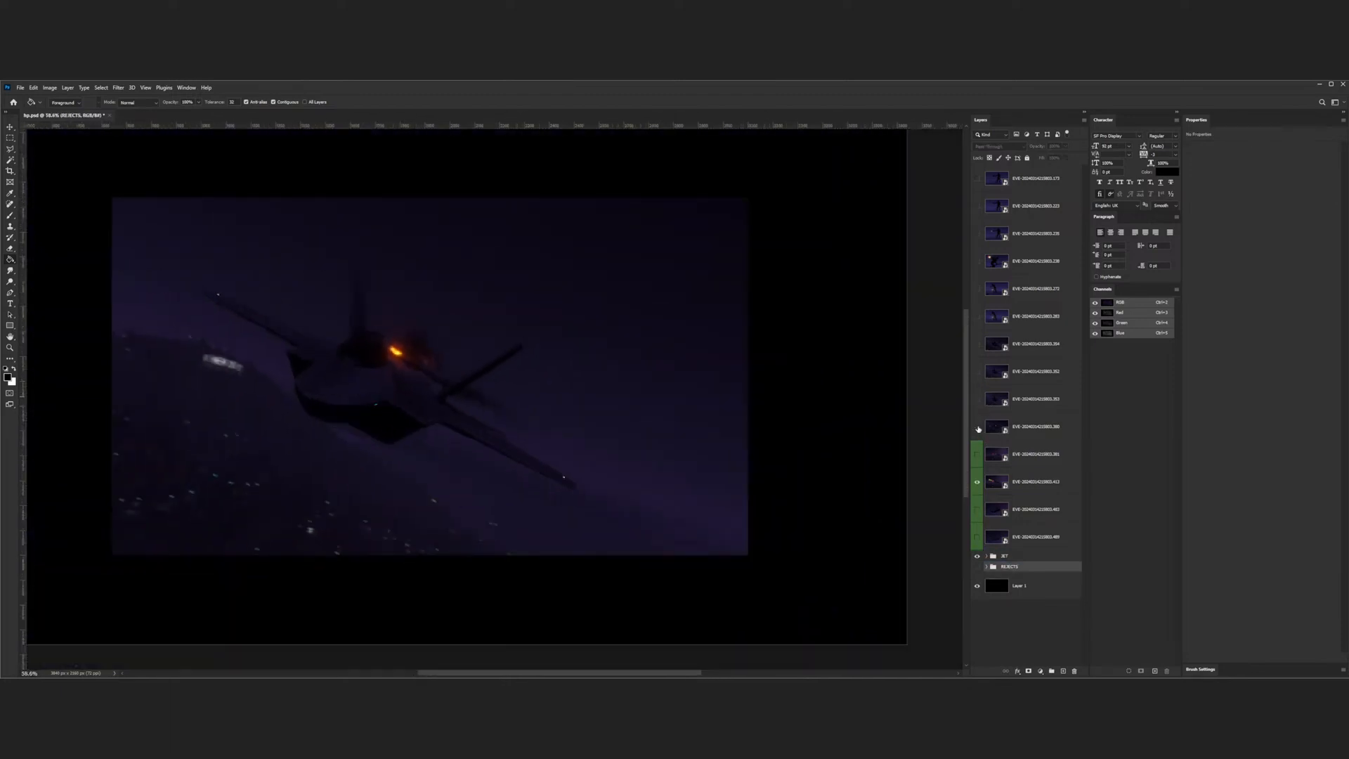
pyautogui.click(977, 426)
pyautogui.click(976, 399)
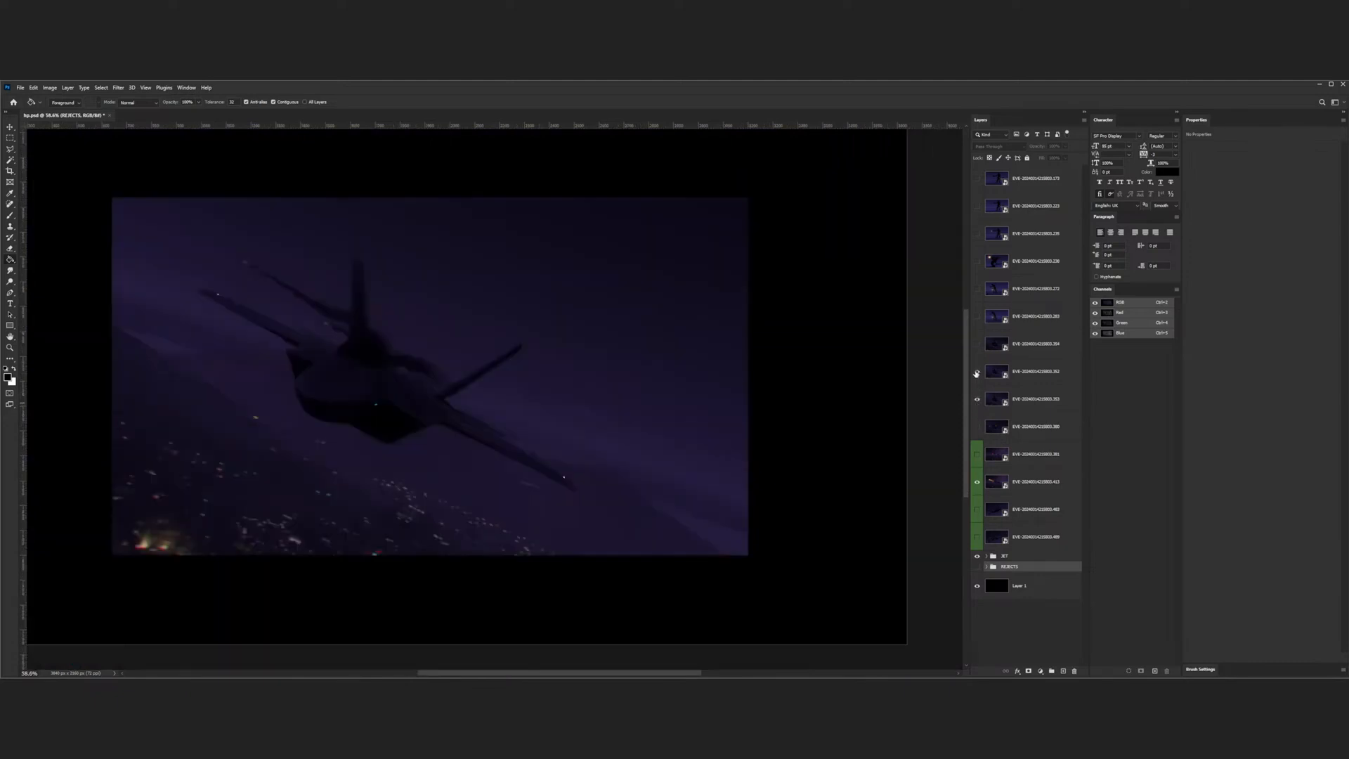
pyautogui.click(976, 372)
pyautogui.click(976, 372)
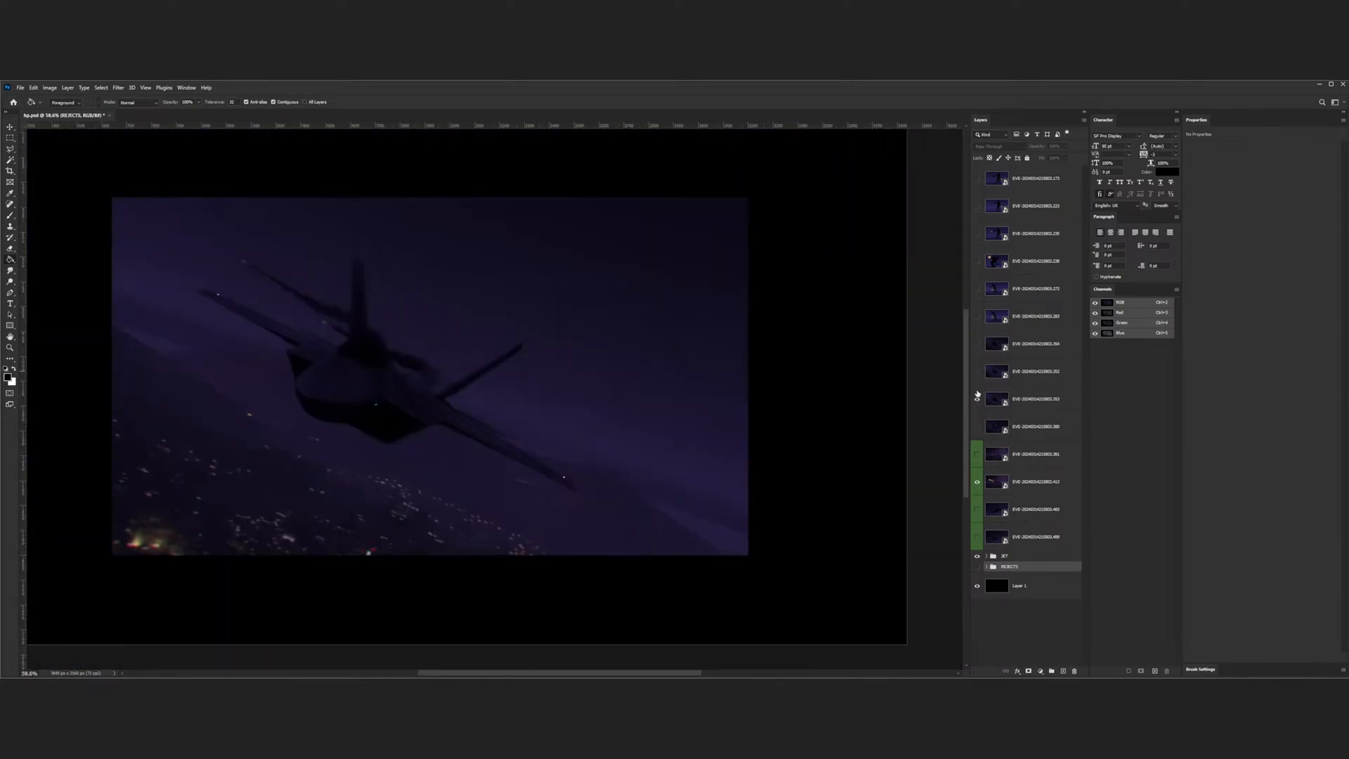
pyautogui.click(977, 425)
pyautogui.click(977, 399)
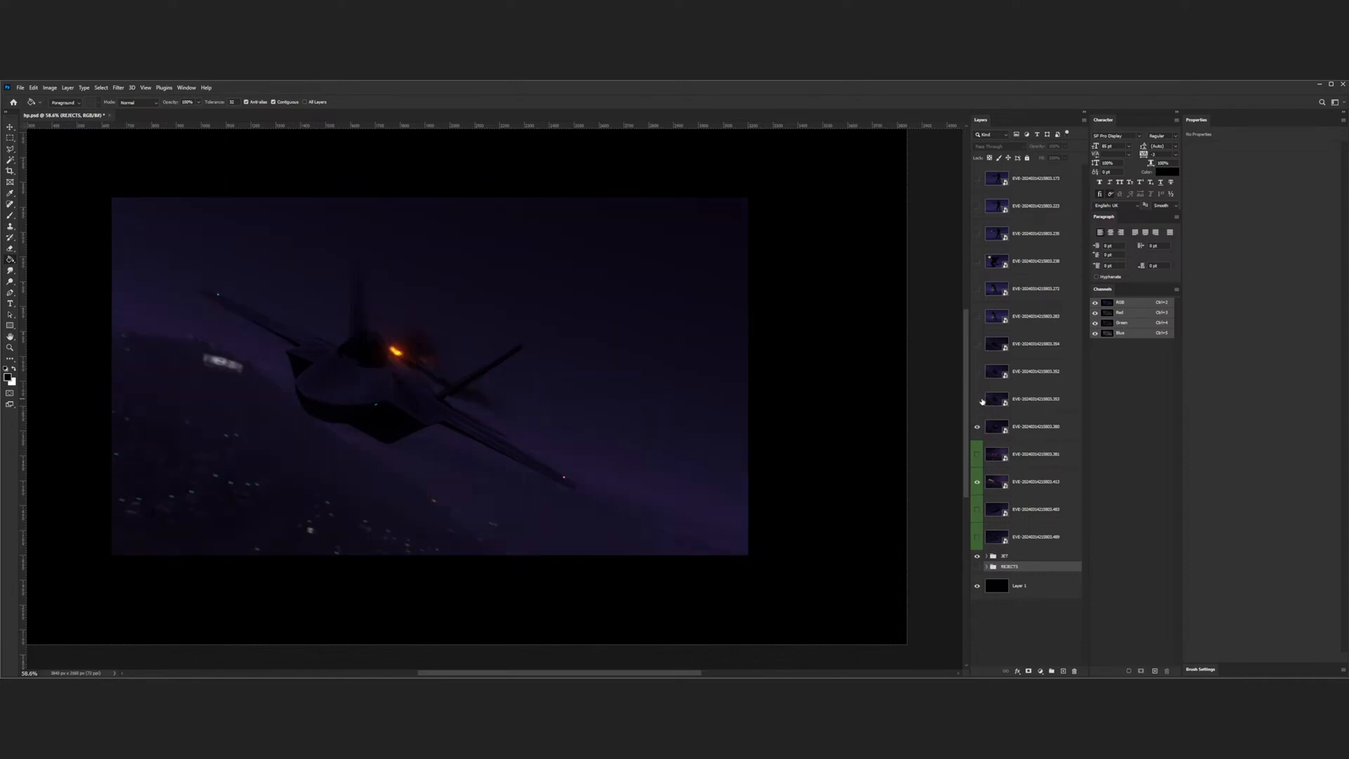
# - Examine the burning front-view fighter up close and at full-canvas size, and compare it with the topmost front-view fighter layer
pyautogui.scroll(5, 389, 434)
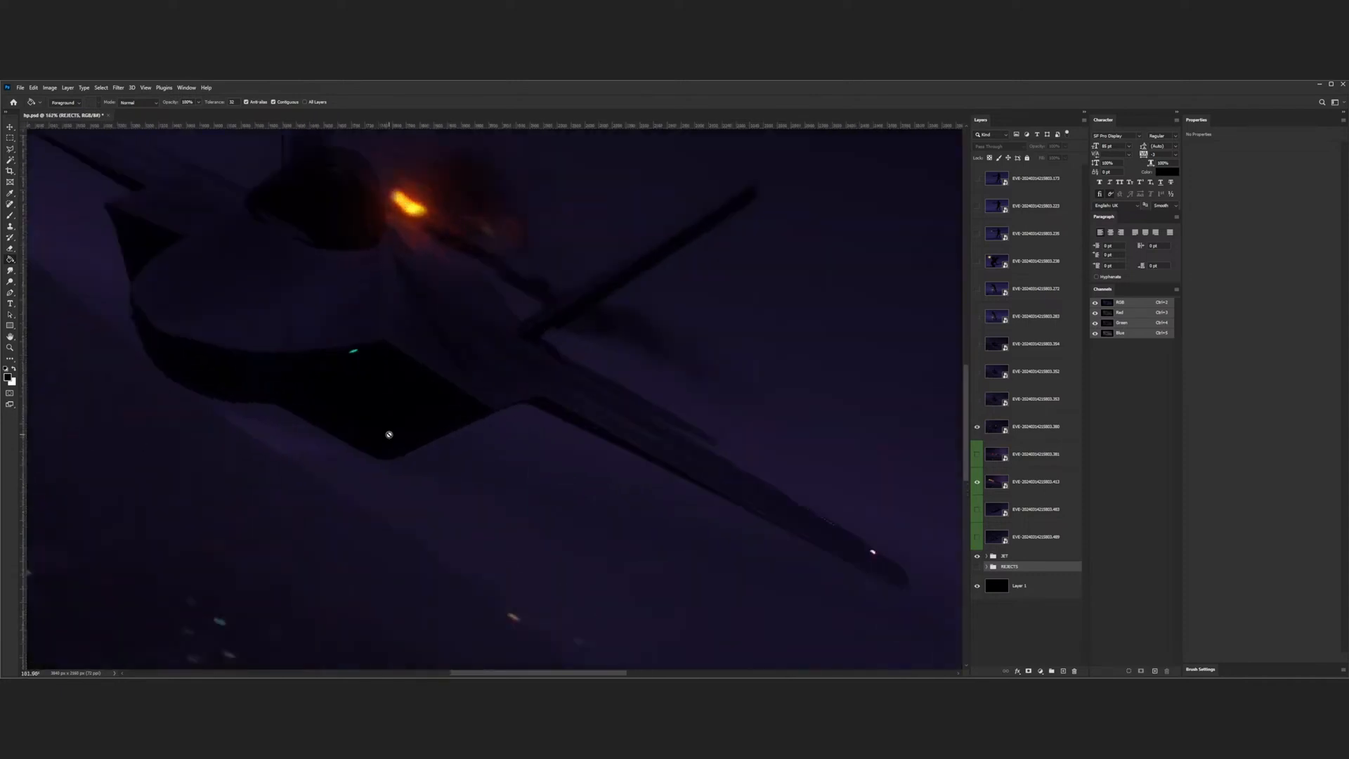
pyautogui.scroll(-4, 451, 422)
pyautogui.scroll(-2, 450, 422)
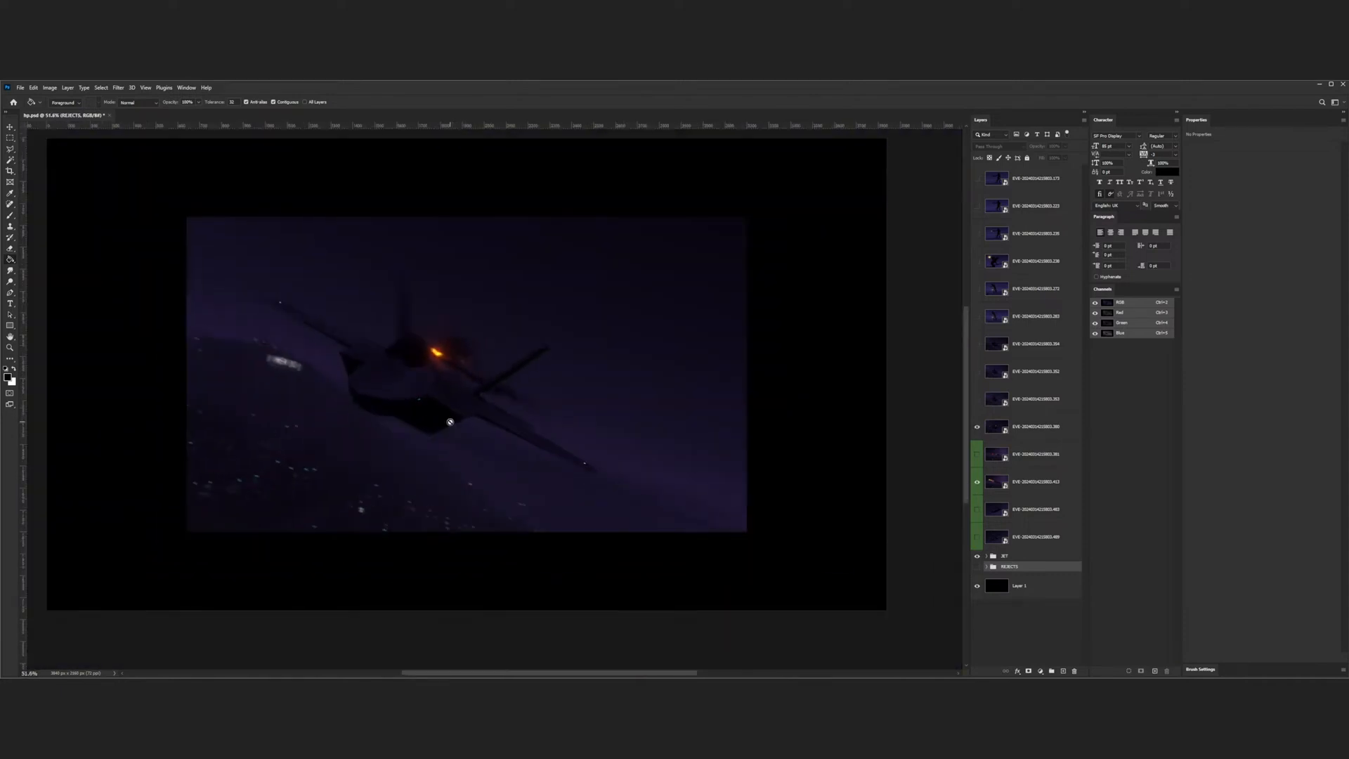
pyautogui.scroll(1, 450, 422)
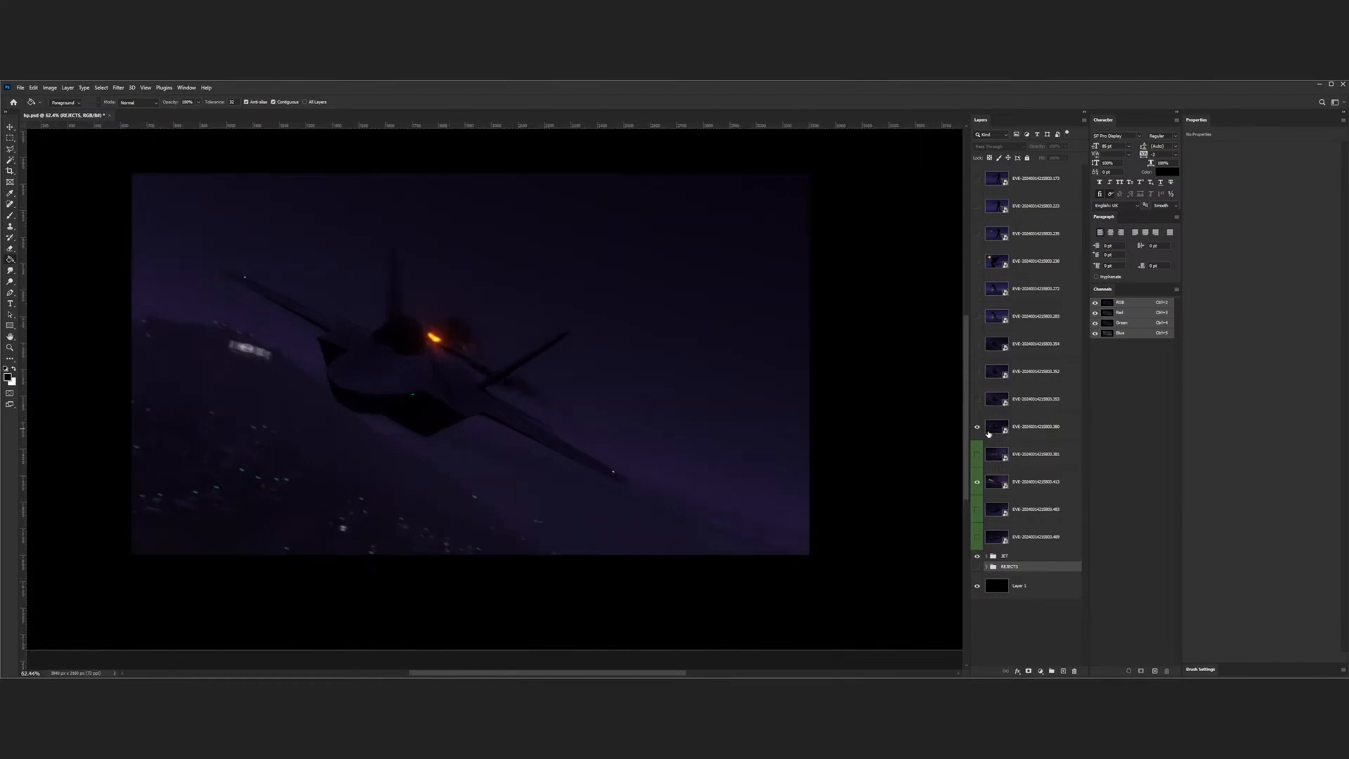
pyautogui.click(977, 344)
pyautogui.click(977, 343)
pyautogui.scroll(-12, 490, 361)
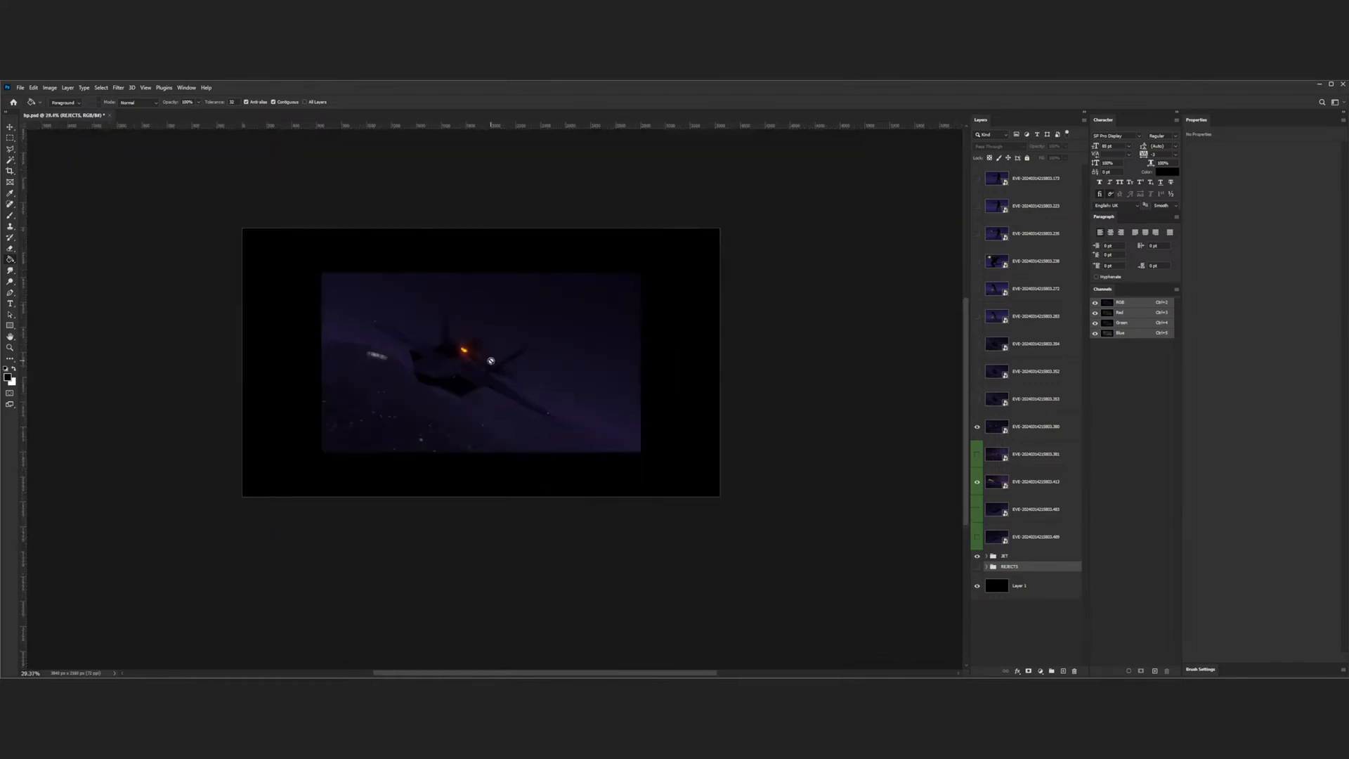
pyautogui.scroll(9, 490, 360)
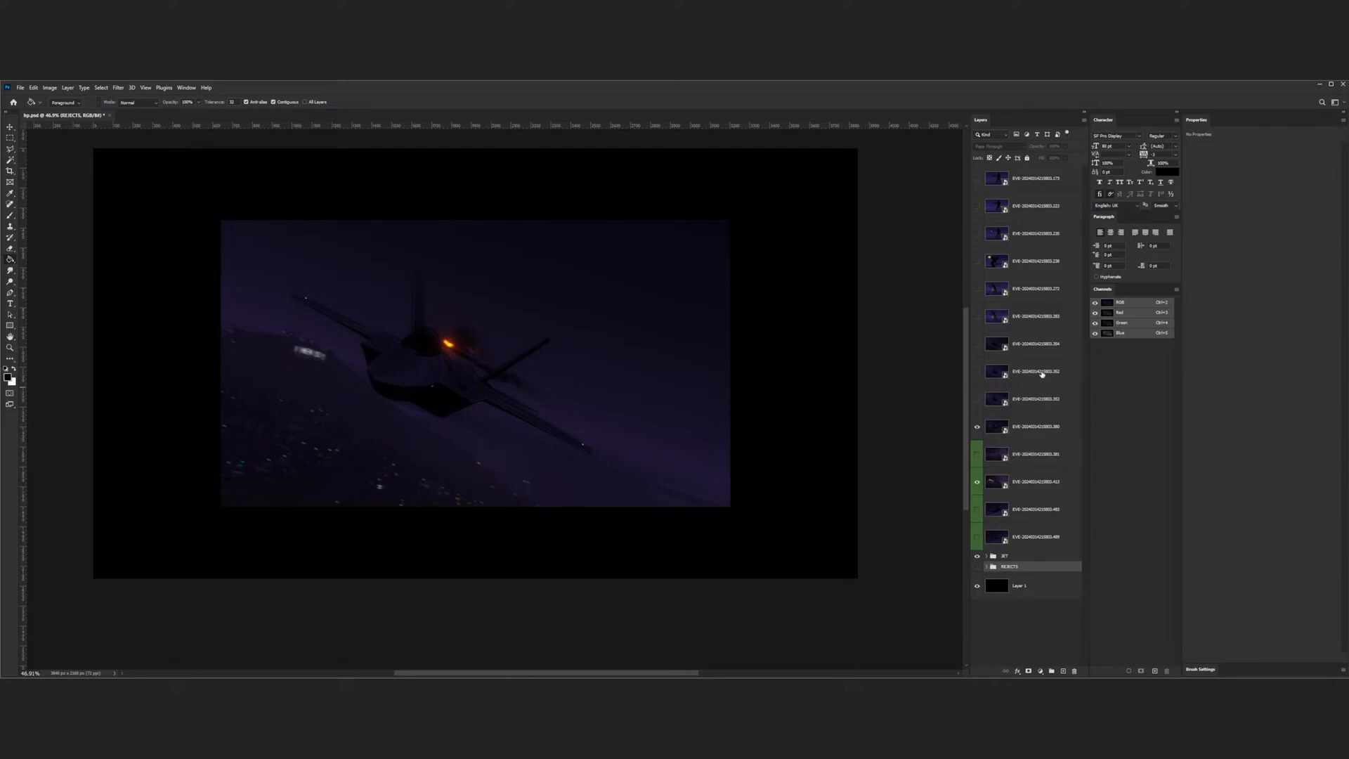
# - Preview the three front-view fighter layers above the burning one, one at a time
pyautogui.click(977, 343)
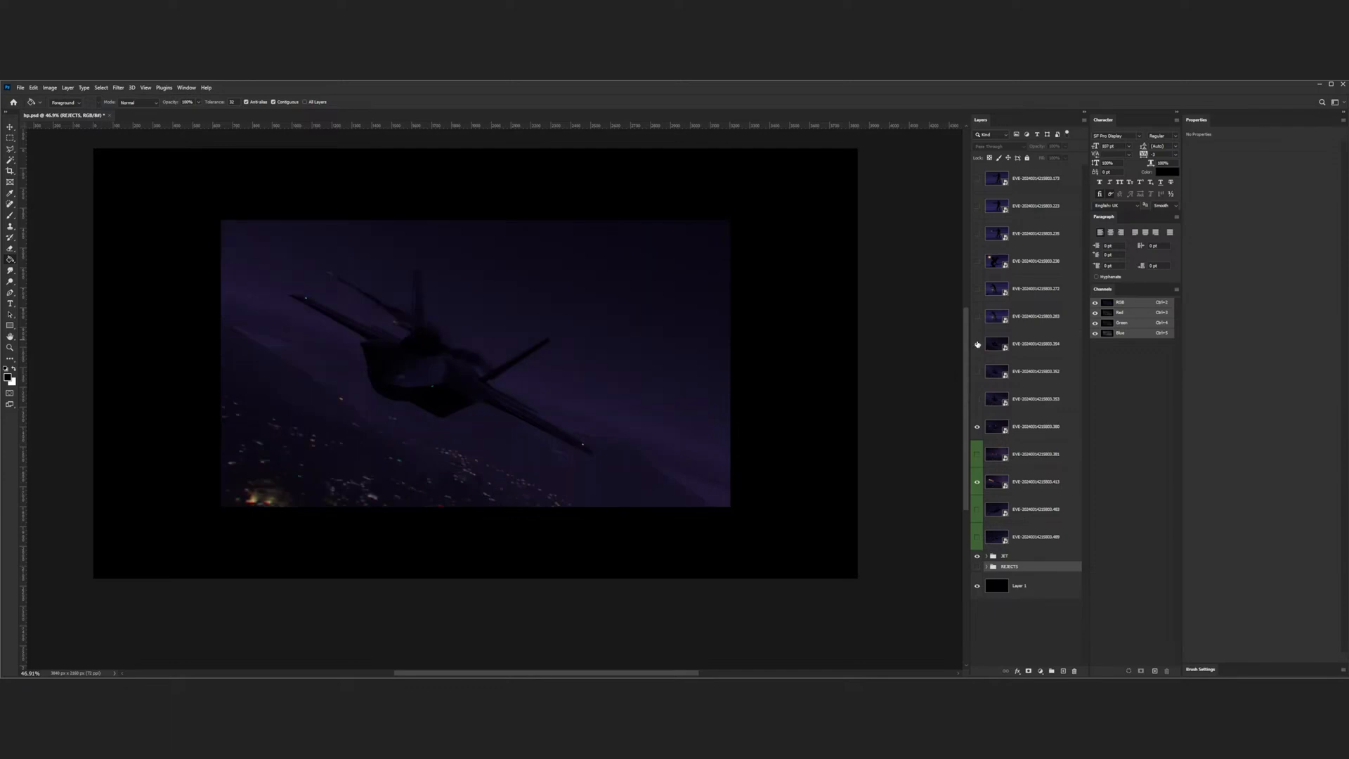
pyautogui.click(977, 344)
pyautogui.click(977, 371)
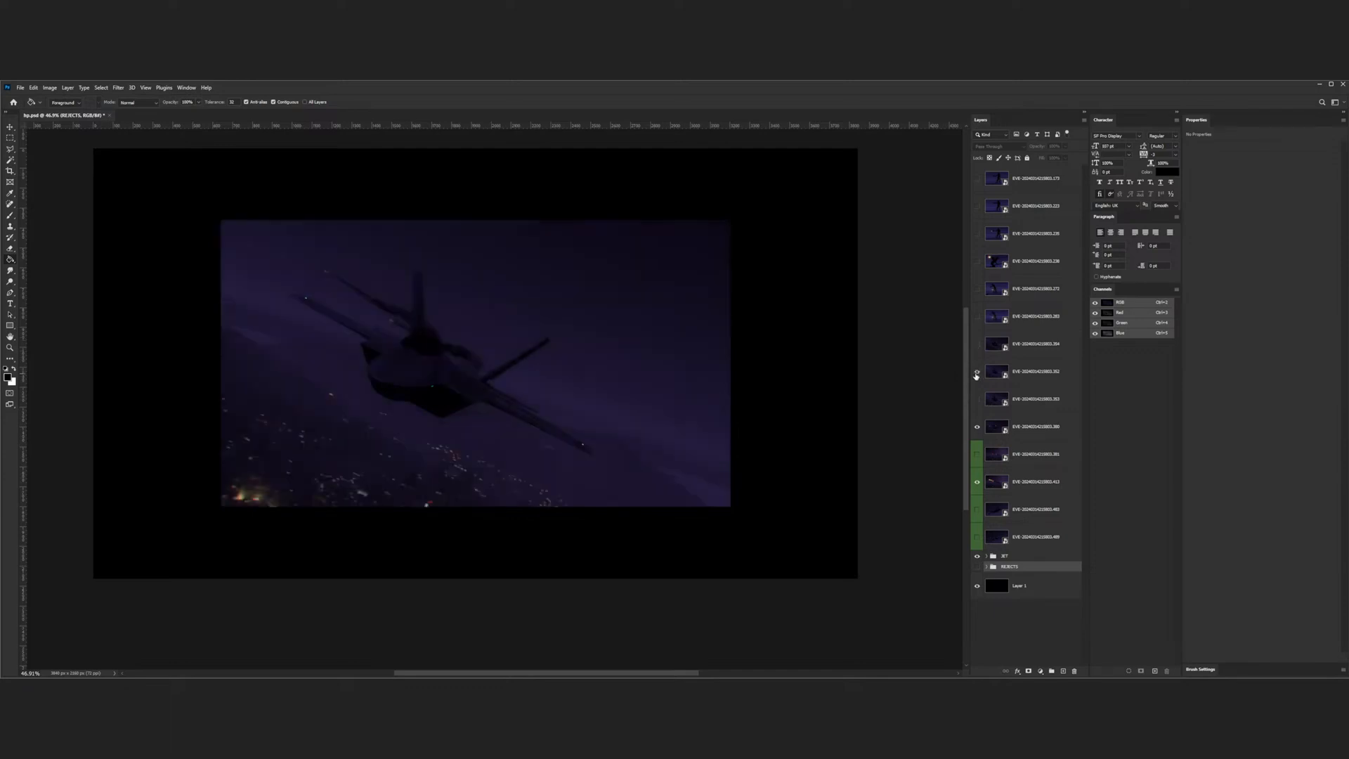
pyautogui.click(976, 371)
pyautogui.click(976, 398)
pyautogui.click(976, 398)
# - Compare the topmost front-view fighter layer with the one below it, label the topmost one green and hide it
pyautogui.click(977, 343)
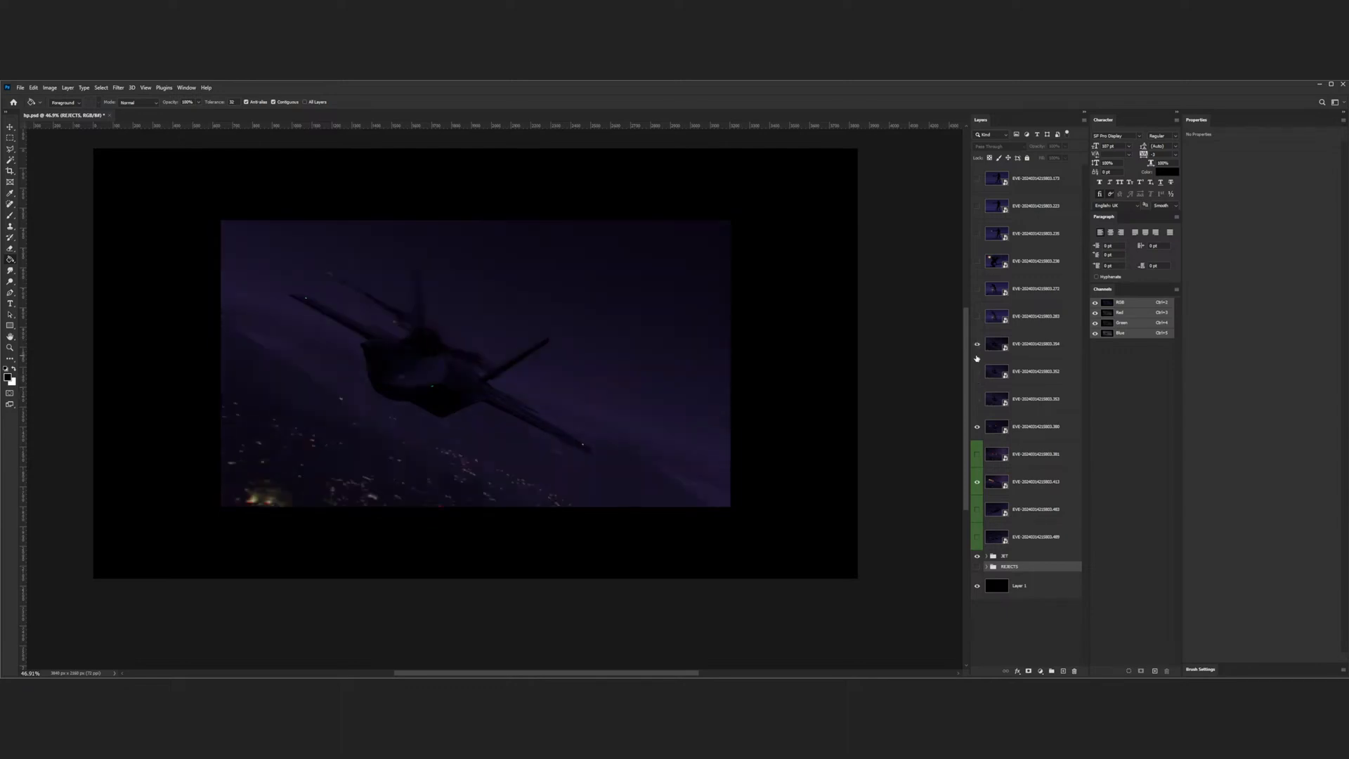
pyautogui.click(977, 355)
pyautogui.click(978, 371)
pyautogui.click(978, 371)
pyautogui.click(978, 352)
pyautogui.click(1003, 398)
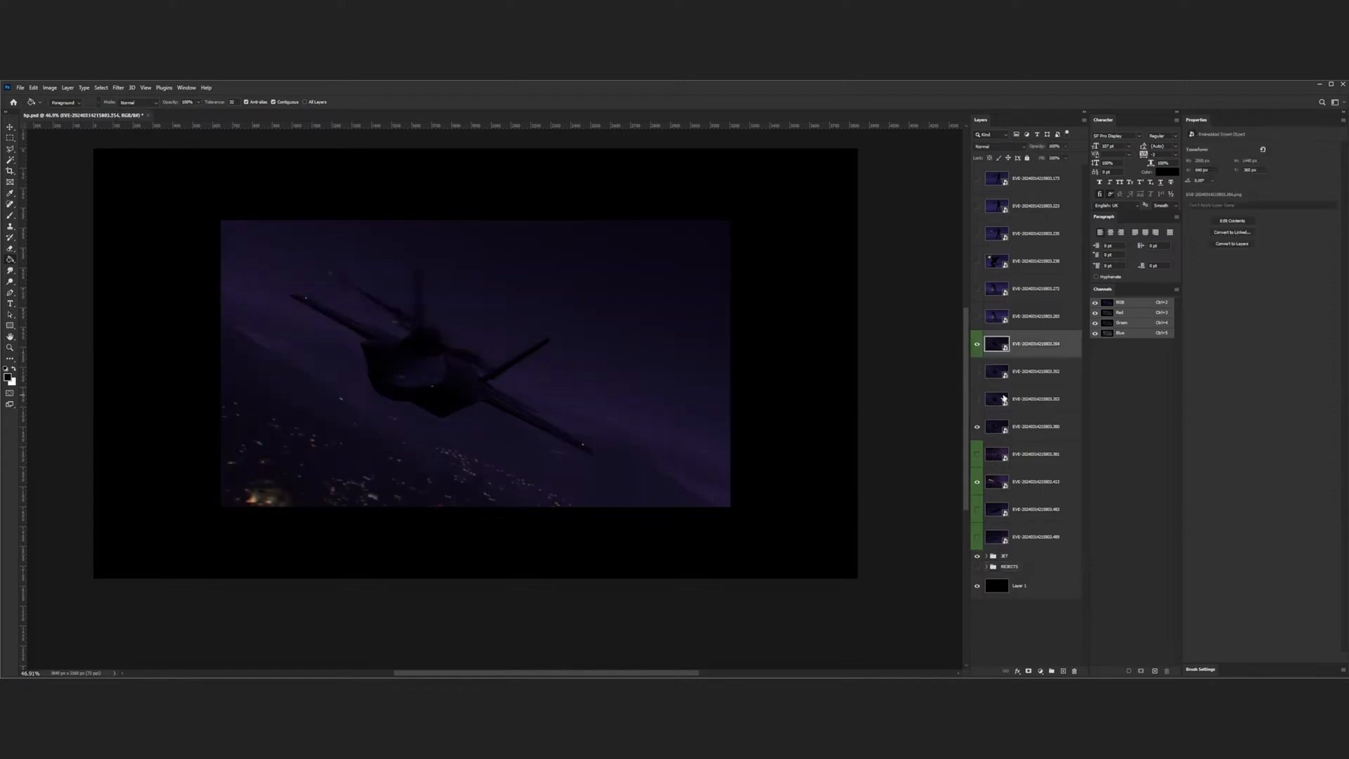
pyautogui.click(976, 350)
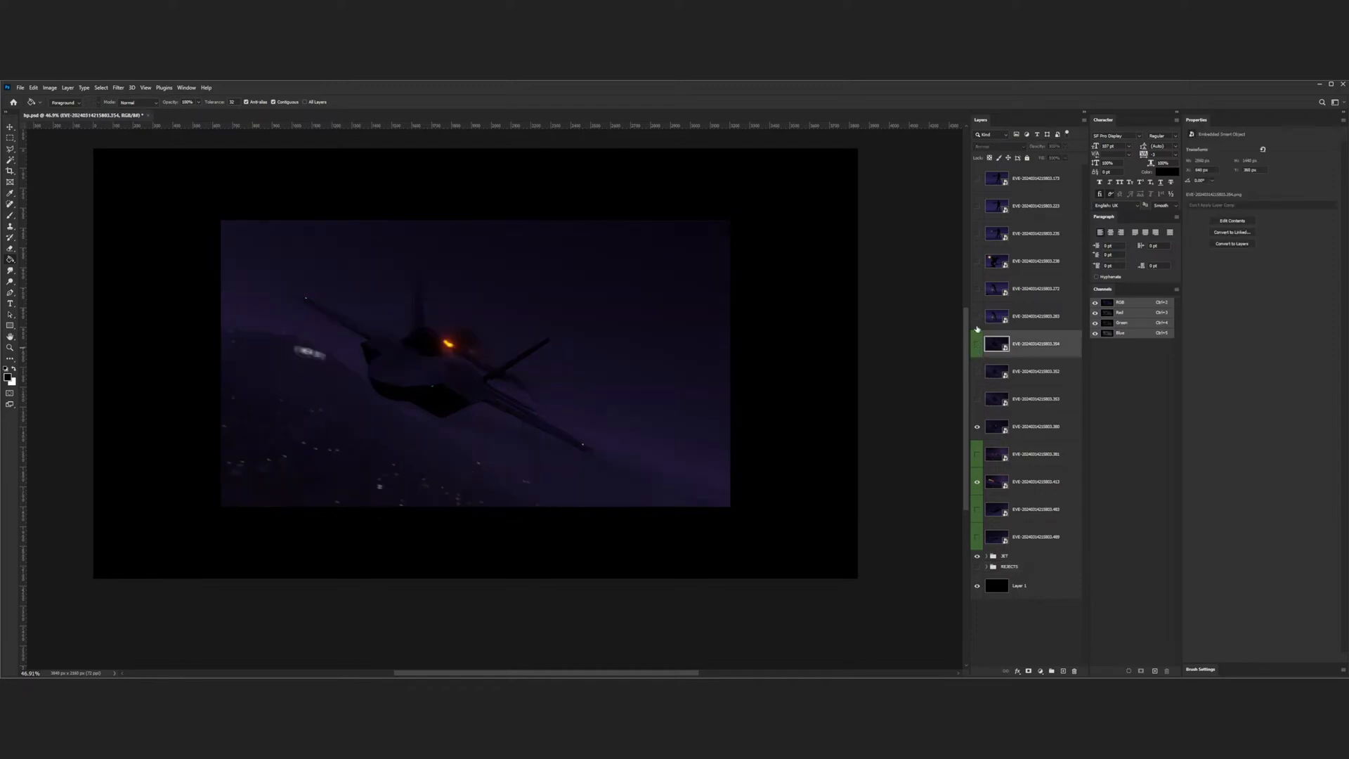
# - Preview the five layers showing the armed figure above the green-labelled front-view fighter, one at a time
pyautogui.click(975, 316)
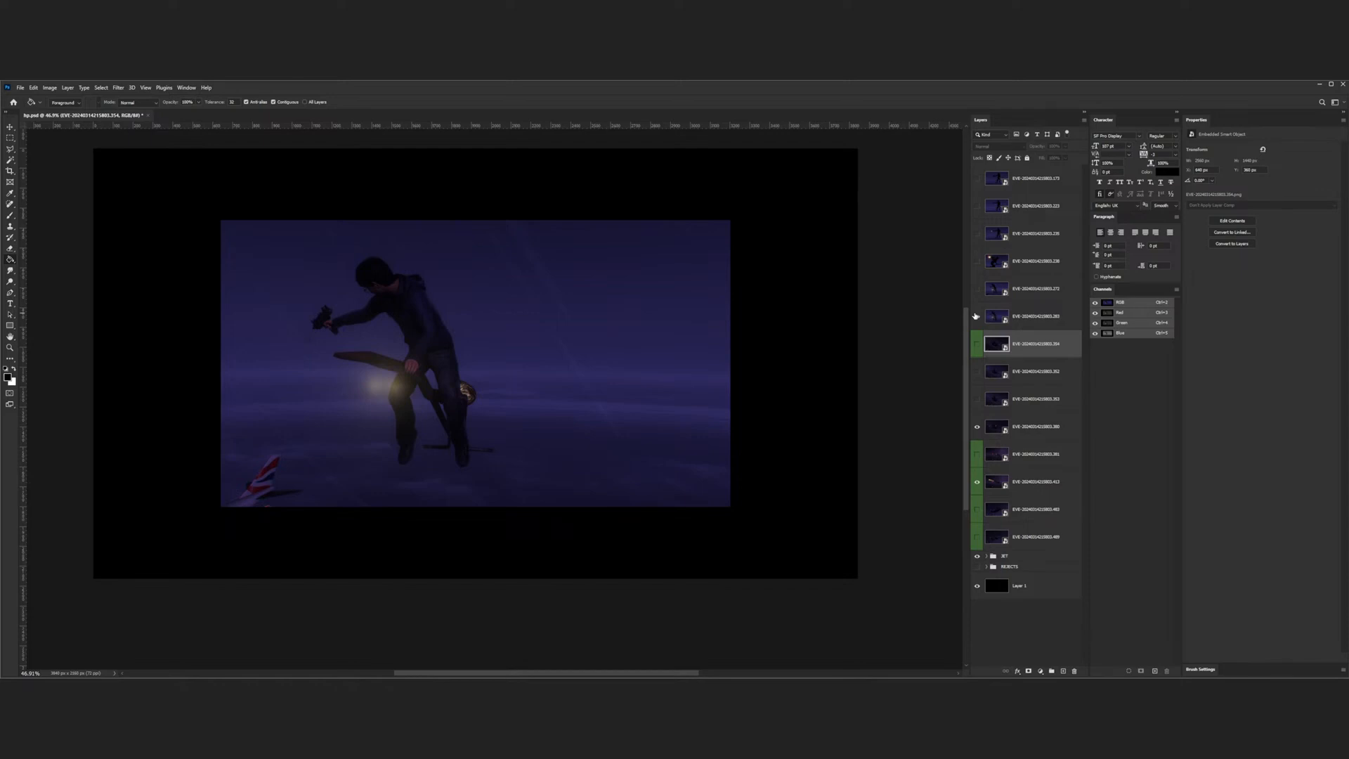
pyautogui.click(976, 316)
pyautogui.click(976, 290)
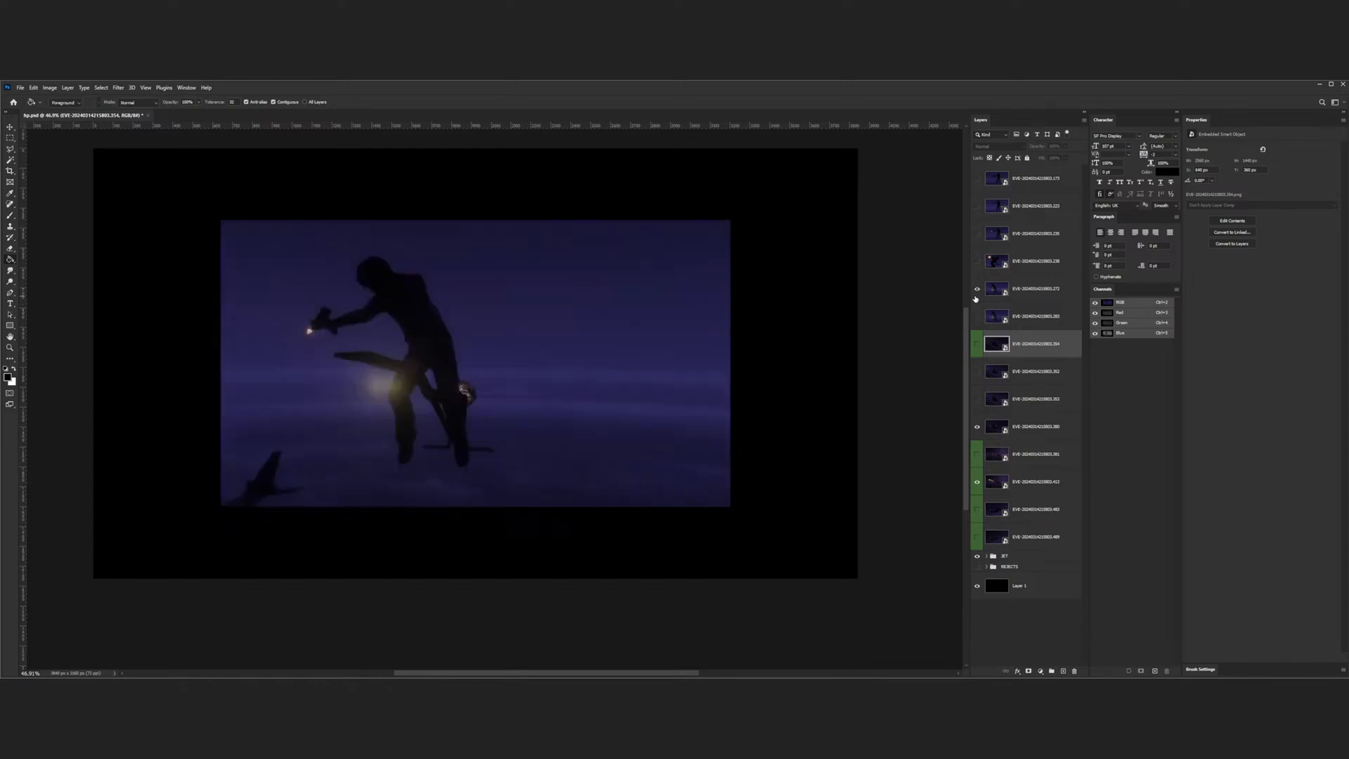
pyautogui.click(976, 288)
pyautogui.click(976, 262)
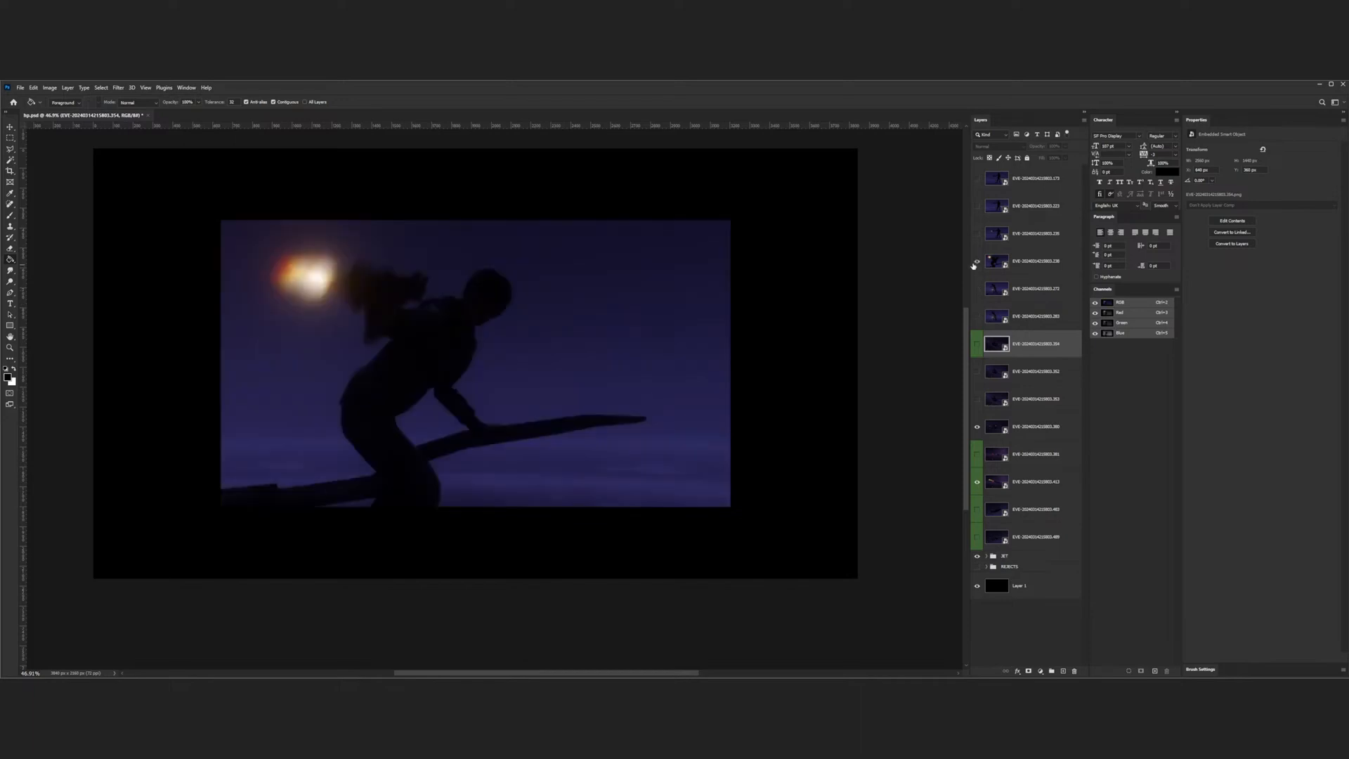
pyautogui.click(976, 261)
pyautogui.click(977, 234)
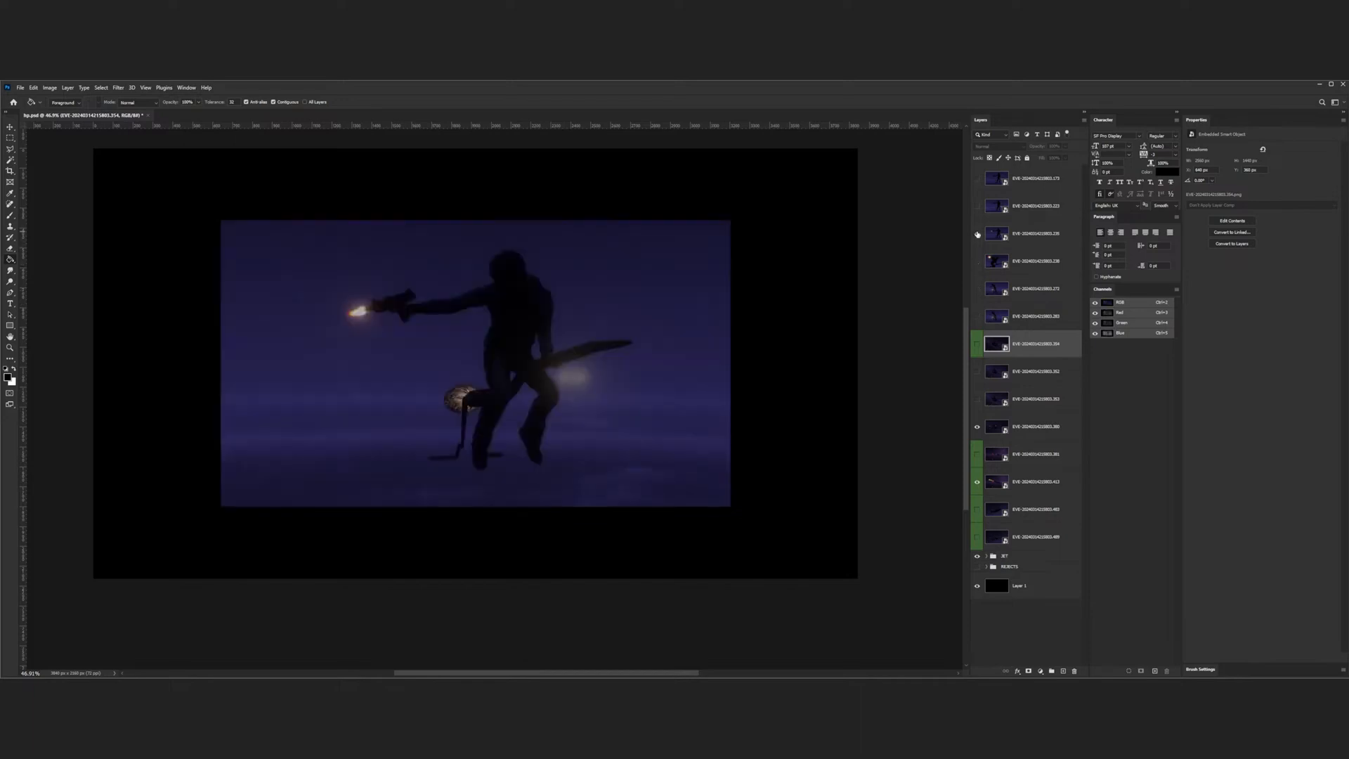
pyautogui.click(977, 234)
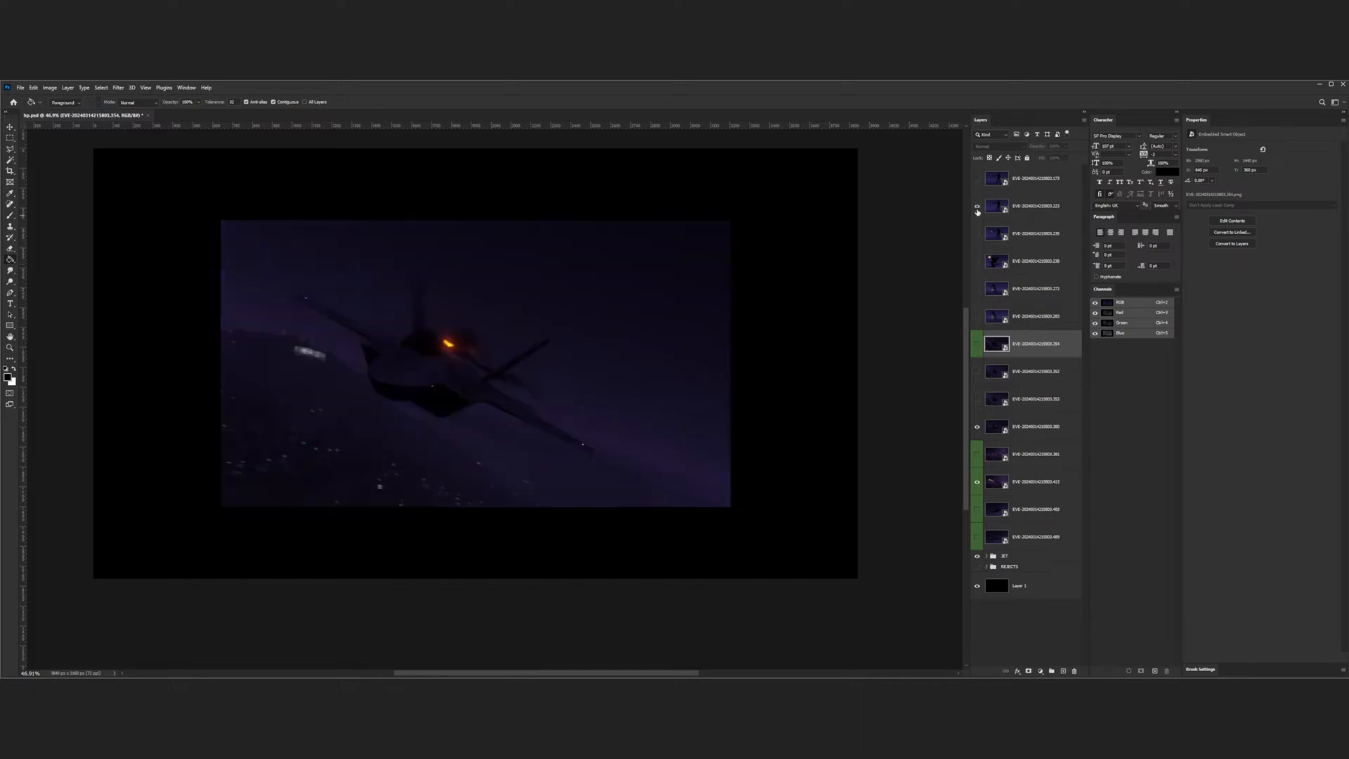
pyautogui.click(977, 207)
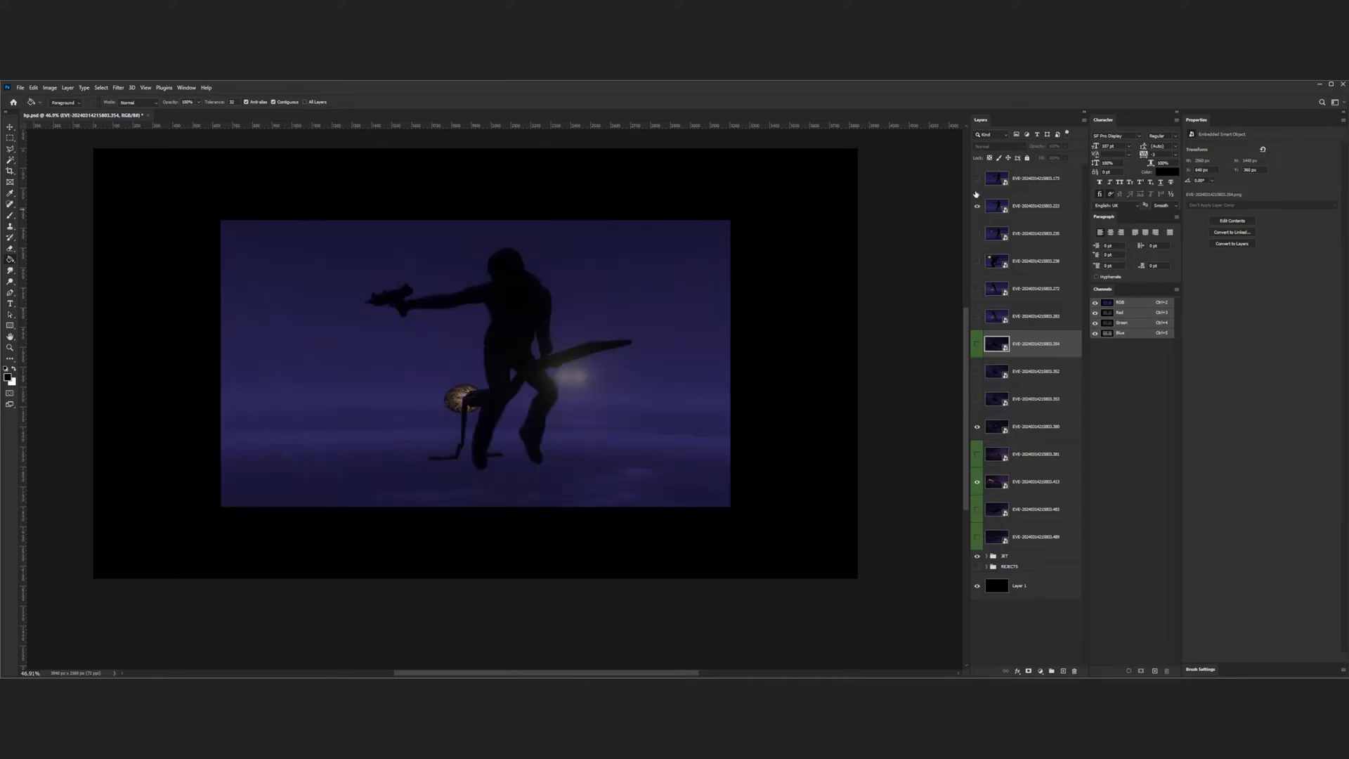
pyautogui.click(976, 206)
# - Show the lowest armed-figure layer and try the upper green-labelled side-view fighter layer directly above it
pyautogui.click(977, 316)
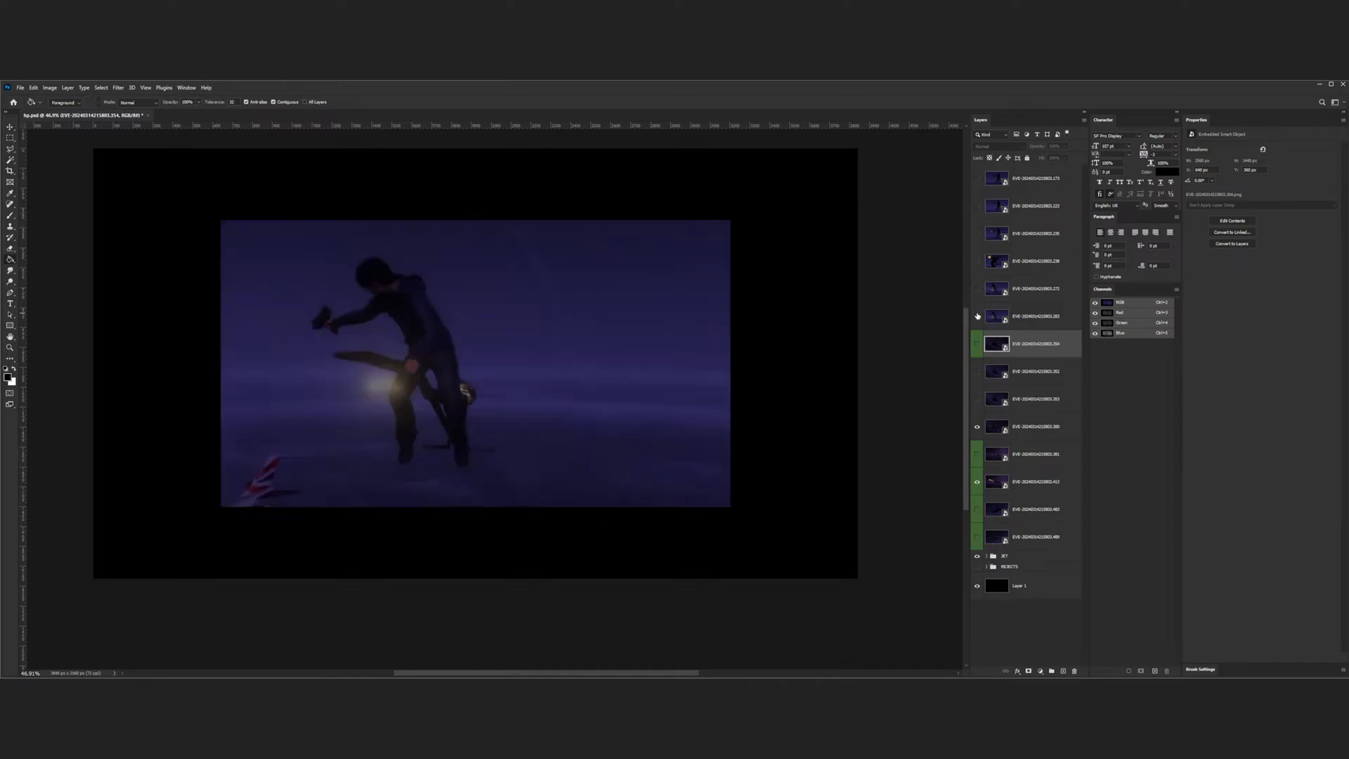
pyautogui.click(976, 289)
pyautogui.click(976, 512)
pyautogui.click(976, 512)
pyautogui.moveTo(999, 512); pyautogui.dragTo(1071, 340)
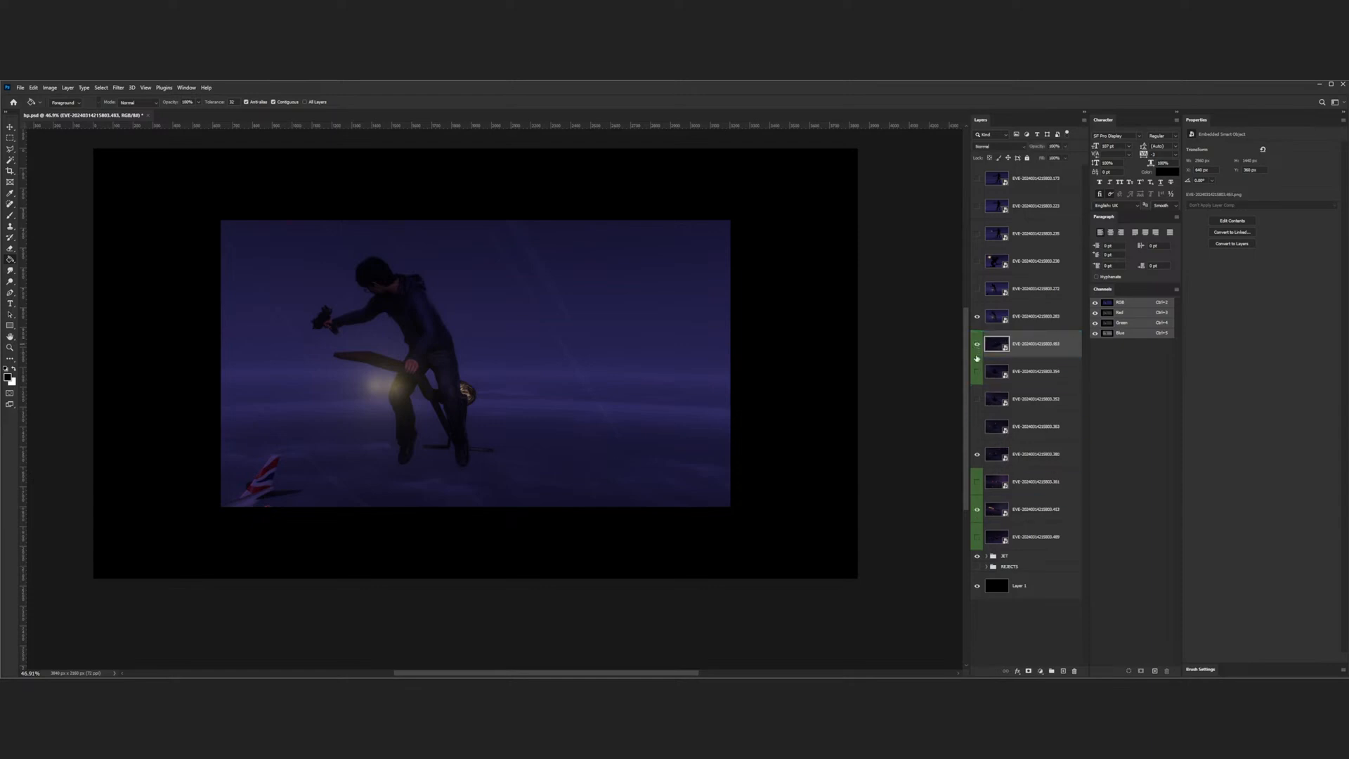
pyautogui.moveTo(992, 329); pyautogui.dragTo(1039, 302)
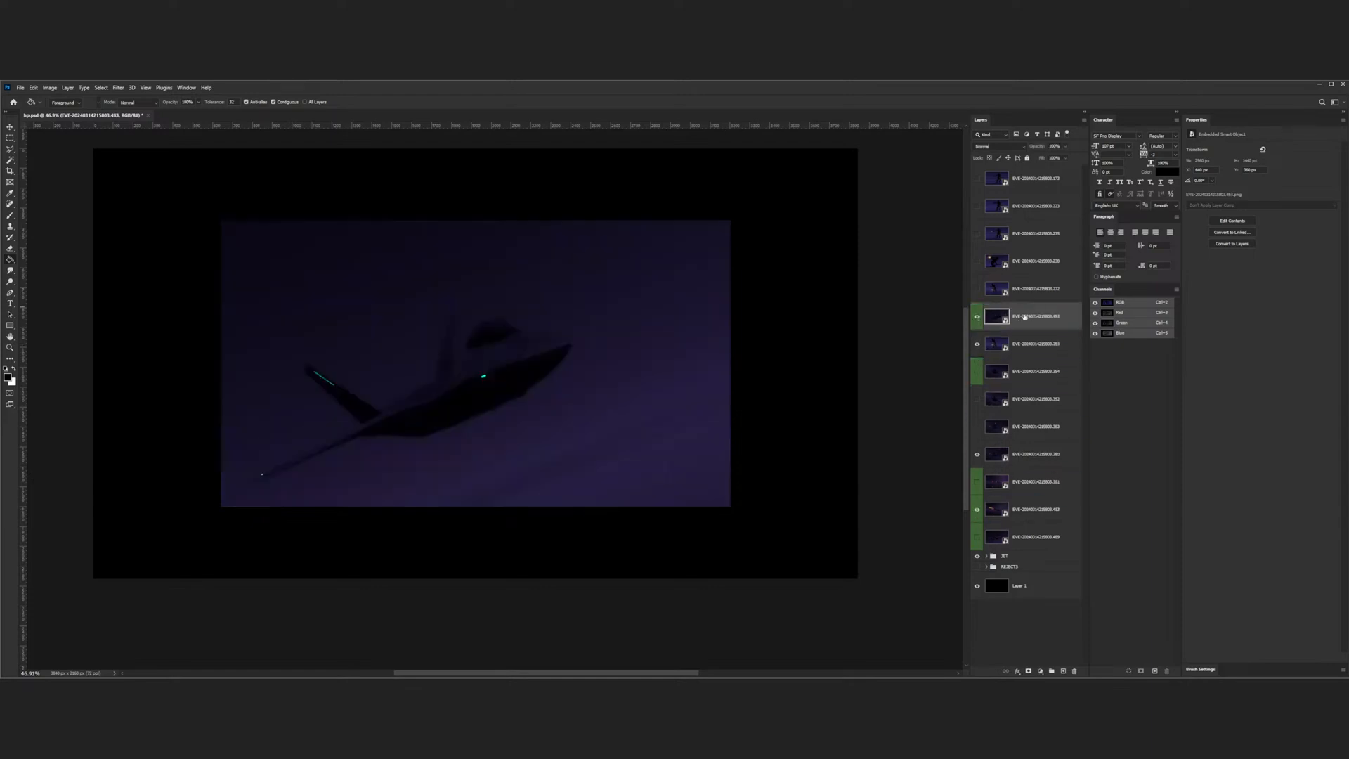
# - Hide the side-view fighter layer, move it between the two green-labelled city layers, and hide the armed-figure layer
pyautogui.click(976, 317)
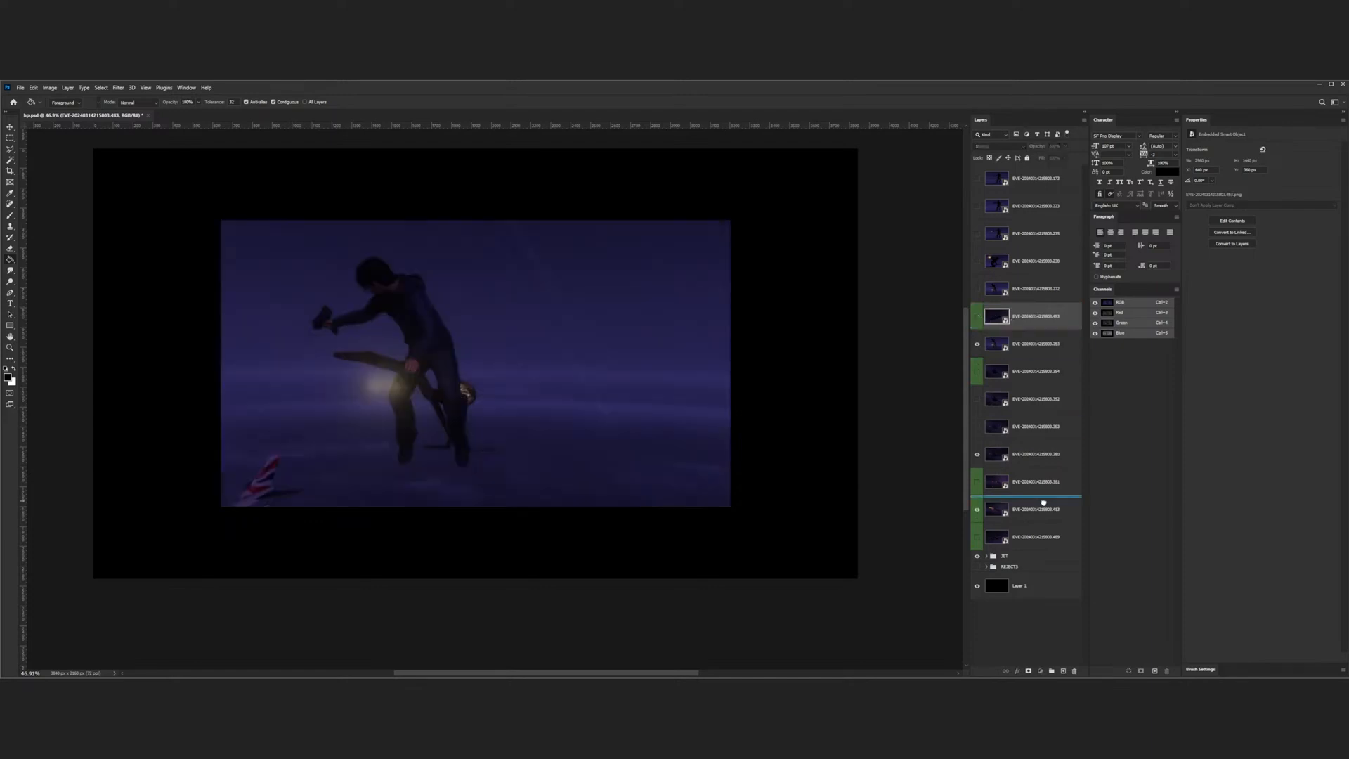
pyautogui.moveTo(1049, 493); pyautogui.dragTo(1049, 494)
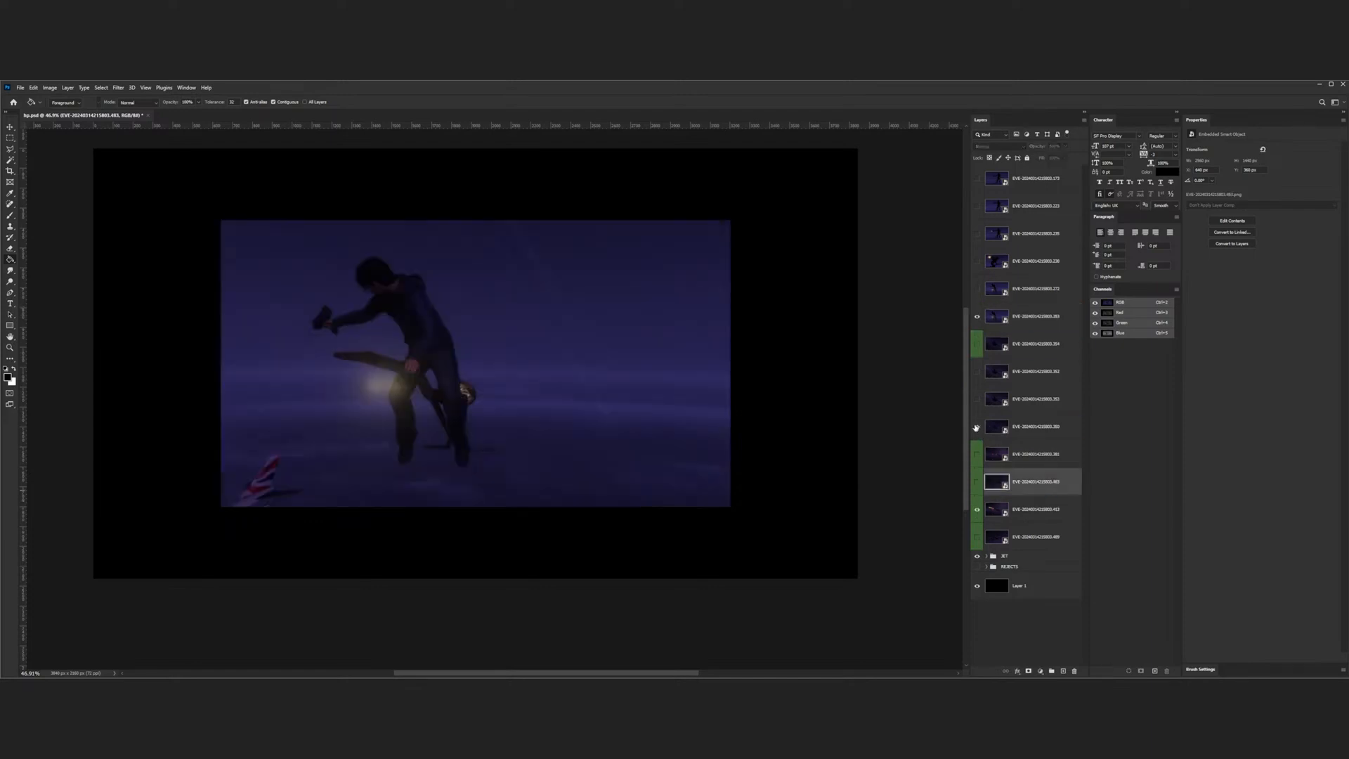
pyautogui.click(976, 317)
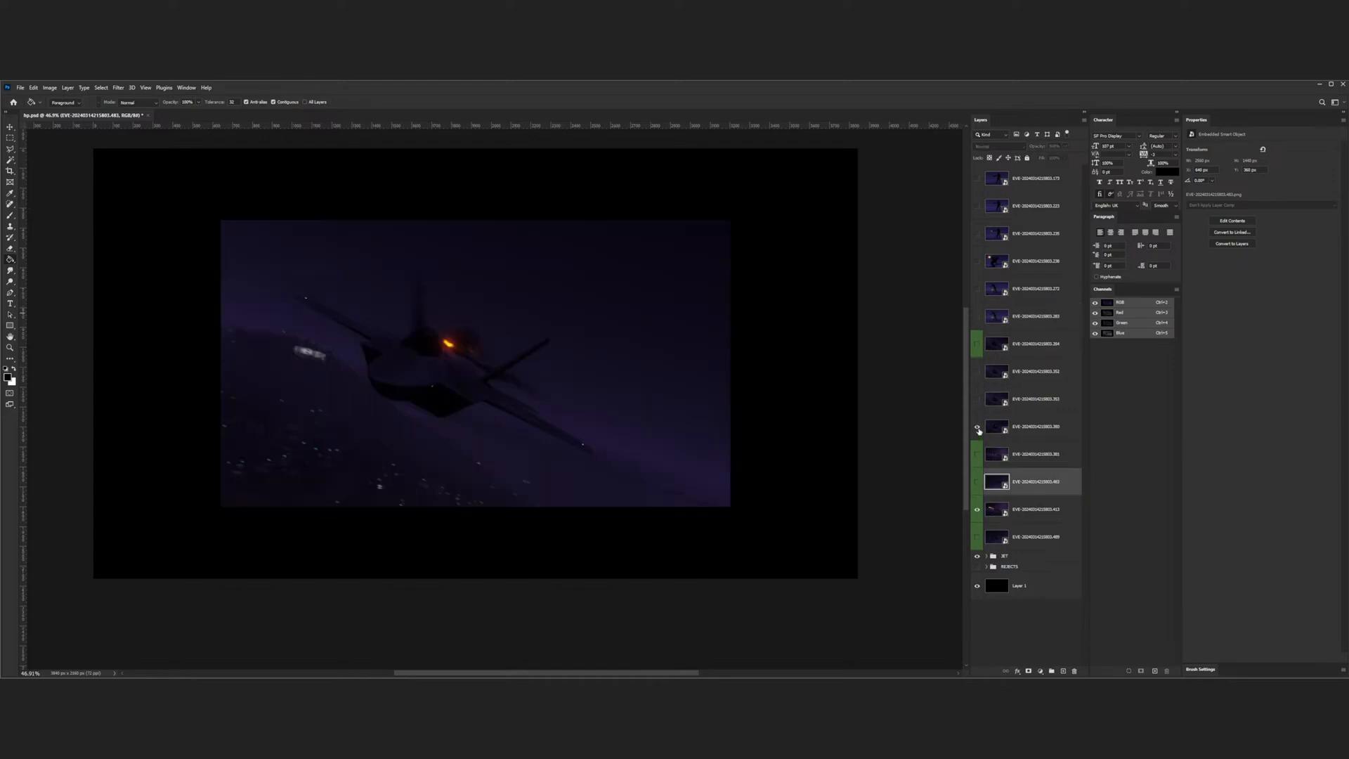
# - Hide the flaming-trail city layer, show the lowest green-labelled side-view fighter layer, move it above all the armed-figure layers, and save the document
pyautogui.click(977, 509)
pyautogui.click(976, 536)
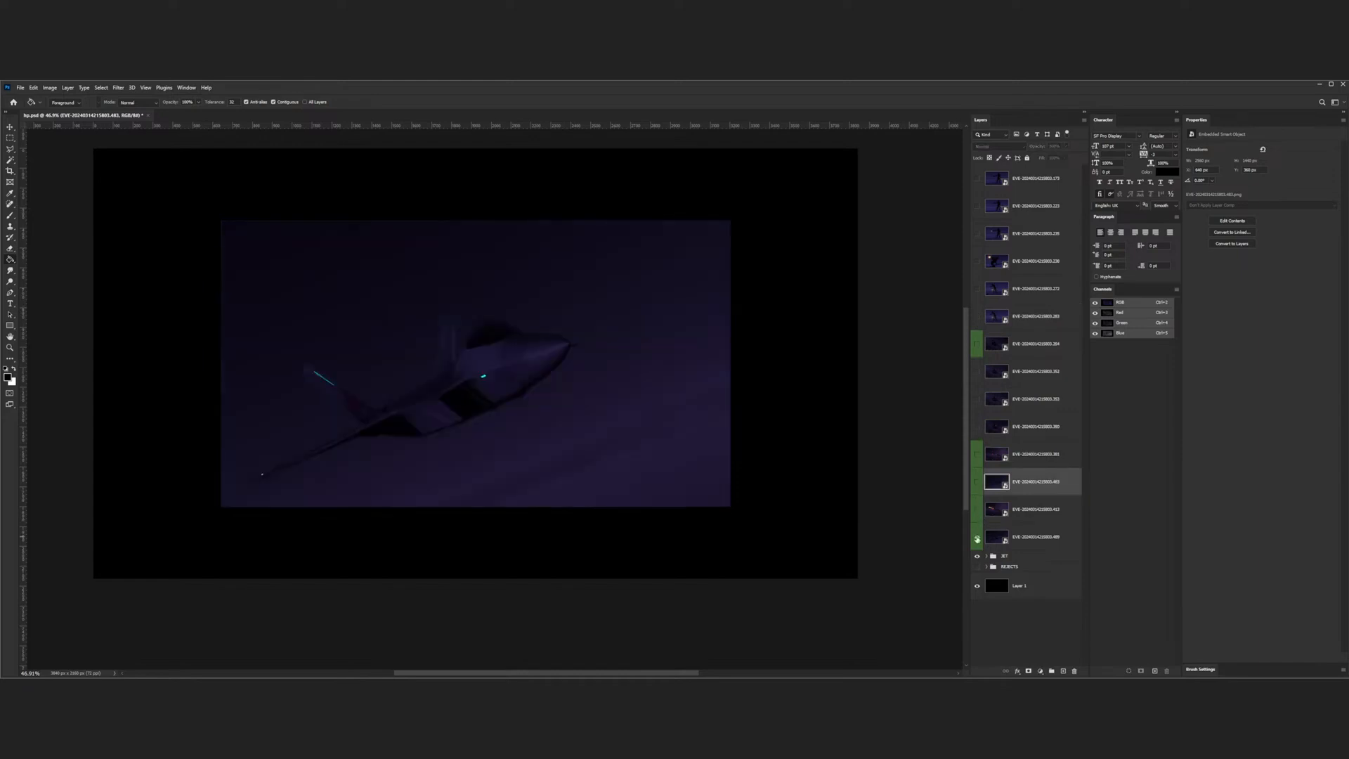
pyautogui.click(1032, 539)
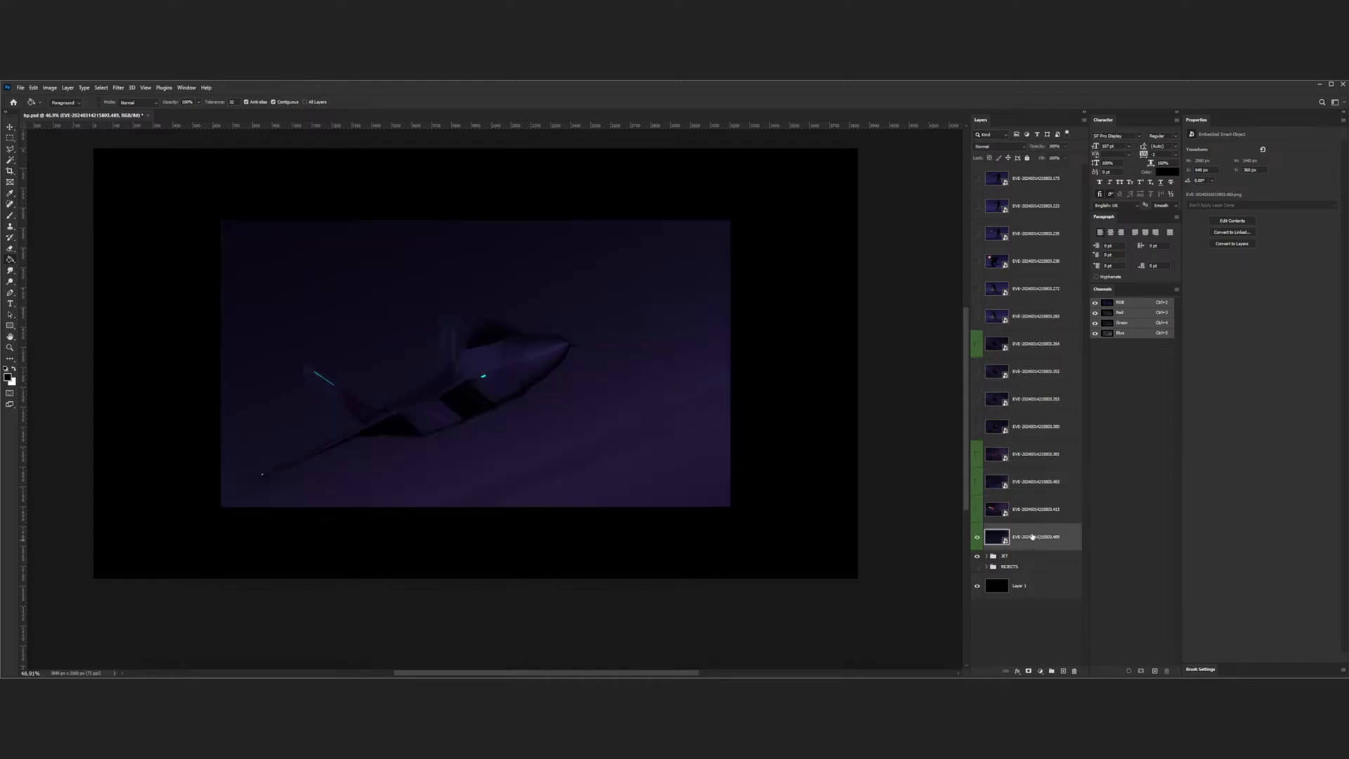
pyautogui.moveTo(1032, 539); pyautogui.dragTo(1032, 178)
pyautogui.click(1030, 182)
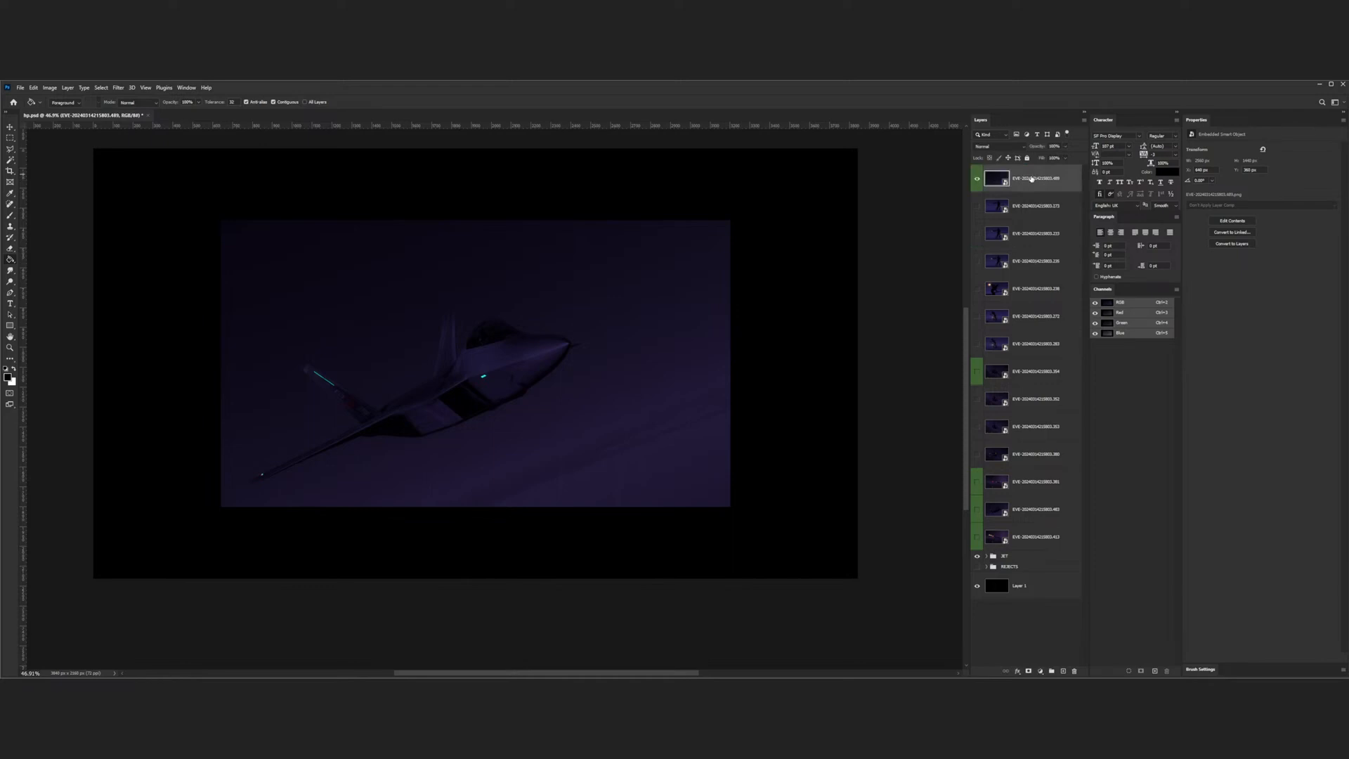
pyautogui.hotkey('ctrl', 's')
# - Move the side-view fighter layer below the armed-figure layers and lower the topmost figure layer's opacity so the fighter shows through
pyautogui.moveTo(1029, 180); pyautogui.dragTo(1034, 337)
pyautogui.click(1026, 180)
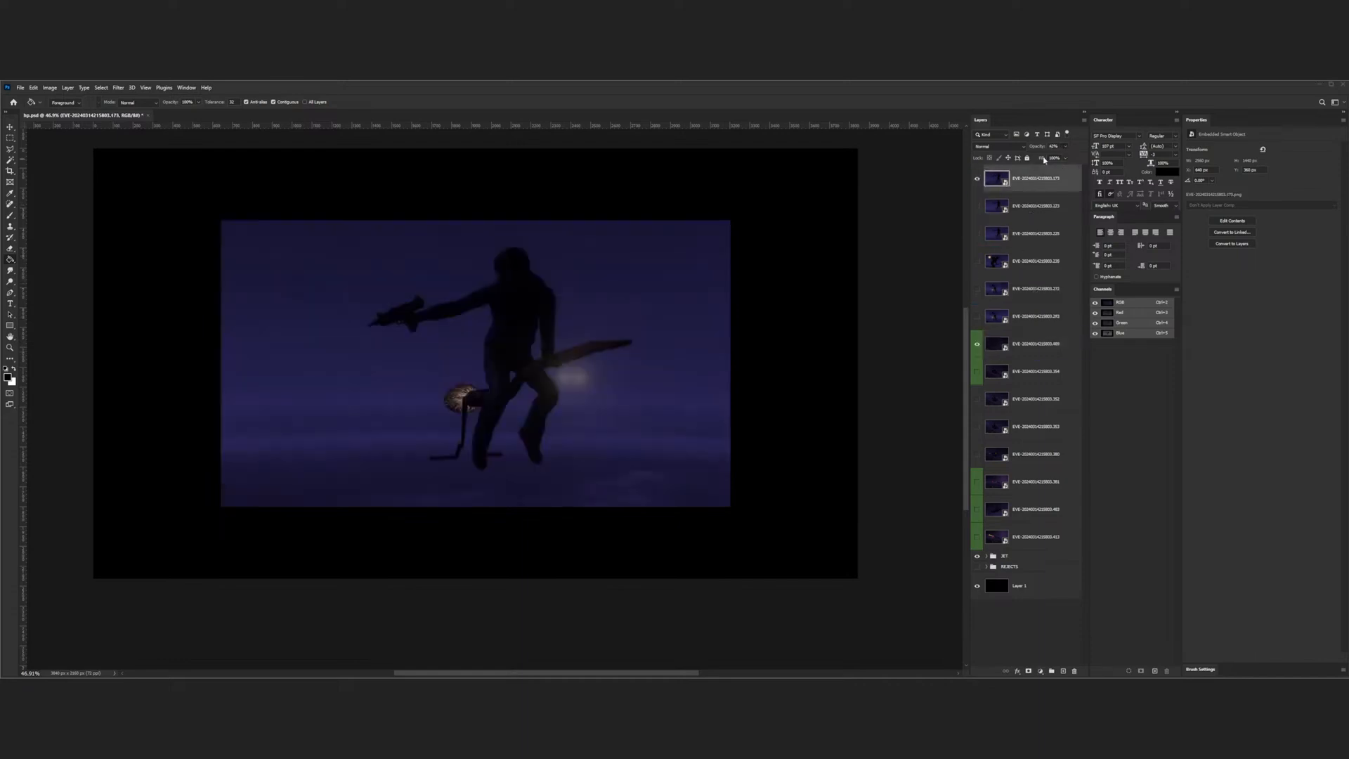
pyautogui.moveTo(1044, 160); pyautogui.dragTo(1036, 158)
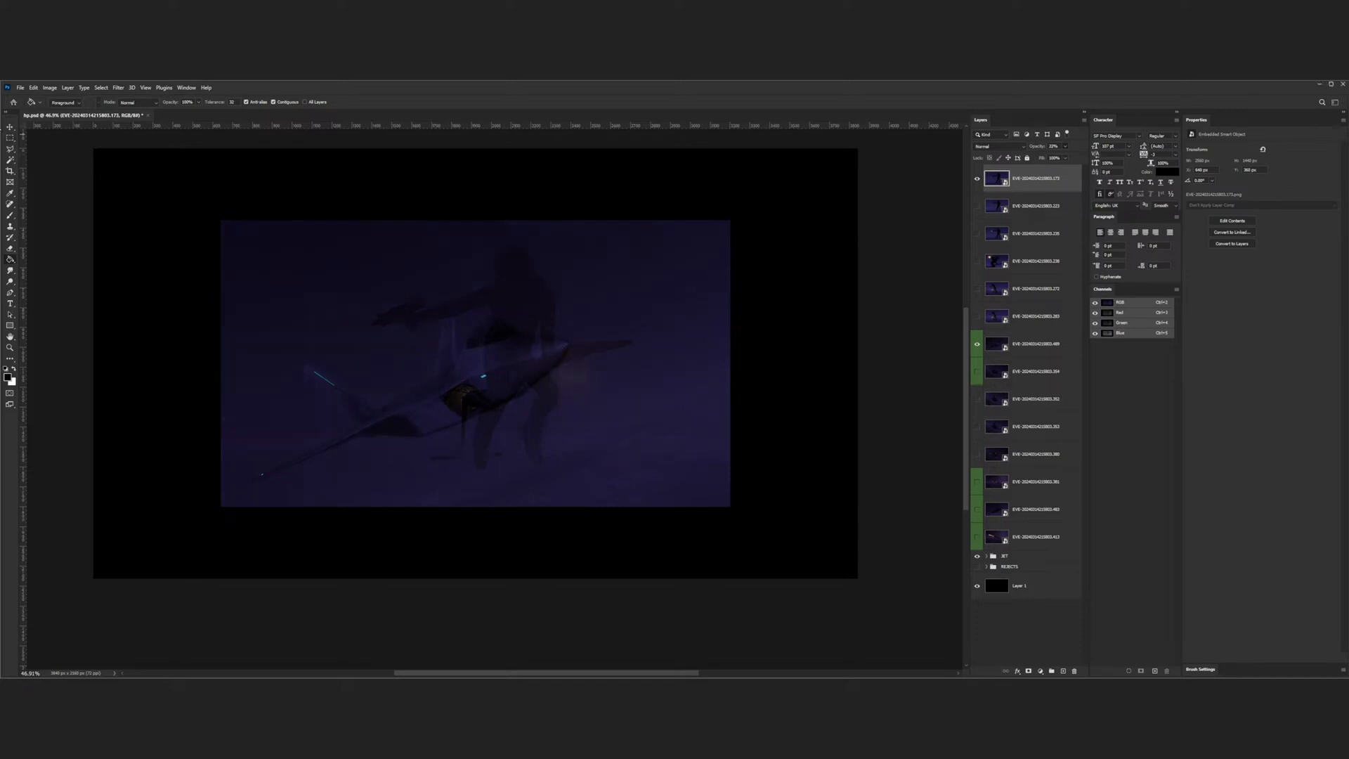
# - Try moving the topmost armed-figure layer beside the fighter and enlarging it, and undo both the scaling and the move
pyautogui.press('v')
pyautogui.moveTo(502, 331); pyautogui.dragTo(663, 322)
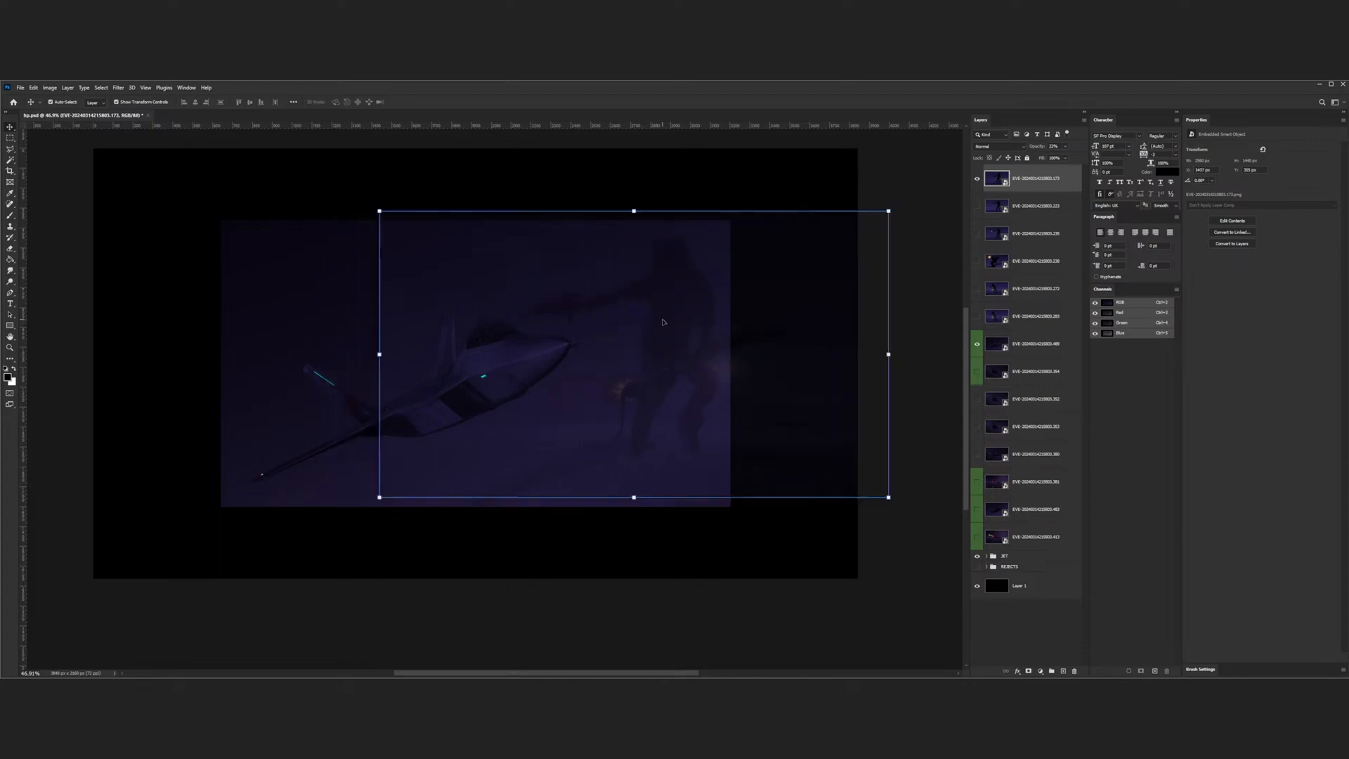
pyautogui.scroll(-3, 598, 355)
pyautogui.scroll(1, 651, 362)
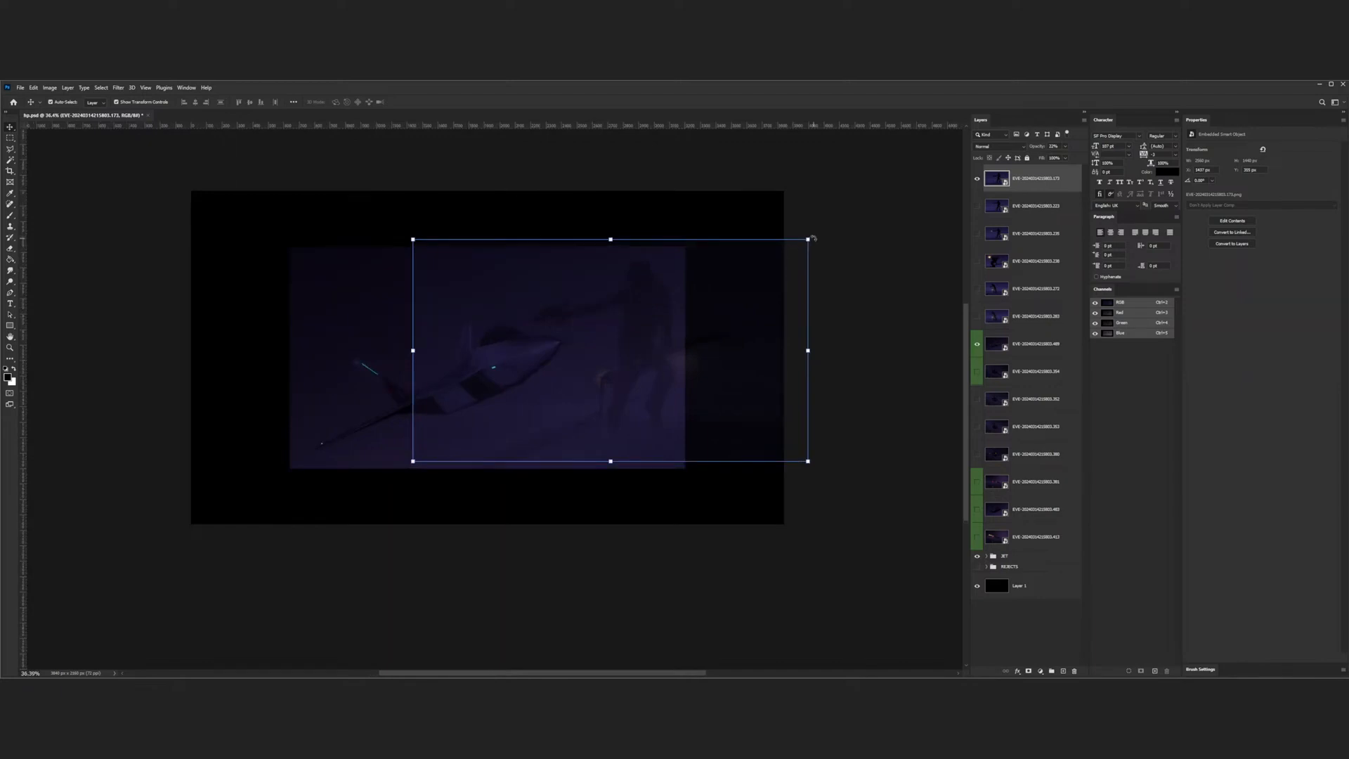
pyautogui.moveTo(808, 238); pyautogui.dragTo(869, 205)
pyautogui.moveTo(671, 307); pyautogui.dragTo(641, 297)
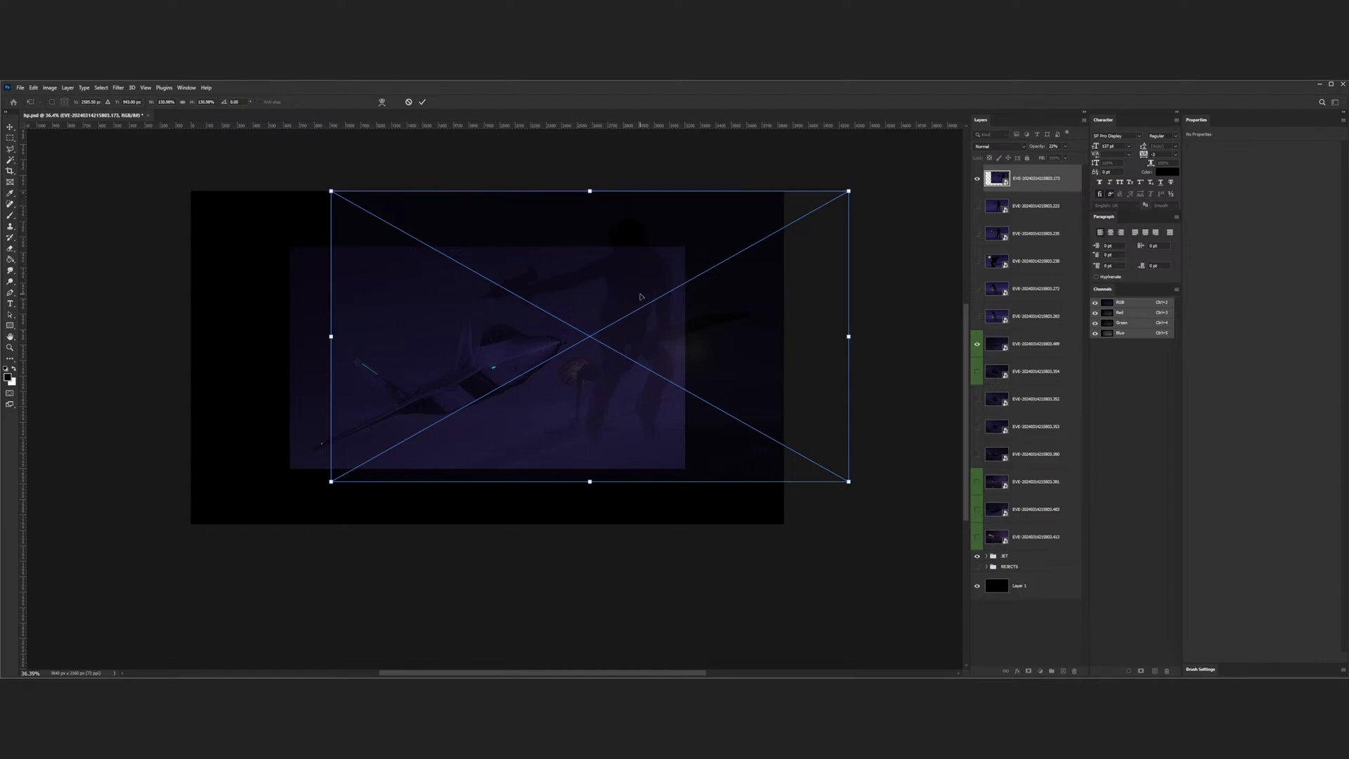
pyautogui.hotkey('ctrl', 'z')
pyautogui.hotkey('ctrl', 'z')
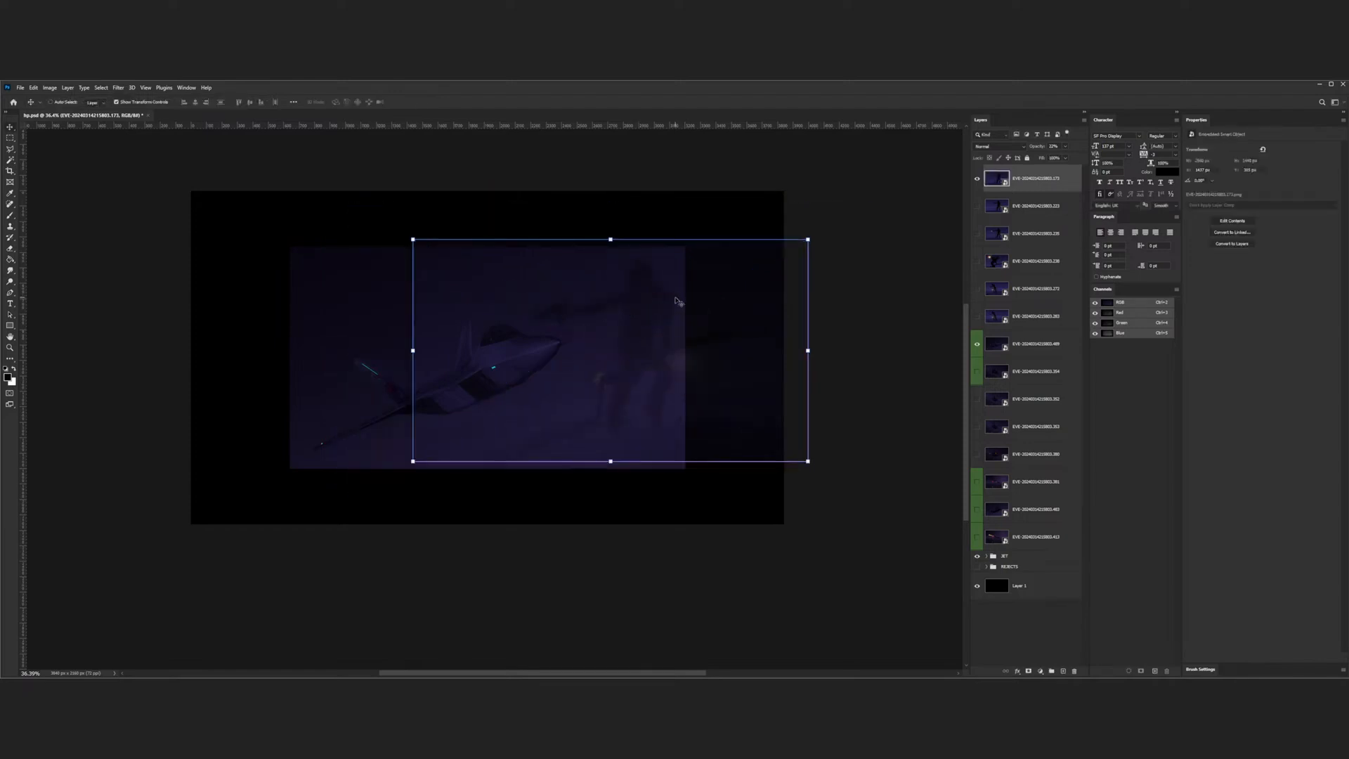
pyautogui.press('Return')
pyautogui.hotkey('ctrl', 'z')
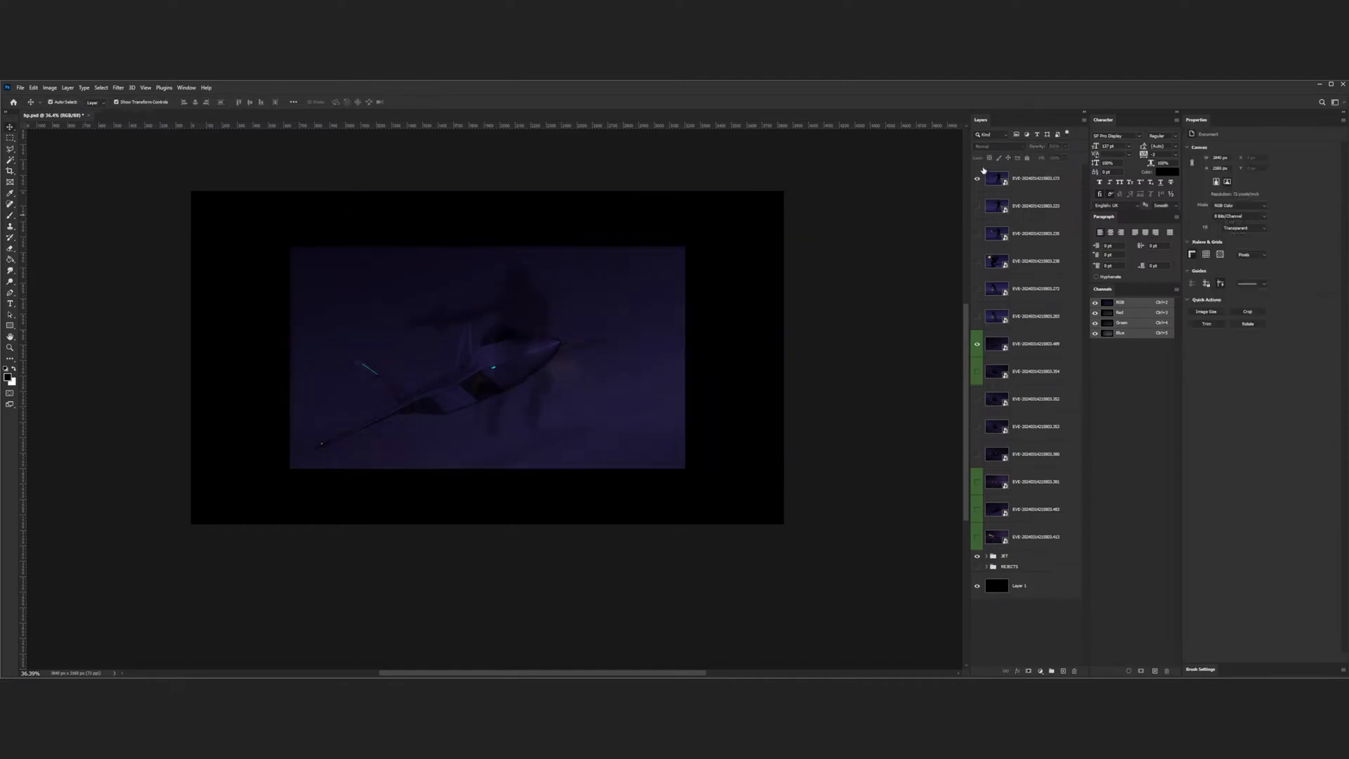
# - Restore the topmost armed-figure layer to 100% opacity and hide it
pyautogui.click(1003, 182)
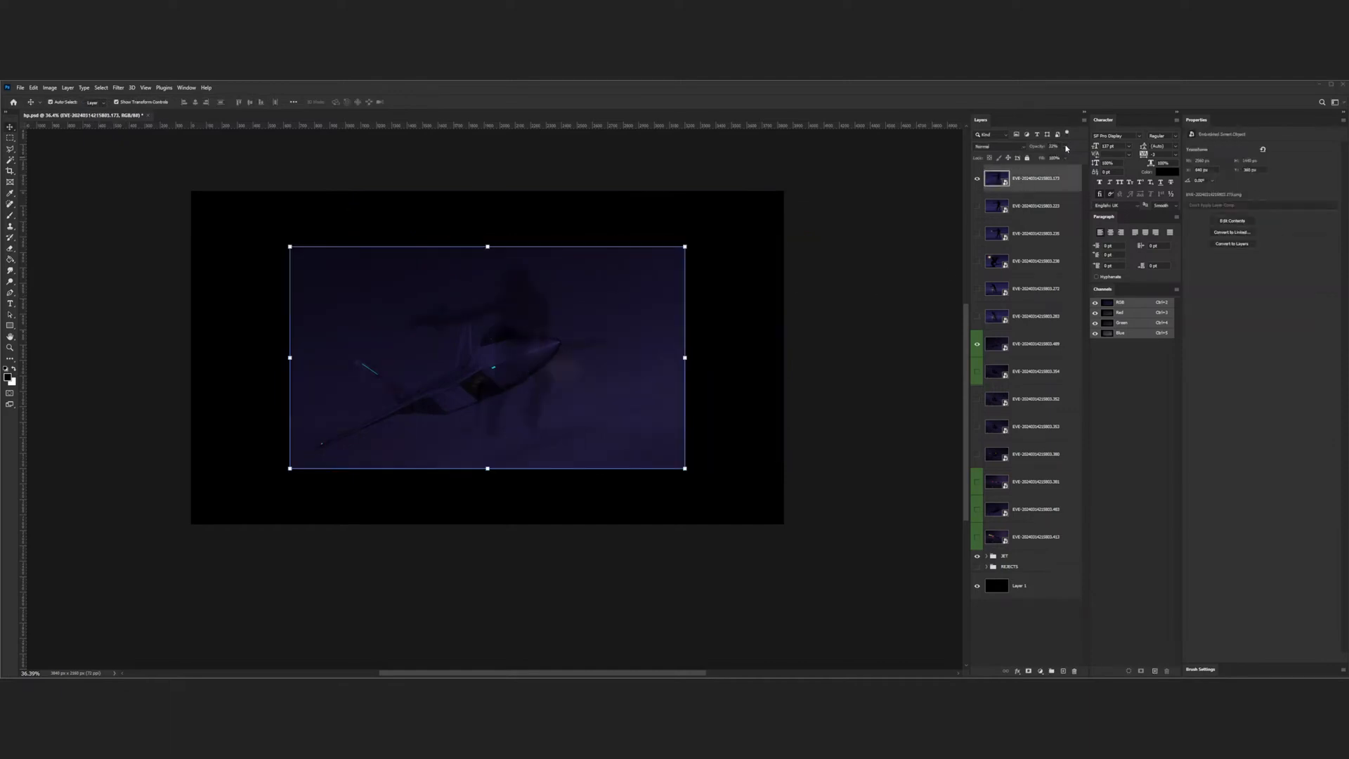
pyautogui.press('0')
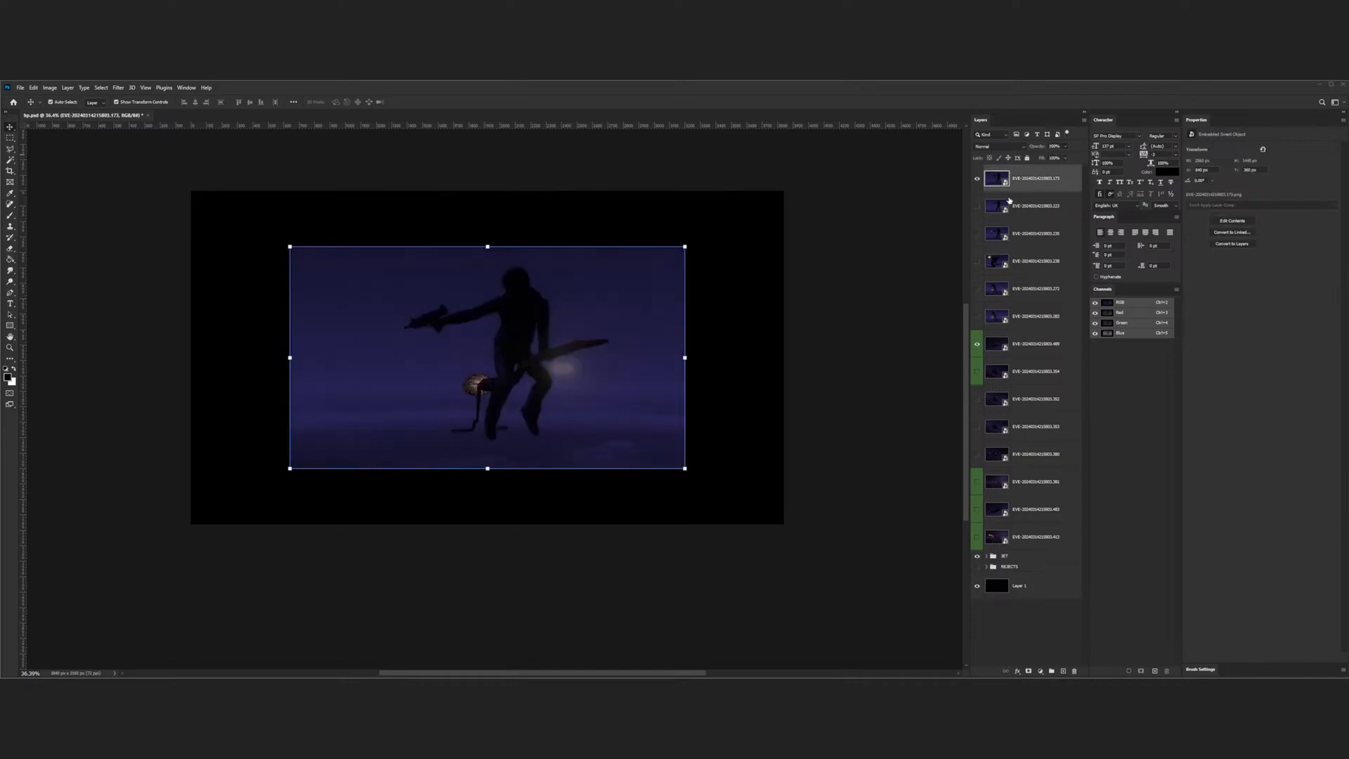
pyautogui.click(977, 180)
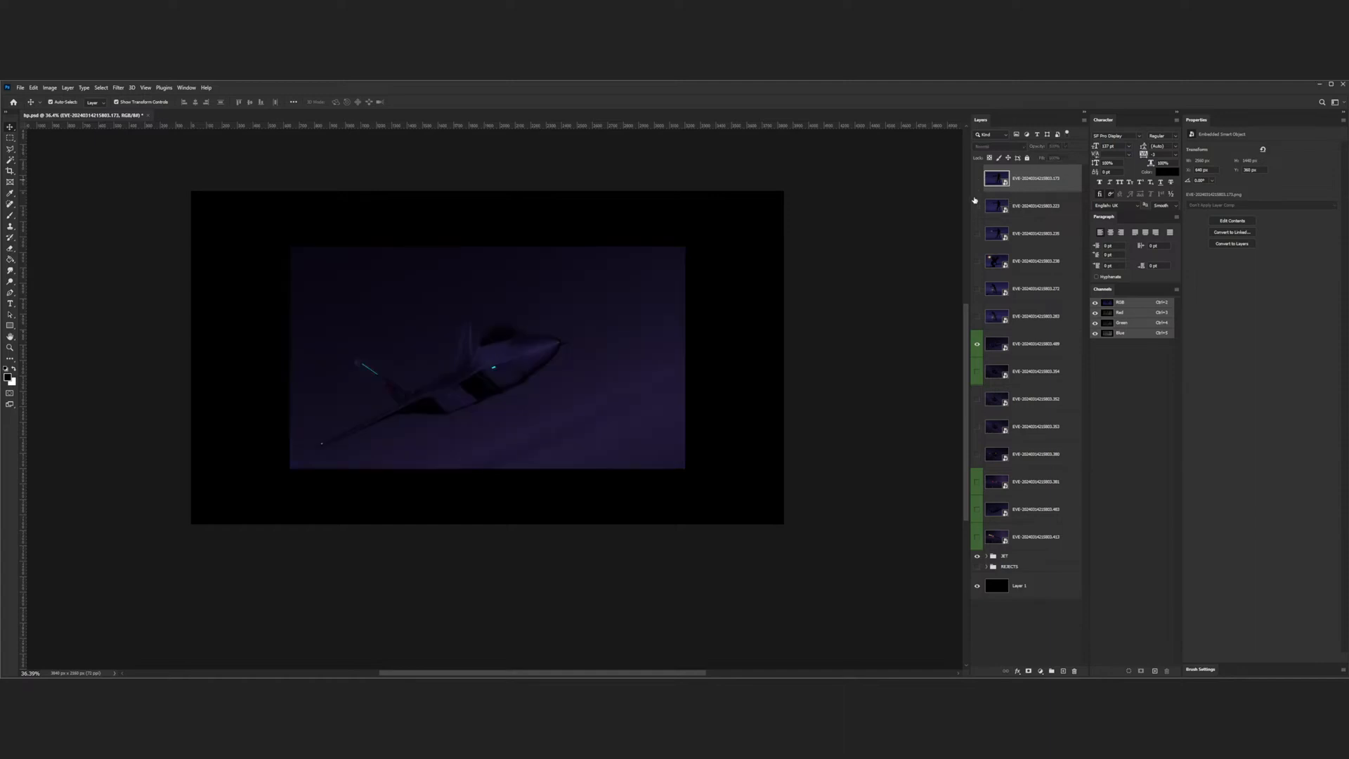
# - Swap the visible side-view fighter for the green-labelled fighter over the city, move that layer directly below the topmost armed-figure layer, and show the figure
pyautogui.click(978, 344)
pyautogui.click(977, 372)
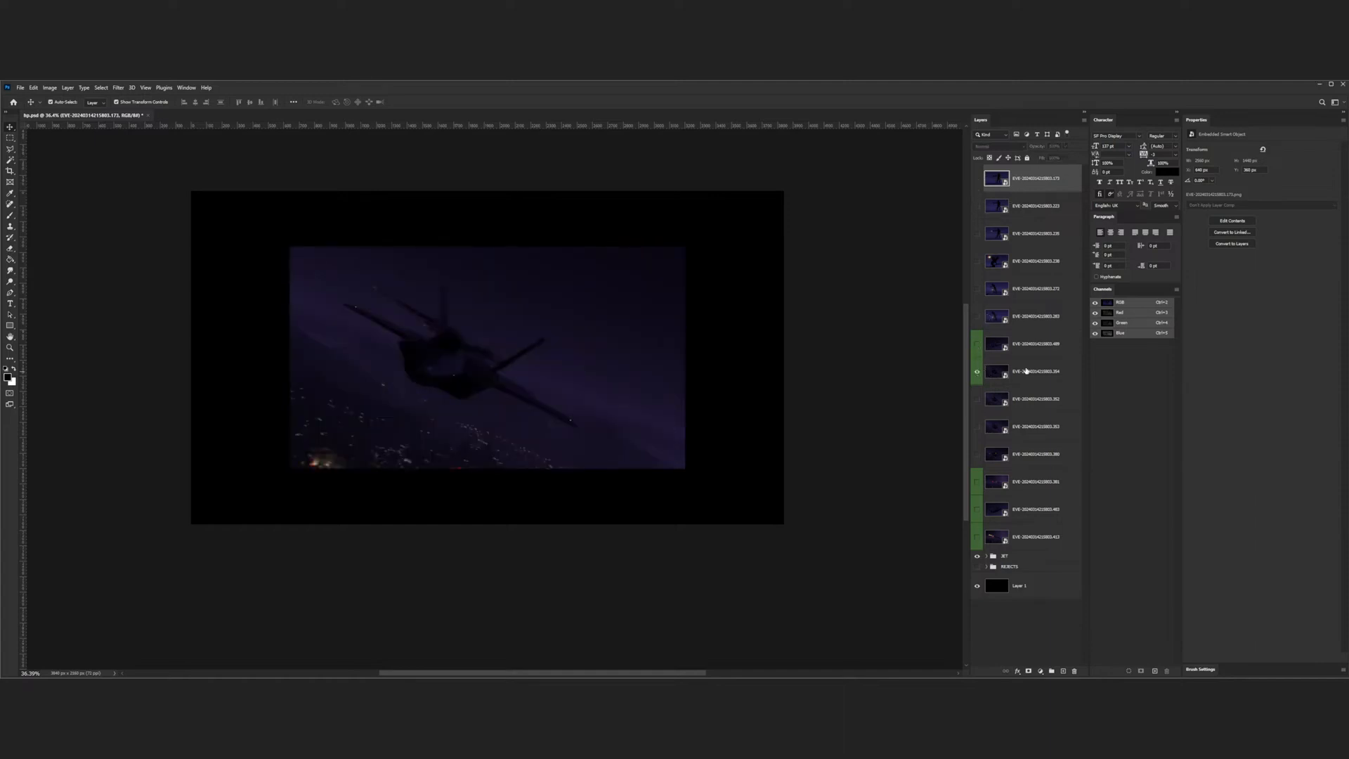
pyautogui.moveTo(1027, 371); pyautogui.dragTo(1024, 197)
pyautogui.click(977, 179)
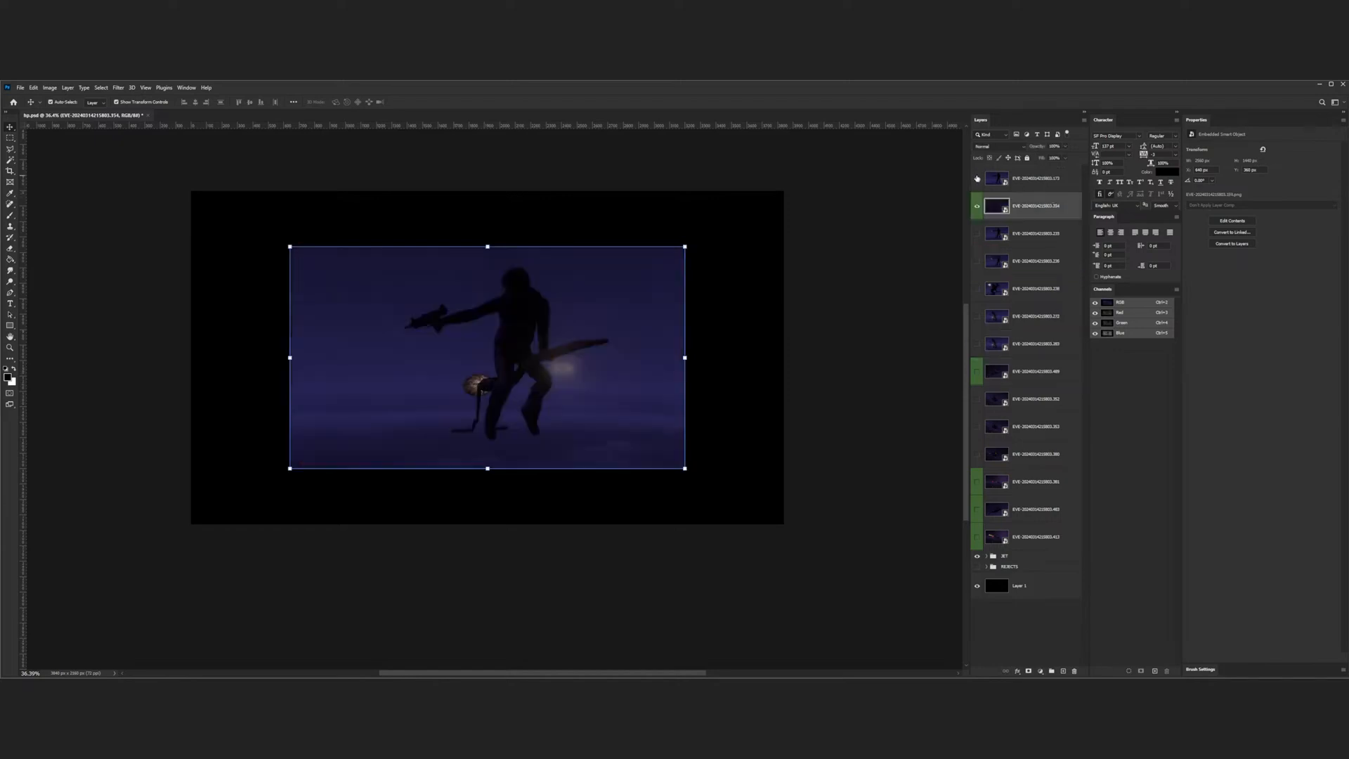
# - Lower the topmost figure layer's opacity, flip it horizontally, and place the figure at the canvas's left side, aiming toward the fighter
pyautogui.click(1017, 177)
pyautogui.moveTo(1061, 152); pyautogui.dragTo(1046, 159)
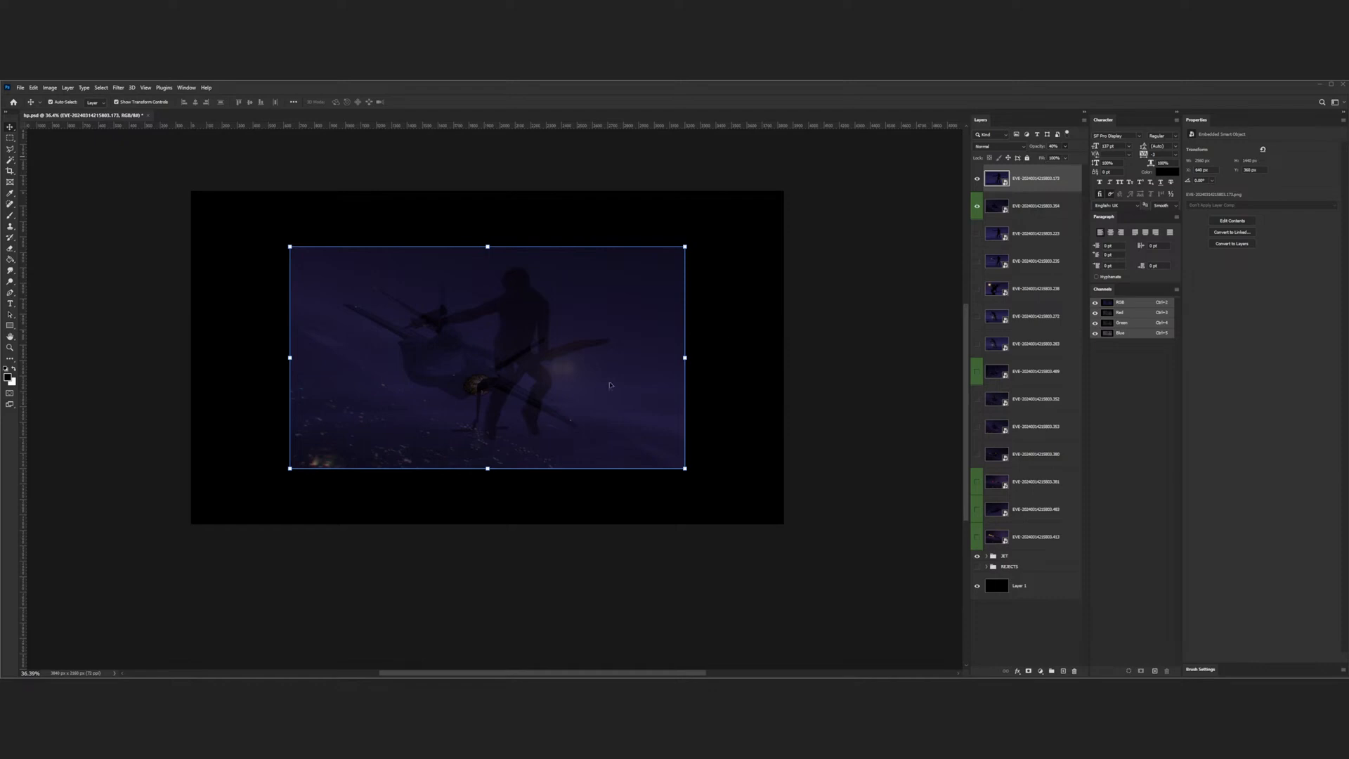
pyautogui.moveTo(530, 355); pyautogui.dragTo(432, 364)
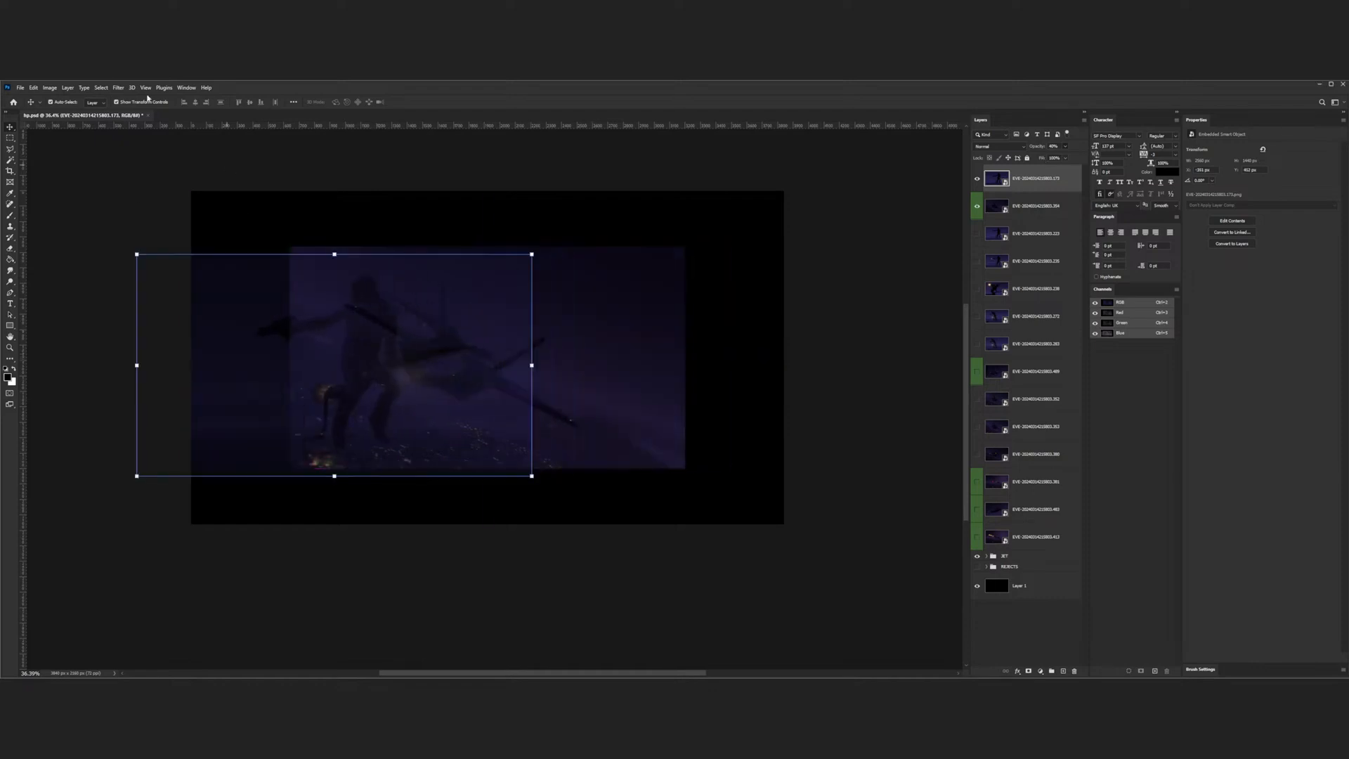
pyautogui.click(33, 87)
pyautogui.click(142, 411)
pyautogui.moveTo(331, 340); pyautogui.dragTo(335, 302)
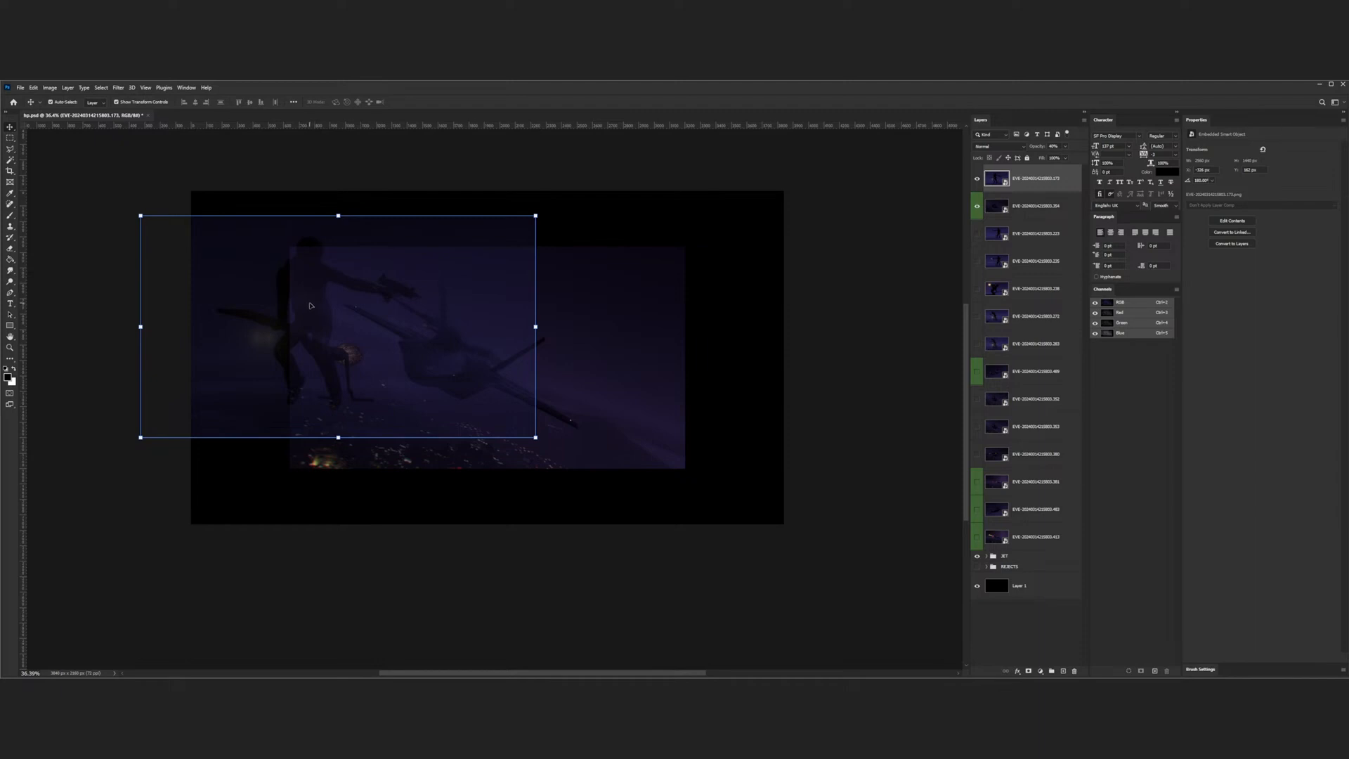
# - Restore the figure layer to 100% opacity, lasso loosely around the figure and its weapons, and add a layer mask from the selection
pyautogui.scroll(-2, 358, 345)
pyautogui.scroll(2, 334, 325)
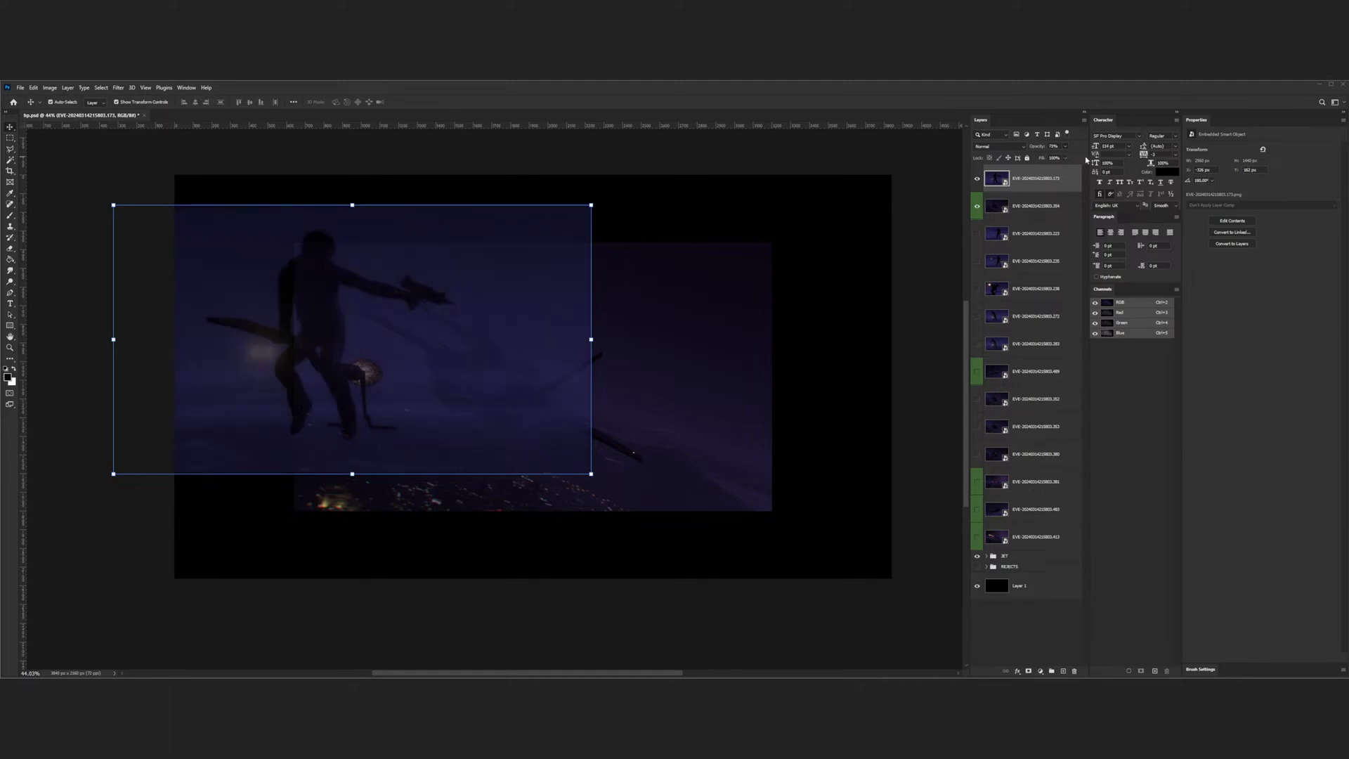
pyautogui.click(11, 149)
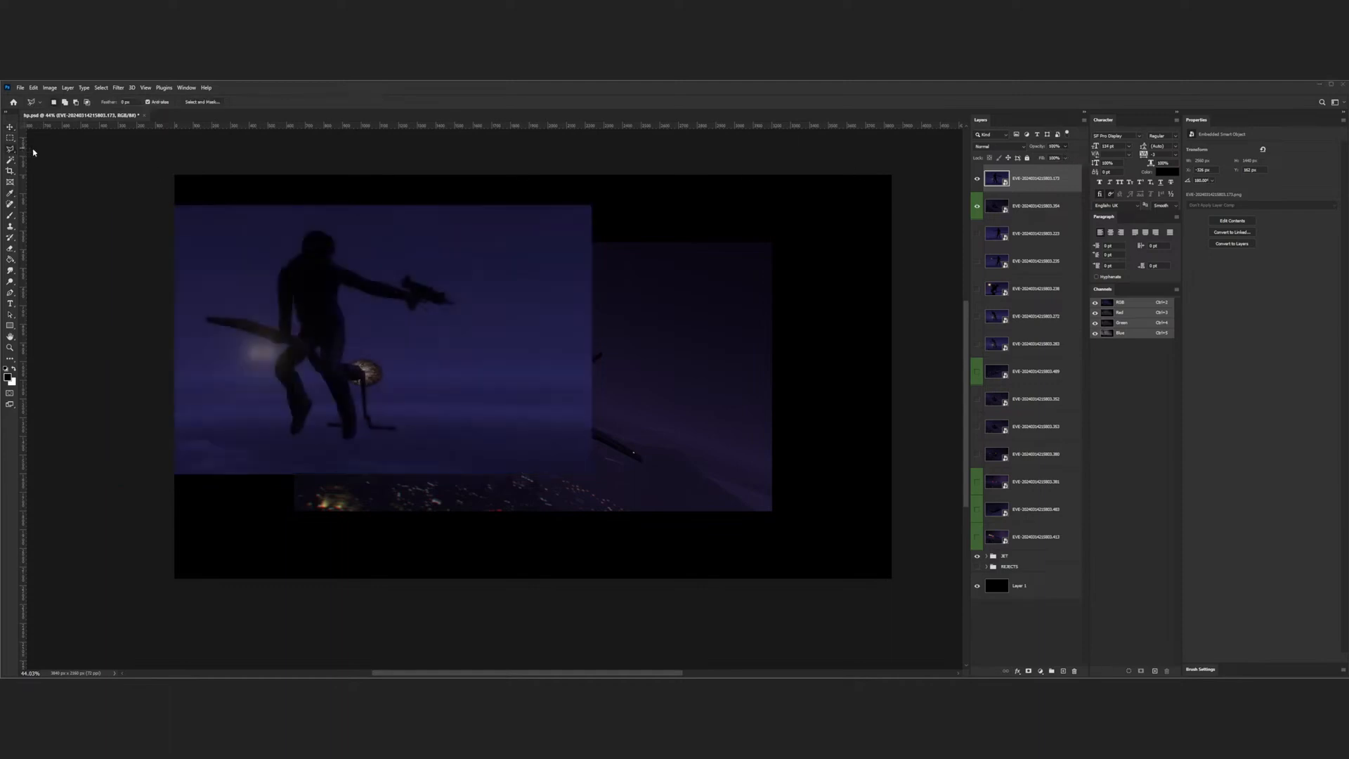
pyautogui.moveTo(306, 229)
pyautogui.mouseDown()
pyautogui.moveTo(278, 273)
pyautogui.moveTo(272, 326)
pyautogui.moveTo(237, 311)
pyautogui.moveTo(203, 322)
pyautogui.moveTo(272, 346)
pyautogui.moveTo(280, 424)
pyautogui.moveTo(298, 444)
pyautogui.moveTo(314, 422)
pyautogui.moveTo(299, 366)
pyautogui.moveTo(330, 439)
pyautogui.moveTo(348, 447)
pyautogui.moveTo(398, 420)
pyautogui.moveTo(346, 300)
pyautogui.moveTo(457, 307)
pyautogui.moveTo(456, 278)
pyautogui.moveTo(365, 262)
pyautogui.moveTo(350, 233)
pyautogui.moveTo(300, 229)
pyautogui.mouseUp()
pyautogui.click(1028, 671)
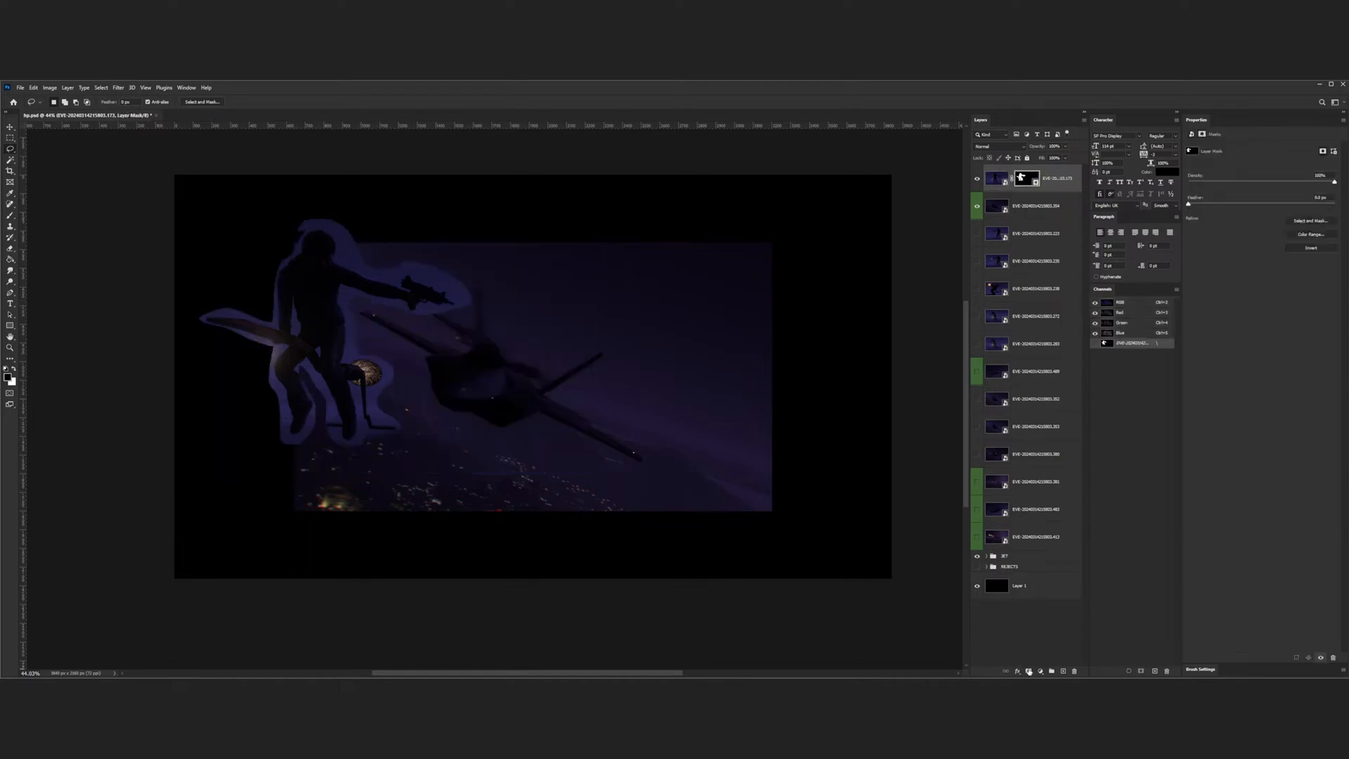
# - Shift the masked armed figure slightly further left, away from the fighter
pyautogui.press('v')
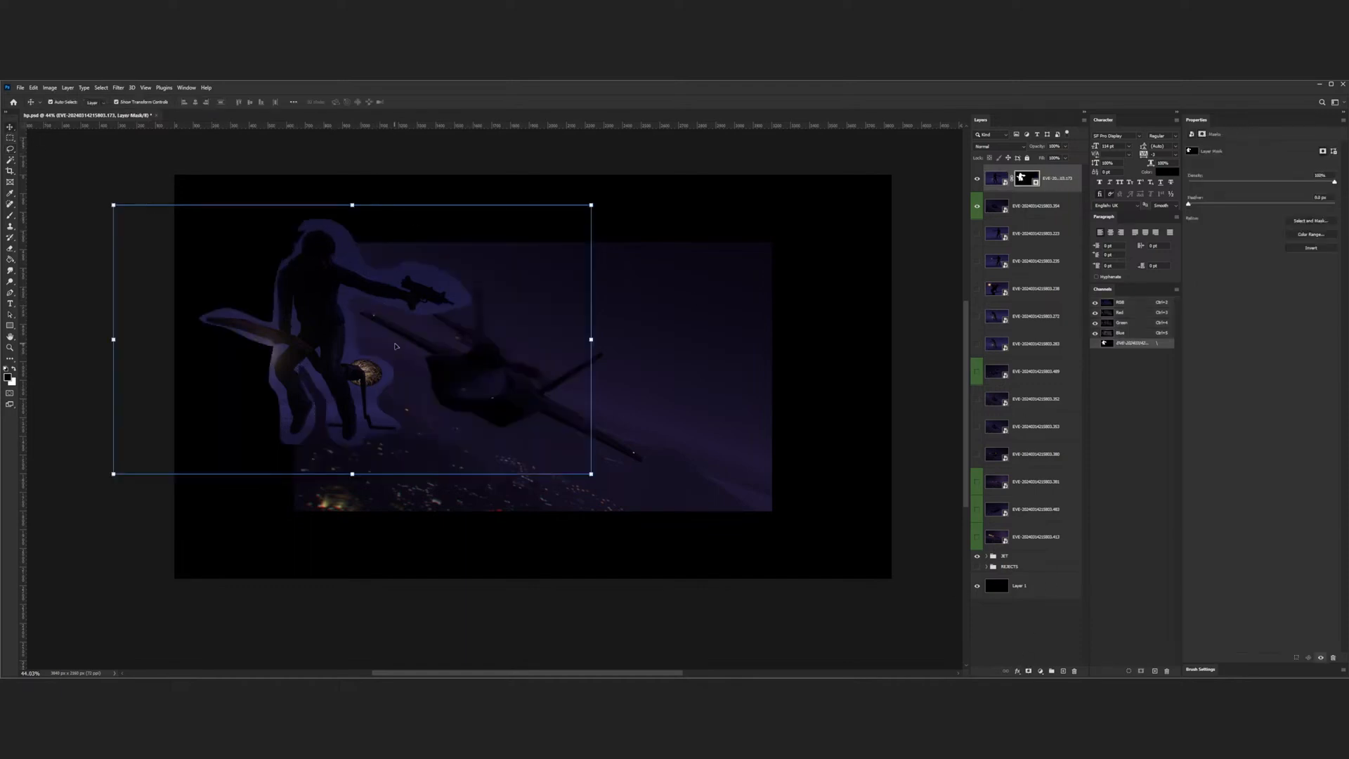
pyautogui.moveTo(334, 305); pyautogui.dragTo(319, 305)
pyautogui.scroll(-4, 379, 334)
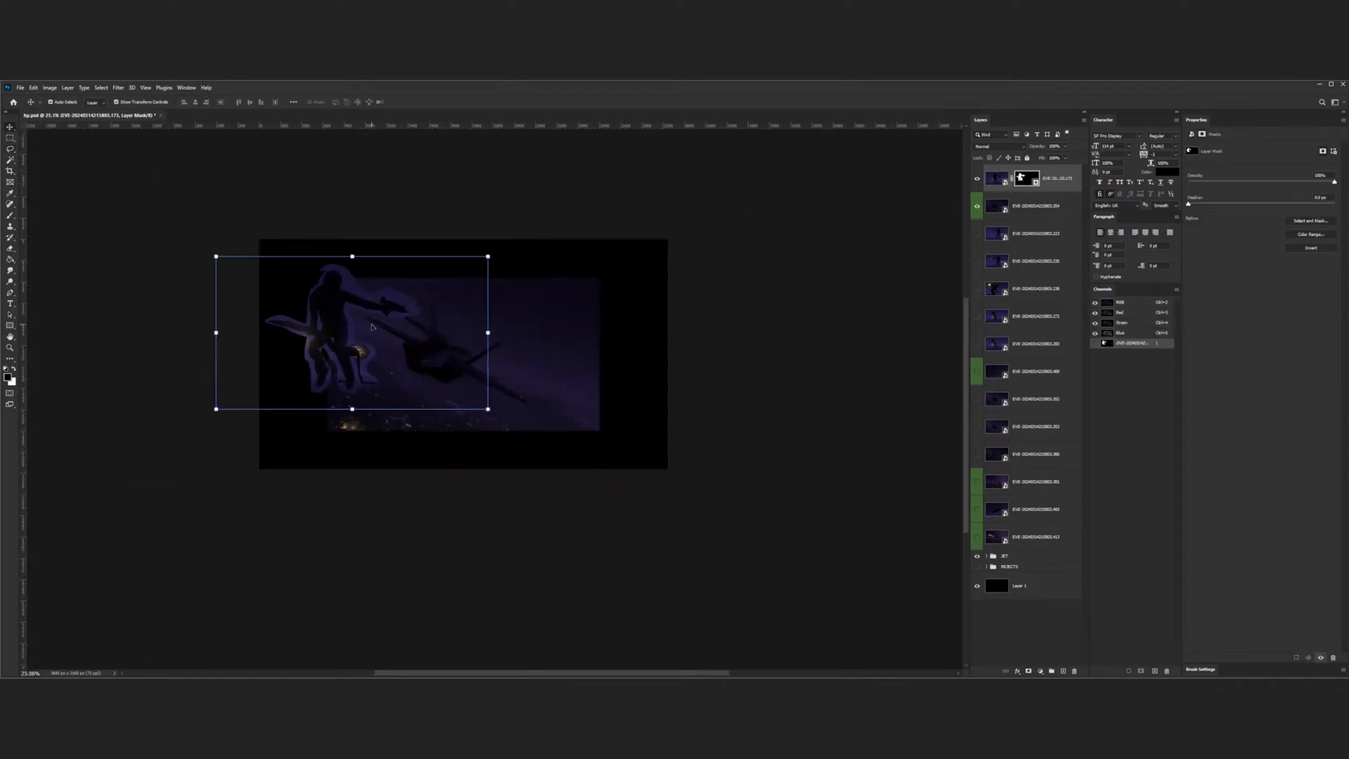
pyautogui.scroll(3, 385, 341)
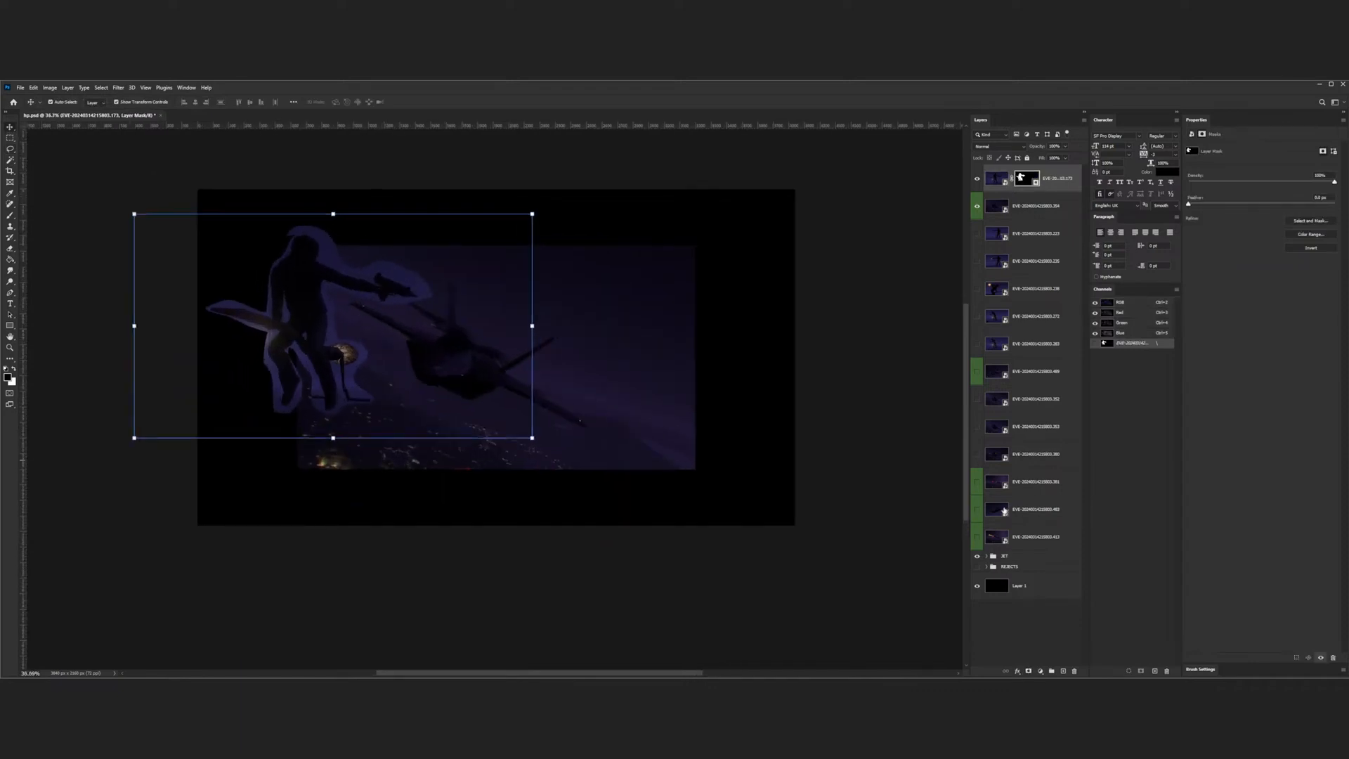
# - Take the airliner layer out of the JET group, put it at the top of the layer stack, and shift it to the canvas's upper right
pyautogui.click(985, 555)
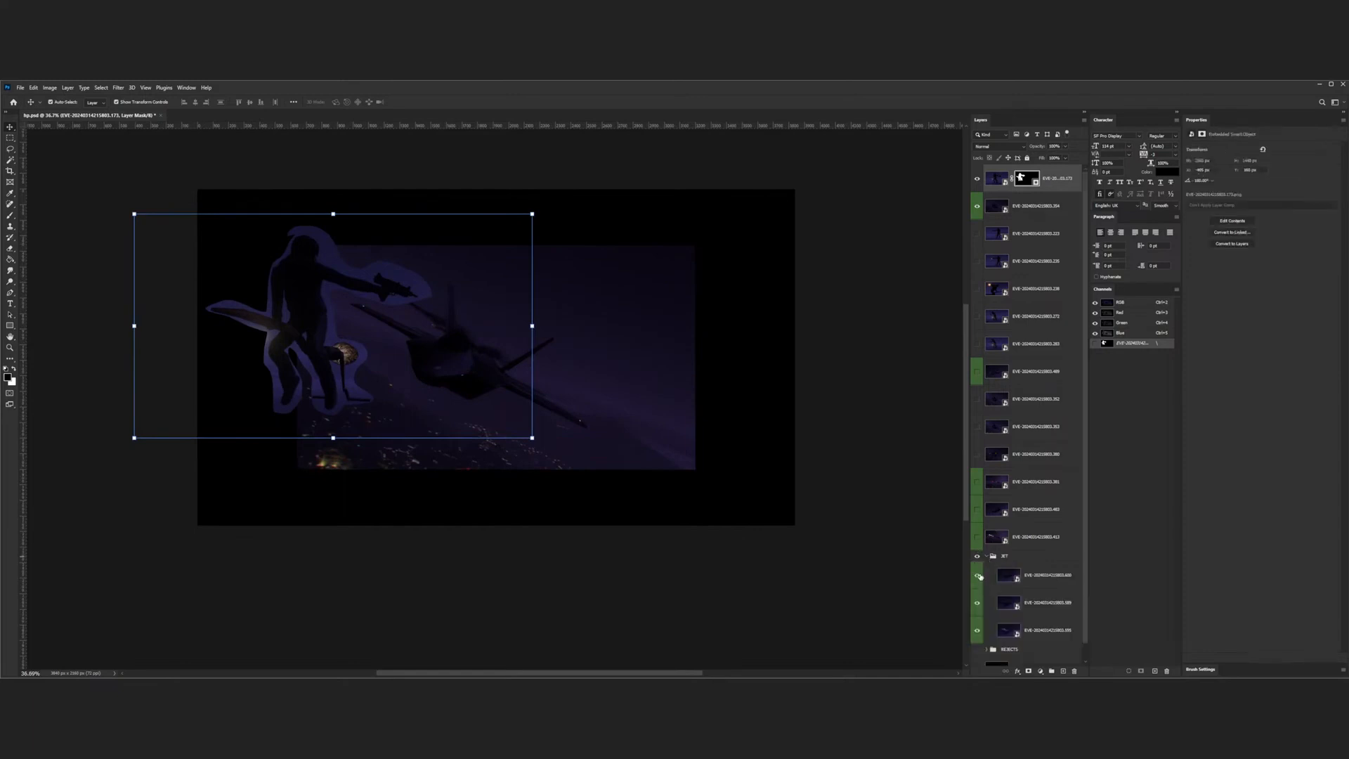
pyautogui.moveTo(1030, 630); pyautogui.dragTo(1045, 222)
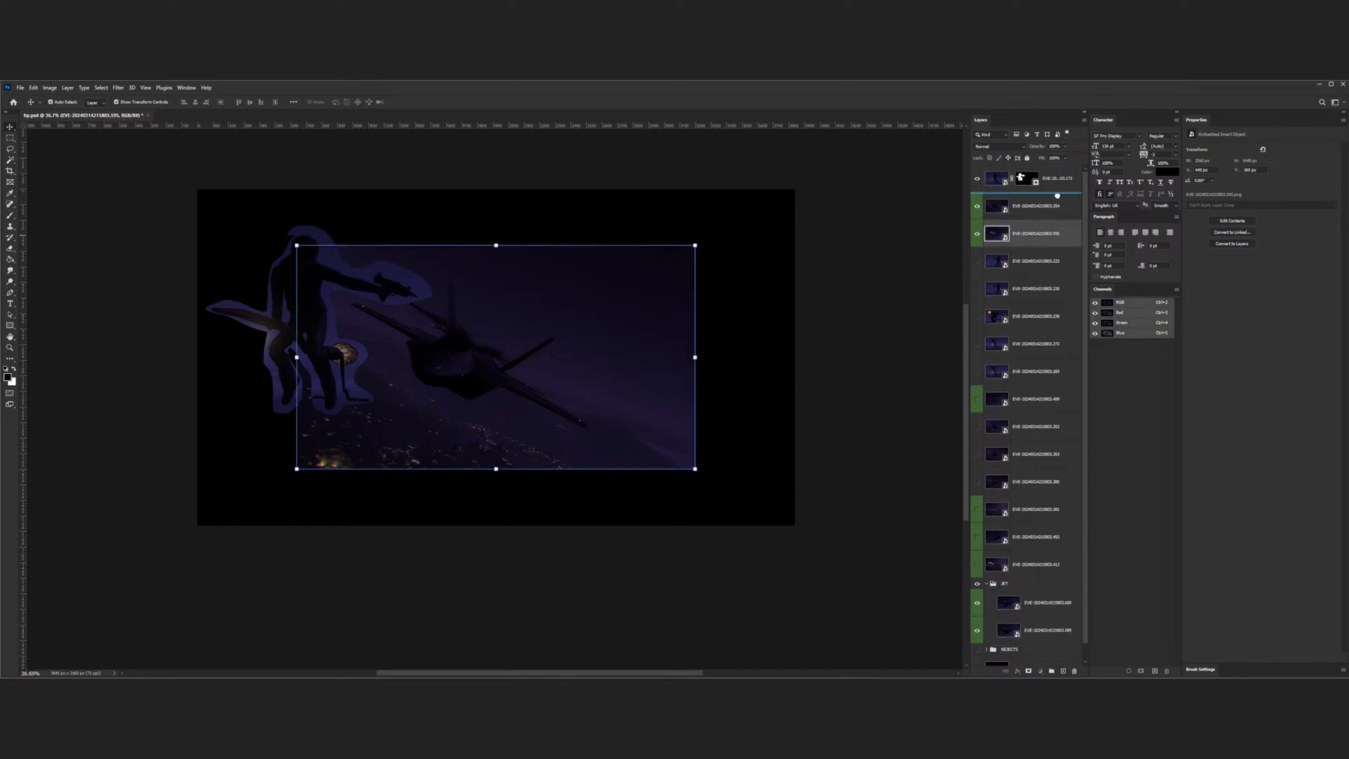
pyautogui.moveTo(1064, 173); pyautogui.dragTo(1047, 183)
pyautogui.moveTo(414, 375); pyautogui.dragTo(530, 311)
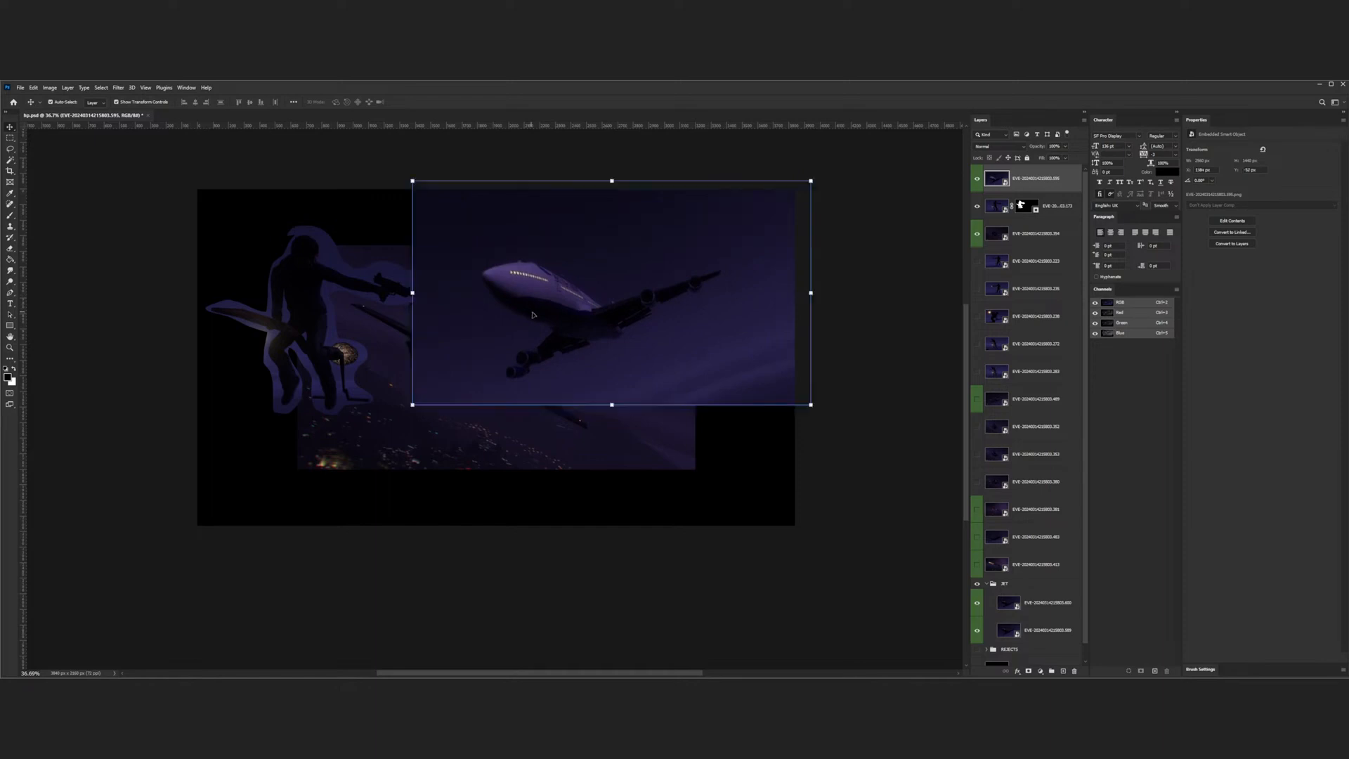
# - Try the airliner layer flipped horizontally, undo the flip, and place the airliner above the fighter near the canvas's upper edge
pyautogui.click(33, 87)
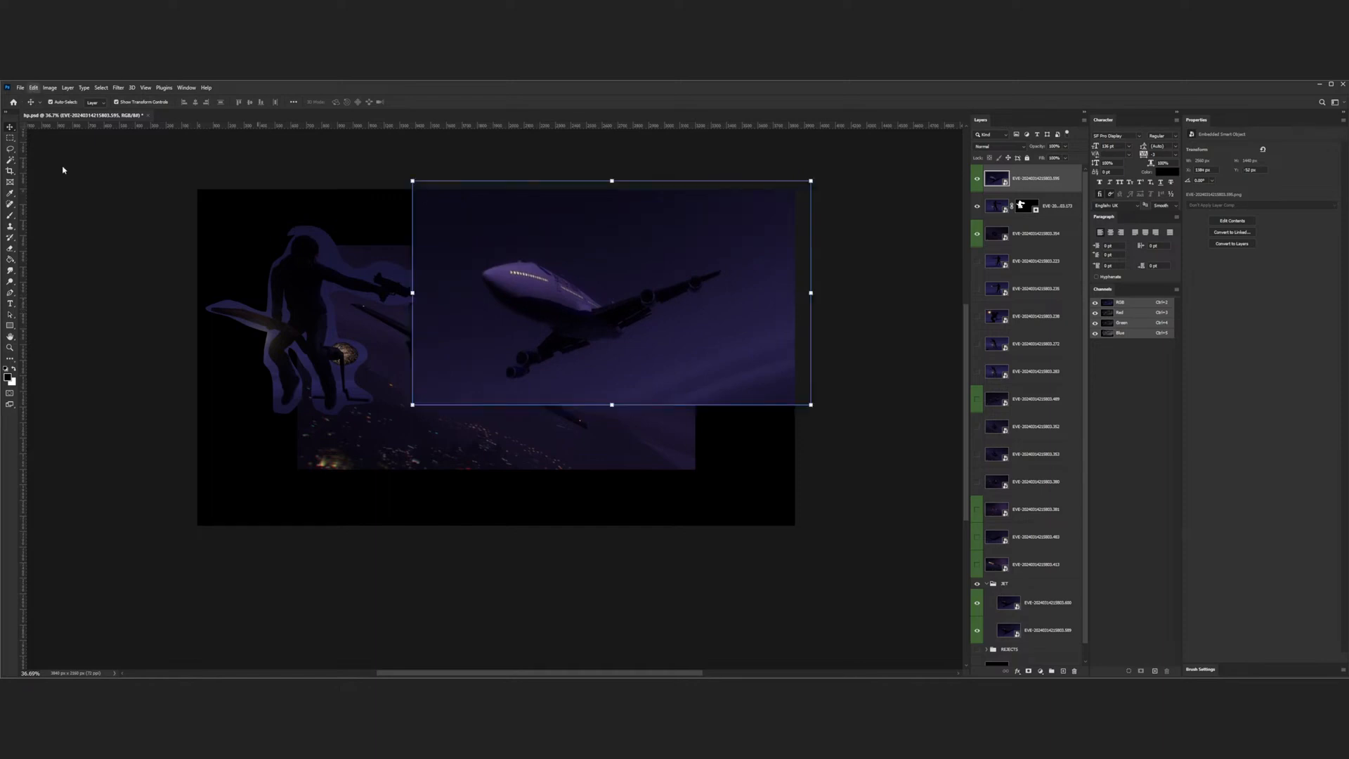
pyautogui.click(138, 407)
pyautogui.moveTo(646, 314); pyautogui.dragTo(475, 274)
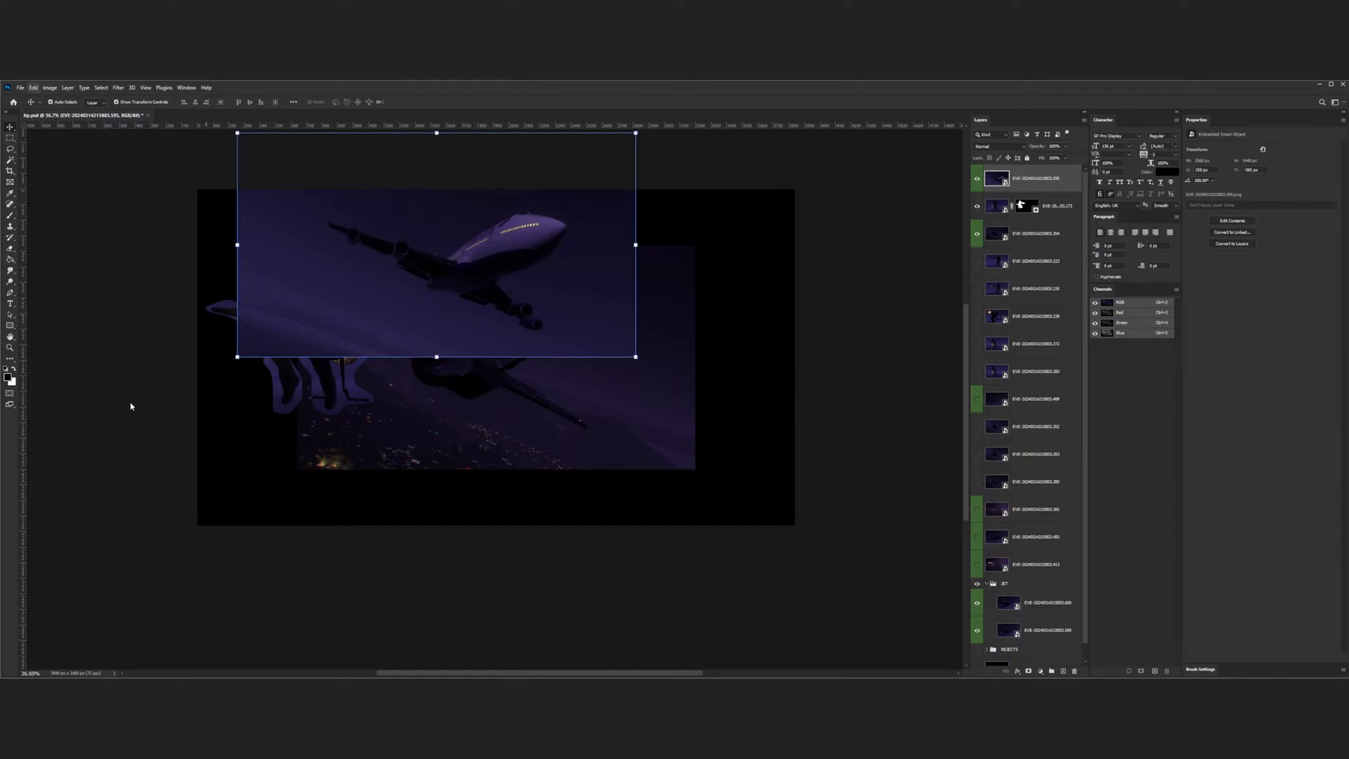
pyautogui.hotkey('ctrl', 'z')
pyautogui.moveTo(409, 263)
pyautogui.mouseDown()
pyautogui.moveTo(469, 259)
pyautogui.moveTo(437, 263)
pyautogui.mouseUp()
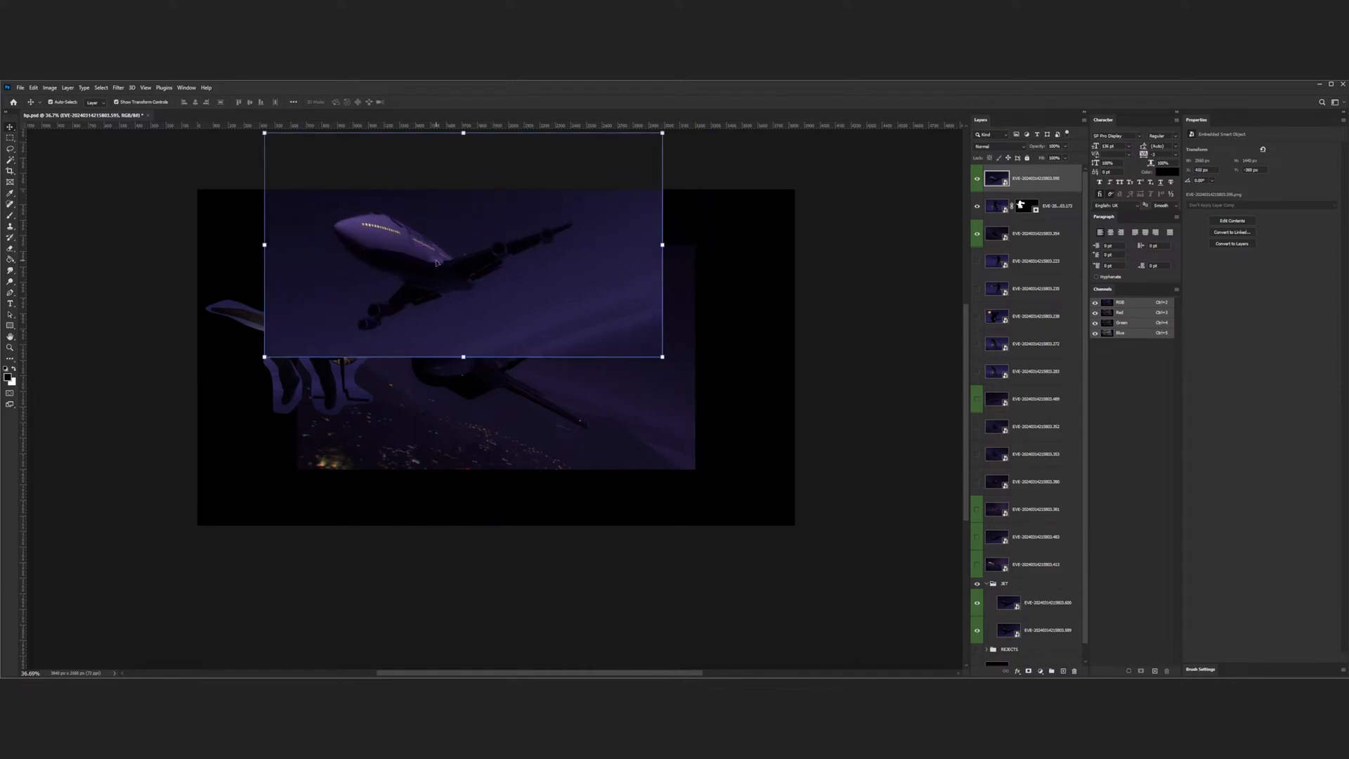
# - Lasso around the airliner and add a layer mask from the selection
pyautogui.click(10, 149)
pyautogui.moveTo(373, 210)
pyautogui.mouseDown()
pyautogui.moveTo(336, 238)
pyautogui.moveTo(394, 295)
pyautogui.moveTo(365, 321)
pyautogui.moveTo(382, 328)
pyautogui.moveTo(485, 290)
pyautogui.moveTo(572, 219)
pyautogui.moveTo(442, 246)
pyautogui.moveTo(373, 210)
pyautogui.mouseUp()
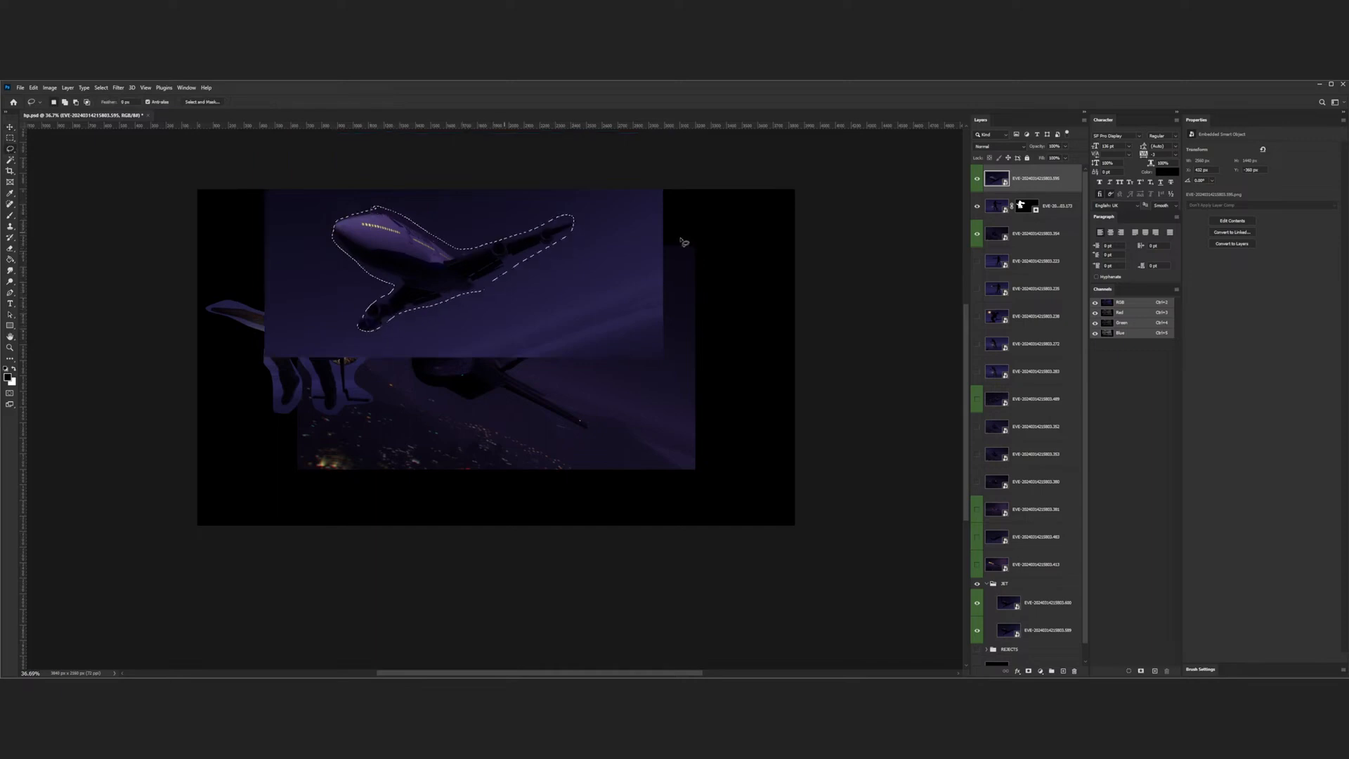
pyautogui.click(1028, 671)
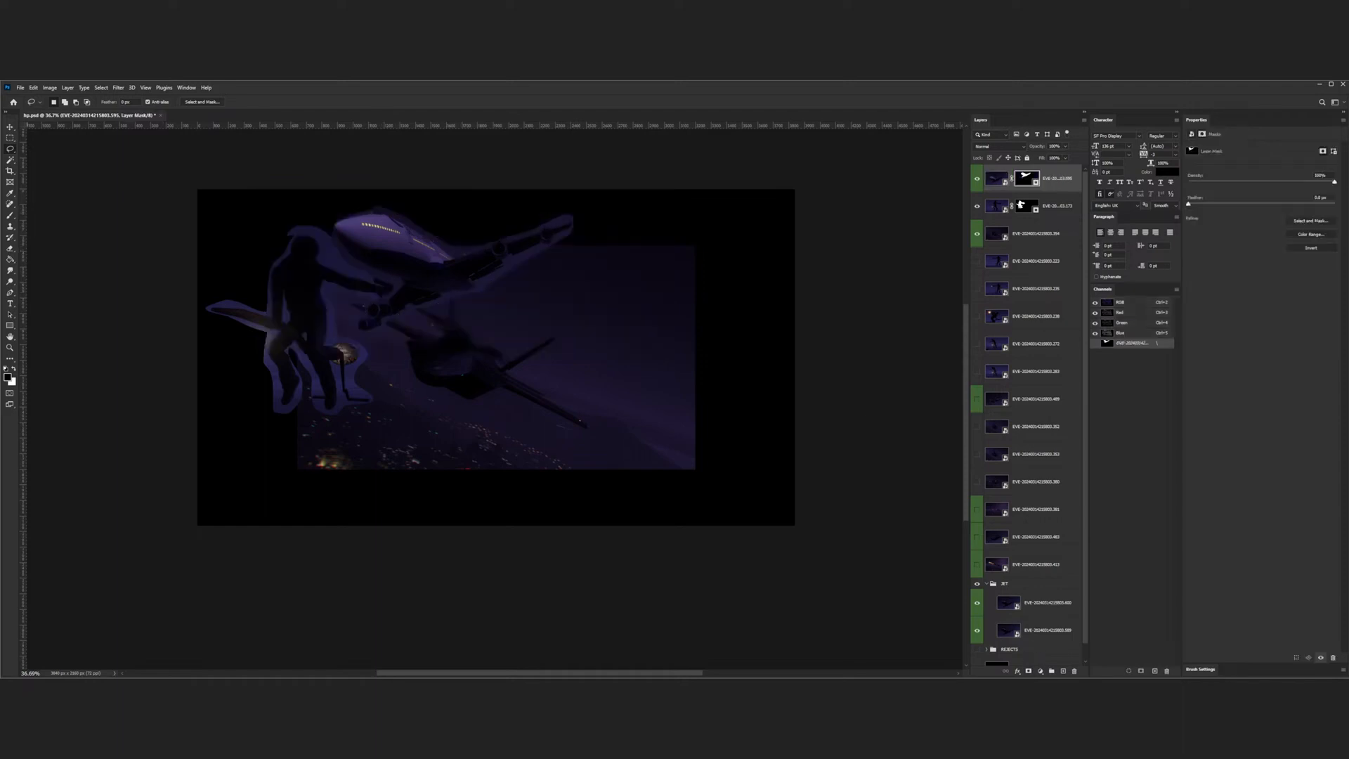
# - Move the masked airliner slightly up and right, and place its layer directly below the armed-figure layer
pyautogui.press('v')
pyautogui.moveTo(388, 250); pyautogui.dragTo(396, 234)
pyautogui.moveTo(995, 179); pyautogui.dragTo(982, 220)
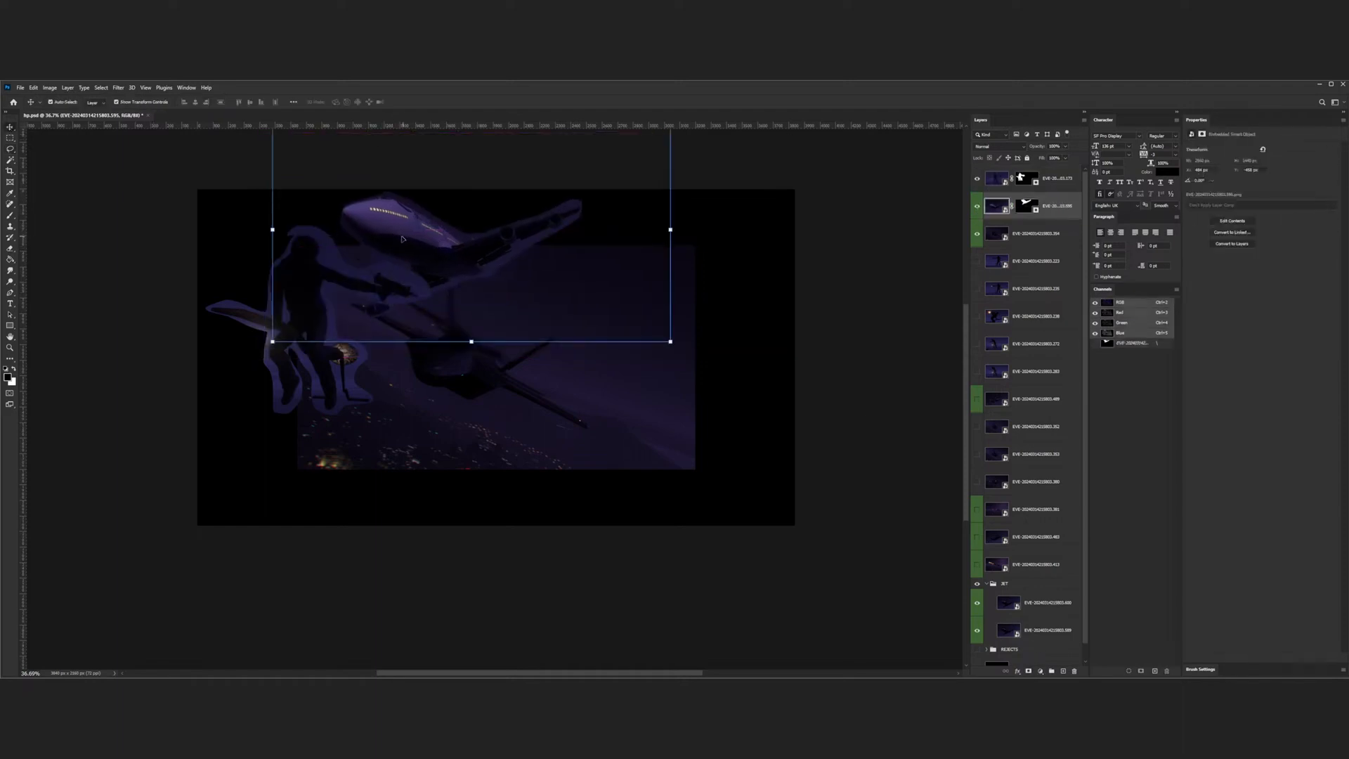
pyautogui.moveTo(403, 234); pyautogui.dragTo(407, 240)
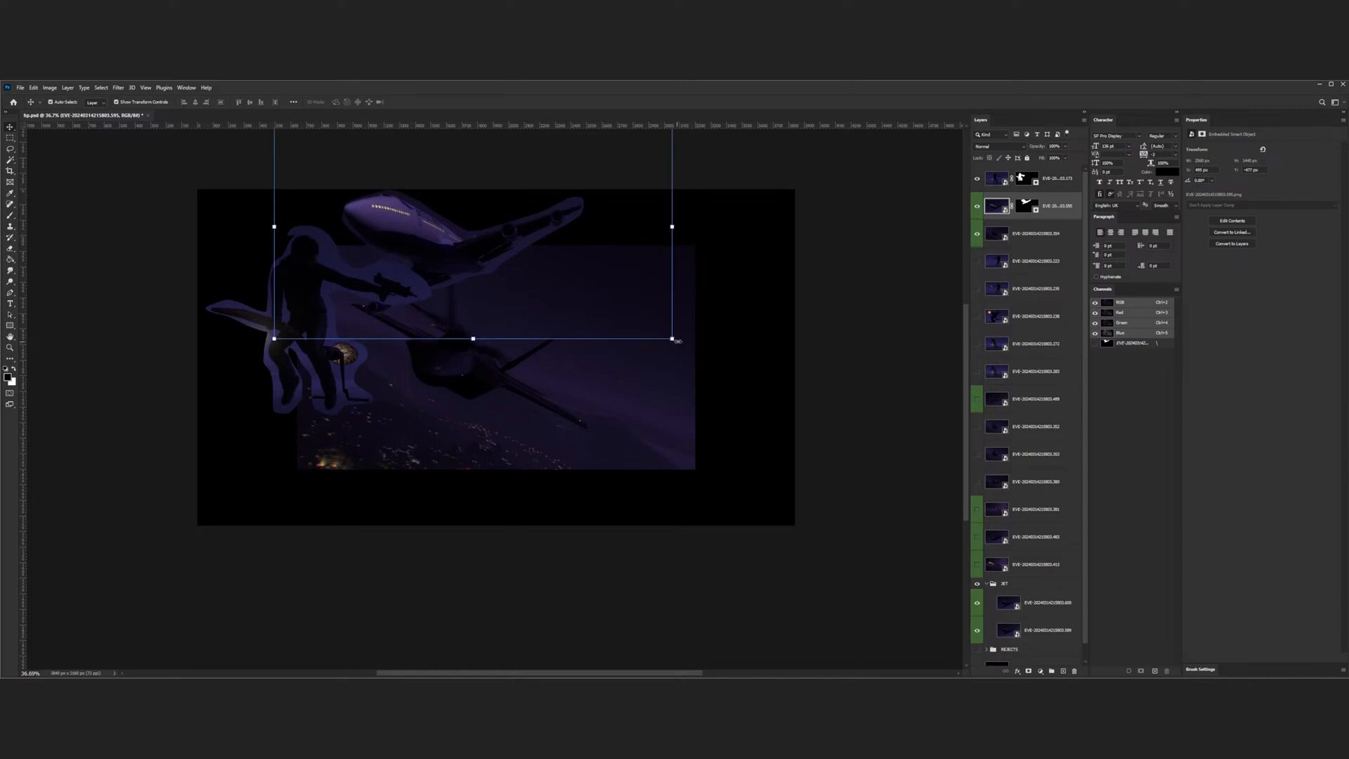
# - Scale the airliner layer down to about 76% and position it above the fighter, just beyond the figure's outstretched gun
pyautogui.moveTo(676, 341); pyautogui.dragTo(625, 313)
pyautogui.moveTo(468, 246)
pyautogui.mouseDown()
pyautogui.moveTo(442, 253)
pyautogui.moveTo(466, 252)
pyautogui.mouseUp()
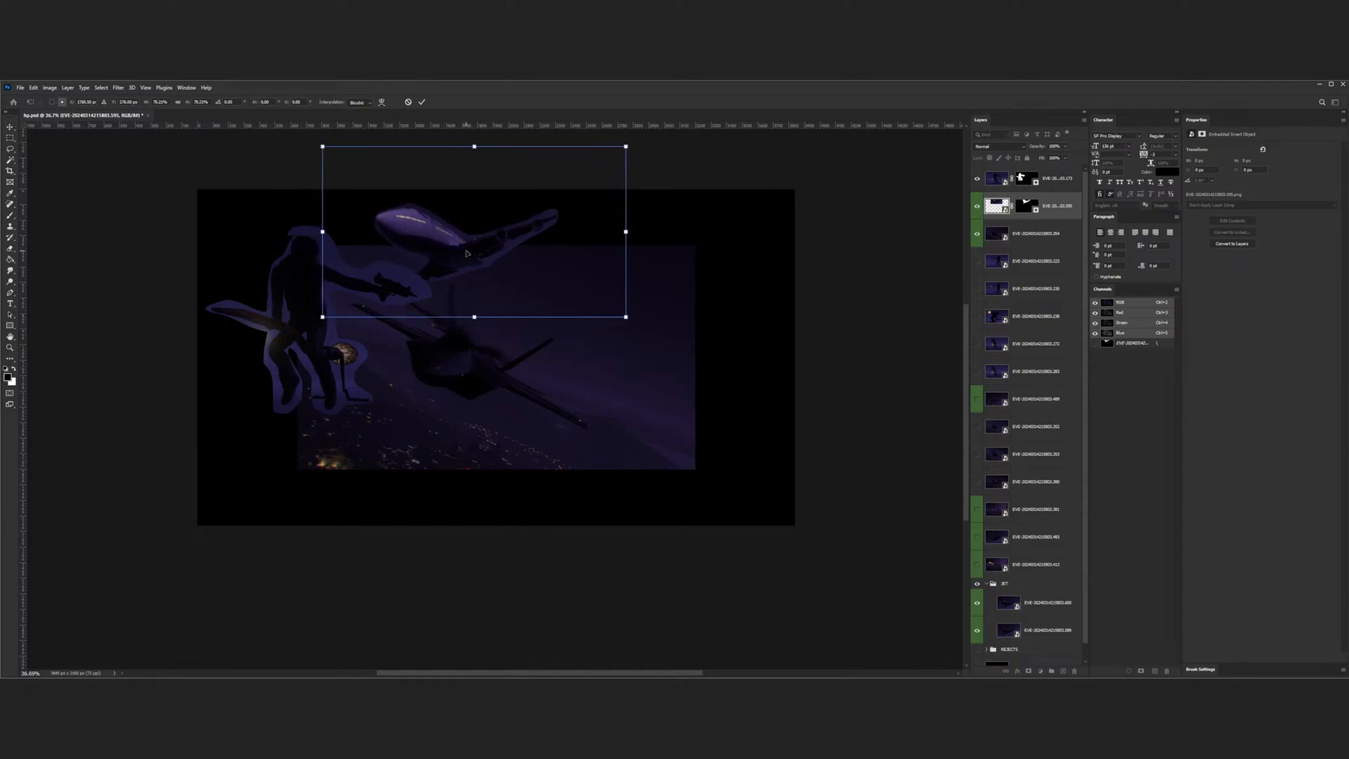
pyautogui.scroll(-5, 467, 253)
pyautogui.scroll(4, 470, 253)
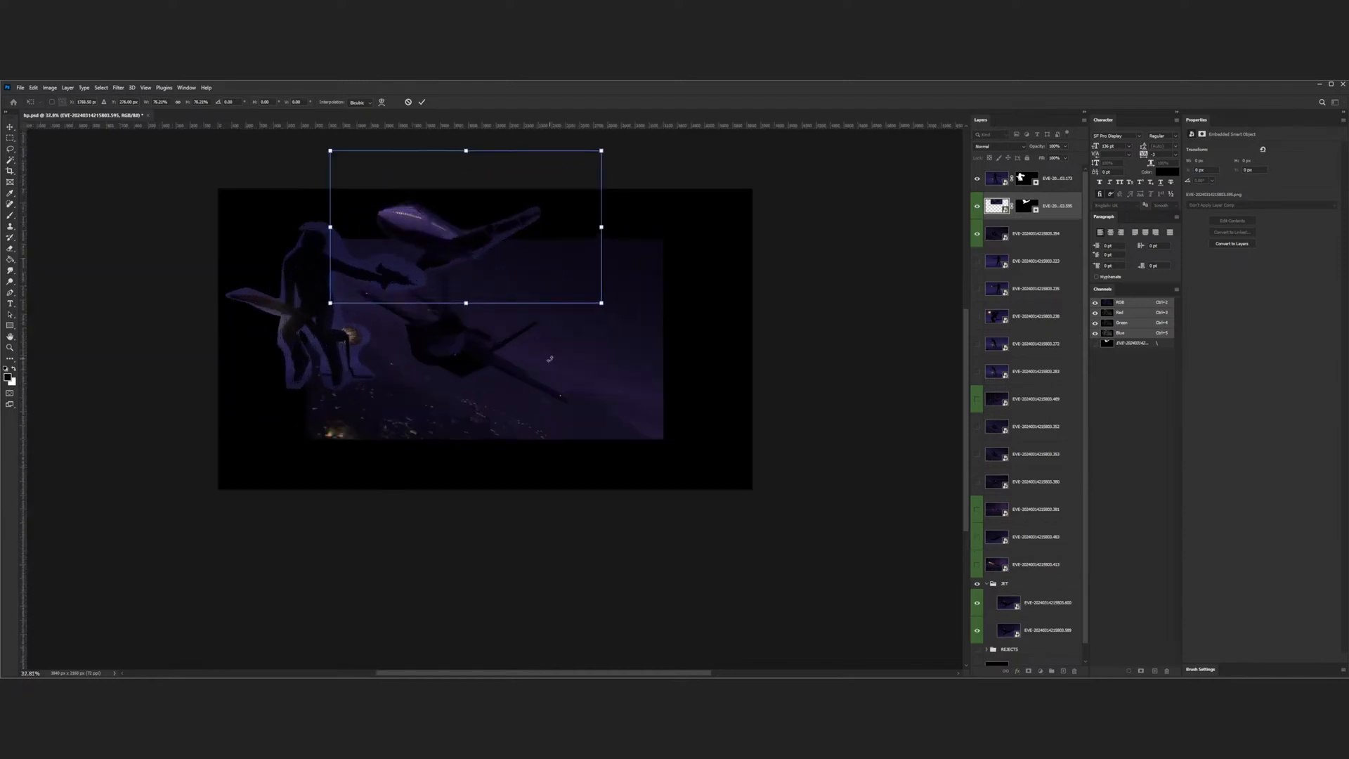
# - Enlarge the fighter-over-city layer to about 152% and position it so that it fills the canvas
pyautogui.click(1038, 232)
pyautogui.moveTo(662, 239); pyautogui.dragTo(769, 208)
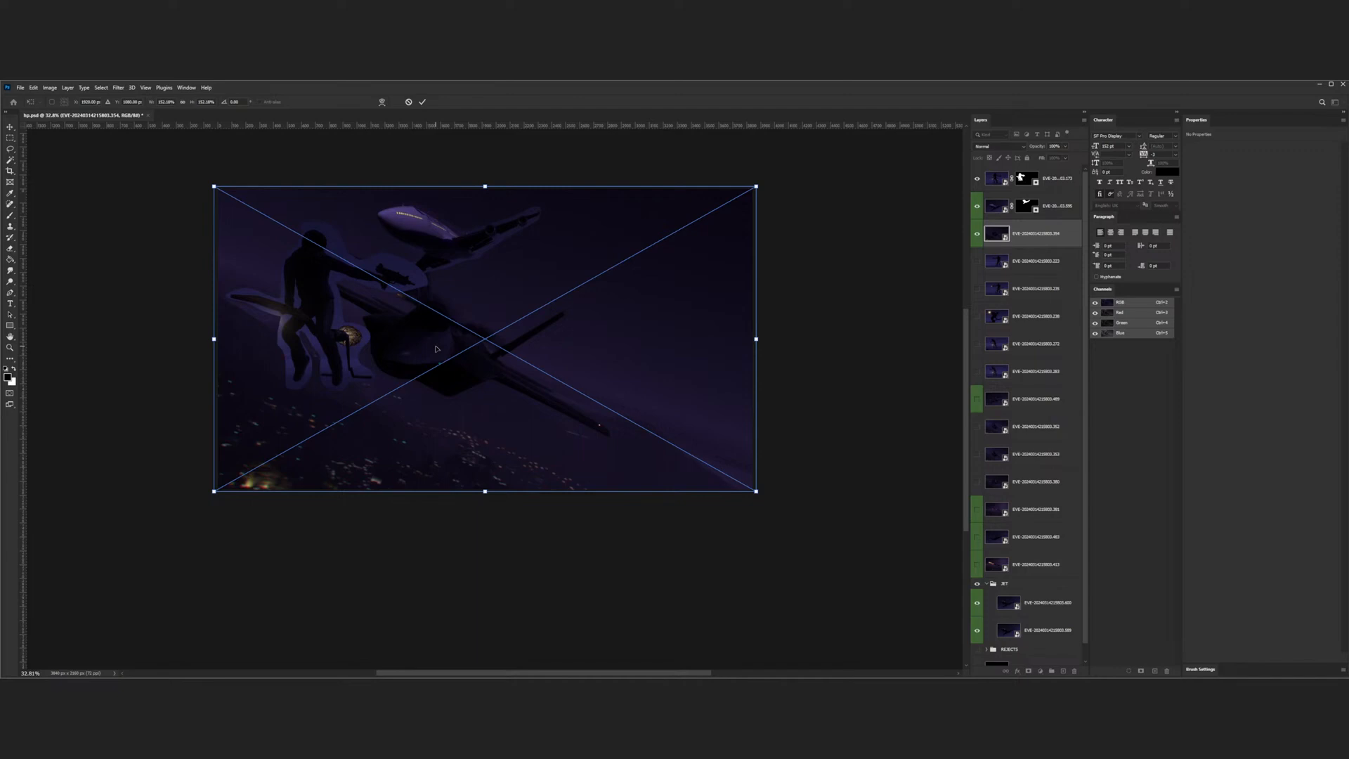
pyautogui.moveTo(435, 348); pyautogui.dragTo(441, 352)
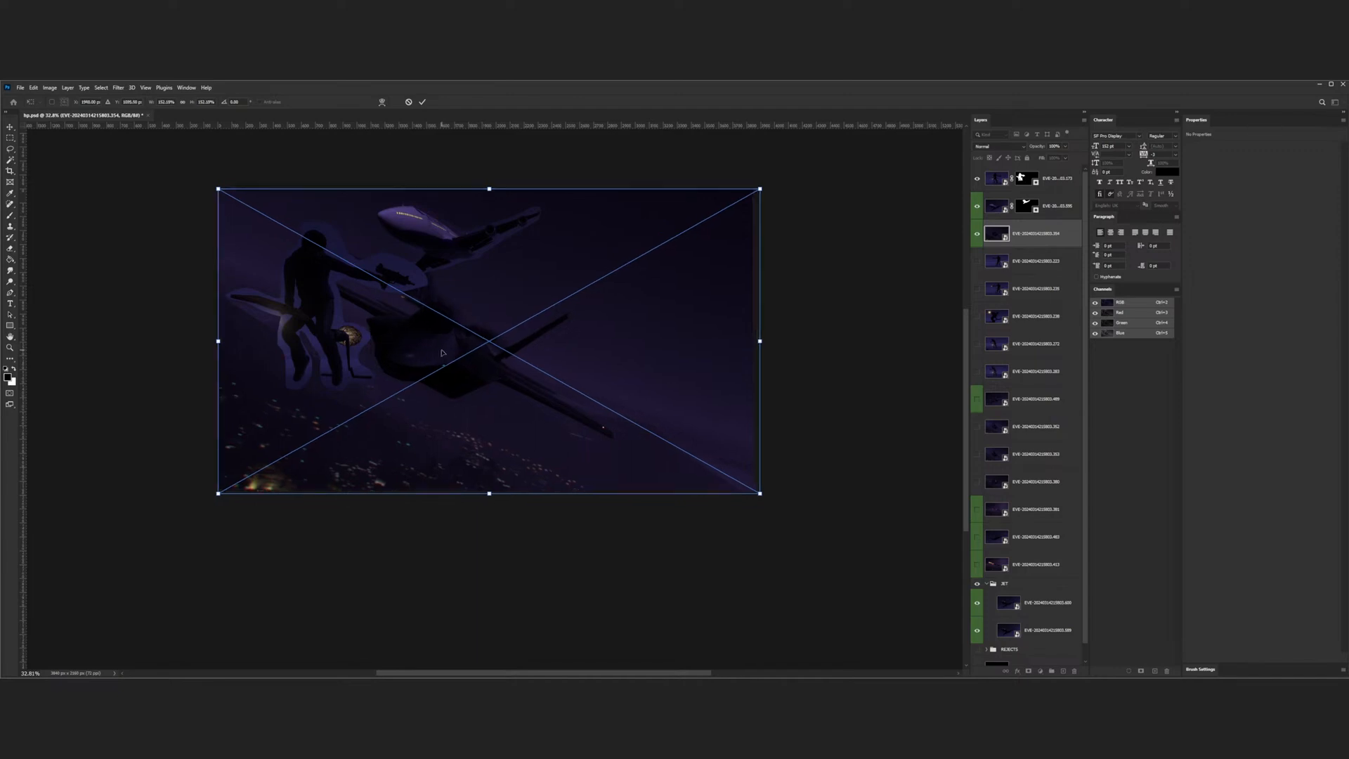
pyautogui.press('Return')
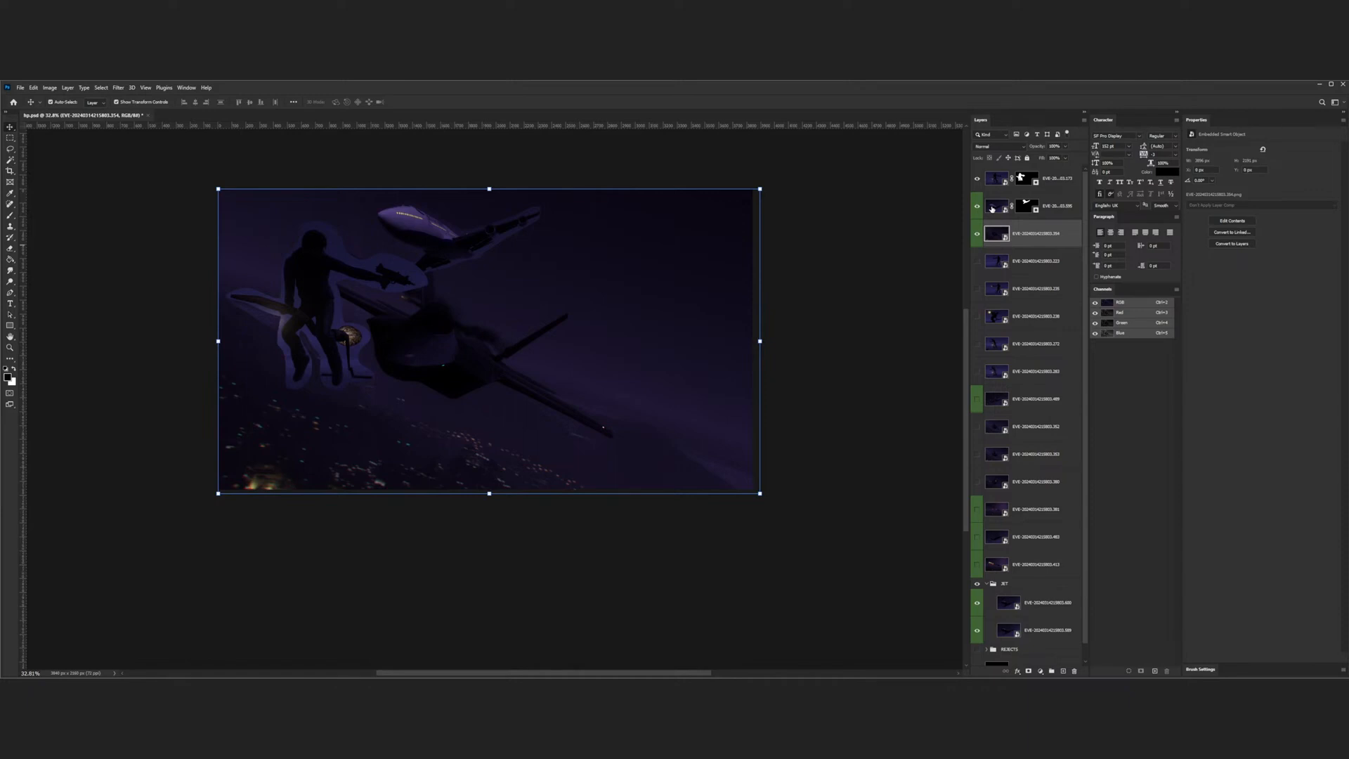
pyautogui.scroll(-3, 576, 316)
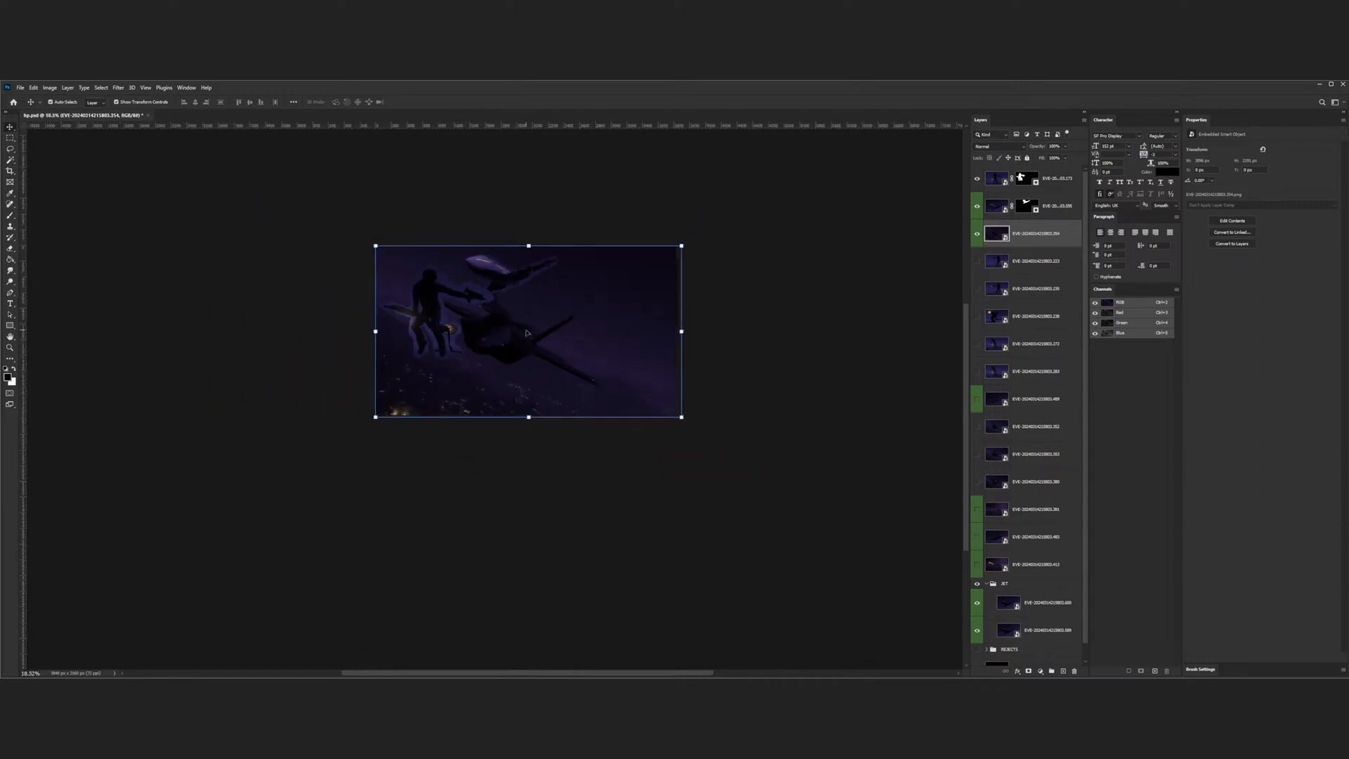
# - Shift the fighter-over-city layer to the right, leaving an empty strip along the canvas's left edge
pyautogui.scroll(4, 530, 292)
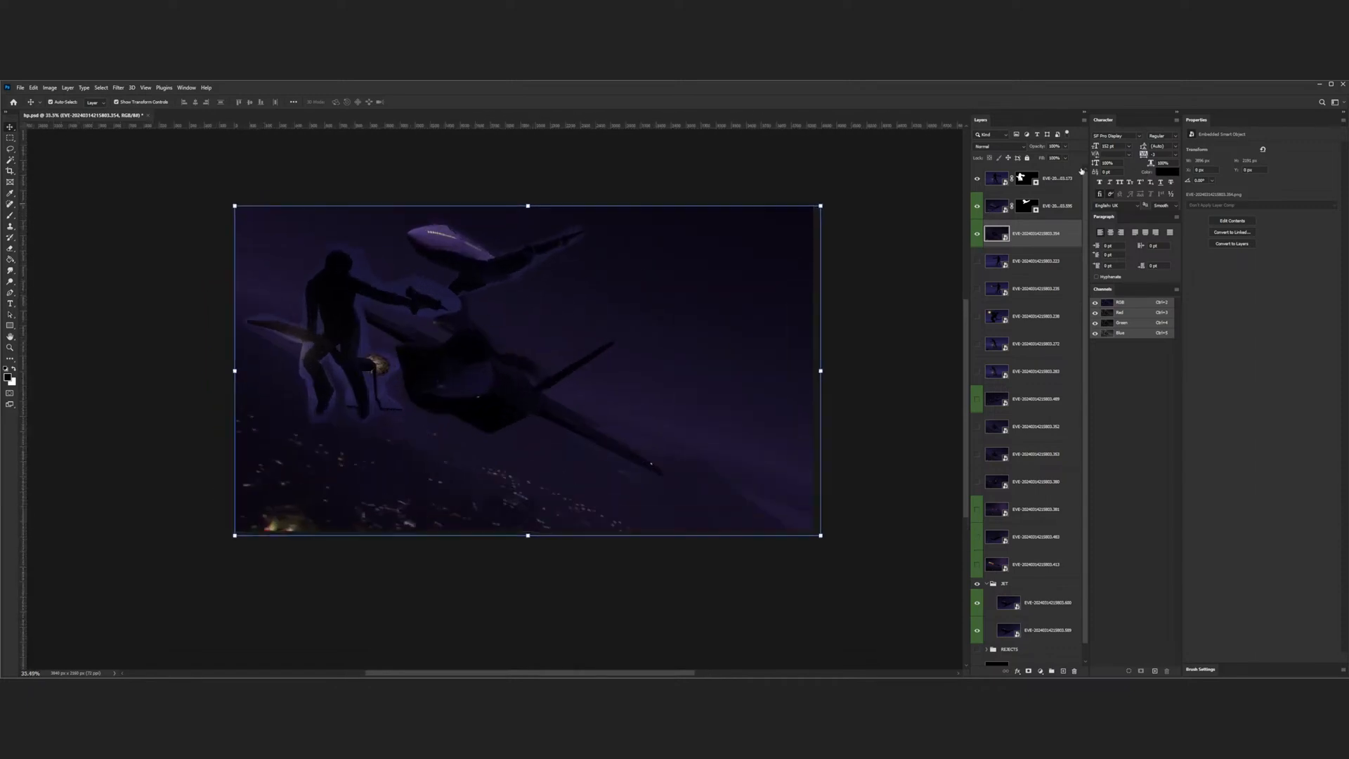
pyautogui.click(996, 177)
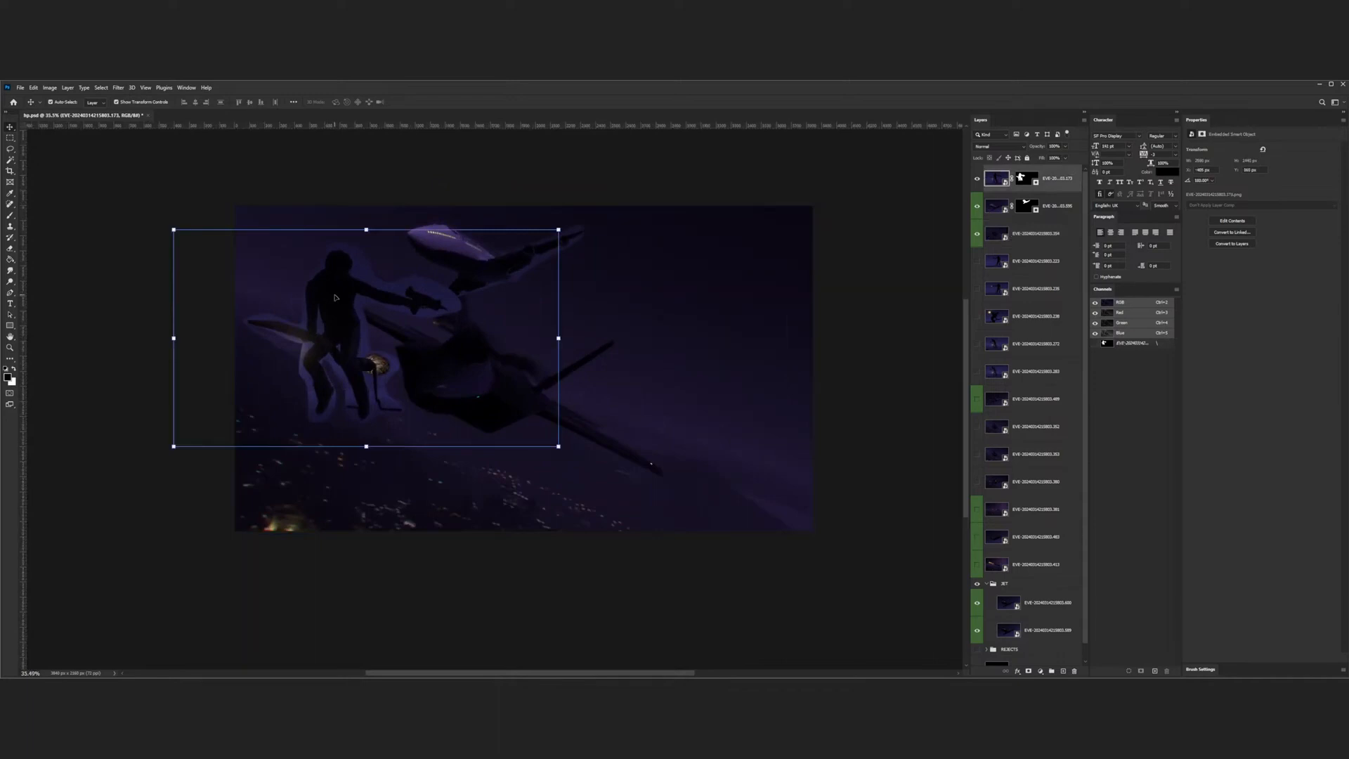
pyautogui.click(994, 235)
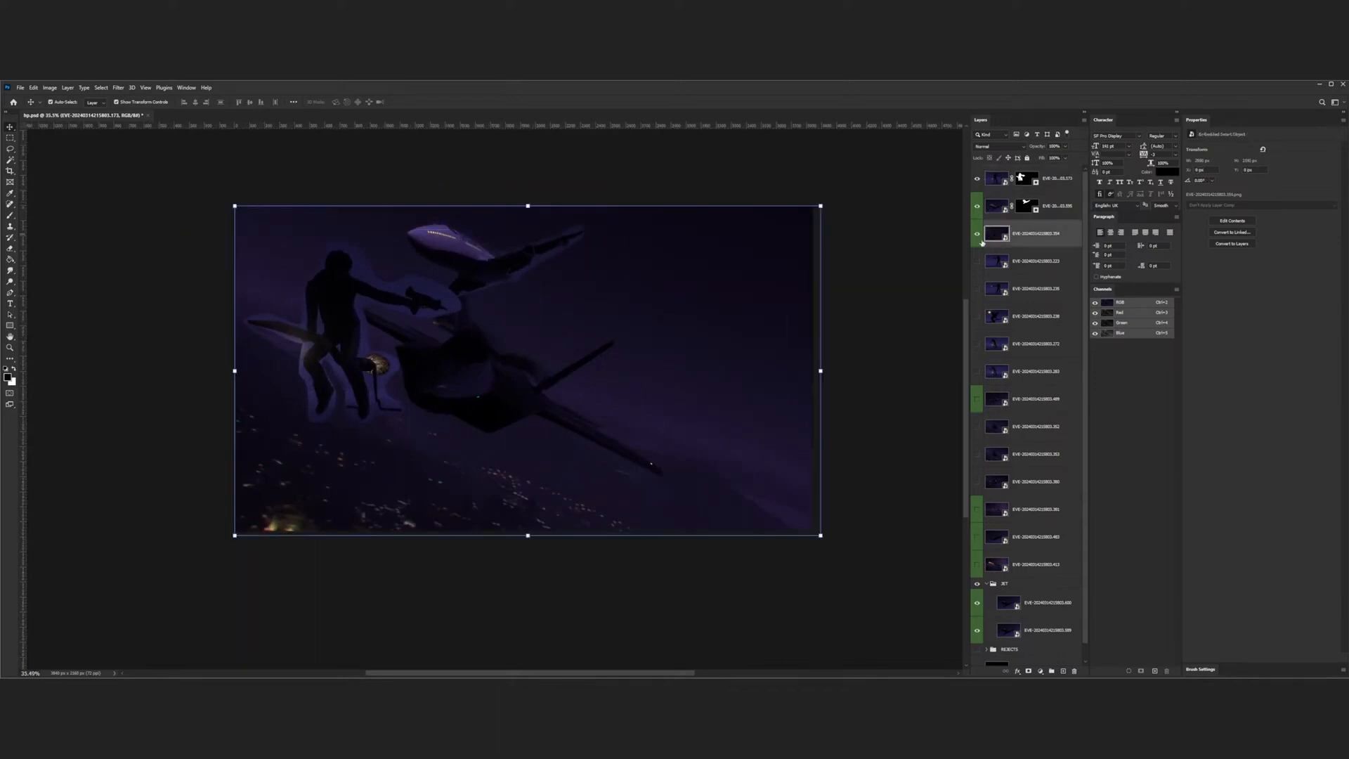
pyautogui.moveTo(492, 354); pyautogui.dragTo(531, 355)
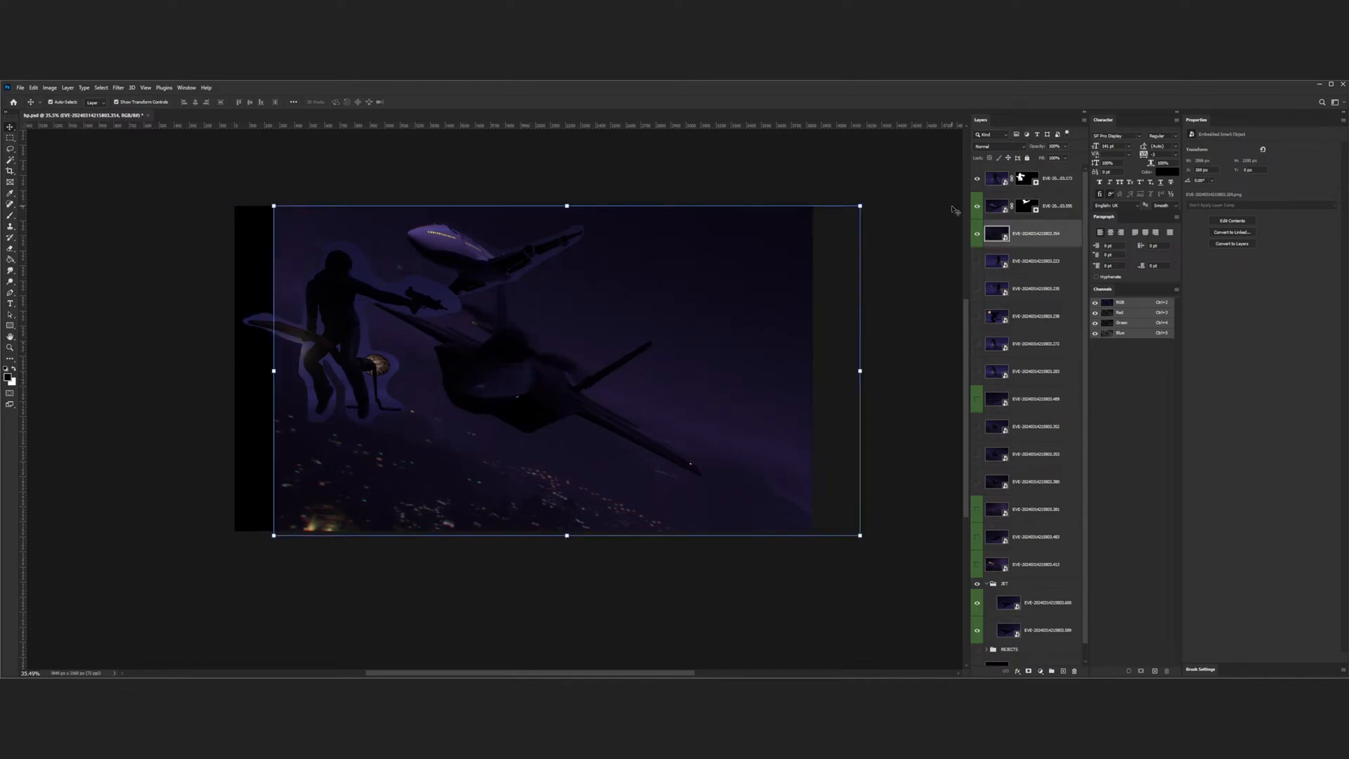
pyautogui.scroll(-5, 413, 377)
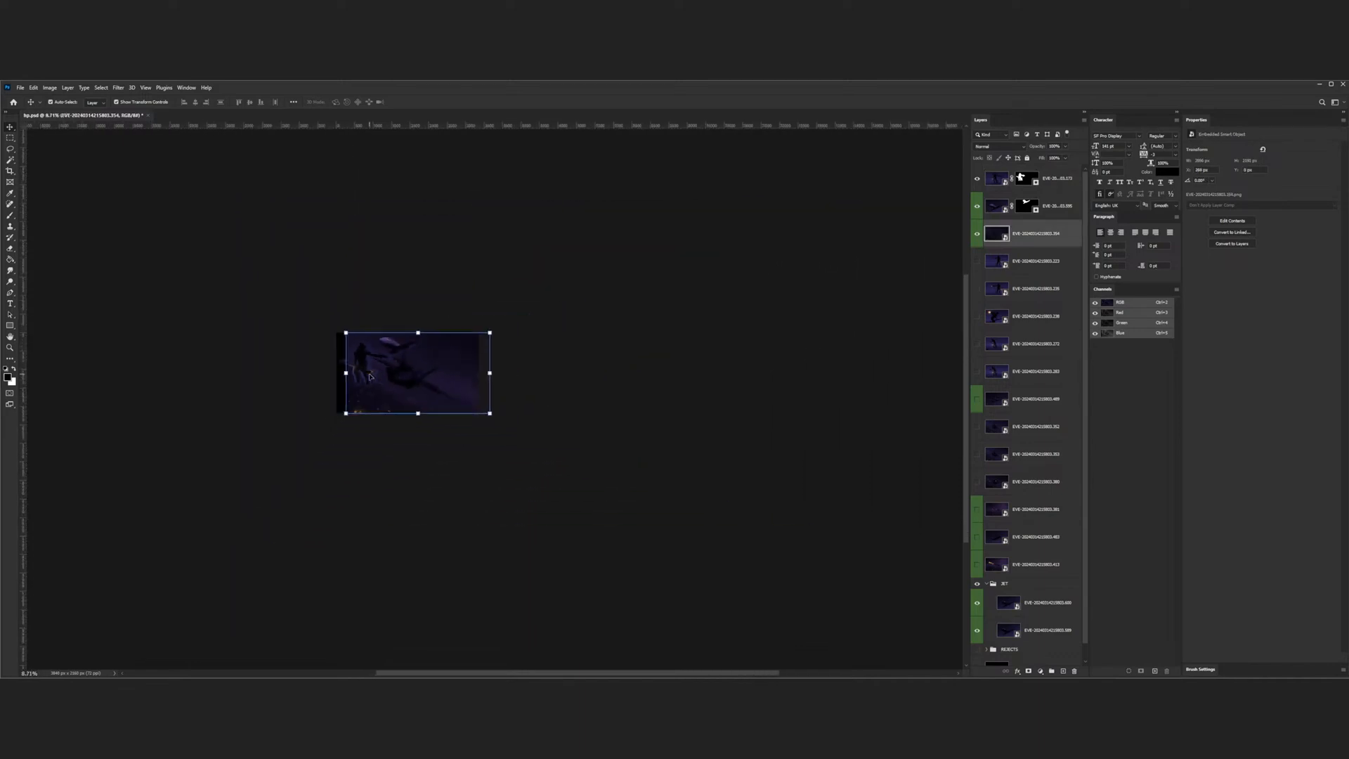
pyautogui.scroll(5, 413, 378)
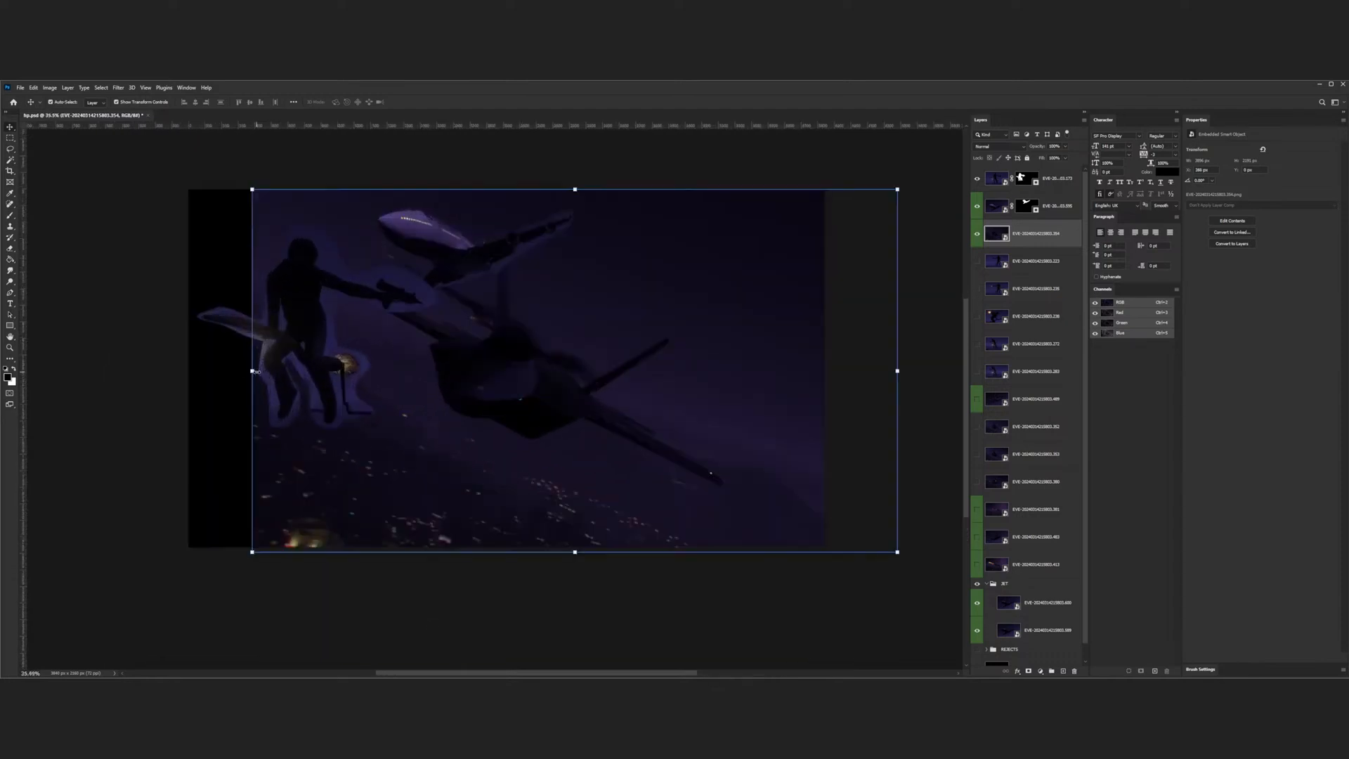
# - Nudge the masked armed figure slightly right toward the fighter, and hide its layer
pyautogui.click(993, 184)
pyautogui.moveTo(302, 344); pyautogui.dragTo(316, 345)
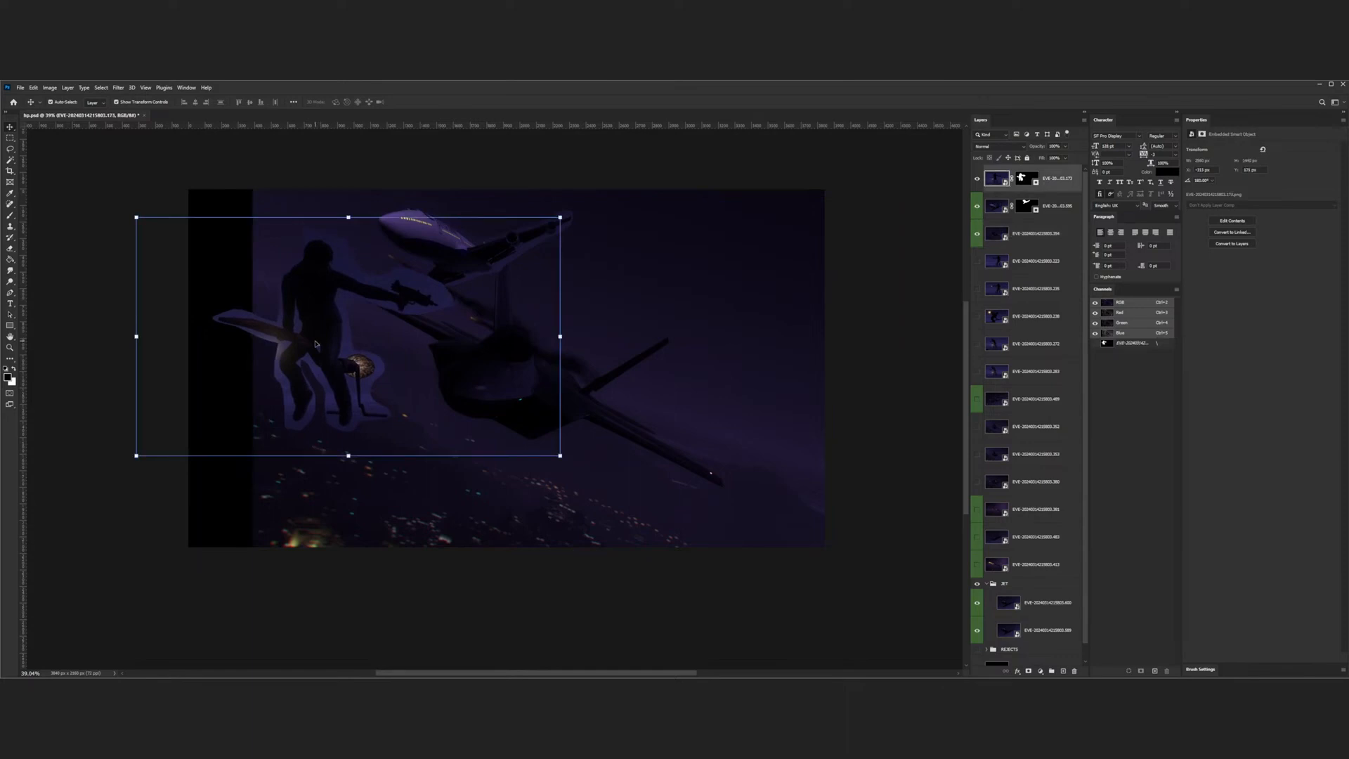
pyautogui.scroll(-3, 329, 354)
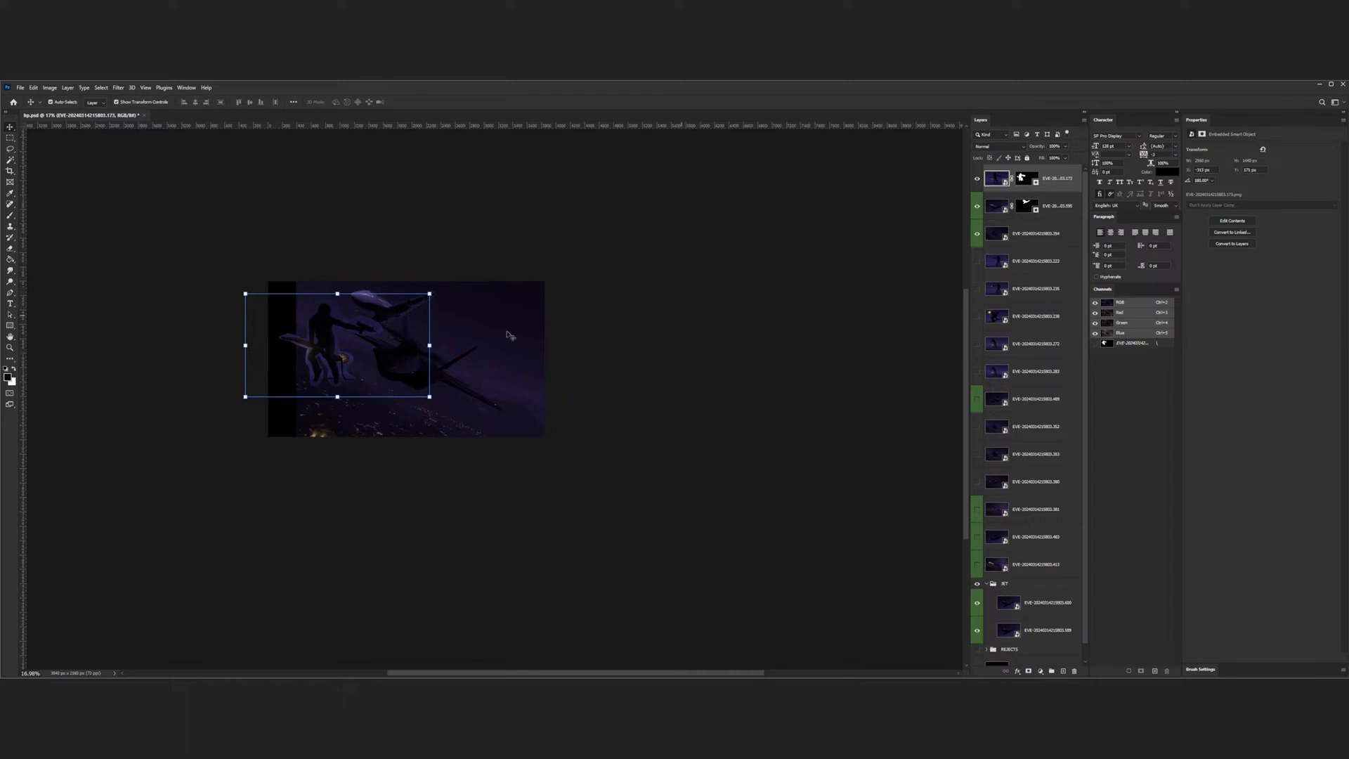
pyautogui.scroll(1, 512, 331)
pyautogui.click(976, 179)
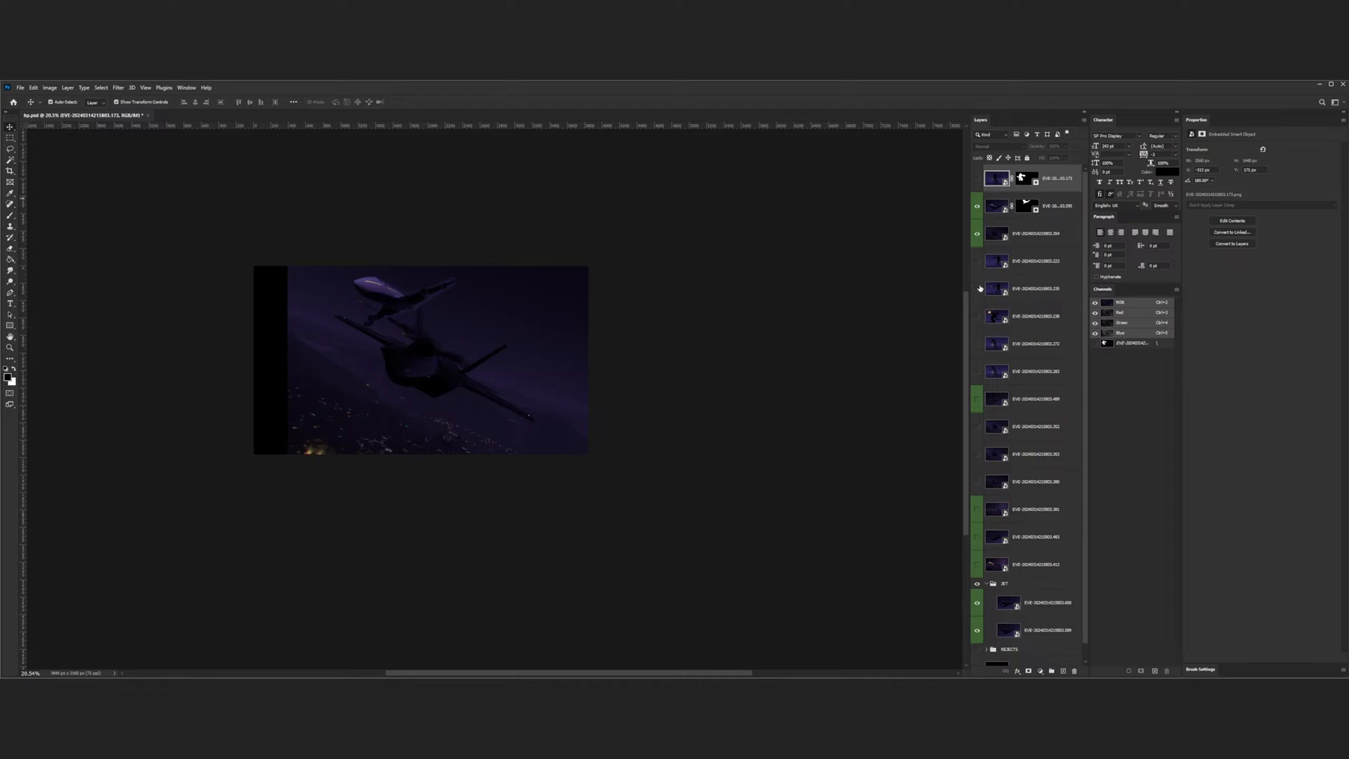
# - Try the gun-firing figure layer at the top of the stack, shifted right over the fighter, and hide it
pyautogui.moveTo(994, 289); pyautogui.dragTo(1010, 177)
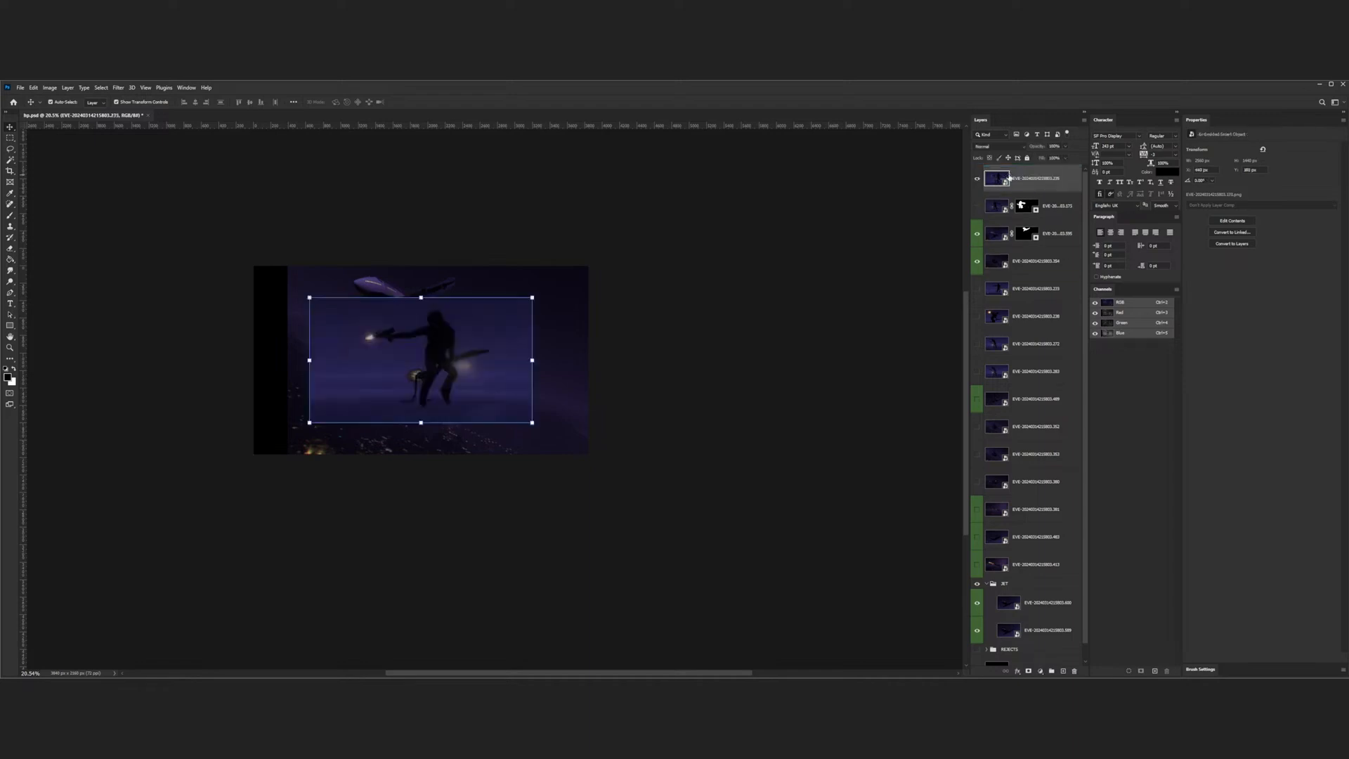
pyautogui.moveTo(473, 328); pyautogui.dragTo(535, 328)
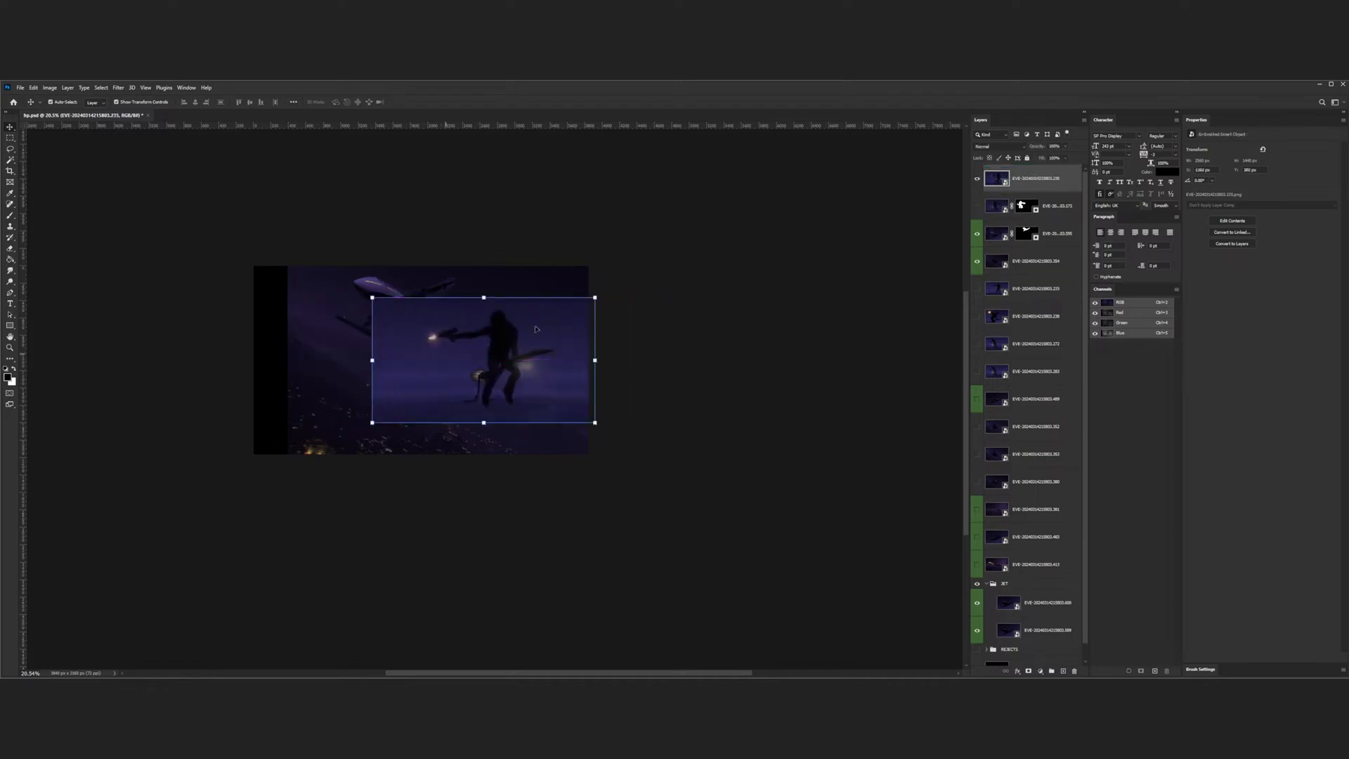
pyautogui.click(976, 179)
# - Try the crouching figure layer directly above the masked armed figure, shifted left over the fighter, and hide it
pyautogui.click(976, 317)
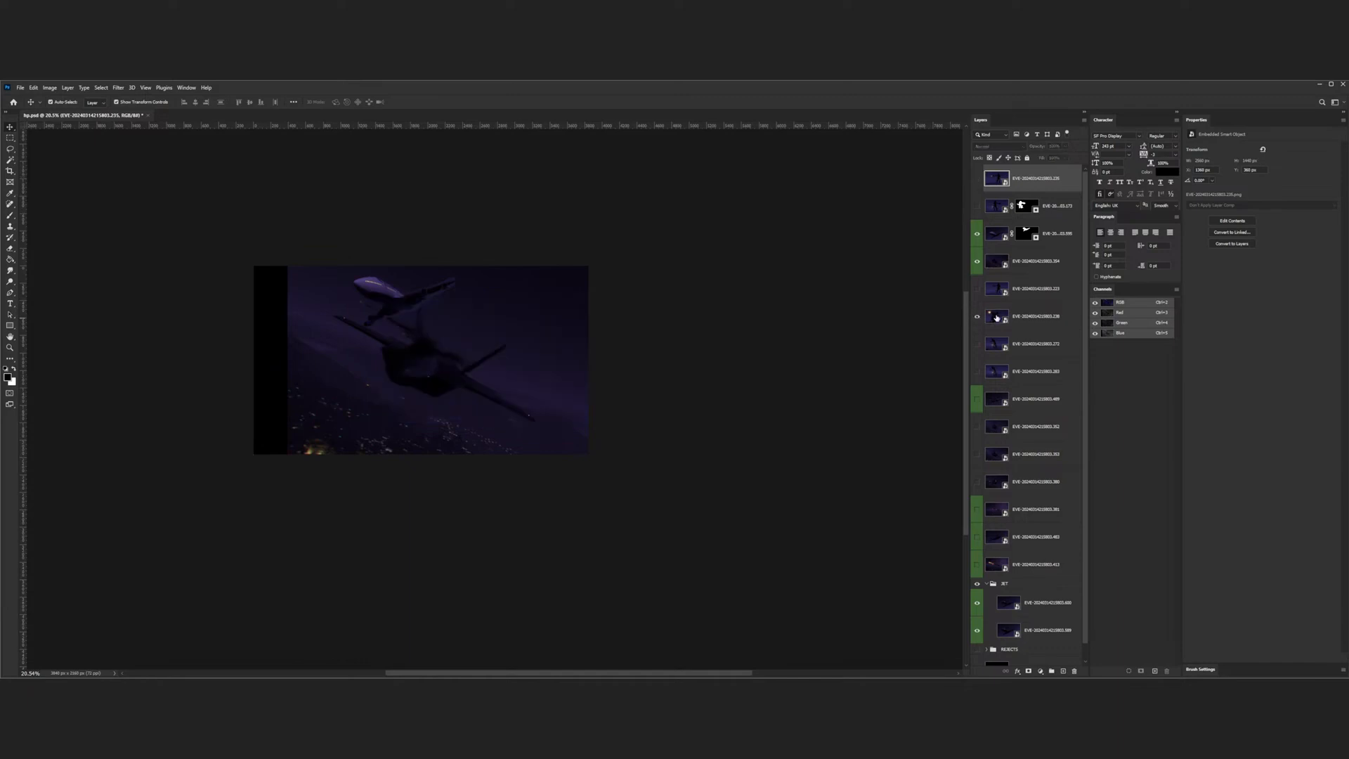
pyautogui.moveTo(996, 317); pyautogui.dragTo(1012, 197)
pyautogui.moveTo(393, 351); pyautogui.dragTo(358, 354)
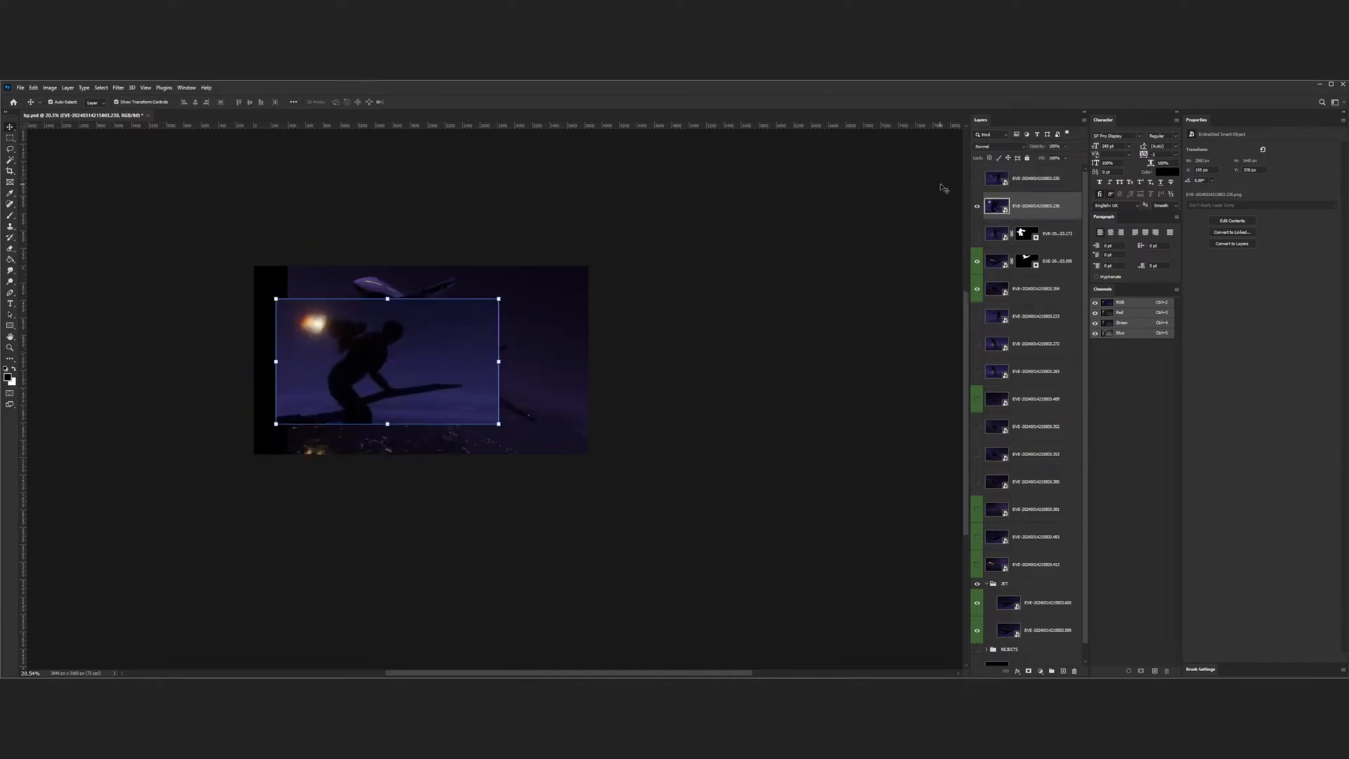
pyautogui.click(976, 206)
# - Show the leaning figure layer with the glowing light, place it at the top of the stack and enlarge it to about 165%
pyautogui.click(976, 371)
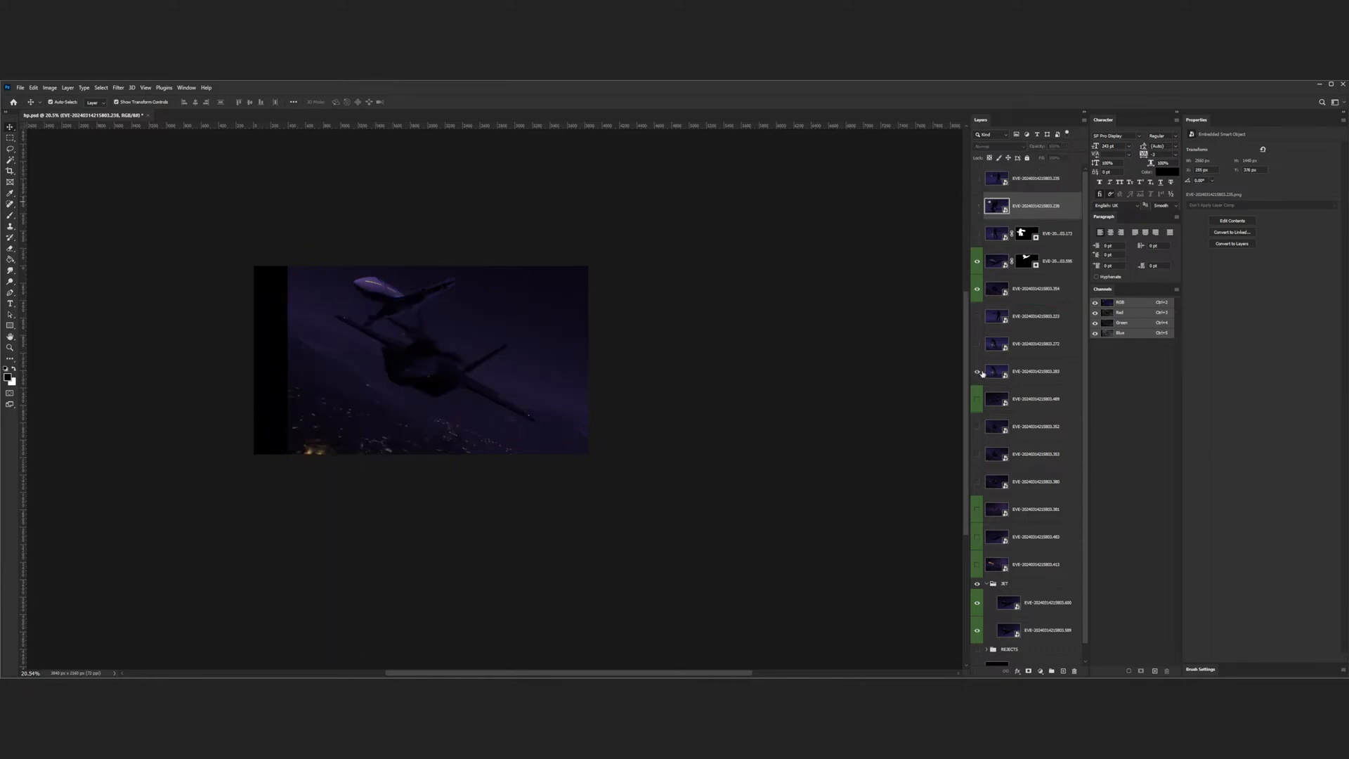
pyautogui.moveTo(1012, 371); pyautogui.dragTo(1021, 171)
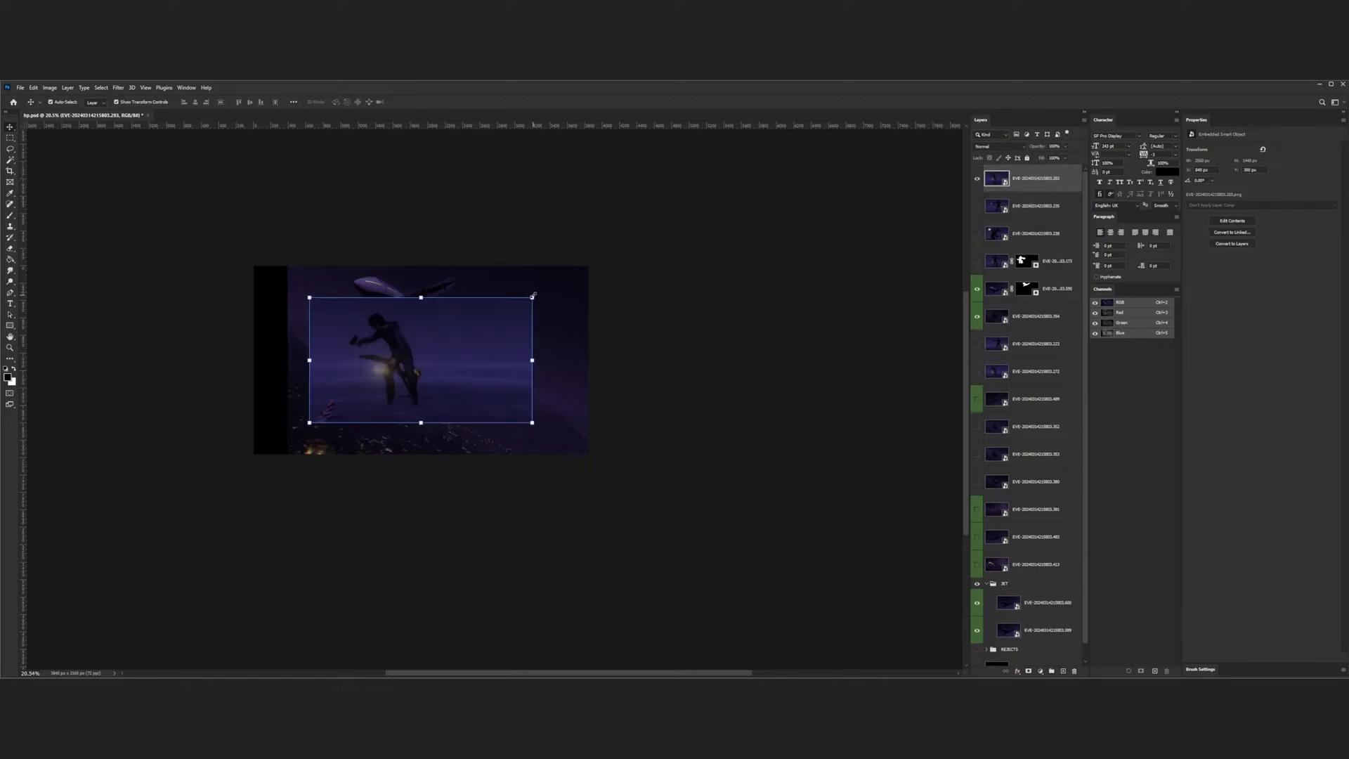
pyautogui.moveTo(533, 295); pyautogui.dragTo(605, 257)
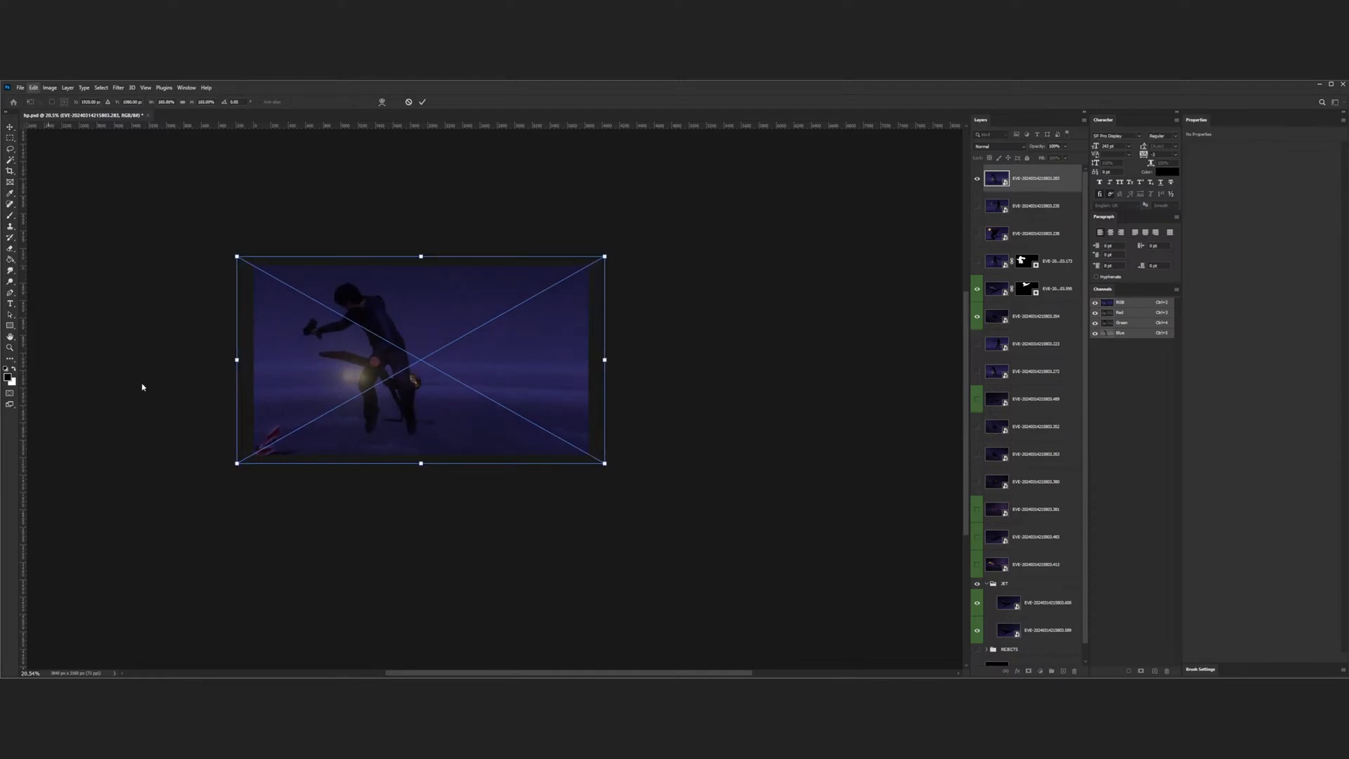
pyautogui.press('Return')
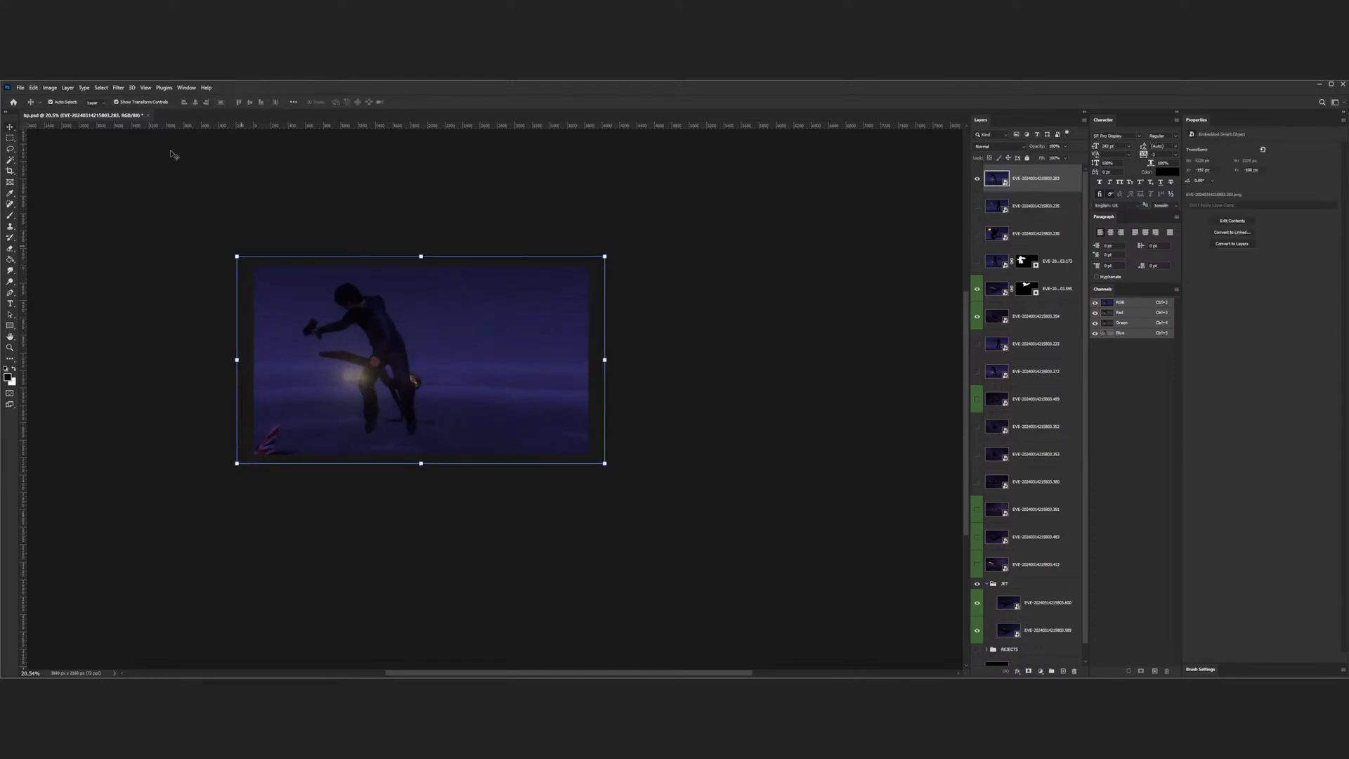
# - Flip the leaning figure layer horizontally and position it so that the figure stands at the left of the canvas, facing the fighter
pyautogui.click(33, 87)
pyautogui.click(144, 409)
pyautogui.moveTo(411, 327); pyautogui.dragTo(332, 328)
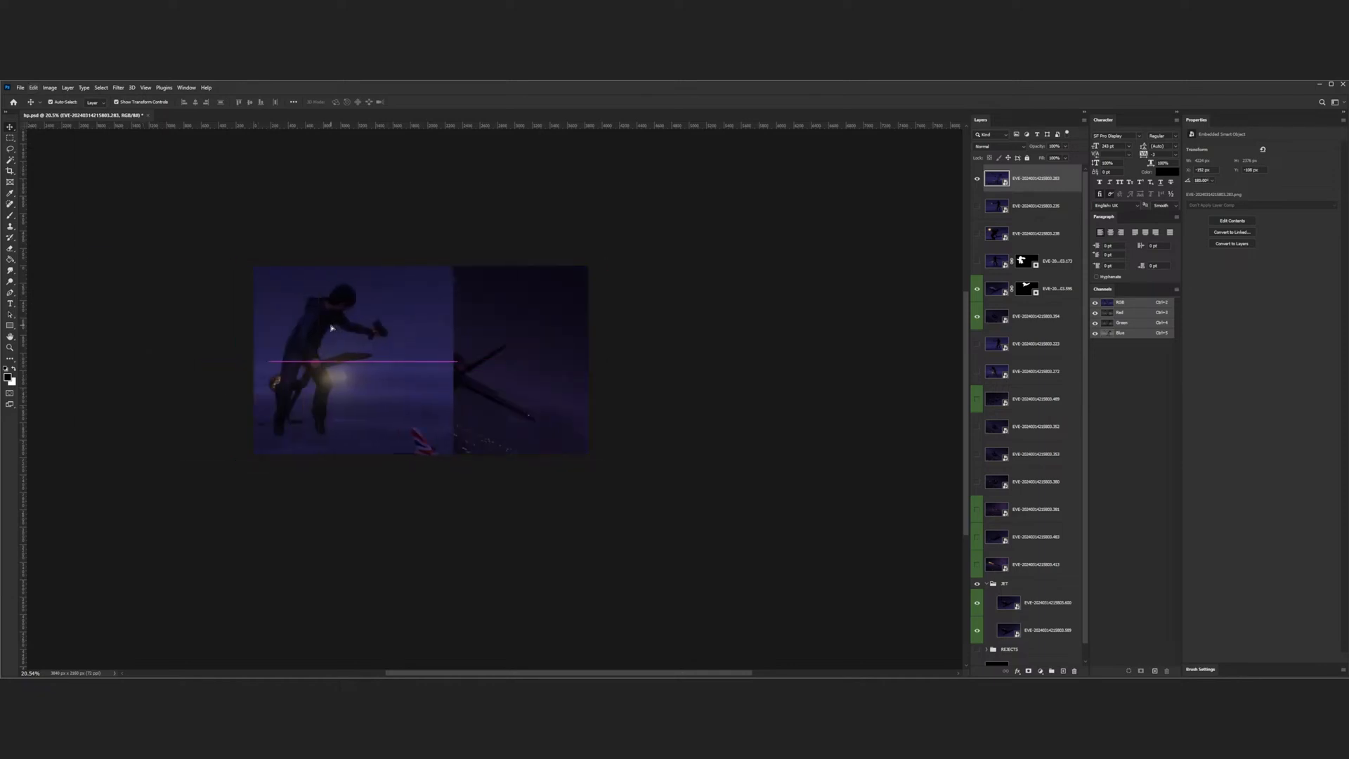
pyautogui.moveTo(332, 328); pyautogui.dragTo(338, 327)
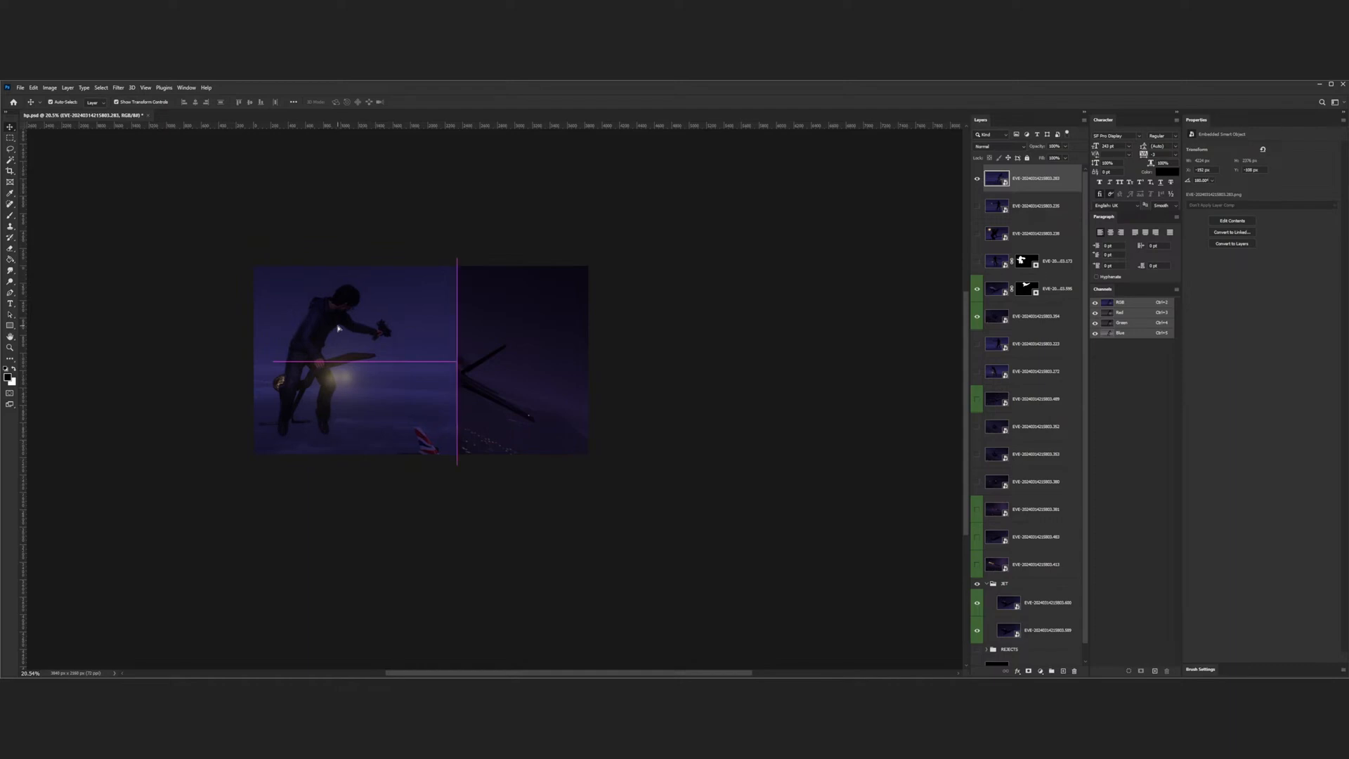
pyautogui.moveTo(338, 327); pyautogui.dragTo(345, 329)
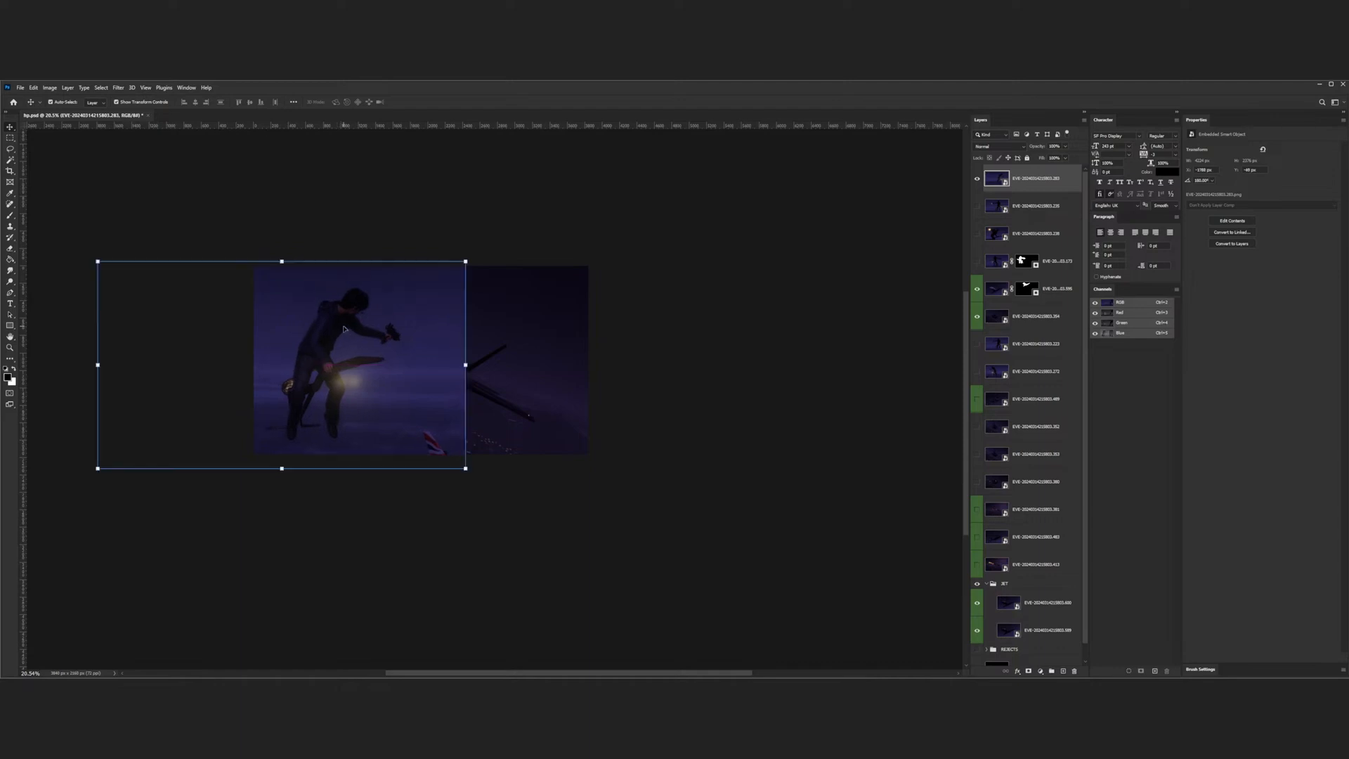
# - Lasso around the leaning figure and add a layer mask from the selection
pyautogui.click(10, 149)
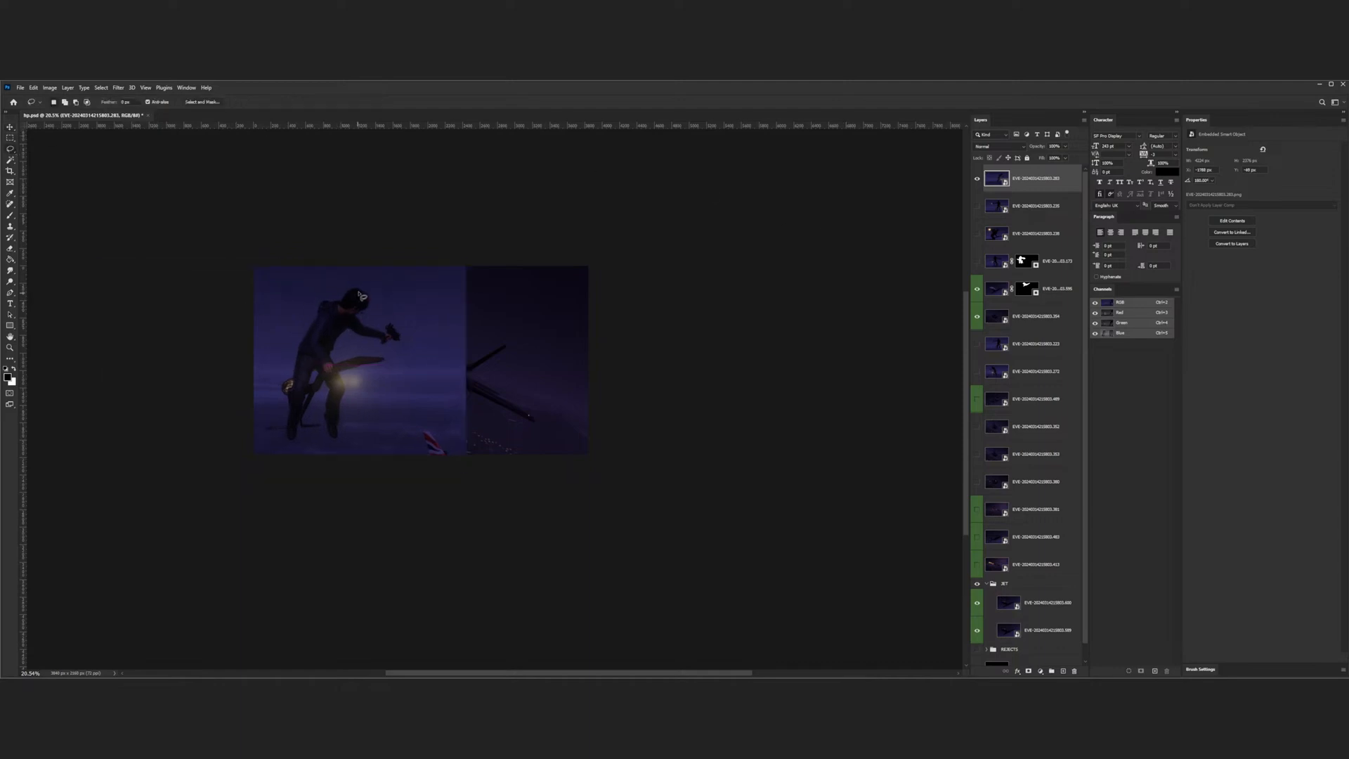
pyautogui.moveTo(356, 287)
pyautogui.mouseDown()
pyautogui.moveTo(303, 332)
pyautogui.moveTo(283, 416)
pyautogui.moveTo(264, 428)
pyautogui.moveTo(285, 443)
pyautogui.moveTo(321, 425)
pyautogui.moveTo(309, 422)
pyautogui.moveTo(326, 387)
pyautogui.moveTo(322, 420)
pyautogui.moveTo(338, 440)
pyautogui.moveTo(346, 381)
pyautogui.moveTo(396, 359)
pyautogui.moveTo(339, 357)
pyautogui.moveTo(346, 334)
pyautogui.moveTo(403, 343)
pyautogui.moveTo(400, 319)
pyautogui.moveTo(366, 326)
pyautogui.moveTo(360, 288)
pyautogui.mouseUp()
pyautogui.click(1028, 671)
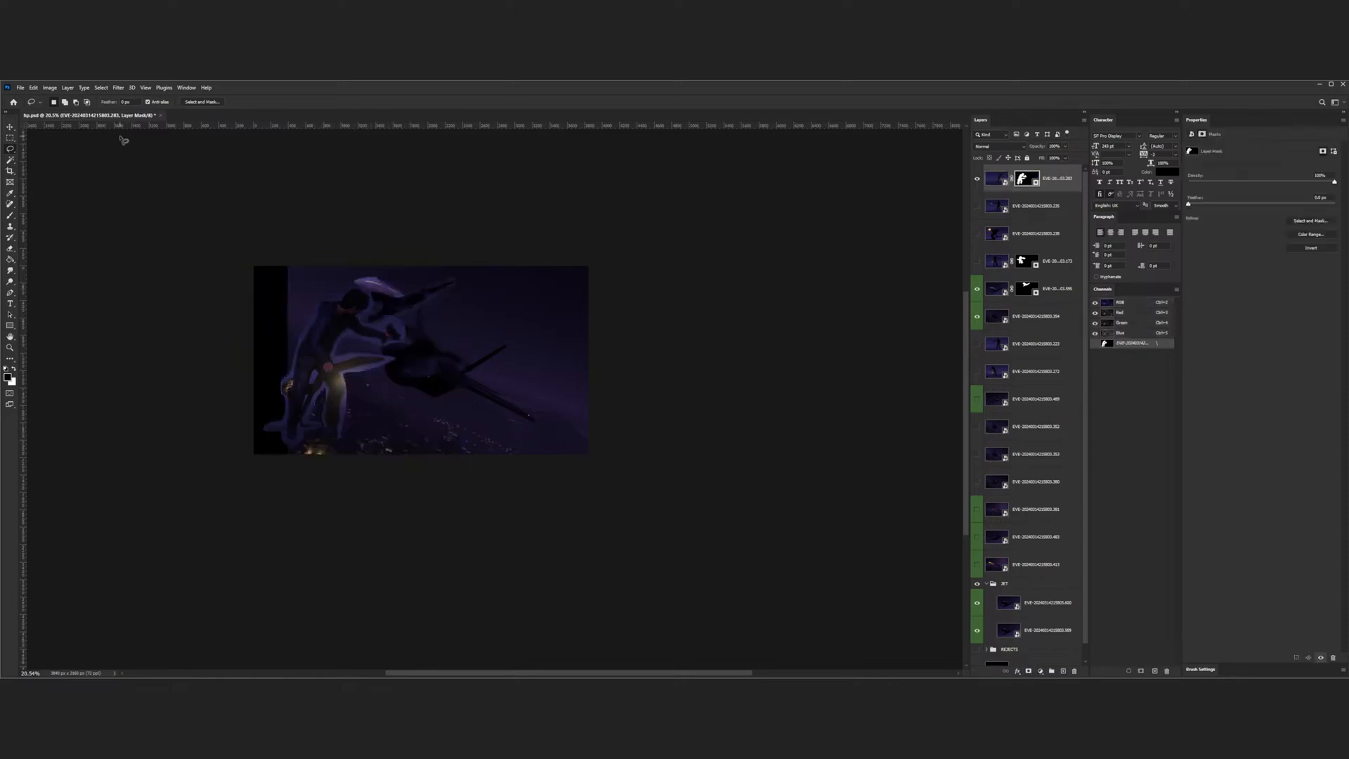
# - Enlarge the masked leaning figure to about 137% and position it against the canvas's left edge as a foreground element
pyautogui.press('v')
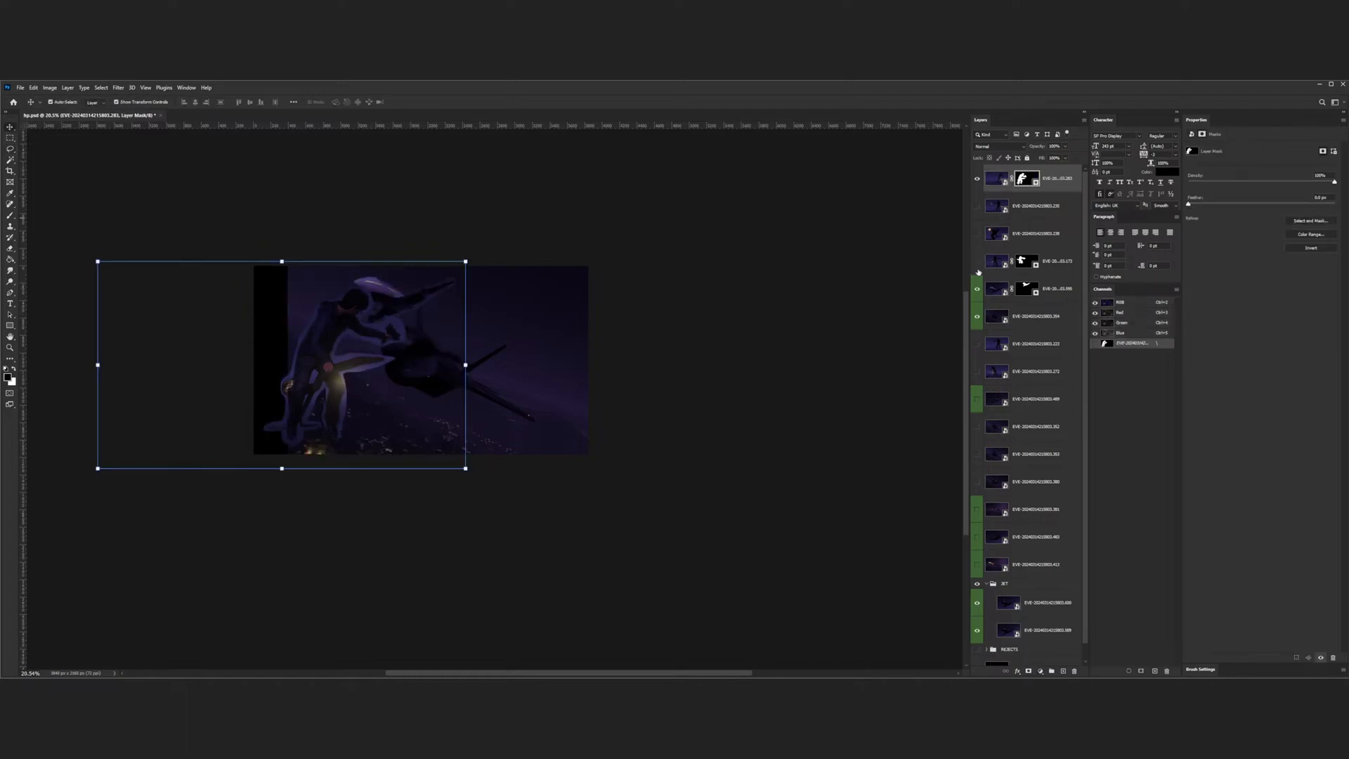
pyautogui.moveTo(326, 342); pyautogui.dragTo(324, 340)
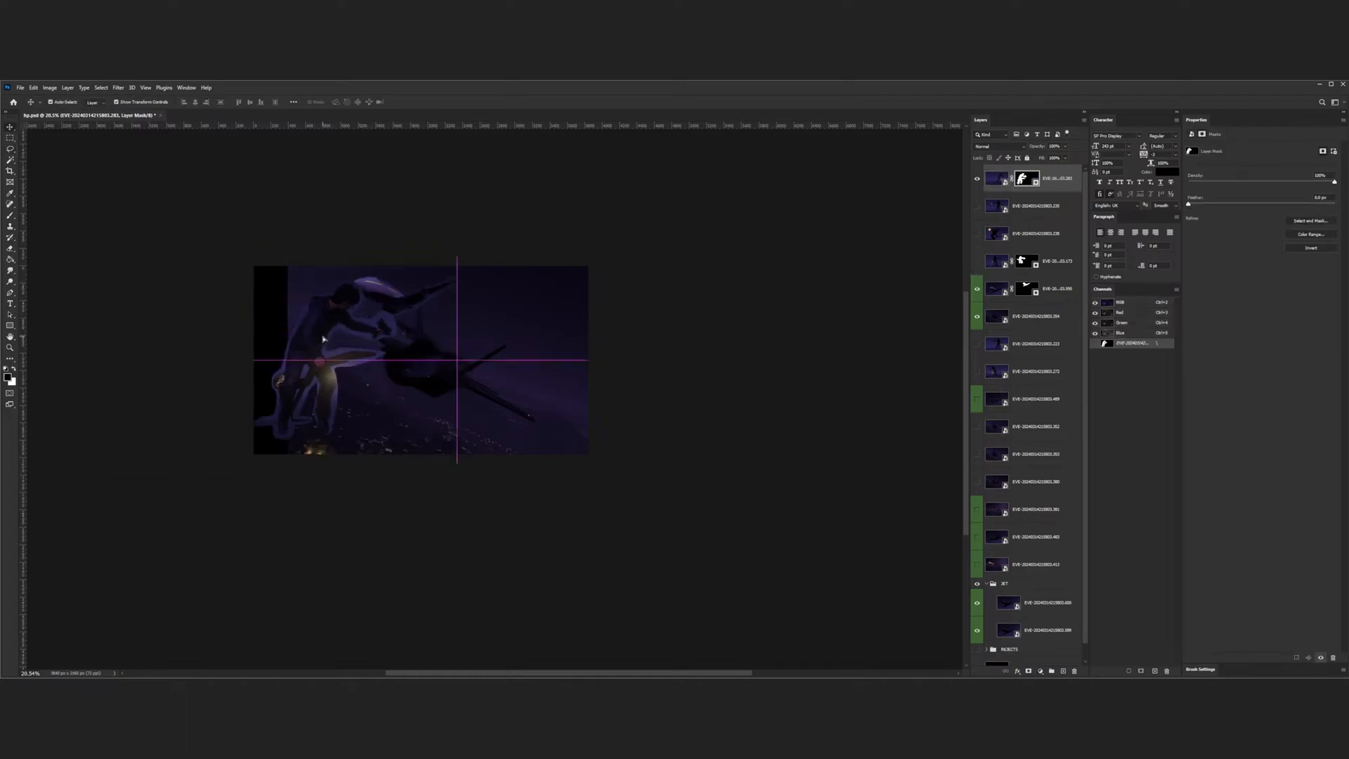
pyautogui.moveTo(323, 340); pyautogui.dragTo(327, 342)
pyautogui.hotkey('ctrl', 't')
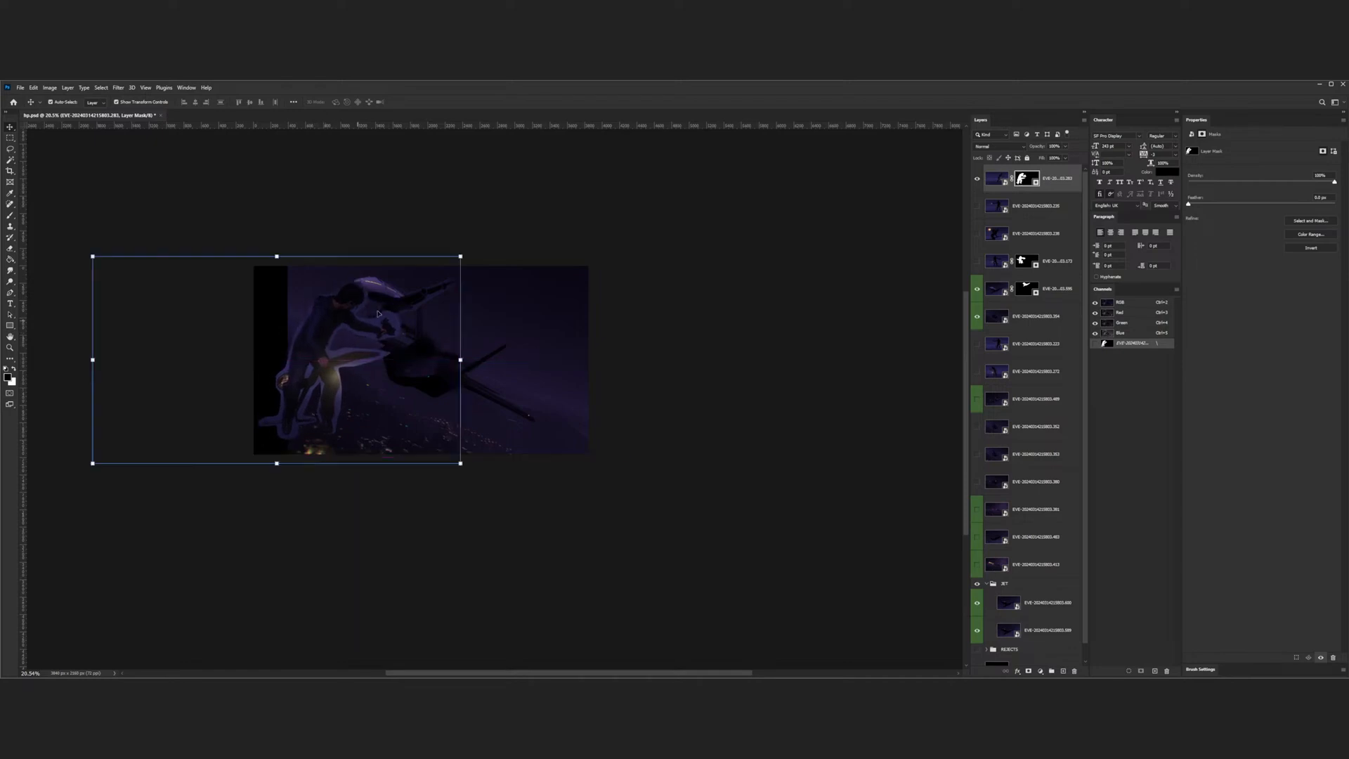
pyautogui.moveTo(460, 256); pyautogui.dragTo(532, 214)
pyautogui.moveTo(339, 313); pyautogui.dragTo(311, 337)
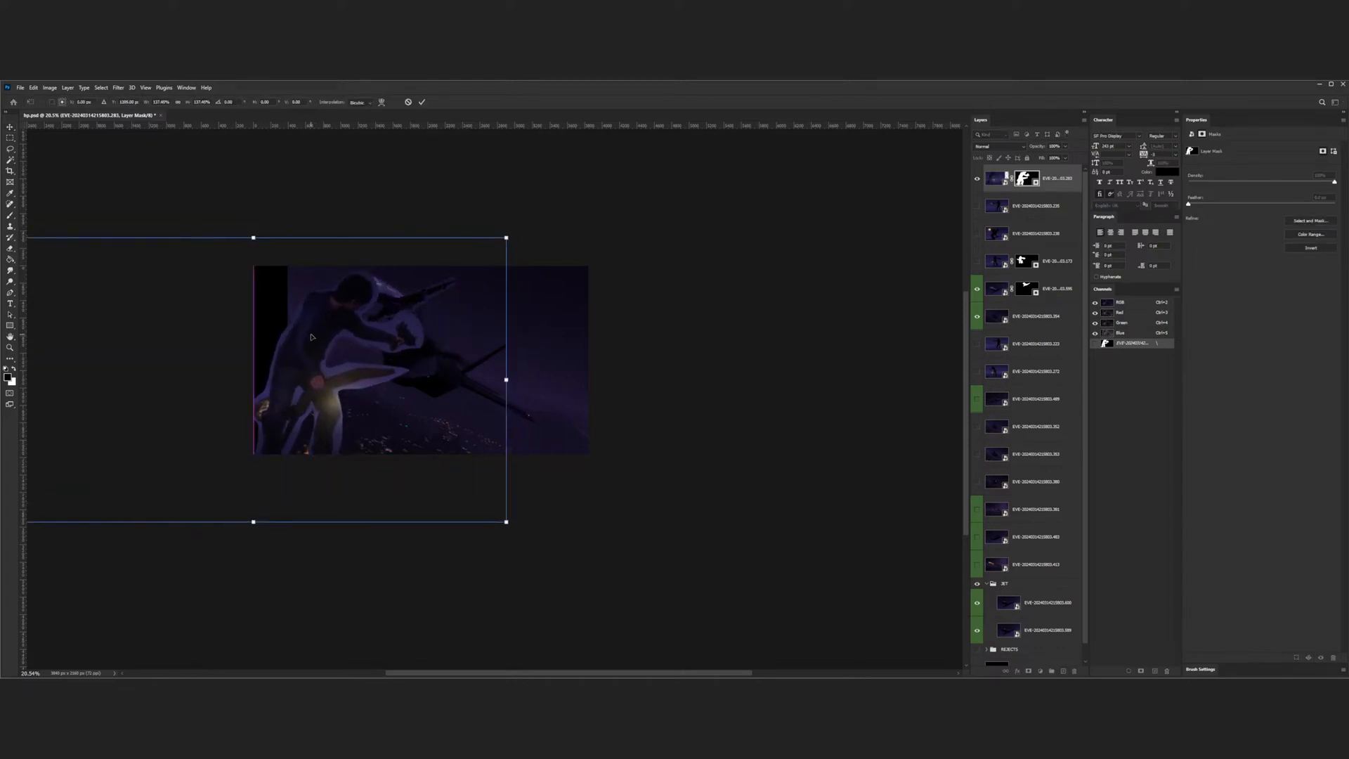
pyautogui.press('Return')
pyautogui.click(605, 337)
pyautogui.scroll(-3, 467, 345)
pyautogui.scroll(4, 466, 346)
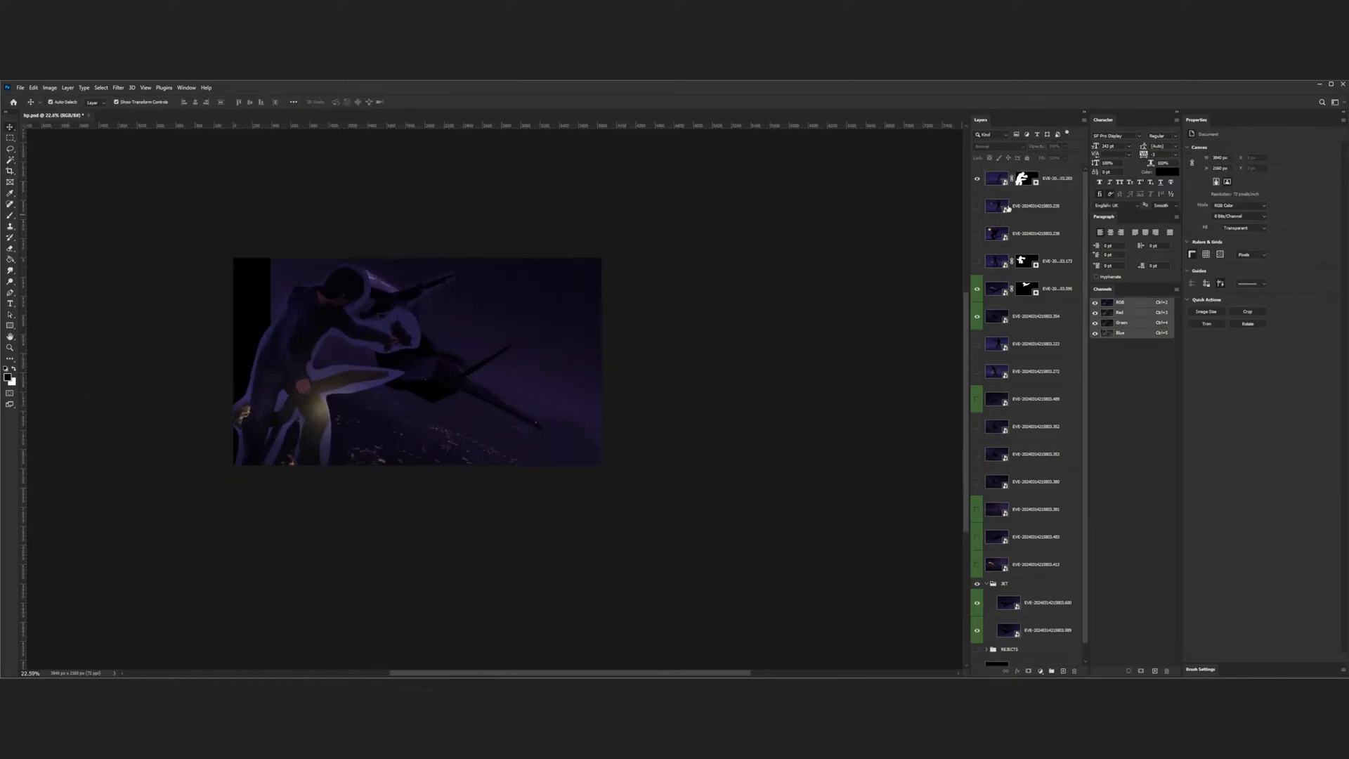
# - Shift the fighter-over-city layer further right so that the fighter sits beyond the figure's outstretched hand
pyautogui.click(996, 317)
pyautogui.hotkey('ctrl', 't')
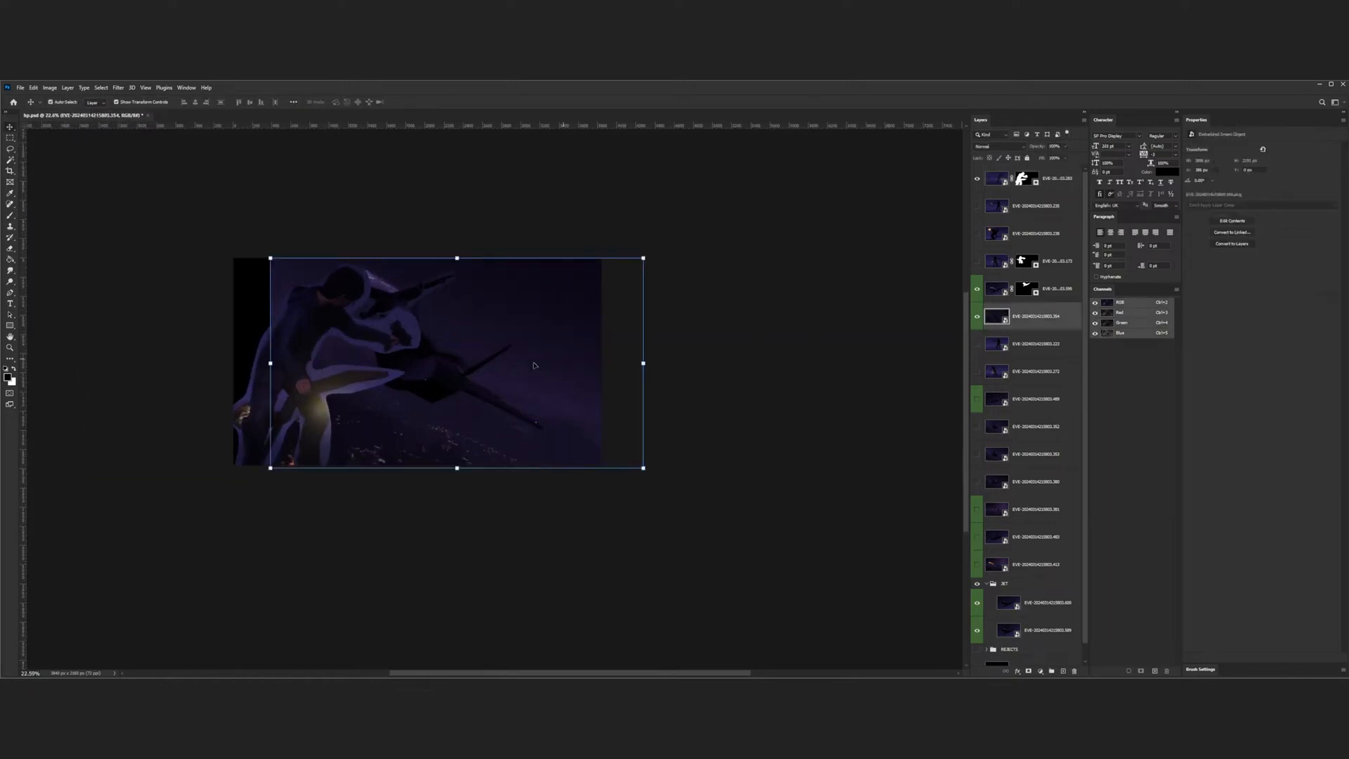
pyautogui.moveTo(468, 366); pyautogui.dragTo(491, 365)
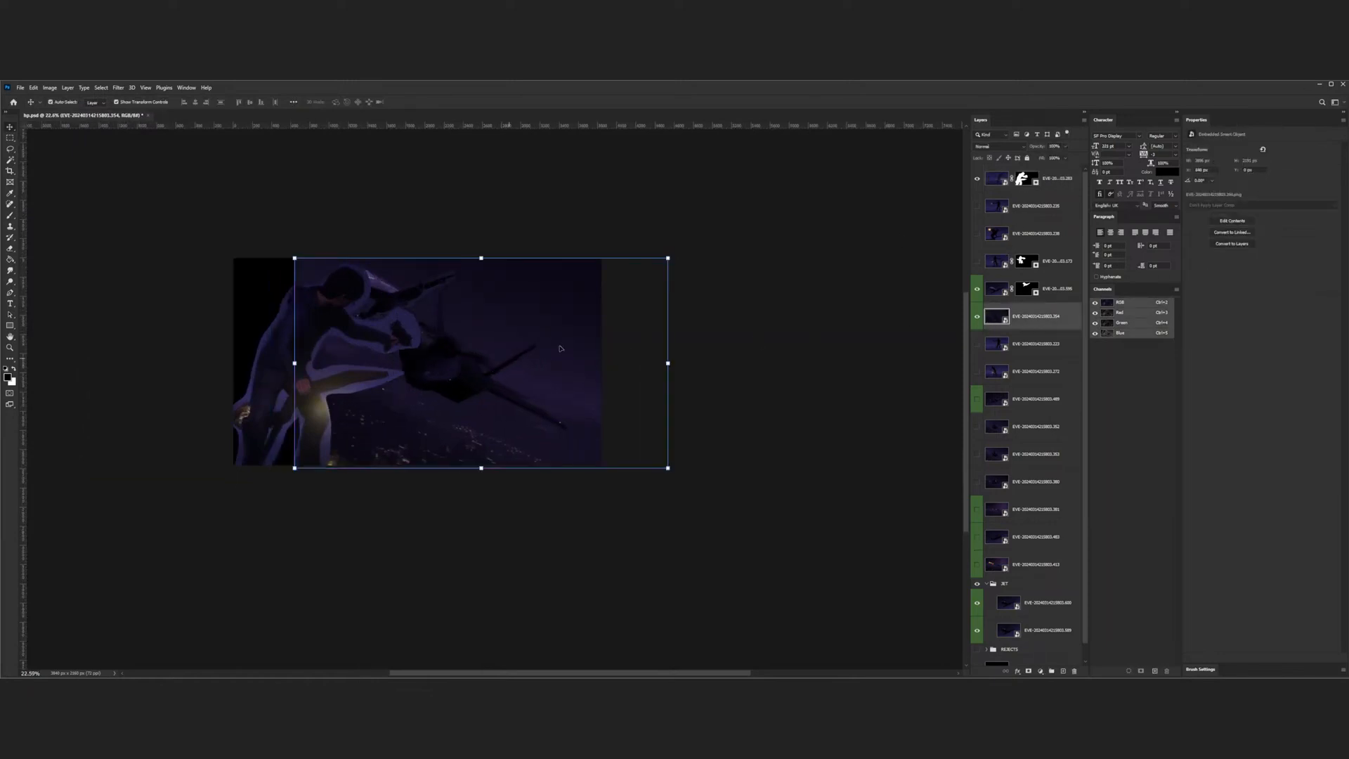
# - Move the masked airliner right into the open sky above the fighter, clear of the foreground figure
pyautogui.click(991, 293)
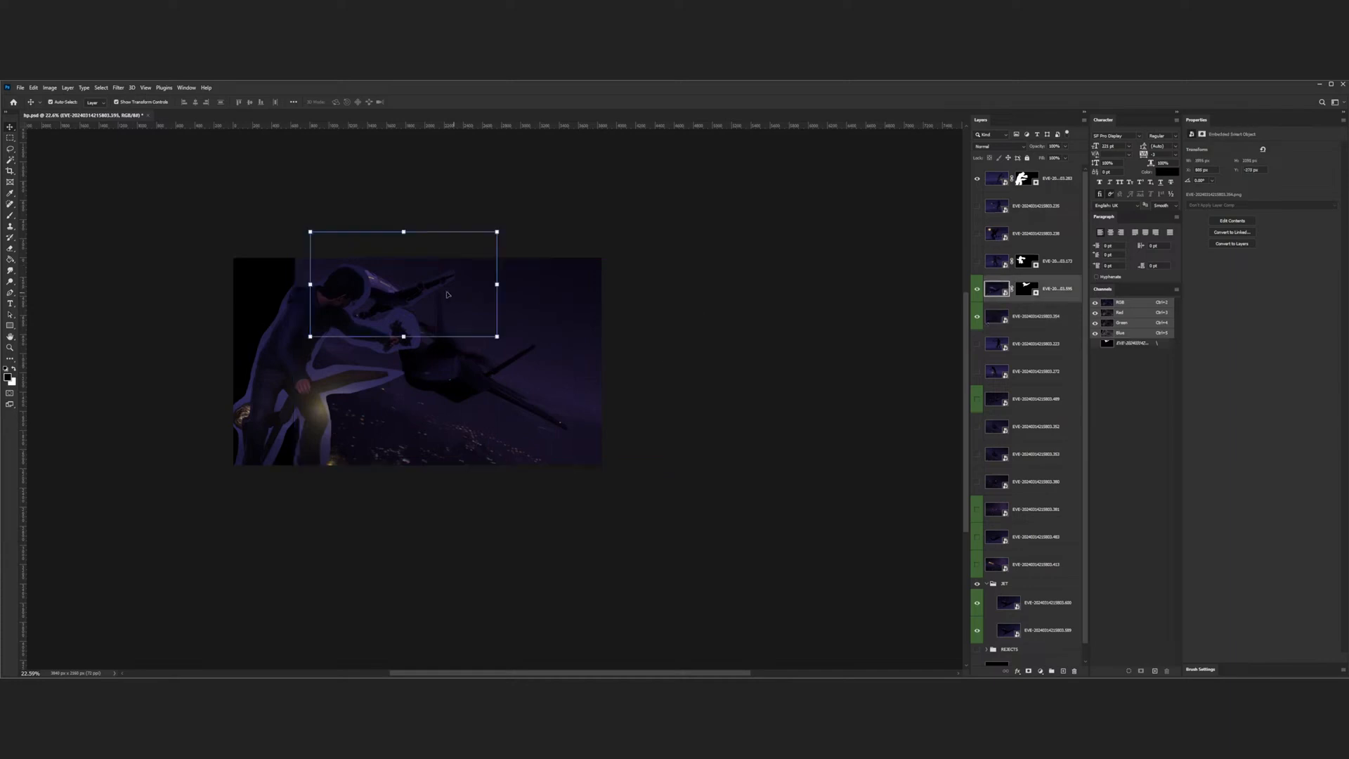
pyautogui.moveTo(421, 298); pyautogui.dragTo(550, 302)
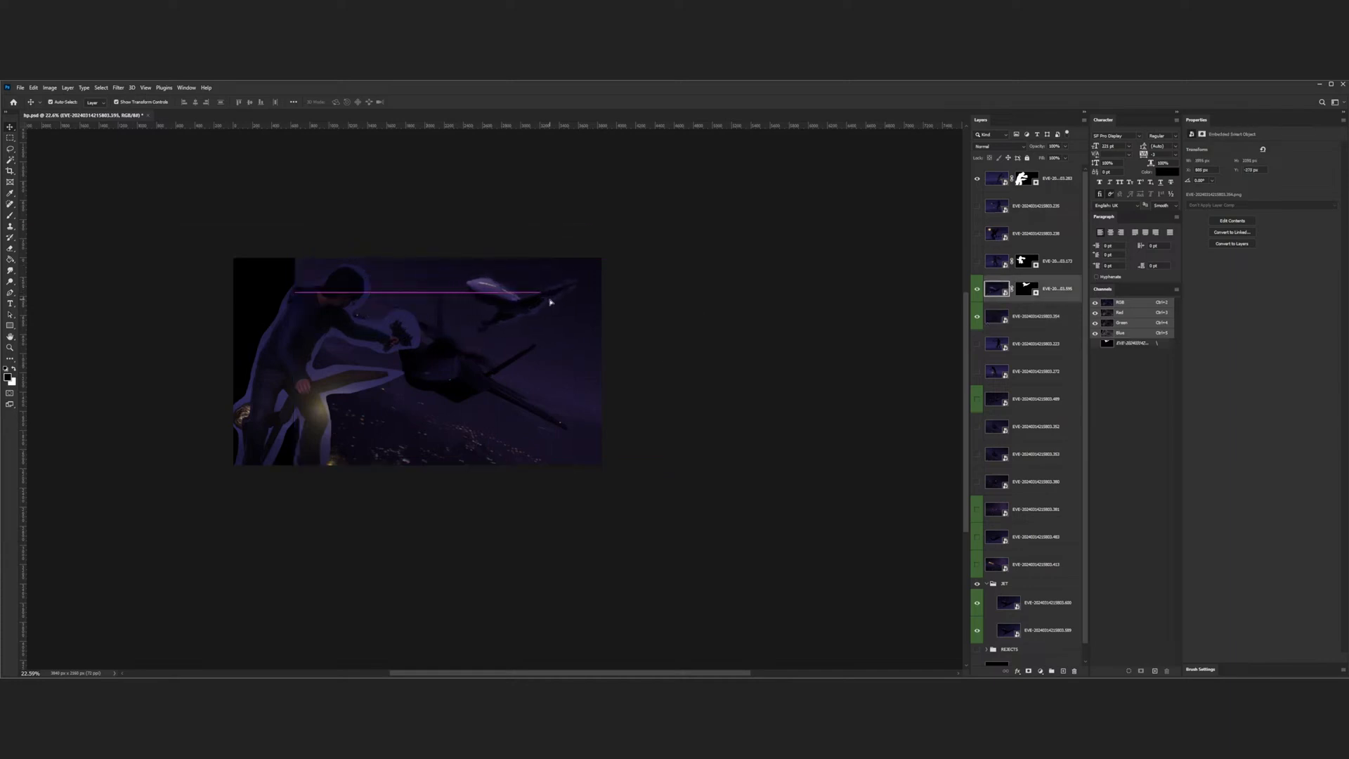
pyautogui.moveTo(550, 302); pyautogui.dragTo(551, 302)
pyautogui.click(706, 311)
pyautogui.scroll(-6, 706, 311)
pyautogui.scroll(6, 464, 382)
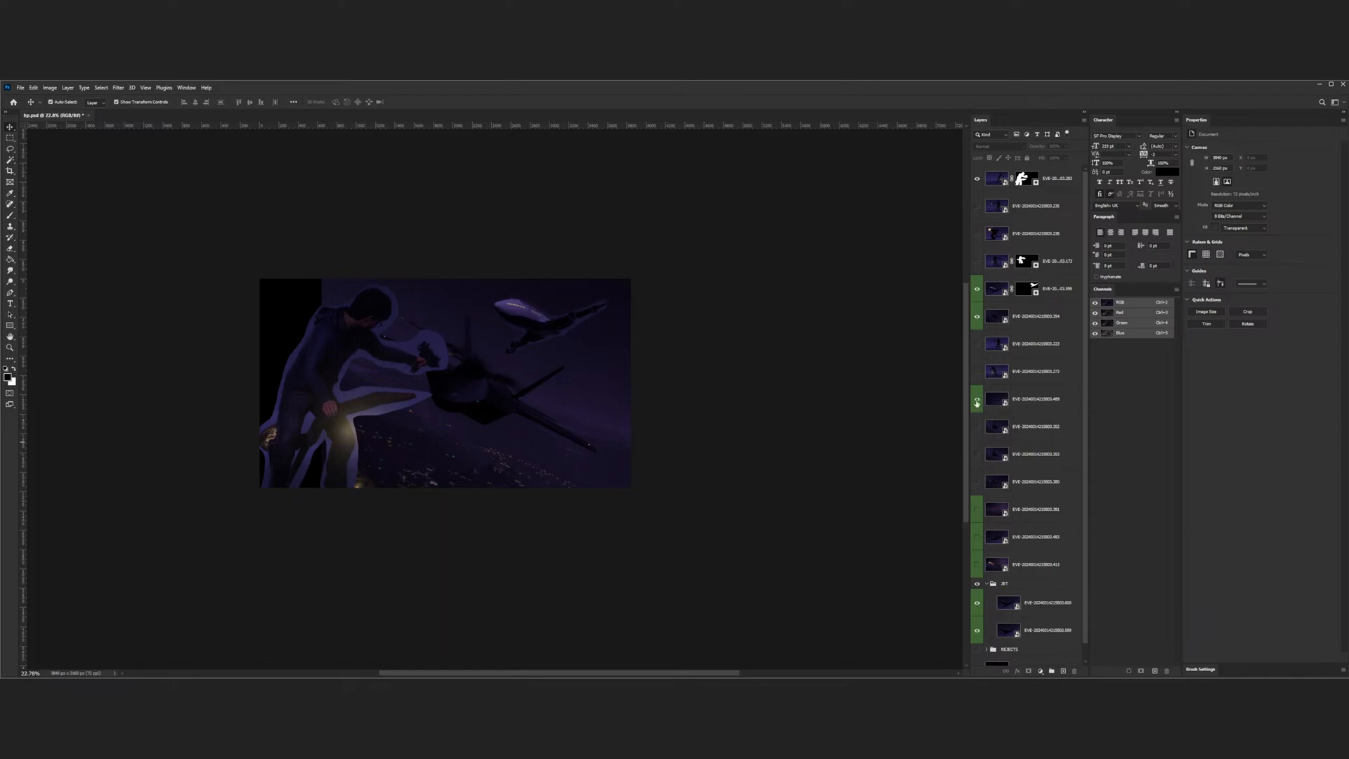
# - Place the alternate jet layer directly above the fighter-over-city layer, flip it horizontally and shift it right over the fighter
pyautogui.moveTo(994, 397); pyautogui.dragTo(1007, 312)
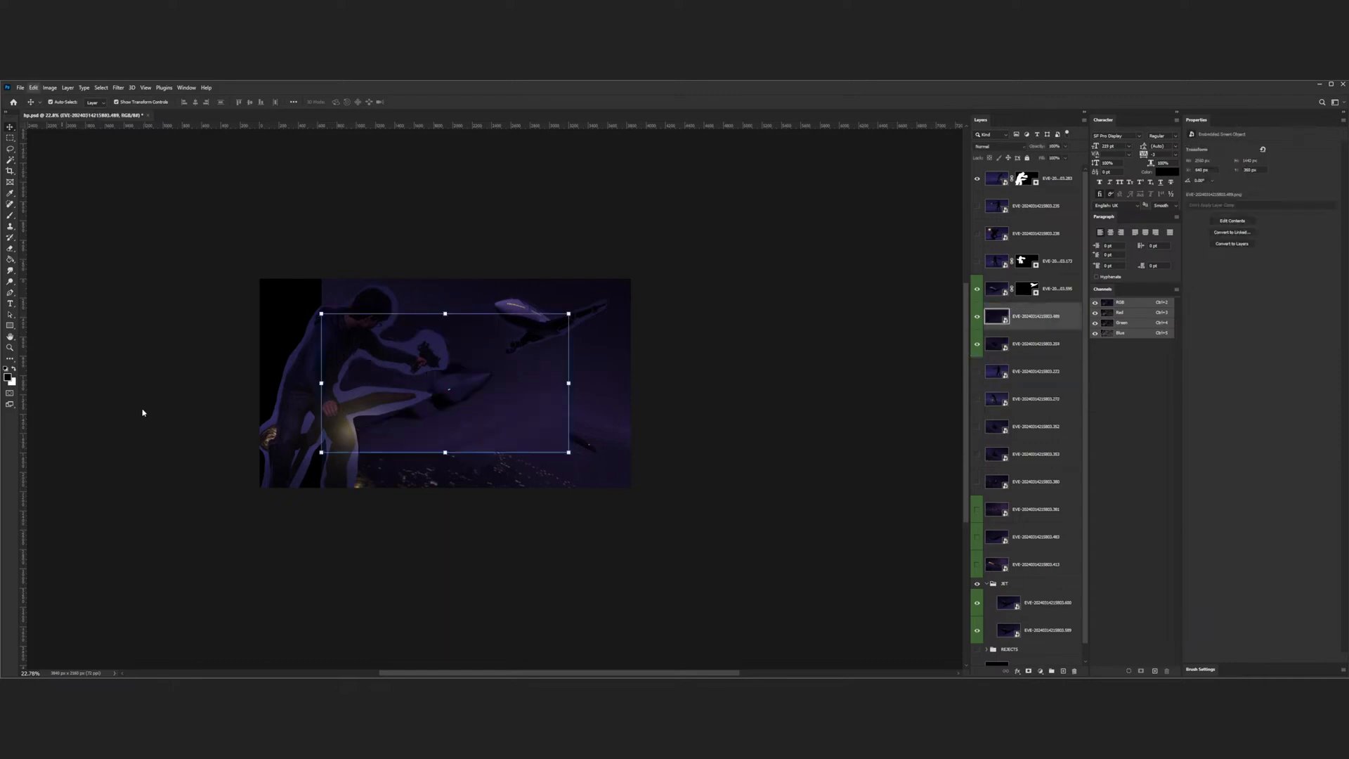
pyautogui.moveTo(474, 398); pyautogui.dragTo(521, 398)
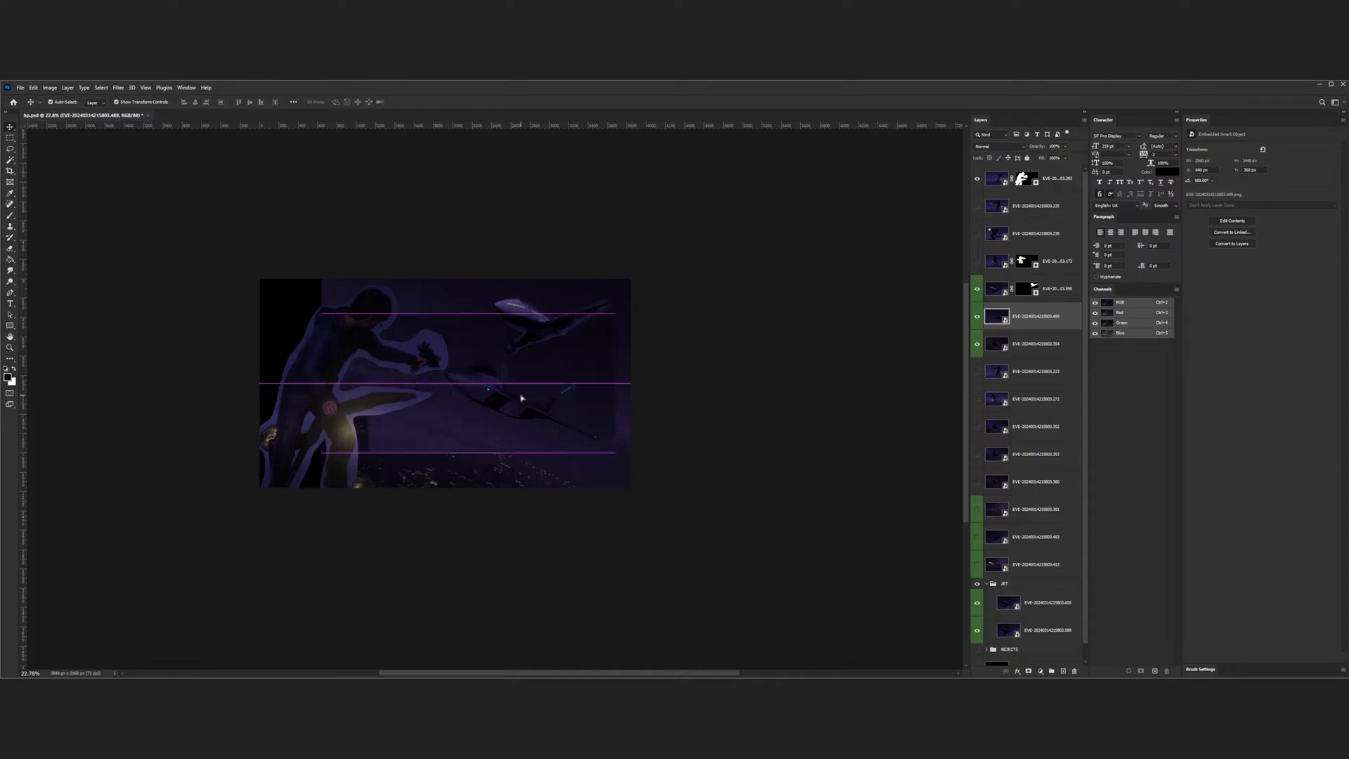
pyautogui.moveTo(521, 398); pyautogui.dragTo(524, 397)
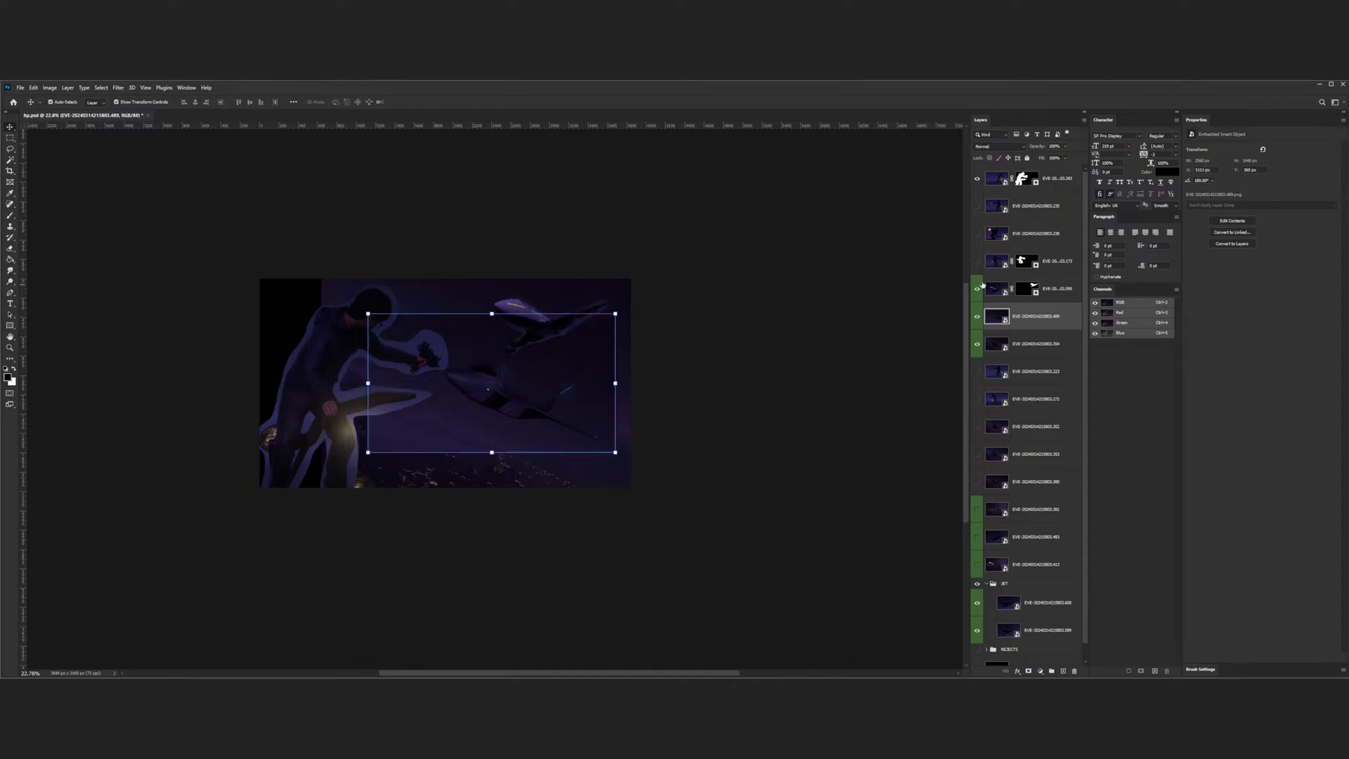
# - Hide the flipped alternate jet layer and view two other fighter screenshots in isolation as possible replacements
pyautogui.click(974, 321)
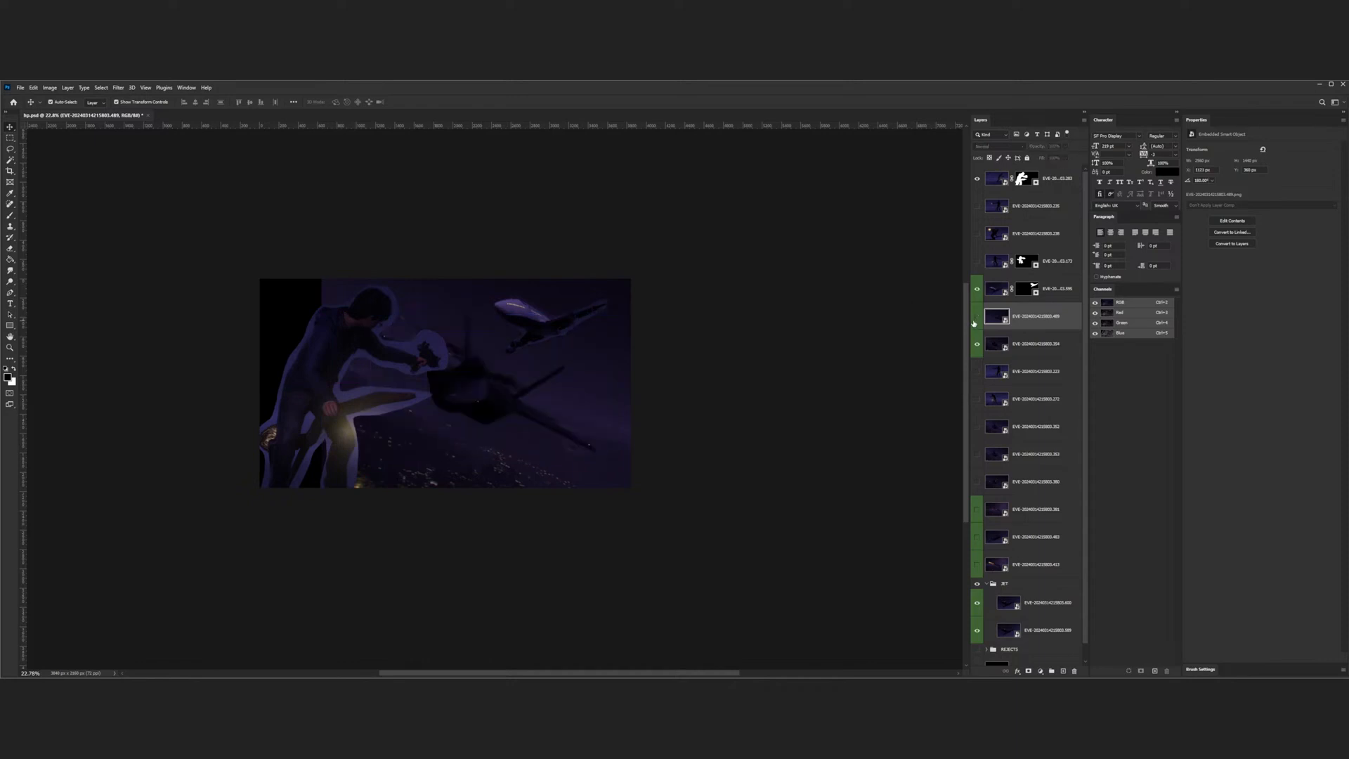
pyautogui.keyDown('alt'); pyautogui.click(978, 454); pyautogui.keyUp('alt')
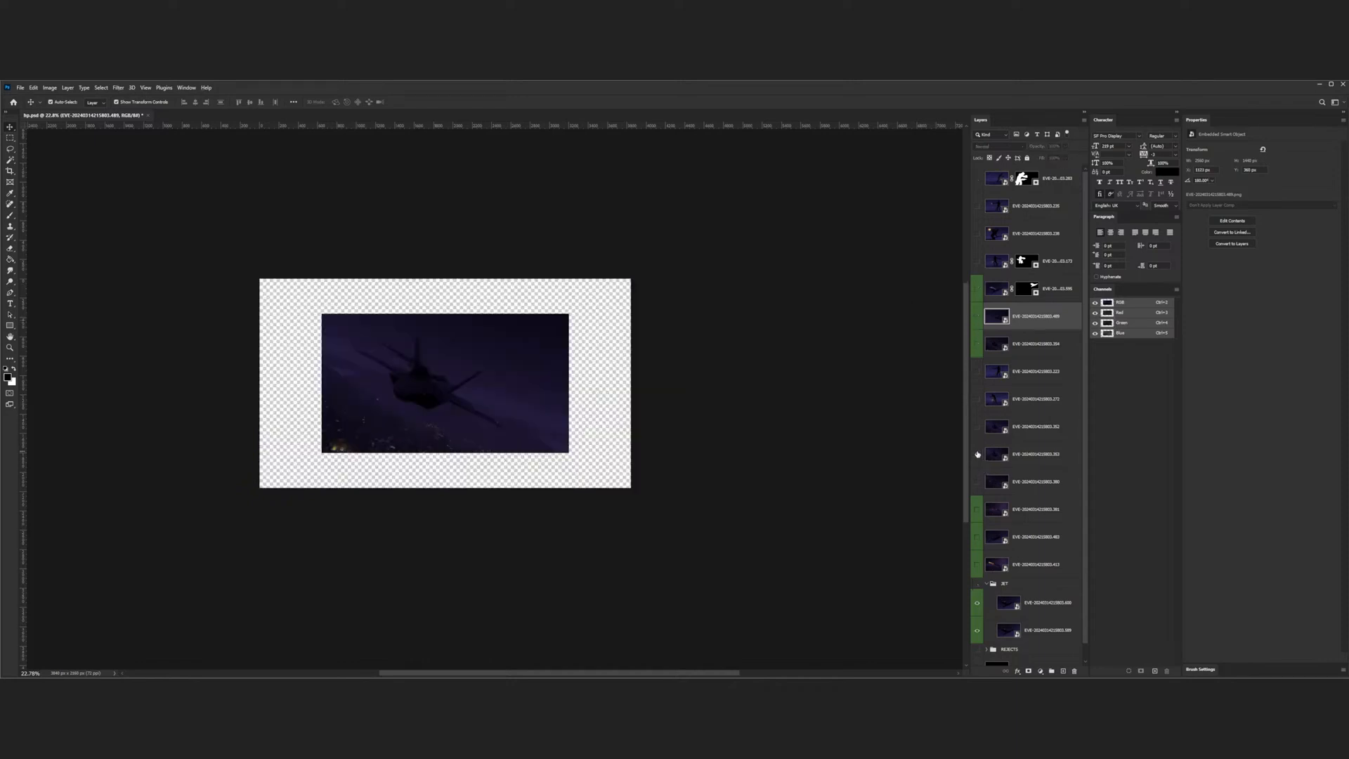
pyautogui.keyDown('alt'); pyautogui.click(977, 455); pyautogui.keyUp('alt')
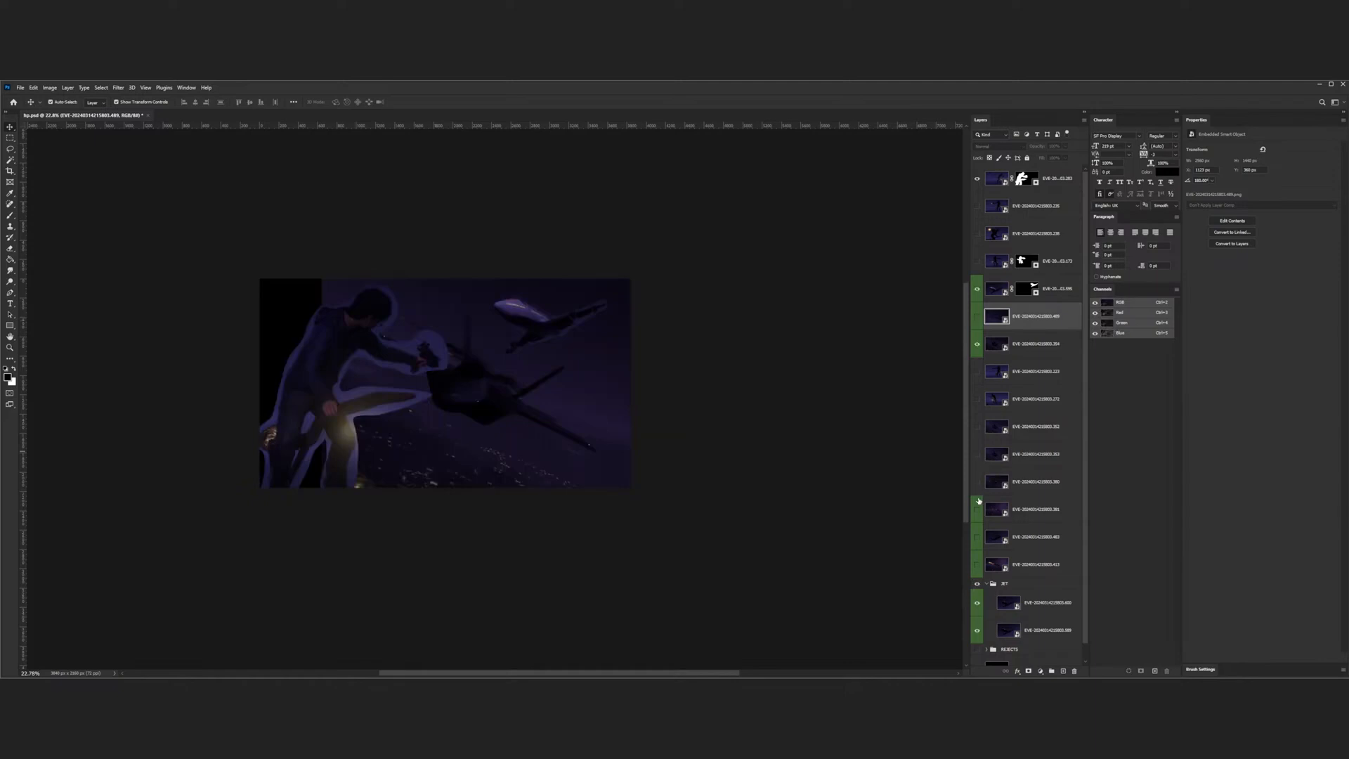
pyautogui.keyDown('alt'); pyautogui.click(977, 482); pyautogui.keyUp('alt')
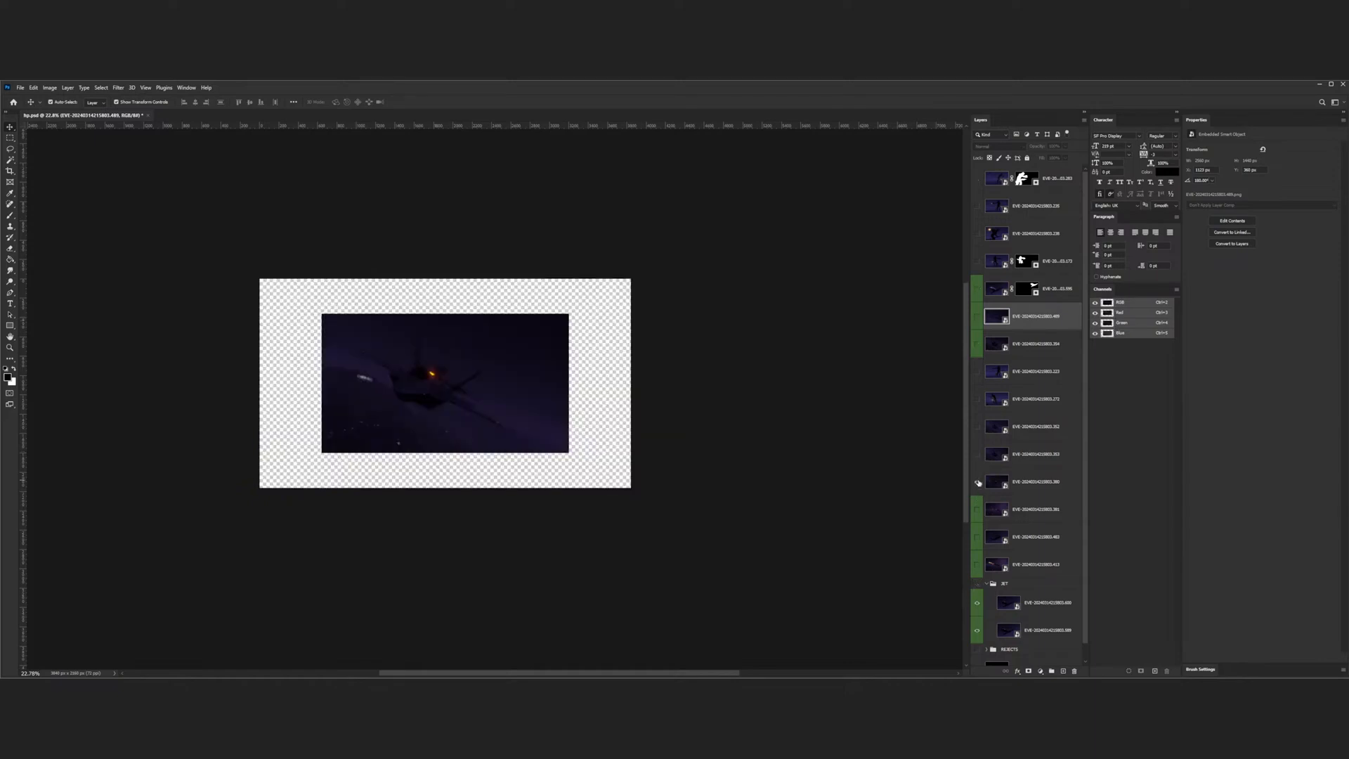
pyautogui.keyDown('alt'); pyautogui.click(977, 482); pyautogui.keyUp('alt')
# - Place the burning-fighter screenshot directly above the fighter-over-city layer and enlarge it until it covers the whole canvas
pyautogui.moveTo(990, 484); pyautogui.dragTo(996, 331)
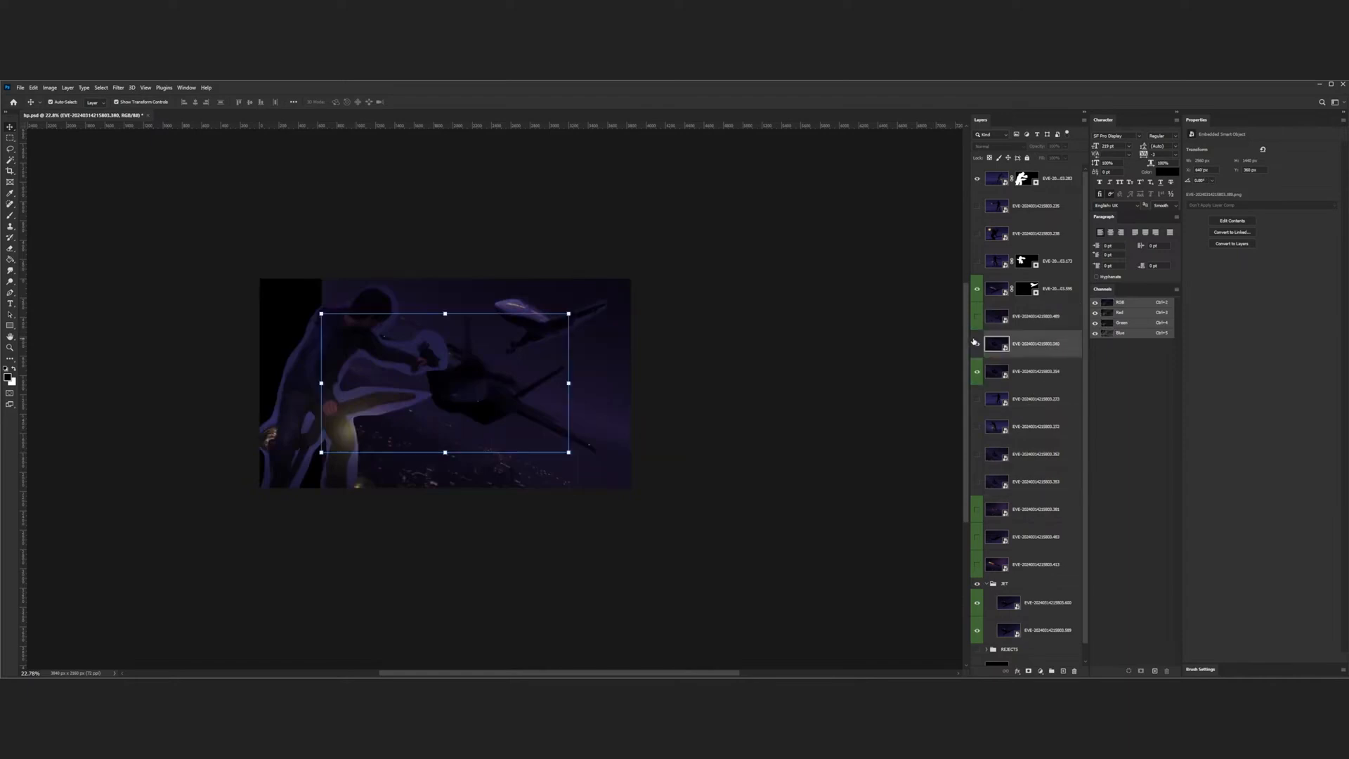
pyautogui.moveTo(568, 314); pyautogui.dragTo(634, 283)
pyautogui.press('Return')
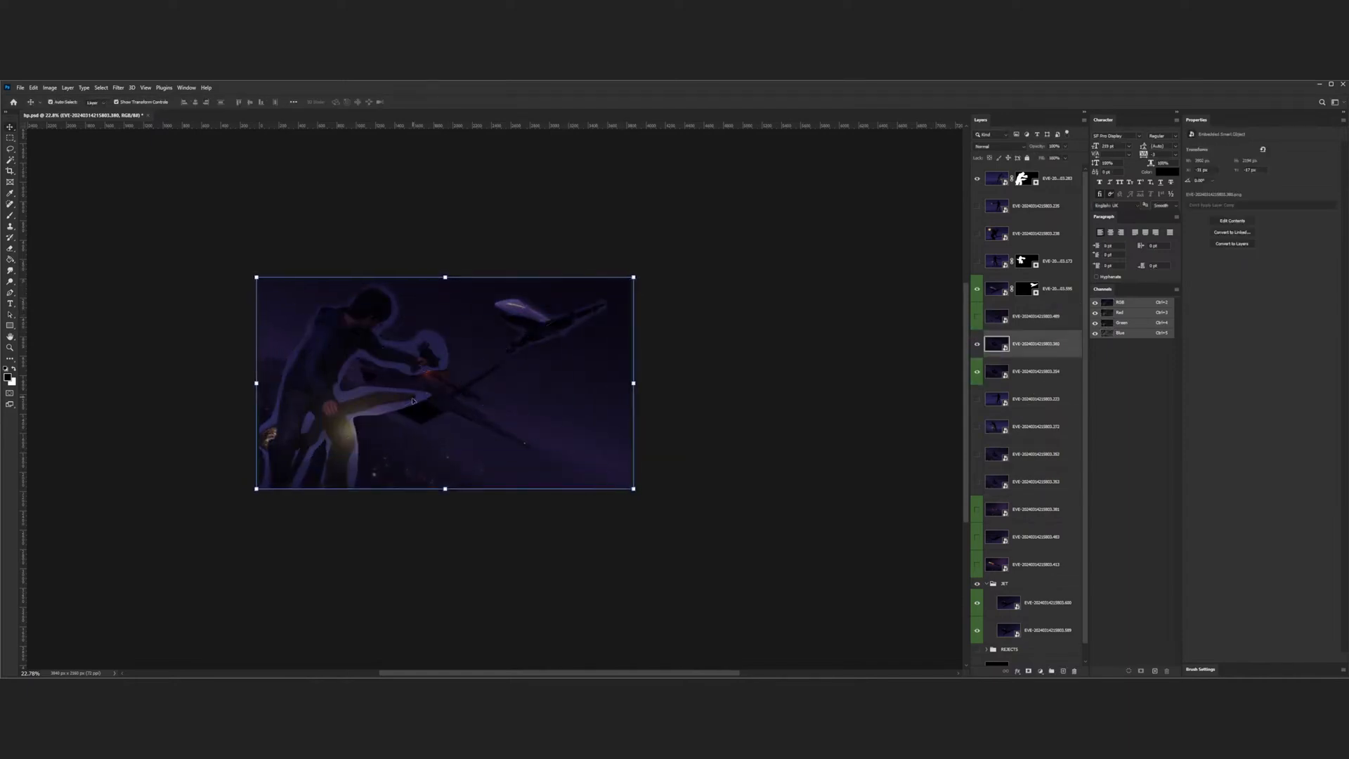
pyautogui.click(469, 399)
pyautogui.moveTo(469, 399); pyautogui.dragTo(415, 401)
# - Try shifting the enlarged burning-fighter layer right so that the jet sits beyond the figure's outstretched hand
pyautogui.click(1022, 342)
pyautogui.click(1023, 324)
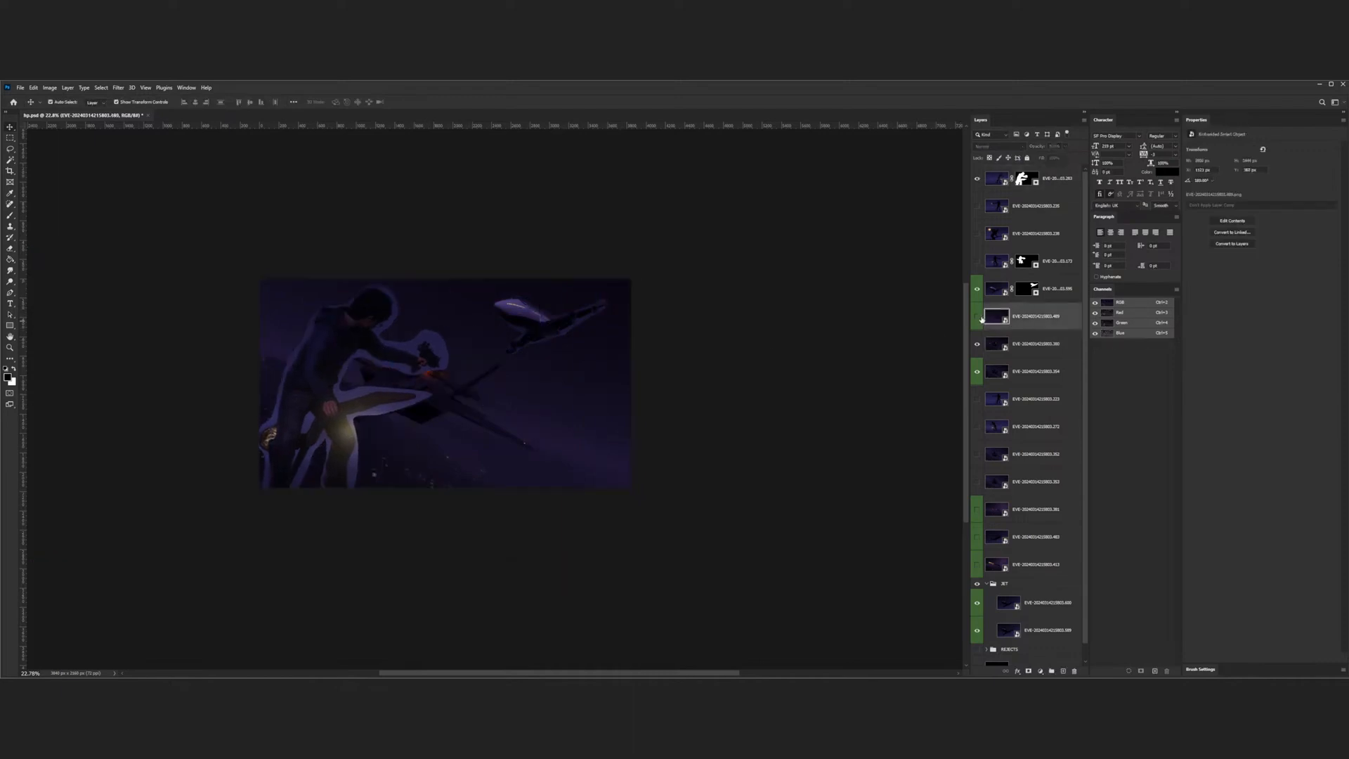
pyautogui.click(1042, 347)
pyautogui.moveTo(551, 413)
pyautogui.mouseDown()
pyautogui.moveTo(541, 421)
pyautogui.moveTo(602, 419)
pyautogui.moveTo(577, 418)
pyautogui.mouseUp()
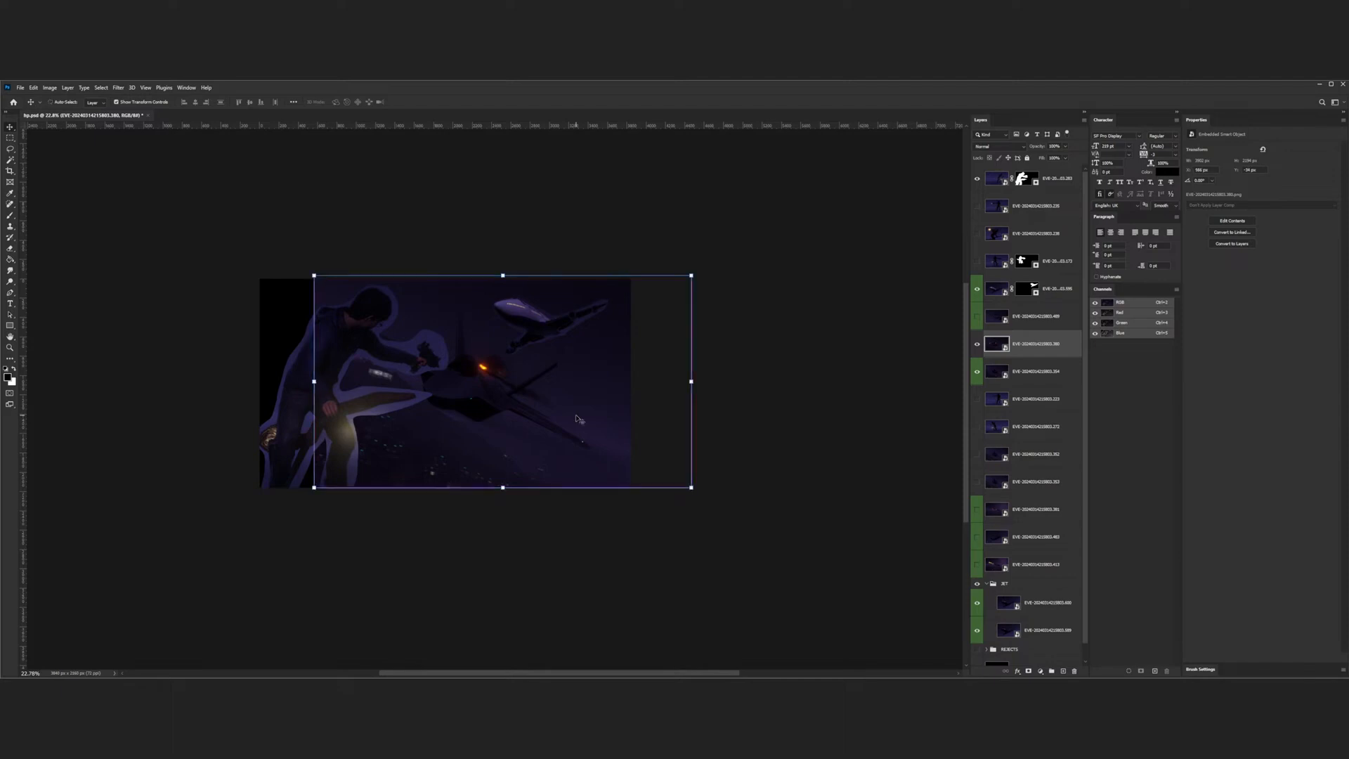
pyautogui.hotkey('ctrl', 'z')
# - Compare the composite with and without the burning-fighter layer, and leave that layer hidden
pyautogui.click(977, 344)
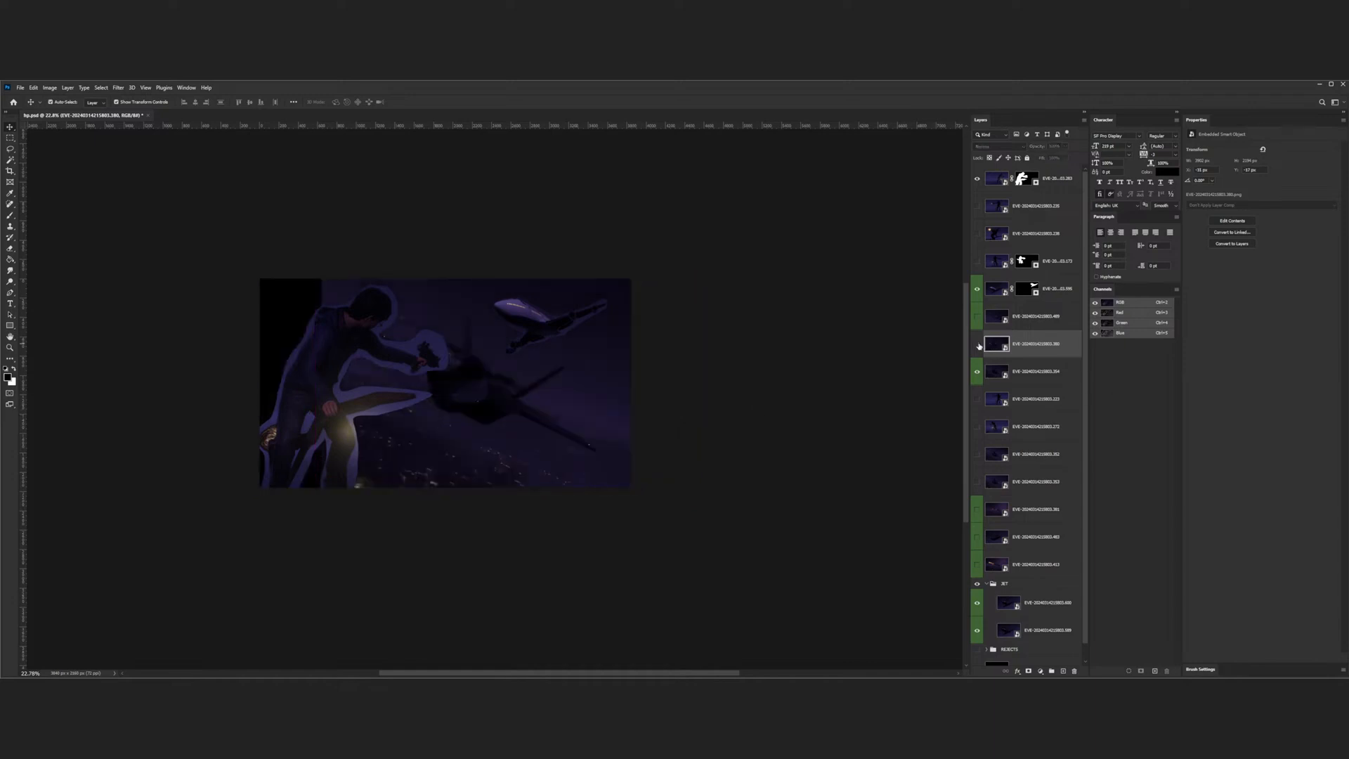
pyautogui.click(977, 344)
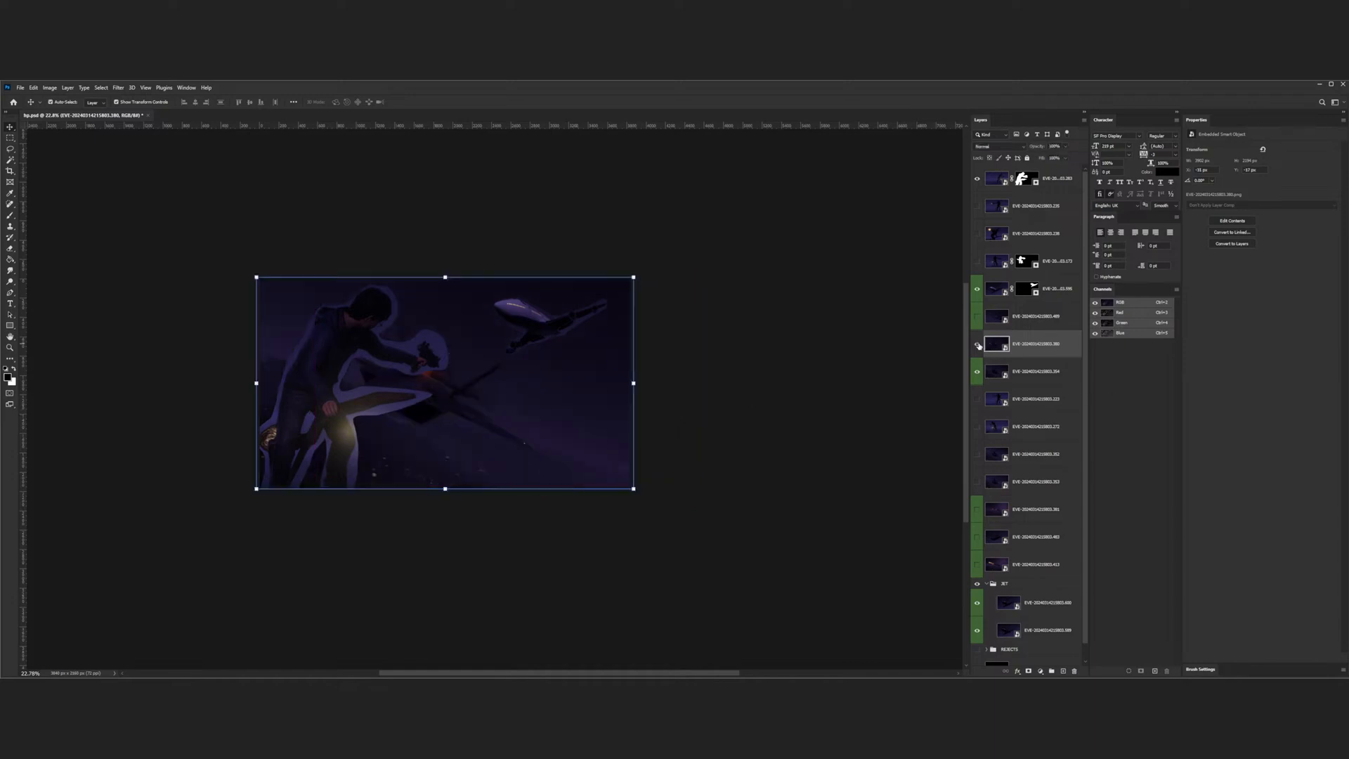
pyautogui.click(977, 344)
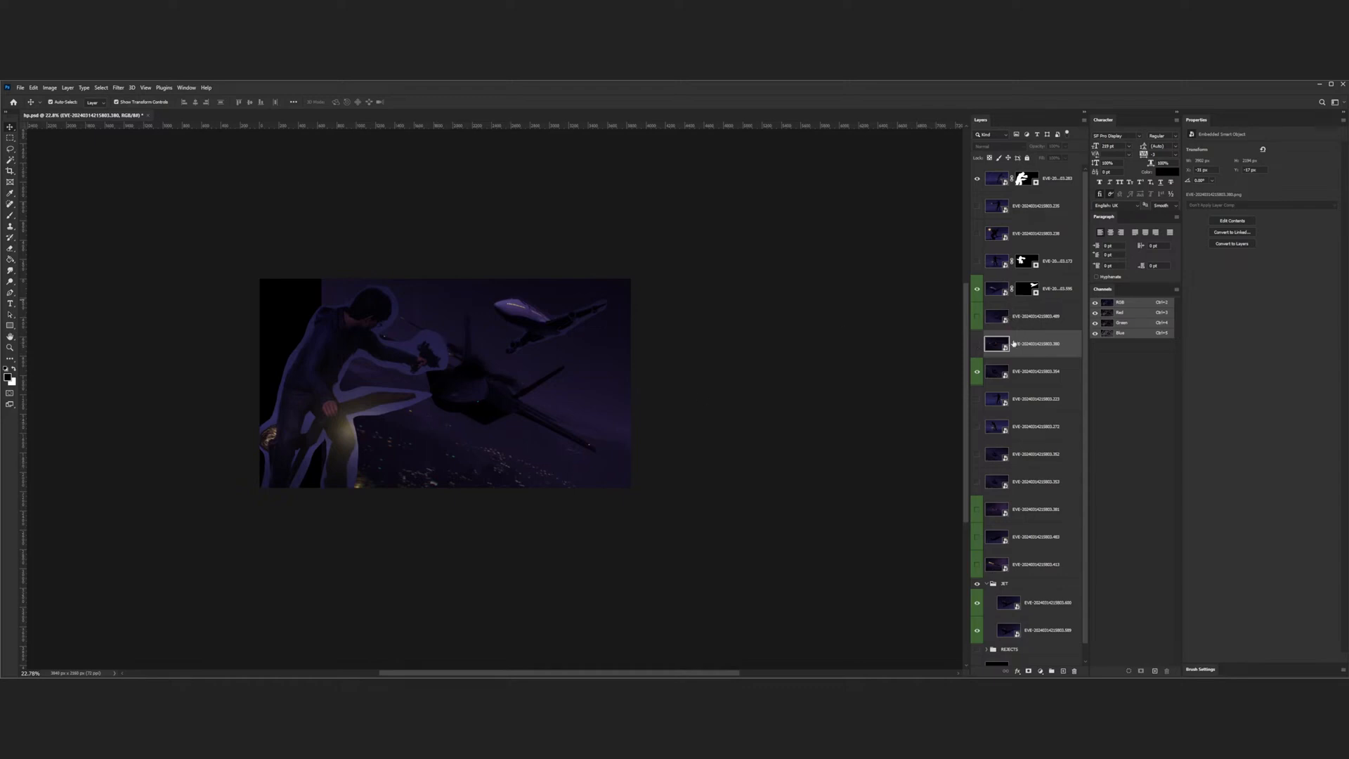
pyautogui.click(975, 343)
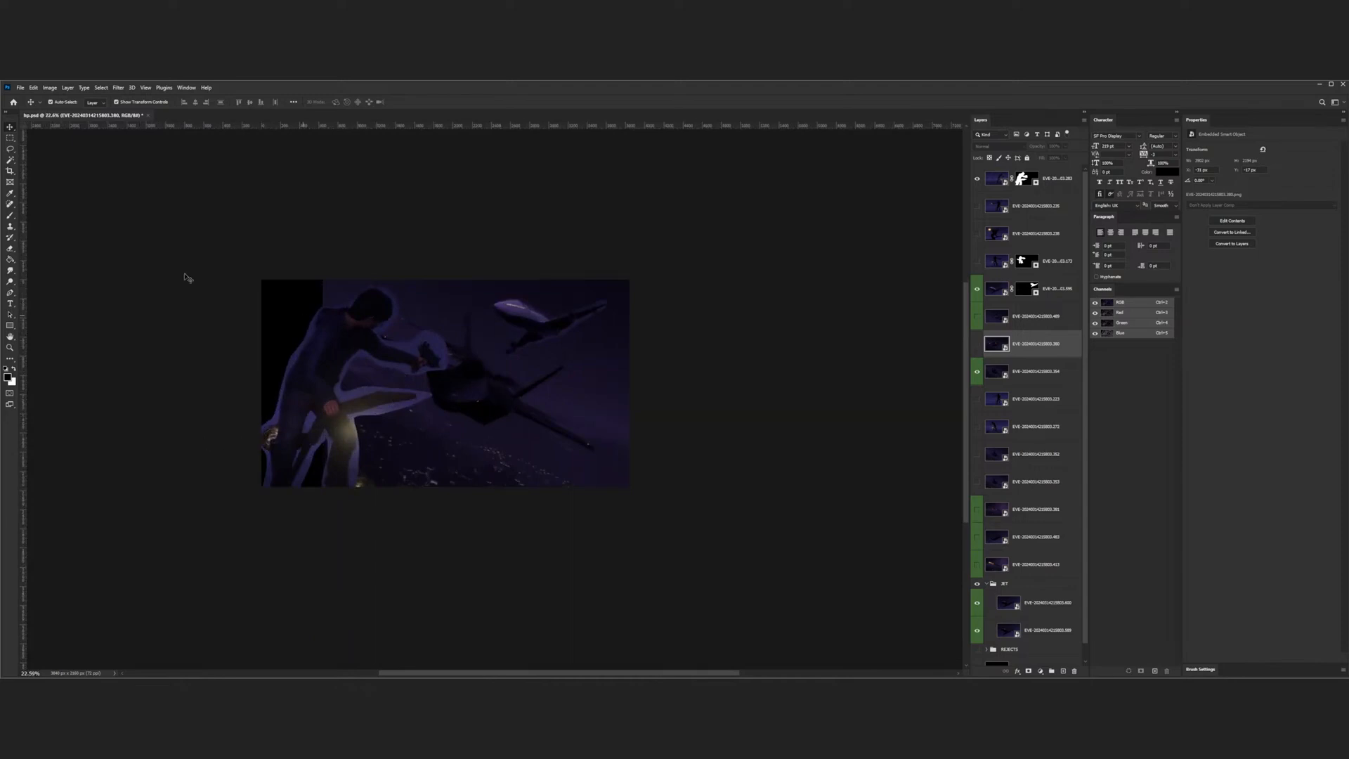
# - Try flipping the masked airliner horizontally and shifting it left above the fighter, and inspect it up close
pyautogui.click(10, 215)
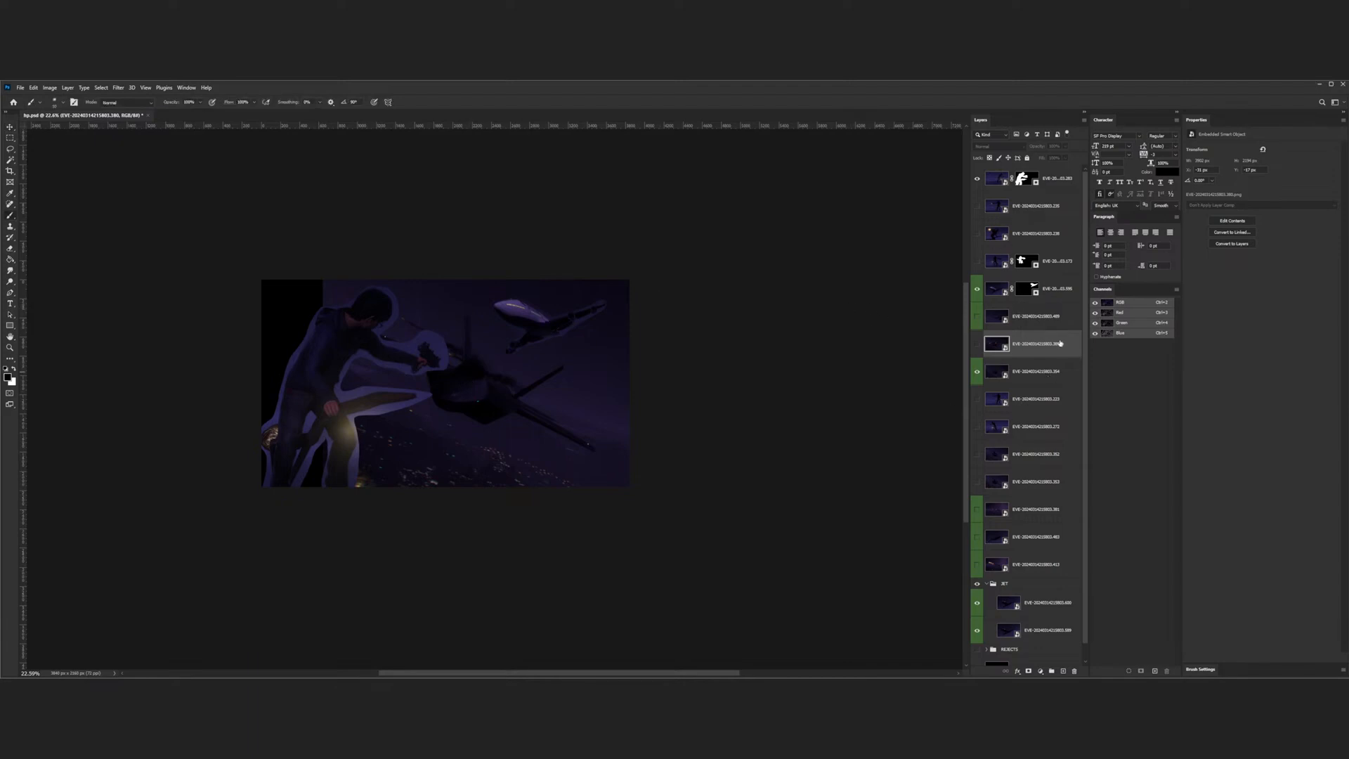
pyautogui.click(999, 290)
pyautogui.click(10, 127)
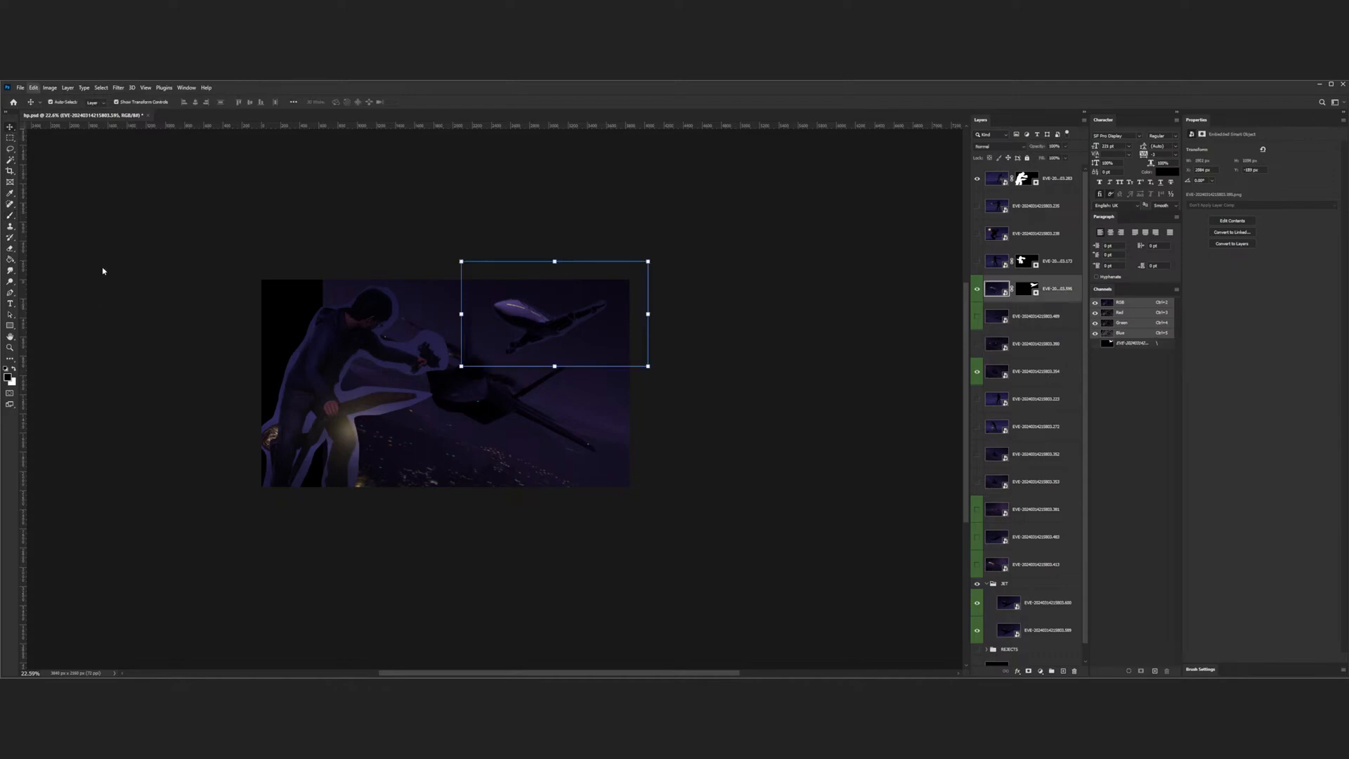
pyautogui.click(151, 409)
pyautogui.moveTo(580, 315); pyautogui.dragTo(541, 313)
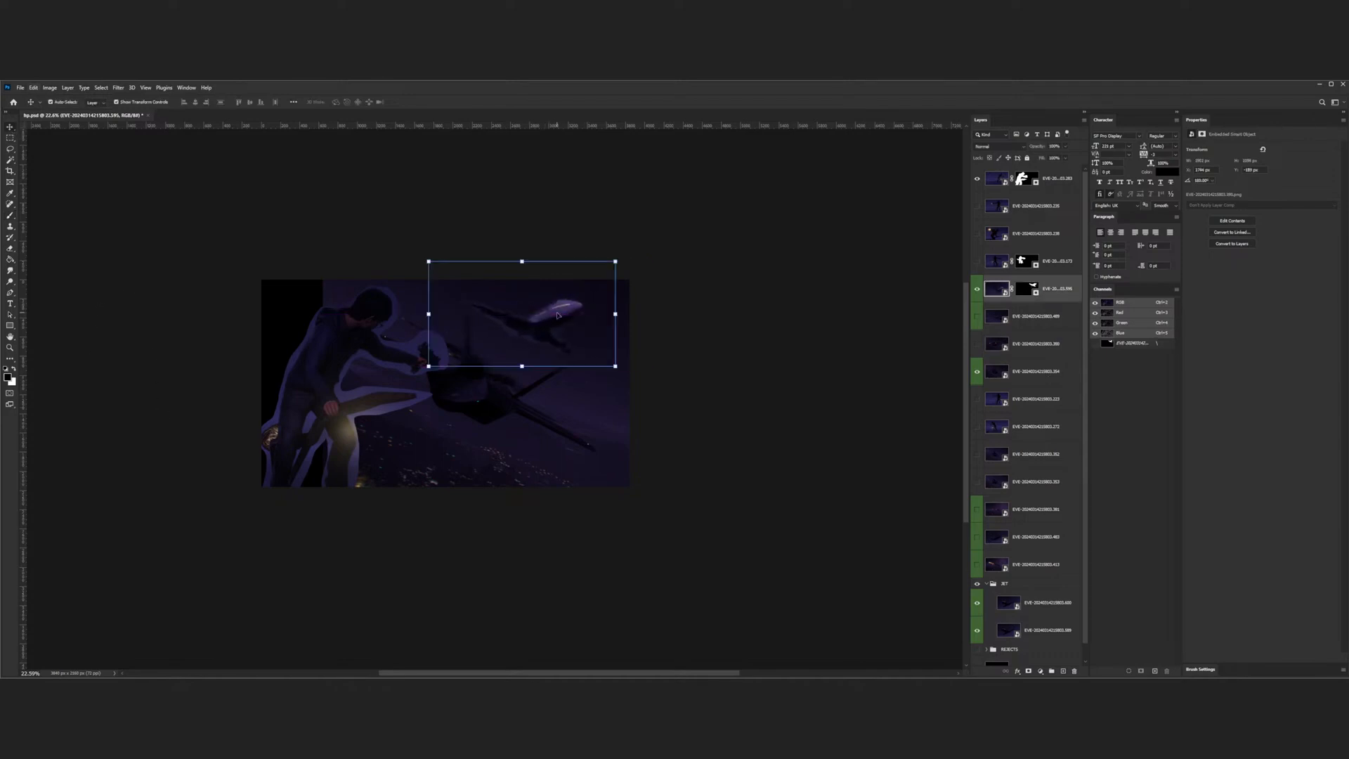
pyautogui.scroll(3, 548, 313)
pyautogui.scroll(4, 548, 314)
pyautogui.scroll(-9, 548, 302)
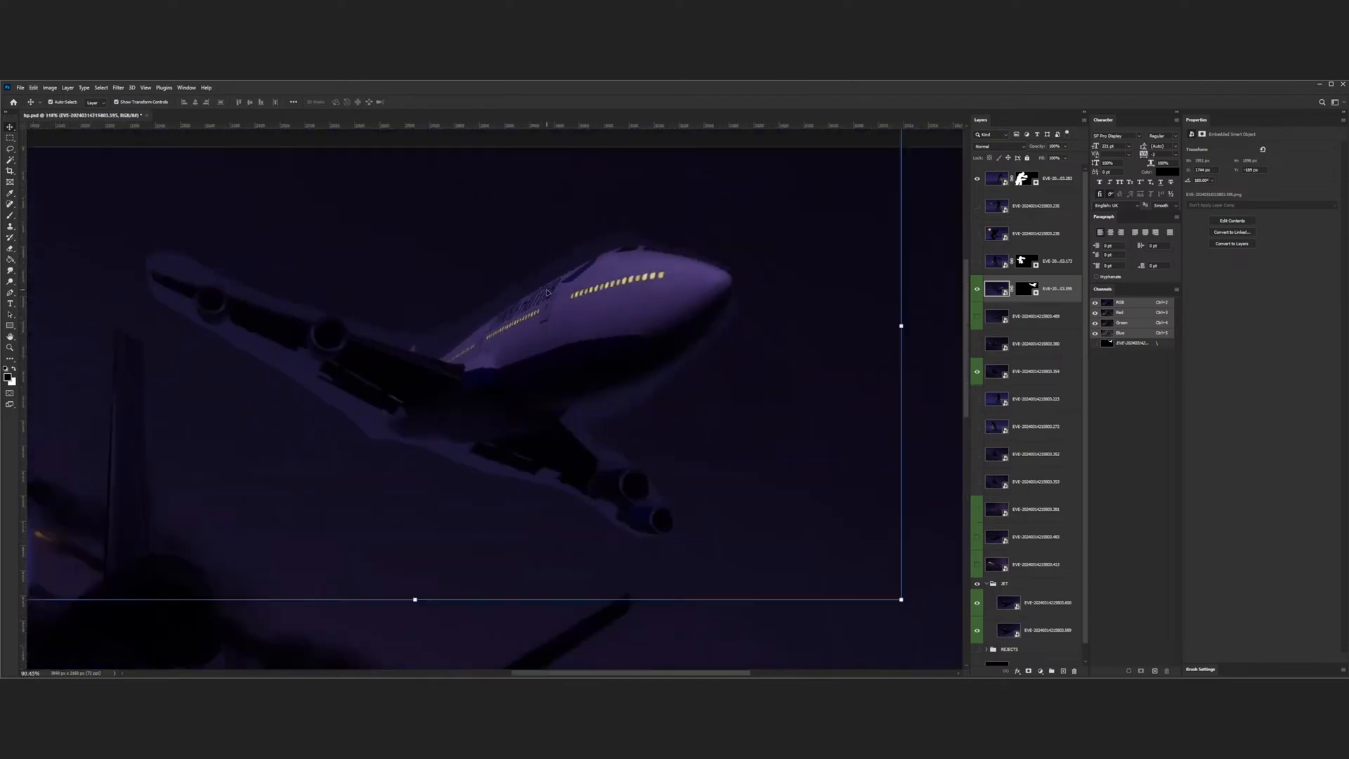
pyautogui.scroll(6, 502, 306)
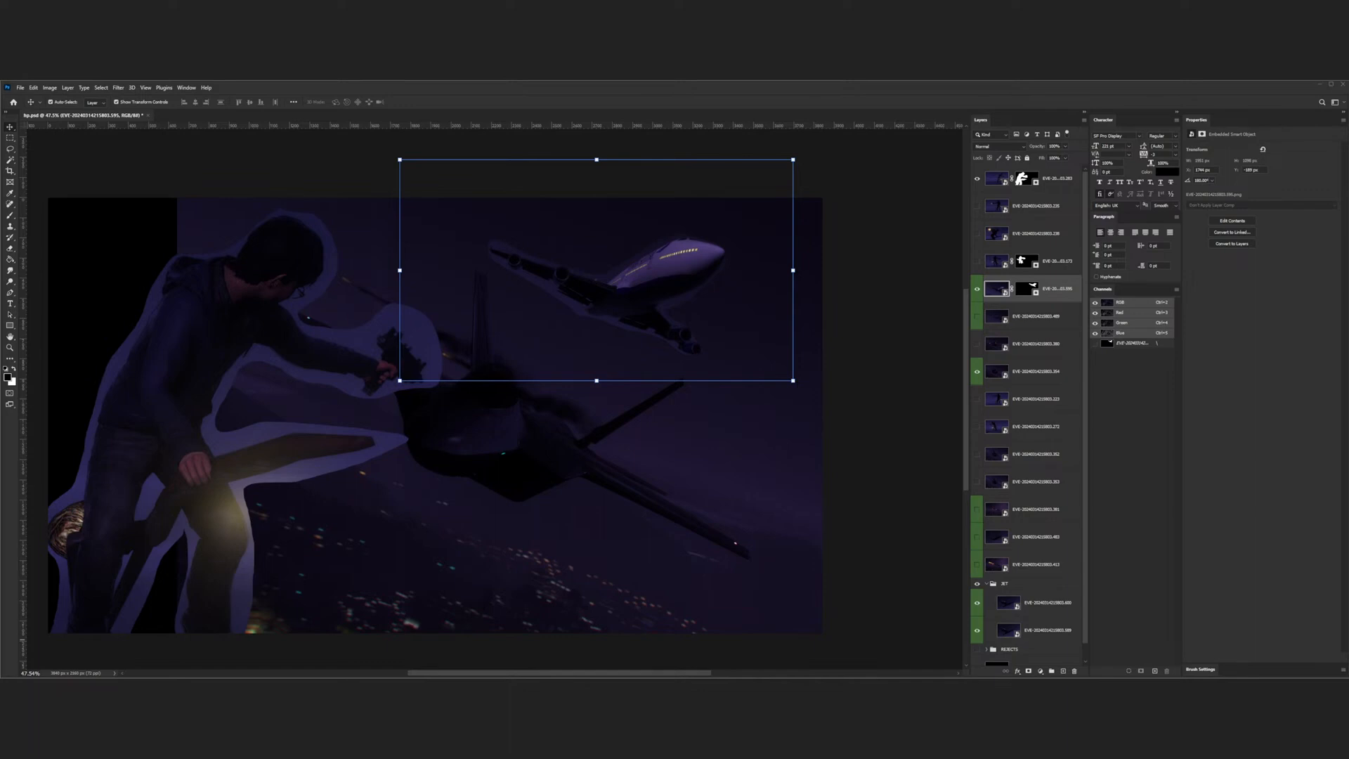
pyautogui.scroll(-5, 522, 449)
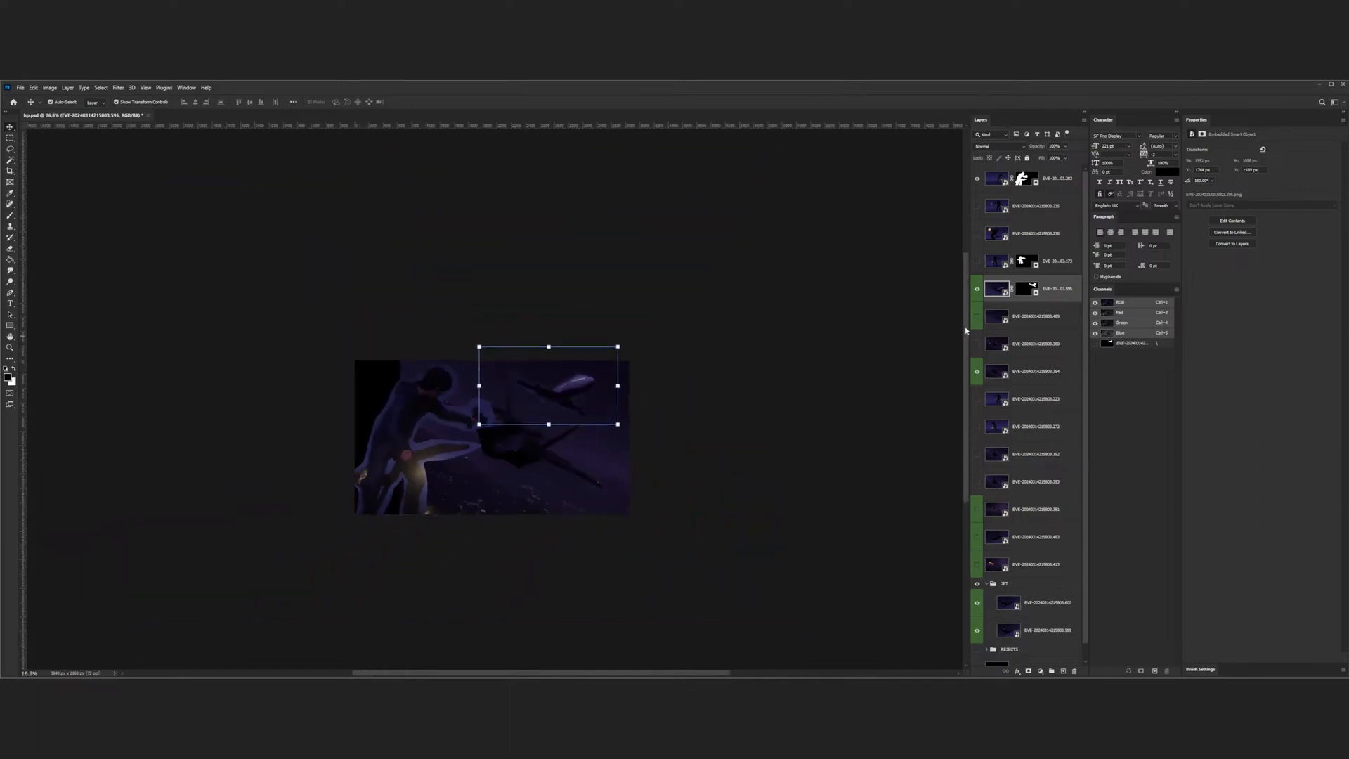
# - Try the flipped airliner slightly further right, and undo its moves and the horizontal flip
pyautogui.moveTo(649, 374); pyautogui.dragTo(672, 374)
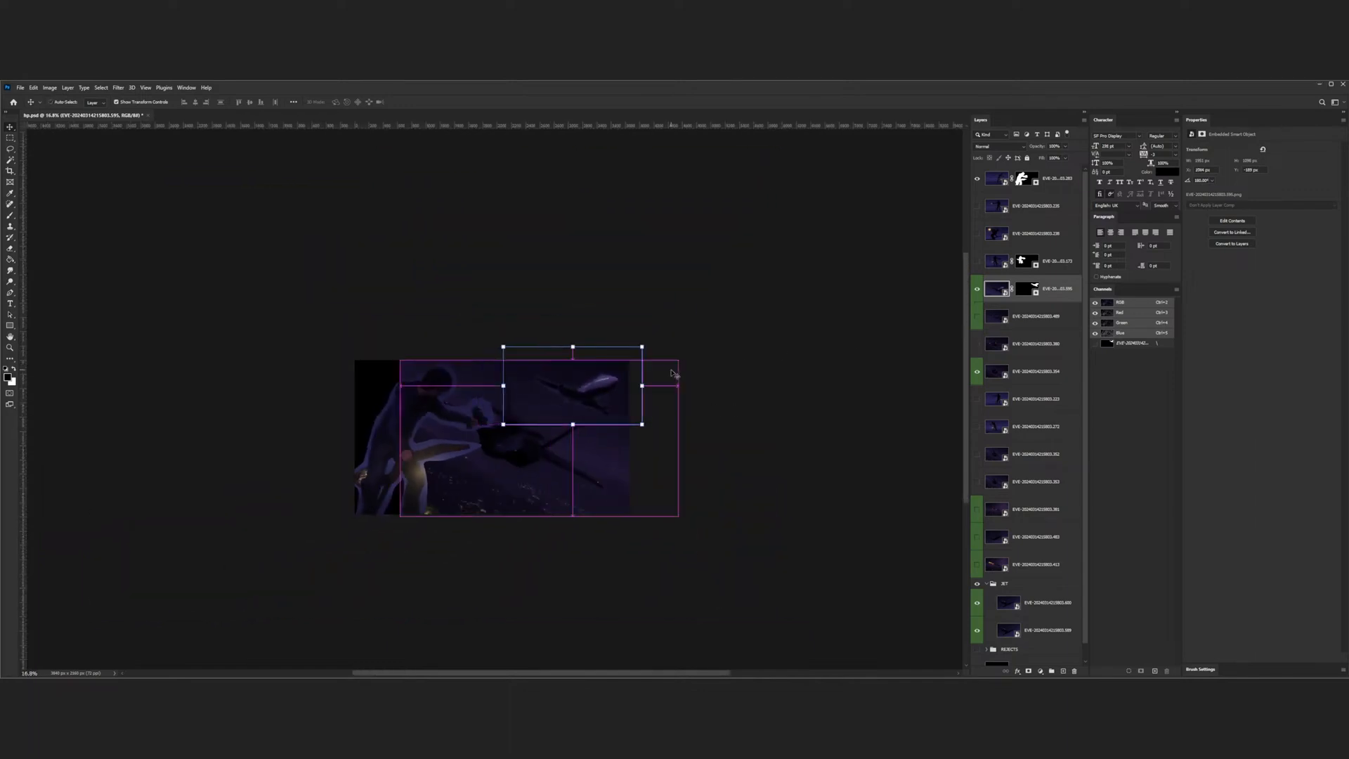
pyautogui.hotkey('ctrl', 'z')
# - Nudge the masked airliner slightly up and left in the sky above the fighter, and deselect it to check the composition
pyautogui.scroll(3, 548, 411)
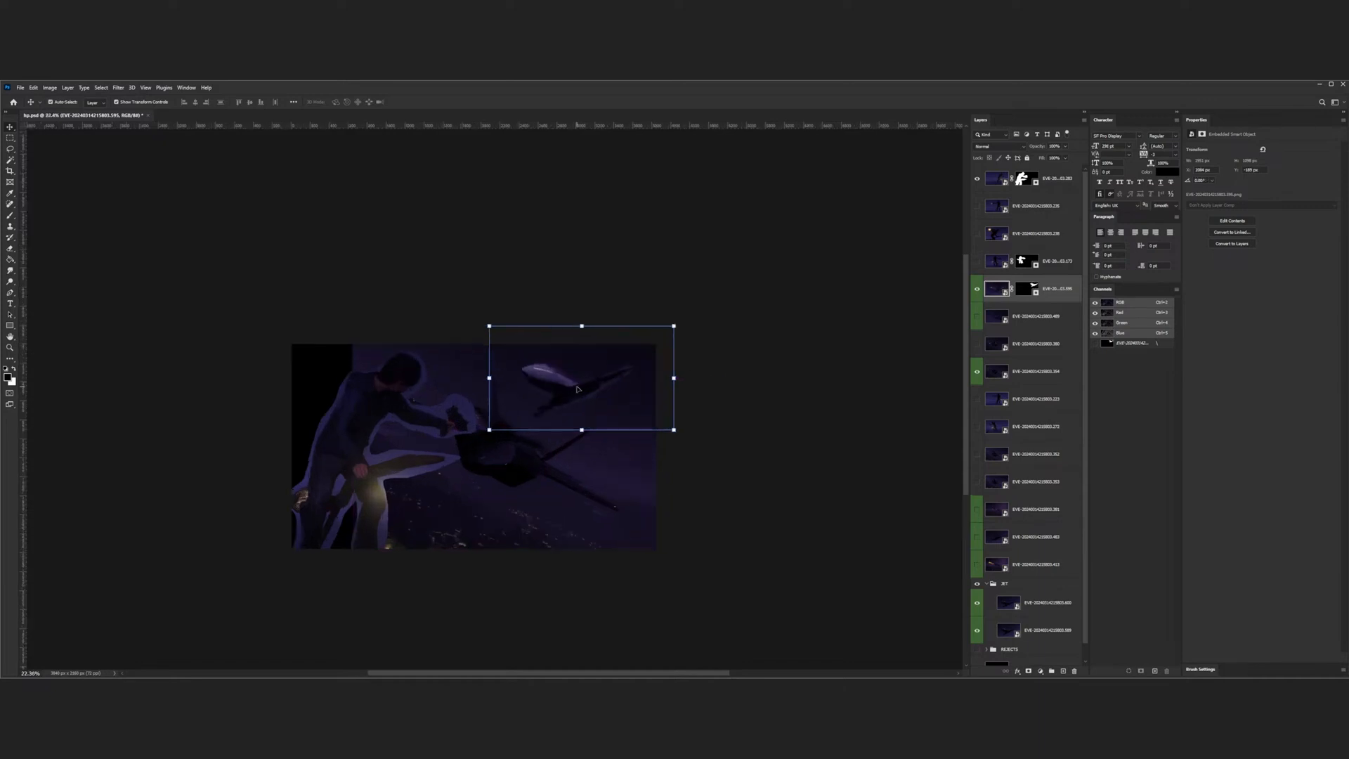
pyautogui.moveTo(577, 388)
pyautogui.mouseDown()
pyautogui.moveTo(349, 377)
pyautogui.moveTo(555, 523)
pyautogui.moveTo(580, 393)
pyautogui.moveTo(568, 378)
pyautogui.mouseUp()
pyautogui.click(751, 426)
pyautogui.scroll(-3, 750, 426)
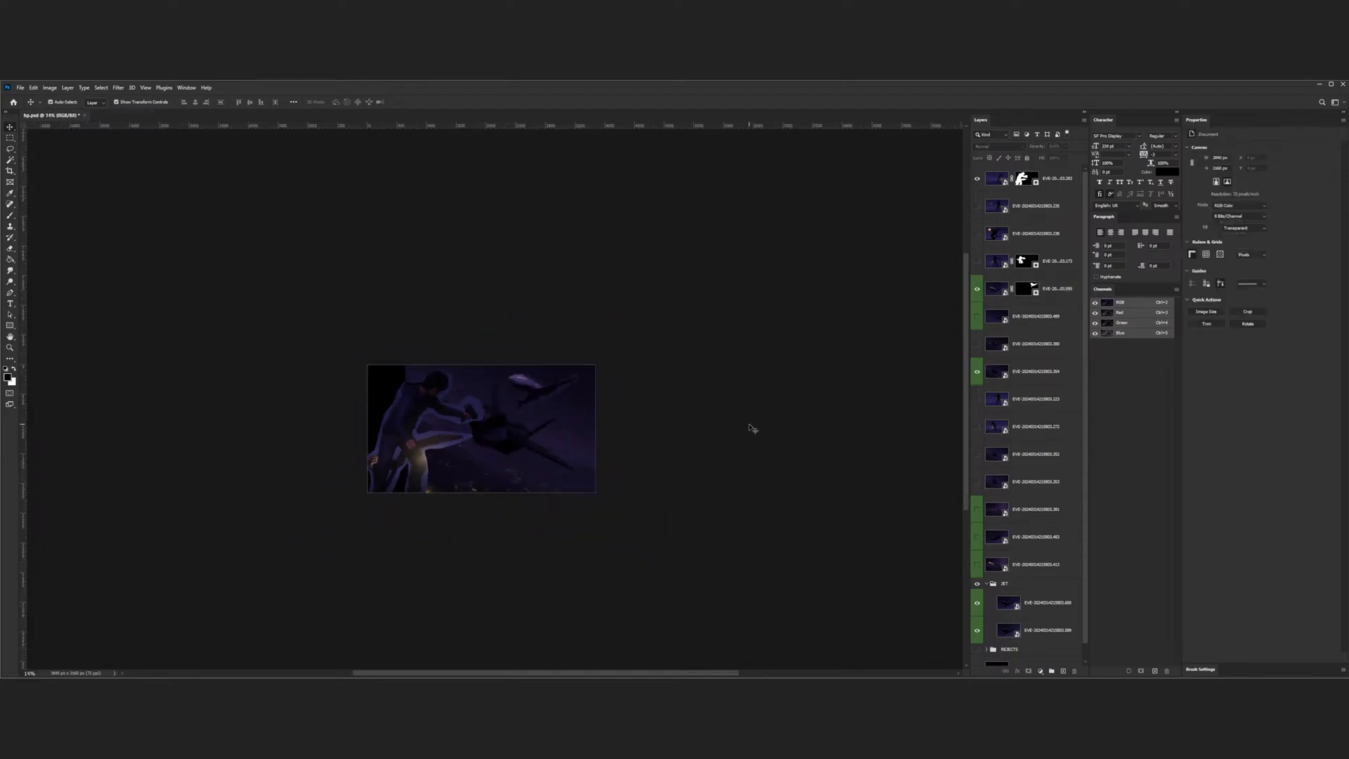
pyautogui.scroll(-2, 540, 435)
pyautogui.scroll(3, 475, 415)
pyautogui.scroll(2, 477, 416)
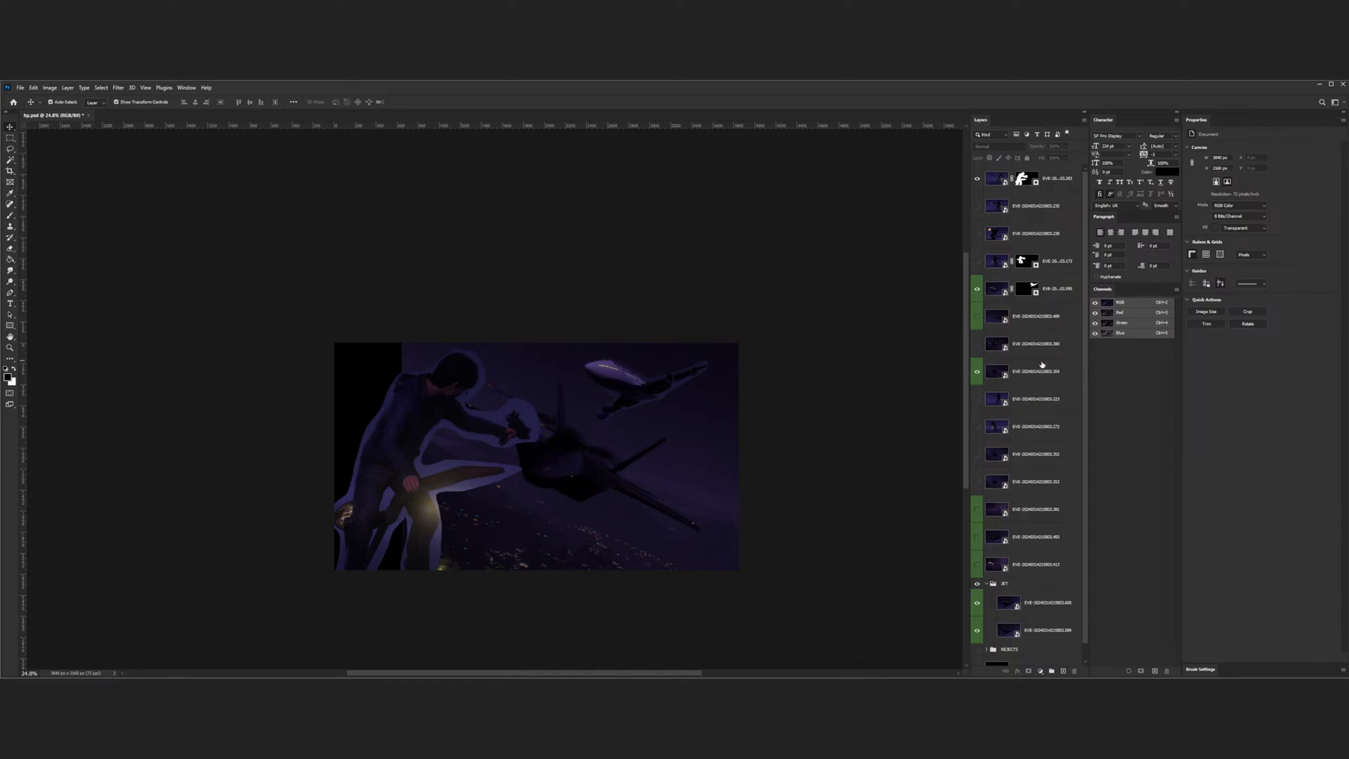
# - View a screenshot layer above the JET group and the flipped alternate jet layer, each in isolation
pyautogui.scroll(-1, 1033, 505)
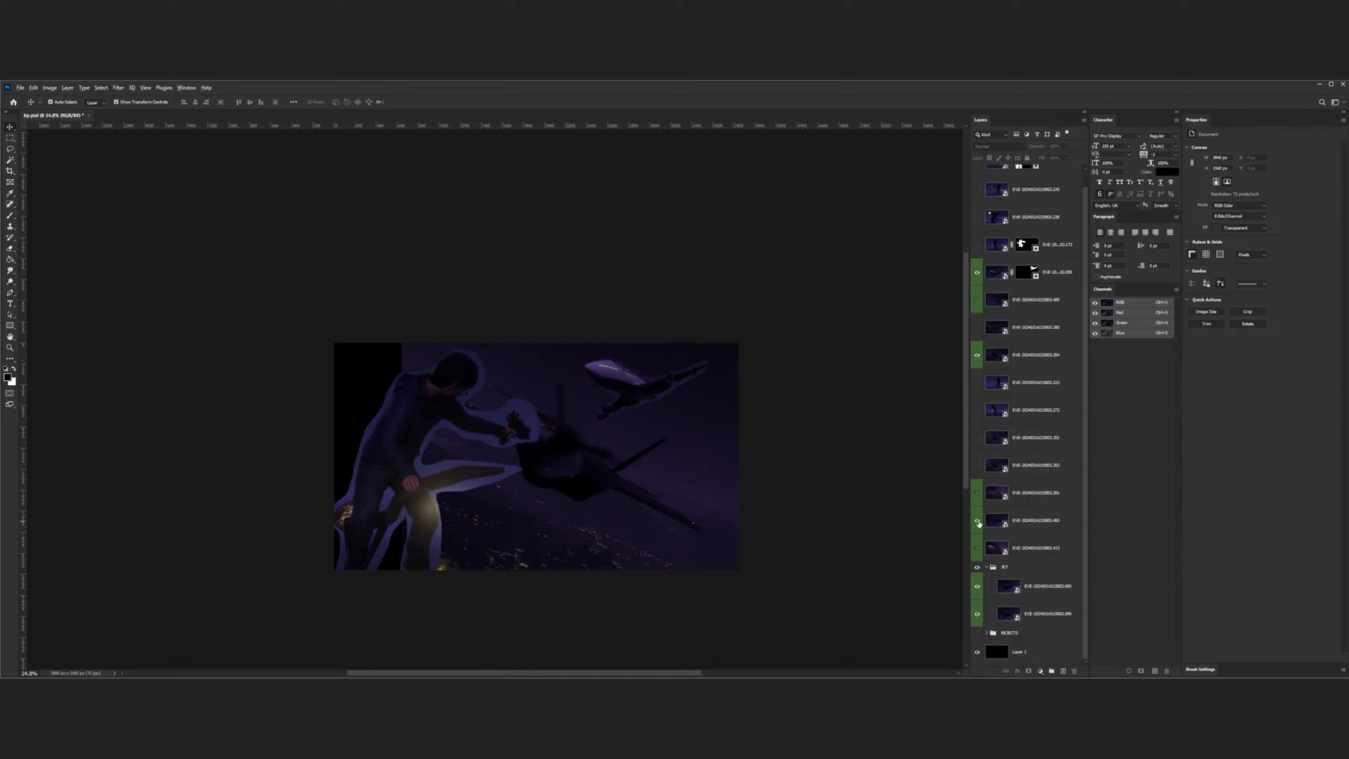
pyautogui.keyDown('alt'); pyautogui.click(977, 521); pyautogui.keyUp('alt')
pyautogui.keyDown('alt'); pyautogui.click(978, 521); pyautogui.keyUp('alt')
pyautogui.keyDown('alt'); pyautogui.click(977, 299); pyautogui.keyUp('alt')
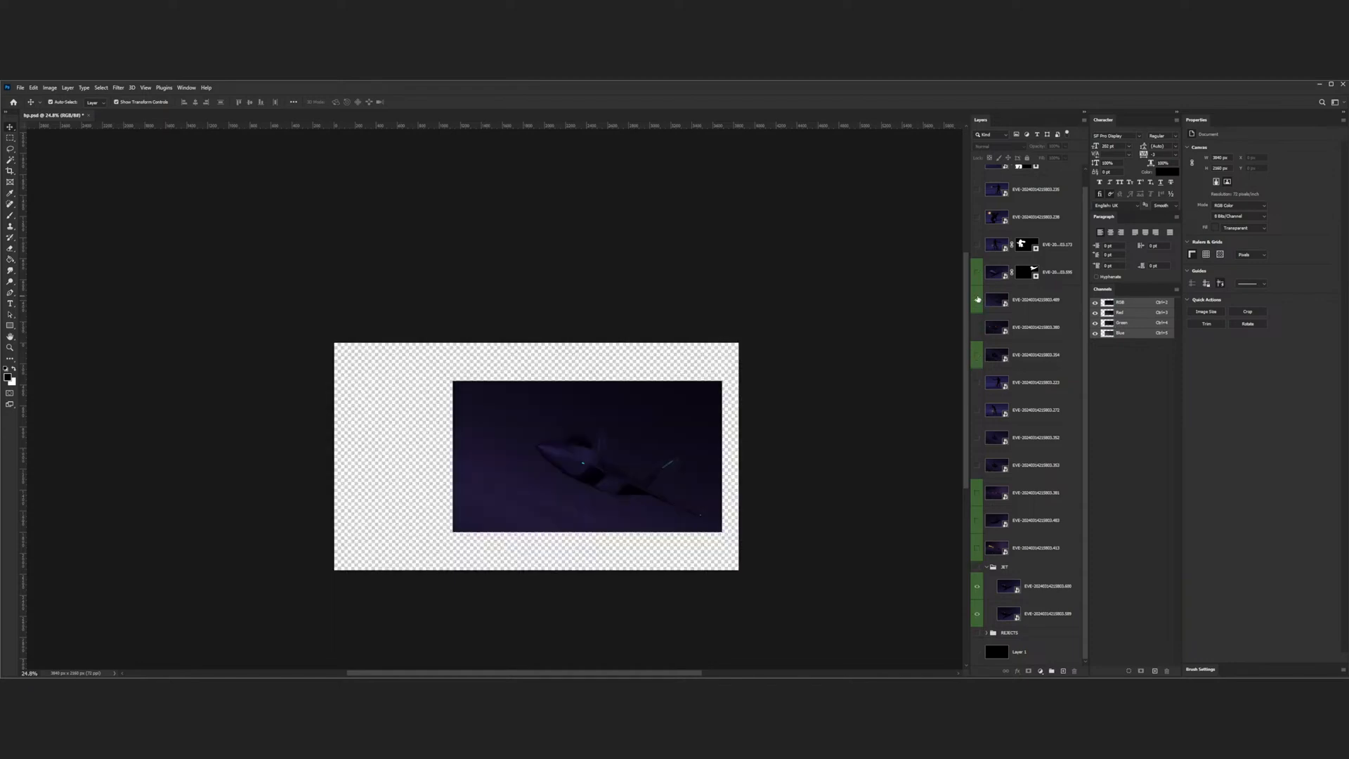
pyautogui.keyDown('alt'); pyautogui.click(977, 299); pyautogui.keyUp('alt')
# - Show the flipped alternate jet layer and enlarge it to about 151%, aligned so that it fills the canvas
pyautogui.click(977, 300)
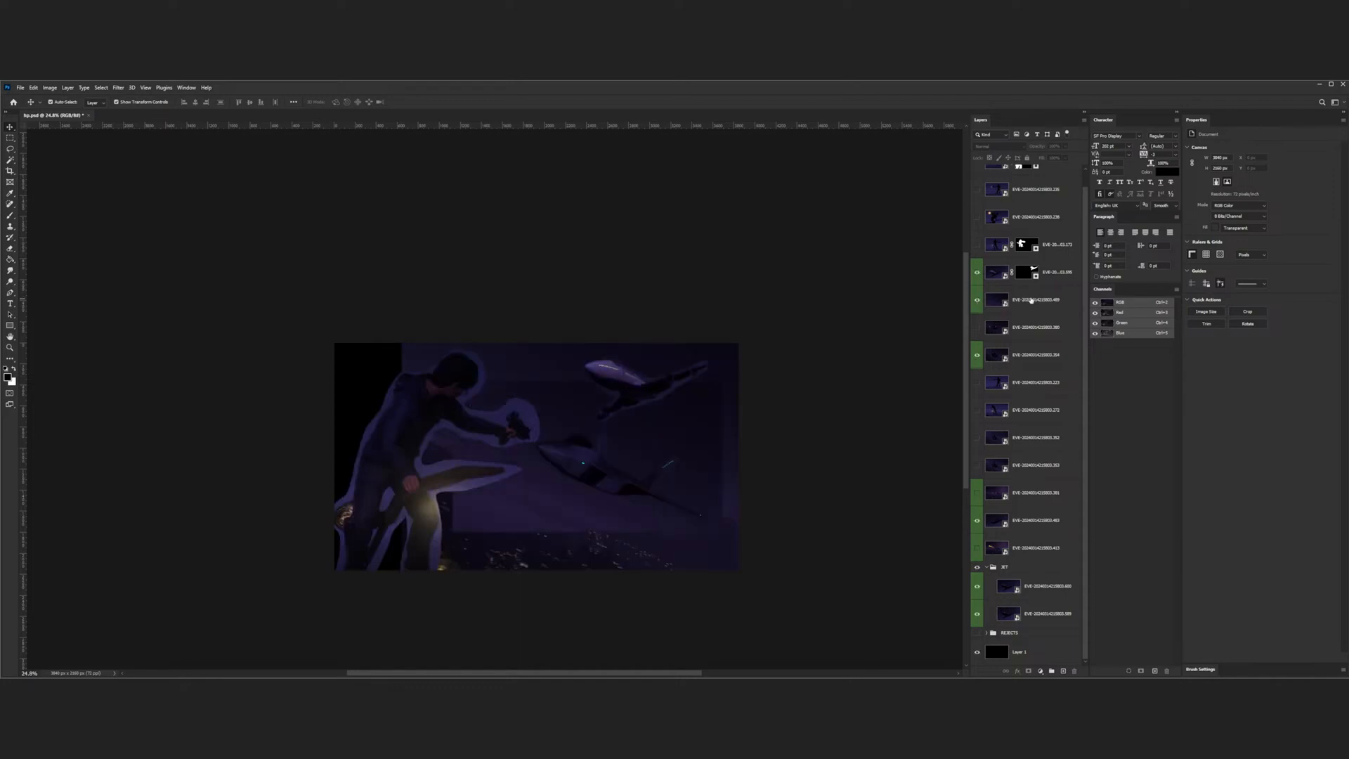
pyautogui.click(1030, 301)
pyautogui.moveTo(721, 381); pyautogui.dragTo(802, 335)
pyautogui.moveTo(688, 433); pyautogui.dragTo(577, 488)
pyautogui.moveTo(764, 583); pyautogui.dragTo(741, 572)
pyautogui.press('Return')
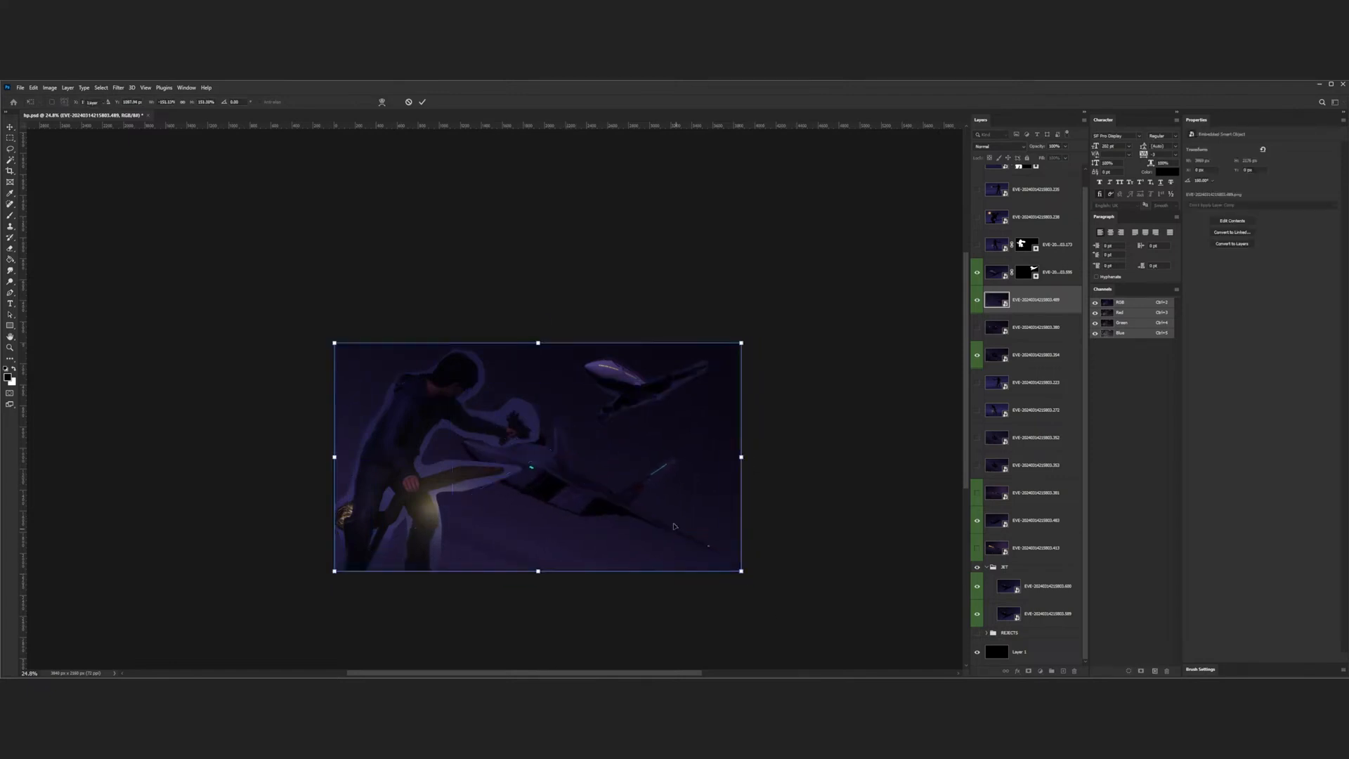
# - Nudge the masked foreground figure slightly right and down
pyautogui.scroll(1, 994, 285)
pyautogui.click(995, 182)
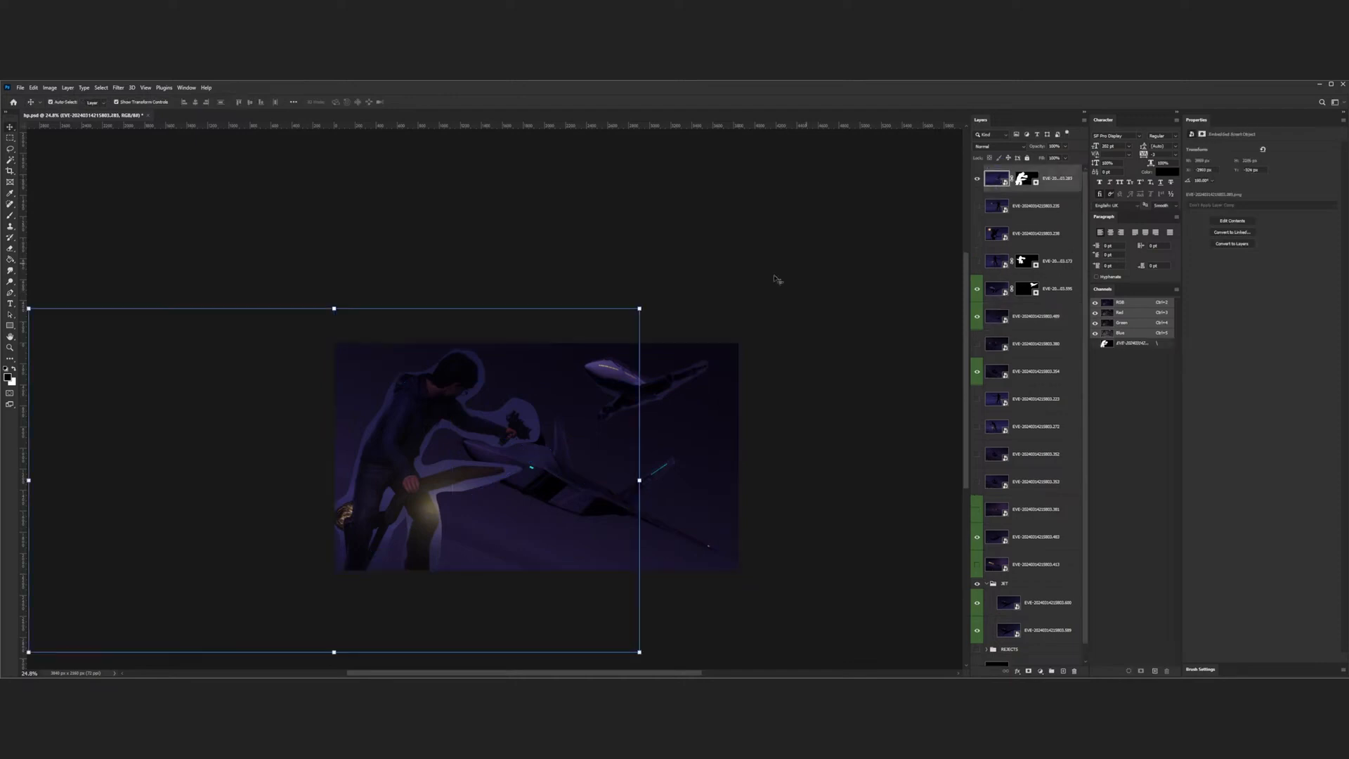
pyautogui.moveTo(451, 398)
pyautogui.mouseDown()
pyautogui.moveTo(399, 385)
pyautogui.moveTo(460, 388)
pyautogui.moveTo(429, 383)
pyautogui.moveTo(458, 402)
pyautogui.mouseUp()
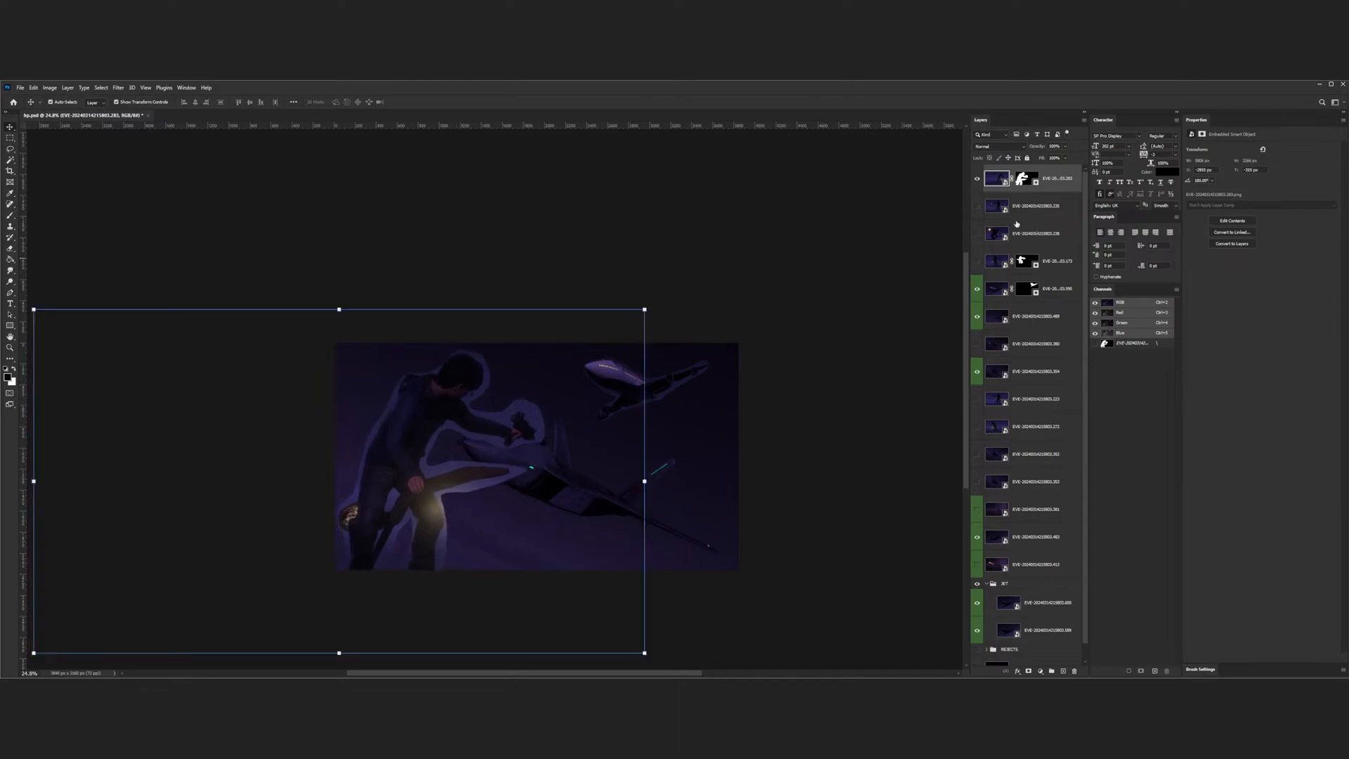
# - Try the enlarged alternate jet further right and down, undo the move, and hide its layer
pyautogui.click(996, 316)
pyautogui.moveTo(612, 481); pyautogui.dragTo(667, 497)
pyautogui.hotkey('ctrl', 'z')
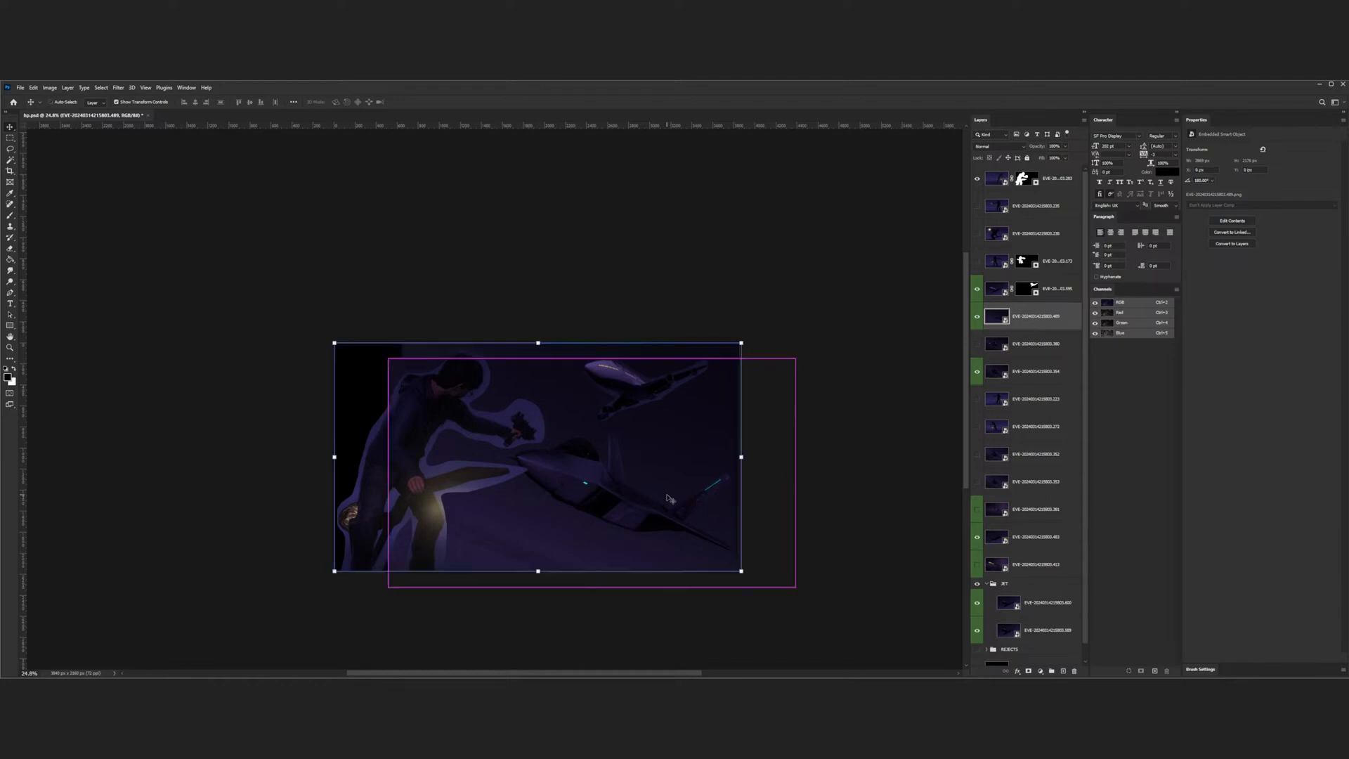
pyautogui.click(976, 316)
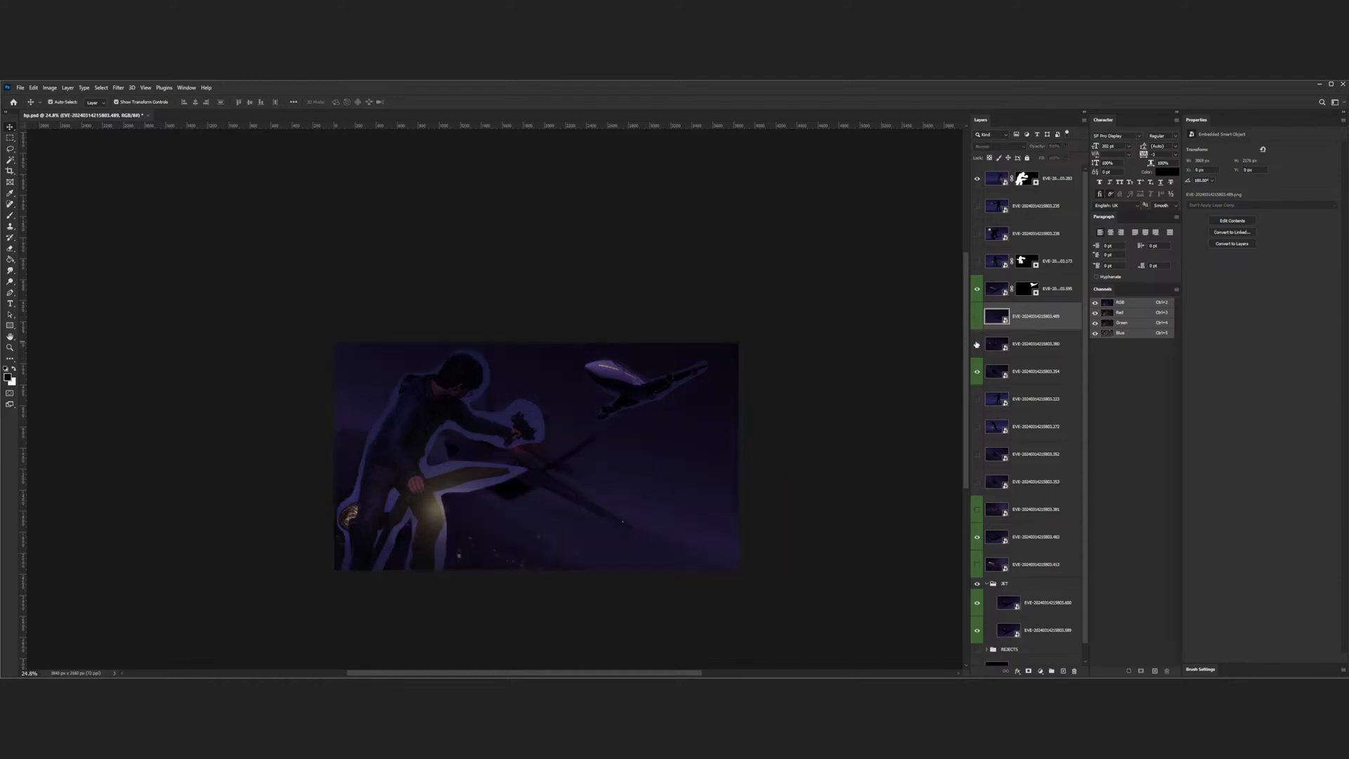
# - Show the burning-fighter layer, shift it right beyond the figure's hand for comparison with the city fighter, and hide it again
pyautogui.click(976, 344)
pyautogui.click(976, 343)
pyautogui.click(996, 343)
pyautogui.moveTo(617, 490); pyautogui.dragTo(692, 489)
pyautogui.click(977, 344)
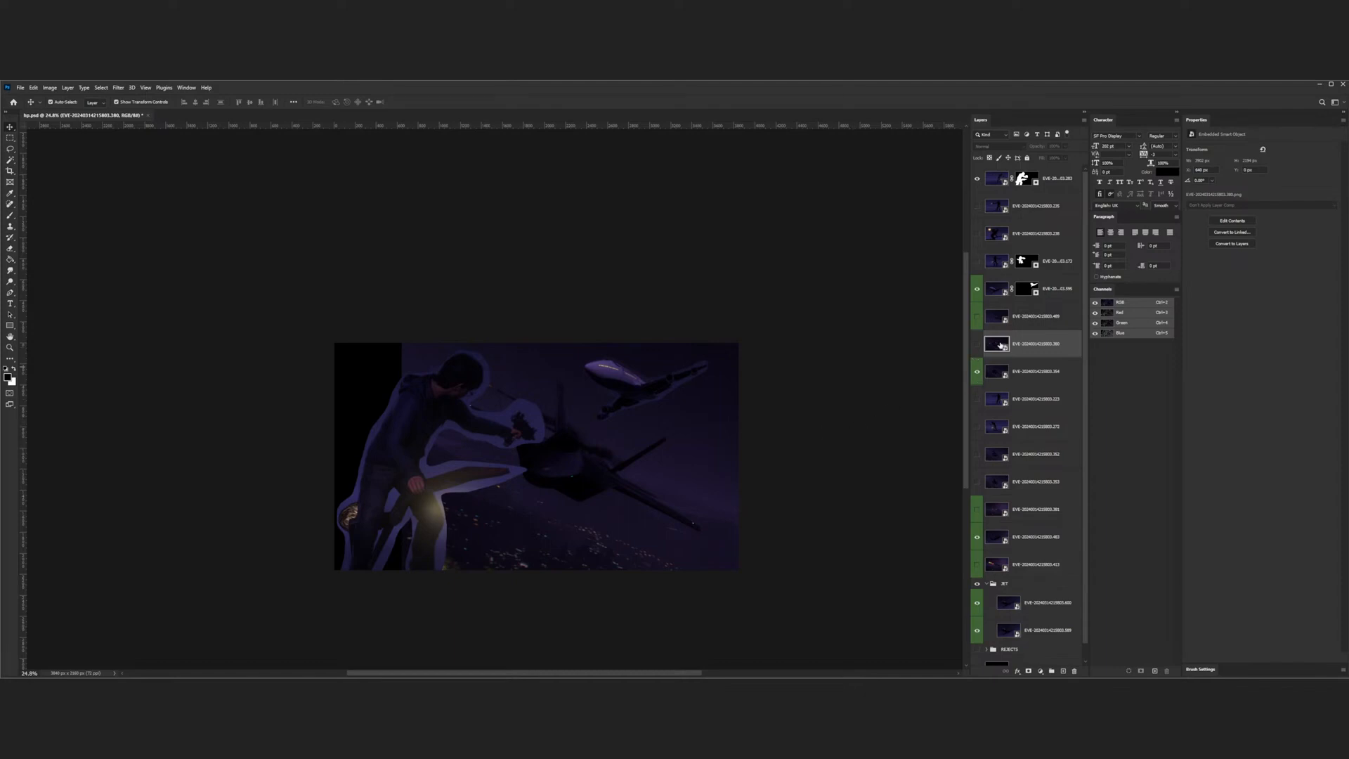
# - Move the masked airliner and fighter-over-city layers directly below the figure layer, and hide the visible screenshot layer above the JET group
pyautogui.scroll(8, 471, 523)
pyautogui.scroll(-4, 553, 469)
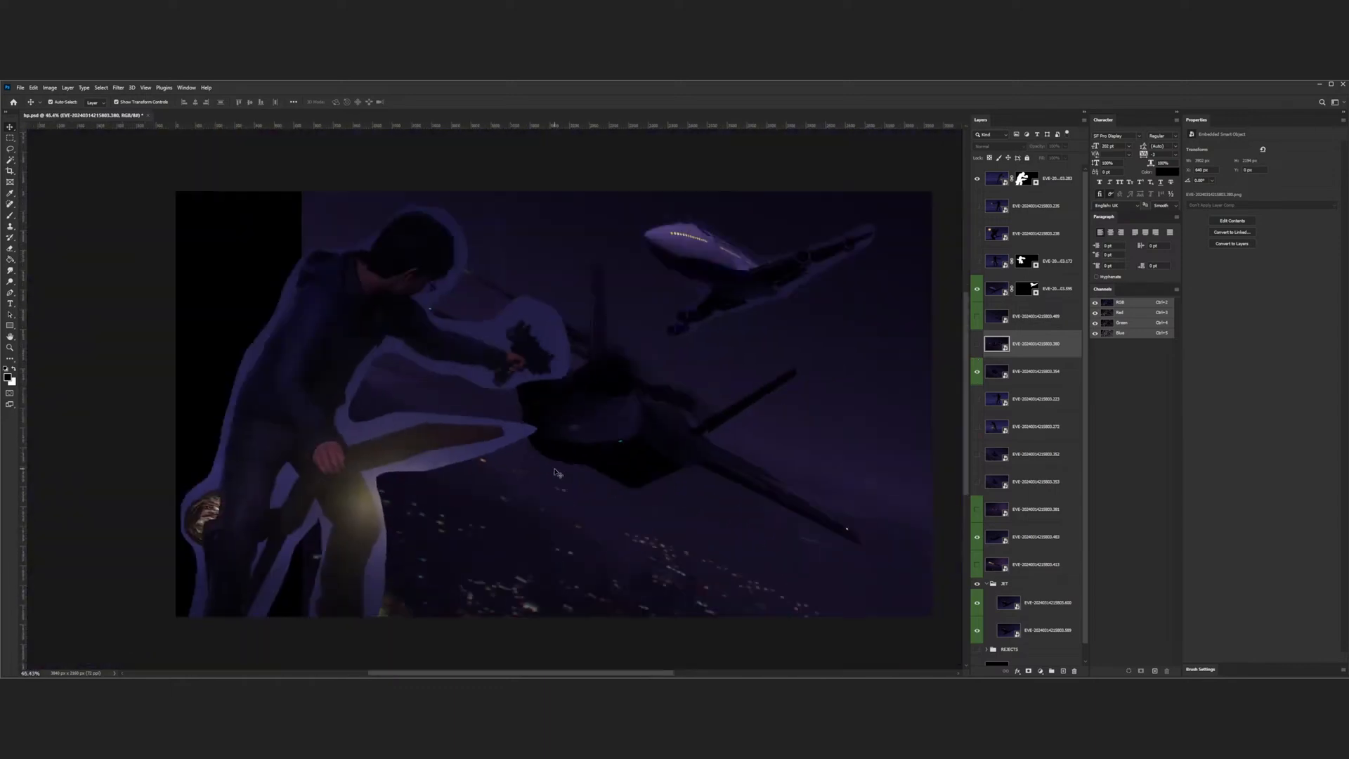
pyautogui.scroll(-3, 555, 472)
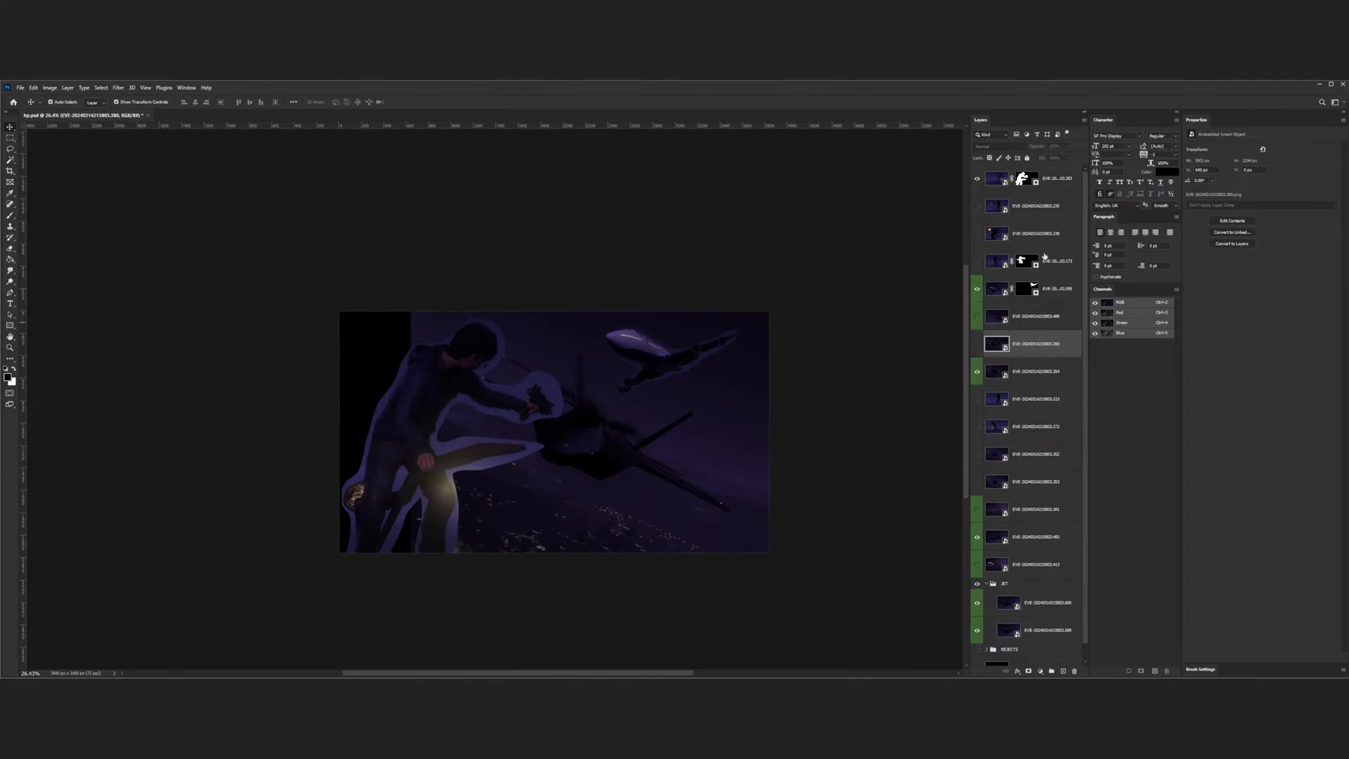
pyautogui.click(1047, 295)
pyautogui.keyDown('ctrl'); pyautogui.click(1039, 375); pyautogui.keyUp('ctrl')
pyautogui.moveTo(1039, 376); pyautogui.dragTo(1062, 206)
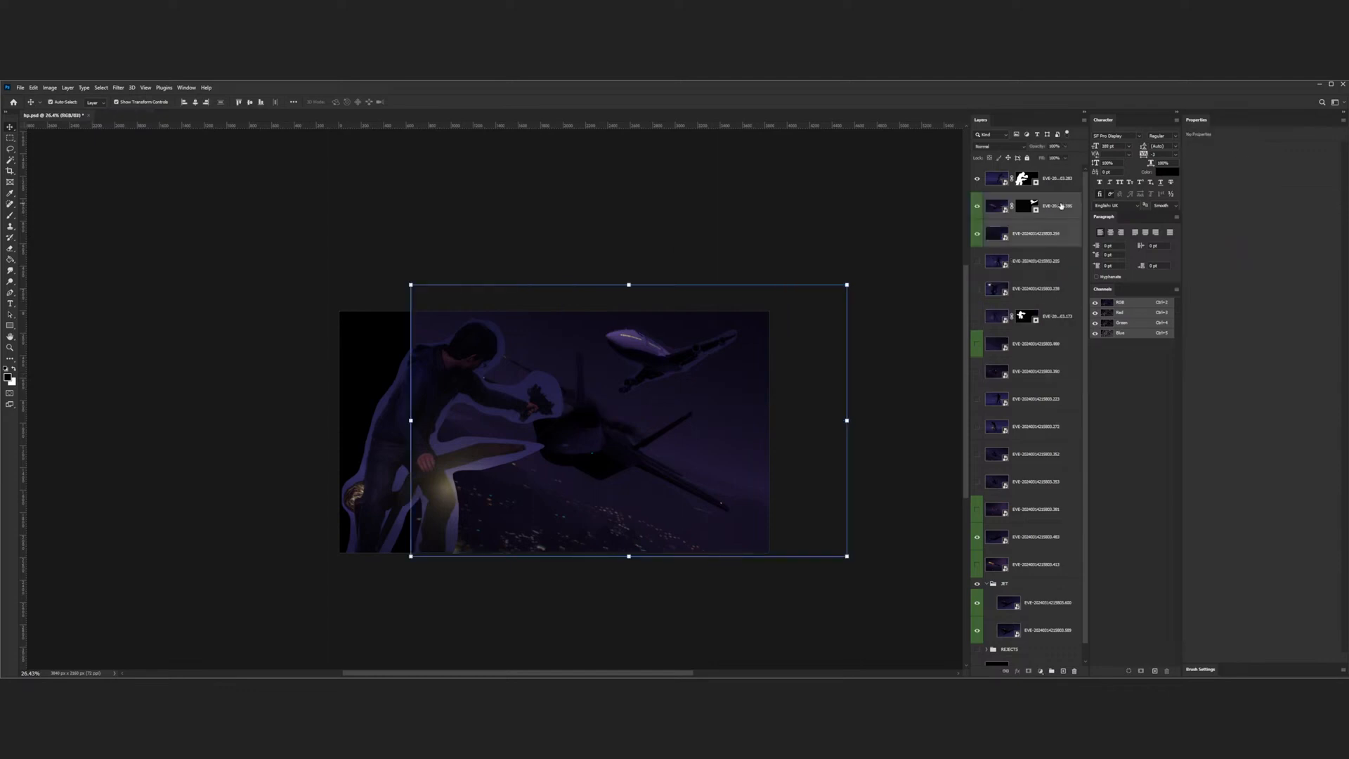
pyautogui.click(977, 538)
pyautogui.scroll(3, 413, 475)
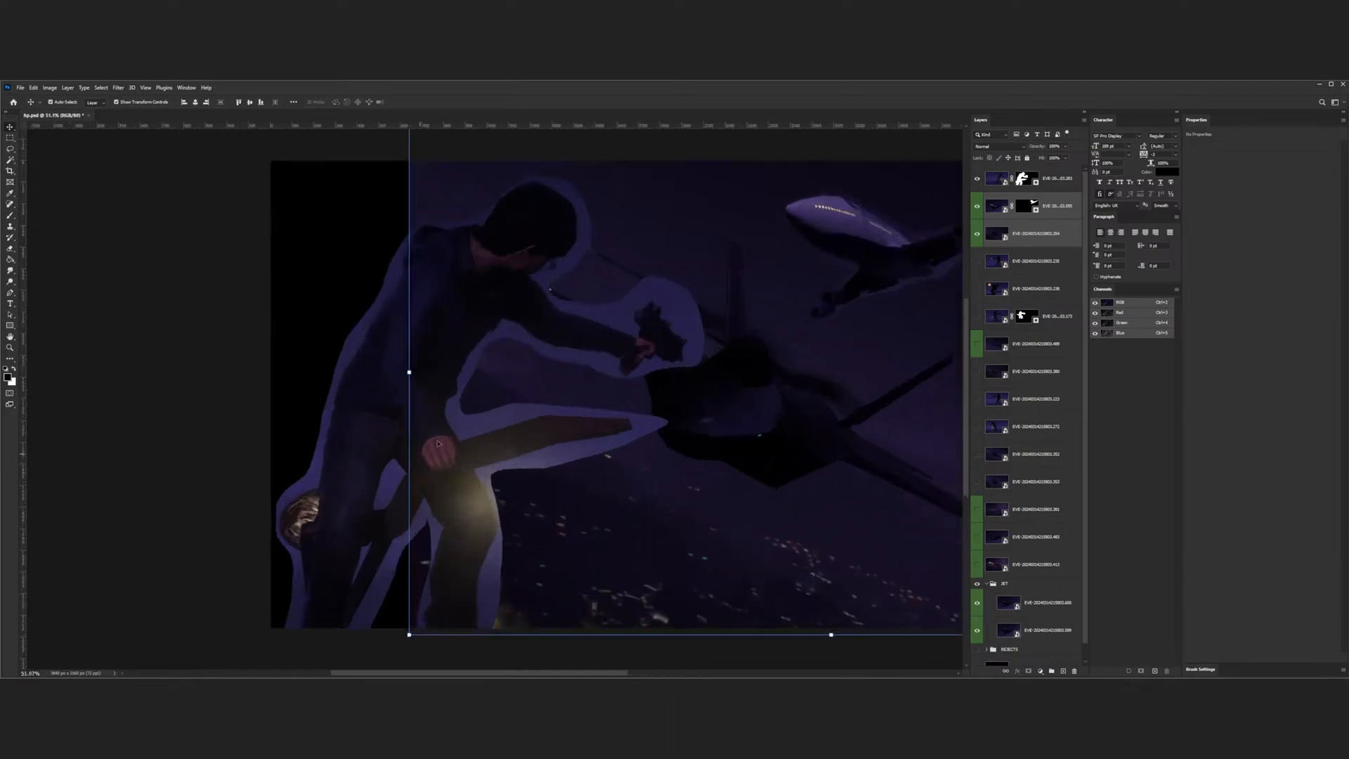
# - Hide the masked airliner and figure layers and shift the fighter-over-city screenshot left to cover the canvas
pyautogui.scroll(4, 349, 386)
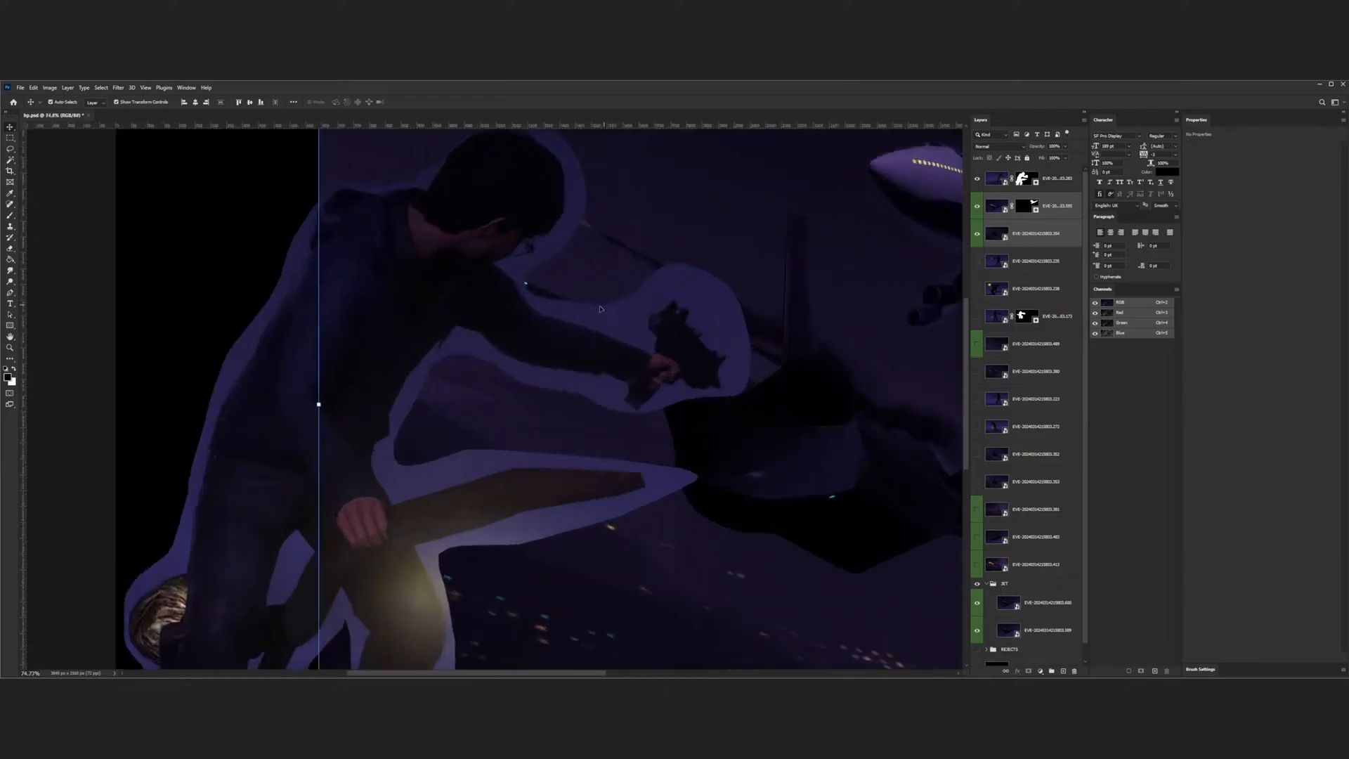
pyautogui.scroll(-2, 349, 386)
pyautogui.scroll(-4, 348, 385)
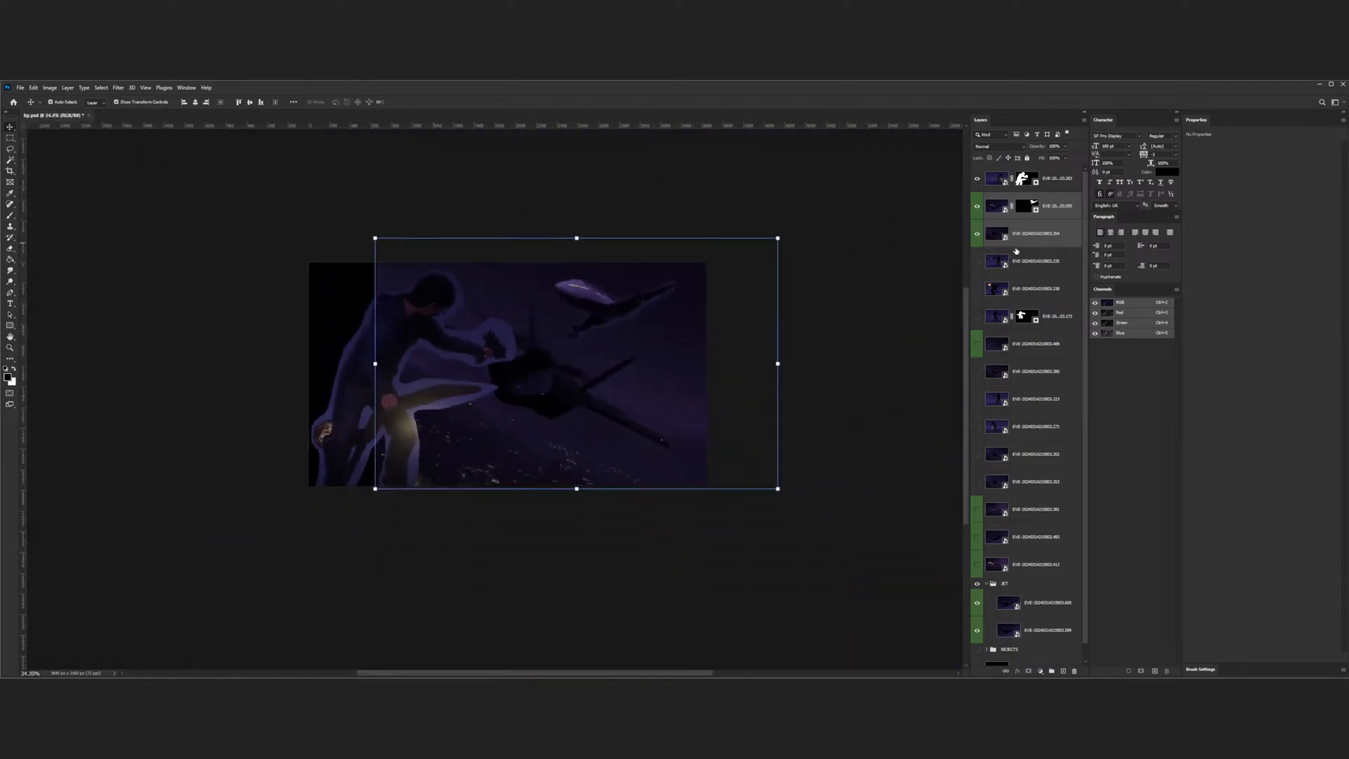
pyautogui.click(977, 206)
pyautogui.click(978, 235)
pyautogui.click(977, 179)
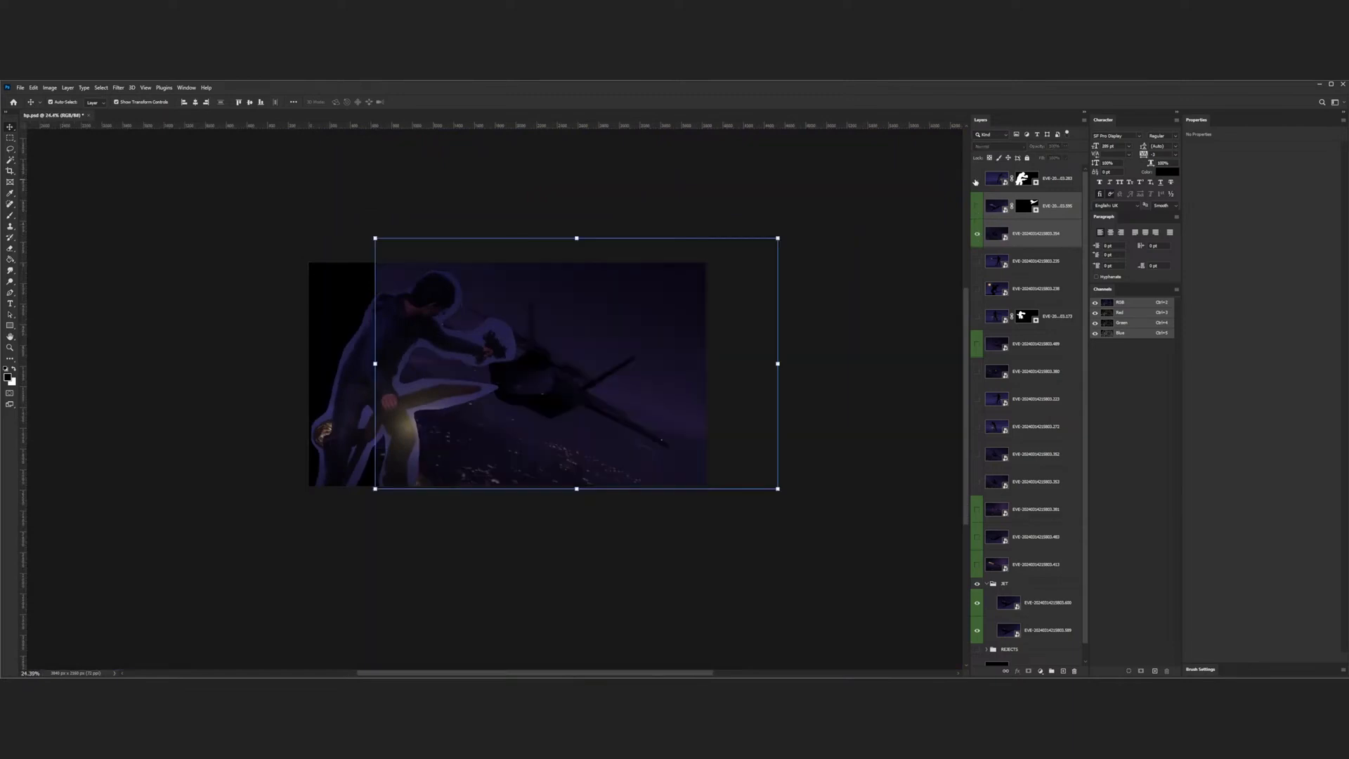
pyautogui.moveTo(574, 356); pyautogui.dragTo(521, 351)
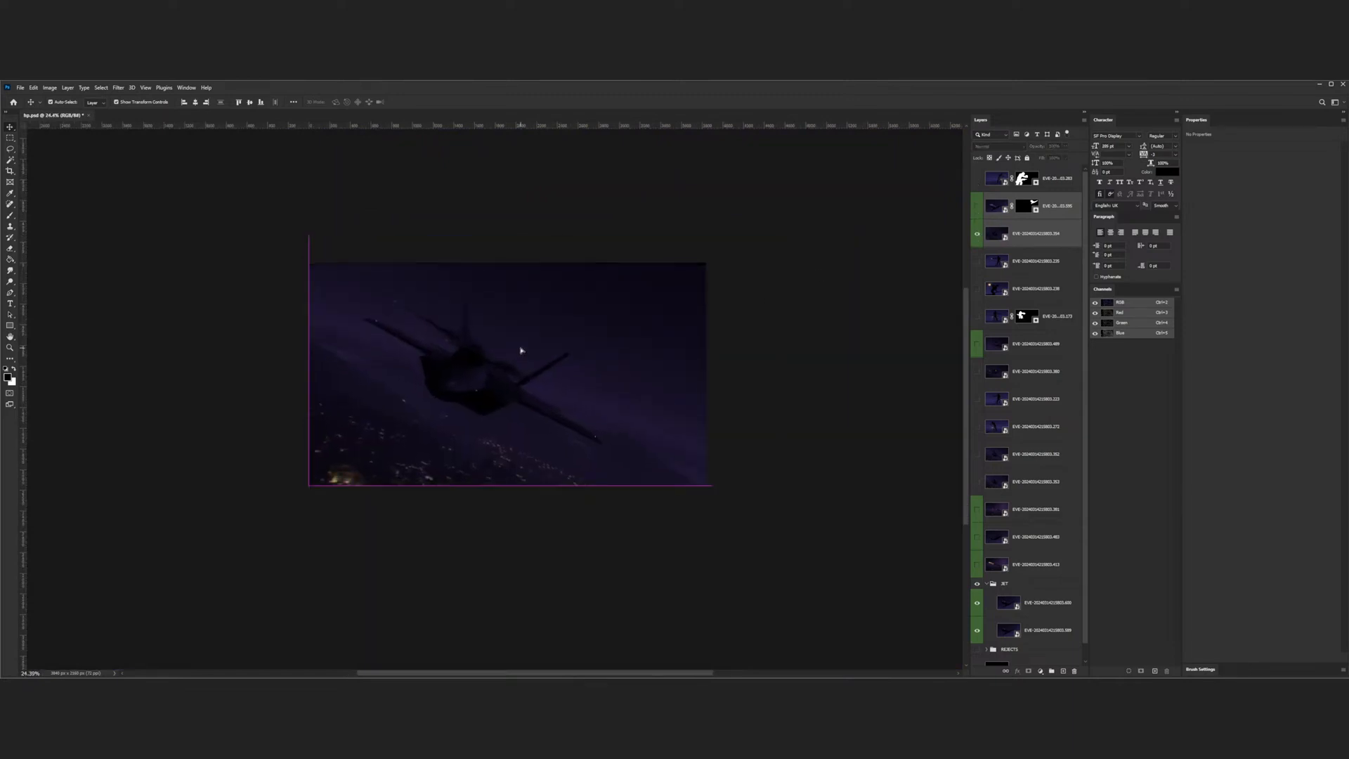
pyautogui.scroll(2, 442, 376)
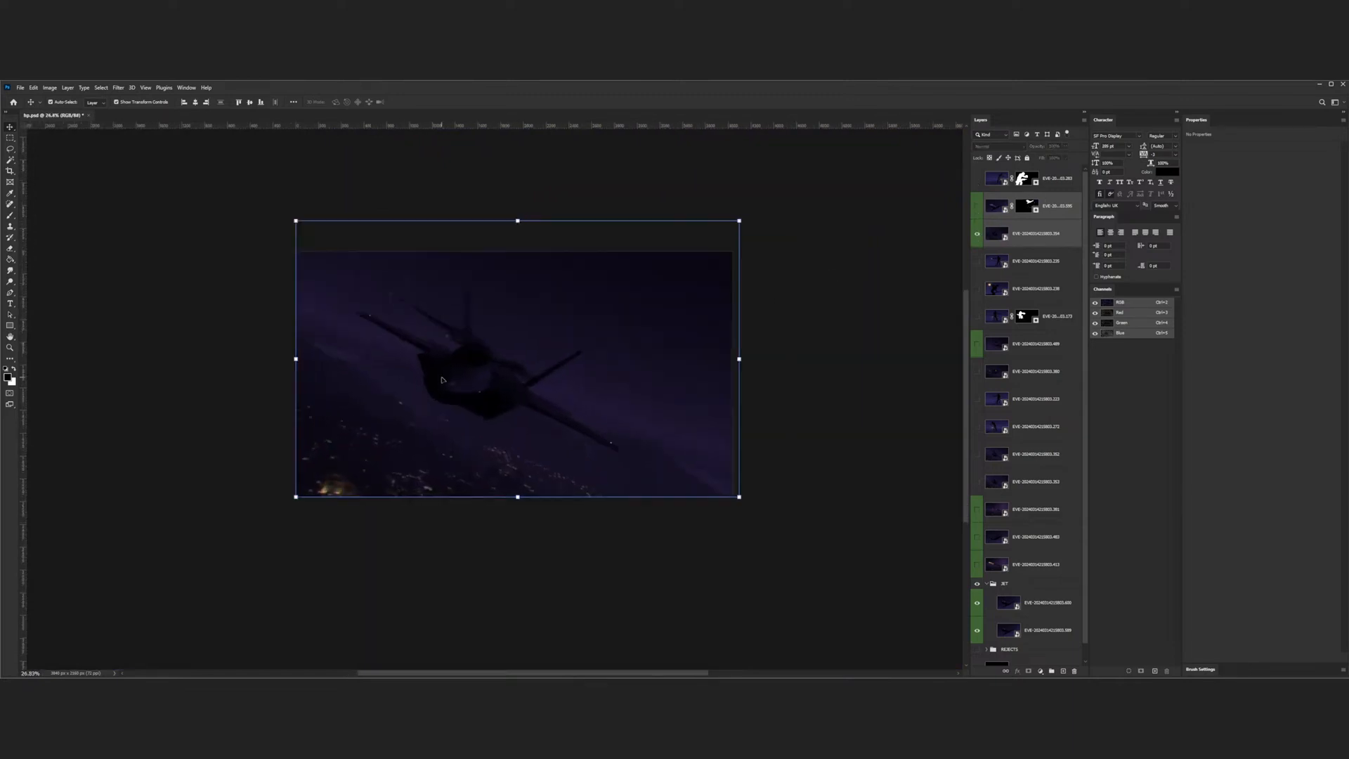
pyautogui.moveTo(442, 376); pyautogui.dragTo(441, 378)
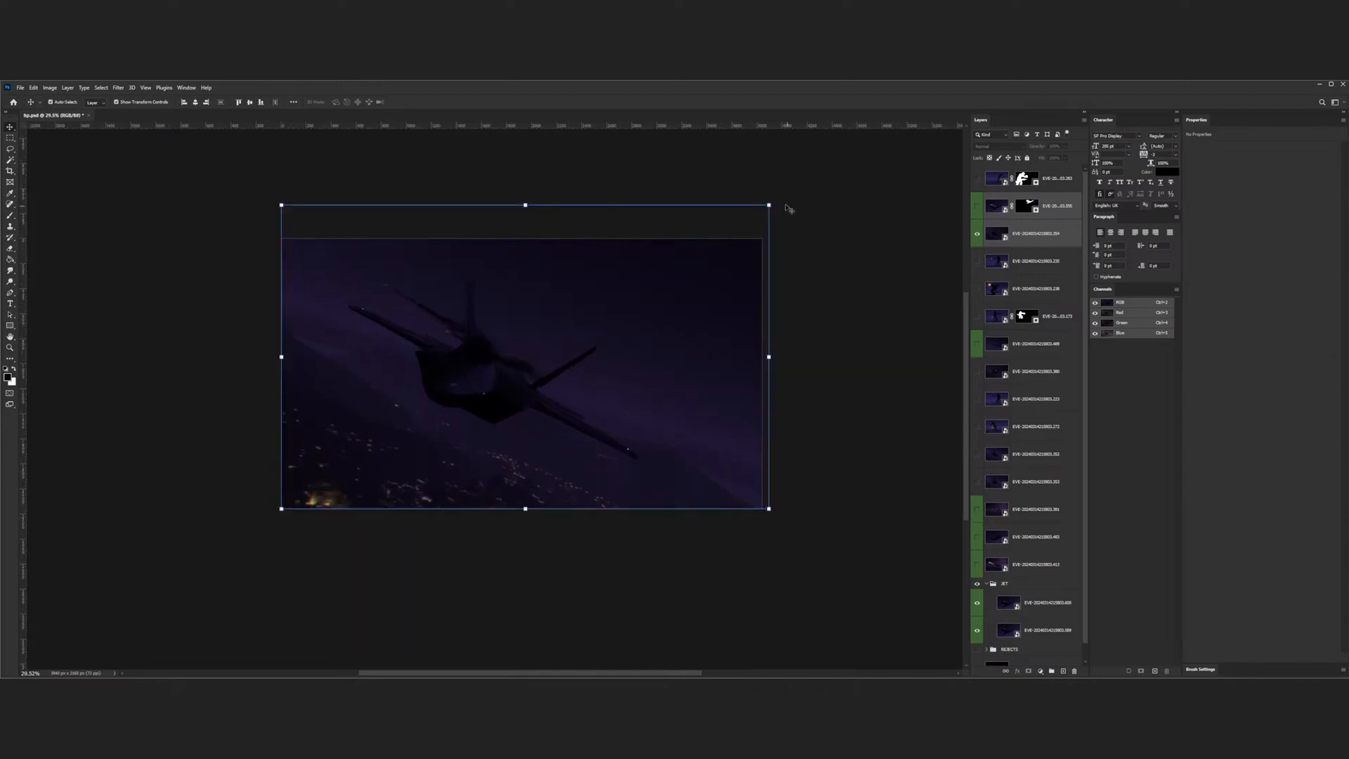
pyautogui.moveTo(731, 205); pyautogui.dragTo(730, 460)
pyautogui.moveTo(551, 468); pyautogui.dragTo(583, 286)
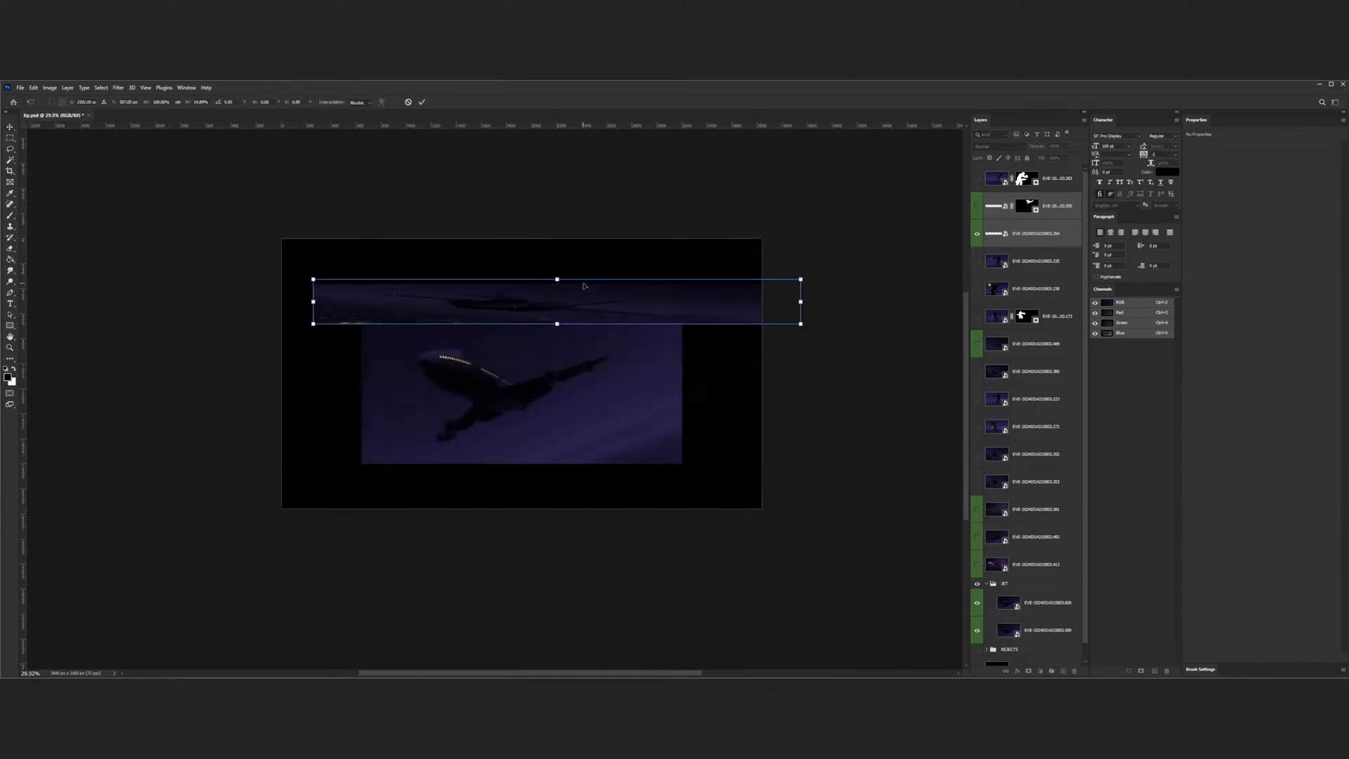
pyautogui.press('Escape')
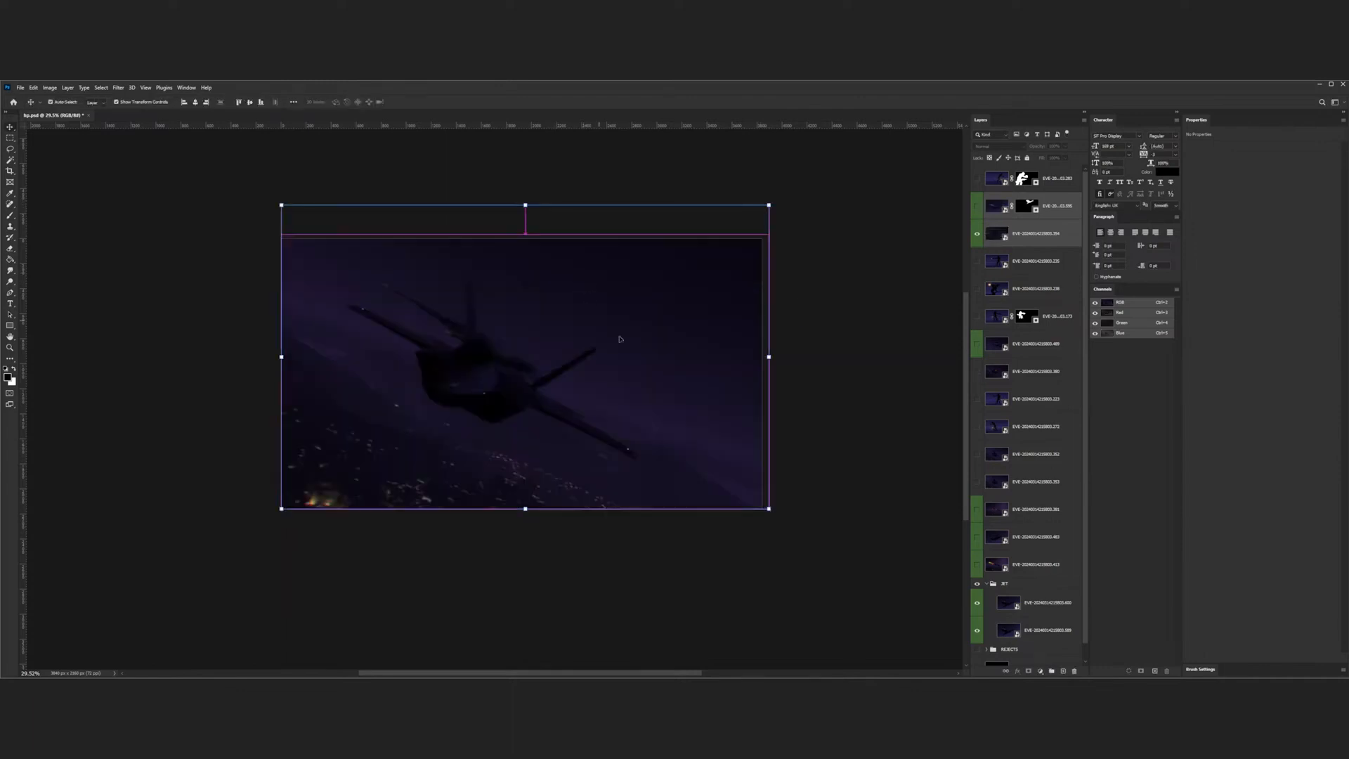
pyautogui.moveTo(768, 356); pyautogui.dragTo(555, 356)
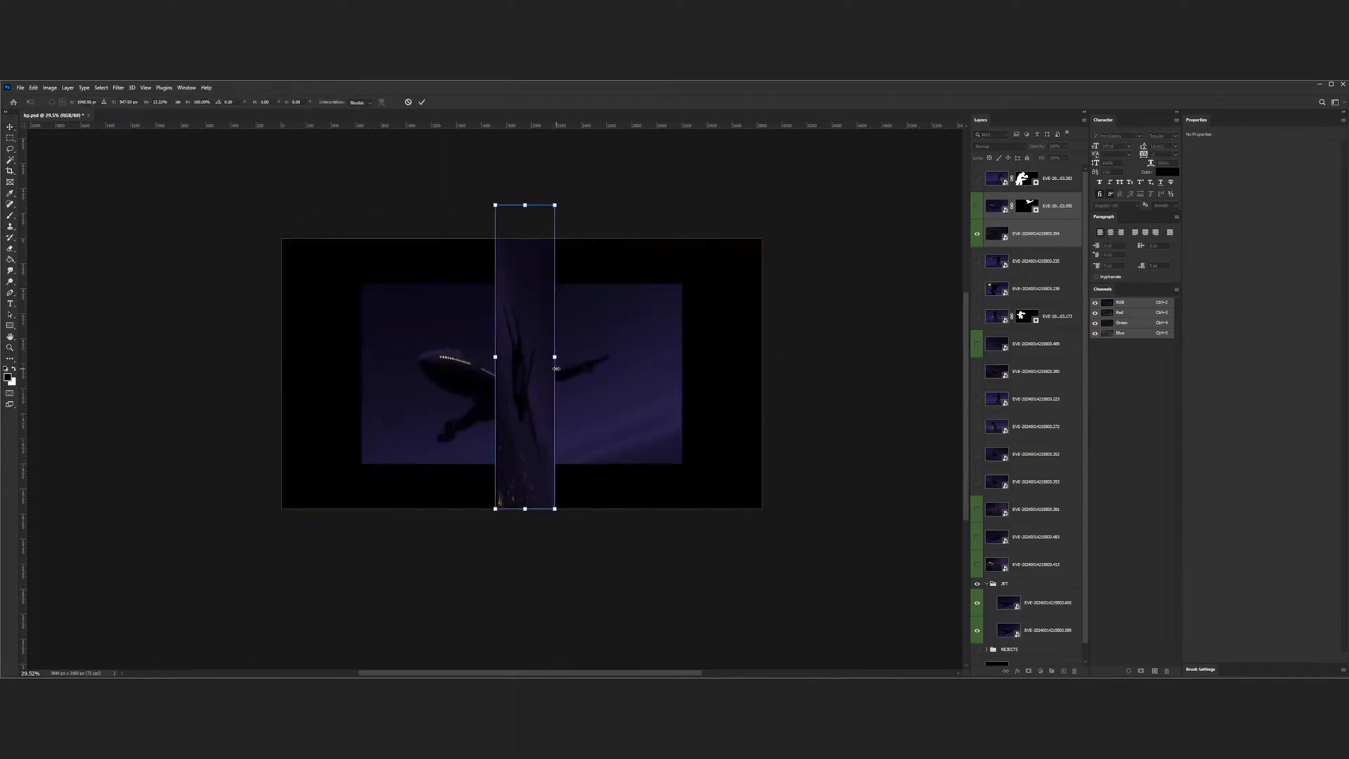
pyautogui.press('Return')
pyautogui.click(738, 376)
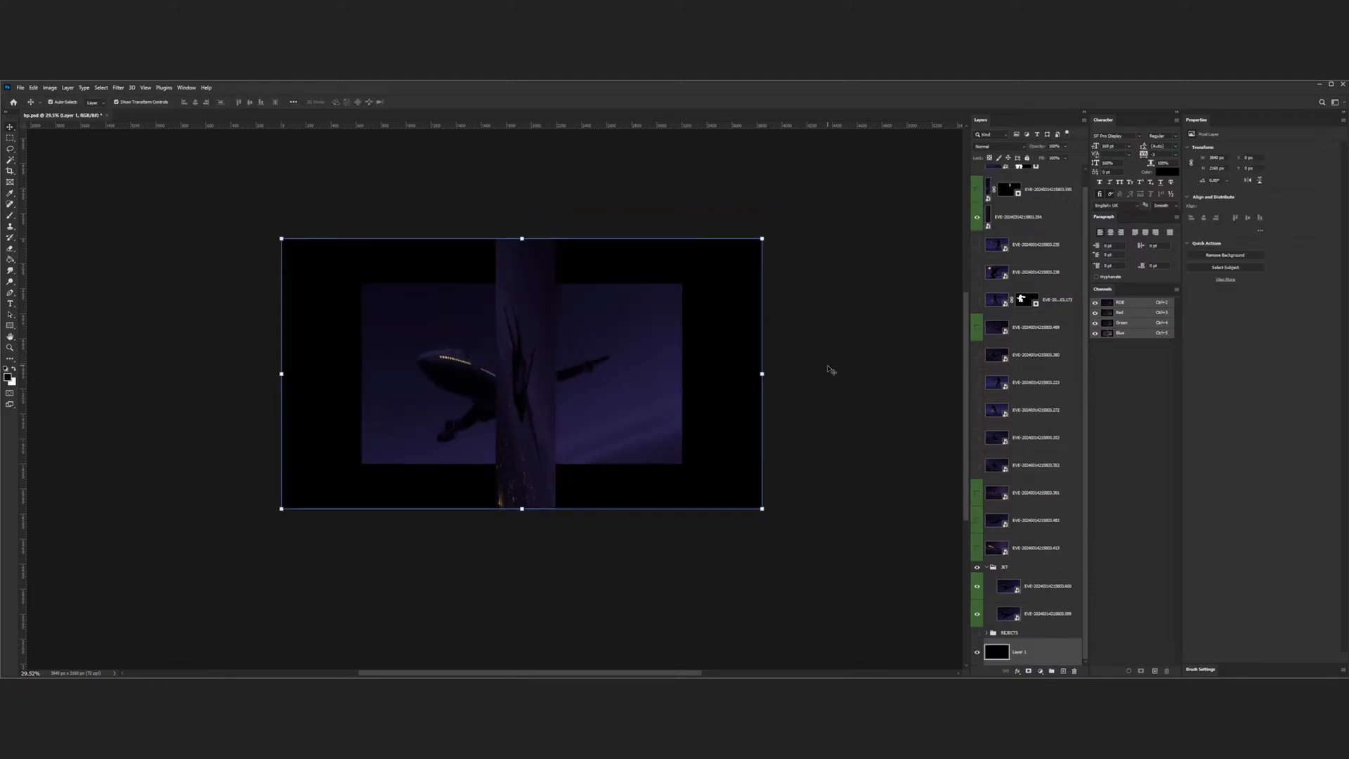
pyautogui.hotkey('ctrl', 'z')
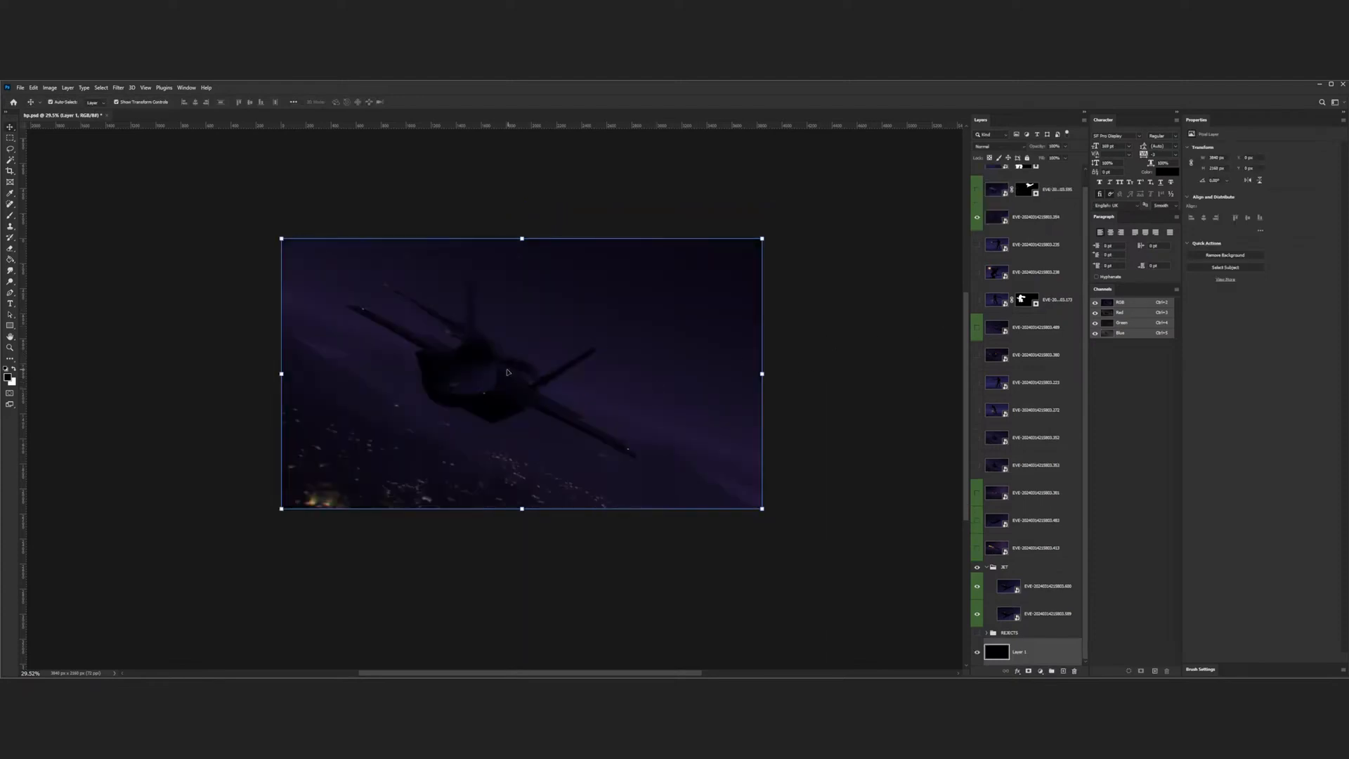
pyautogui.moveTo(759, 238)
pyautogui.mouseDown()
pyautogui.moveTo(750, 253)
pyautogui.moveTo(765, 236)
pyautogui.mouseUp()
pyautogui.press('Return')
# - Scale the fighter-over-city screenshot down slightly from its upper-right corner so that it exactly fits the canvas
pyautogui.scroll(7, 472, 329)
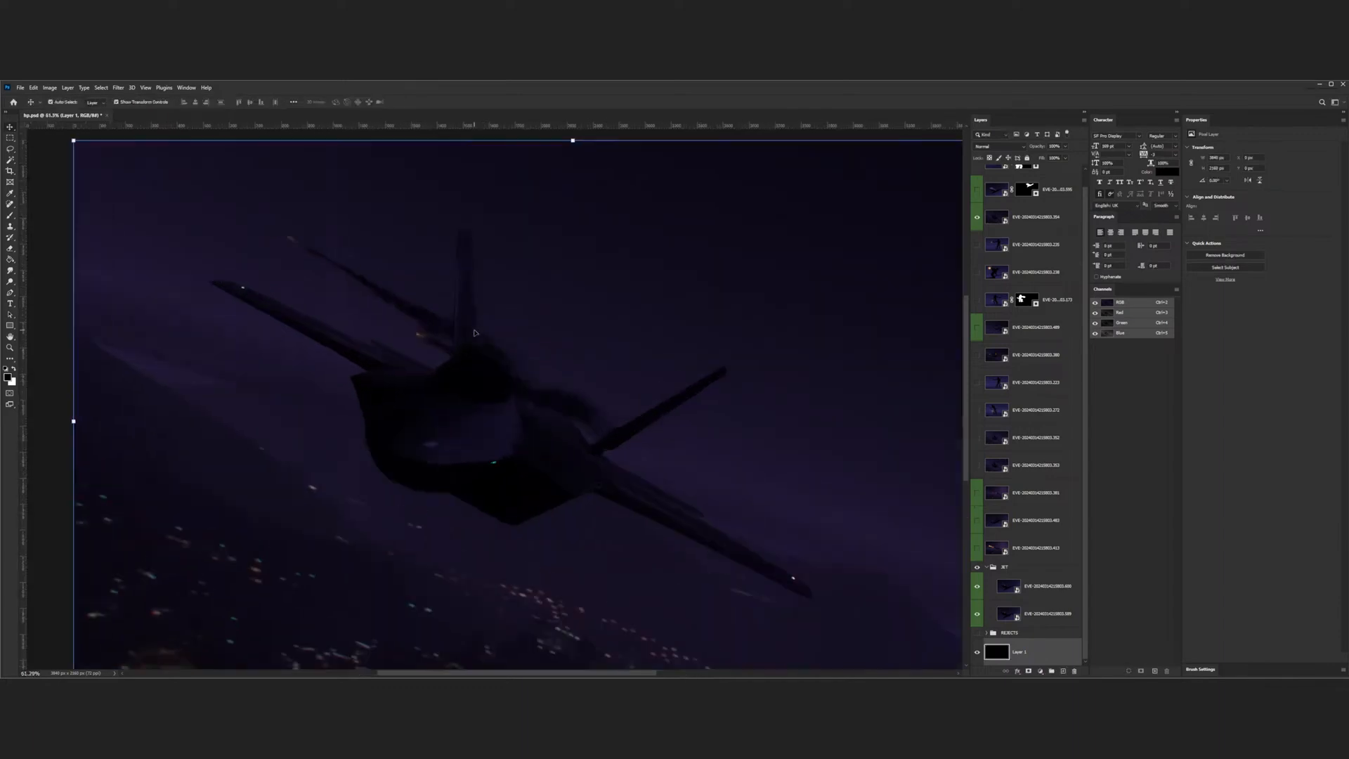
pyautogui.scroll(-3, 462, 369)
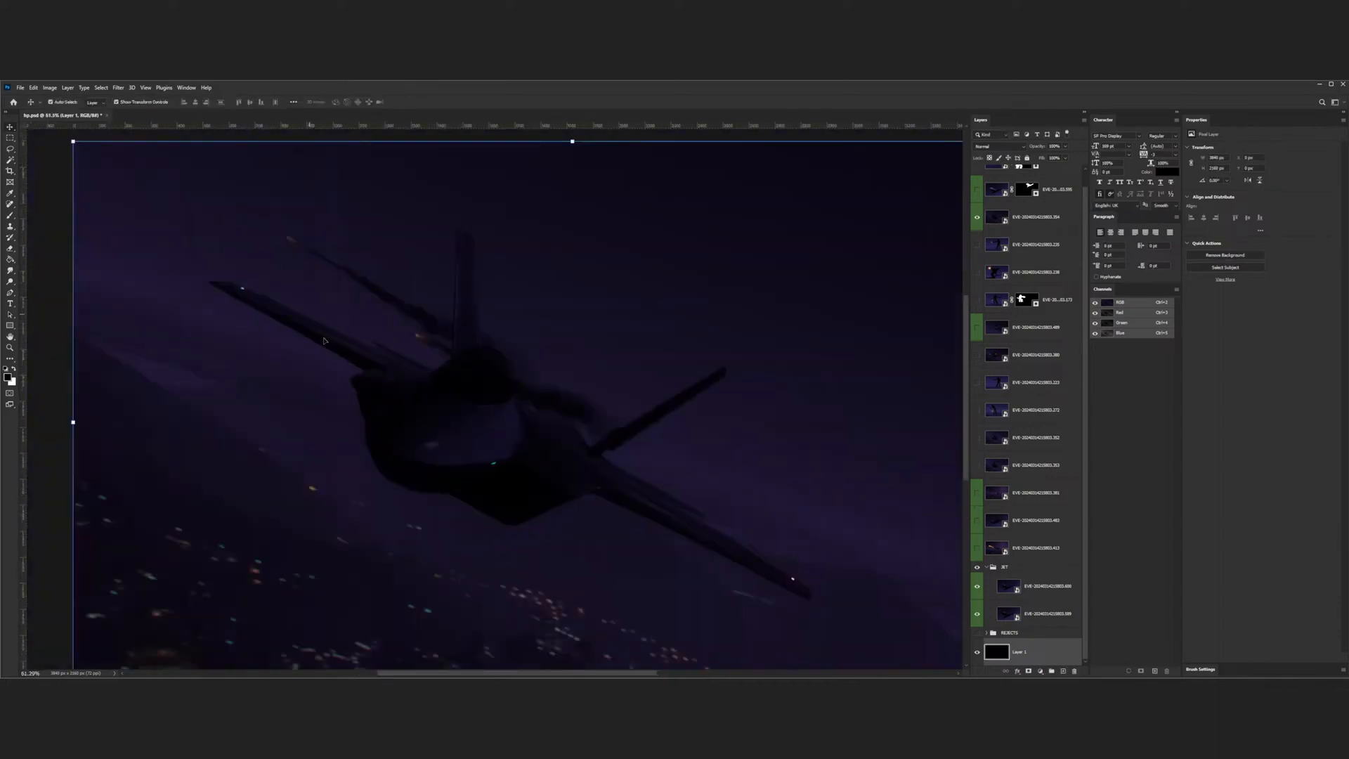
pyautogui.scroll(1, 998, 287)
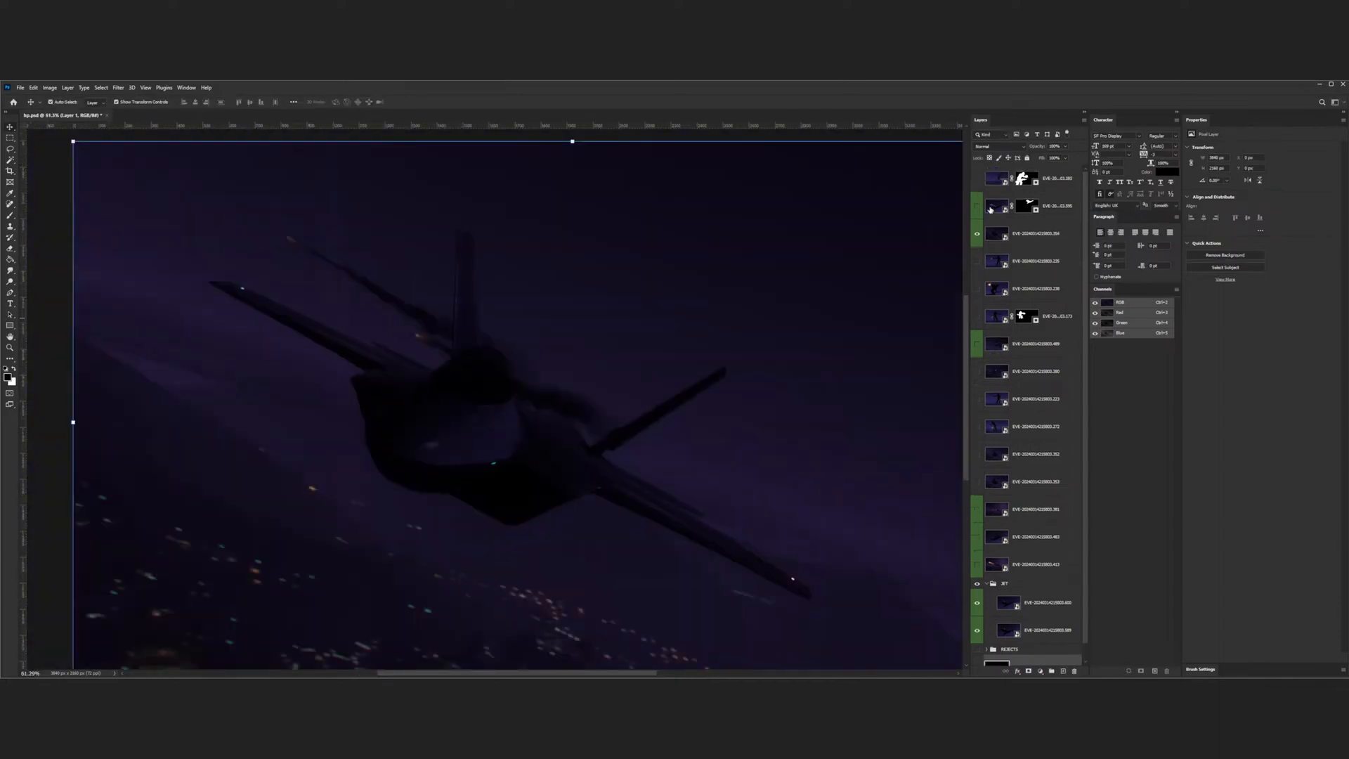
pyautogui.click(989, 240)
pyautogui.scroll(-2, 219, 254)
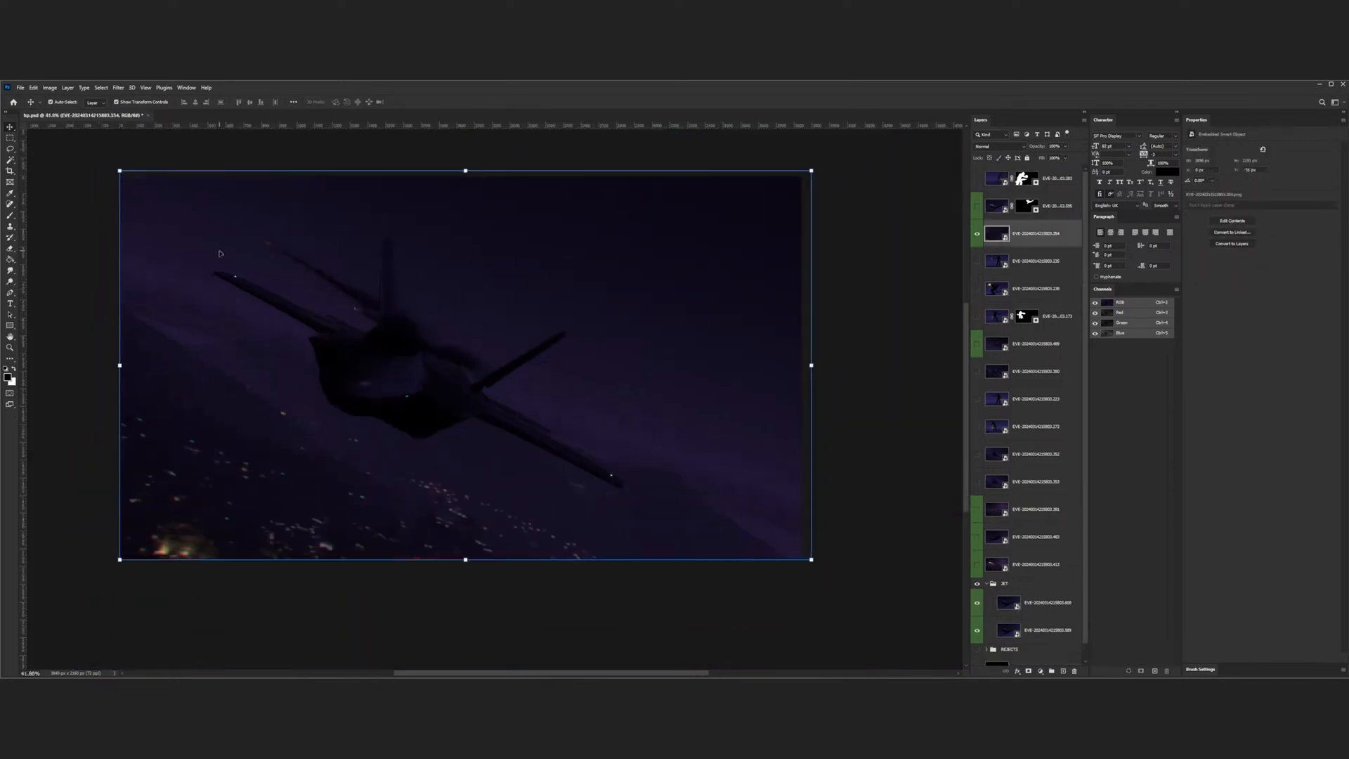
pyautogui.click(975, 235)
pyautogui.click(976, 234)
pyautogui.moveTo(812, 170); pyautogui.dragTo(803, 179)
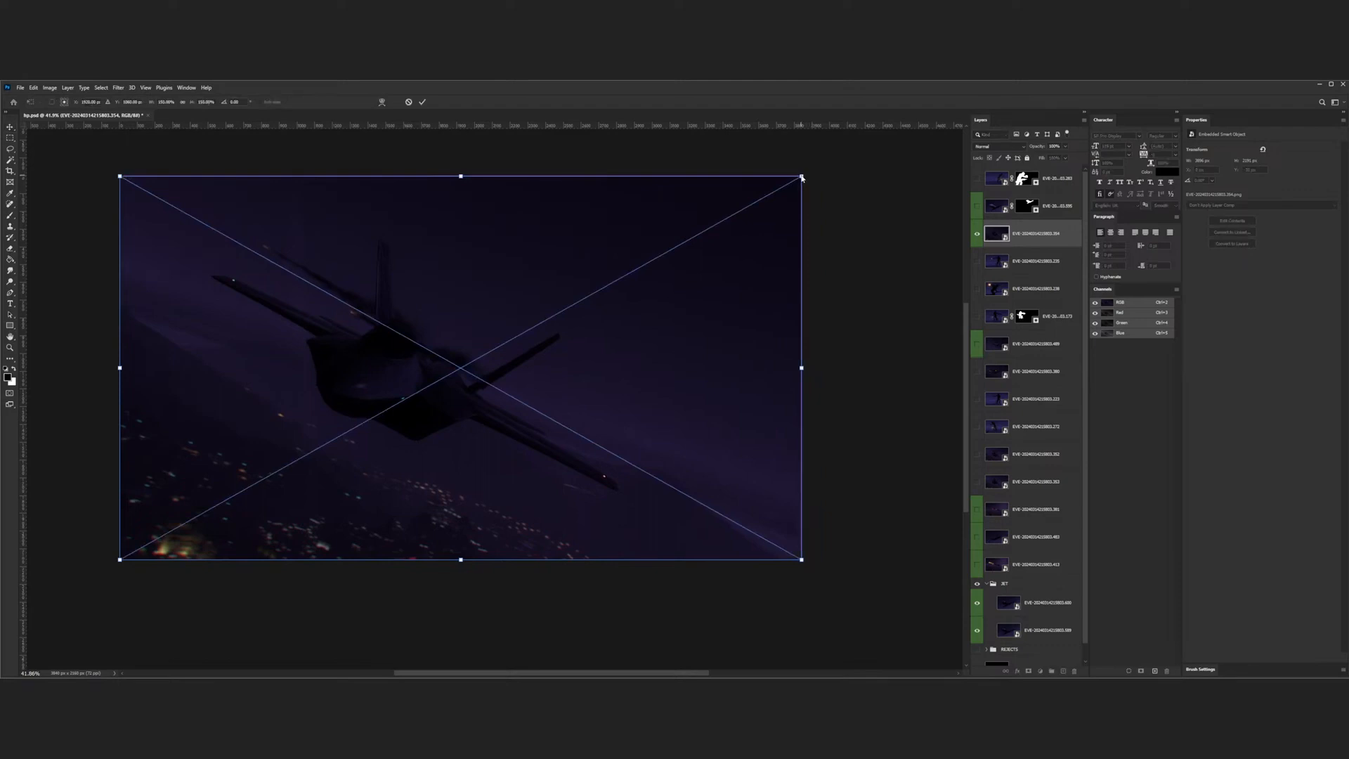
pyautogui.press('Return')
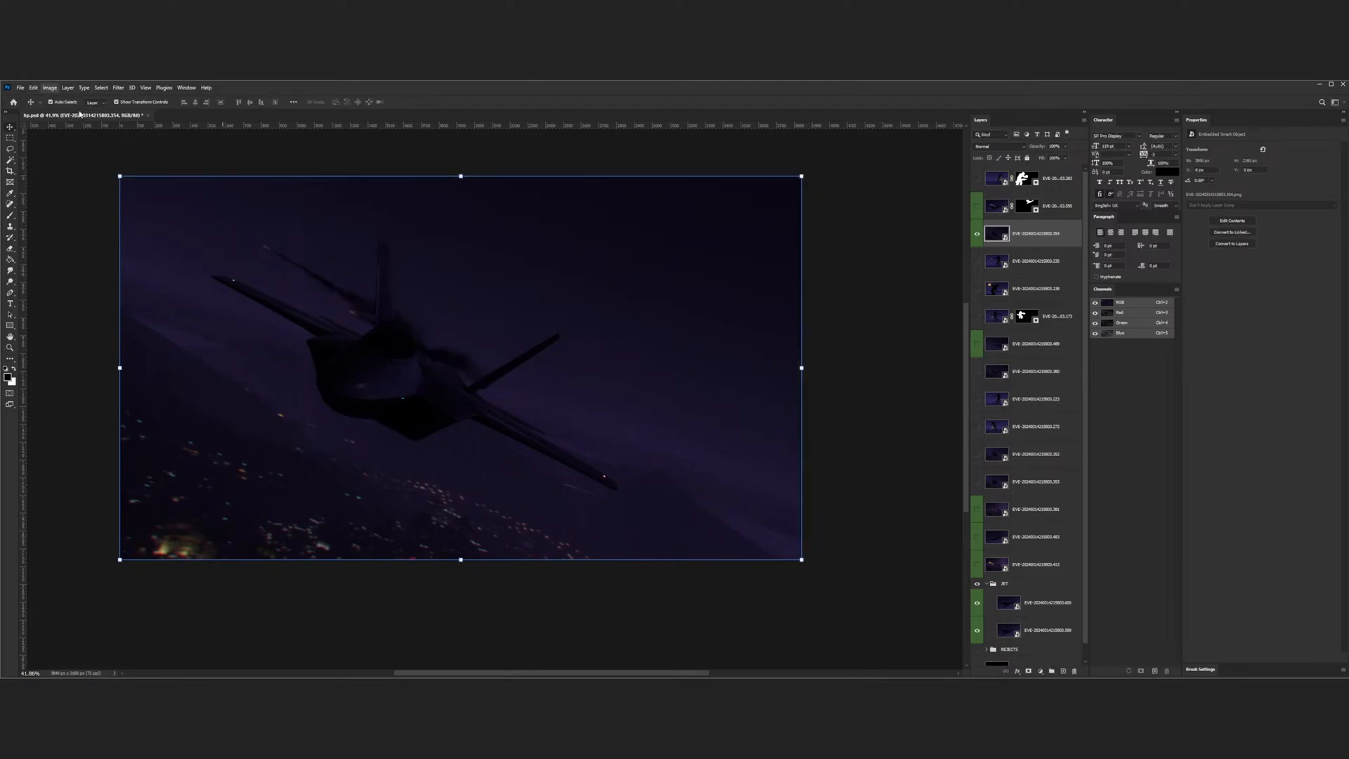
# - Try brightening the fighter screenshot strongly, inspect the aircraft's edges in the preview, and cancel the adjustment
pyautogui.click(211, 114)
pyautogui.moveTo(602, 274); pyautogui.dragTo(637, 273)
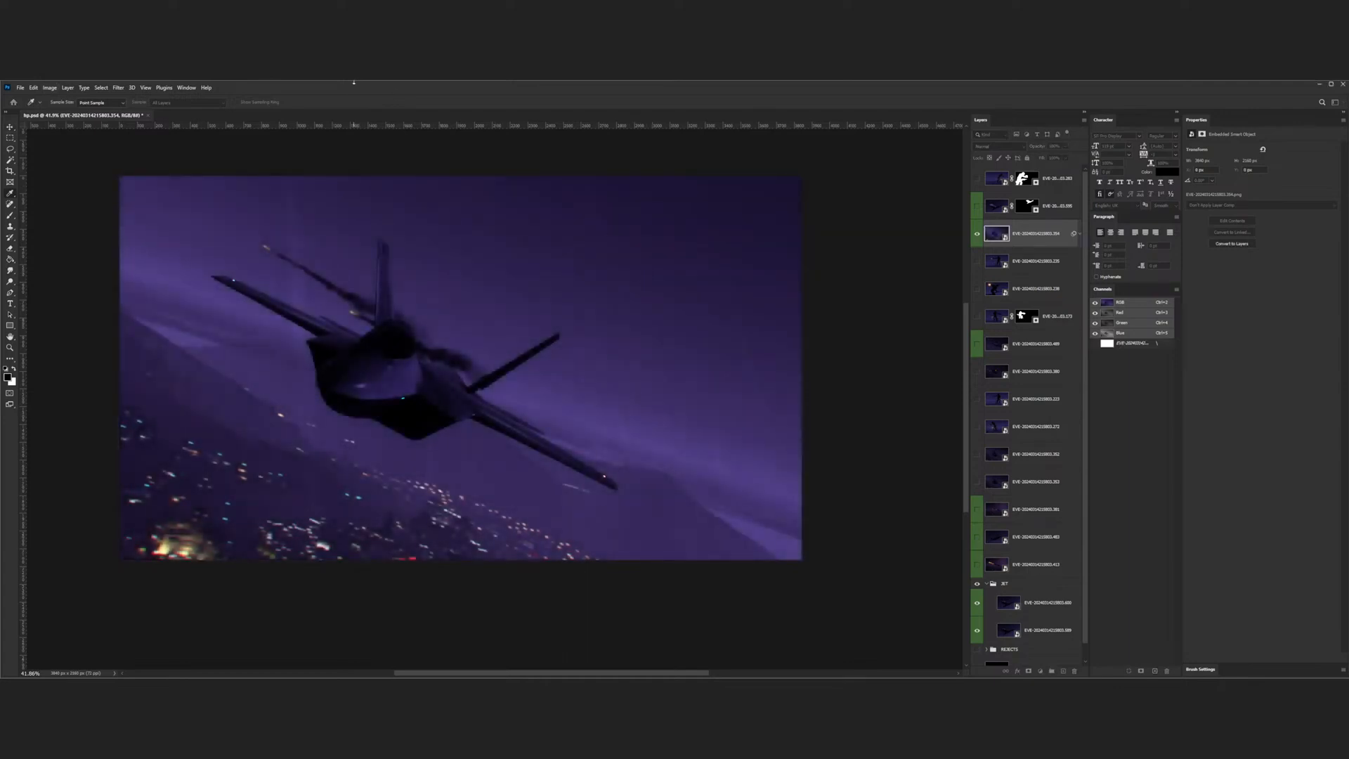
pyautogui.scroll(5, 407, 406)
pyautogui.moveTo(640, 275)
pyautogui.mouseDown()
pyautogui.moveTo(611, 275)
pyautogui.moveTo(664, 276)
pyautogui.mouseUp()
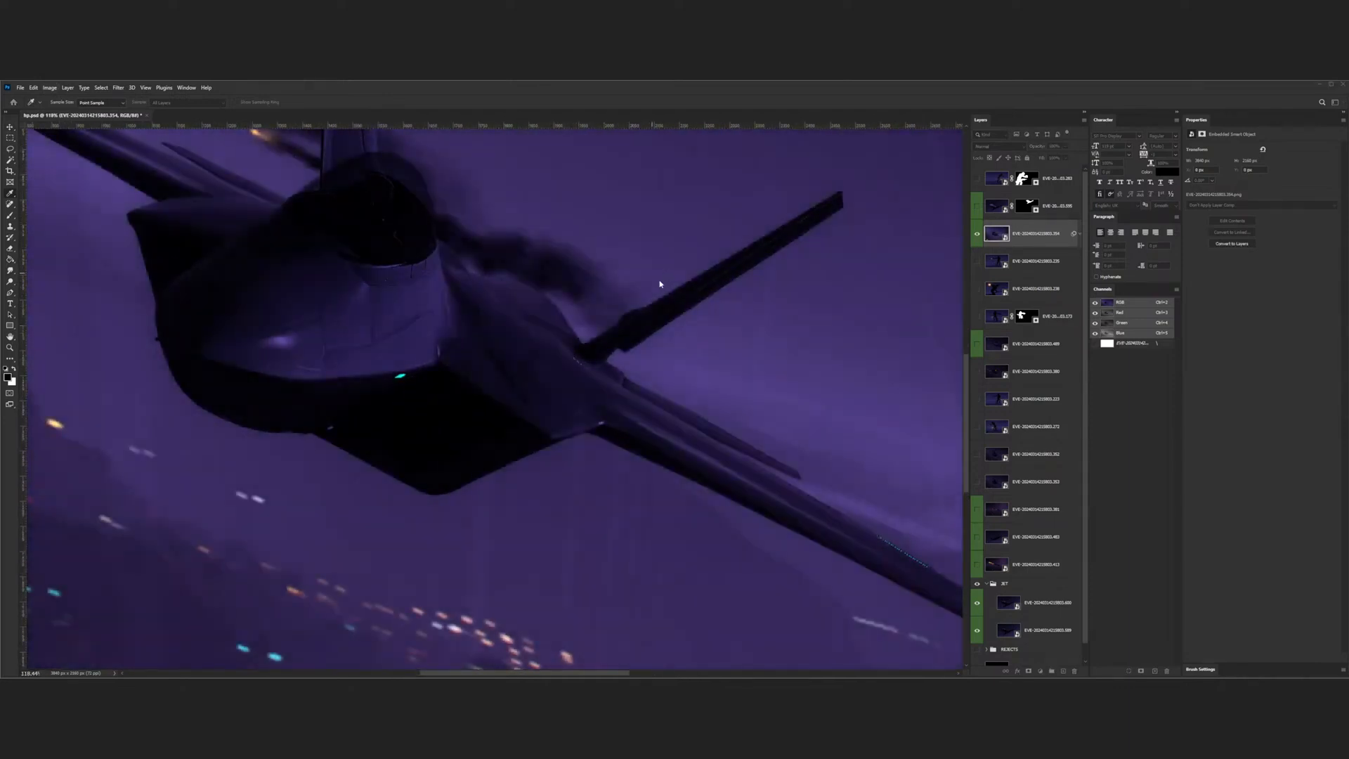
pyautogui.press('Escape')
pyautogui.scroll(-7, 418, 441)
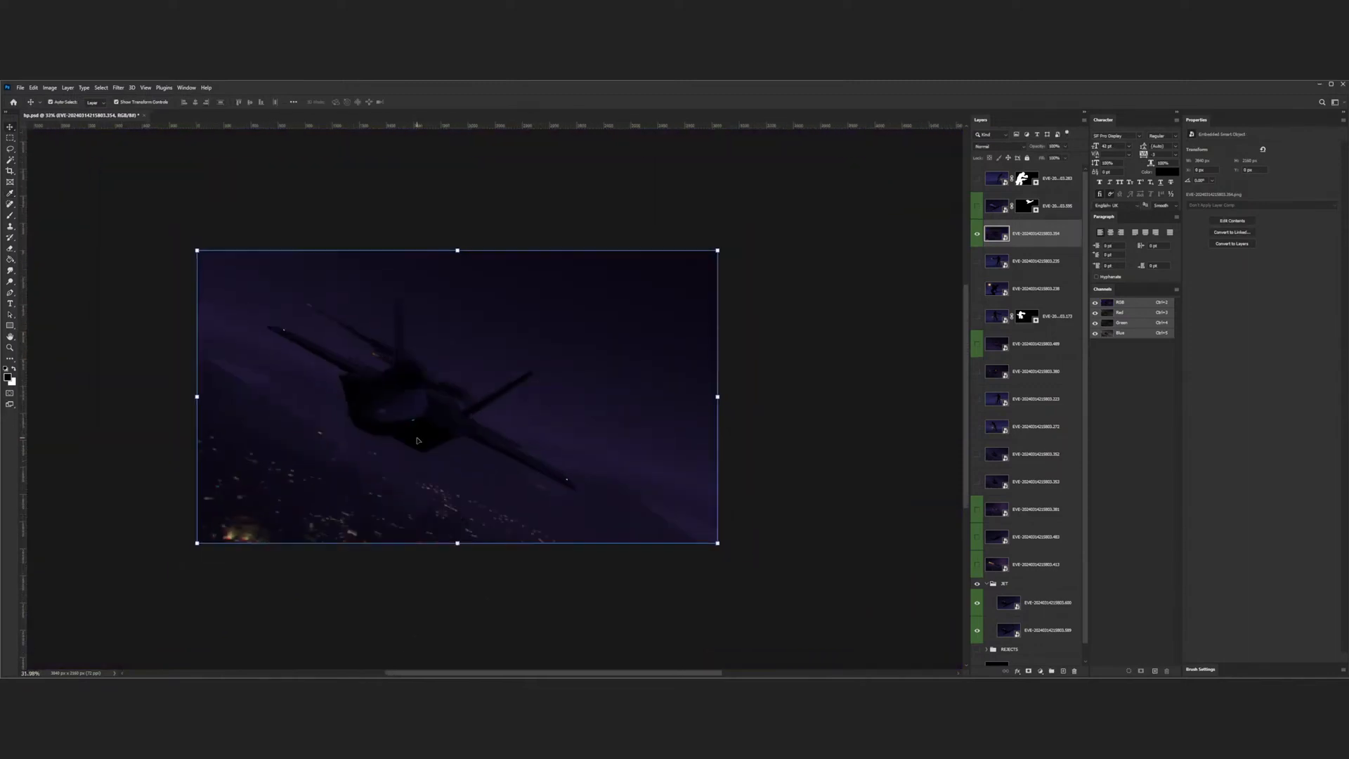
# - Examine the edges of the fighter's nose, wings and underside up close
pyautogui.scroll(1, 420, 400)
pyautogui.scroll(1, 420, 400)
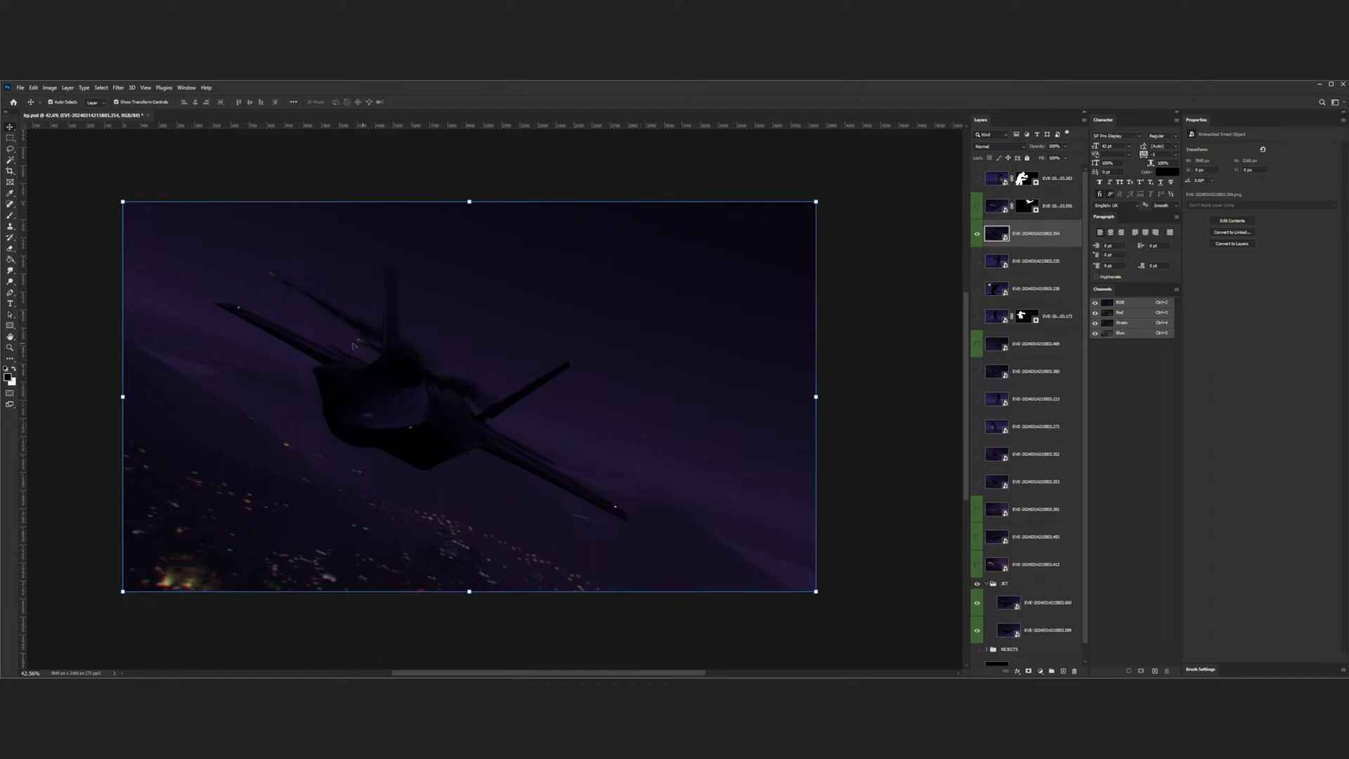
pyautogui.press('l')
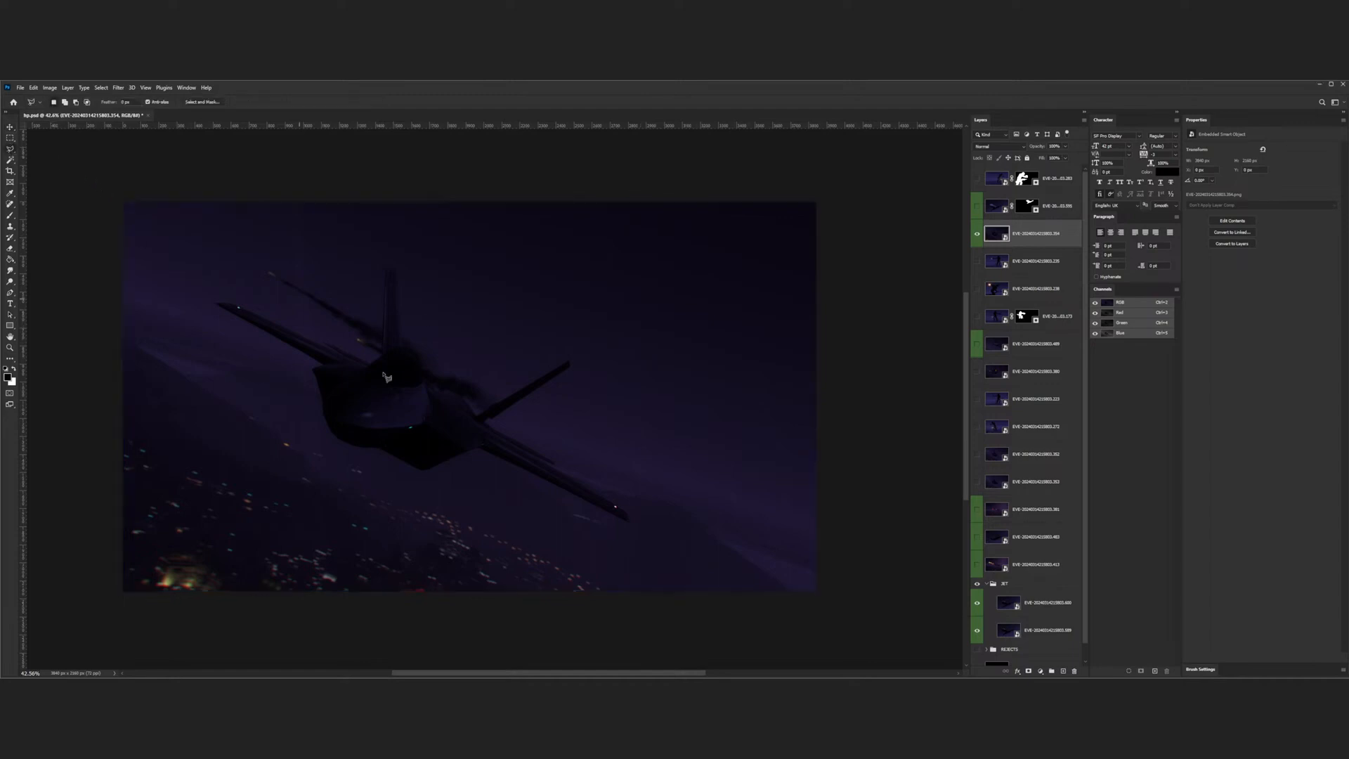
pyautogui.scroll(6, 472, 477)
pyautogui.scroll(6, 726, 581)
pyautogui.scroll(-6, 726, 580)
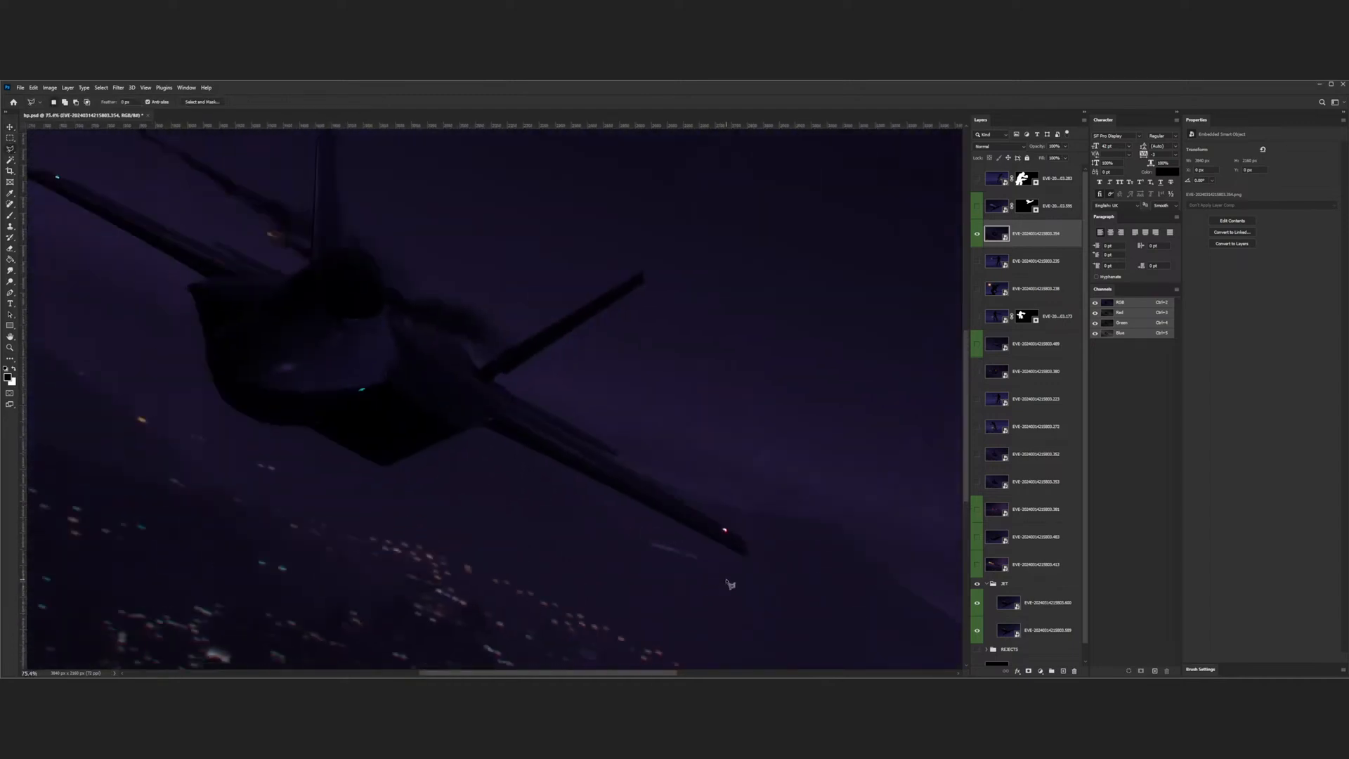
pyautogui.scroll(6, 392, 409)
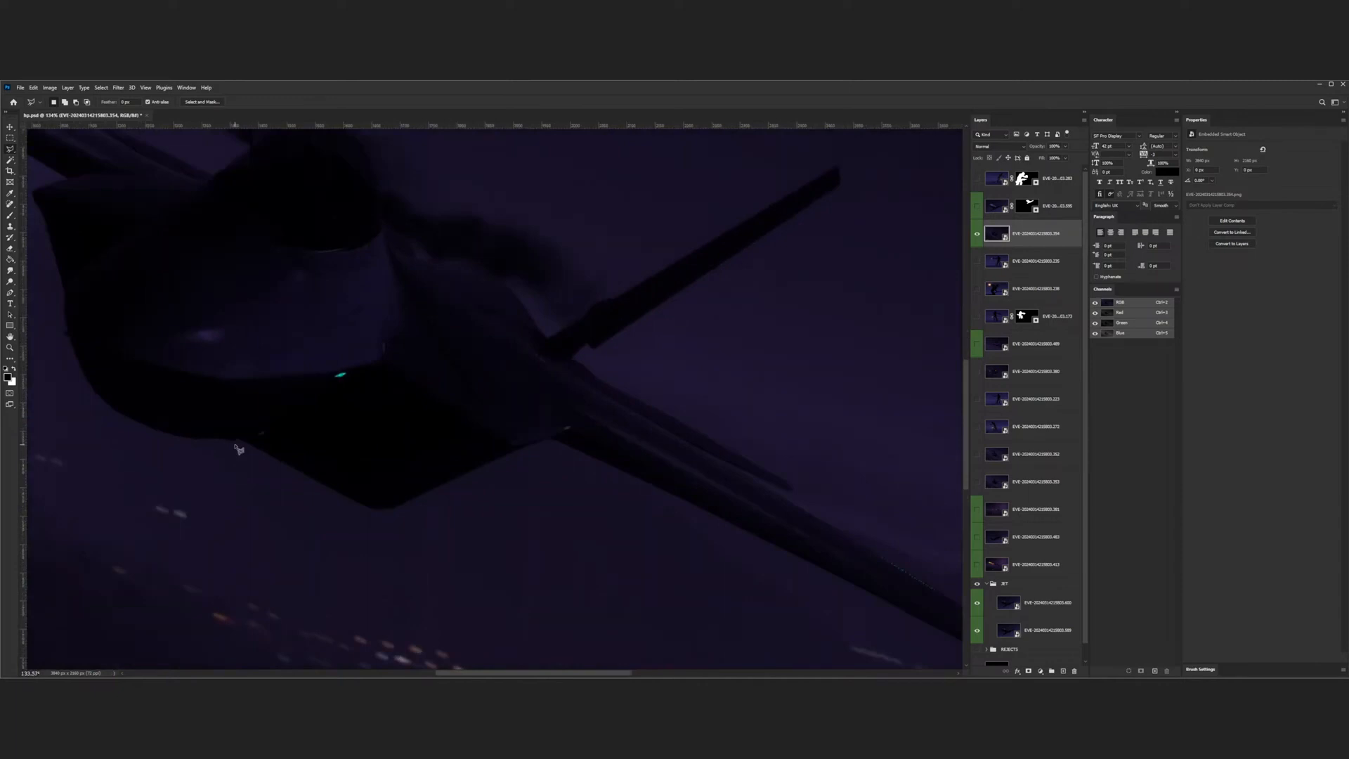
pyautogui.scroll(-6, 239, 449)
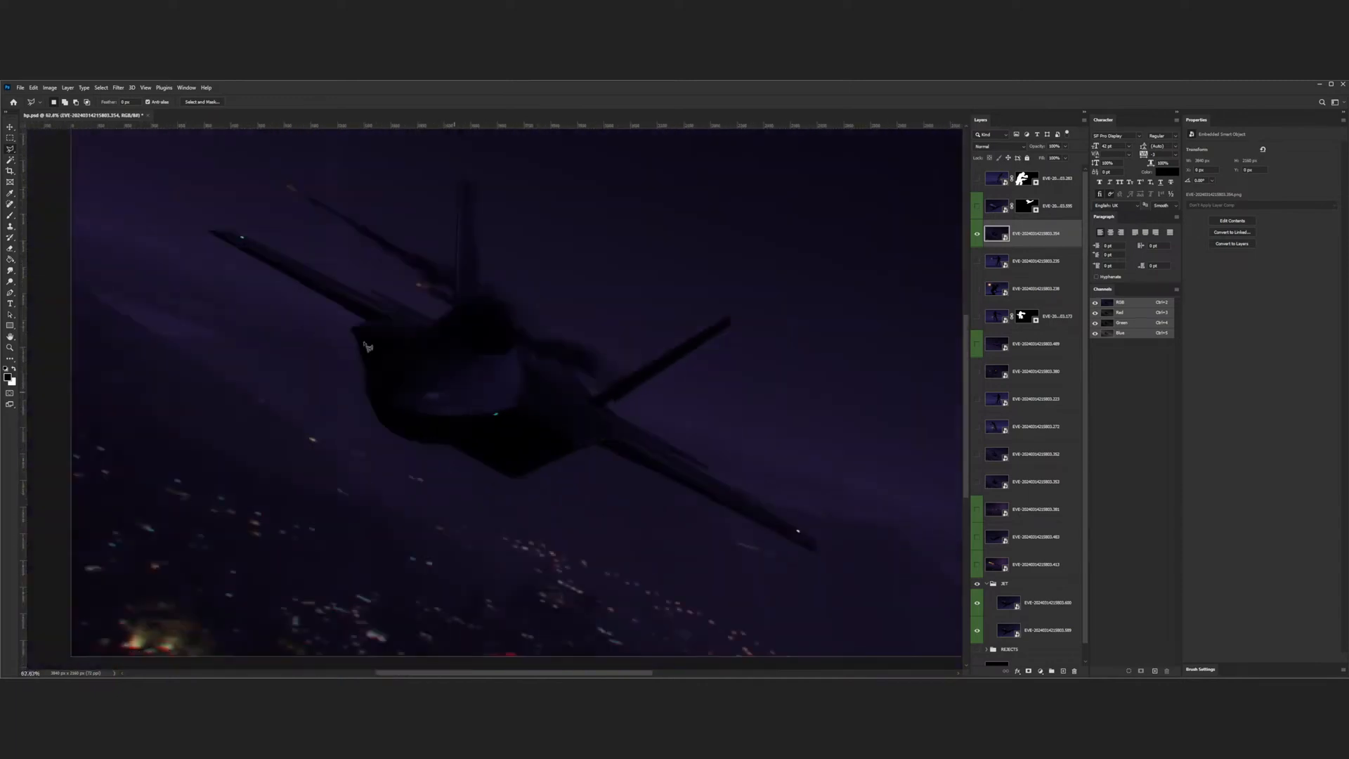
# - Place a new layer filled with pure red directly beneath the fighter layer, reselect the fighter, and collapse the JET group
pyautogui.click(10, 260)
pyautogui.click(7, 377)
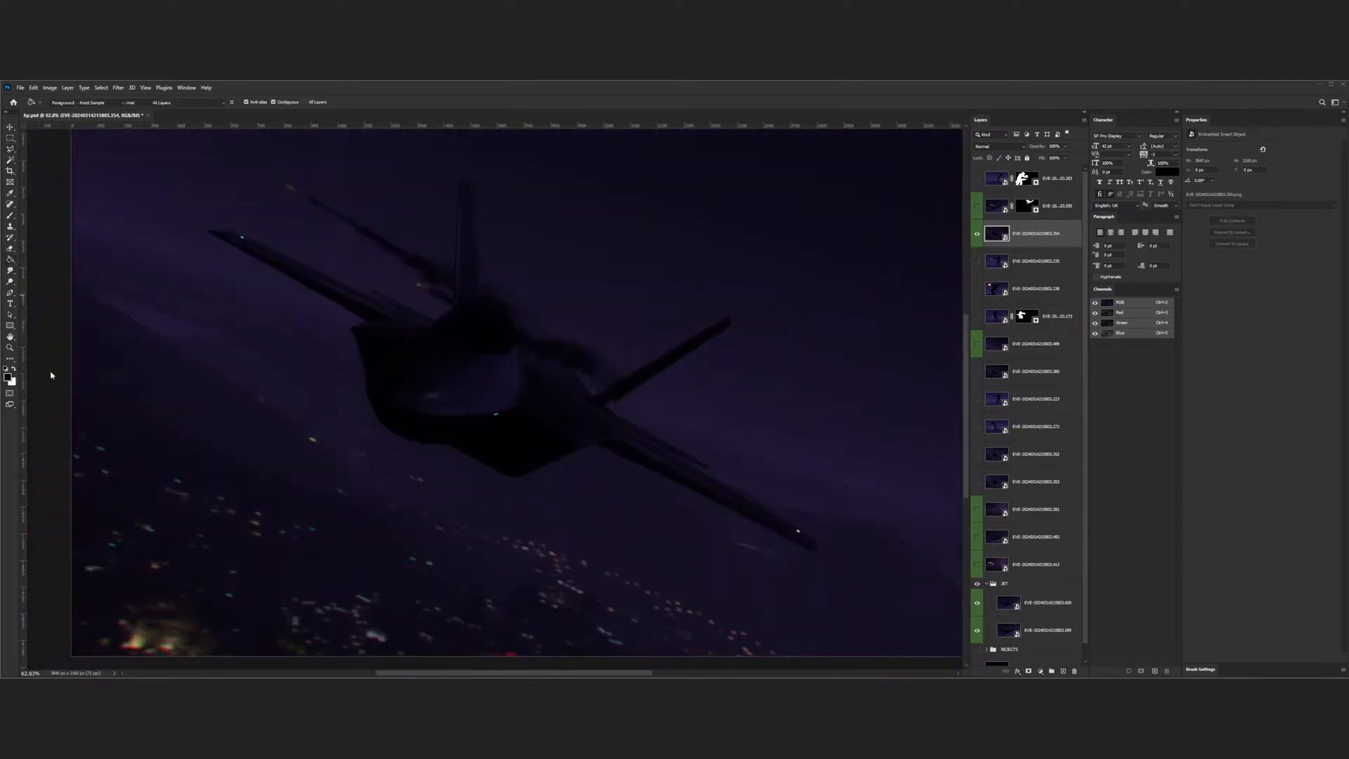
pyautogui.click(826, 340)
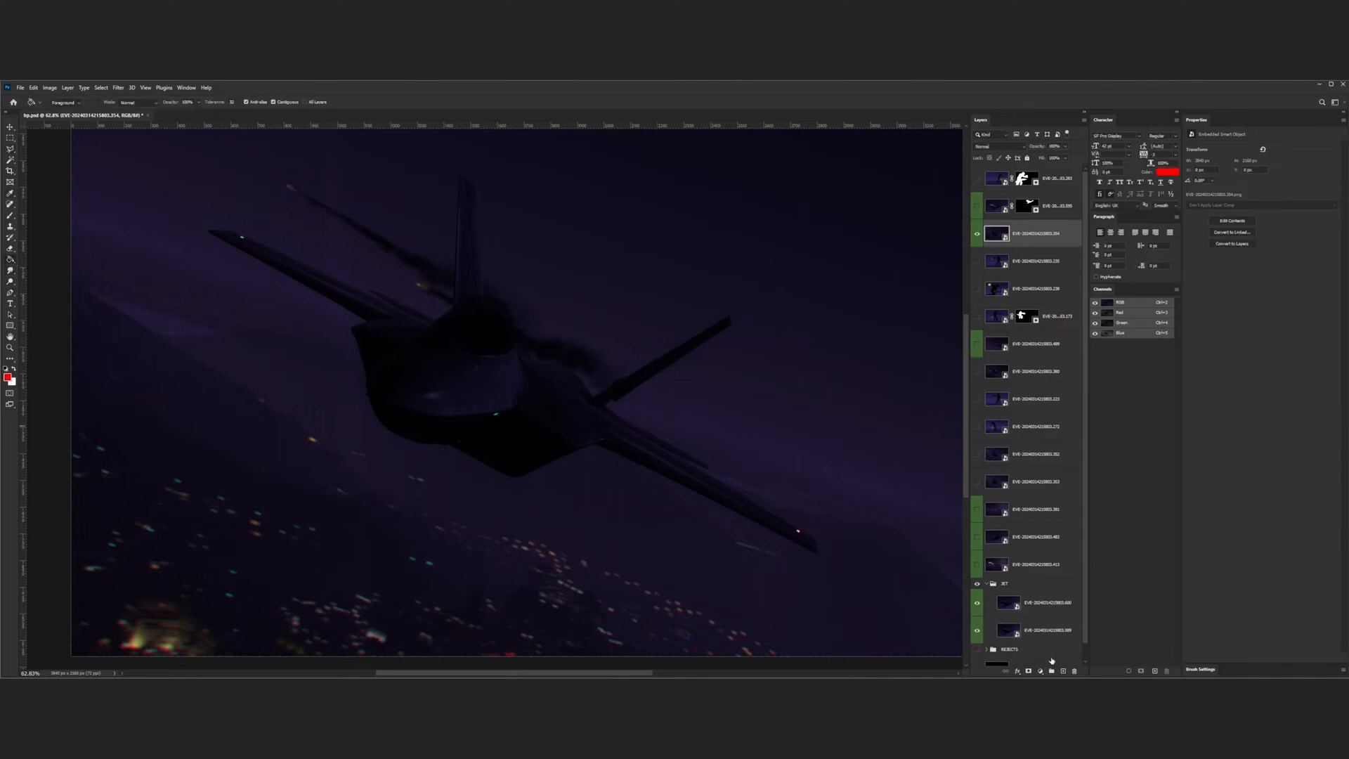
pyautogui.click(1062, 672)
pyautogui.click(761, 346)
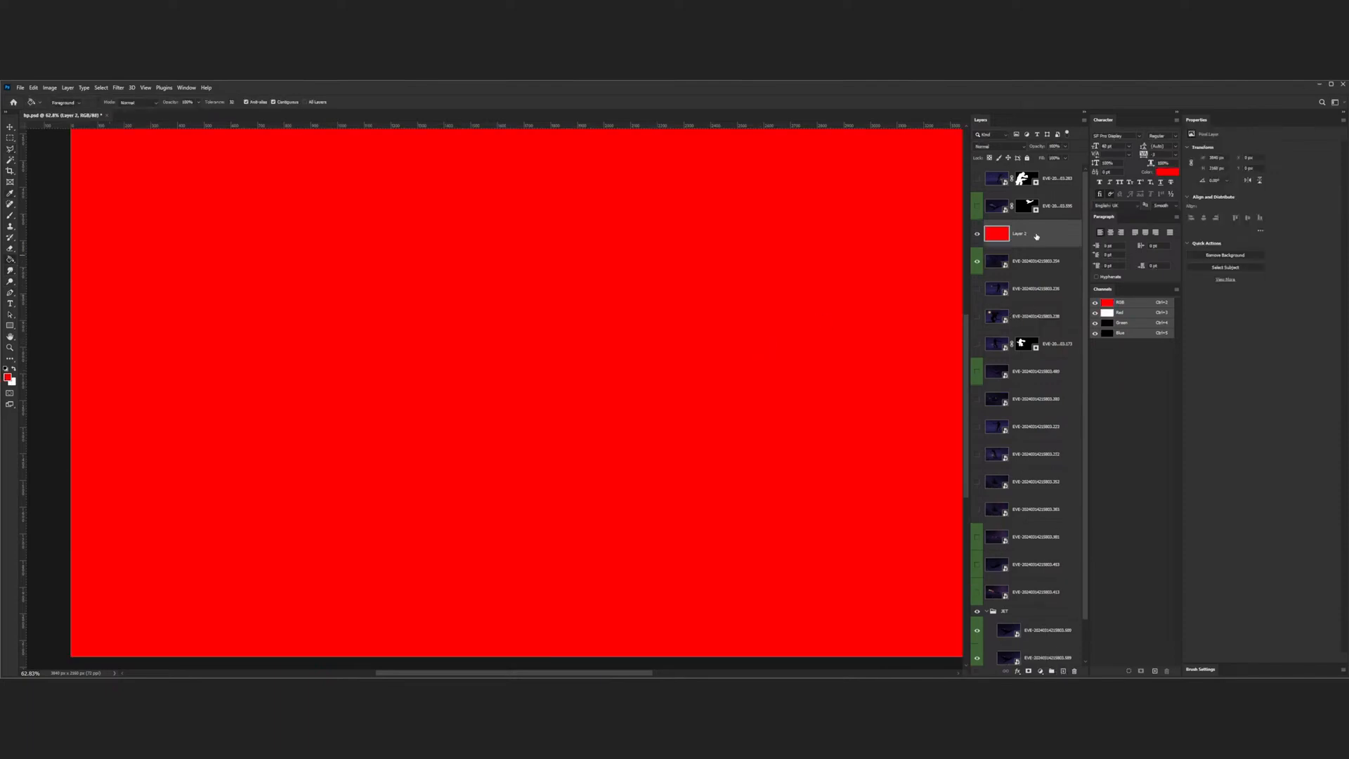
pyautogui.moveTo(1039, 234); pyautogui.dragTo(1043, 277)
pyautogui.click(1027, 239)
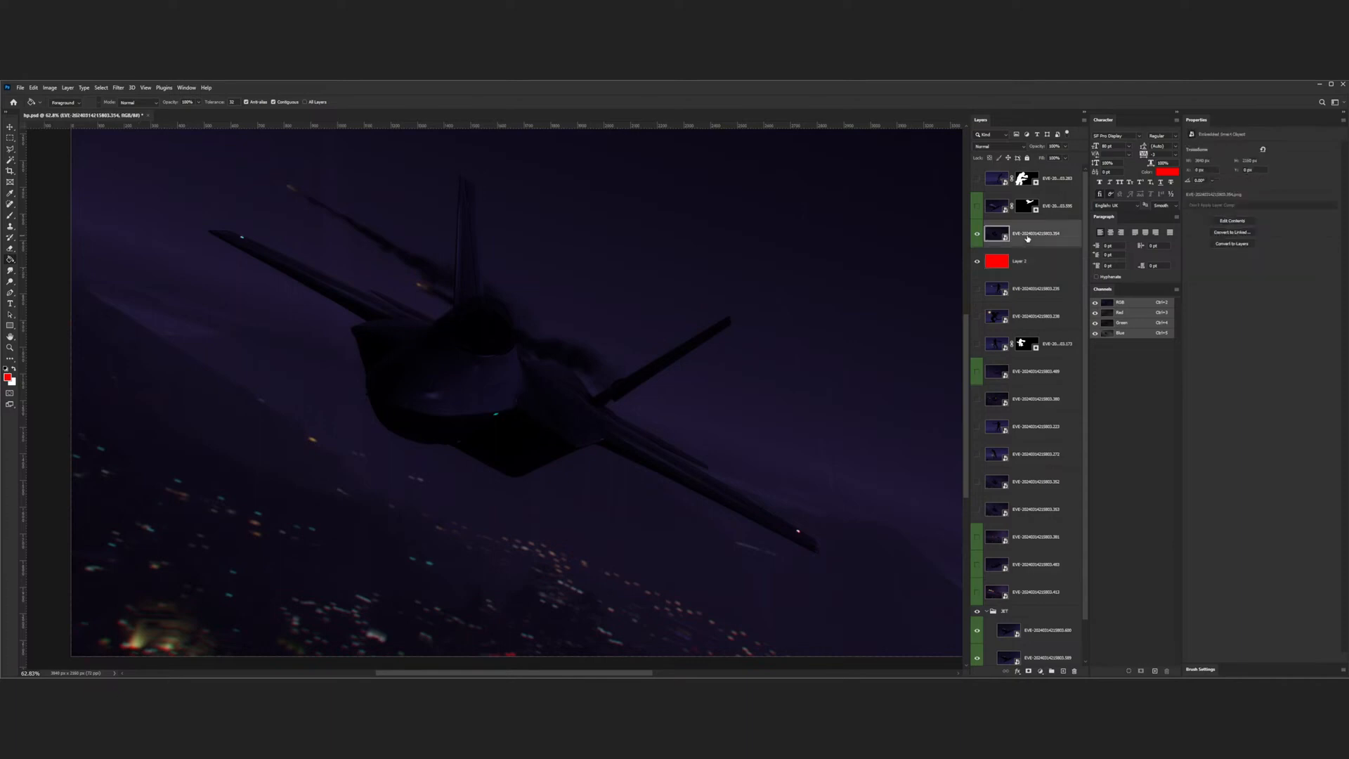
pyautogui.click(987, 612)
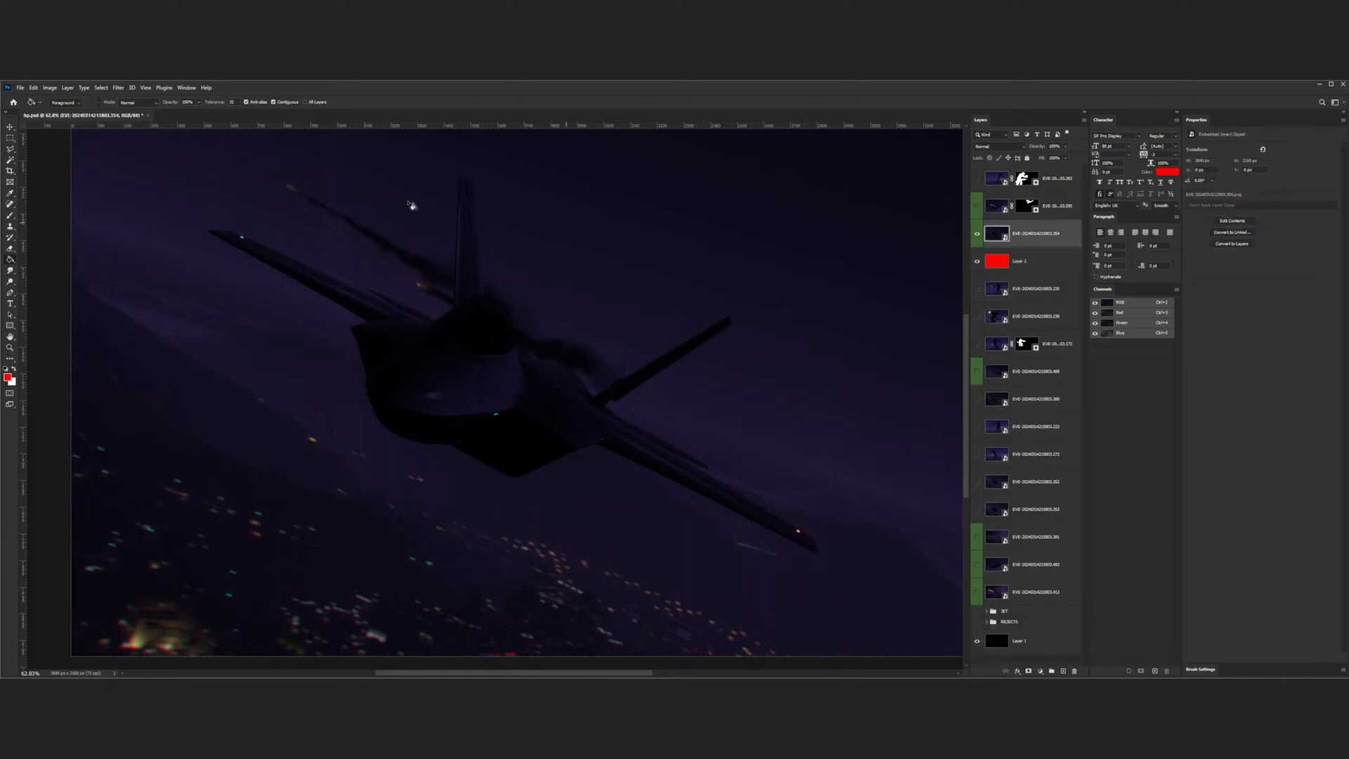
# - Outline the background below the fighter's lower wing, around its tip, with the Polygonal Lasso and hide that area with a layer mask
pyautogui.click(11, 150)
pyautogui.scroll(5, 551, 443)
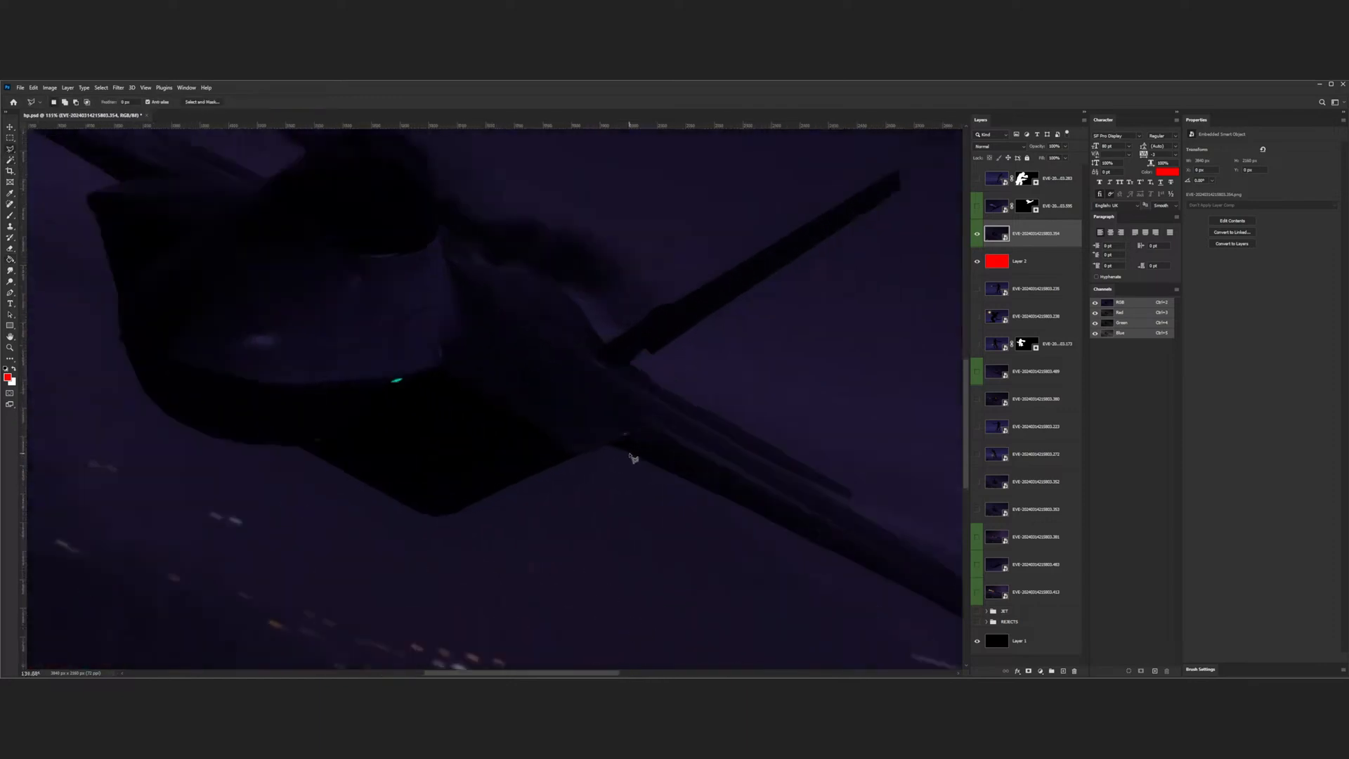
pyautogui.moveTo(602, 443)
pyautogui.mouseDown()
pyautogui.moveTo(785, 556)
pyautogui.moveTo(629, 392)
pyautogui.moveTo(496, 353)
pyautogui.moveTo(406, 300)
pyautogui.moveTo(845, 510)
pyautogui.moveTo(834, 508)
pyautogui.moveTo(958, 591)
pyautogui.moveTo(512, 398)
pyautogui.moveTo(532, 379)
pyautogui.moveTo(815, 523)
pyautogui.moveTo(816, 485)
pyautogui.moveTo(778, 446)
pyautogui.moveTo(899, 504)
pyautogui.moveTo(858, 635)
pyautogui.moveTo(350, 527)
pyautogui.mouseUp()
pyautogui.doubleClick(252, 528)
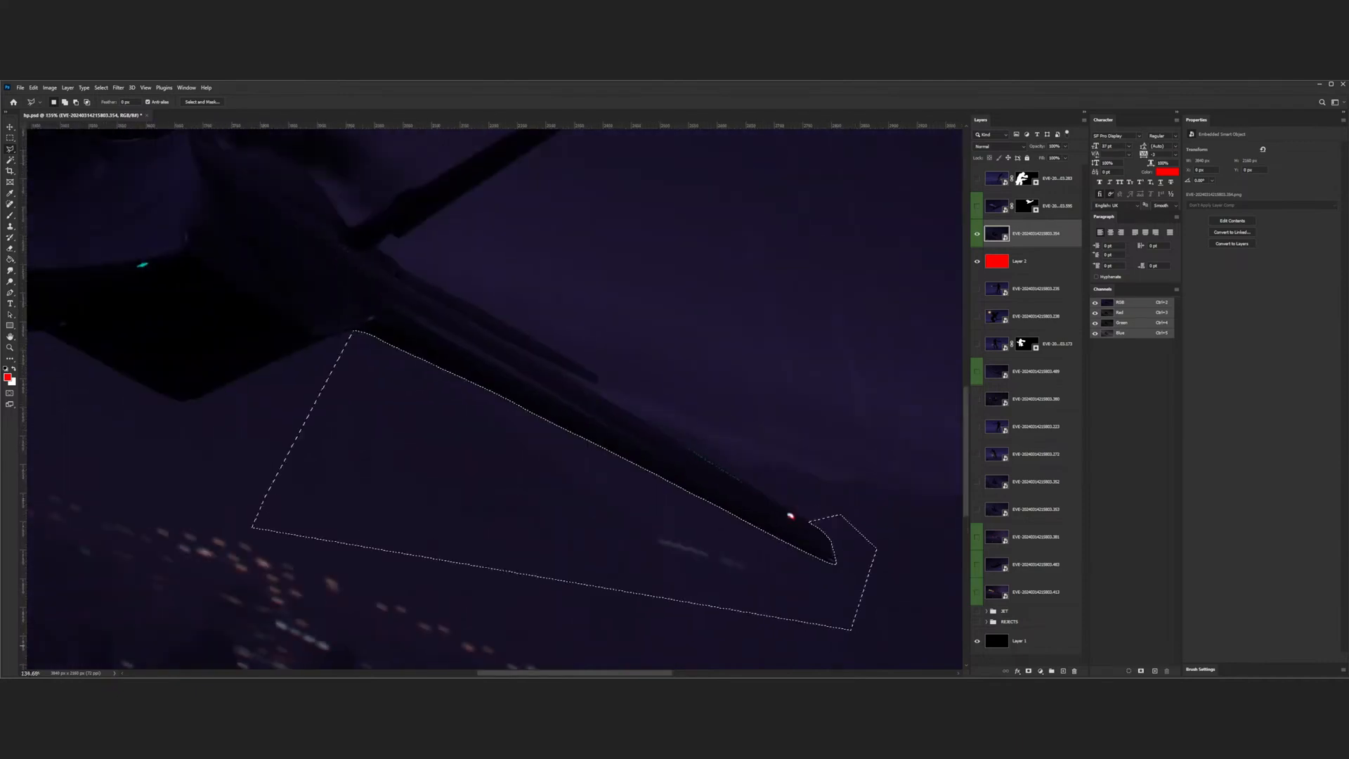
pyautogui.click(1028, 670)
pyautogui.hotkey('ctrl', 'z')
pyautogui.keyDown('alt'); pyautogui.click(1028, 671); pyautogui.keyUp('alt')
# - Add an Exposure adjustment layer above the masked fighter and raise its exposure strongly to brighten the aircraft's outline
pyautogui.scroll(-4, 469, 424)
pyautogui.scroll(-5, 472, 429)
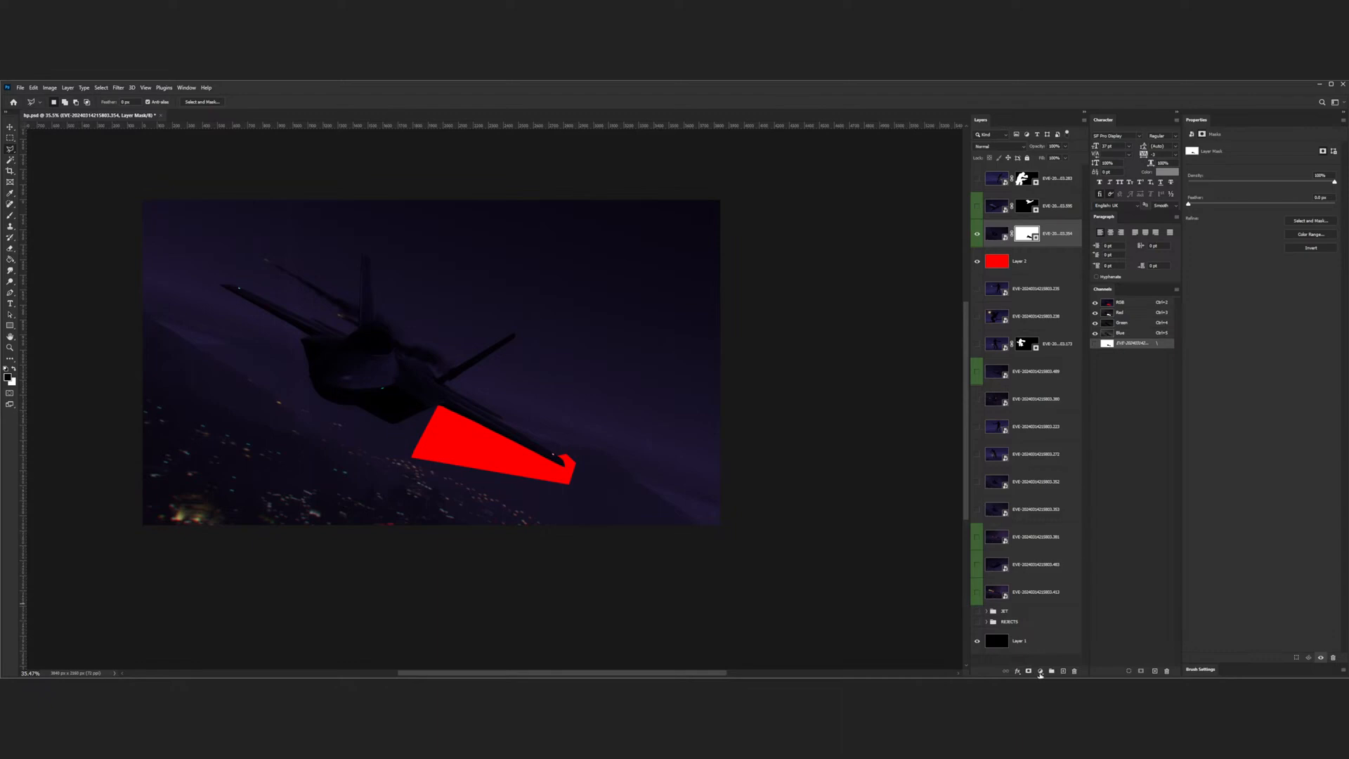
pyautogui.click(1065, 545)
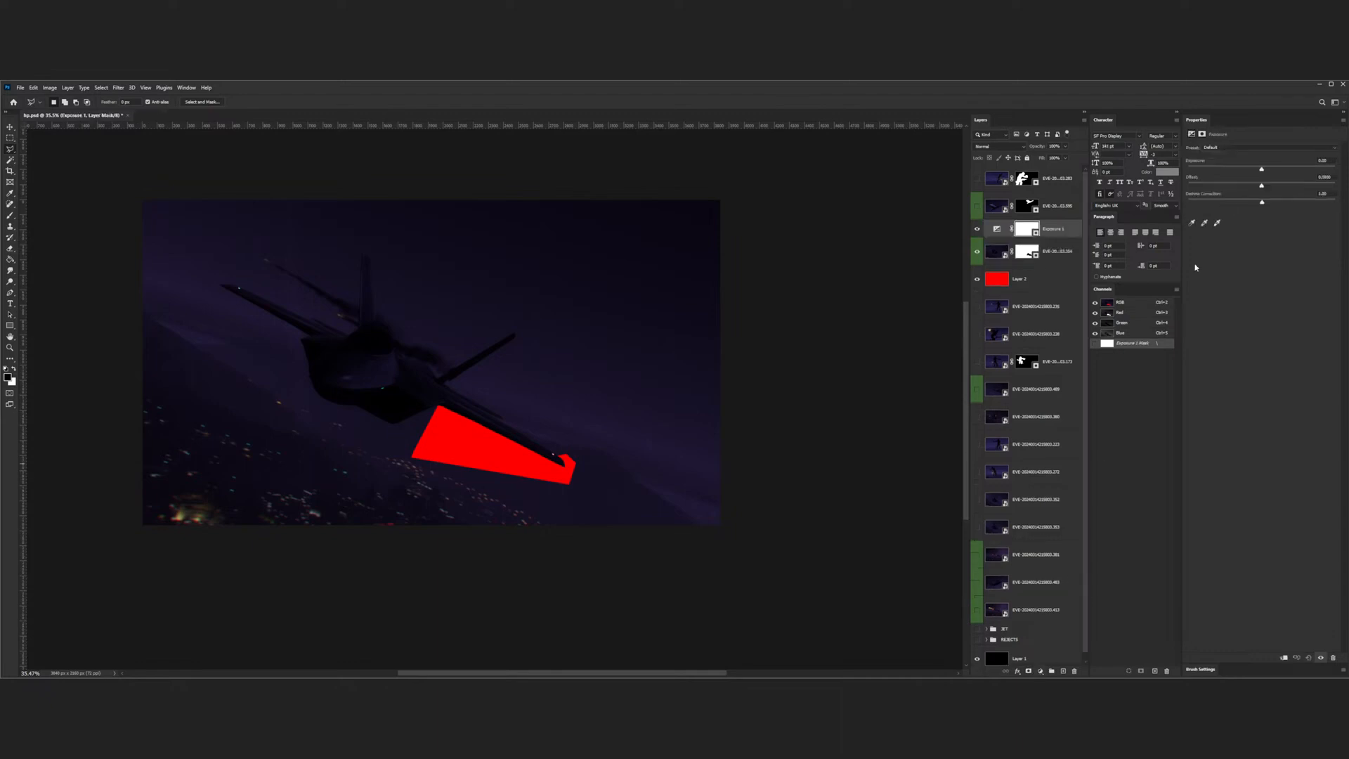
pyautogui.moveTo(1262, 170); pyautogui.dragTo(1309, 177)
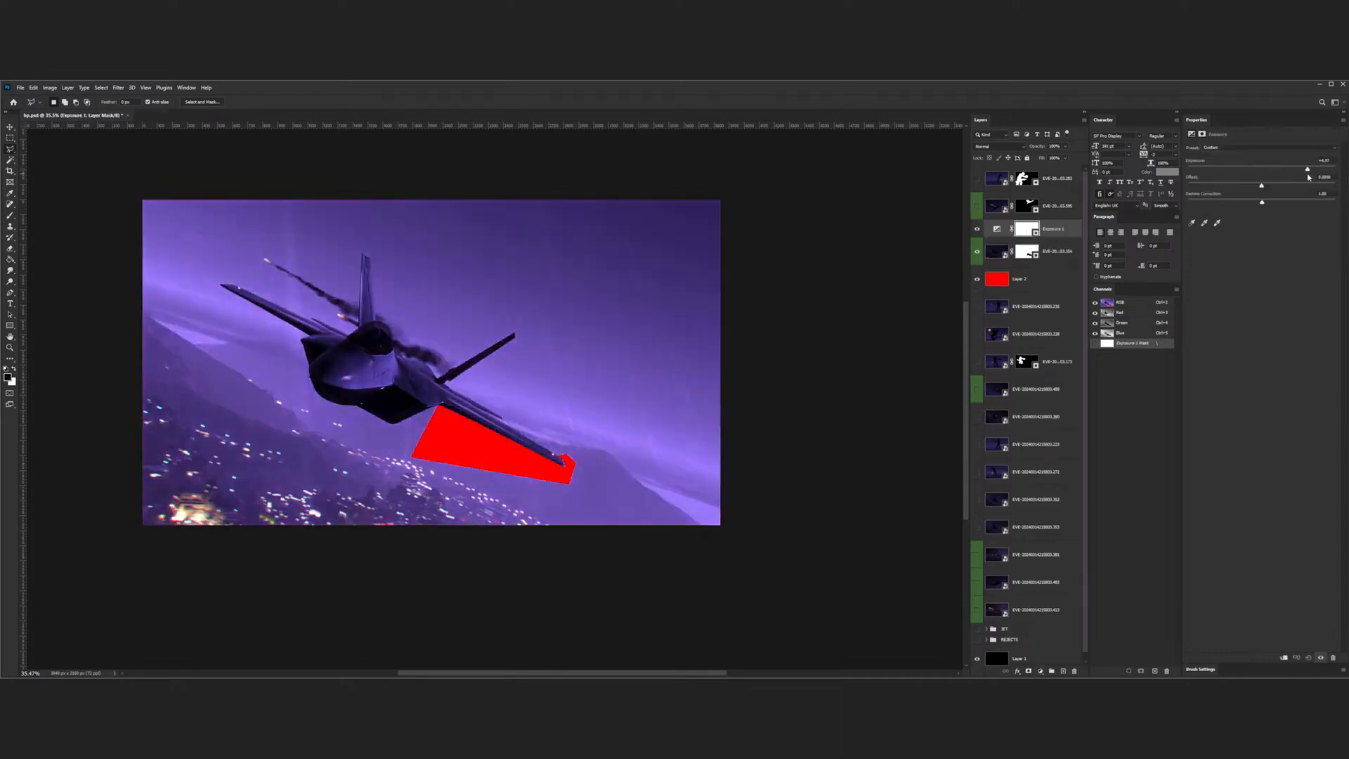
# - Move the Exposure adjustment layer one place up, above the hidden masked layer, and reselect the fighter layer
pyautogui.moveTo(1064, 234); pyautogui.dragTo(1067, 203)
pyautogui.click(1006, 246)
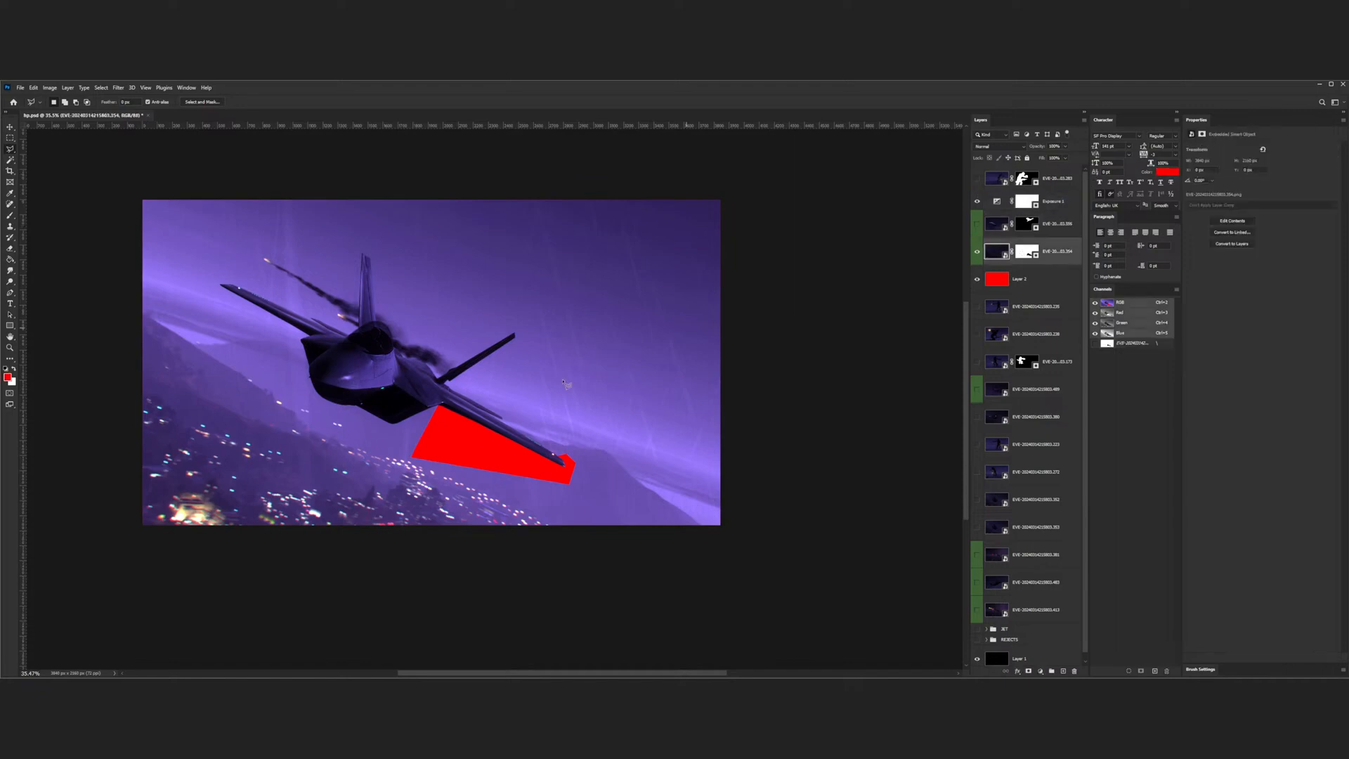
# - Trace the upper edge of the fighter's lower wing with the Polygonal Lasso, from the tip around the trailing flap to the tail fin's base
pyautogui.scroll(3, 467, 431)
pyautogui.scroll(4, 467, 430)
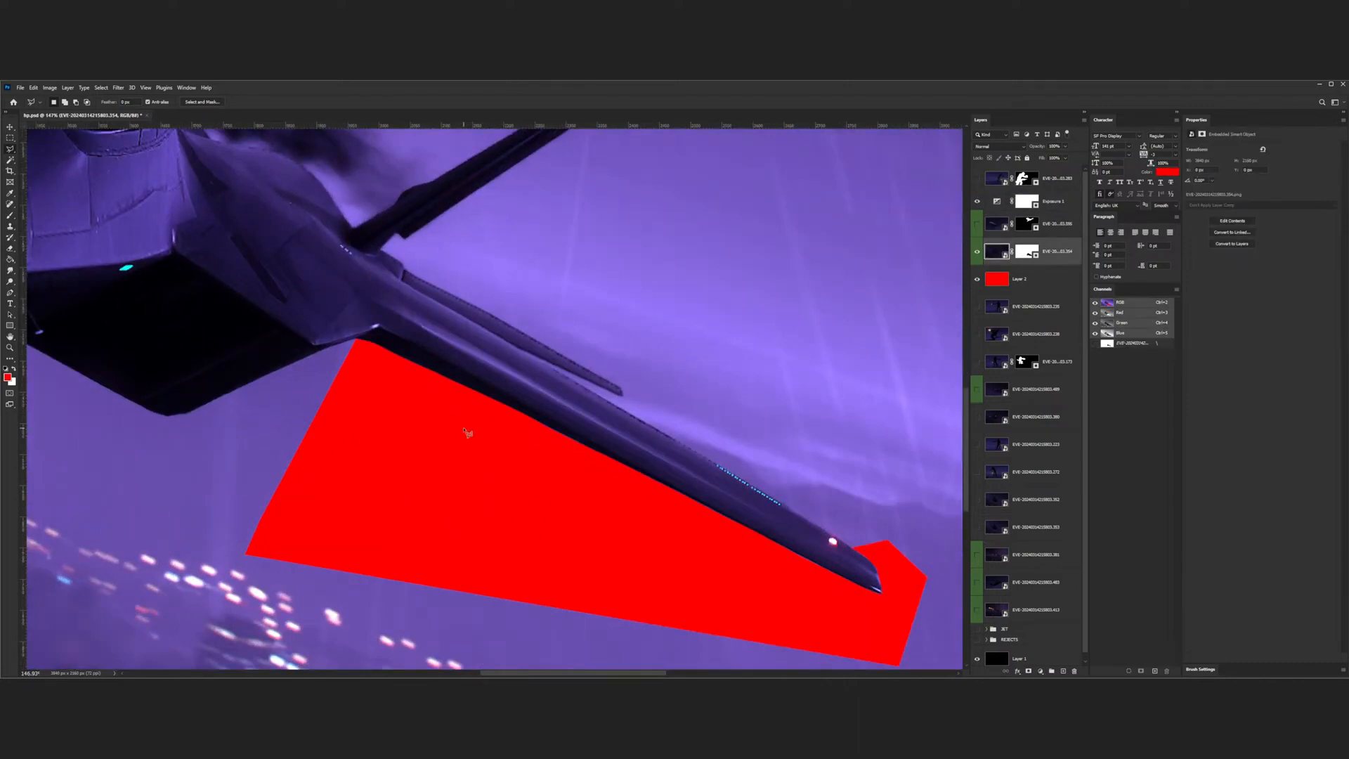
pyautogui.scroll(-3, 467, 430)
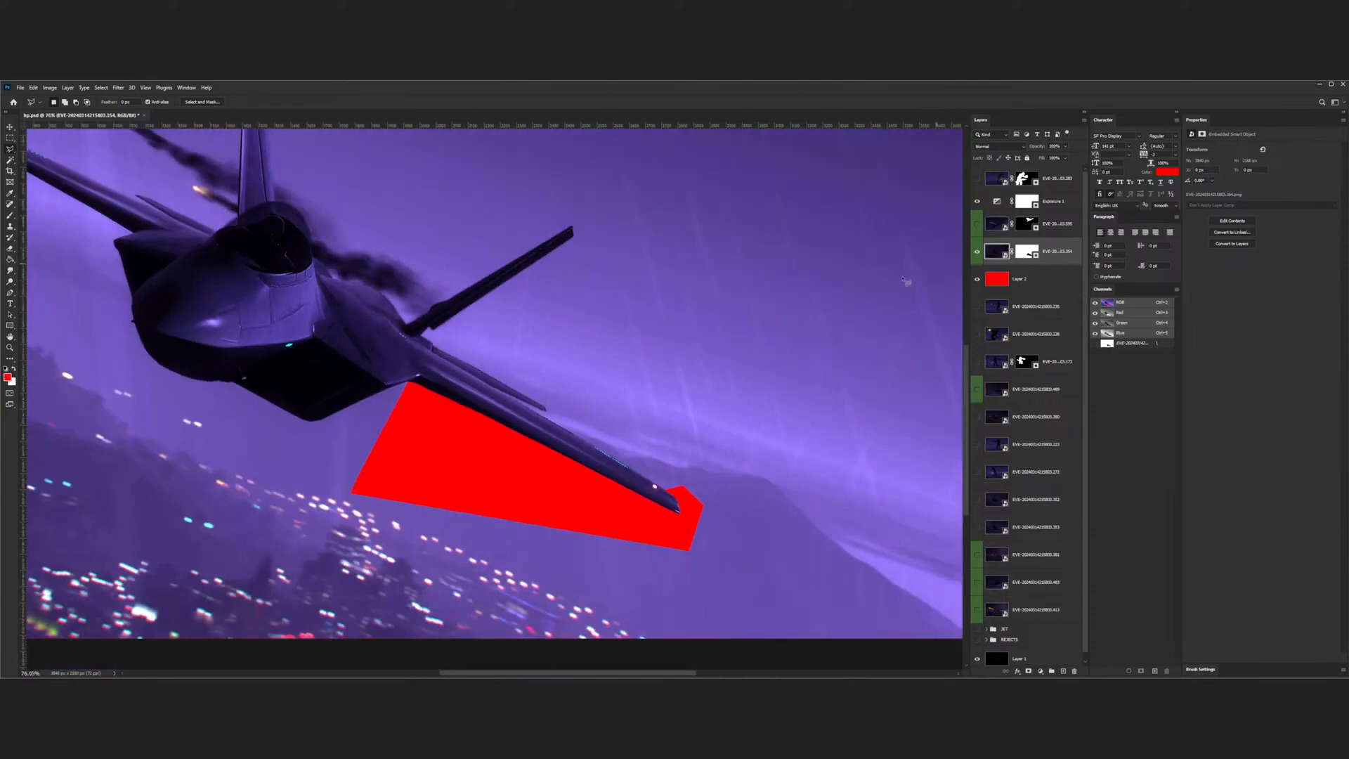
pyautogui.scroll(3, 605, 496)
pyautogui.scroll(2, 605, 496)
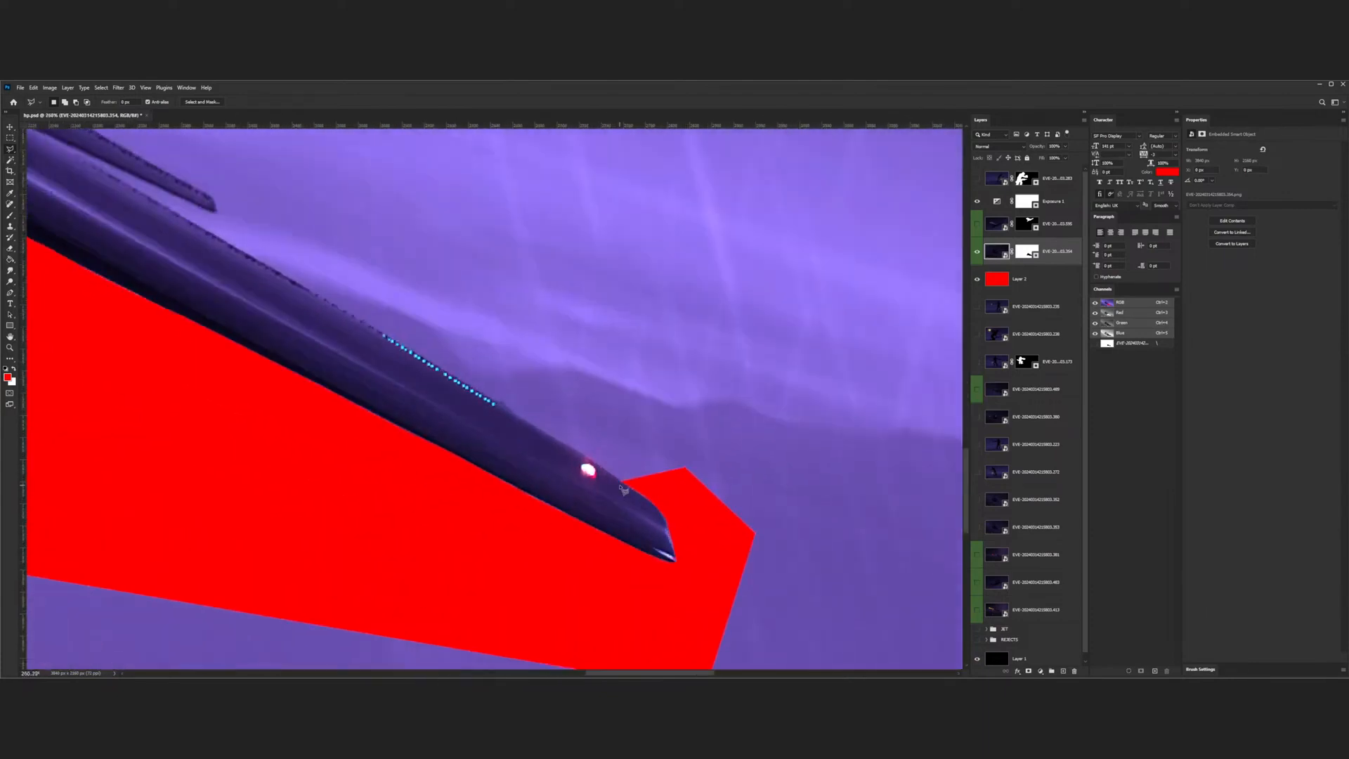
pyautogui.click(623, 482)
pyautogui.click(300, 286)
pyautogui.click(213, 235)
pyautogui.moveTo(139, 188)
pyautogui.mouseDown()
pyautogui.moveTo(294, 364)
pyautogui.moveTo(372, 414)
pyautogui.mouseUp()
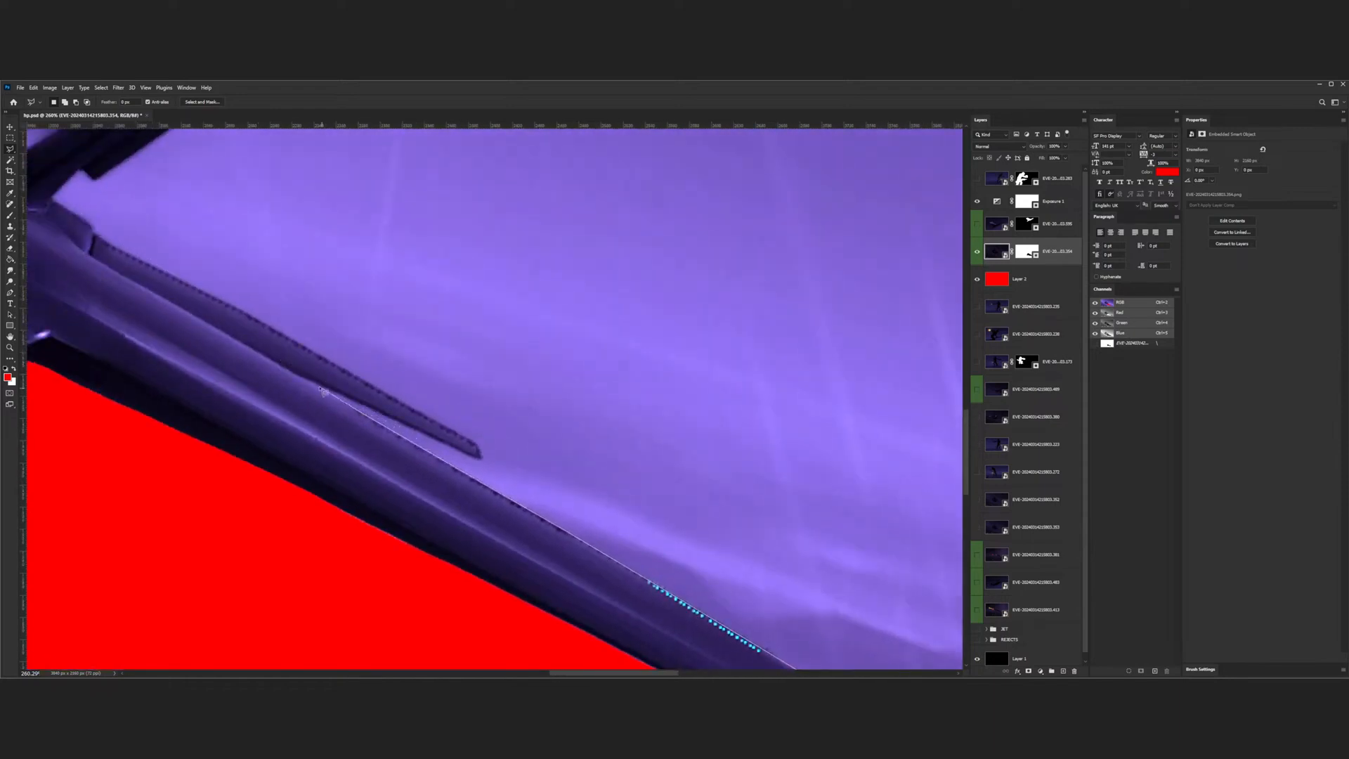
pyautogui.click(299, 378)
pyautogui.click(481, 457)
pyautogui.click(54, 198)
# - Continue the lasso outline around the slanted tail fin and close it through the open sky back to the wing tip
pyautogui.scroll(5, 102, 181)
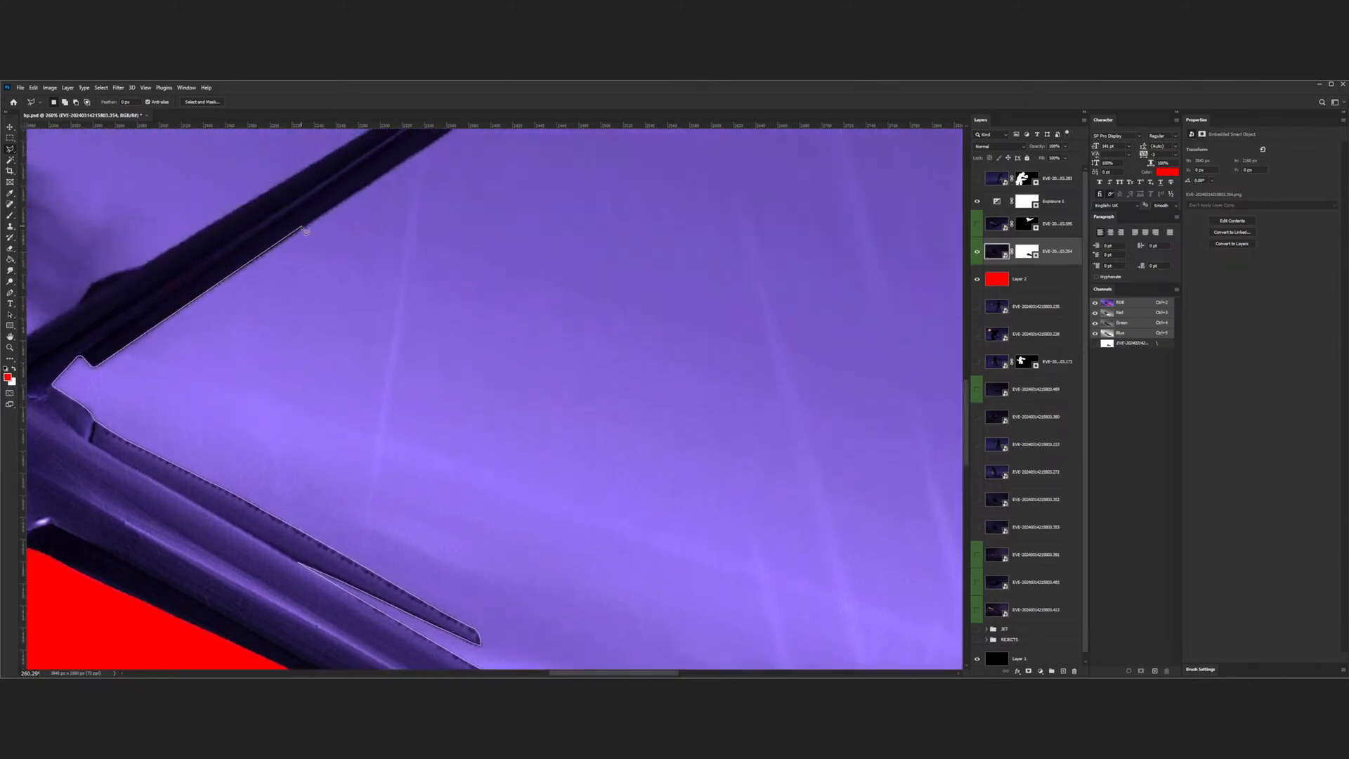
pyautogui.click(304, 229)
pyautogui.scroll(5, 502, 260)
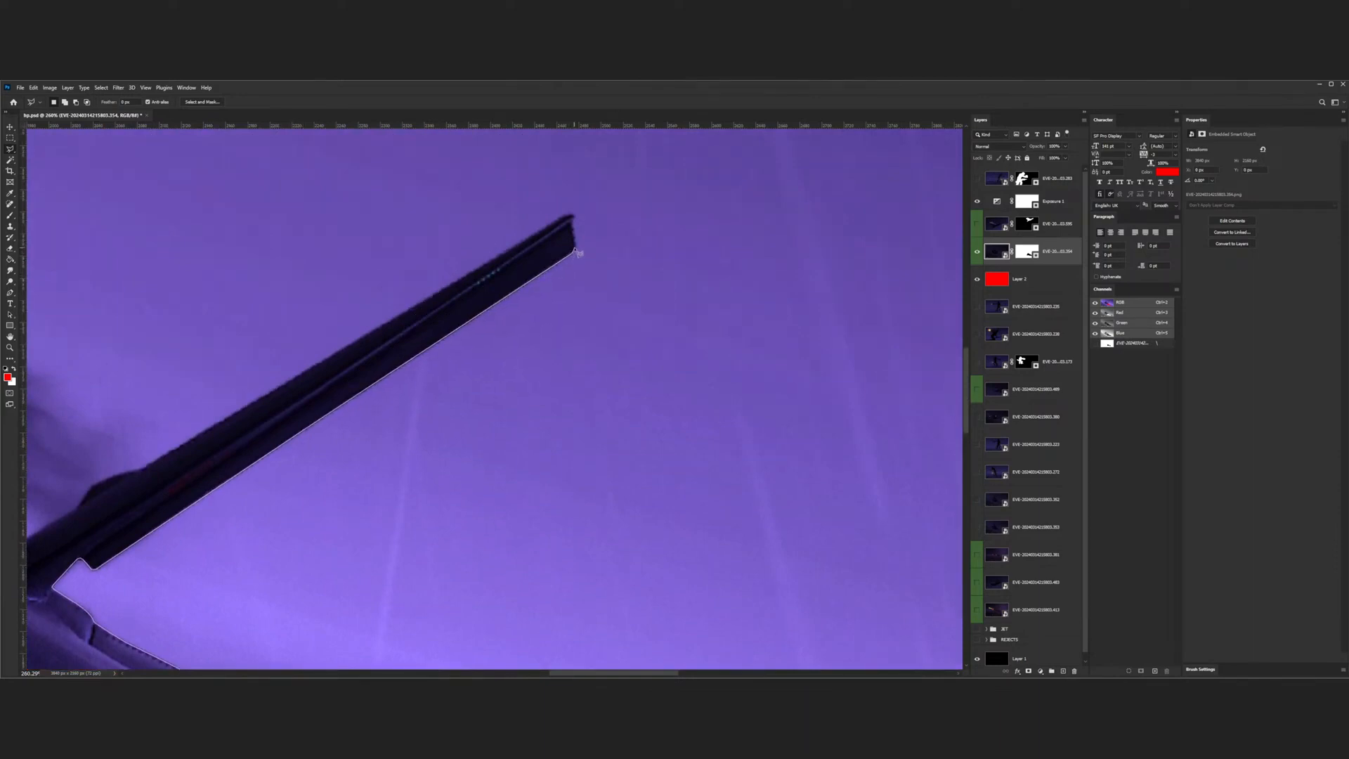
pyautogui.click(574, 247)
pyautogui.moveTo(557, 226)
pyautogui.mouseDown()
pyautogui.moveTo(442, 283)
pyautogui.moveTo(281, 400)
pyautogui.moveTo(73, 515)
pyautogui.mouseUp()
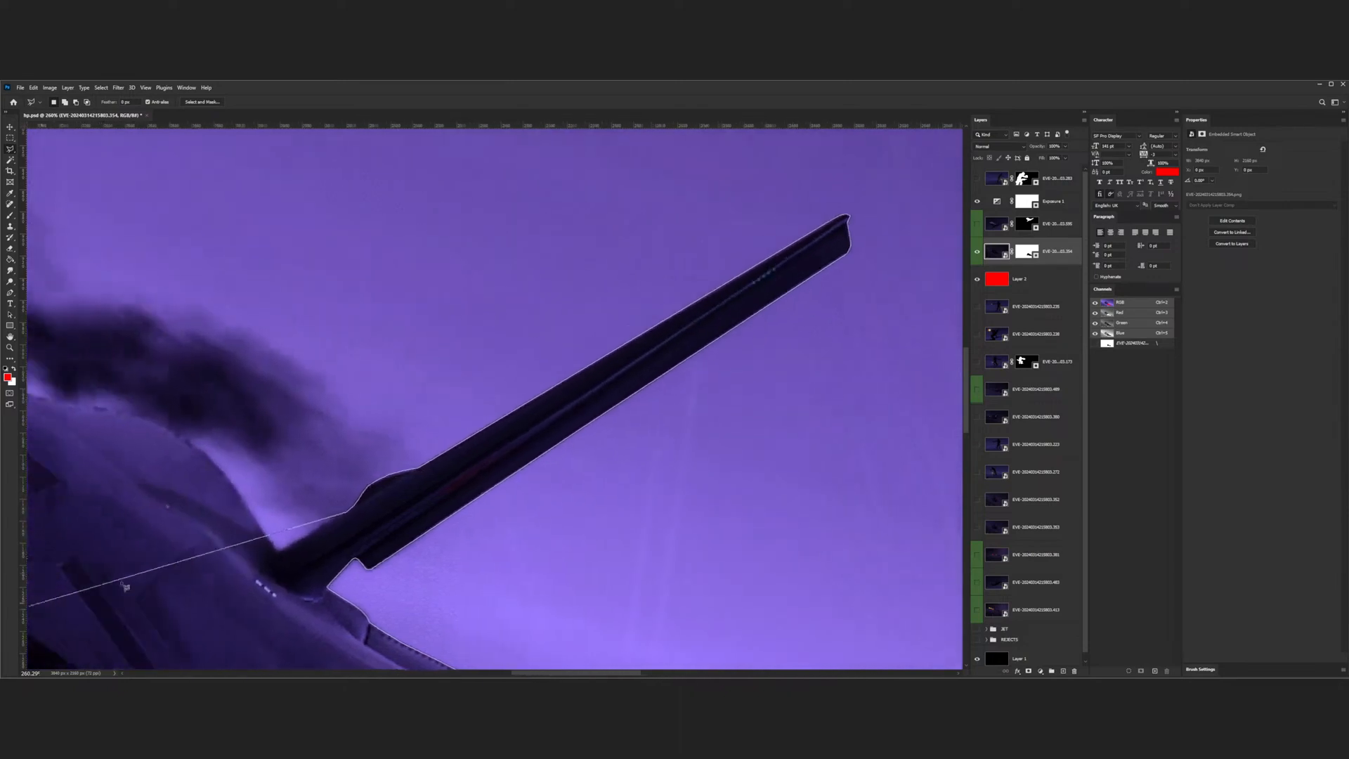
pyautogui.moveTo(289, 555); pyautogui.dragTo(274, 547)
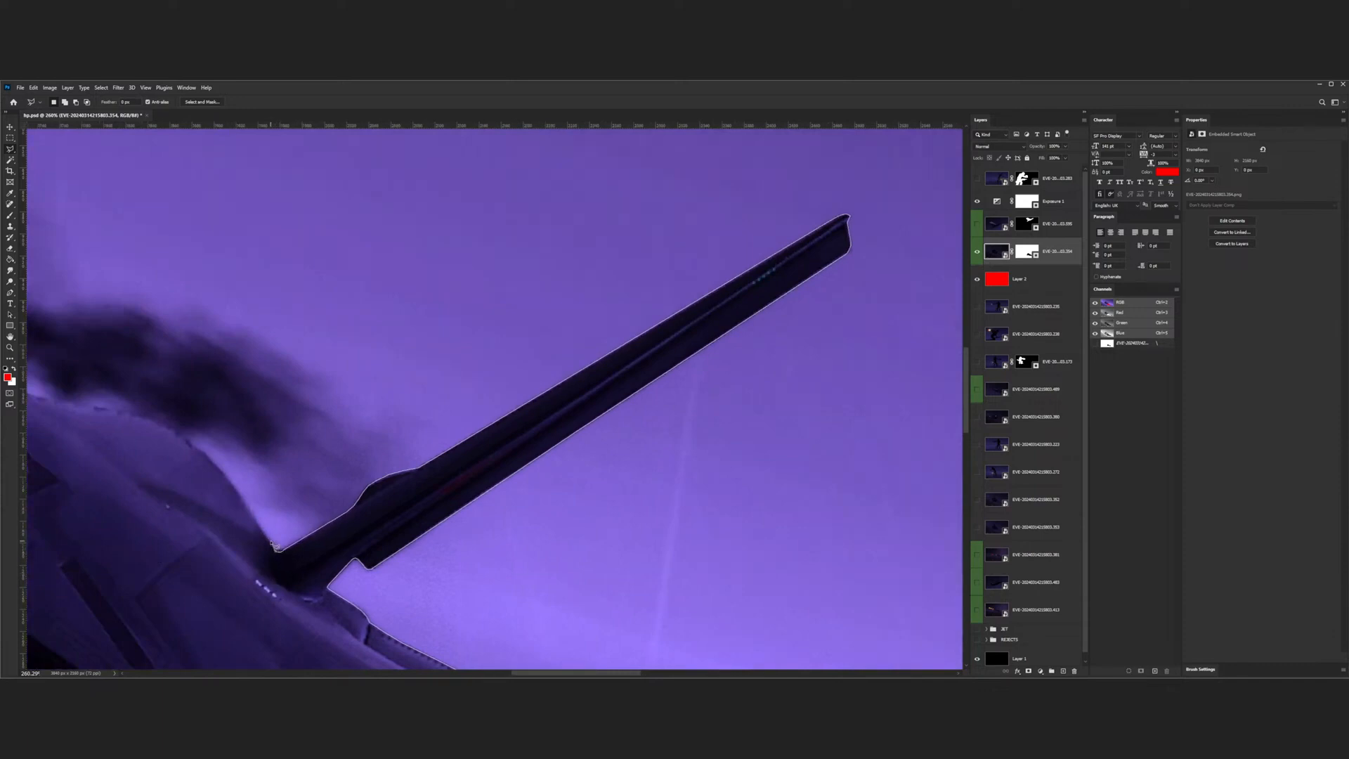
pyautogui.click(271, 543)
pyautogui.scroll(-3, 271, 543)
pyautogui.click(368, 313)
pyautogui.click(620, 251)
pyautogui.scroll(-3, 625, 362)
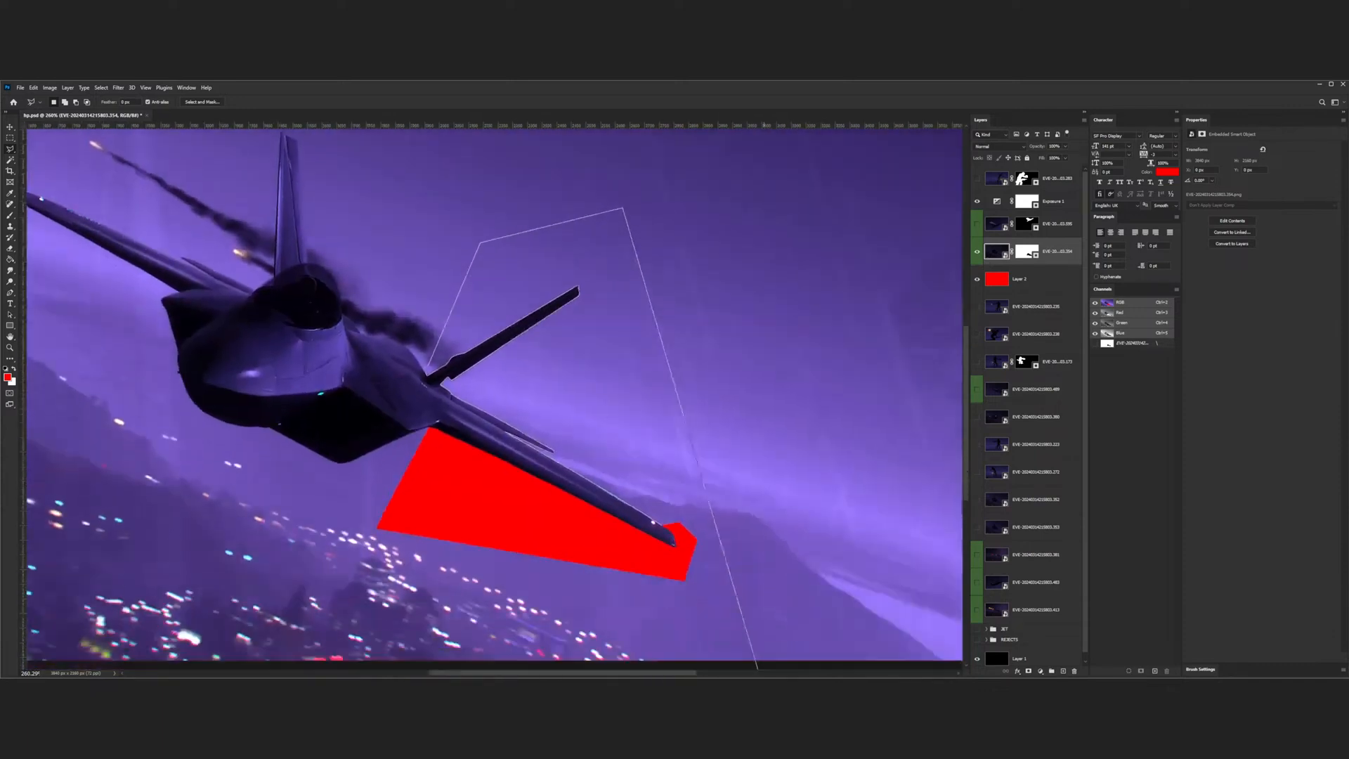
pyautogui.click(764, 482)
pyautogui.click(698, 532)
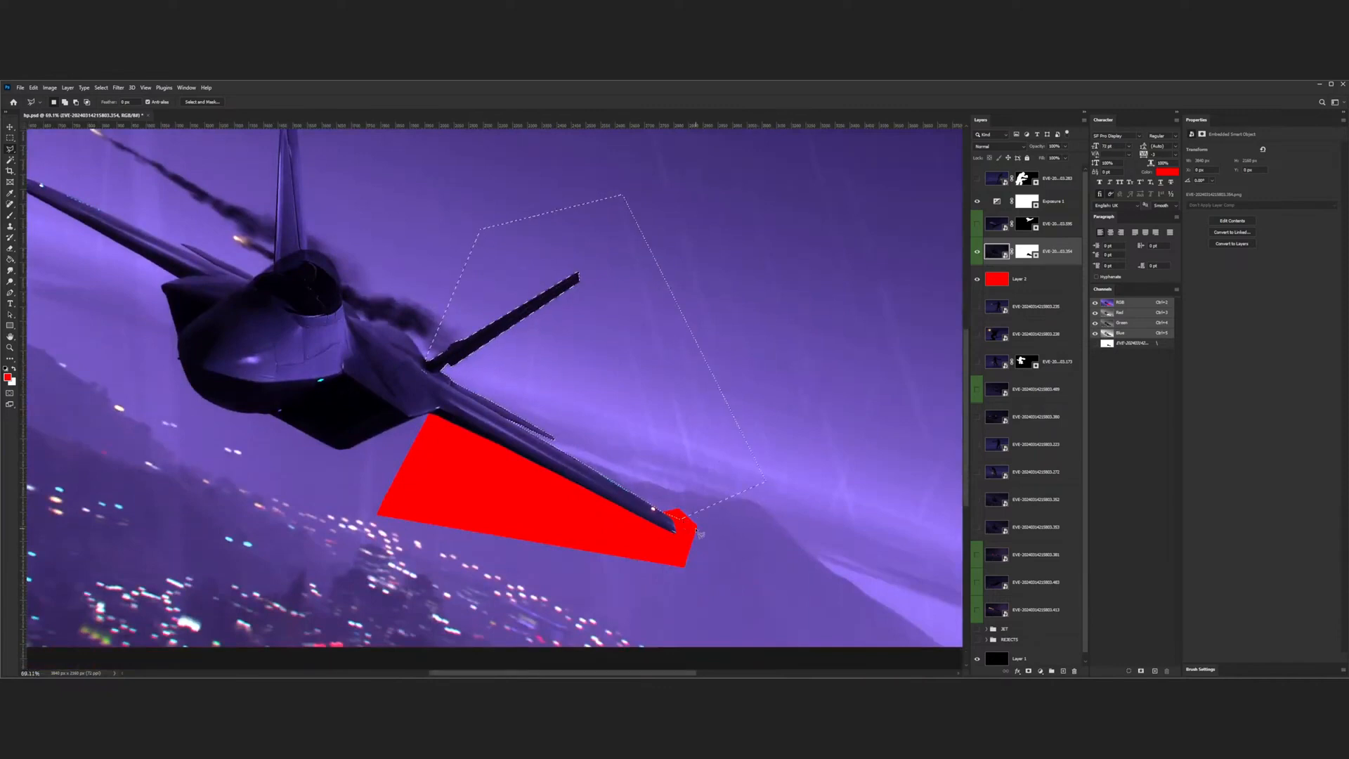
# - Paint the selected sky around the slanted tail fin solid red on a new layer above the fighter with a smaller brush, and deselect
pyautogui.press('b')
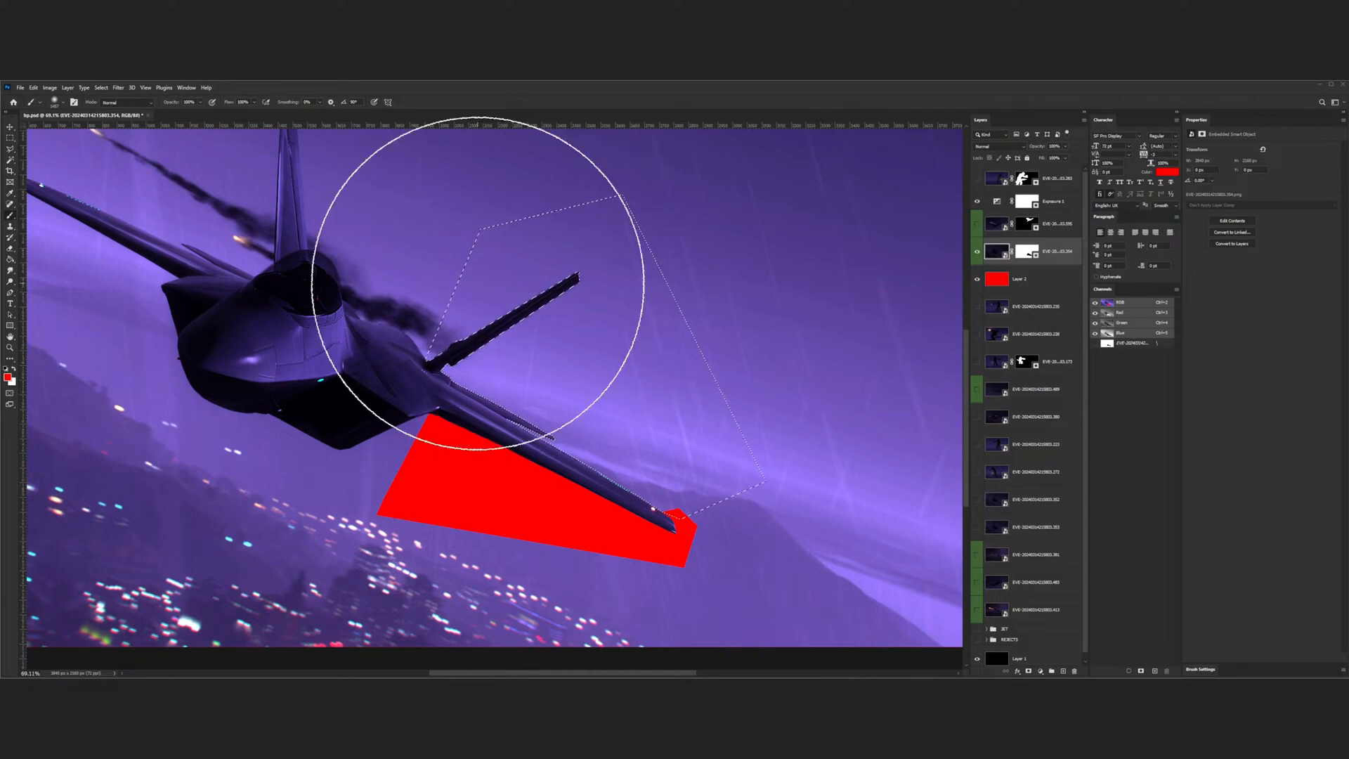
pyautogui.press('[')
pyautogui.press('[')
pyautogui.press('[')
pyautogui.press('[')
pyautogui.press('[')
pyautogui.press('[')
pyautogui.press('[')
pyautogui.press('[')
pyautogui.press('[')
pyautogui.press('[')
pyautogui.press('[')
pyautogui.press('[')
pyautogui.moveTo(337, 255)
pyautogui.mouseDown()
pyautogui.moveTo(849, 226)
pyautogui.moveTo(820, 232)
pyautogui.moveTo(771, 332)
pyautogui.moveTo(510, 342)
pyautogui.moveTo(680, 385)
pyautogui.moveTo(422, 423)
pyautogui.moveTo(808, 466)
pyautogui.moveTo(684, 482)
pyautogui.mouseUp()
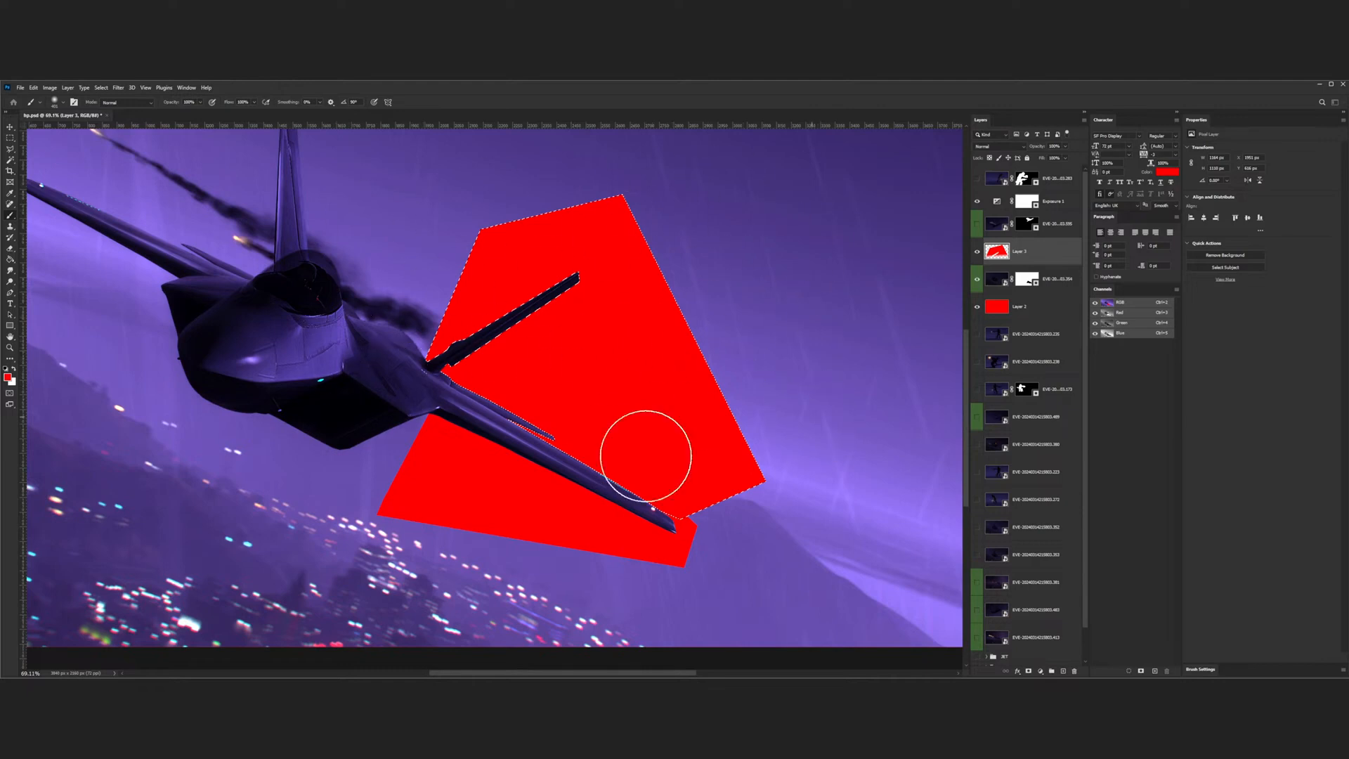
pyautogui.hotkey('ctrl', 'd')
pyautogui.scroll(-5, 539, 384)
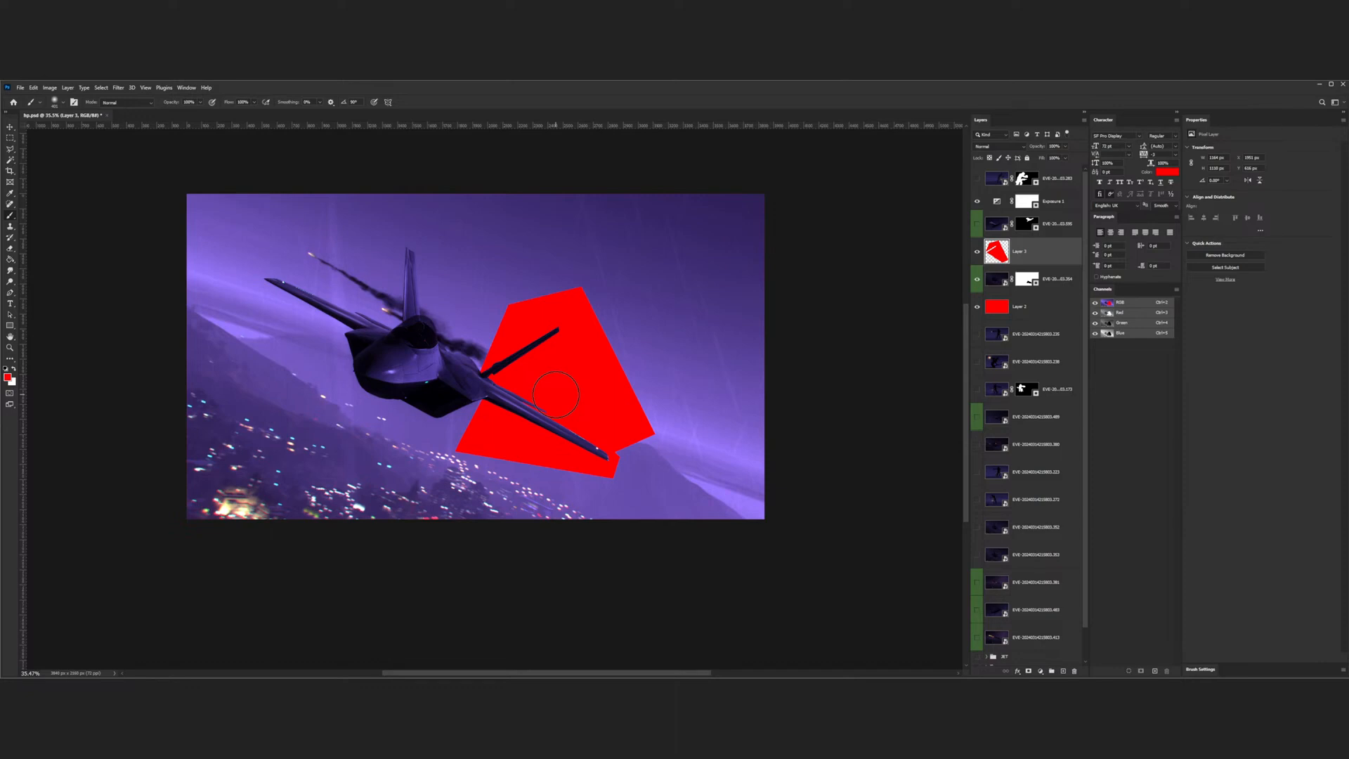
pyautogui.scroll(3, 494, 384)
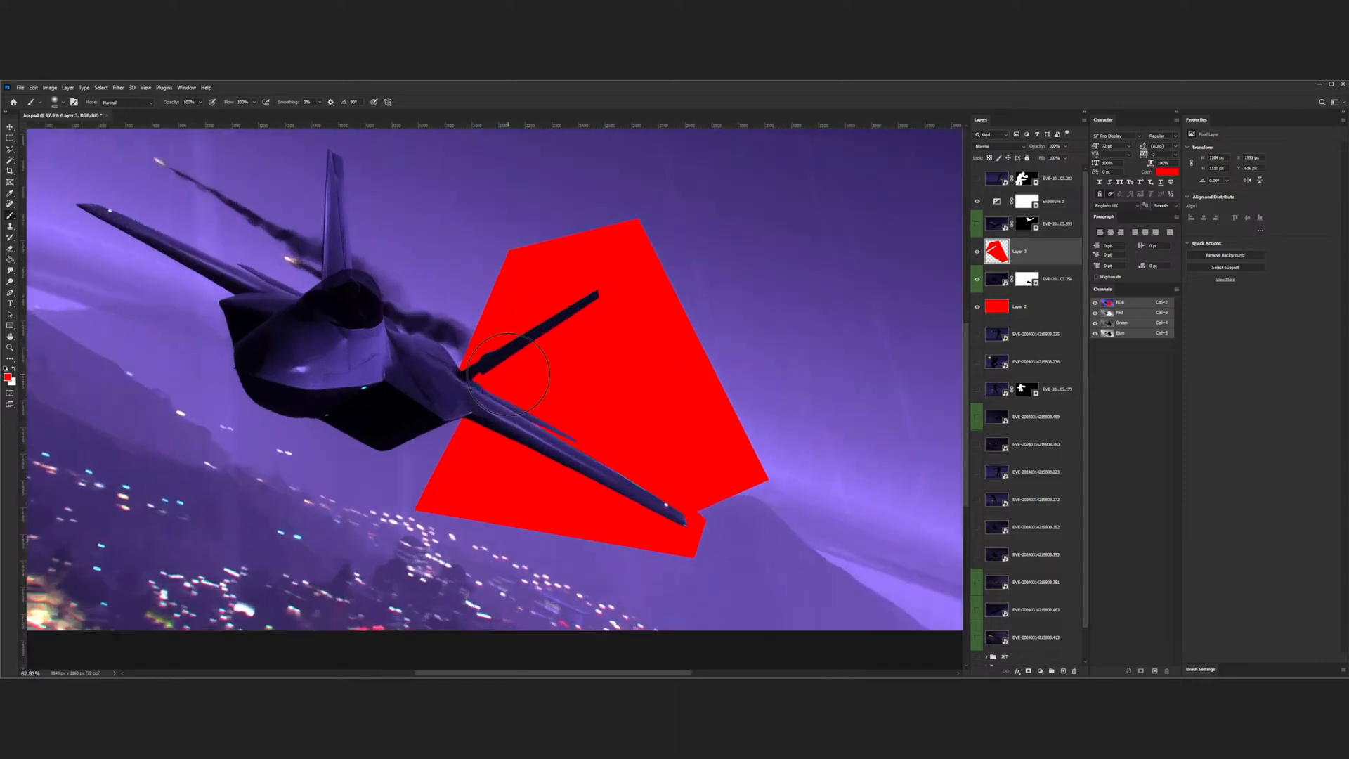
pyautogui.scroll(-1, 509, 374)
pyautogui.moveTo(822, 346)
pyautogui.mouseDown()
pyautogui.moveTo(545, 357)
pyautogui.moveTo(28, 411)
pyautogui.mouseUp()
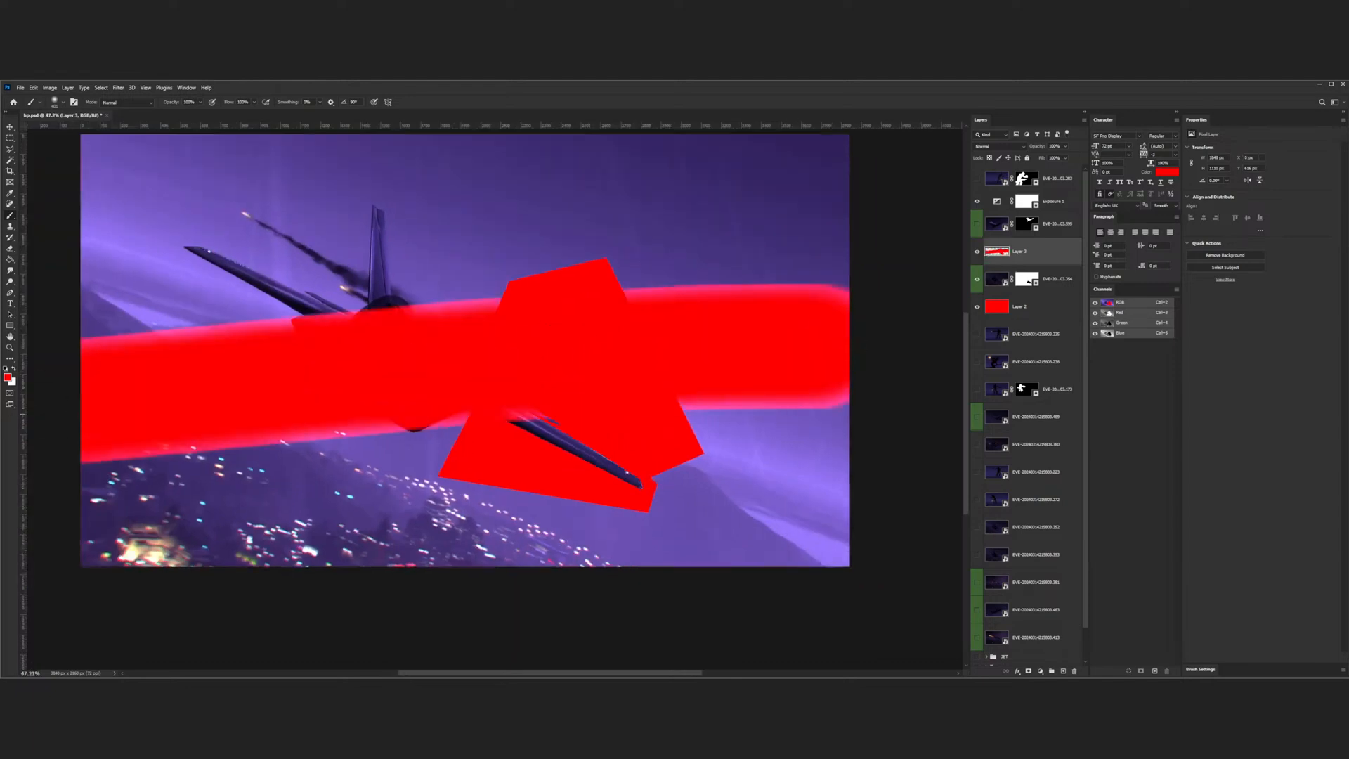
pyautogui.hotkey('ctrl', 'z')
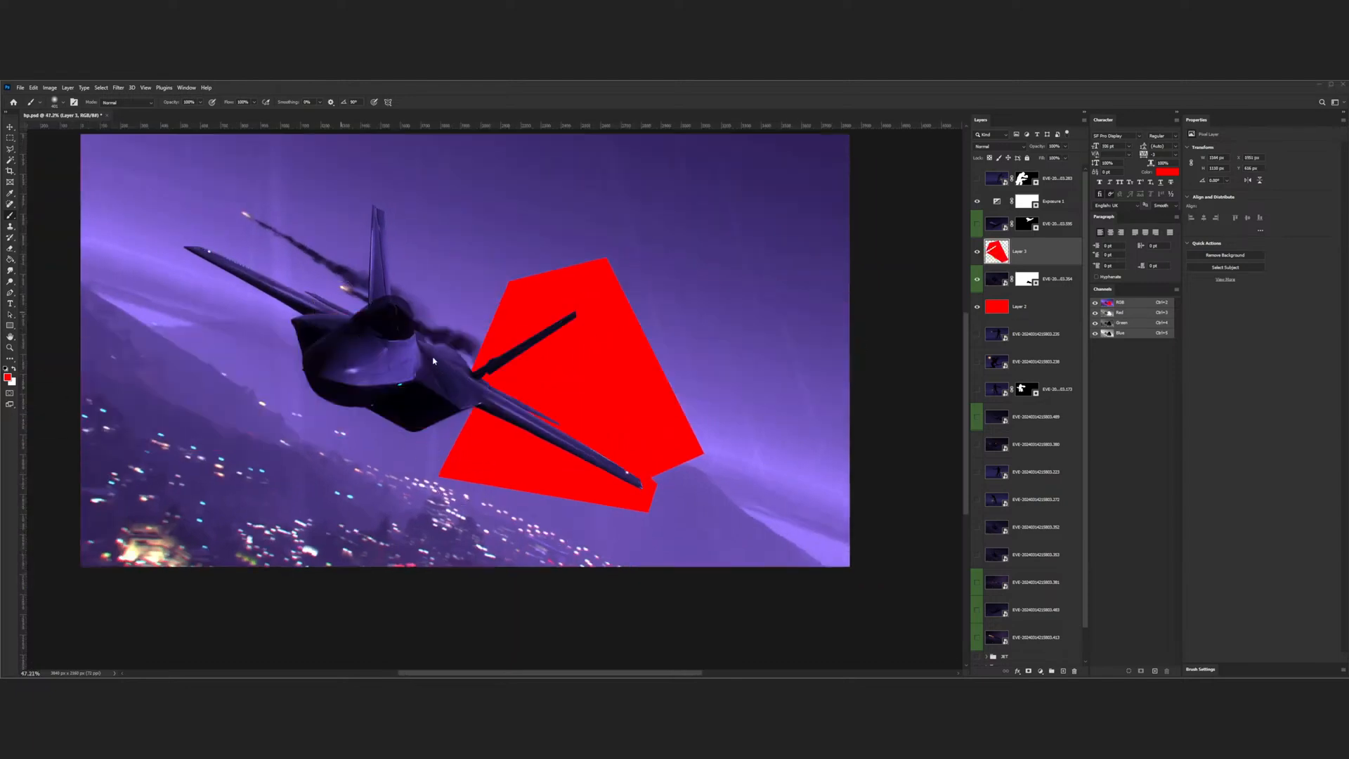
pyautogui.moveTo(808, 325); pyautogui.dragTo(67, 335)
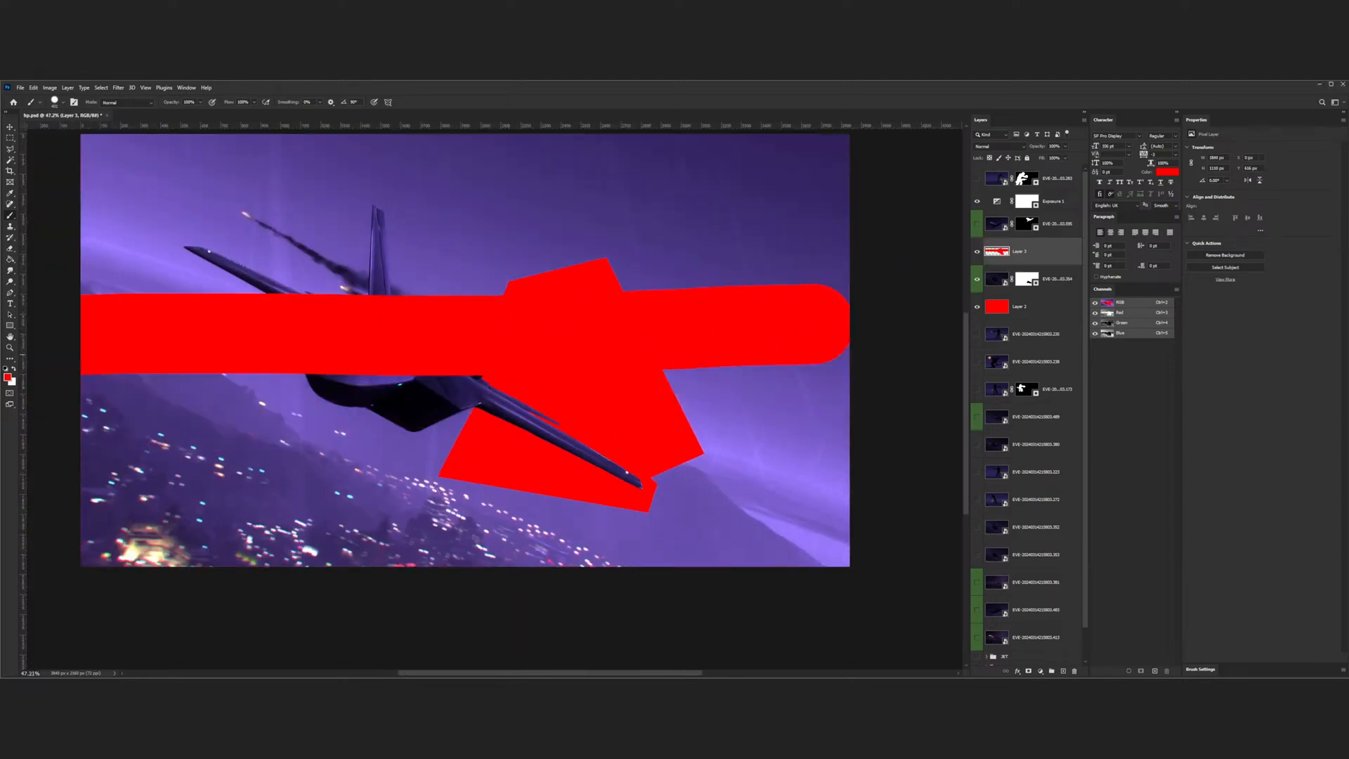
pyautogui.hotkey('ctrl', 'z')
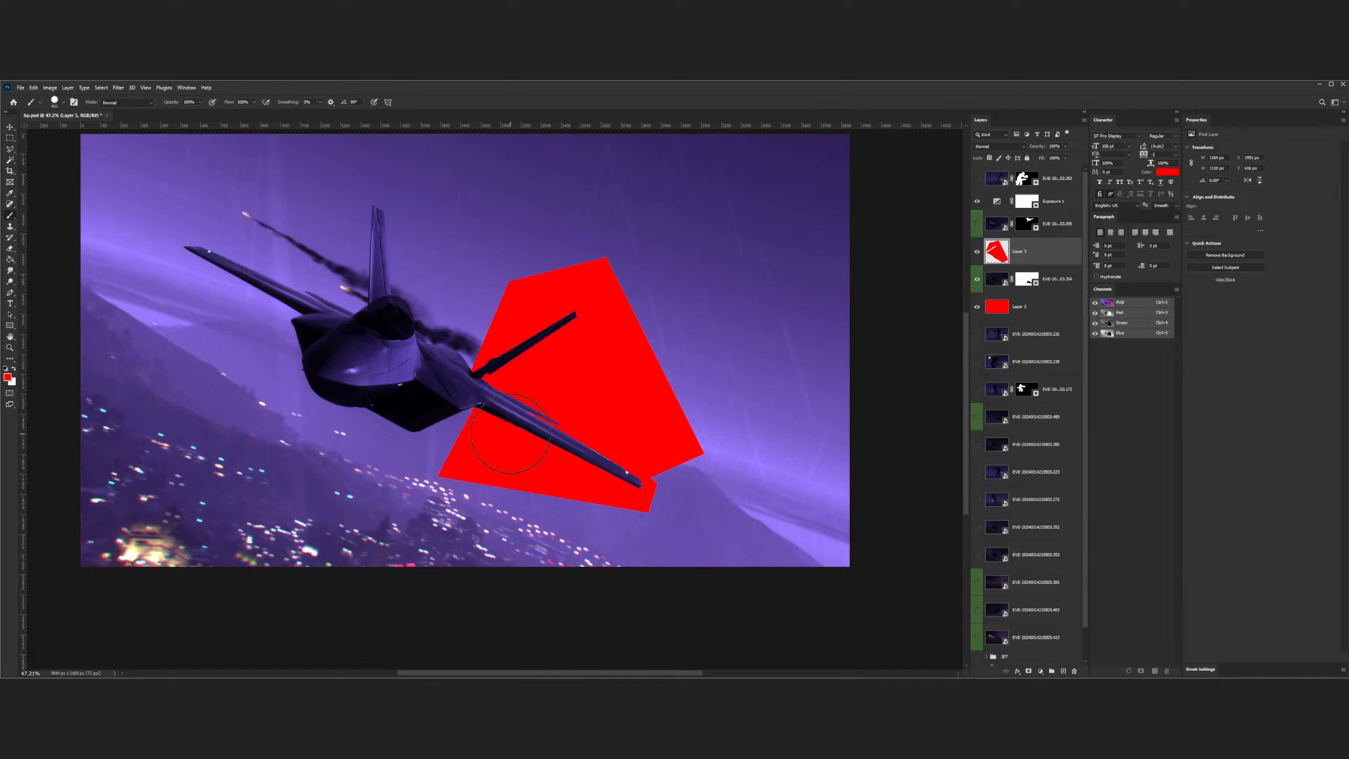
# - Cover the background below the fighter's belly and nose with hard-edged red dabs, working from the lower wing towards the far wing
pyautogui.scroll(-1, 458, 435)
pyautogui.scroll(-1, 453, 432)
pyautogui.scroll(4, 452, 466)
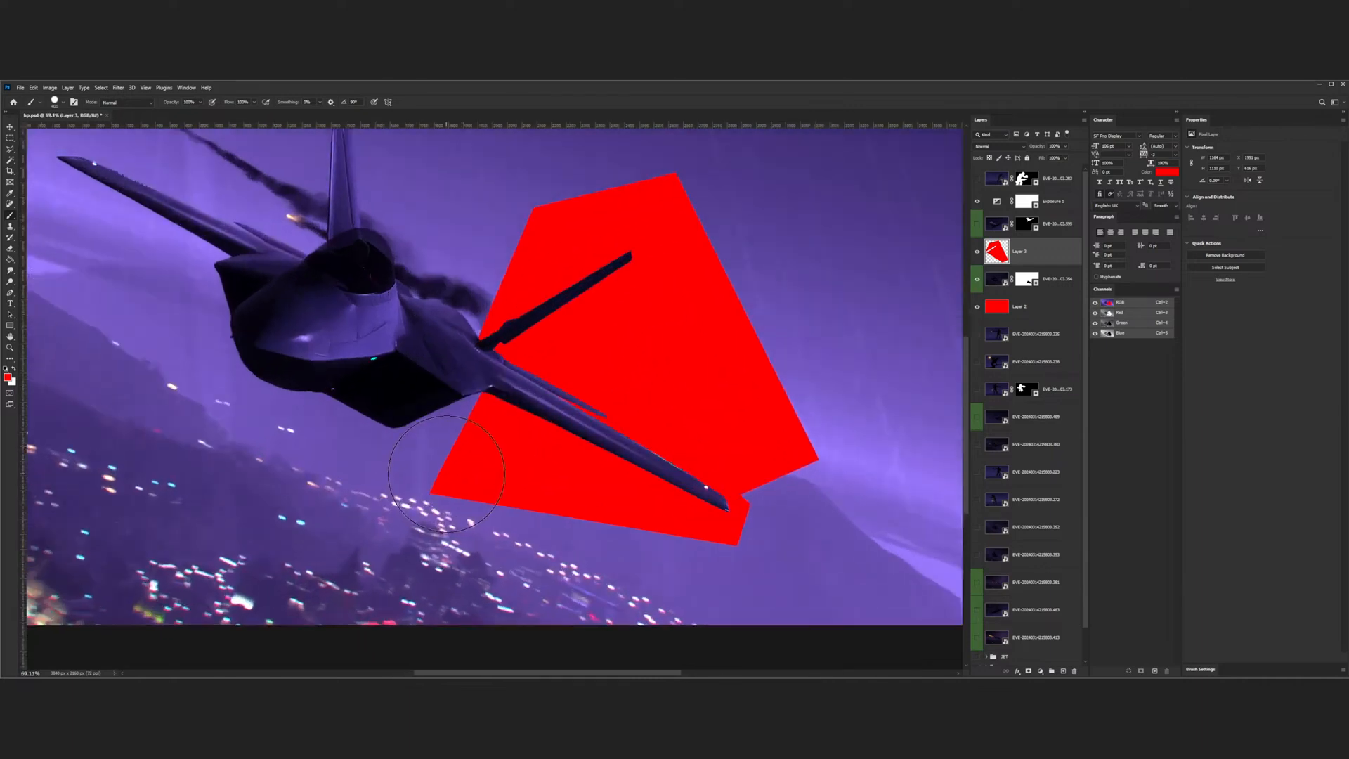
pyautogui.click(442, 473)
pyautogui.click(359, 512)
pyautogui.click(296, 455)
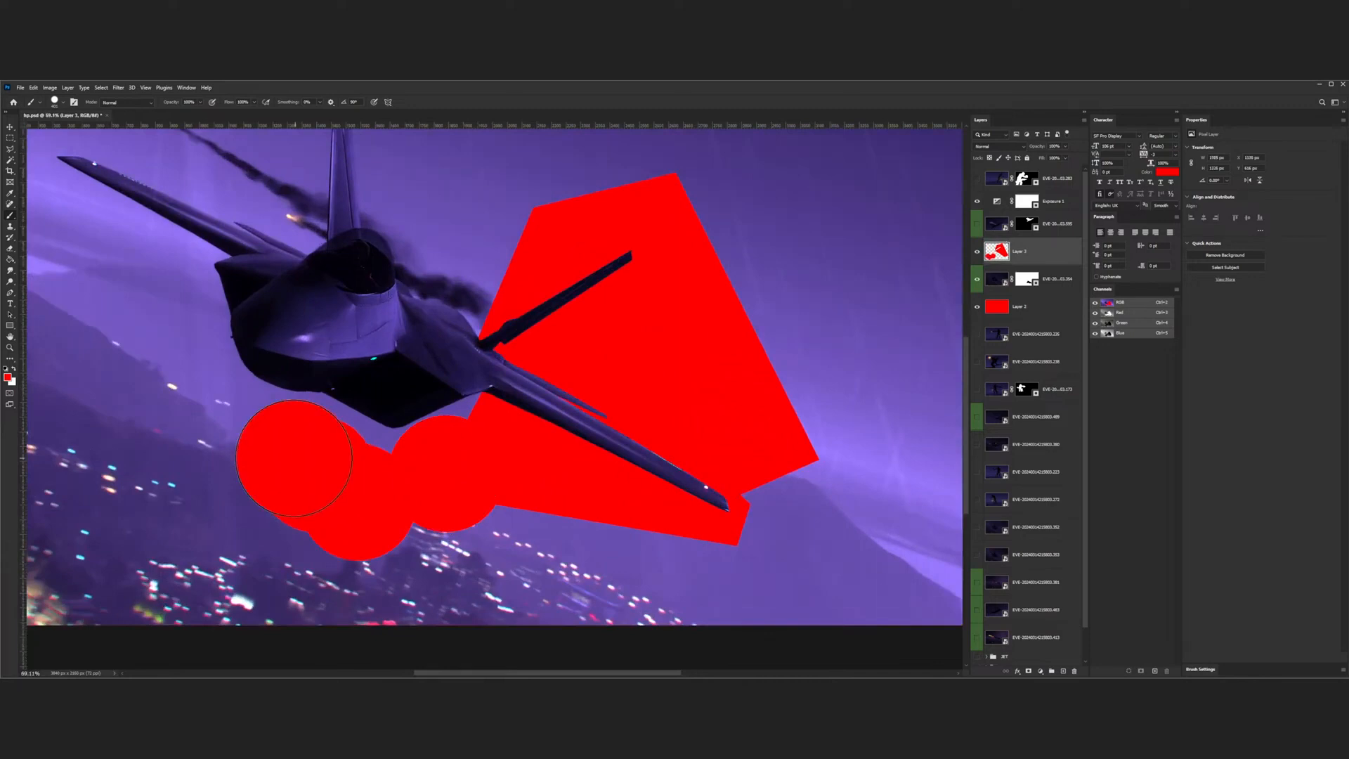
pyautogui.click(224, 436)
pyautogui.click(184, 393)
pyautogui.click(160, 325)
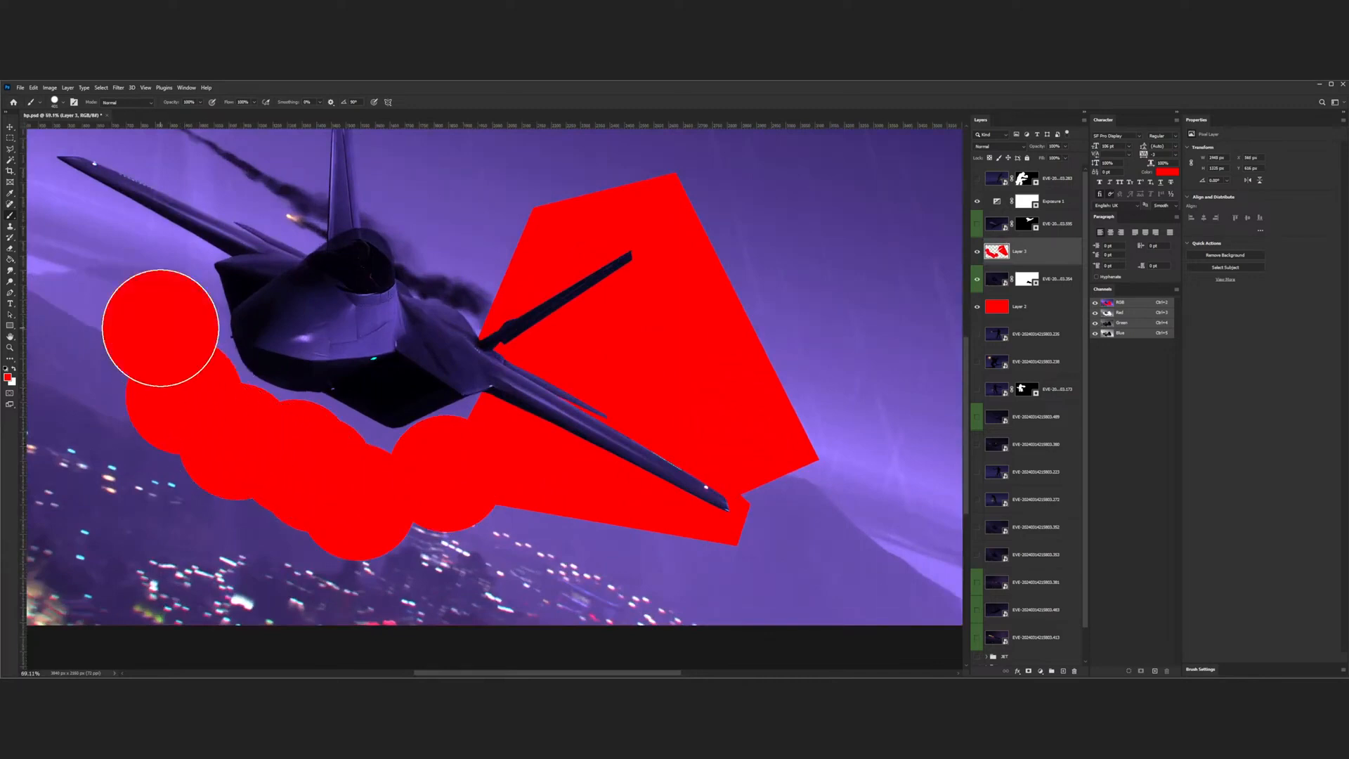
pyautogui.click(152, 296)
pyautogui.click(98, 246)
# - Extend the red dabs around the far wing's tip and along its upper side to above the upright tail fin
pyautogui.scroll(-2, 94, 238)
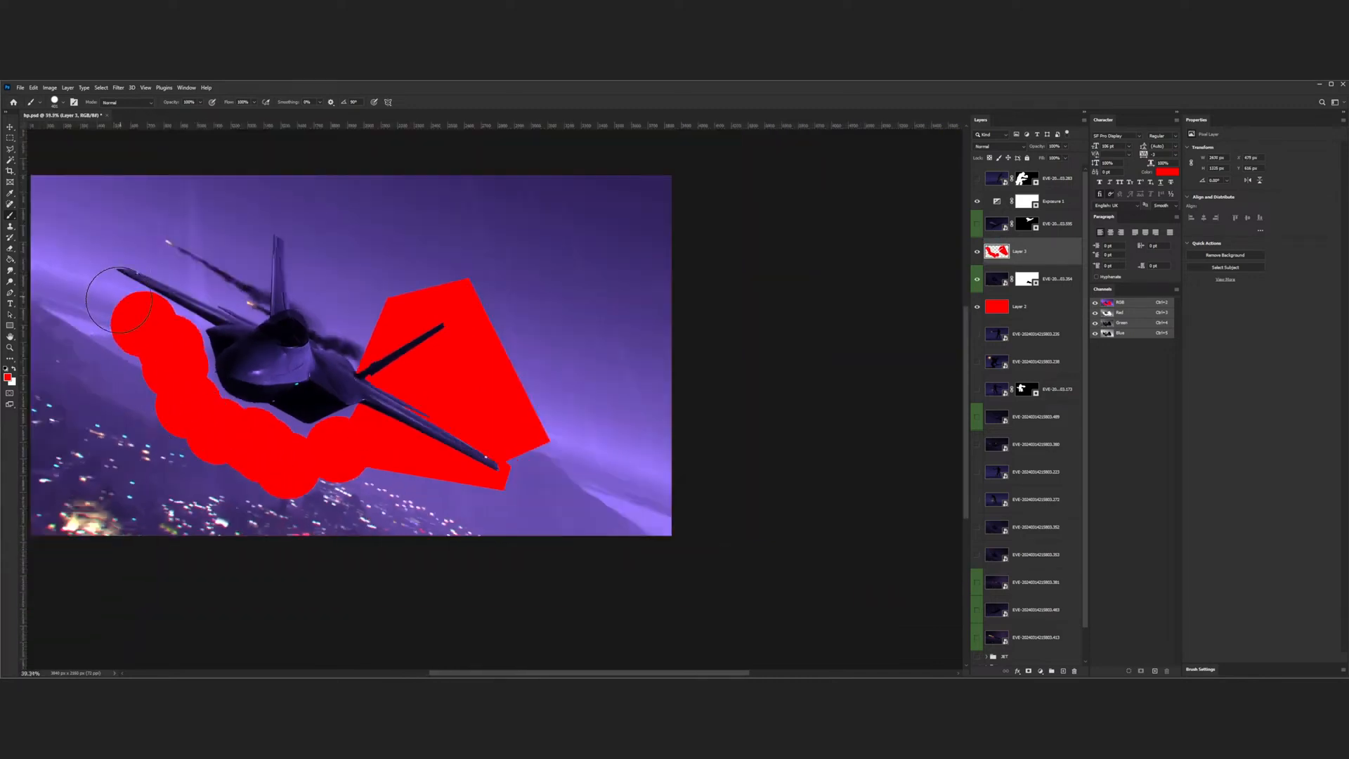
pyautogui.click(33, 233)
pyautogui.click(76, 281)
pyautogui.click(79, 243)
pyautogui.click(119, 223)
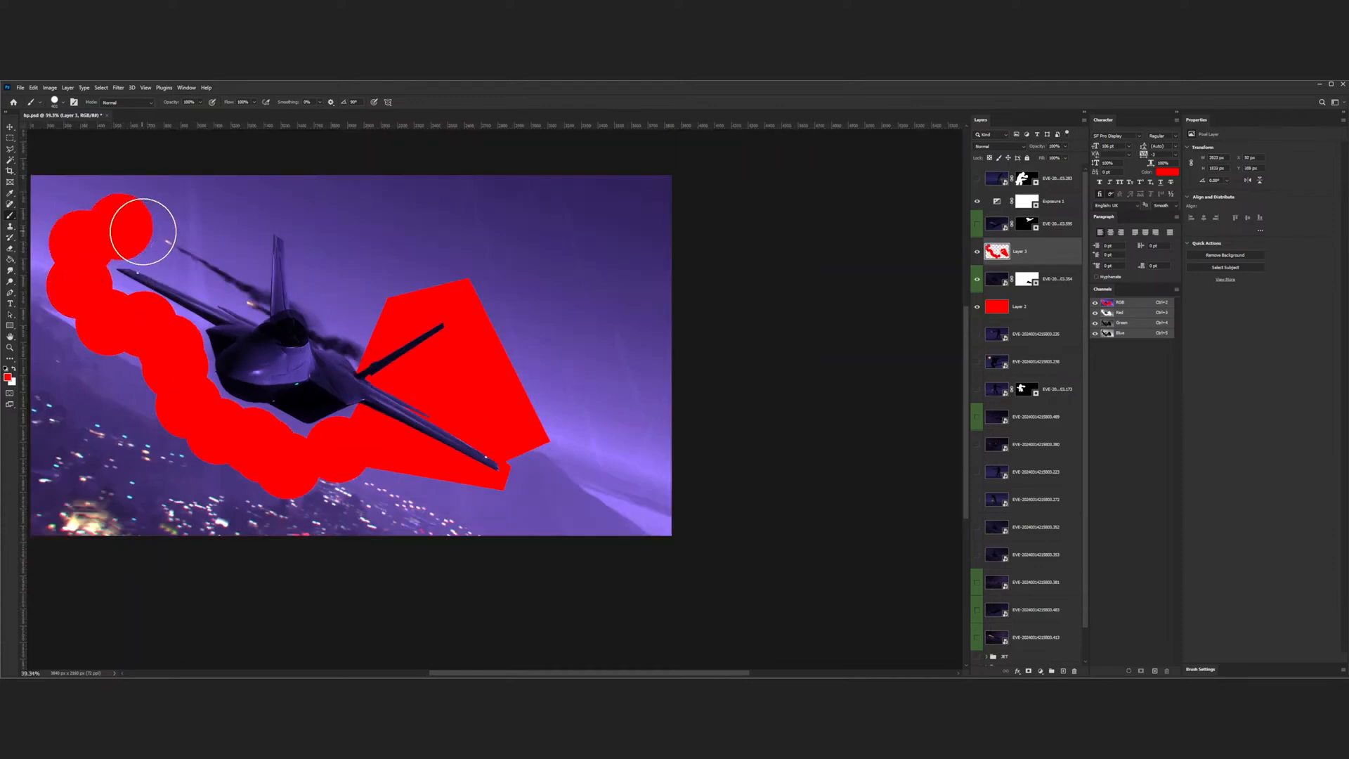
pyautogui.click(151, 228)
pyautogui.click(168, 241)
pyautogui.click(221, 260)
pyautogui.click(229, 218)
pyautogui.click(266, 188)
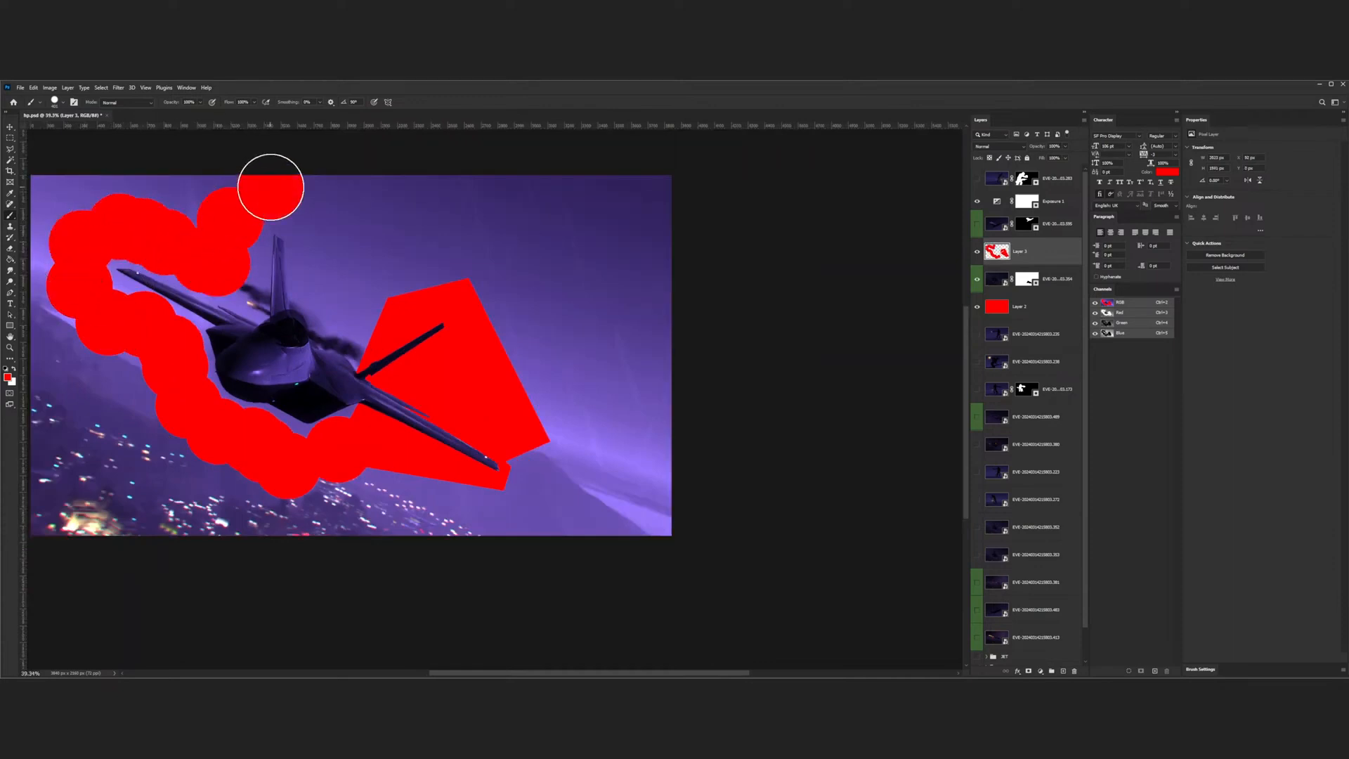
# - Paint red around the upright tail fin and over the smoke, joining the band to the red area above the slanted fin
pyautogui.click(309, 205)
pyautogui.click(318, 212)
pyautogui.click(328, 248)
pyautogui.click(328, 274)
pyautogui.click(335, 289)
pyautogui.click(353, 315)
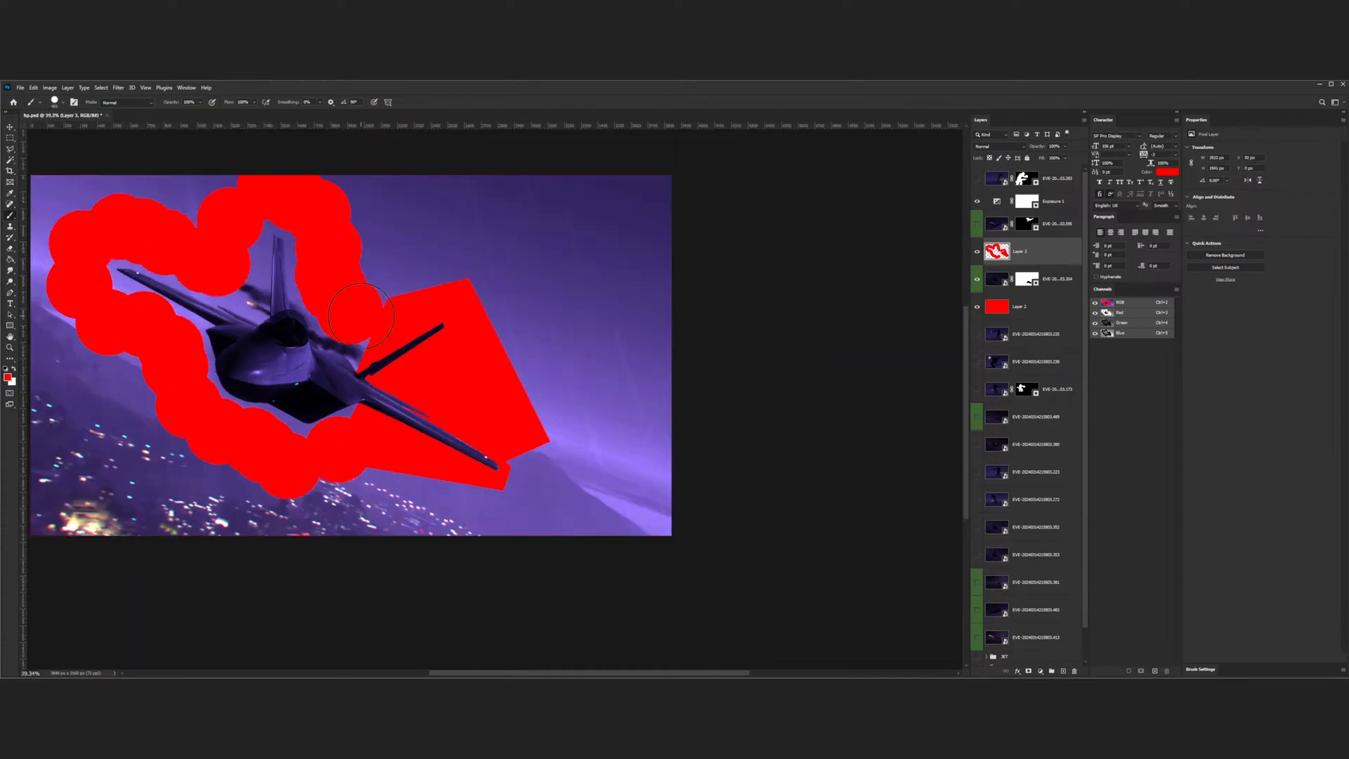
pyautogui.click(388, 282)
pyautogui.click(401, 279)
pyautogui.moveTo(425, 273); pyautogui.dragTo(509, 265)
pyautogui.scroll(-5, 497, 289)
pyautogui.scroll(4, 389, 401)
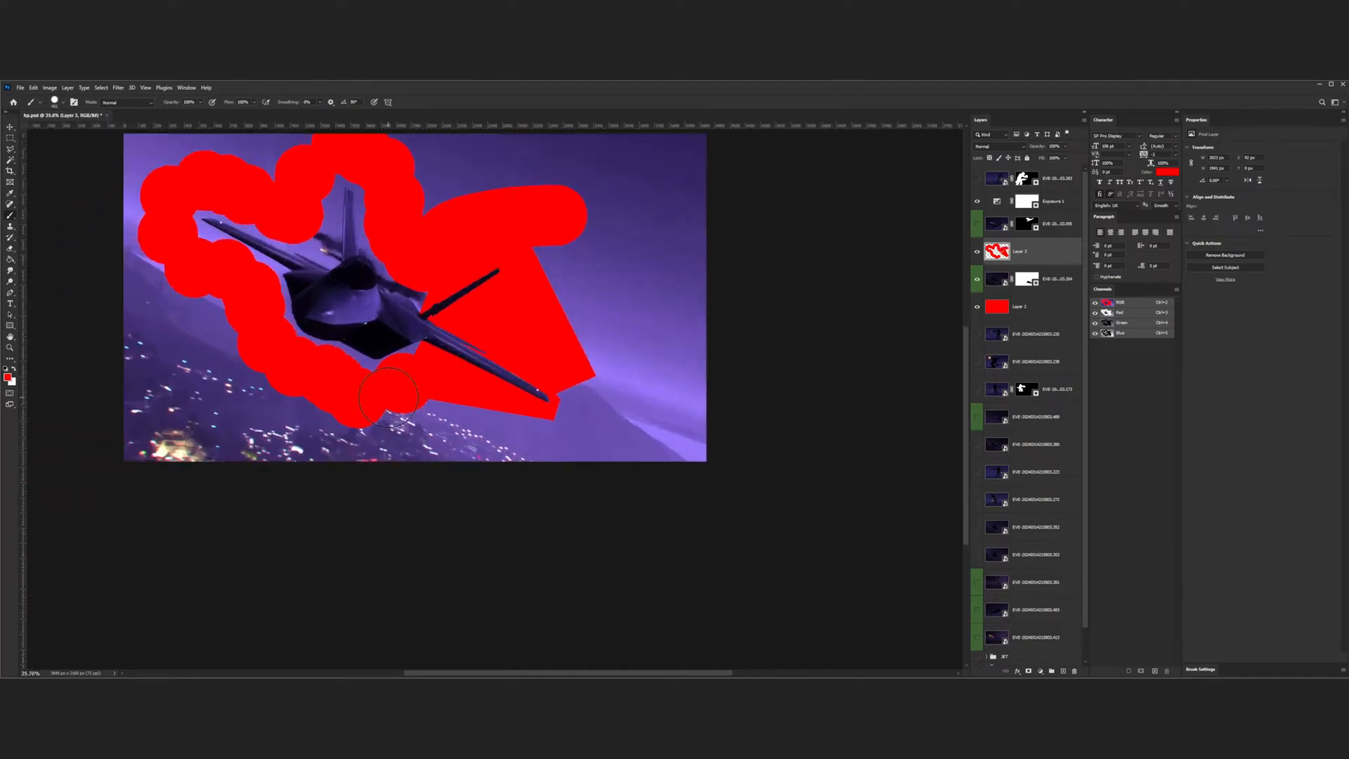
# - Outline the remaining background along the fighter's underside with the Polygonal Lasso, from wing root to nose, and paint the selection red
pyautogui.press('l')
pyautogui.scroll(8, 450, 323)
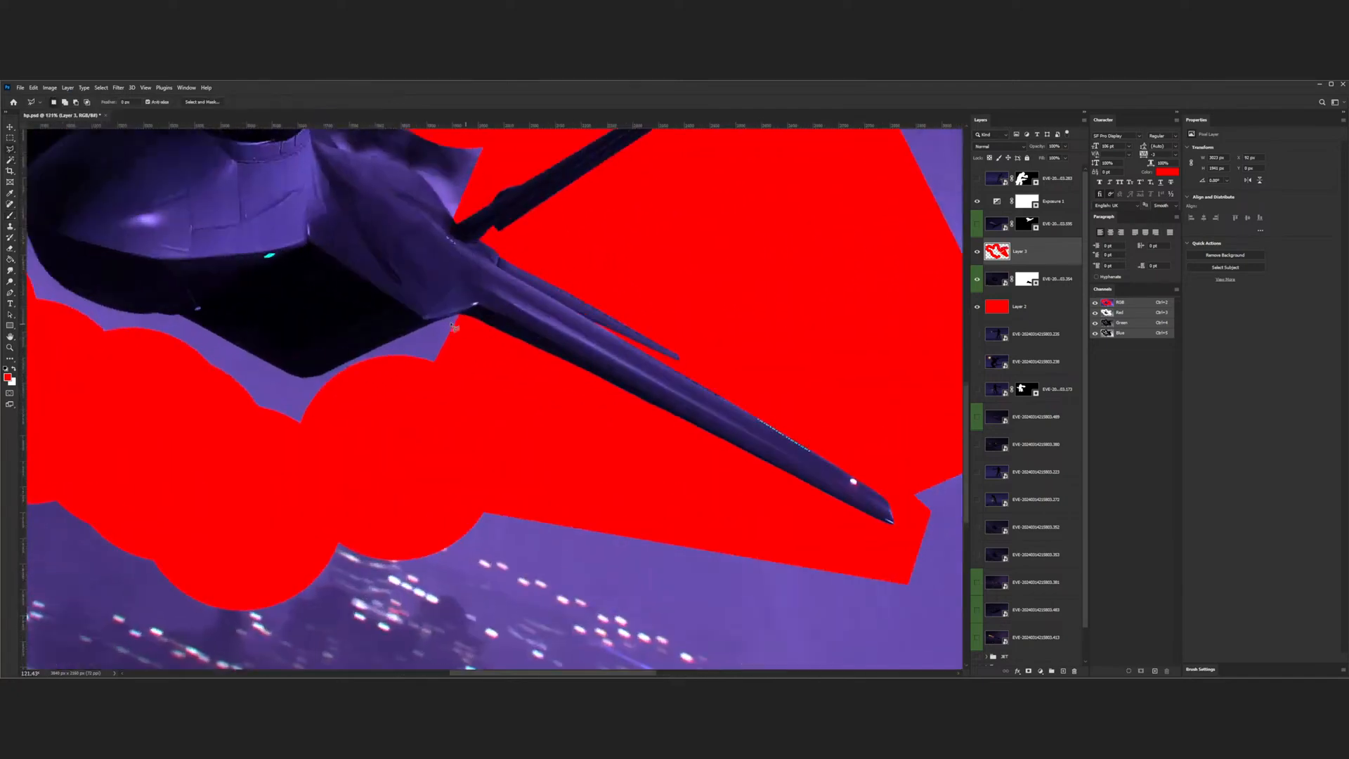
pyautogui.scroll(2, 462, 320)
pyautogui.moveTo(470, 316)
pyautogui.mouseDown()
pyautogui.moveTo(168, 444)
pyautogui.moveTo(109, 446)
pyautogui.mouseUp()
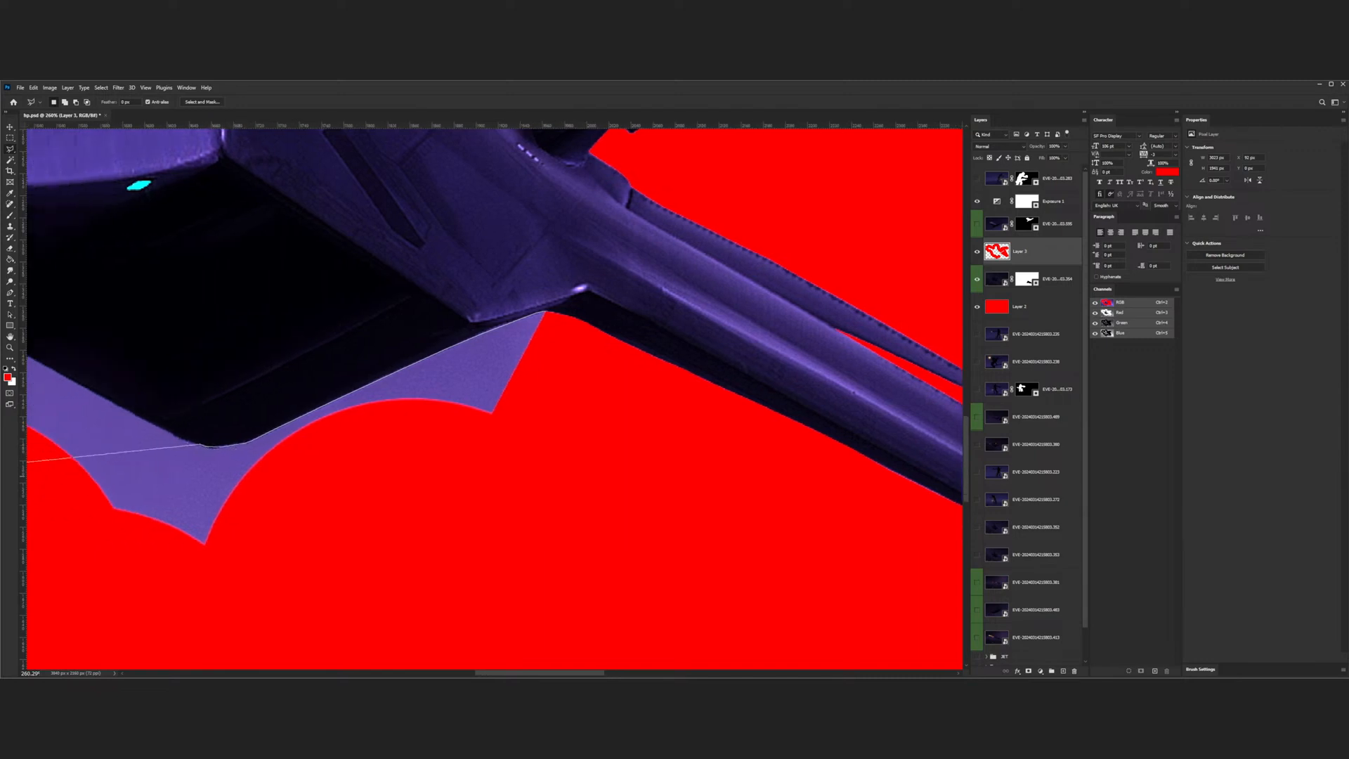
pyautogui.moveTo(390, 449)
pyautogui.mouseDown()
pyautogui.moveTo(166, 332)
pyautogui.moveTo(46, 314)
pyautogui.mouseUp()
pyautogui.hscroll(-4, 43, 311)
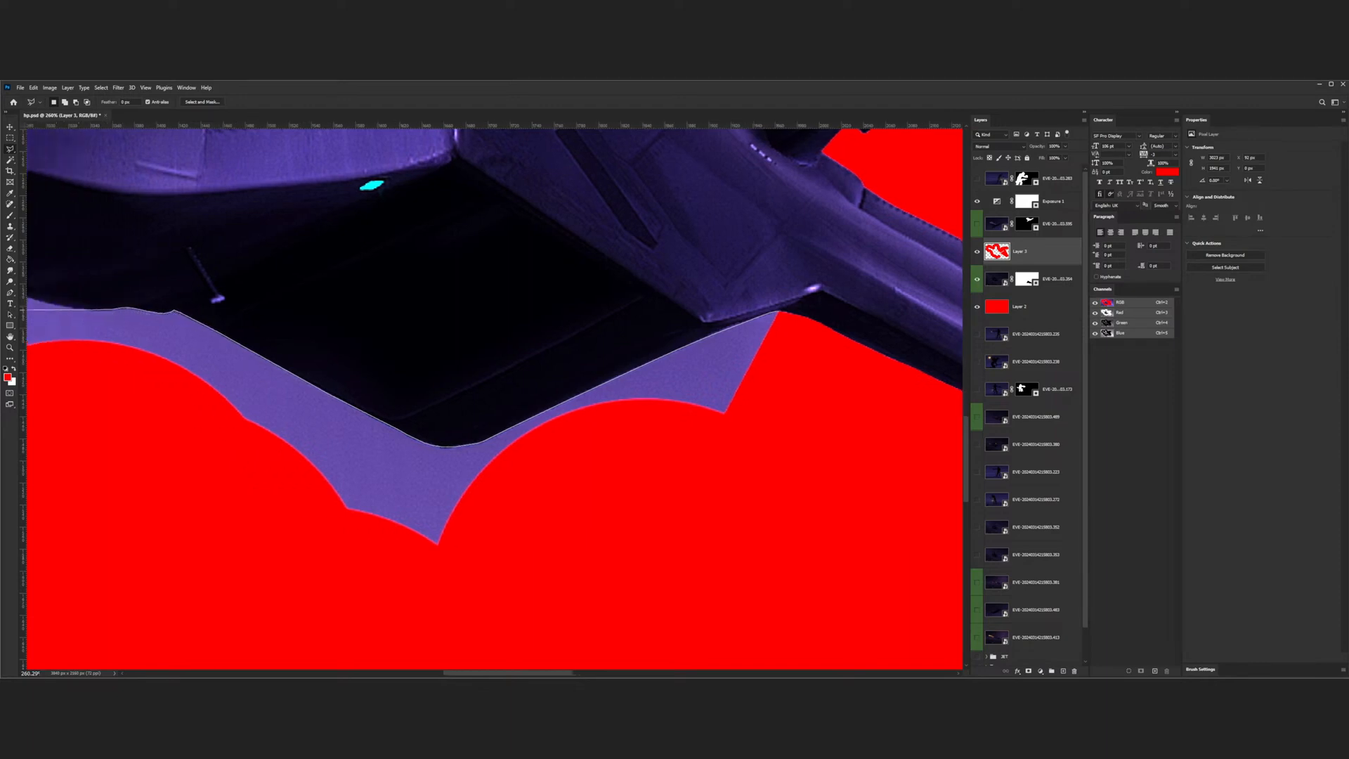
pyautogui.moveTo(298, 312)
pyautogui.mouseDown()
pyautogui.moveTo(215, 288)
pyautogui.moveTo(133, 240)
pyautogui.mouseUp()
pyautogui.click(68, 254)
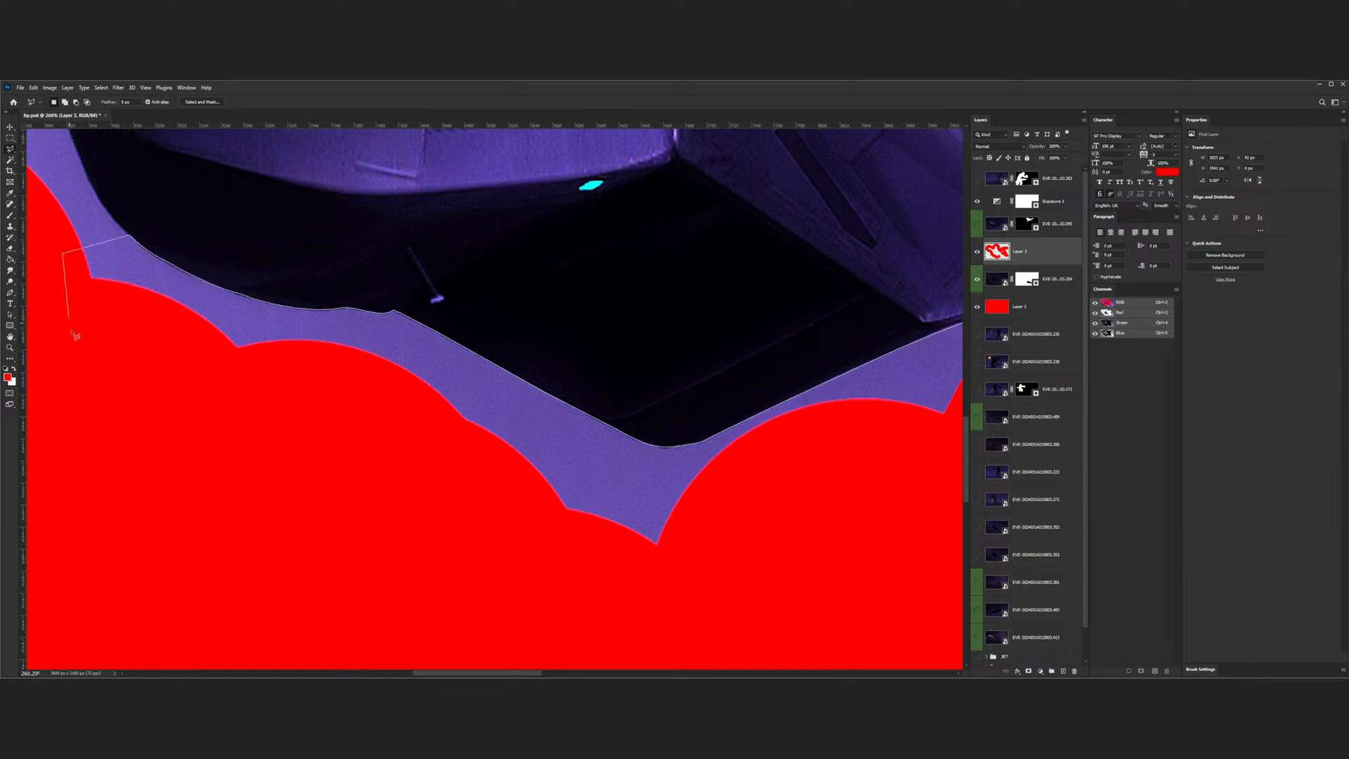
pyautogui.click(74, 330)
pyautogui.scroll(-4, 176, 460)
pyautogui.click(281, 525)
pyautogui.click(432, 565)
pyautogui.click(600, 504)
pyautogui.doubleClick(615, 450)
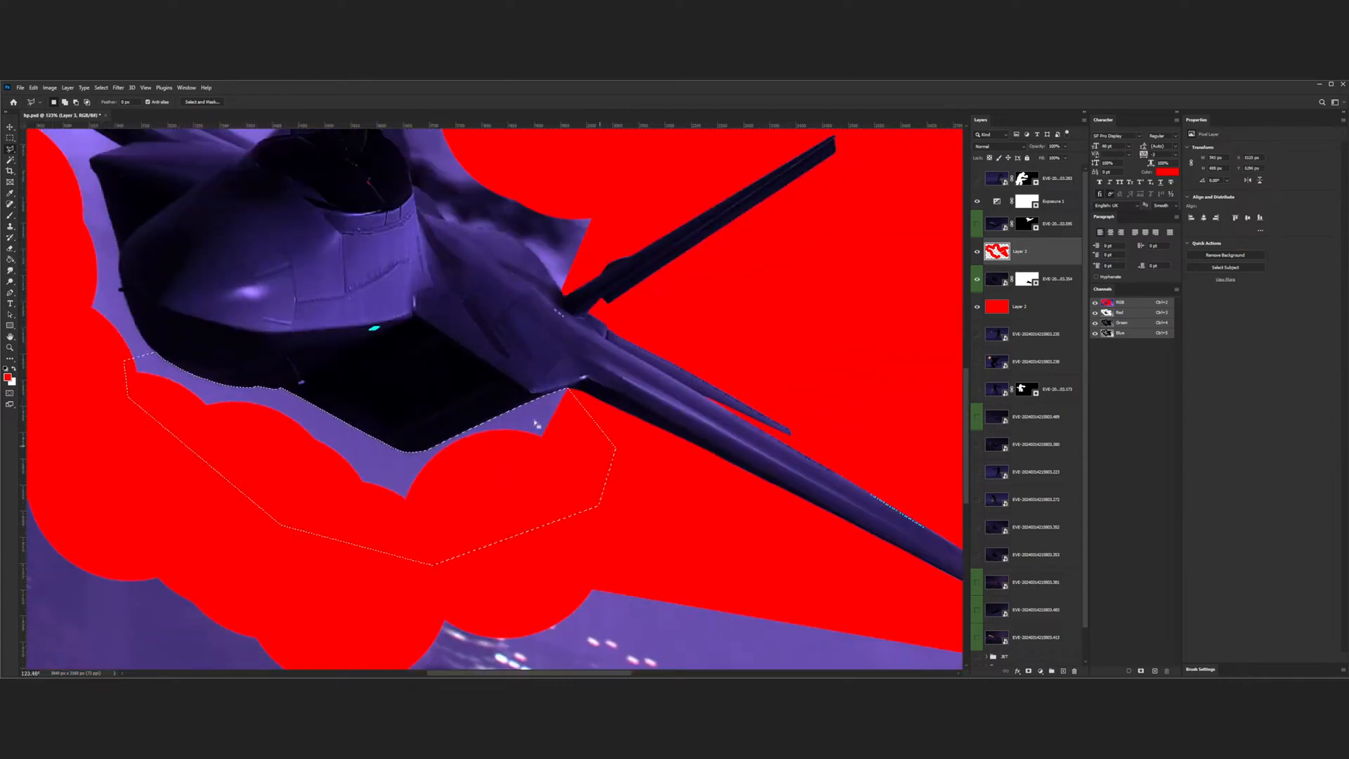
pyautogui.click(10, 215)
pyautogui.moveTo(102, 275)
pyautogui.mouseDown()
pyautogui.moveTo(193, 378)
pyautogui.moveTo(365, 453)
pyautogui.moveTo(612, 390)
pyautogui.mouseUp()
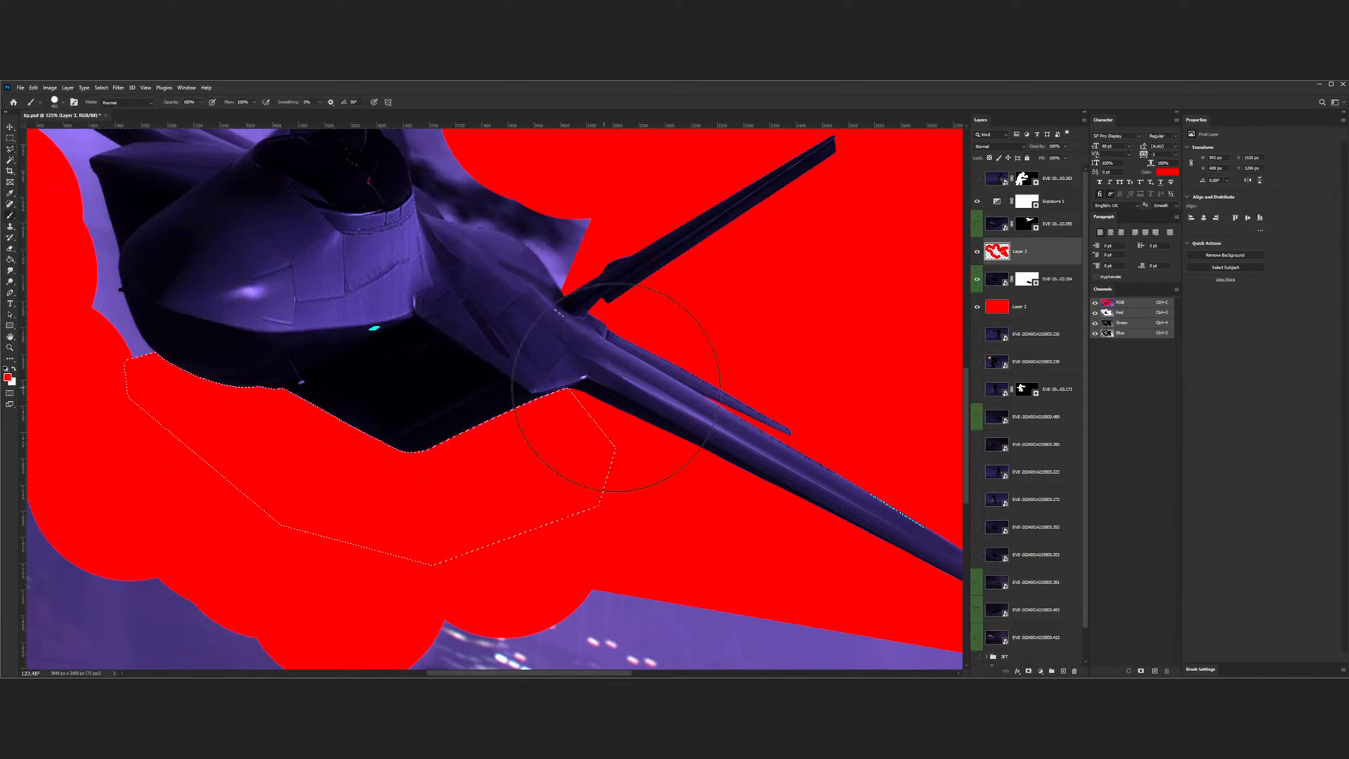
# - Paint the remaining background around the jet solid red on the painted layer, undoing the stray stroke over the fuselage
pyautogui.scroll(-4, 686, 390)
pyautogui.scroll(-5, 686, 391)
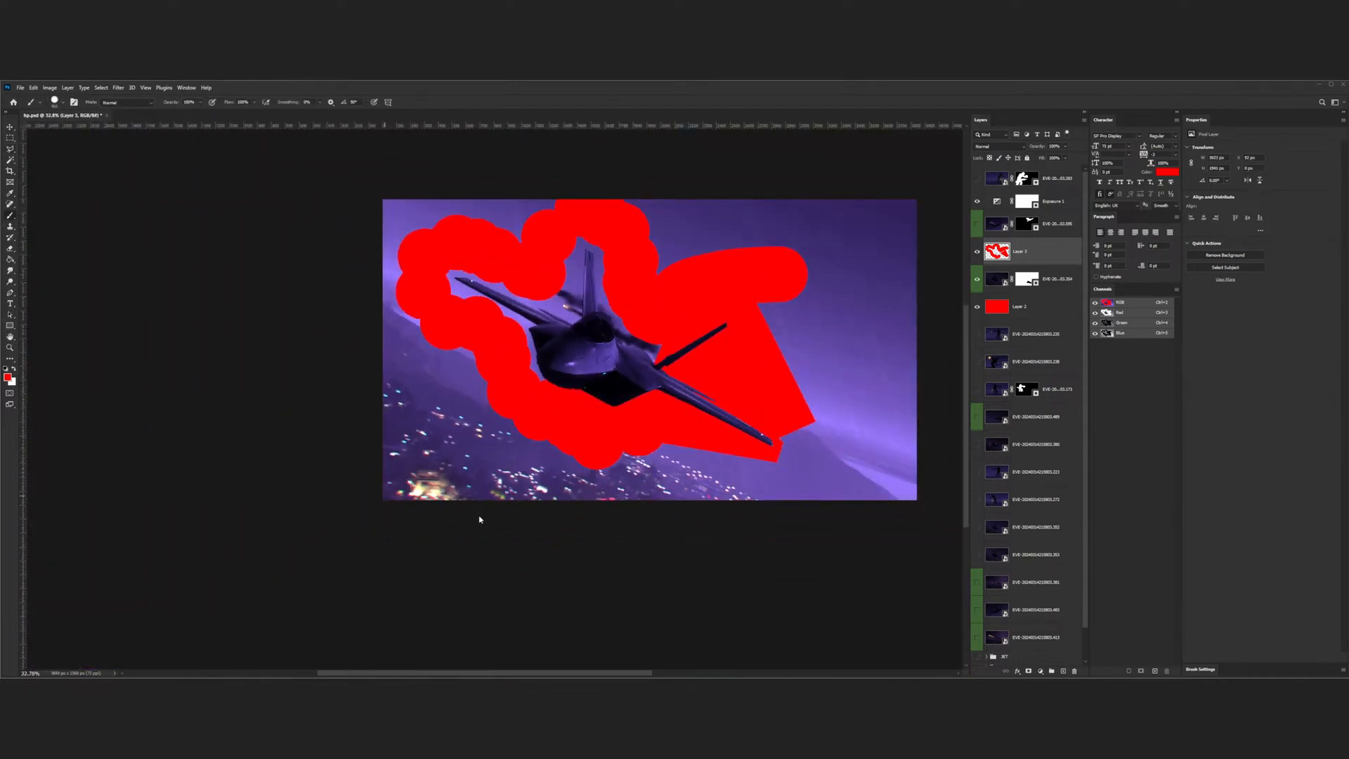
pyautogui.moveTo(415, 457)
pyautogui.mouseDown()
pyautogui.moveTo(390, 440)
pyautogui.moveTo(506, 502)
pyautogui.moveTo(769, 554)
pyautogui.moveTo(827, 554)
pyautogui.moveTo(913, 497)
pyautogui.moveTo(874, 468)
pyautogui.moveTo(879, 347)
pyautogui.moveTo(834, 200)
pyautogui.moveTo(713, 206)
pyautogui.moveTo(702, 177)
pyautogui.moveTo(637, 141)
pyautogui.moveTo(585, 132)
pyautogui.moveTo(366, 177)
pyautogui.moveTo(336, 220)
pyautogui.moveTo(331, 348)
pyautogui.moveTo(348, 380)
pyautogui.moveTo(402, 402)
pyautogui.mouseUp()
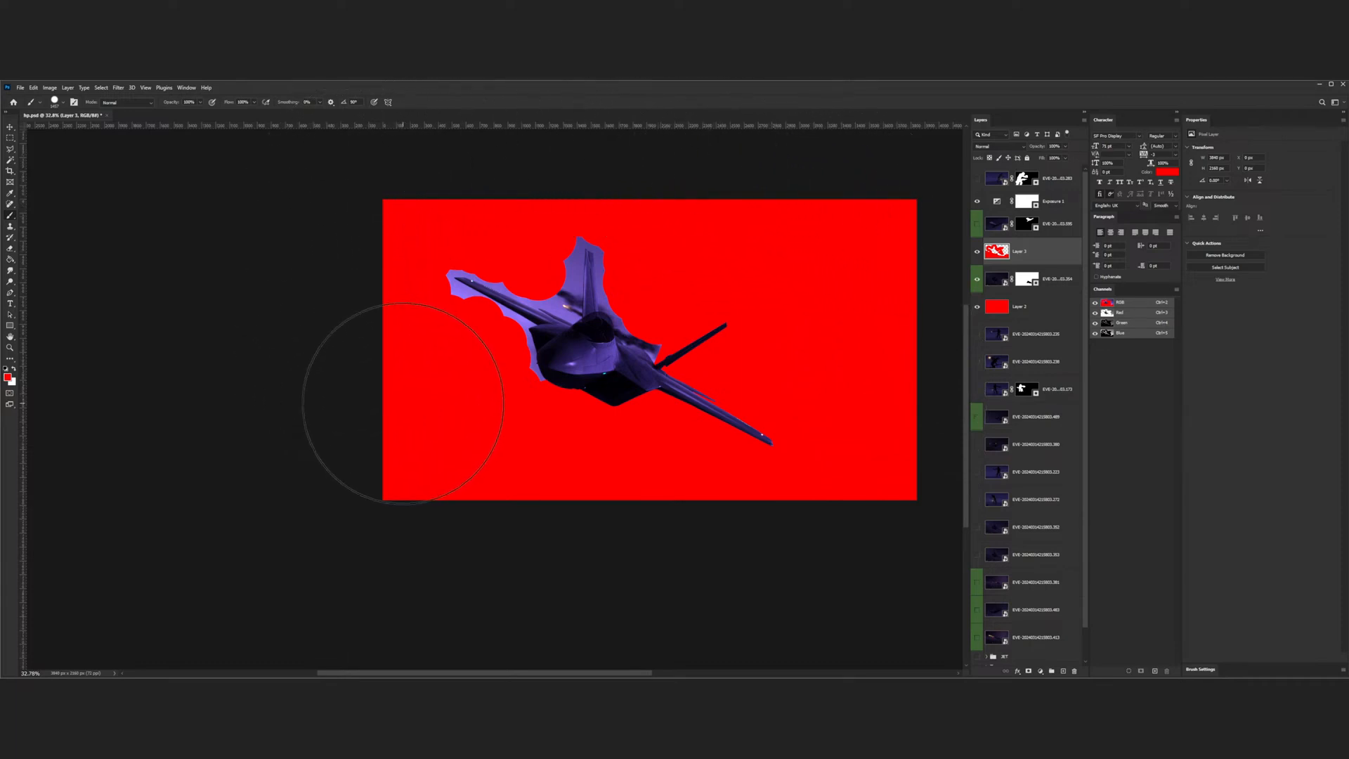
pyautogui.moveTo(545, 355); pyautogui.dragTo(632, 358)
pyautogui.hotkey('ctrl', 'z')
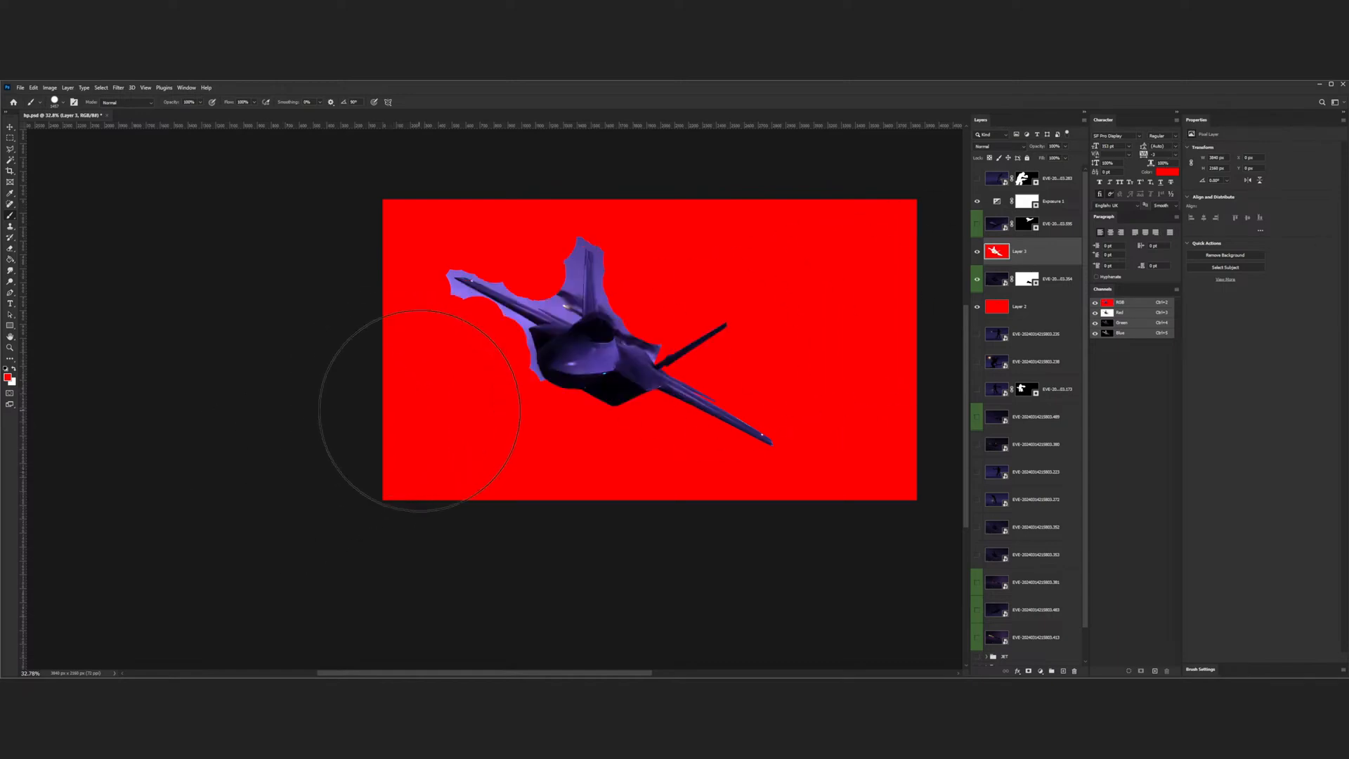
pyautogui.scroll(6, 565, 411)
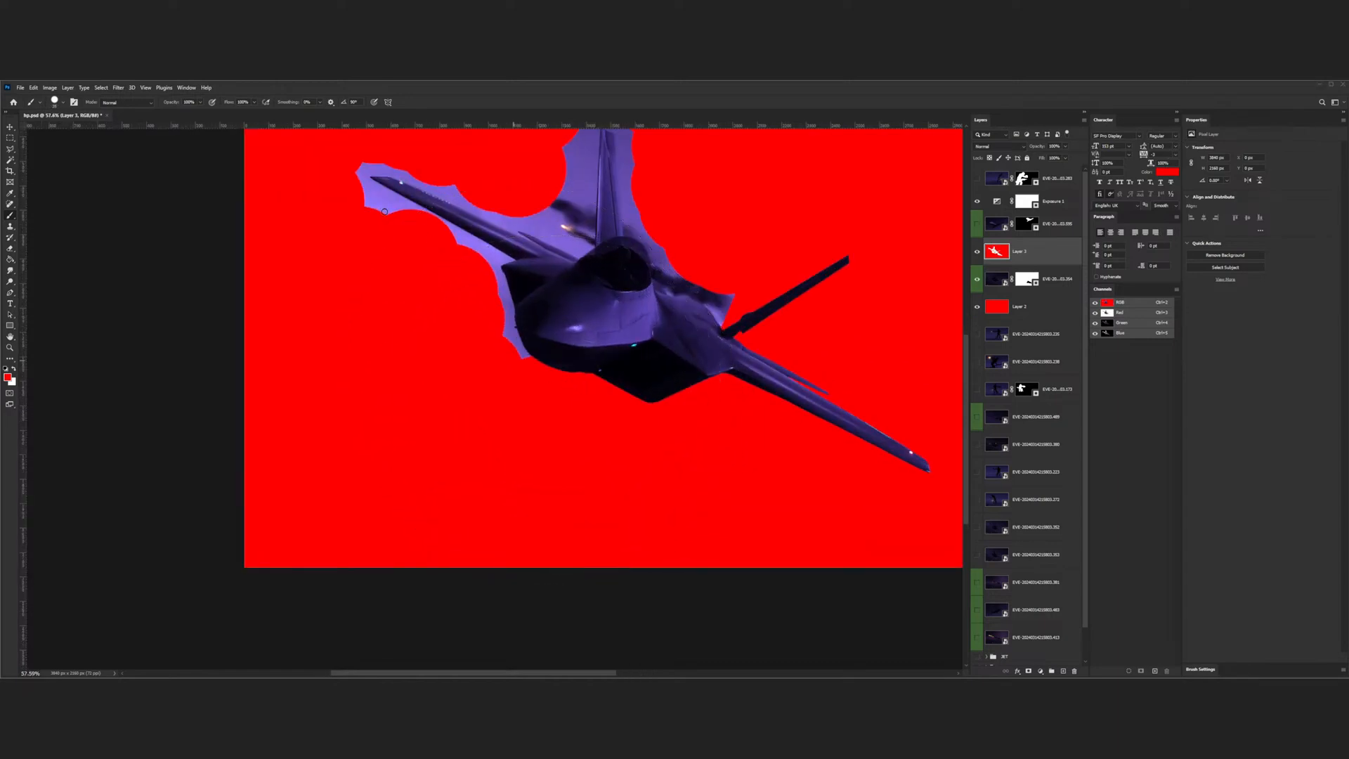
pyautogui.moveTo(362, 196); pyautogui.dragTo(353, 203)
pyautogui.scroll(10, 405, 196)
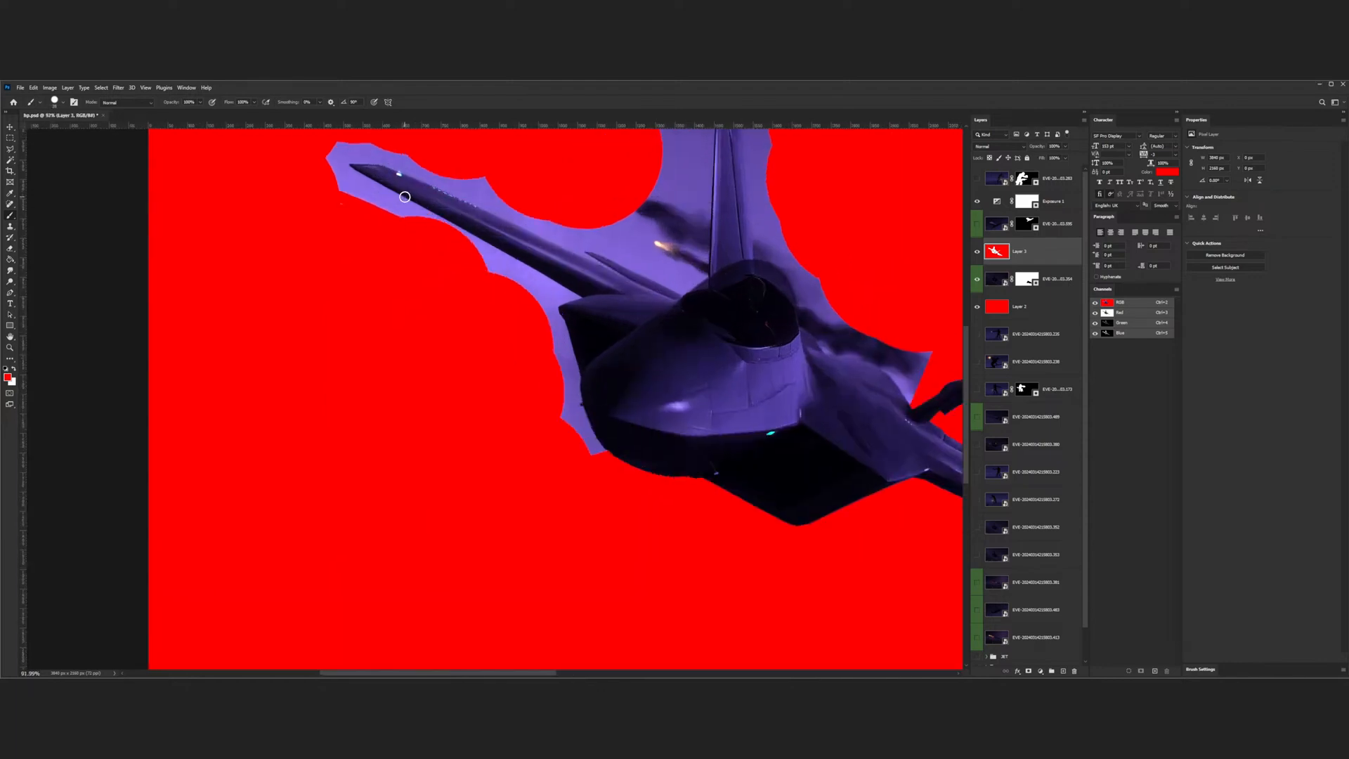
pyautogui.moveTo(330, 198)
pyautogui.mouseDown()
pyautogui.moveTo(429, 141)
pyautogui.moveTo(647, 255)
pyautogui.moveTo(569, 328)
pyautogui.mouseUp()
pyautogui.scroll(-8, 329, 424)
pyautogui.hotkey('ctrl', 'z')
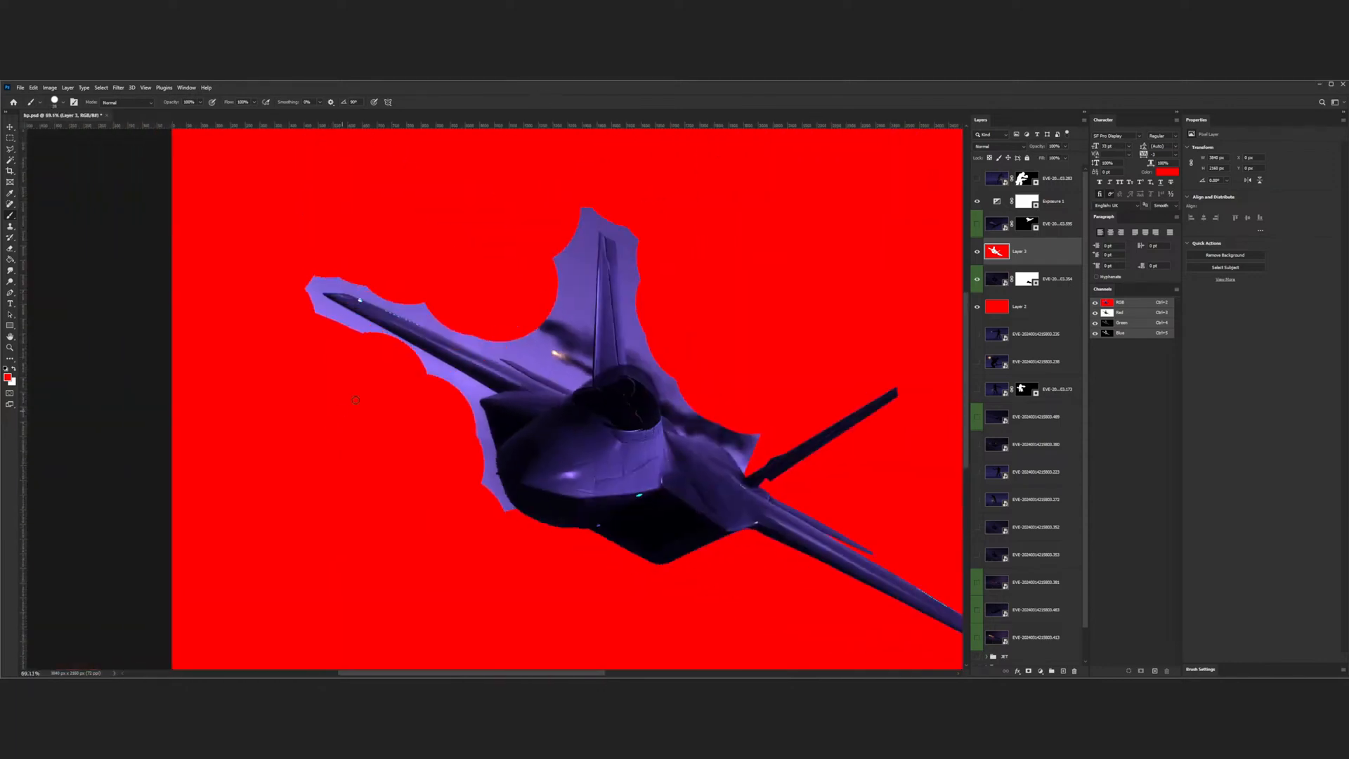
# - Outline the leftover purple background with the Polygonal Lasso, tracing the left wing, tail fin, canopy and rear fuselage edges closely
pyautogui.scroll(4, 378, 340)
pyautogui.click(9, 150)
pyautogui.scroll(5, 506, 393)
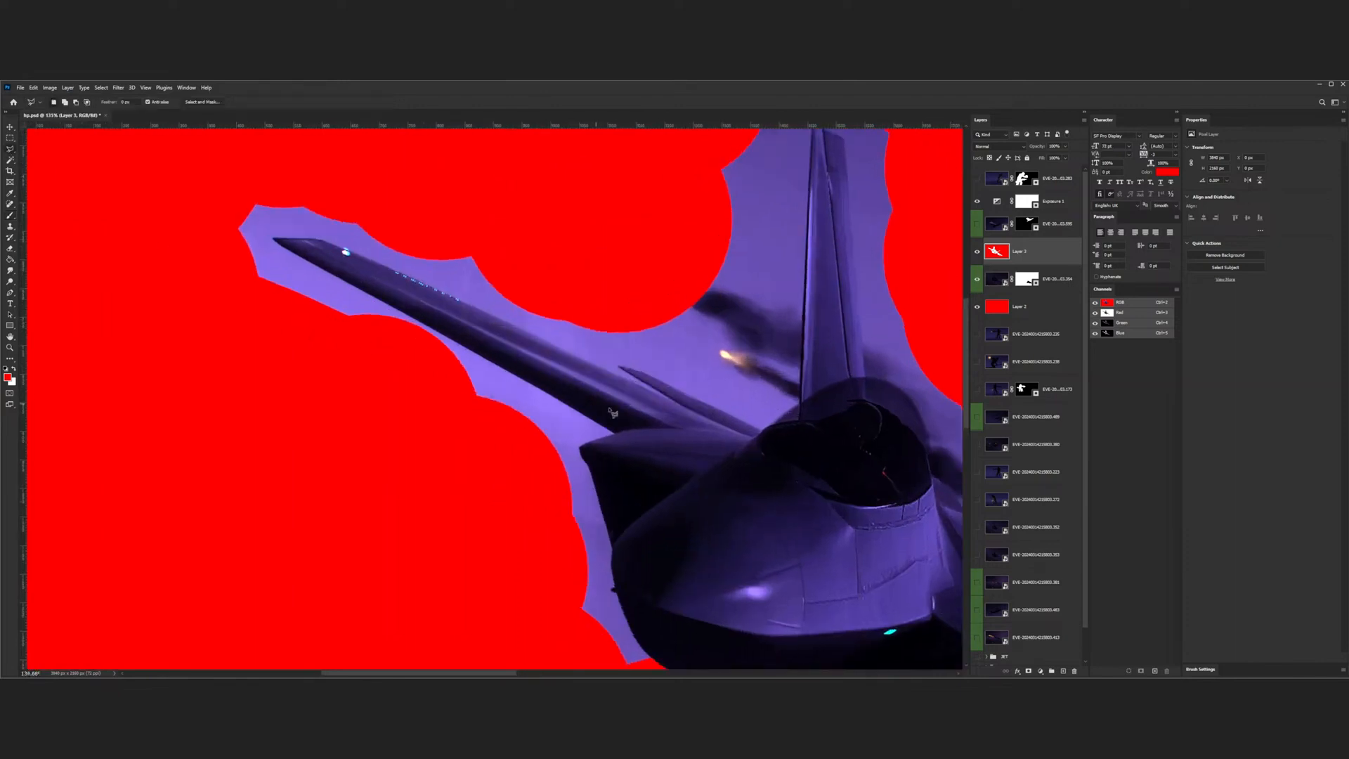
pyautogui.moveTo(613, 444); pyautogui.dragTo(160, 184)
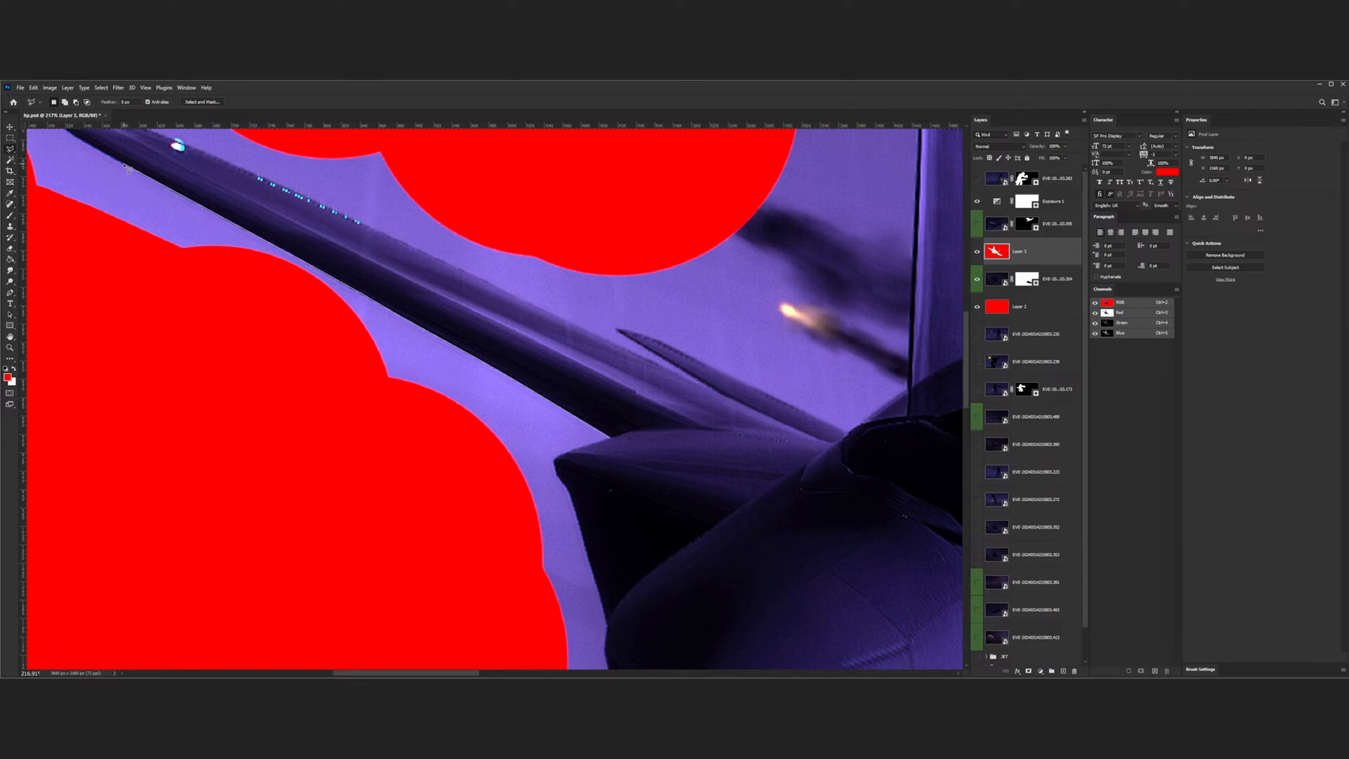
pyautogui.moveTo(126, 172); pyautogui.dragTo(269, 302)
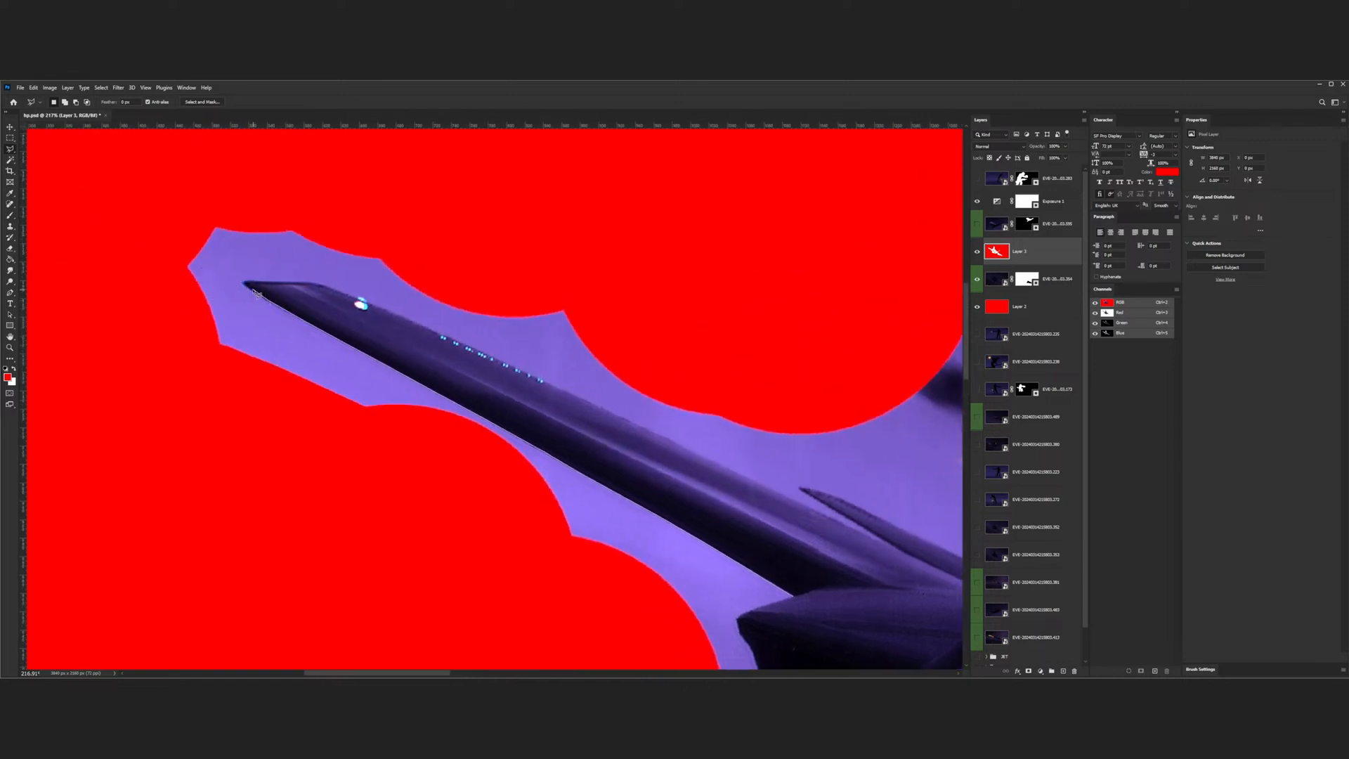
pyautogui.moveTo(247, 287)
pyautogui.mouseDown()
pyautogui.moveTo(385, 310)
pyautogui.moveTo(641, 423)
pyautogui.moveTo(1101, 664)
pyautogui.moveTo(882, 545)
pyautogui.moveTo(622, 476)
pyautogui.moveTo(480, 458)
pyautogui.moveTo(373, 390)
pyautogui.moveTo(604, 494)
pyautogui.moveTo(664, 449)
pyautogui.moveTo(685, 84)
pyautogui.moveTo(685, 170)
pyautogui.moveTo(736, 198)
pyautogui.moveTo(742, 417)
pyautogui.moveTo(760, 457)
pyautogui.moveTo(771, 597)
pyautogui.moveTo(769, 580)
pyautogui.moveTo(964, 634)
pyautogui.moveTo(562, 372)
pyautogui.moveTo(470, 351)
pyautogui.moveTo(526, 389)
pyautogui.moveTo(554, 508)
pyautogui.moveTo(613, 571)
pyautogui.moveTo(878, 656)
pyautogui.moveTo(869, 548)
pyautogui.mouseUp()
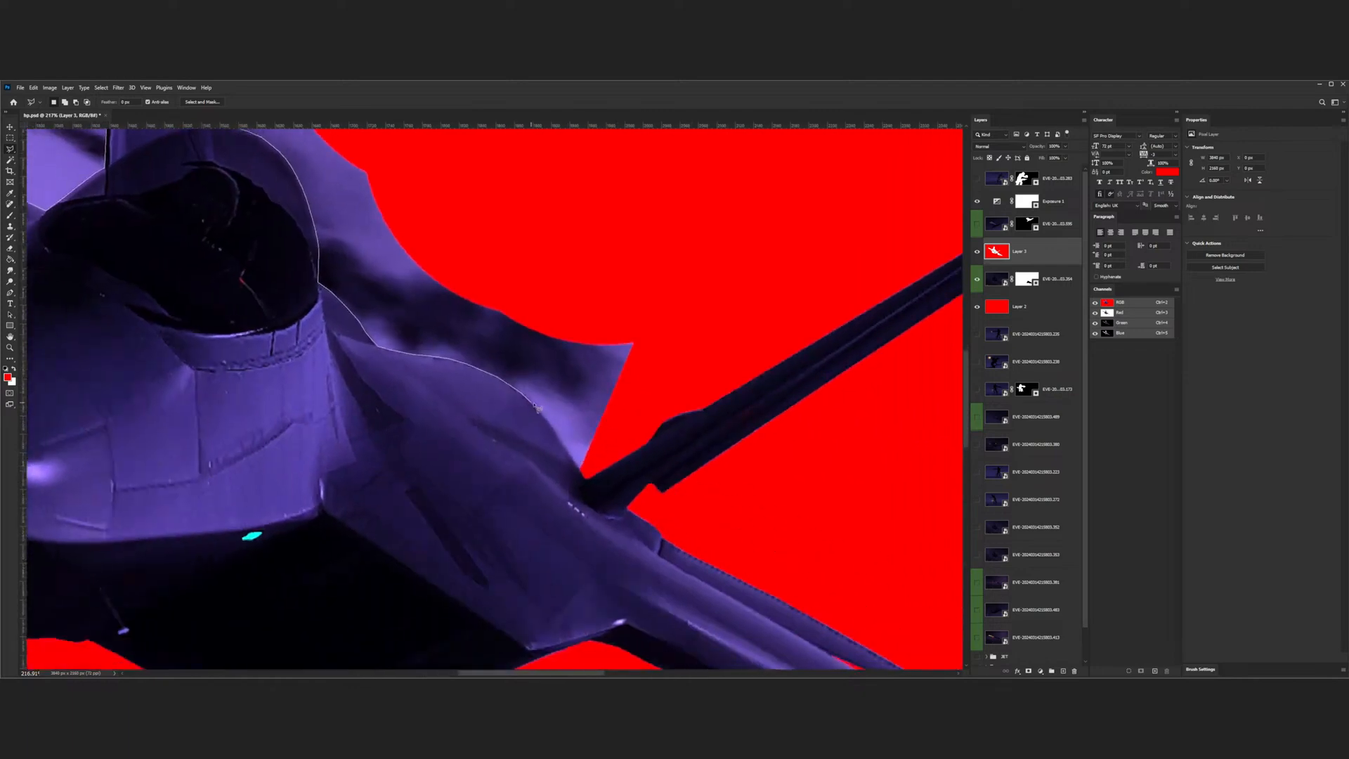
pyautogui.moveTo(529, 401)
pyautogui.mouseDown()
pyautogui.moveTo(589, 477)
pyautogui.moveTo(683, 318)
pyautogui.moveTo(680, 332)
pyautogui.moveTo(627, 94)
pyautogui.moveTo(615, 95)
pyautogui.moveTo(579, 234)
pyautogui.moveTo(504, 83)
pyautogui.moveTo(477, 164)
pyautogui.moveTo(260, 187)
pyautogui.moveTo(200, 263)
pyautogui.moveTo(54, 272)
pyautogui.moveTo(130, 268)
pyautogui.moveTo(184, 392)
pyautogui.moveTo(308, 470)
pyautogui.moveTo(340, 472)
pyautogui.moveTo(382, 437)
pyautogui.mouseUp()
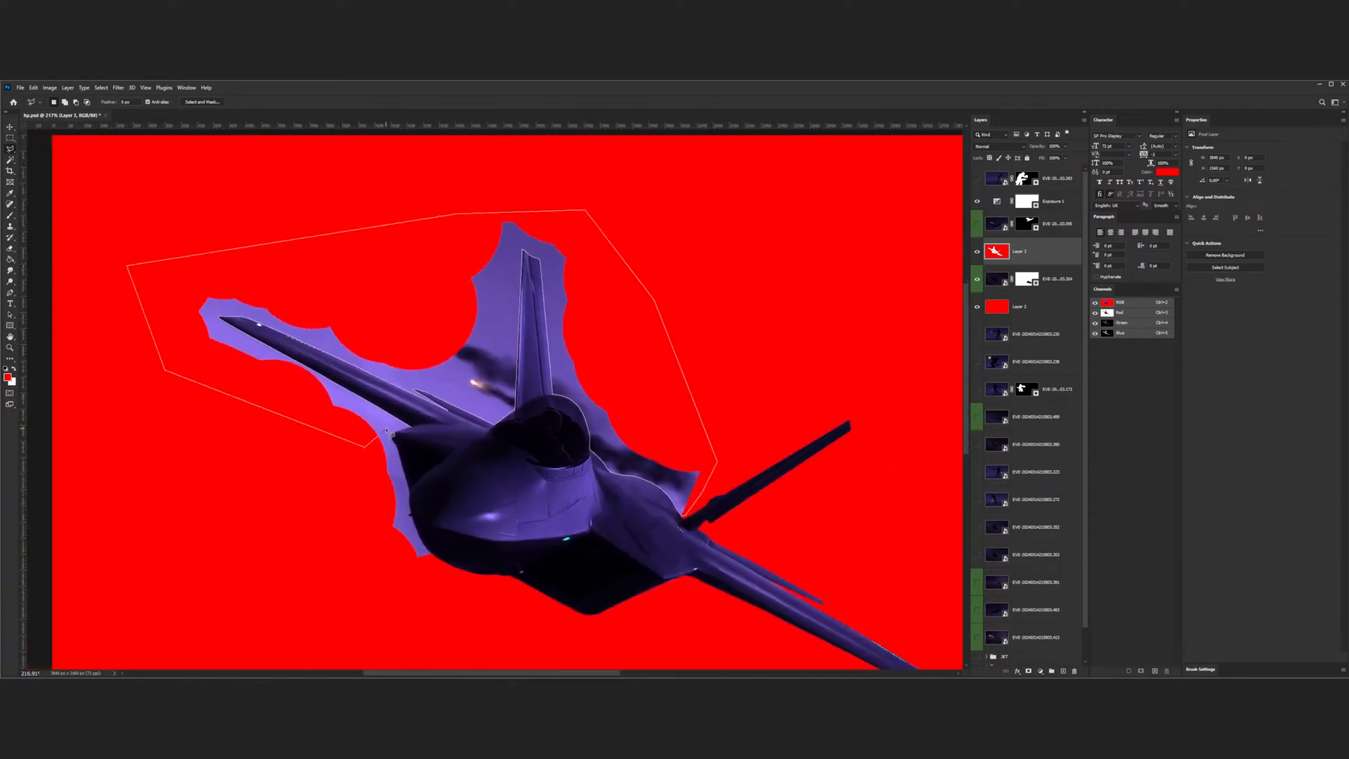
pyautogui.doubleClick(386, 431)
# - Paint the selected background around the left wing, tail fin and canopy red with the Brush, and deselect
pyautogui.scroll(-4, 389, 431)
pyautogui.click(11, 217)
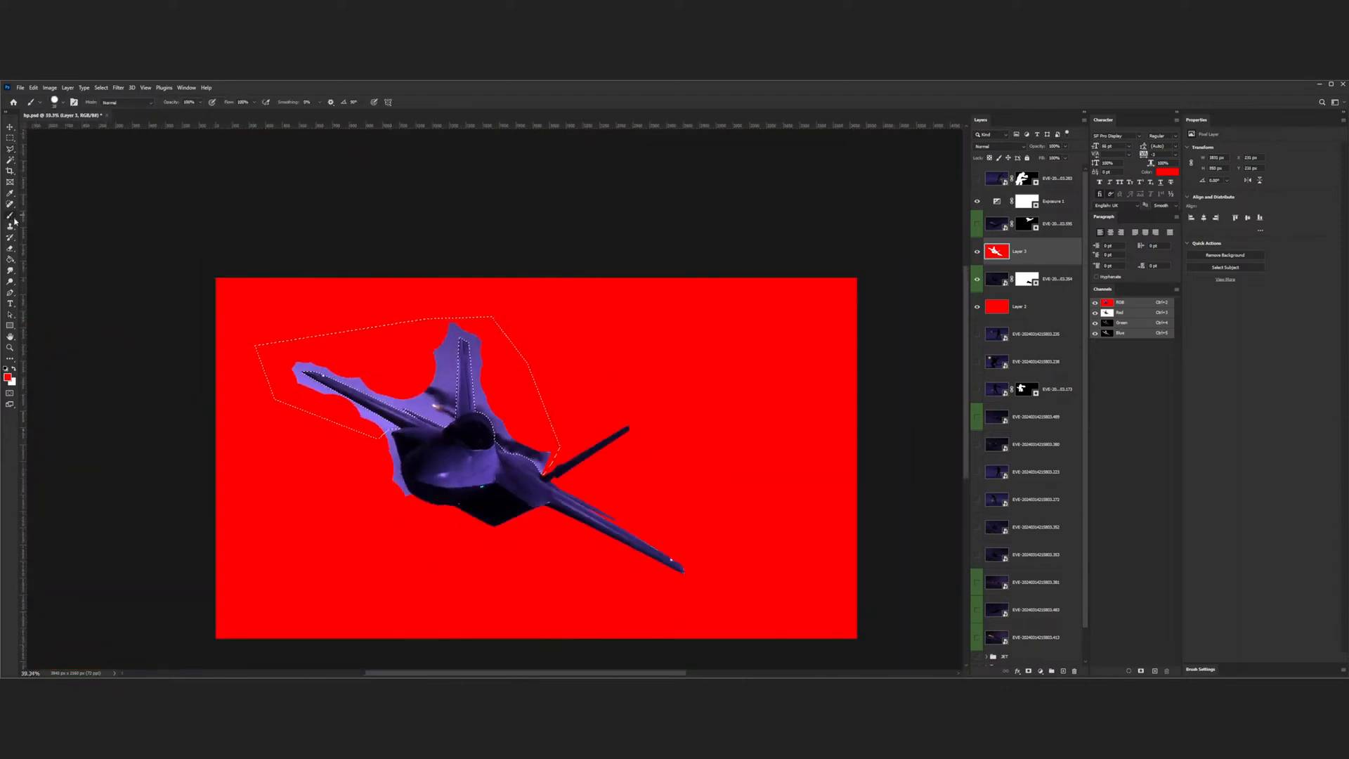
pyautogui.moveTo(372, 357)
pyautogui.mouseDown()
pyautogui.moveTo(260, 351)
pyautogui.moveTo(432, 446)
pyautogui.moveTo(482, 457)
pyautogui.moveTo(450, 344)
pyautogui.moveTo(485, 422)
pyautogui.moveTo(531, 457)
pyautogui.mouseUp()
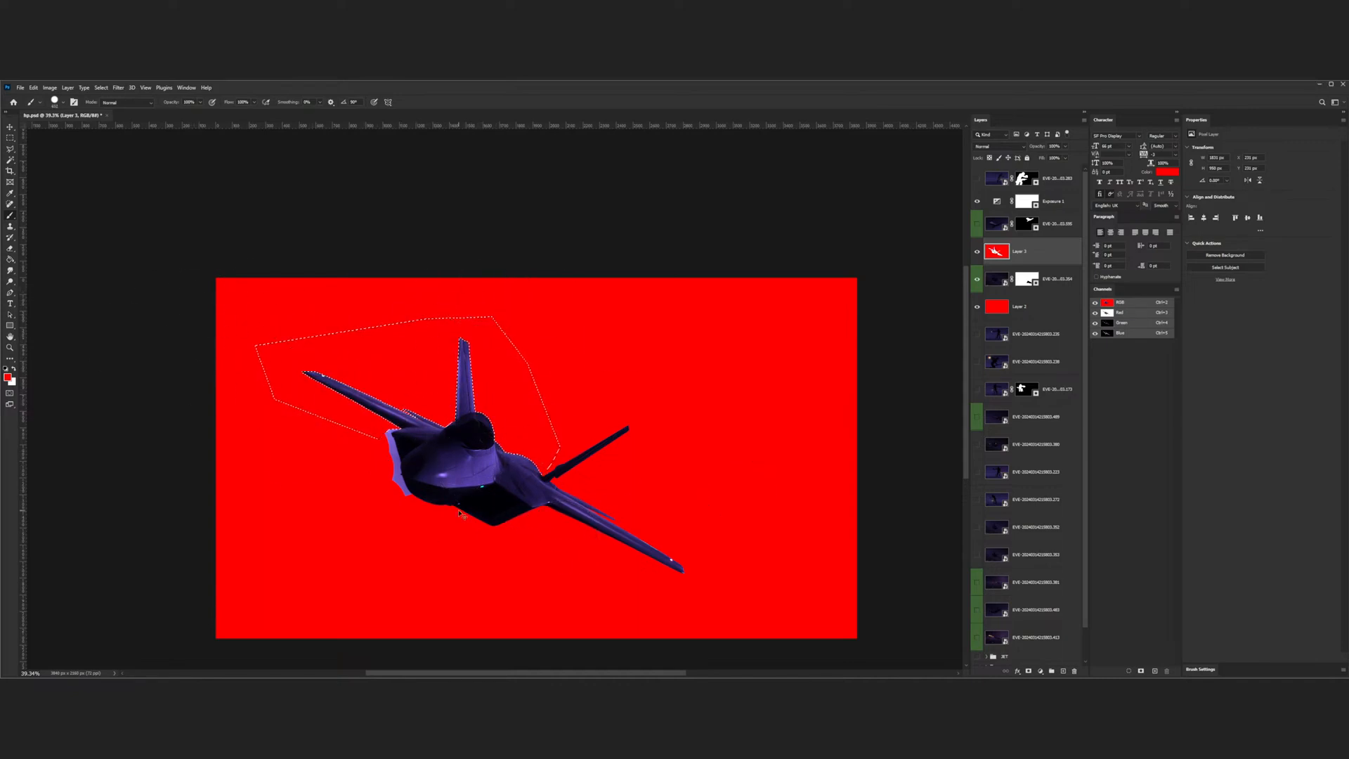
pyautogui.hotkey('ctrl', 'd')
# - Trace the jet's nose and air intake edge with the Polygonal Lasso, from the underside up to the wing root
pyautogui.scroll(-3, 395, 483)
pyautogui.scroll(1, 364, 523)
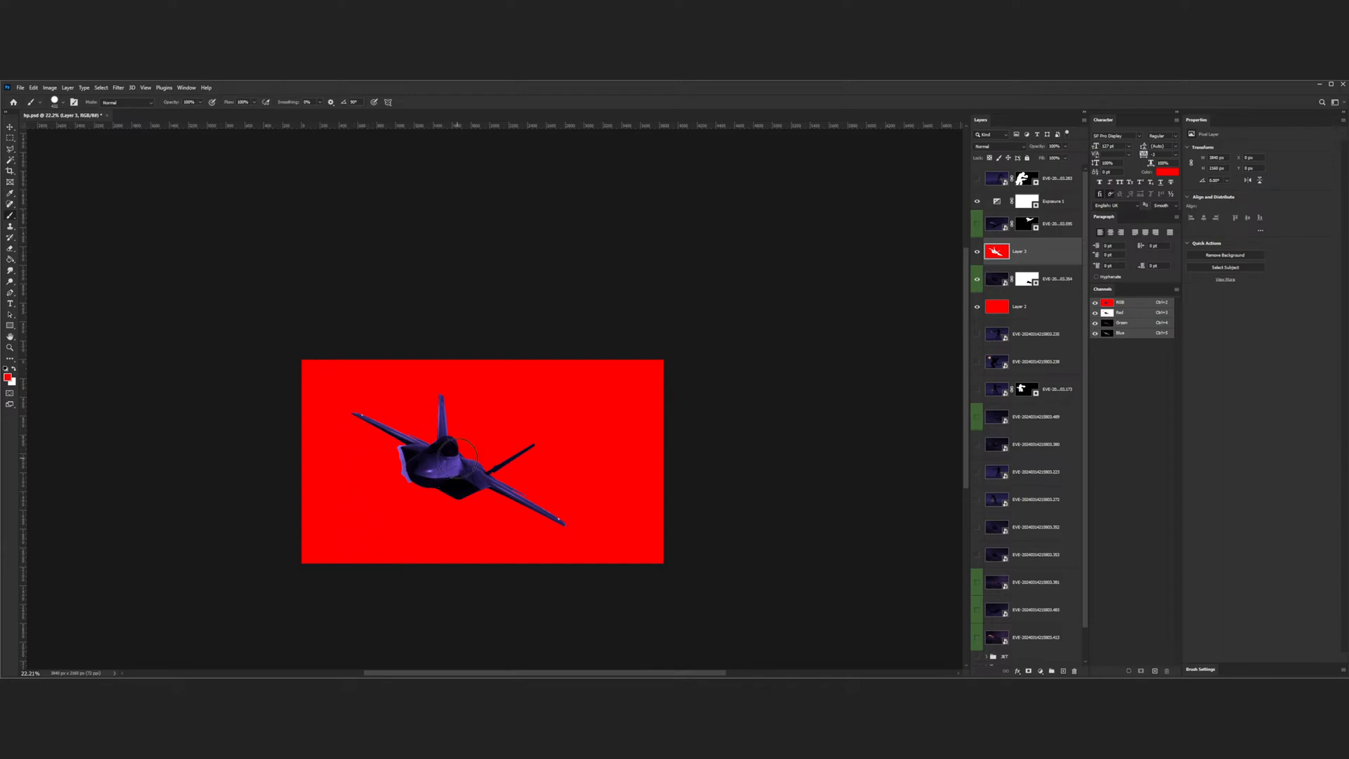
pyautogui.scroll(6, 393, 492)
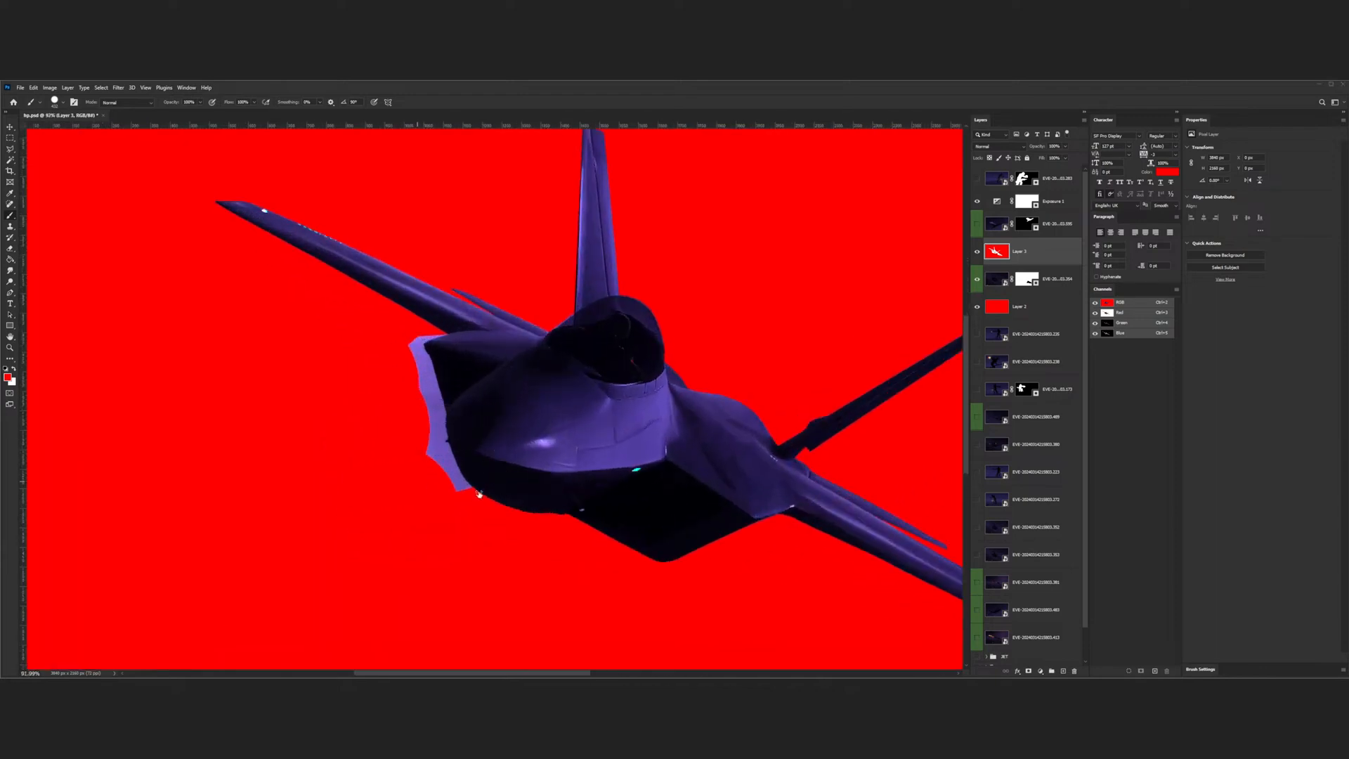
pyautogui.click(15, 151)
pyautogui.scroll(5, 480, 484)
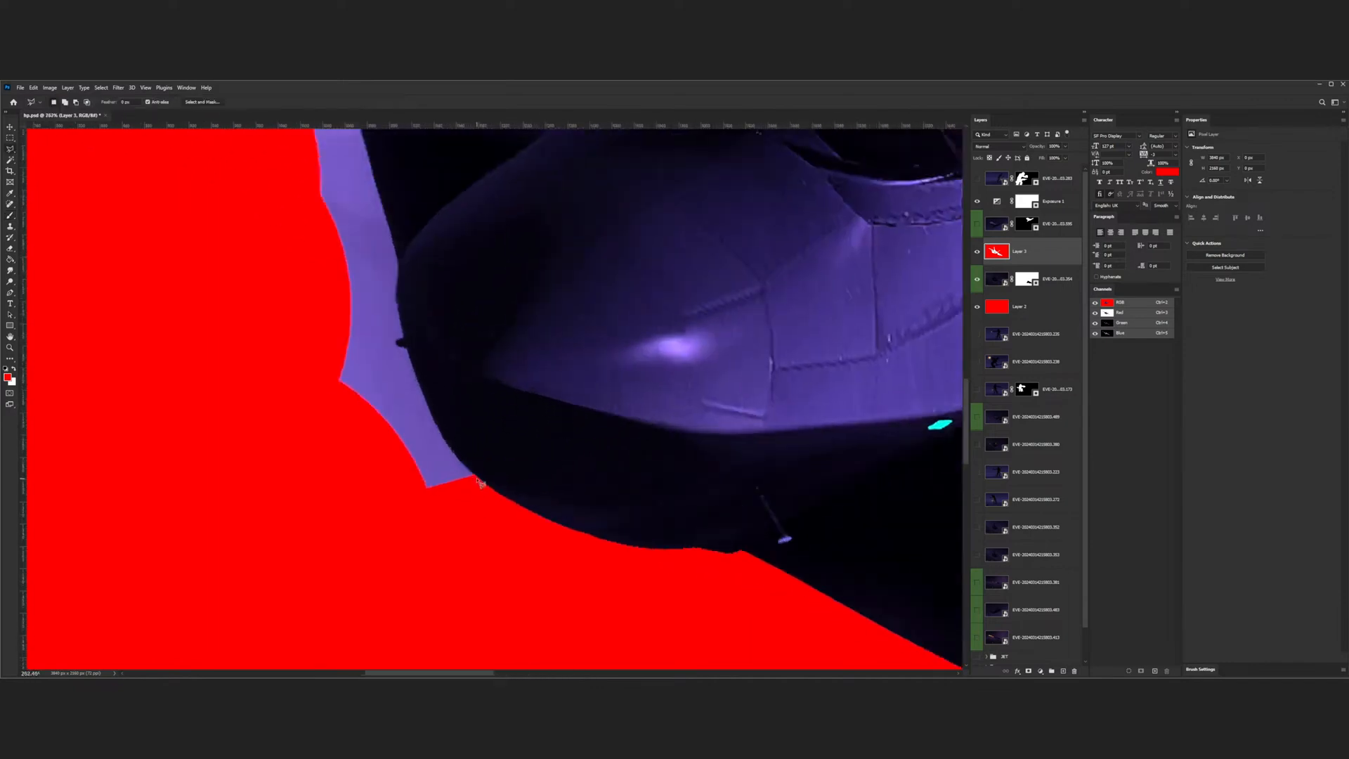
pyautogui.moveTo(476, 478); pyautogui.dragTo(455, 453)
pyautogui.scroll(1, 391, 224)
pyautogui.scroll(6, 383, 215)
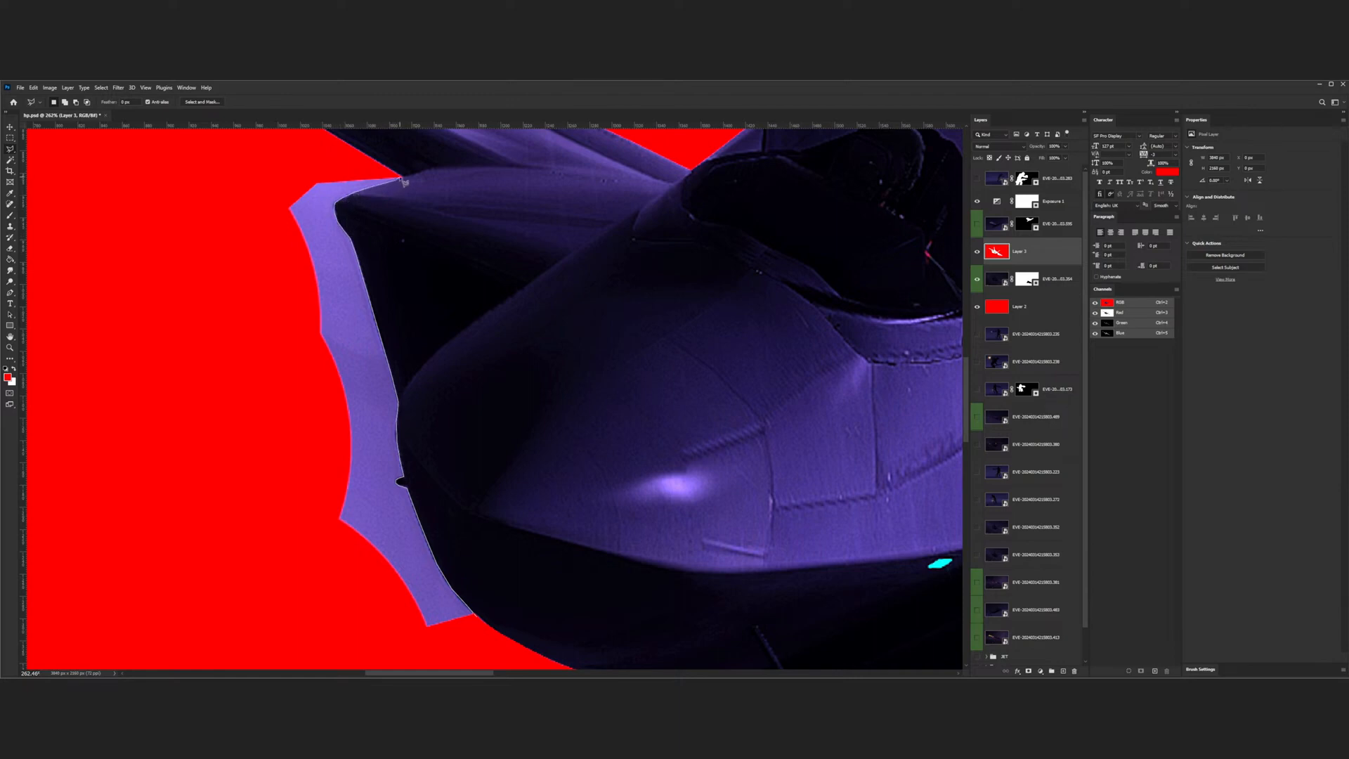
# - Close the lasso selection around the purple strip outside the nose and air intake, running through the red area
pyautogui.click(401, 177)
pyautogui.click(338, 170)
pyautogui.click(281, 184)
pyautogui.click(260, 209)
pyautogui.scroll(-1, 252, 385)
pyautogui.click(252, 385)
pyautogui.scroll(-1, 252, 385)
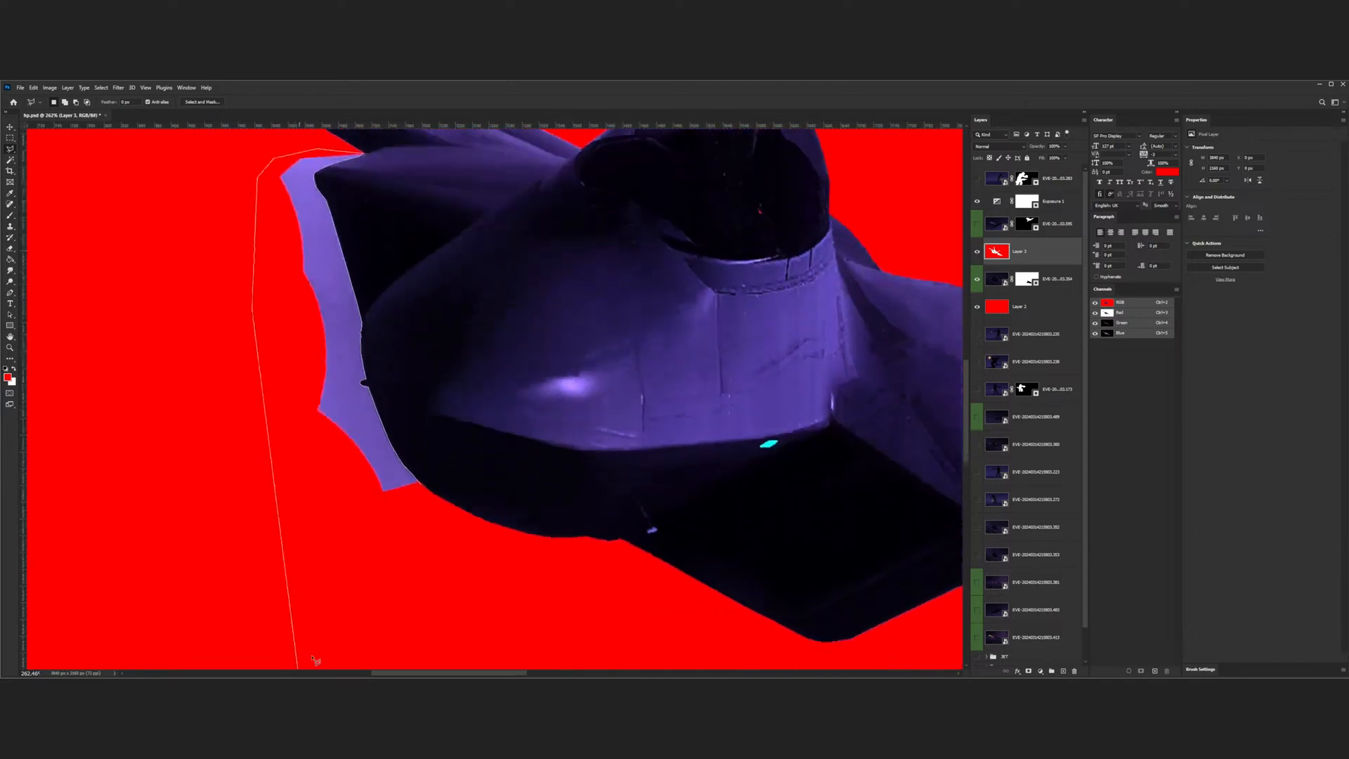
pyautogui.click(323, 589)
pyautogui.doubleClick(415, 567)
# - Paint the selected strip beside the nose and intake red with an enlarged brush, and clear the selection
pyautogui.click(10, 215)
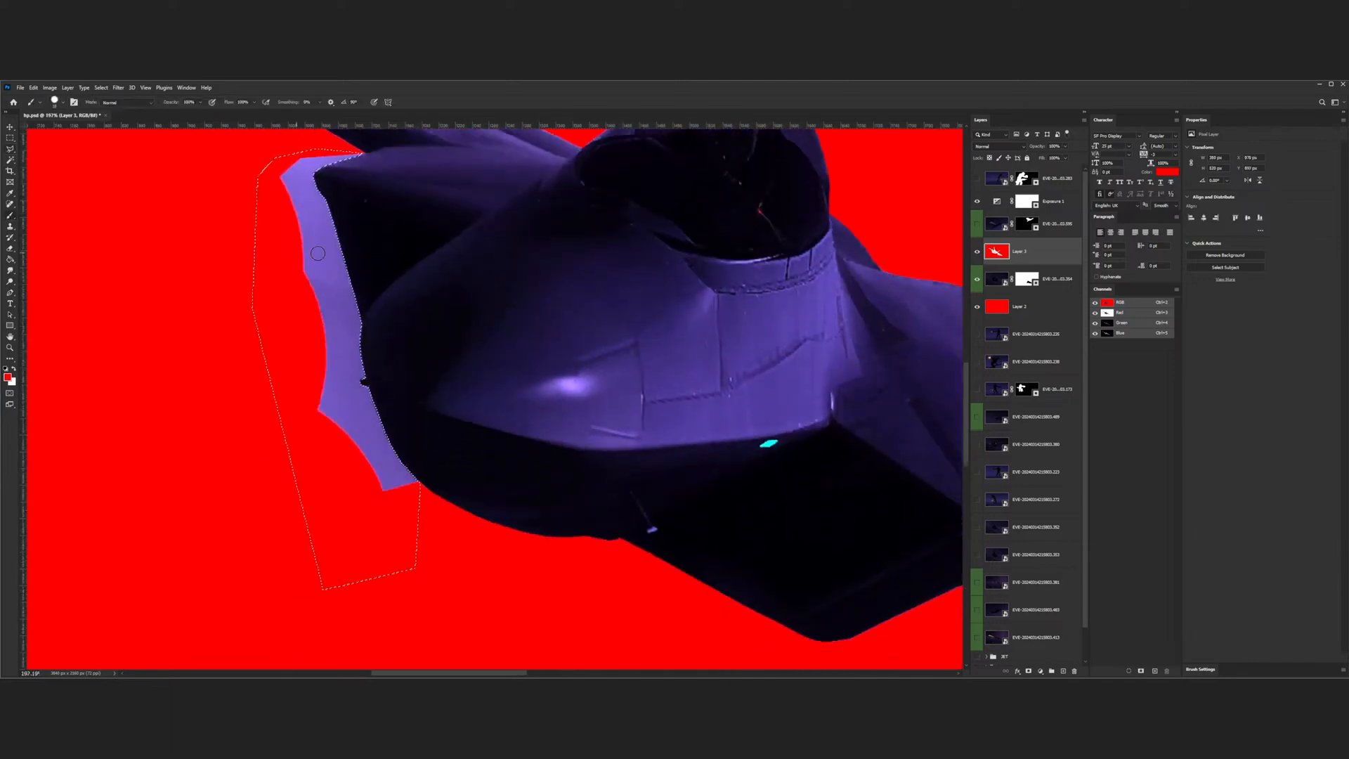
pyautogui.press(']')
pyautogui.press(']')
pyautogui.press(']')
pyautogui.press(']')
pyautogui.moveTo(335, 198)
pyautogui.mouseDown()
pyautogui.moveTo(334, 328)
pyautogui.moveTo(400, 436)
pyautogui.mouseUp()
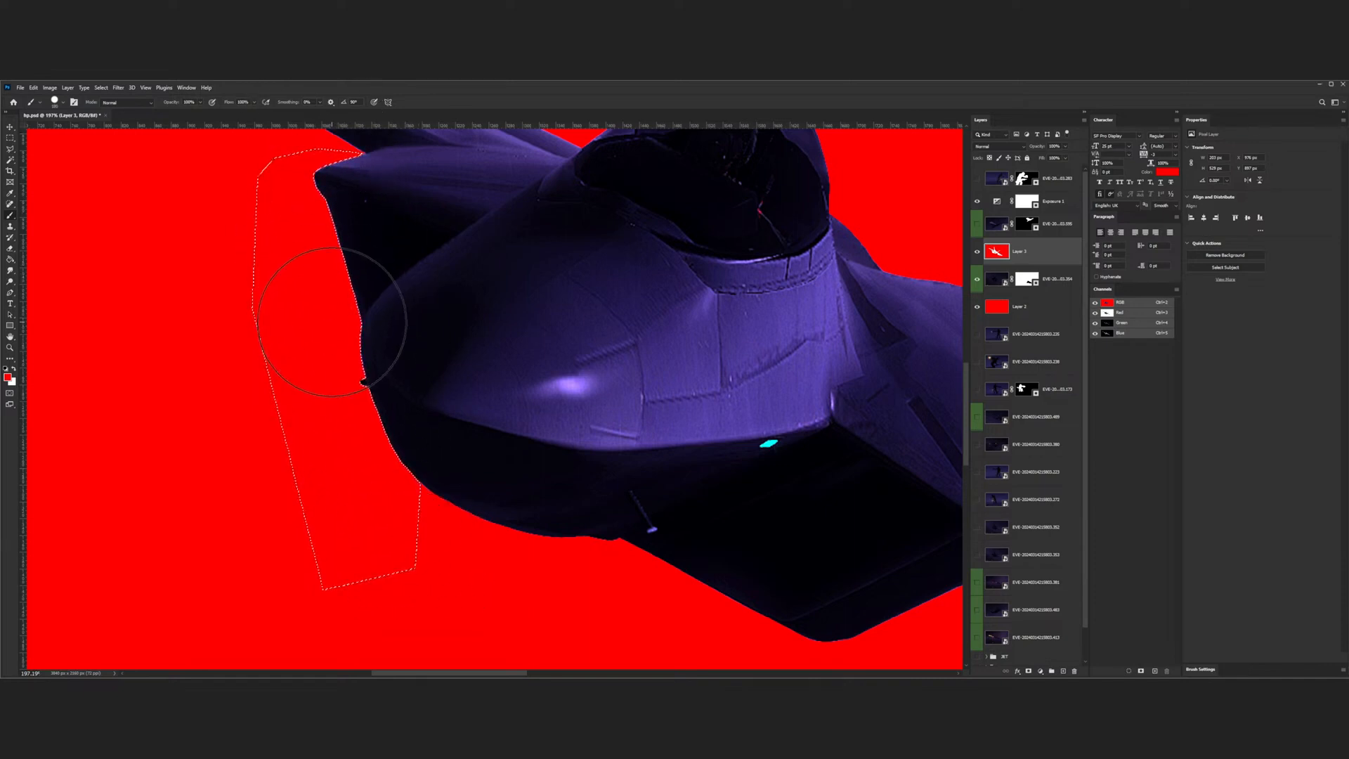
pyautogui.scroll(-3, 331, 322)
pyautogui.scroll(-1, 331, 322)
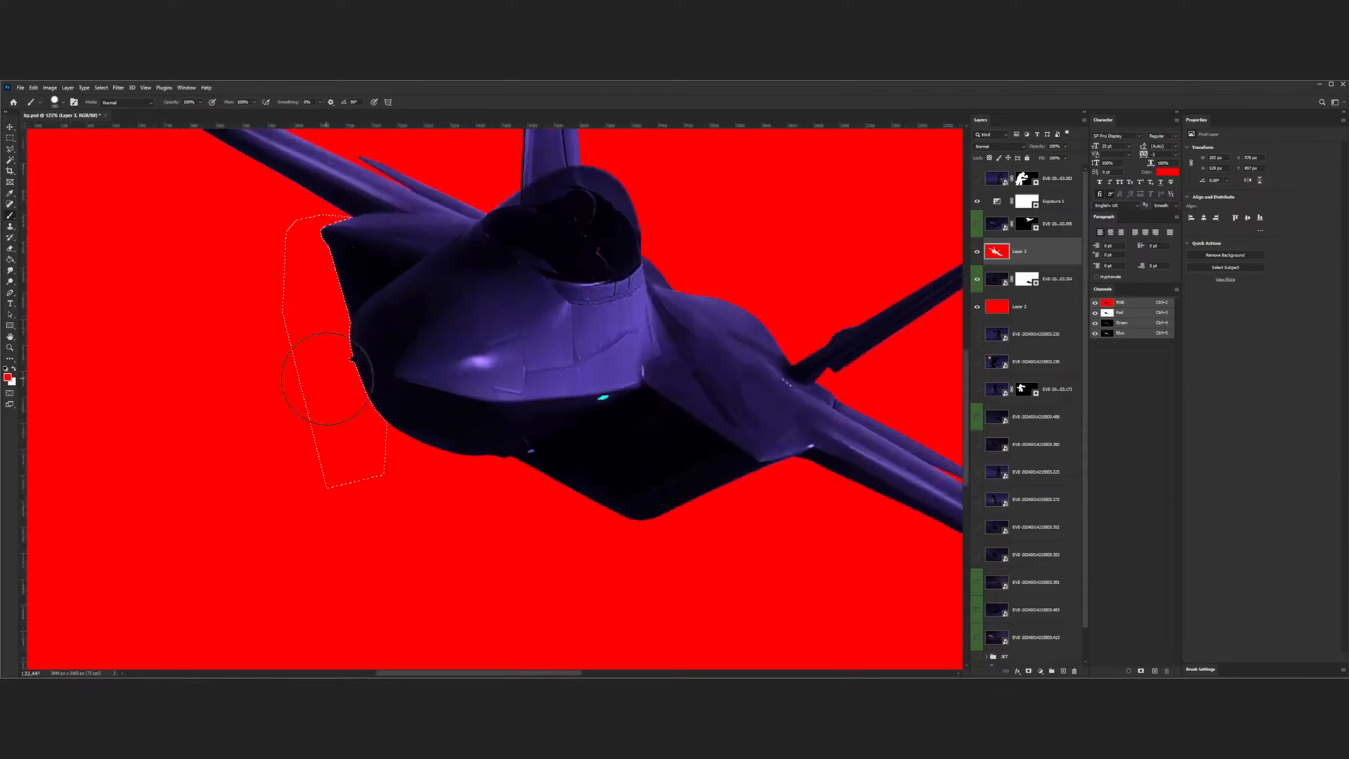
pyautogui.hotkey('ctrl', 'd')
pyautogui.scroll(-4, 489, 437)
pyautogui.scroll(-1, 489, 437)
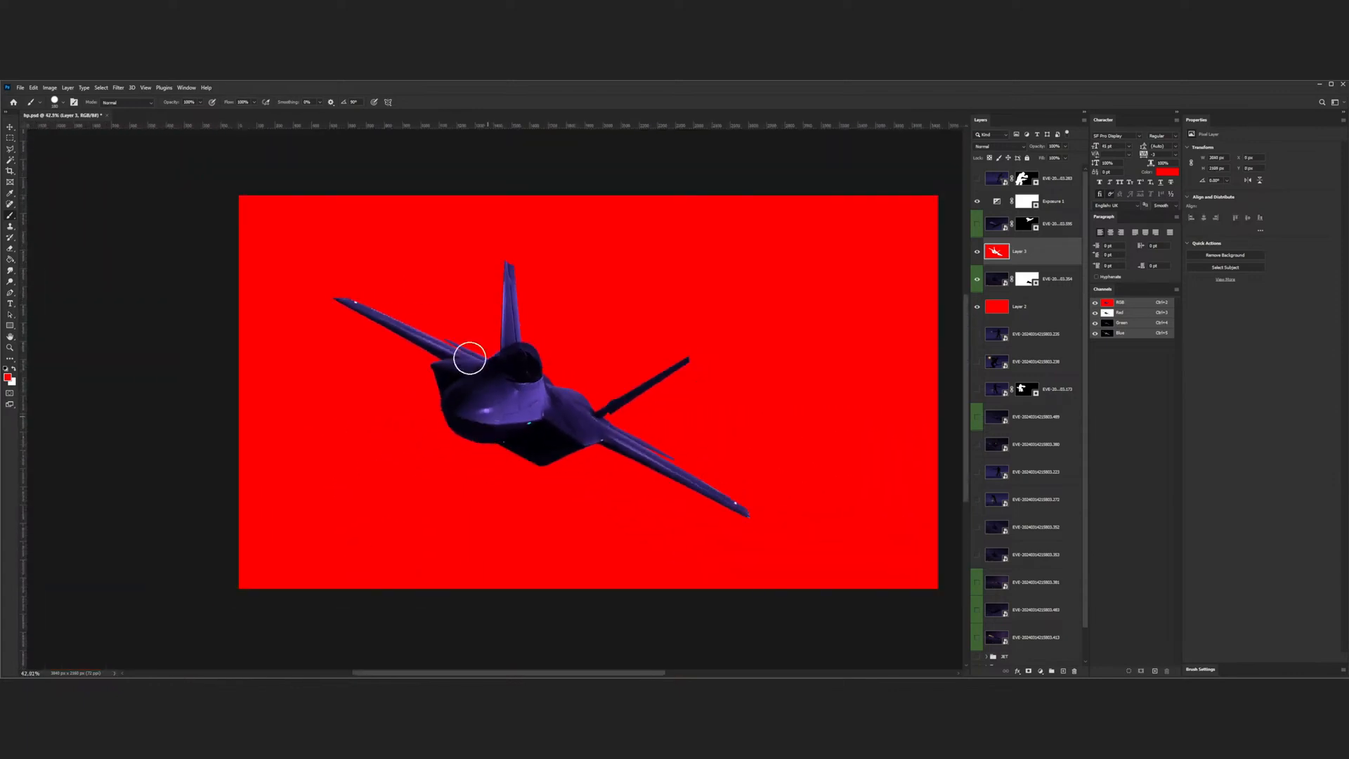
# - Remove the layer mask from the Exposure 1 adjustment layer and undo the deletion of the whole layer
pyautogui.press('v')
pyautogui.click(1047, 225)
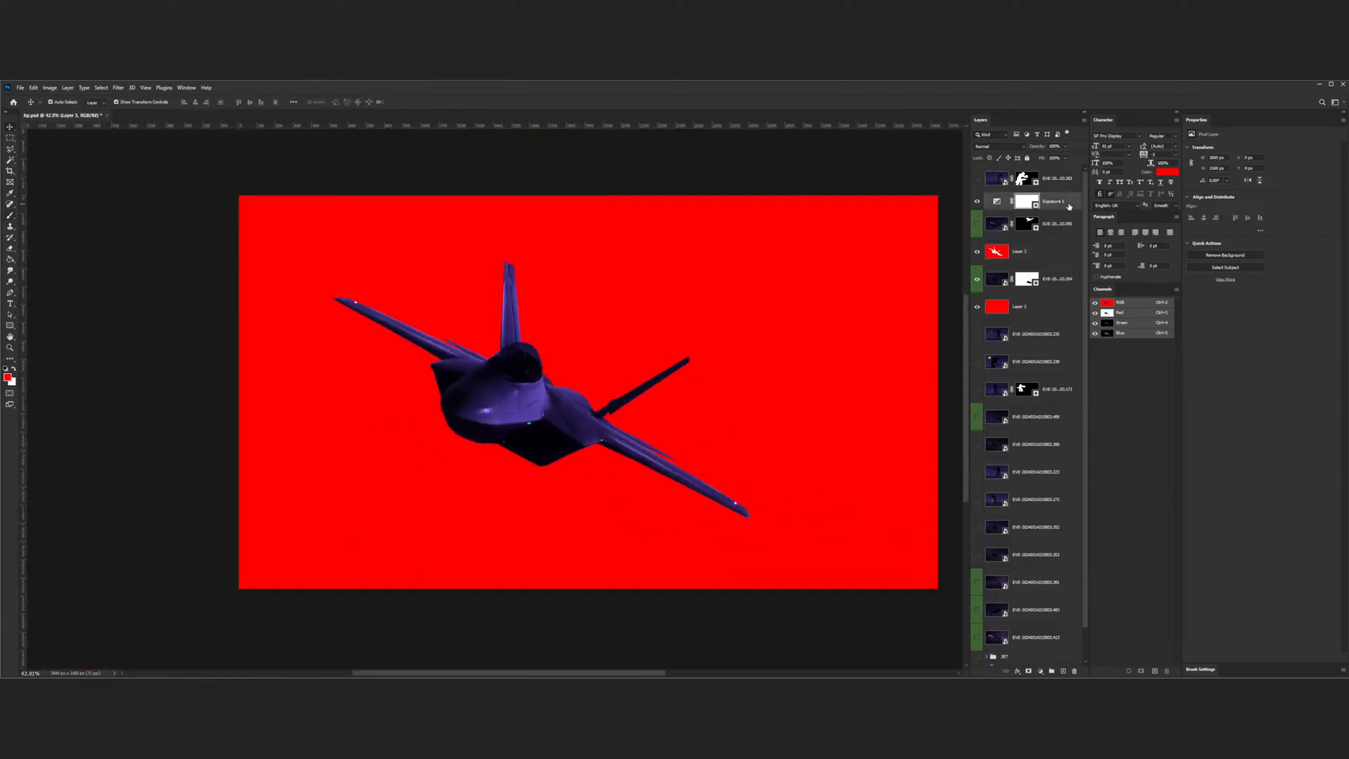
pyautogui.click(1067, 203)
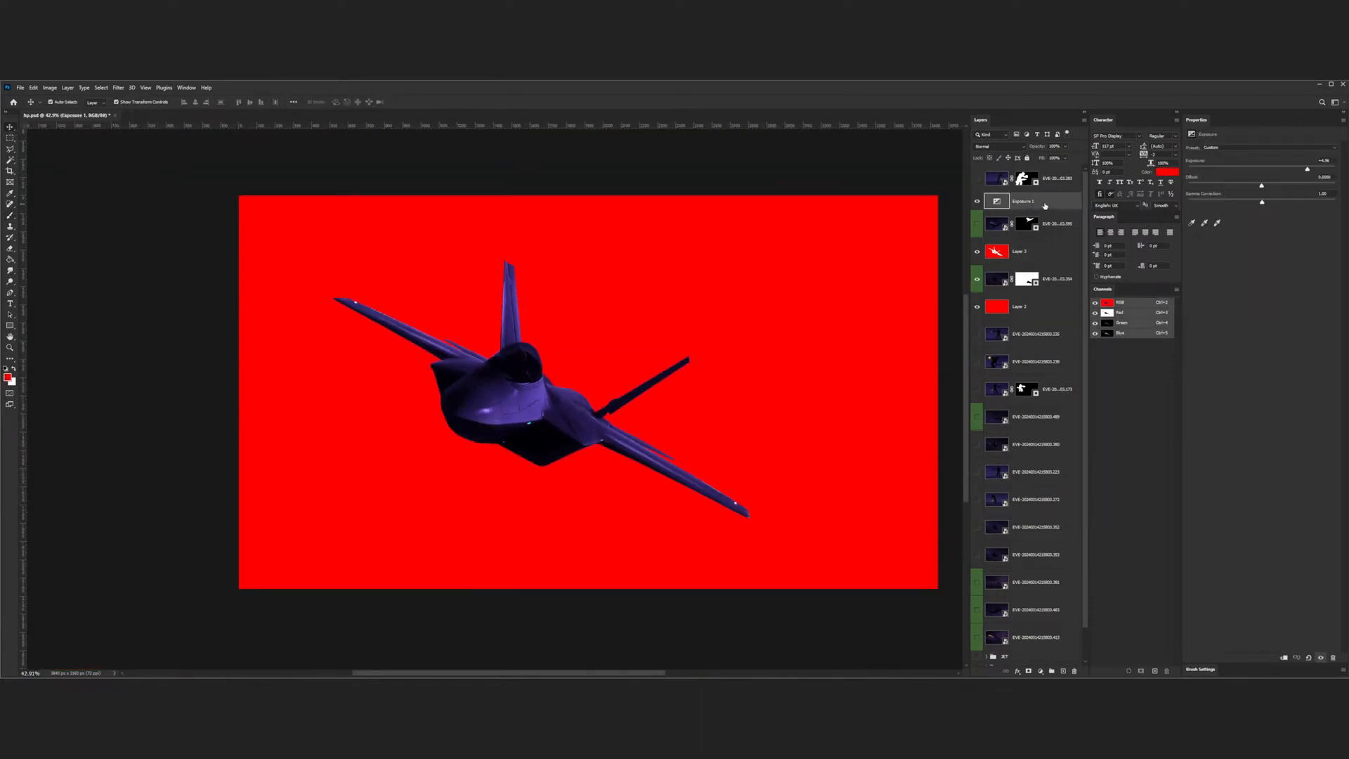
pyautogui.press('Delete')
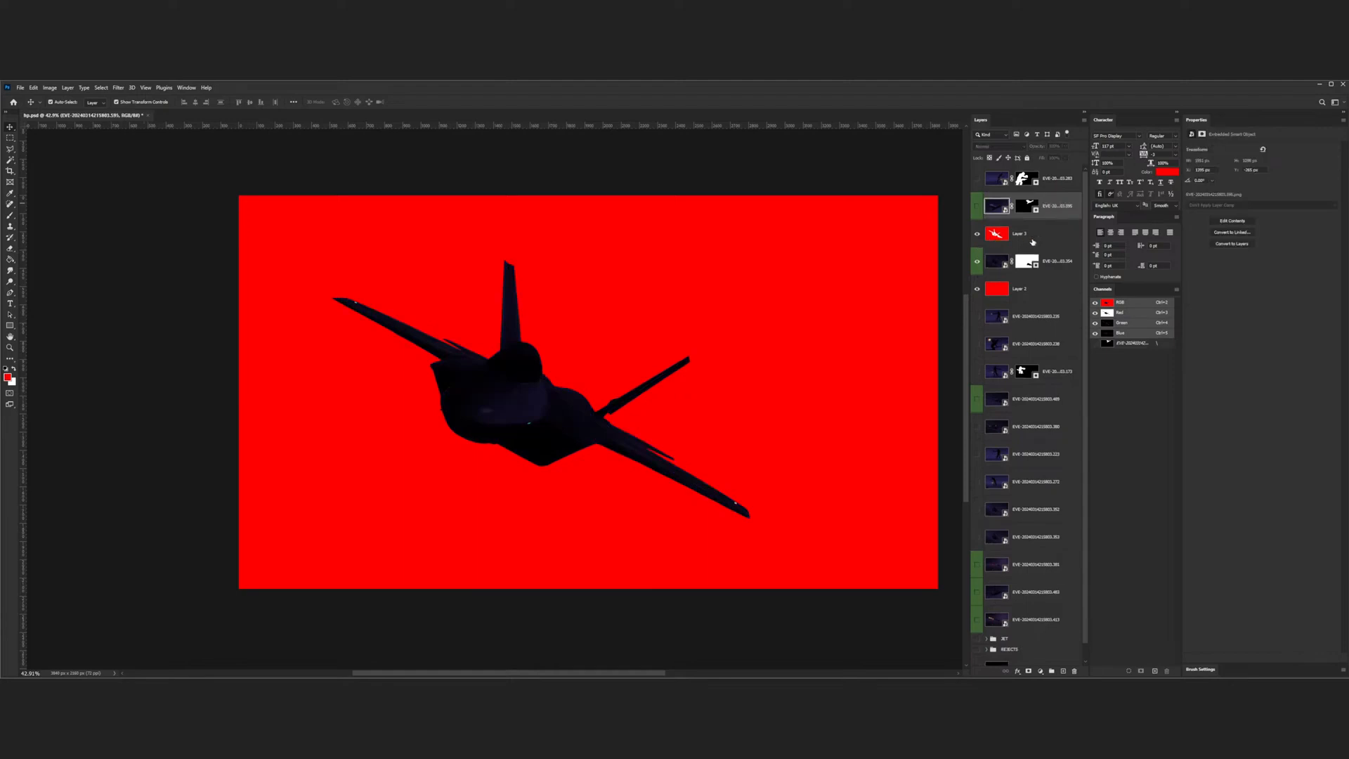
pyautogui.hotkey('ctrl', 'z')
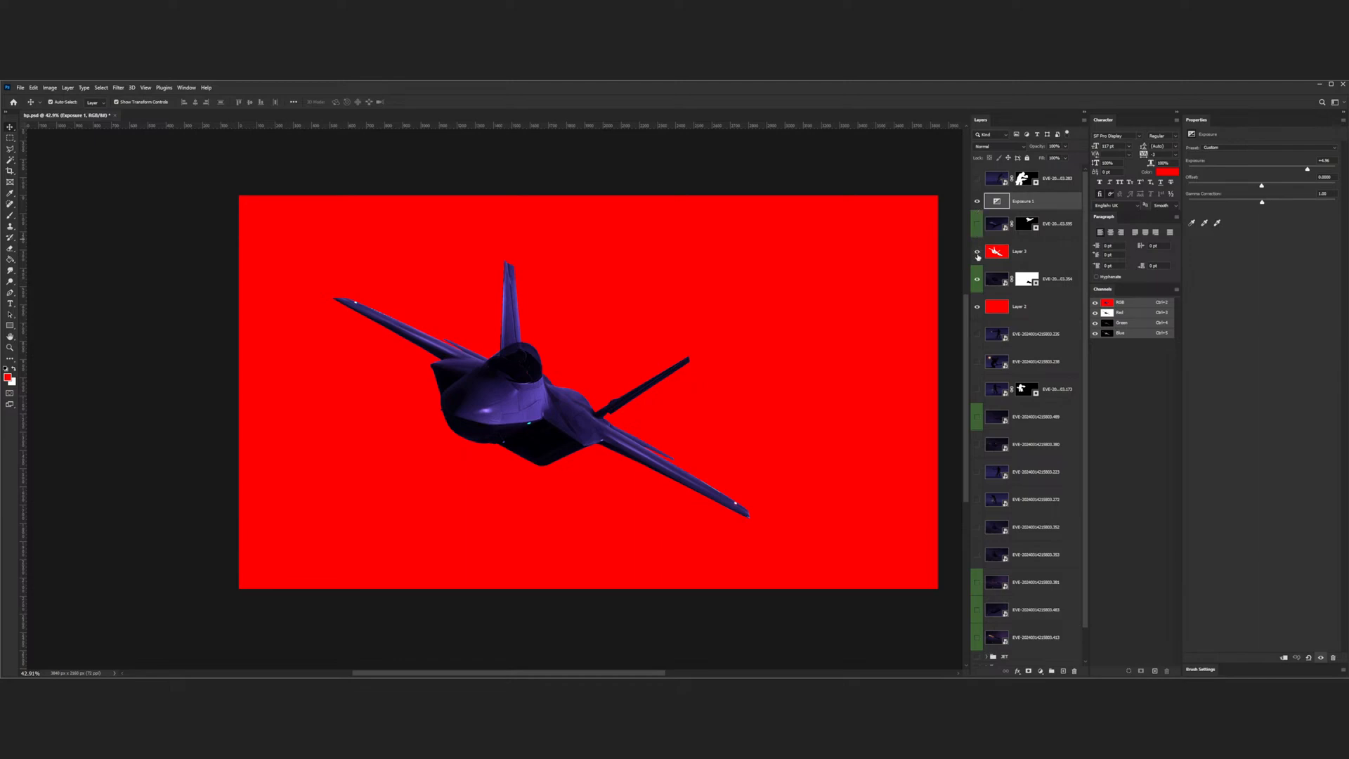
# - Compare the jet cutout with the painted red layer hidden, shown and isolated to check its outline
pyautogui.click(977, 255)
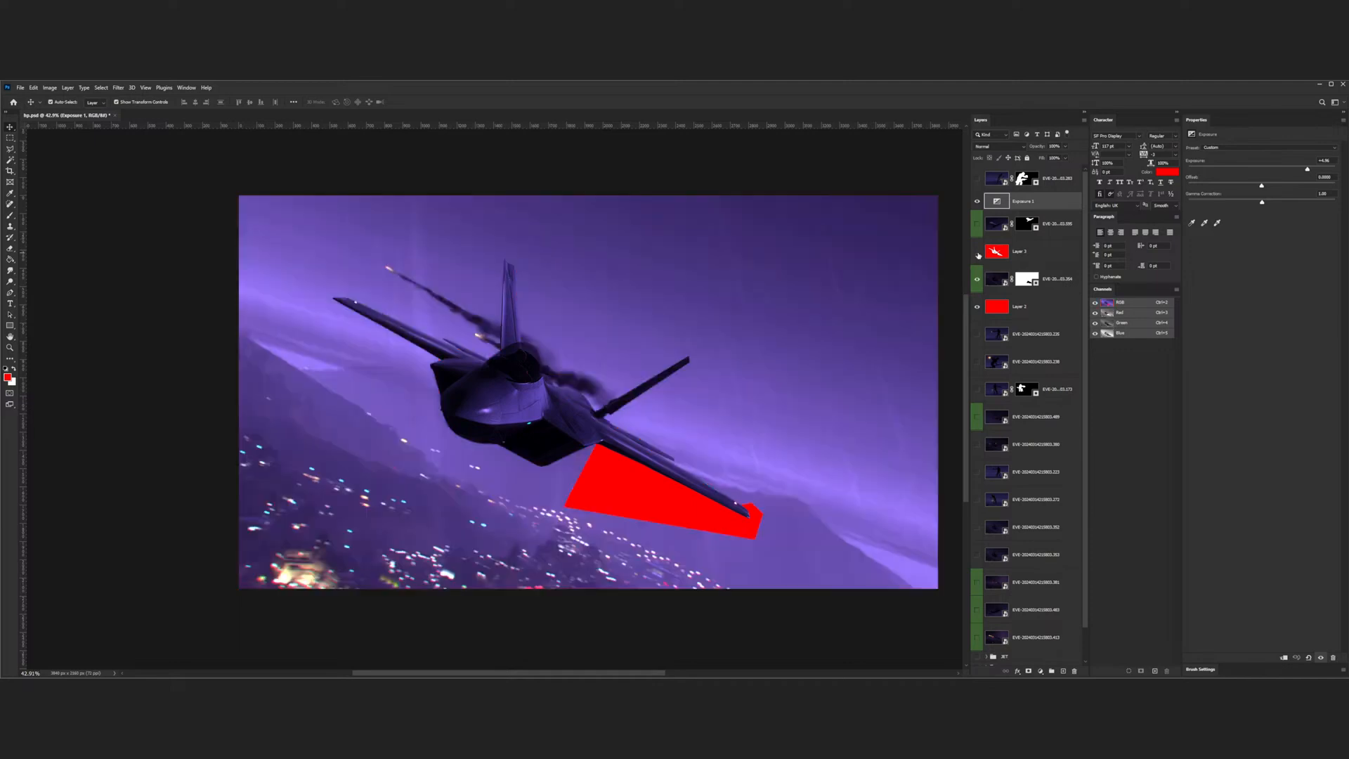
pyautogui.click(977, 254)
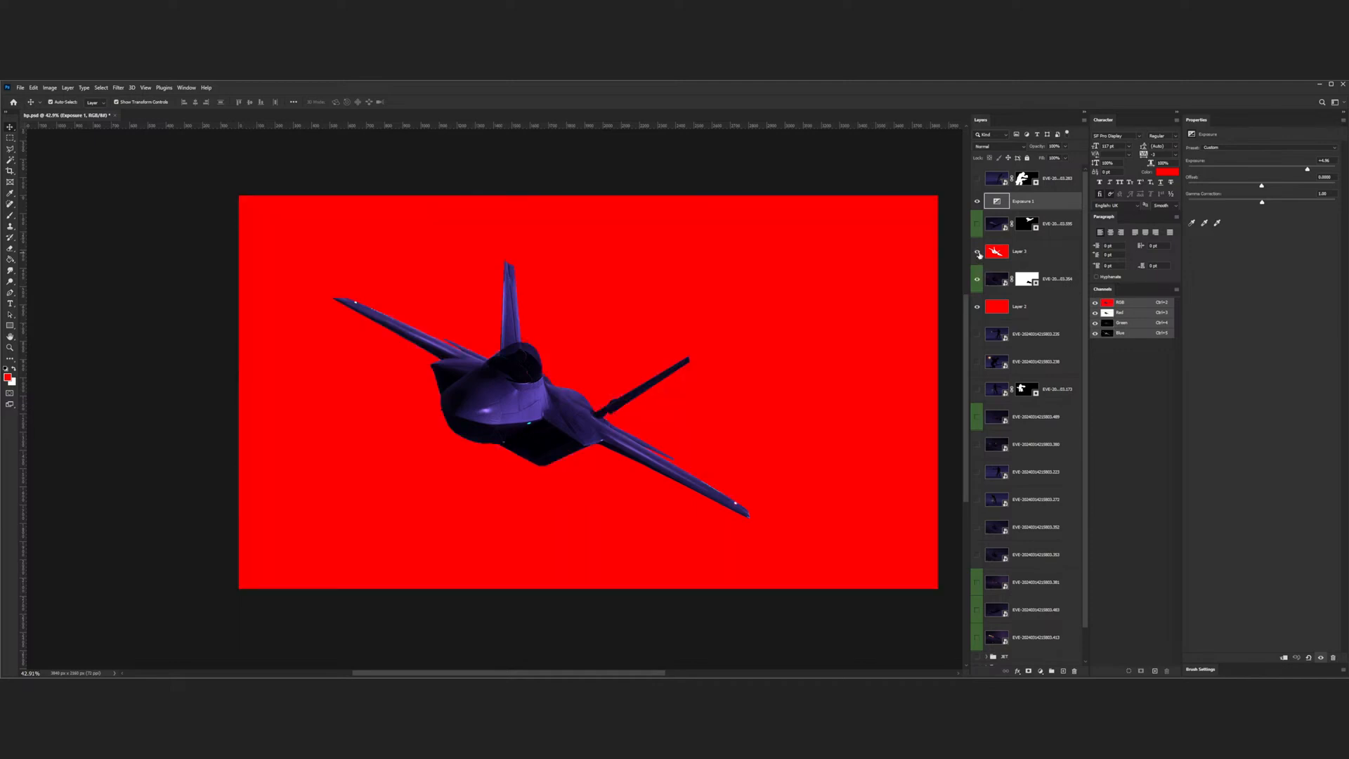
pyautogui.click(977, 251)
pyautogui.click(1027, 281)
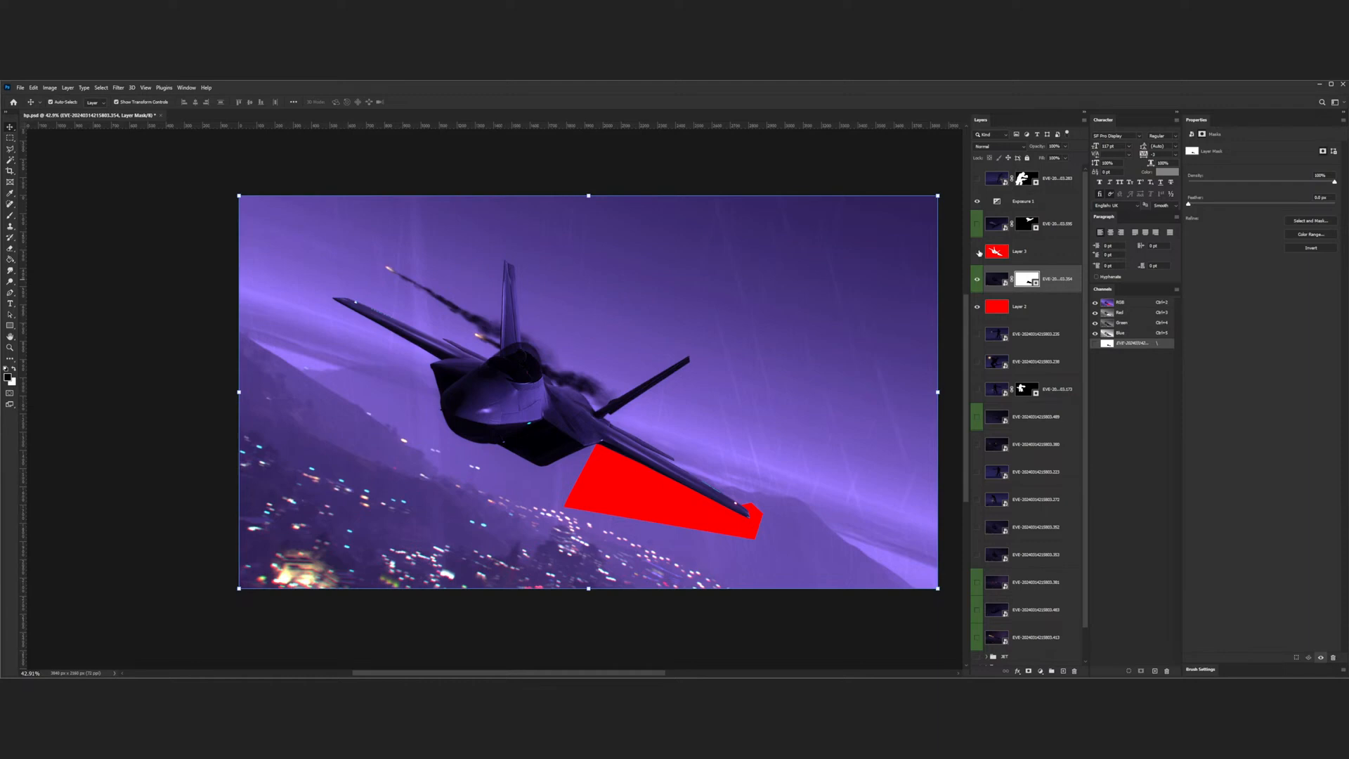
pyautogui.click(978, 252)
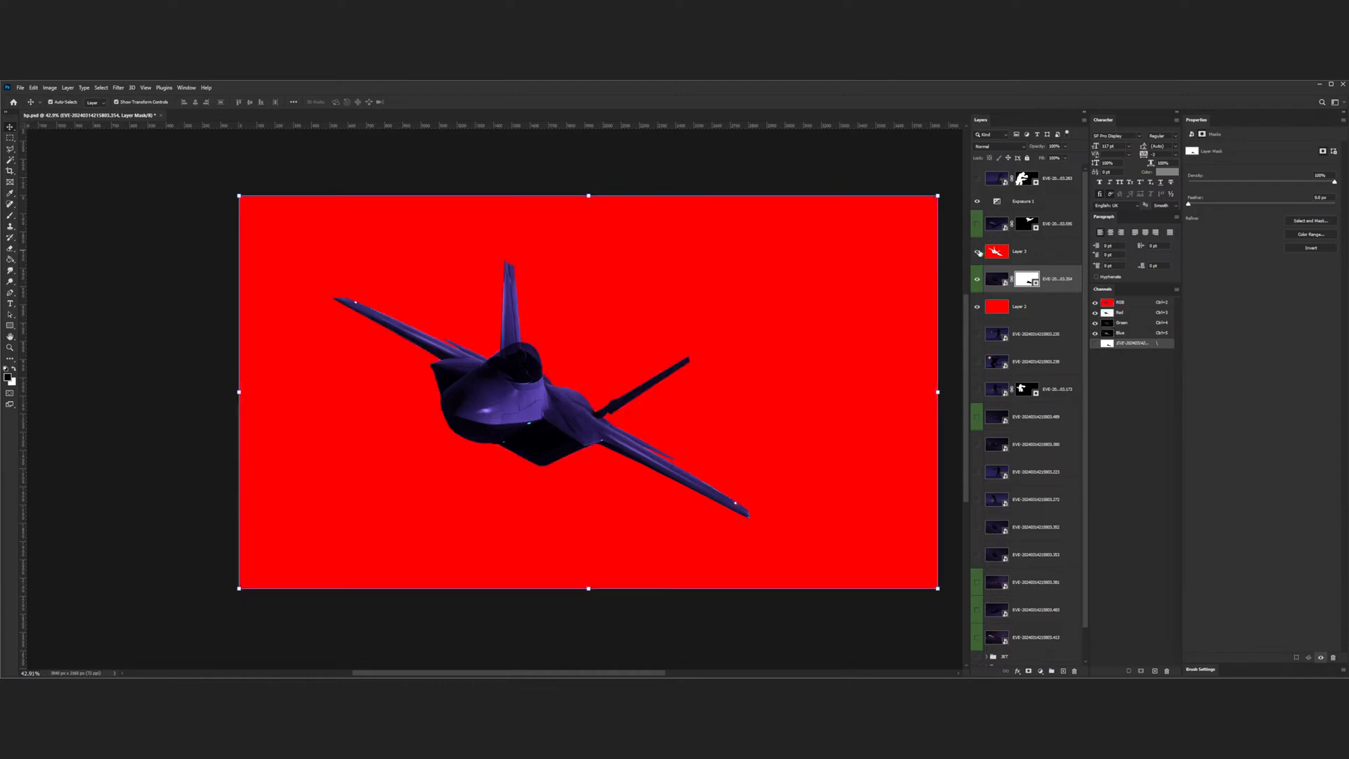
pyautogui.keyDown('alt'); pyautogui.click(978, 256); pyautogui.keyUp('alt')
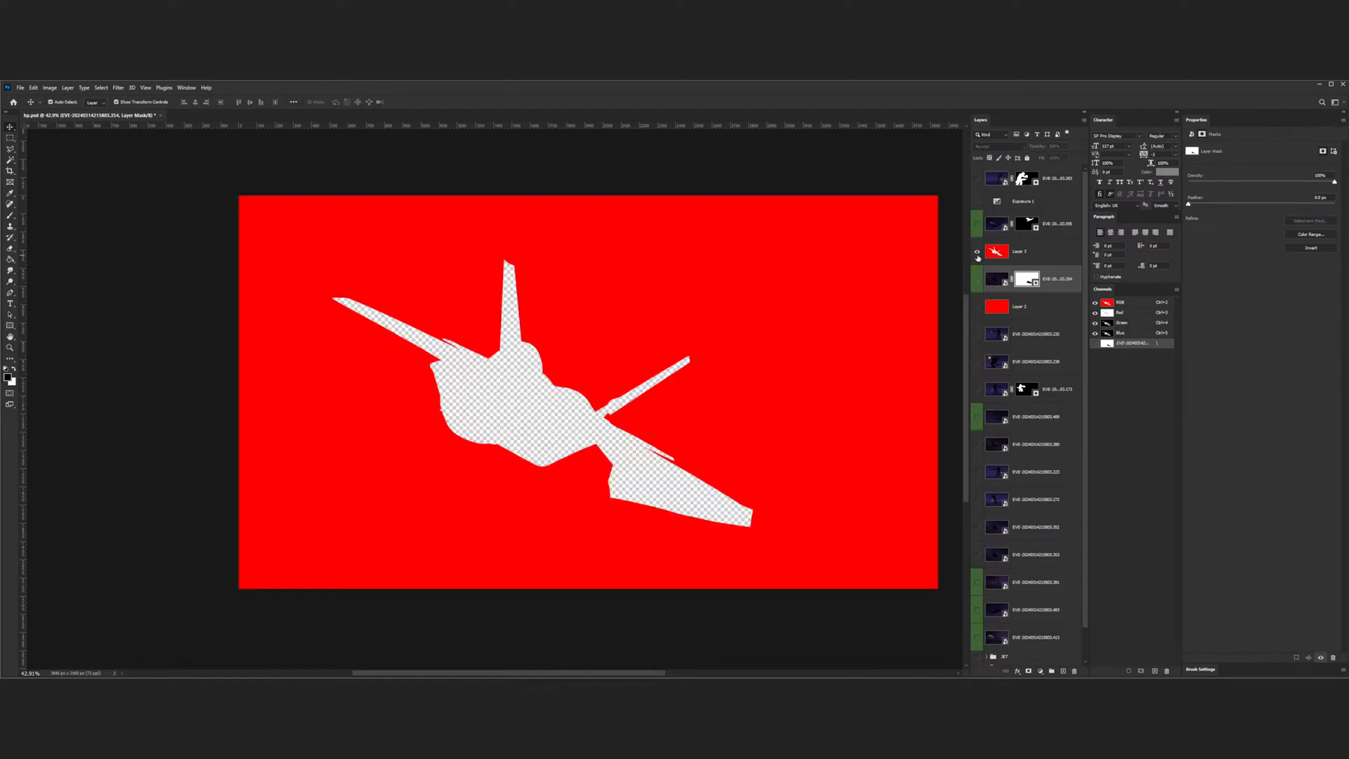
pyautogui.keyDown('alt'); pyautogui.click(978, 254); pyautogui.keyUp('alt')
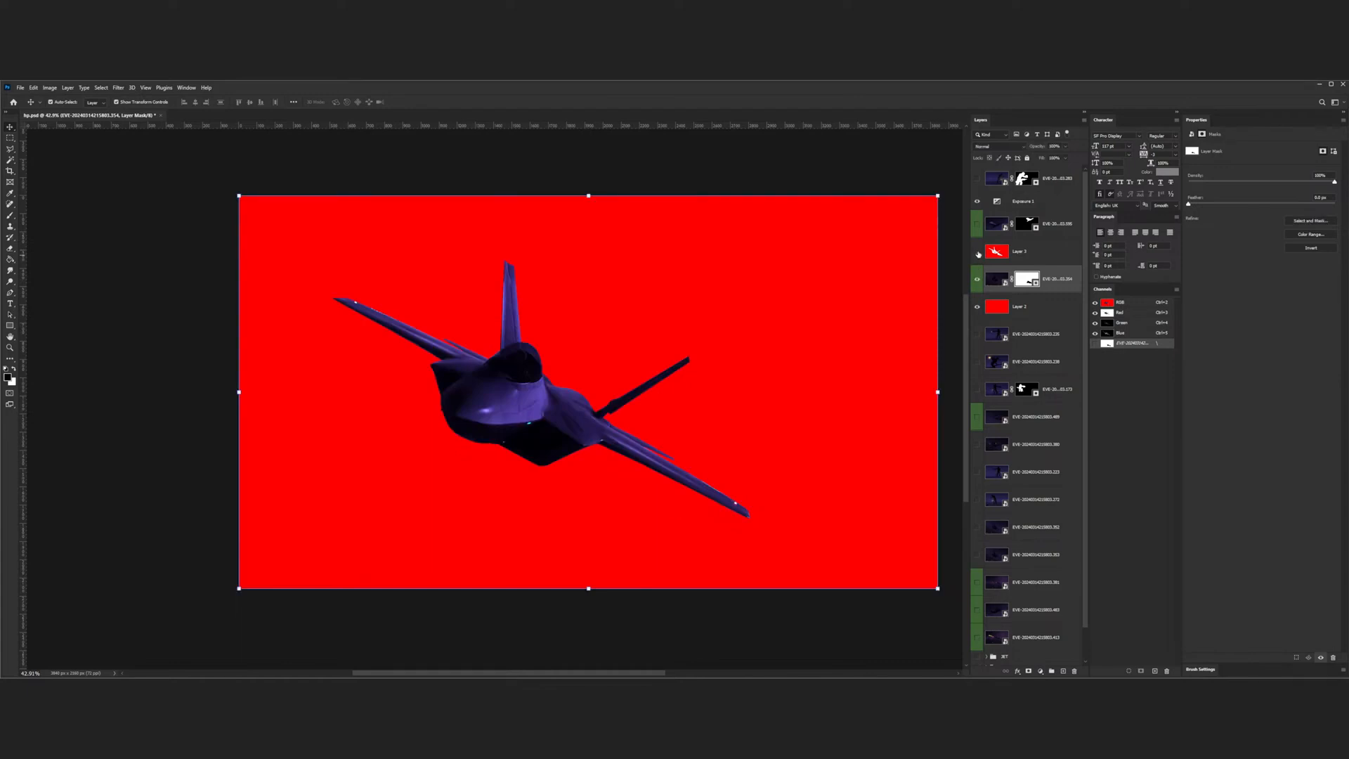
pyautogui.click(978, 254)
pyautogui.click(978, 254)
# - Copy the whole painted red layer and paste it into the layer mask of the jet screenshot beneath it
pyautogui.click(9, 138)
pyautogui.click(1023, 255)
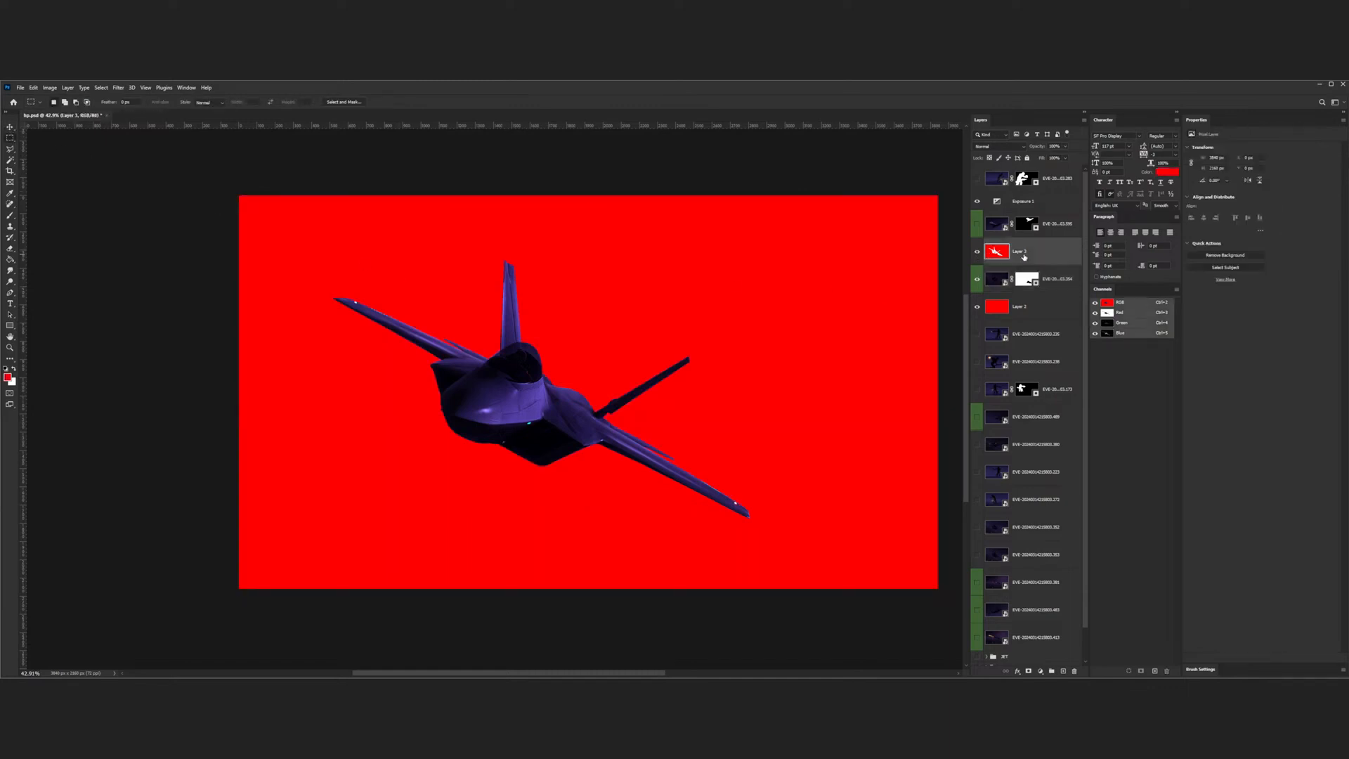
pyautogui.hotkey('ctrl', 'a')
pyautogui.click(1025, 279)
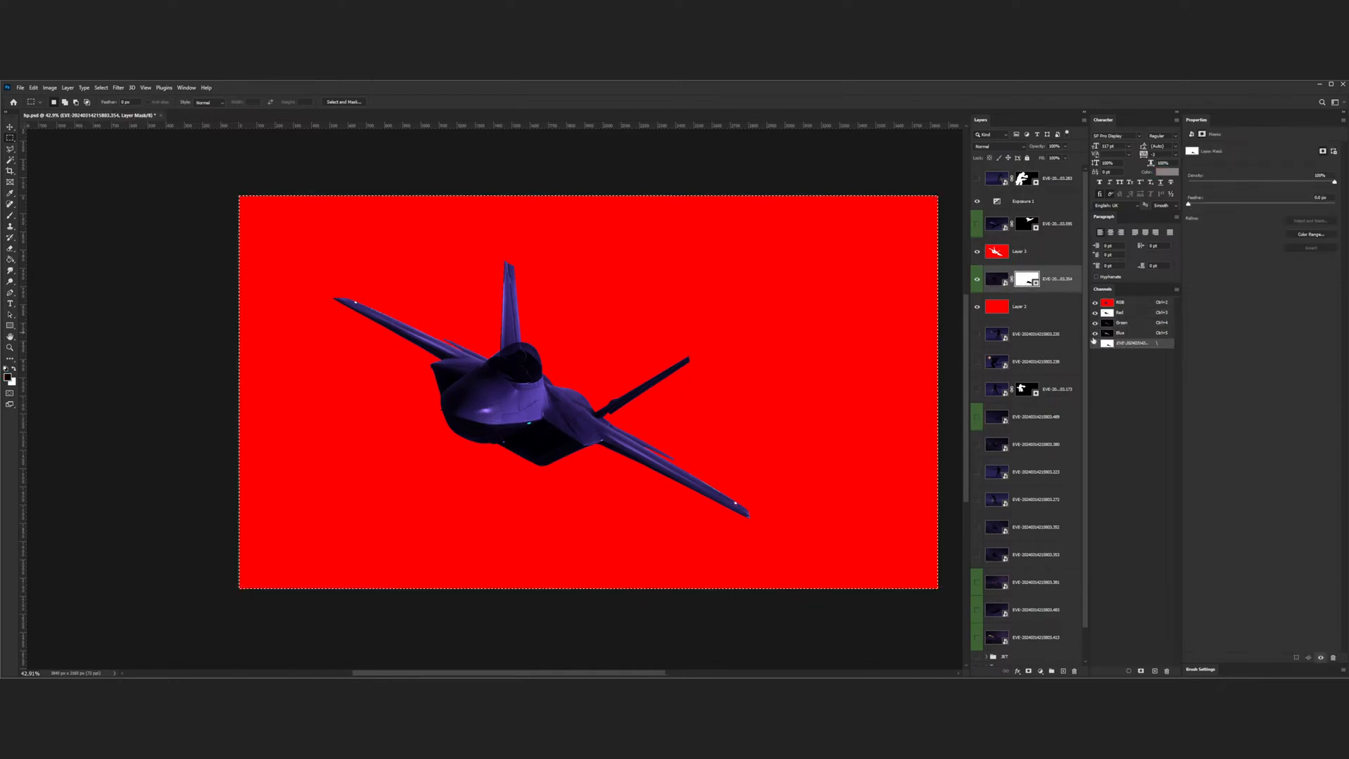
pyautogui.press('x')
pyautogui.hotkey('ctrl', 'shift', 'v')
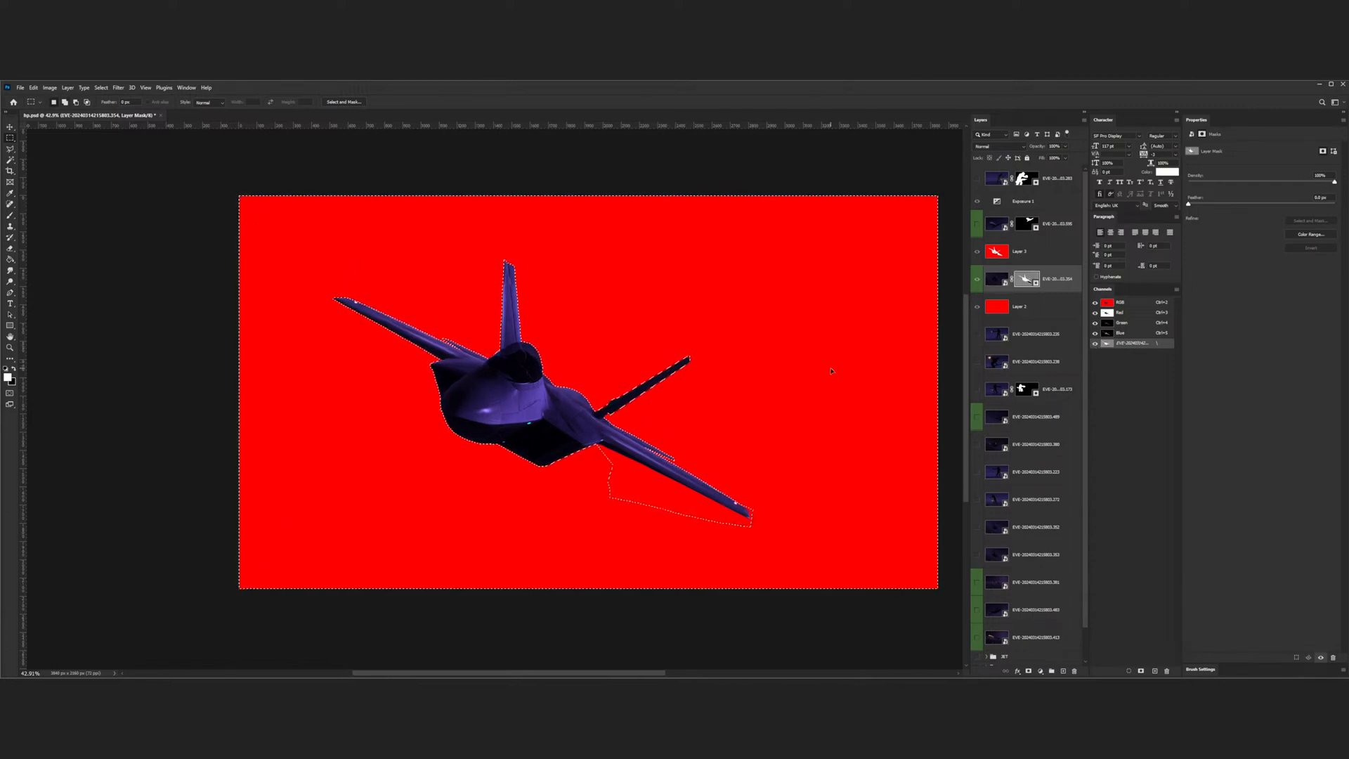
# - Clear the selection and hide the painted red layer to inspect the masked jet screenshot
pyautogui.hotkey('ctrl', 'd')
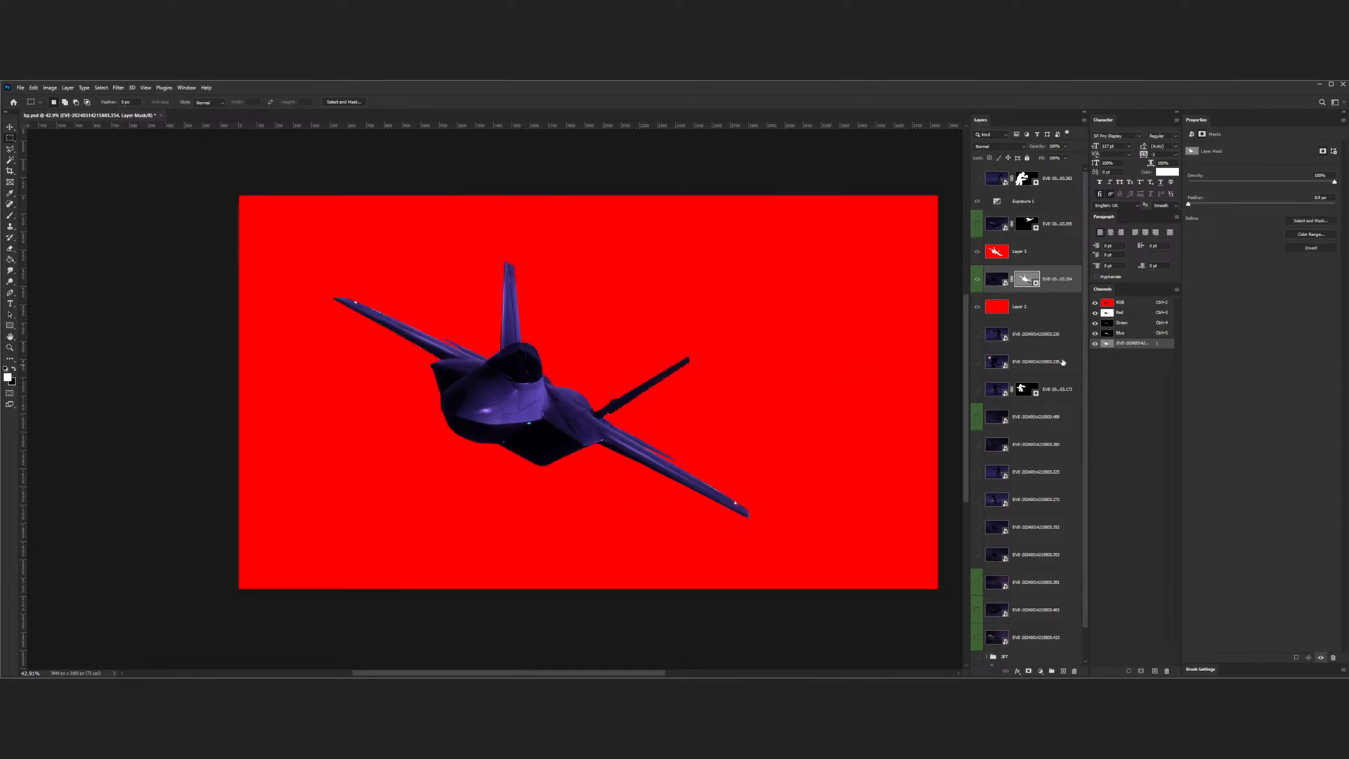
pyautogui.press('x')
pyautogui.click(976, 251)
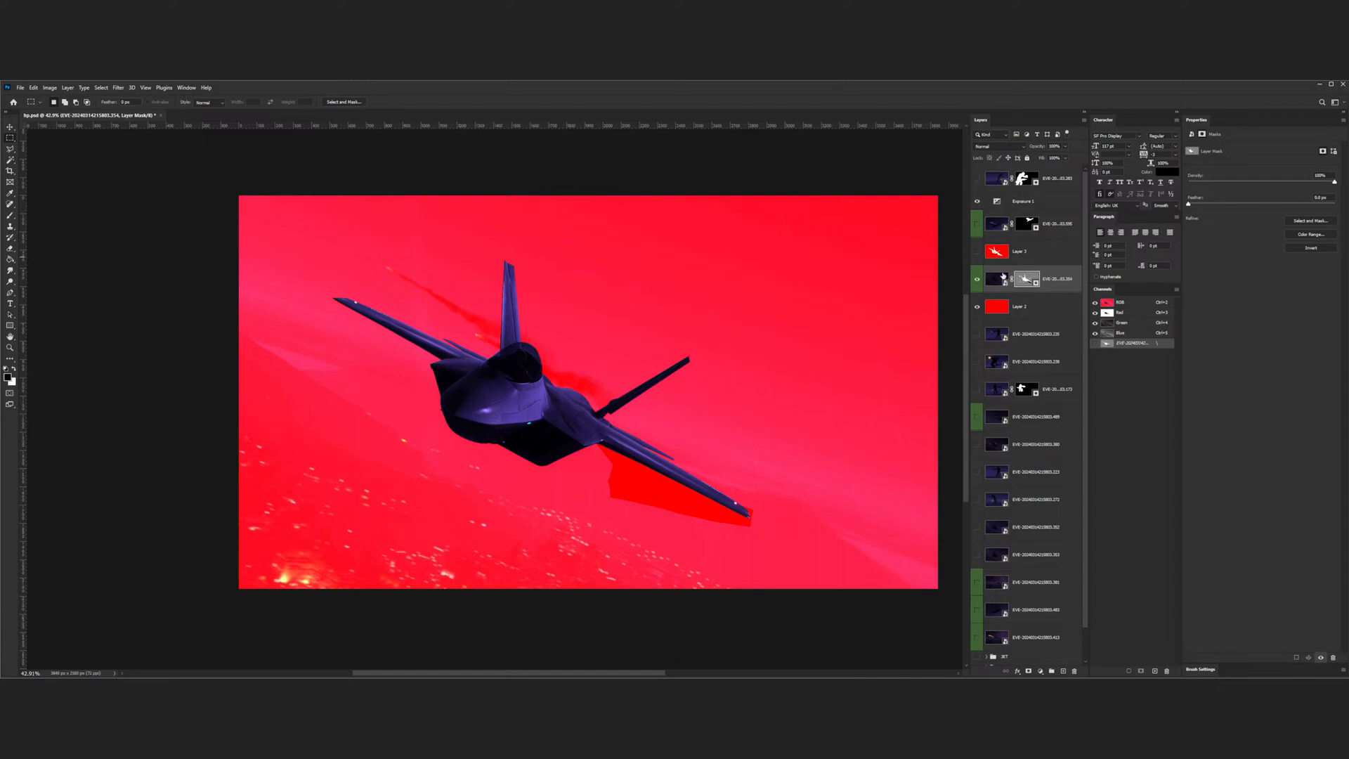
# - Duplicate the masked jet screenshot layer and delete the layer mask from the original beneath the copy
pyautogui.moveTo(1066, 275); pyautogui.dragTo(1065, 270)
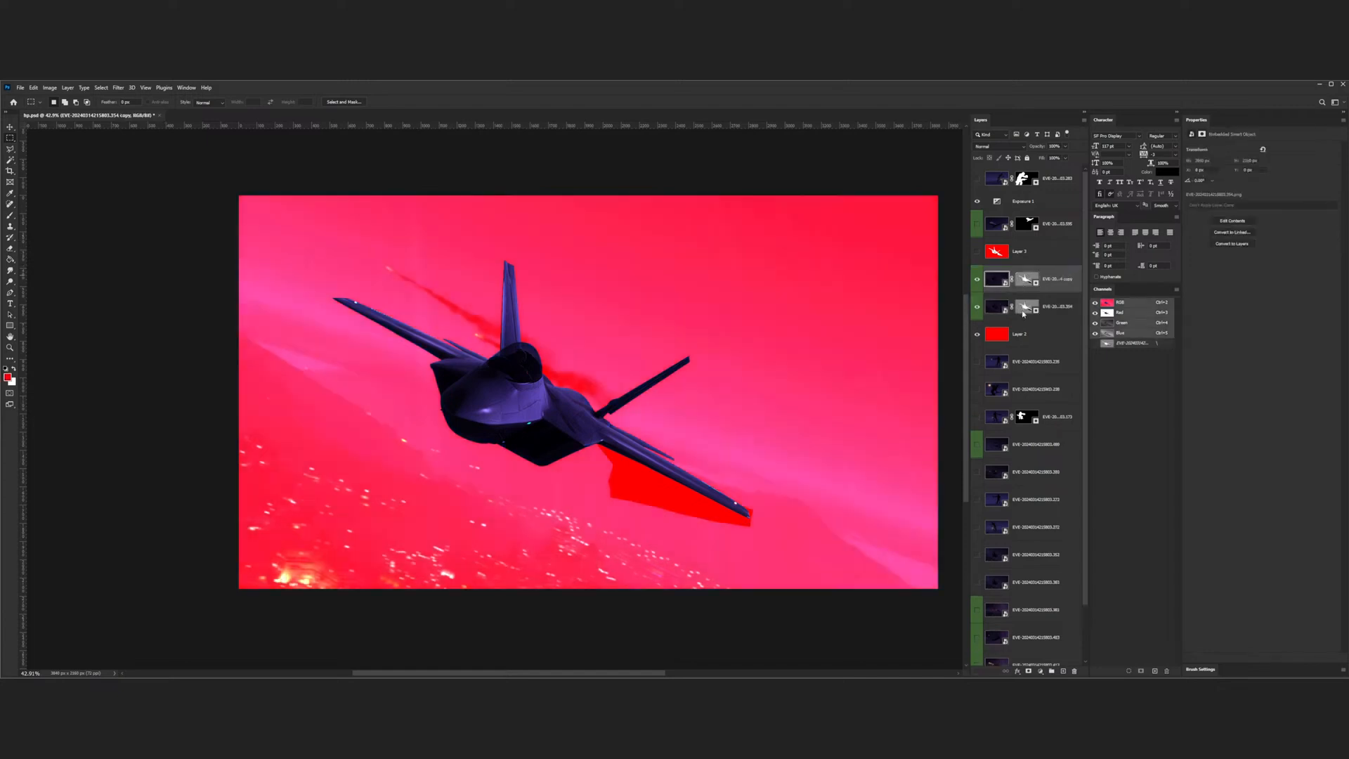
pyautogui.click(1023, 311)
pyautogui.press('Delete')
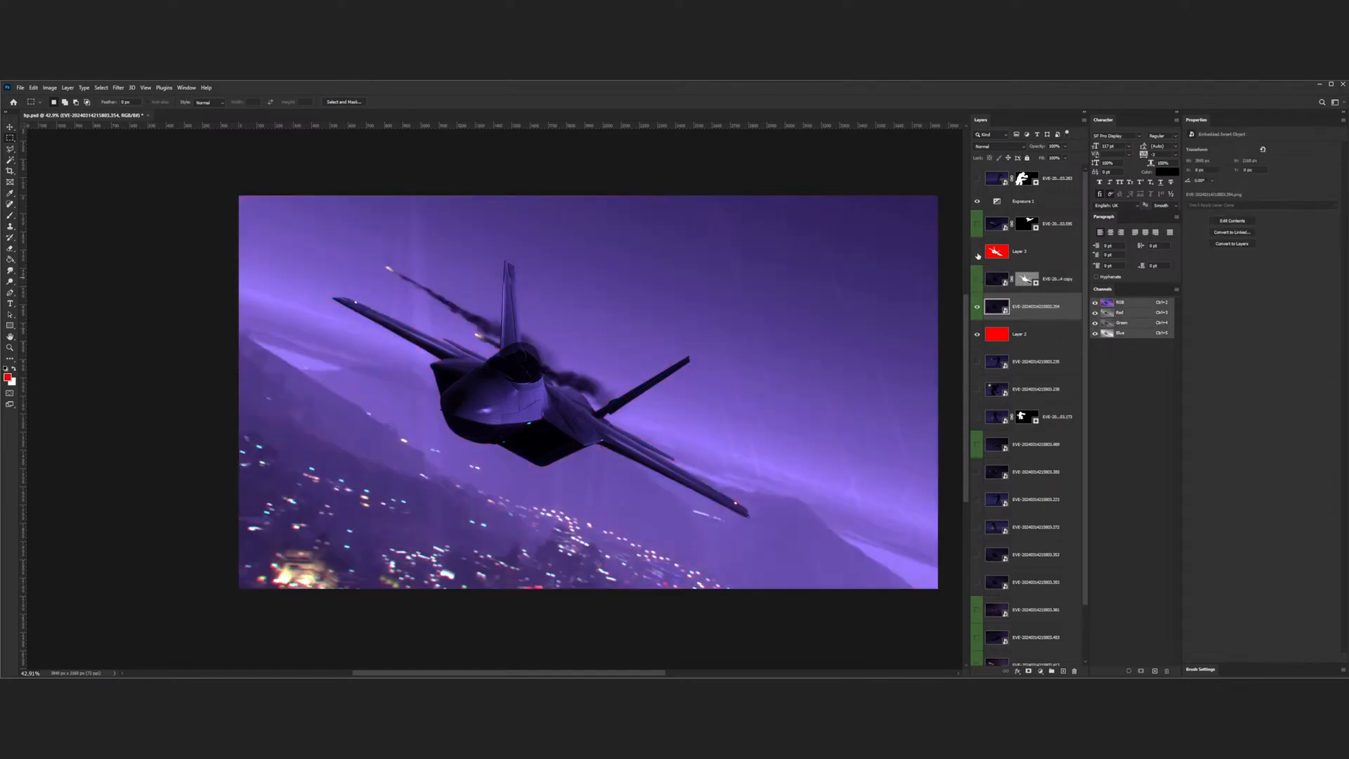
# - Show the painted red layer with the jet screenshot hidden, and delete the solid red background layer
pyautogui.click(976, 253)
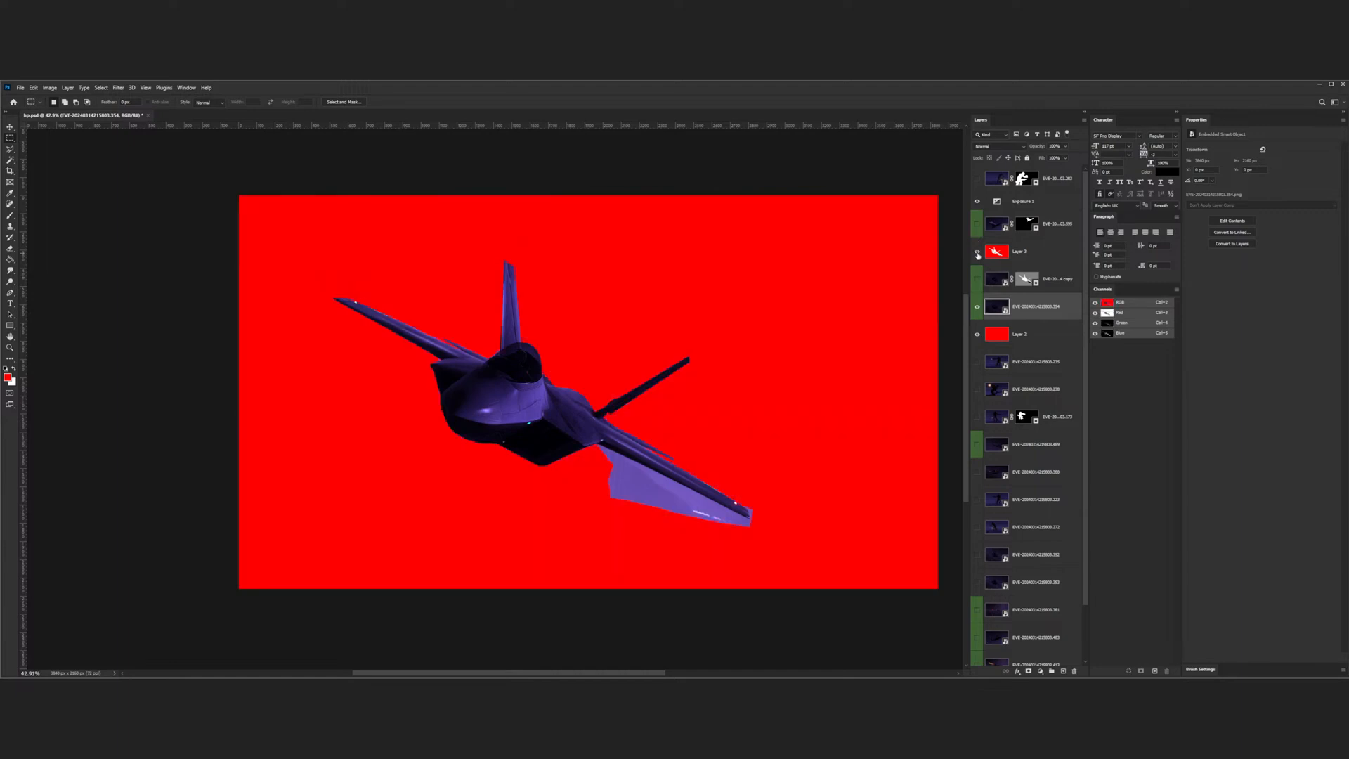
pyautogui.click(978, 306)
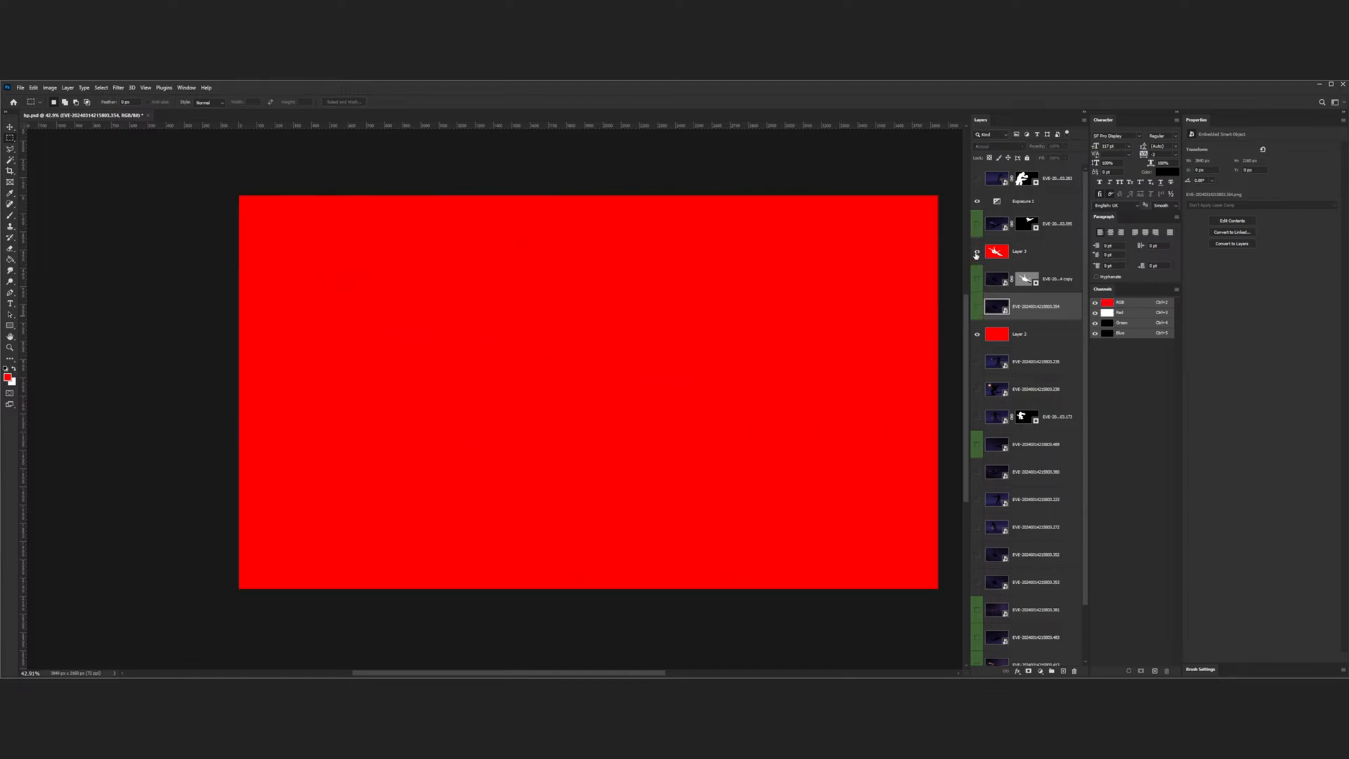
pyautogui.click(1023, 340)
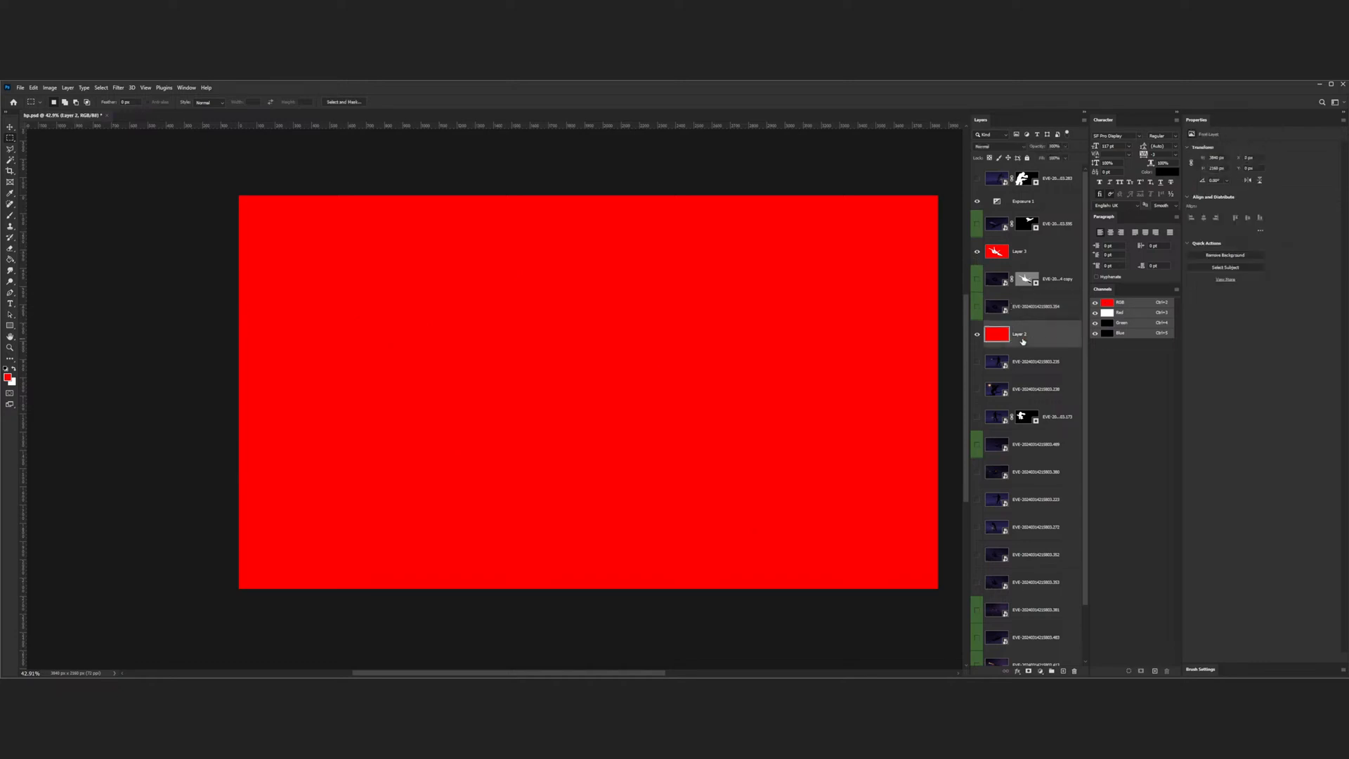
pyautogui.press('Delete')
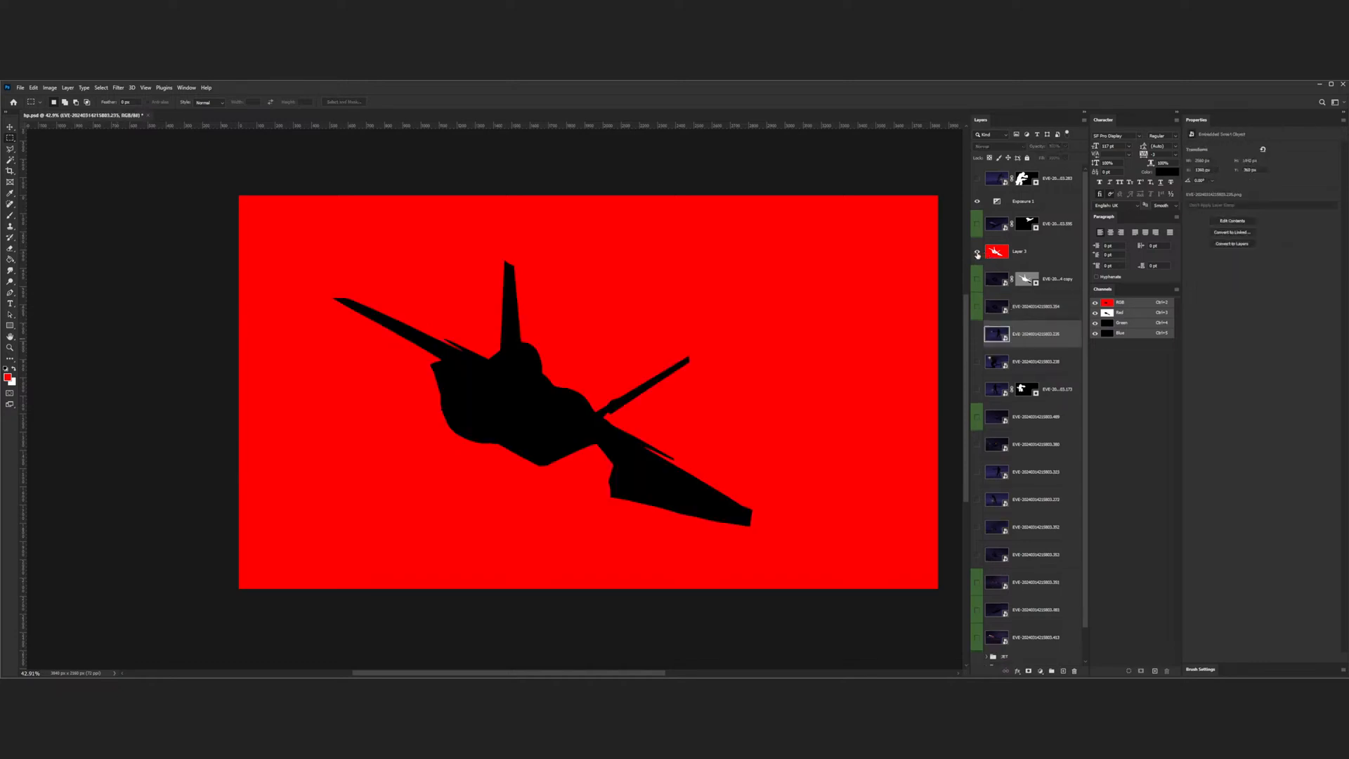
# - Apply a cyan Color Overlay effect to the painted red layer around the jet silhouette
pyautogui.click(1027, 255)
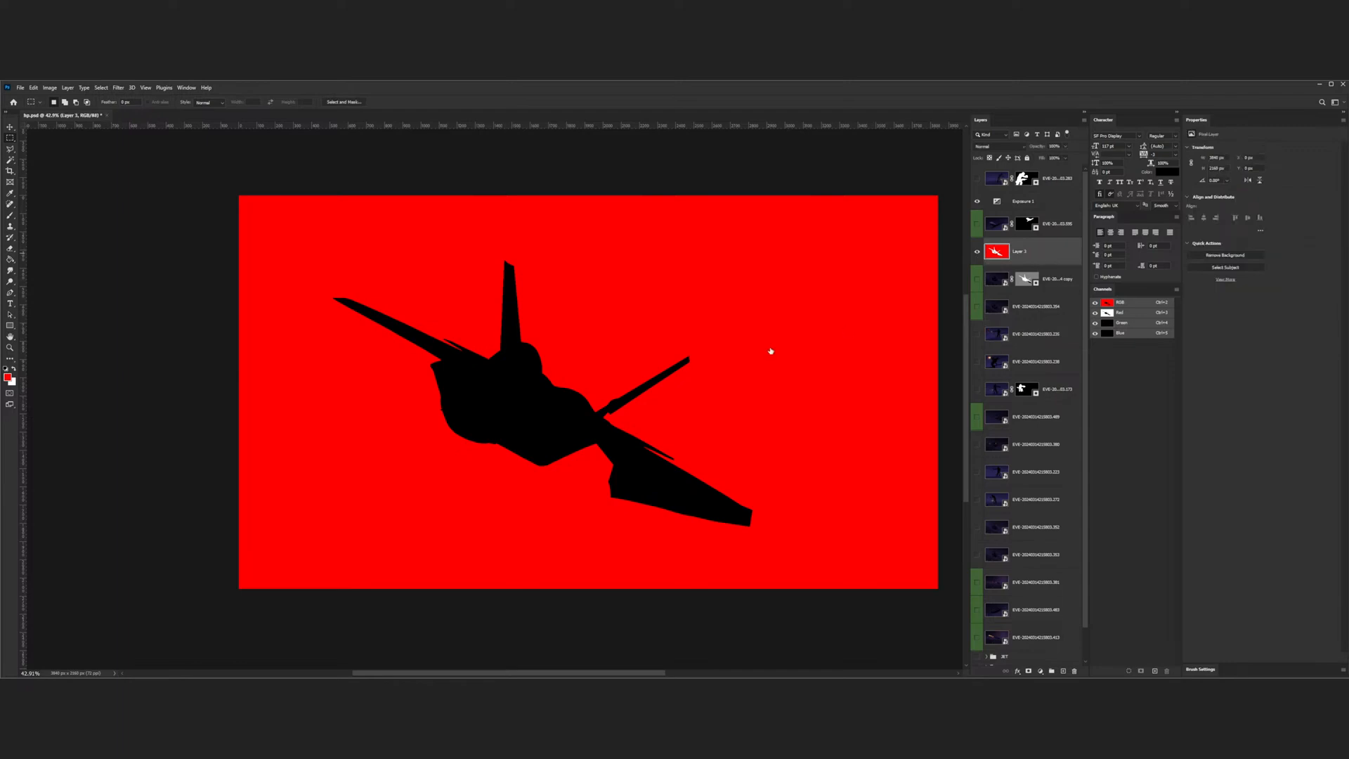
pyautogui.press('h')
pyautogui.click(694, 339)
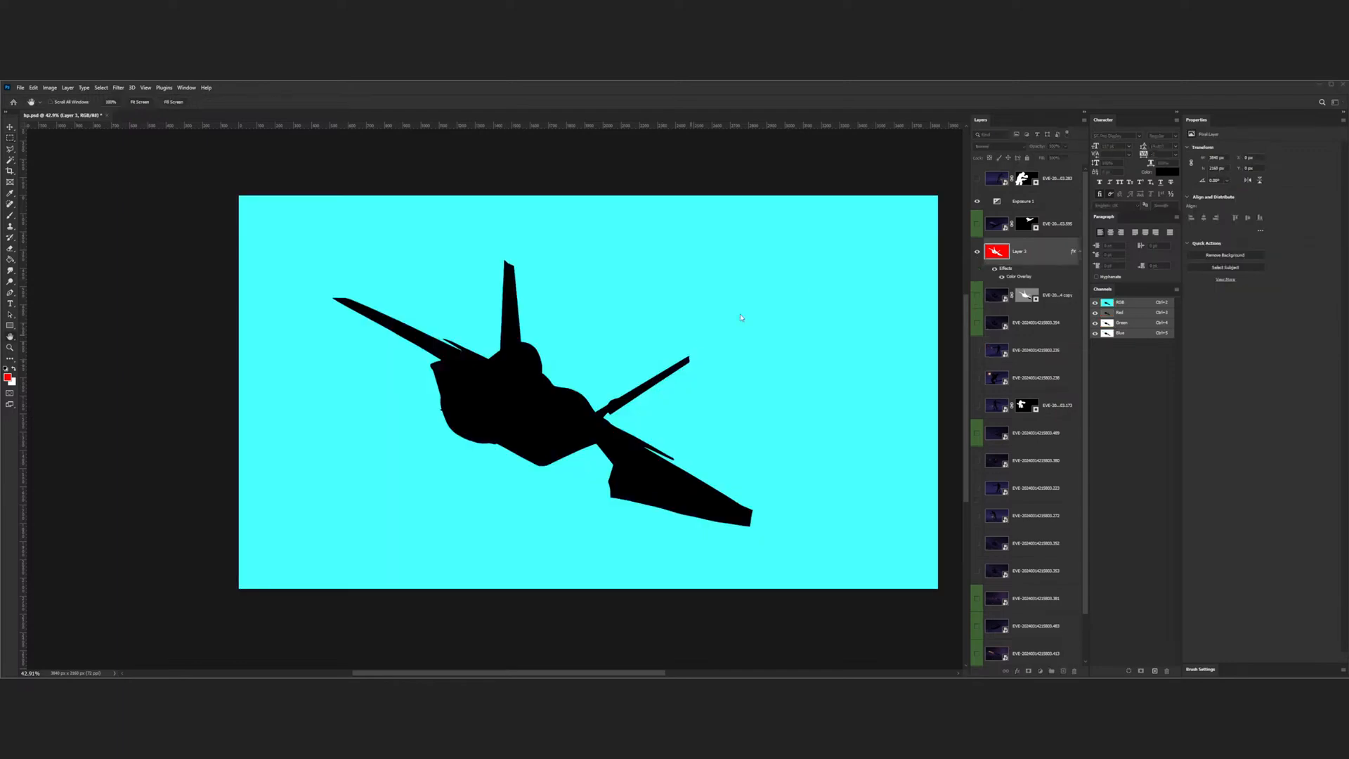
# - Copy the whole cyan layer, hide it, and add a layer mask to the unmasked jet screenshot
pyautogui.press('m')
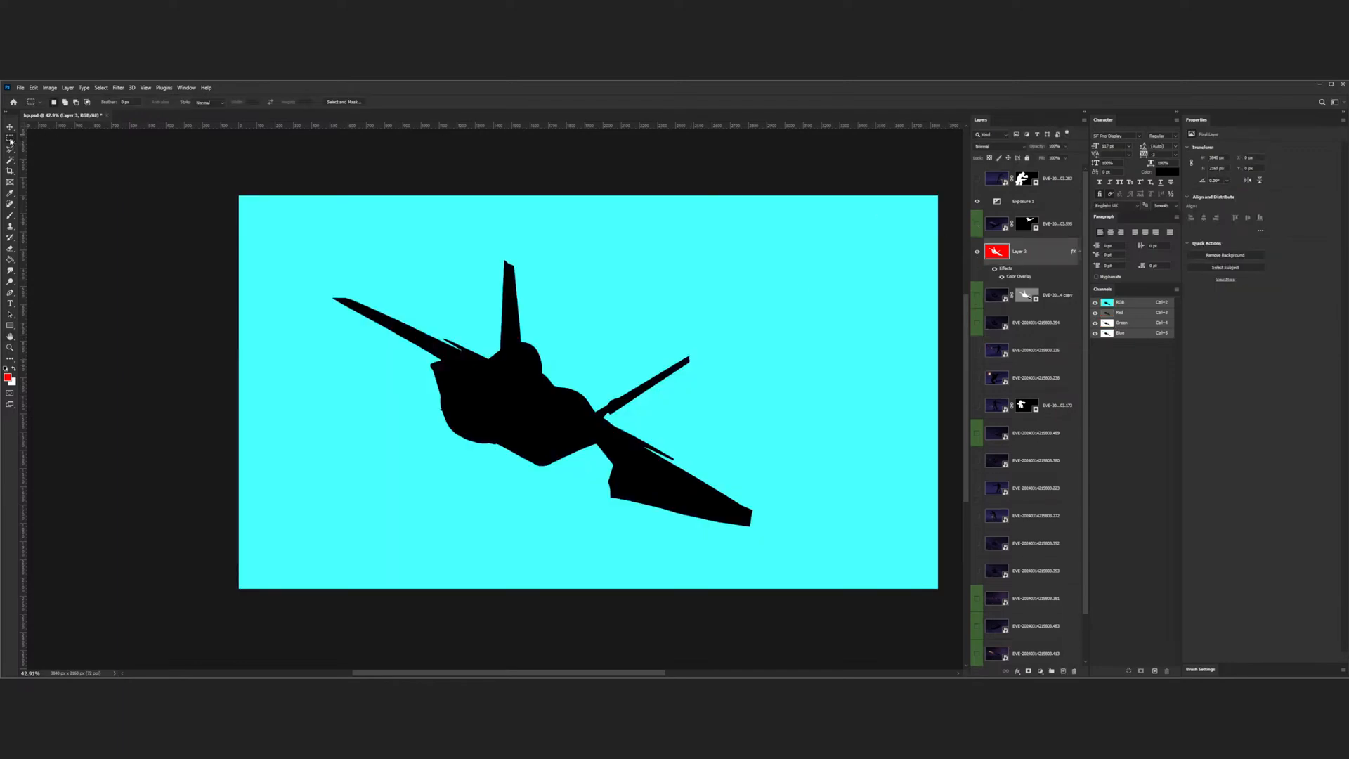
pyautogui.click(1024, 324)
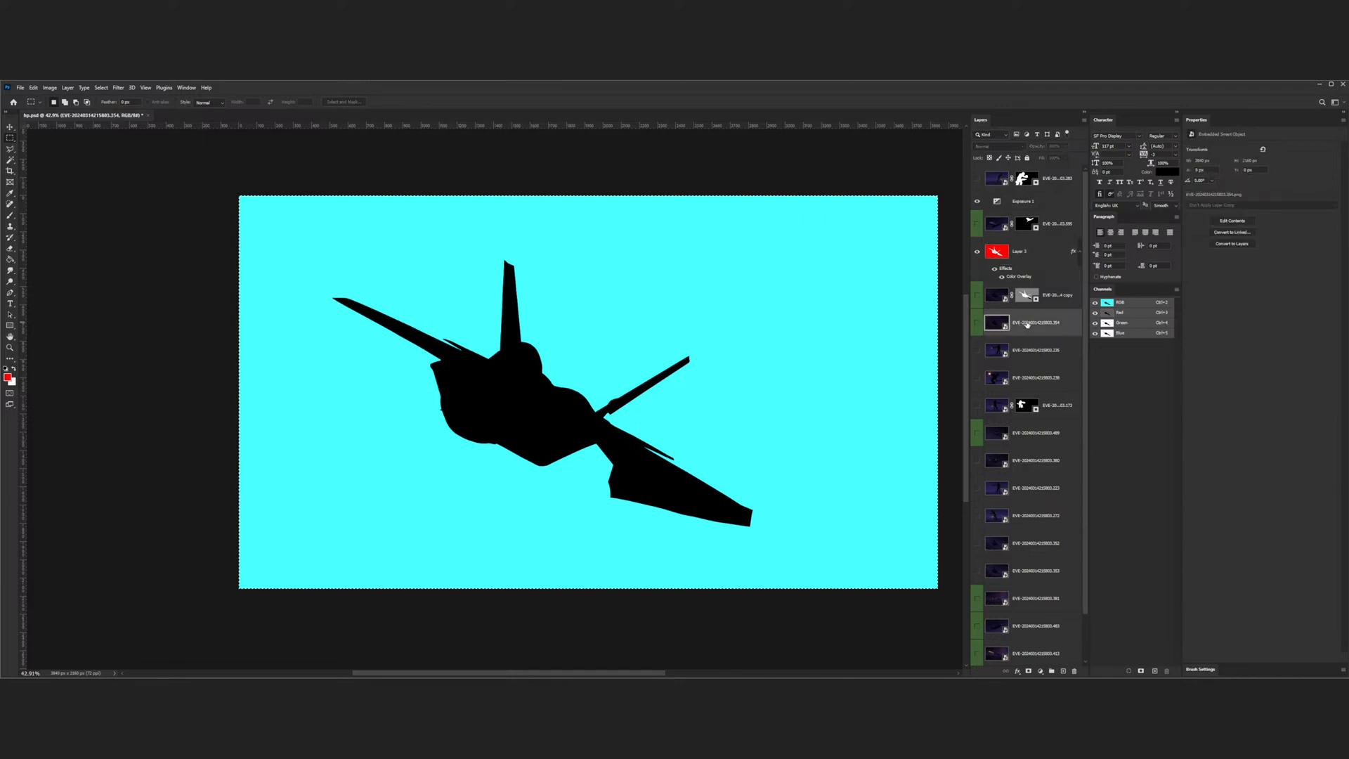
pyautogui.click(977, 324)
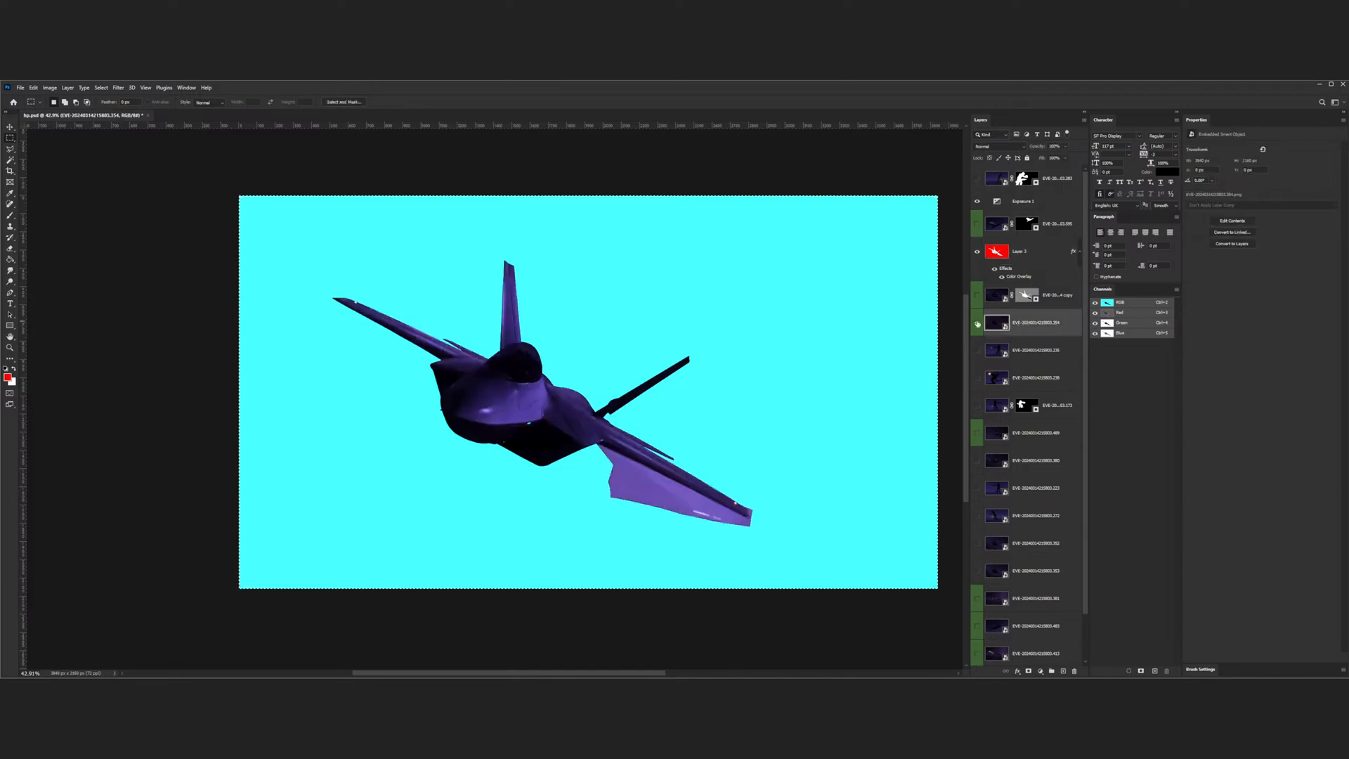
pyautogui.click(977, 251)
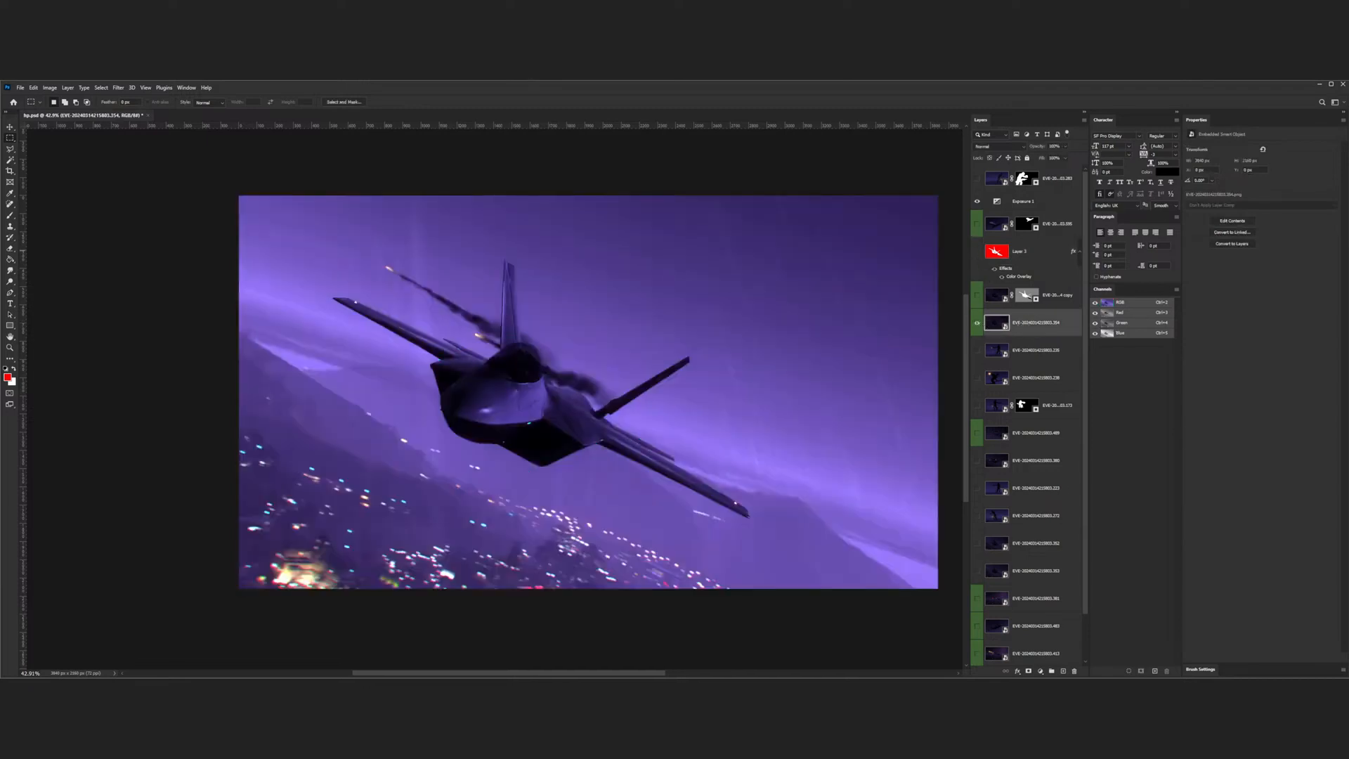
pyautogui.click(1029, 672)
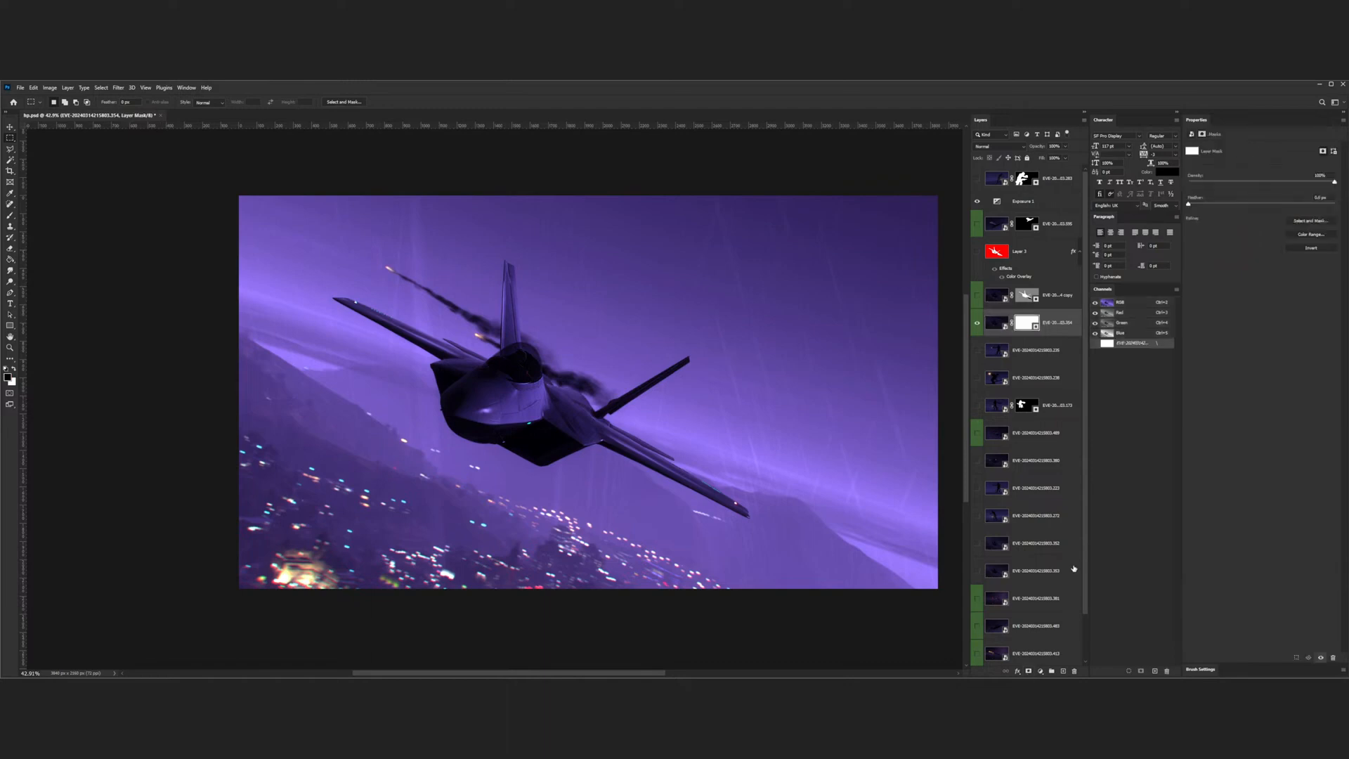
# - Try pasting the copied cyan layer into the jet screenshot's new layer mask, and delete that mask
pyautogui.click(1094, 344)
pyautogui.press('x')
pyautogui.hotkey('ctrl', 'v')
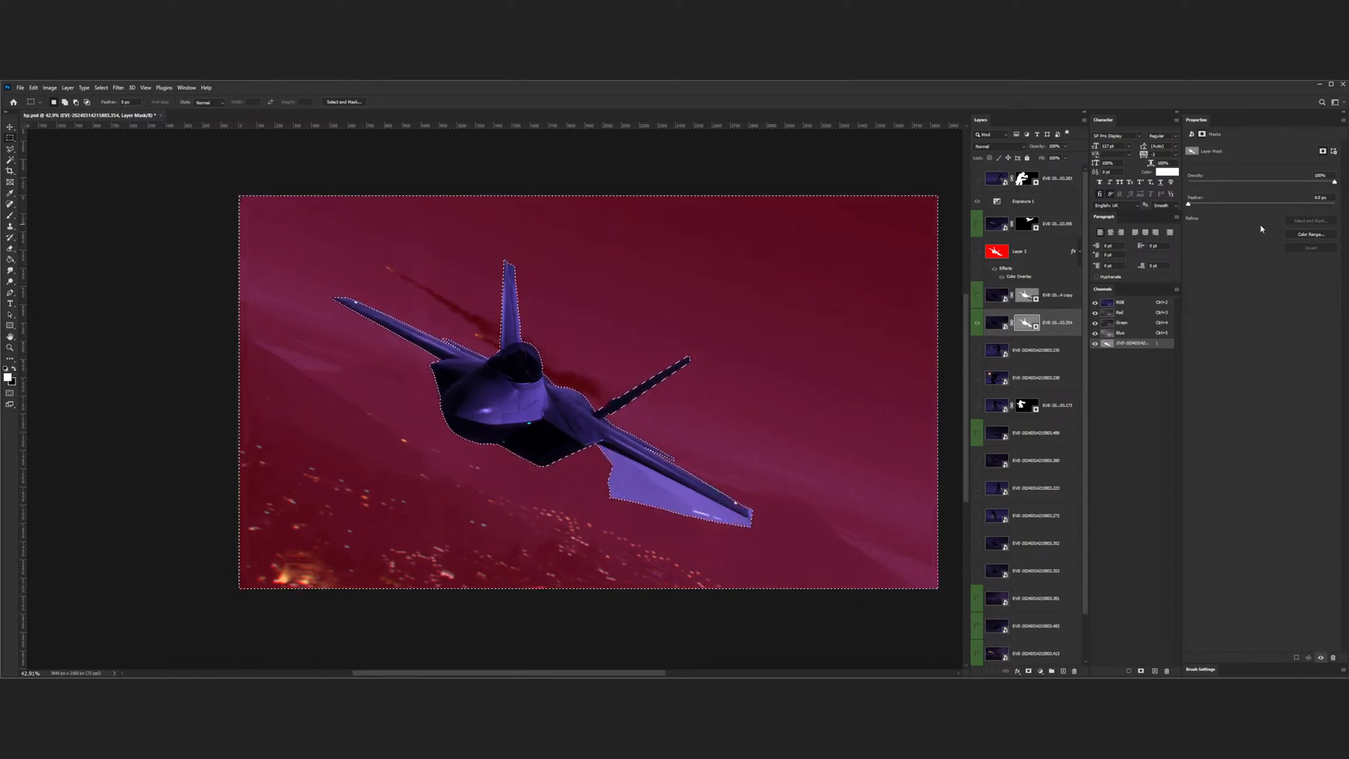
pyautogui.hotkey('ctrl', 'd')
pyautogui.click(1095, 343)
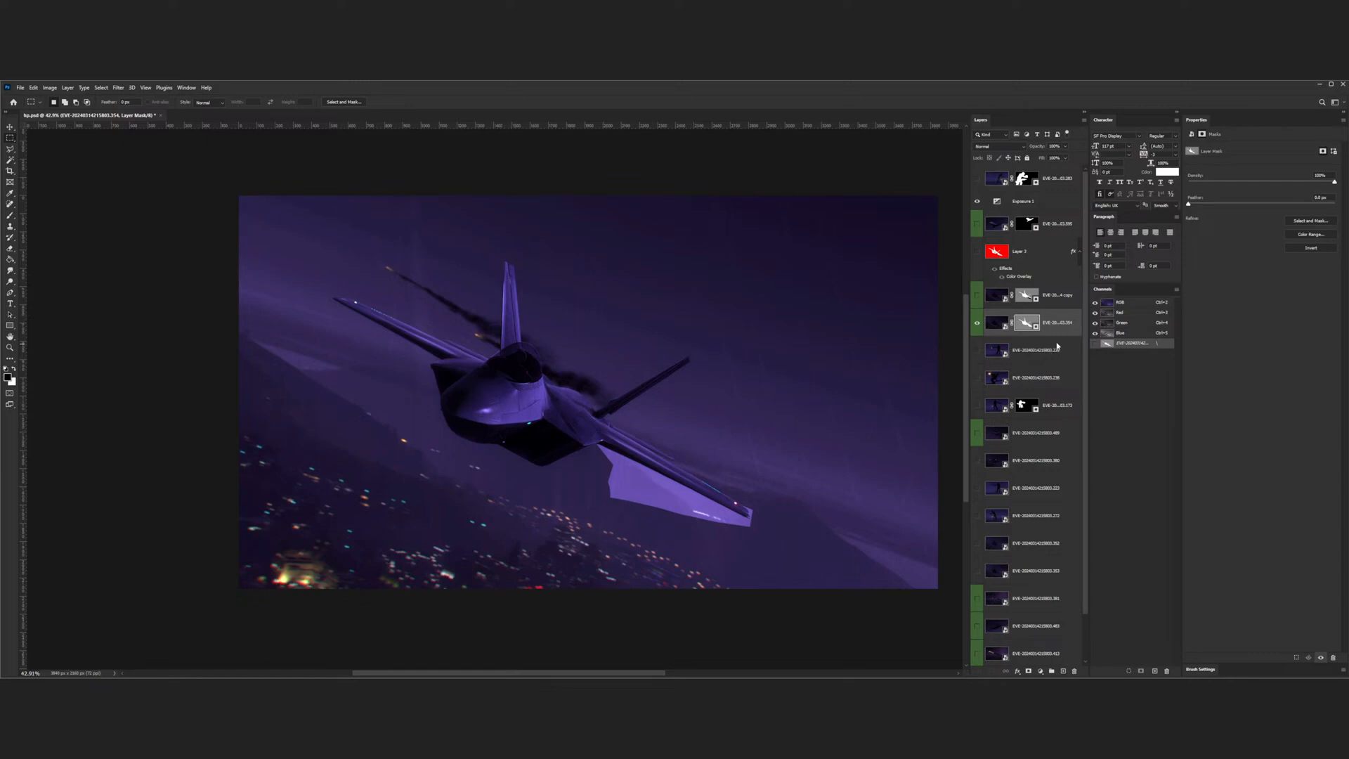
pyautogui.press('Delete')
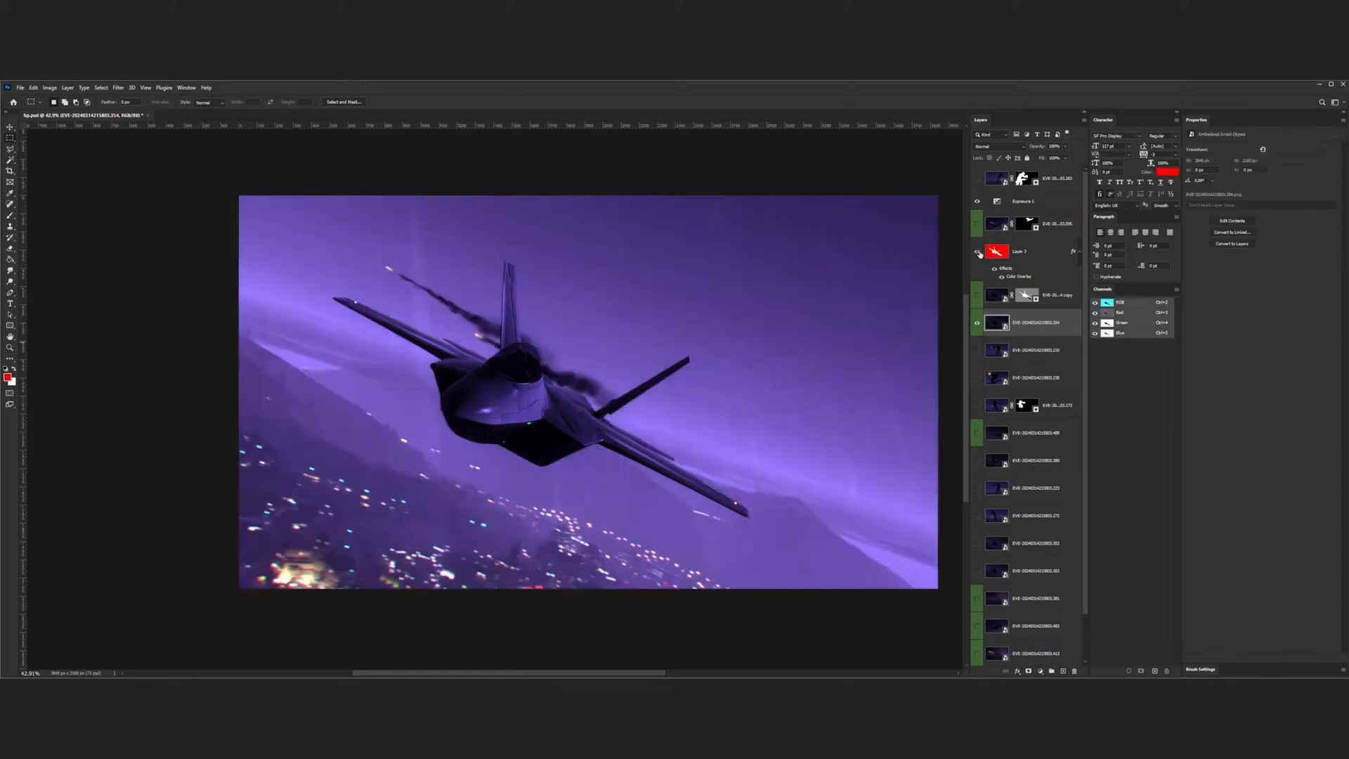
# - Show the cyan layer with the jet screenshot hidden, and rasterize its Color Overlay layer style
pyautogui.click(977, 251)
pyautogui.click(1036, 253)
pyautogui.click(977, 322)
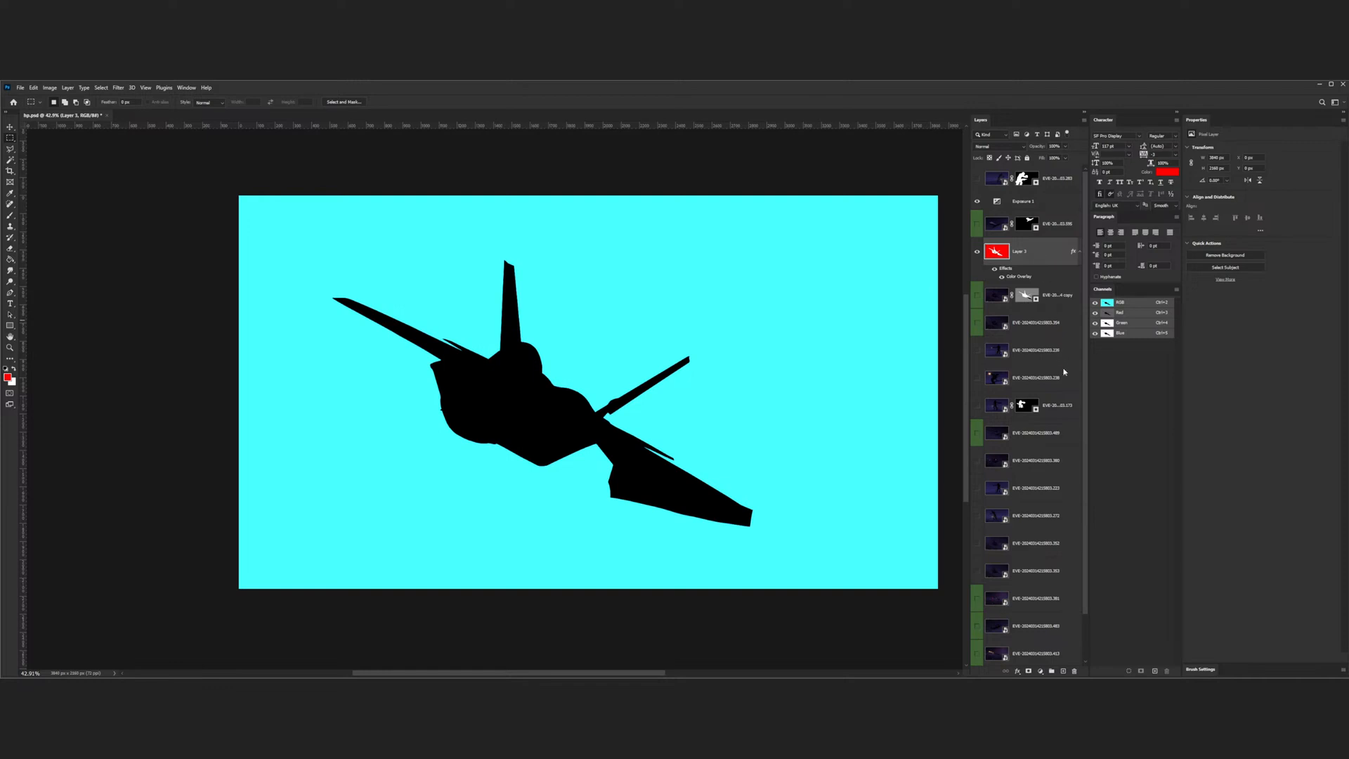
pyautogui.click(1073, 408)
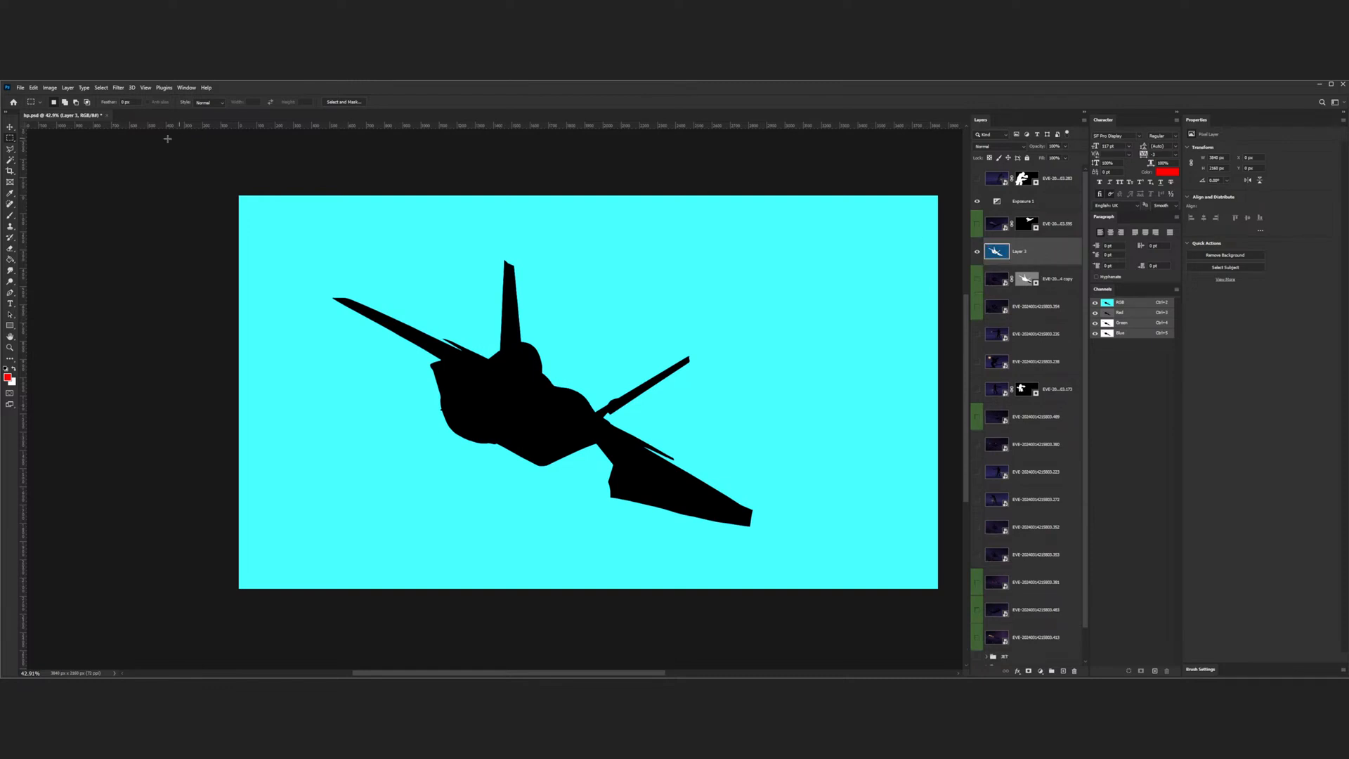
# - Compare the jet silhouette with the bottom black layer hidden and shown
pyautogui.click(11, 128)
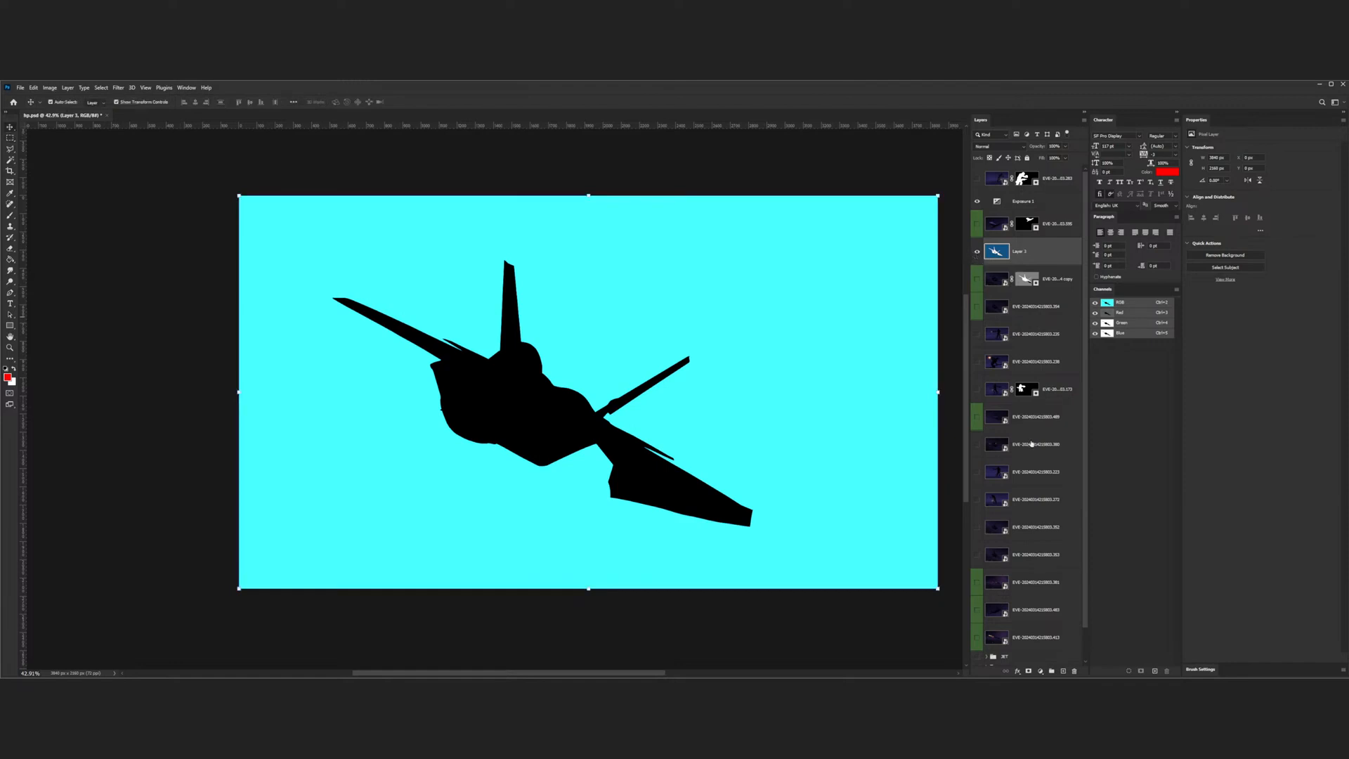
pyautogui.scroll(-1, 1033, 452)
pyautogui.click(977, 652)
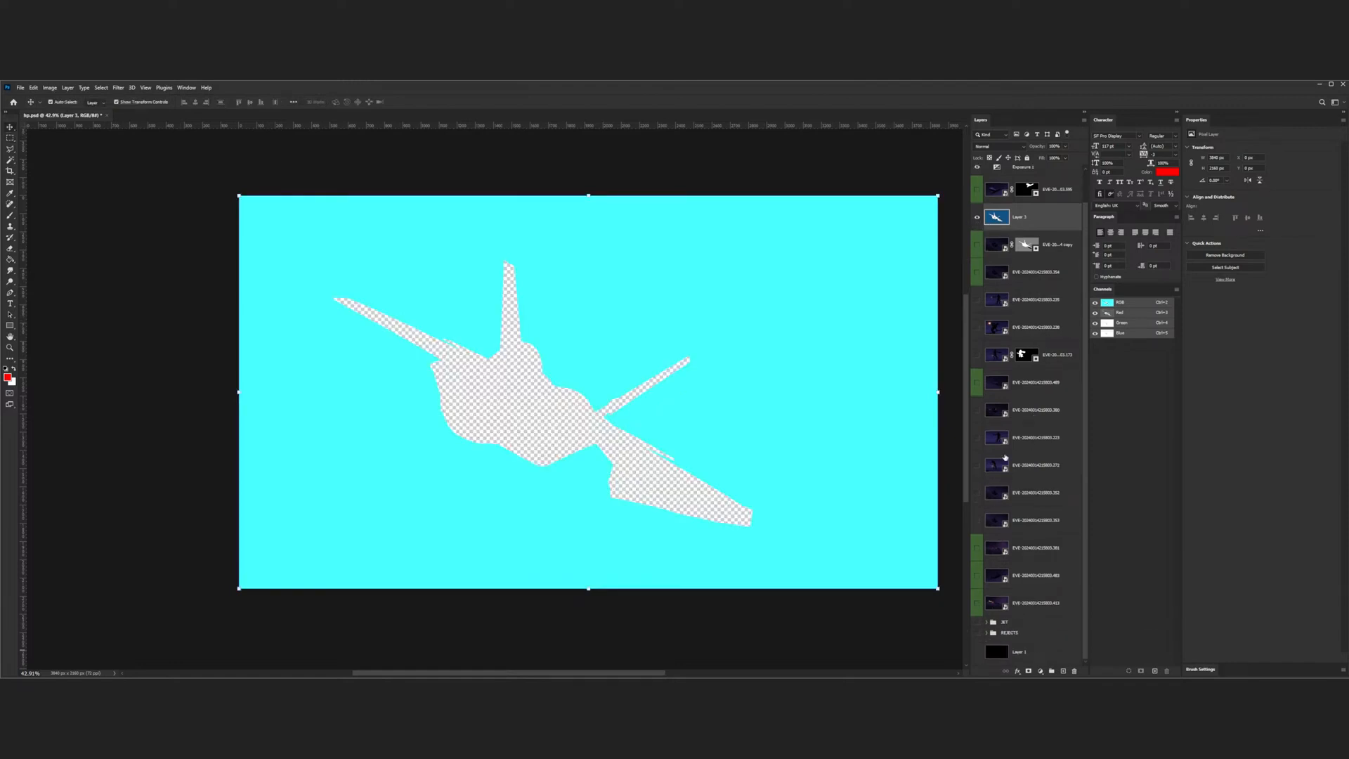
pyautogui.click(976, 652)
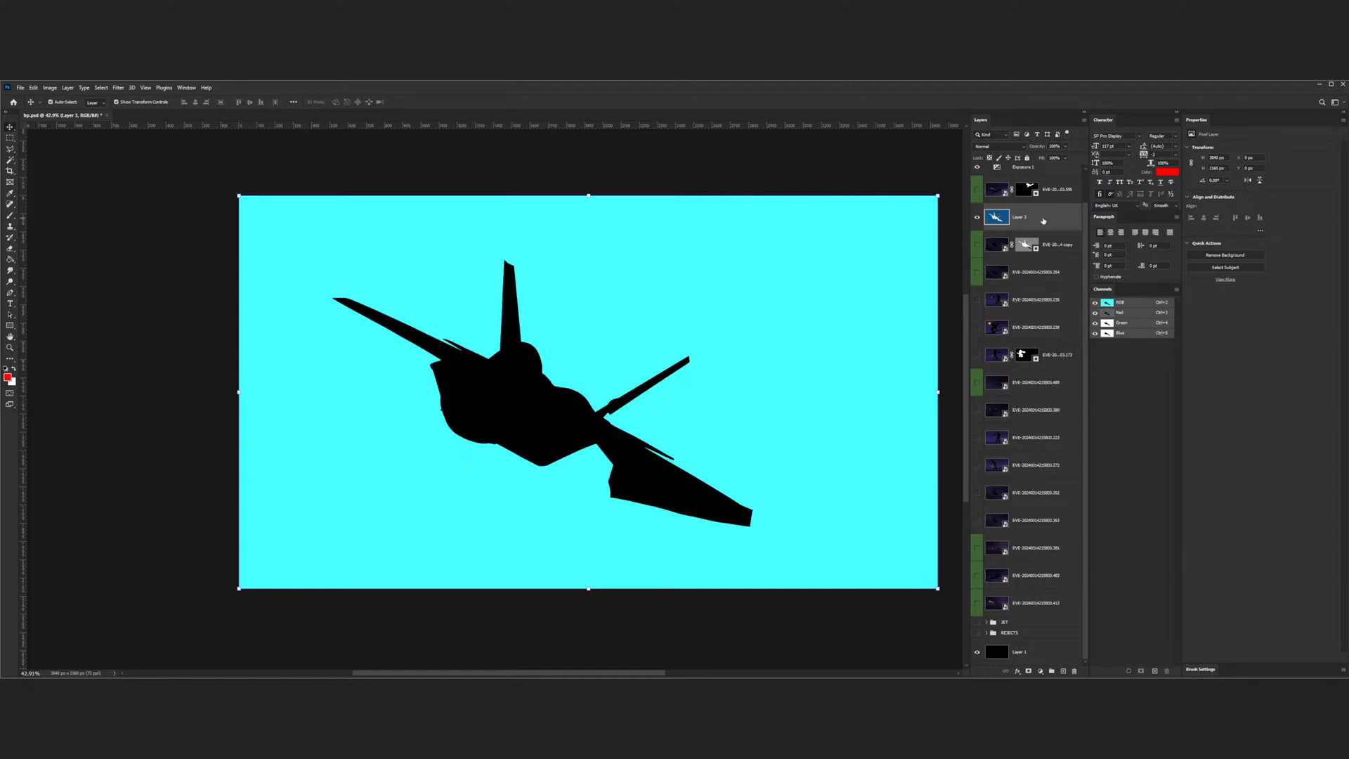
# - Apply a white Color Overlay to the painted layer around the silhouette and rasterize its layer style
pyautogui.doubleClick(1043, 221)
pyautogui.click(703, 340)
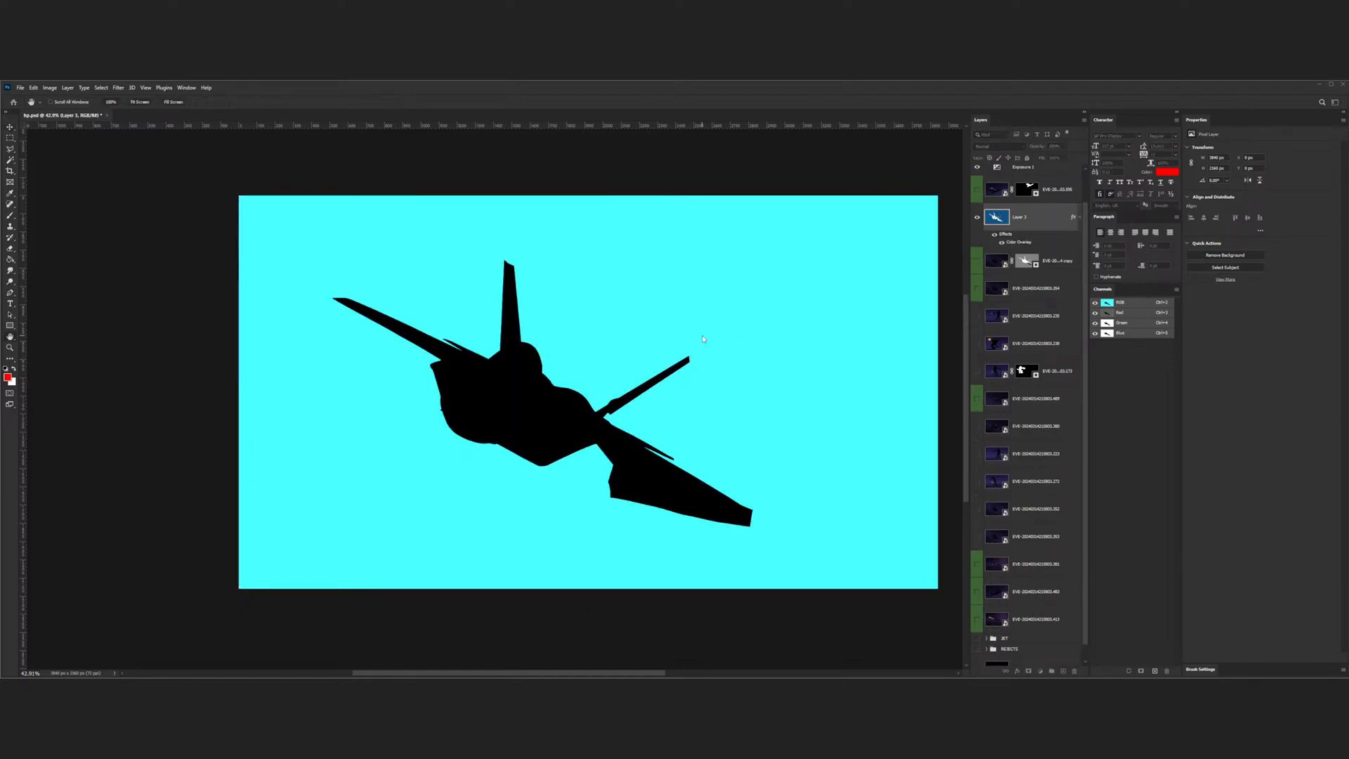
pyautogui.click(883, 261)
pyautogui.click(662, 286)
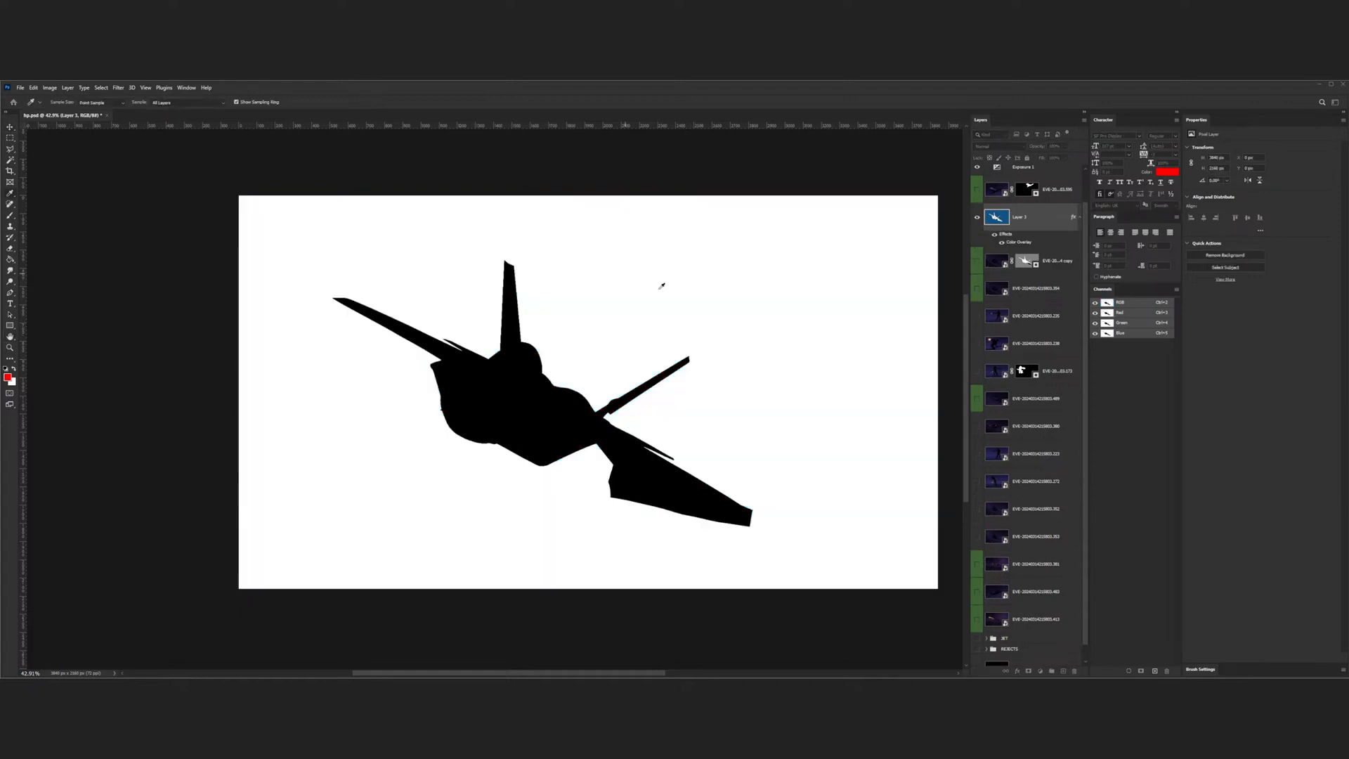
pyautogui.click(842, 339)
pyautogui.click(976, 222)
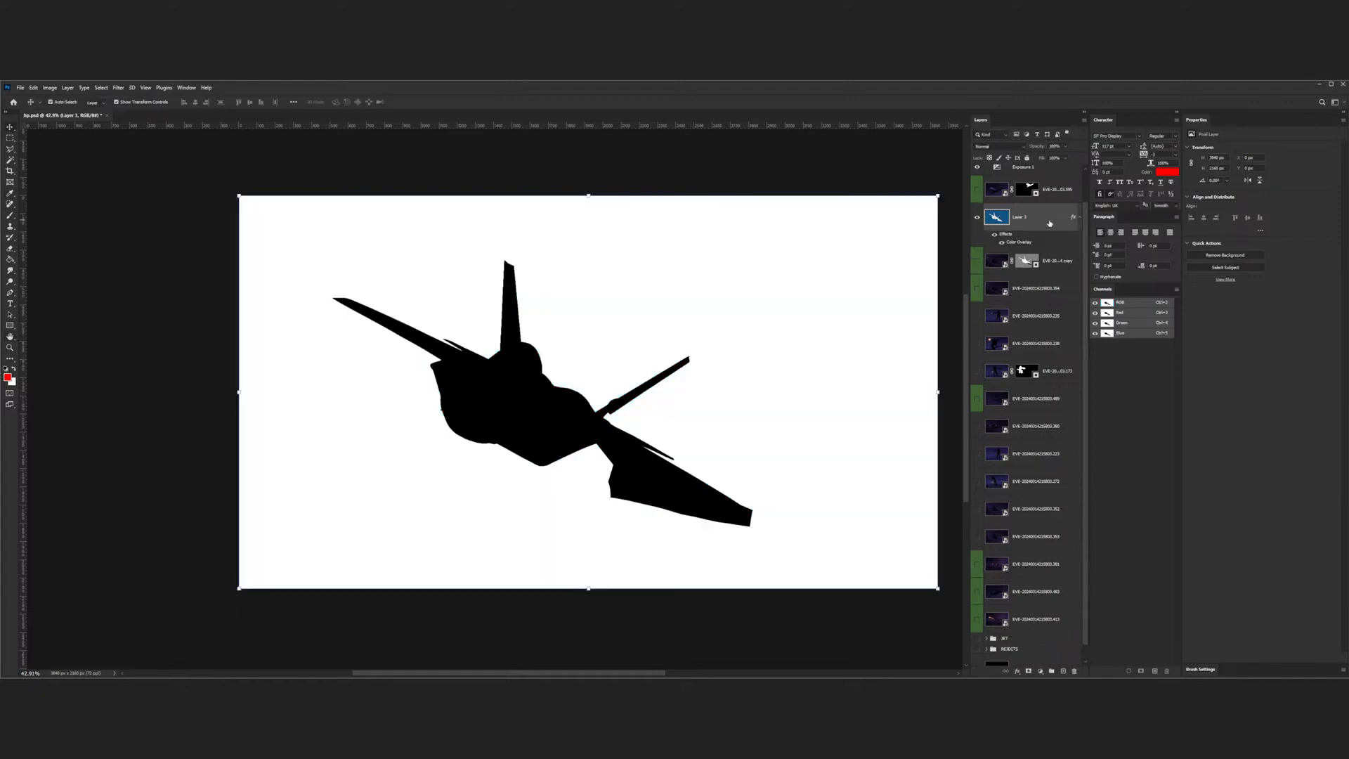
pyautogui.click(1077, 377)
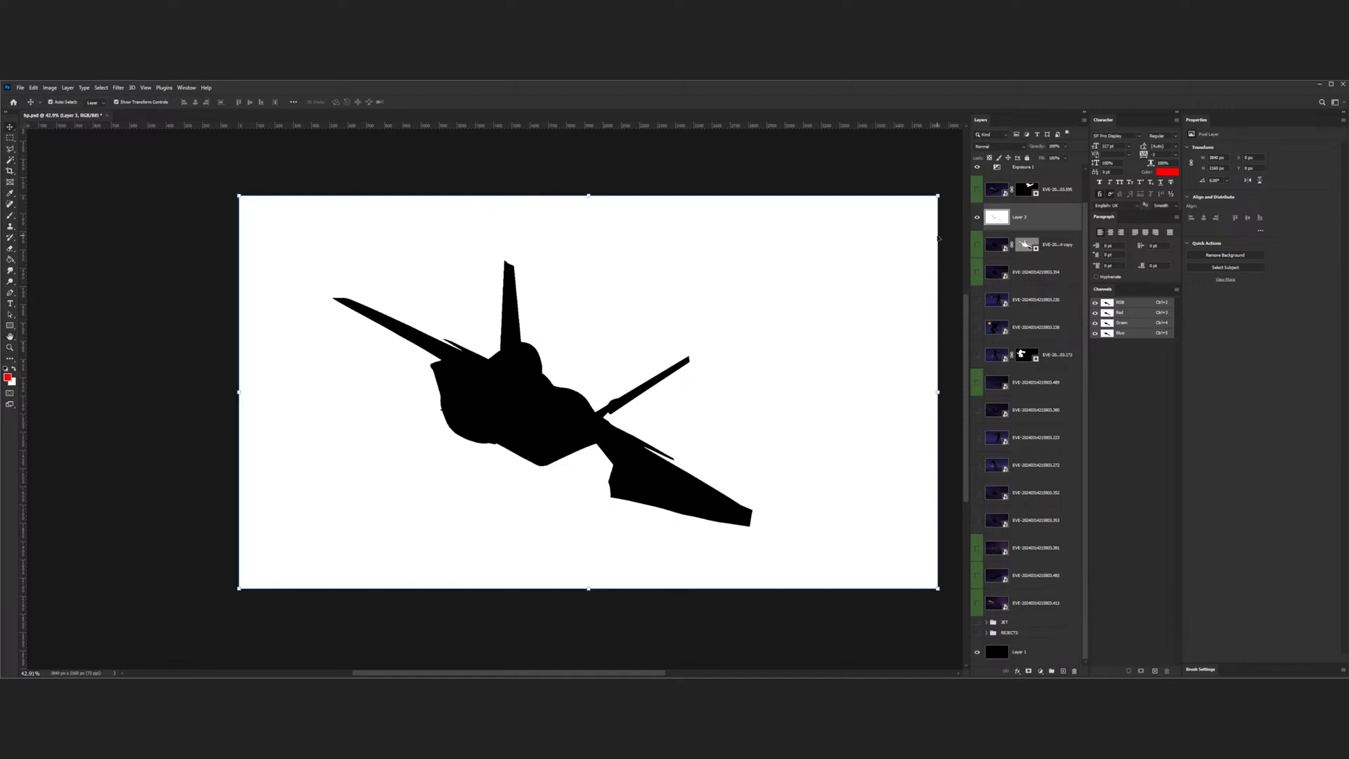
# - Move the bottom black layer directly beneath the white painted layer and merge the two layers
pyautogui.click(1043, 655)
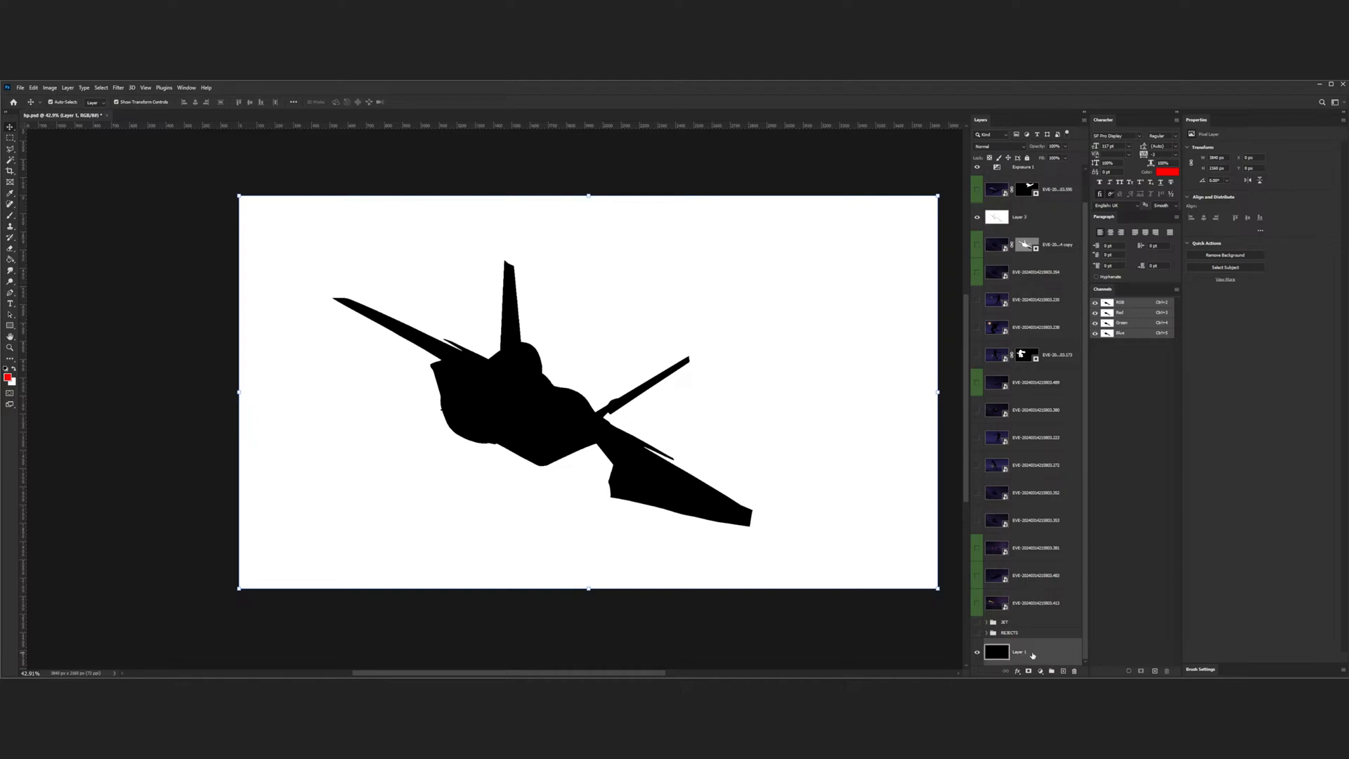
pyautogui.moveTo(1032, 654); pyautogui.dragTo(1037, 230)
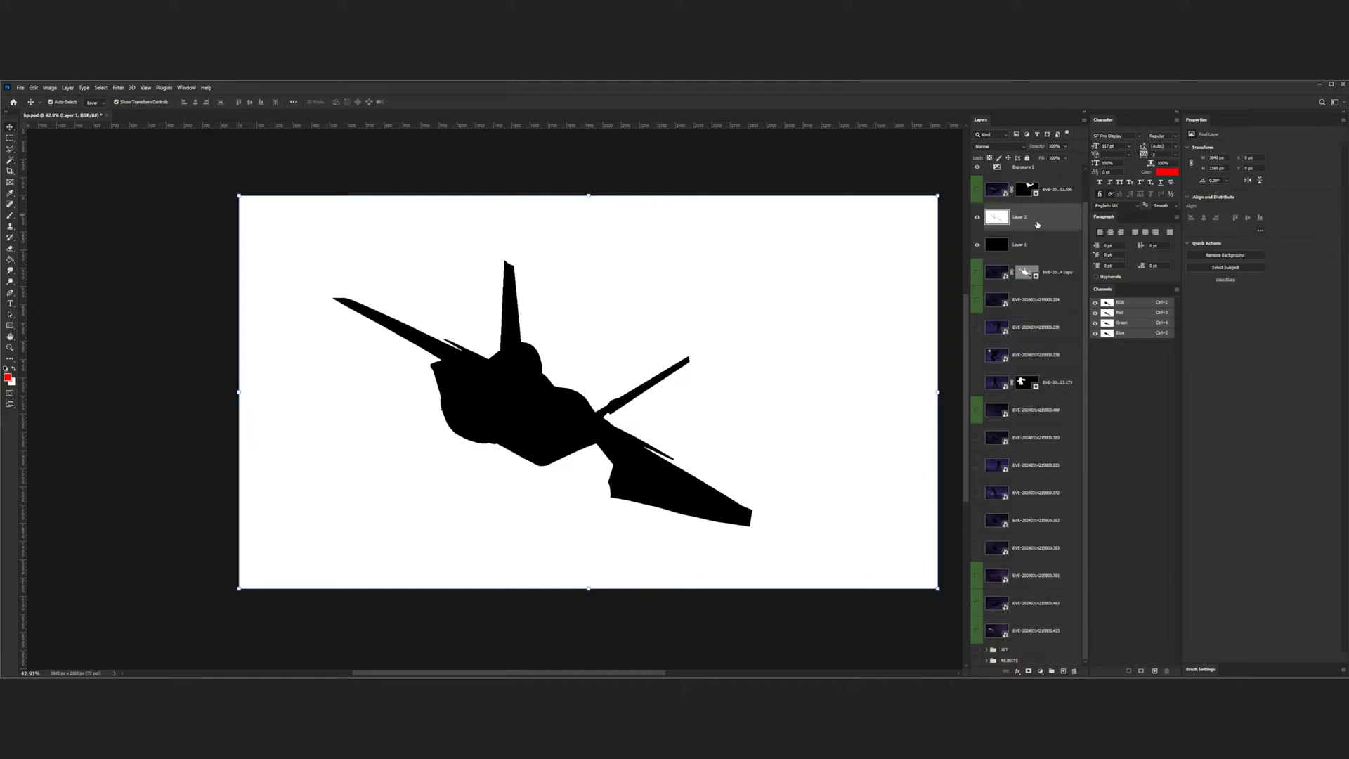
pyautogui.keyDown('shift'); pyautogui.click(1038, 244); pyautogui.keyUp('shift')
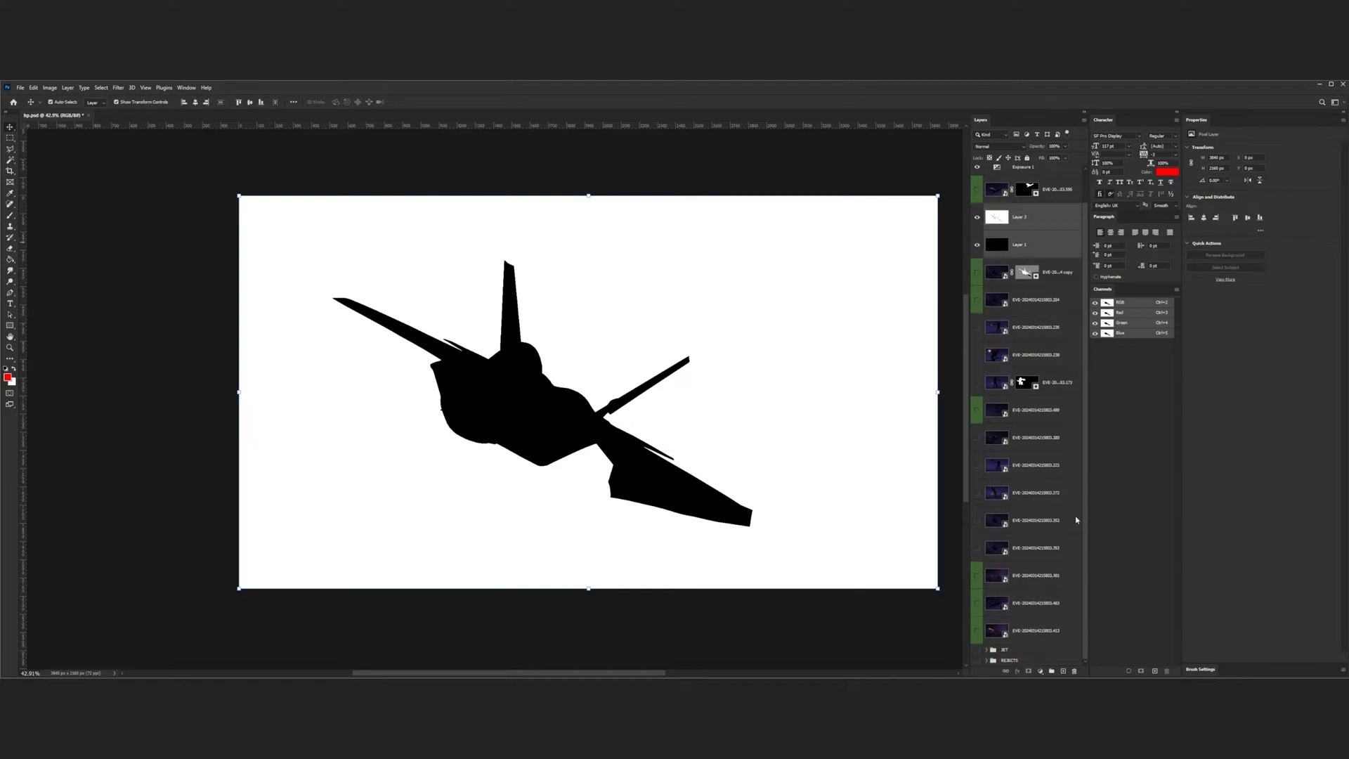
pyautogui.hotkey('ctrl', 'e')
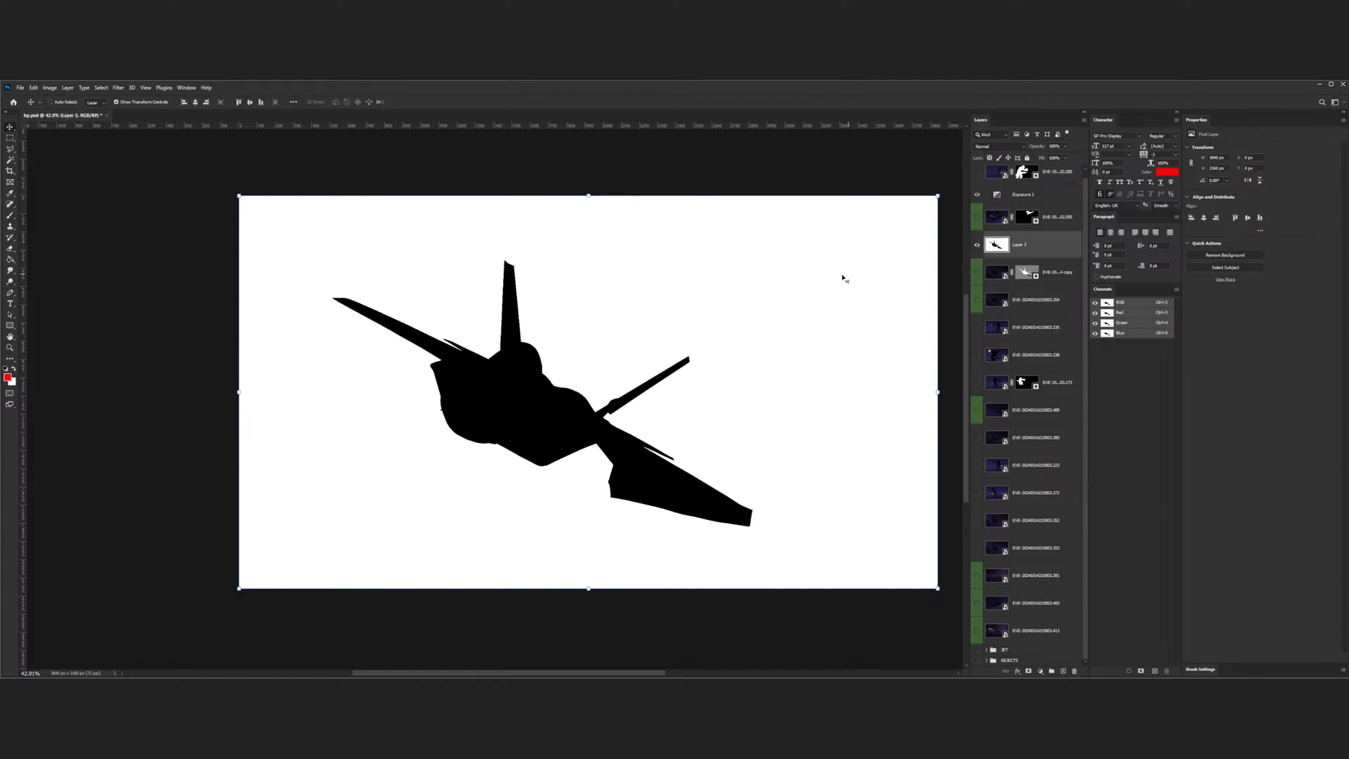
# - Select and copy the entire merged black-and-white silhouette layer
pyautogui.click(12, 129)
pyautogui.press('m')
pyautogui.hotkey('ctrl', 'a')
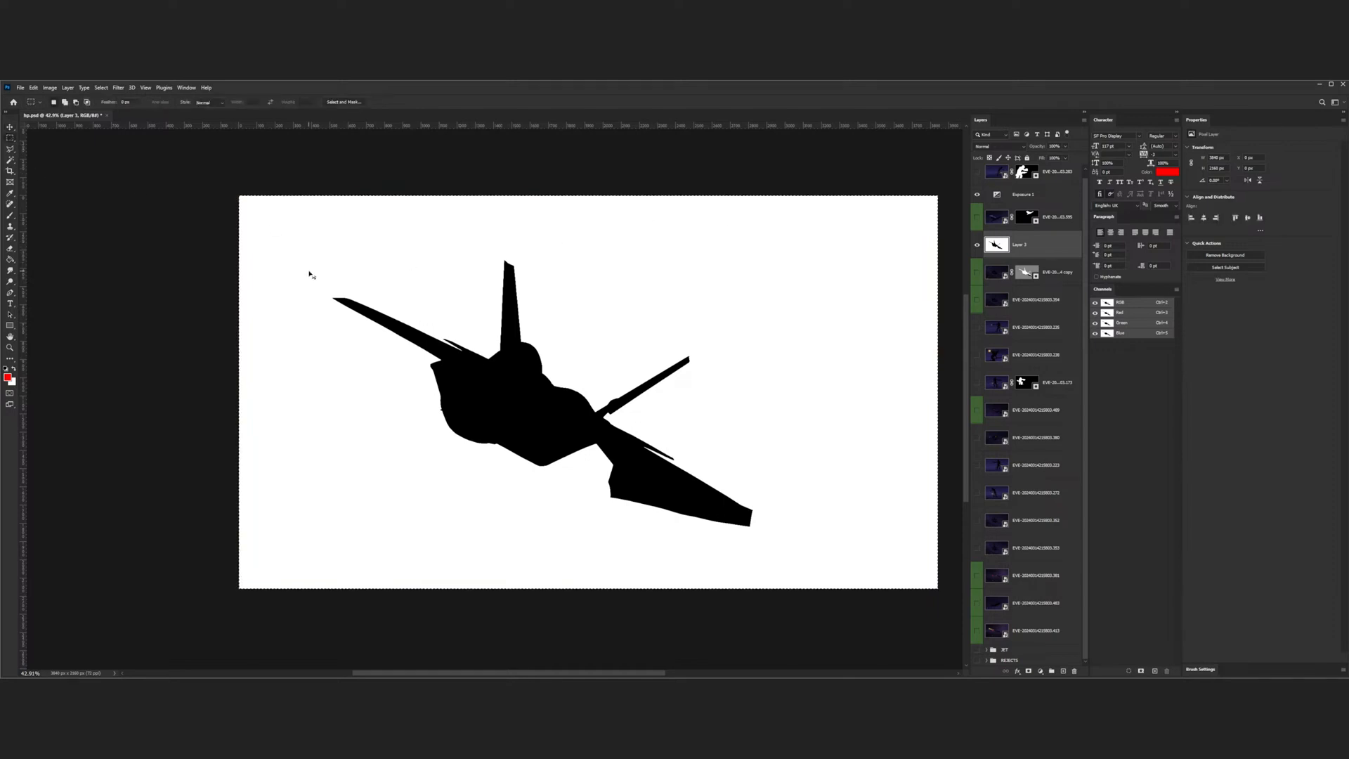
# - Add a layer mask to the unmasked jet screenshot, show that screenshot, and hide the black-and-white silhouette layer
pyautogui.click(995, 303)
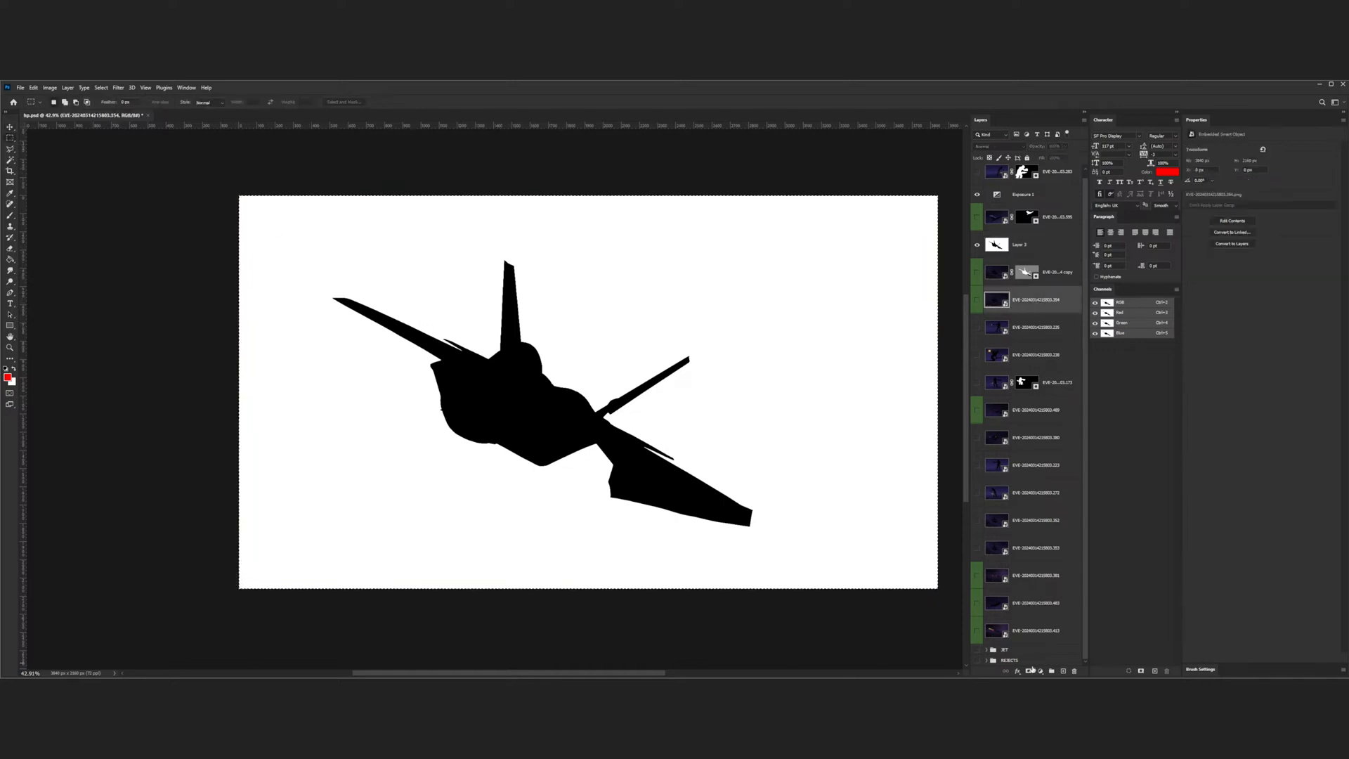
pyautogui.click(1030, 671)
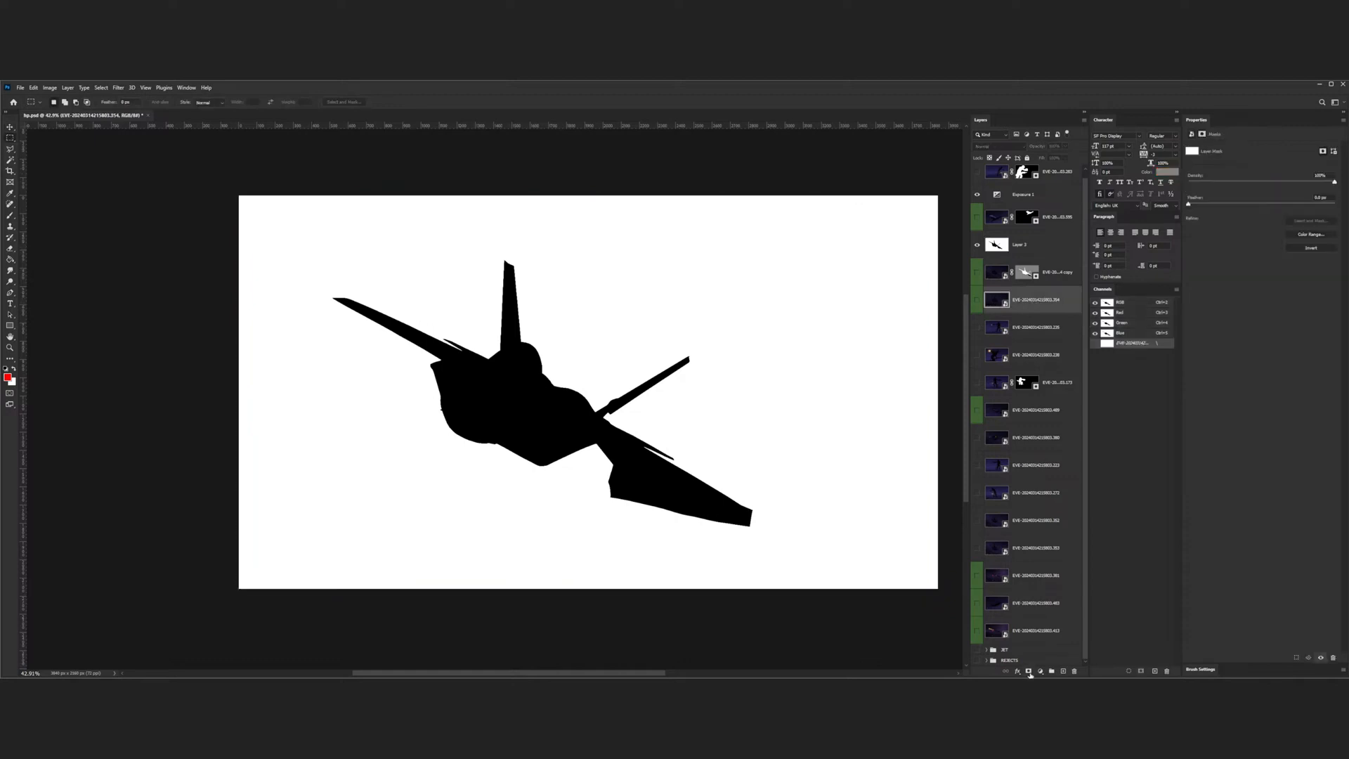
pyautogui.click(977, 300)
pyautogui.click(976, 244)
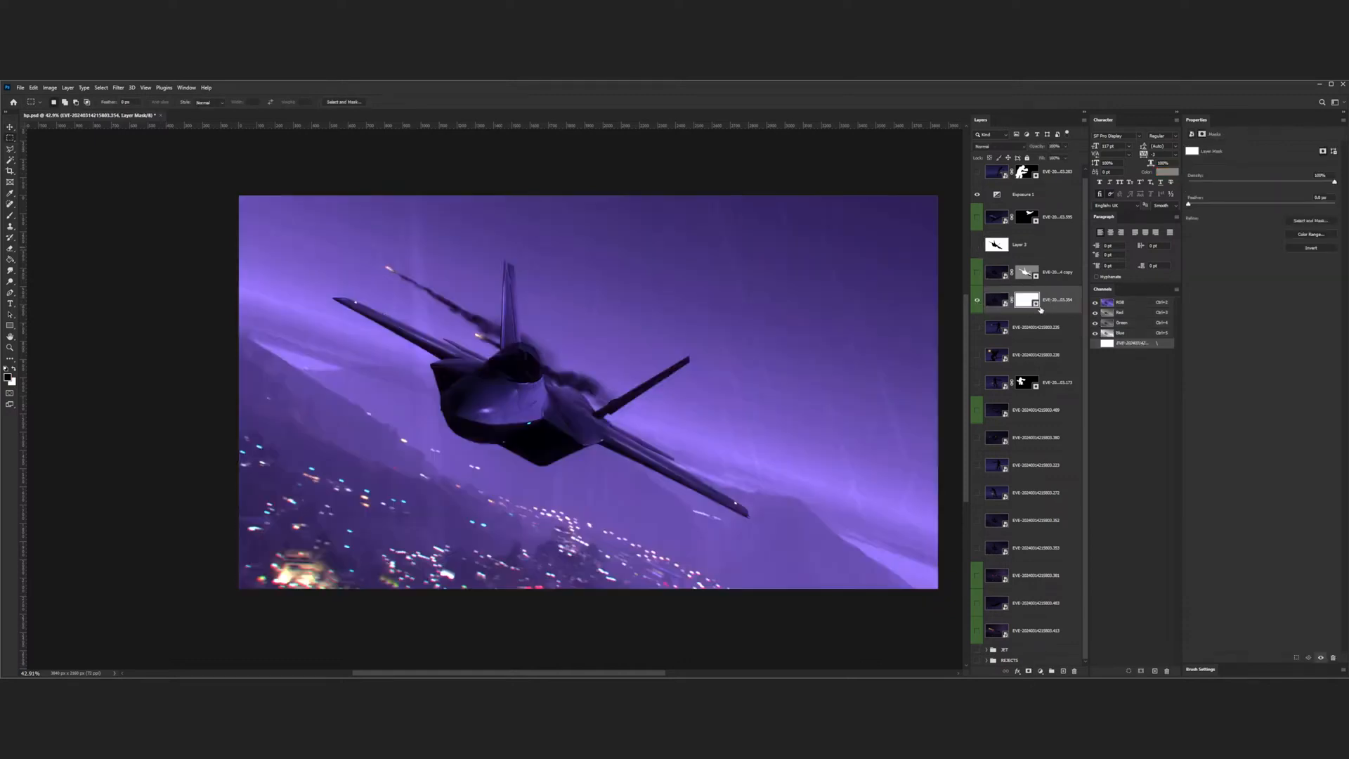
# - Paste the copied silhouette into the jet screenshot's layer mask and invert the mask so only the jet remains
pyautogui.hotkey('ctrl', 'v')
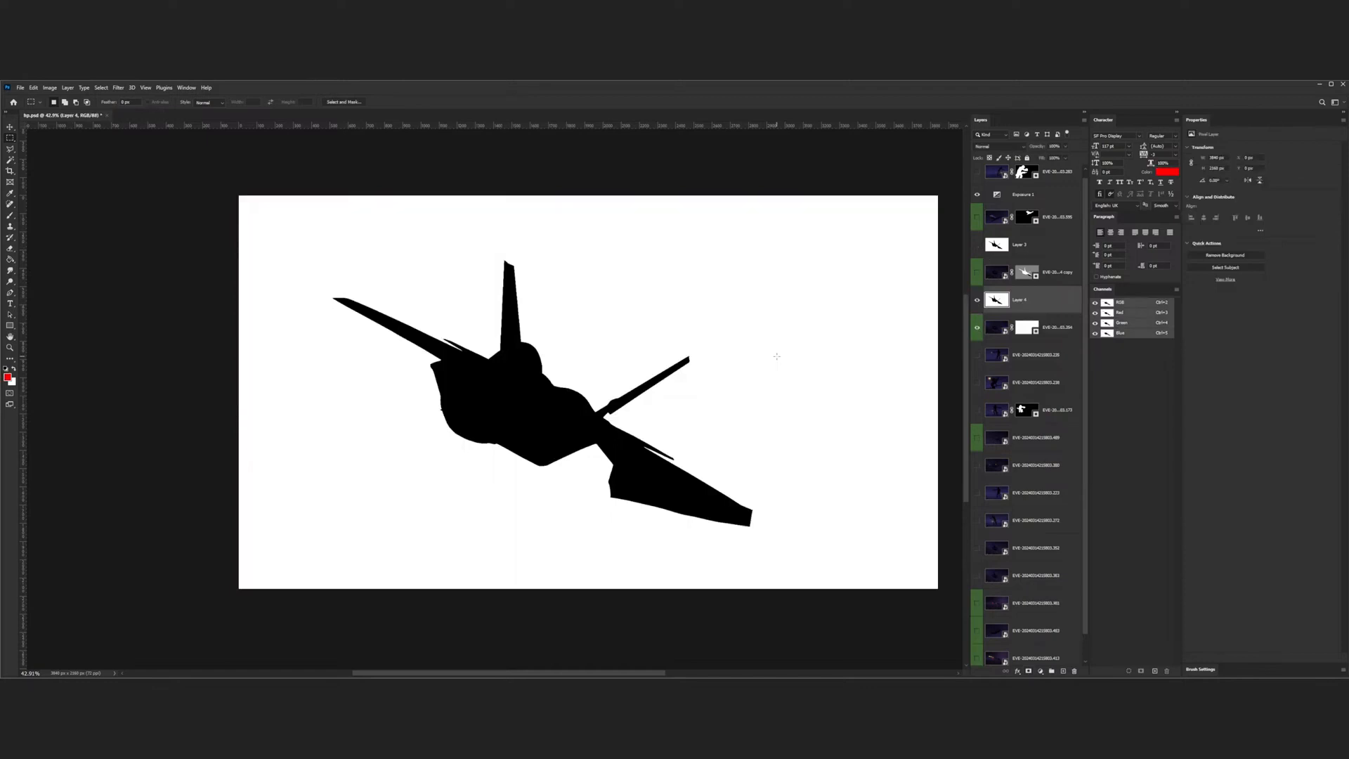
pyautogui.hotkey('ctrl', 'z')
pyautogui.click(1027, 300)
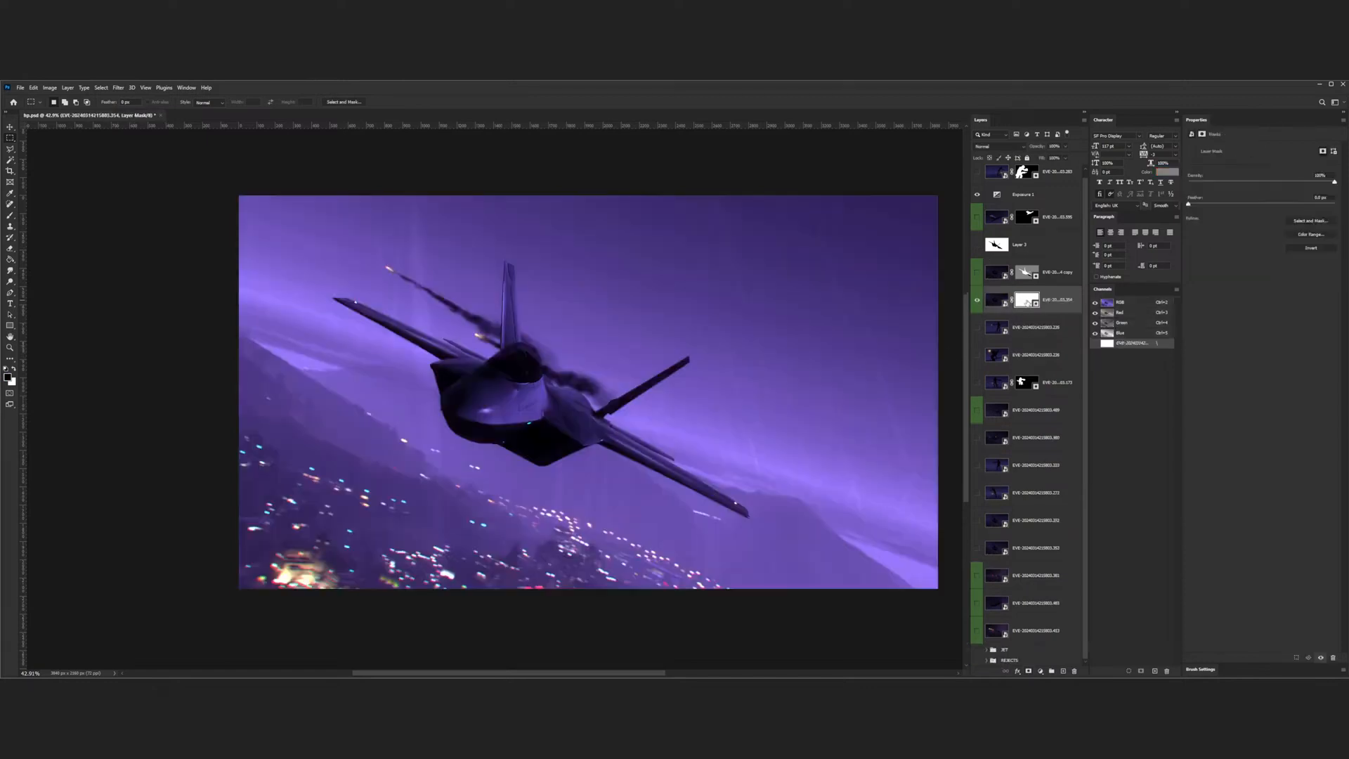
pyautogui.press('x')
pyautogui.hotkey('ctrl', 'v')
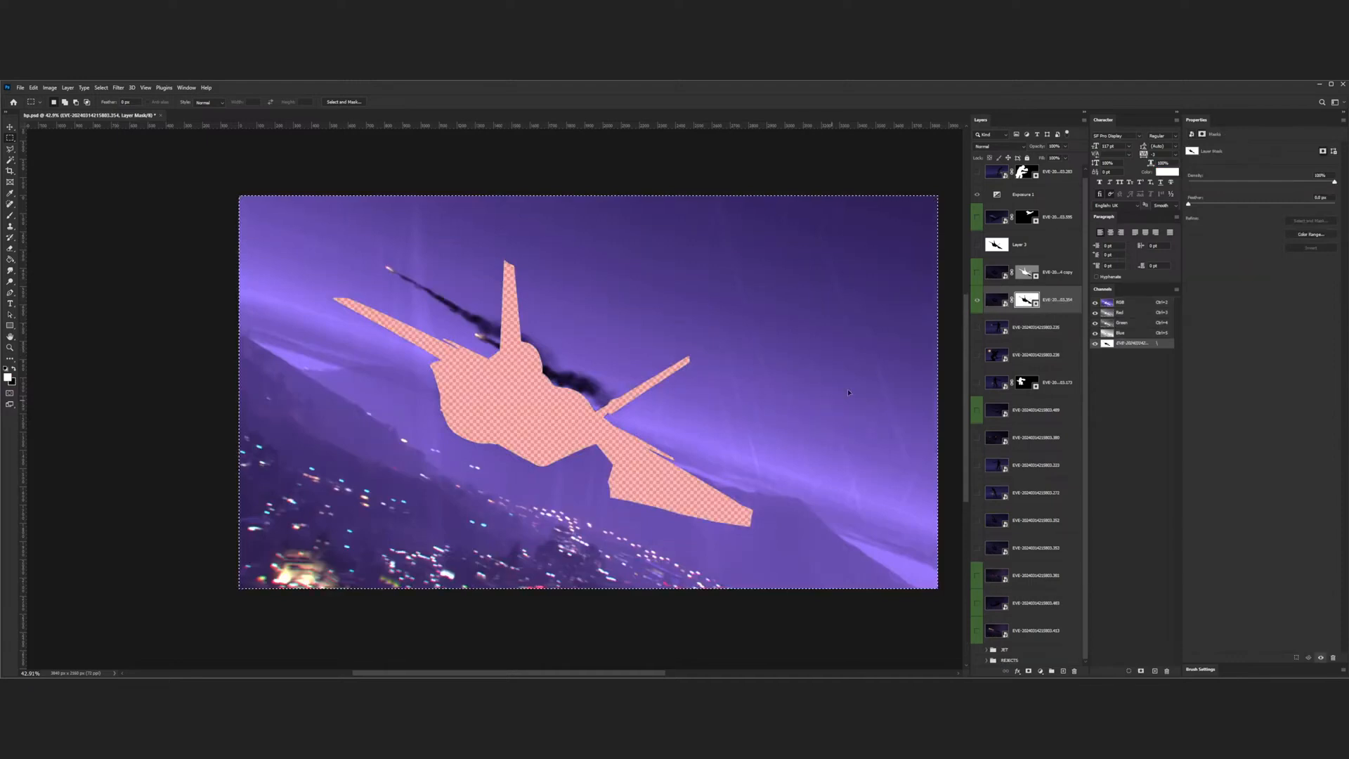
pyautogui.hotkey('ctrl', 'i')
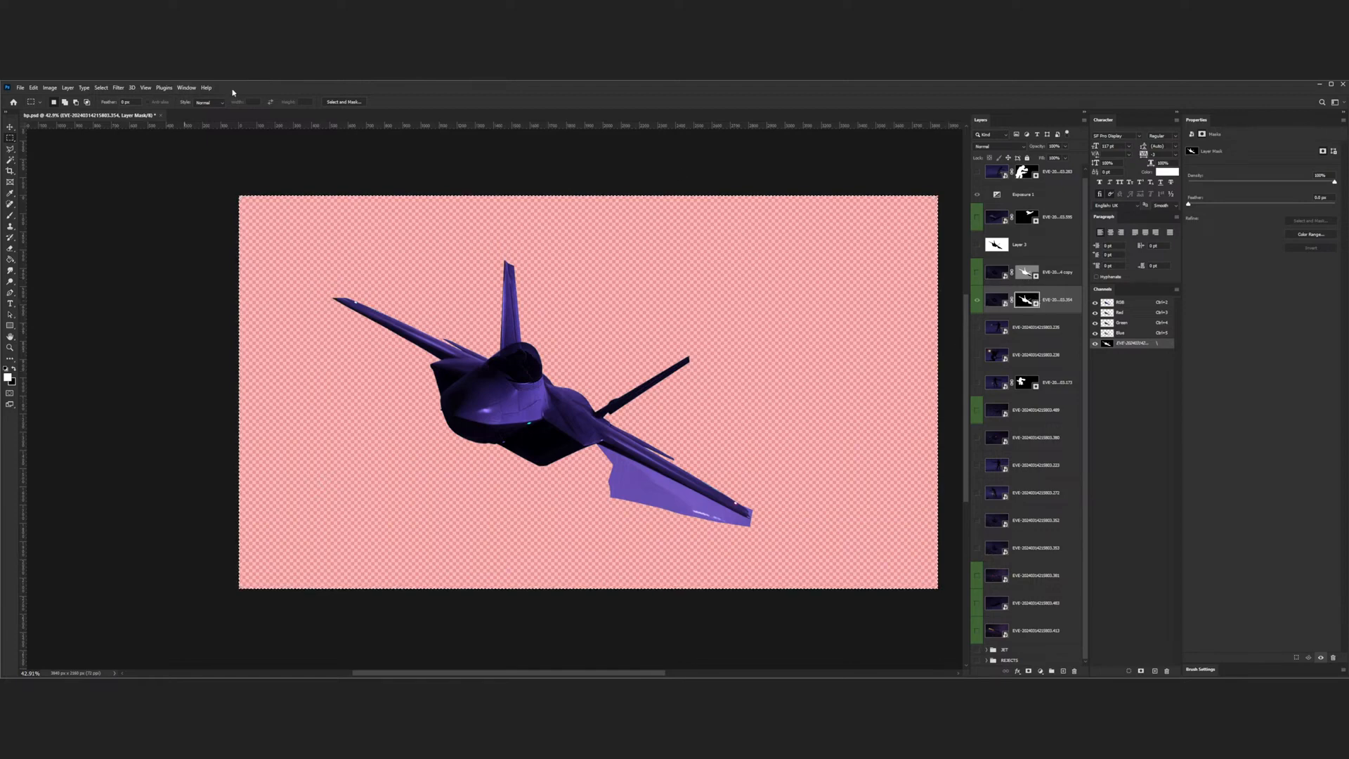
# - Exit the red mask overlay view and make the jet layer's mask the active editing target
pyautogui.press('i')
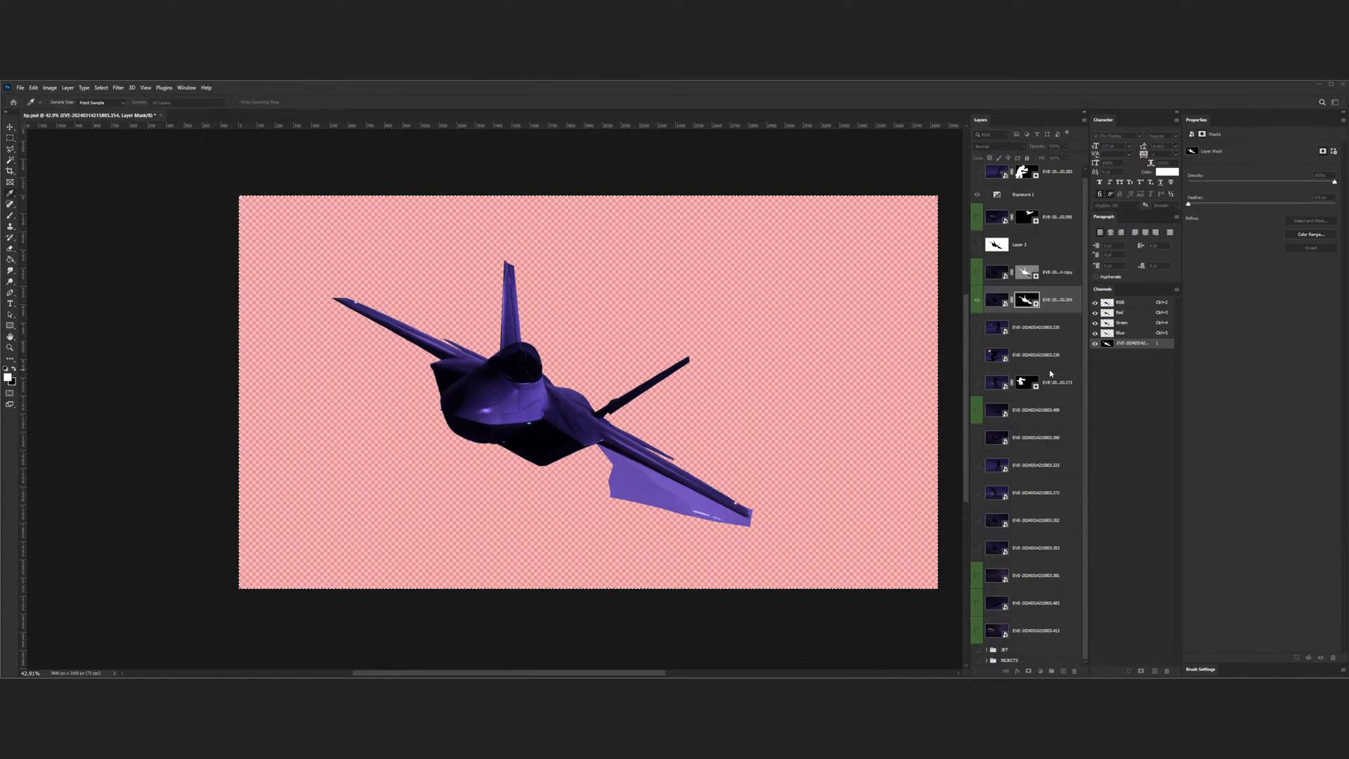
pyautogui.press('m')
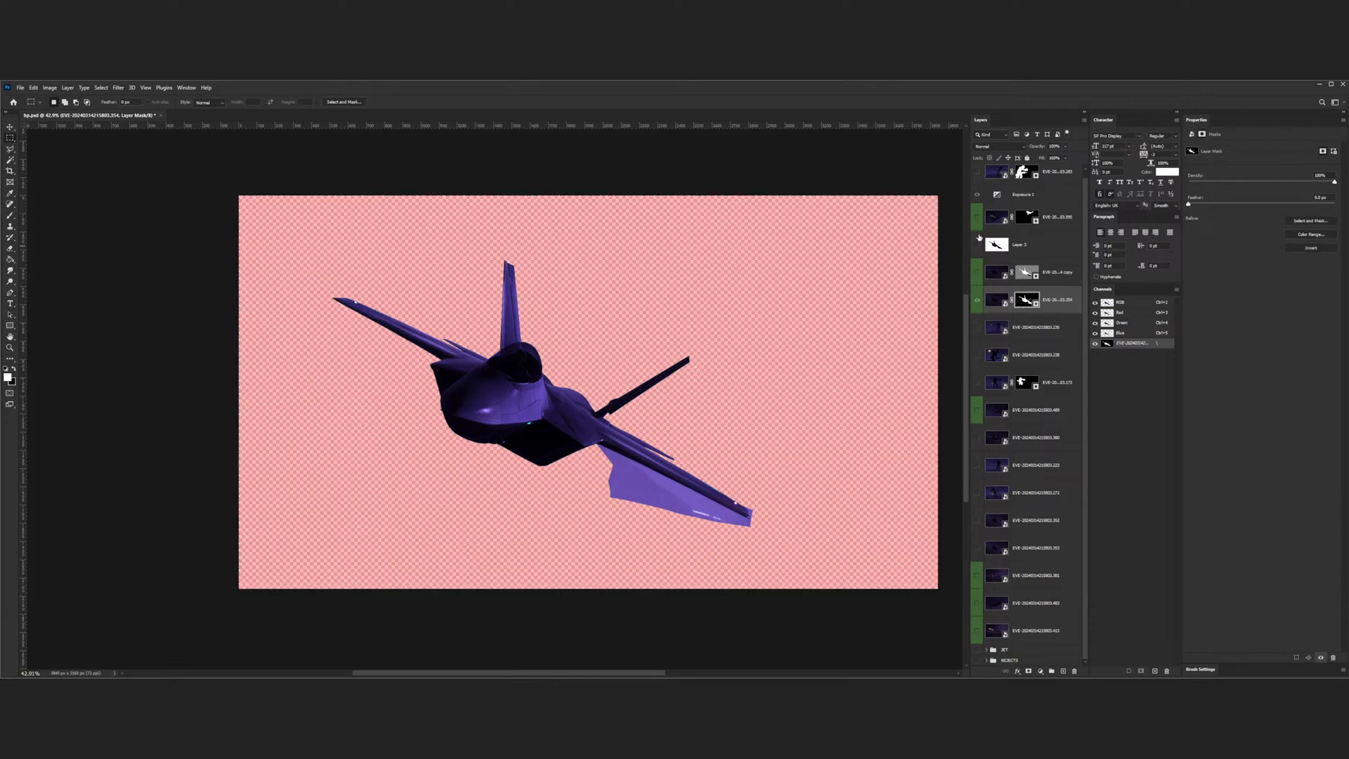
pyautogui.scroll(1, 982, 424)
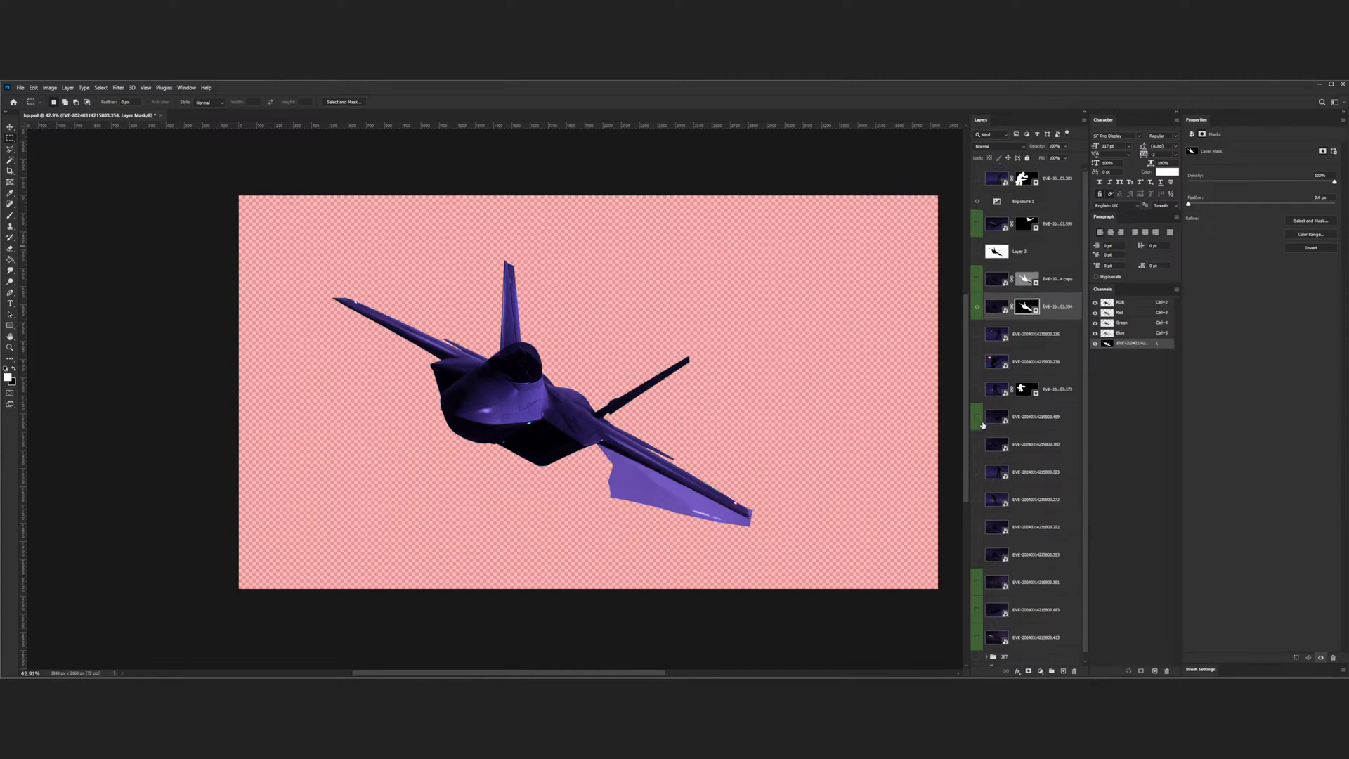
pyautogui.click(997, 309)
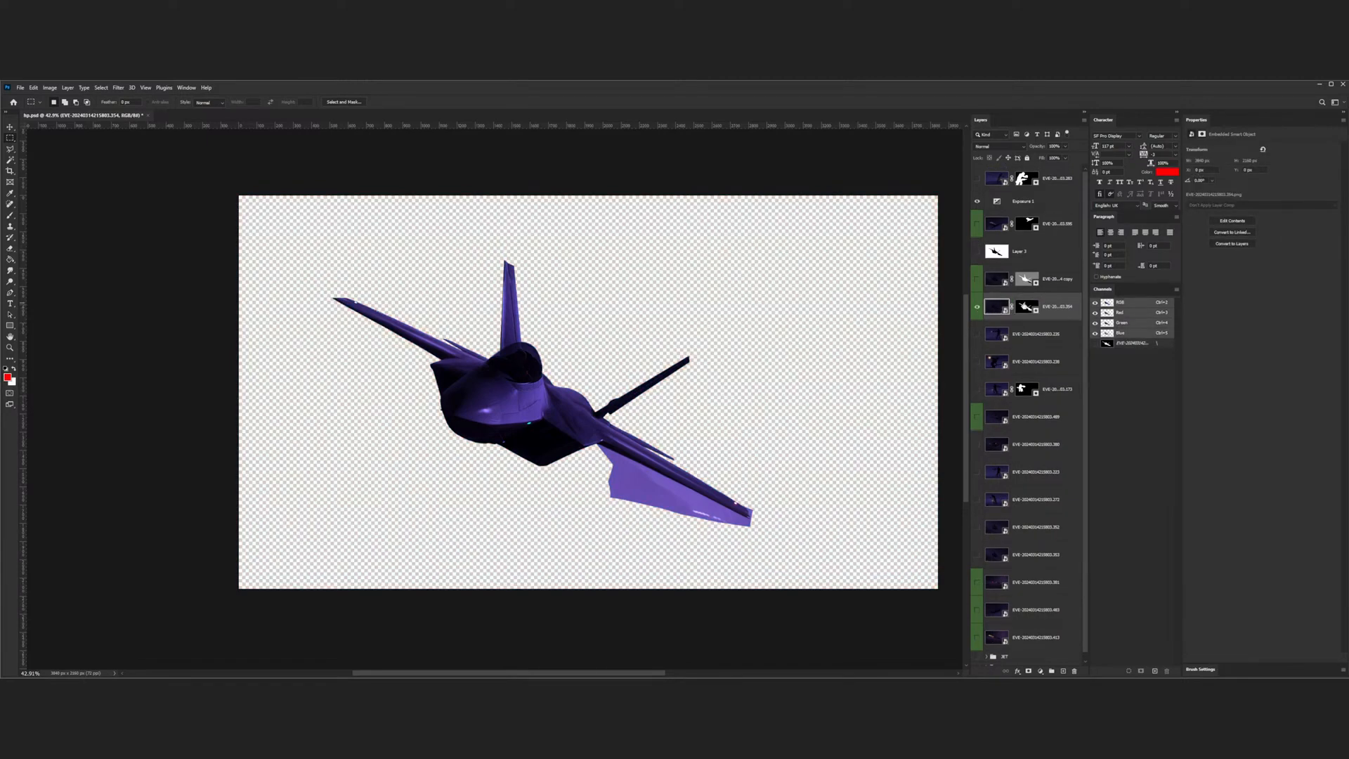
pyautogui.click(1027, 307)
pyautogui.click(991, 307)
pyautogui.click(1016, 307)
# - Outline the leftover purple sky beneath the jet's lower wing with a Polygonal Lasso selection along the wing edge
pyautogui.scroll(3, 706, 532)
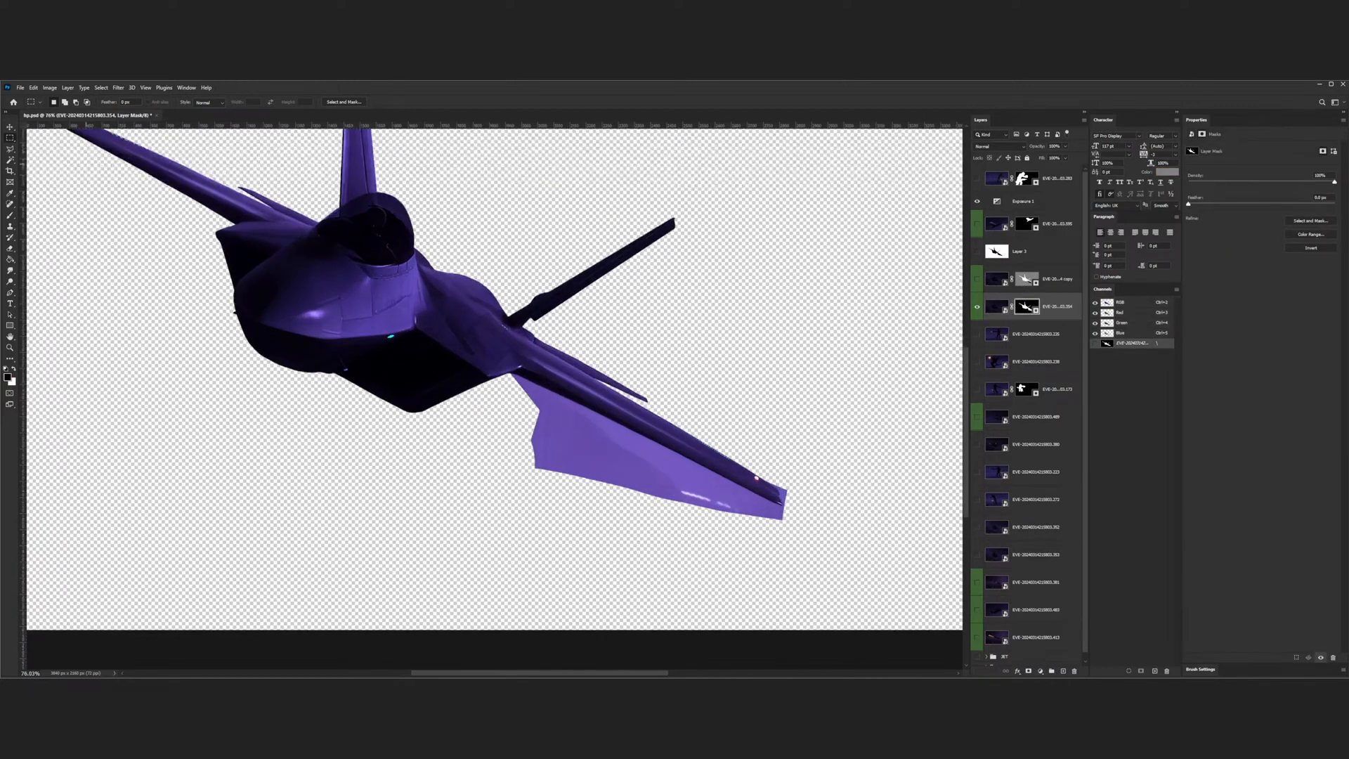
pyautogui.press('l')
pyautogui.scroll(2, 589, 406)
pyautogui.scroll(2, 461, 363)
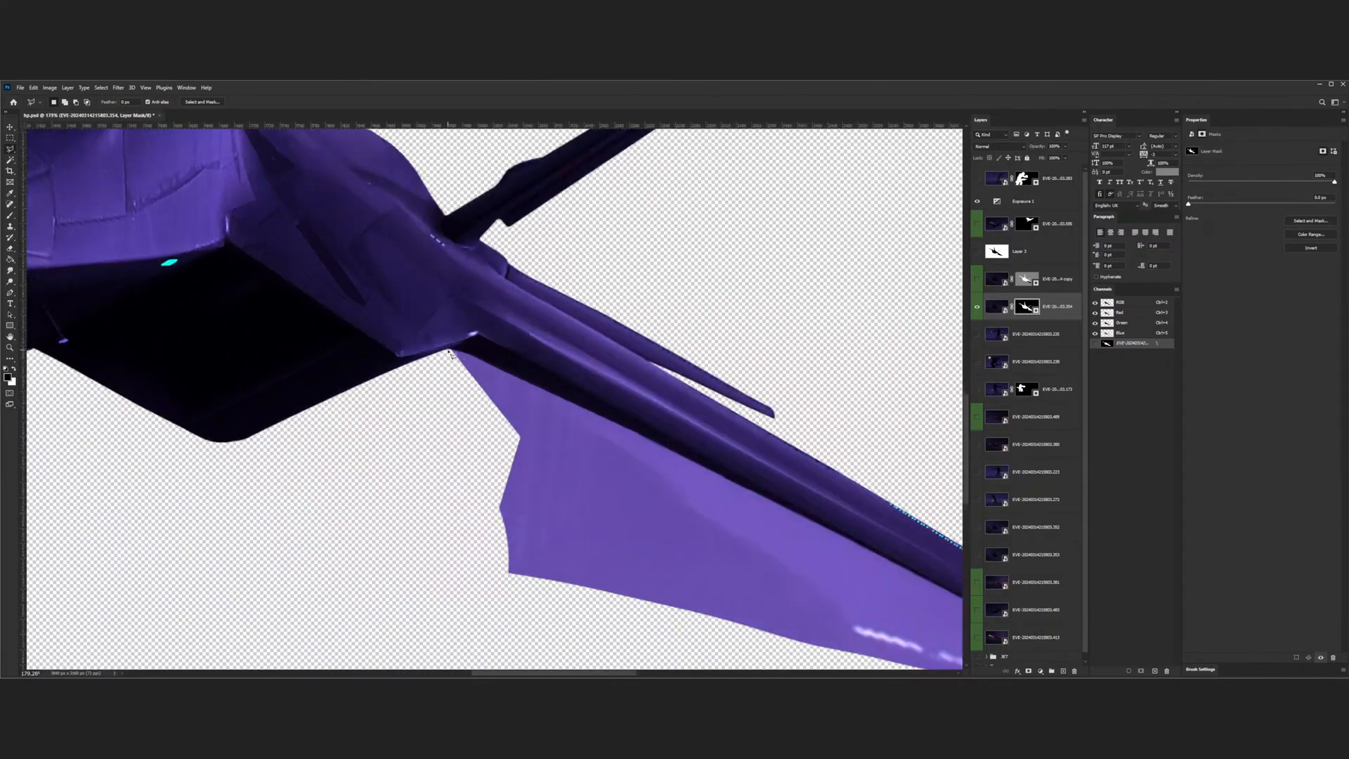
pyautogui.moveTo(450, 352)
pyautogui.mouseDown()
pyautogui.moveTo(790, 514)
pyautogui.moveTo(1065, 675)
pyautogui.moveTo(726, 479)
pyautogui.moveTo(637, 440)
pyautogui.moveTo(531, 428)
pyautogui.moveTo(746, 537)
pyautogui.moveTo(729, 489)
pyautogui.moveTo(703, 472)
pyautogui.moveTo(777, 476)
pyautogui.moveTo(782, 602)
pyautogui.moveTo(445, 590)
pyautogui.moveTo(434, 489)
pyautogui.mouseUp()
pyautogui.doubleClick(434, 489)
pyautogui.scroll(-2, 785, 376)
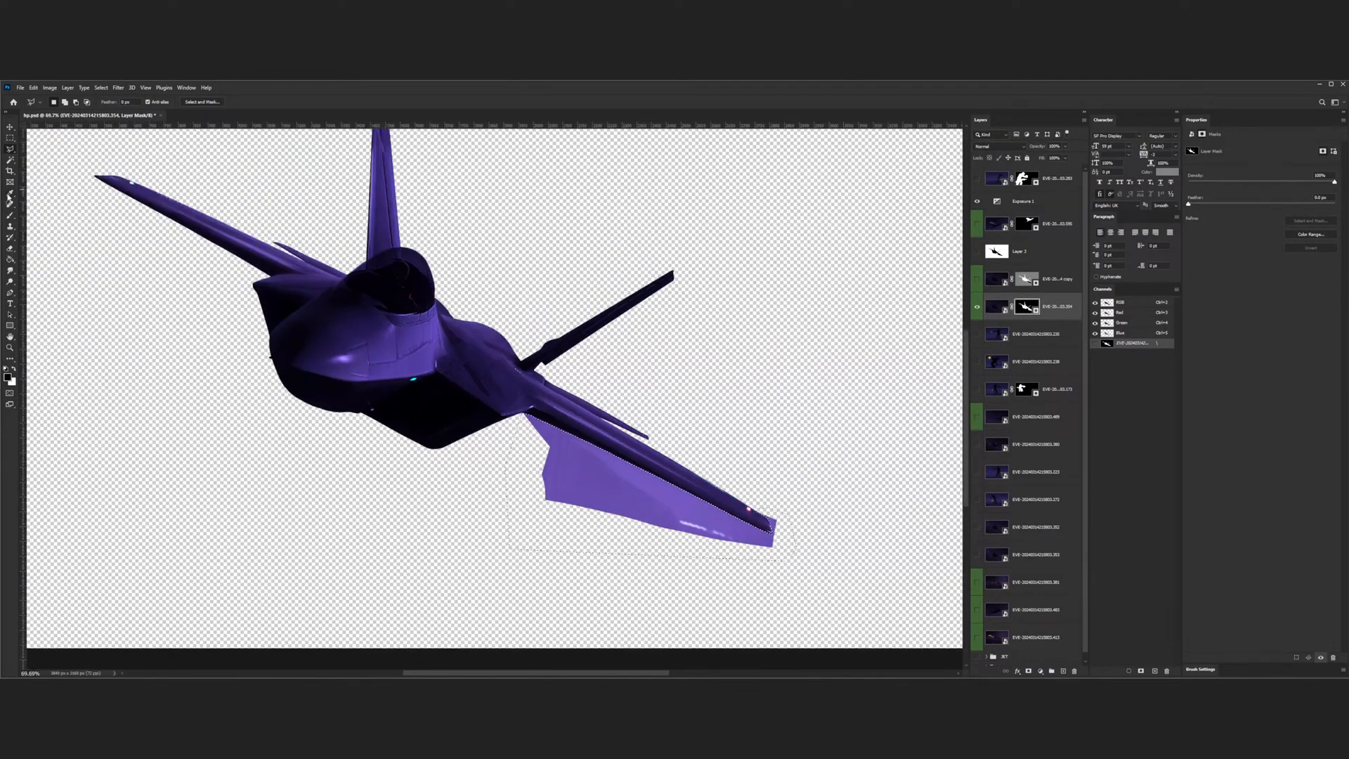
# - Brush black onto the jet's layer mask inside the selection to hide the leftover sky under the wing
pyautogui.click(11, 215)
pyautogui.moveTo(531, 435)
pyautogui.mouseDown()
pyautogui.moveTo(792, 552)
pyautogui.moveTo(689, 526)
pyautogui.moveTo(546, 455)
pyautogui.mouseUp()
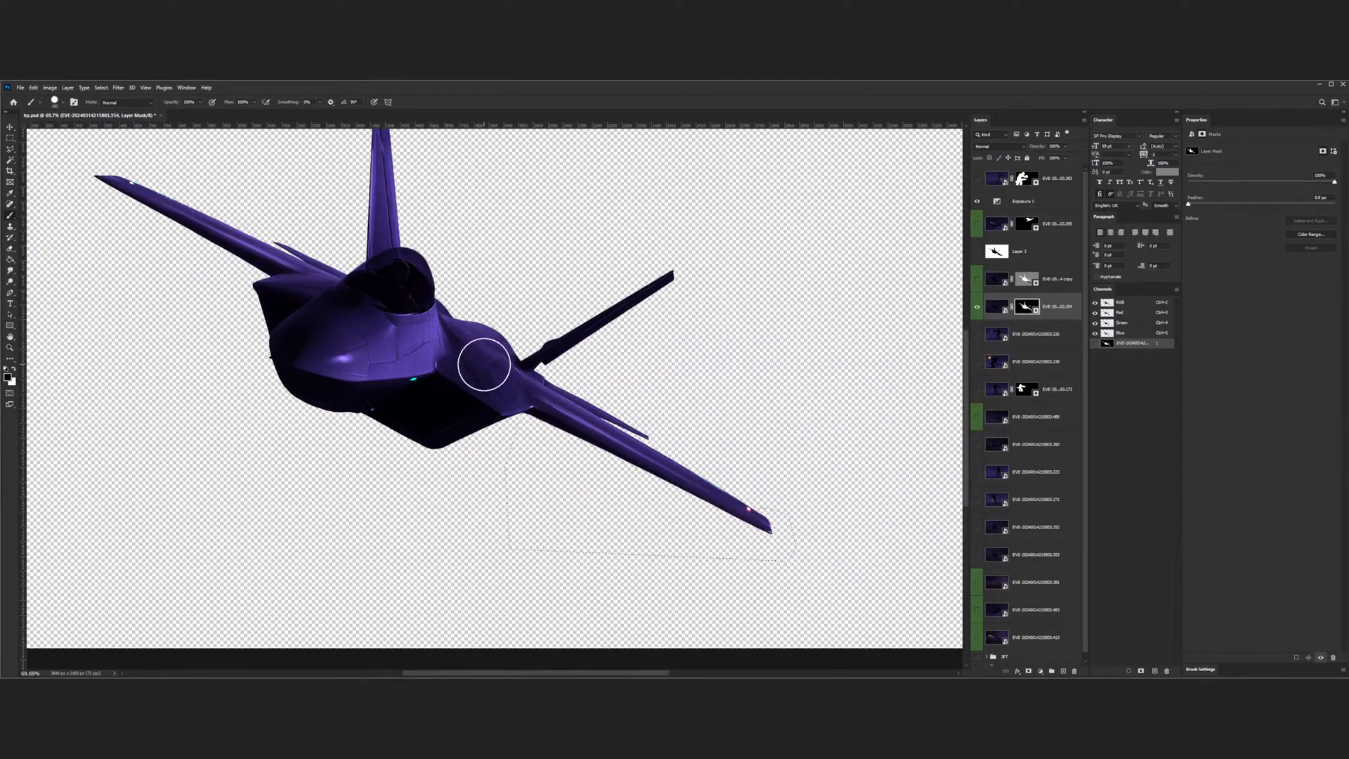
pyautogui.scroll(-3, 499, 355)
pyautogui.scroll(-2, 499, 354)
# - Delete the duplicate jet layer with the gray mask and move the black-and-white silhouette layer into the REJECTS group
pyautogui.press('v')
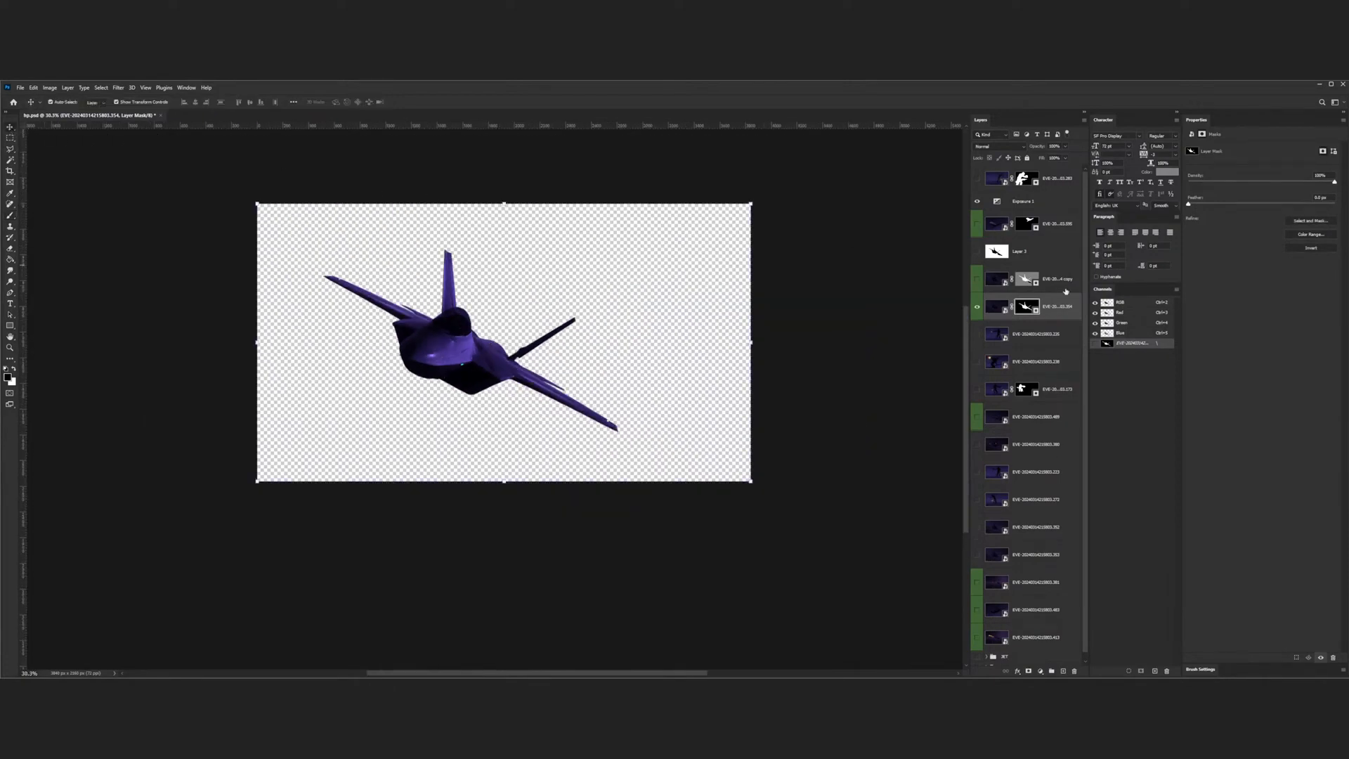
pyautogui.click(995, 307)
pyautogui.click(992, 278)
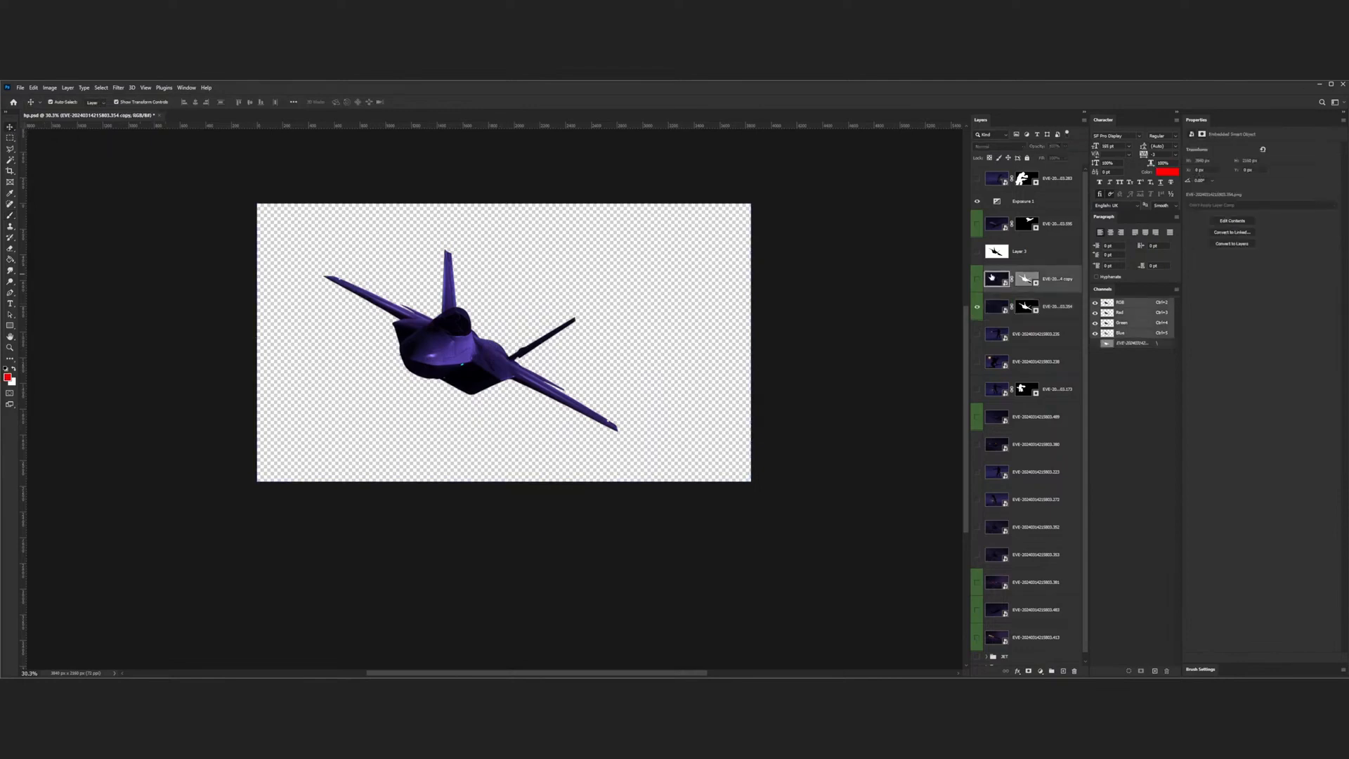
pyautogui.press('Delete')
pyautogui.moveTo(1044, 256); pyautogui.dragTo(1029, 639)
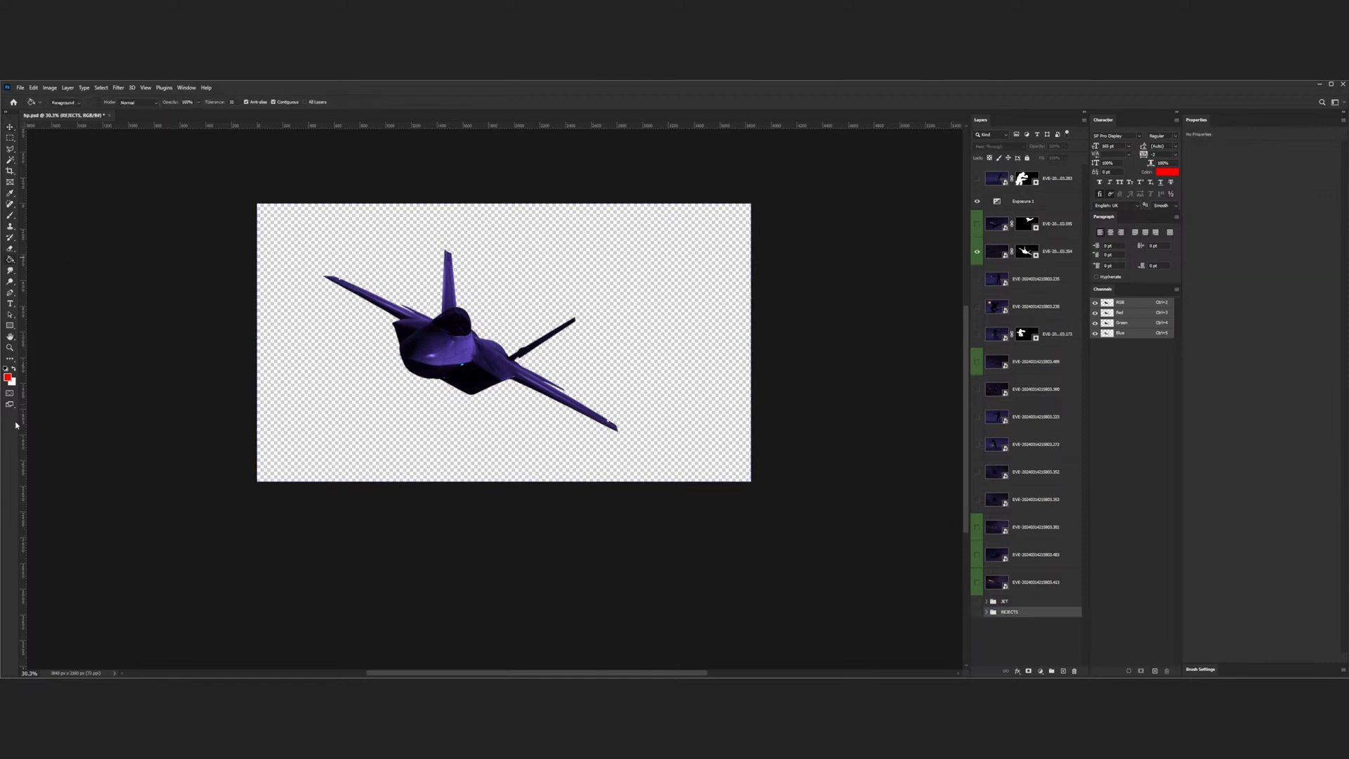
# - Fill a new layer with a sampled dark blue and place it below the REJECTS group as the background
pyautogui.press('i')
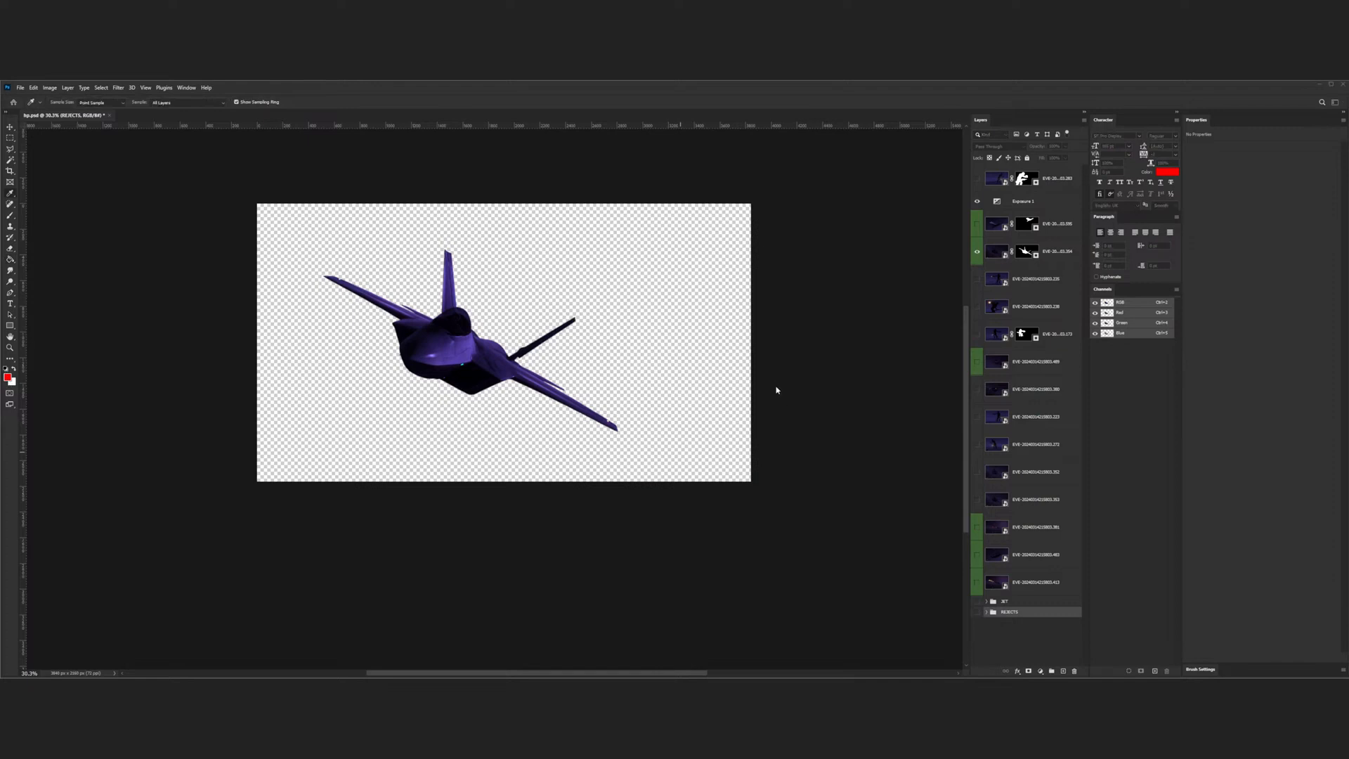
pyautogui.press('g')
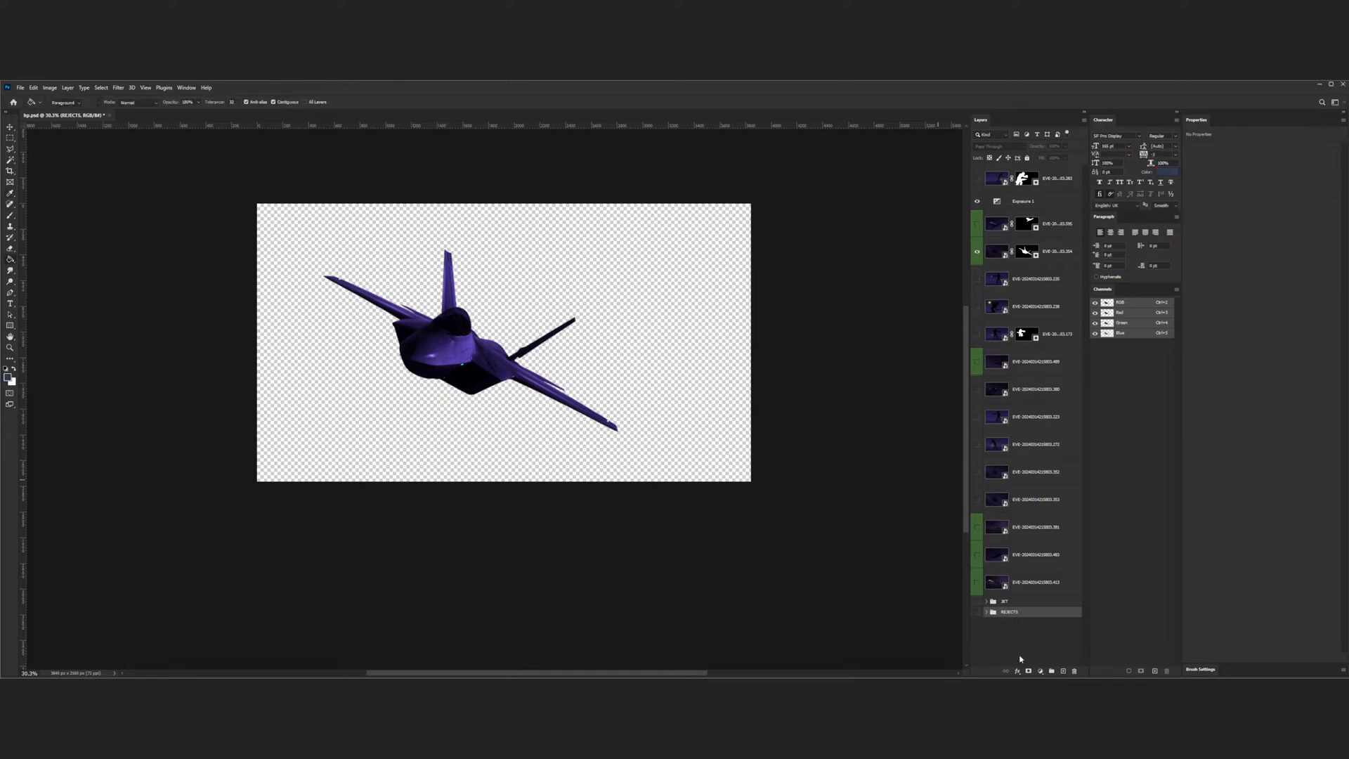
pyautogui.click(1064, 671)
pyautogui.click(714, 418)
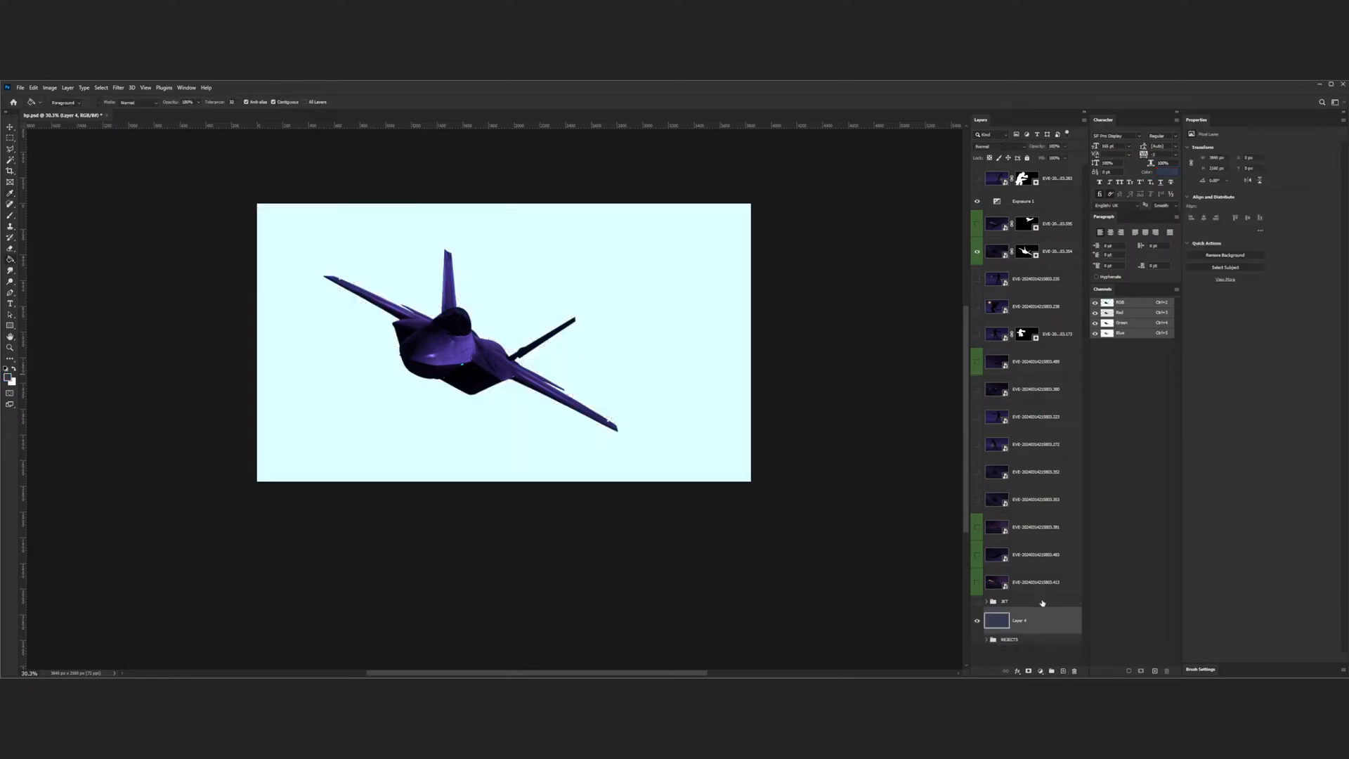
pyautogui.click(1029, 670)
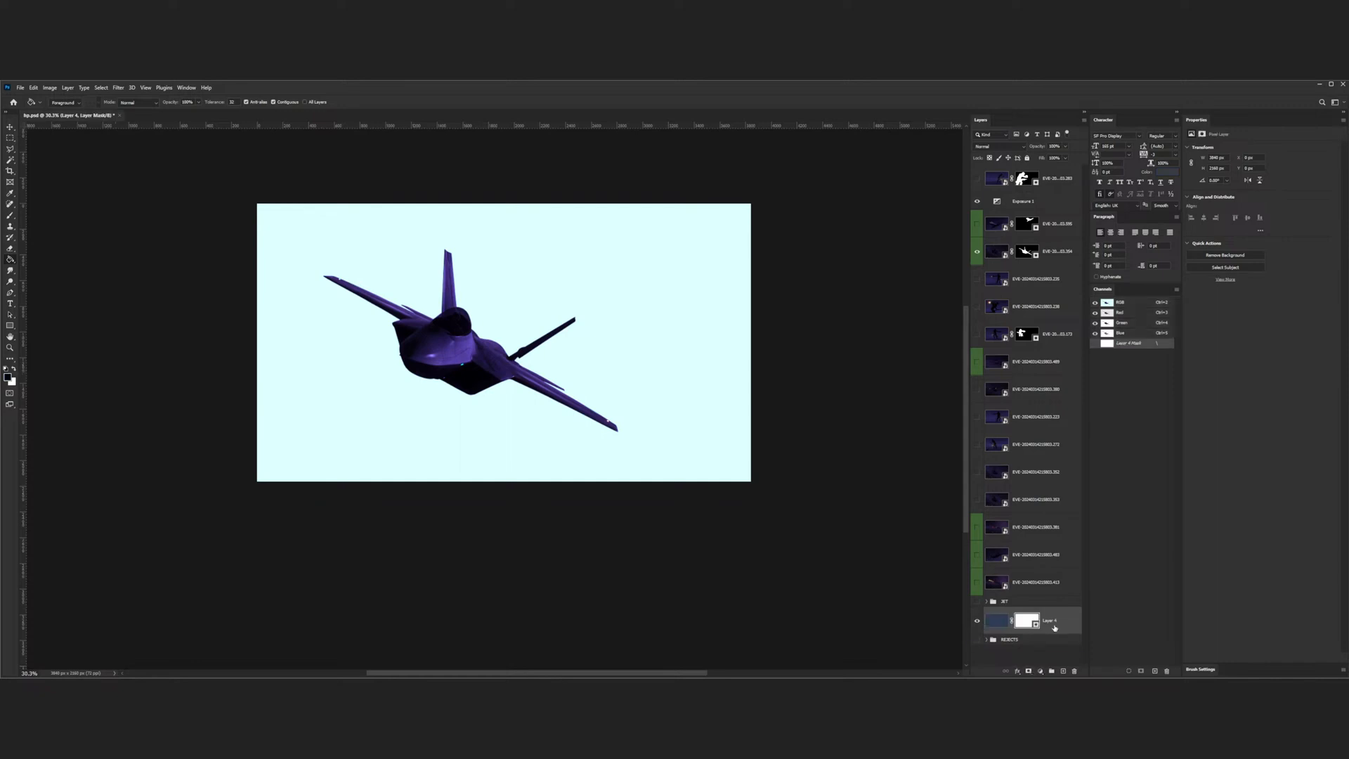
pyautogui.hotkey('ctrl', 'z')
pyautogui.moveTo(1012, 626); pyautogui.dragTo(1029, 659)
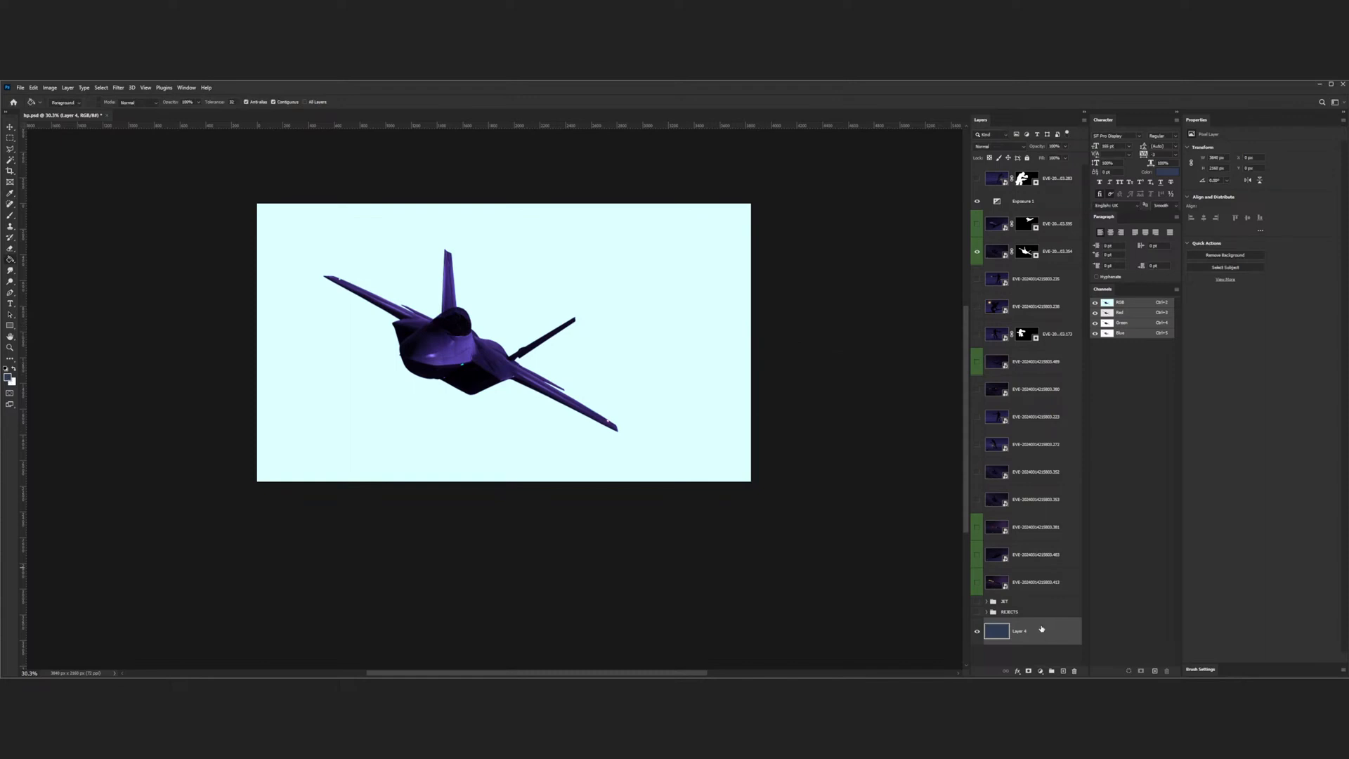
pyautogui.click(978, 631)
pyautogui.click(977, 630)
pyautogui.click(10, 128)
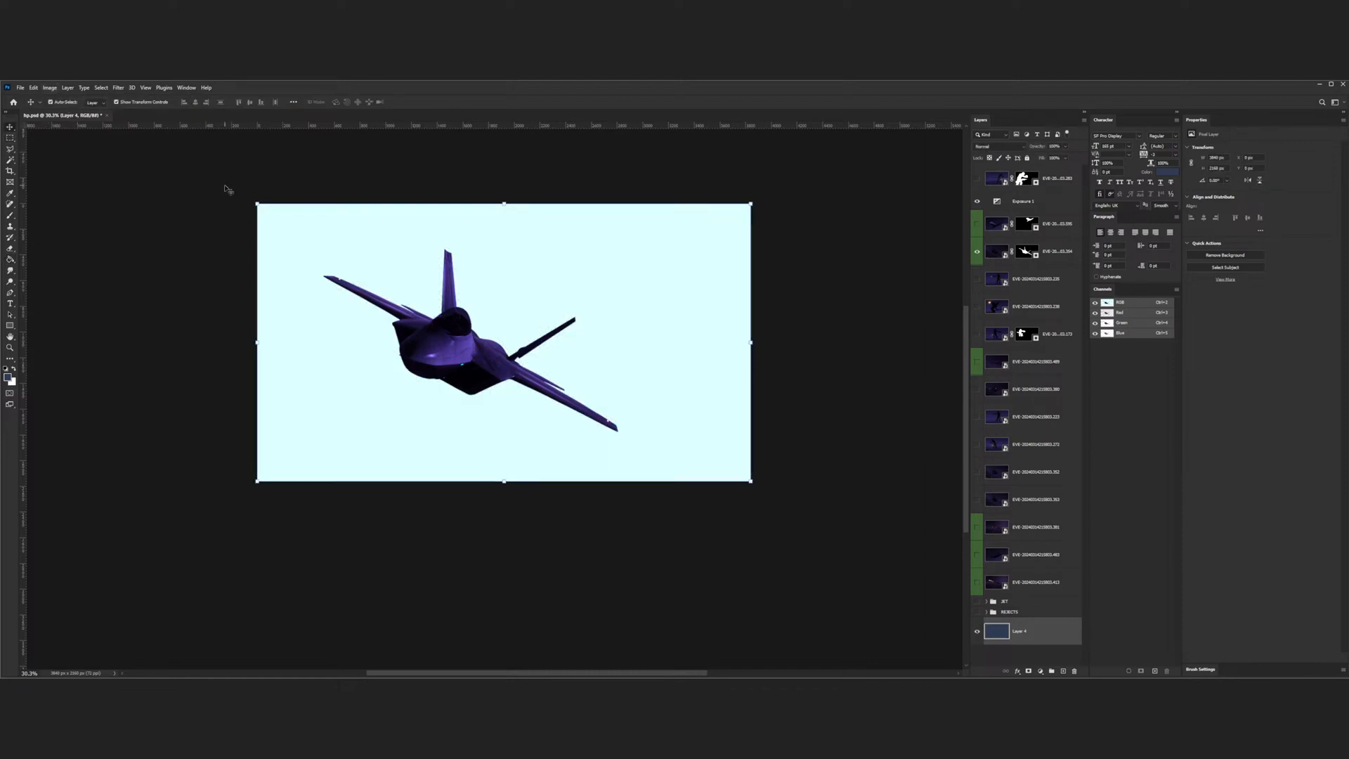
pyautogui.click(10, 259)
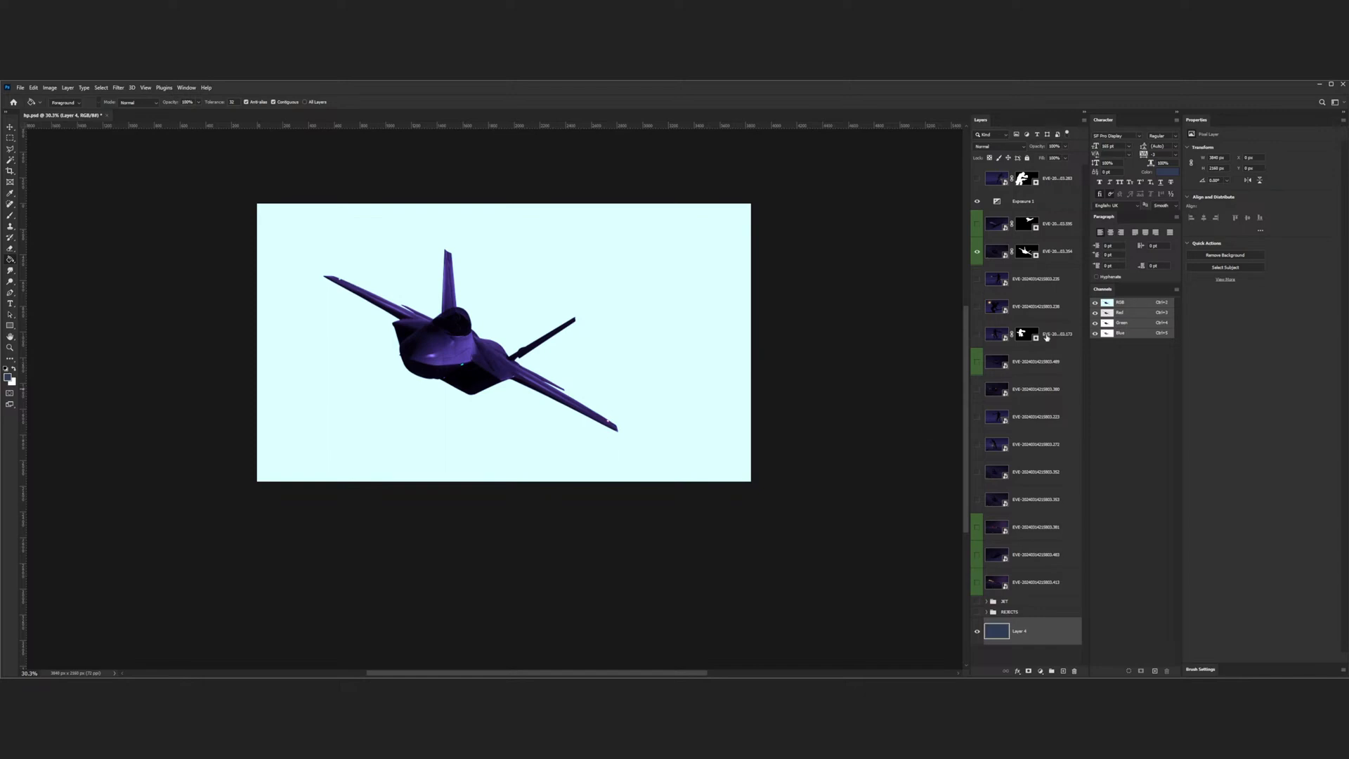
# - Hide and delete the Exposure 1 adjustment layer
pyautogui.click(1019, 203)
pyautogui.click(976, 201)
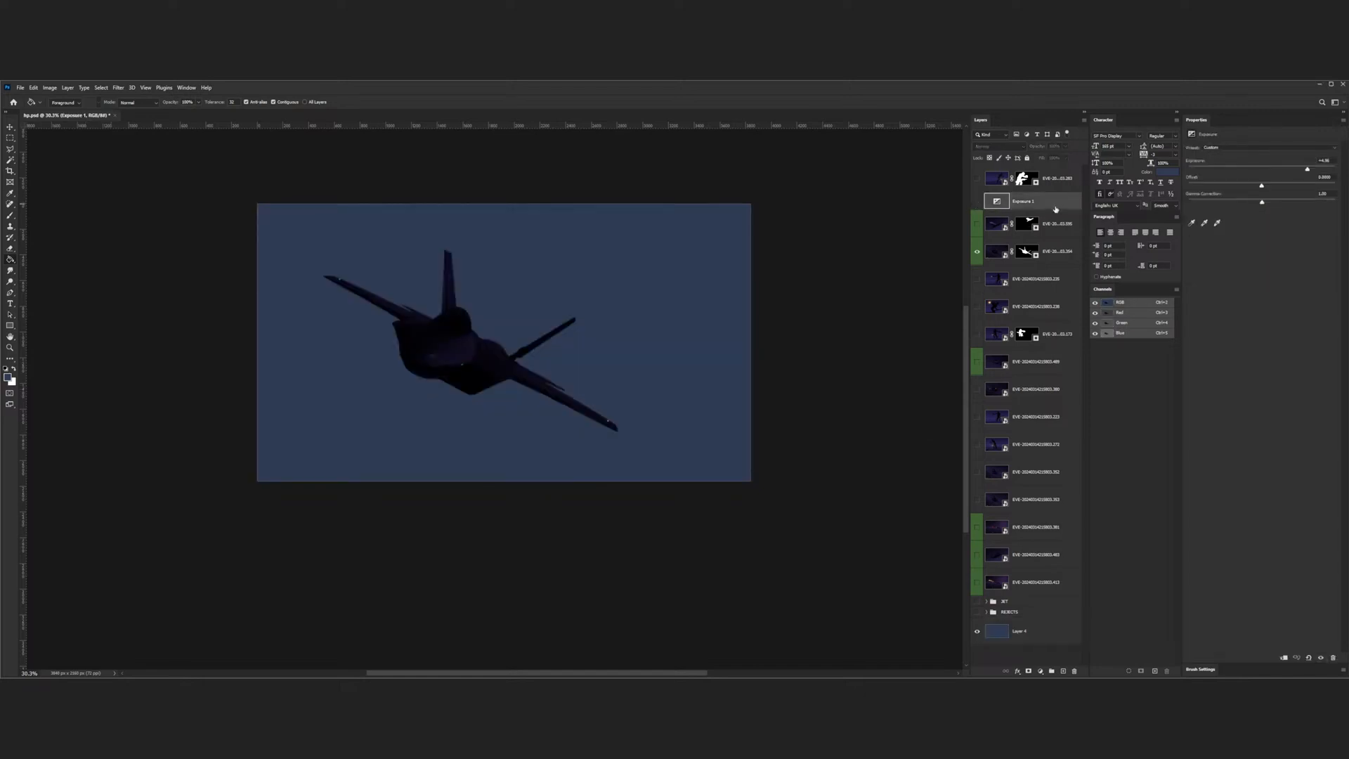
pyautogui.press('Delete')
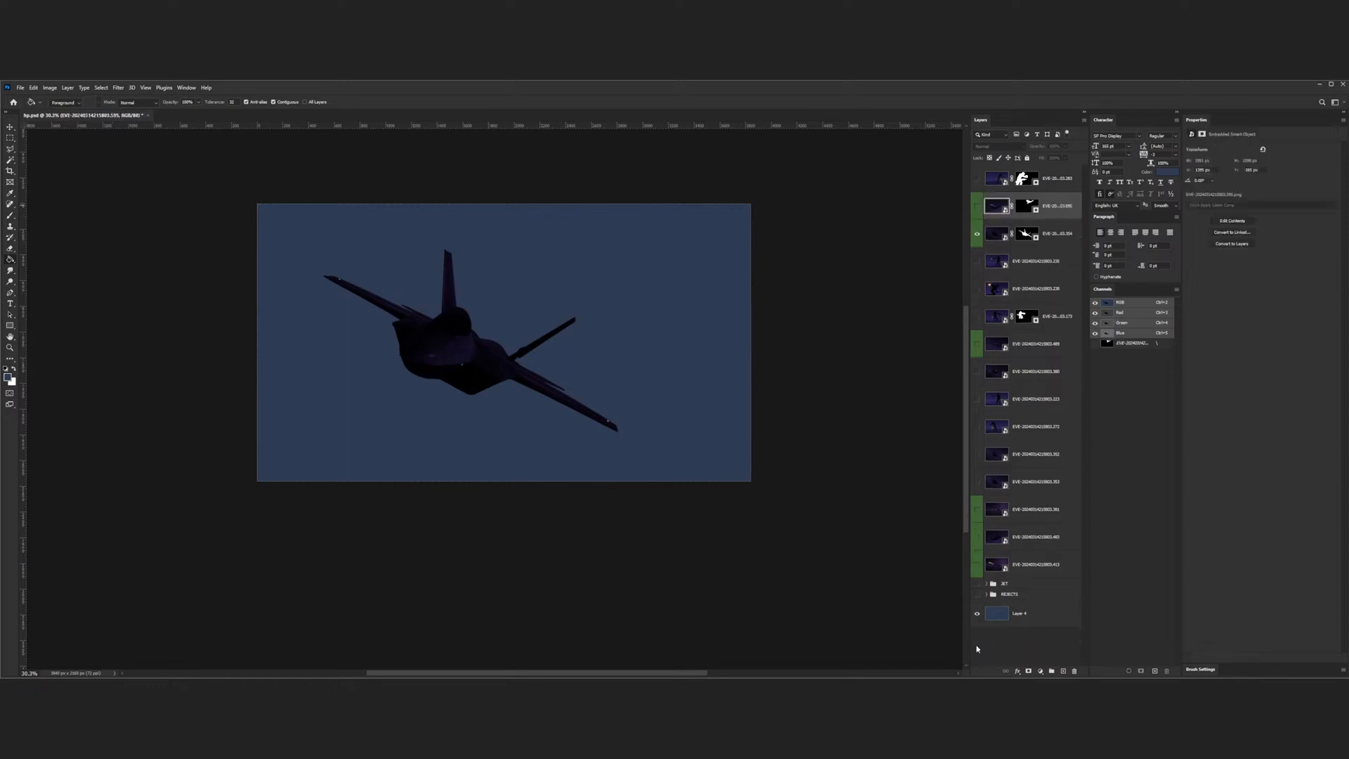
# - Move the cut-out jet to the right and slightly down over the dark blue background
pyautogui.click(1026, 613)
pyautogui.press('v')
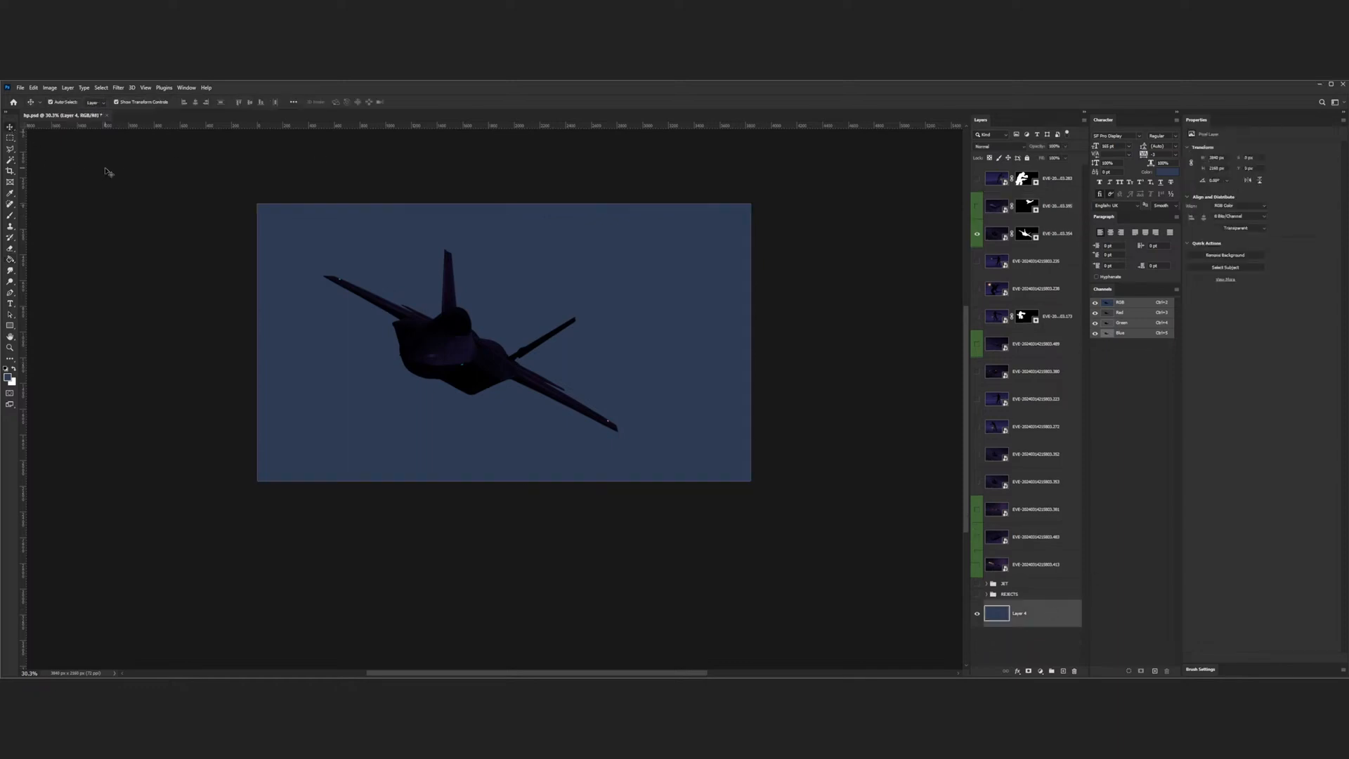
pyautogui.click(107, 173)
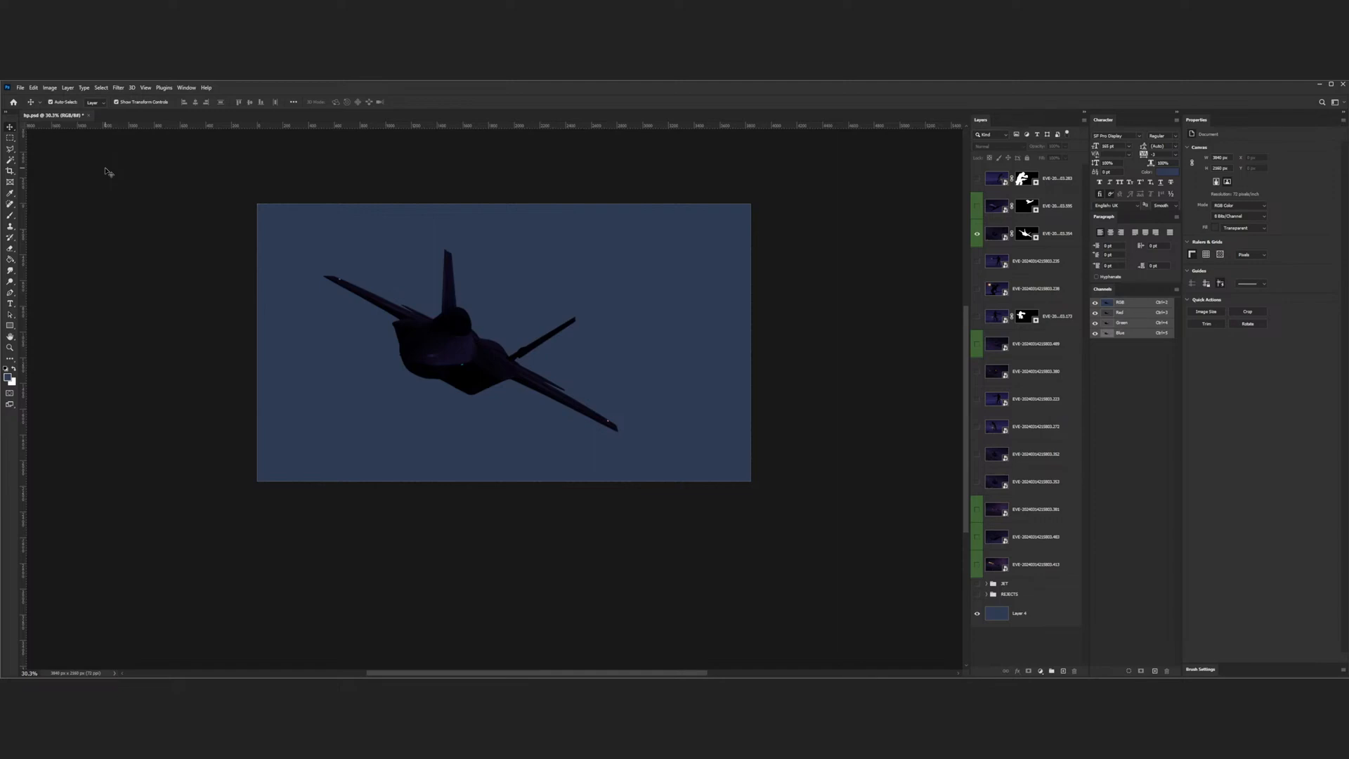
pyautogui.scroll(-1, 479, 343)
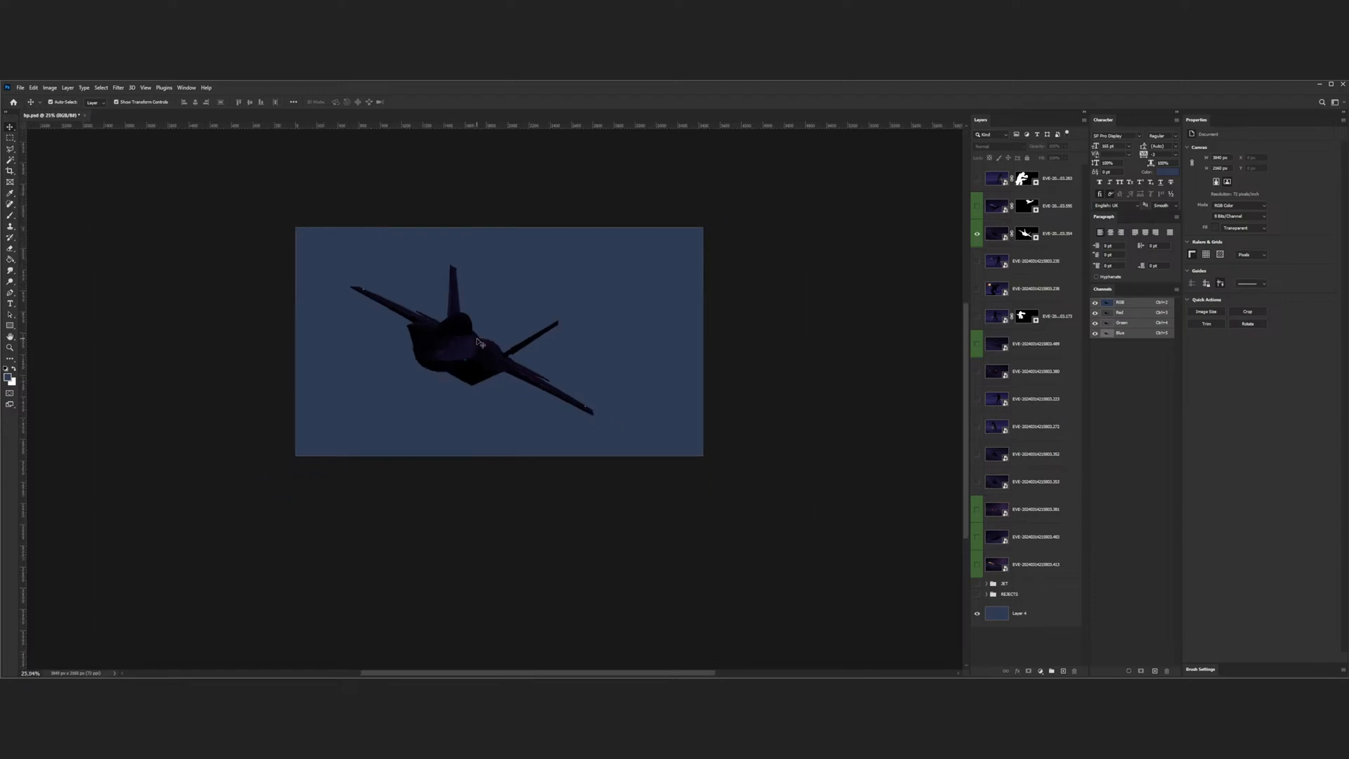
pyautogui.scroll(1, 480, 343)
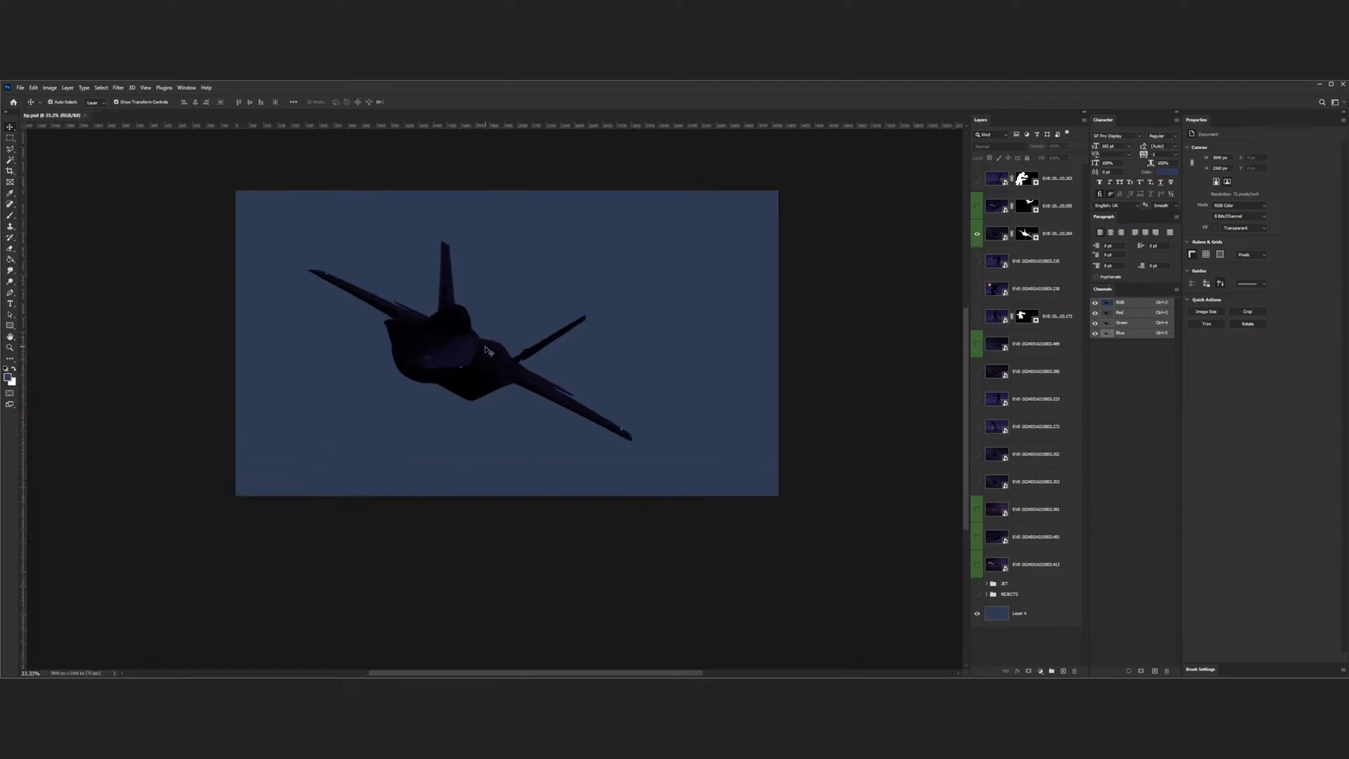
pyautogui.click(473, 344)
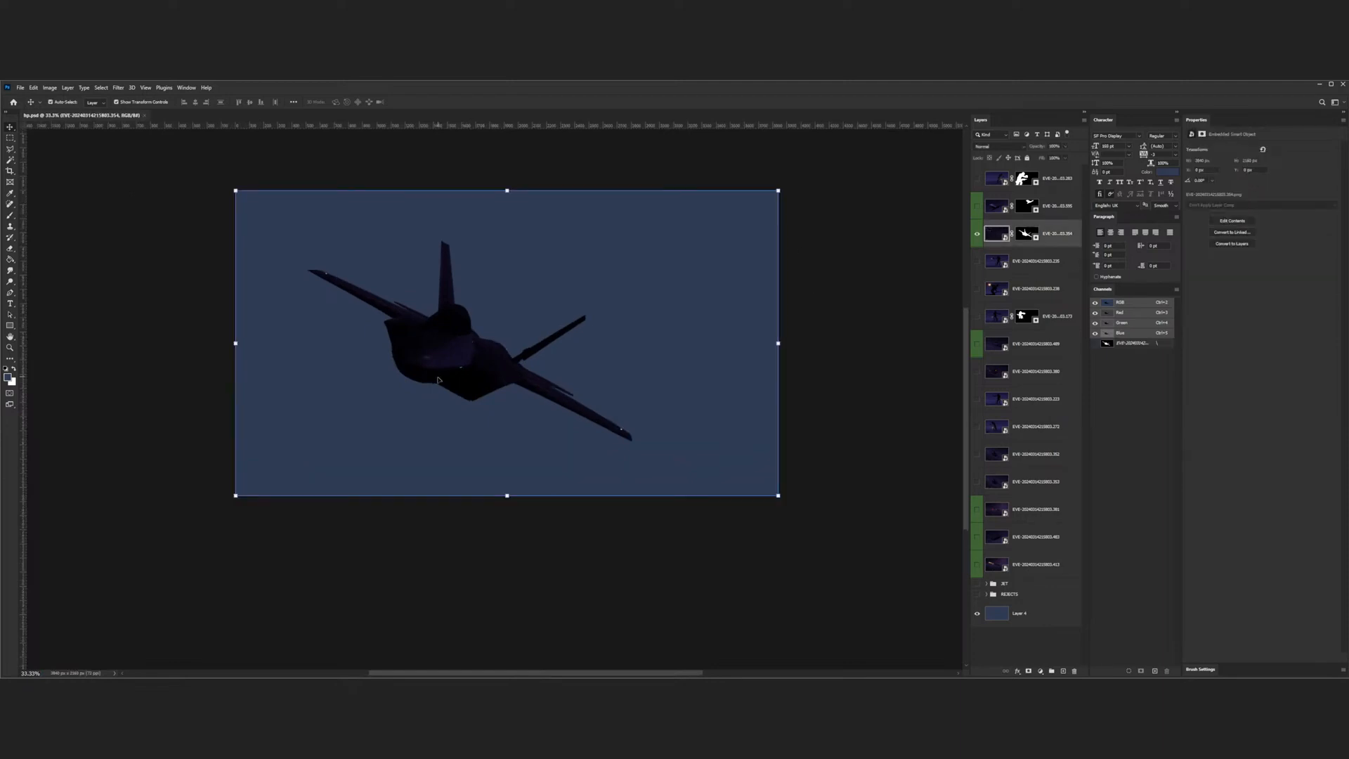
pyautogui.moveTo(478, 366); pyautogui.dragTo(572, 374)
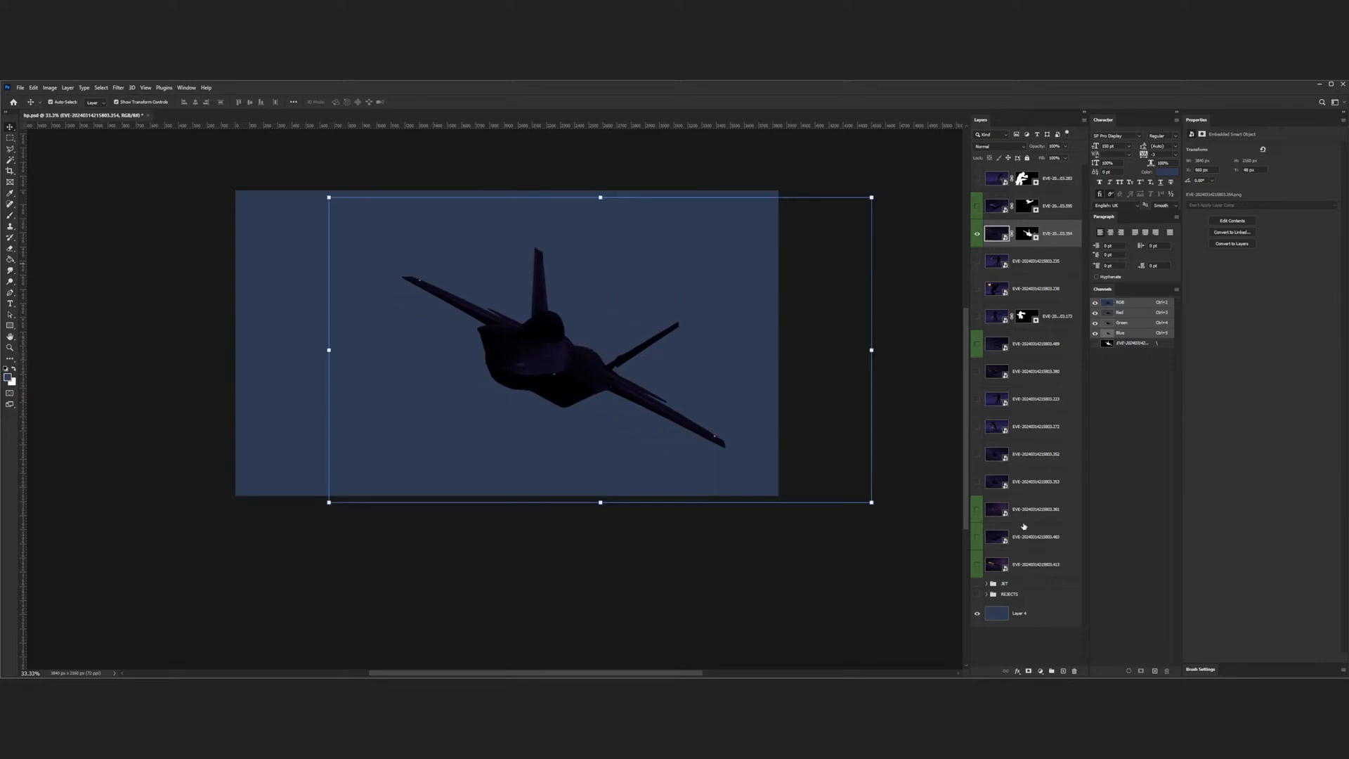
# - Align the lowest screenshot, with the fire trail over the city, to the canvas's top-left corner, scale it to fill the canvas, and hide it
pyautogui.click(976, 565)
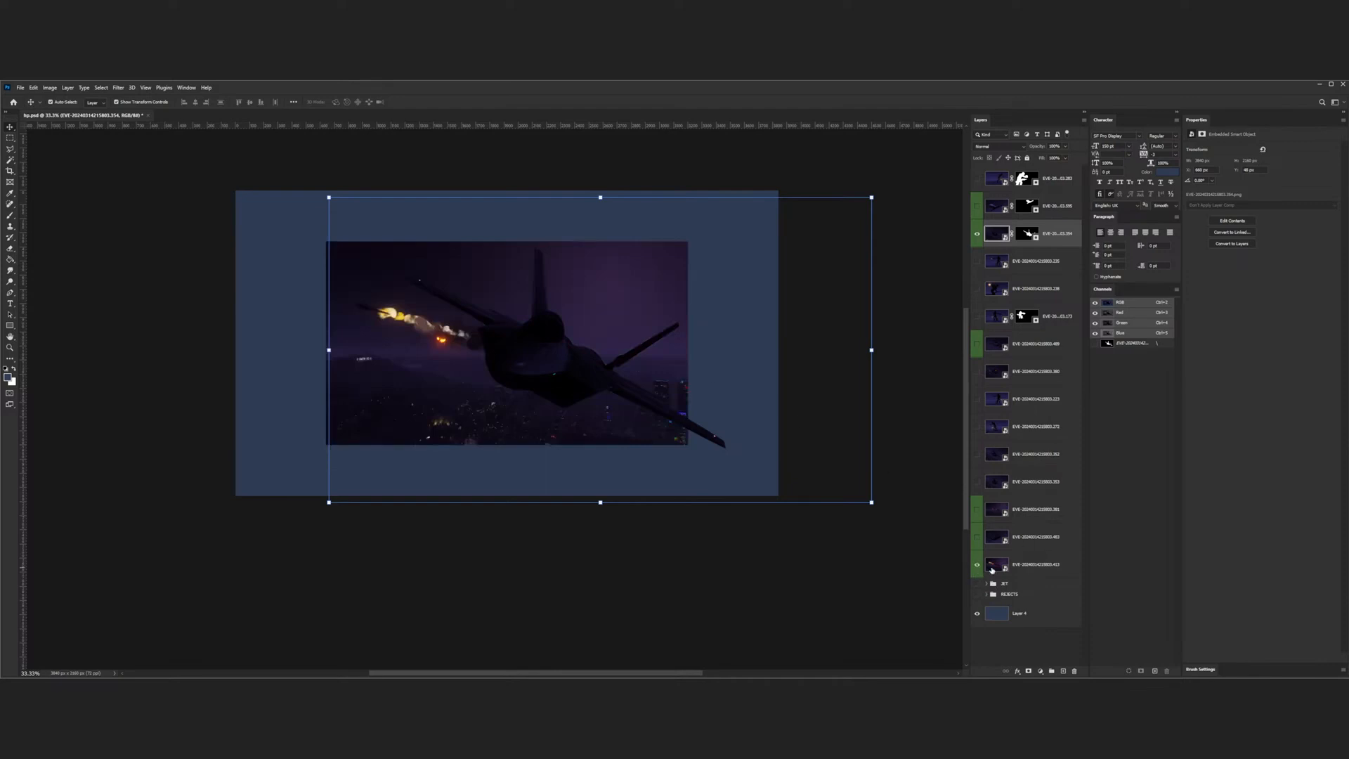
pyautogui.click(992, 571)
pyautogui.moveTo(610, 339); pyautogui.dragTo(520, 287)
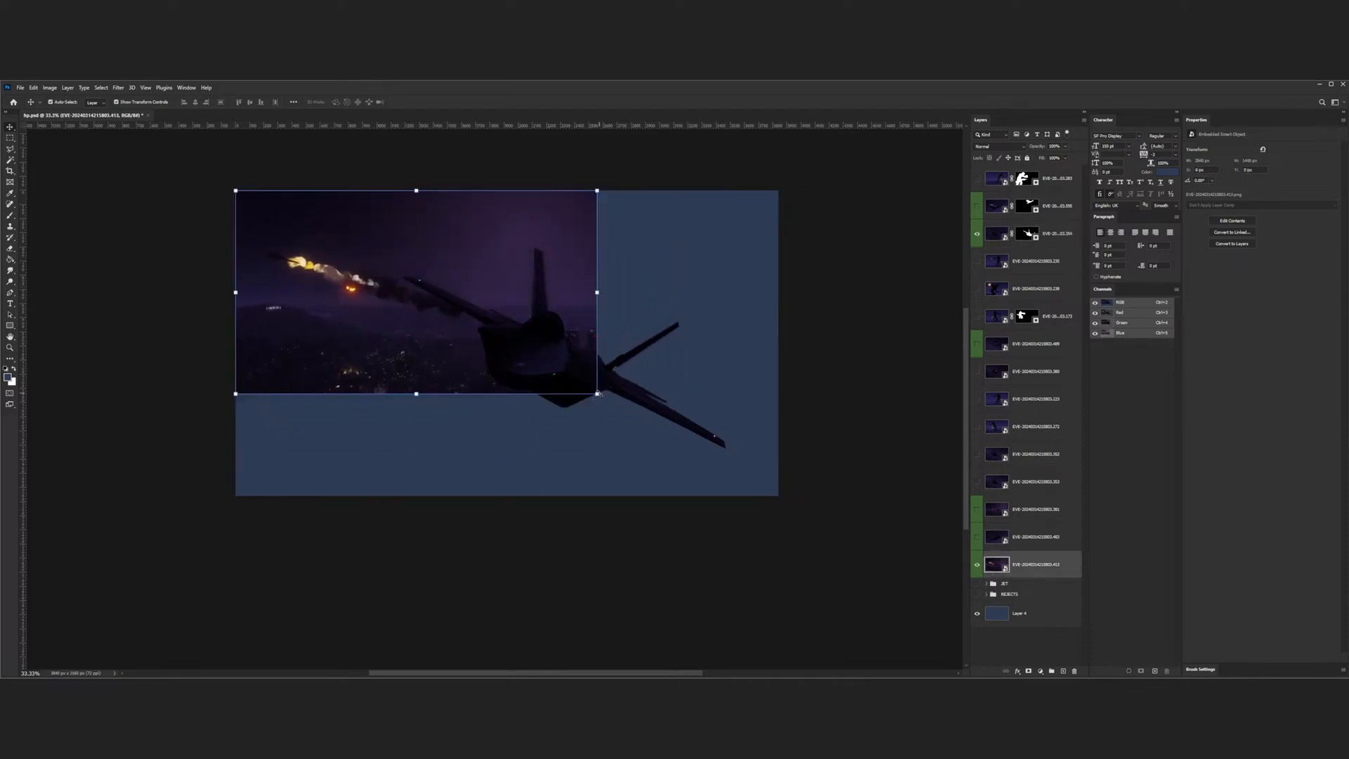
pyautogui.moveTo(597, 393); pyautogui.dragTo(782, 499)
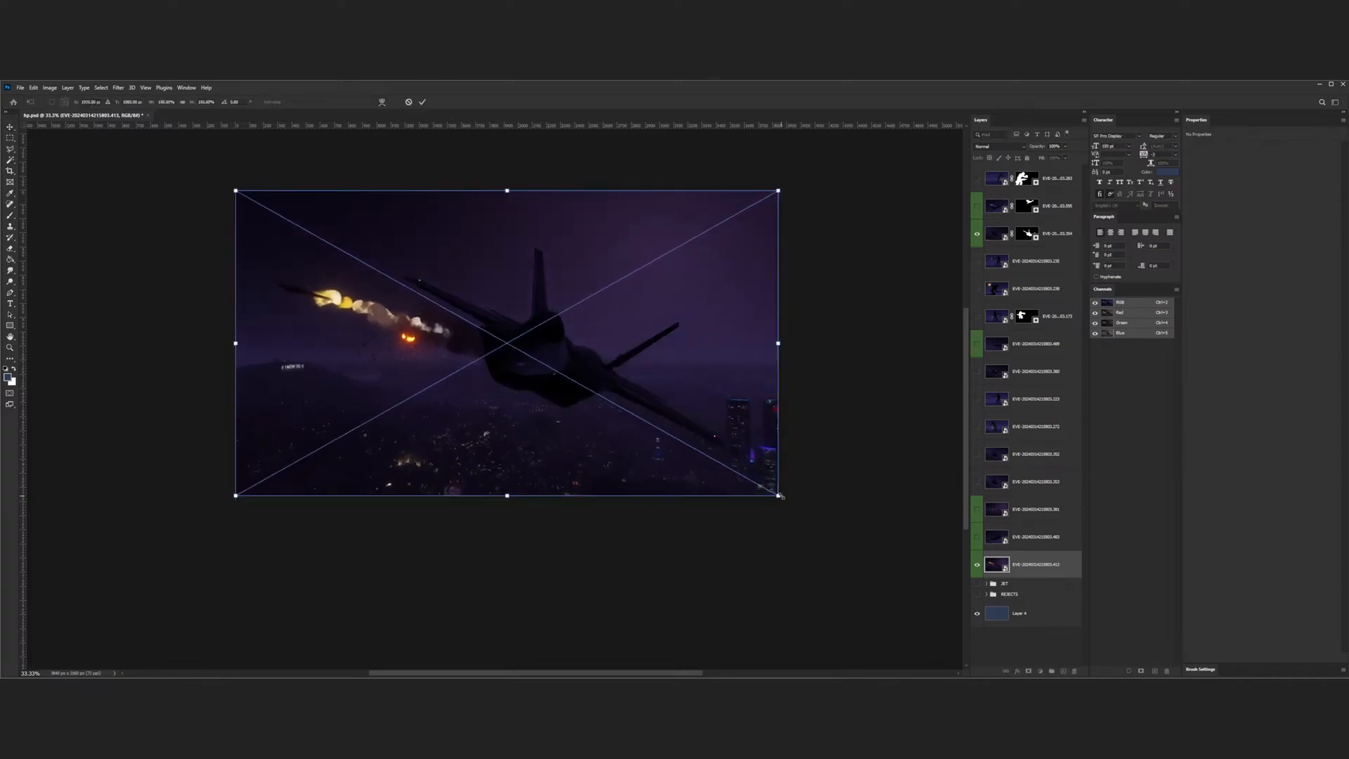
pyautogui.press('Return')
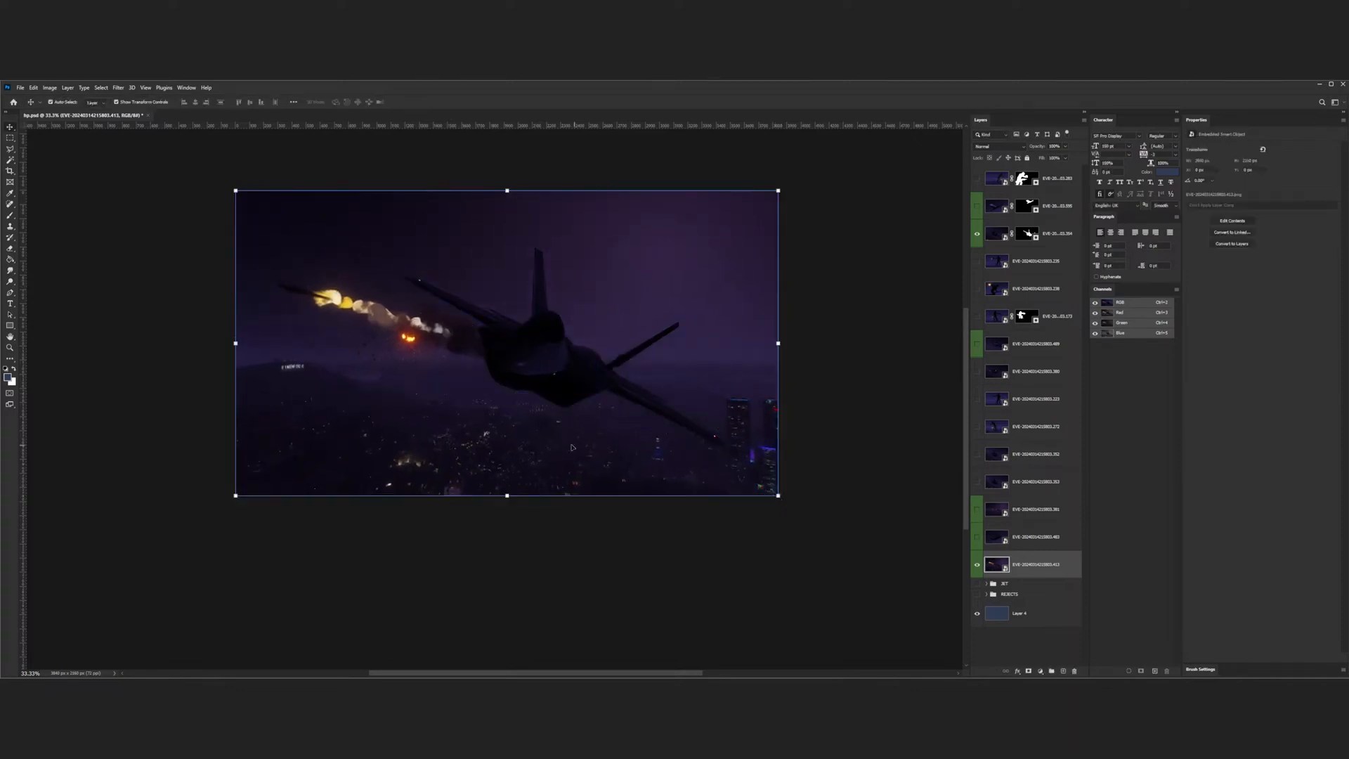
pyautogui.click(976, 566)
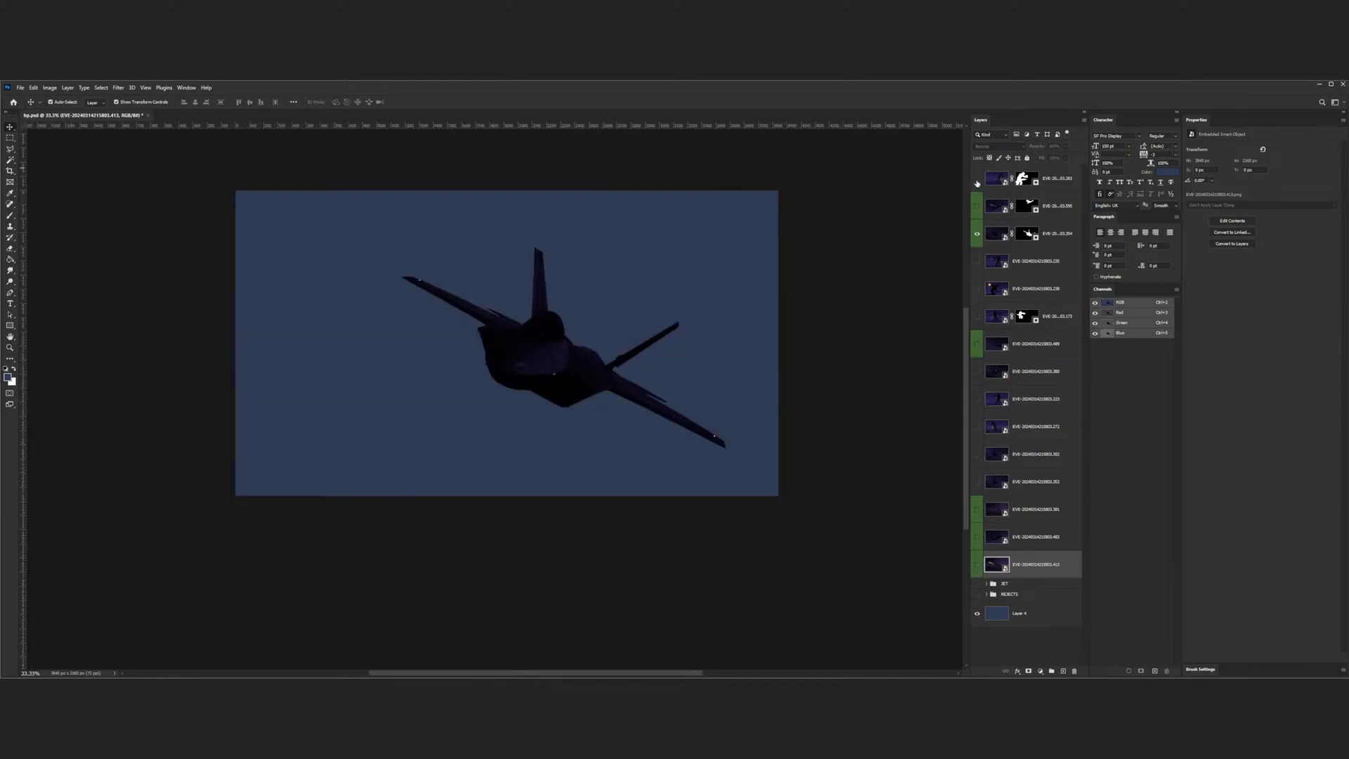
# - Brighten the cut-out jet's layer with a Brightness/Contrast smart filter
pyautogui.click(977, 181)
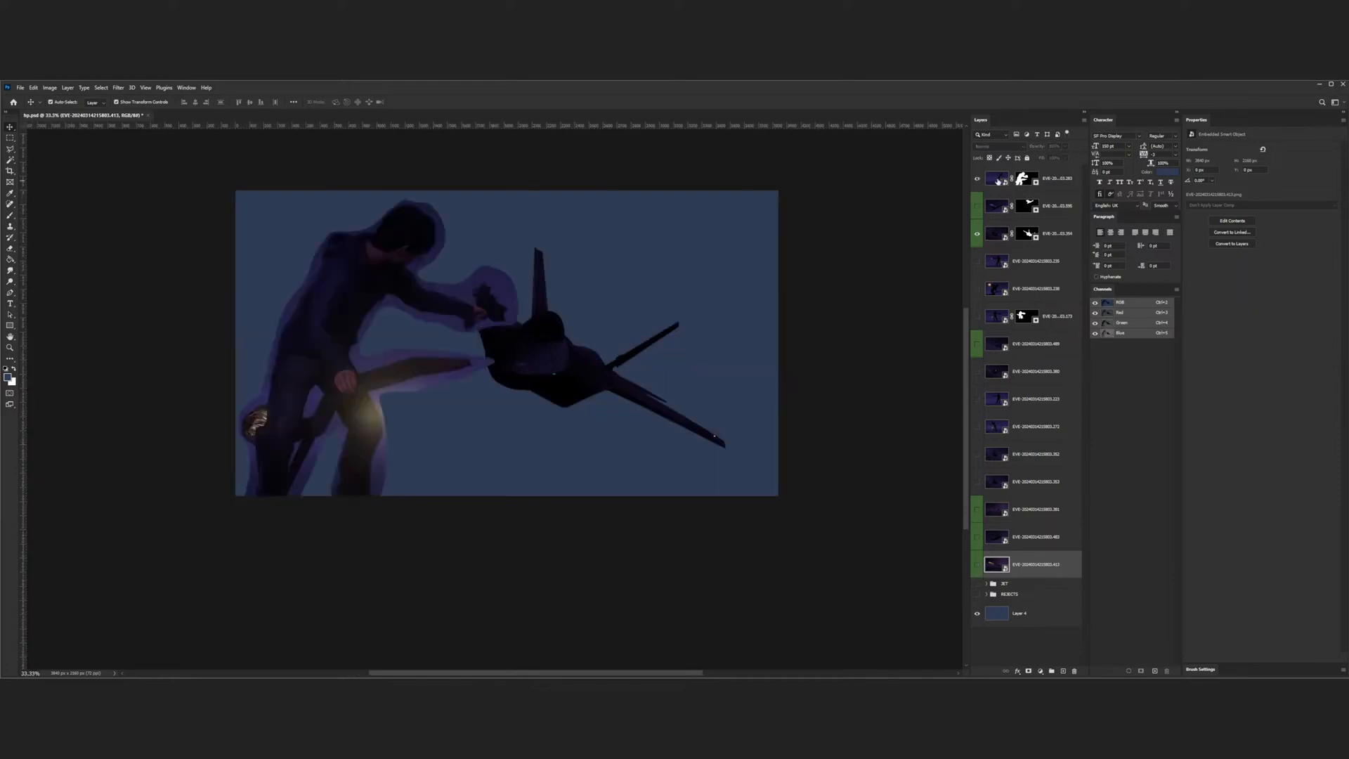
pyautogui.click(977, 180)
pyautogui.click(992, 238)
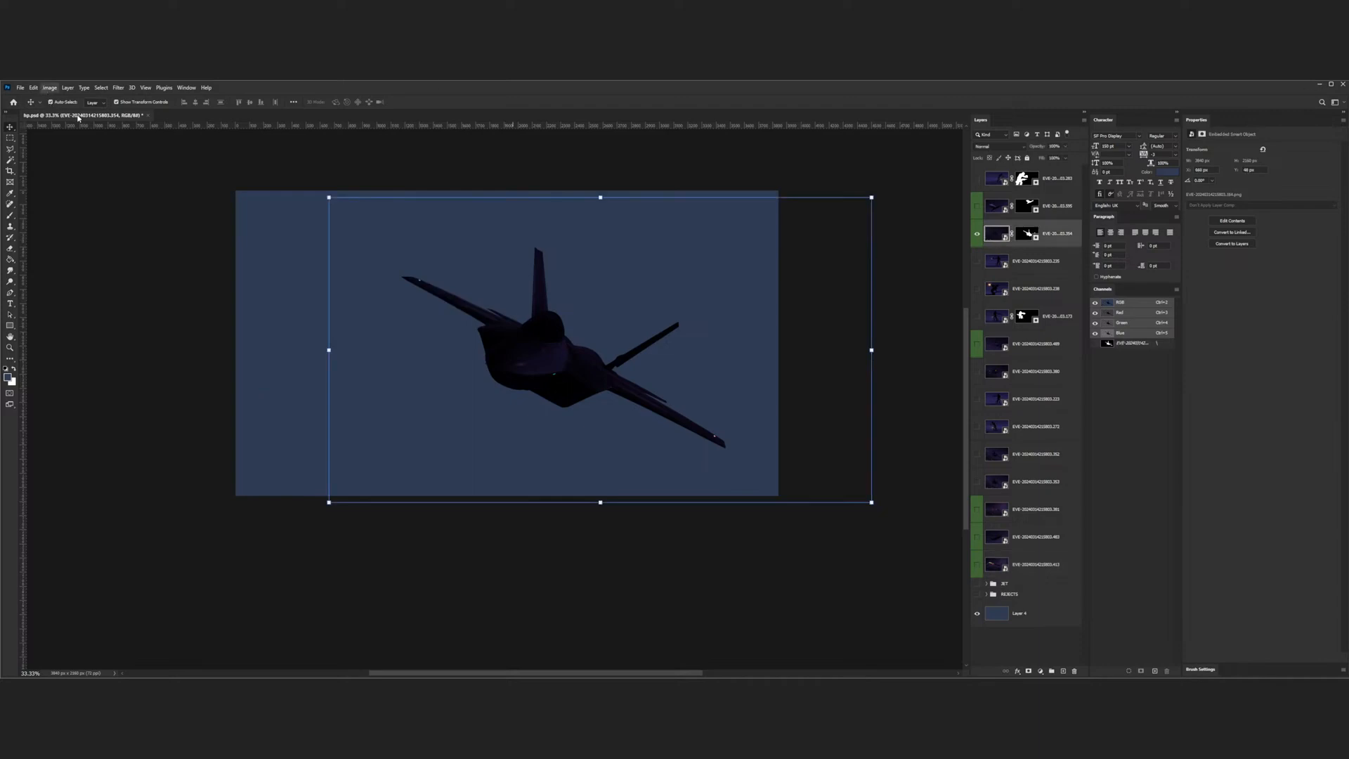
pyautogui.press('i')
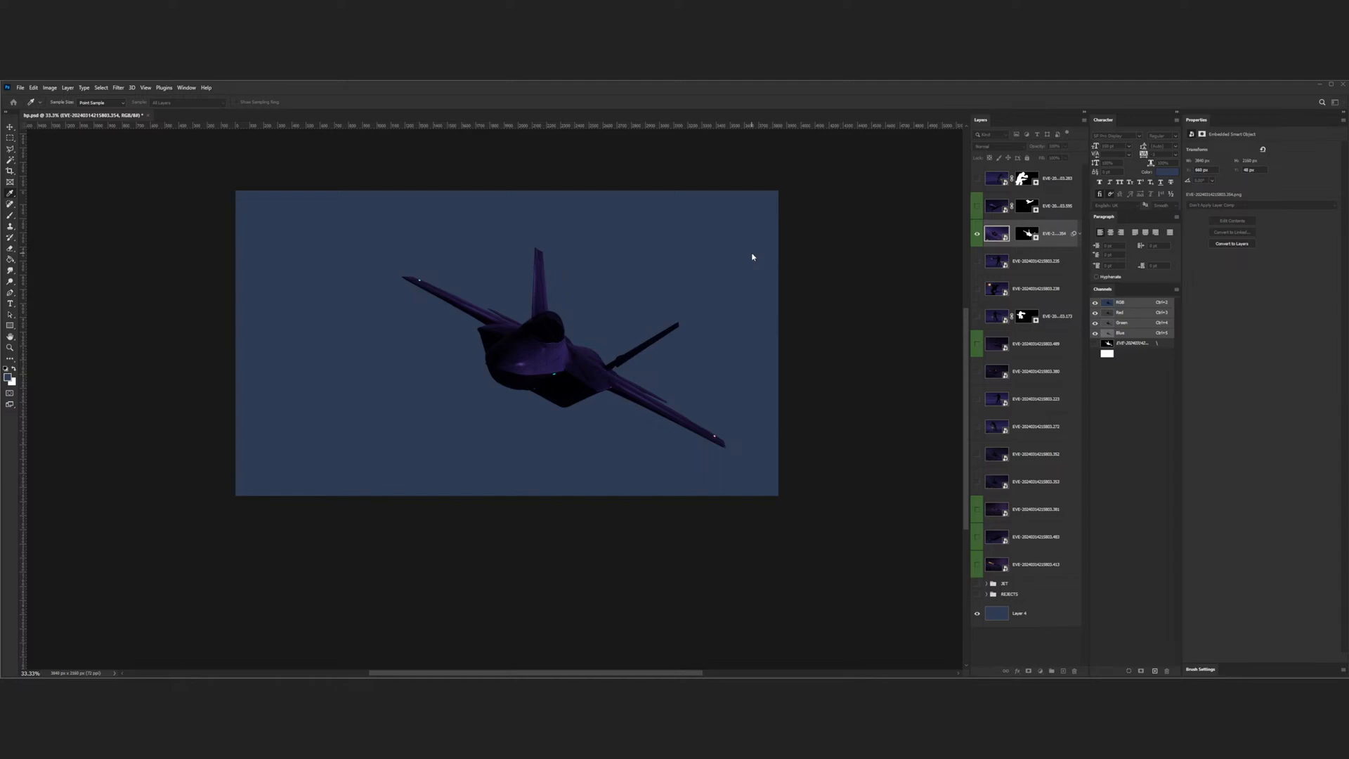
pyautogui.click(779, 248)
pyautogui.scroll(-6, 401, 365)
pyautogui.click(798, 349)
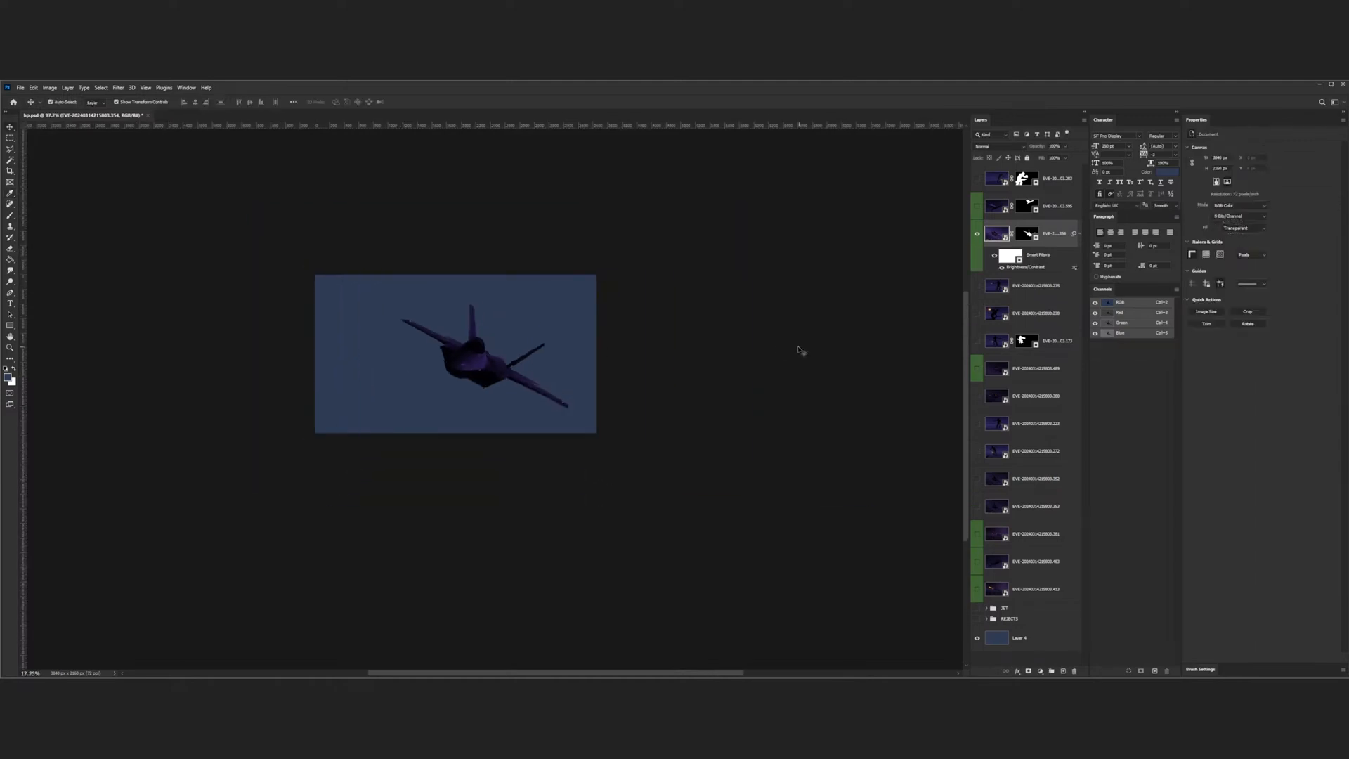
# - Scale the cut-out jet to about 122% and shift it slightly up and to the right on the canvas
pyautogui.scroll(-3, 411, 348)
pyautogui.scroll(4, 441, 347)
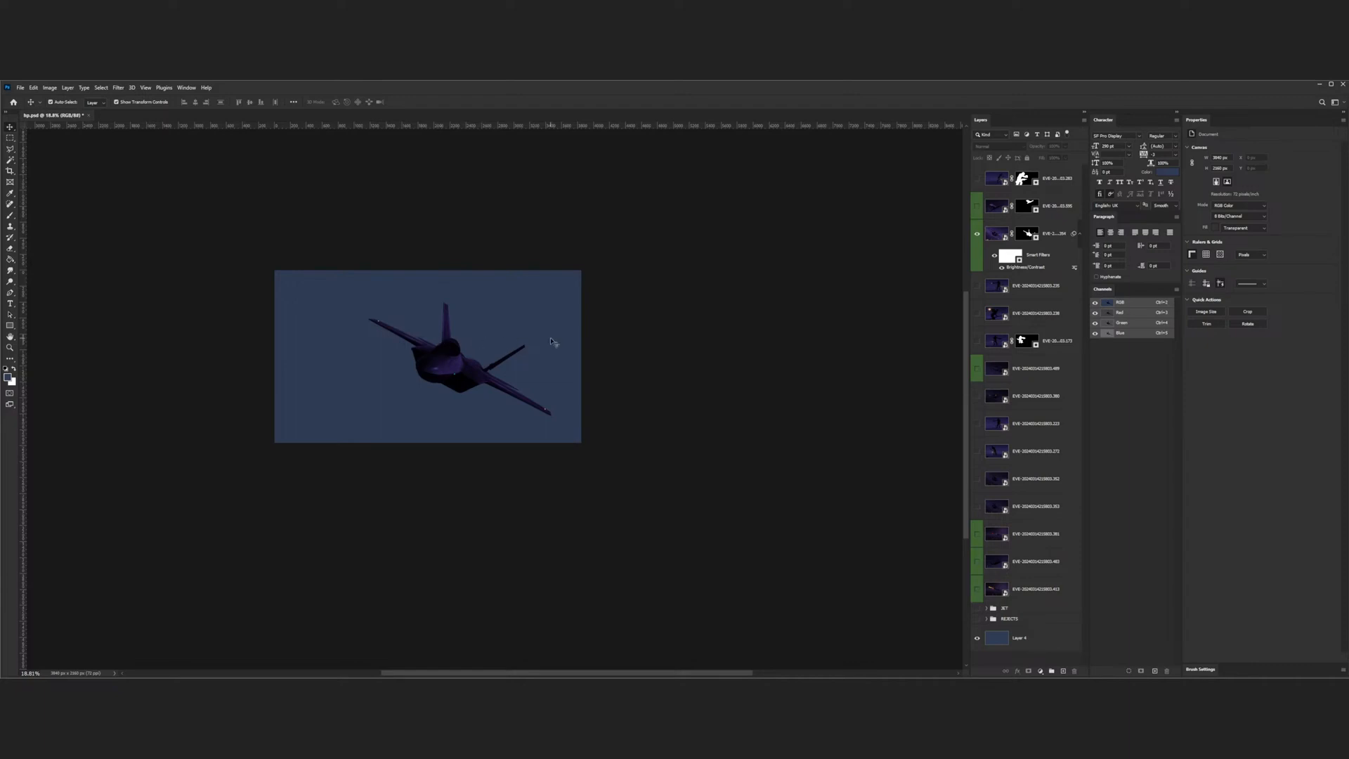
pyautogui.scroll(3, 463, 356)
pyautogui.scroll(-2, 345, 382)
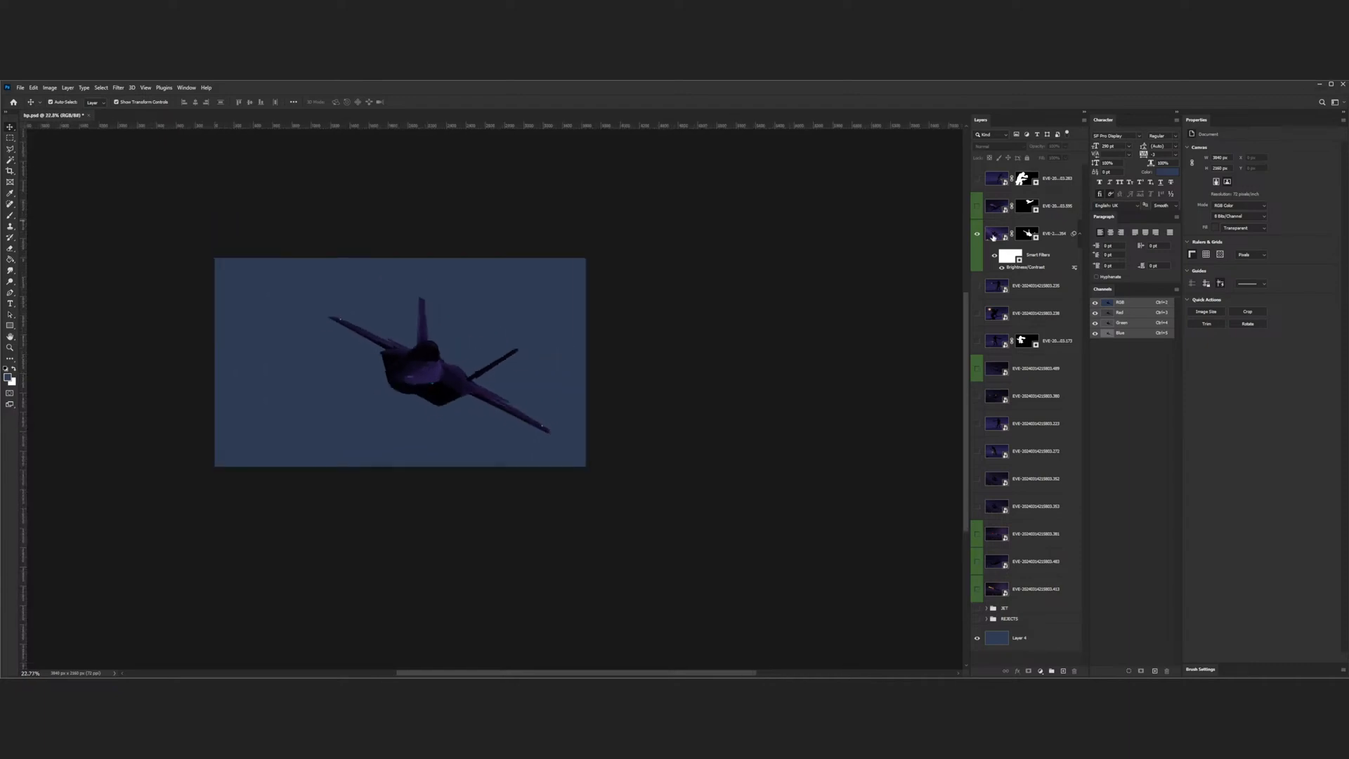
pyautogui.click(993, 237)
pyautogui.click(649, 261)
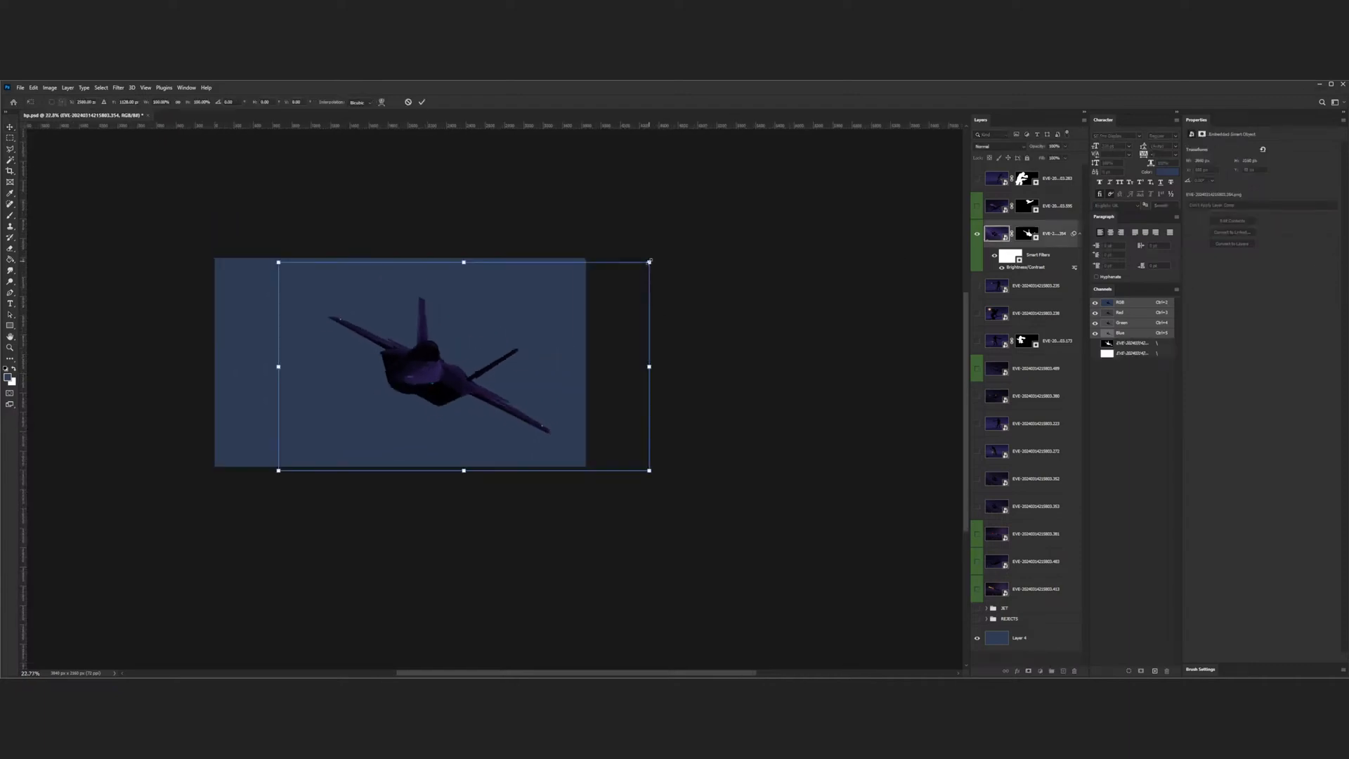
pyautogui.moveTo(649, 261); pyautogui.dragTo(694, 247)
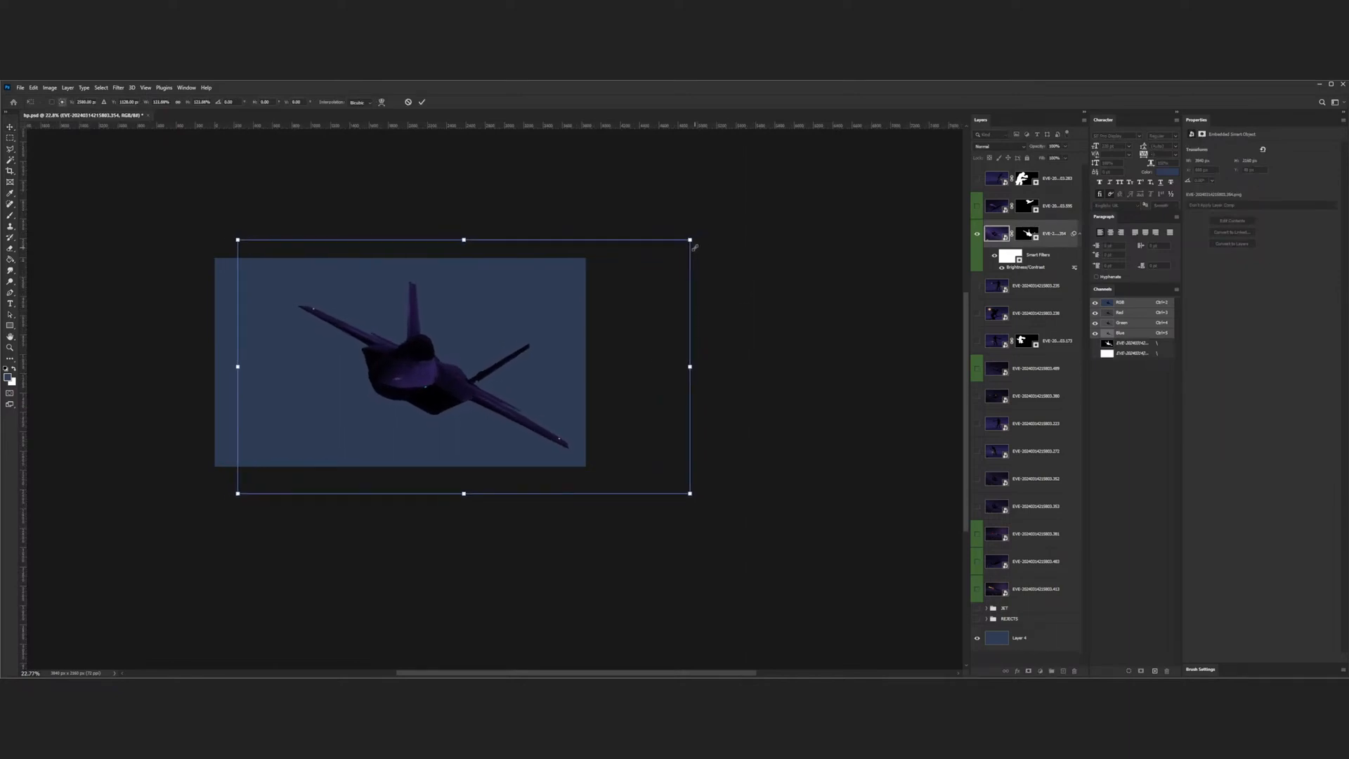
pyautogui.moveTo(402, 365); pyautogui.dragTo(409, 355)
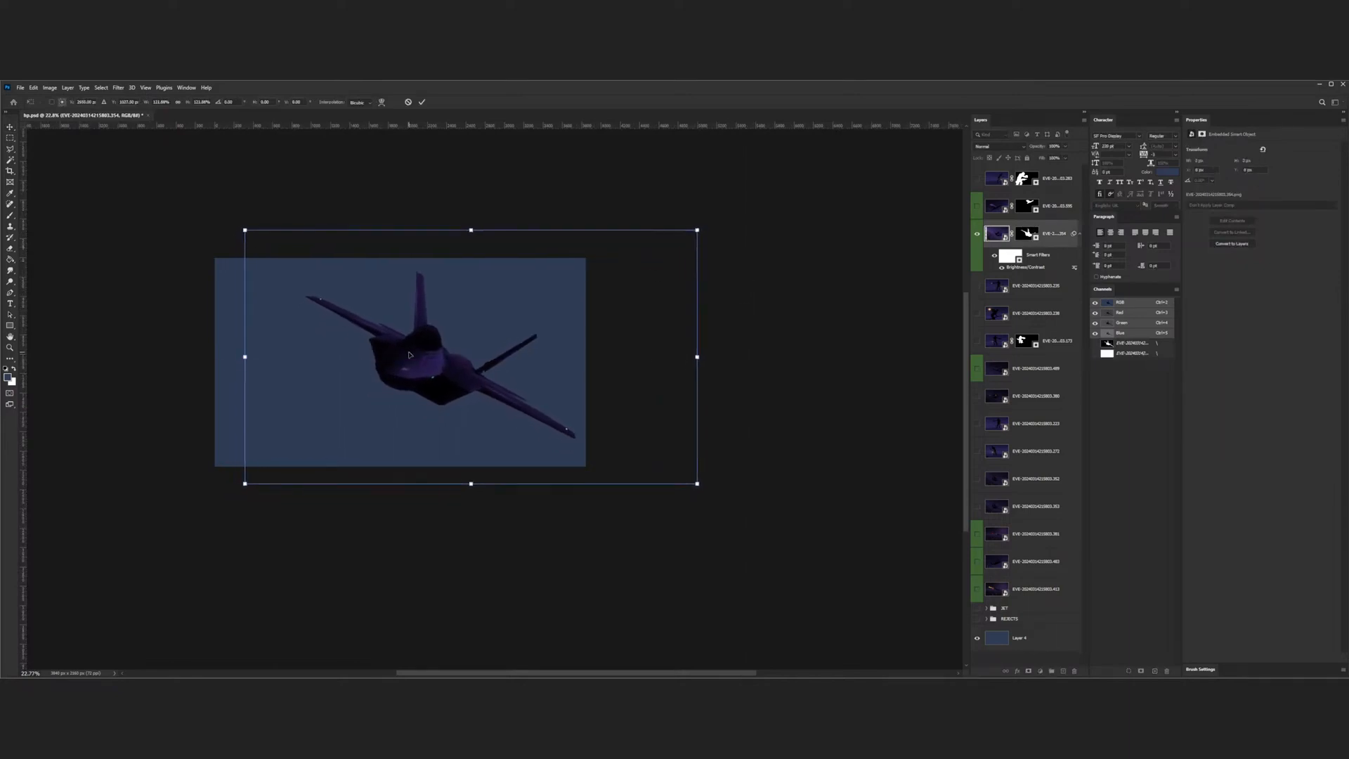
pyautogui.press('Return')
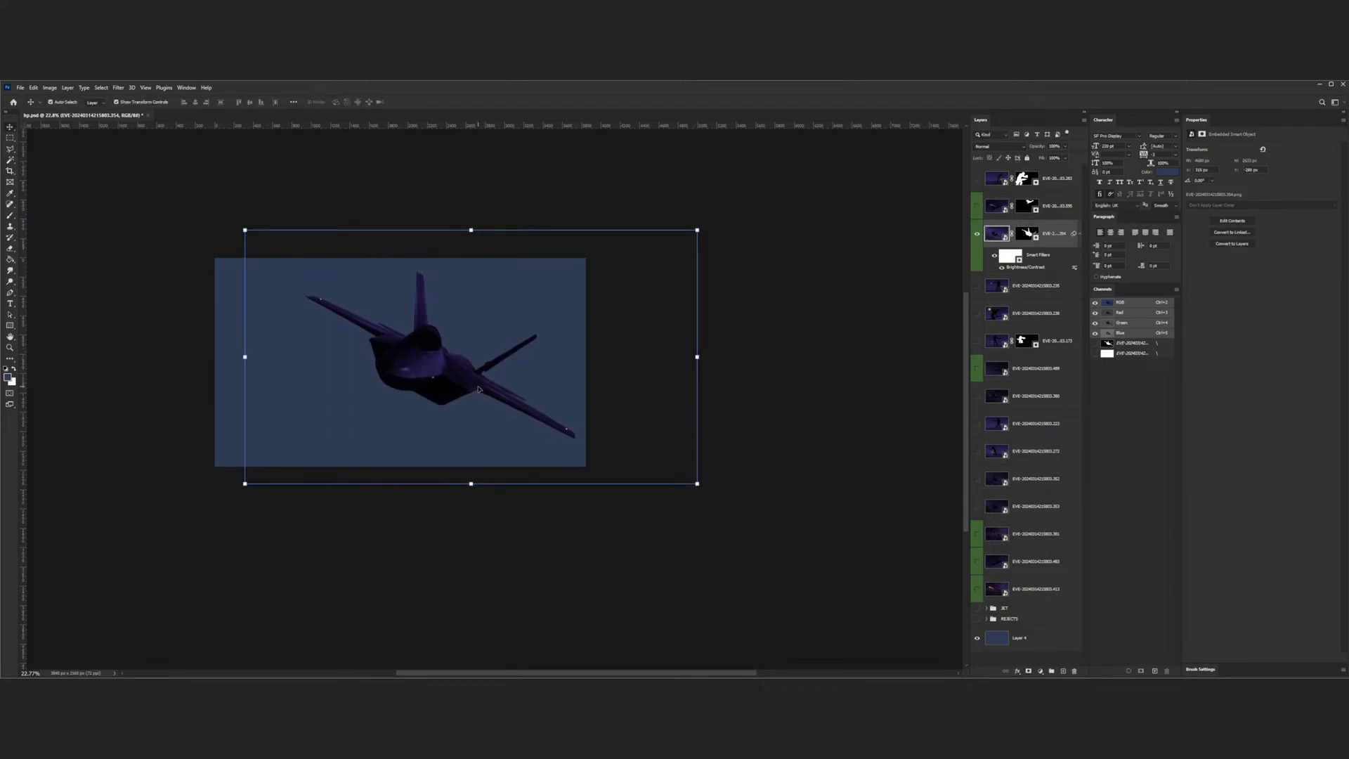
pyautogui.click(525, 527)
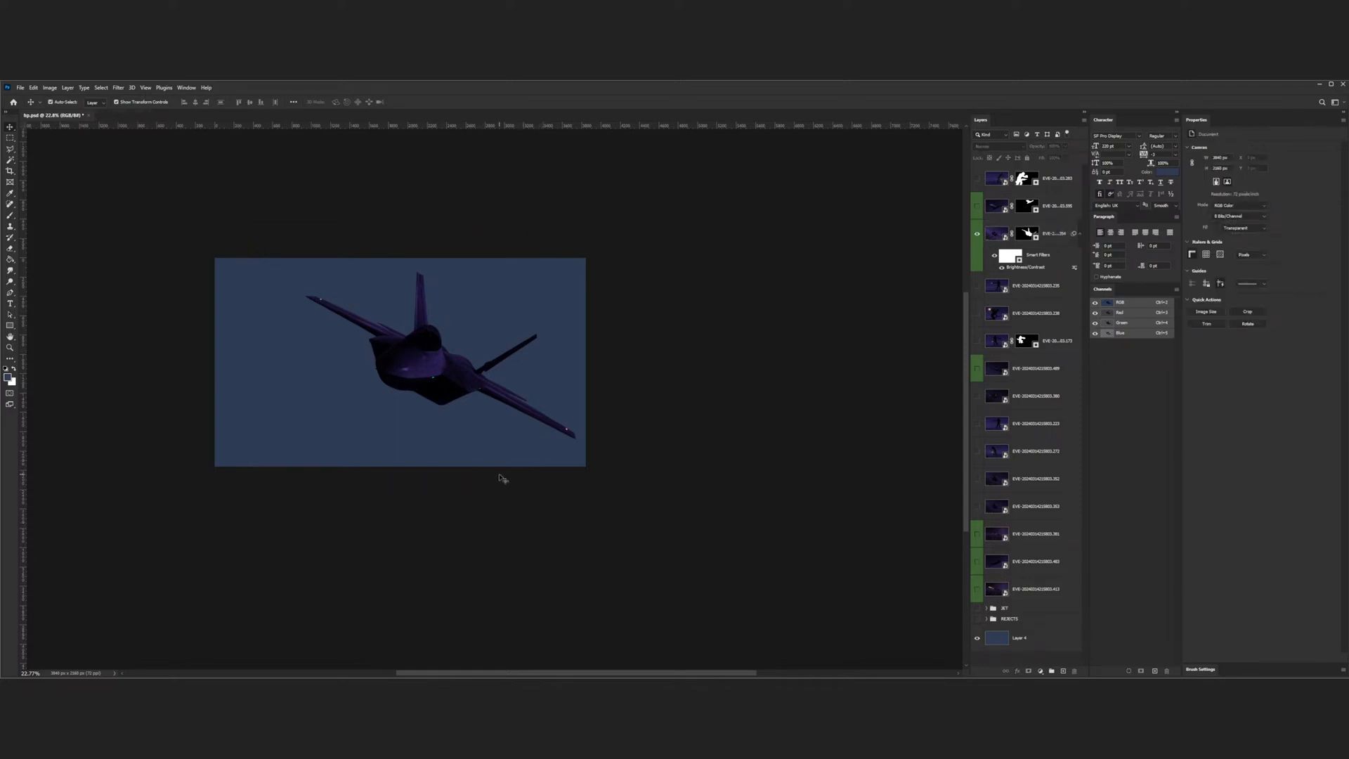
# - Collapse the jet layer's smart filter list and preview two other green-labelled aircraft screenshots behind the jet
pyautogui.click(1080, 234)
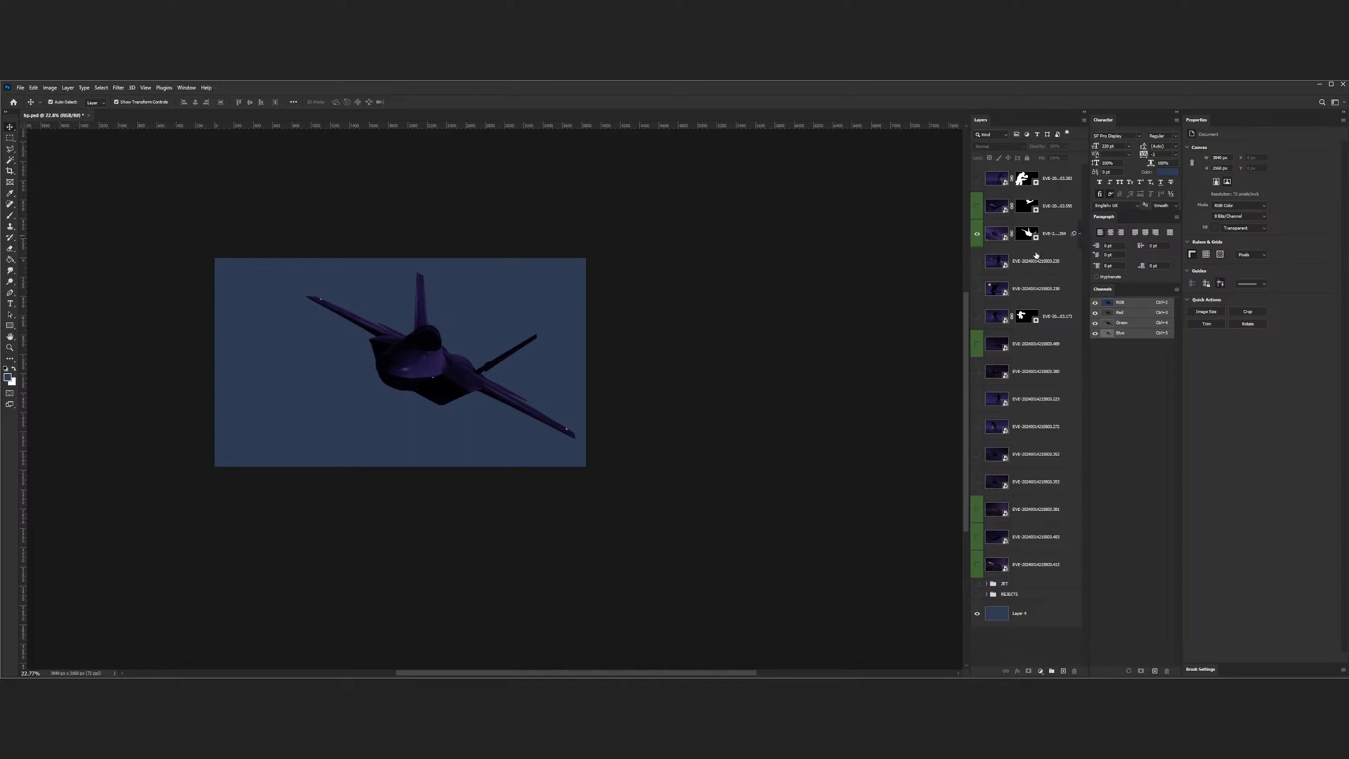
pyautogui.click(976, 346)
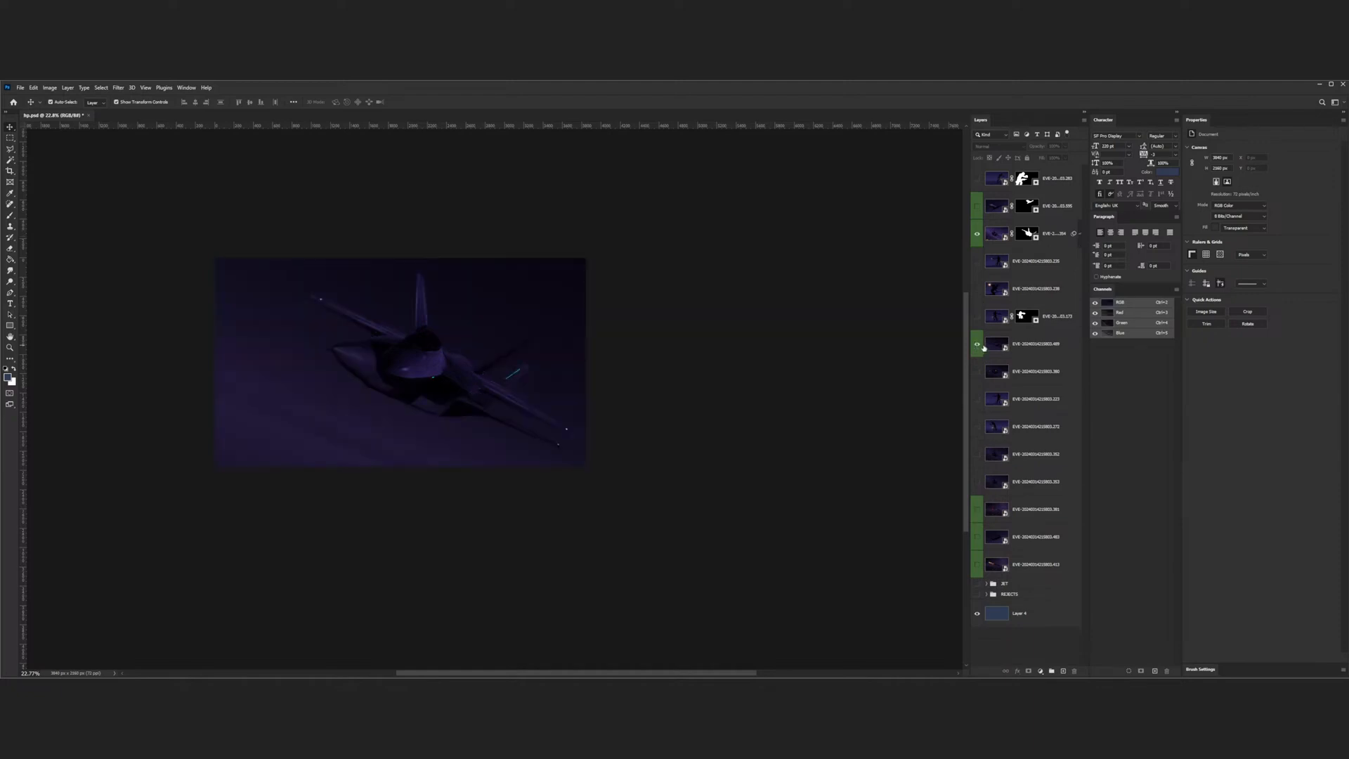
pyautogui.click(976, 345)
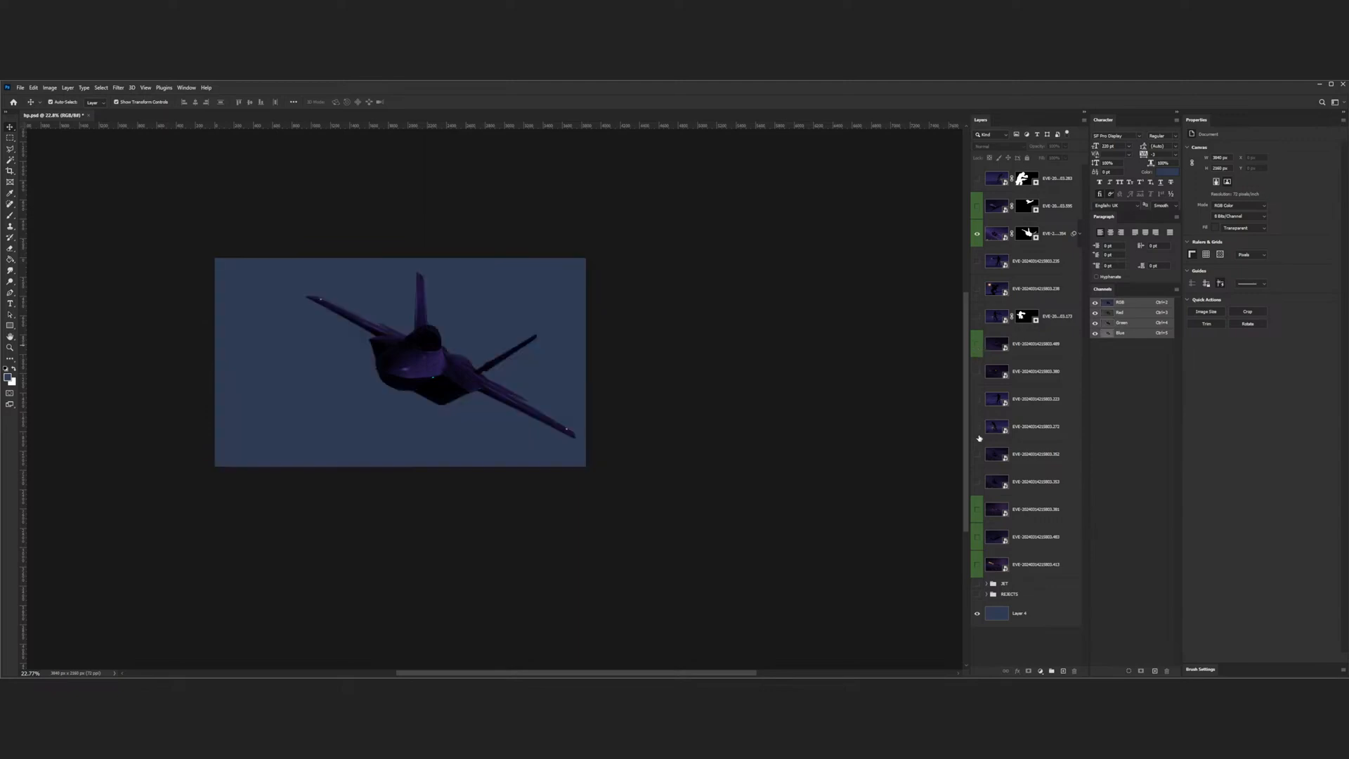
pyautogui.click(978, 537)
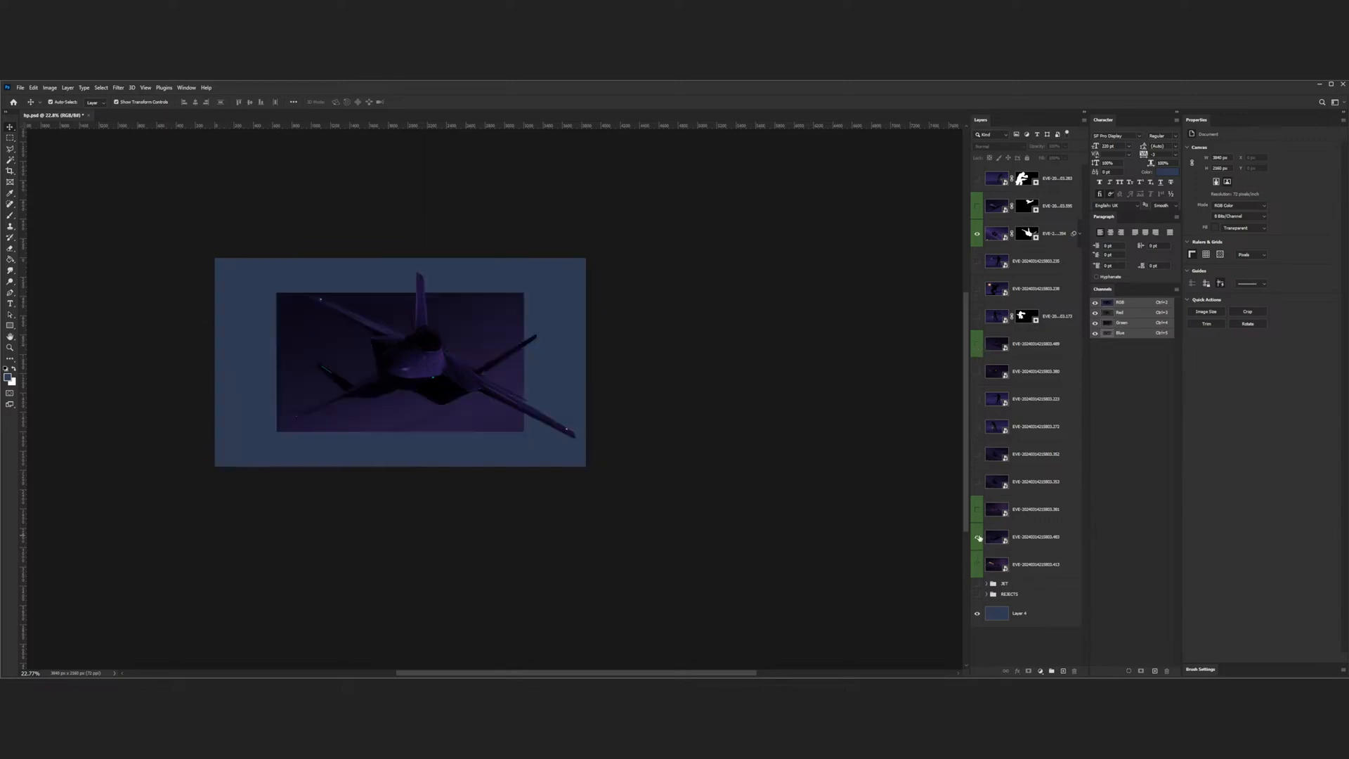
pyautogui.click(977, 538)
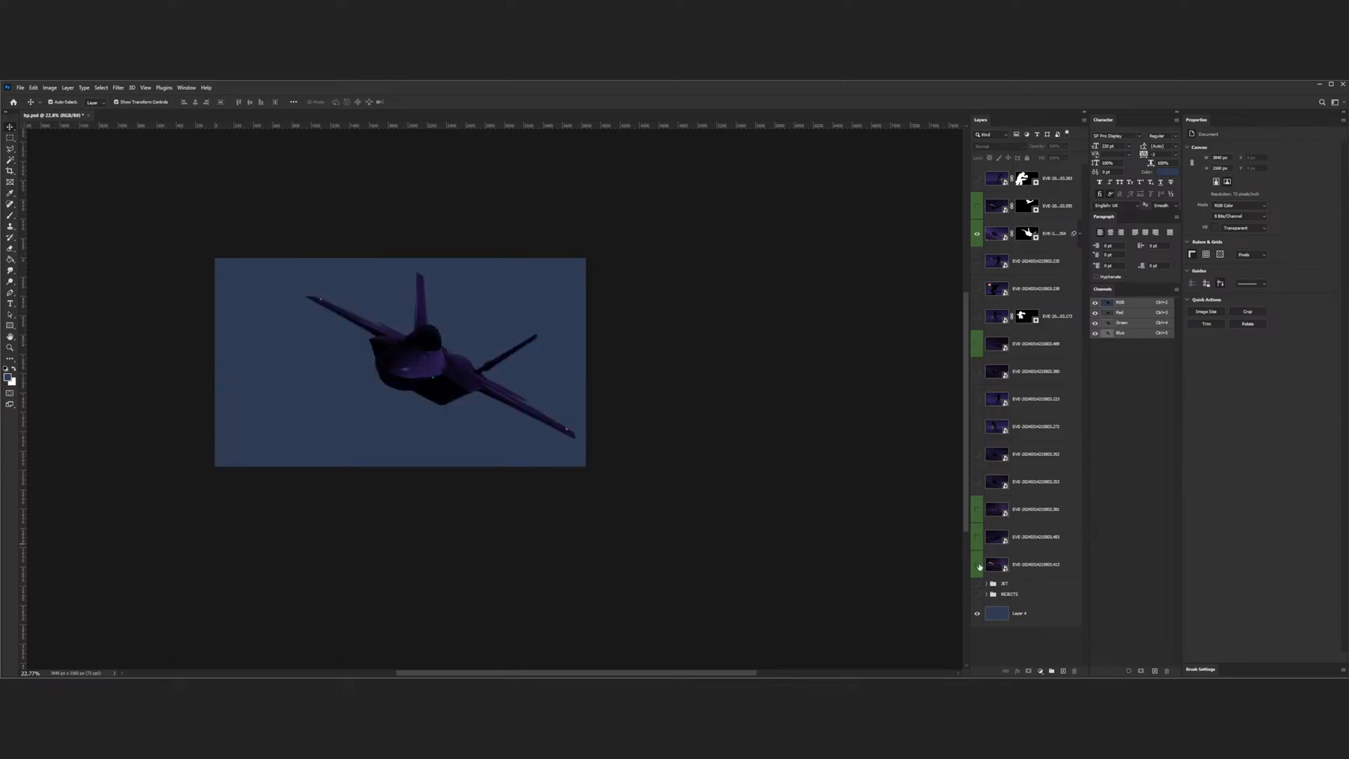
# - Try enlarging the fire-trail city screenshot and shifting it up and left behind the jet, undo both changes, and hide it
pyautogui.click(978, 564)
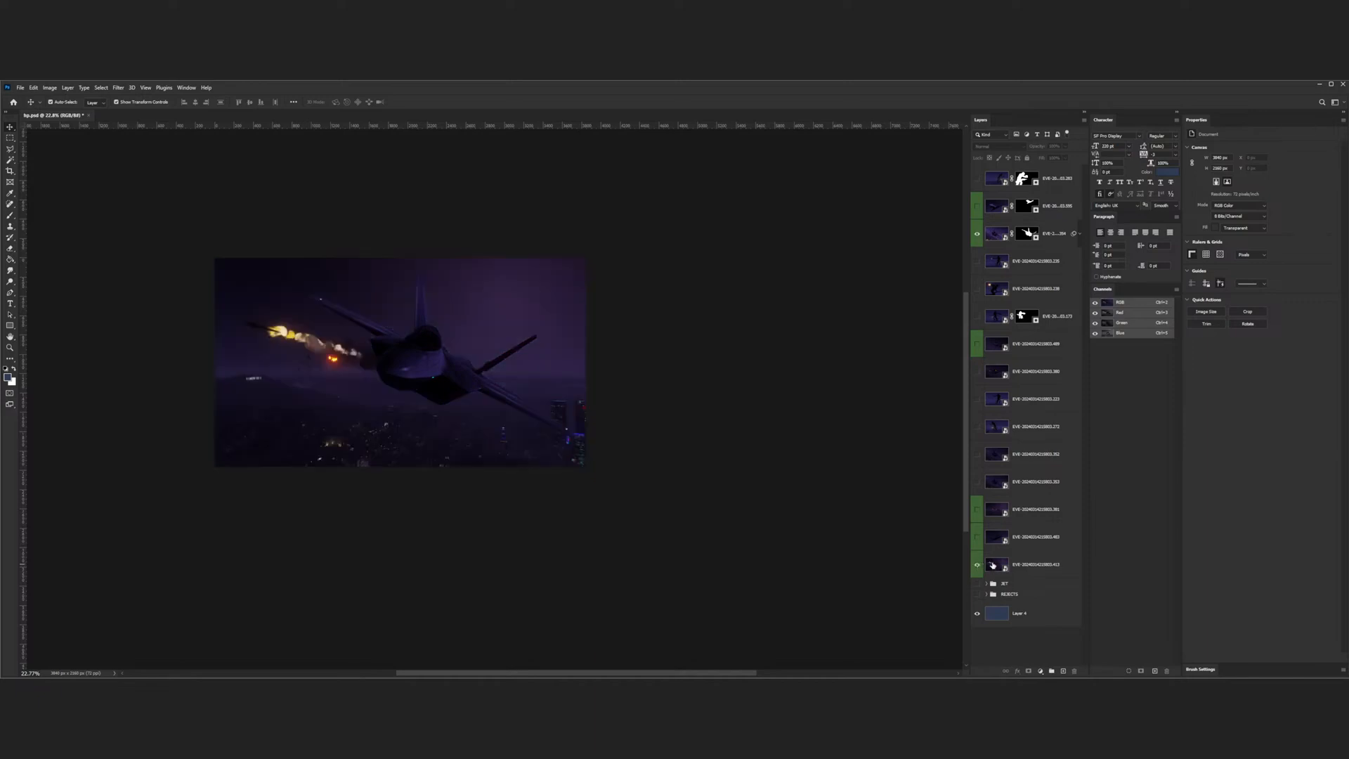
pyautogui.click(993, 565)
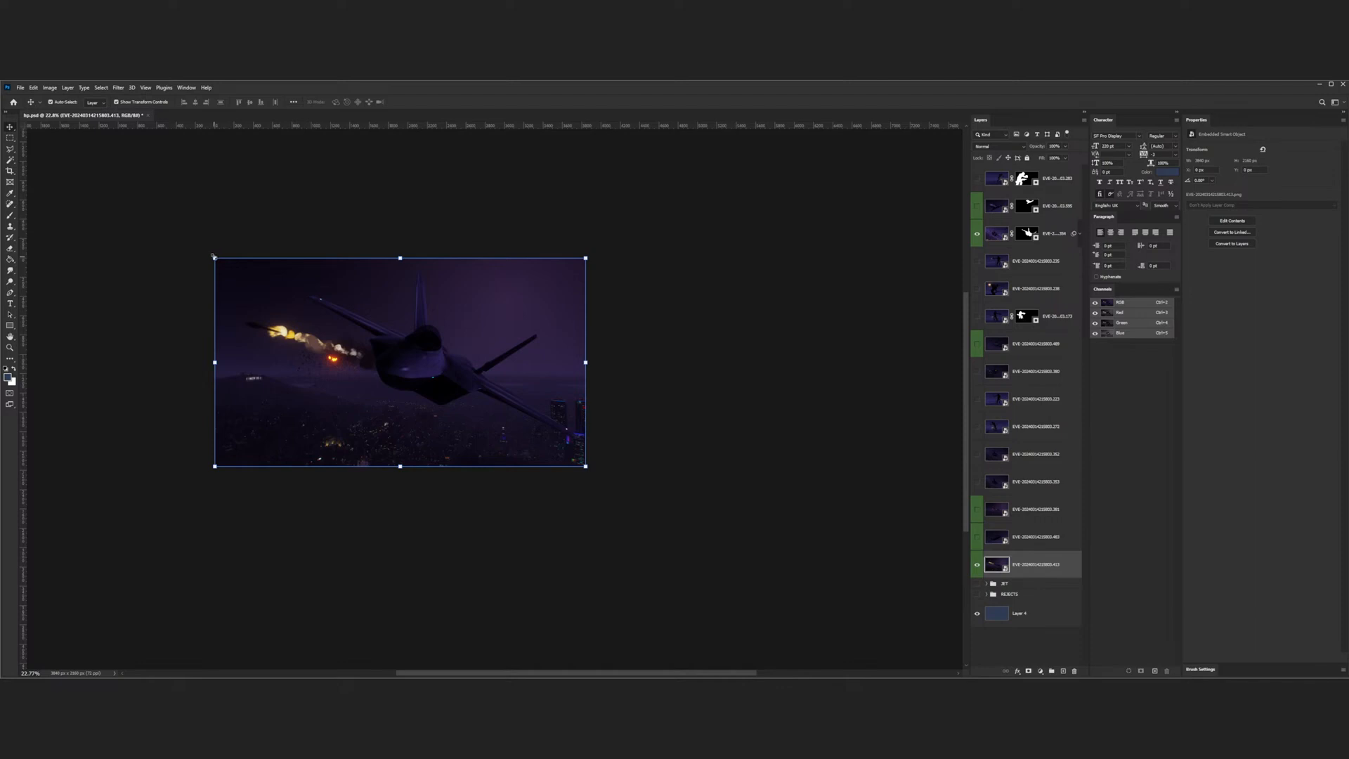
pyautogui.moveTo(213, 257); pyautogui.dragTo(321, 143)
pyautogui.hotkey('ctrl', 'z')
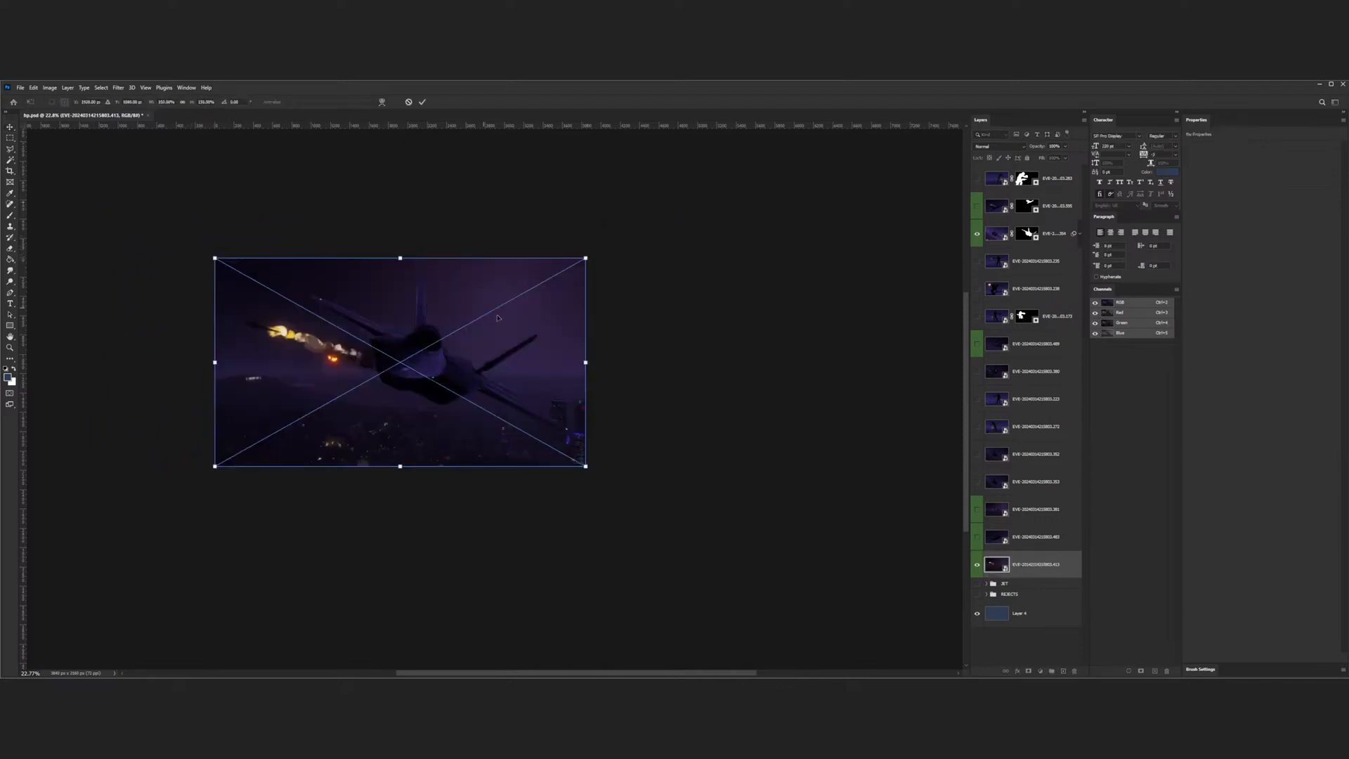
pyautogui.moveTo(587, 258); pyautogui.dragTo(645, 248)
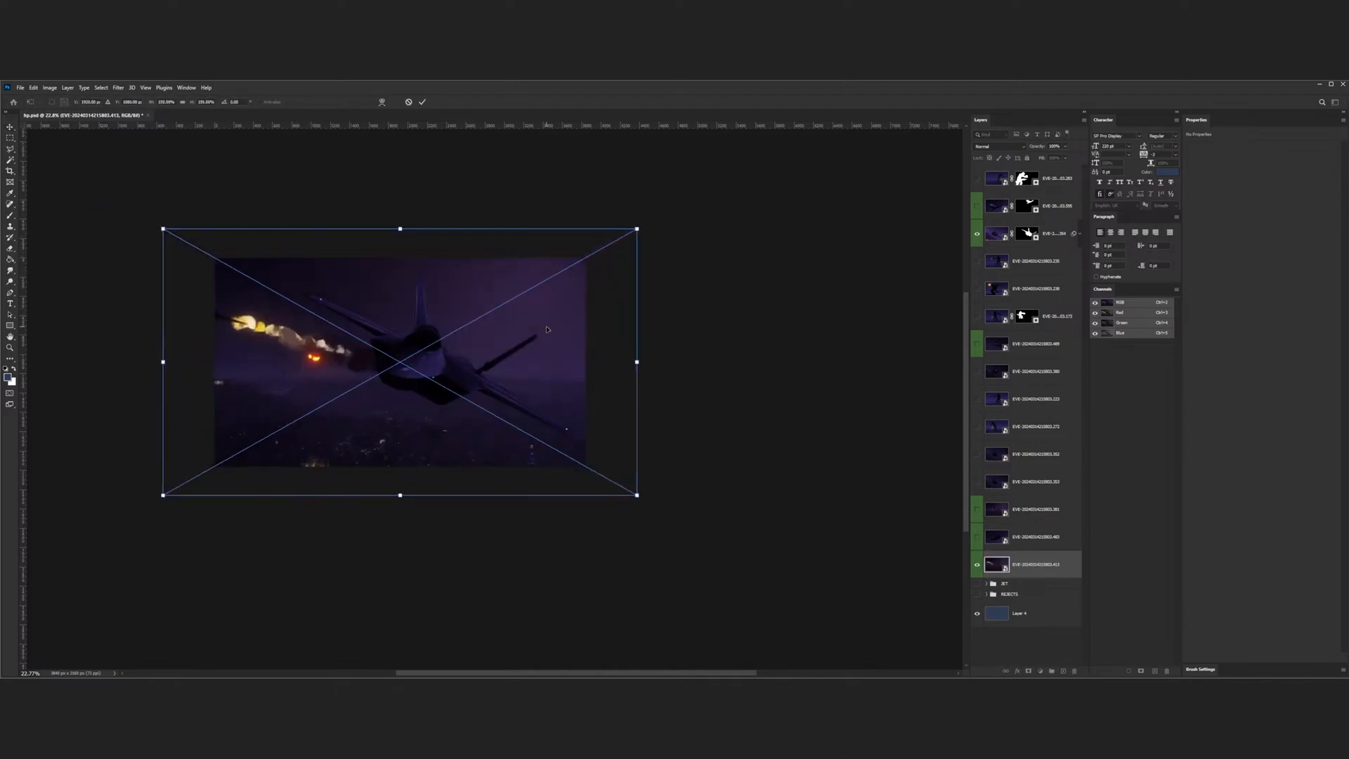
pyautogui.moveTo(548, 329); pyautogui.dragTo(496, 301)
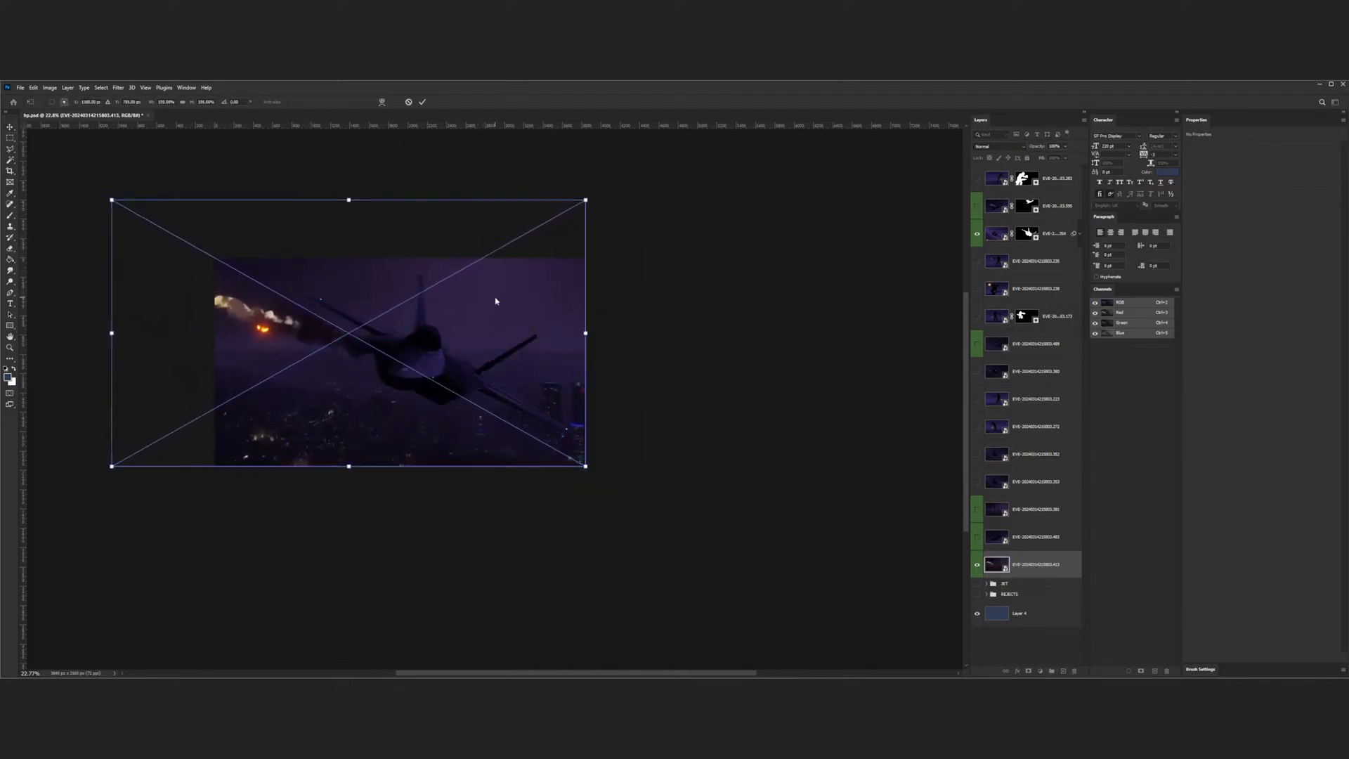
pyautogui.hotkey('ctrl', 'z')
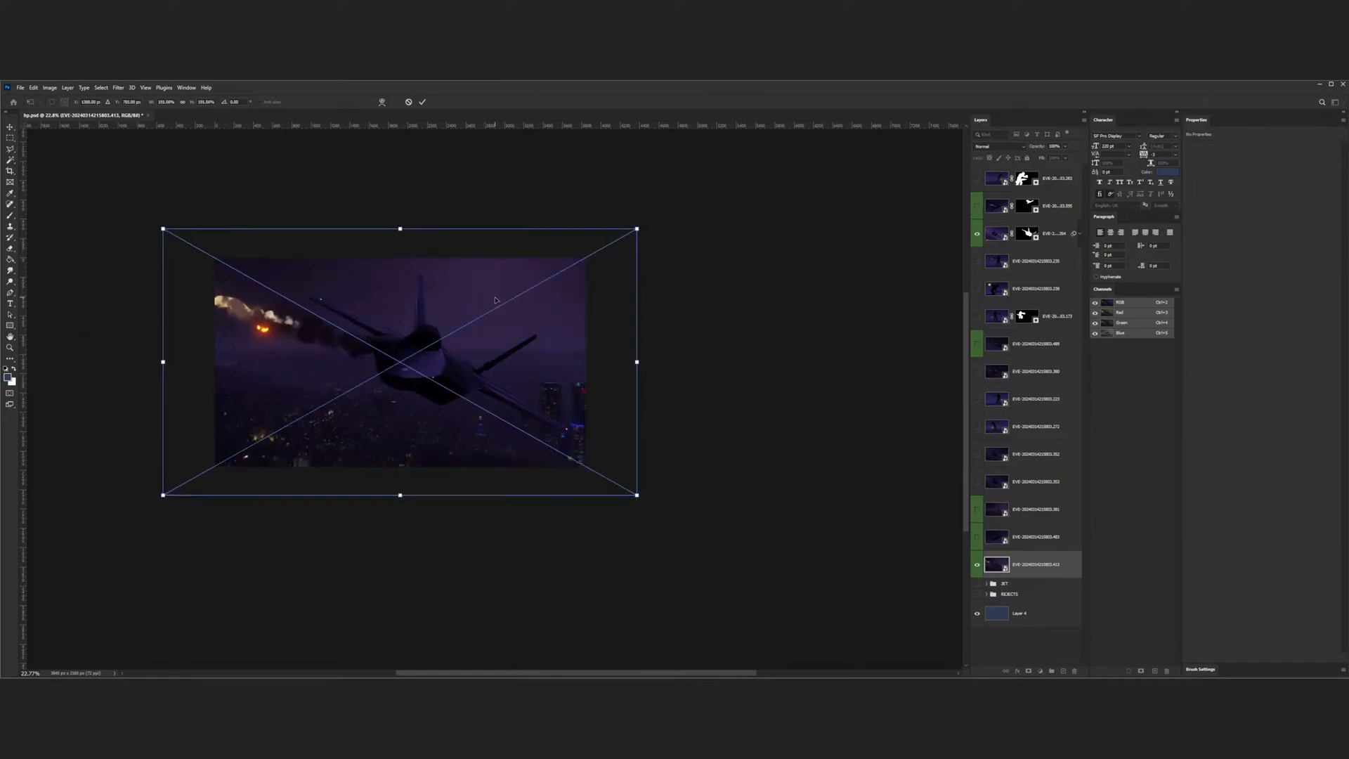
pyautogui.hotkey('ctrl', 'z')
pyautogui.click(980, 570)
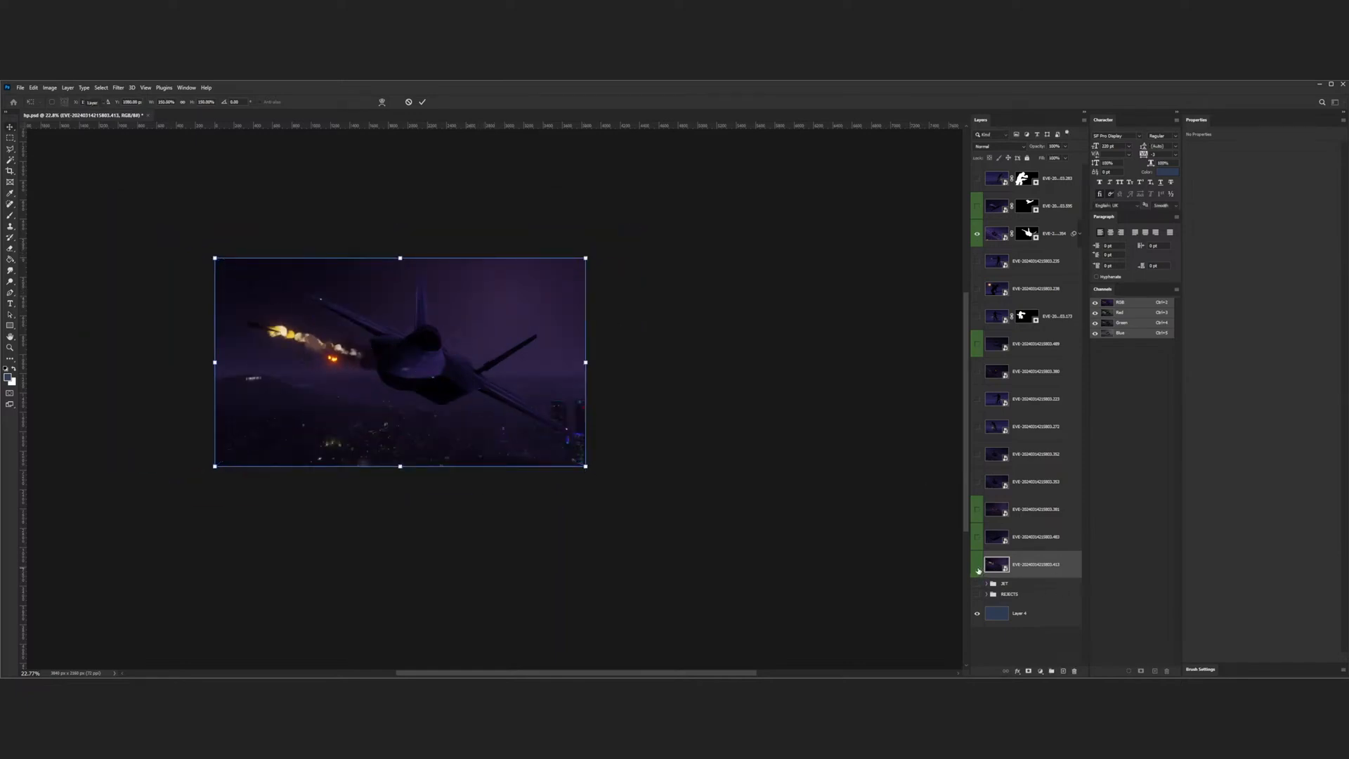
pyautogui.click(760, 380)
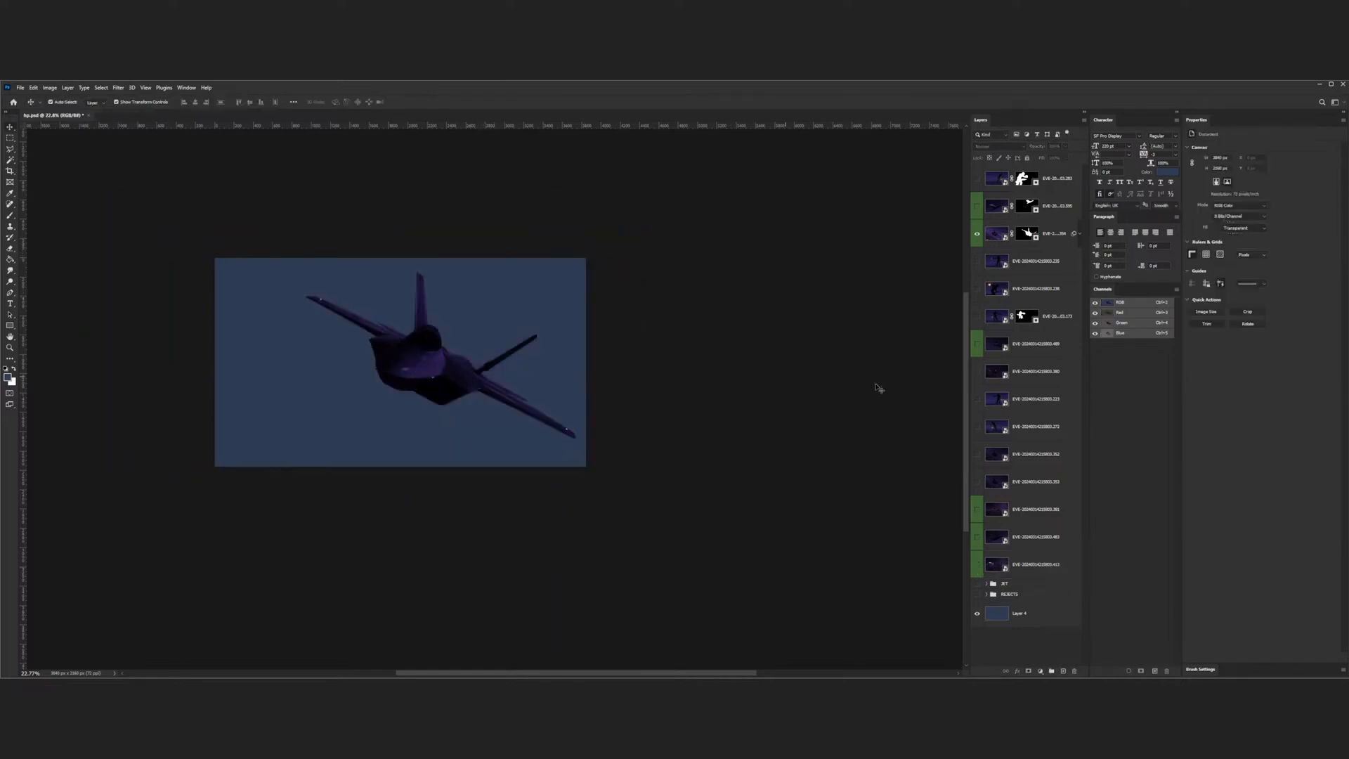
# - Preview the remaining hidden screenshots one at a time against the jet, from the lower layers upward, hiding each again
pyautogui.click(977, 481)
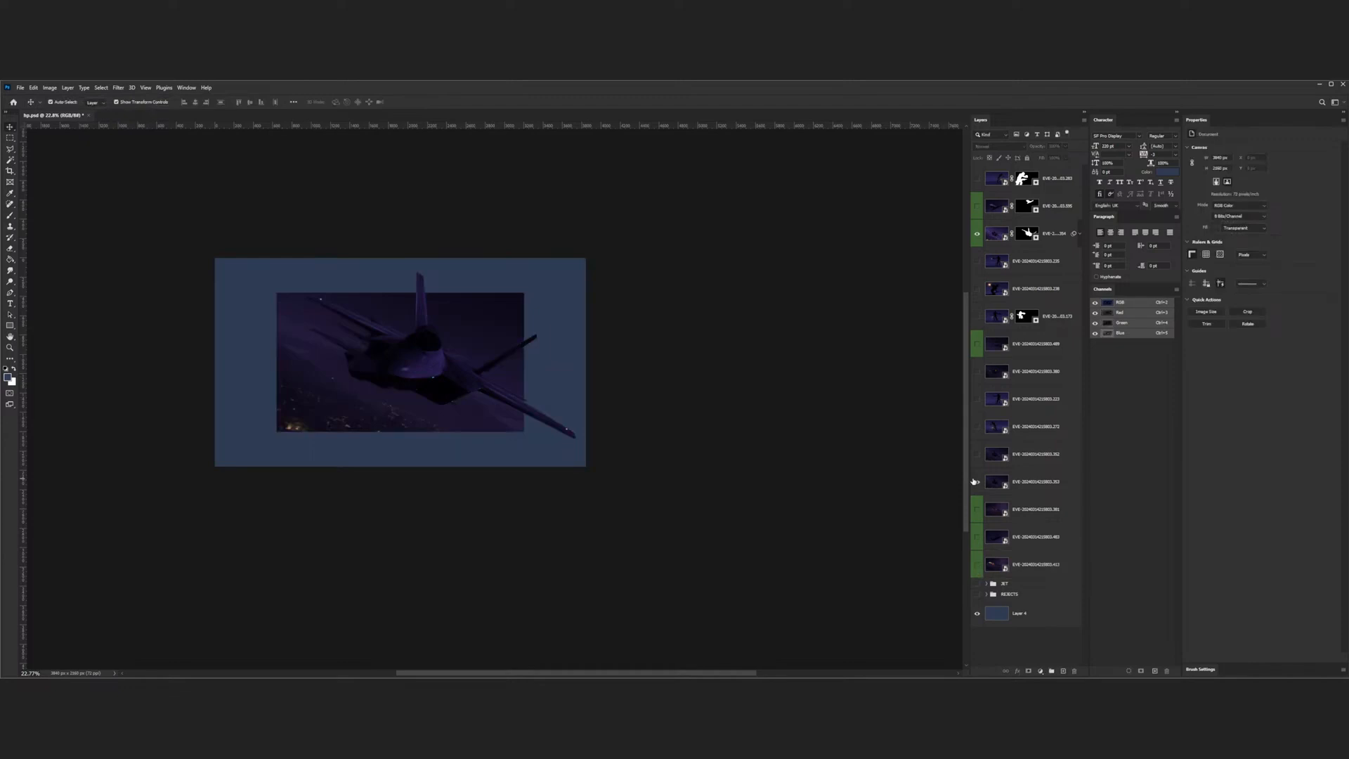
pyautogui.click(977, 481)
pyautogui.click(976, 454)
pyautogui.click(976, 454)
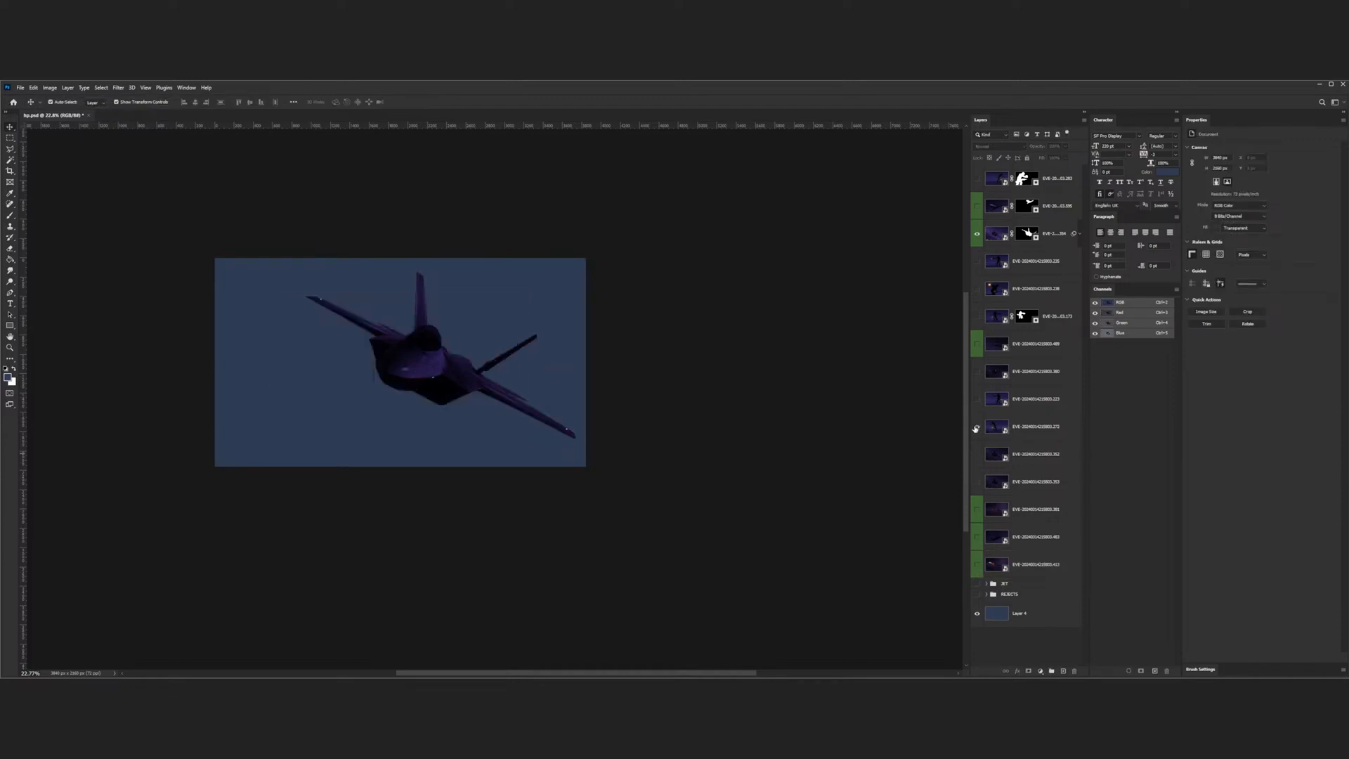
pyautogui.click(976, 427)
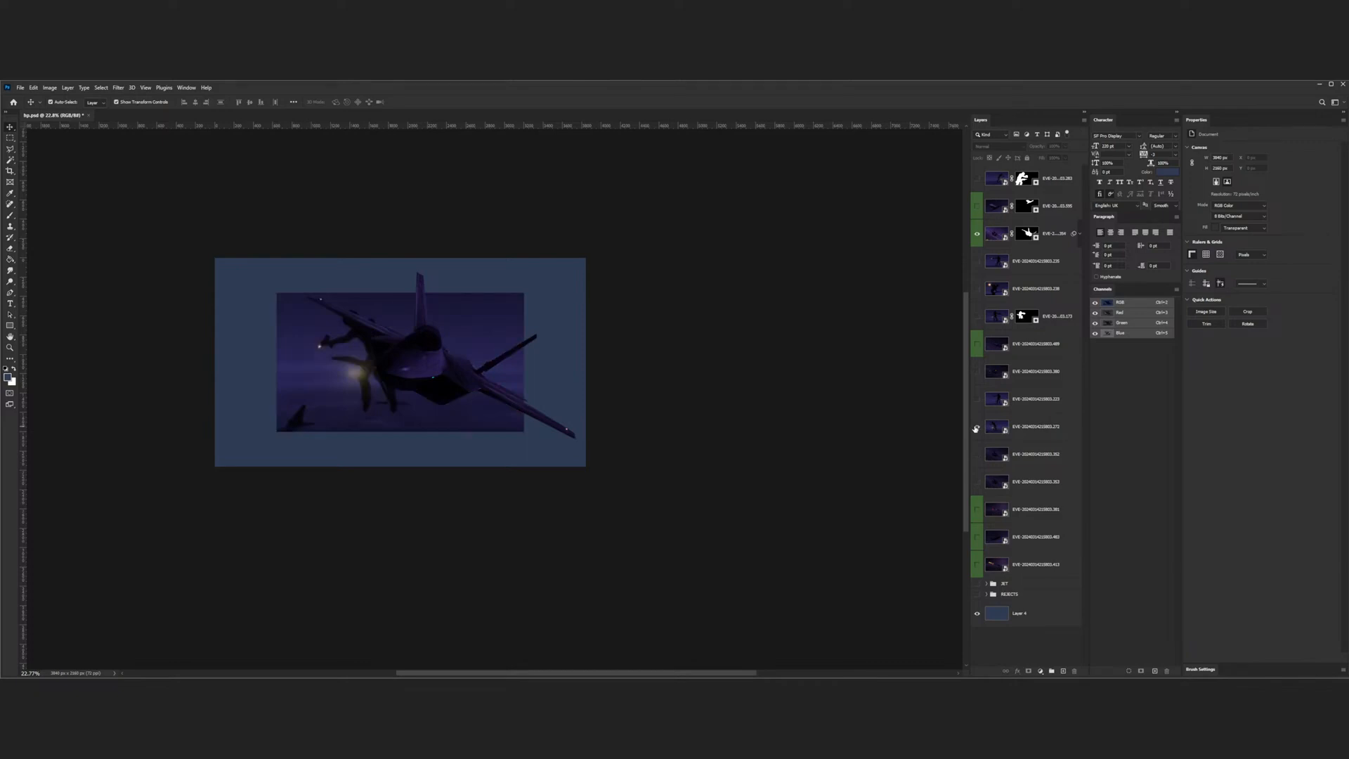
pyautogui.click(975, 426)
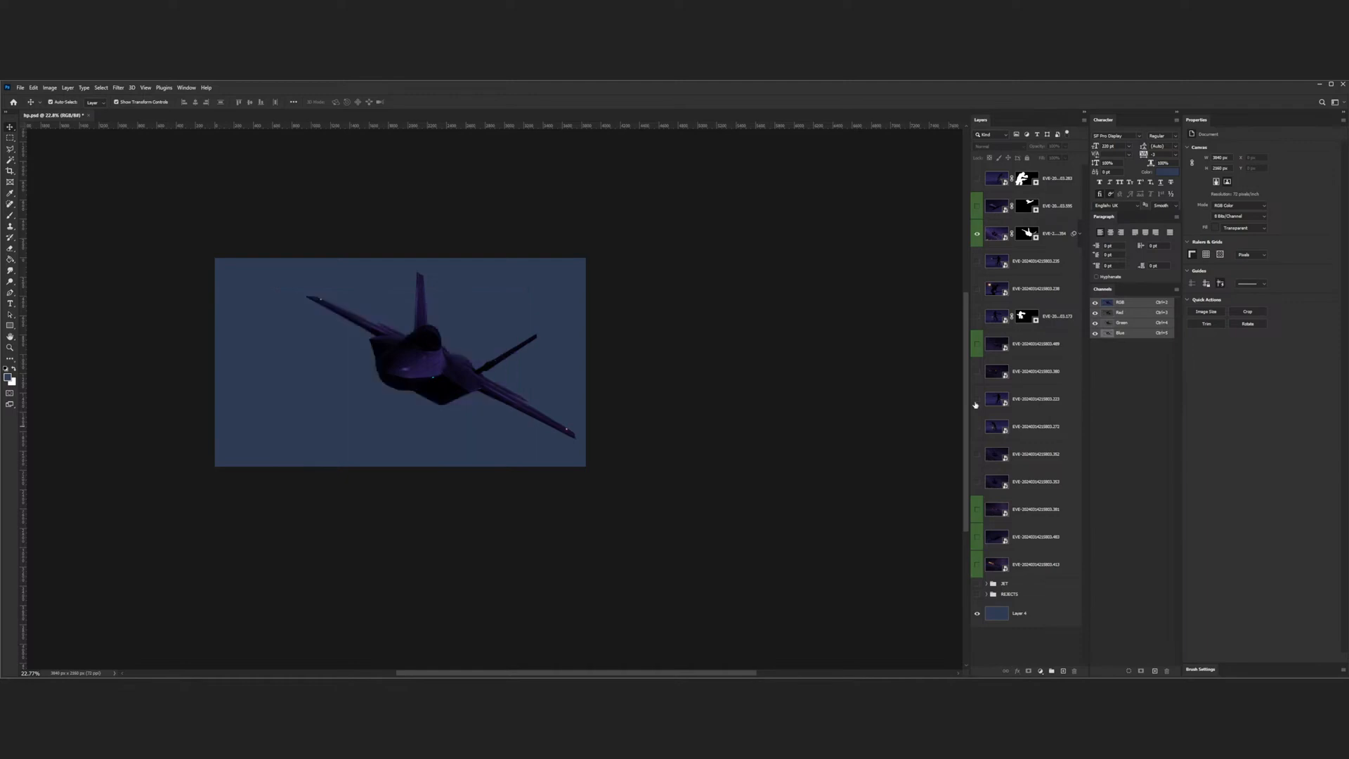
pyautogui.click(977, 343)
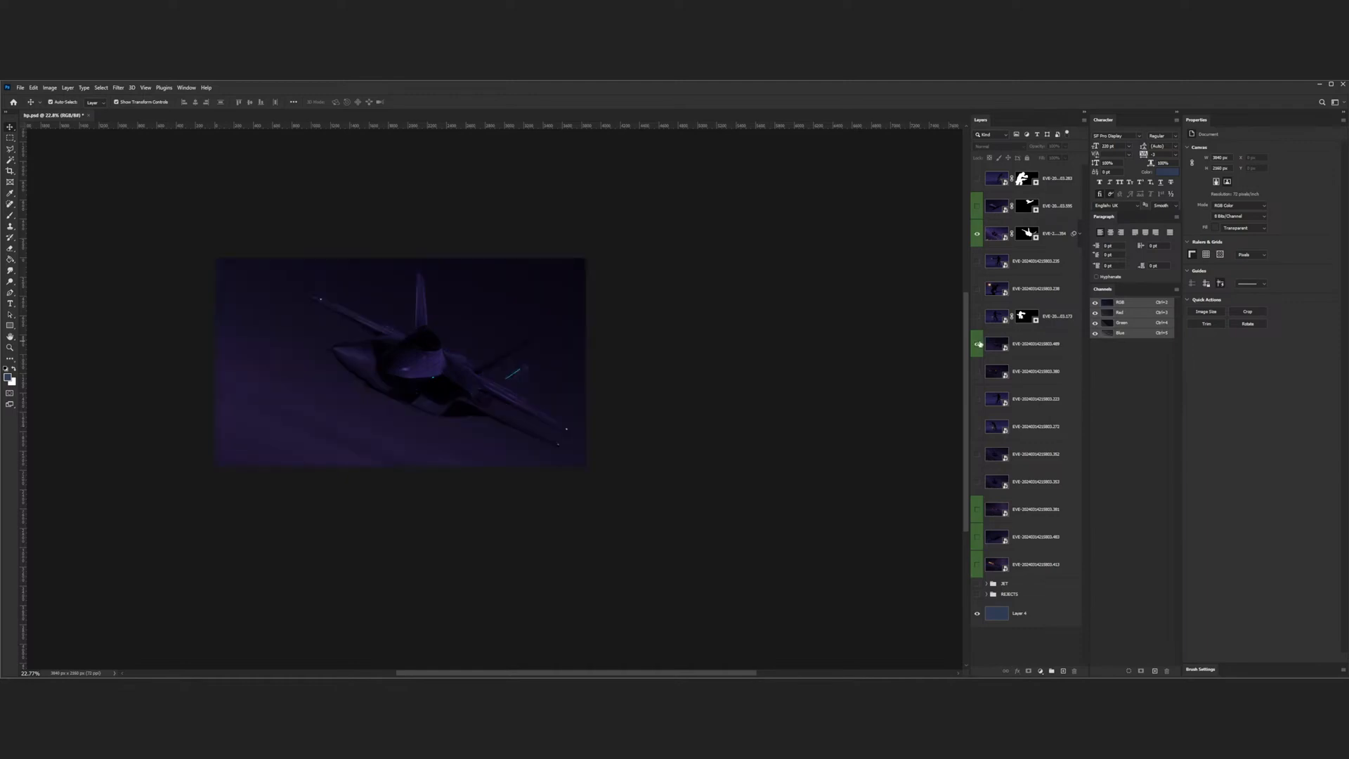
pyautogui.click(977, 344)
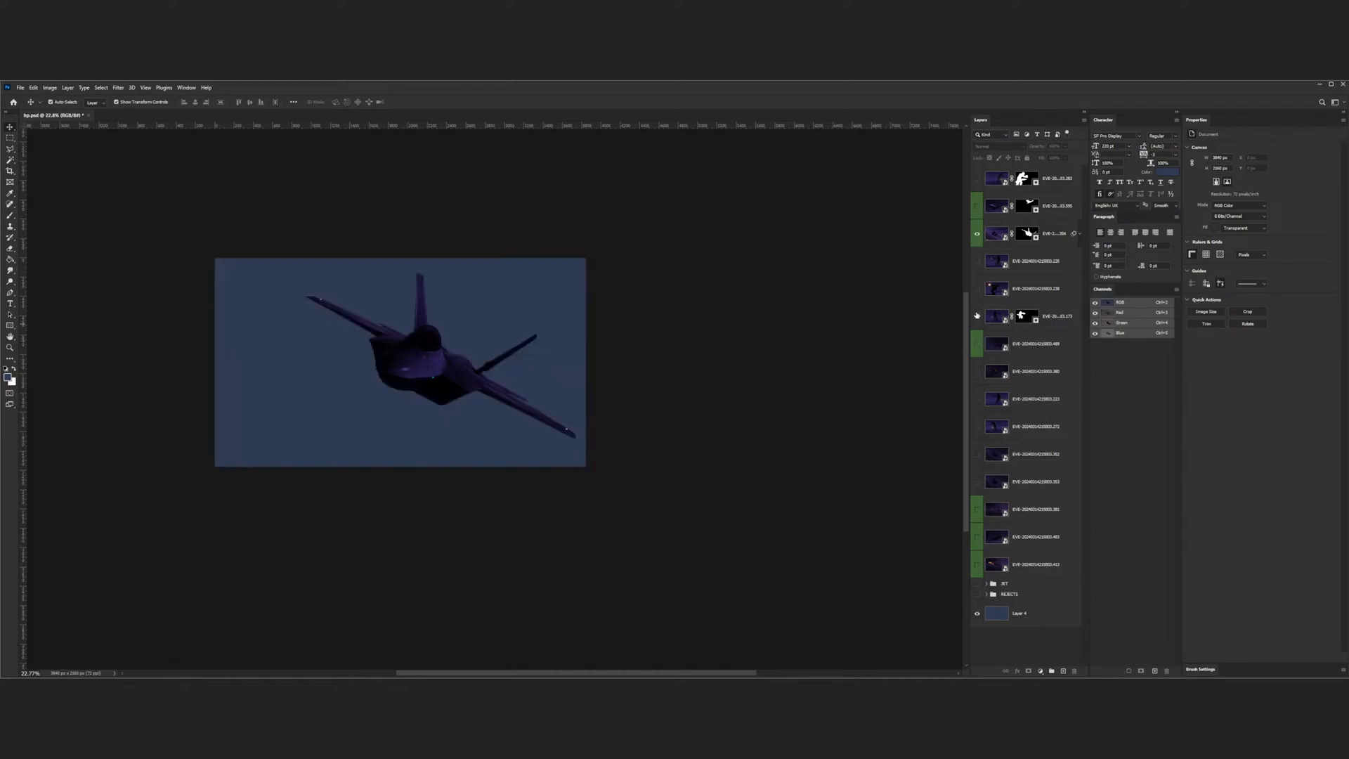
pyautogui.click(977, 315)
pyautogui.click(977, 316)
pyautogui.click(977, 261)
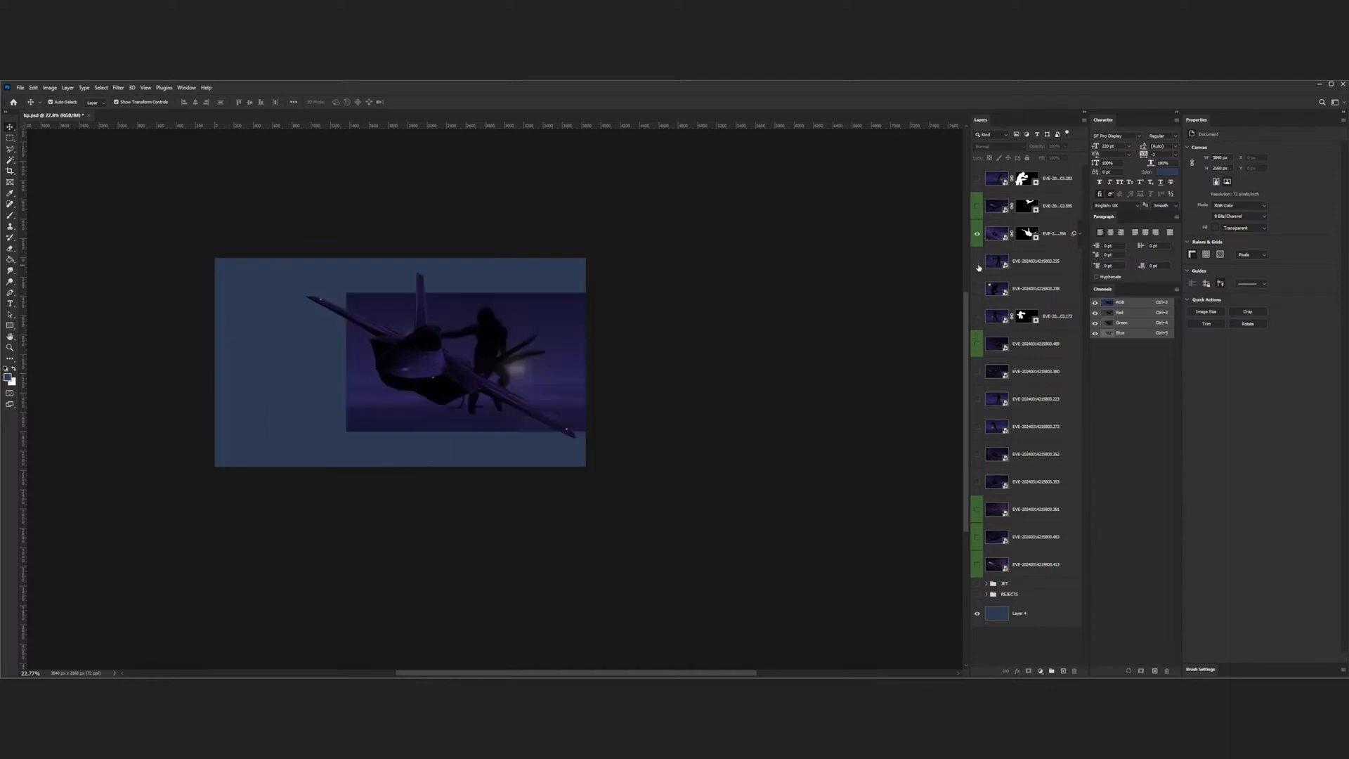
pyautogui.click(977, 262)
pyautogui.click(976, 235)
pyautogui.click(977, 234)
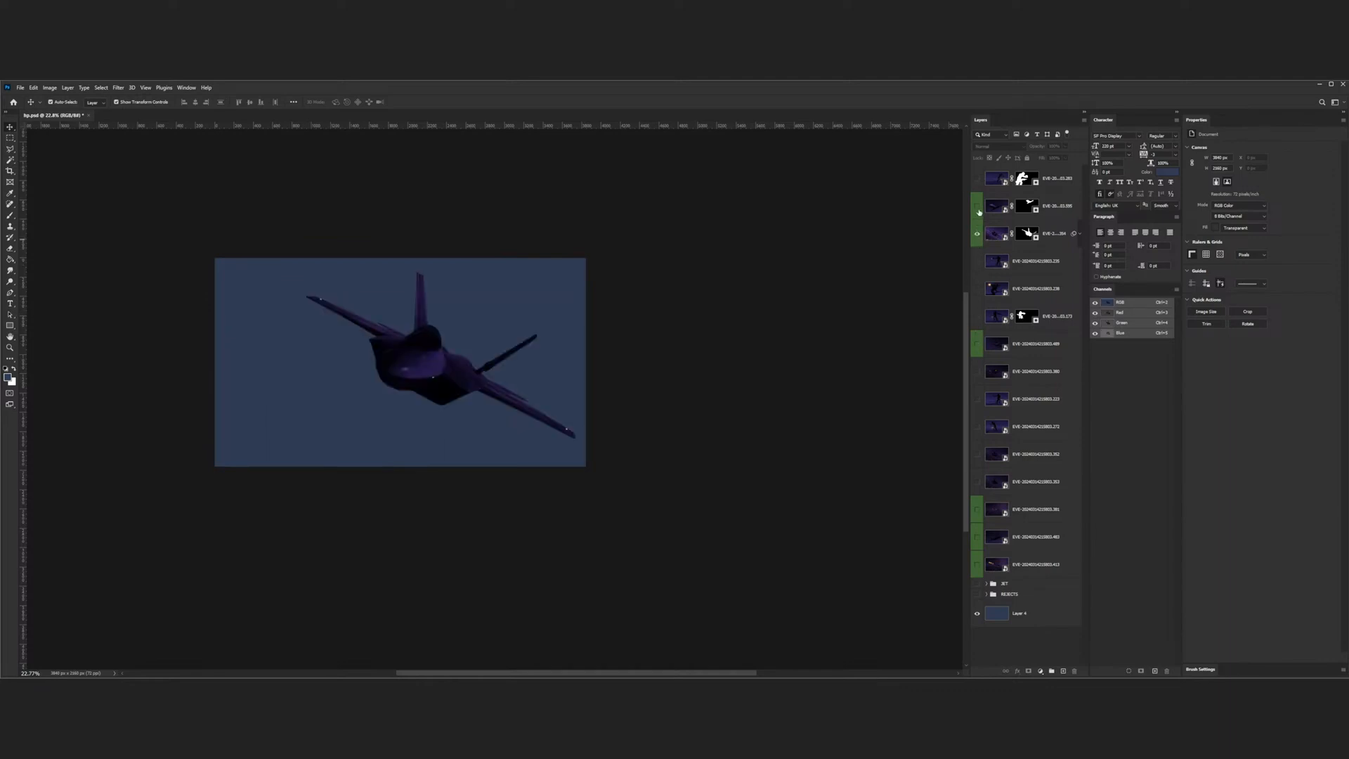
# - Show the airliner screenshot, delete its layer mask, and align and scale the full image to fill the canvas
pyautogui.click(977, 206)
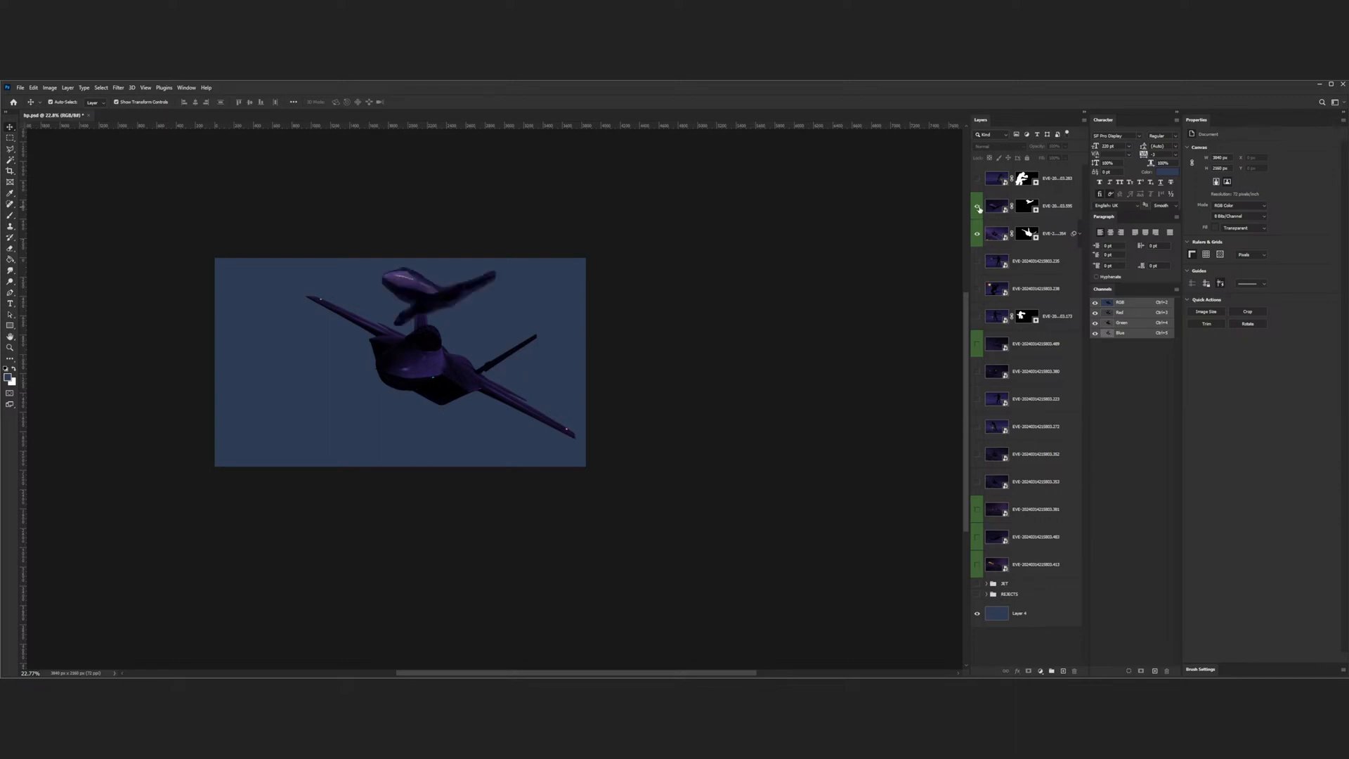
pyautogui.click(1020, 209)
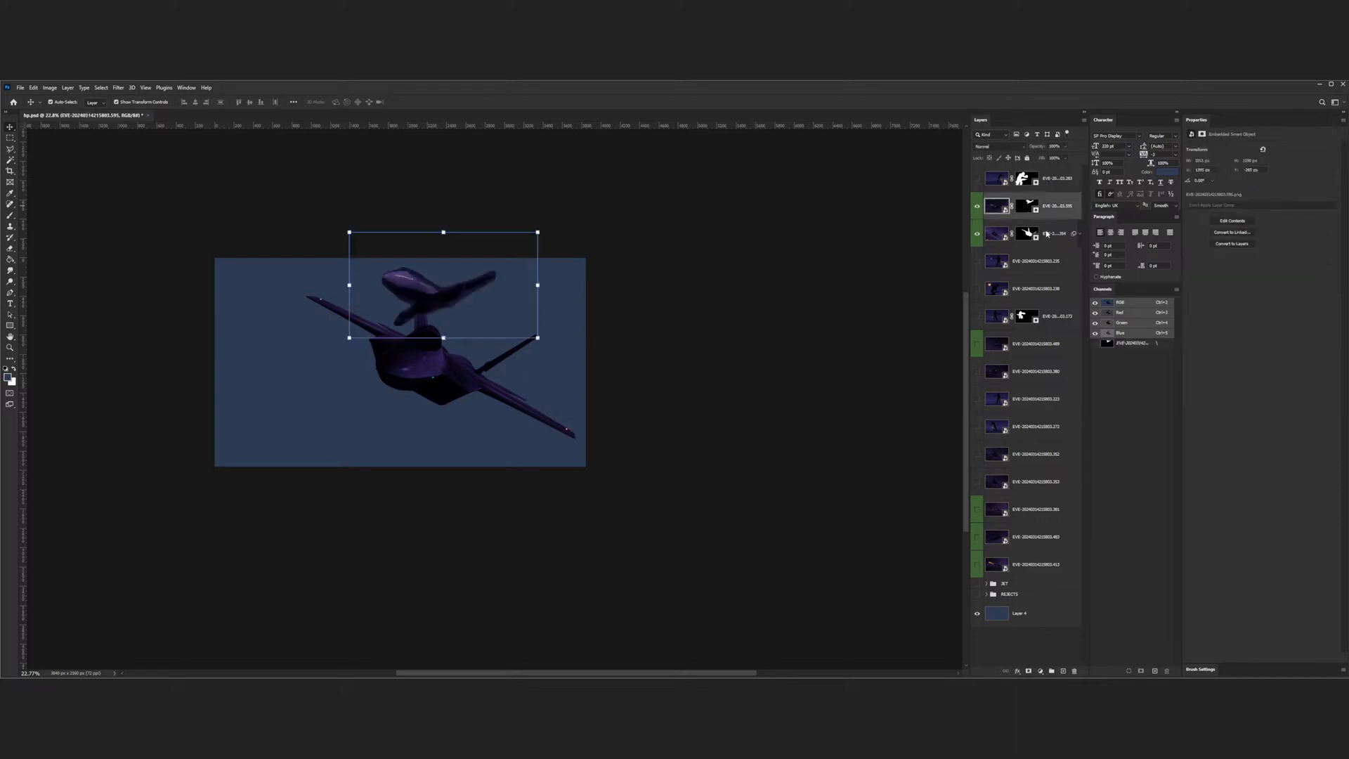
pyautogui.press('Delete')
pyautogui.moveTo(460, 284); pyautogui.dragTo(325, 309)
pyautogui.moveTo(402, 363); pyautogui.dragTo(586, 467)
pyautogui.press('Return')
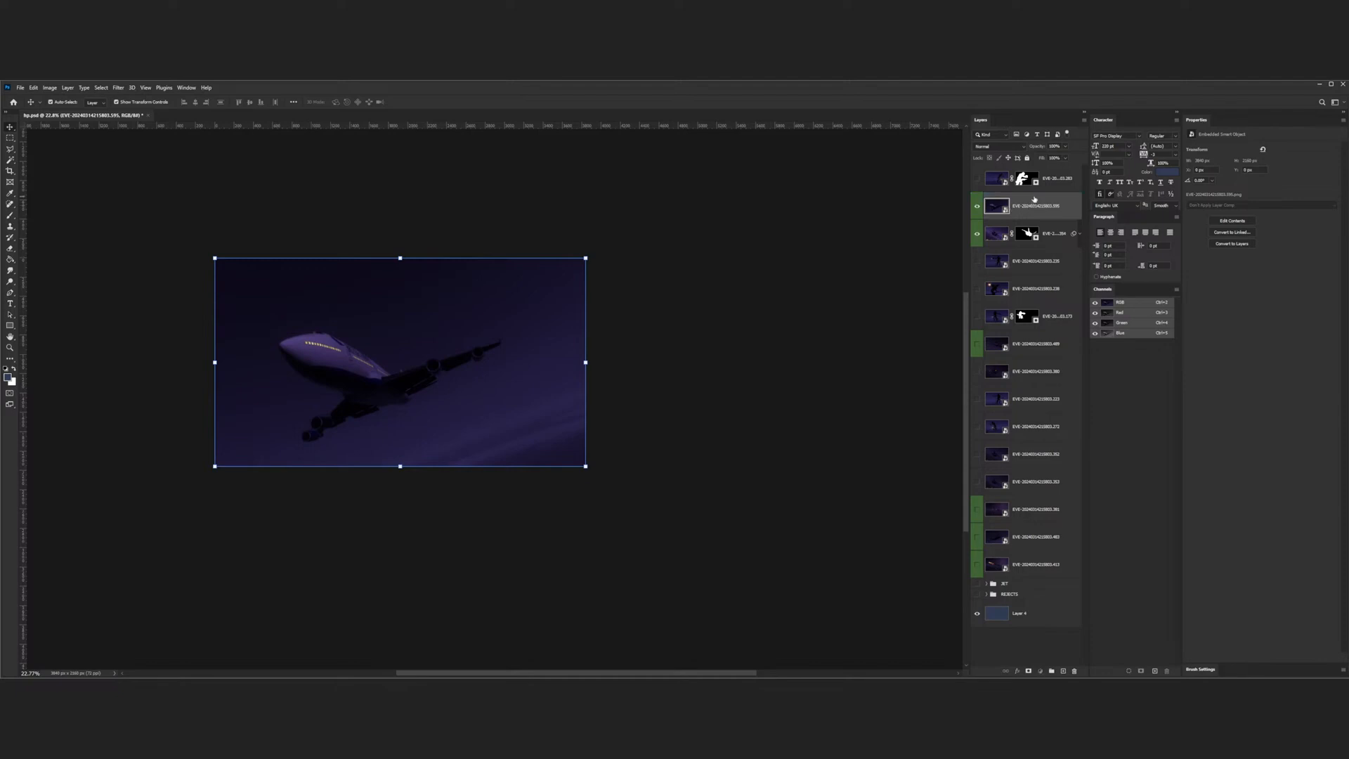
# - Duplicate the airliner screenshot layer and rasterize the copy
pyautogui.hotkey('ctrl', 'j')
pyautogui.click(11, 150)
pyautogui.scroll(3, 397, 459)
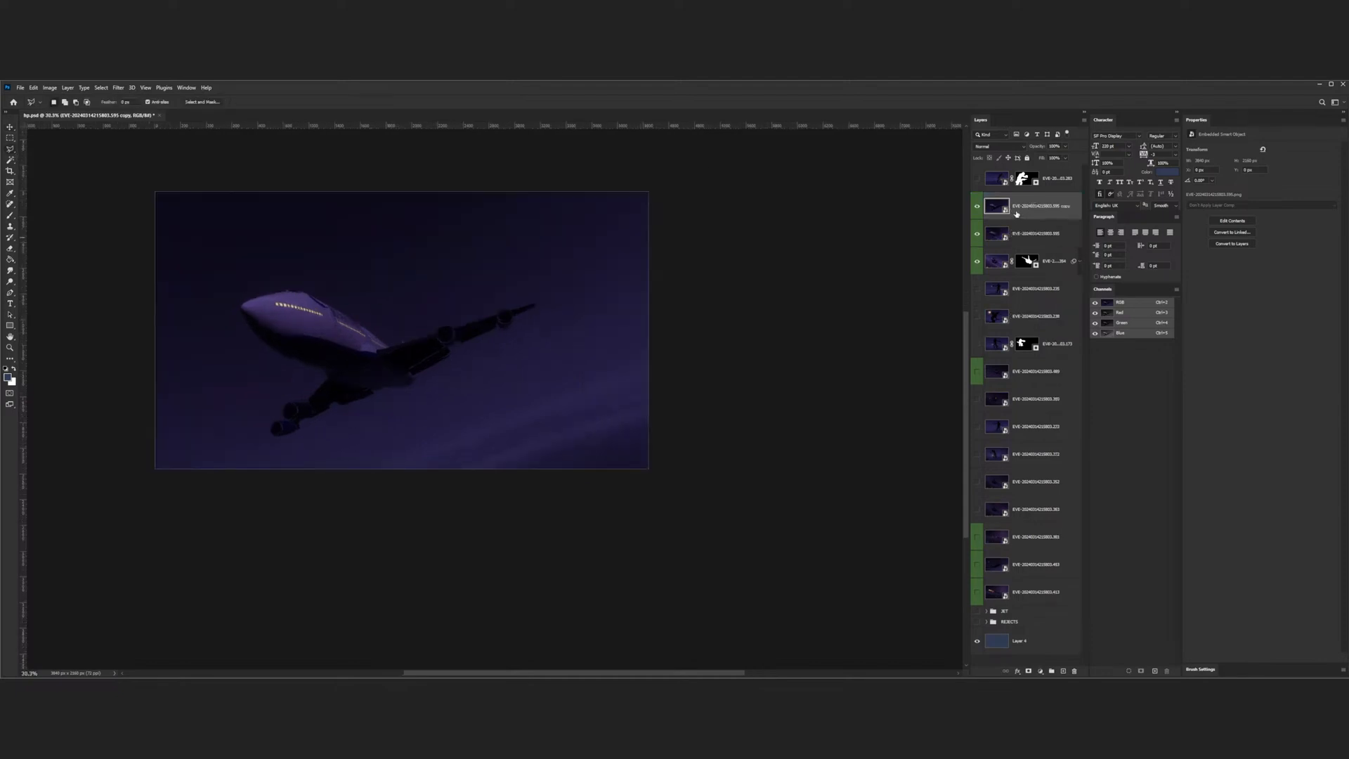
pyautogui.click(1053, 386)
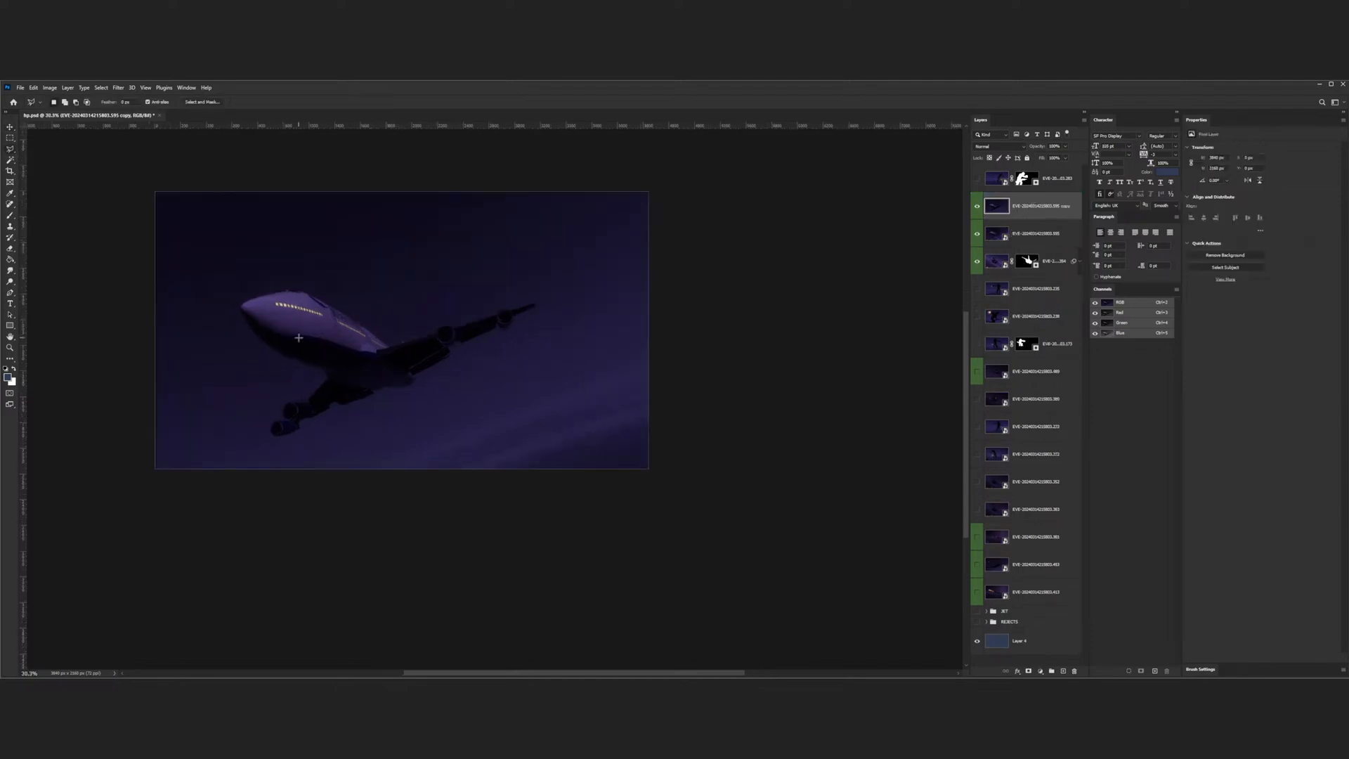
pyautogui.scroll(1, 302, 421)
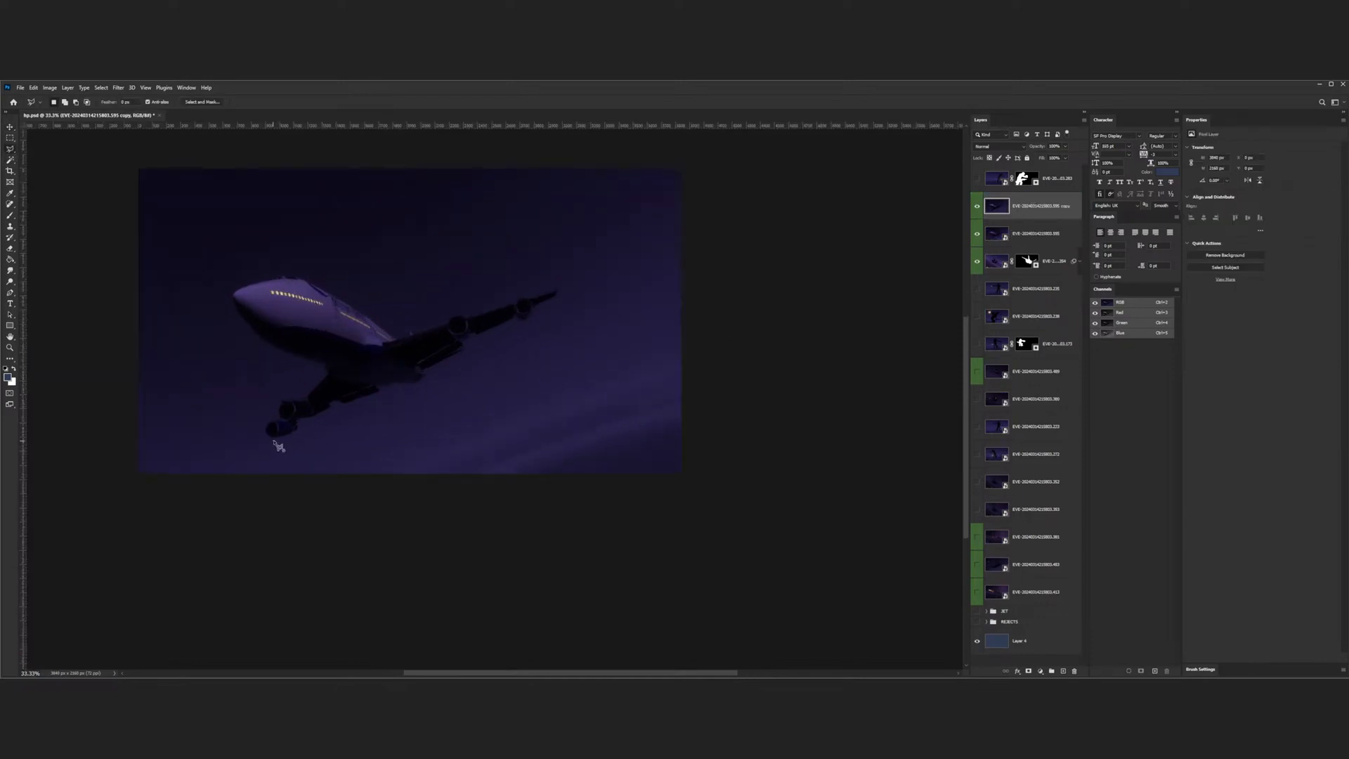
# - Outline the whole airliner on the copy with a closed Polygonal Lasso selection, following the wings, engines and fuselage
pyautogui.click(273, 441)
pyautogui.click(294, 434)
pyautogui.click(301, 424)
pyautogui.click(335, 407)
pyautogui.click(347, 403)
pyautogui.click(381, 392)
pyautogui.click(387, 387)
pyautogui.click(398, 385)
pyautogui.click(408, 386)
pyautogui.click(416, 386)
pyautogui.click(423, 381)
pyautogui.click(436, 368)
pyautogui.click(469, 348)
pyautogui.click(467, 340)
pyautogui.click(476, 339)
pyautogui.click(500, 329)
pyautogui.click(519, 322)
pyautogui.click(529, 317)
pyautogui.click(536, 307)
pyautogui.click(560, 297)
pyautogui.click(556, 285)
pyautogui.click(550, 292)
pyautogui.click(513, 300)
pyautogui.click(510, 303)
pyautogui.click(467, 316)
pyautogui.click(453, 315)
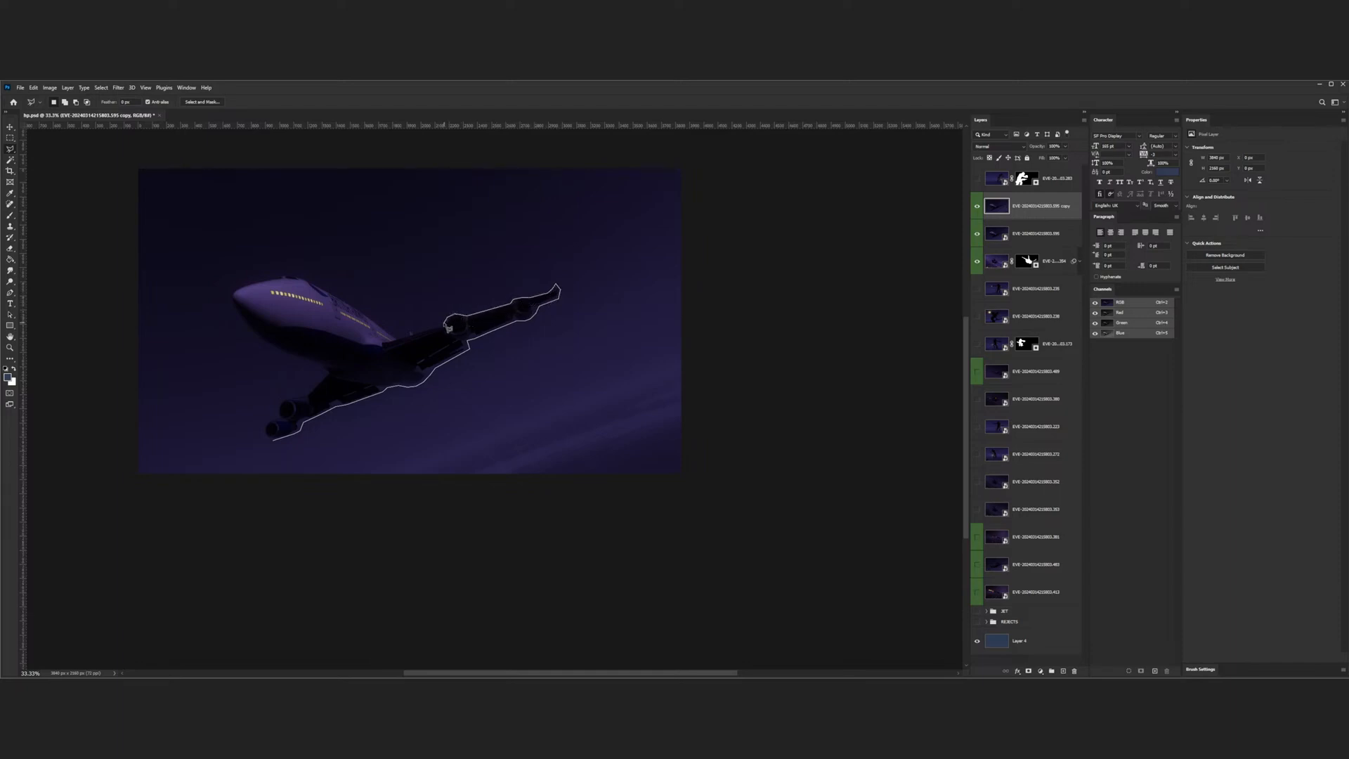
pyautogui.click(402, 336)
pyautogui.click(346, 298)
pyautogui.click(300, 275)
pyautogui.click(281, 274)
pyautogui.click(256, 279)
pyautogui.click(240, 285)
pyautogui.click(233, 295)
pyautogui.click(239, 314)
pyautogui.click(279, 352)
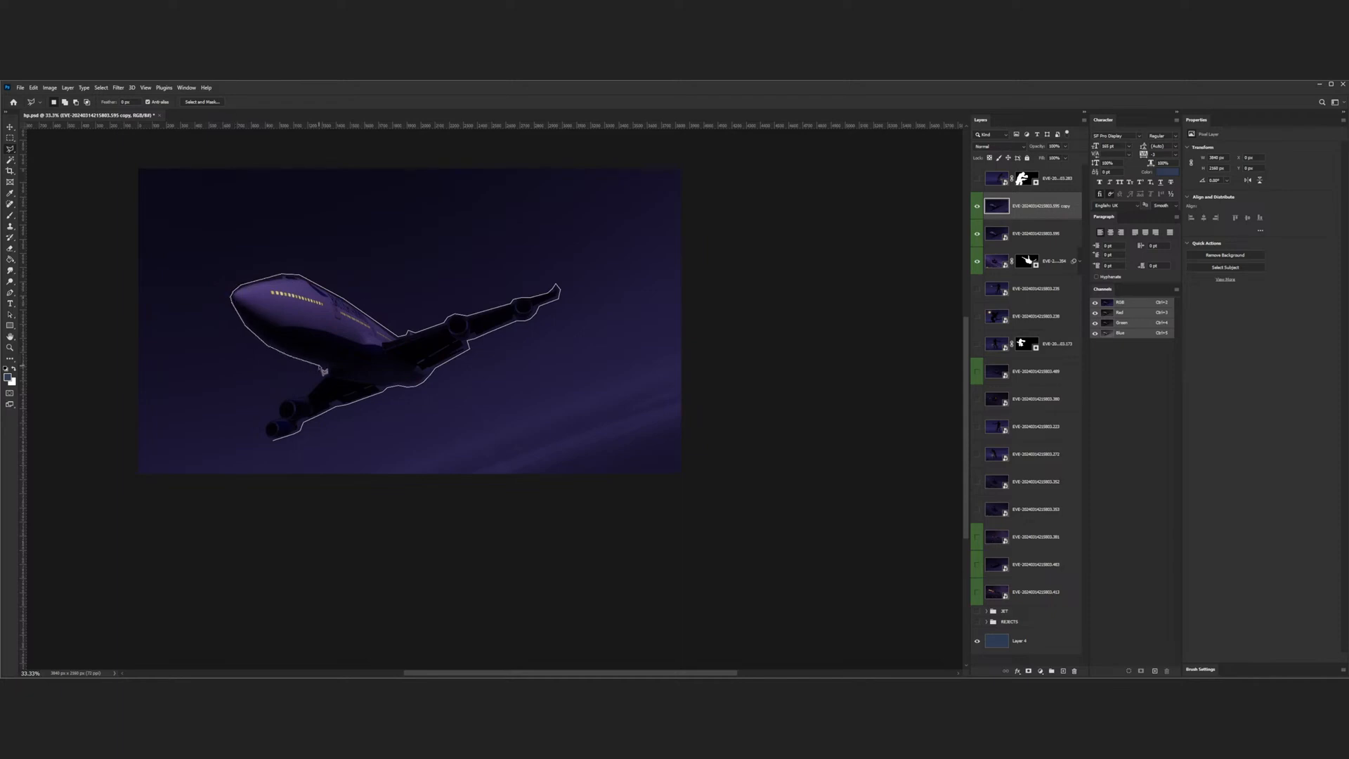
pyautogui.click(320, 370)
pyautogui.click(309, 394)
pyautogui.click(287, 399)
pyautogui.click(280, 403)
pyautogui.click(279, 409)
pyautogui.click(280, 417)
pyautogui.click(269, 420)
pyautogui.click(272, 441)
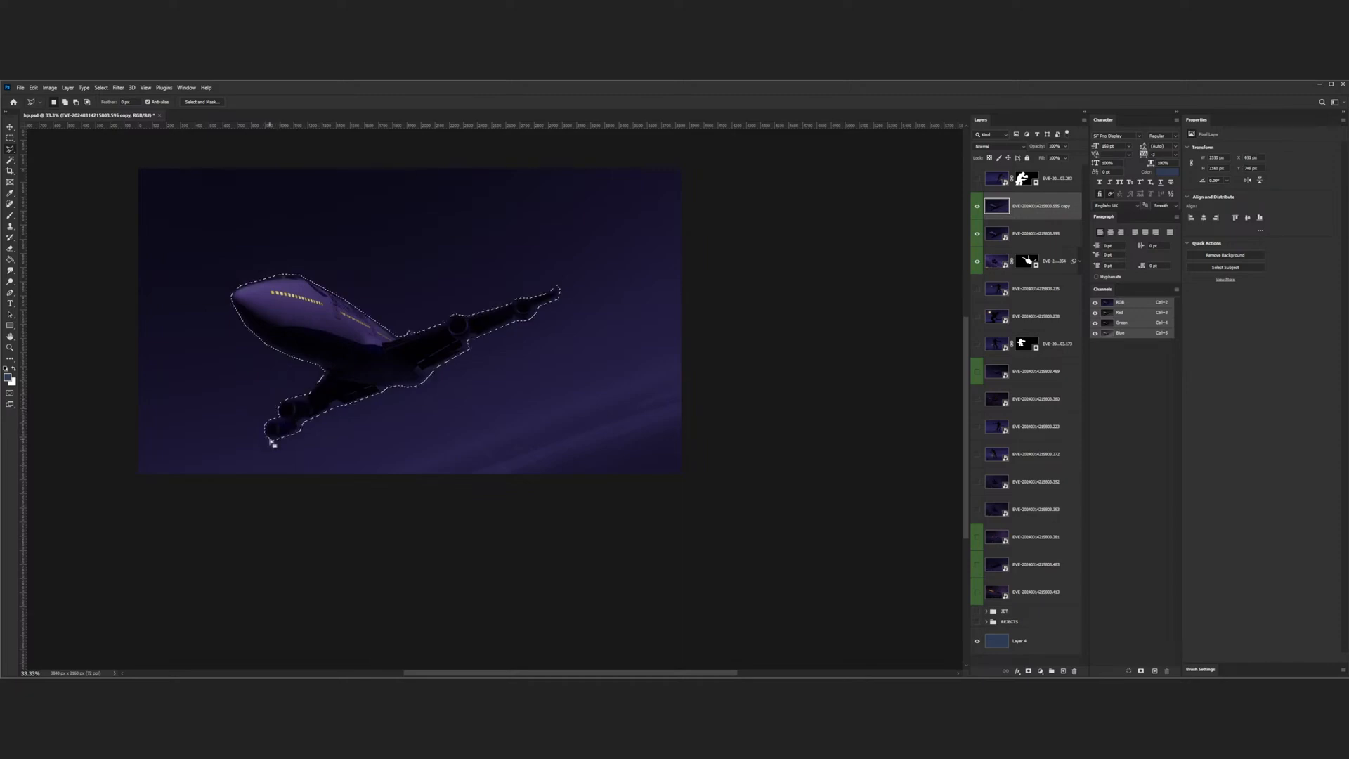
# - Replace the selected airliner with surrounding sky using Content-Aware fill, and clear the selection
pyautogui.click(33, 87)
pyautogui.click(65, 229)
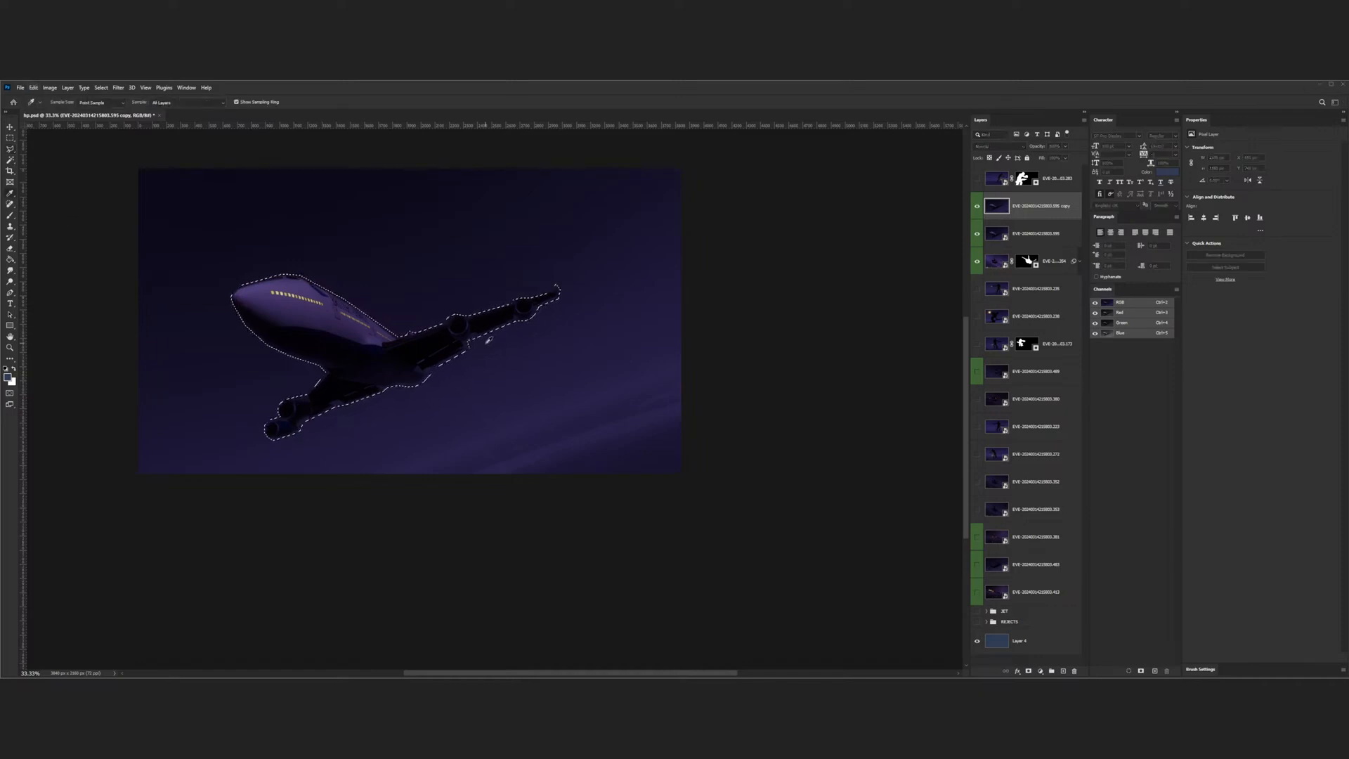
pyautogui.click(489, 340)
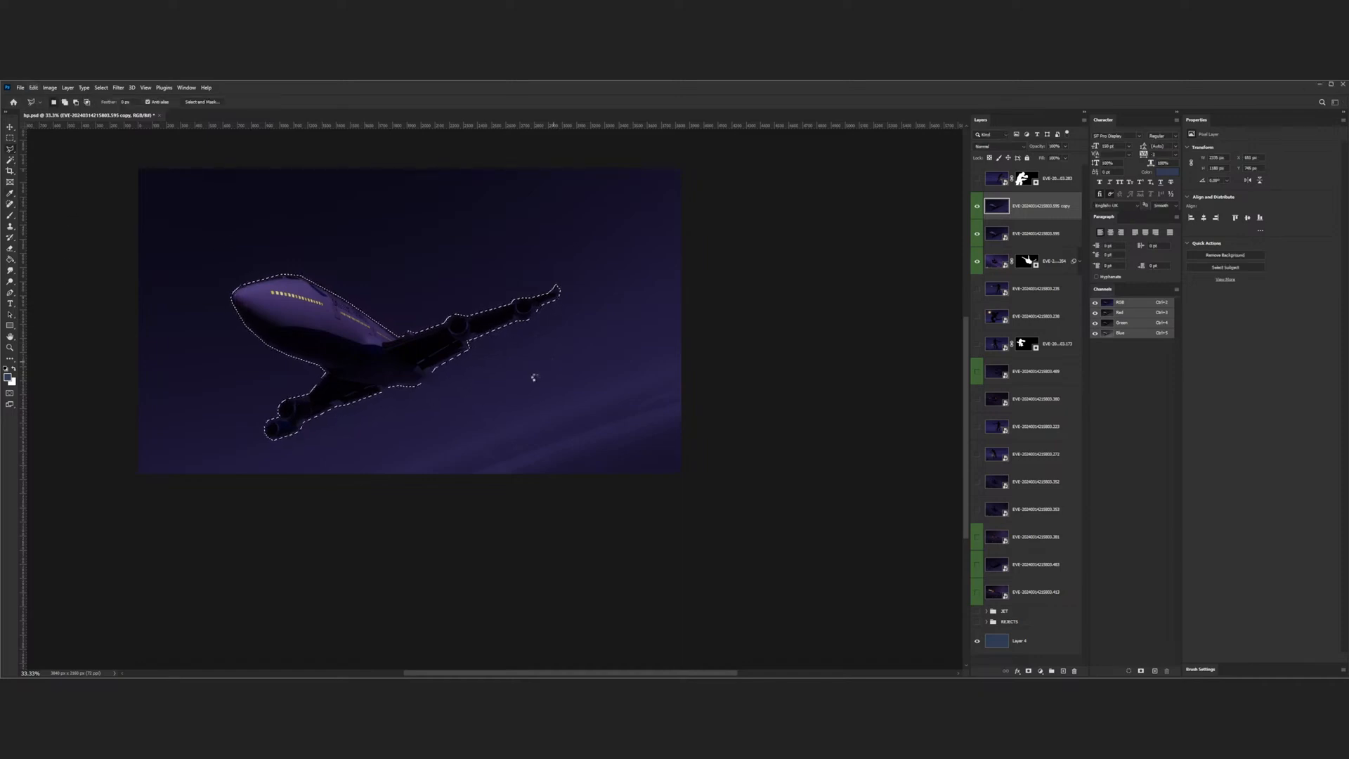
pyautogui.hotkey('ctrl', 'd')
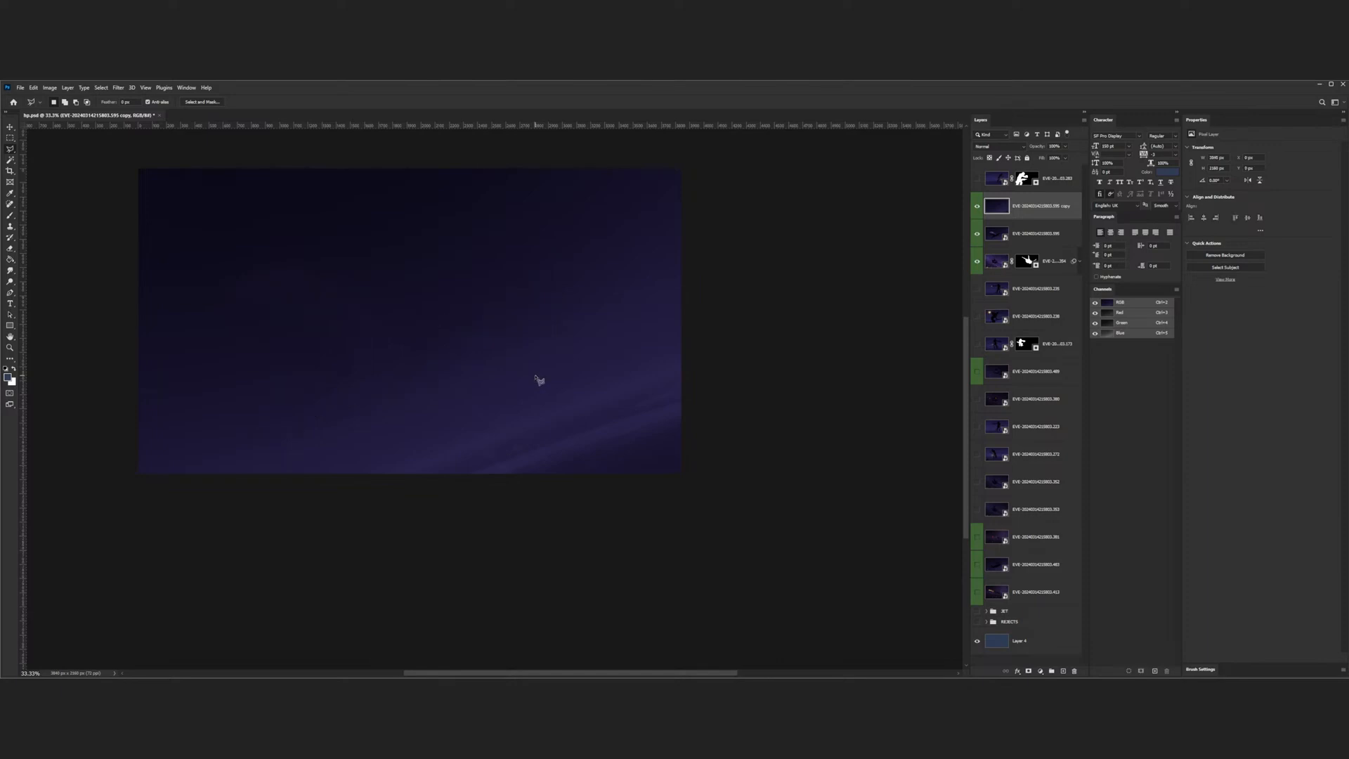
# - Move the clean sky copy below the fighter jet layer and hide the original airliner layer
pyautogui.scroll(-2, 539, 380)
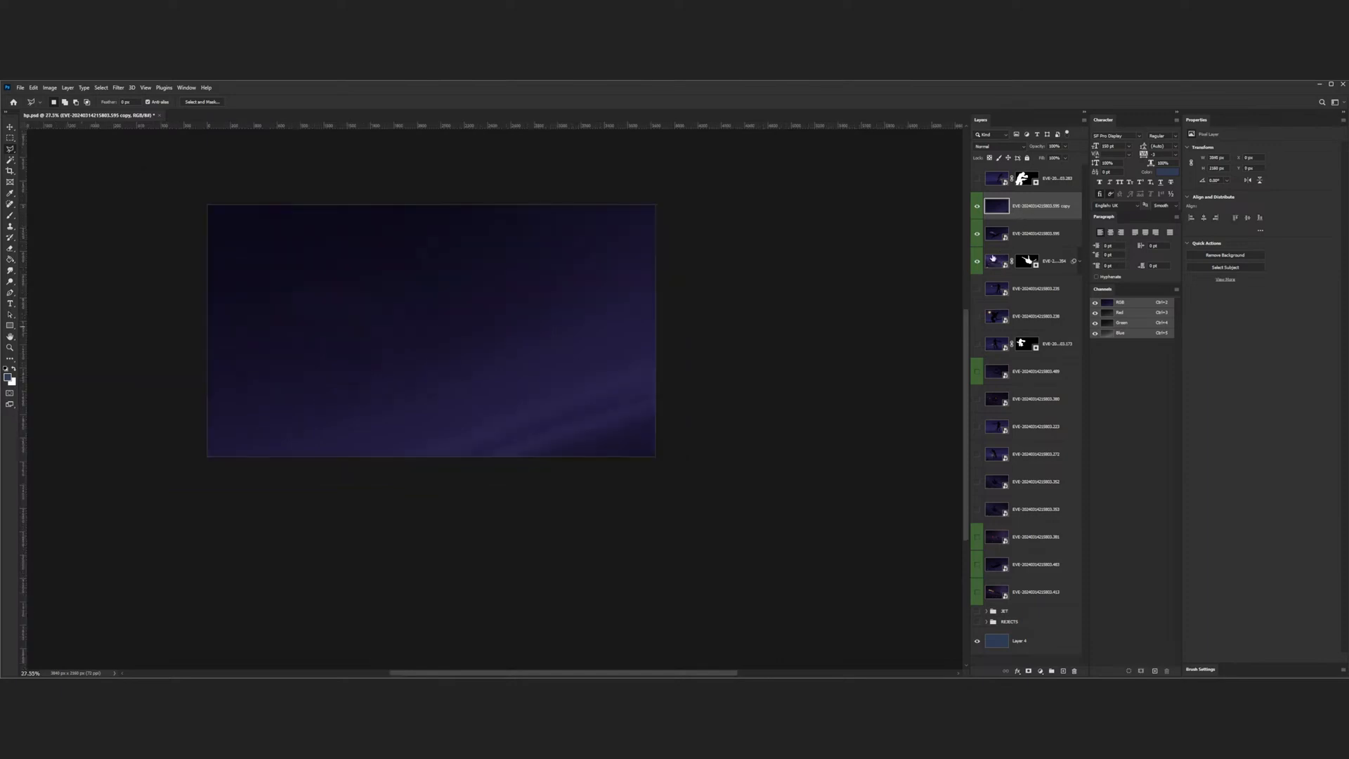
pyautogui.moveTo(1030, 214); pyautogui.dragTo(1034, 270)
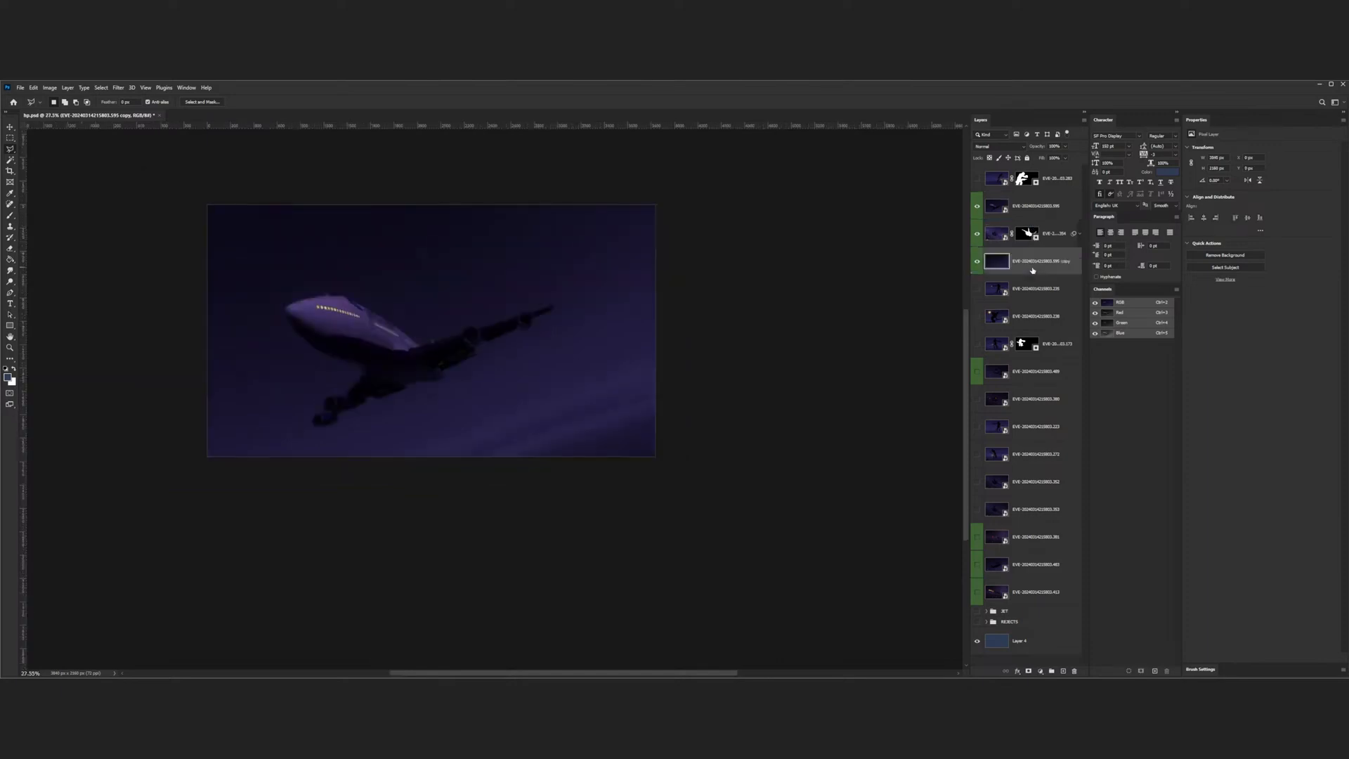
pyautogui.click(977, 207)
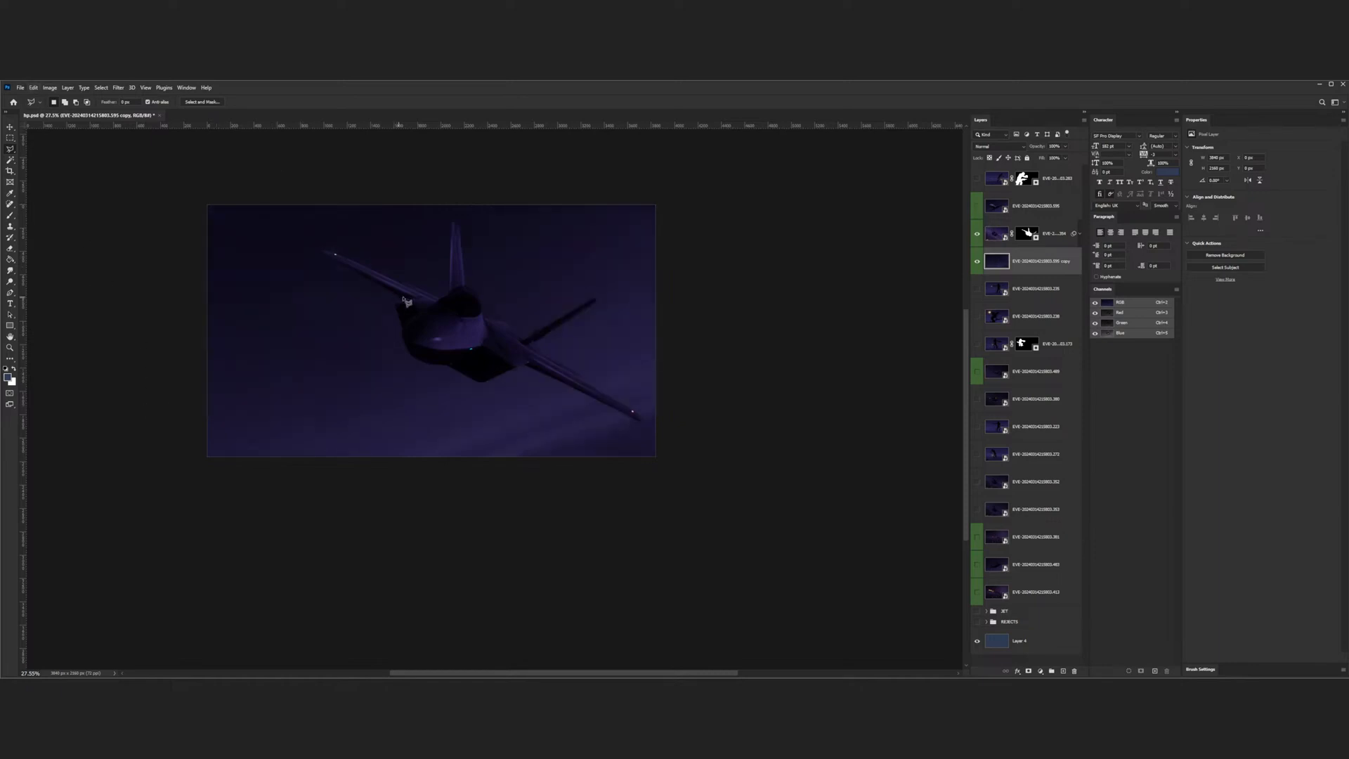
# - Try the Clone Stamp tool on the sky copy, sampling clean sky beside the jet, and undo and redo the last change
pyautogui.click(11, 128)
pyautogui.scroll(2, 452, 354)
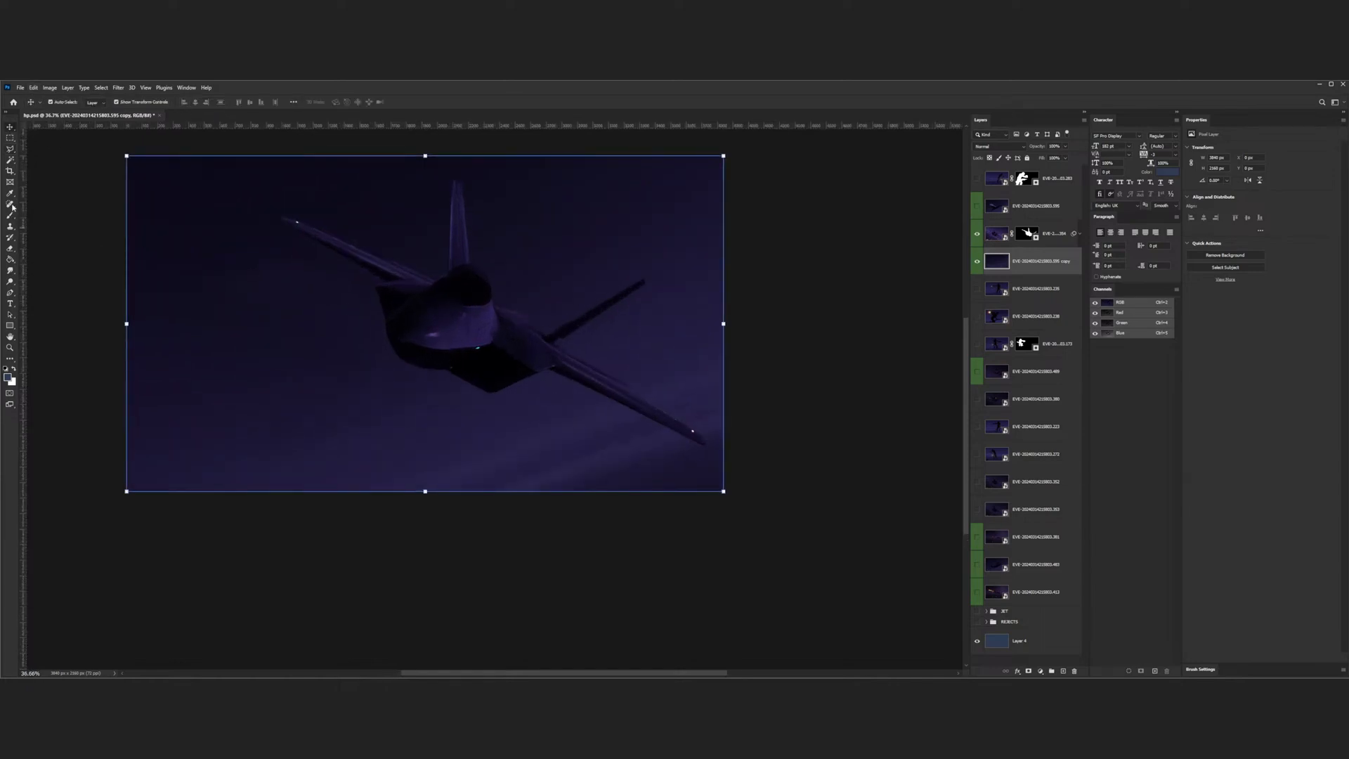
pyautogui.click(12, 227)
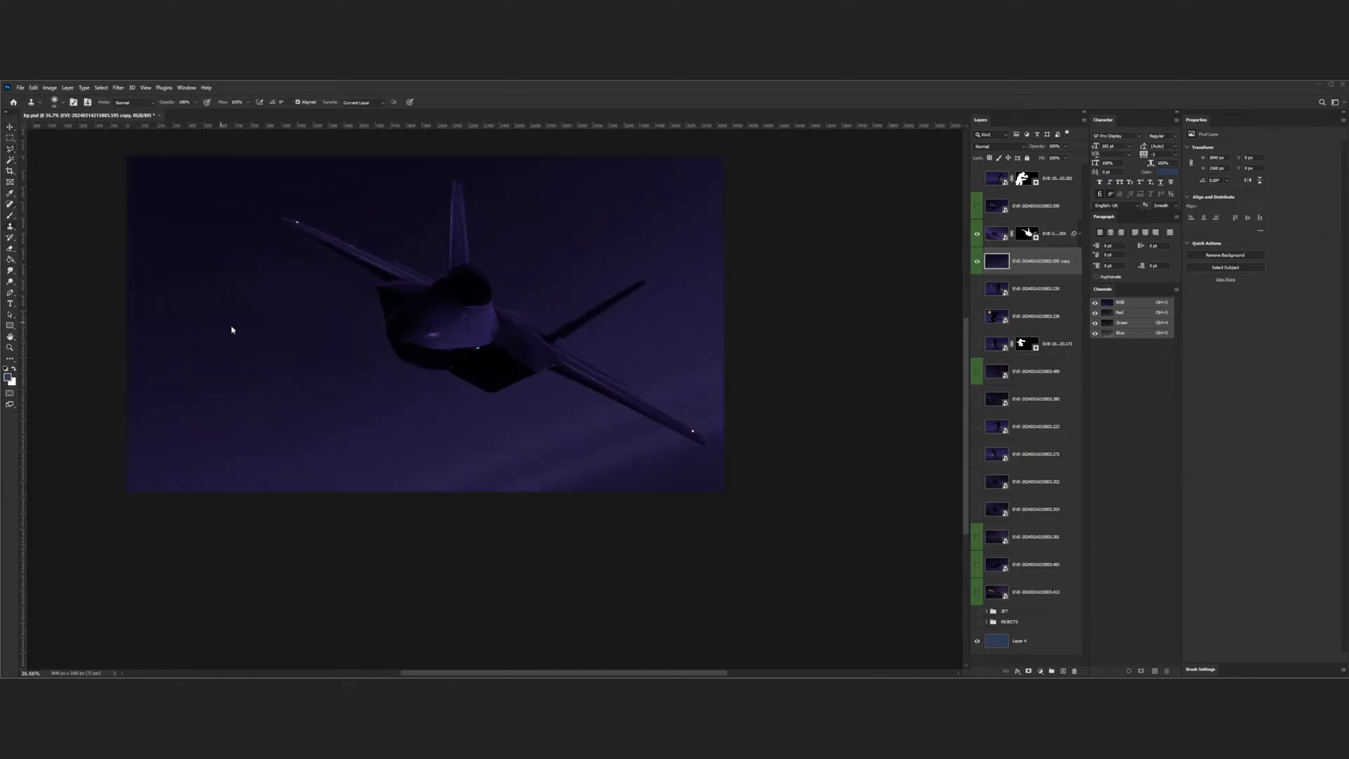
pyautogui.keyDown('alt'); pyautogui.click(174, 332); pyautogui.keyUp('alt')
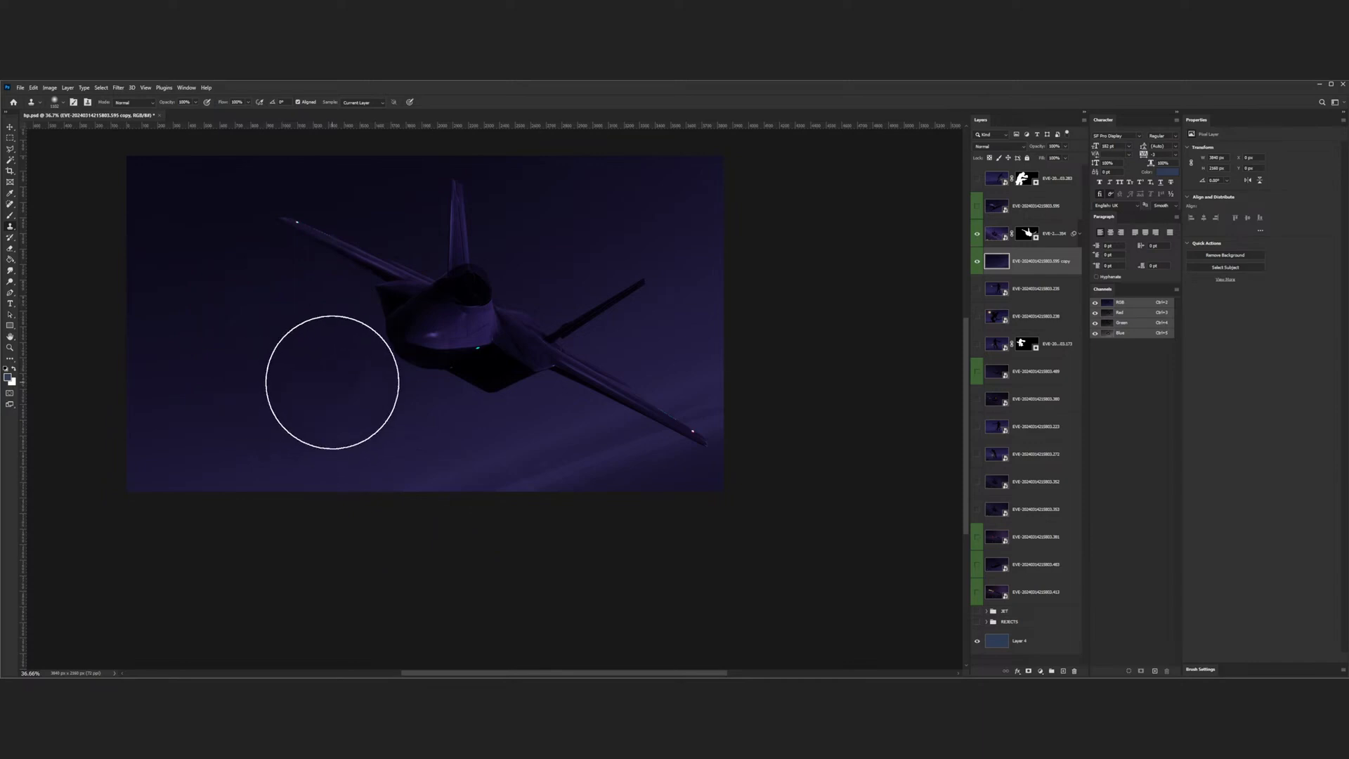
pyautogui.scroll(-5, 140, 320)
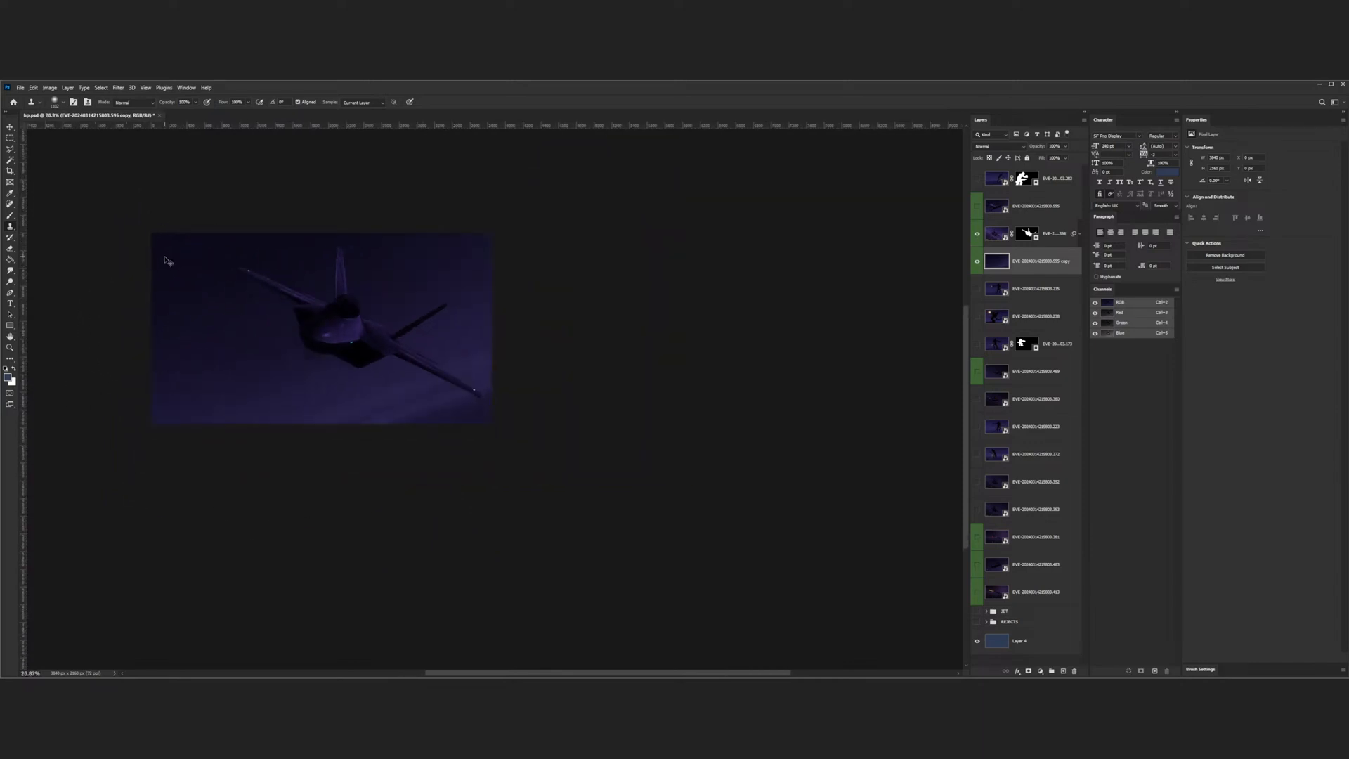
pyautogui.hotkey('ctrl', 'z')
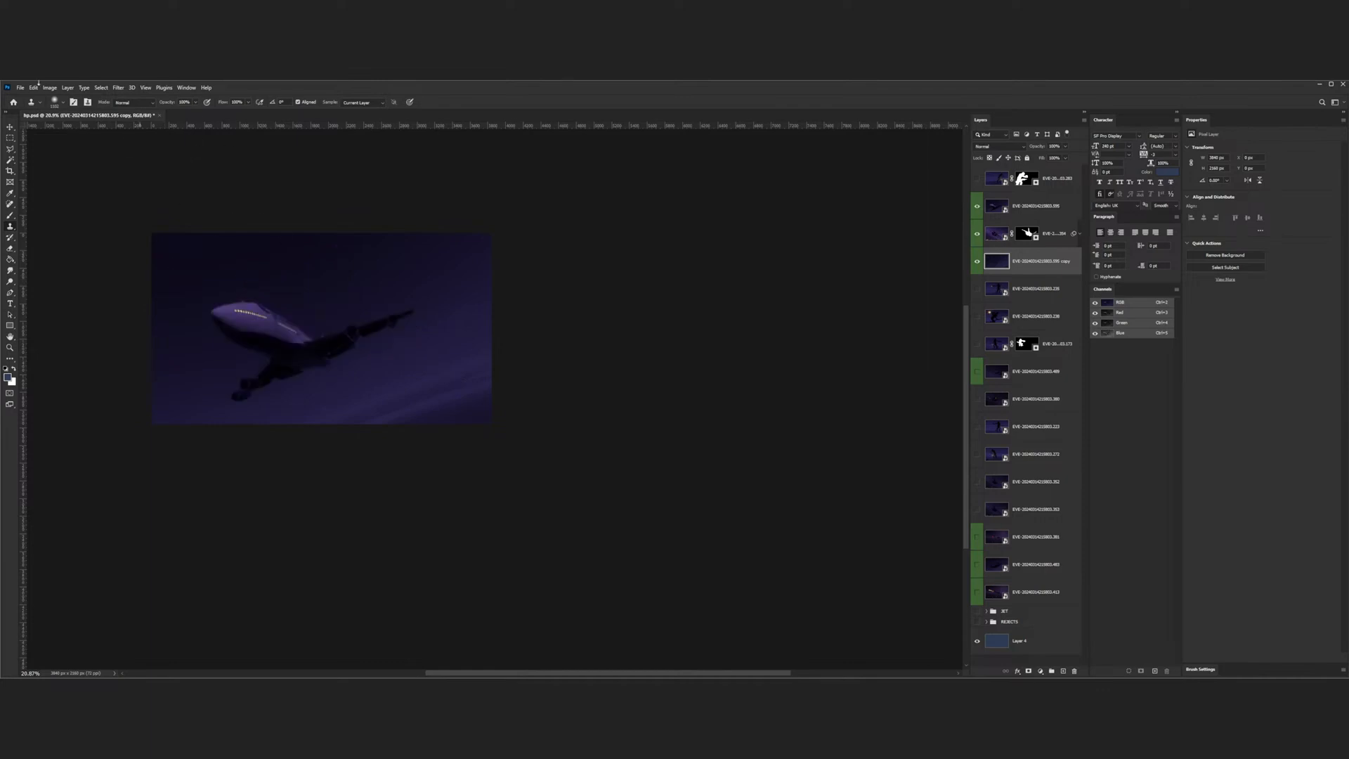
pyautogui.hotkey('ctrl', 'shift', 'z')
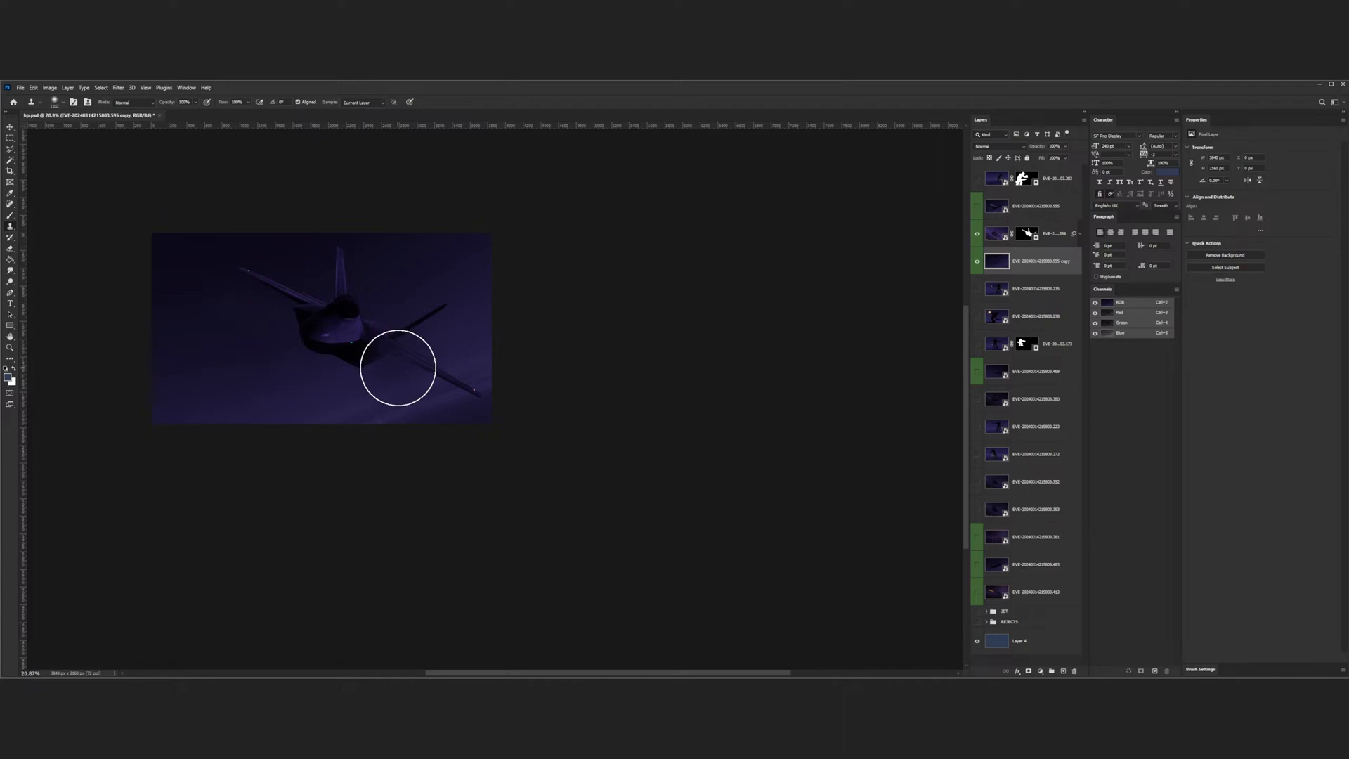
# - Examine how the fighter jet sits against the clean sky background at several zoom levels
pyautogui.click(10, 127)
pyautogui.scroll(5, 314, 279)
pyautogui.scroll(-7, 427, 343)
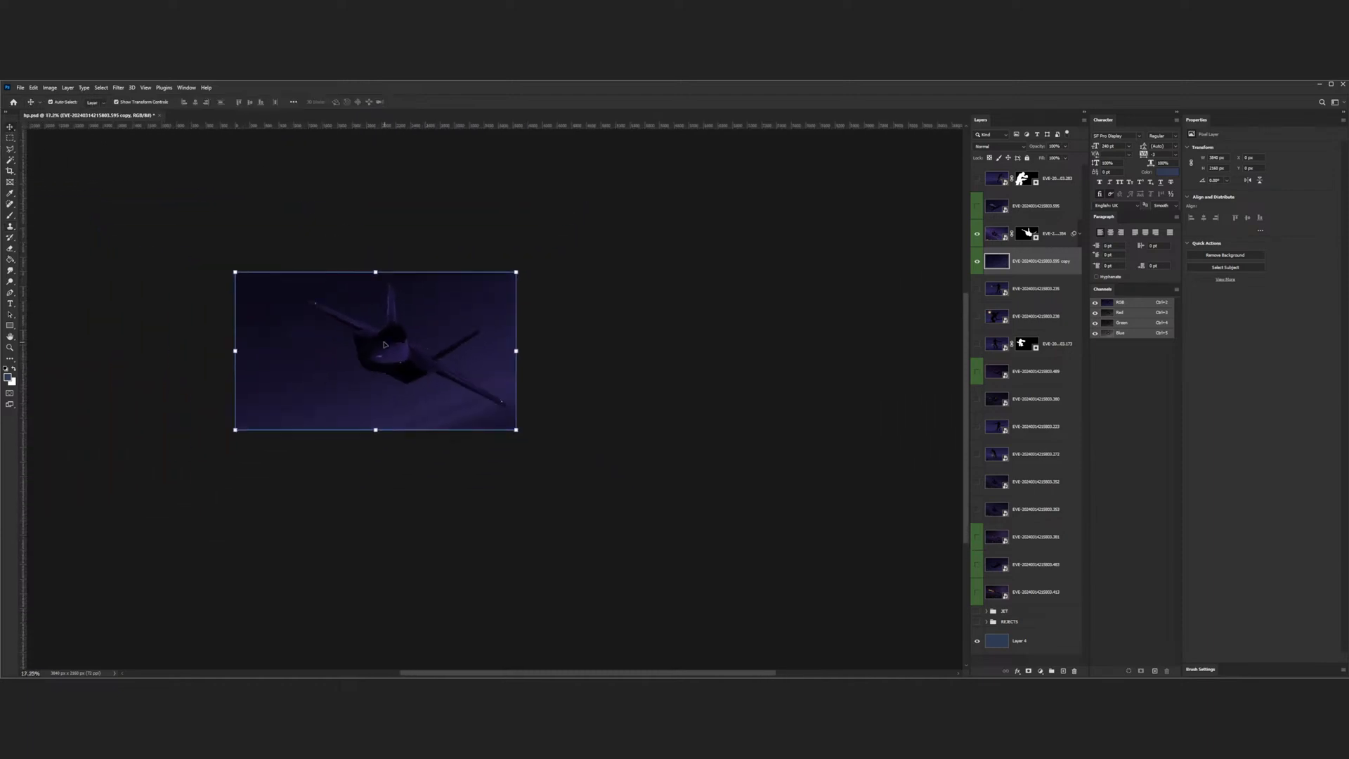
pyautogui.scroll(3, 384, 344)
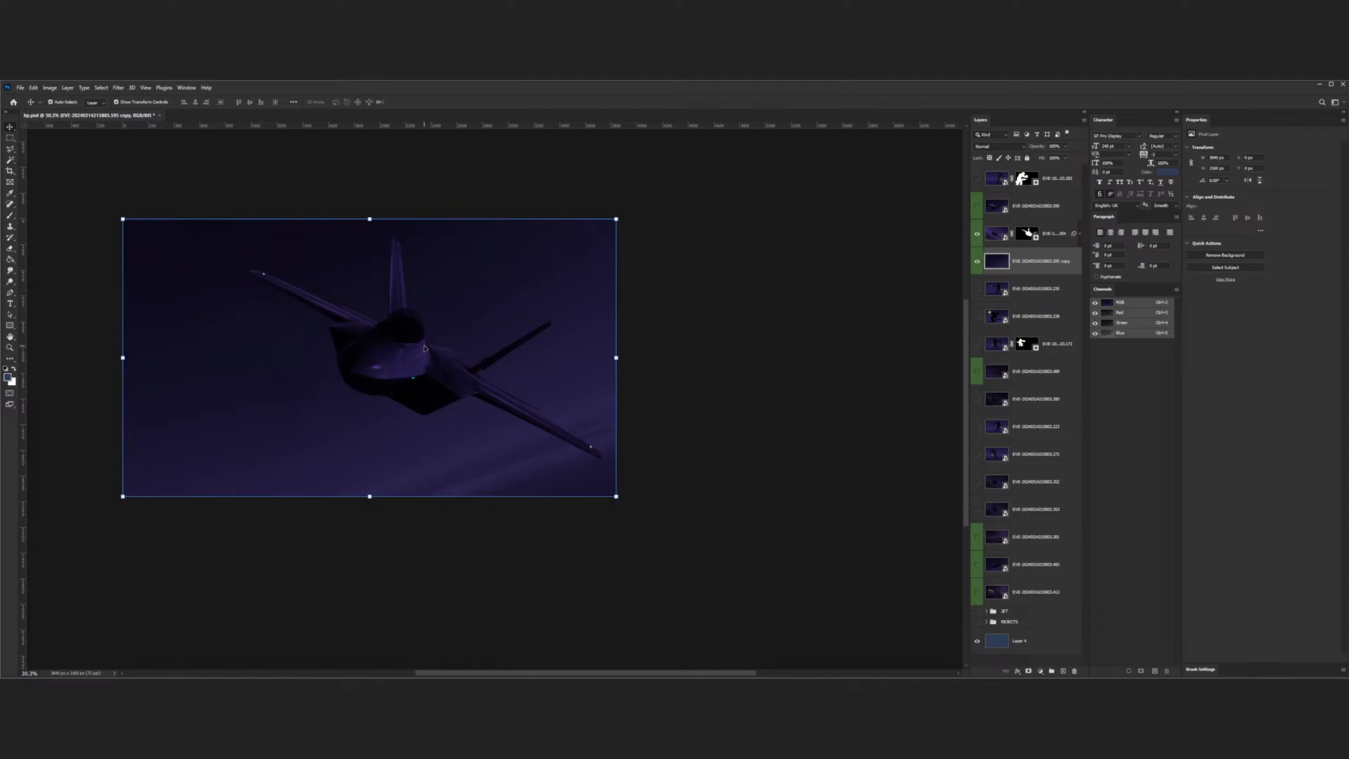
pyautogui.scroll(3, 274, 343)
pyautogui.scroll(-11, 318, 358)
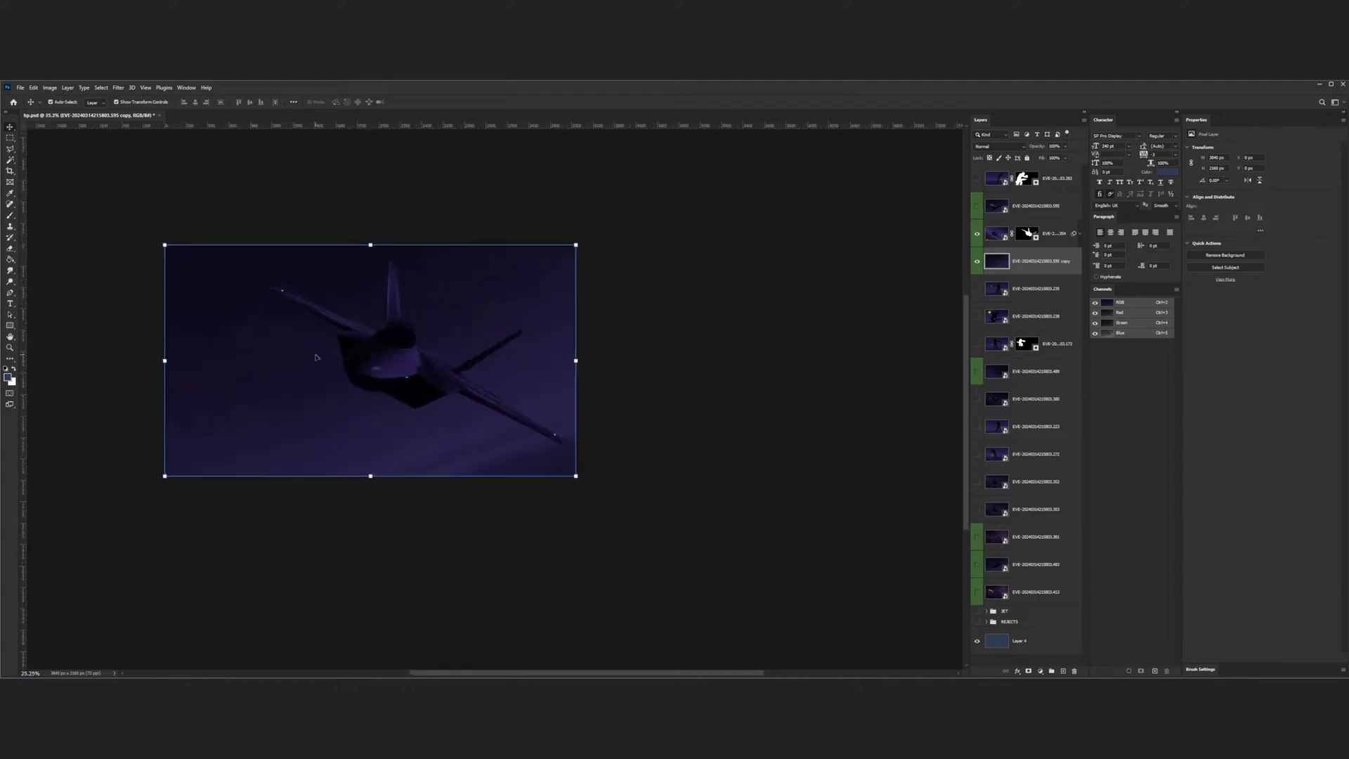
pyautogui.scroll(5, 427, 355)
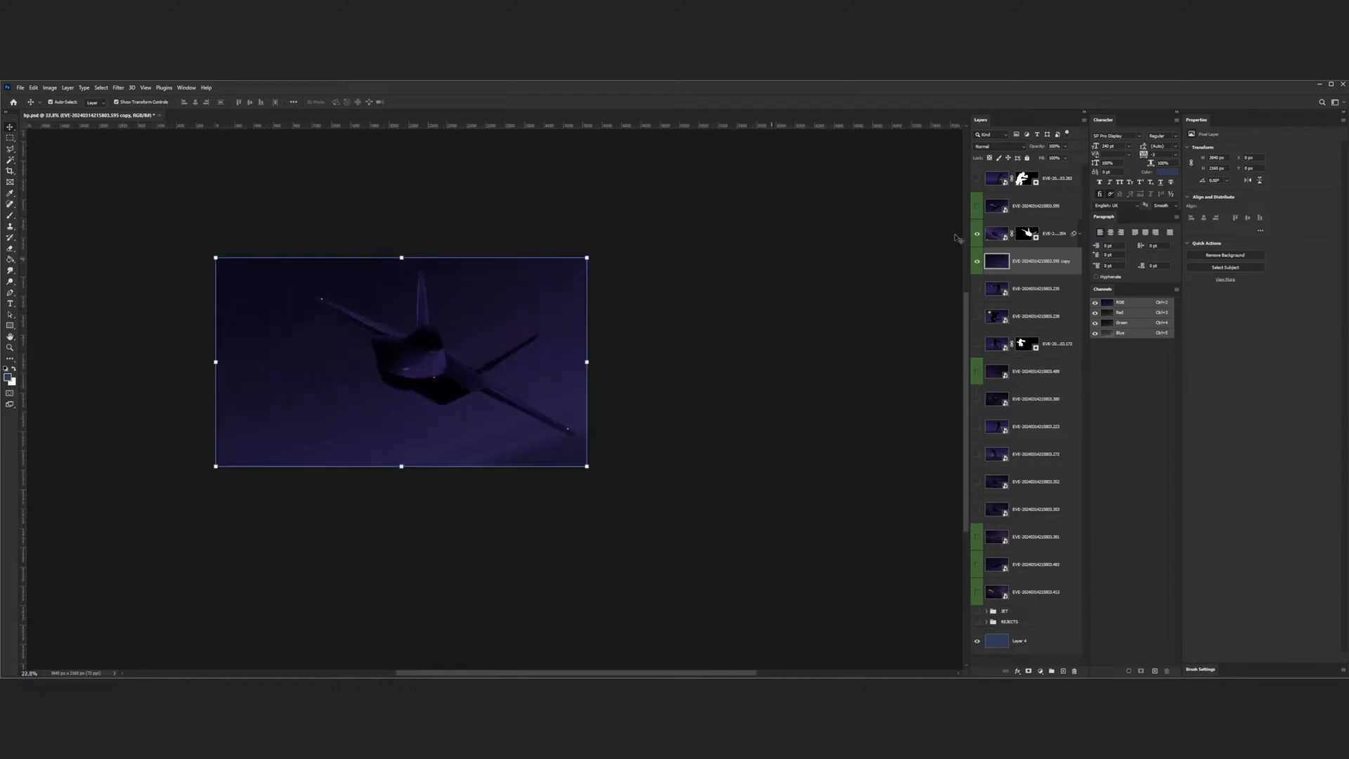
# - Show the masked large figure on the top layer and shift it slightly up and left beside the jet
pyautogui.click(976, 180)
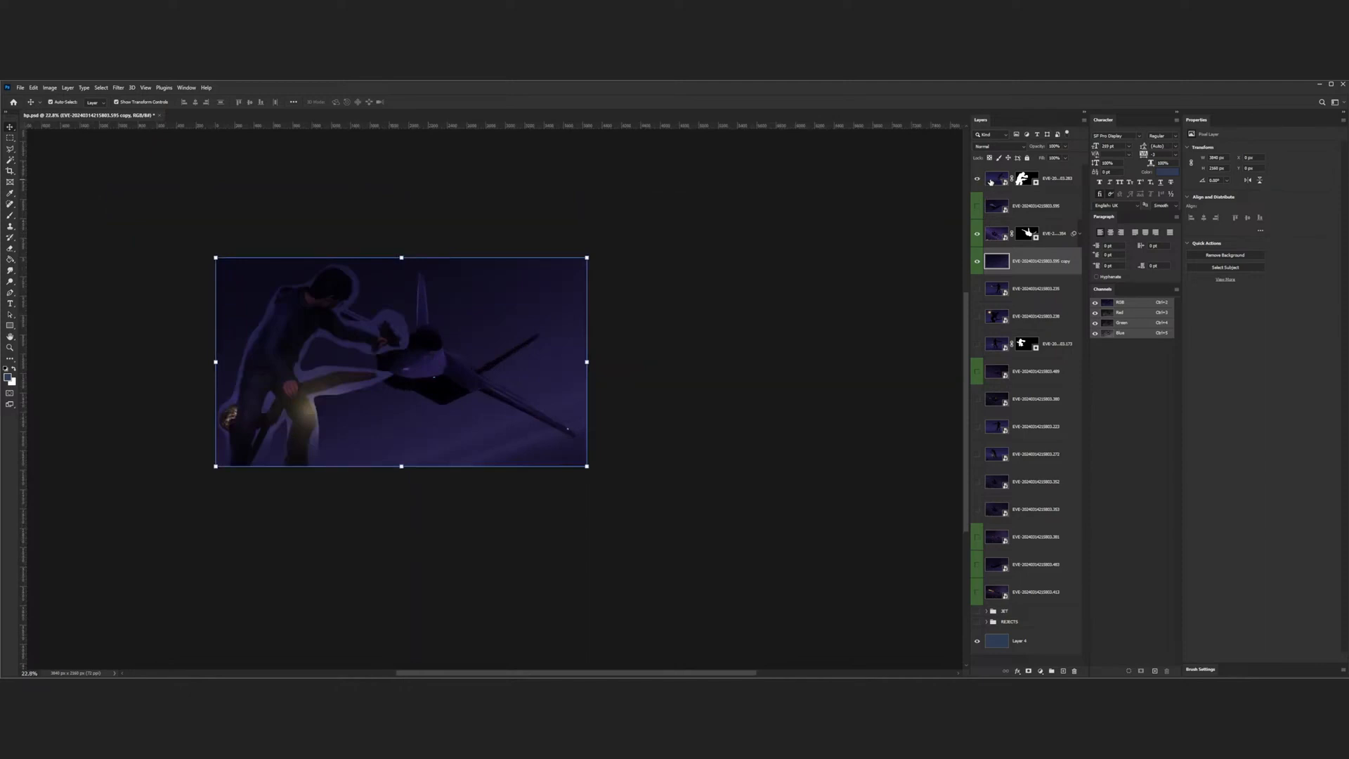
pyautogui.click(990, 182)
pyautogui.scroll(2, 291, 329)
pyautogui.scroll(-3, 290, 330)
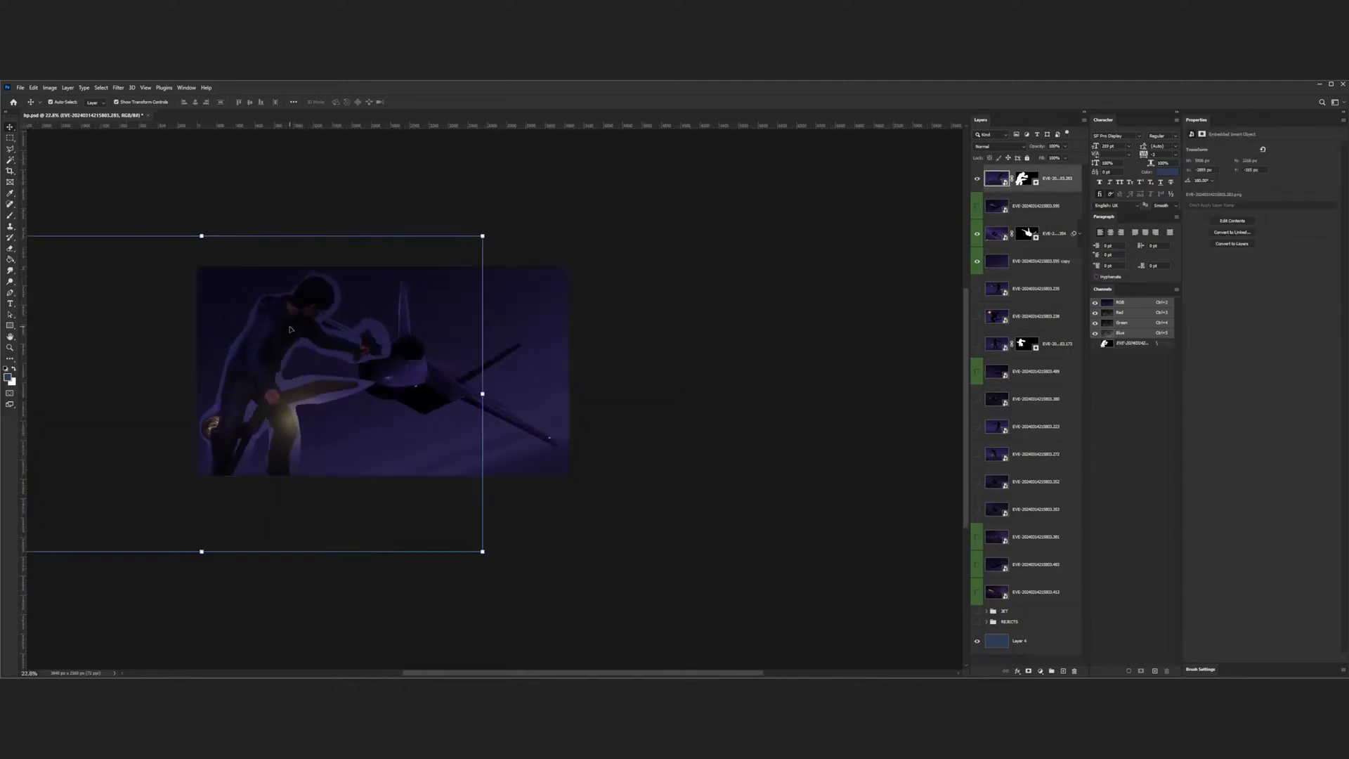
pyautogui.scroll(2, 291, 329)
pyautogui.moveTo(279, 321)
pyautogui.mouseDown()
pyautogui.moveTo(355, 295)
pyautogui.moveTo(358, 319)
pyautogui.moveTo(285, 334)
pyautogui.moveTo(295, 295)
pyautogui.moveTo(270, 281)
pyautogui.moveTo(269, 311)
pyautogui.mouseUp()
pyautogui.scroll(-2, 278, 309)
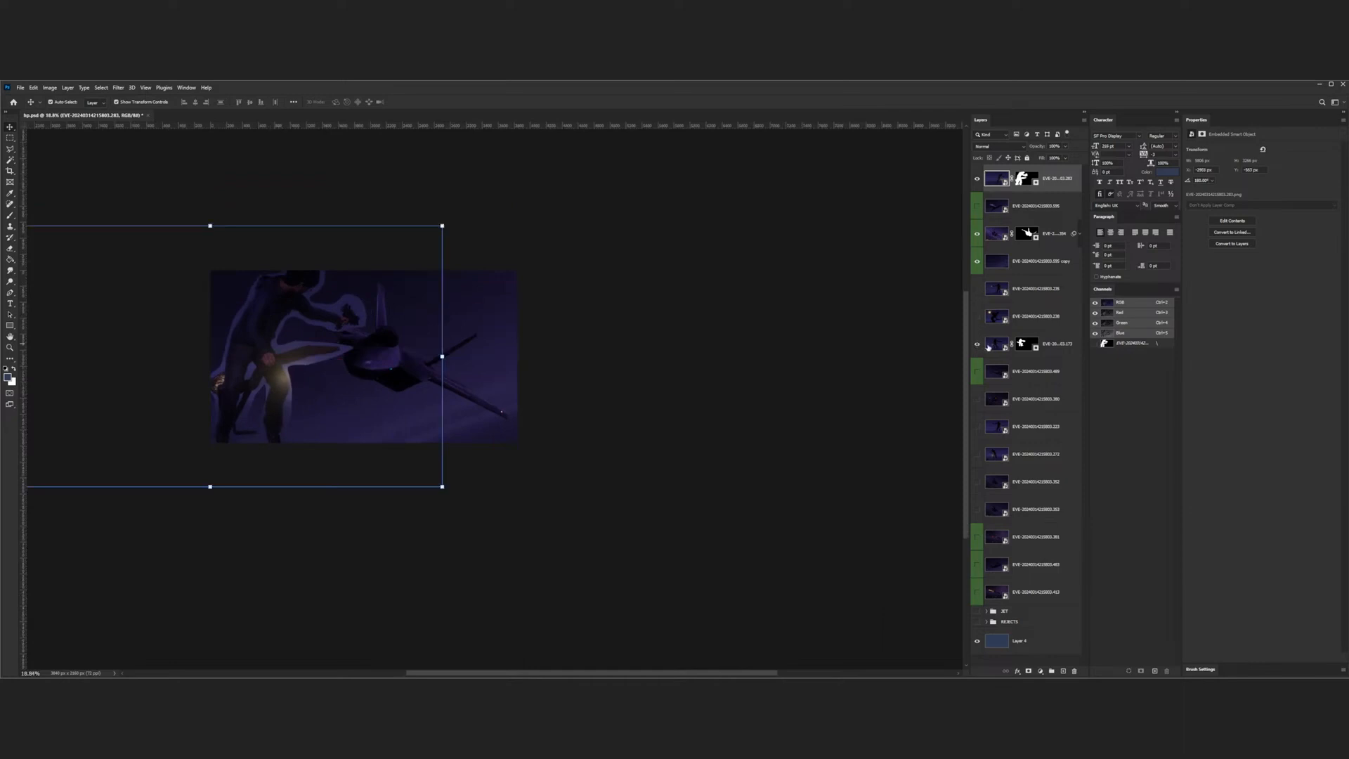
# - Raise the gun-pointing figure layer to just below the top figure, display it instead, and enlarge it to about 145%
pyautogui.moveTo(987, 347); pyautogui.dragTo(982, 193)
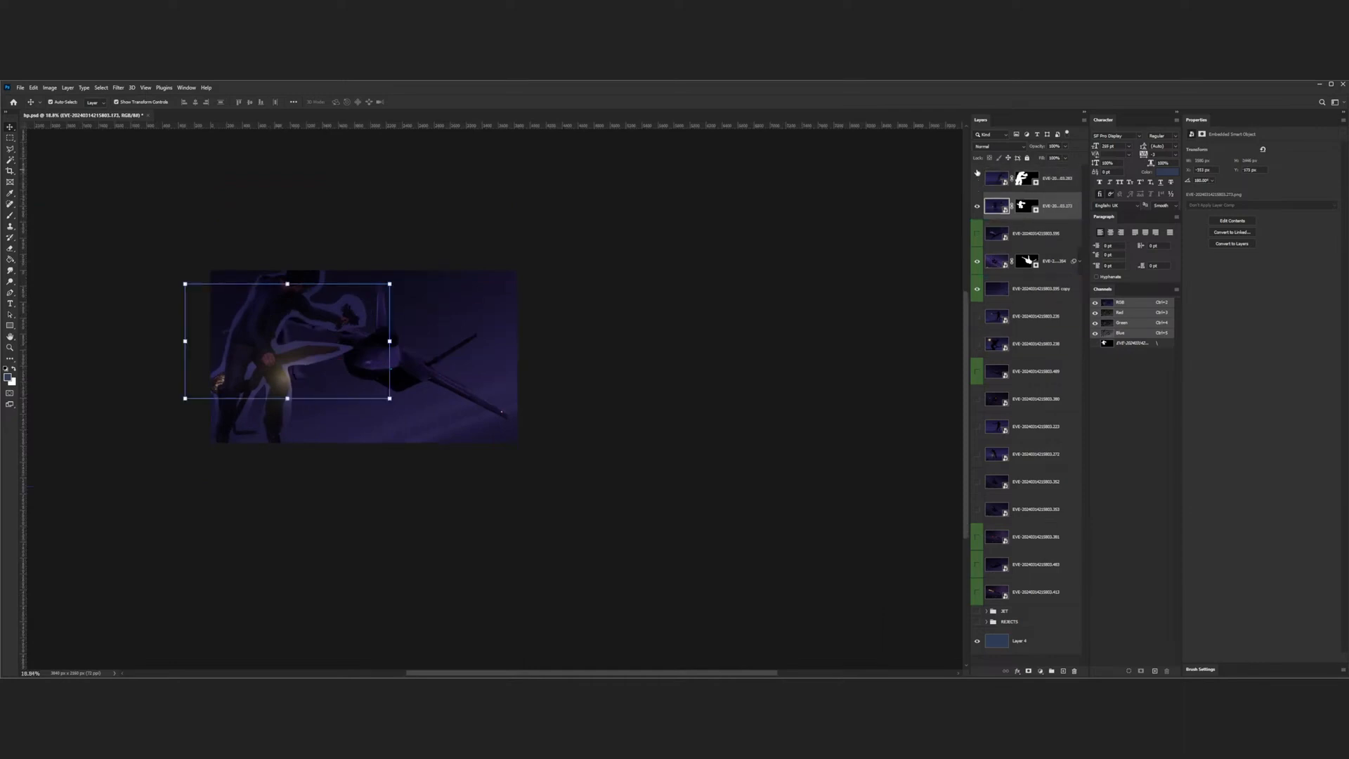
pyautogui.scroll(2, 359, 379)
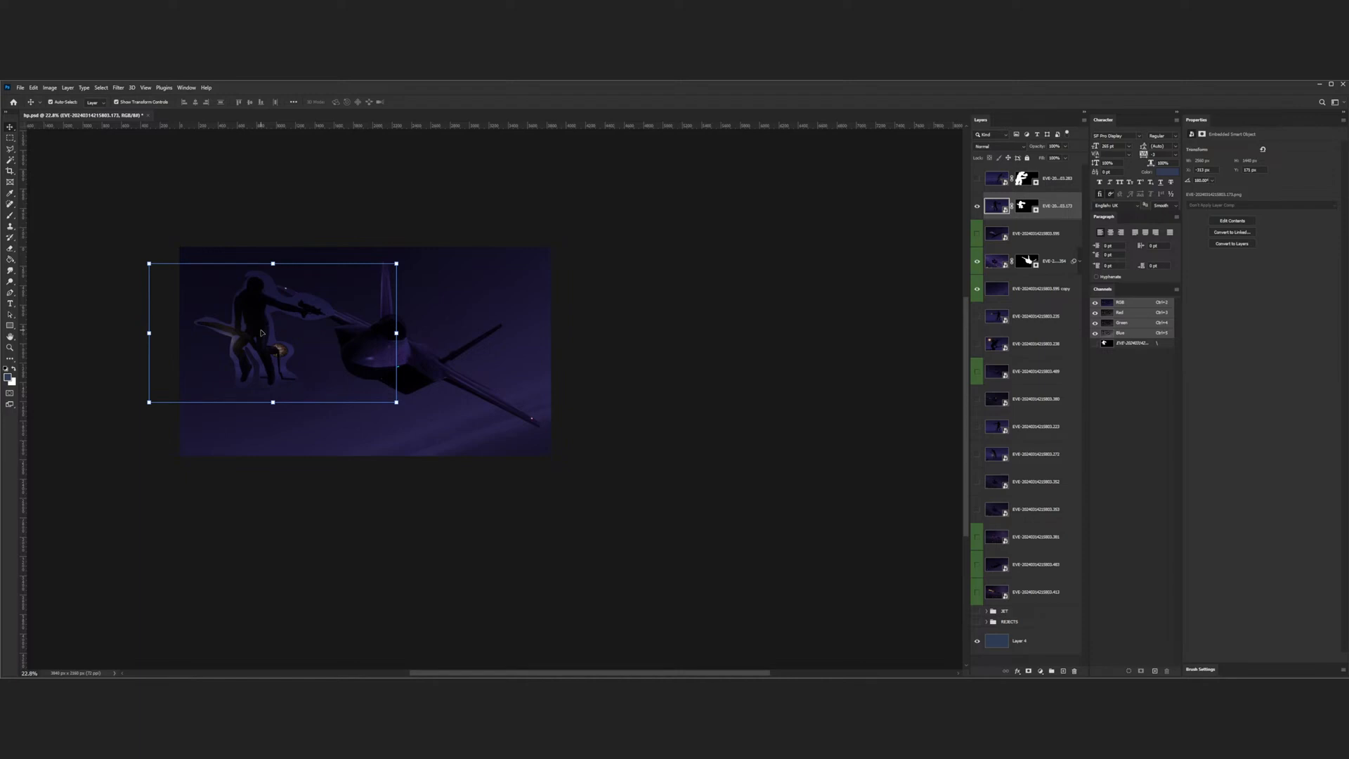
pyautogui.moveTo(269, 324); pyautogui.dragTo(261, 341)
pyautogui.moveTo(390, 282); pyautogui.dragTo(457, 271)
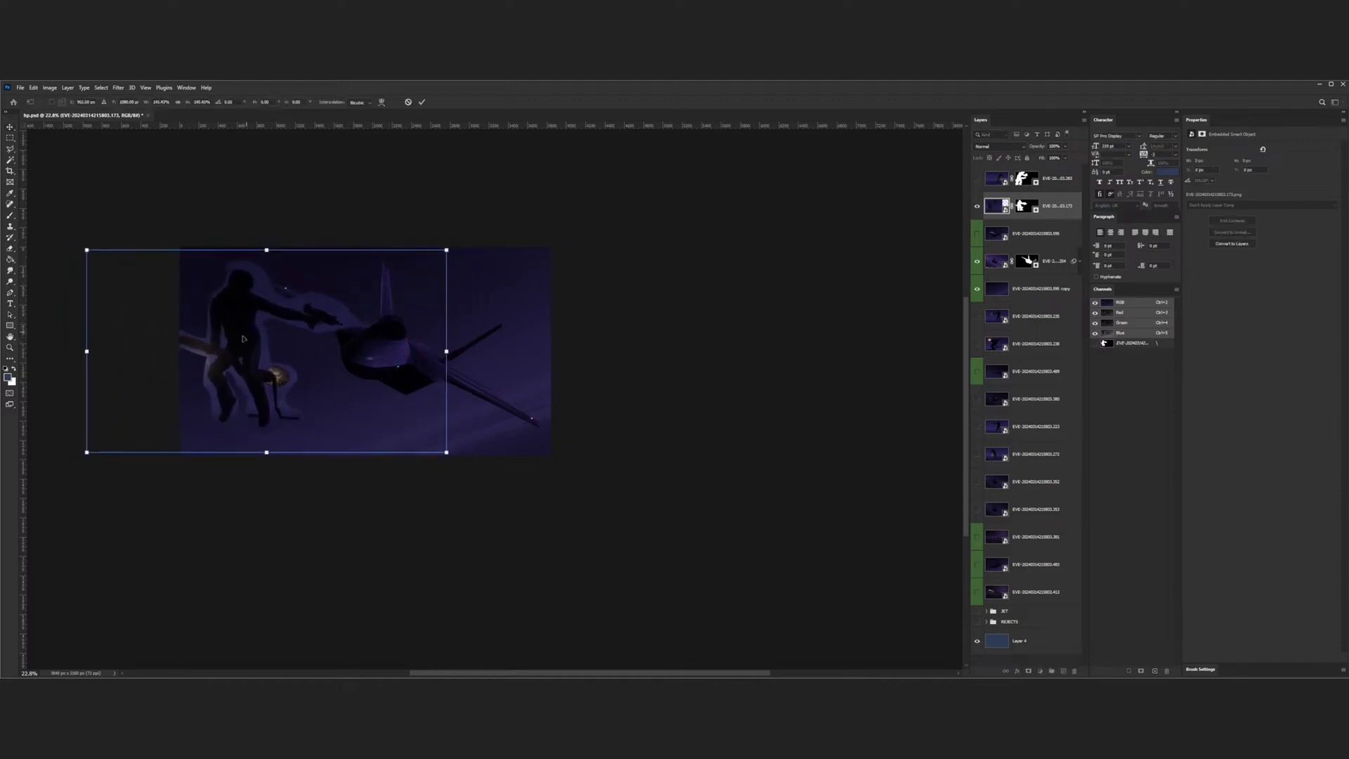
pyautogui.moveTo(236, 343)
pyautogui.mouseDown()
pyautogui.moveTo(282, 345)
pyautogui.moveTo(216, 326)
pyautogui.moveTo(242, 329)
pyautogui.mouseUp()
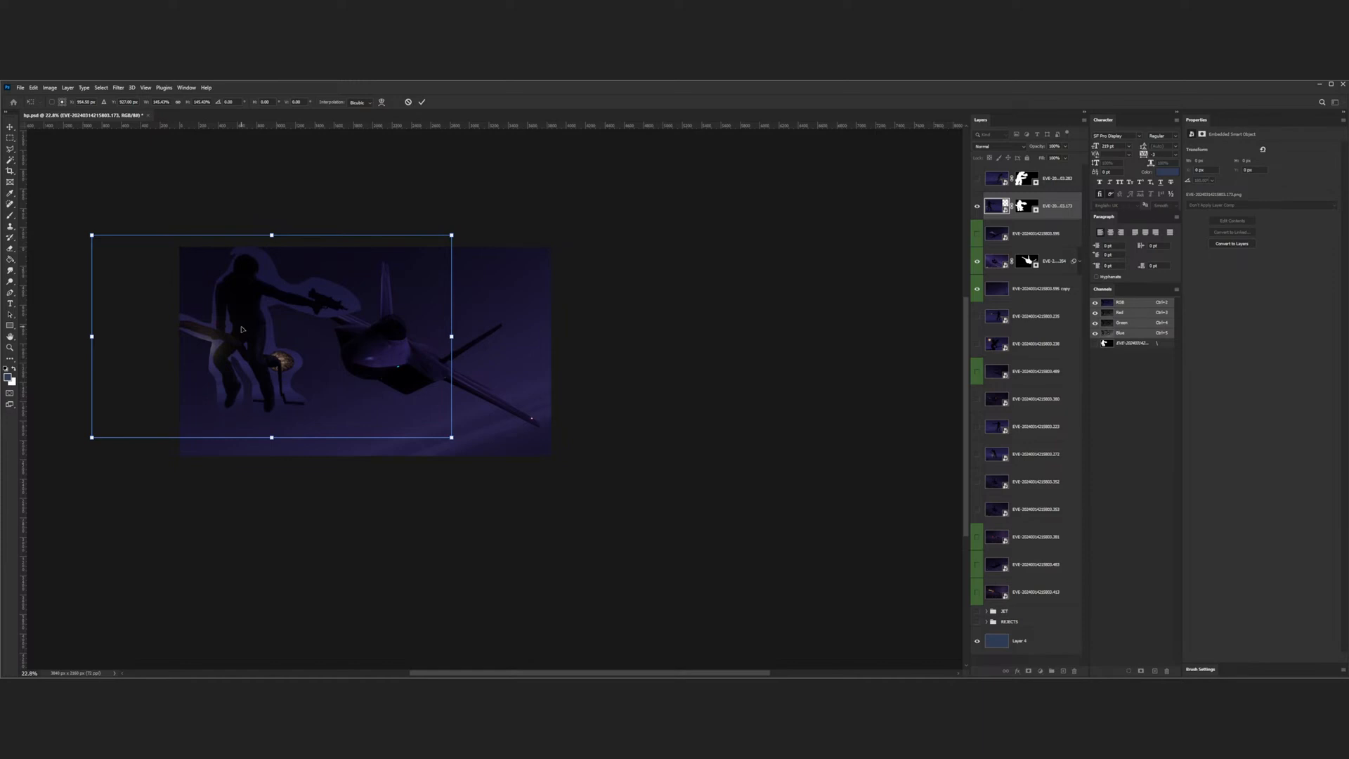
# - Rotate the gun-pointing figure about 7° clockwise, reposition it beside the jet's nose, and apply the transformation
pyautogui.moveTo(457, 227); pyautogui.dragTo(483, 255)
pyautogui.moveTo(206, 360); pyautogui.dragTo(210, 353)
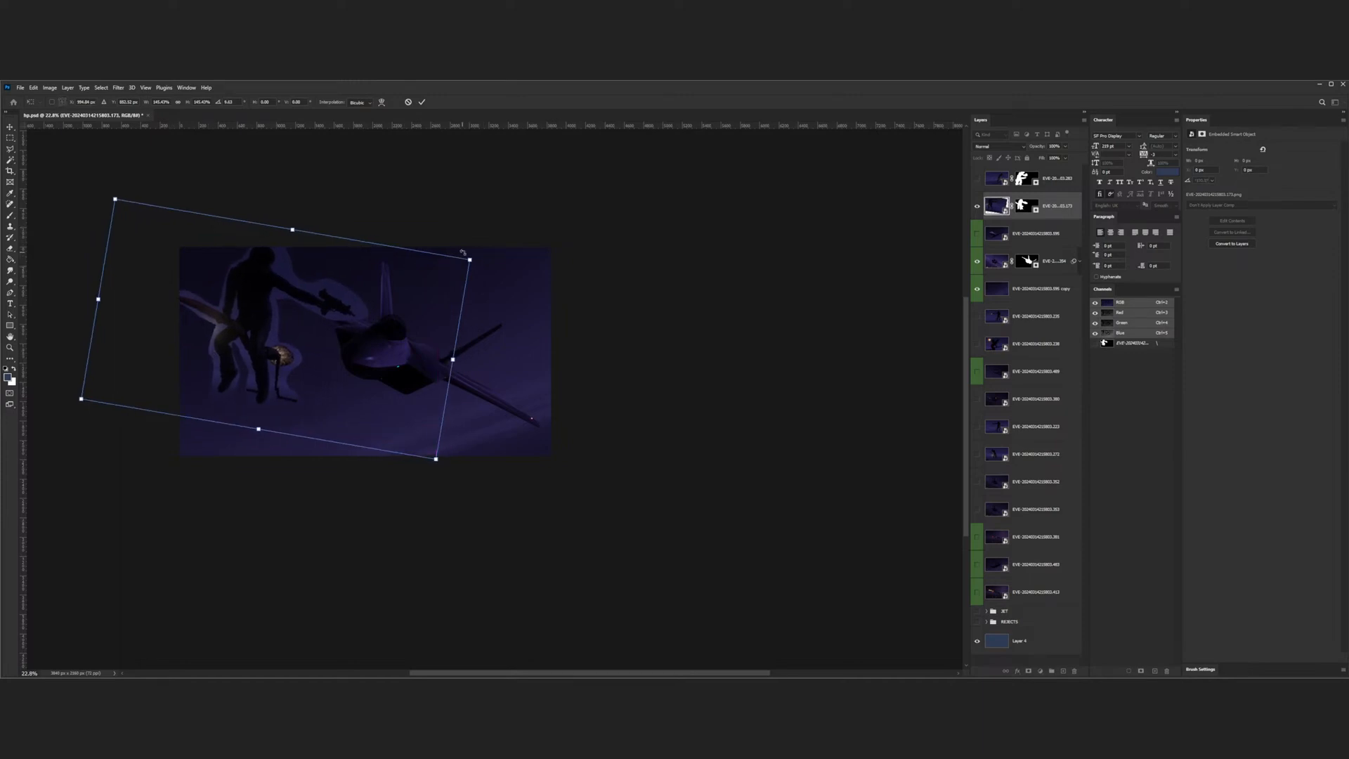
pyautogui.moveTo(473, 251); pyautogui.dragTo(465, 243)
pyautogui.moveTo(276, 304)
pyautogui.mouseDown()
pyautogui.moveTo(266, 336)
pyautogui.moveTo(278, 306)
pyautogui.mouseUp()
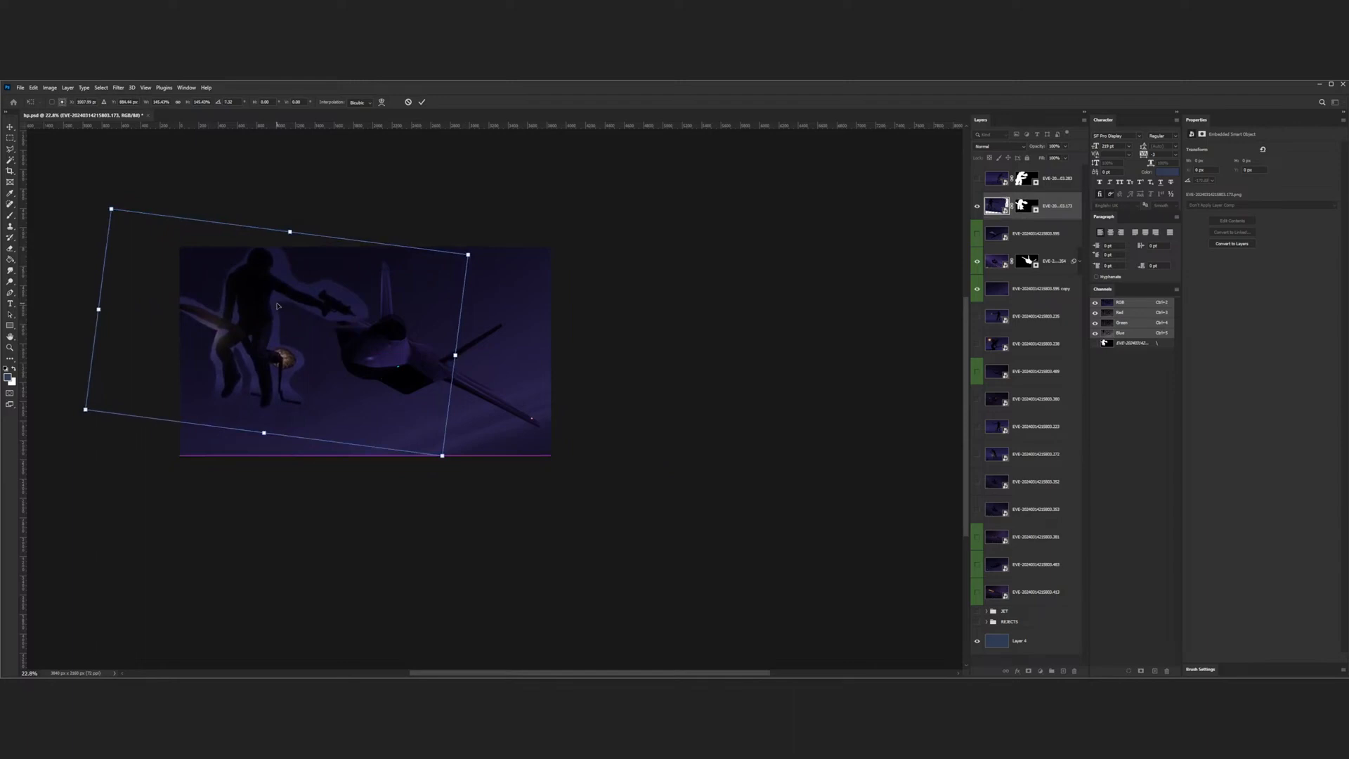
pyautogui.press('Return')
# - Deselect the layers, hide the gun-pointing figure, and show the larger figure on the top layer again
pyautogui.click(608, 324)
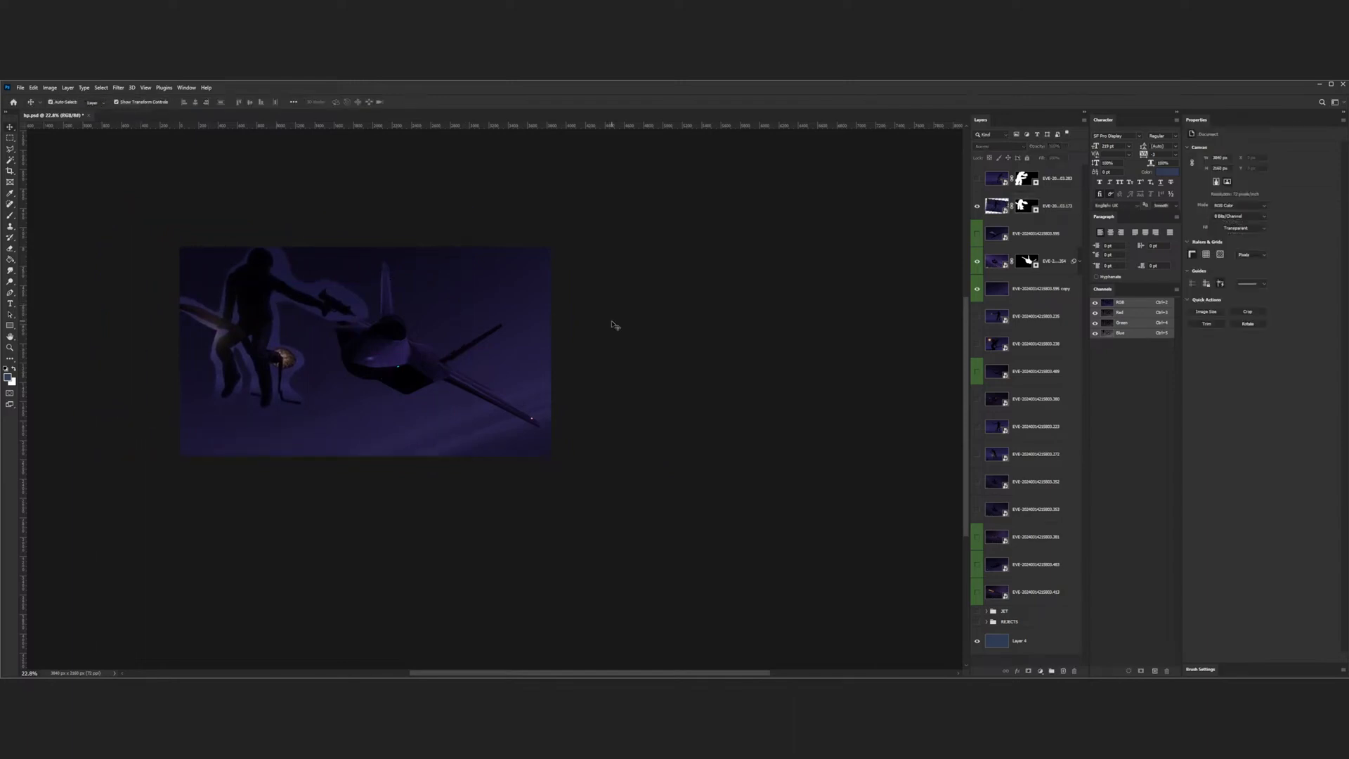
pyautogui.scroll(-5, 320, 357)
pyautogui.scroll(5, 299, 351)
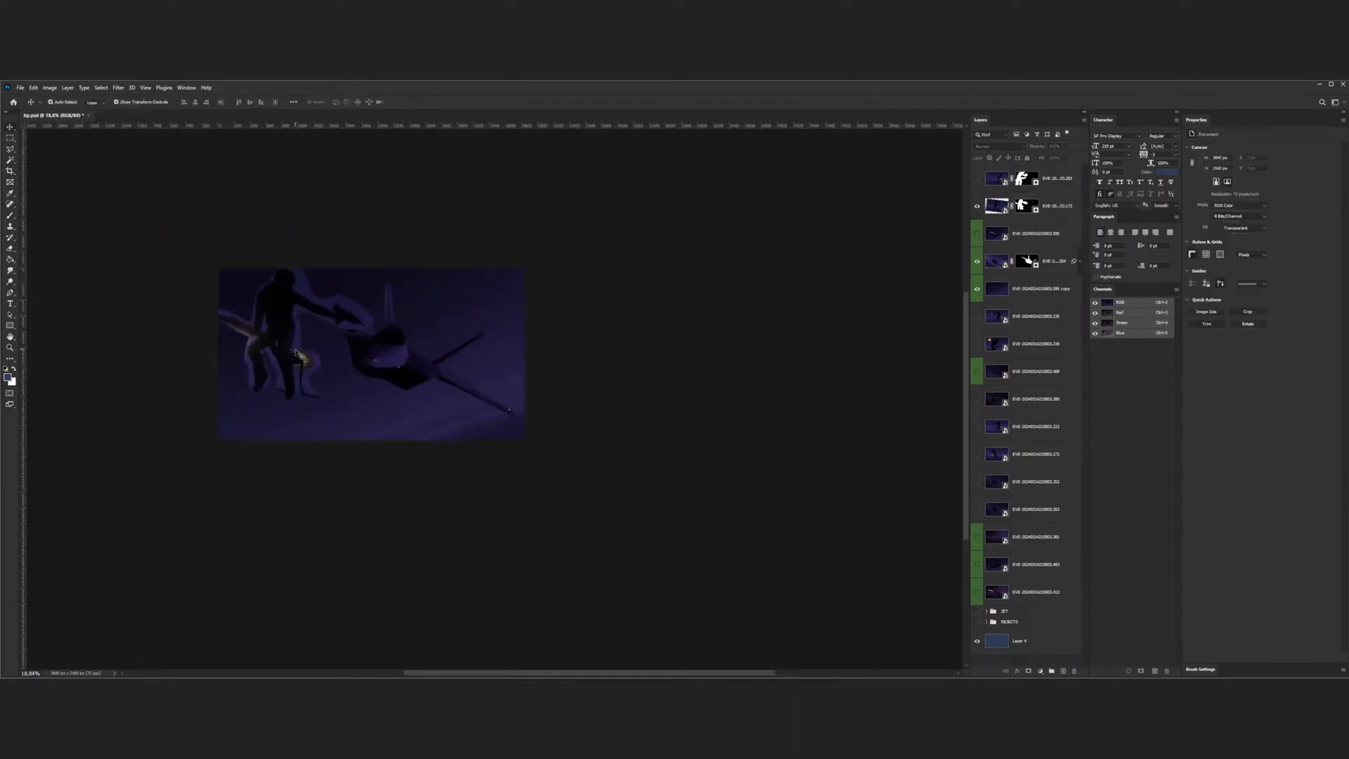
pyautogui.click(976, 206)
pyautogui.click(976, 178)
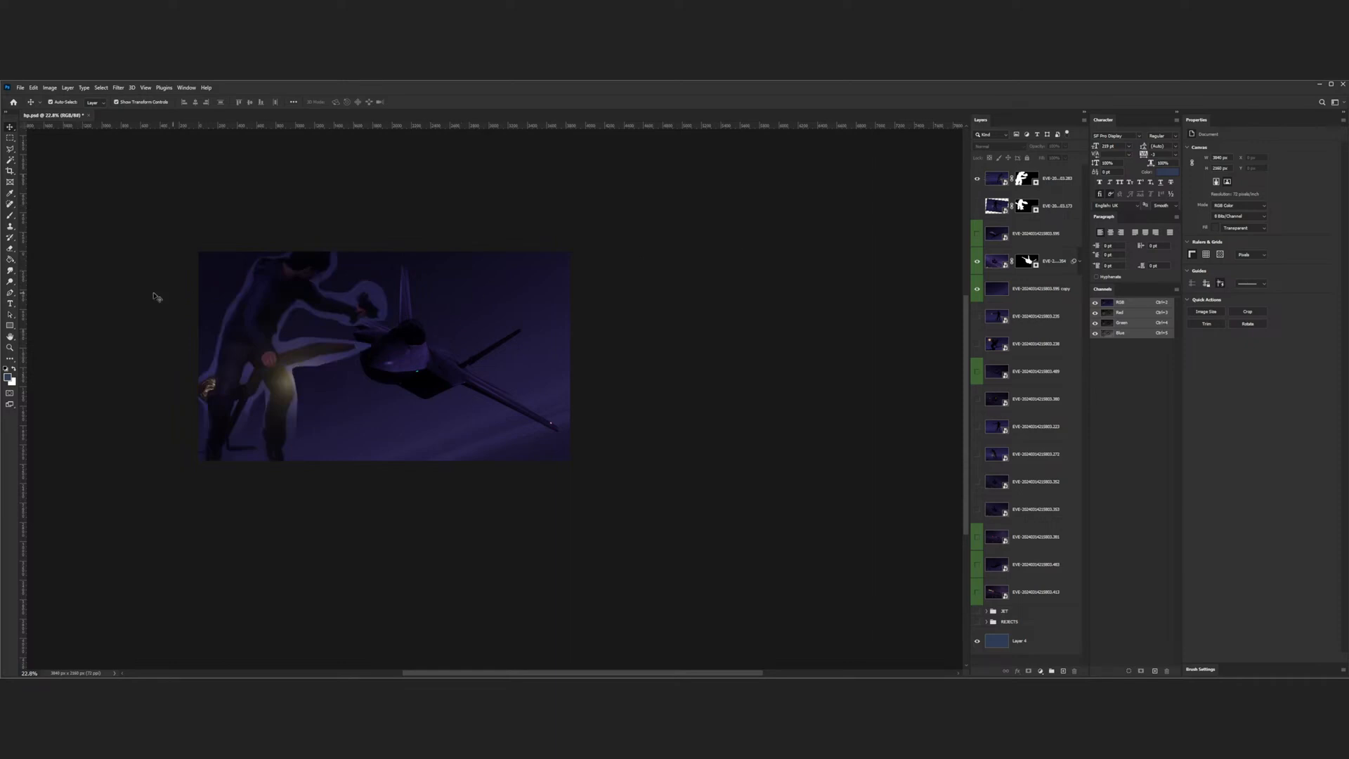
# - Add a "coming soon" text line in a dark blue sampled from the sky and place it above the jet
pyautogui.click(10, 304)
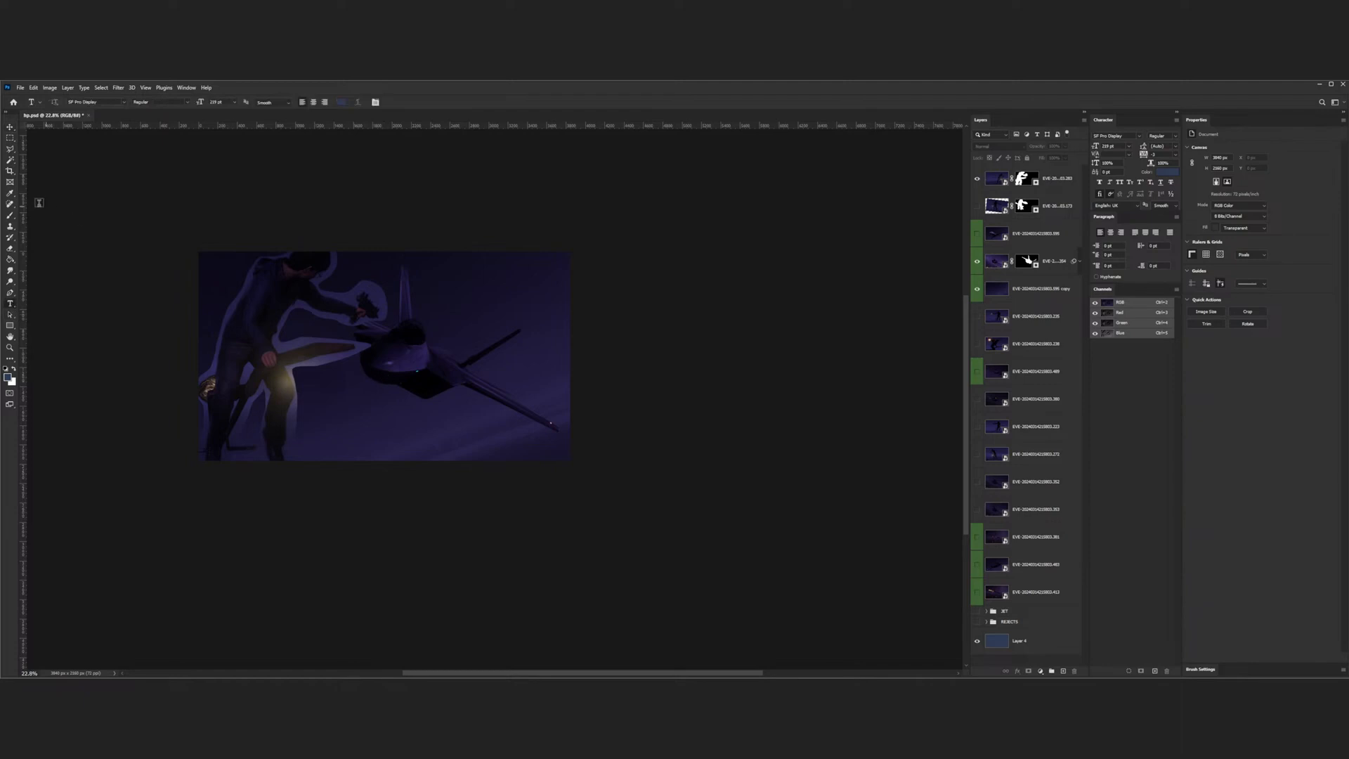
pyautogui.click(9, 192)
pyautogui.click(445, 293)
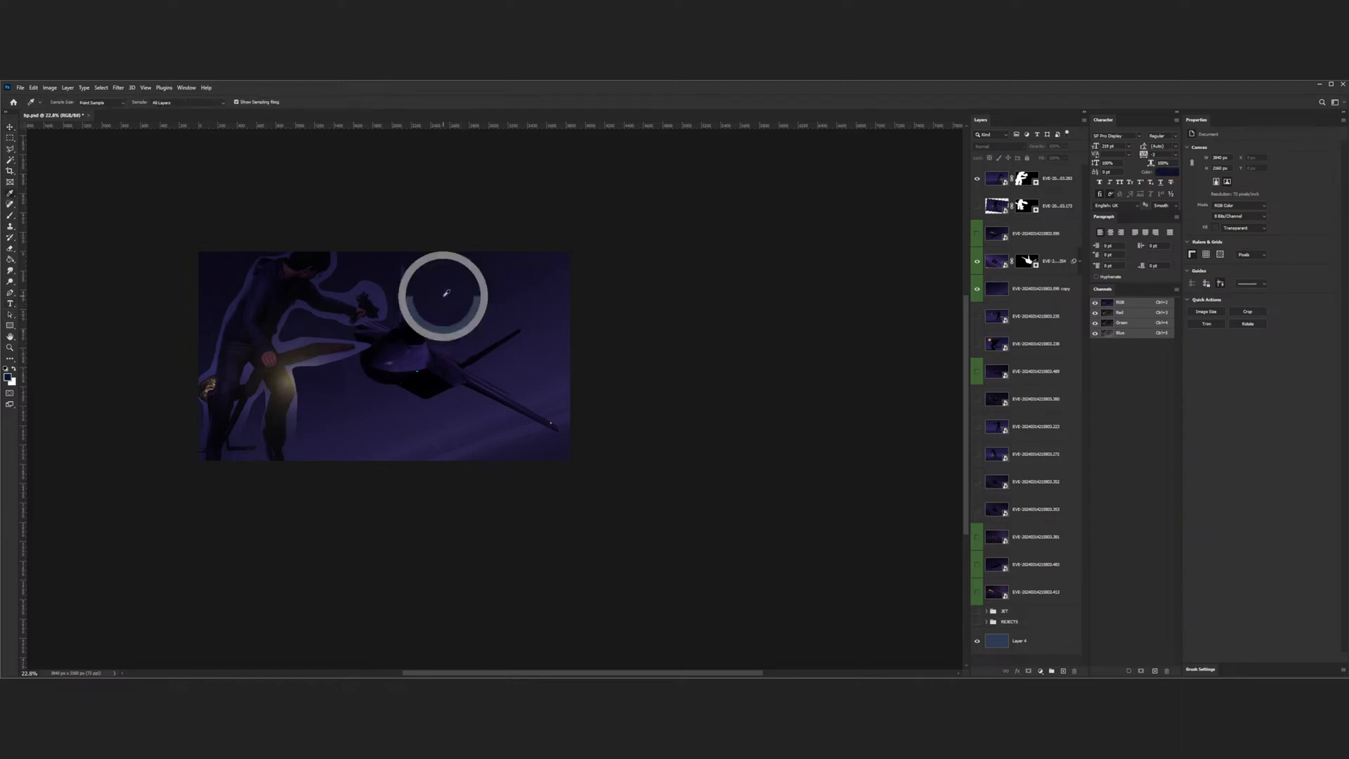
pyautogui.click(10, 303)
pyautogui.click(434, 334)
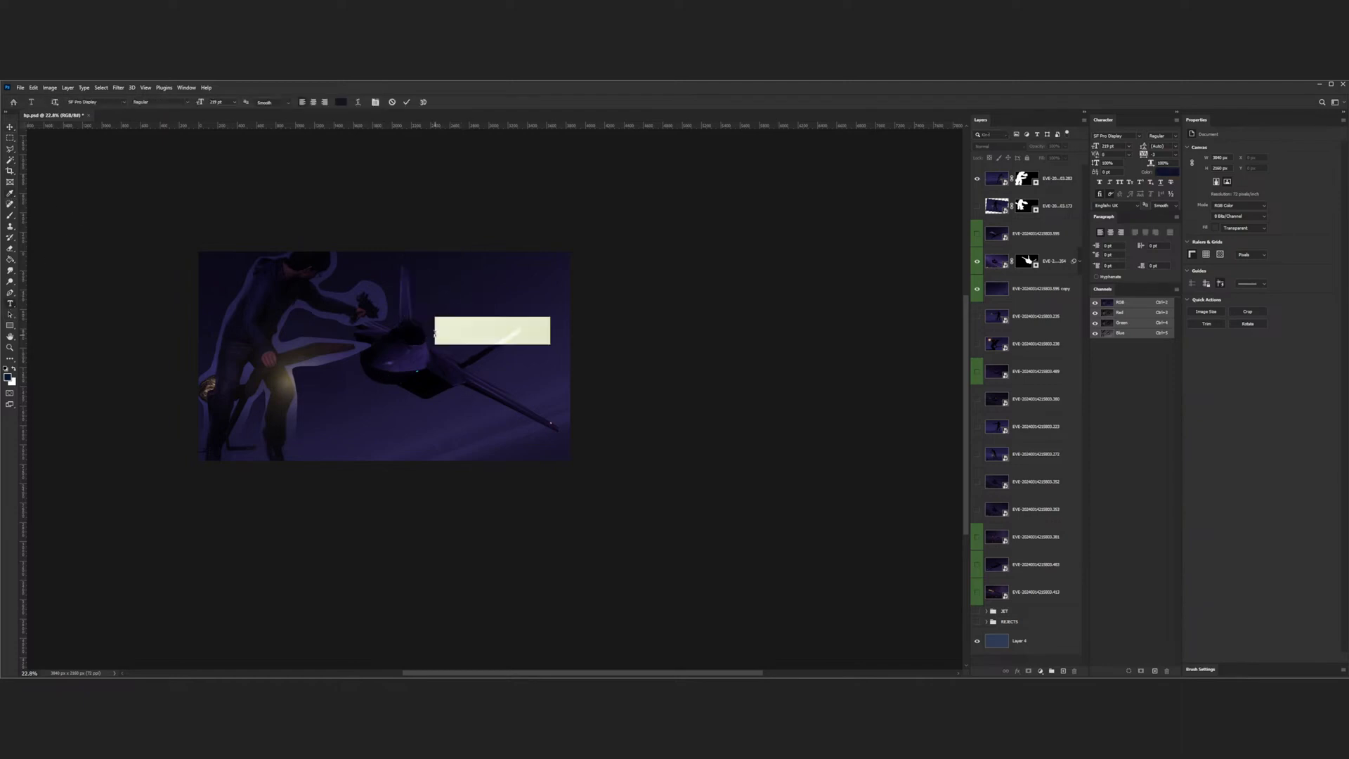
pyautogui.write('BLUEPRINT')
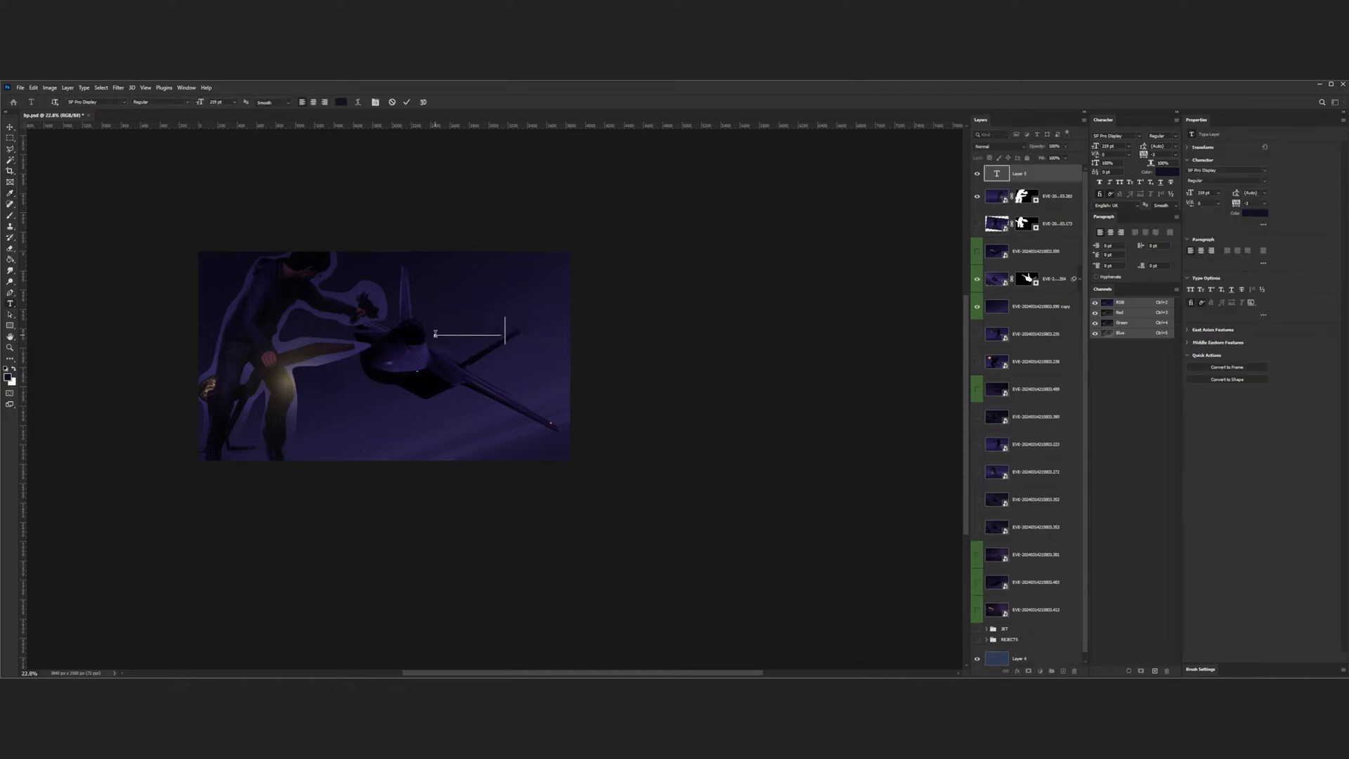
pyautogui.hotkey('ctrl', 'a')
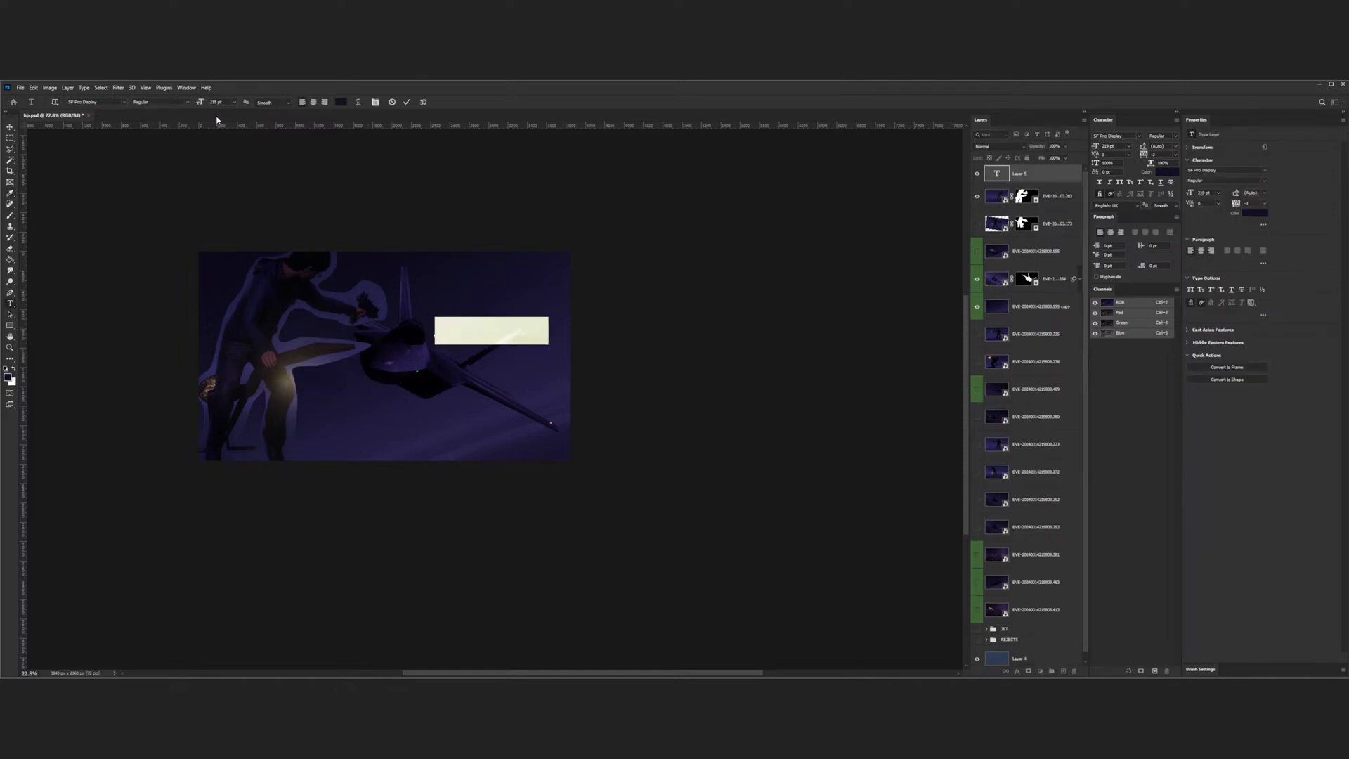
pyautogui.click(8, 130)
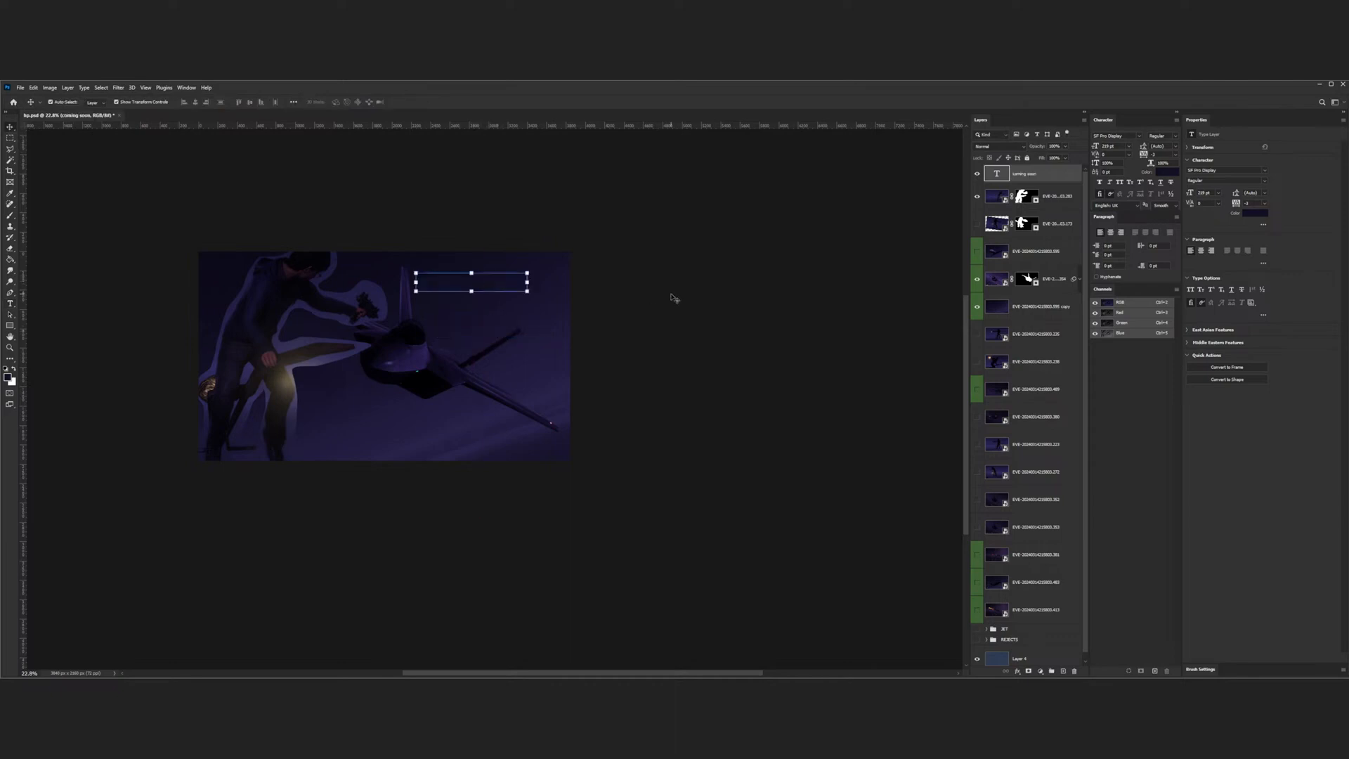
# - Examine how the dark text blends into the sky beside the jet's tail fin
pyautogui.click(671, 295)
pyautogui.scroll(3, 491, 281)
pyautogui.scroll(2, 535, 316)
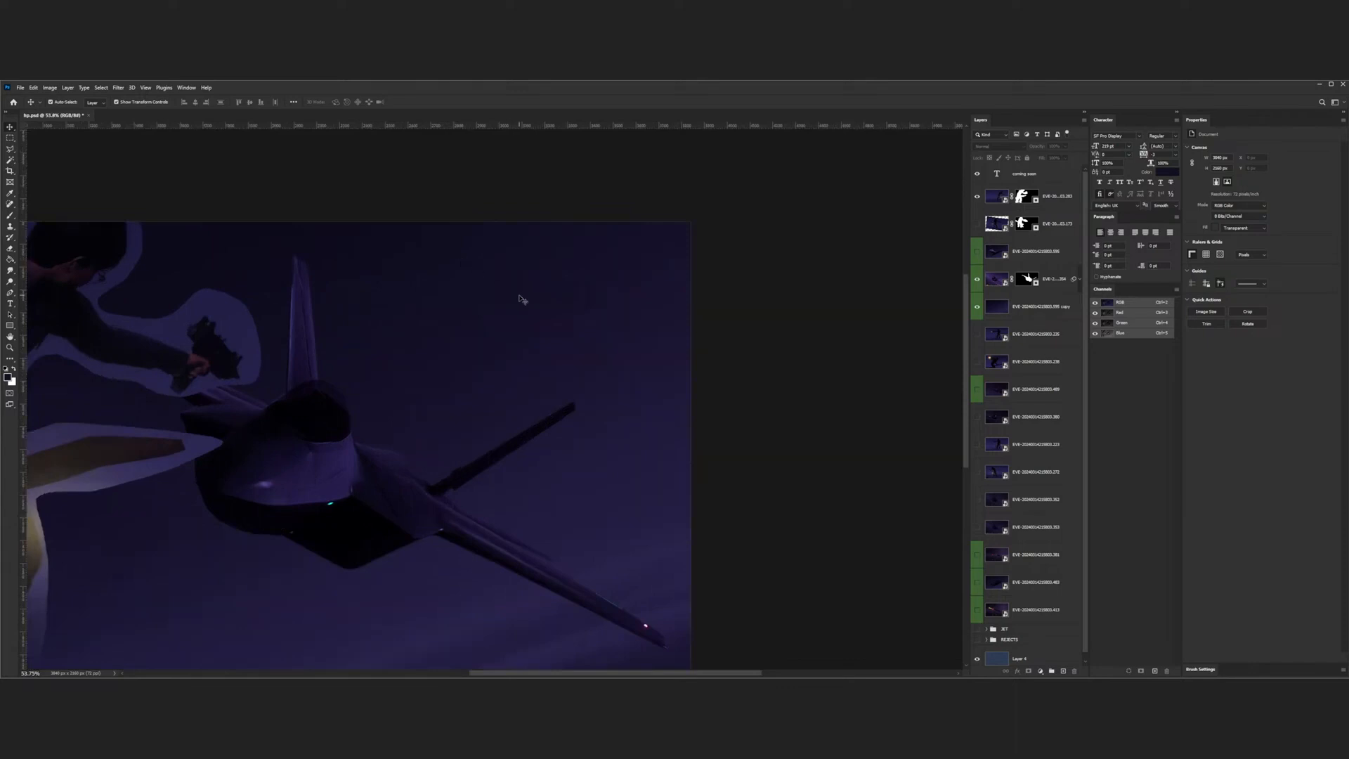
pyautogui.scroll(-2, 520, 300)
pyautogui.scroll(-2, 540, 314)
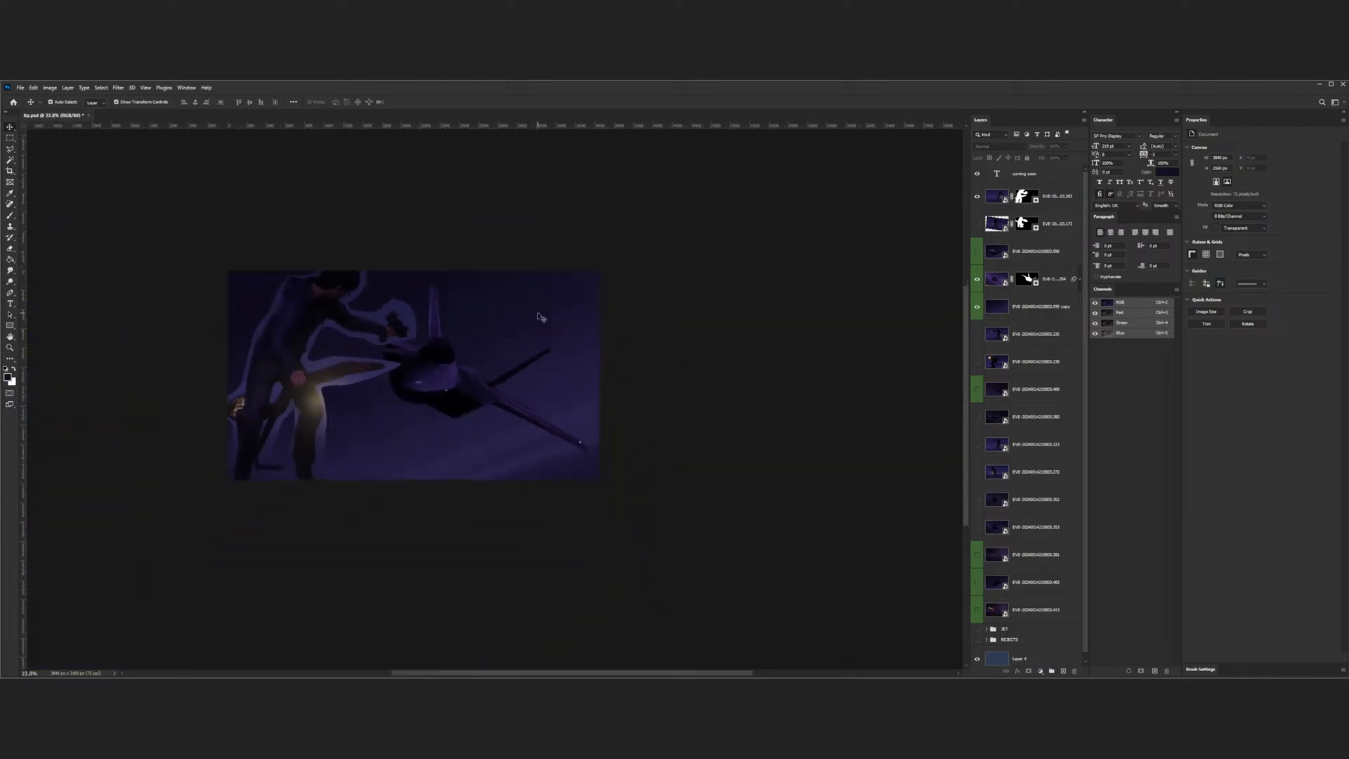
pyautogui.scroll(1, 500, 310)
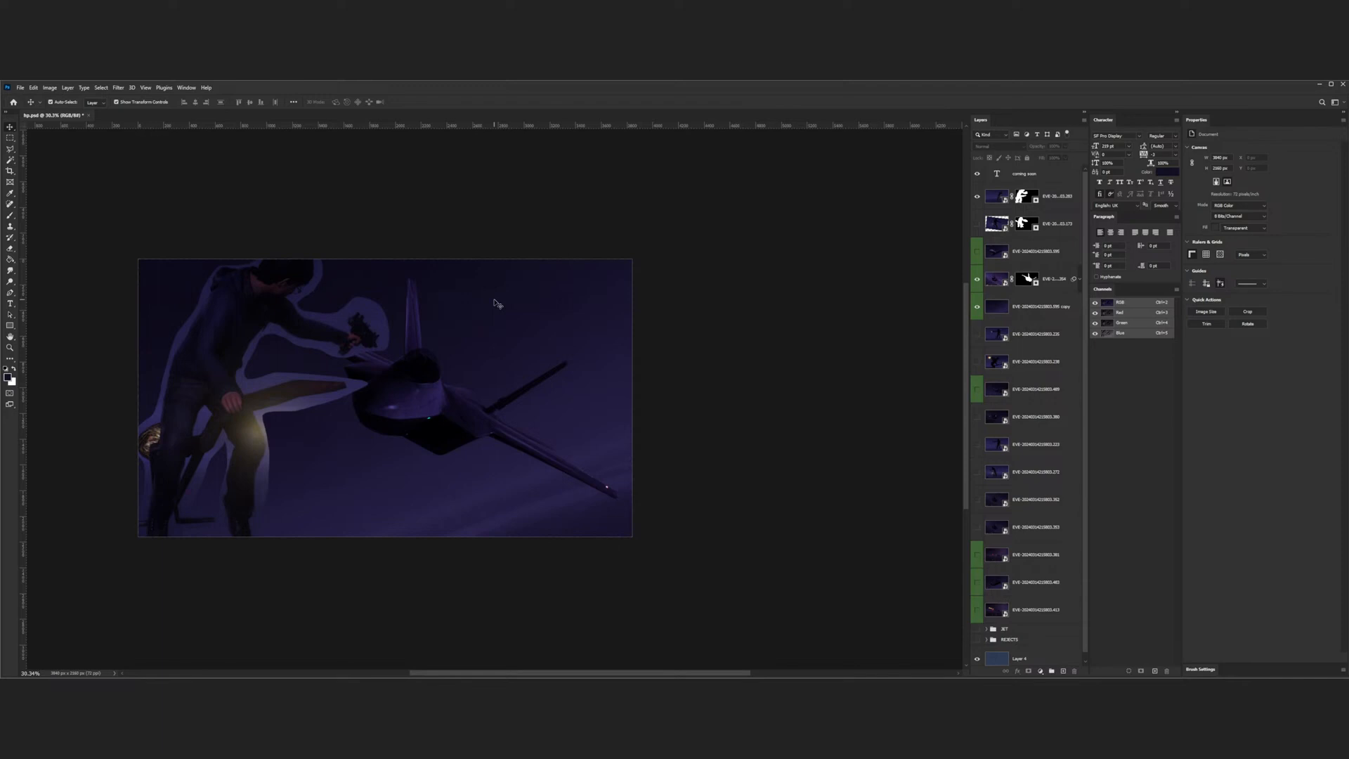
pyautogui.scroll(-2, 544, 344)
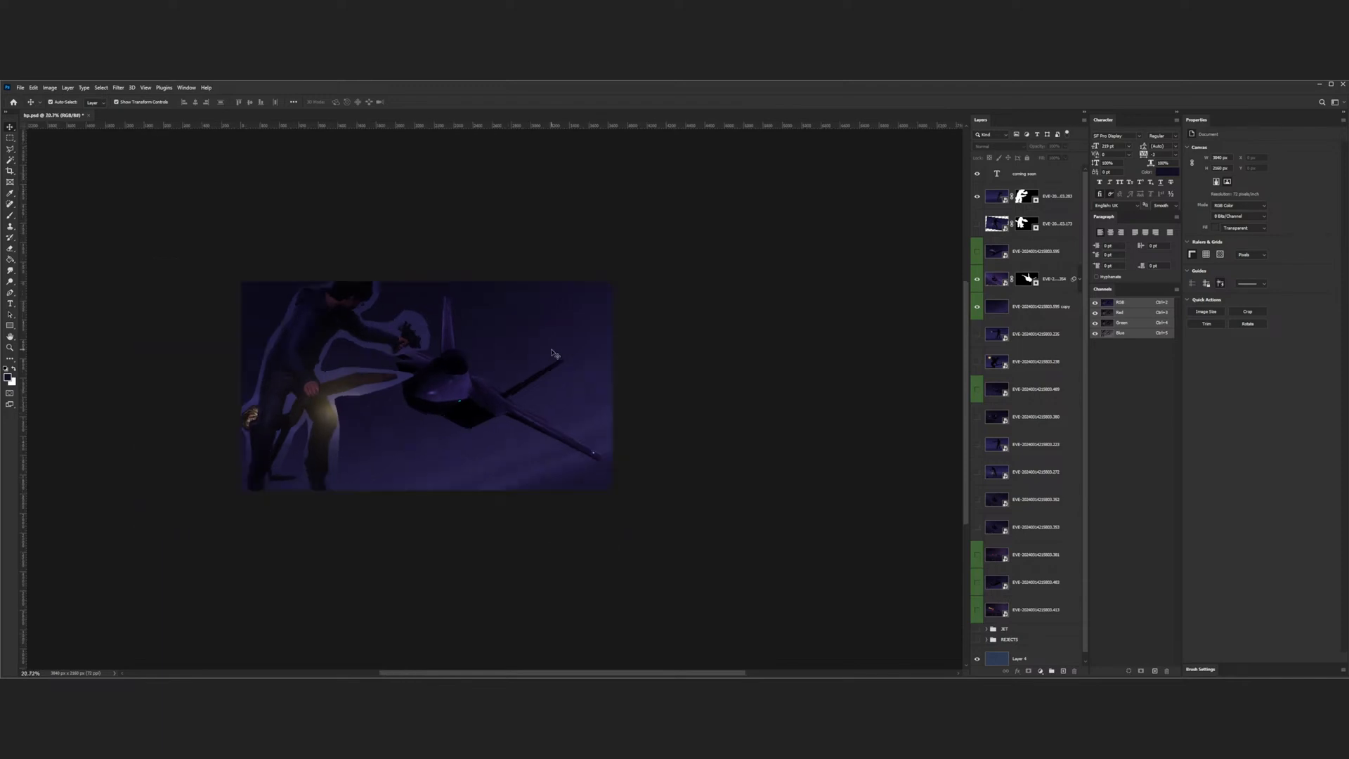
pyautogui.scroll(2, 547, 325)
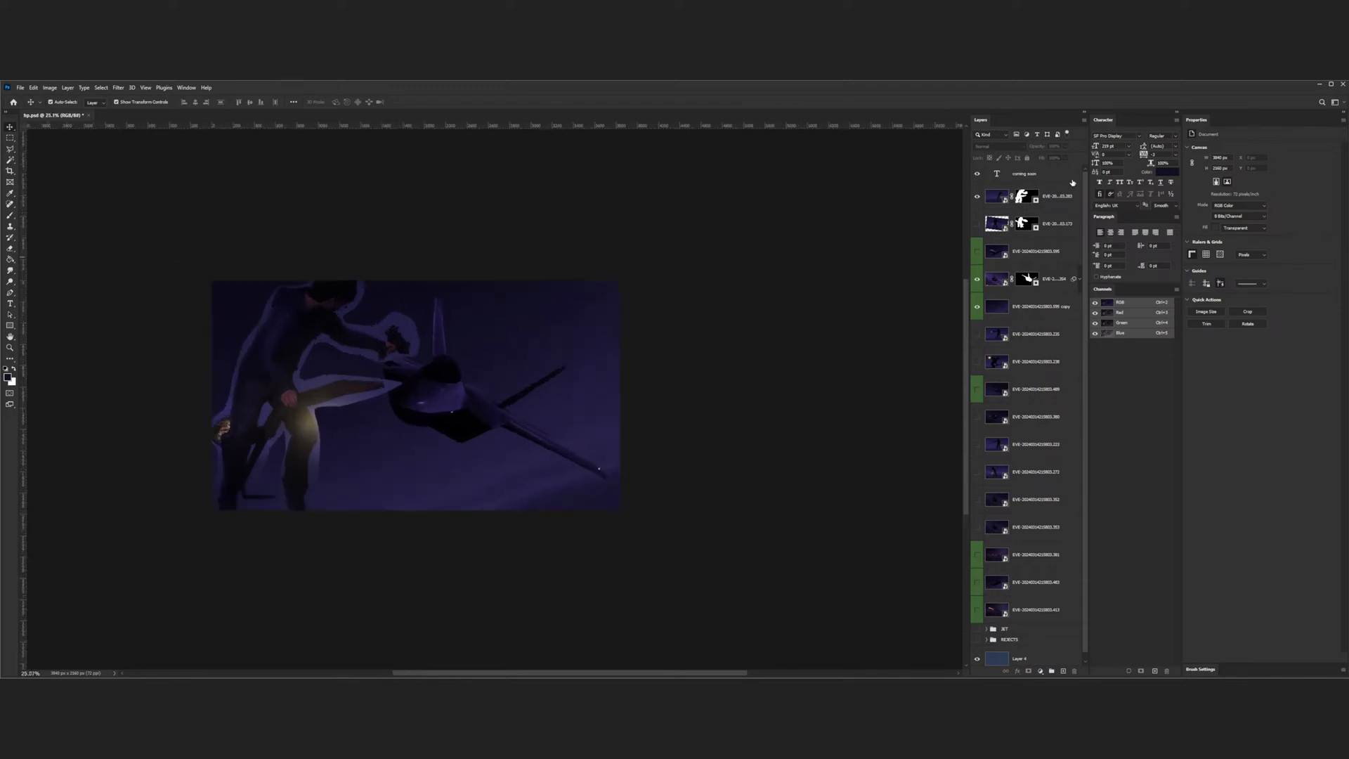
# - Delete the "coming soon" text layer
pyautogui.click(1069, 177)
pyautogui.scroll(1, 490, 316)
pyautogui.moveTo(332, 363); pyautogui.dragTo(399, 417)
pyautogui.click(710, 352)
pyautogui.scroll(-5, 427, 365)
pyautogui.scroll(2, 427, 366)
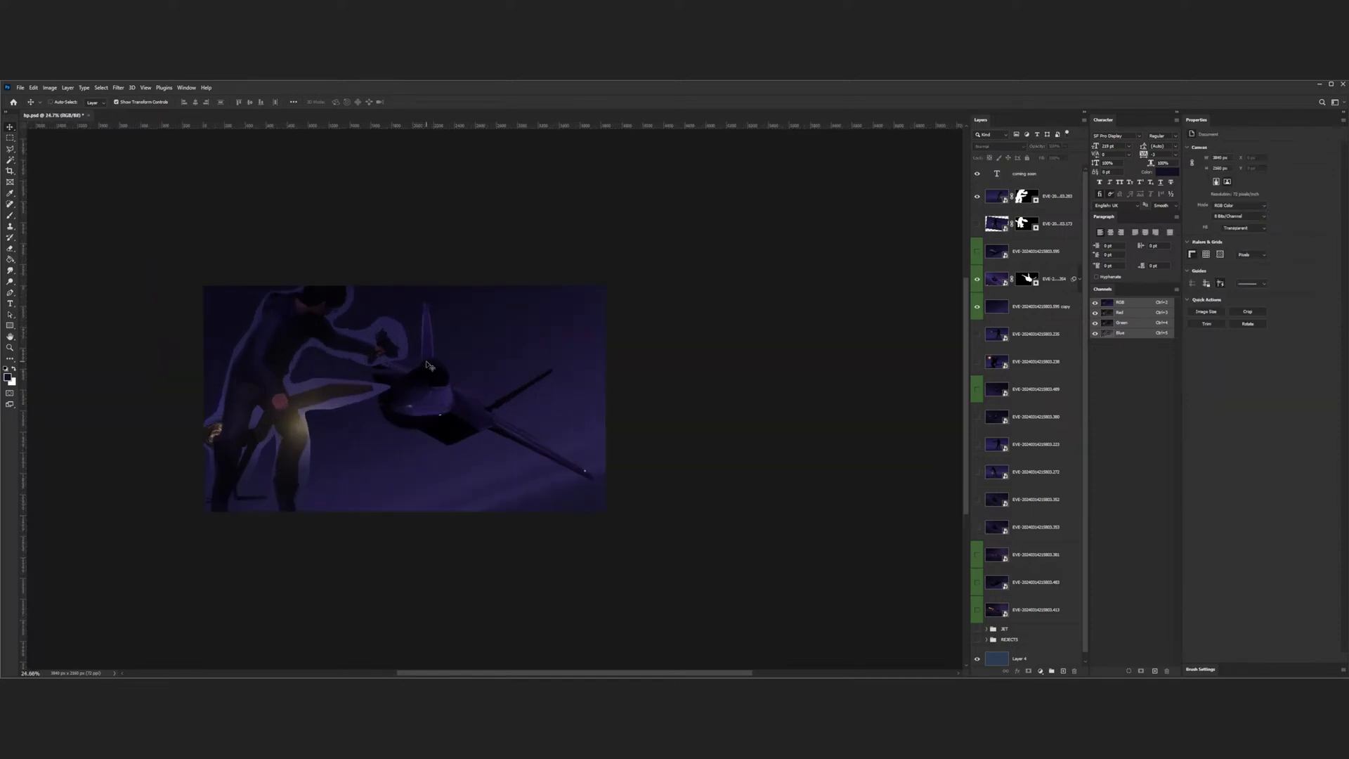
pyautogui.click(1038, 174)
pyautogui.press('Delete')
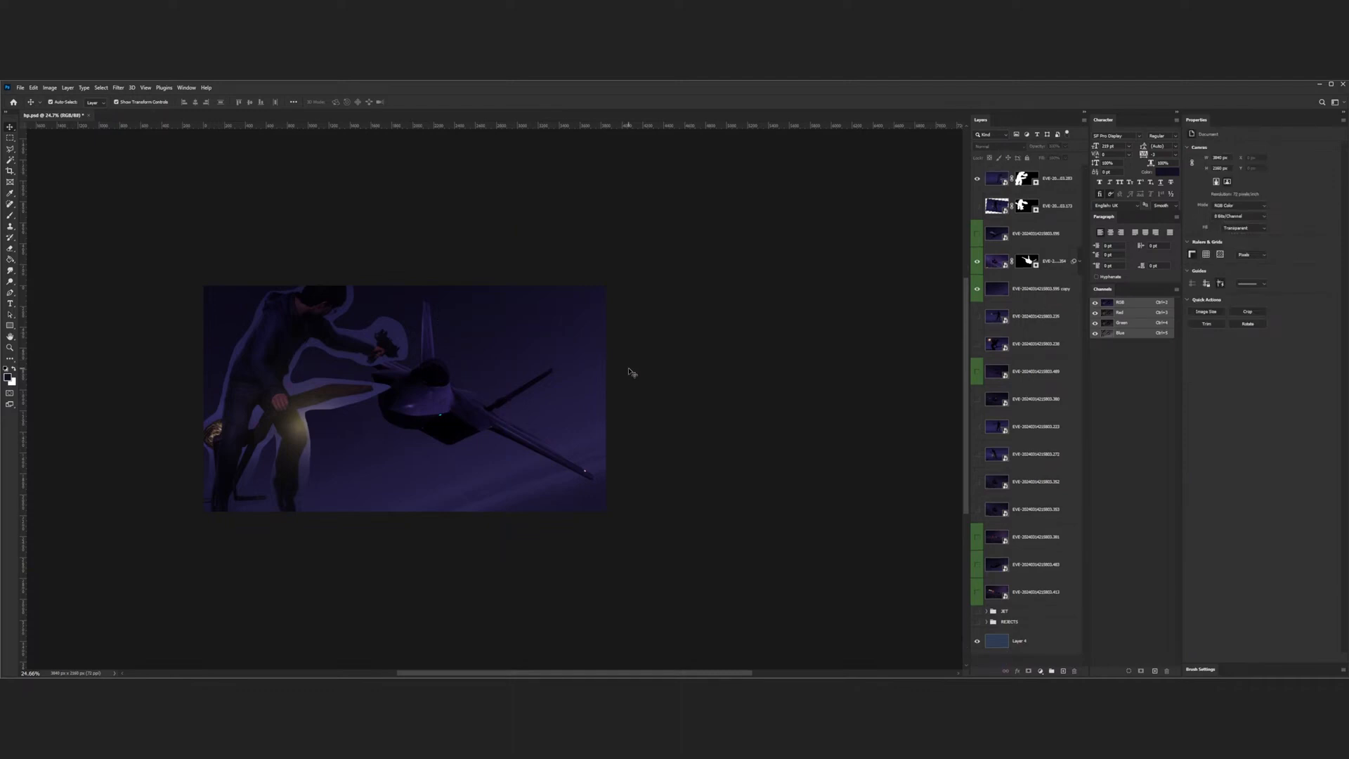
# - Scale down the masked figure on the top layer, shift it slightly right beside the jet, and apply the transformation
pyautogui.scroll(3, 416, 410)
pyautogui.scroll(-2, 423, 405)
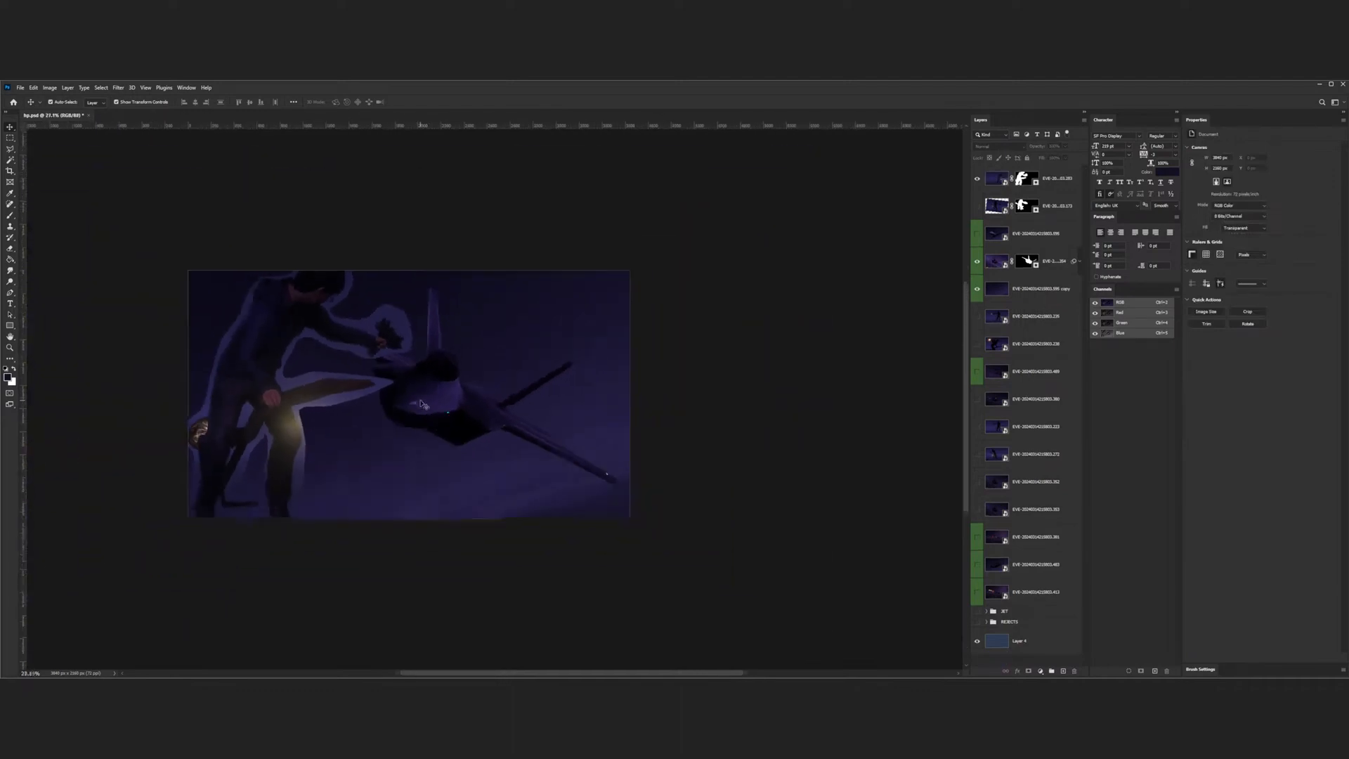
pyautogui.scroll(-1, 423, 405)
pyautogui.scroll(-5, 421, 404)
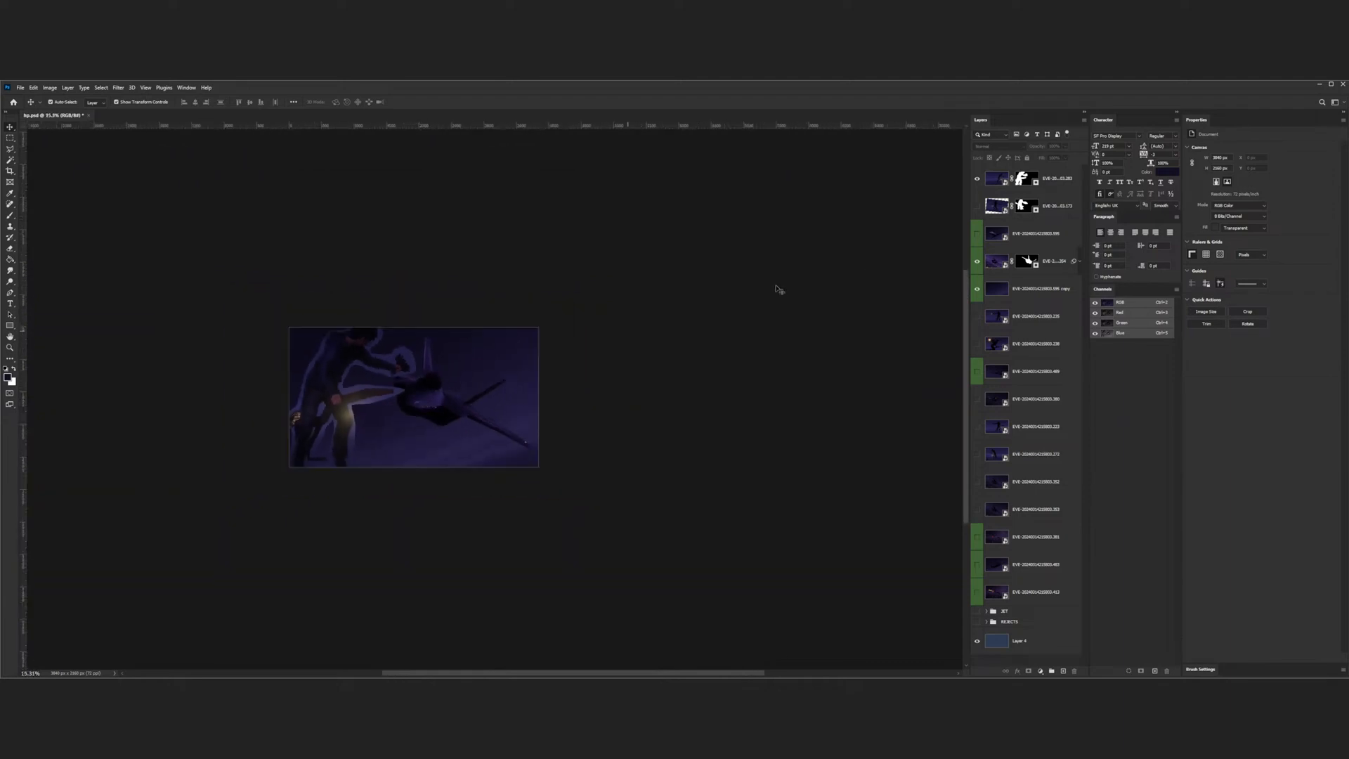
pyautogui.click(997, 178)
pyautogui.scroll(3, 398, 352)
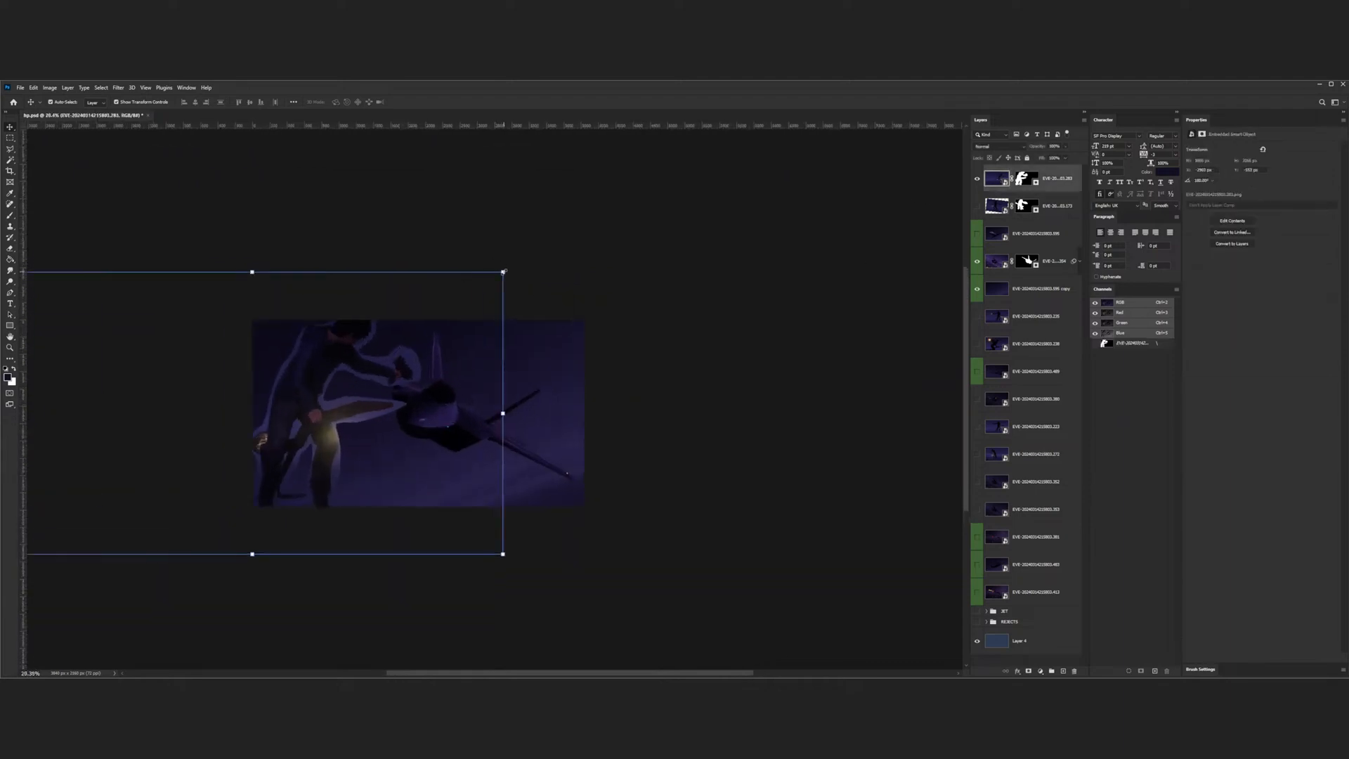
pyautogui.moveTo(503, 271); pyautogui.dragTo(470, 292)
pyautogui.moveTo(315, 384); pyautogui.dragTo(330, 387)
pyautogui.press('Return')
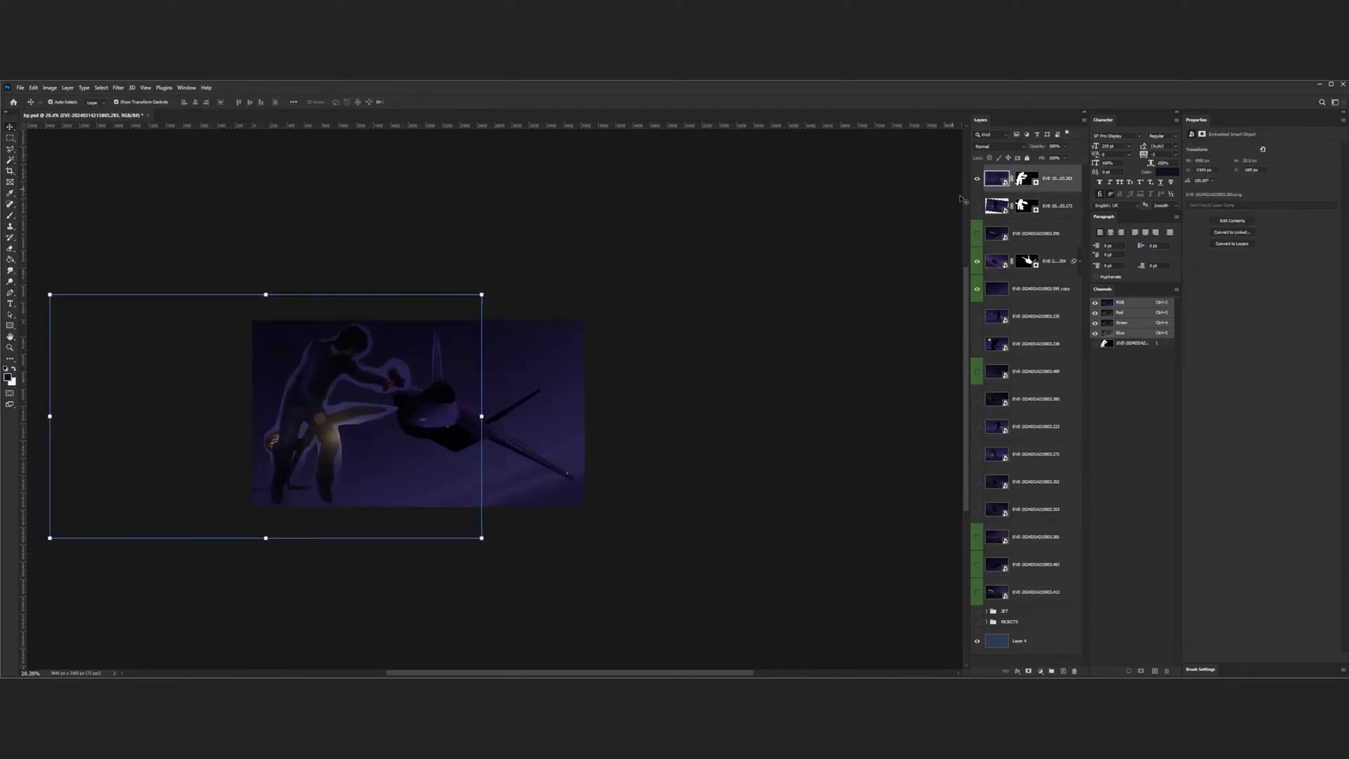
# - Compare the gun-pointing figure with the top figure by swapping their visibility, leaving the top figure shown
pyautogui.click(976, 179)
pyautogui.click(977, 205)
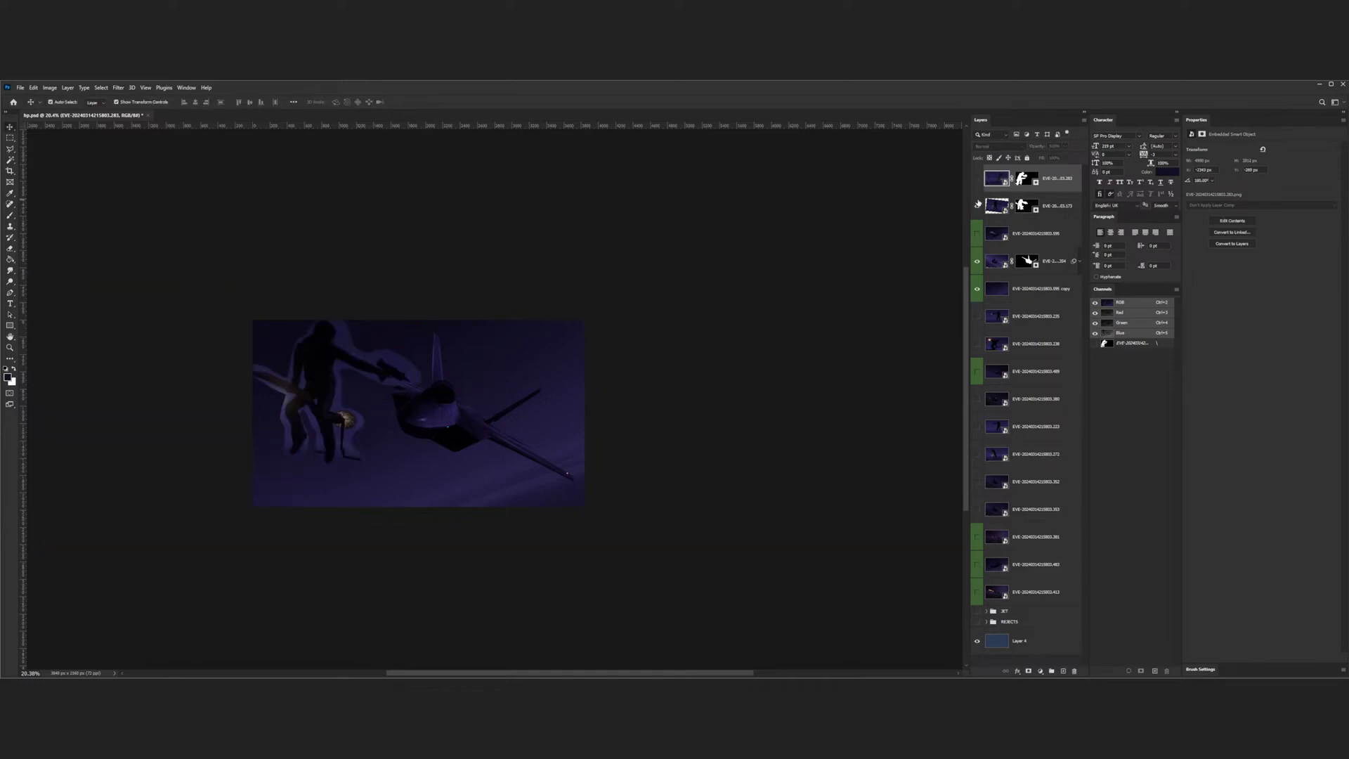
pyautogui.click(977, 205)
pyautogui.click(976, 179)
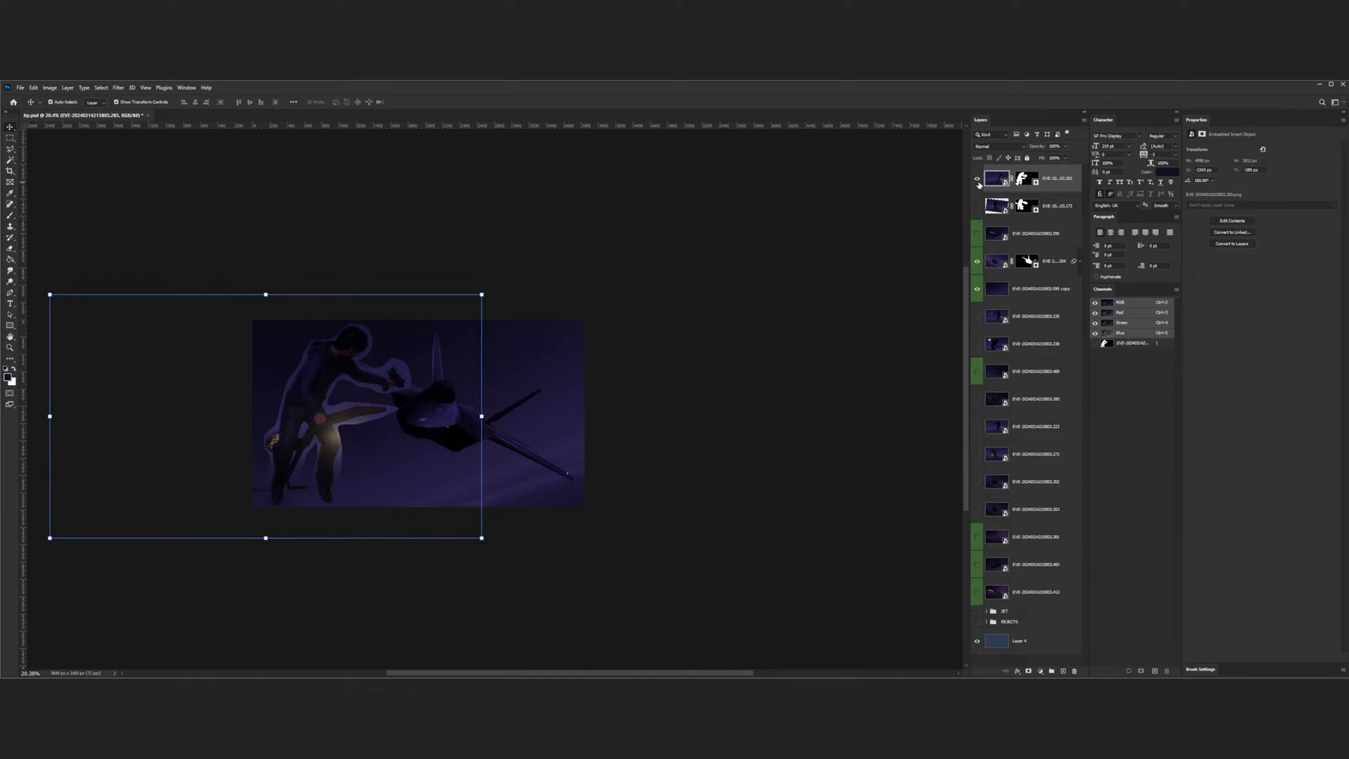
pyautogui.click(977, 180)
# - Try loose brush curves around the figure and jet on a new layer, undoing the strokes and deleting the layer
pyautogui.press('b')
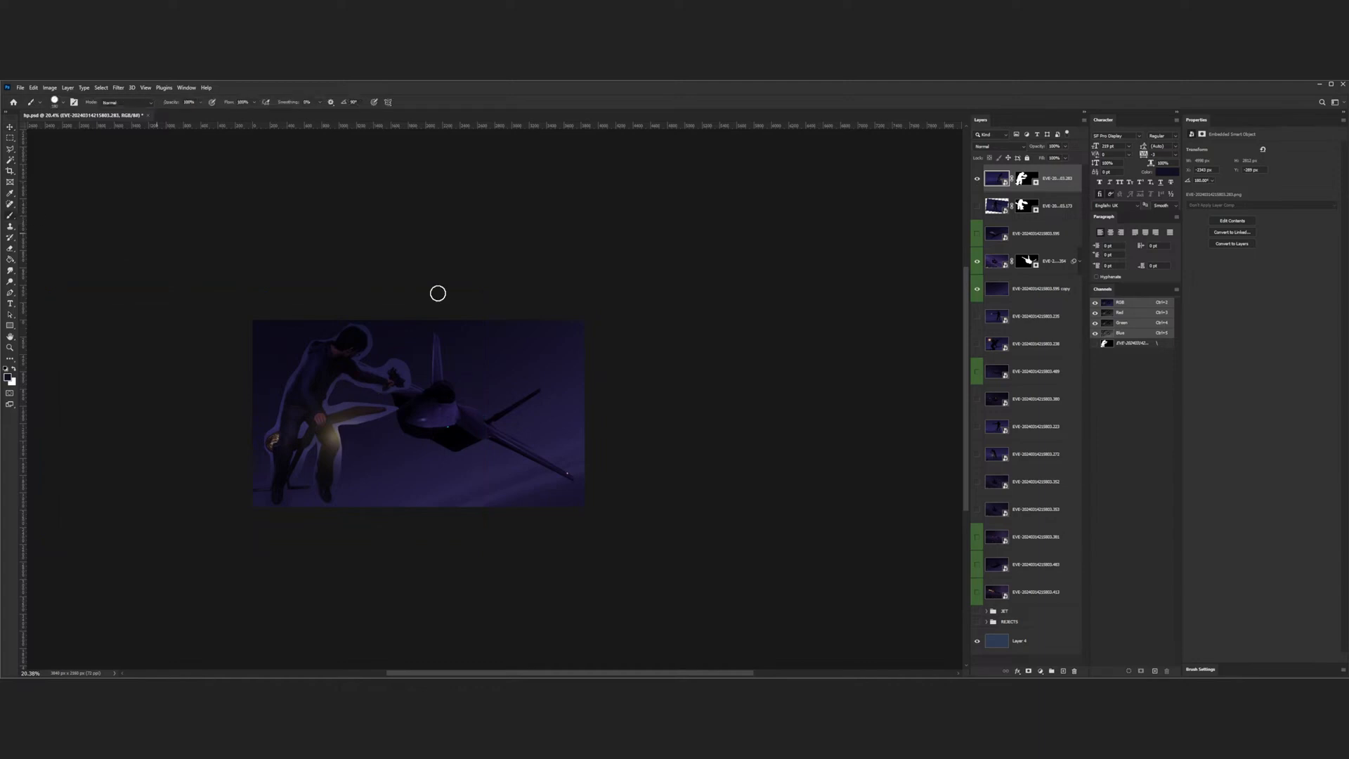
pyautogui.click(1063, 671)
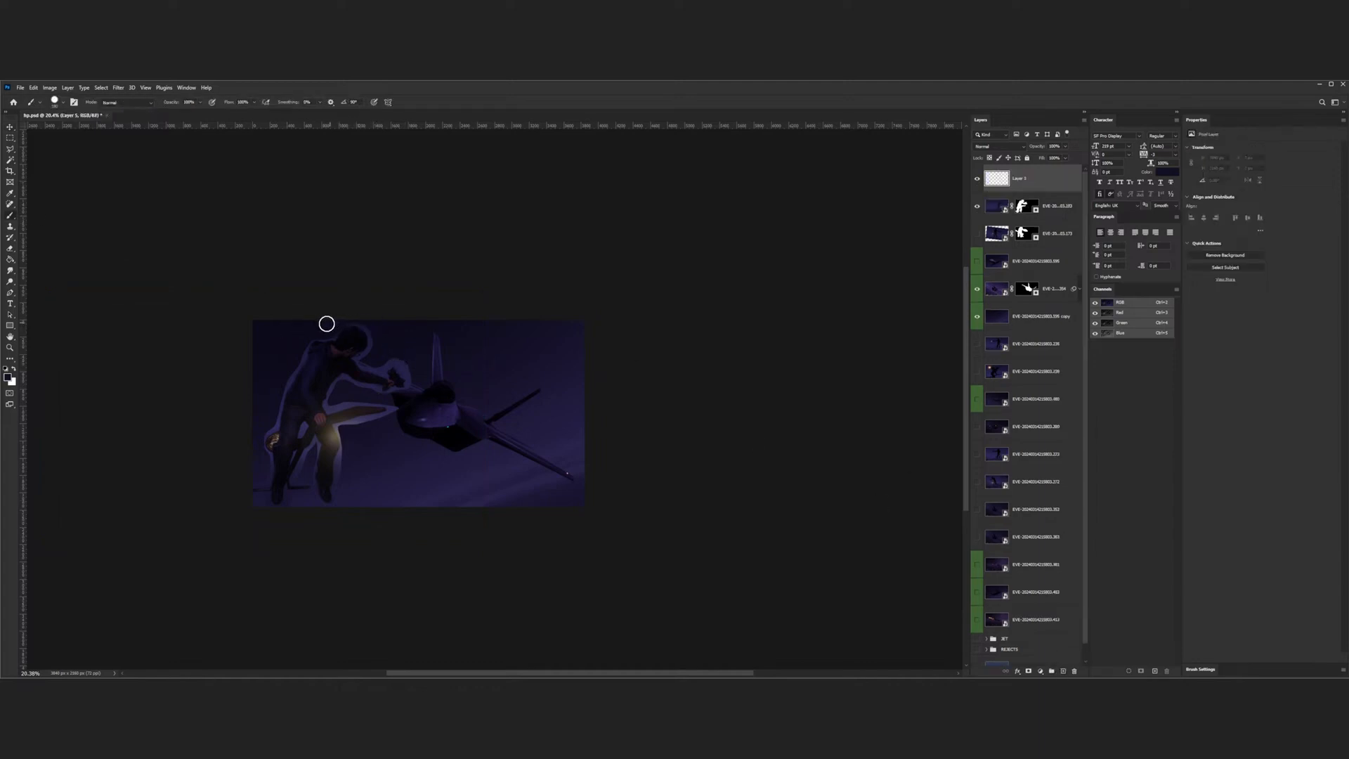
pyautogui.moveTo(325, 323)
pyautogui.mouseDown()
pyautogui.moveTo(268, 397)
pyautogui.moveTo(336, 499)
pyautogui.moveTo(503, 456)
pyautogui.moveTo(345, 404)
pyautogui.moveTo(337, 467)
pyautogui.mouseUp()
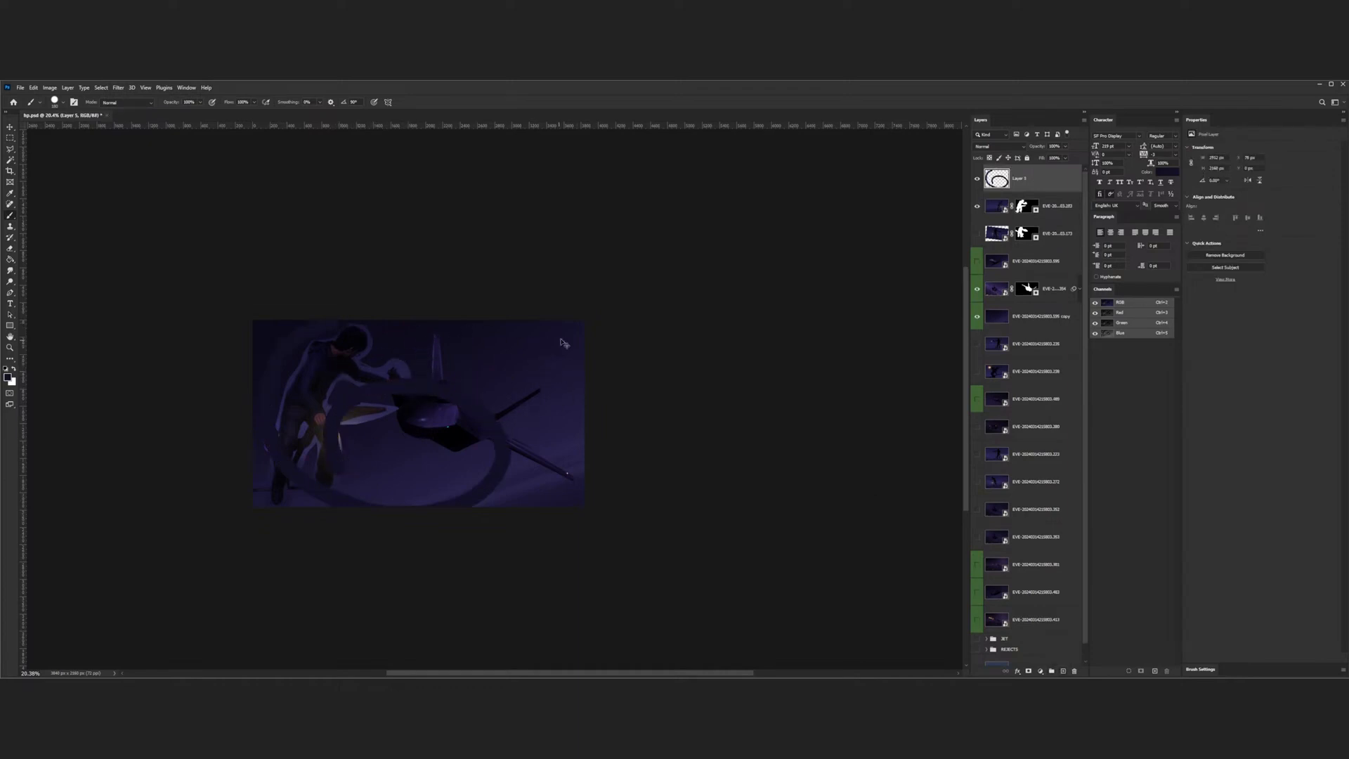
pyautogui.hotkey('ctrl', 'z')
pyautogui.hotkey('ctrl', 'z')
pyautogui.moveTo(371, 335)
pyautogui.mouseDown()
pyautogui.moveTo(305, 447)
pyautogui.moveTo(428, 393)
pyautogui.mouseUp()
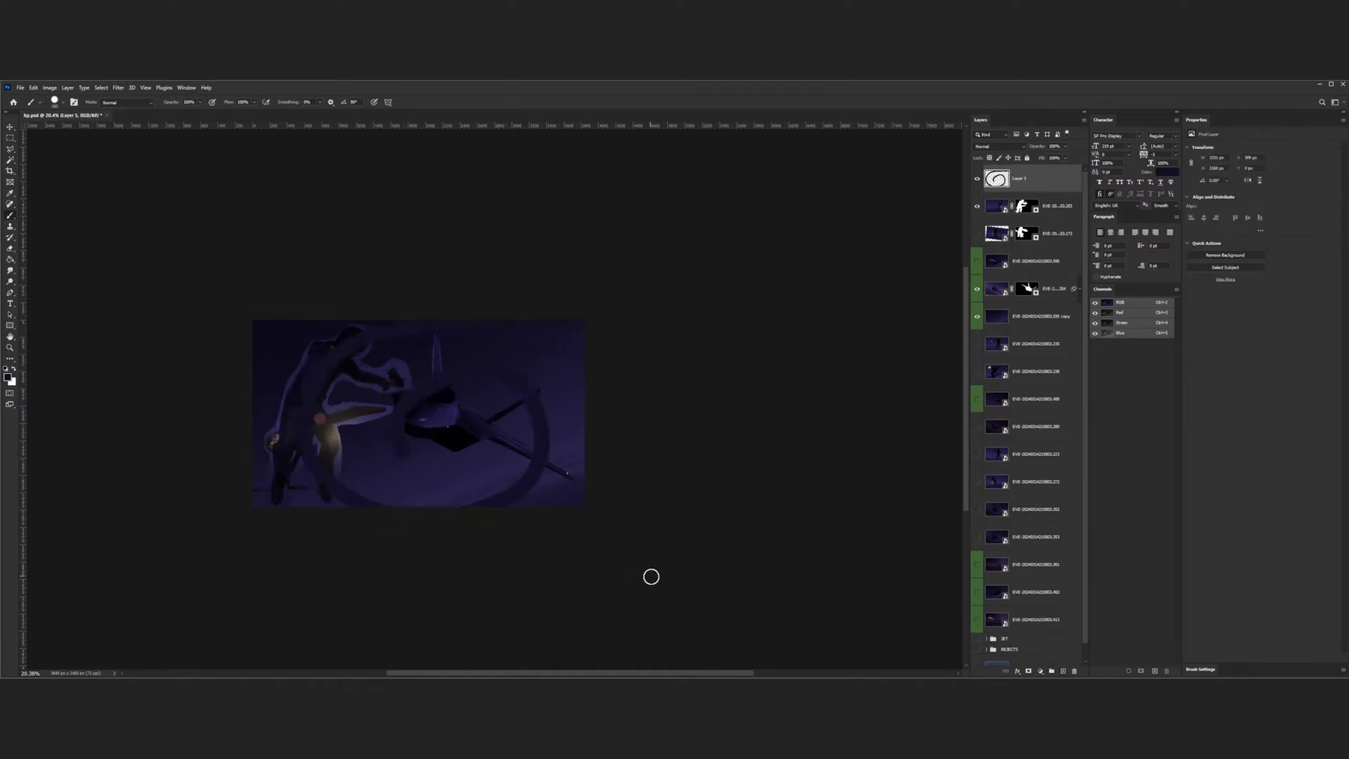
pyautogui.hotkey('ctrl', 'z')
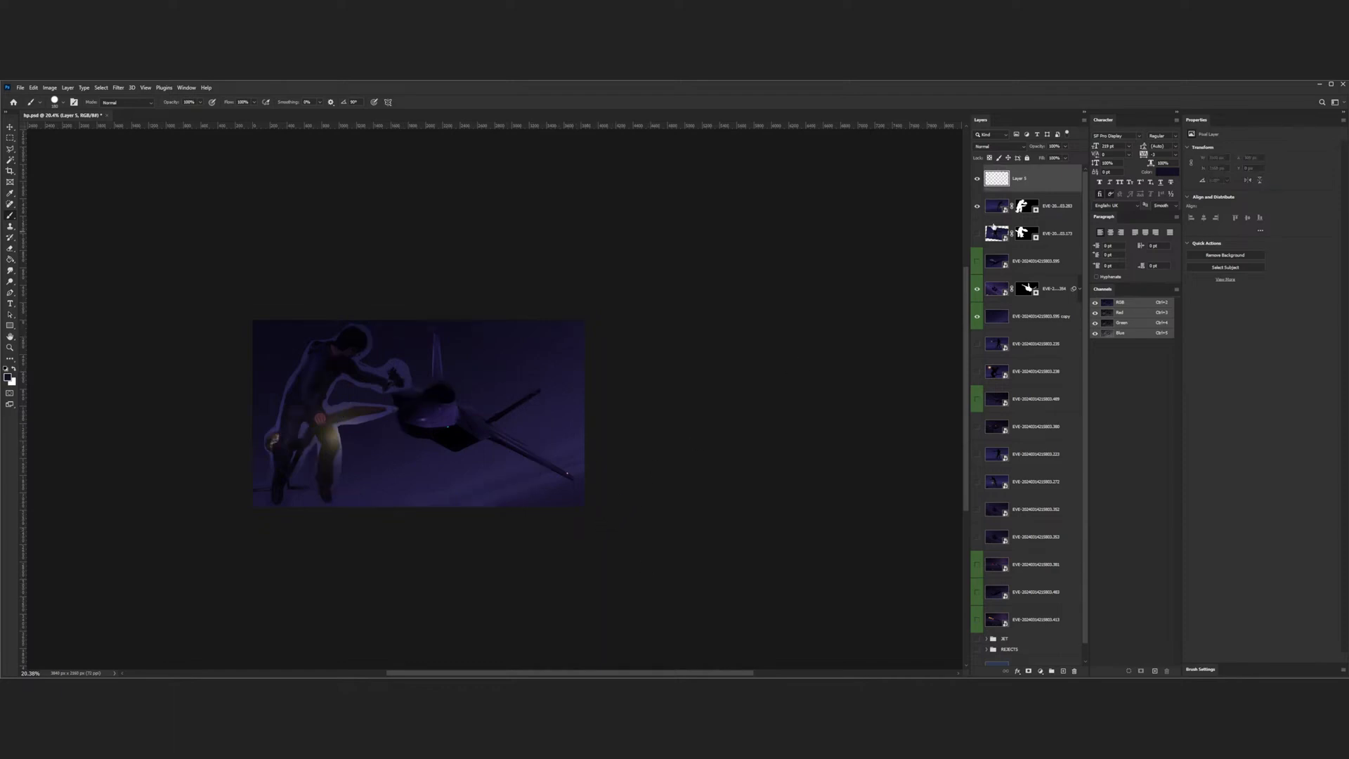
pyautogui.press('Delete')
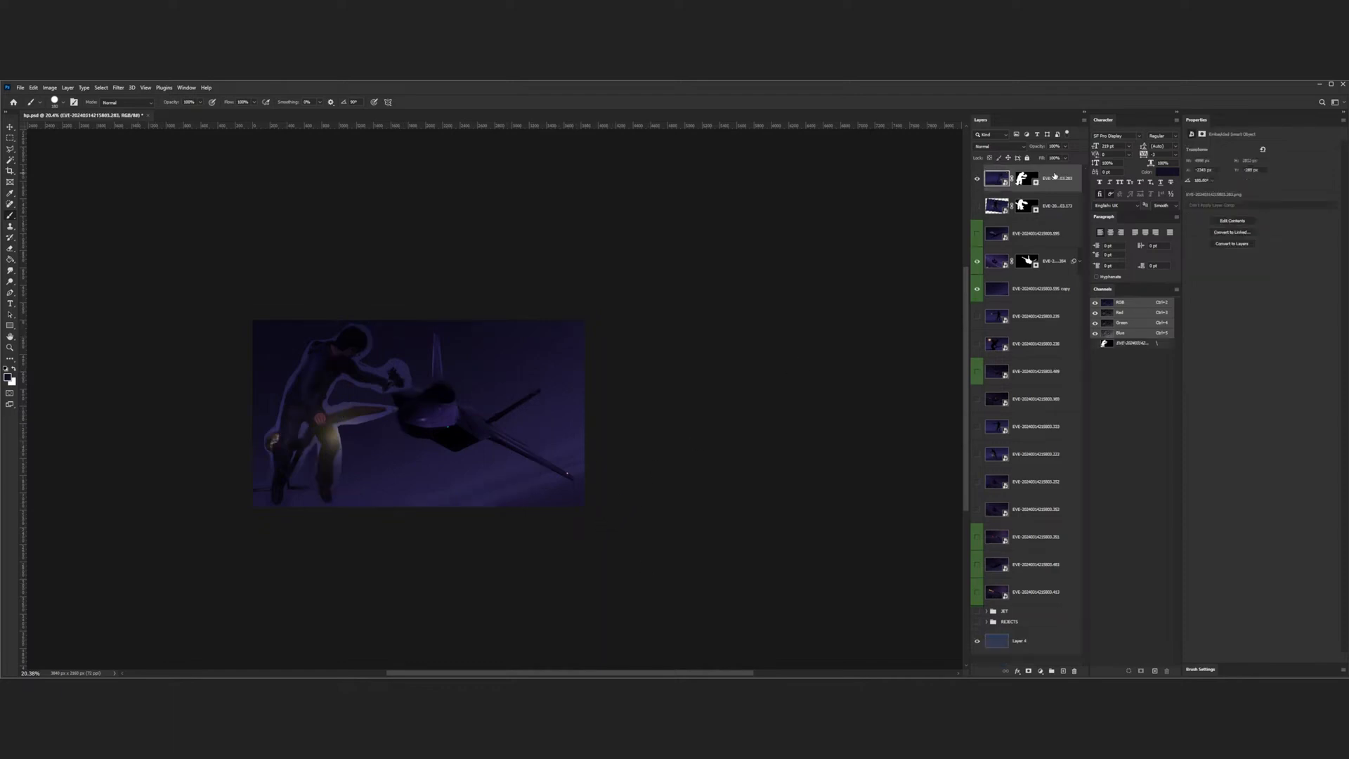
# - Save the document
pyautogui.hotkey('ctrl', 's')
pyautogui.scroll(1, 282, 468)
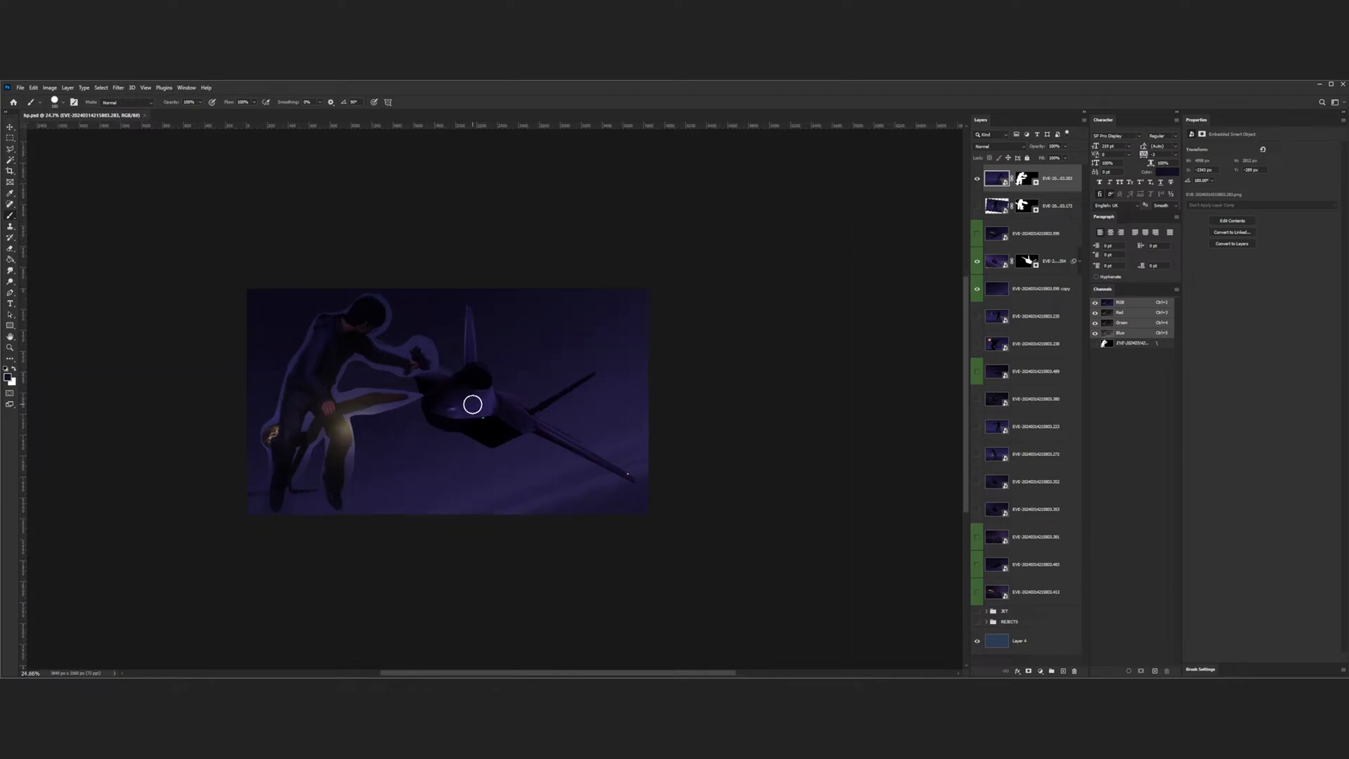
pyautogui.scroll(-1, 472, 400)
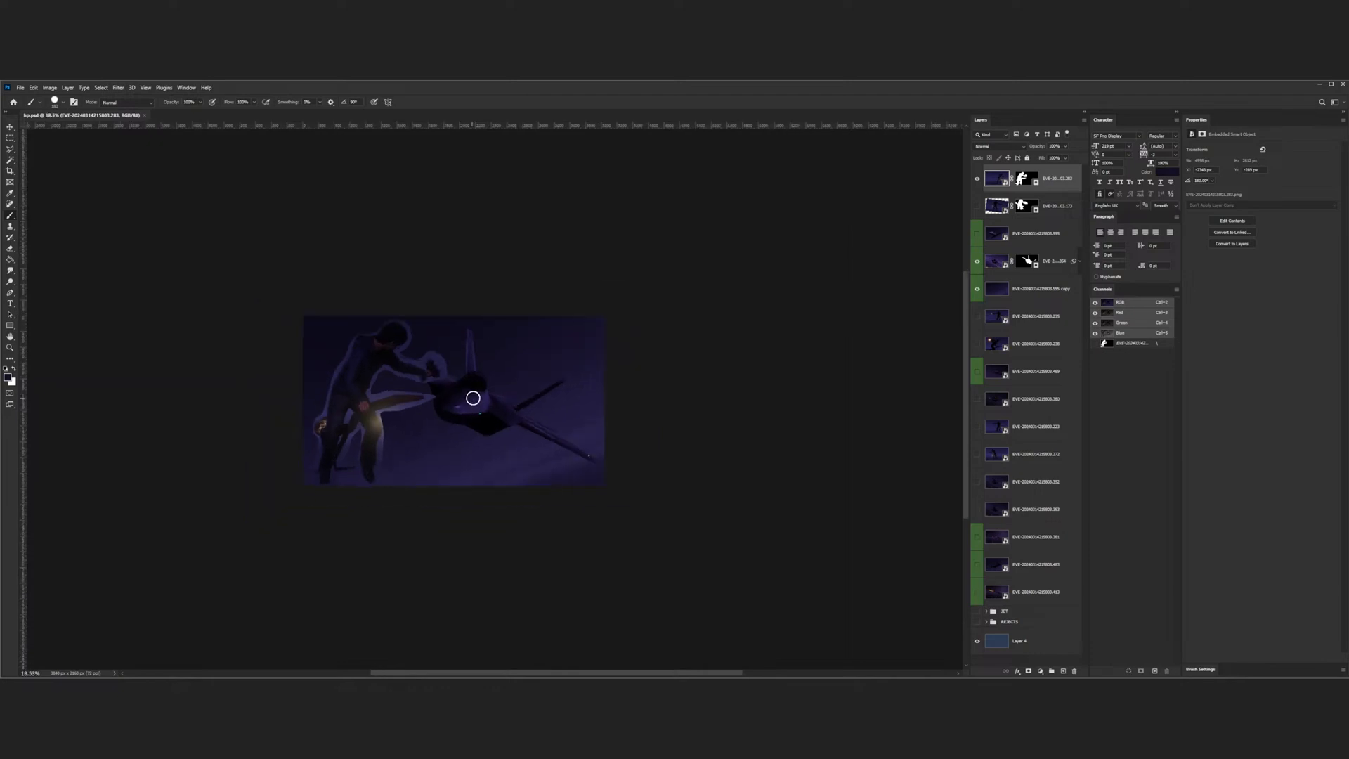
# - Show the unmasked screenshot layer directly above the jet layer, move it up and right across the canvas, and hide it
pyautogui.click(976, 235)
pyautogui.click(987, 234)
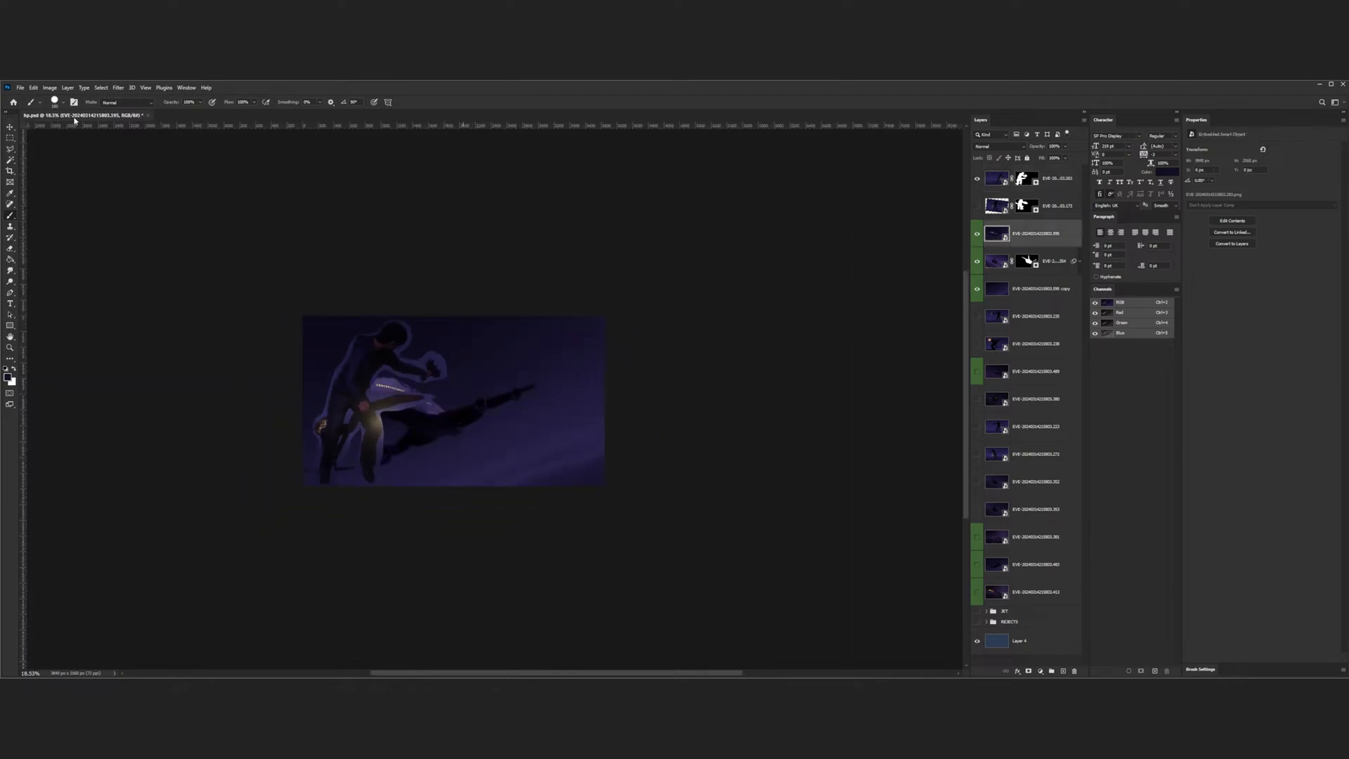
pyautogui.click(11, 127)
pyautogui.moveTo(485, 436); pyautogui.dragTo(619, 382)
pyautogui.click(976, 234)
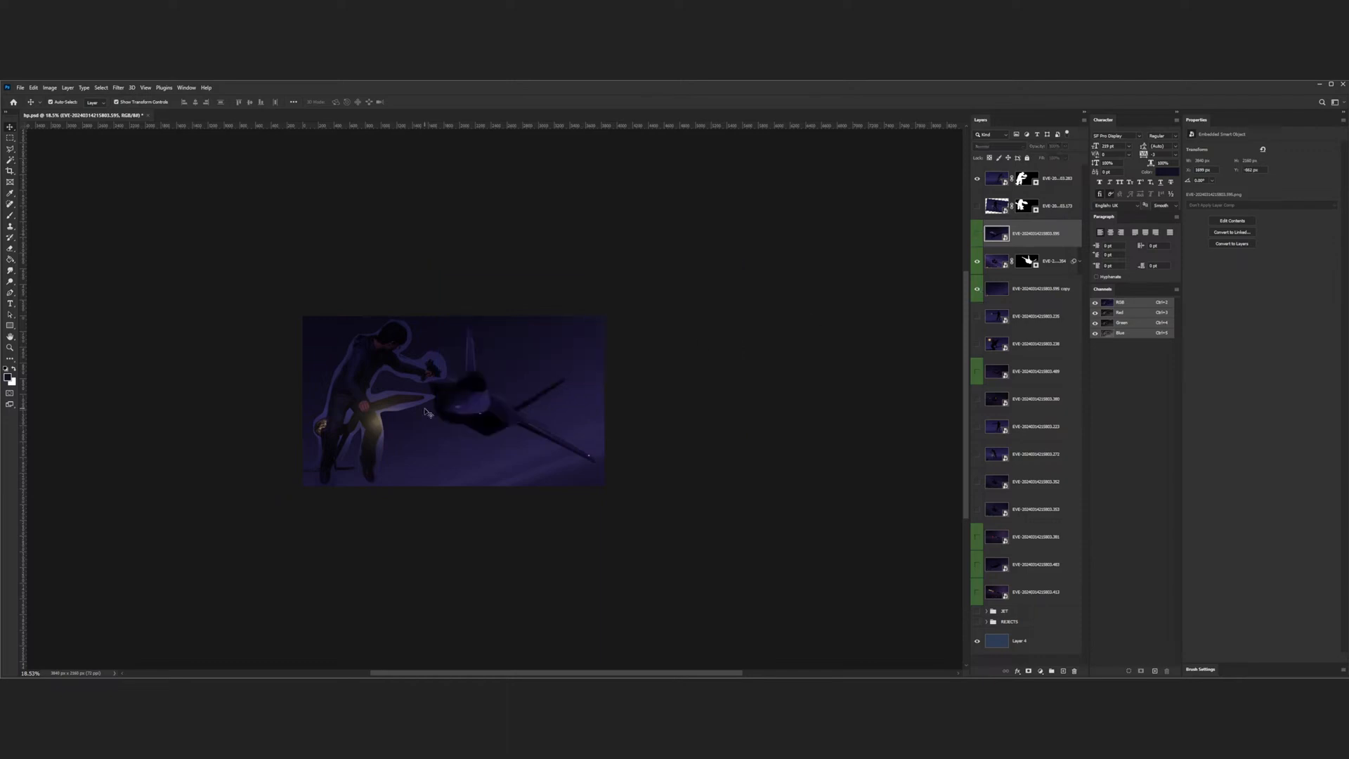
# - Raise the city-and-fire screenshot from the bottom of the screenshot layers to just below the jet, preview it, and hide it
pyautogui.scroll(-1, 501, 397)
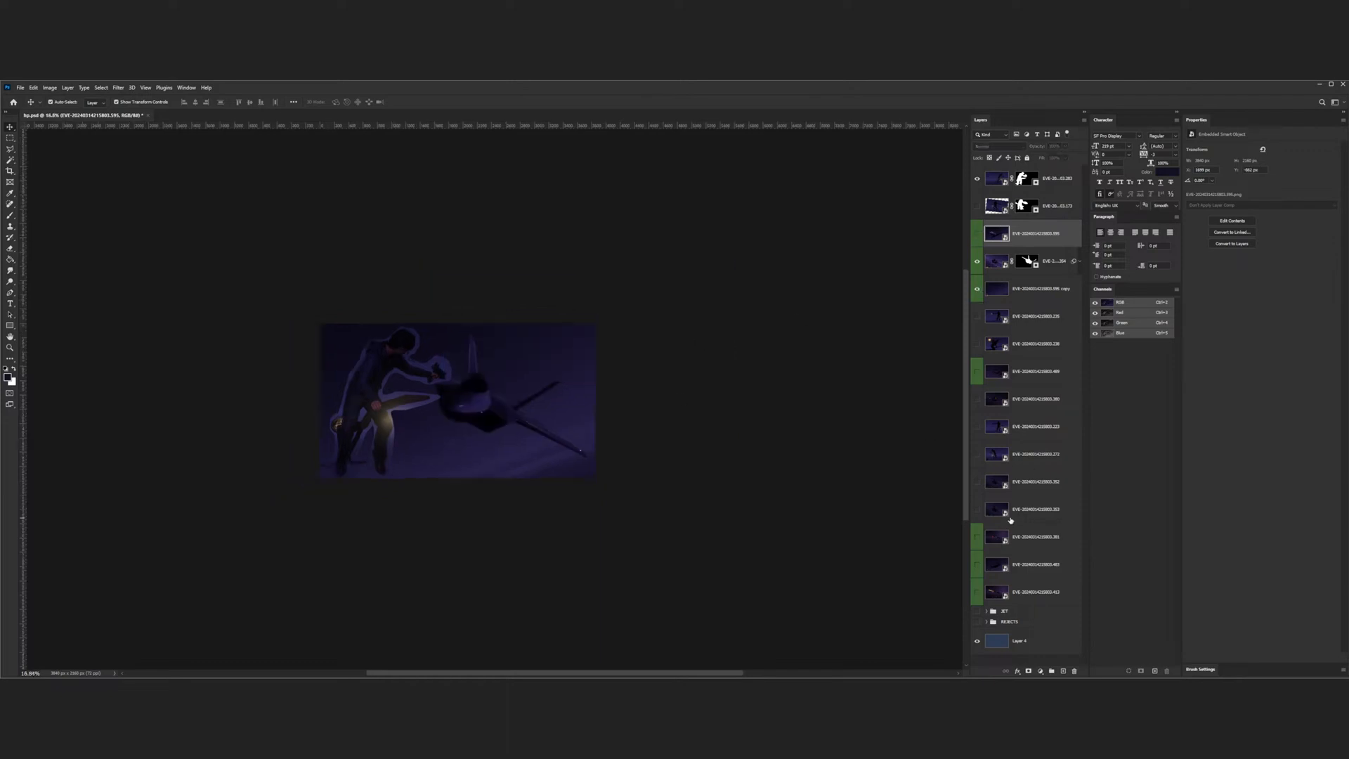
pyautogui.click(976, 595)
pyautogui.moveTo(1027, 591); pyautogui.dragTo(1063, 220)
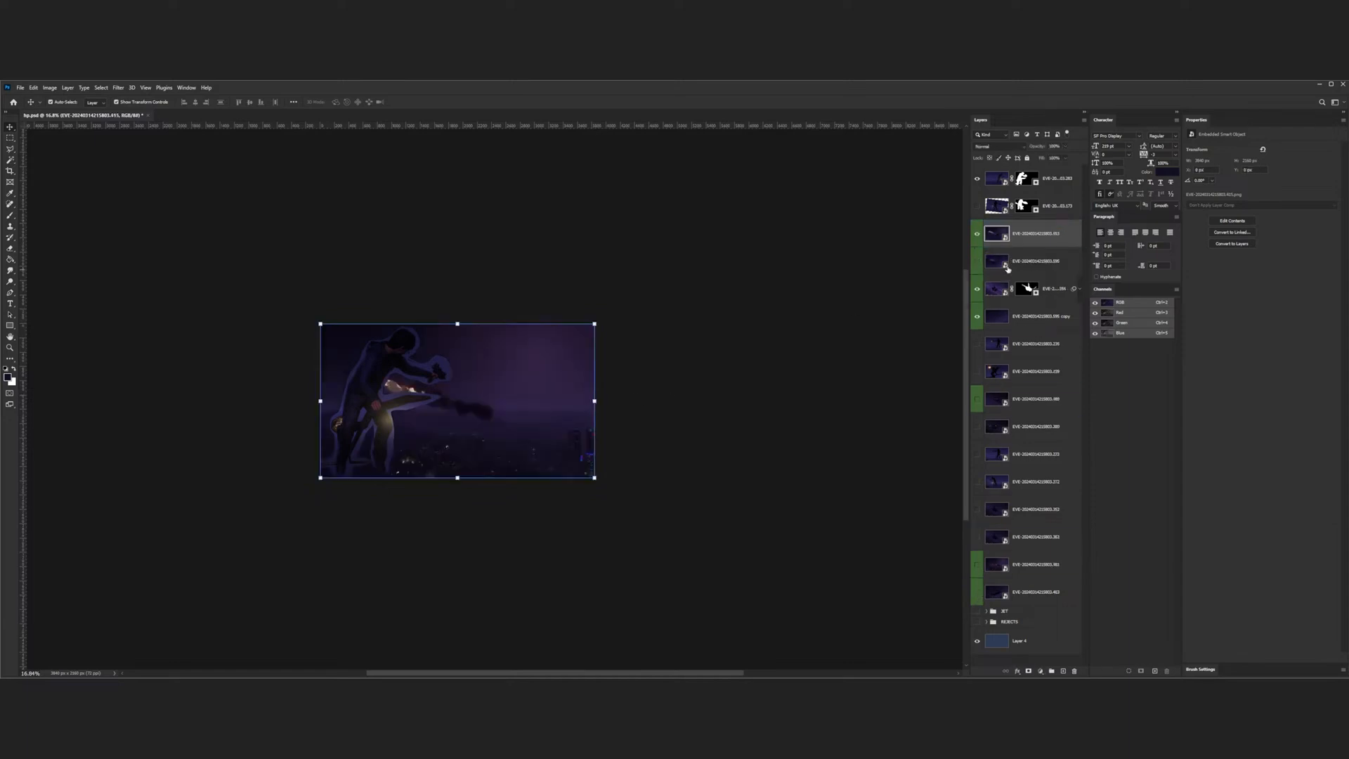
pyautogui.moveTo(1033, 286); pyautogui.dragTo(1035, 306)
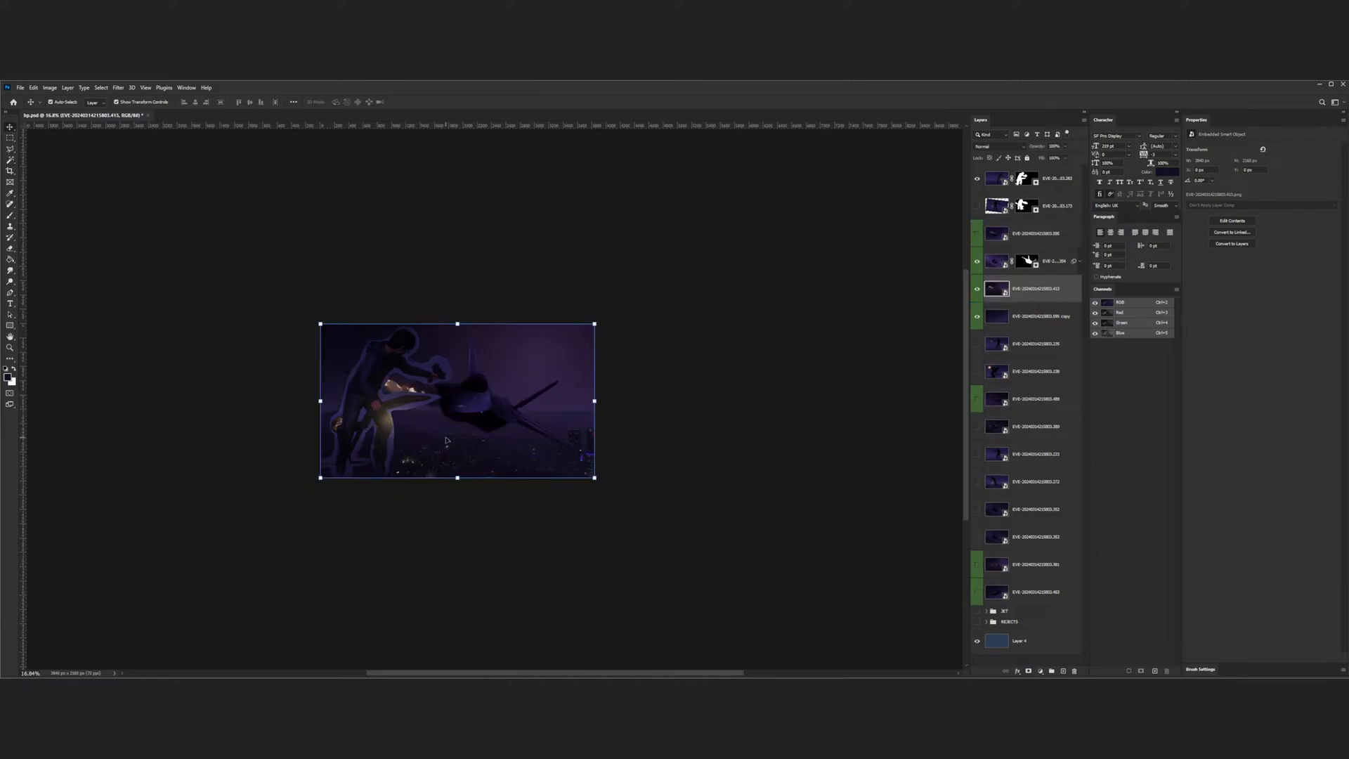
pyautogui.click(976, 288)
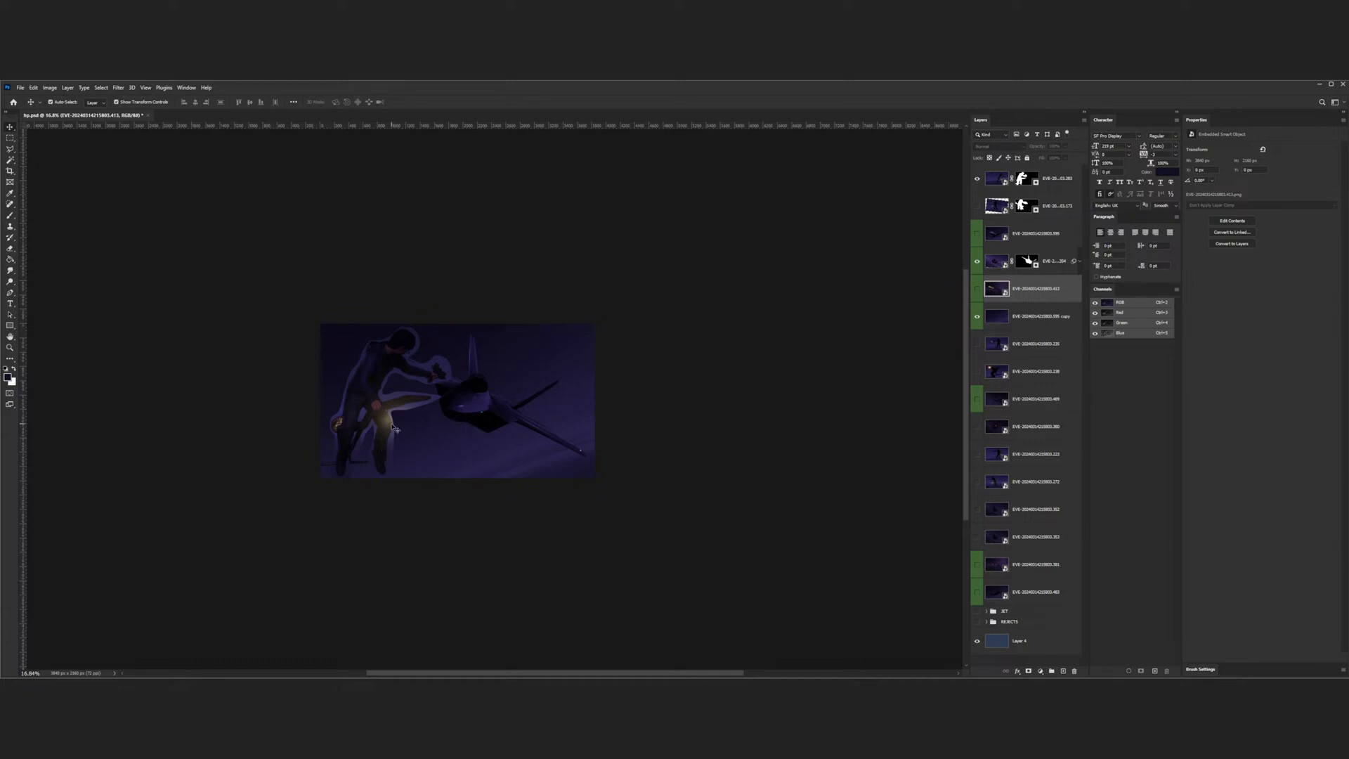
# - Scale the uppermost masked figure down slightly and shift it a little to the right beside the jet
pyautogui.scroll(2, 397, 425)
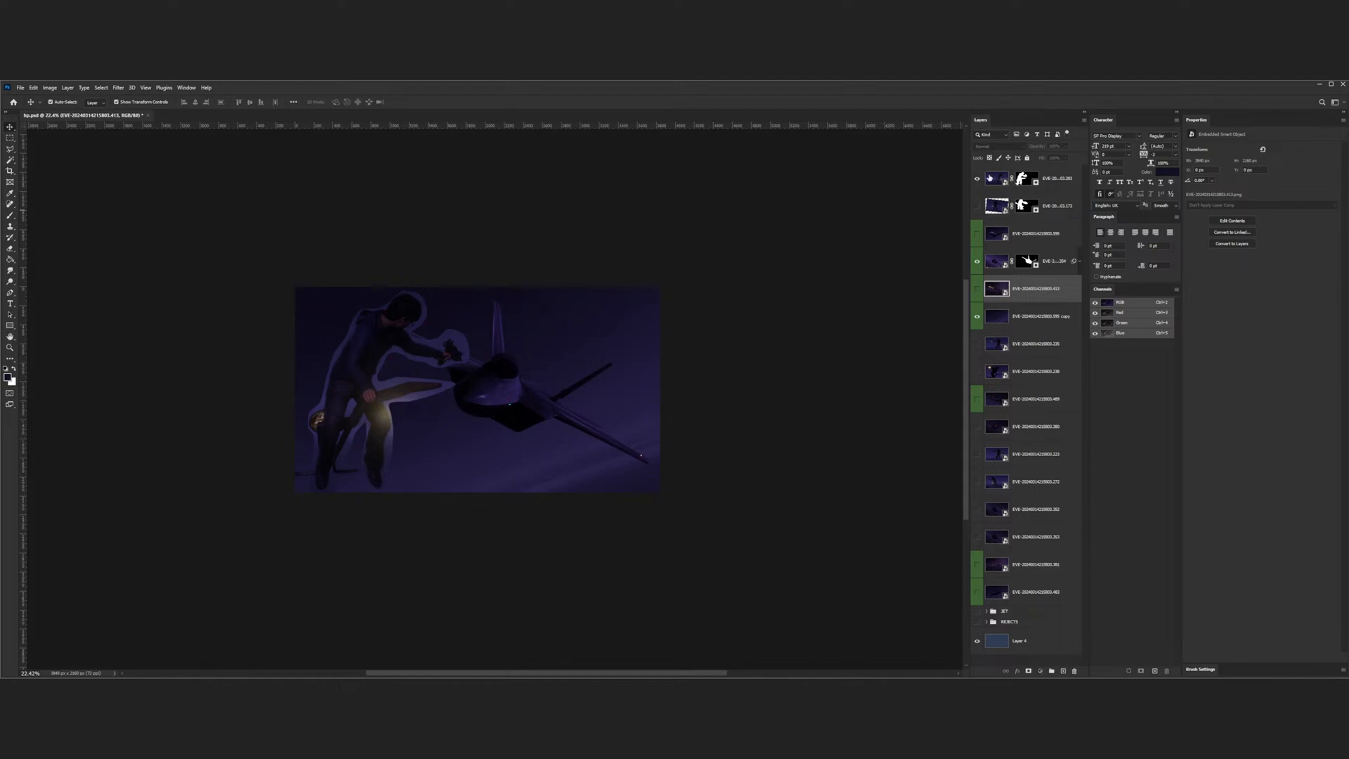
pyautogui.click(989, 178)
pyautogui.scroll(1, 380, 372)
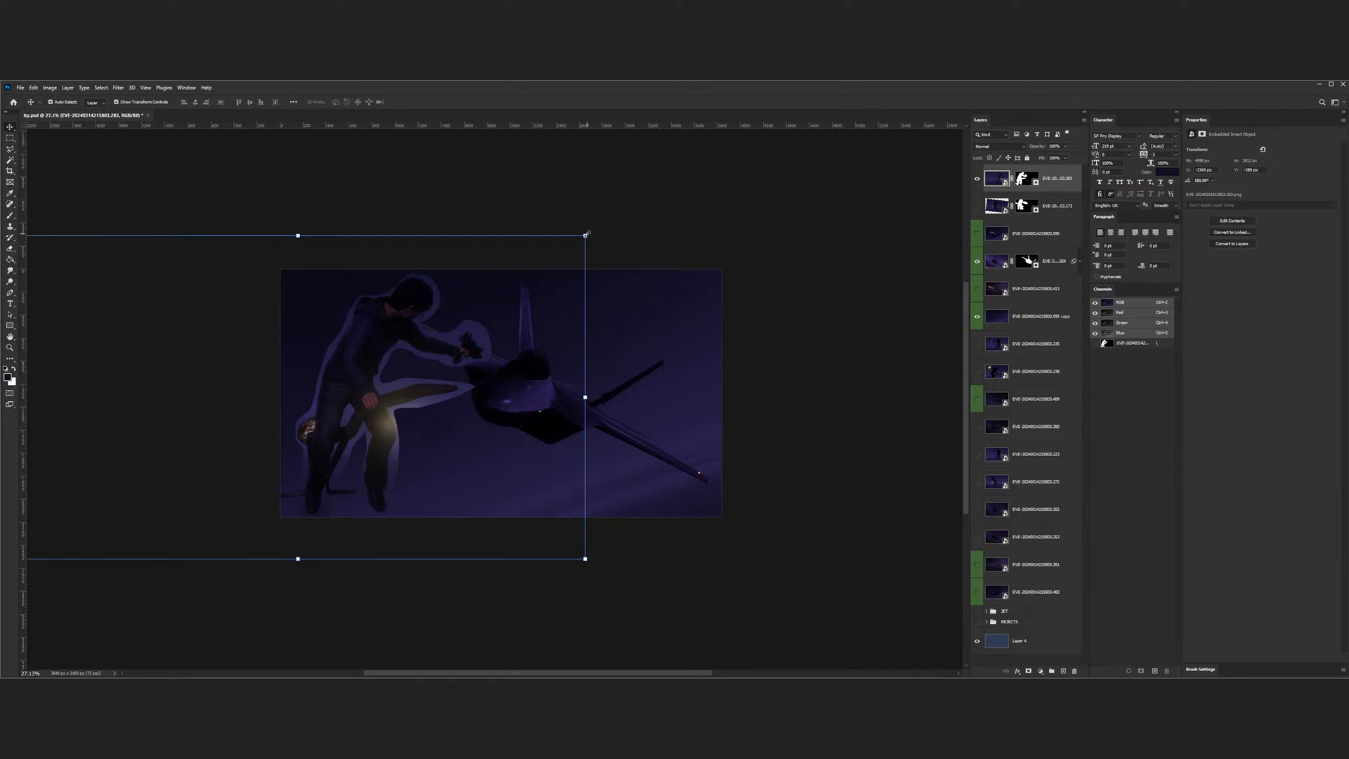
pyautogui.moveTo(589, 233); pyautogui.dragTo(577, 246)
pyautogui.moveTo(401, 344); pyautogui.dragTo(405, 344)
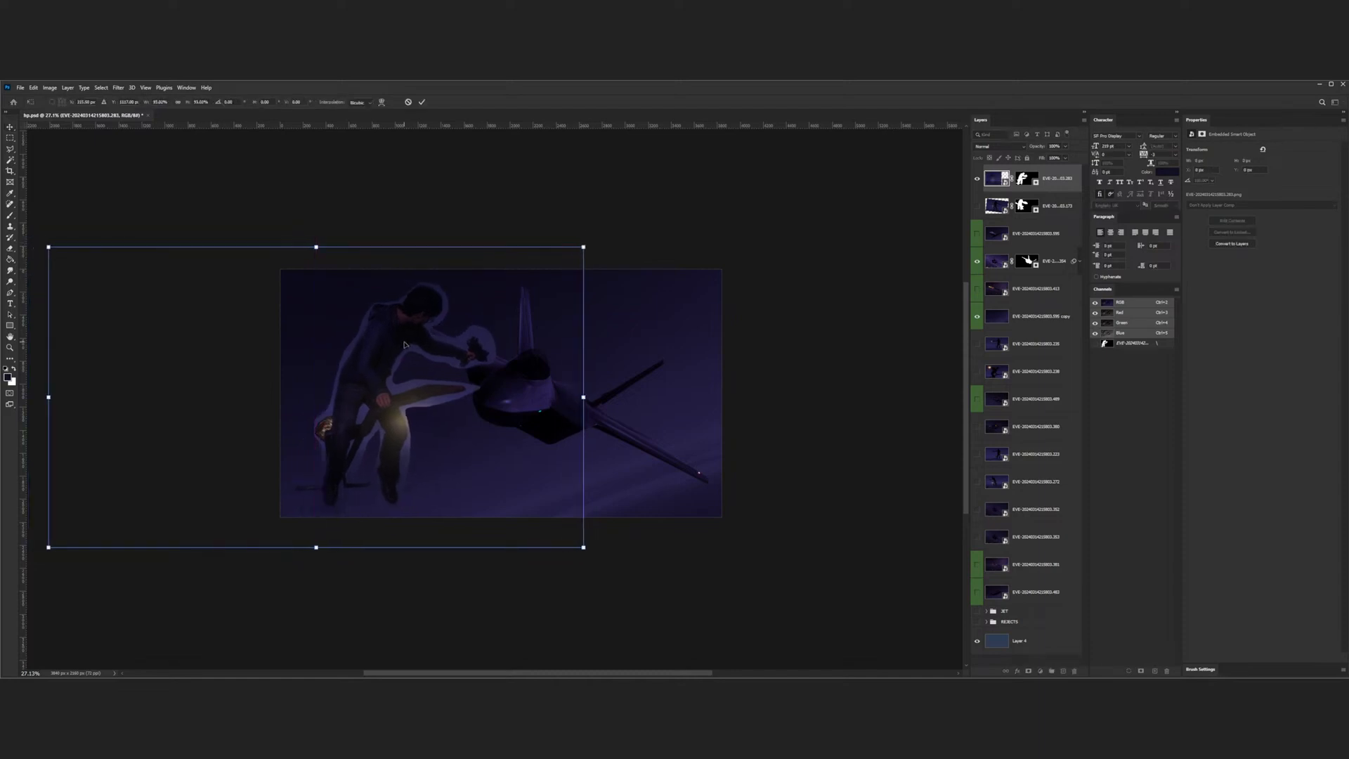
pyautogui.scroll(-5, 448, 439)
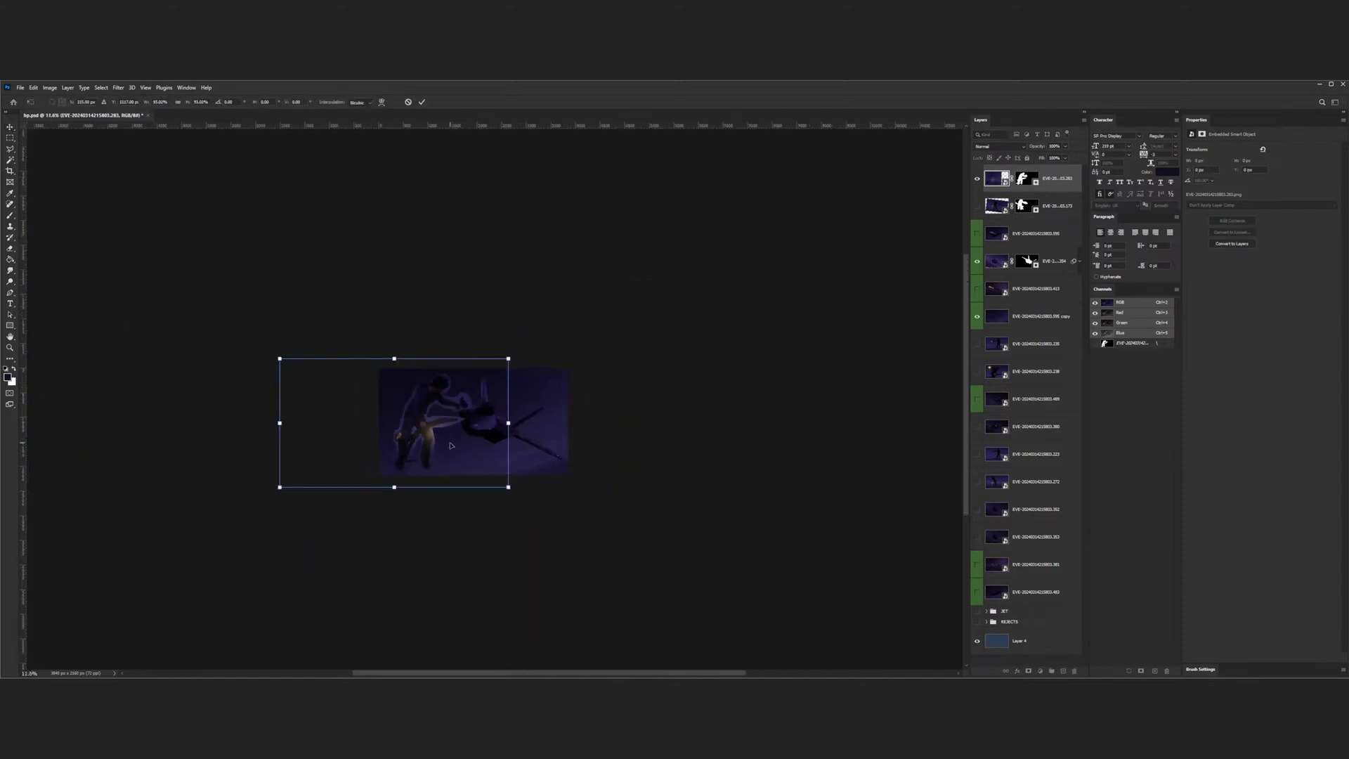
pyautogui.scroll(5, 393, 408)
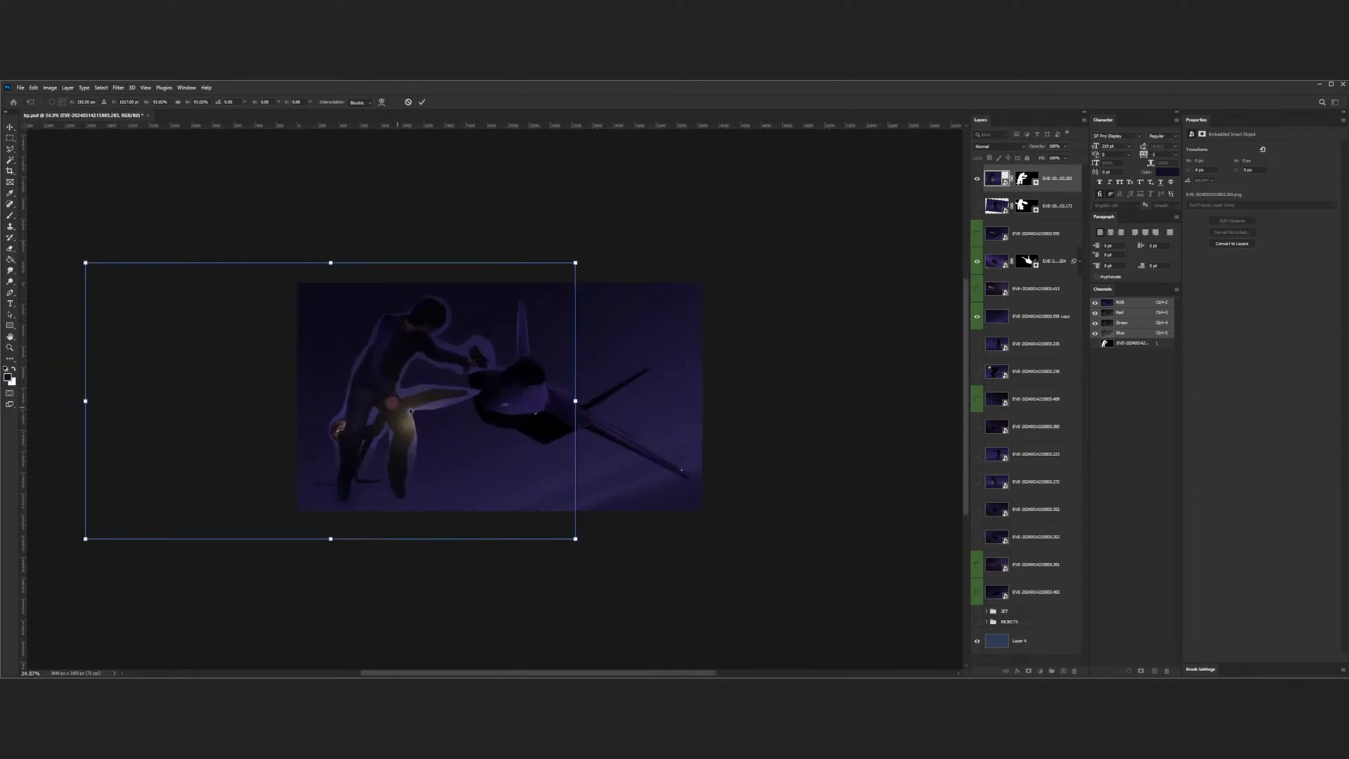
# - Hide the uppermost masked figure and show the second masked figure to preview it against the jet
pyautogui.click(978, 180)
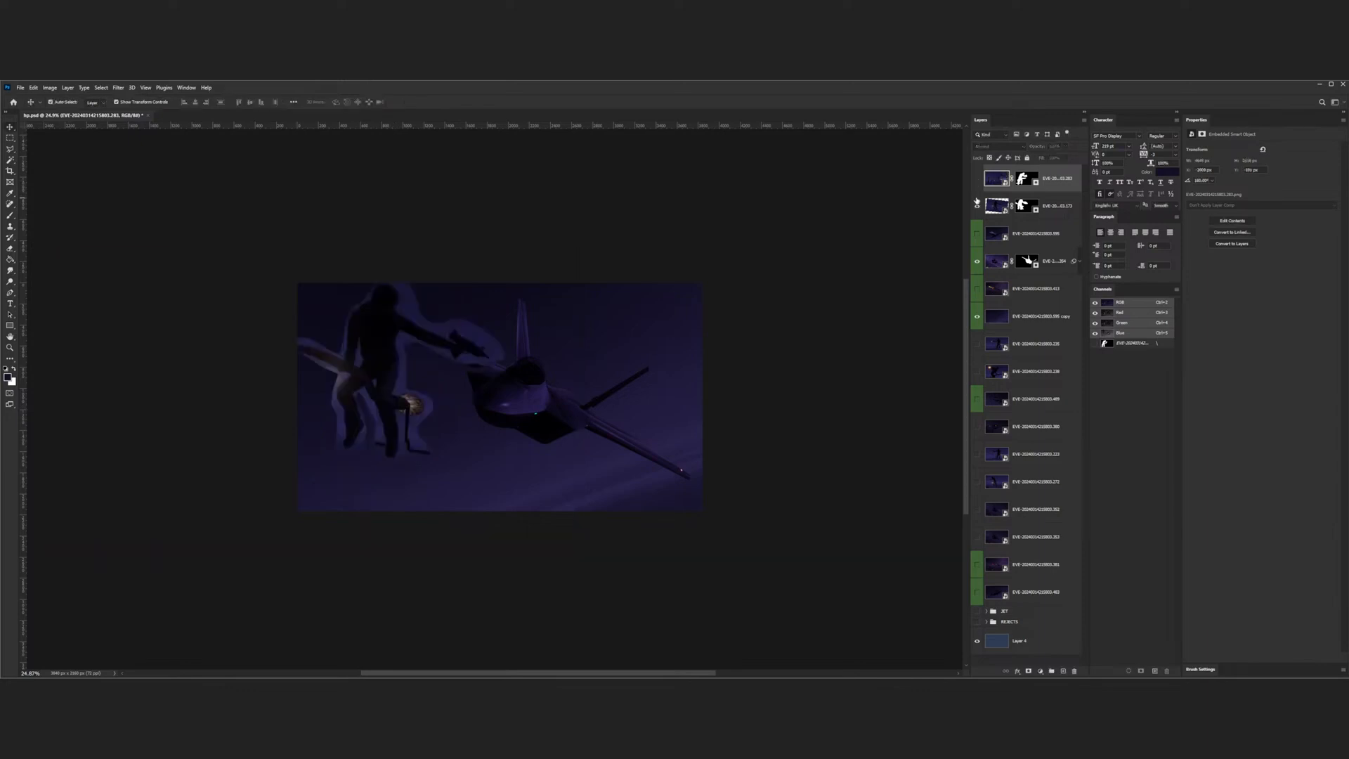
pyautogui.scroll(-5, 479, 337)
pyautogui.scroll(3, 479, 337)
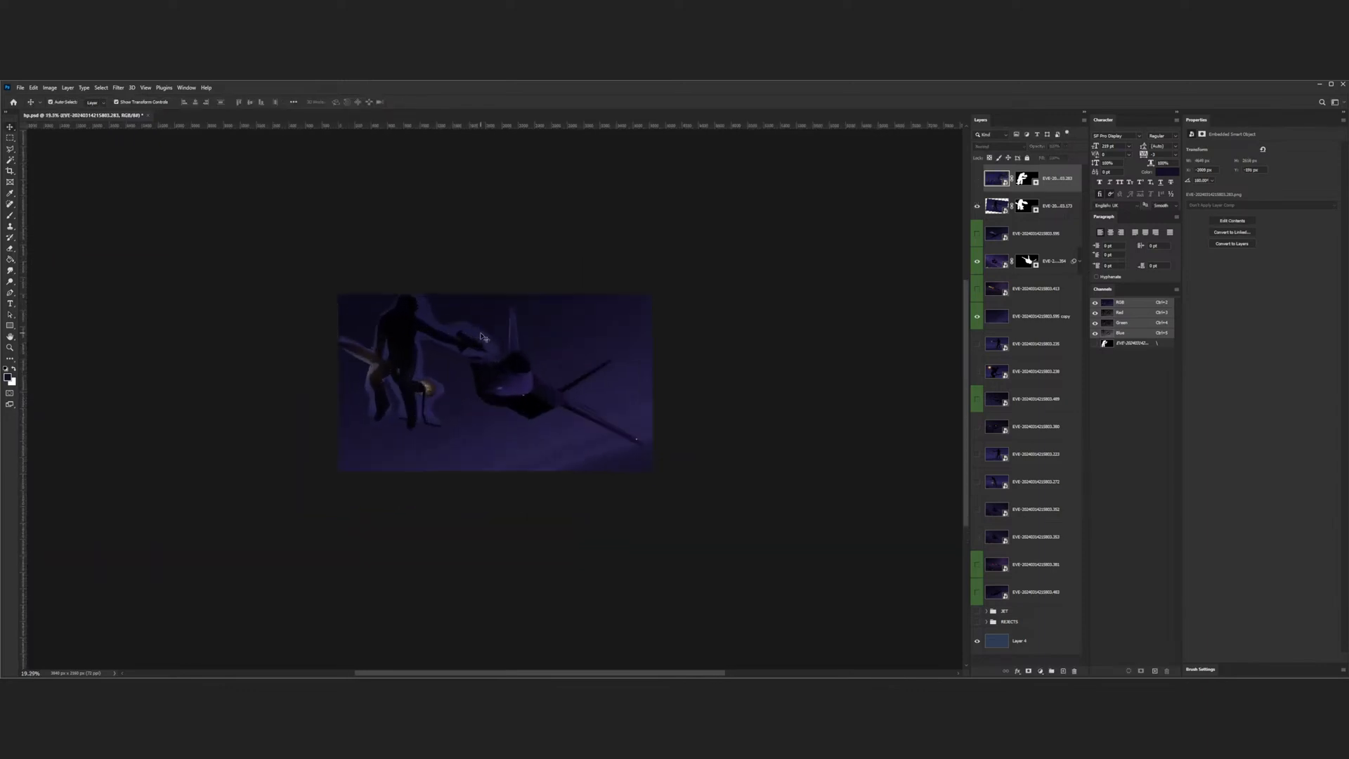
# - Try a brightening image adjustment on the second masked figure's layer
pyautogui.click(1004, 208)
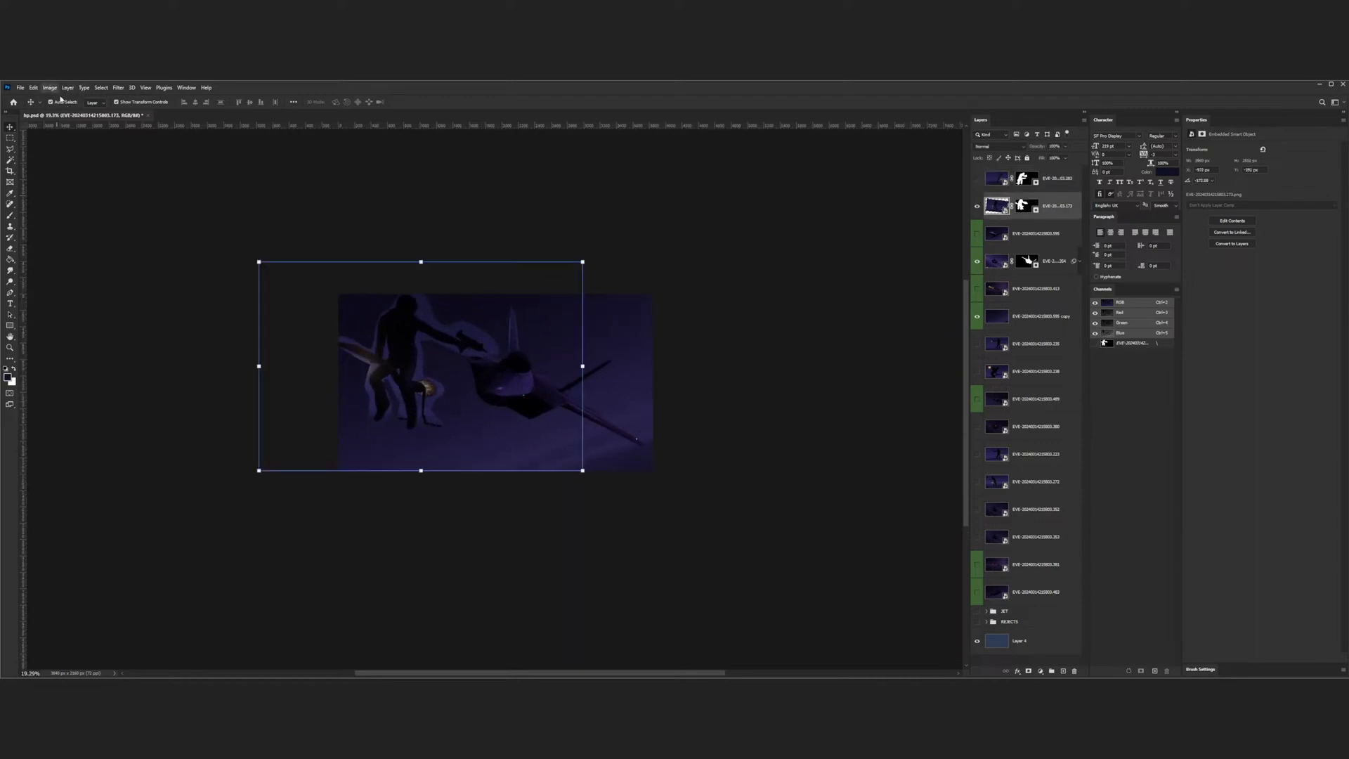
pyautogui.press('i')
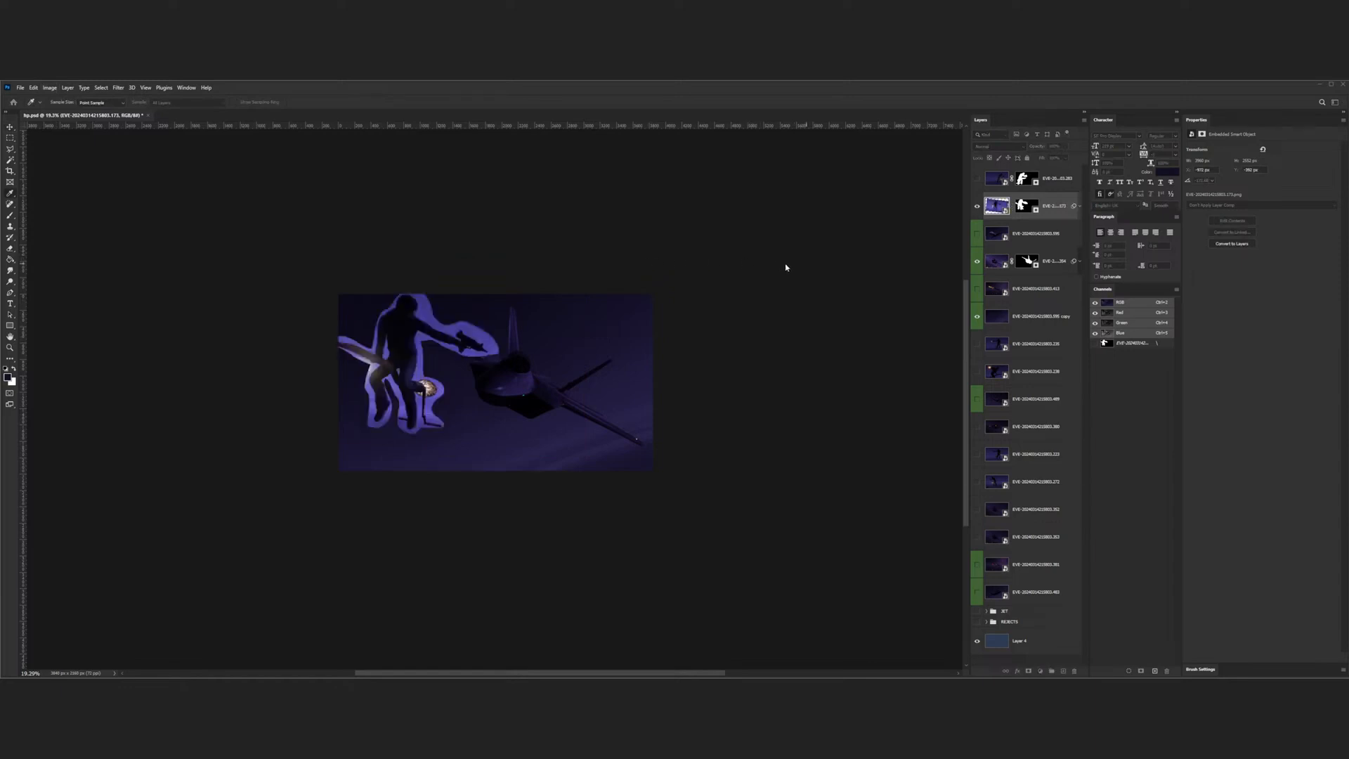
pyautogui.press('v')
# - Compare the two masked figures beside the jet by alternating their visibility and viewing the composition at different sizes
pyautogui.click(977, 206)
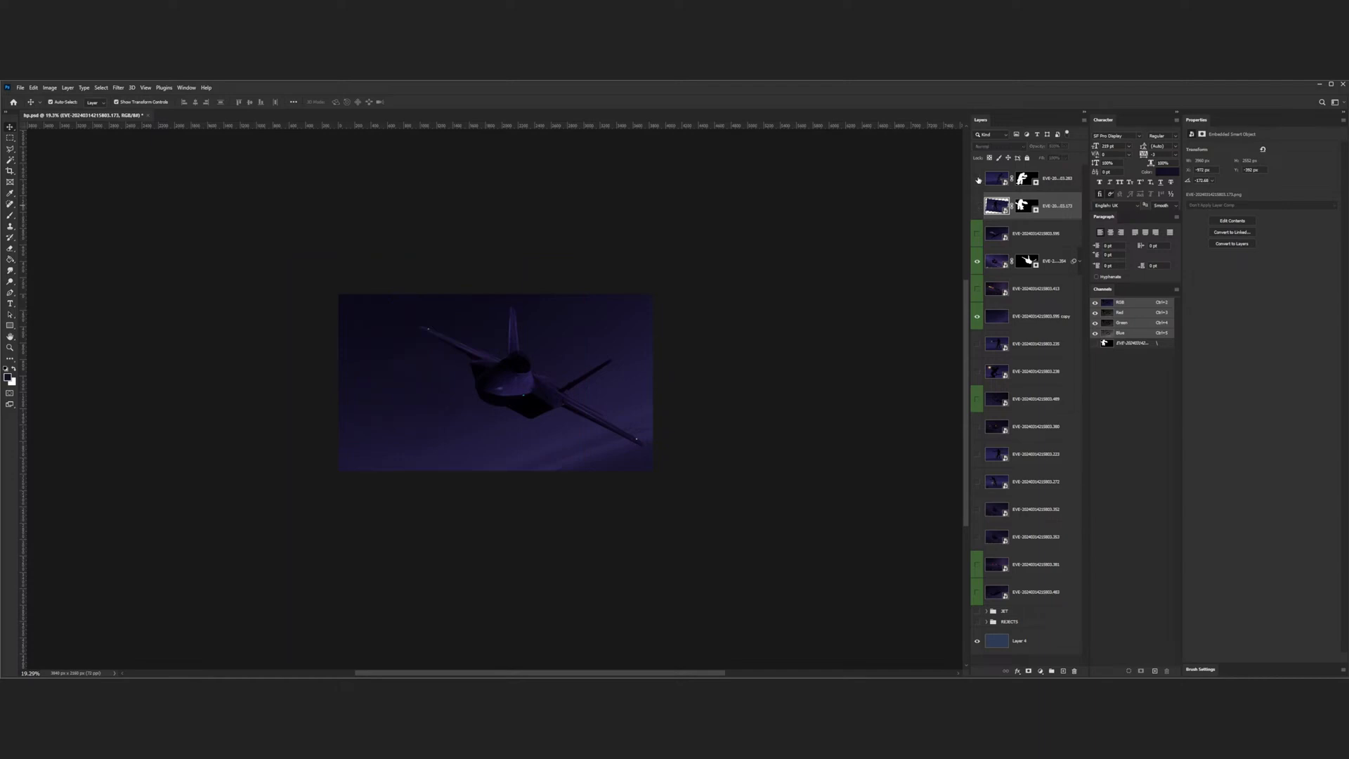
pyautogui.click(978, 180)
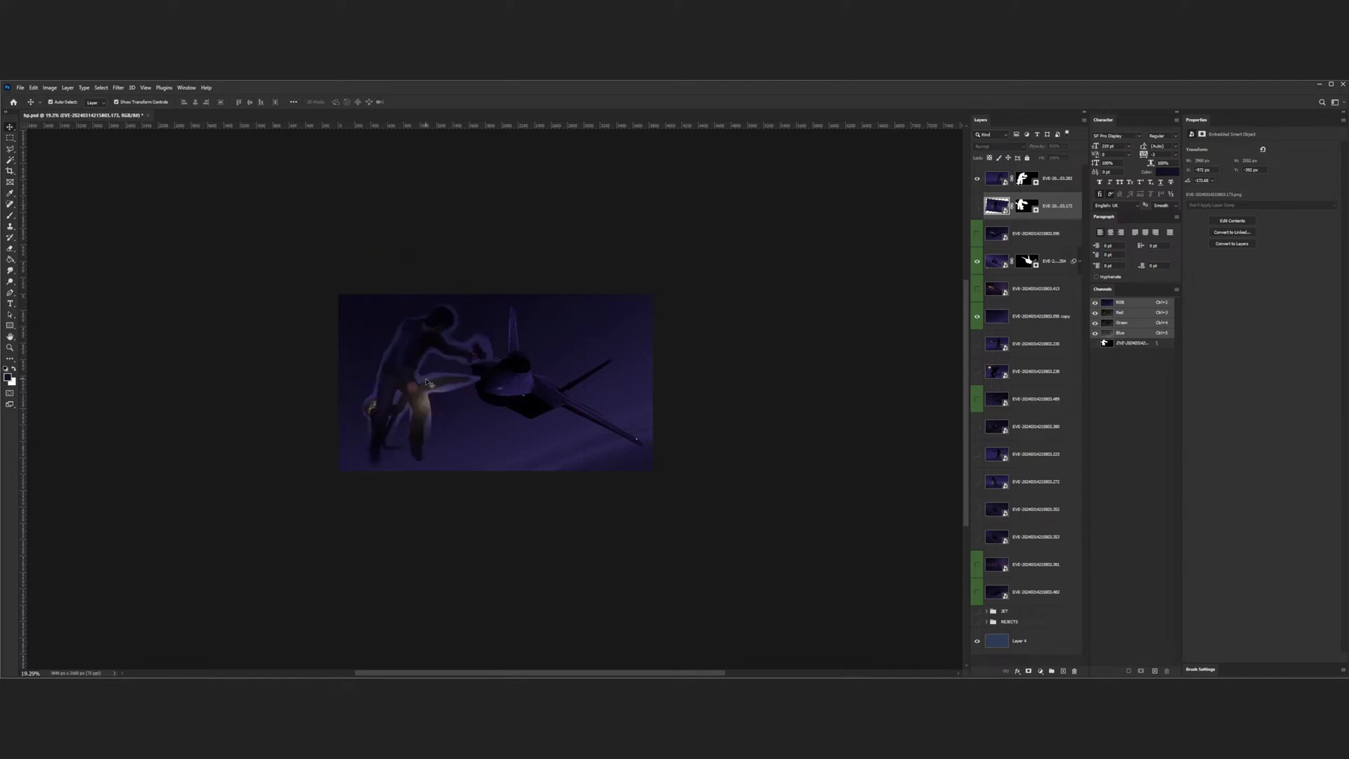
pyautogui.scroll(-5, 425, 377)
pyautogui.scroll(5, 436, 378)
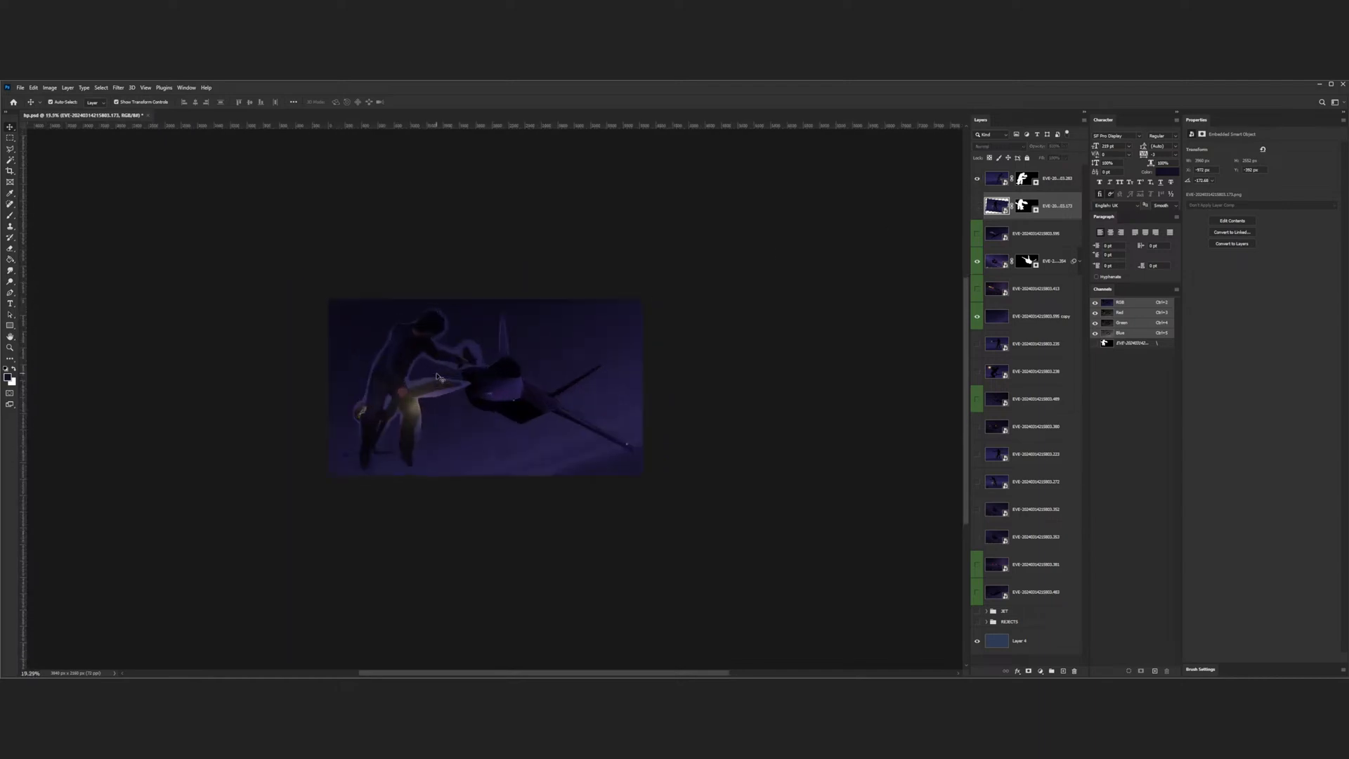
pyautogui.click(977, 206)
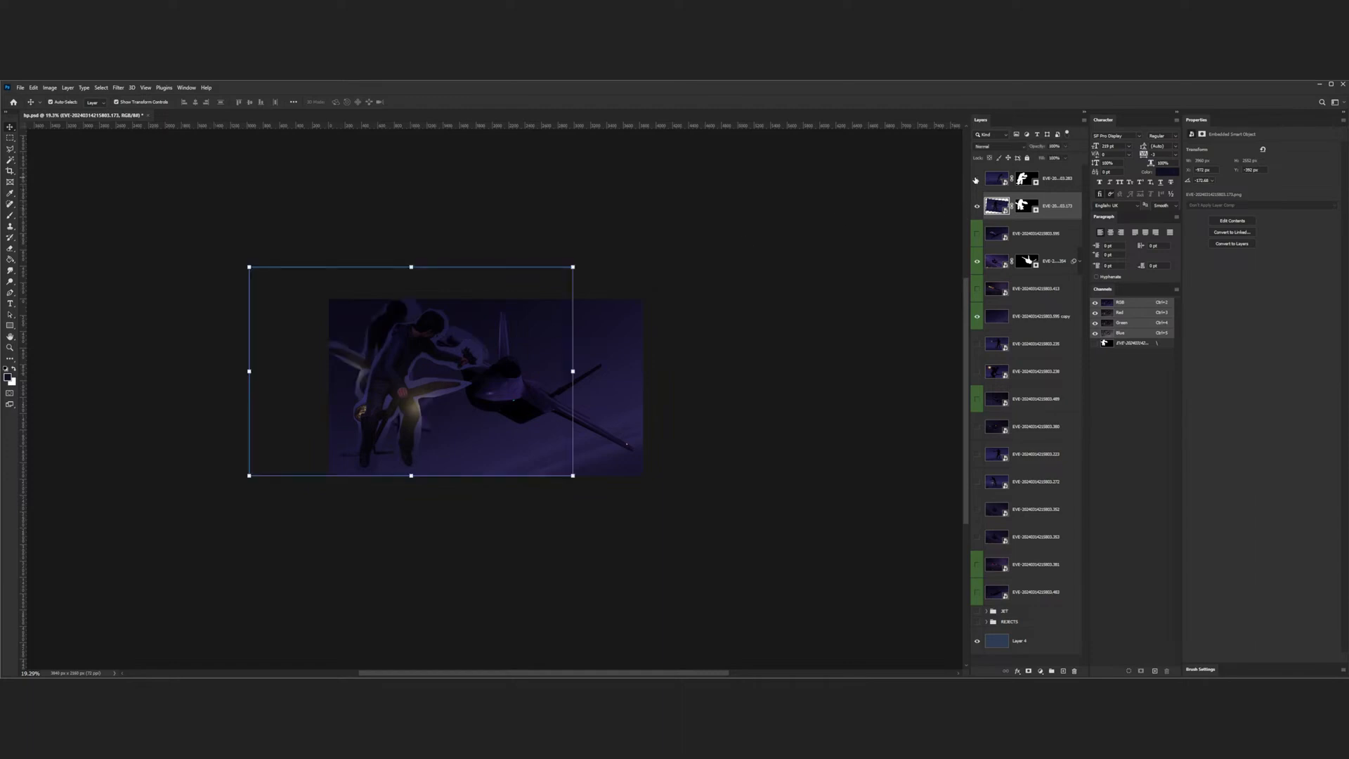
pyautogui.click(975, 179)
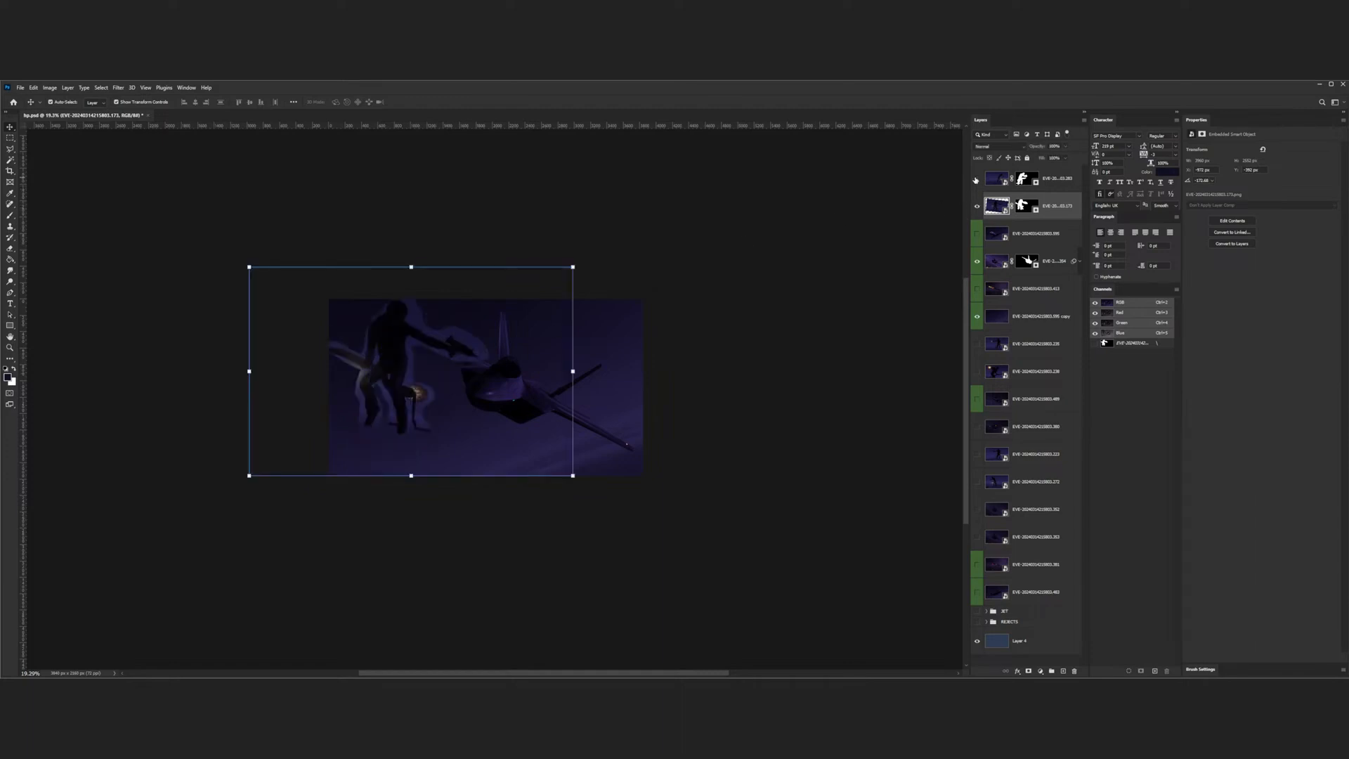
pyautogui.scroll(3, 363, 370)
pyautogui.scroll(-4, 417, 382)
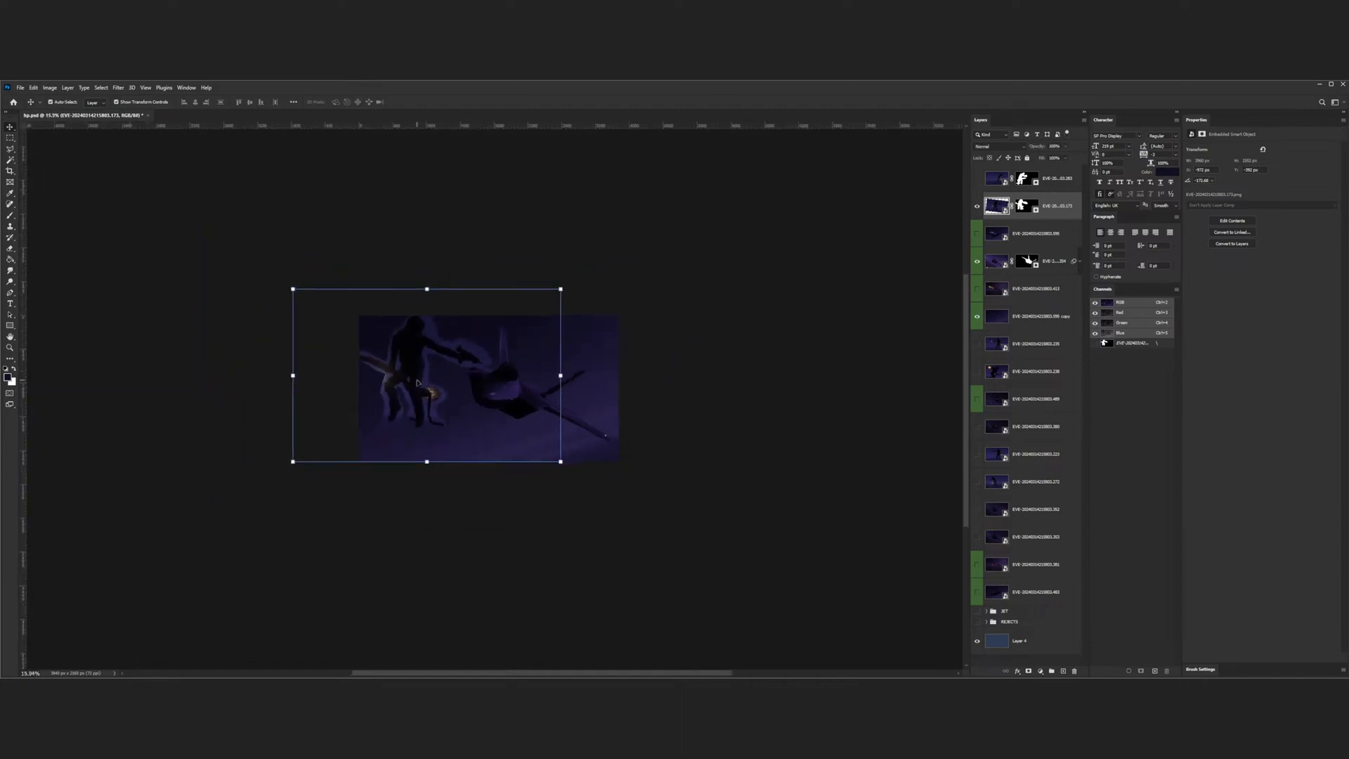
pyautogui.scroll(2, 477, 336)
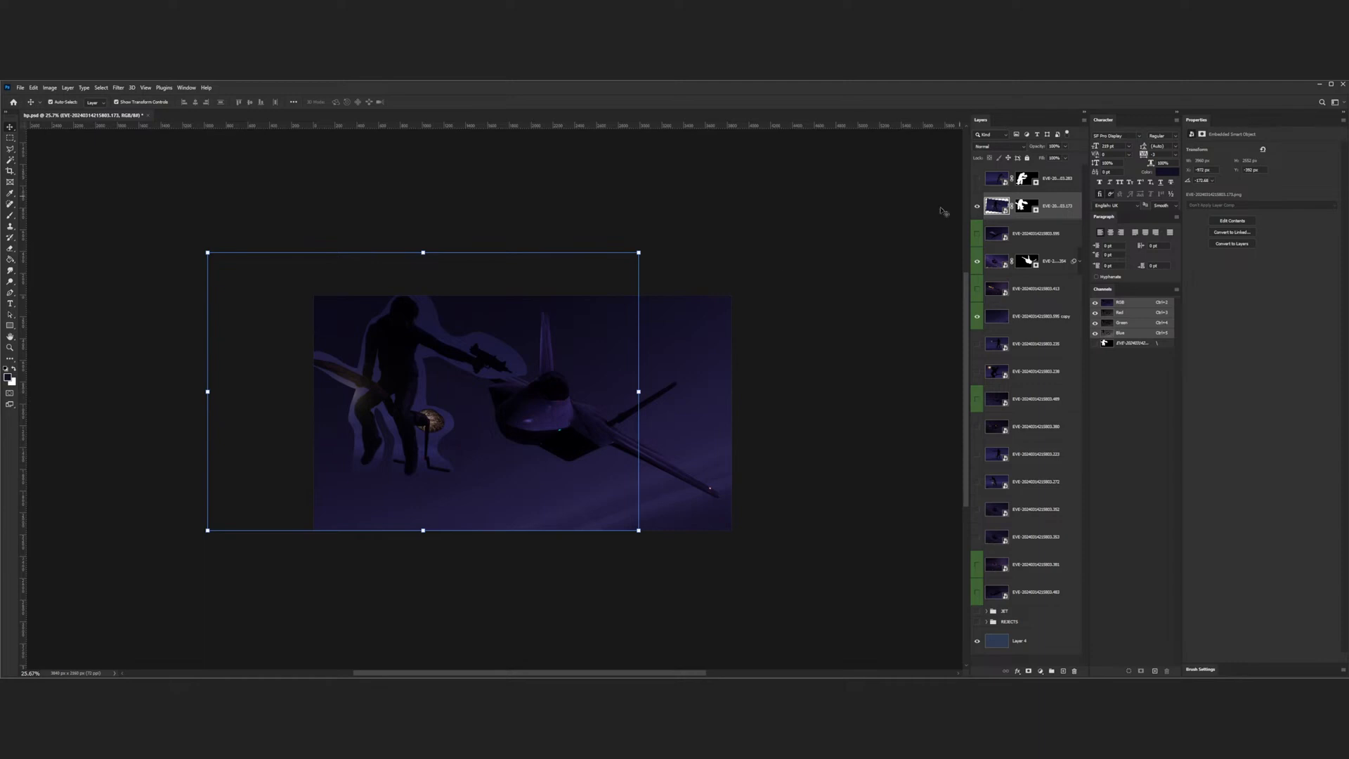
# - Move the second masked figure slightly down and right towards the jet, and switch visibility back to the uppermost figure
pyautogui.scroll(-5, 465, 334)
pyautogui.scroll(4, 440, 374)
pyautogui.moveTo(437, 376); pyautogui.dragTo(453, 399)
pyautogui.scroll(-3, 453, 396)
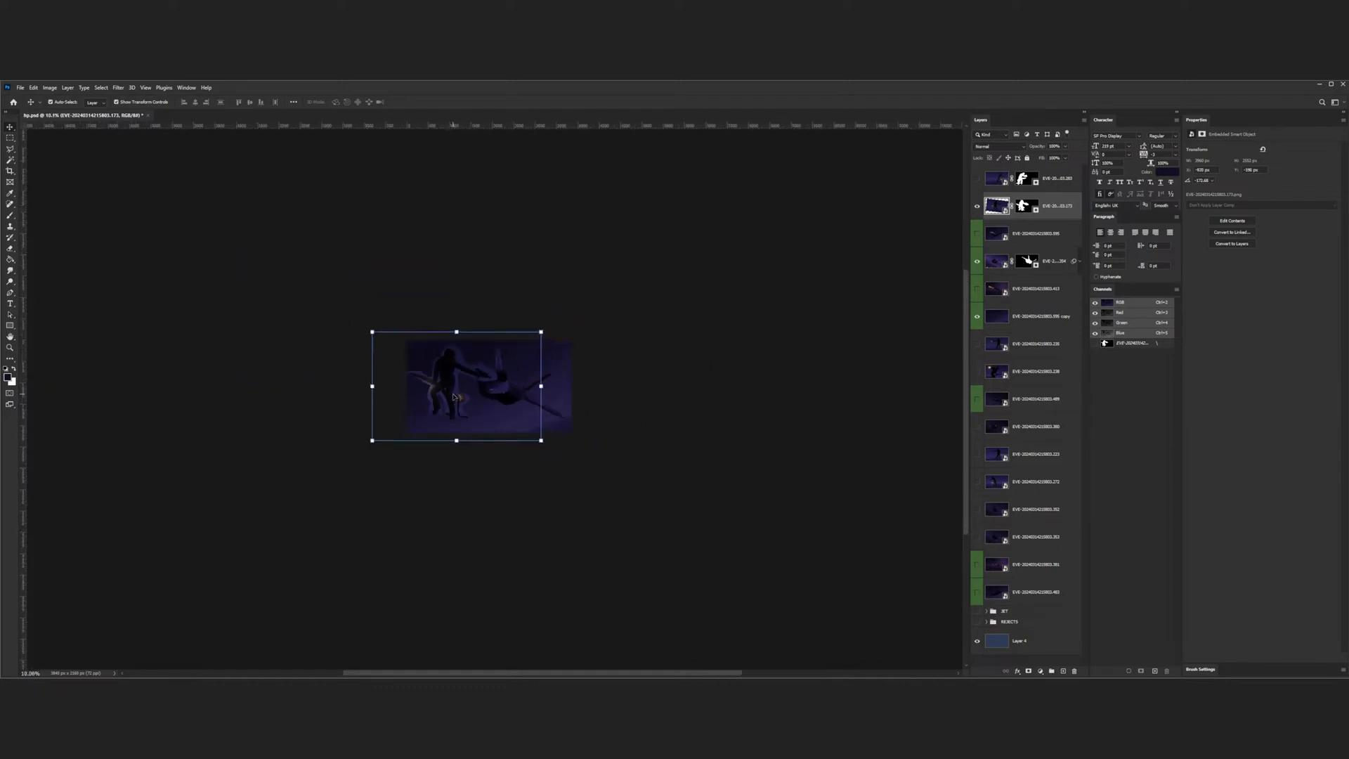
pyautogui.scroll(3, 453, 397)
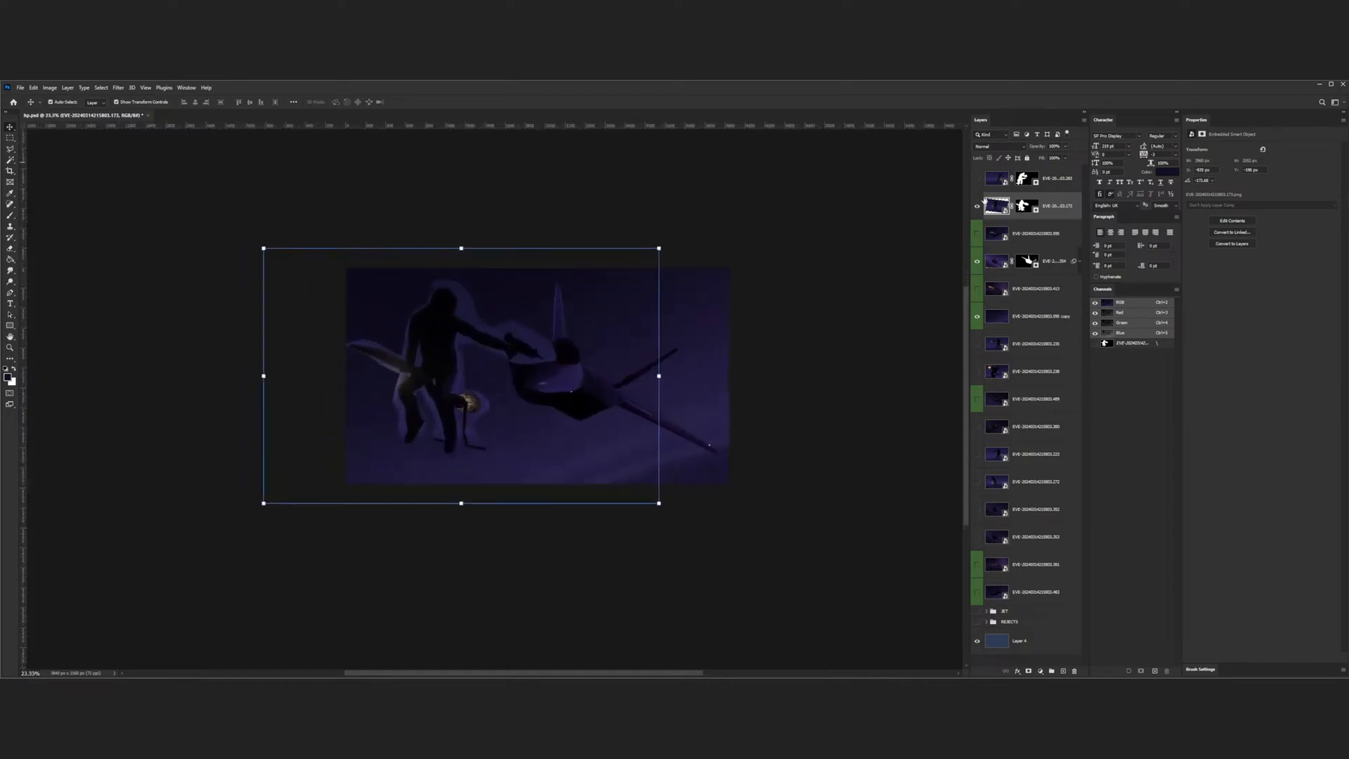
pyautogui.scroll(-3, 371, 372)
pyautogui.scroll(3, 391, 362)
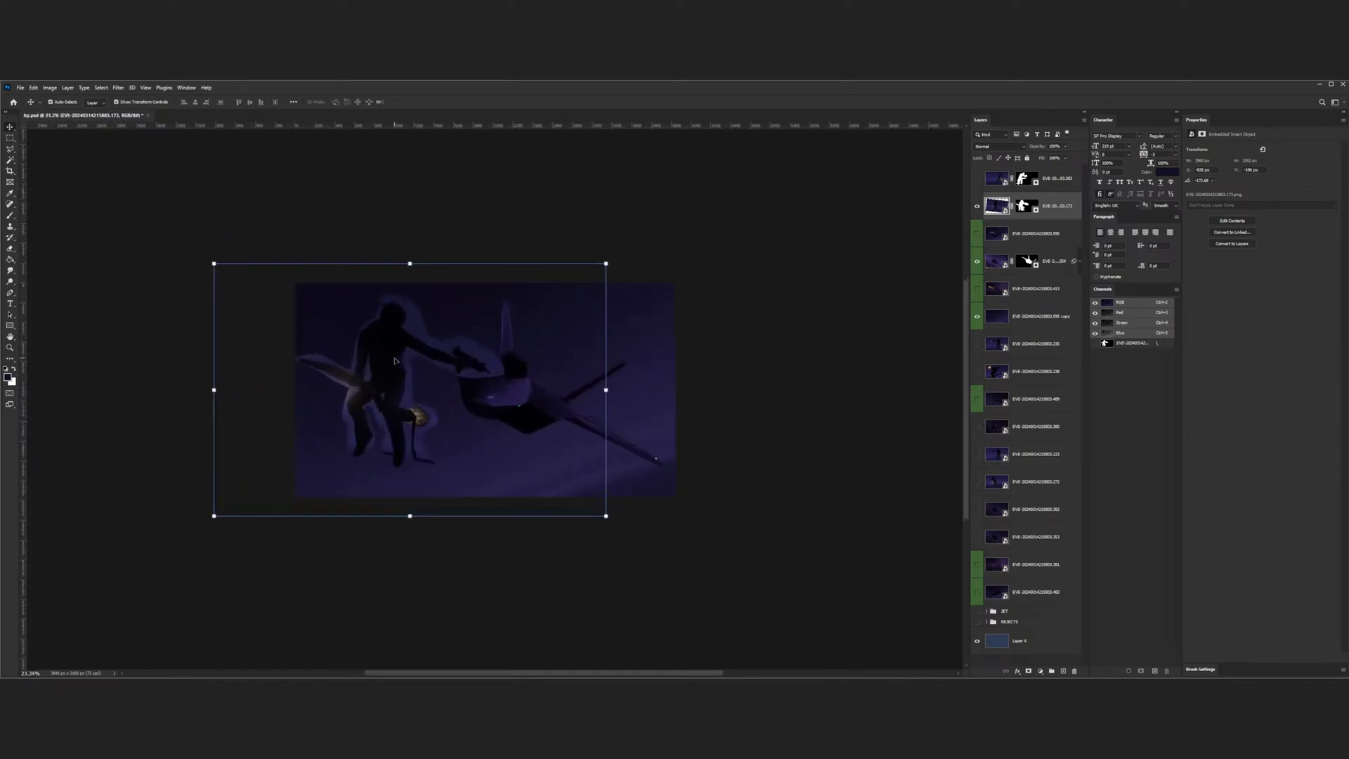
pyautogui.click(977, 205)
pyautogui.click(976, 179)
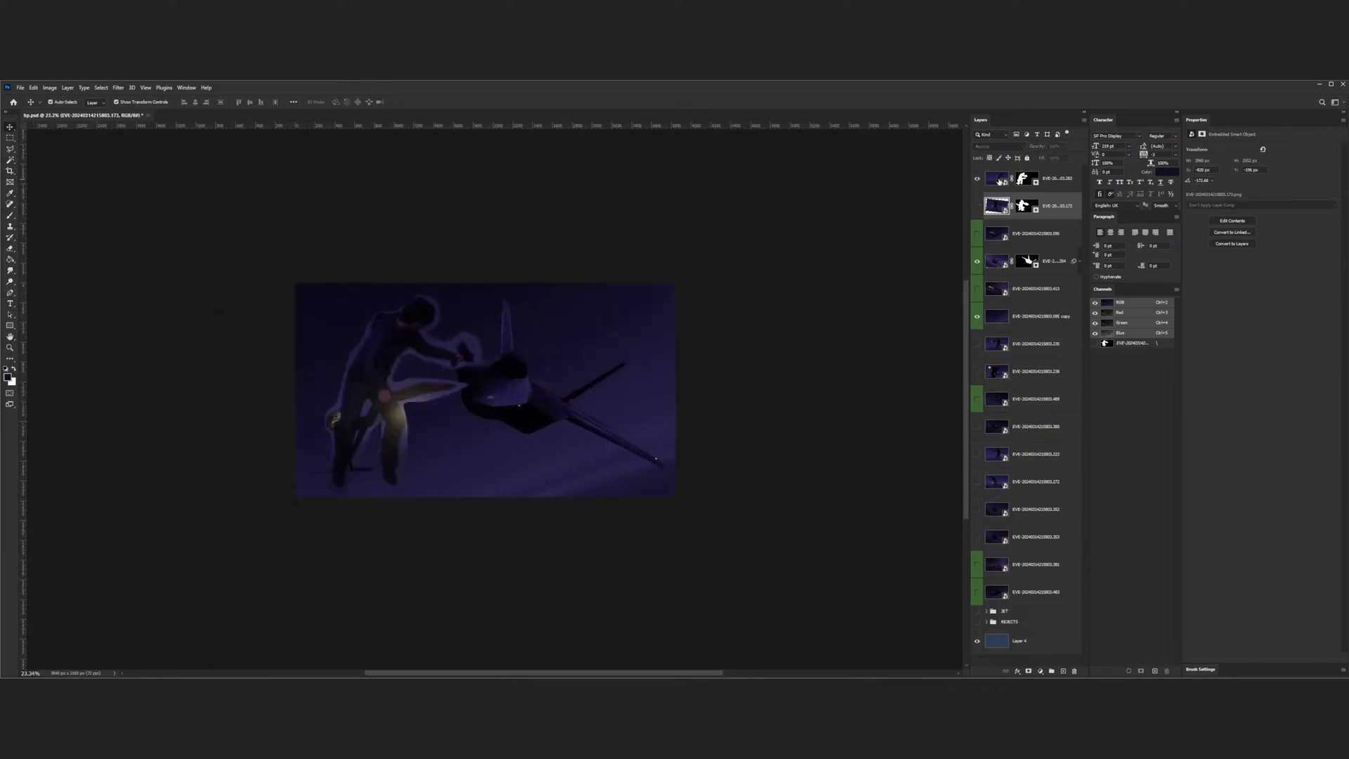
# - Try flipping the uppermost masked figure horizontally and repositioning it over the jet's wing, and undo the changes
pyautogui.click(999, 179)
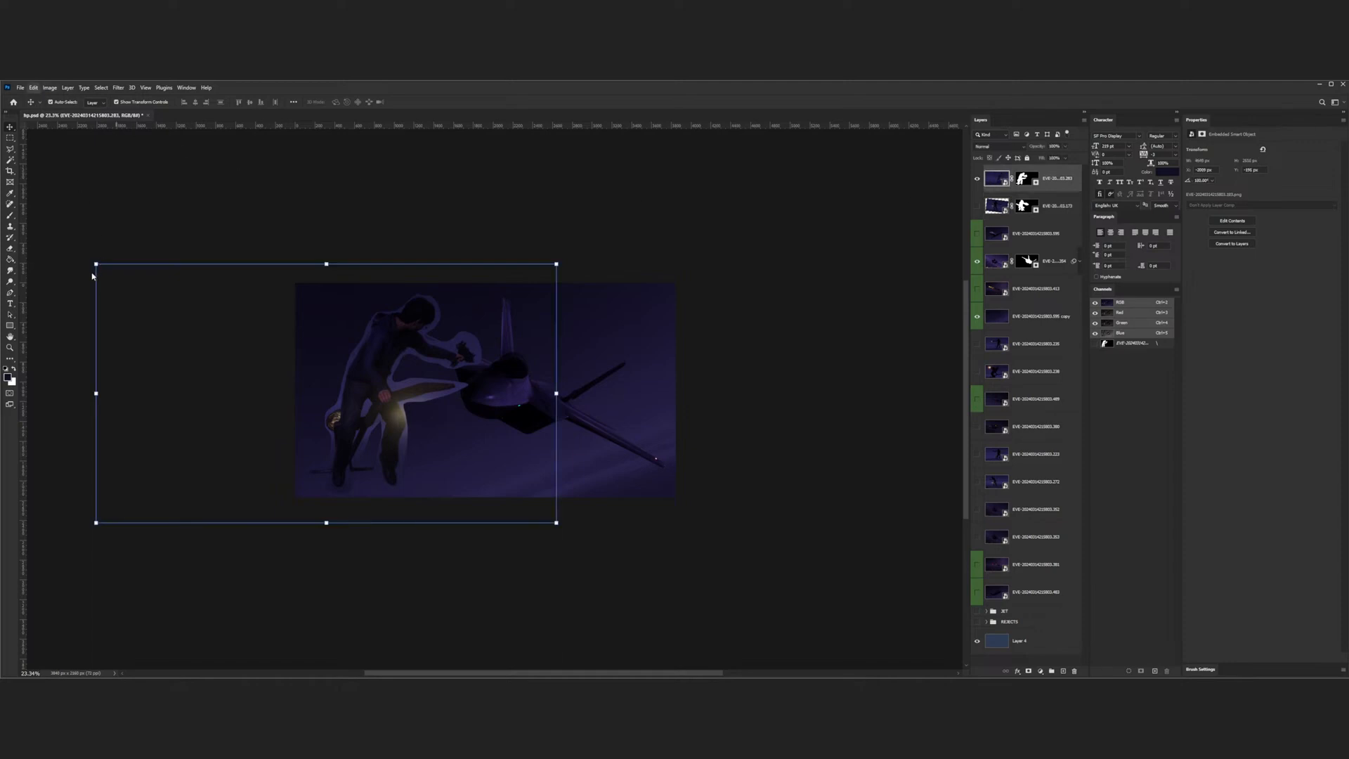
pyautogui.hotkey('ctrl', 'z')
pyautogui.moveTo(337, 408); pyautogui.dragTo(472, 406)
pyautogui.hotkey('ctrl', 'z')
pyautogui.click(1000, 179)
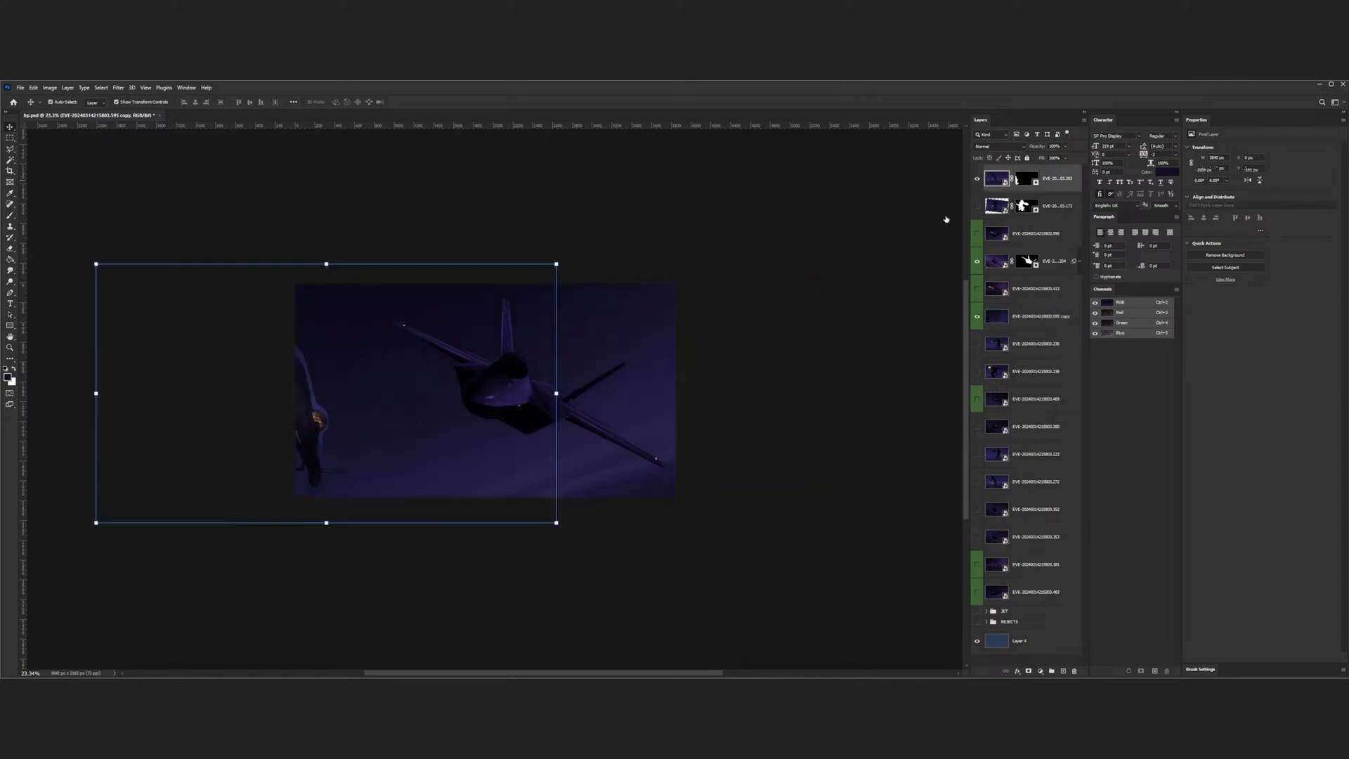
pyautogui.moveTo(313, 415); pyautogui.dragTo(433, 413)
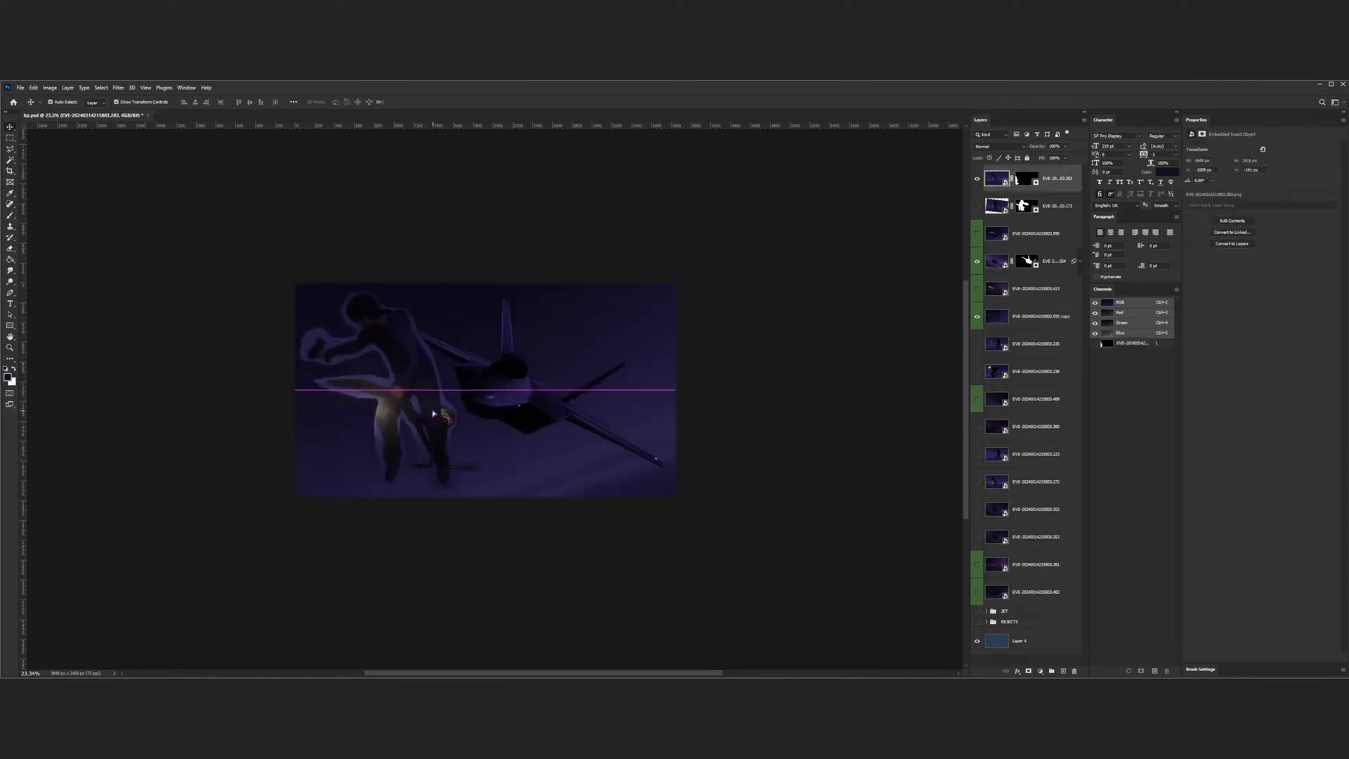
pyautogui.moveTo(433, 413); pyautogui.dragTo(432, 413)
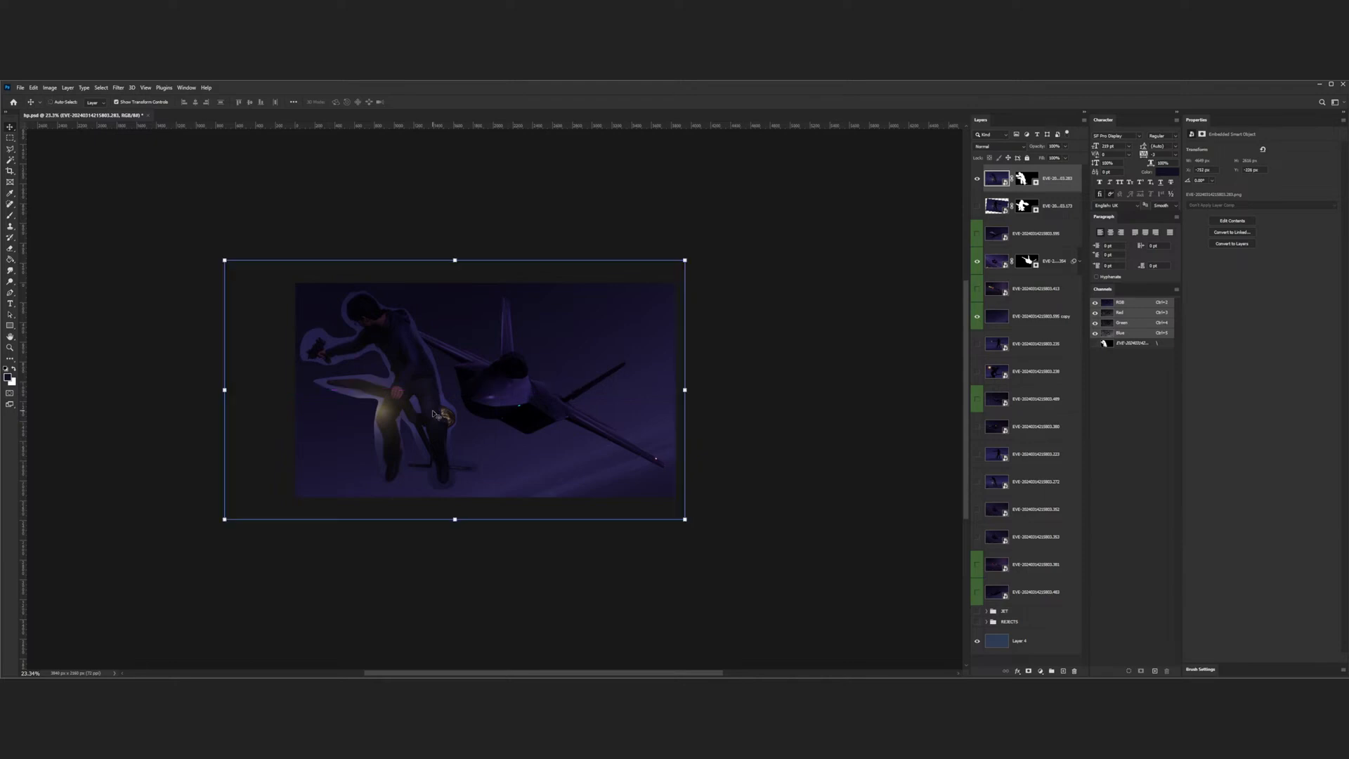
pyautogui.hotkey('ctrl', 'z')
pyautogui.hotkey('ctrl', 'z')
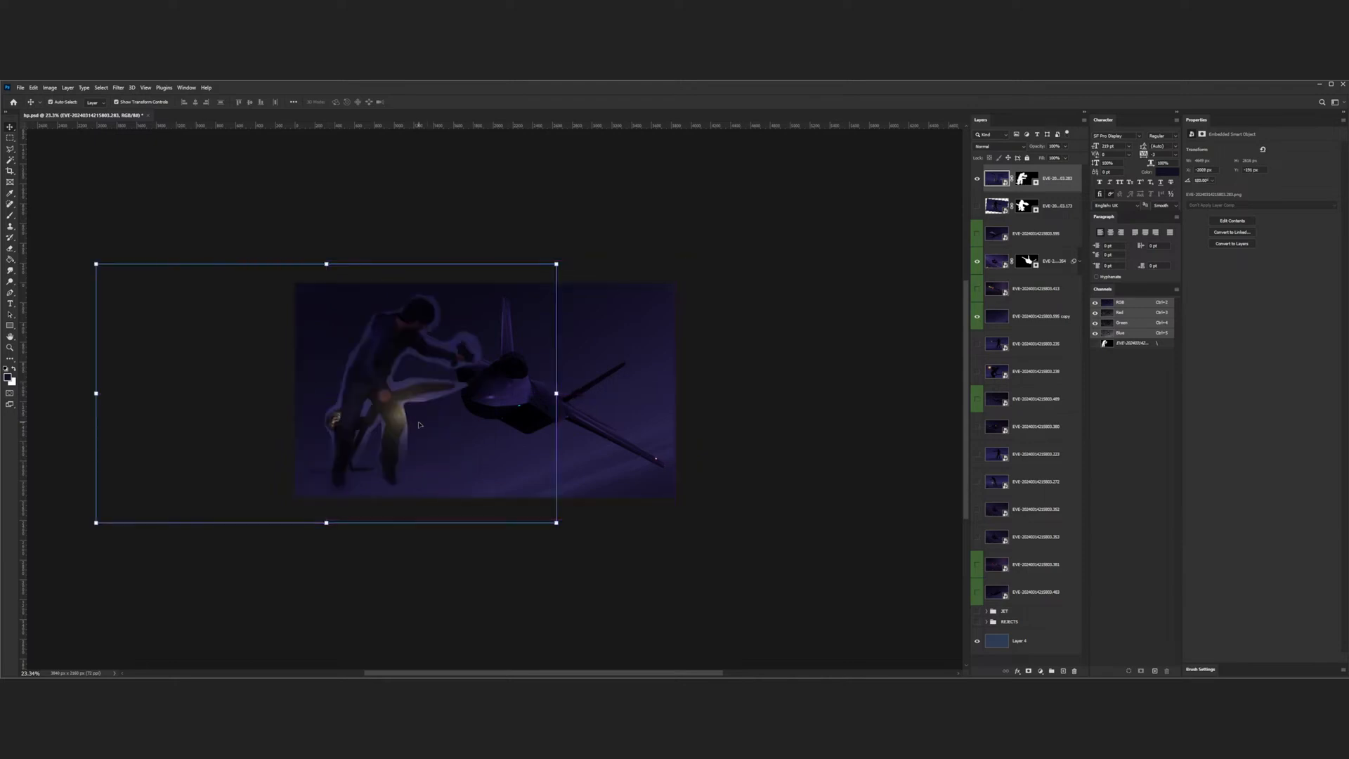
# - Rotate the uppermost masked figure about 19 degrees counterclockwise and lower it so its arm reaches towards the jet
pyautogui.scroll(-3, 419, 425)
pyautogui.scroll(3, 418, 420)
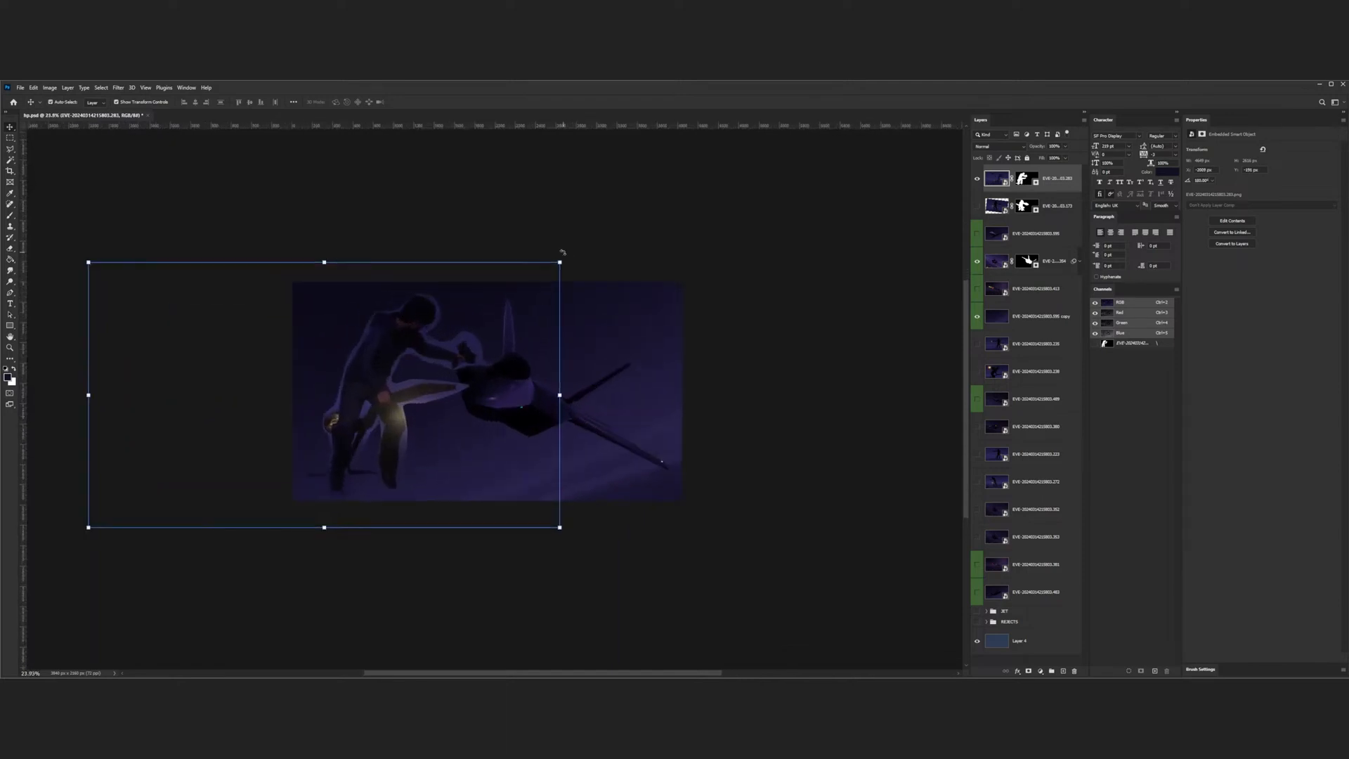
pyautogui.moveTo(562, 256); pyautogui.dragTo(447, 251)
pyautogui.moveTo(367, 358); pyautogui.dragTo(362, 393)
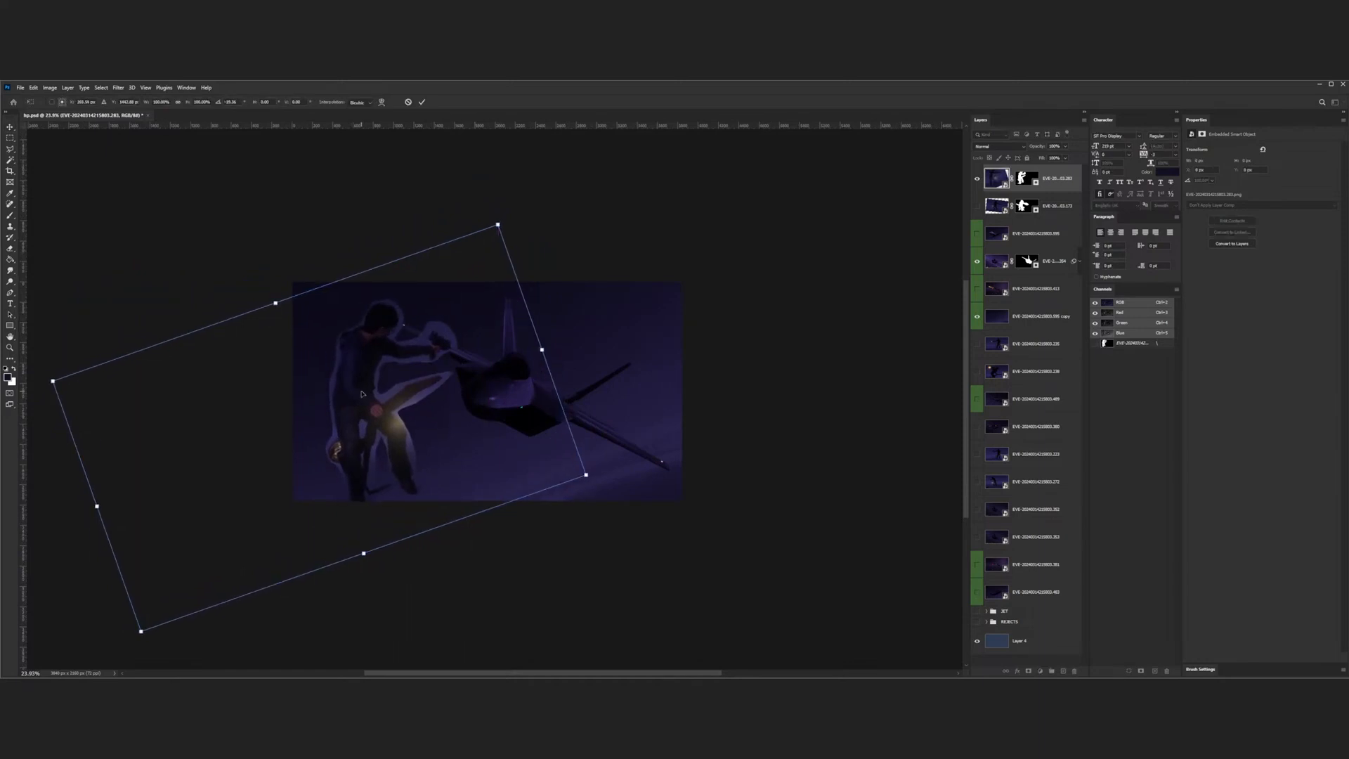
pyautogui.press('Return')
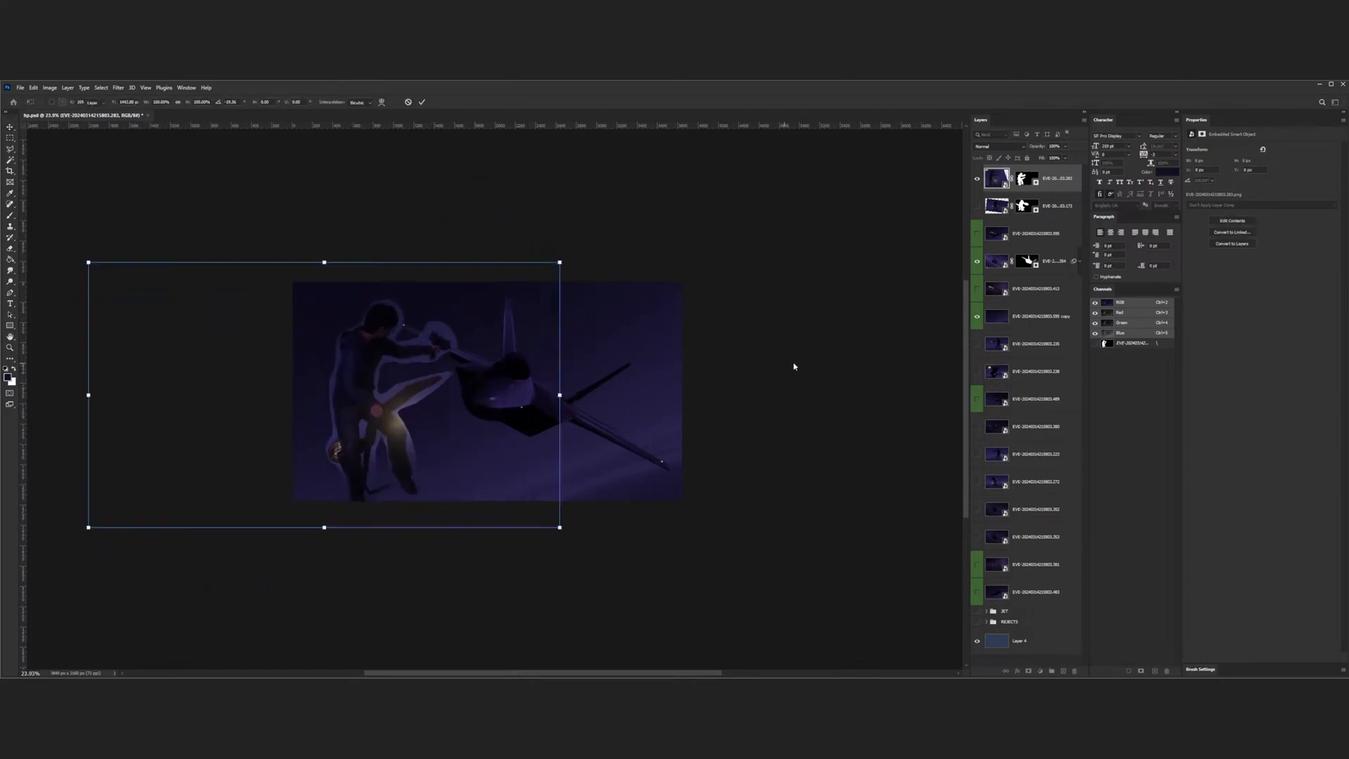
pyautogui.click(793, 367)
pyautogui.scroll(-4, 490, 397)
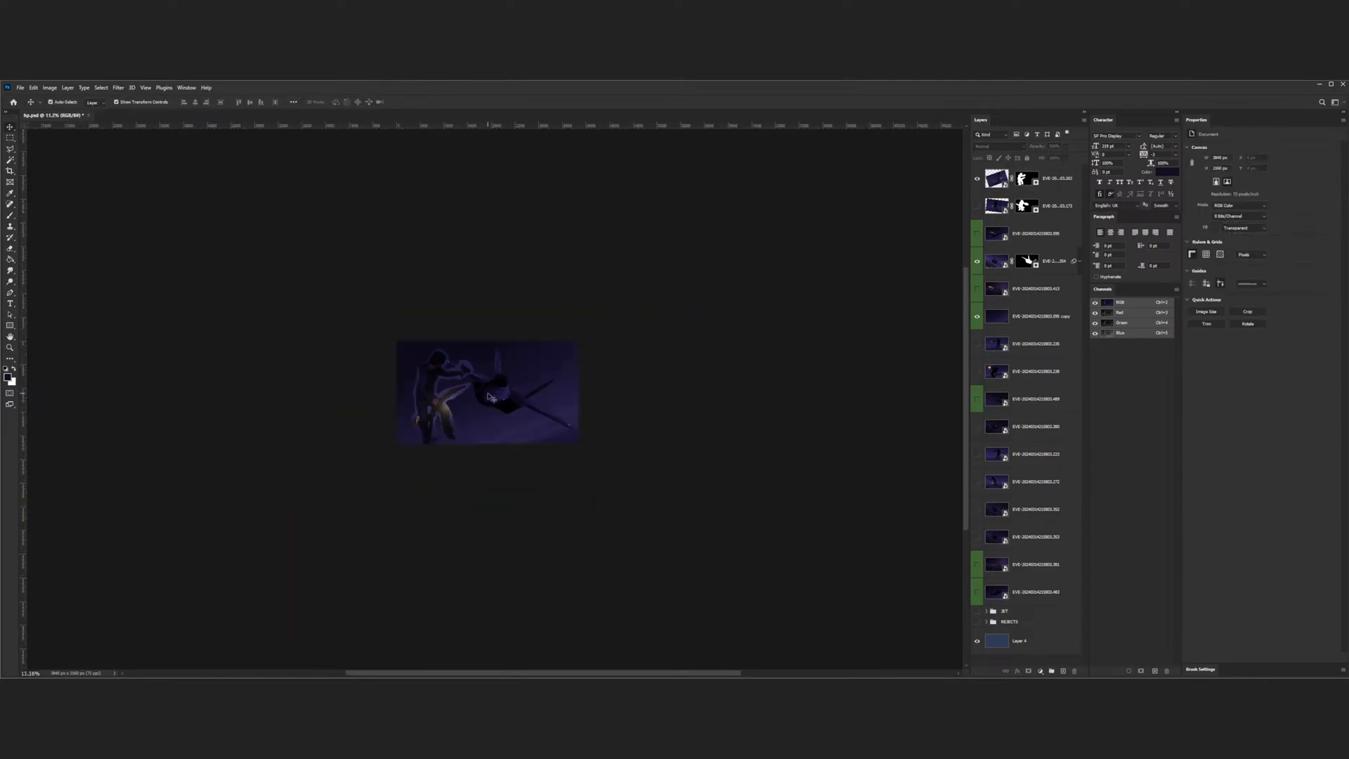
pyautogui.scroll(3, 490, 397)
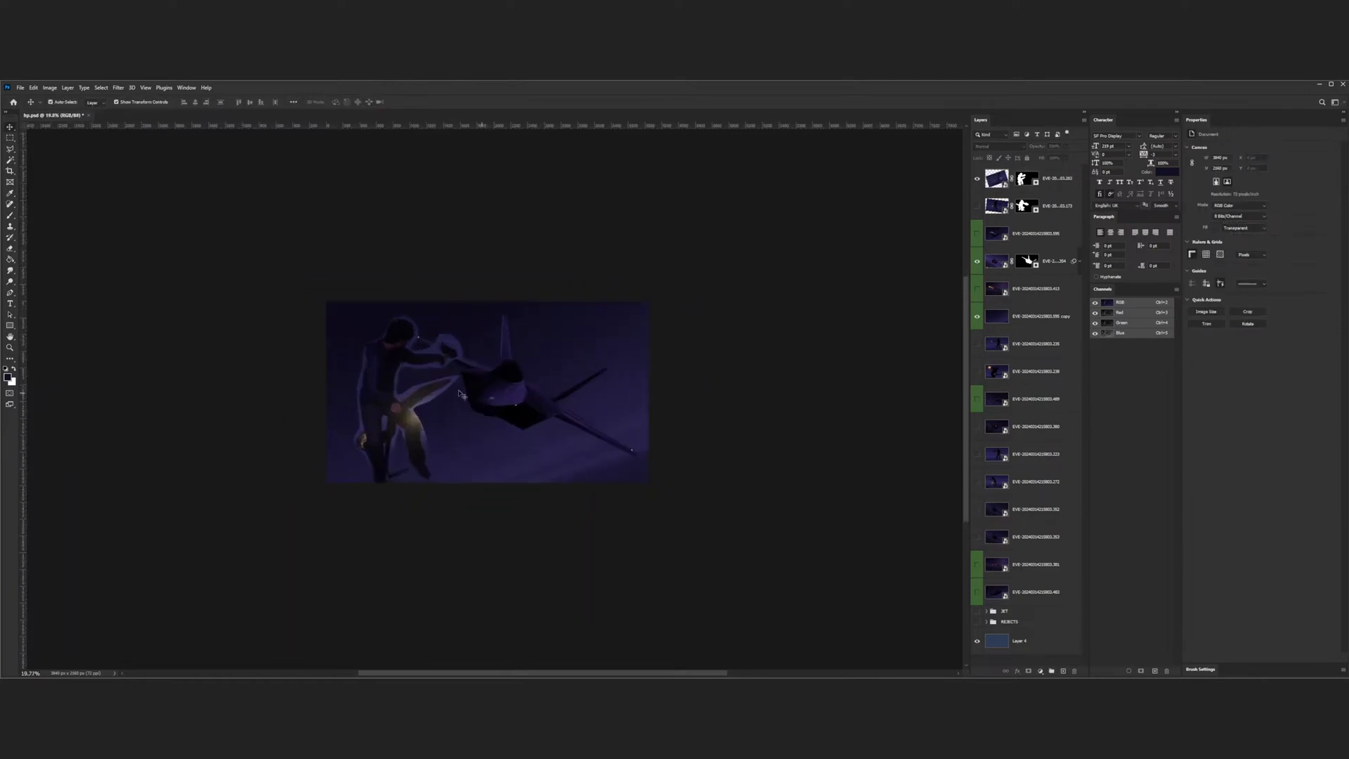
# - Compare the rotated figure with the second masked figure by toggling their layers, leaving the rotated one shown
pyautogui.click(977, 179)
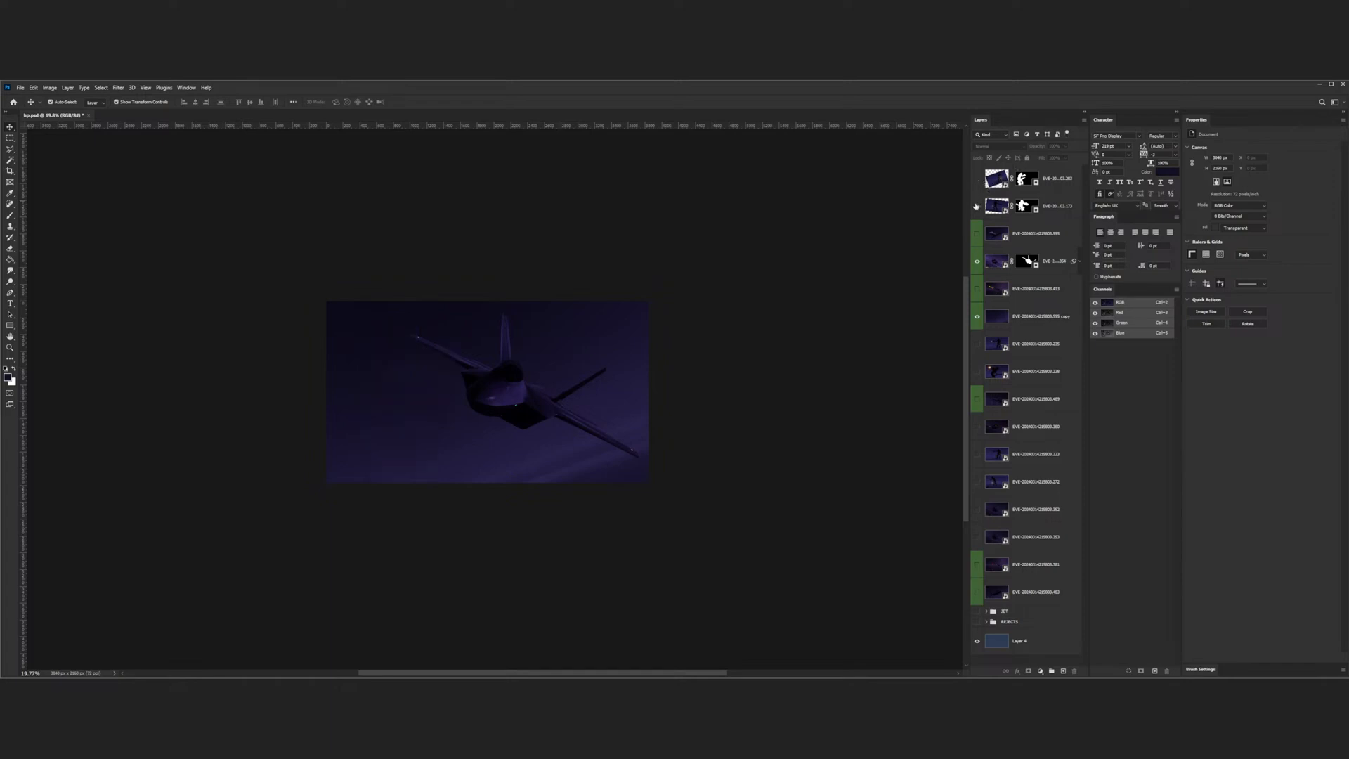
pyautogui.click(977, 206)
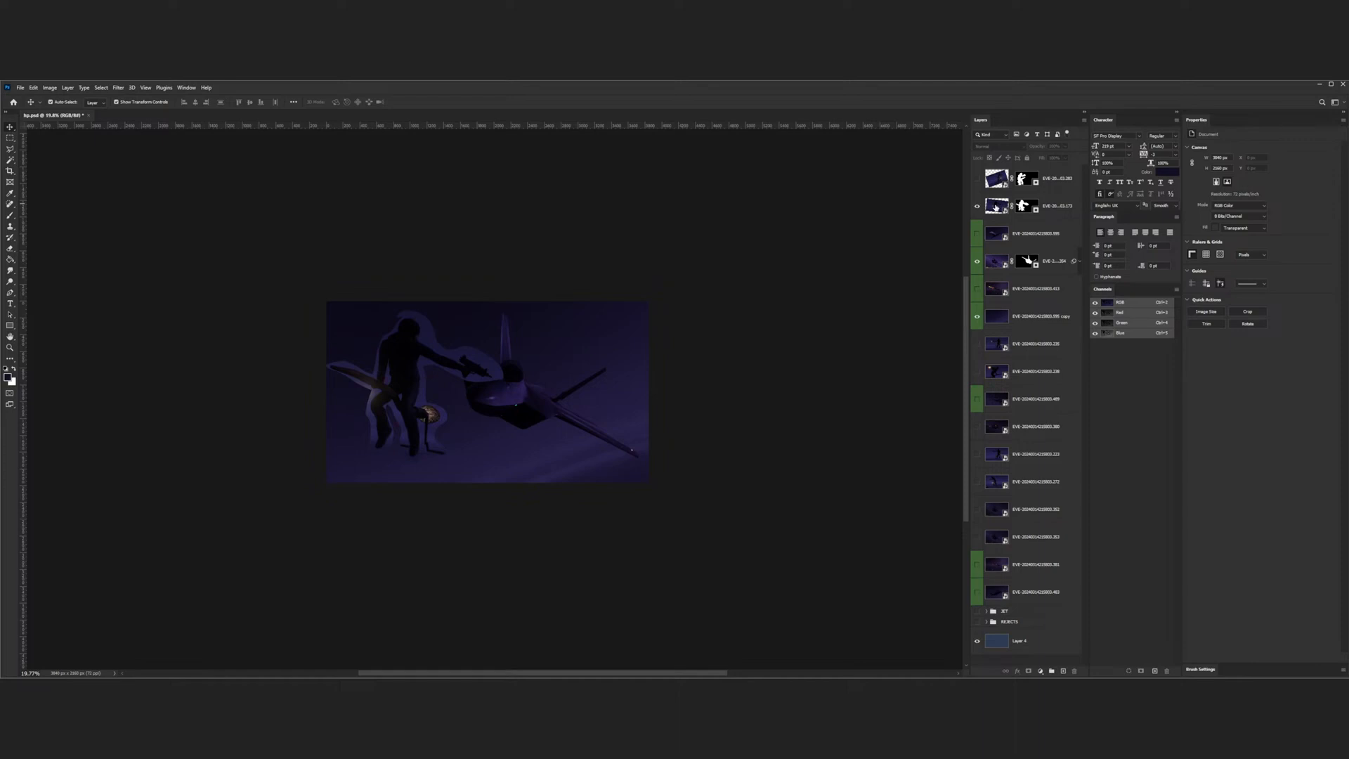
pyautogui.click(976, 205)
pyautogui.click(977, 180)
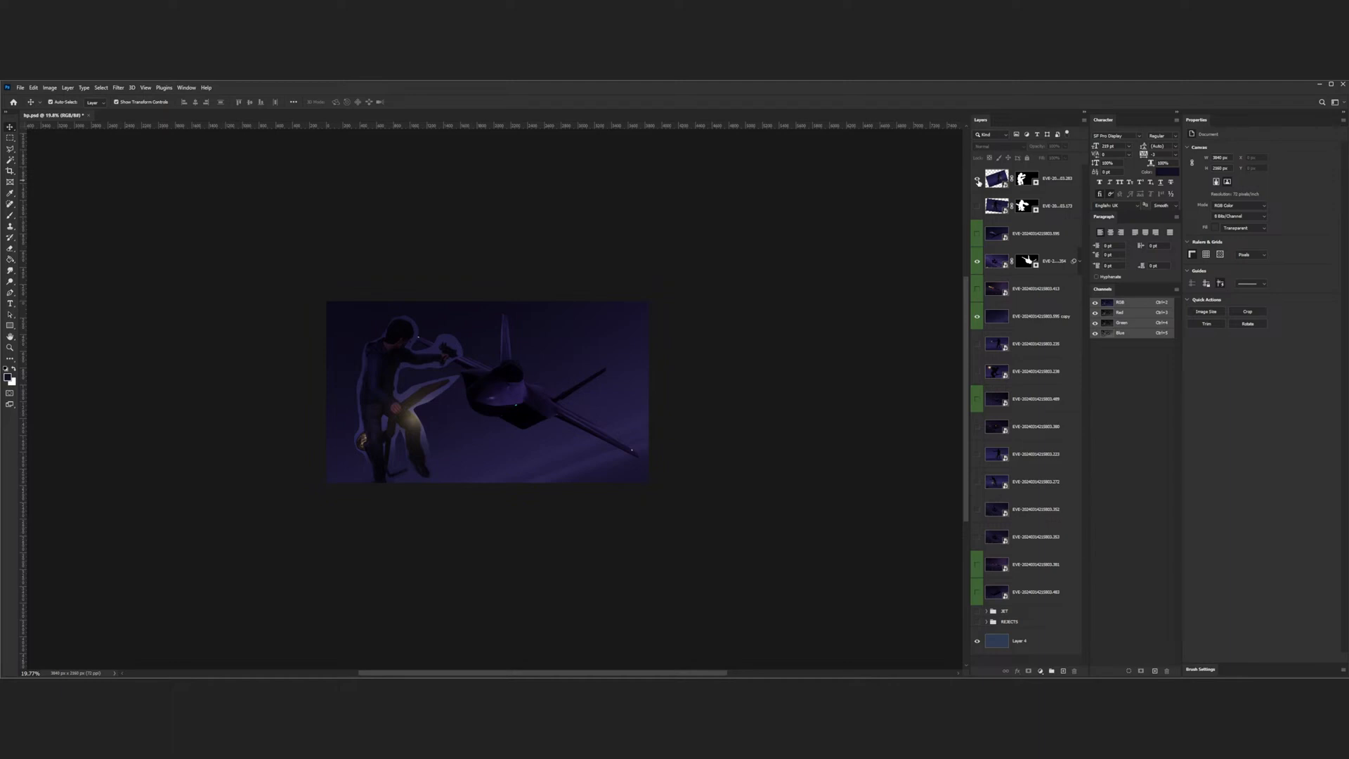
pyautogui.scroll(-3, 430, 439)
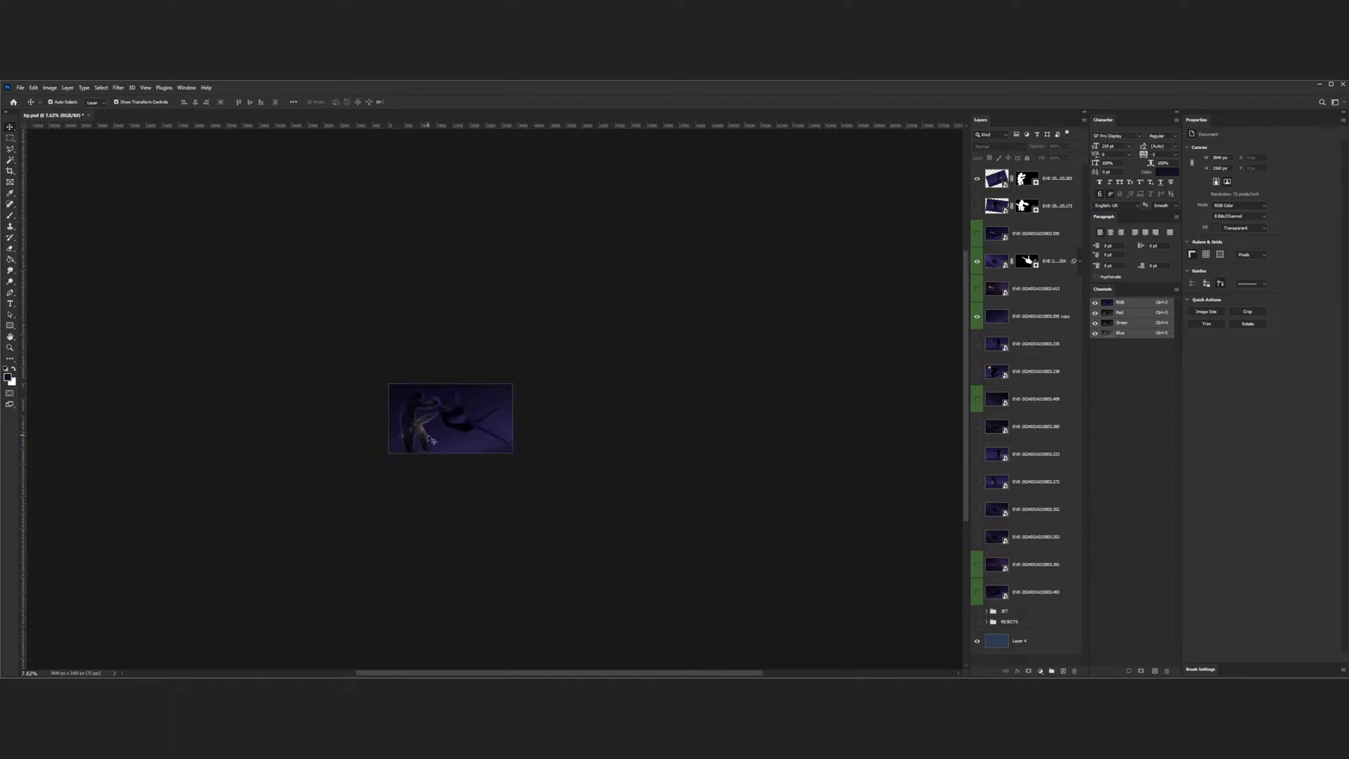
pyautogui.scroll(3, 432, 440)
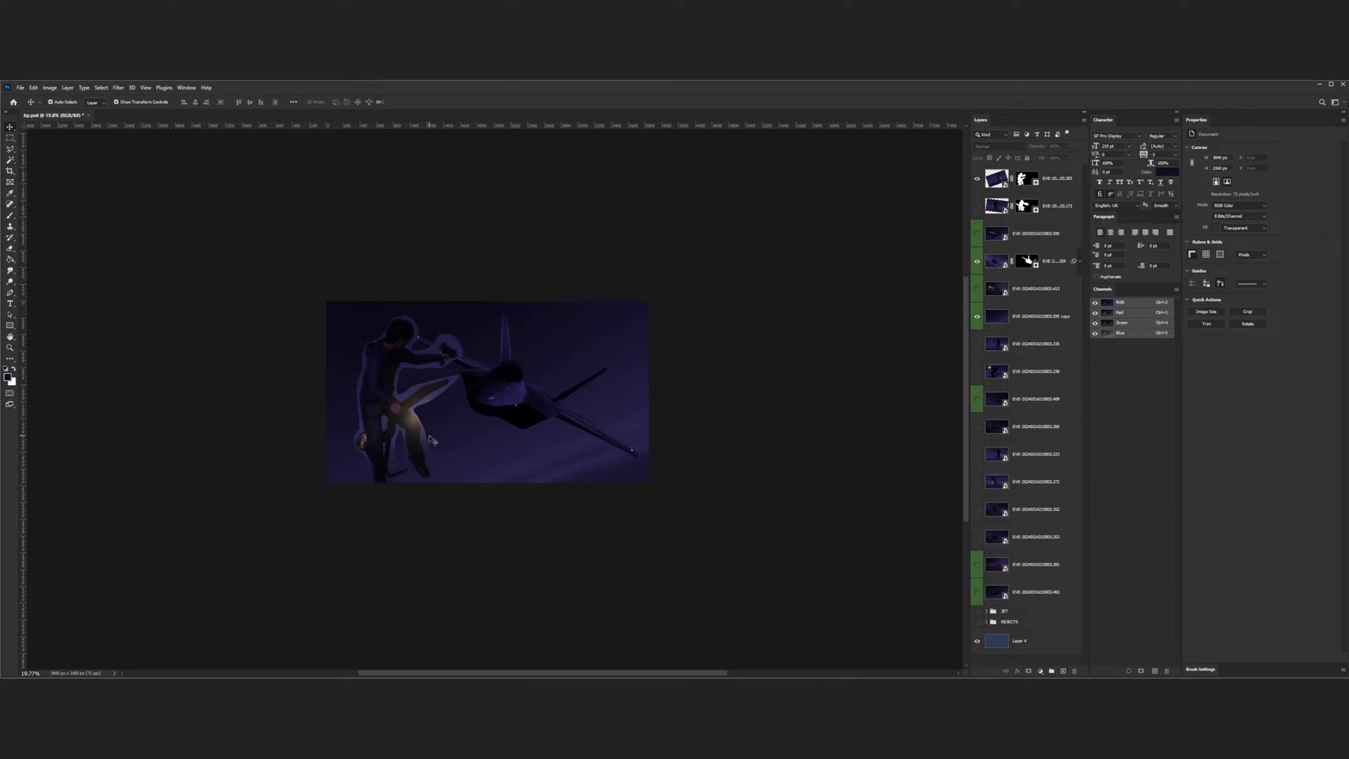
# - Show the second masked figure instead of the uppermost one and nudge it slightly right towards the jet
pyautogui.scroll(-1, 432, 440)
pyautogui.click(976, 179)
pyautogui.click(977, 206)
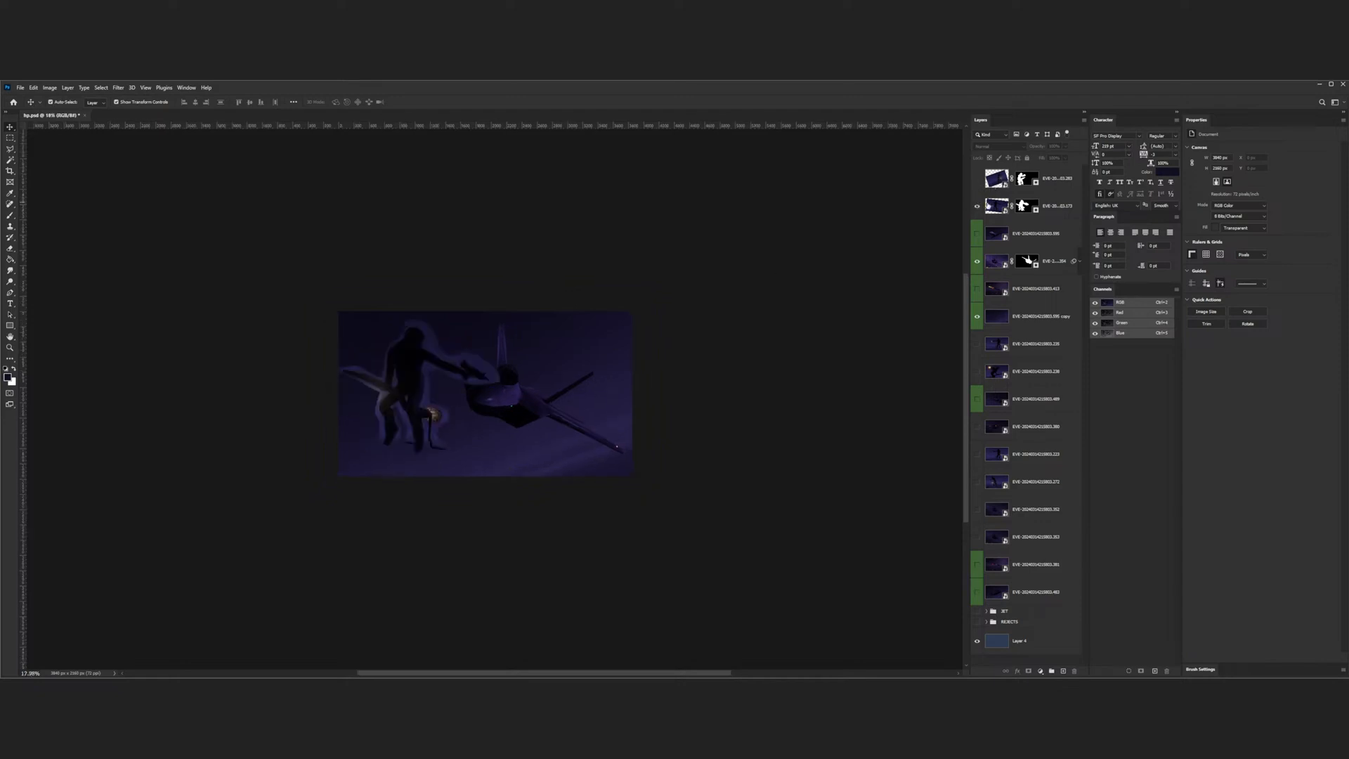
pyautogui.click(1039, 206)
pyautogui.scroll(1, 412, 380)
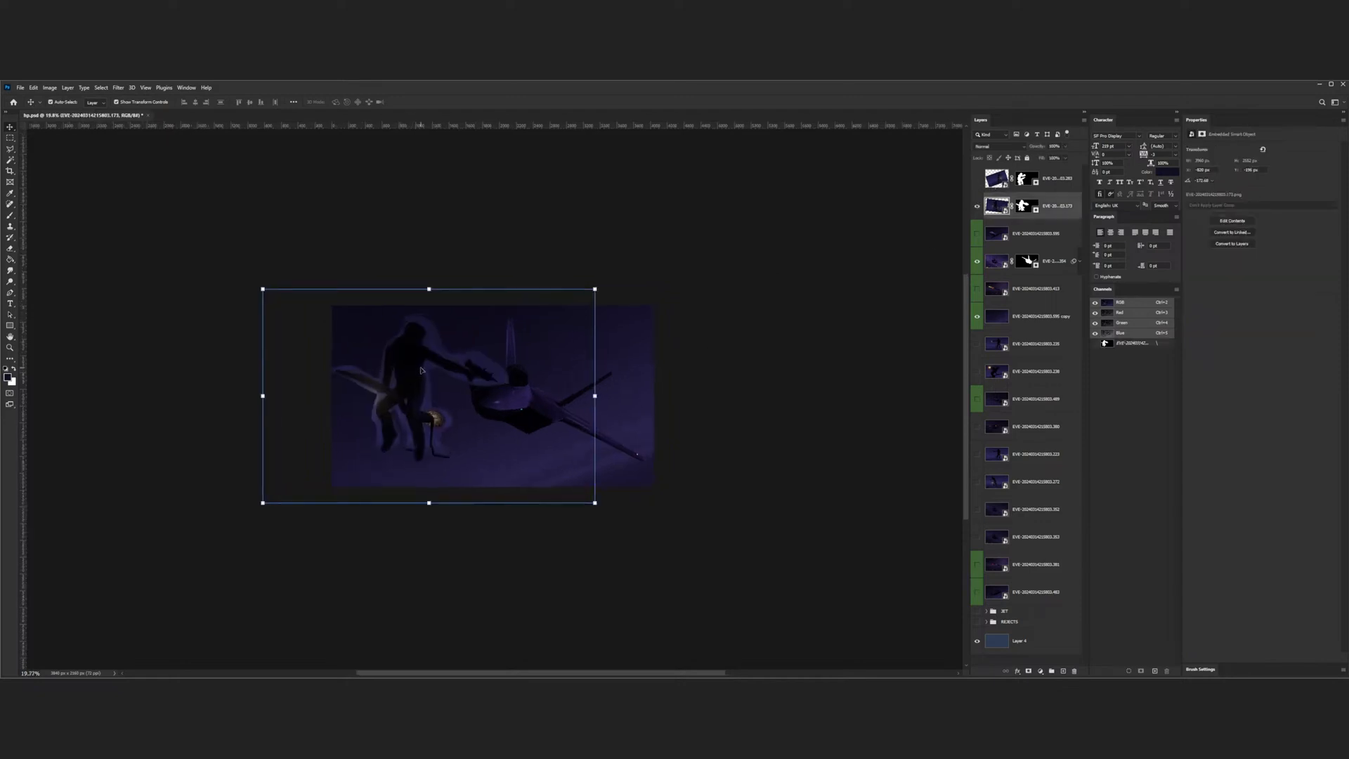
pyautogui.scroll(-1, 421, 371)
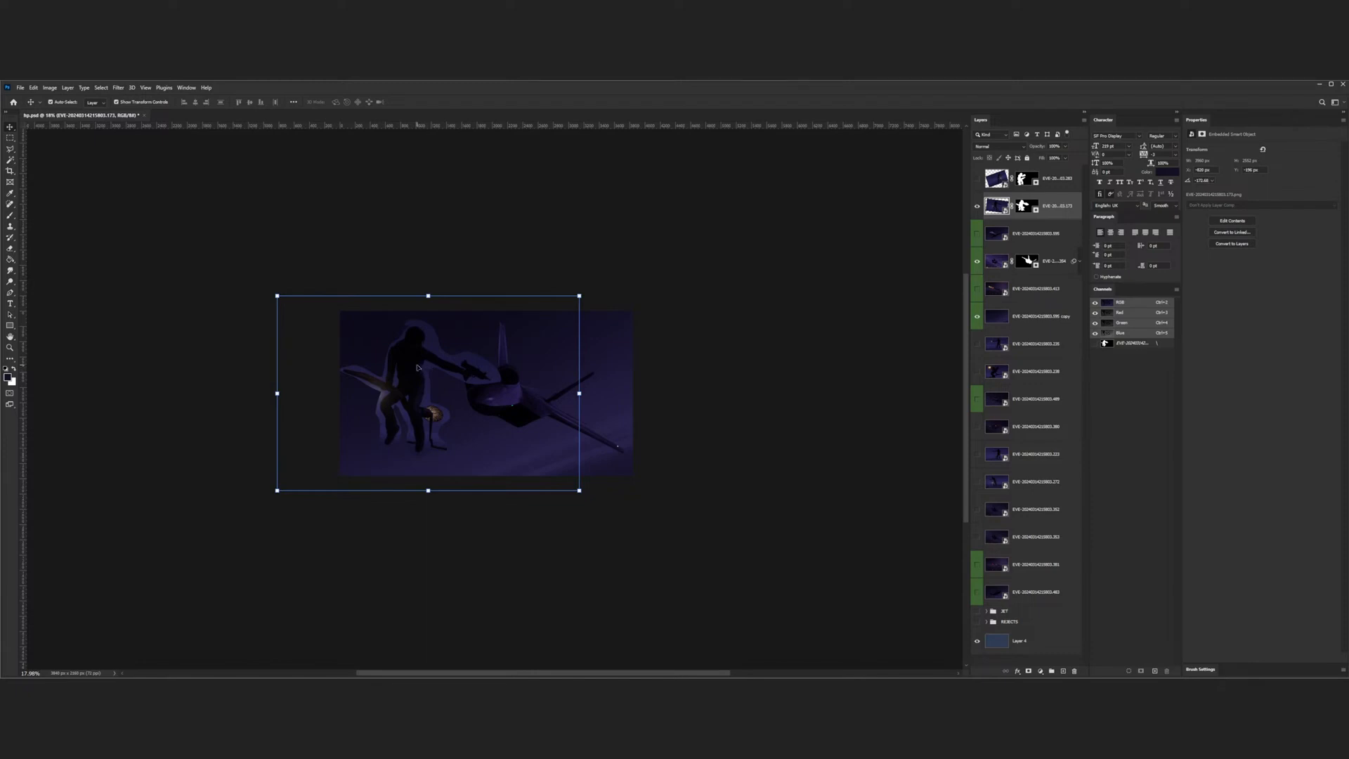
pyautogui.moveTo(417, 368); pyautogui.dragTo(421, 368)
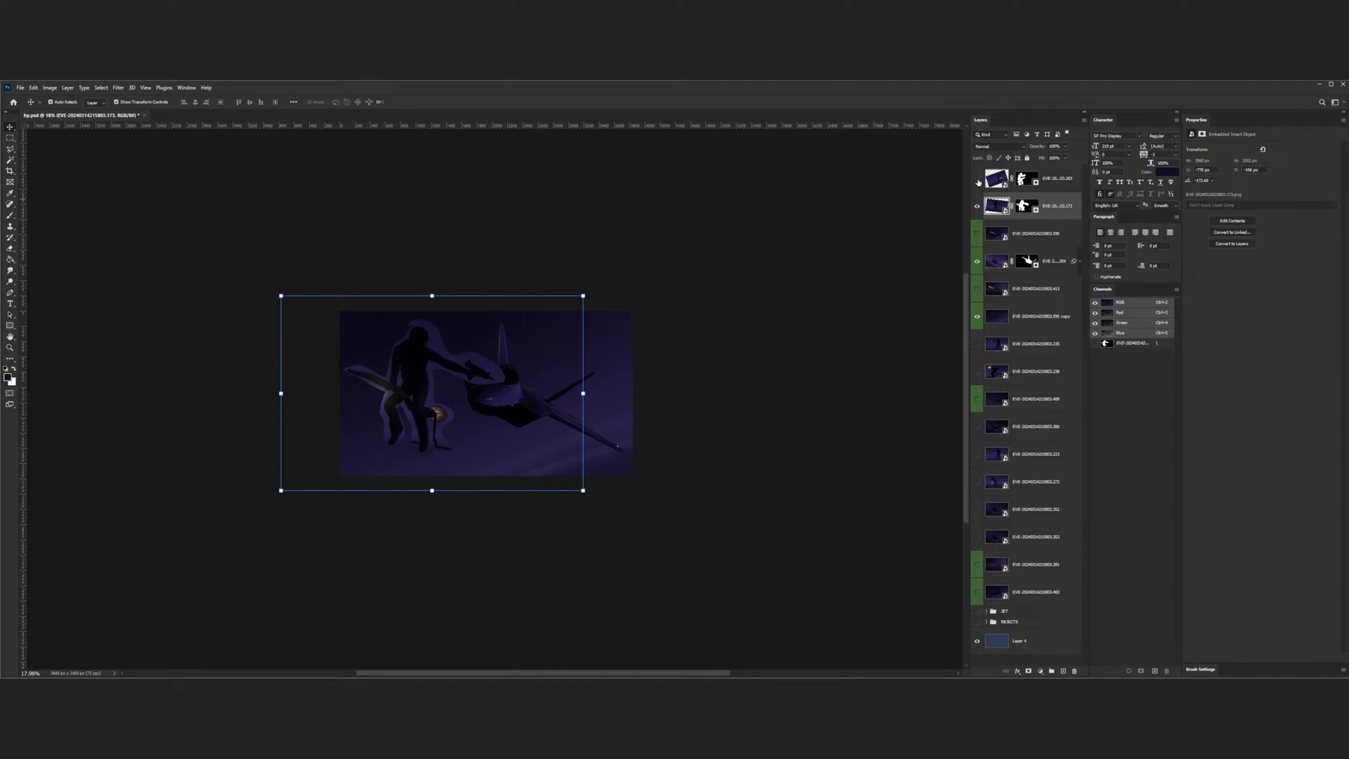
# - Compare the two masked figure poses by alternating their layer visibility at different zoom levels, leaving the uppermost figure shown
pyautogui.click(977, 206)
pyautogui.click(977, 179)
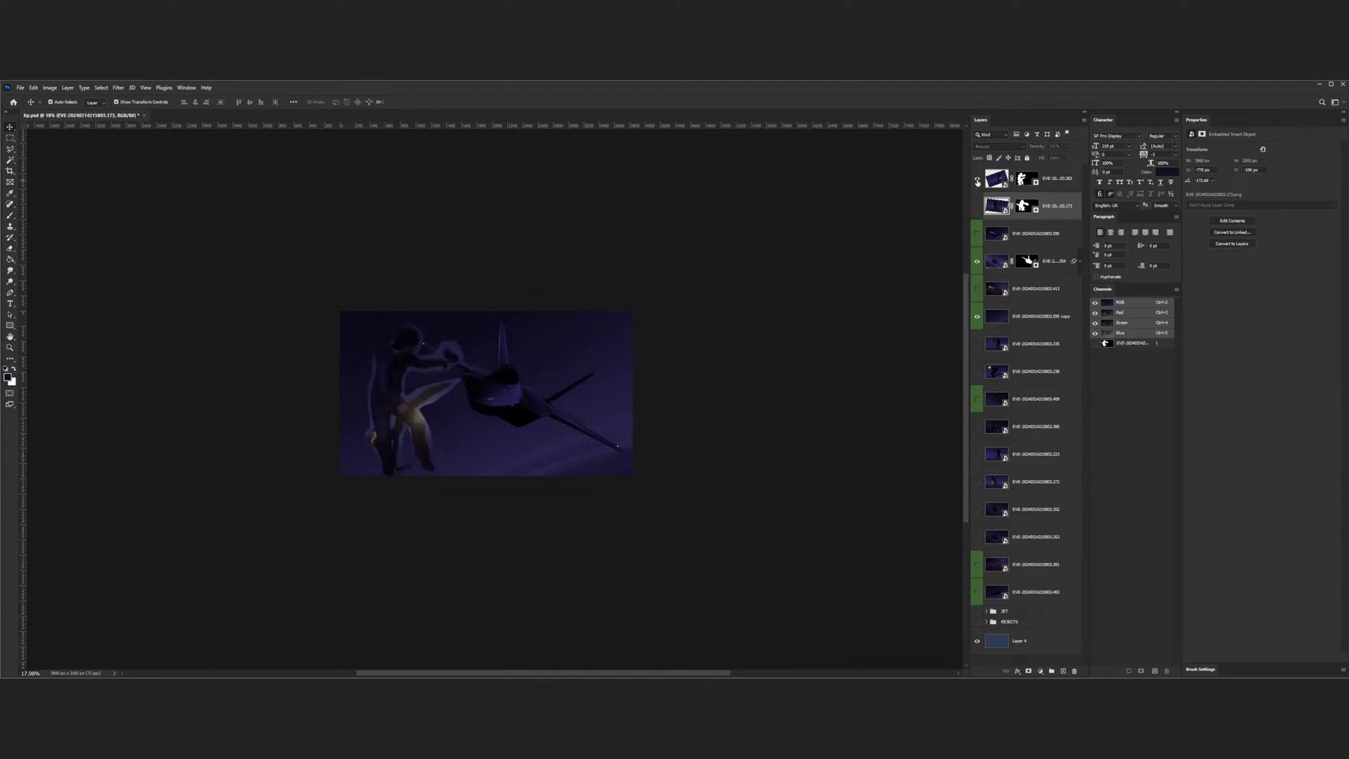
pyautogui.click(977, 180)
pyautogui.click(978, 205)
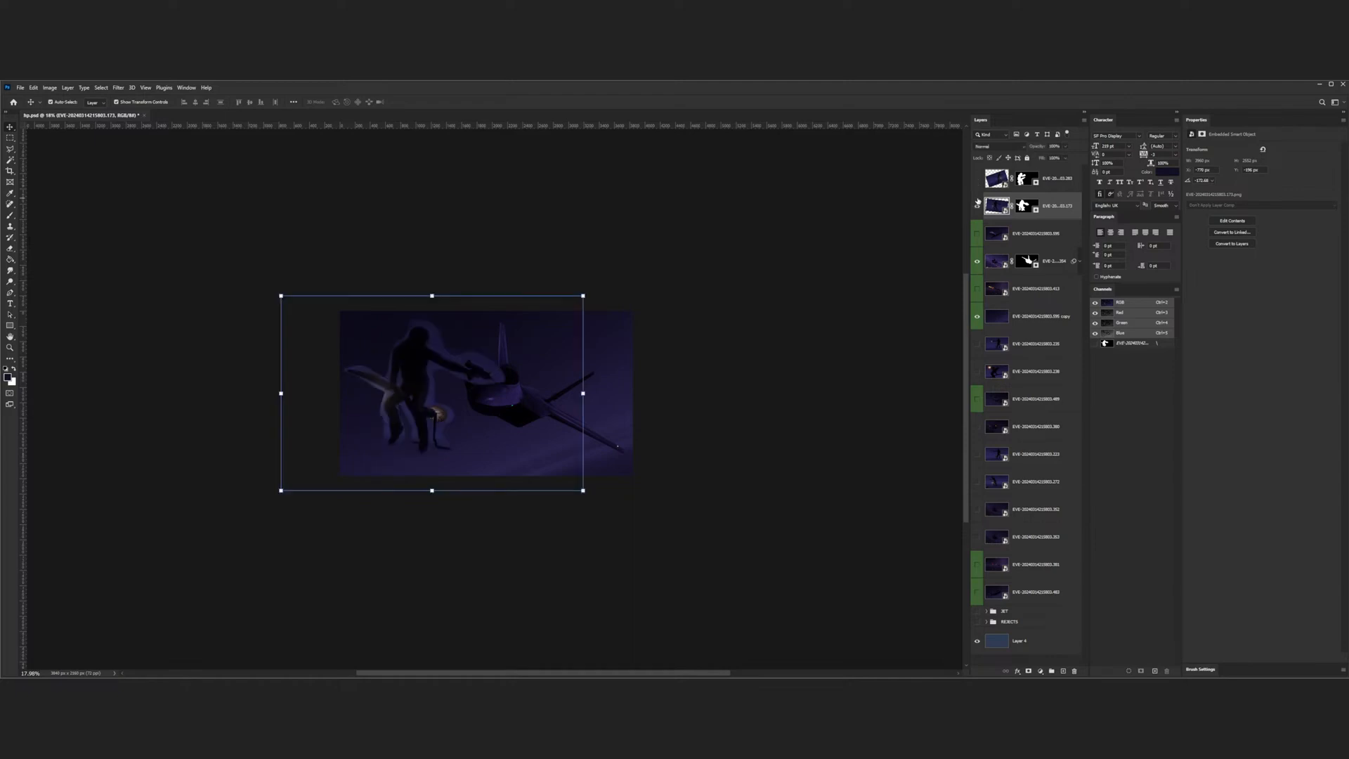
pyautogui.click(978, 205)
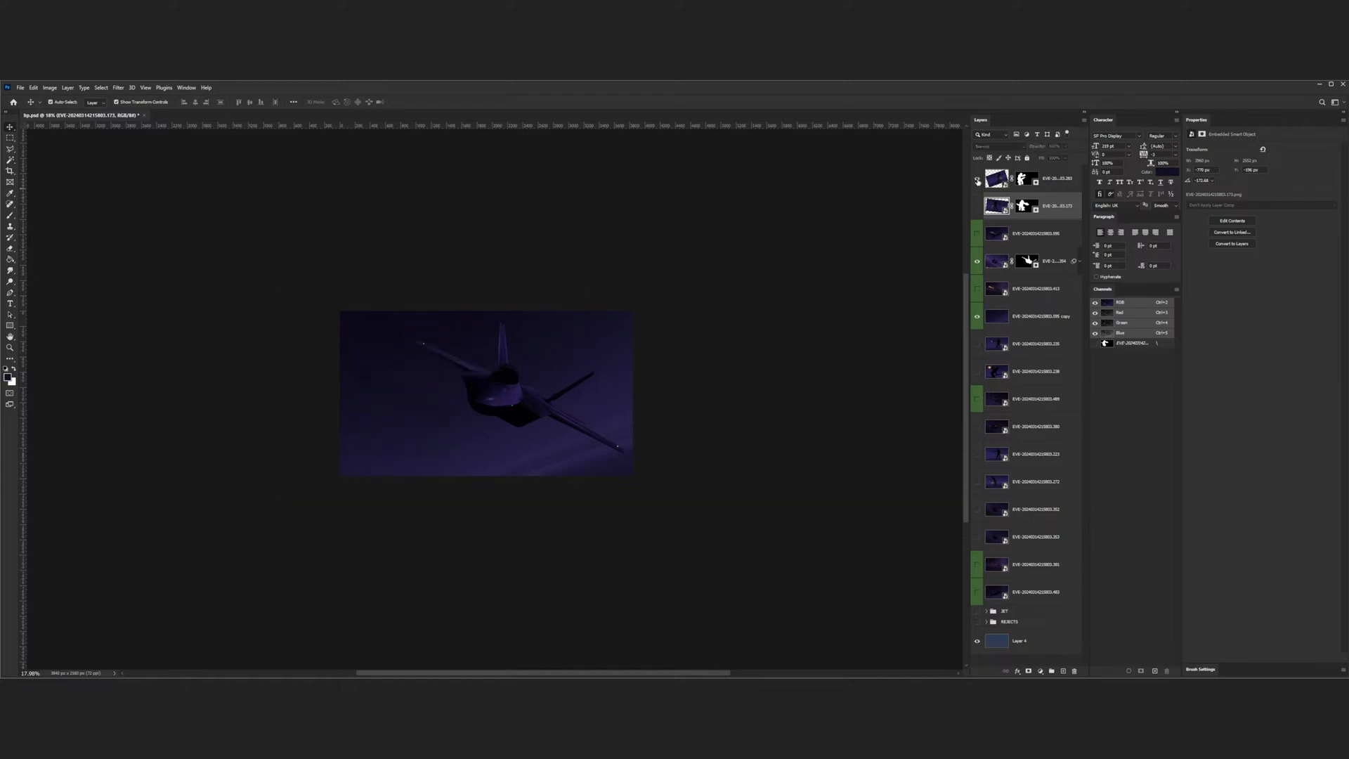
pyautogui.click(977, 180)
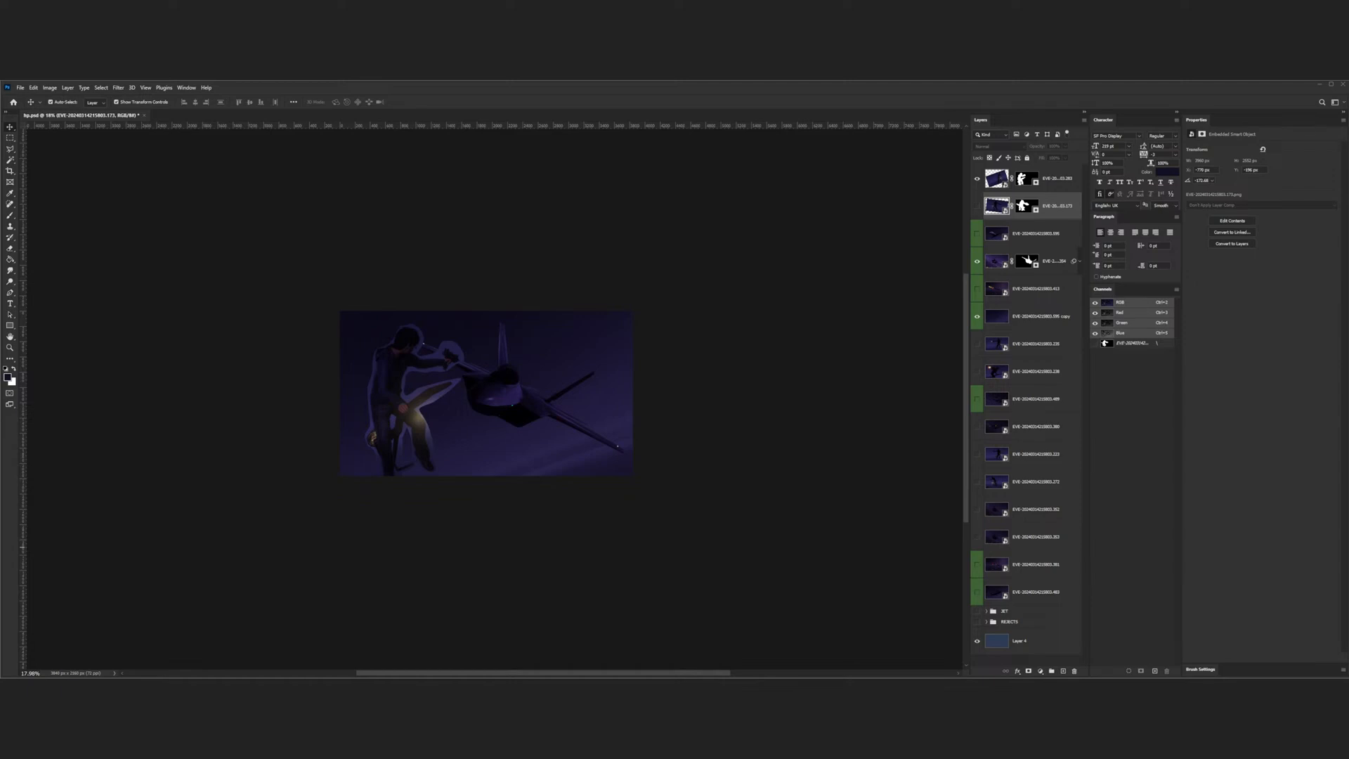
pyautogui.click(976, 178)
pyautogui.click(976, 205)
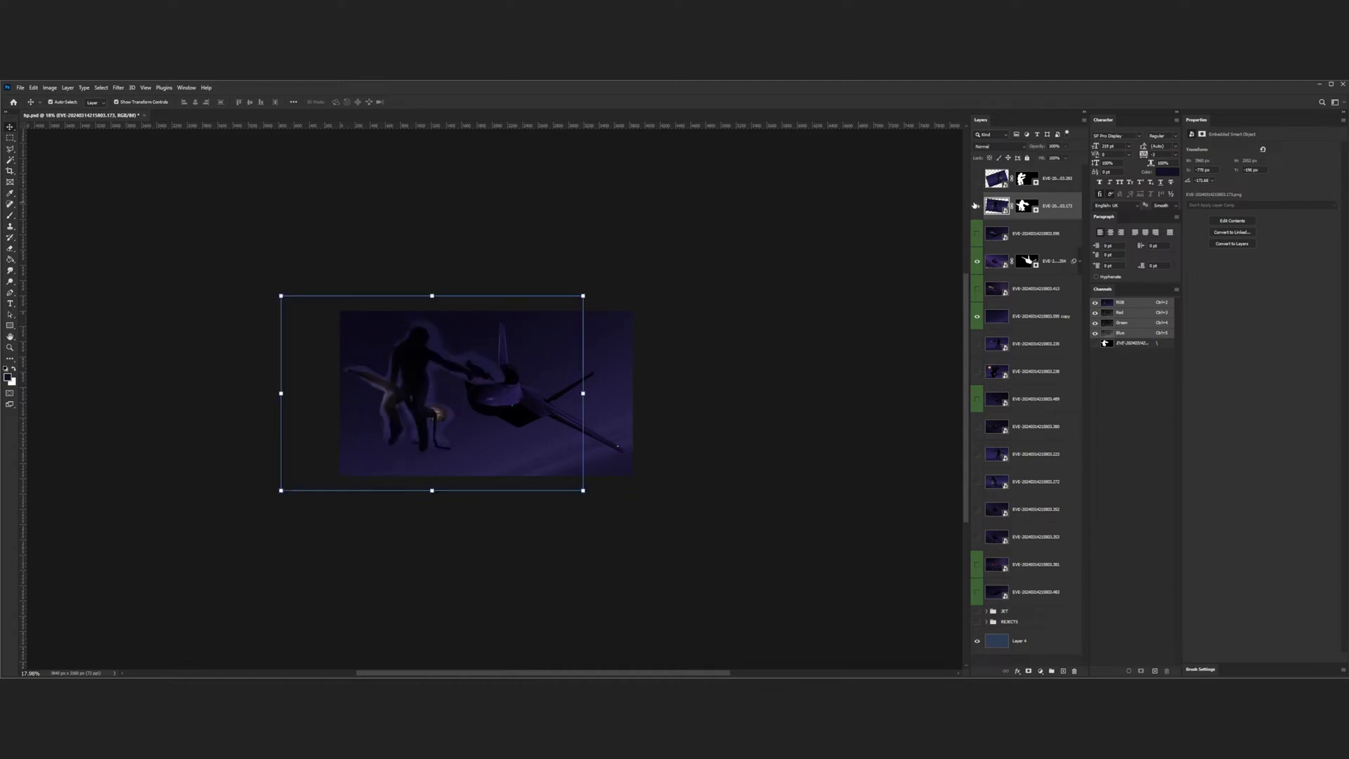
pyautogui.click(975, 206)
pyautogui.click(976, 179)
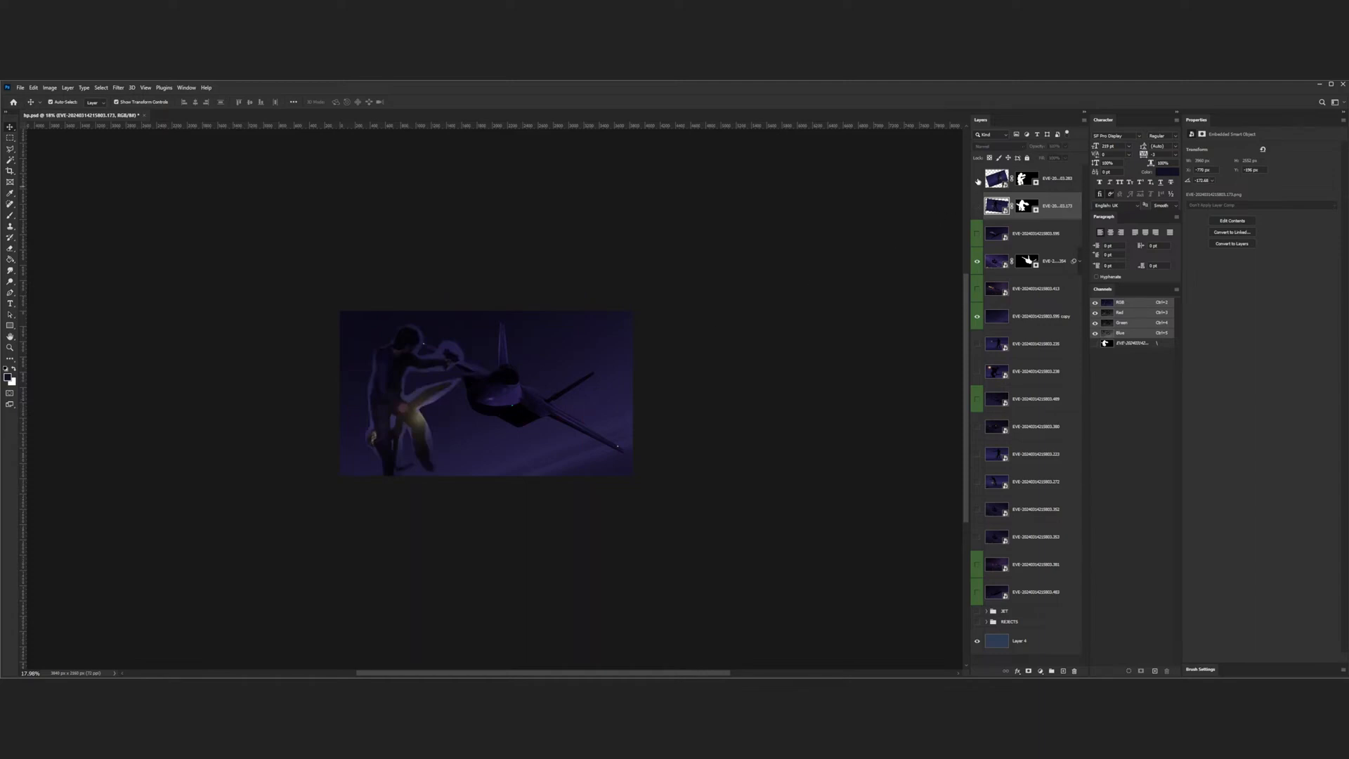
pyautogui.click(977, 178)
pyautogui.click(977, 205)
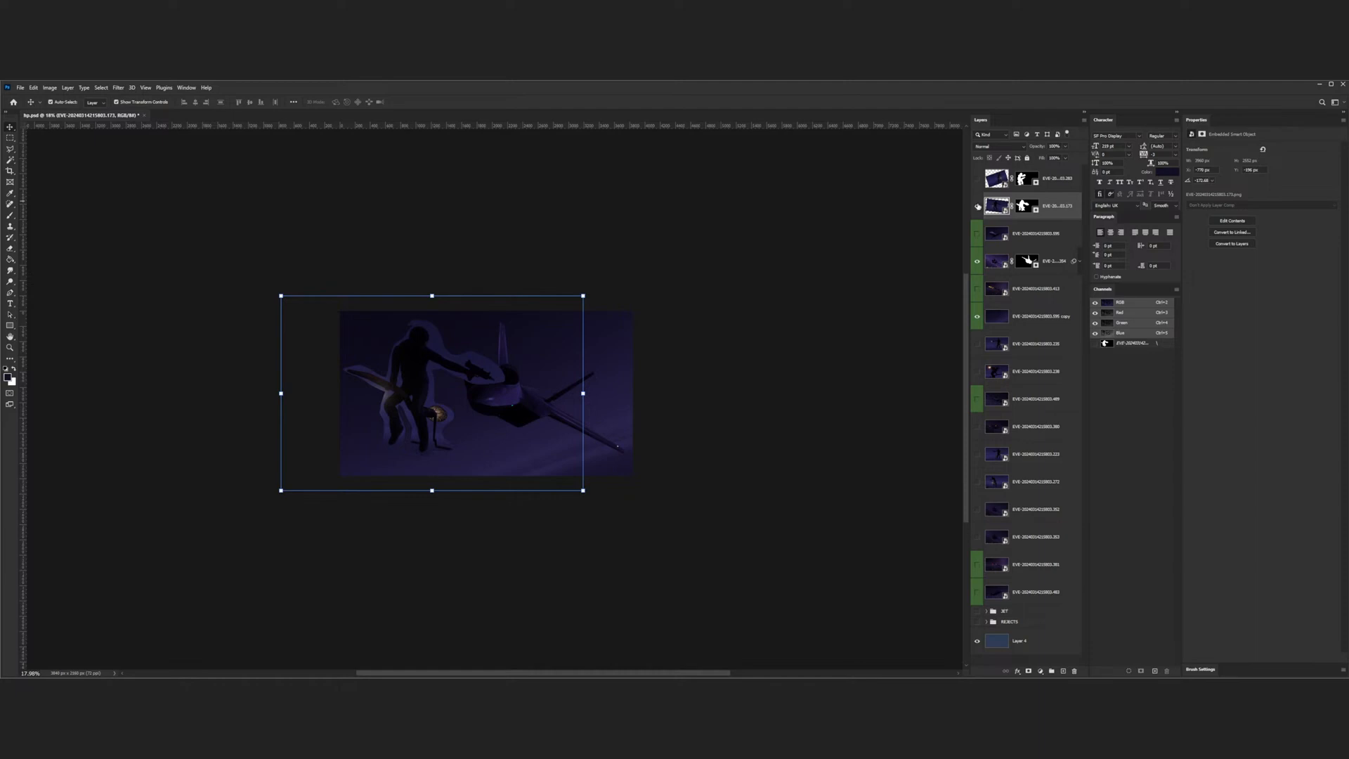
pyautogui.scroll(-3, 463, 362)
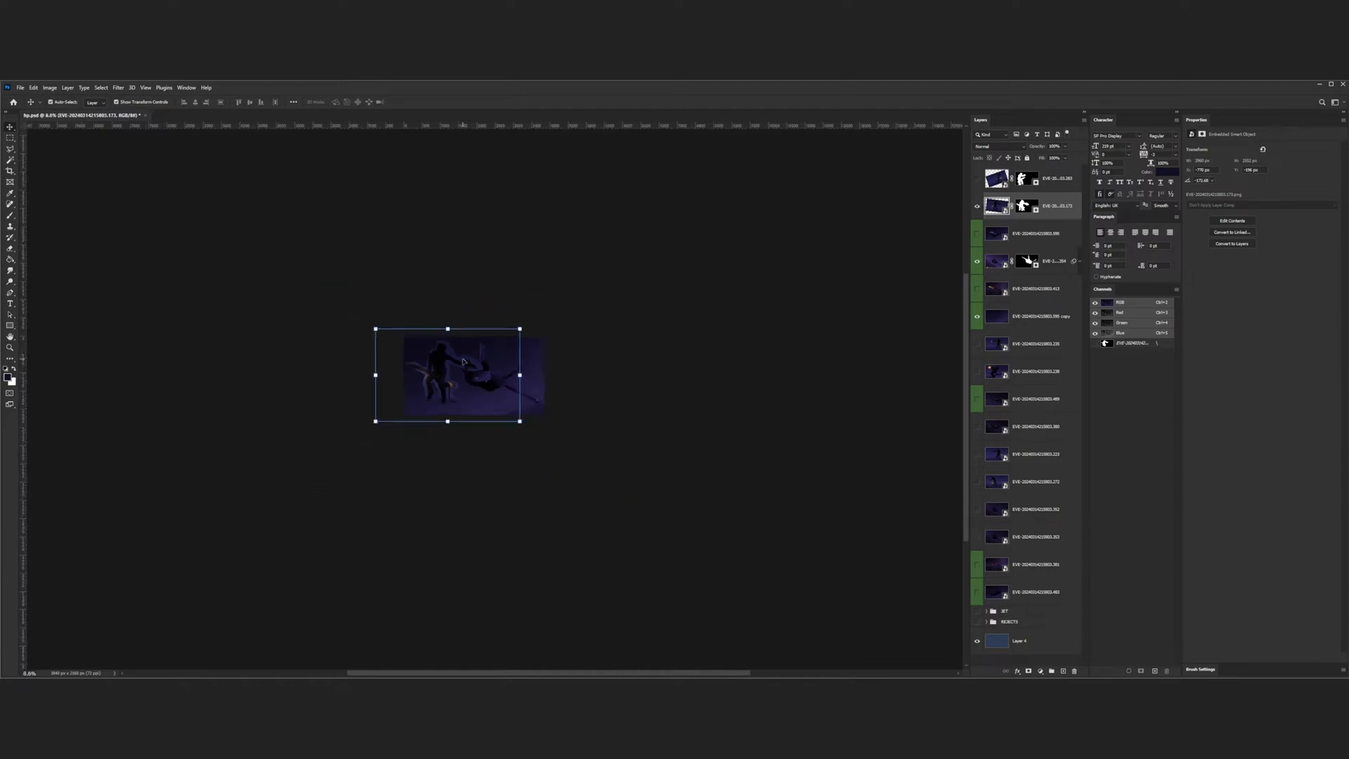
pyautogui.scroll(4, 463, 362)
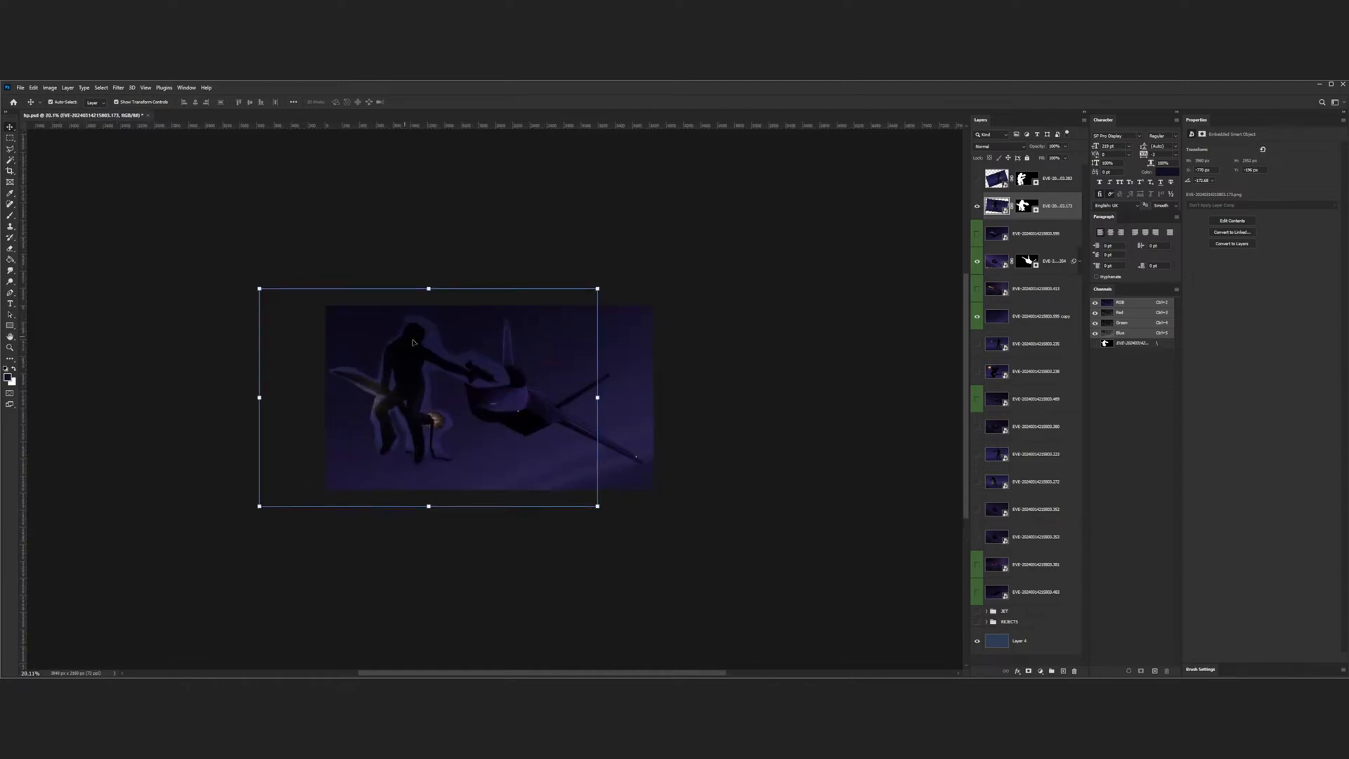
pyautogui.click(977, 178)
pyautogui.click(976, 205)
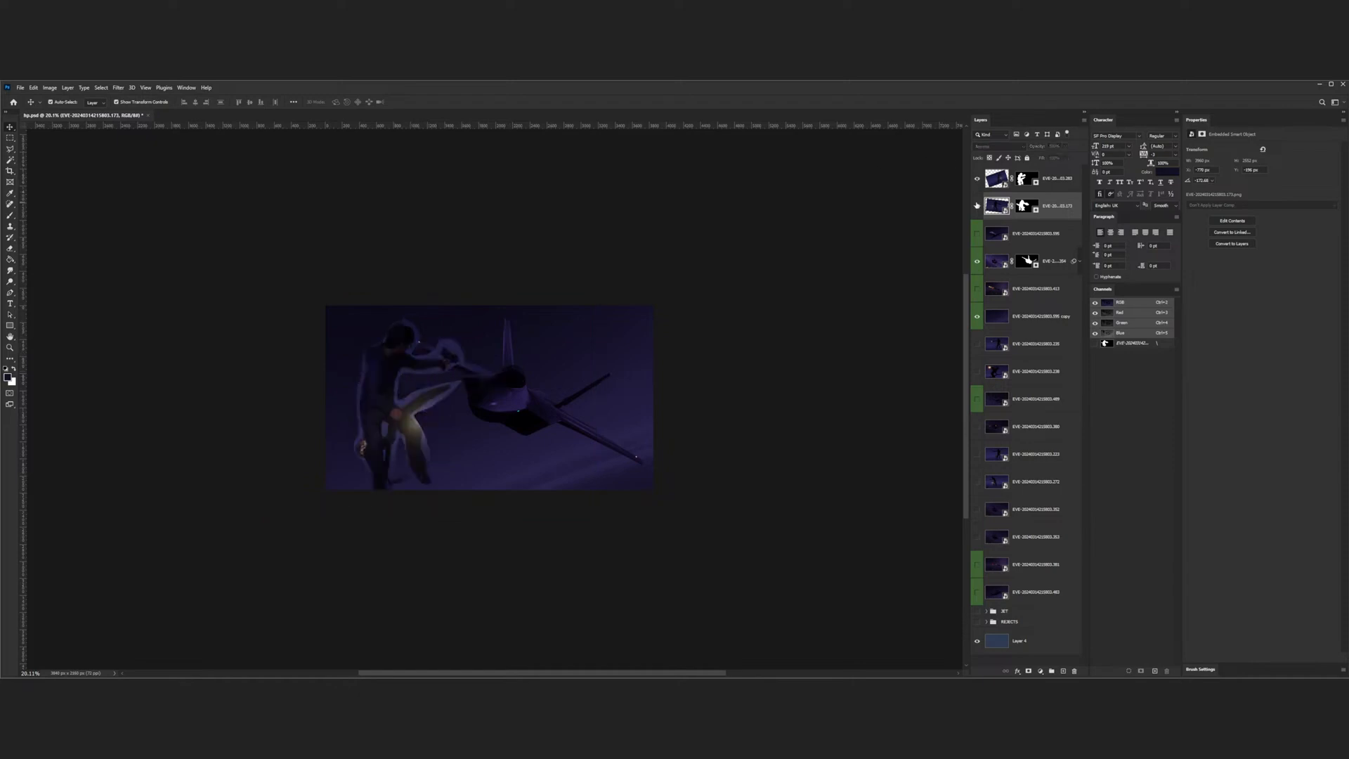
pyautogui.click(989, 181)
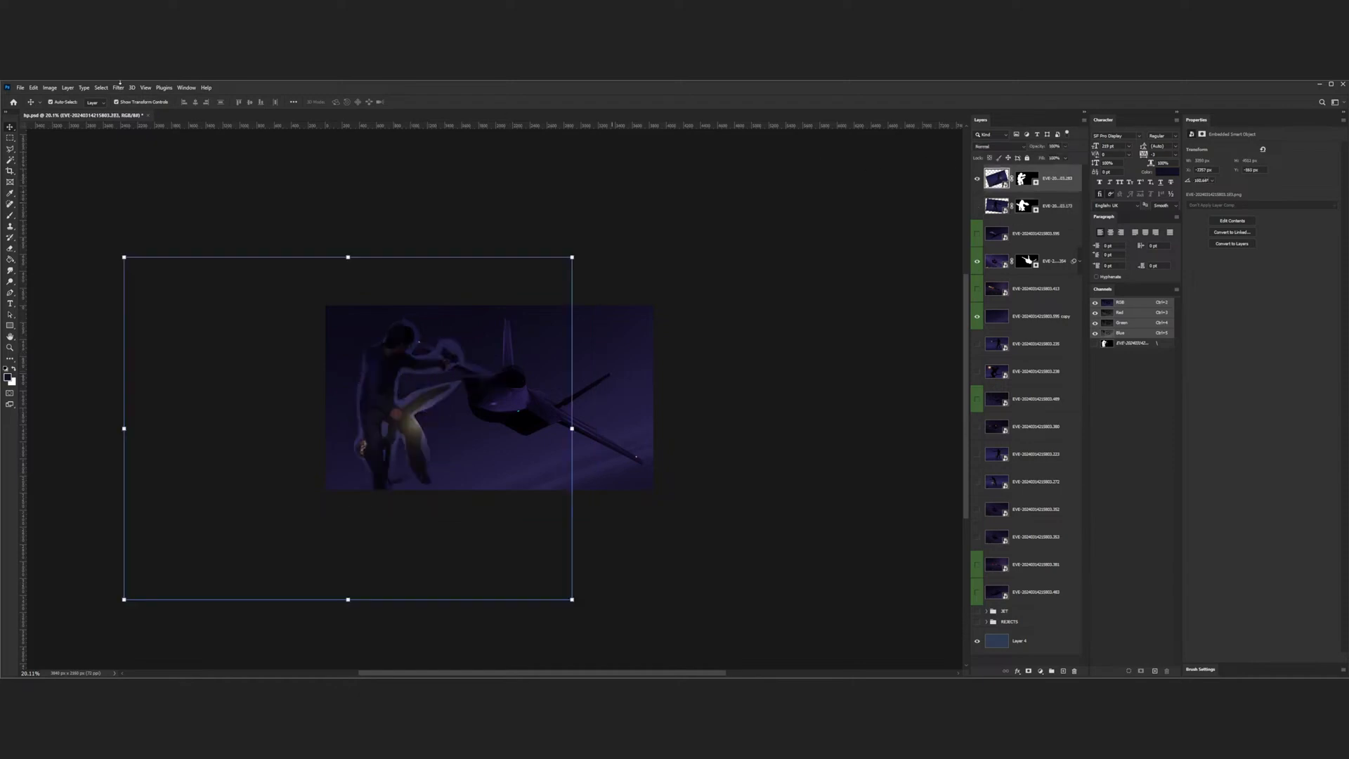
pyautogui.press('i')
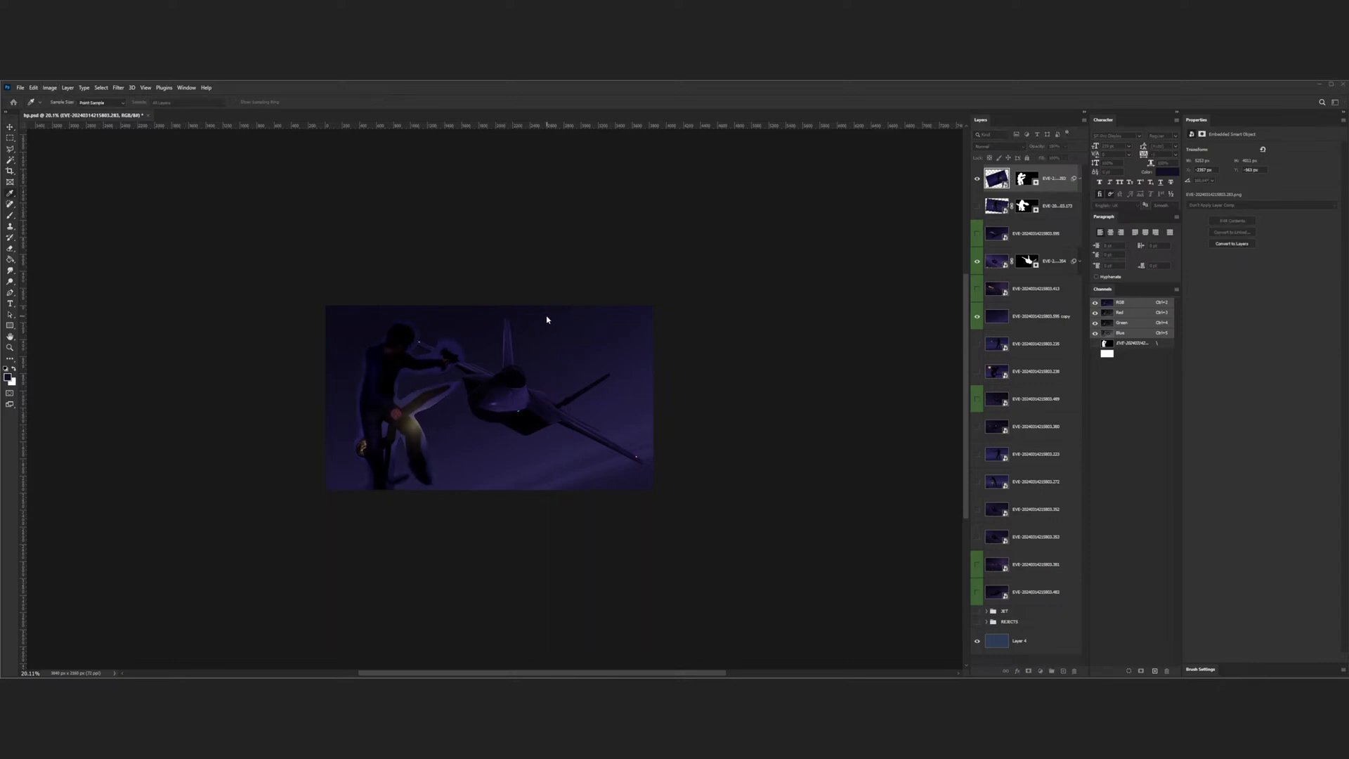
pyautogui.press('v')
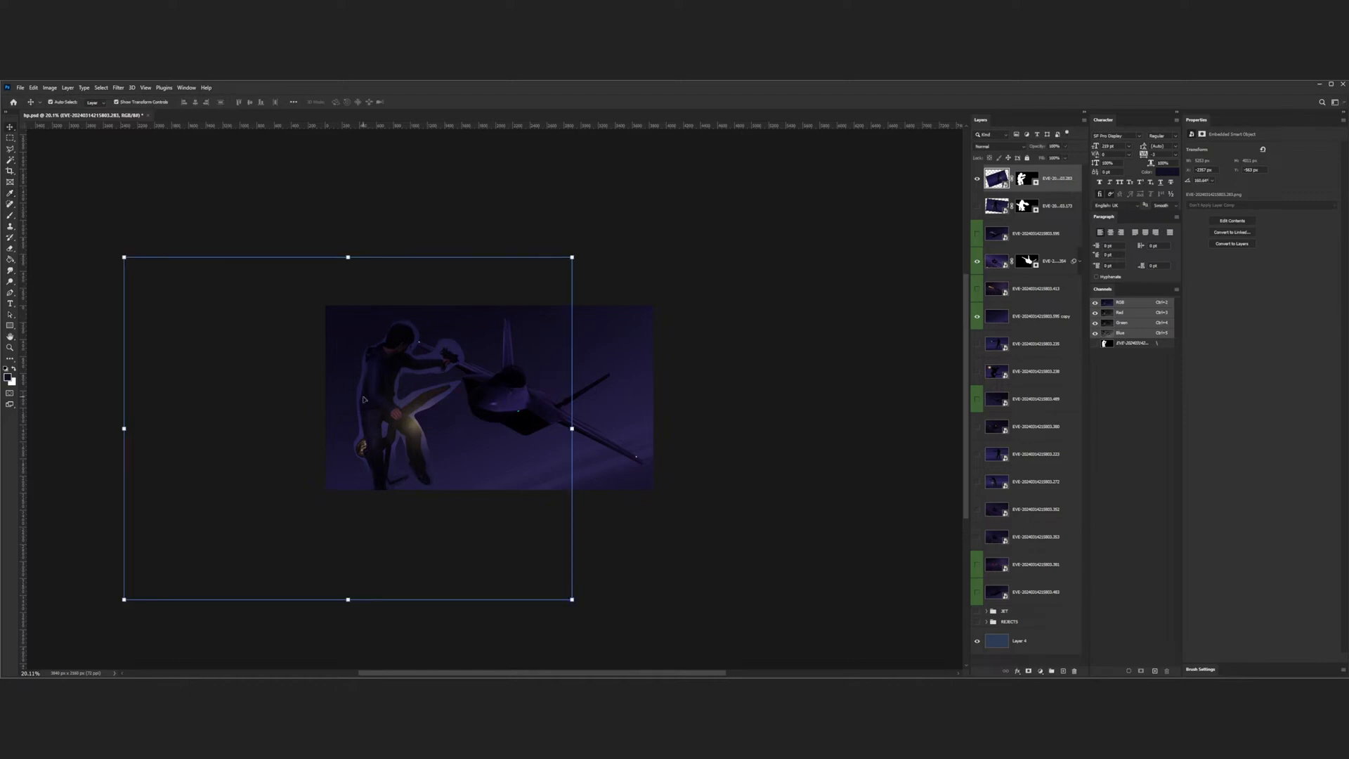
pyautogui.scroll(3, 376, 400)
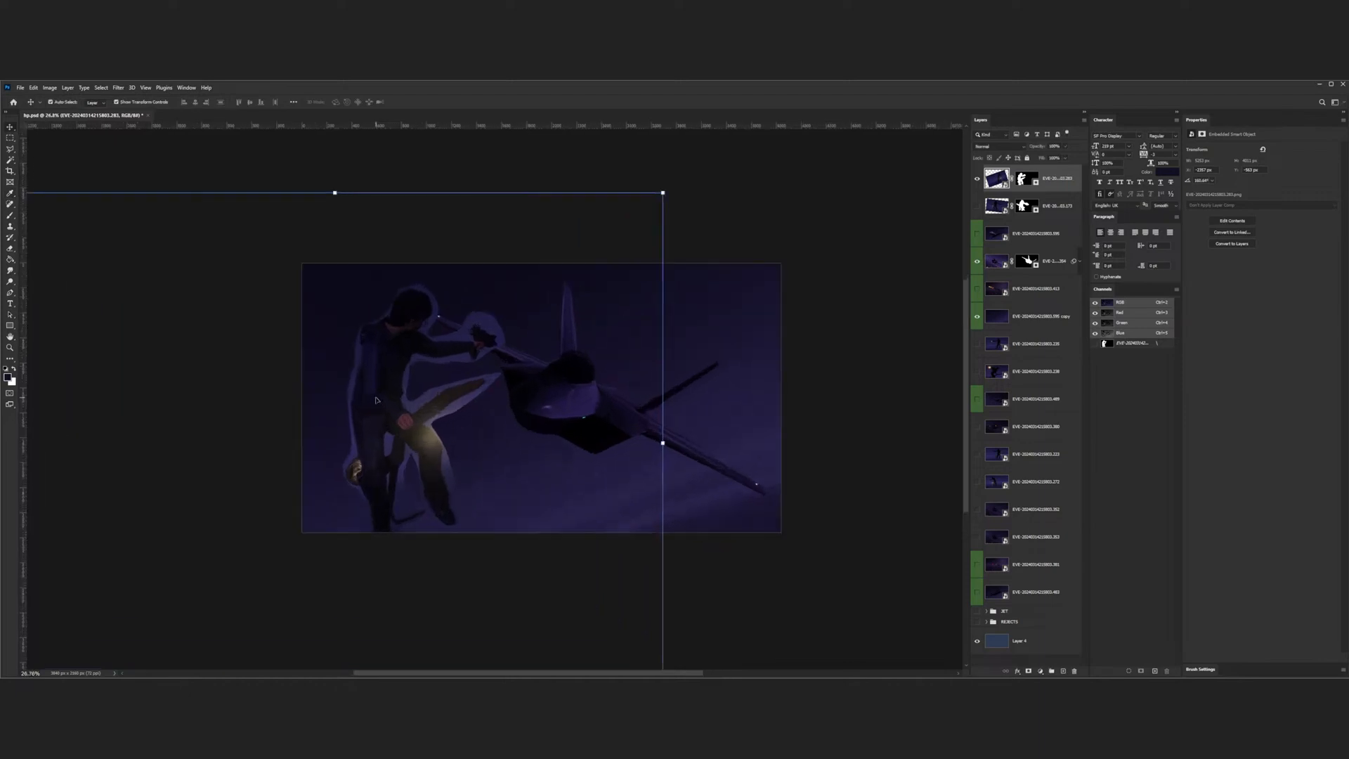
pyautogui.scroll(-2, 376, 400)
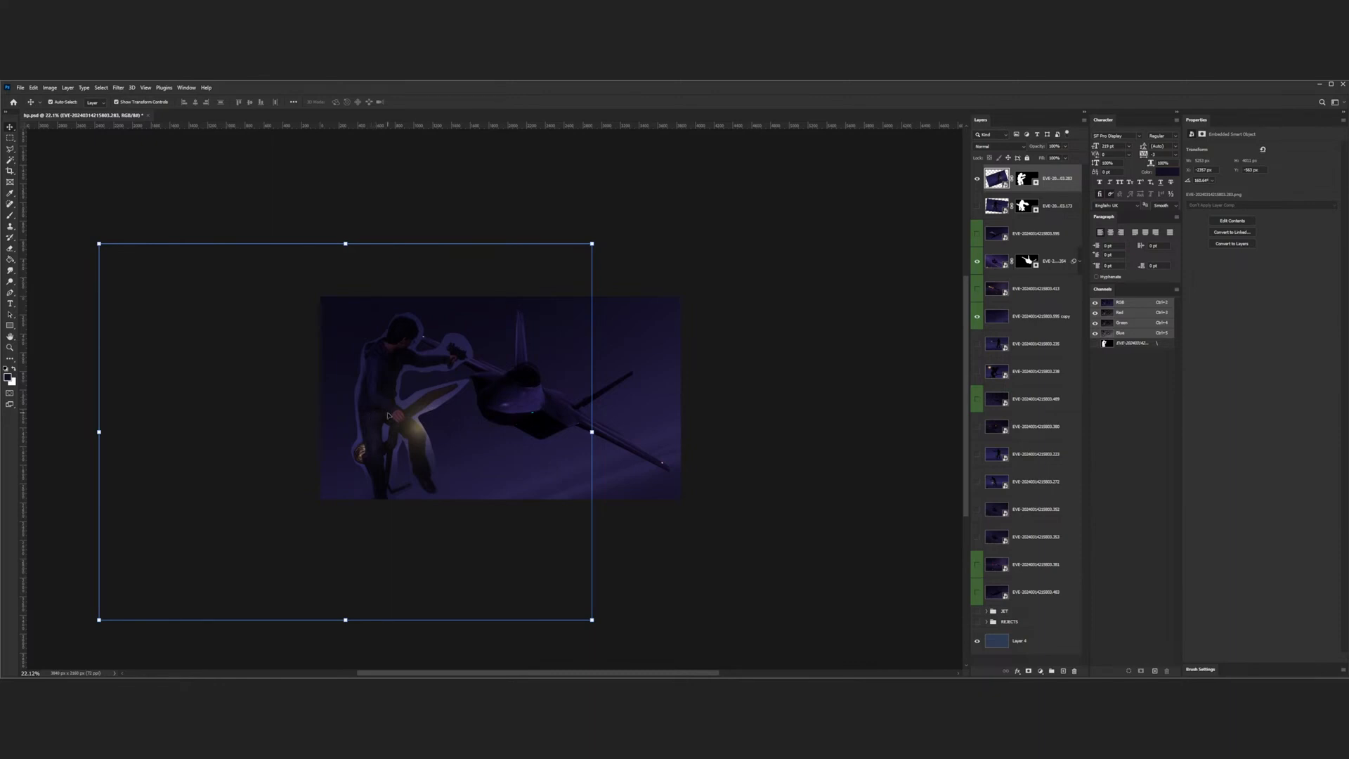
pyautogui.scroll(1, 388, 415)
pyautogui.scroll(-1, 387, 415)
# - Remove the green colour label from the hidden screenshot layer in the middle of the layer stack
pyautogui.click(996, 209)
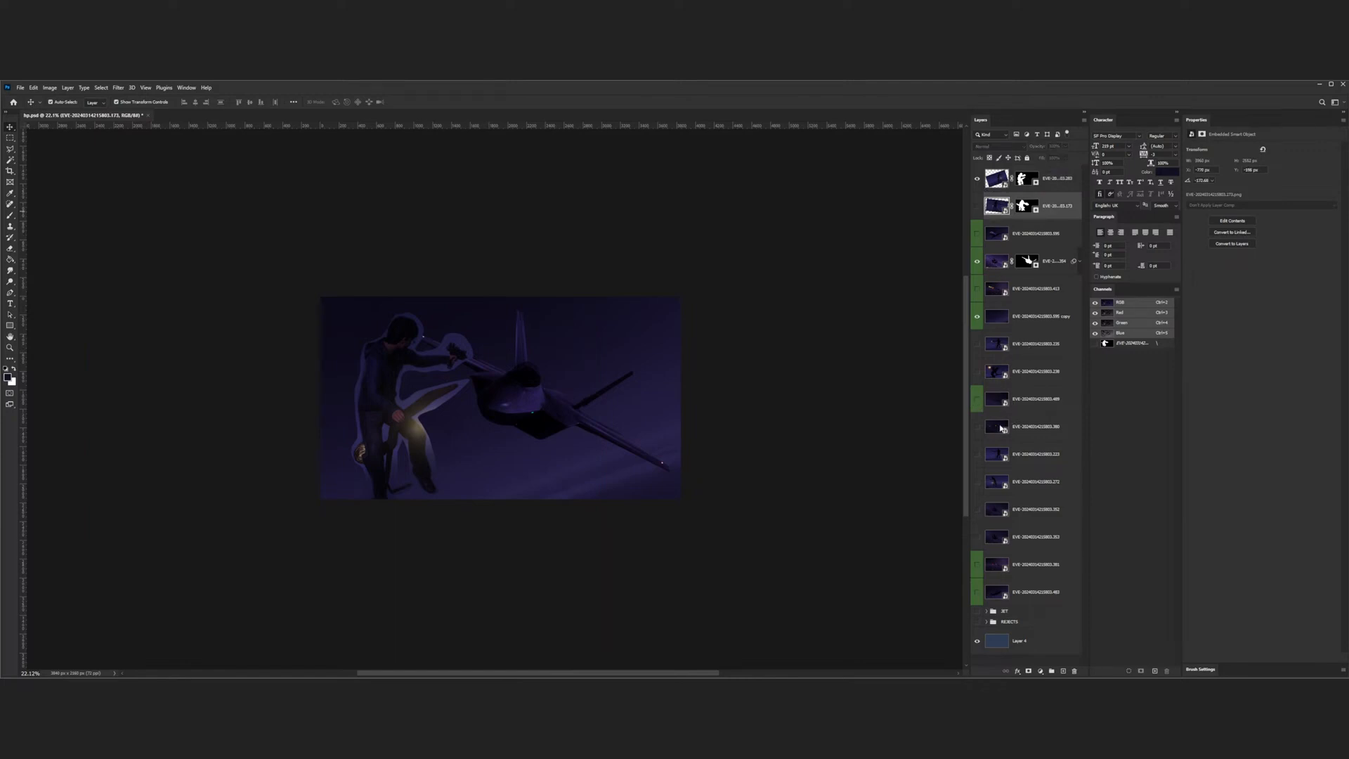
pyautogui.click(996, 401)
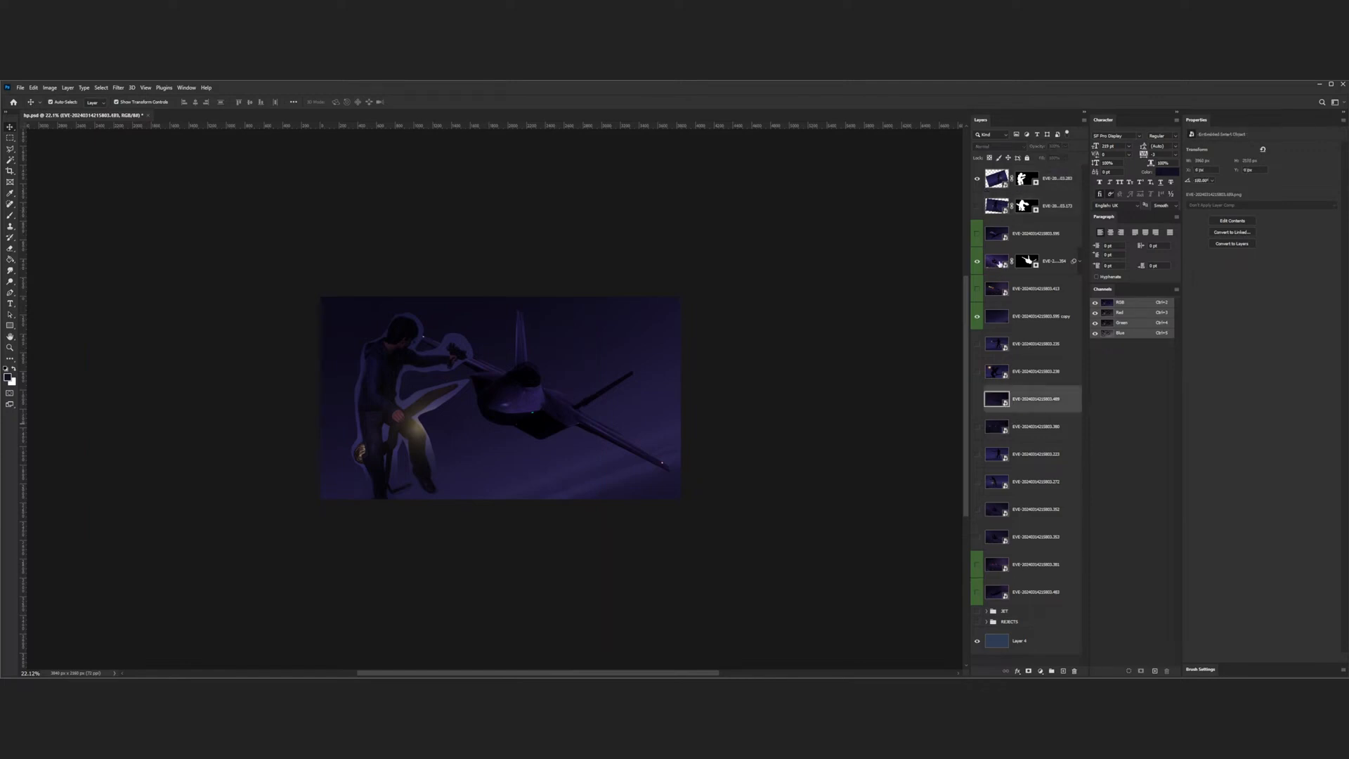
# - Delete the mask of the uppermost figure layer and move the unmasked image right across the canvas
pyautogui.click(993, 179)
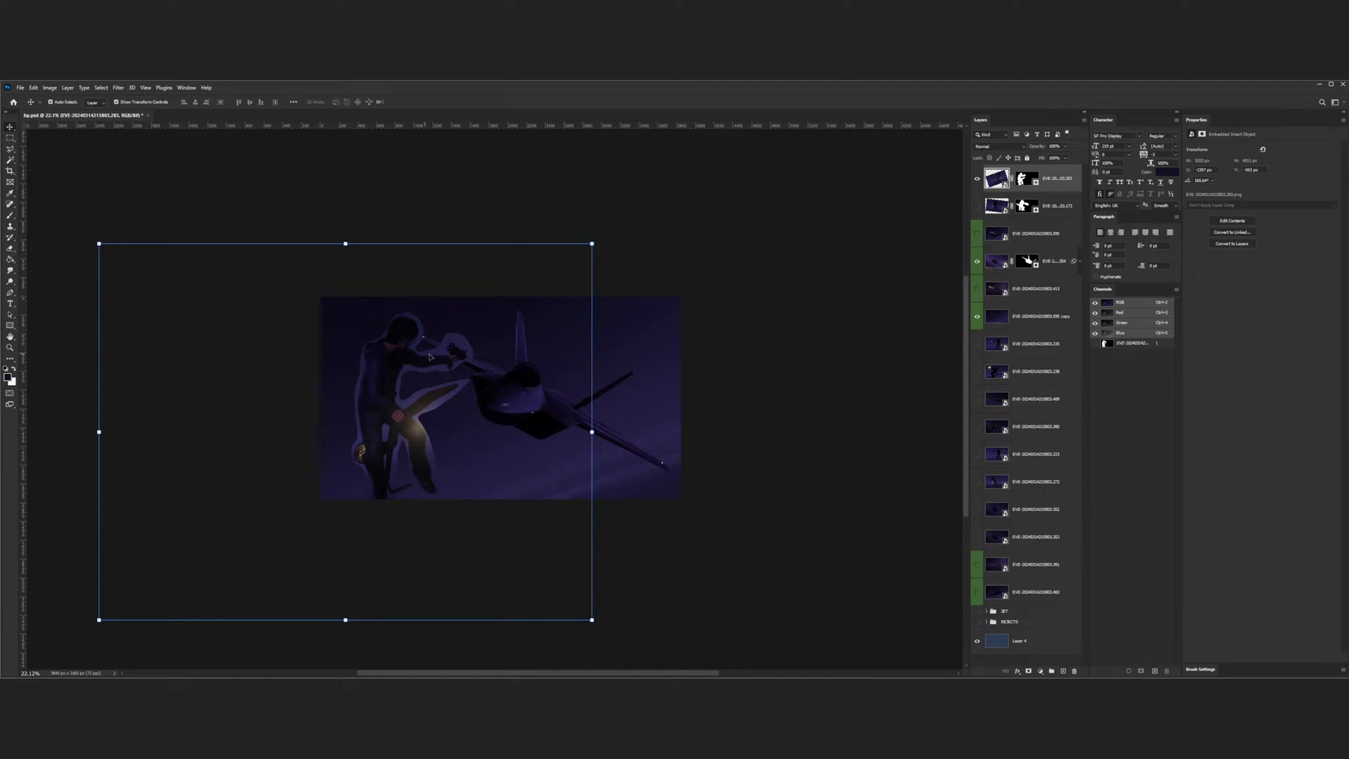
pyautogui.click(1040, 194)
pyautogui.moveTo(424, 377); pyautogui.dragTo(540, 383)
# - Straighten the unmasked figure image with Free Transform, trying 90 and 0 degrees before setting its rotation to 180 degrees
pyautogui.hotkey('ctrl', 't')
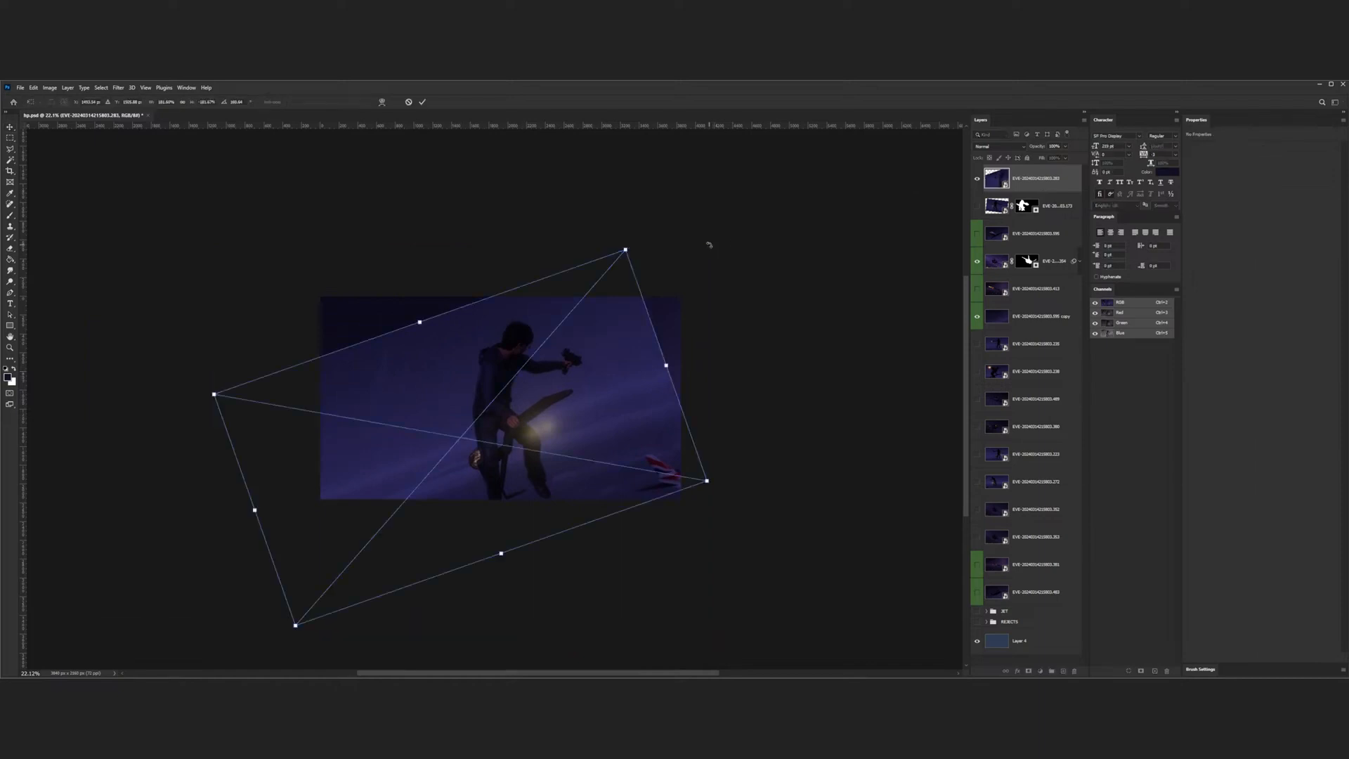
pyautogui.click(242, 102)
pyautogui.write('90')
pyautogui.press('Return')
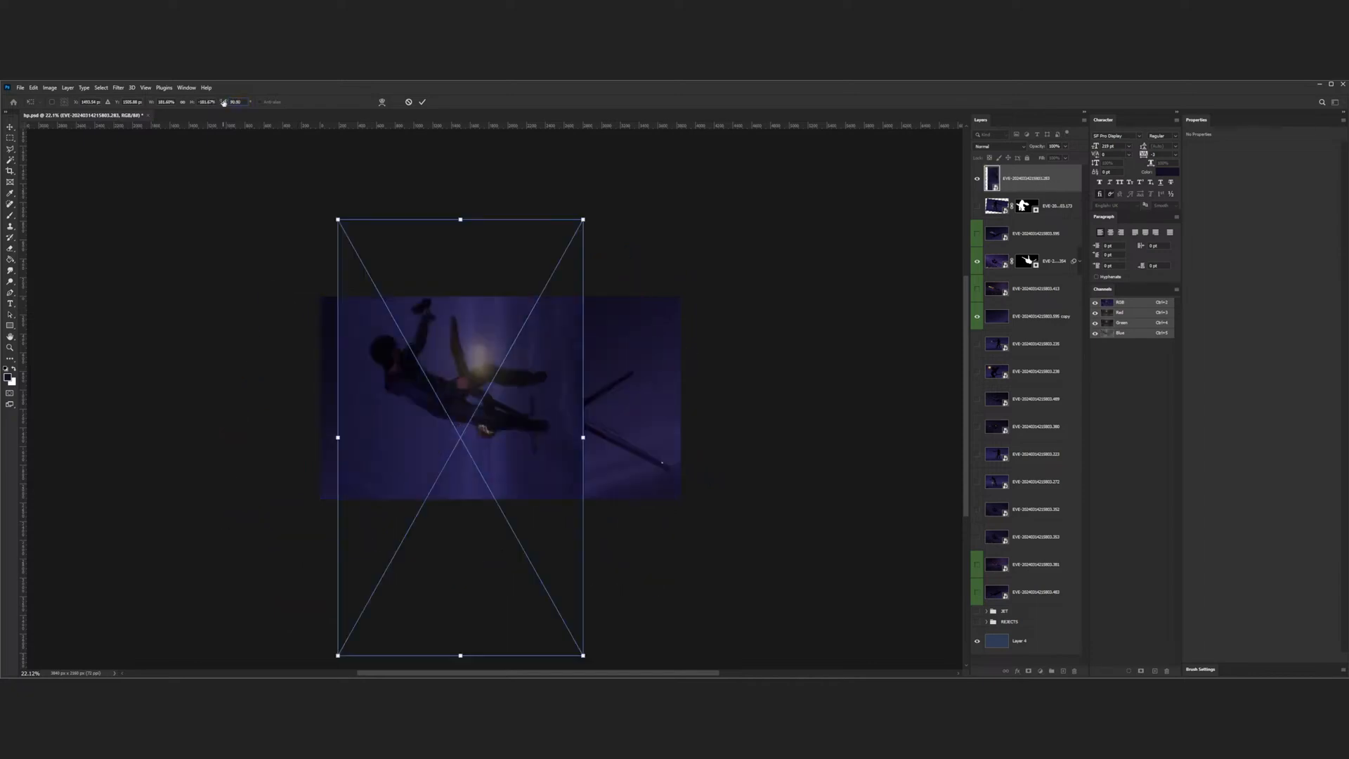
pyautogui.write('0')
pyautogui.press('Return')
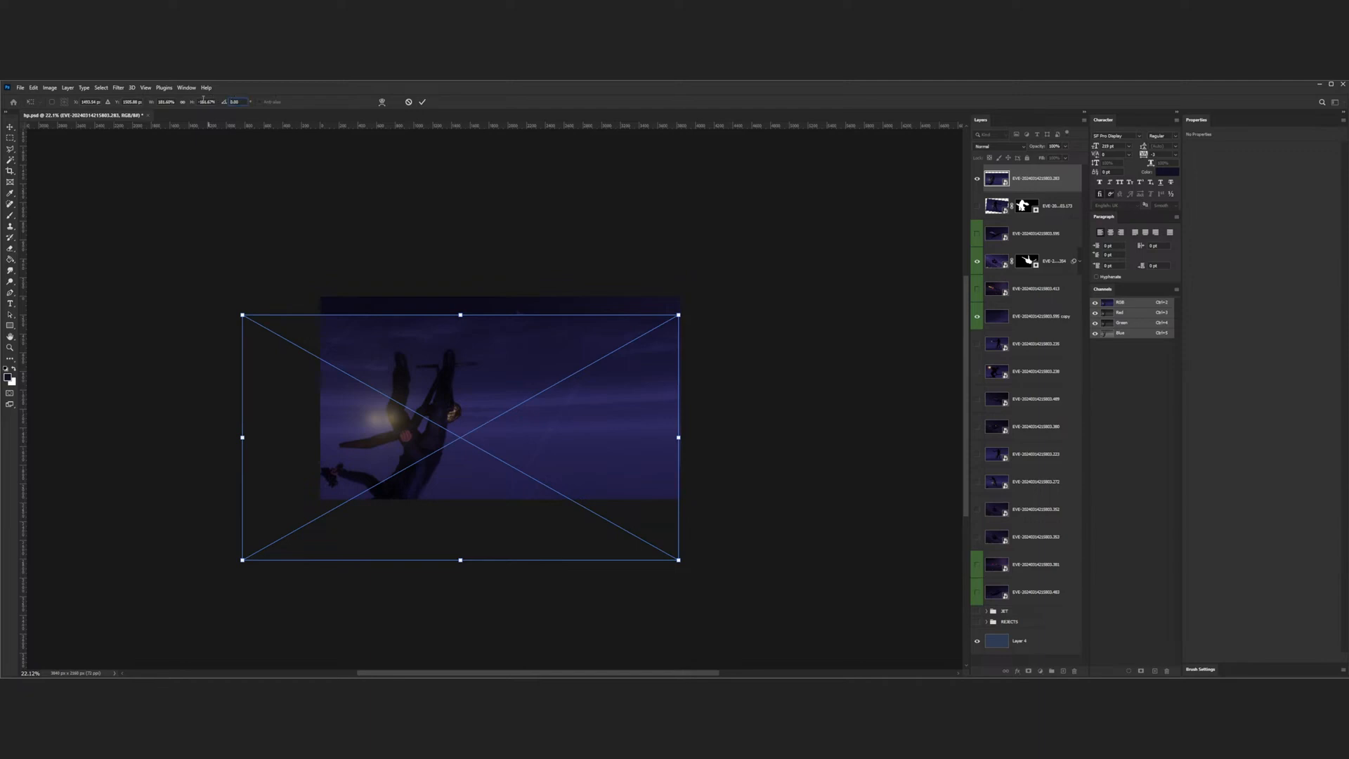
pyautogui.write('180')
pyautogui.press('Return')
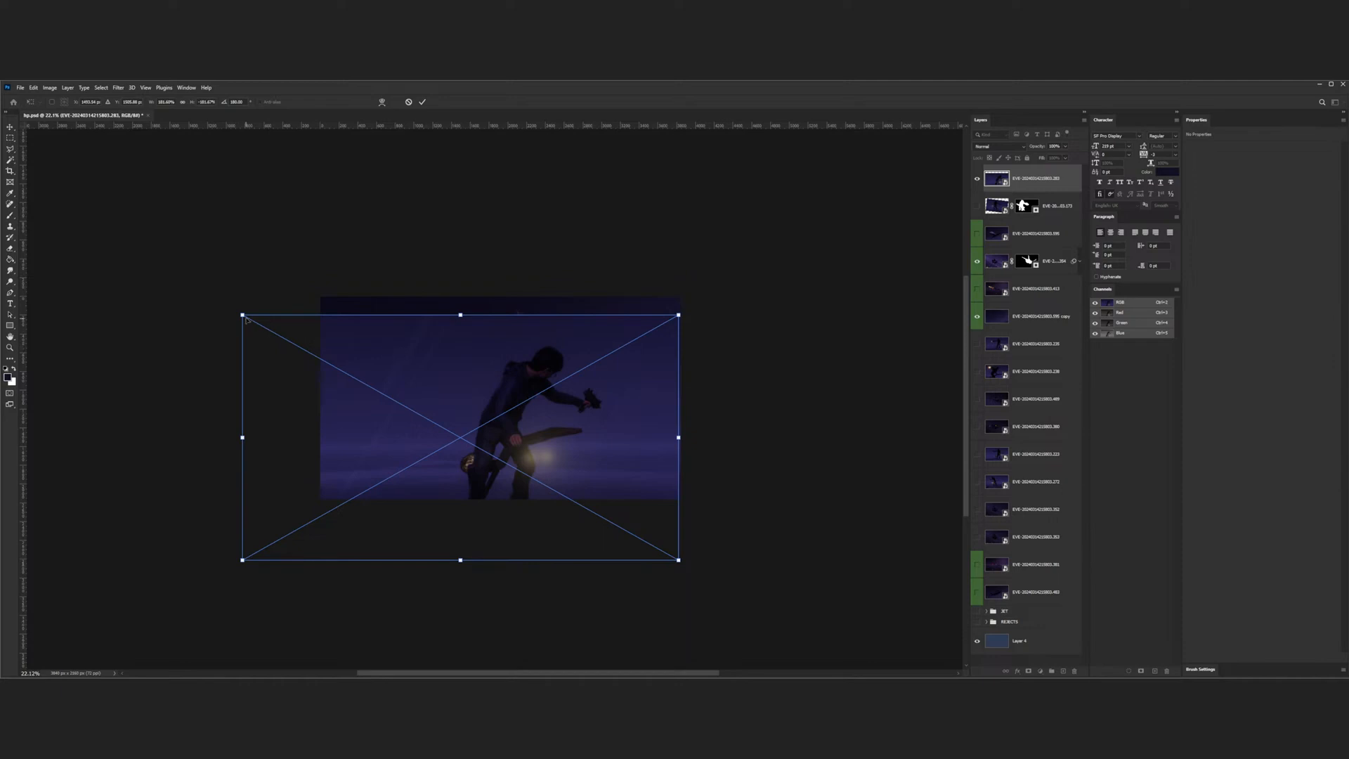
# - Resize the straightened figure image so its edges match the canvas, and apply the transform
pyautogui.moveTo(244, 317); pyautogui.dragTo(324, 300)
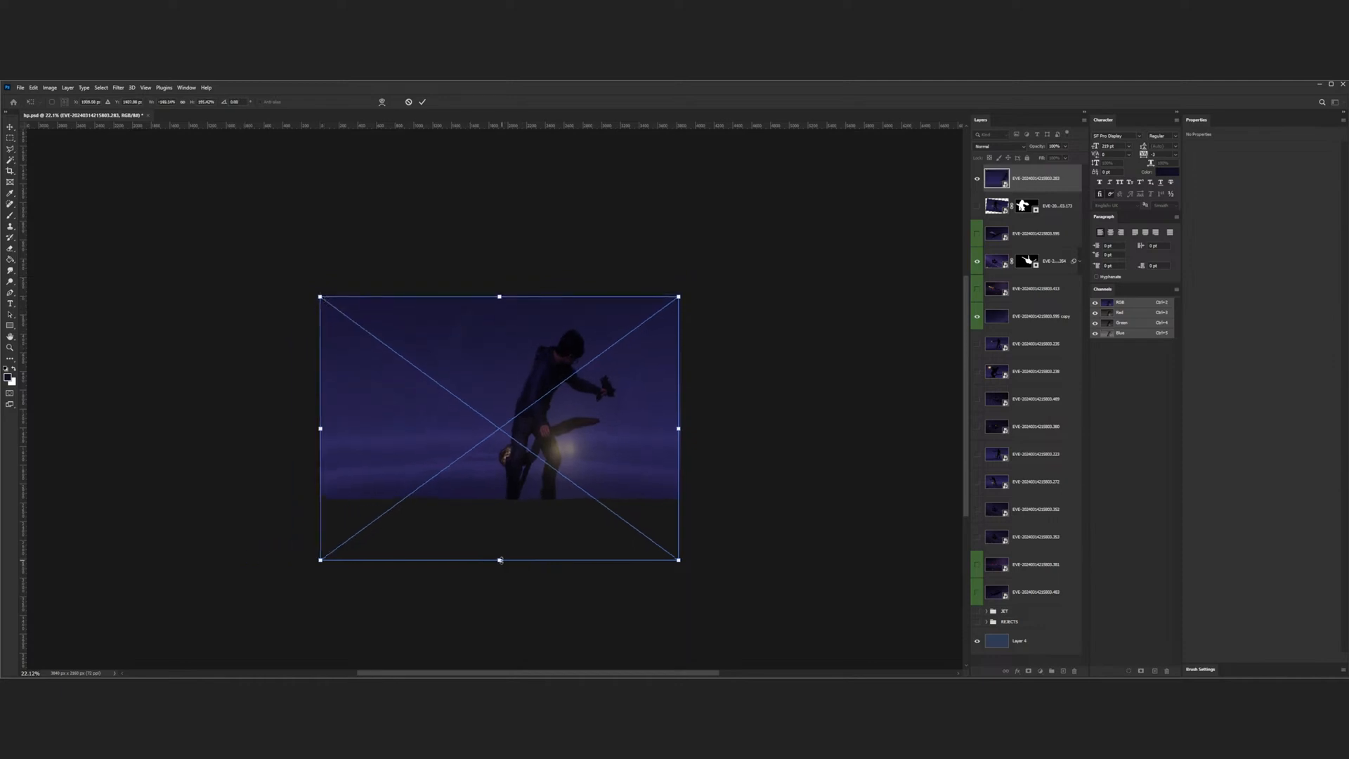
pyautogui.moveTo(500, 559); pyautogui.dragTo(501, 499)
pyautogui.moveTo(680, 395)
pyautogui.mouseDown()
pyautogui.moveTo(662, 395)
pyautogui.moveTo(683, 401)
pyautogui.mouseUp()
pyautogui.press('Return')
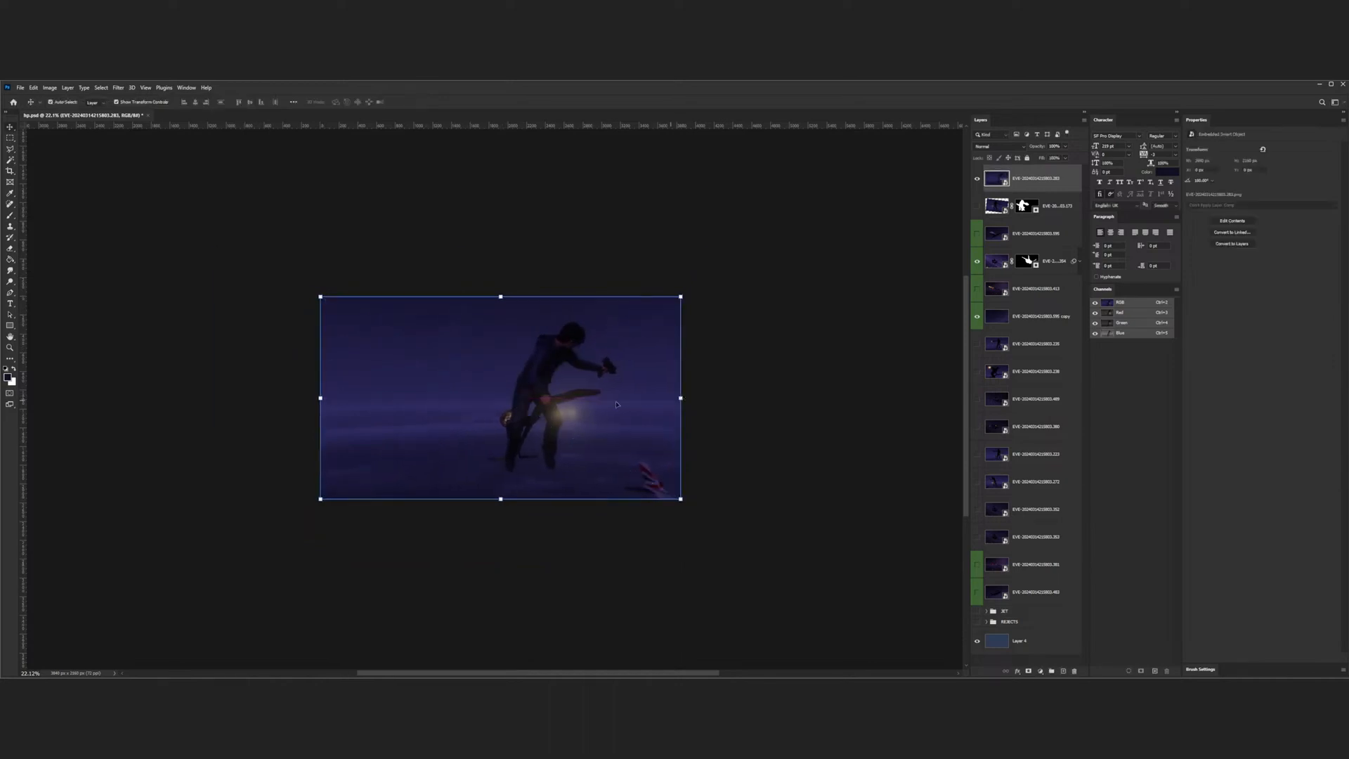
# - Examine the unmasked figure's legs, broom and outstretched hand up close
pyautogui.scroll(5, 541, 414)
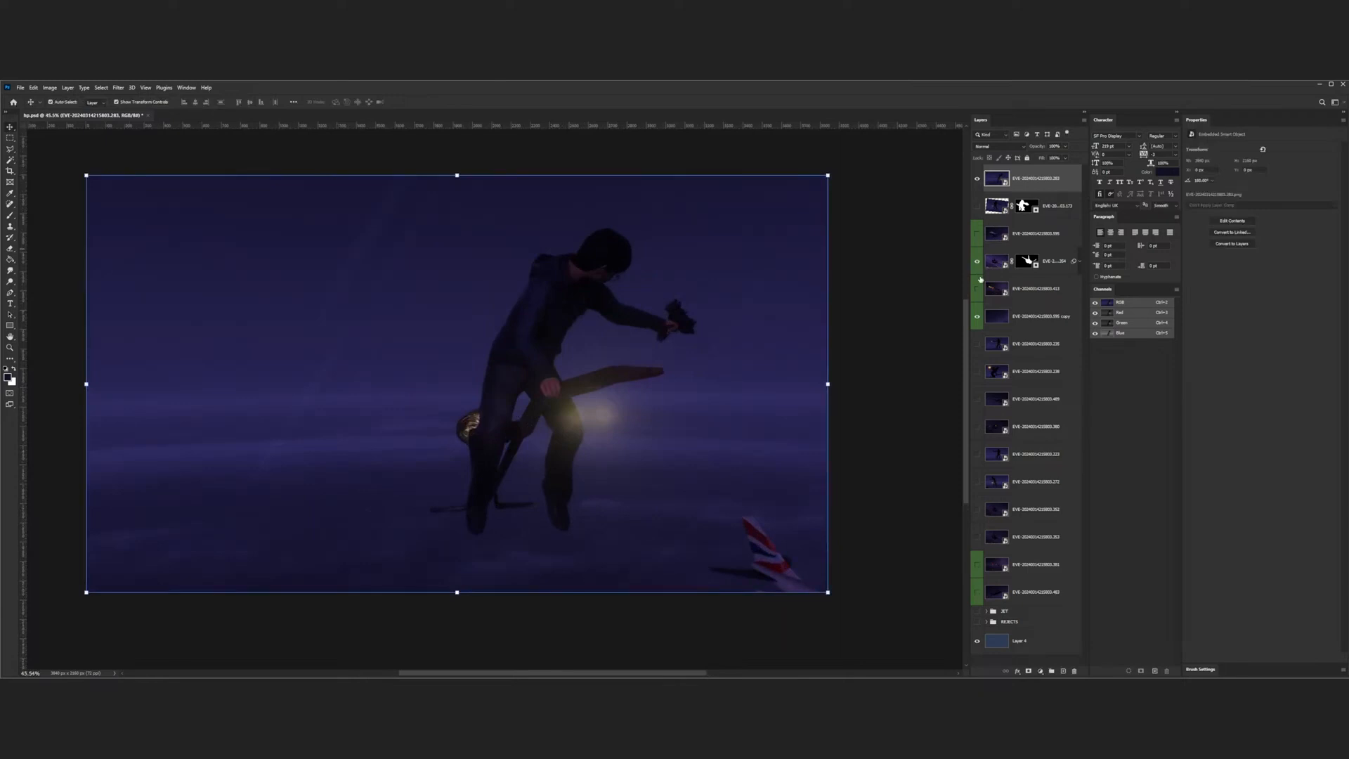
pyautogui.scroll(5, 597, 432)
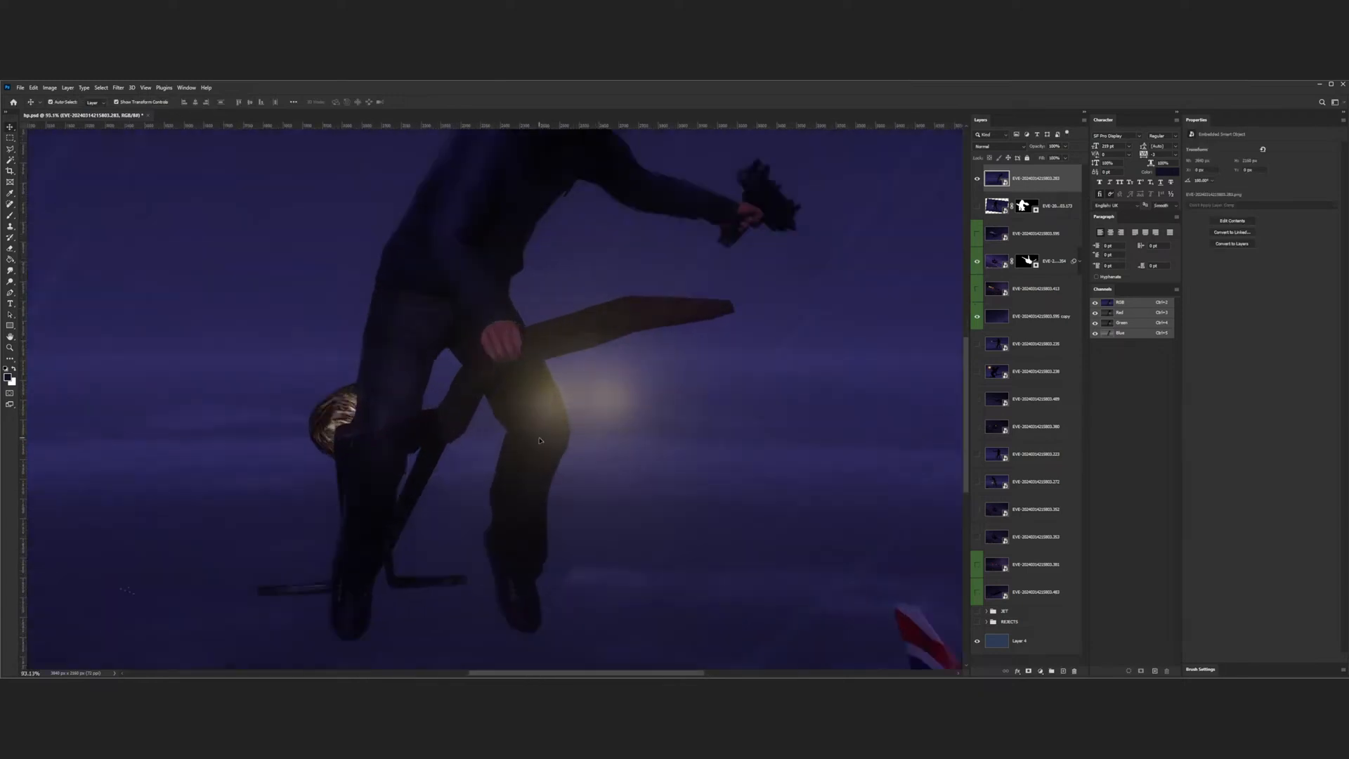
pyautogui.scroll(-4, 539, 440)
pyautogui.scroll(7, 699, 344)
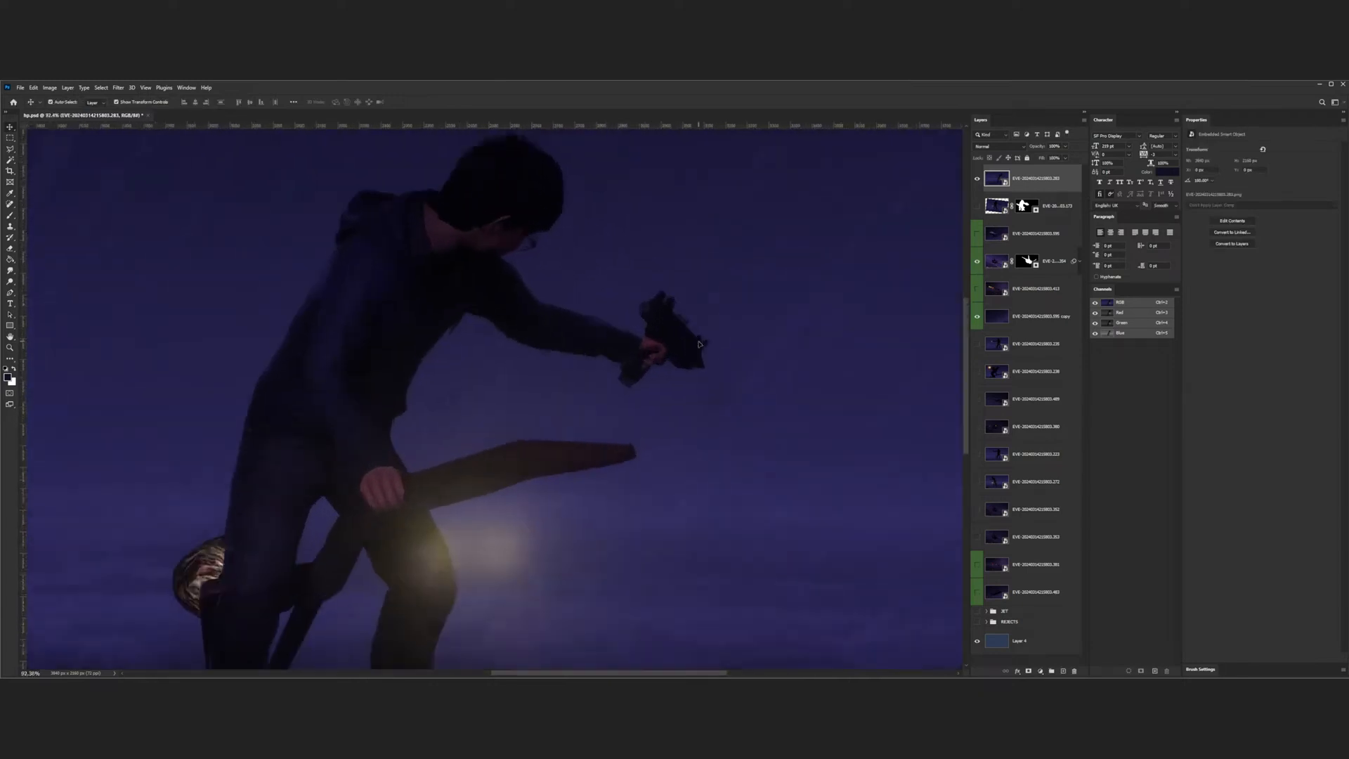
pyautogui.scroll(-4, 699, 344)
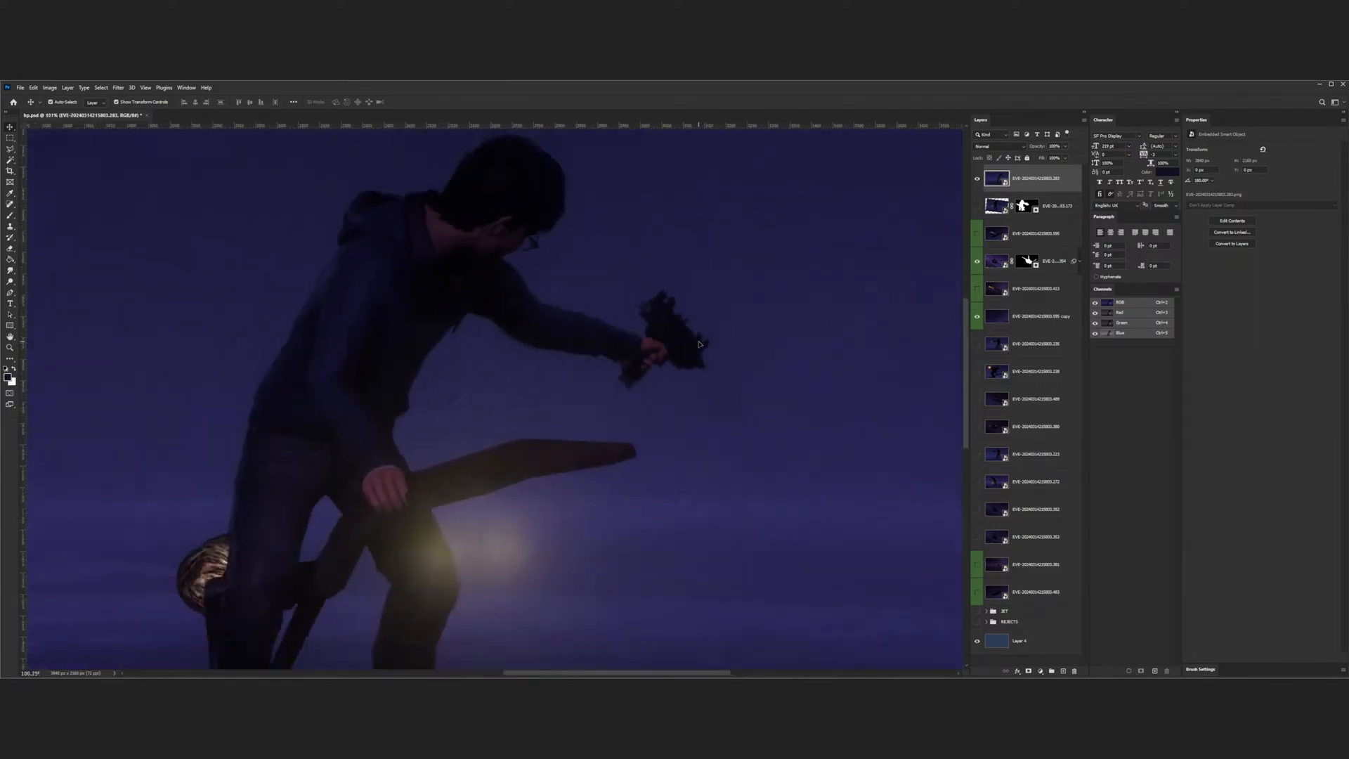
pyautogui.scroll(1, 699, 344)
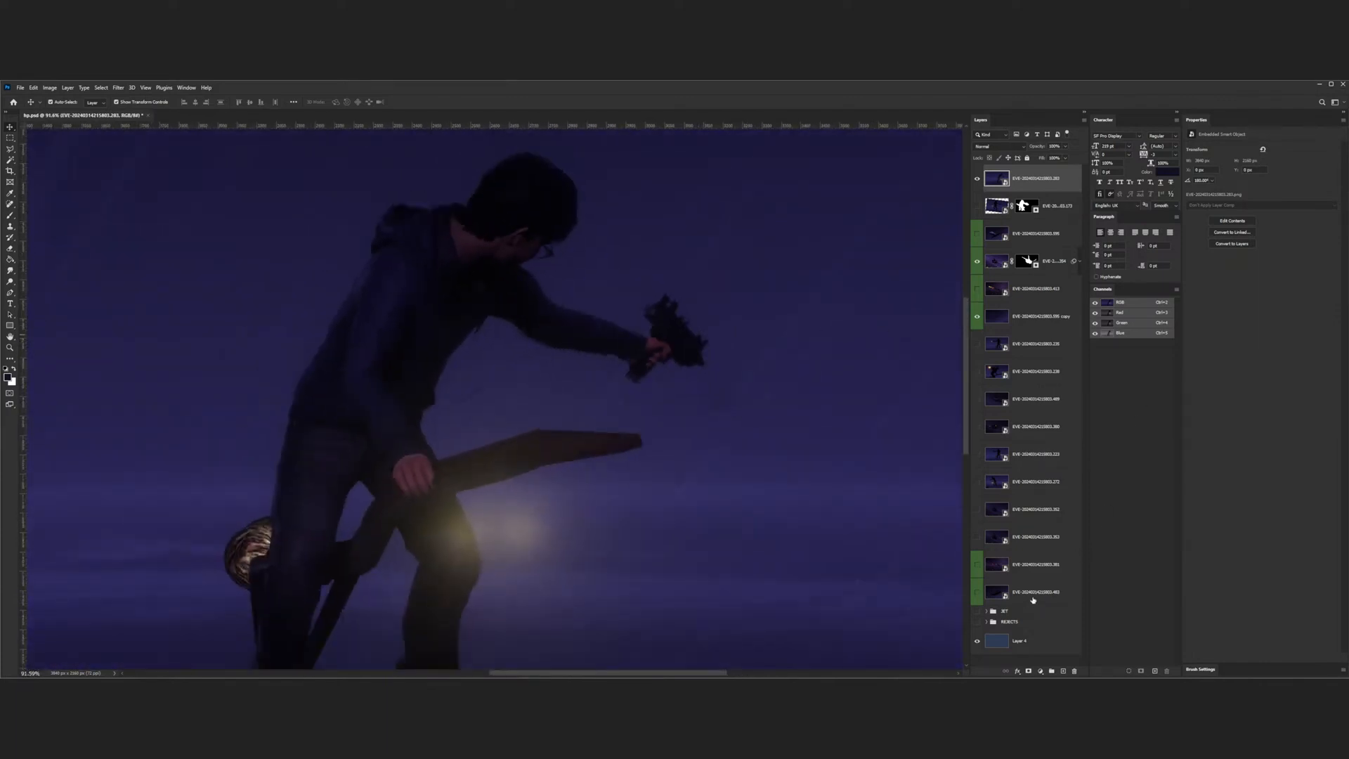
# - Activate the Paint Bucket tool and start choosing a paint colour
pyautogui.click(8, 258)
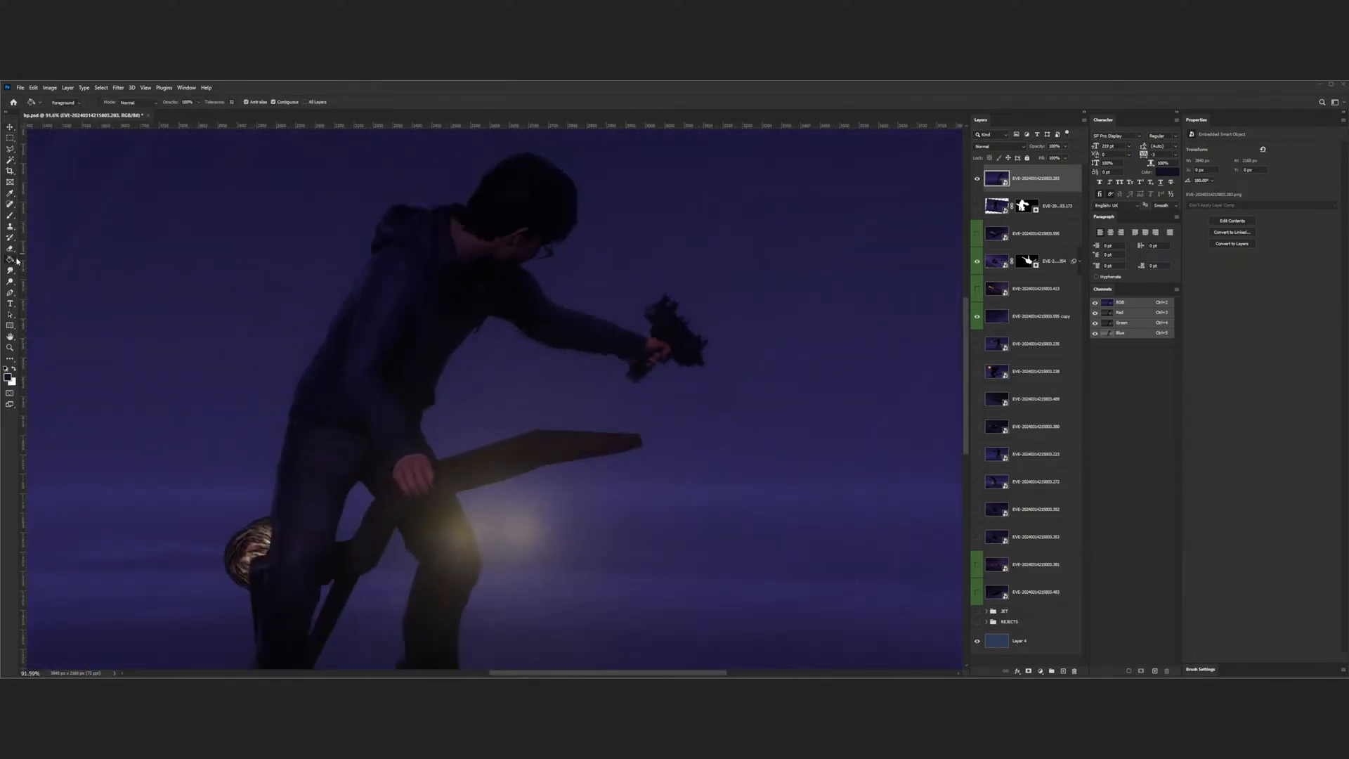
pyautogui.press('i')
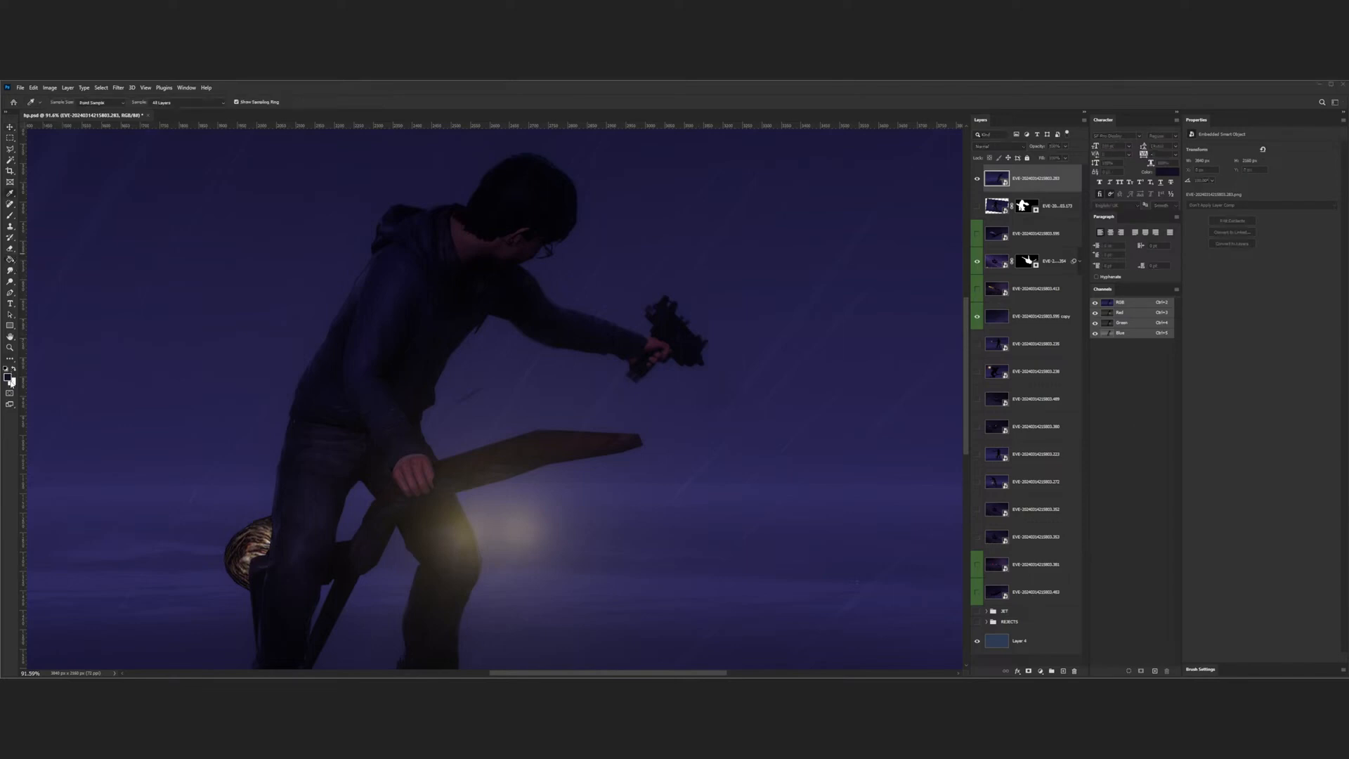
# - Create a new layer filled with red and place it directly beneath the rider image layer, which ends up selected
pyautogui.click(855, 333)
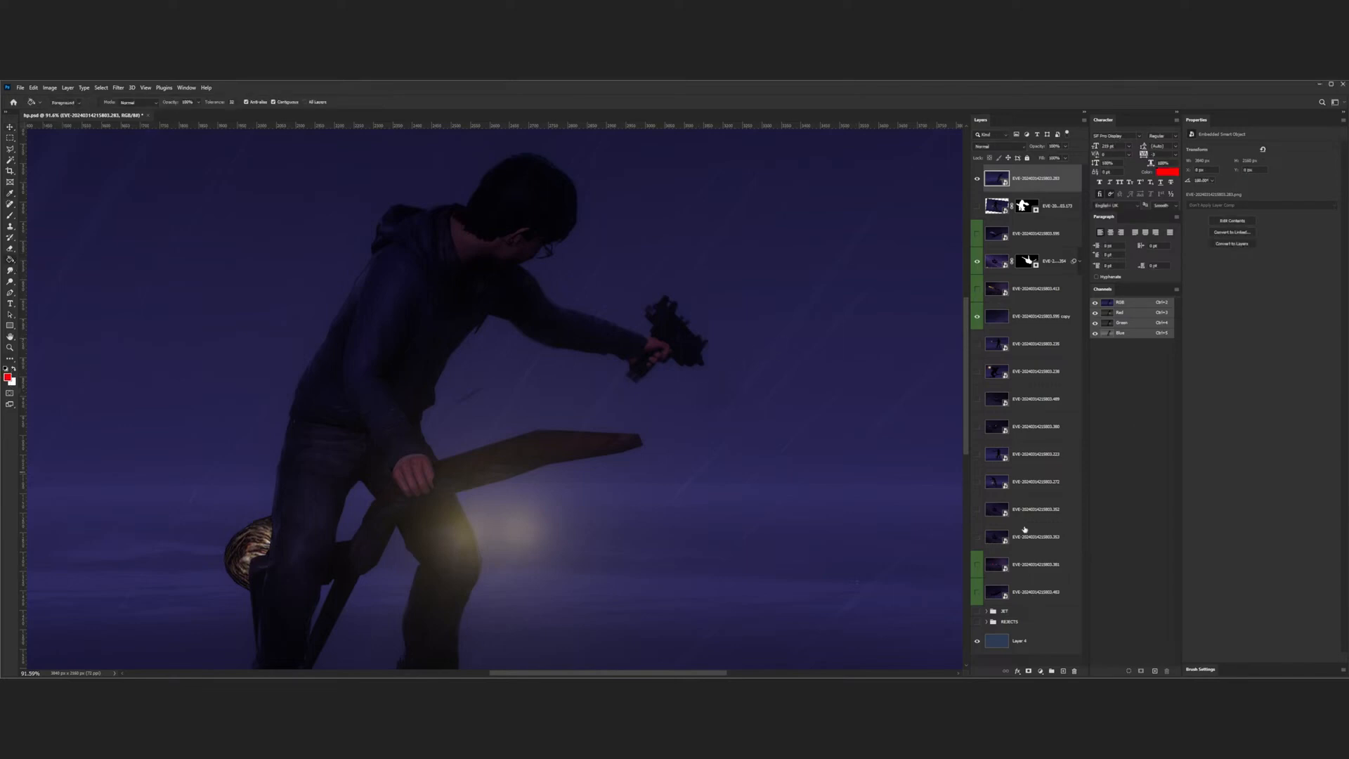
pyautogui.click(1062, 671)
pyautogui.click(635, 319)
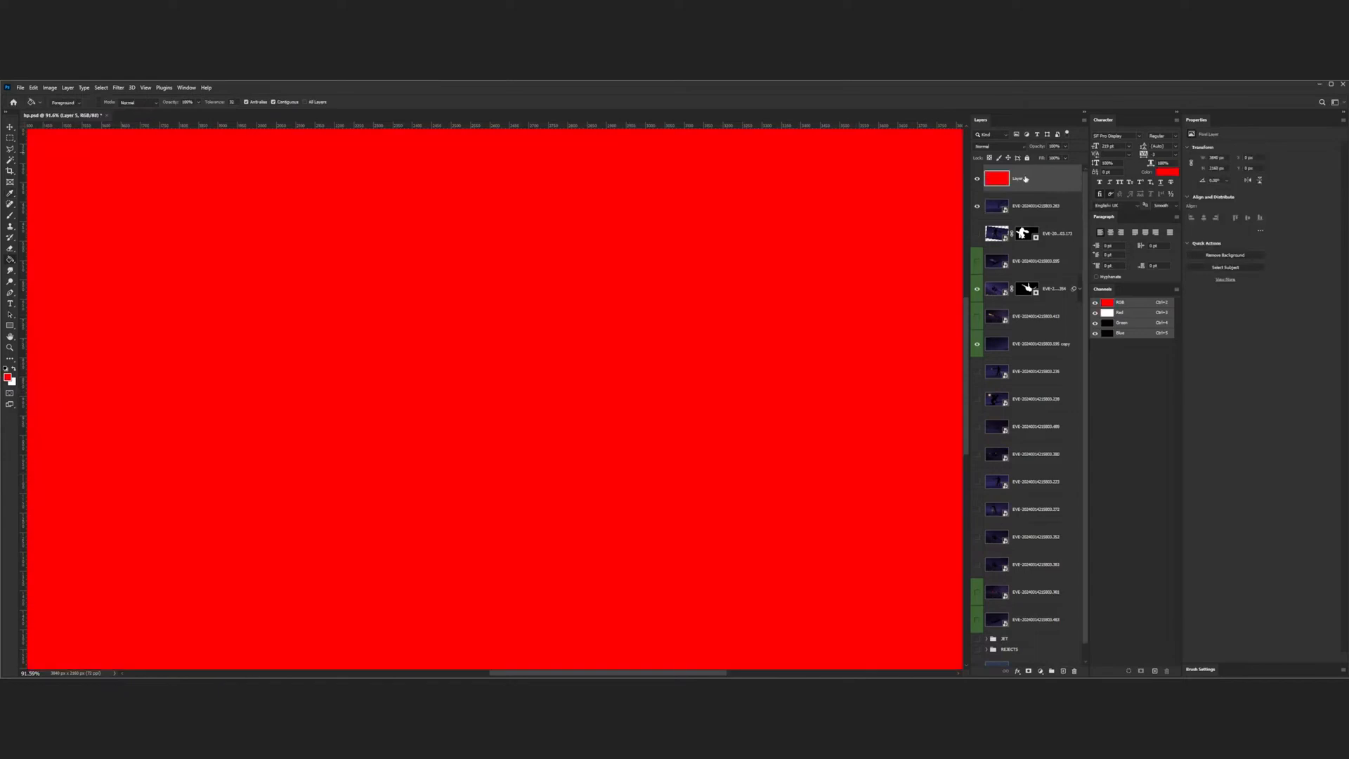
pyautogui.moveTo(1024, 178); pyautogui.dragTo(1026, 215)
pyautogui.click(1014, 181)
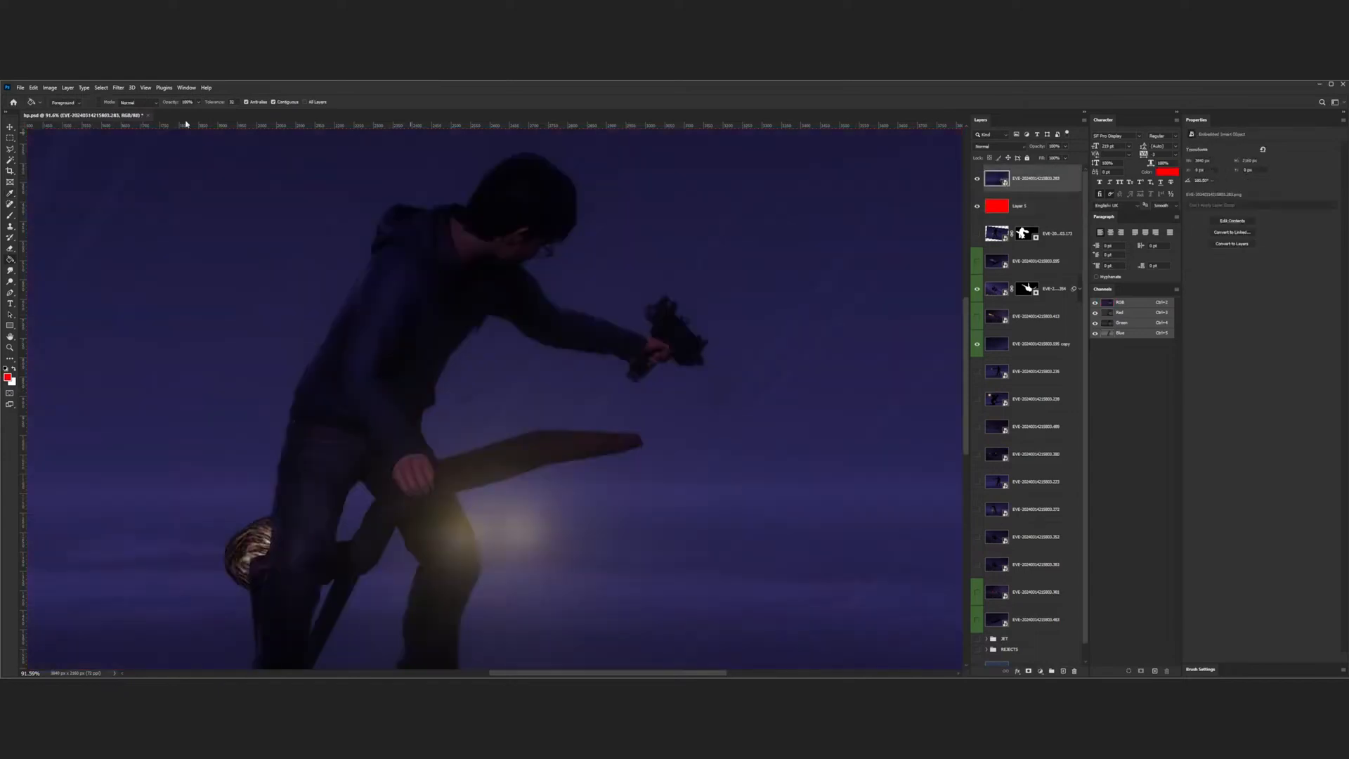
# - Select the background around the front shoe and the L-shaped footrest bar with the Polygonal Lasso tool
pyautogui.press('l')
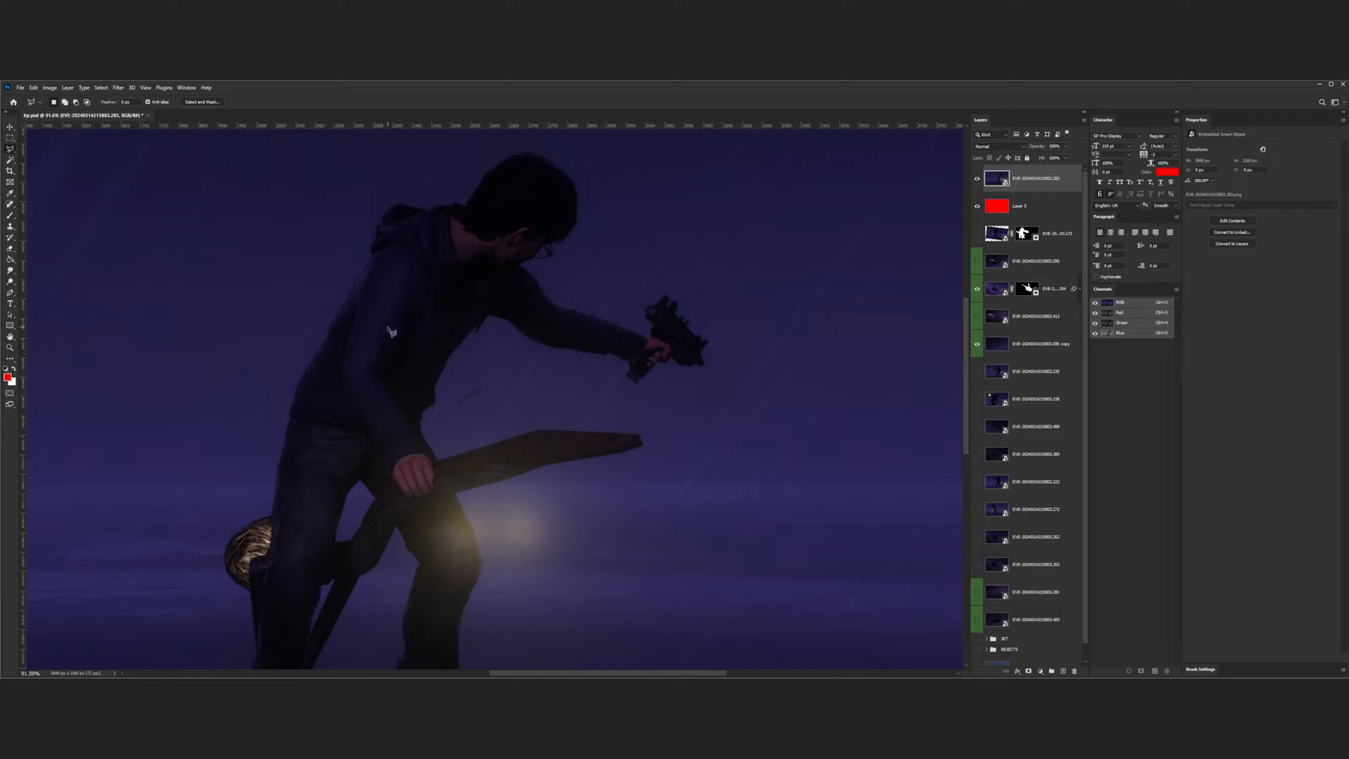
pyautogui.scroll(2, 503, 488)
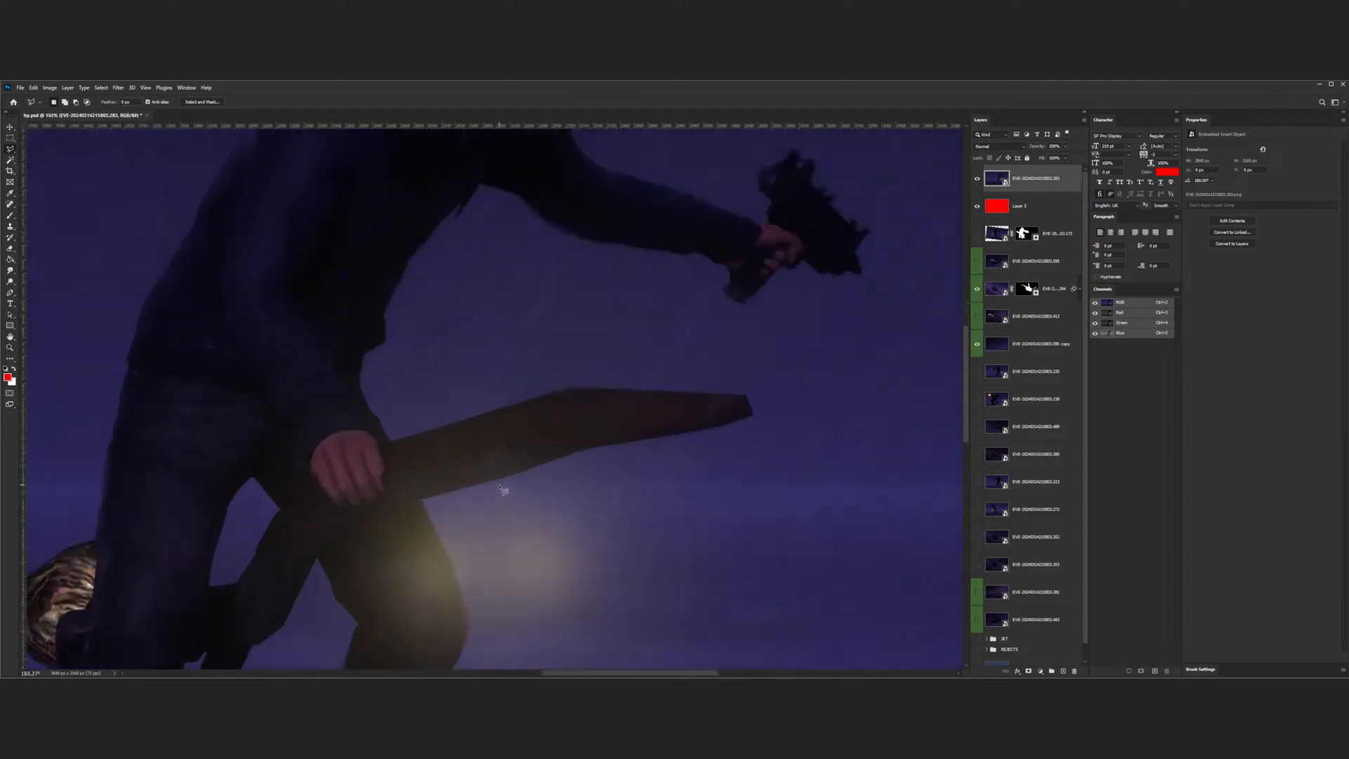
pyautogui.scroll(-4, 499, 477)
pyautogui.scroll(3, 385, 576)
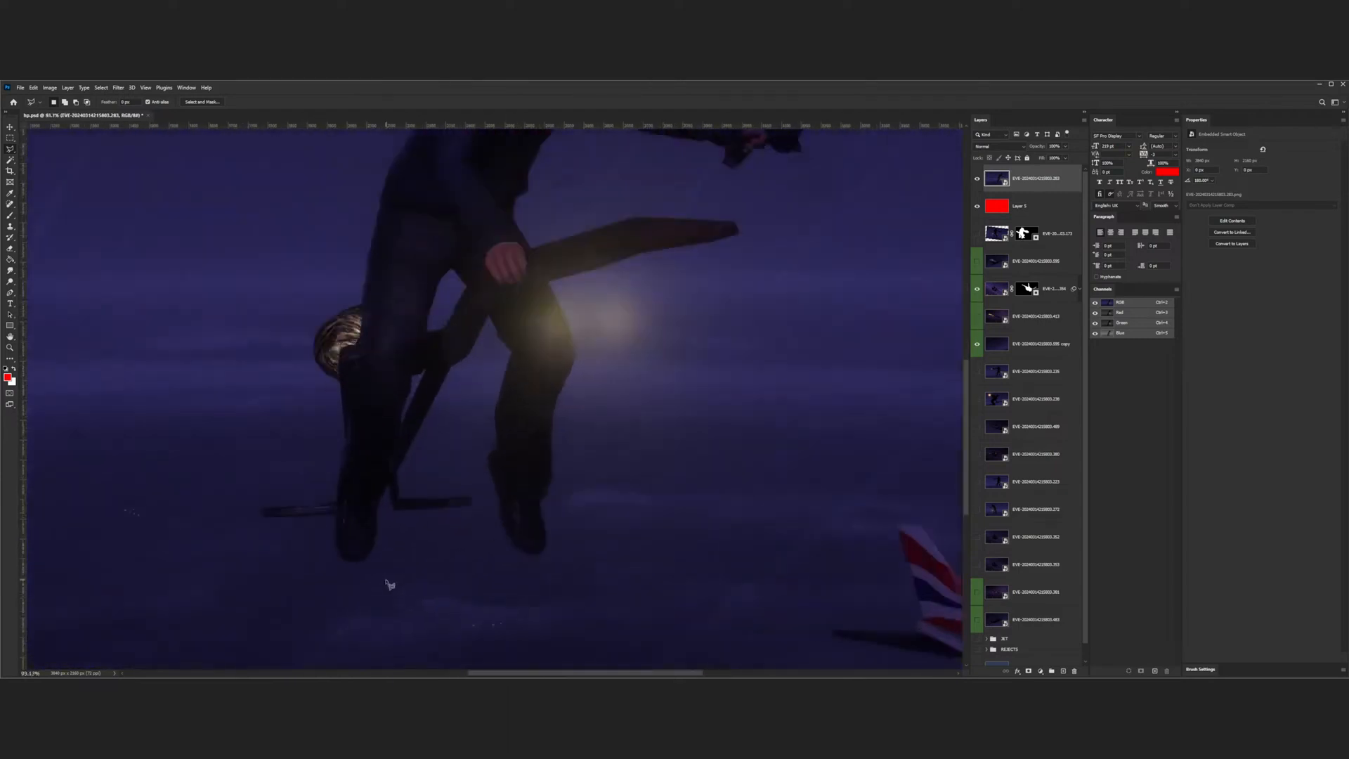
pyautogui.scroll(2, 413, 509)
pyautogui.scroll(1, 415, 516)
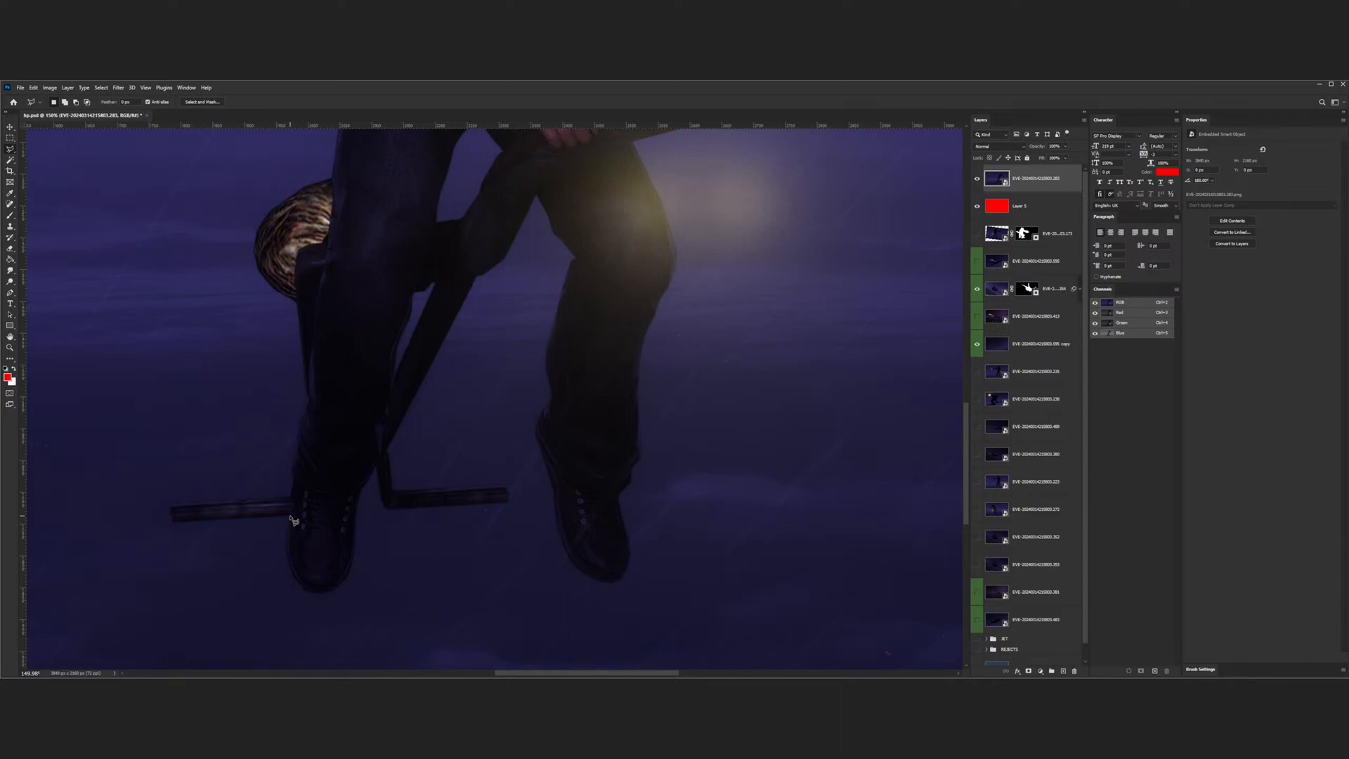
pyautogui.scroll(-2, 309, 513)
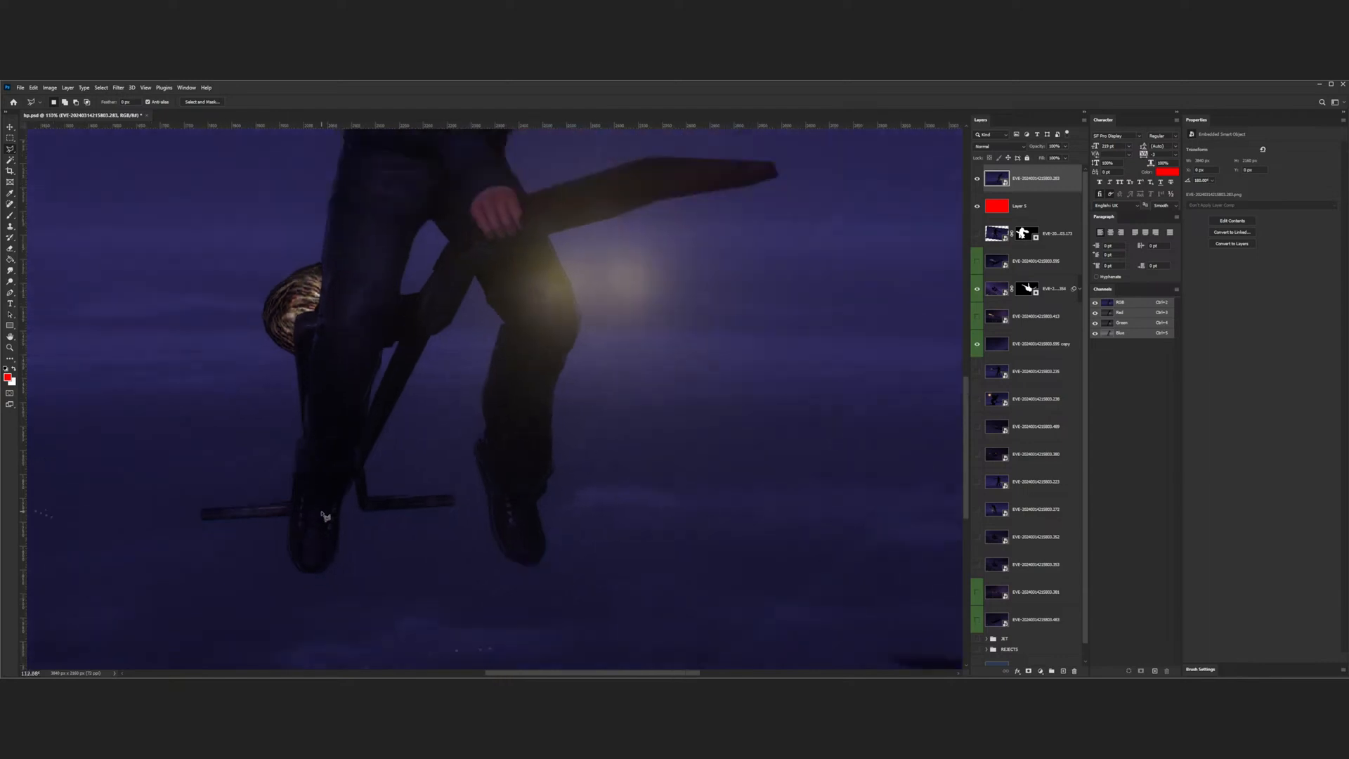
pyautogui.scroll(4, 323, 517)
pyautogui.moveTo(324, 505)
pyautogui.mouseDown()
pyautogui.moveTo(332, 605)
pyautogui.moveTo(380, 631)
pyautogui.moveTo(404, 622)
pyautogui.moveTo(424, 584)
pyautogui.moveTo(434, 482)
pyautogui.moveTo(462, 424)
pyautogui.moveTo(487, 498)
pyautogui.moveTo(678, 486)
pyautogui.moveTo(673, 457)
pyautogui.moveTo(495, 463)
pyautogui.moveTo(483, 403)
pyautogui.moveTo(603, 387)
pyautogui.moveTo(701, 471)
pyautogui.moveTo(593, 614)
pyautogui.moveTo(316, 646)
pyautogui.moveTo(271, 536)
pyautogui.moveTo(331, 587)
pyautogui.moveTo(497, 551)
pyautogui.moveTo(414, 465)
pyautogui.mouseUp()
pyautogui.scroll(-3, 281, 551)
# - Paint the selected area solid red on a new layer above the rider image and deselect
pyautogui.click(9, 218)
pyautogui.hotkey('ctrl', 'shift', 'alt', 'n')
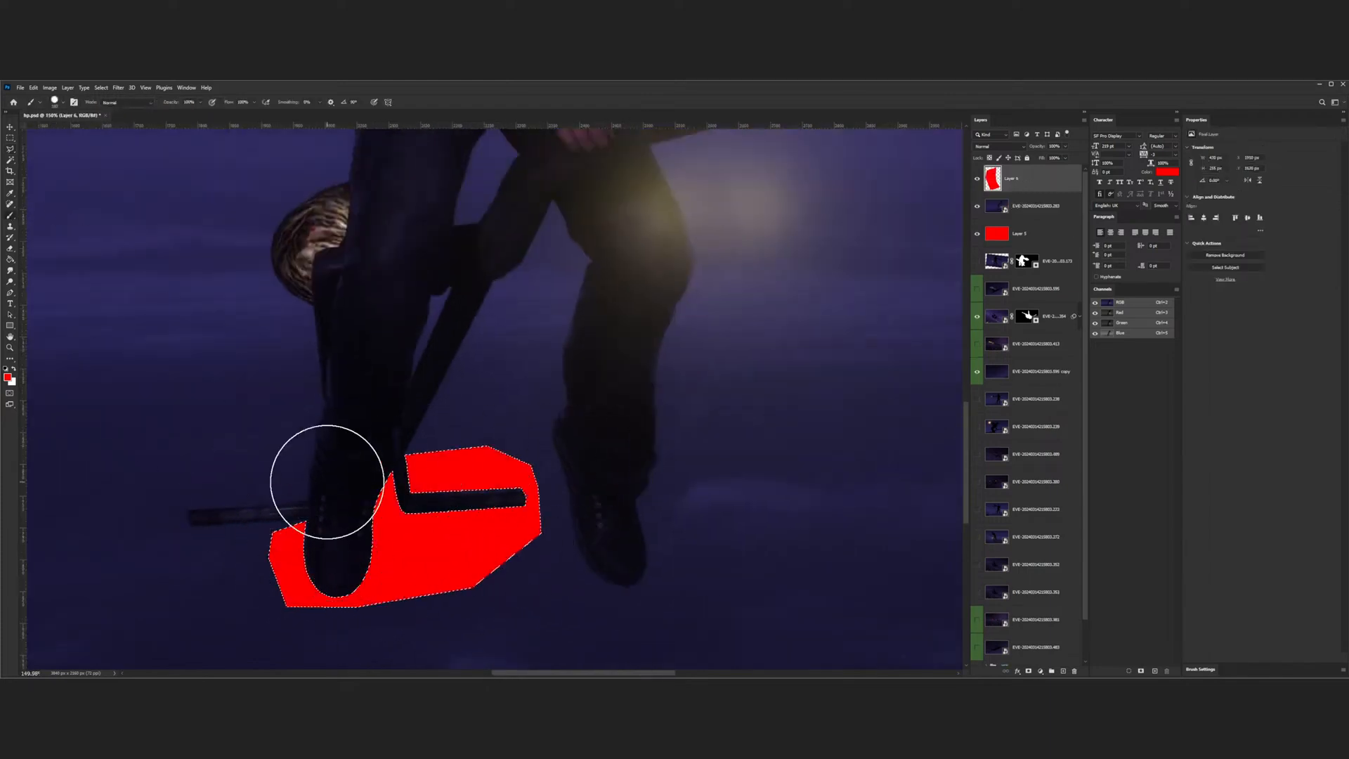
pyautogui.hotkey('ctrl', 'd')
pyautogui.scroll(-3, 566, 433)
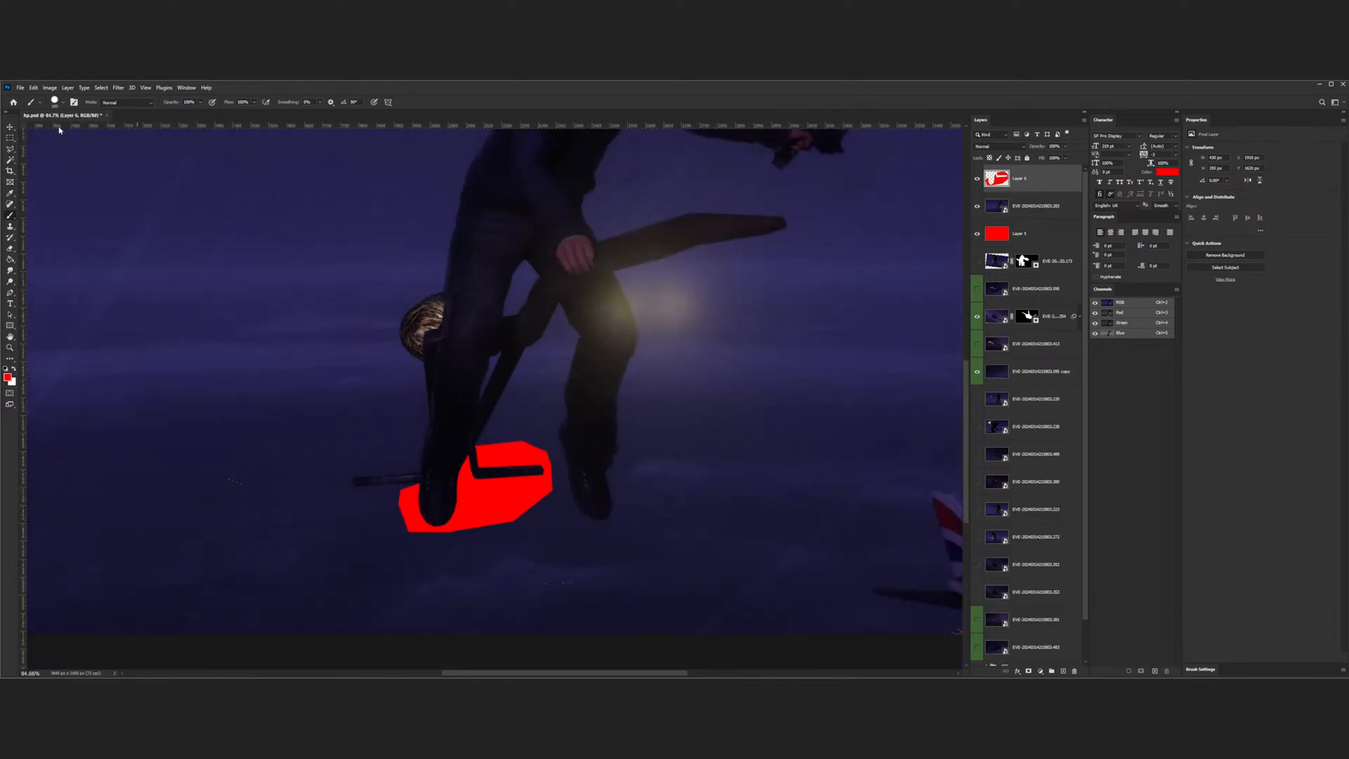
pyautogui.press('v')
pyautogui.scroll(-2, 432, 379)
pyautogui.click(925, 421)
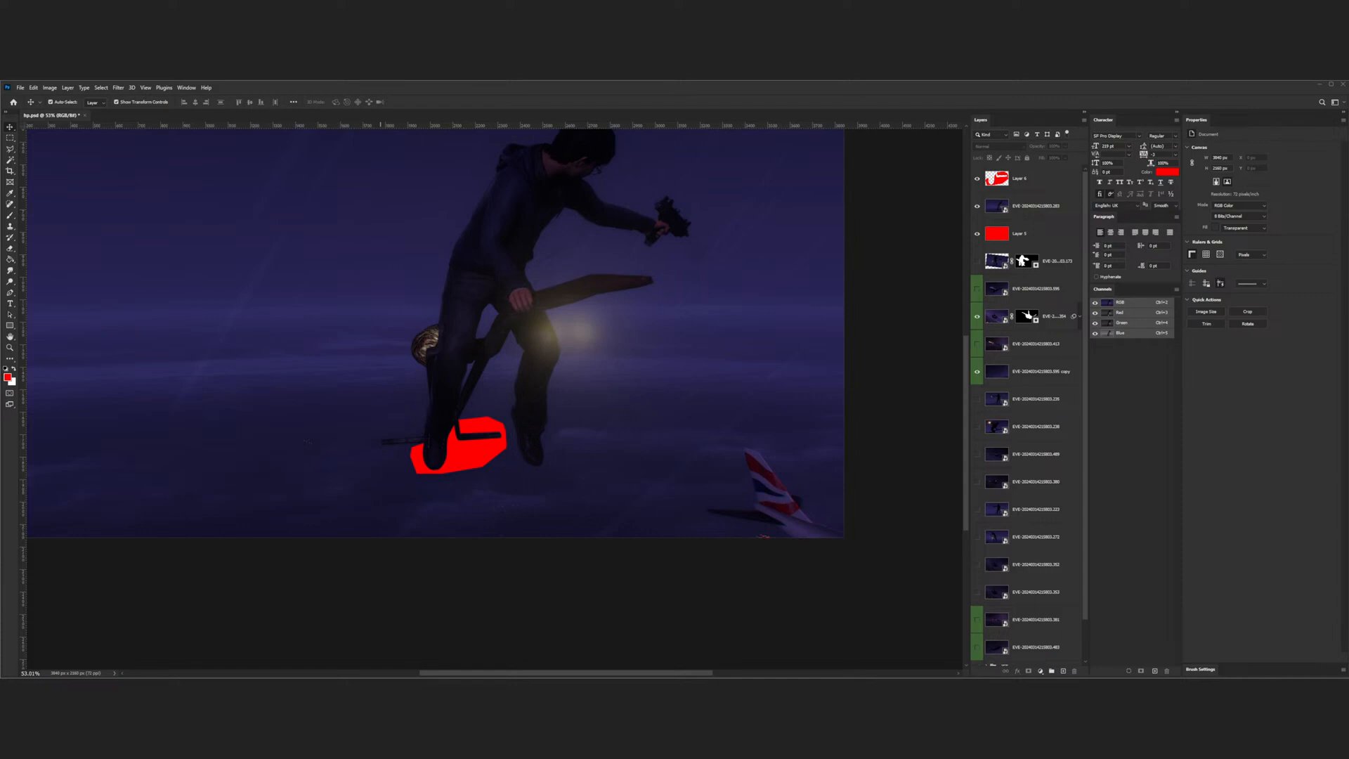
pyautogui.scroll(5, 450, 439)
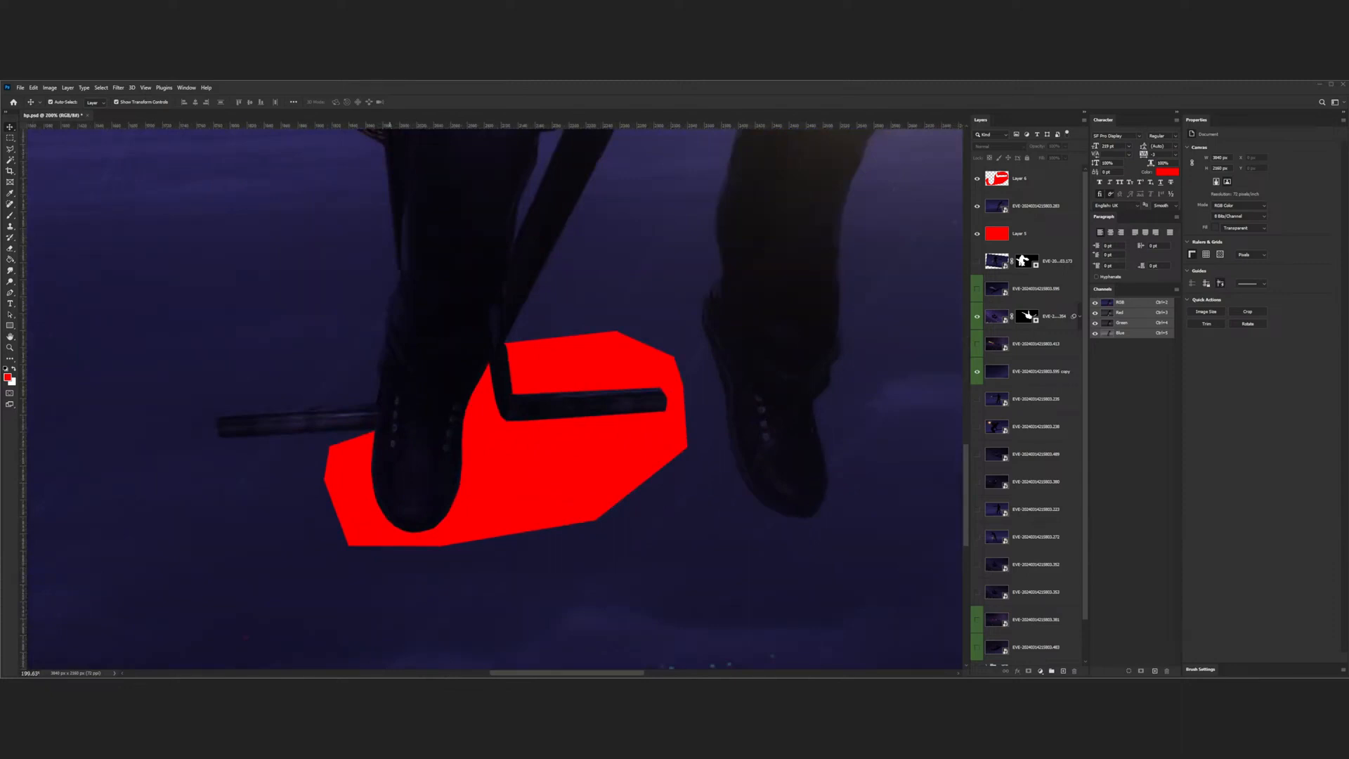
pyautogui.scroll(2, 320, 469)
pyautogui.scroll(-2, 321, 469)
pyautogui.scroll(5, 337, 453)
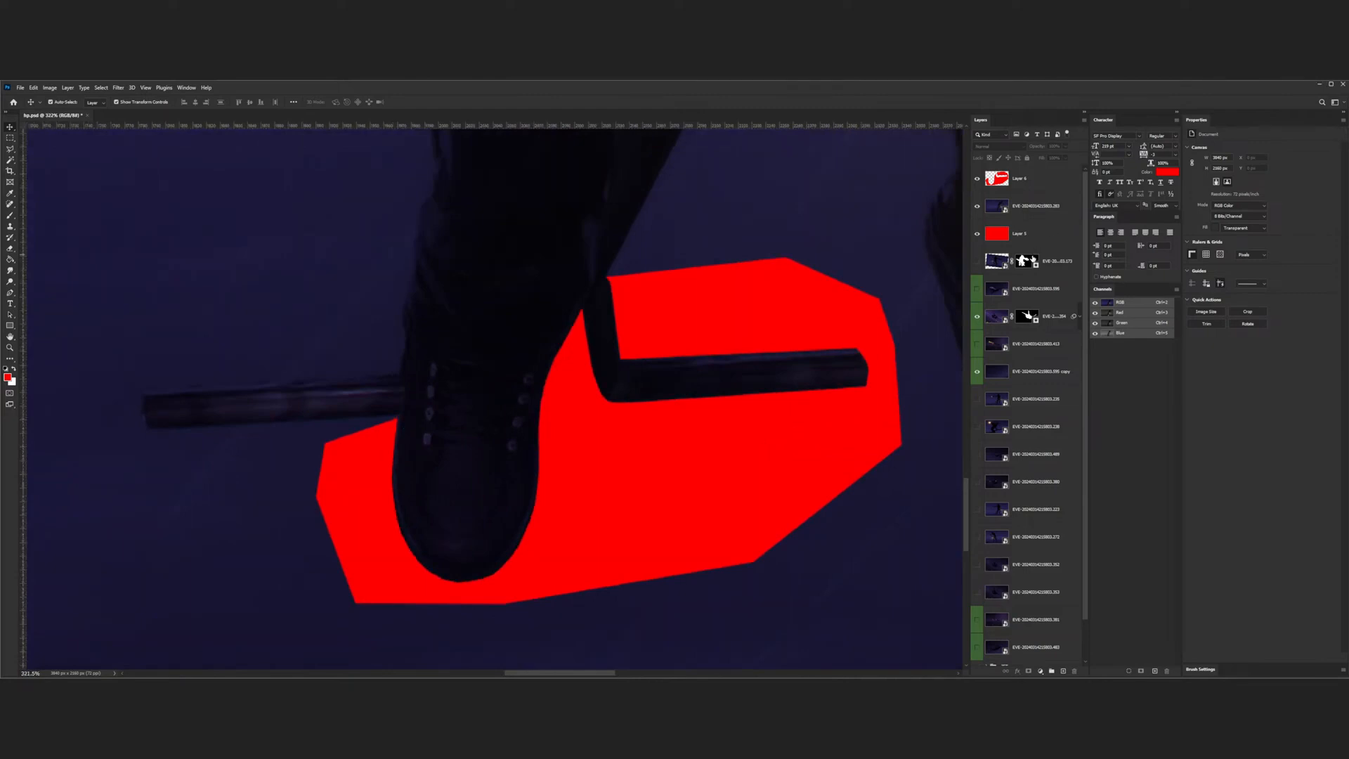
# - Load the outline of the painted red shape as a selection and make the rider image layer active
pyautogui.click(1024, 180)
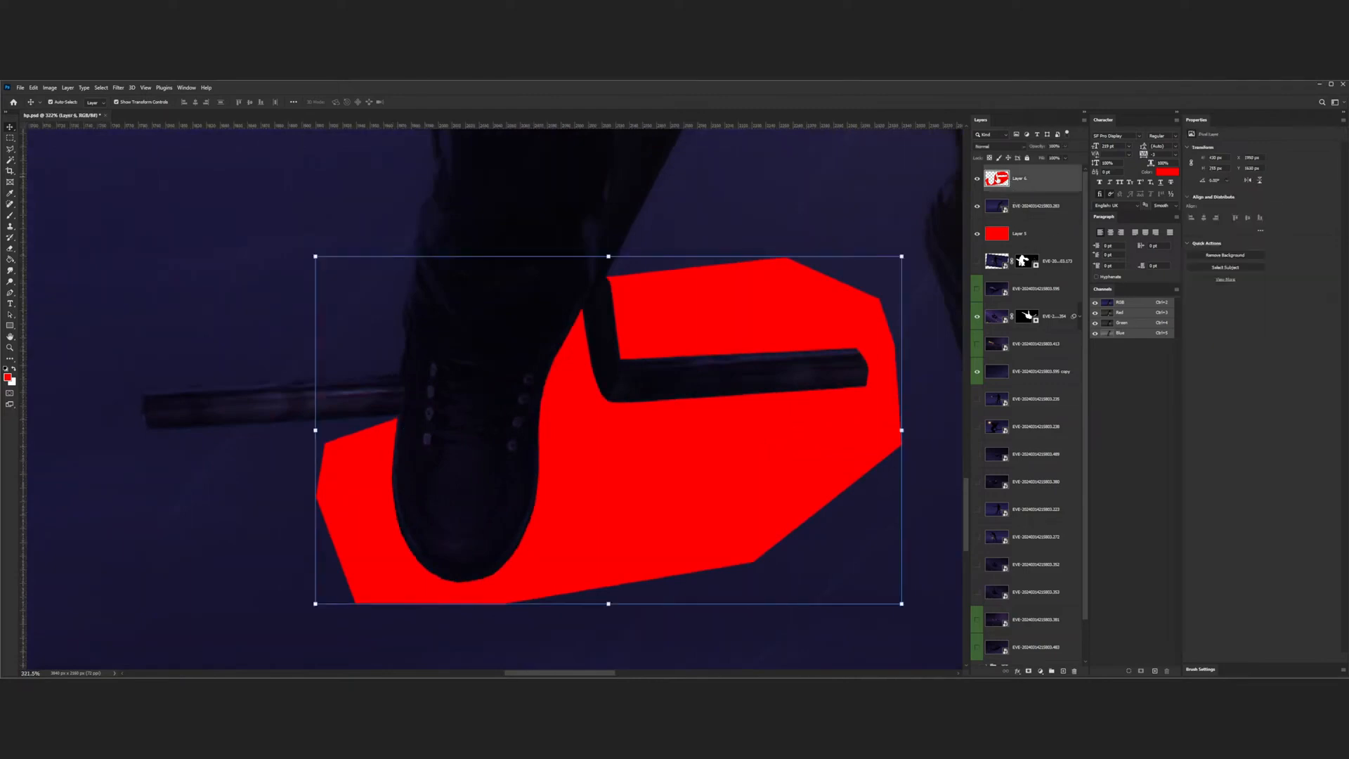
pyautogui.click(977, 178)
pyautogui.click(977, 178)
pyautogui.click(984, 185)
pyautogui.click(983, 185)
pyautogui.keyDown('ctrl'); pyautogui.click(985, 185); pyautogui.keyUp('ctrl')
pyautogui.click(1045, 213)
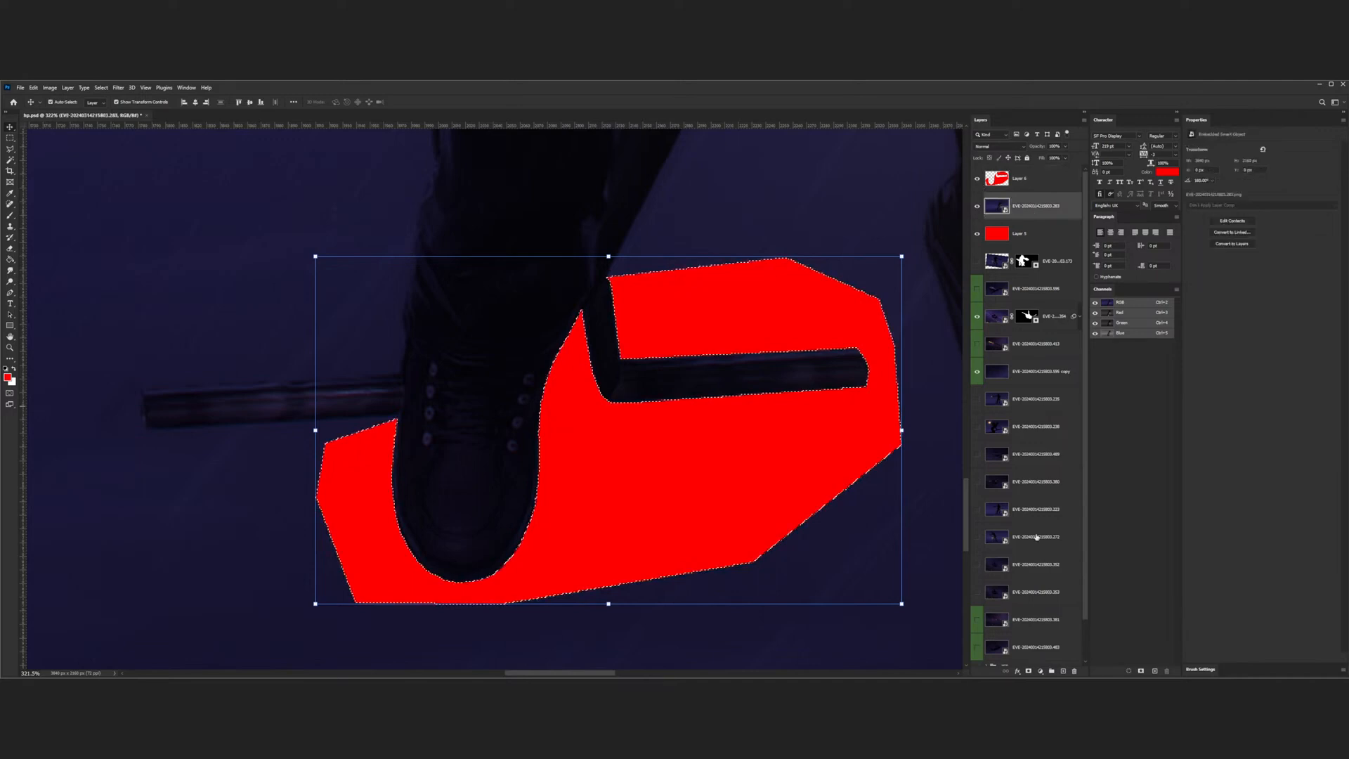
# - Try masking the selected shape out of the rider layer and comparing it with both red layers hidden, and undo the attempt
pyautogui.click(1028, 671)
pyautogui.click(1028, 671)
pyautogui.hotkey('ctrl', 'z')
pyautogui.keyDown('alt'); pyautogui.click(1027, 671); pyautogui.keyUp('alt')
pyautogui.click(977, 178)
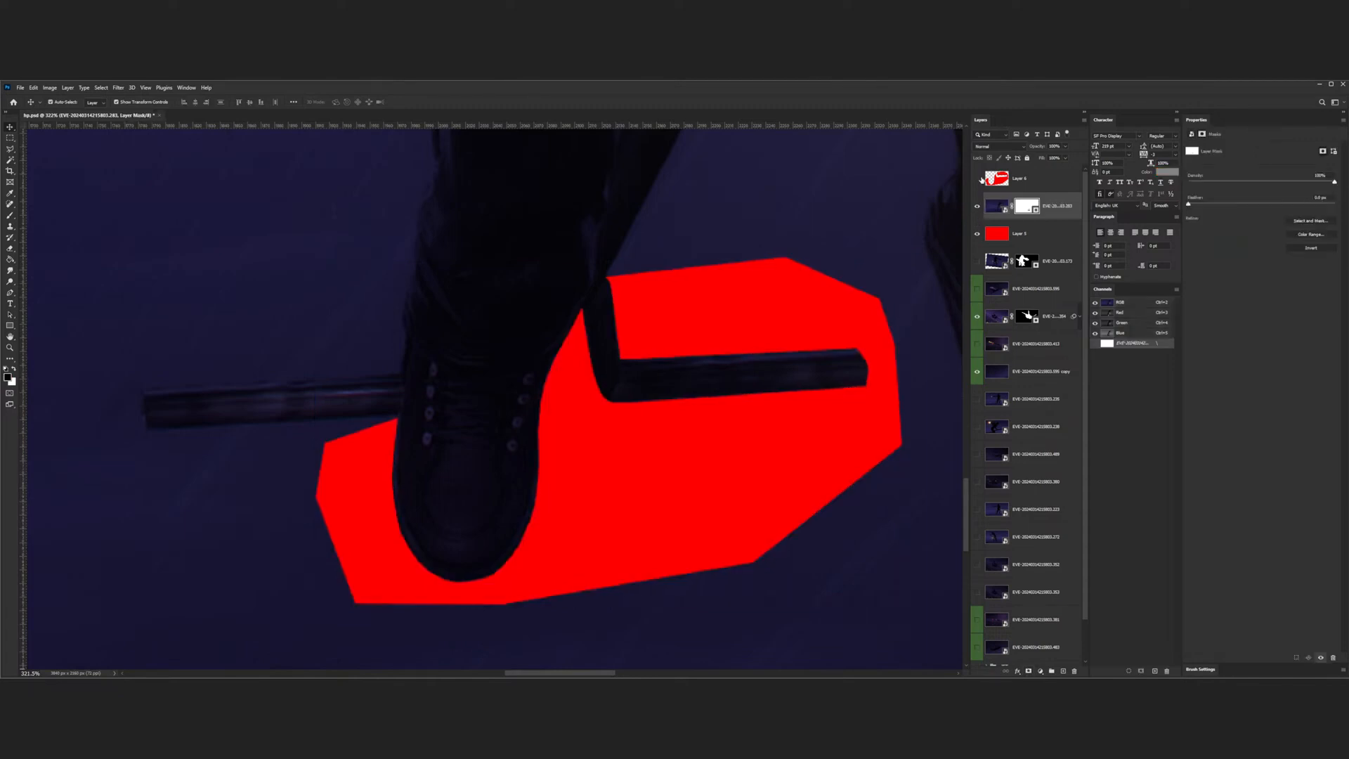
pyautogui.click(977, 234)
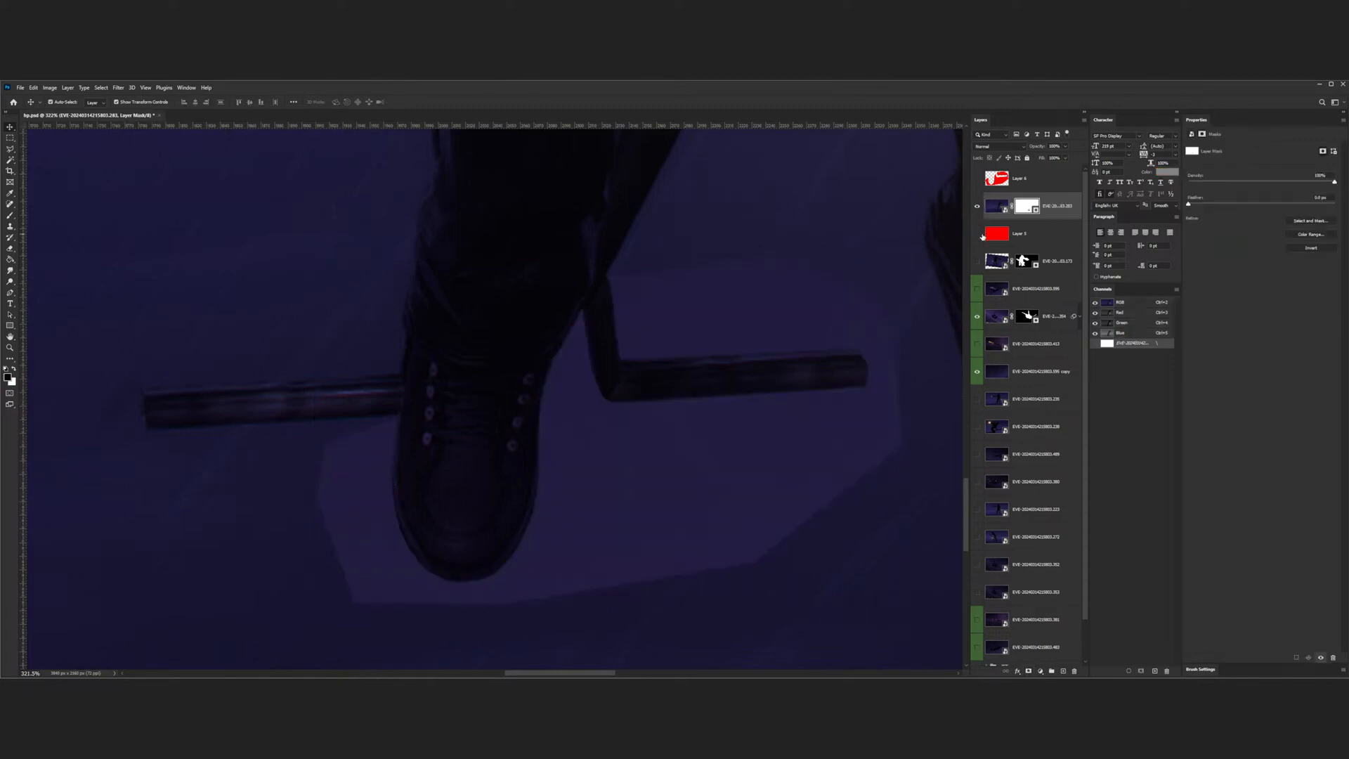
pyautogui.click(979, 233)
pyautogui.hotkey('ctrl', 'z')
pyautogui.hotkey('ctrl', 'z')
pyautogui.hotkey('ctrl', 'z')
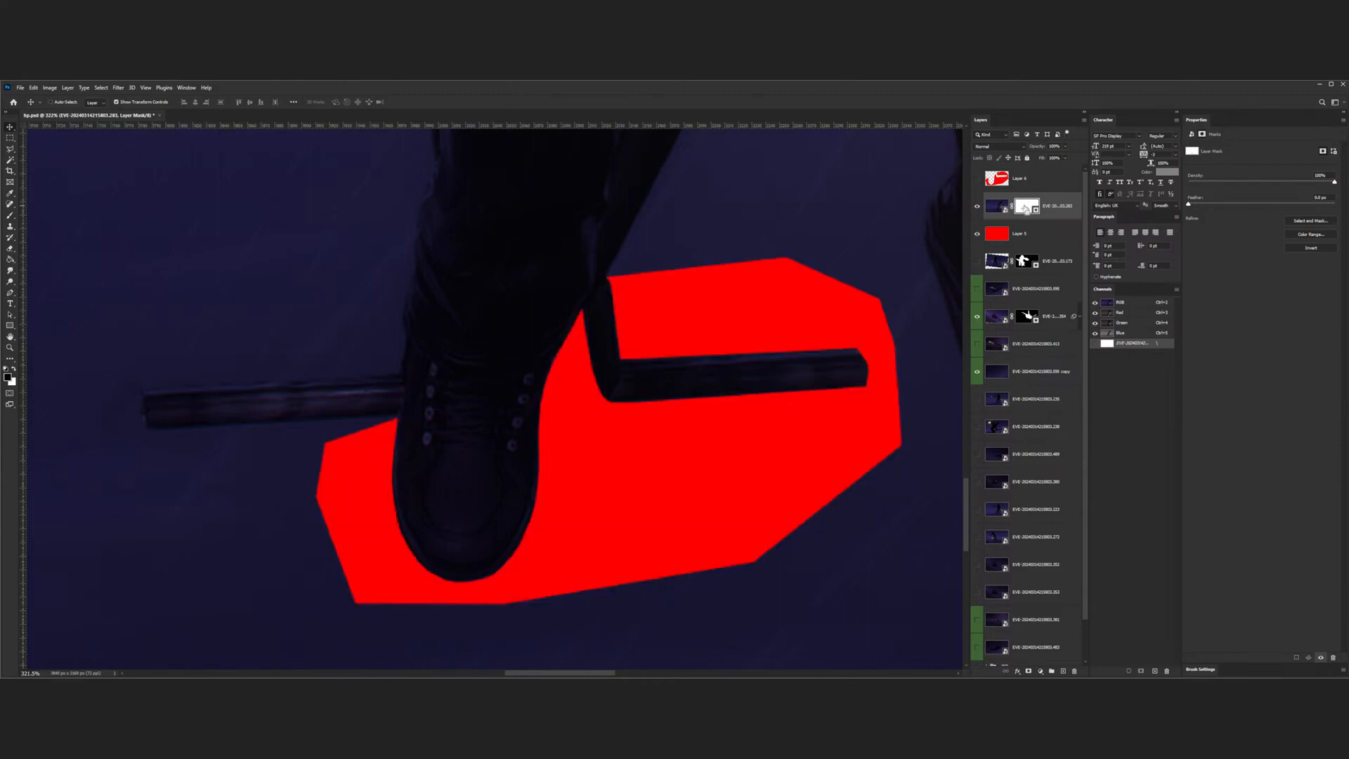
pyautogui.hotkey('ctrl', 'z')
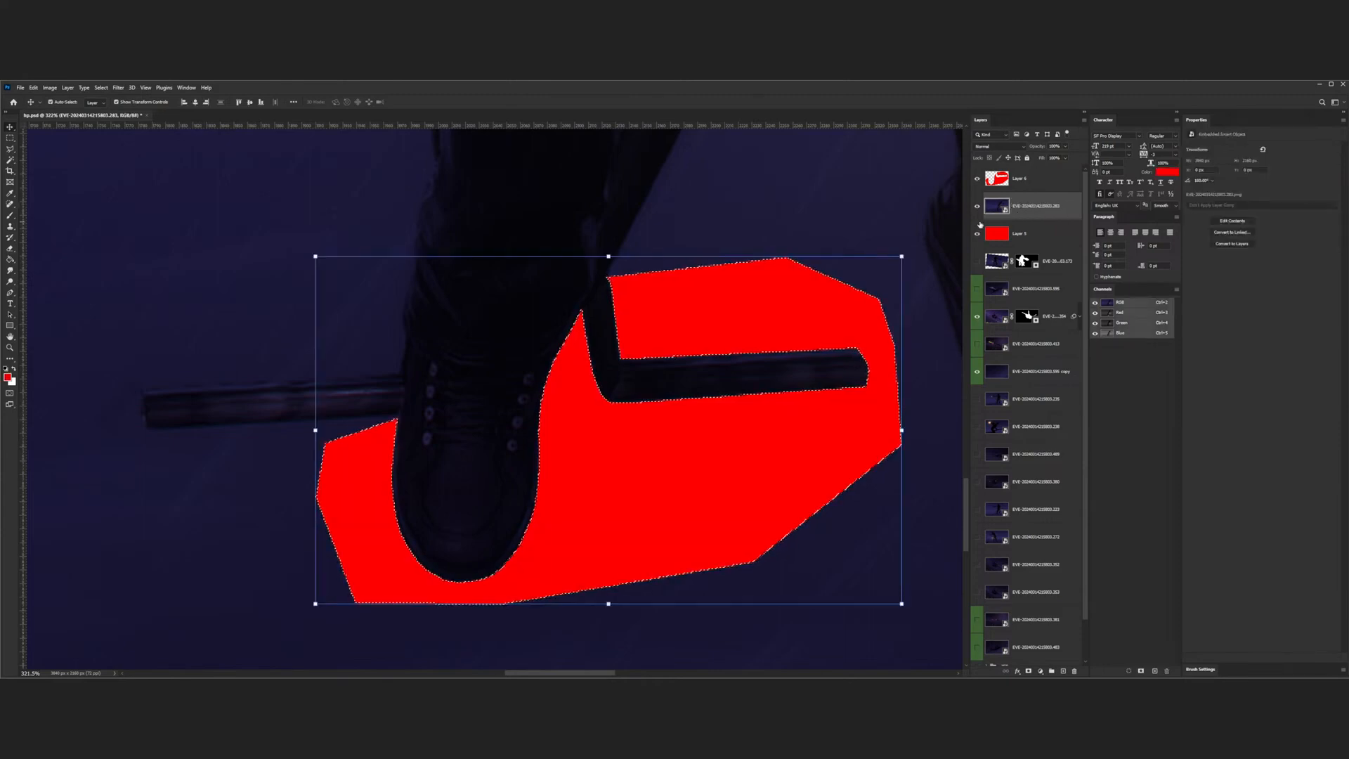
# - Hide both red layers and add an inverted layer mask that cuts the selected shape out of the rider layer
pyautogui.moveTo(977, 178); pyautogui.dragTo(977, 233)
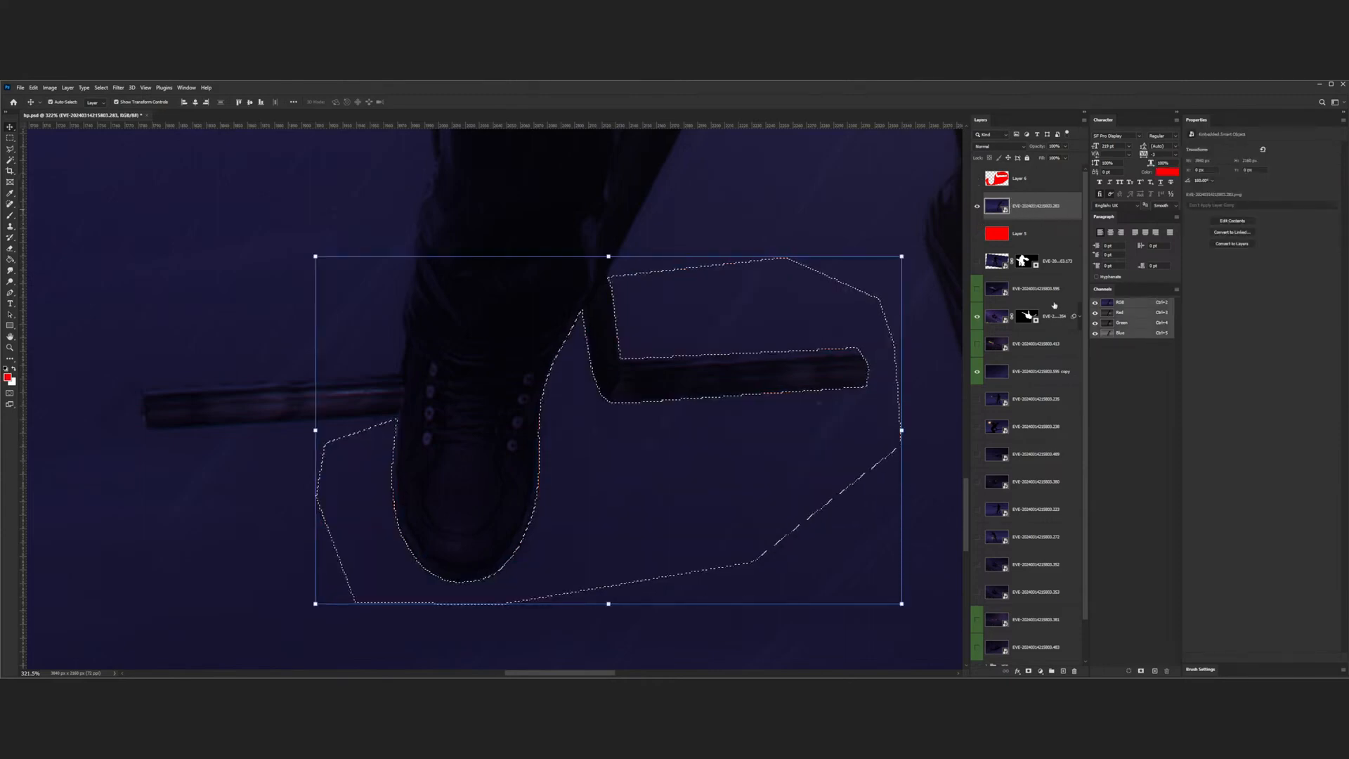
pyautogui.click(1029, 671)
pyautogui.hotkey('ctrl', 'z')
pyautogui.keyDown('alt'); pyautogui.click(1029, 672); pyautogui.keyUp('alt')
pyautogui.keyDown('alt'); pyautogui.scroll(-5, 493, 458); pyautogui.keyUp('alt')
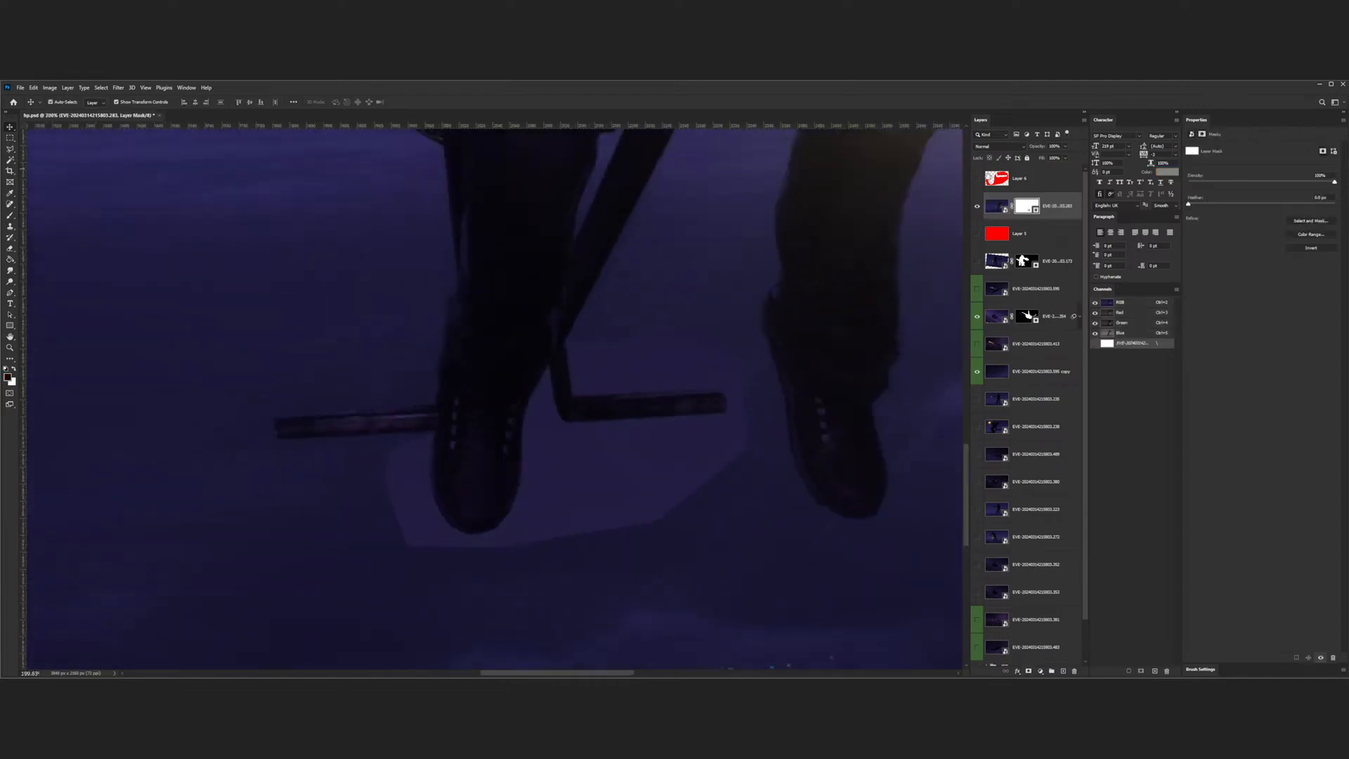
# - Delete the painted red shape layer and show the full red fill layer beneath the masked rider layer
pyautogui.click(1043, 181)
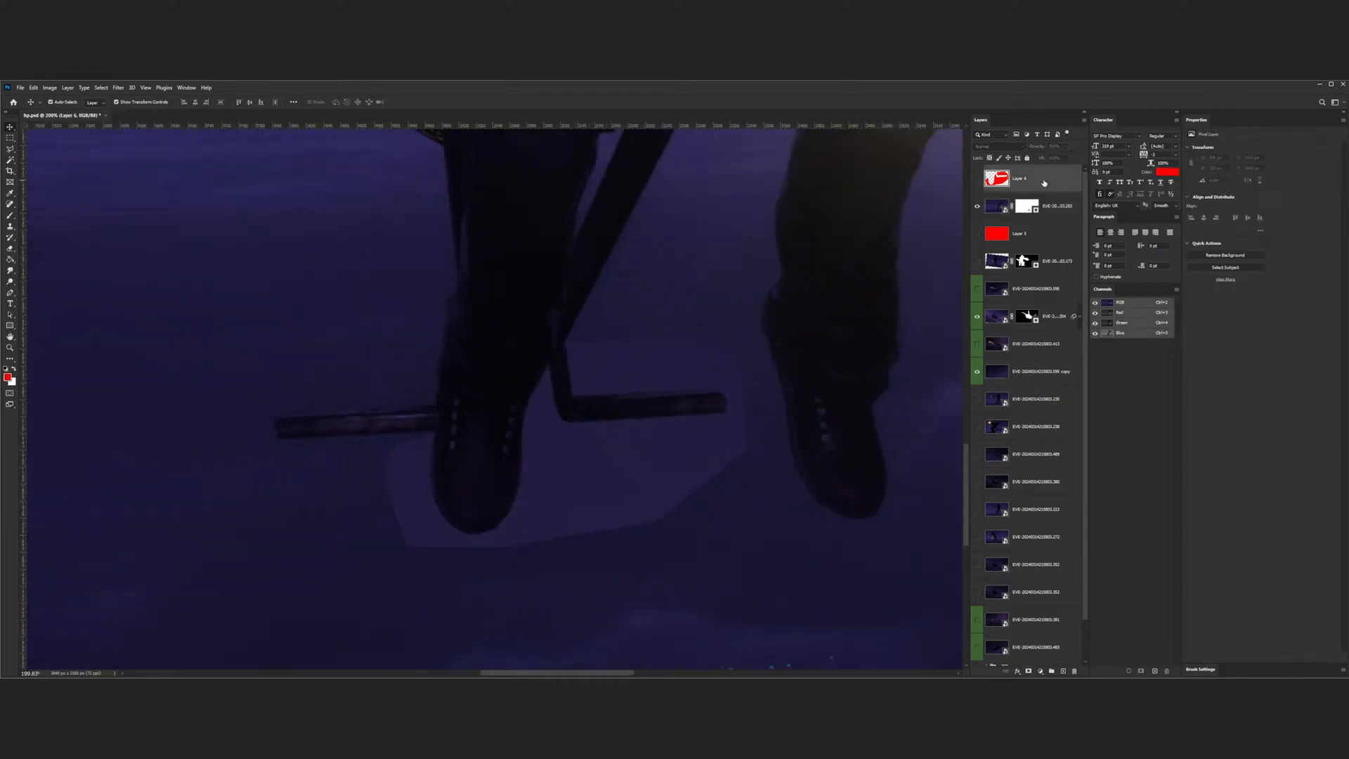
pyautogui.press('Delete')
pyautogui.click(1020, 180)
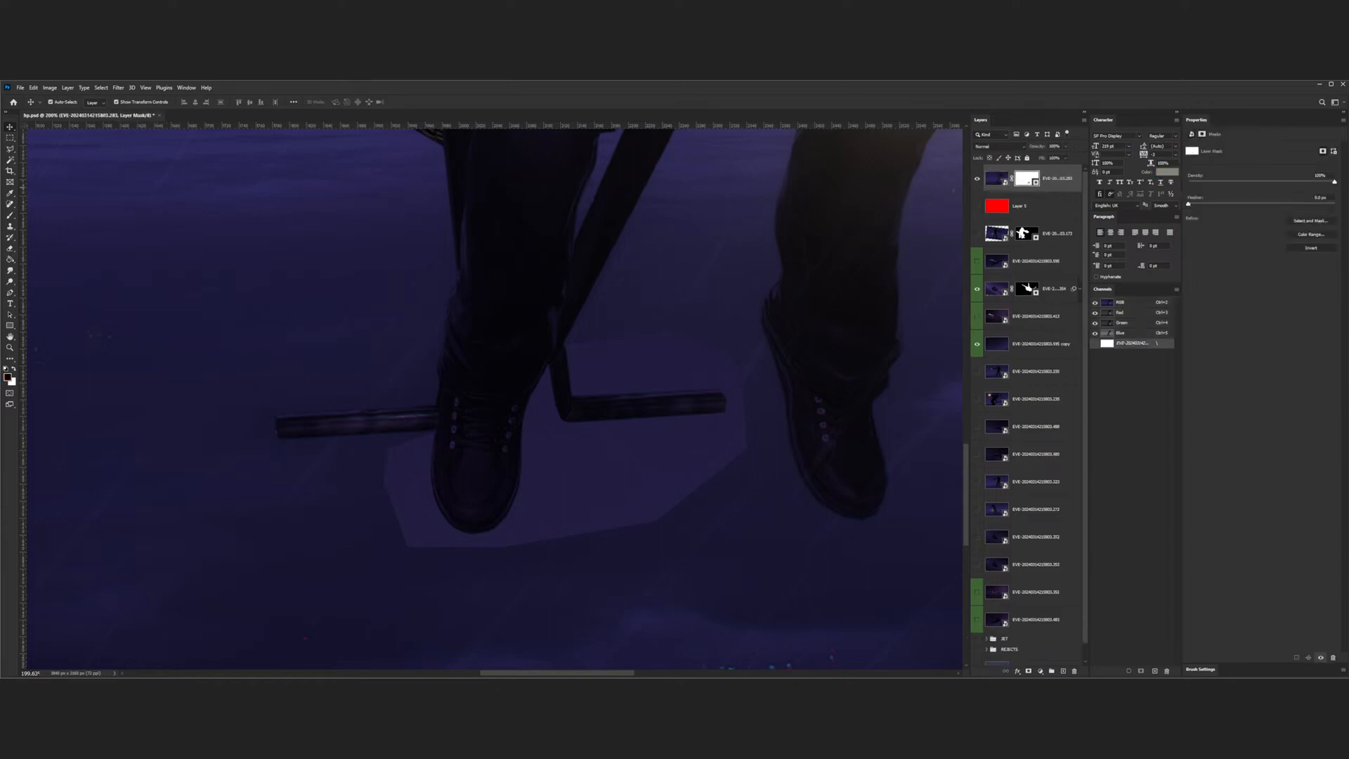
pyautogui.click(978, 207)
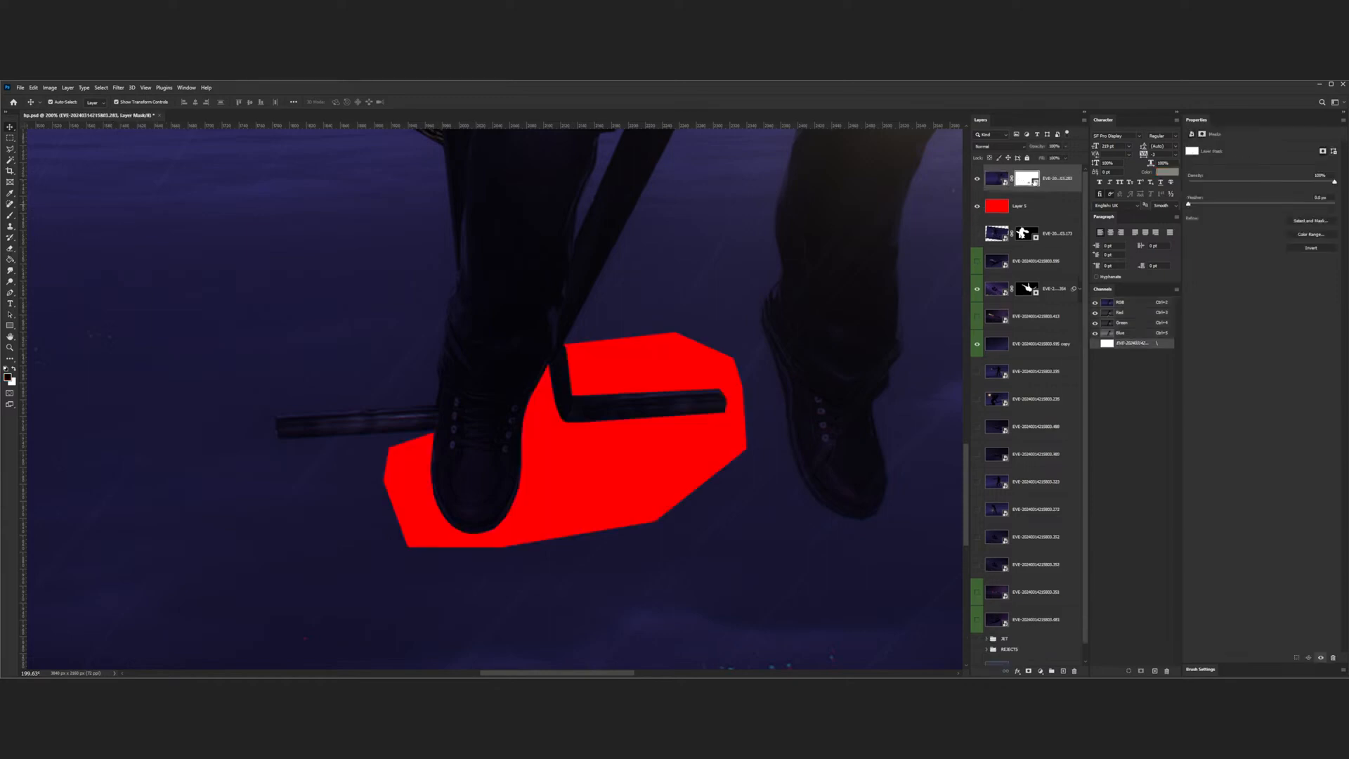
# - Trace with the Polygonal Lasso around the footrest bar beside the front shoe and up the outer edge of the trouser leg
pyautogui.press('l')
pyautogui.scroll(3, 522, 498)
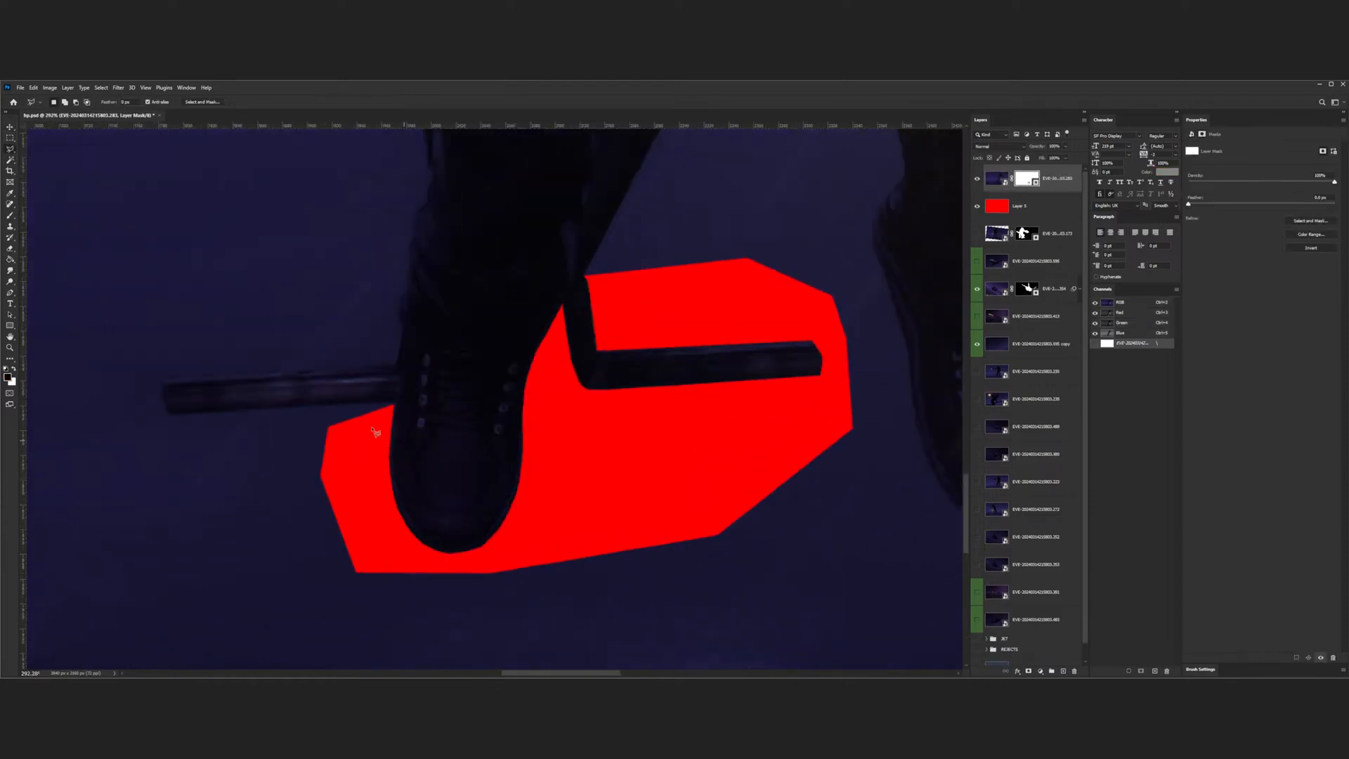
pyautogui.click(402, 398)
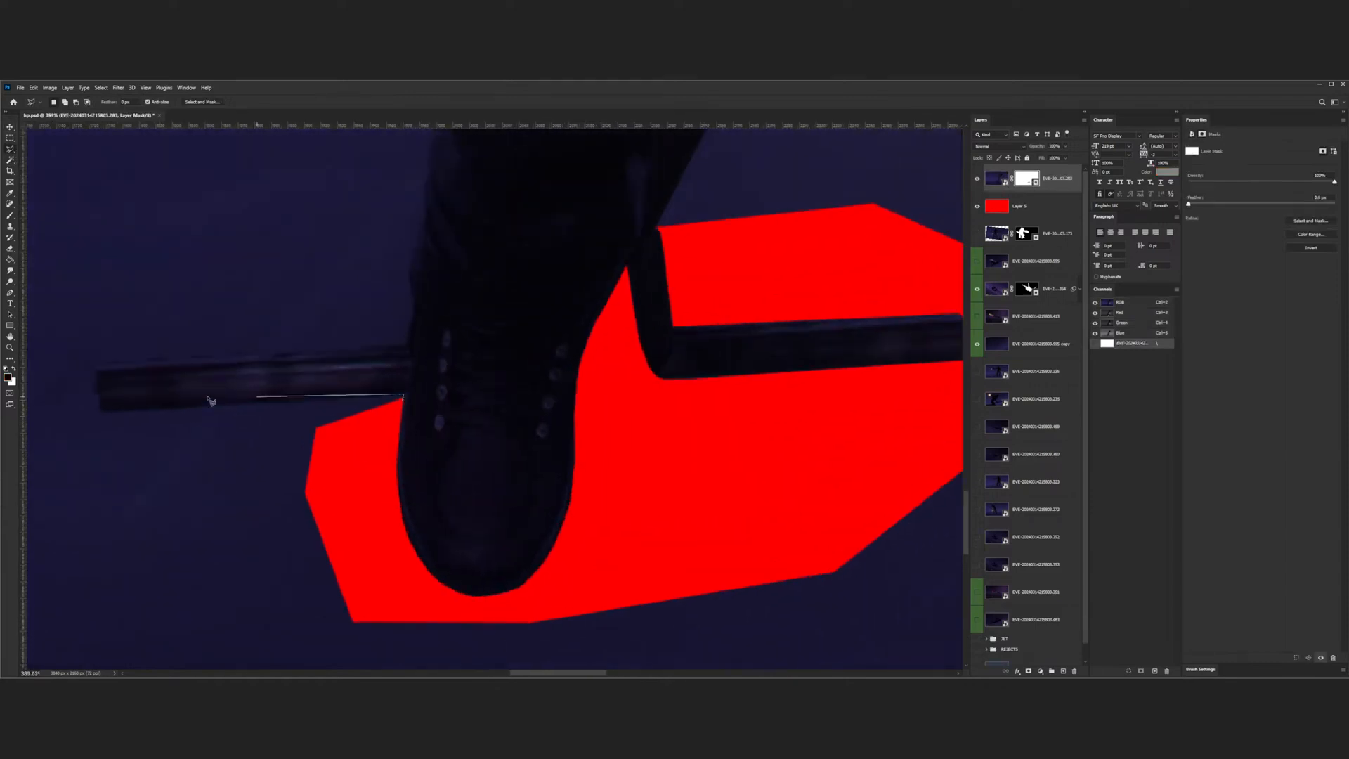
pyautogui.moveTo(104, 410)
pyautogui.mouseDown()
pyautogui.moveTo(95, 366)
pyautogui.moveTo(302, 364)
pyautogui.moveTo(404, 346)
pyautogui.moveTo(426, 198)
pyautogui.mouseUp()
pyautogui.click(426, 191)
pyautogui.moveTo(436, 103)
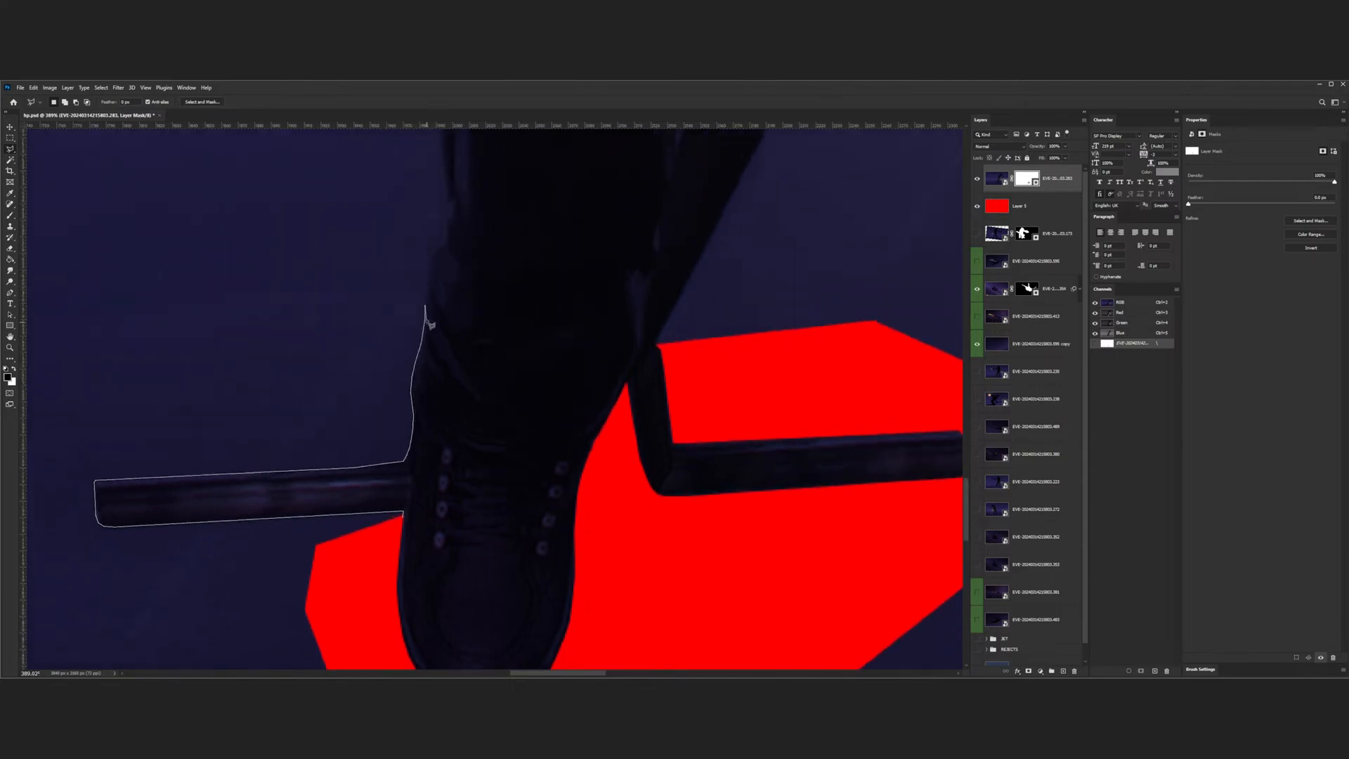
pyautogui.moveTo(427, 278)
pyautogui.mouseDown()
pyautogui.moveTo(448, 198)
pyautogui.moveTo(404, 81)
pyautogui.moveTo(442, 220)
pyautogui.moveTo(442, 322)
pyautogui.moveTo(394, 82)
pyautogui.moveTo(423, 343)
pyautogui.moveTo(420, 309)
pyautogui.moveTo(321, 226)
pyautogui.moveTo(317, 104)
pyautogui.moveTo(315, 283)
pyautogui.moveTo(343, 230)
pyautogui.moveTo(471, 149)
pyautogui.moveTo(507, 137)
pyautogui.moveTo(513, 200)
pyautogui.moveTo(541, 85)
pyautogui.moveTo(525, 313)
pyautogui.moveTo(537, 182)
pyautogui.moveTo(548, 167)
pyautogui.mouseUp()
pyautogui.click(552, 151)
pyautogui.click(371, 165)
# - Close the lasso selection through the open background outside the broom bristles and down below the front shoe
pyautogui.scroll(-6, 328, 360)
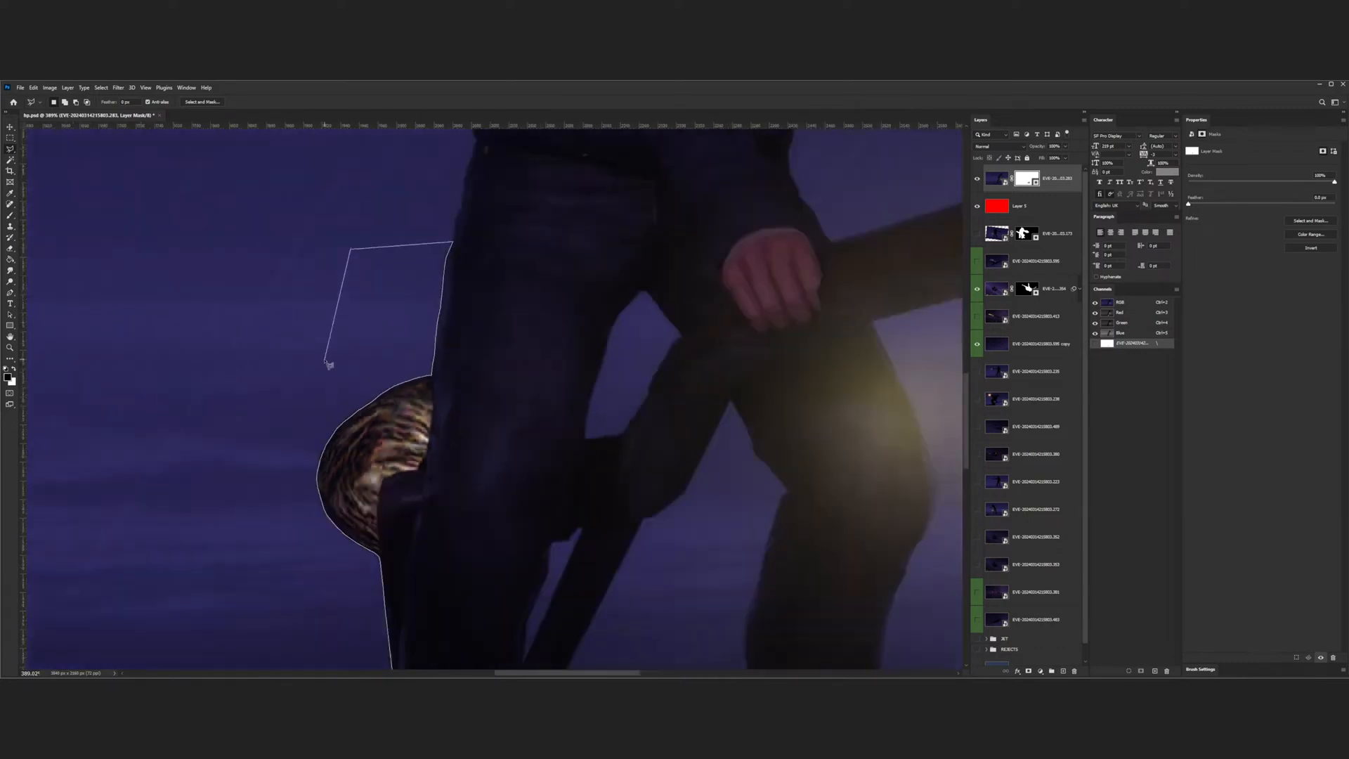
pyautogui.click(267, 363)
pyautogui.click(211, 572)
pyautogui.click(239, 622)
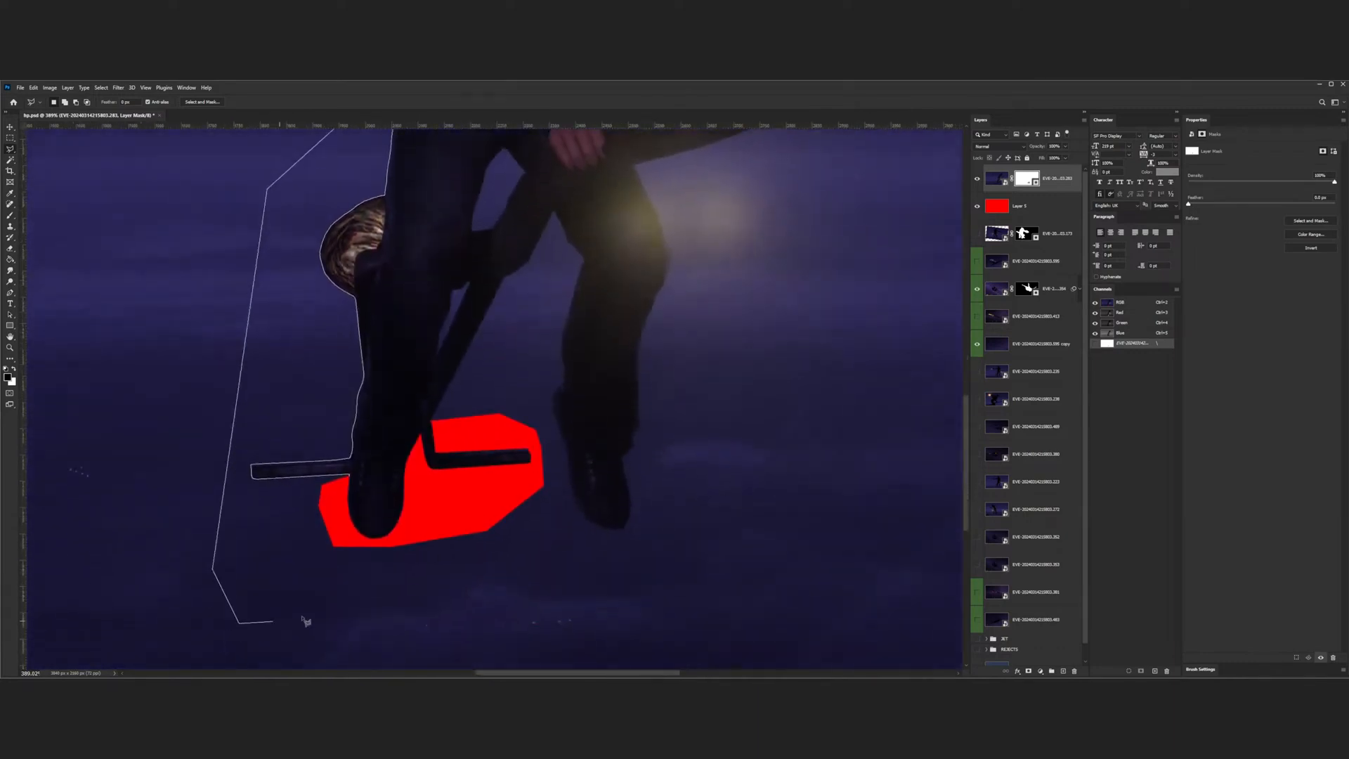
pyautogui.doubleClick(335, 513)
pyautogui.scroll(-2, 335, 513)
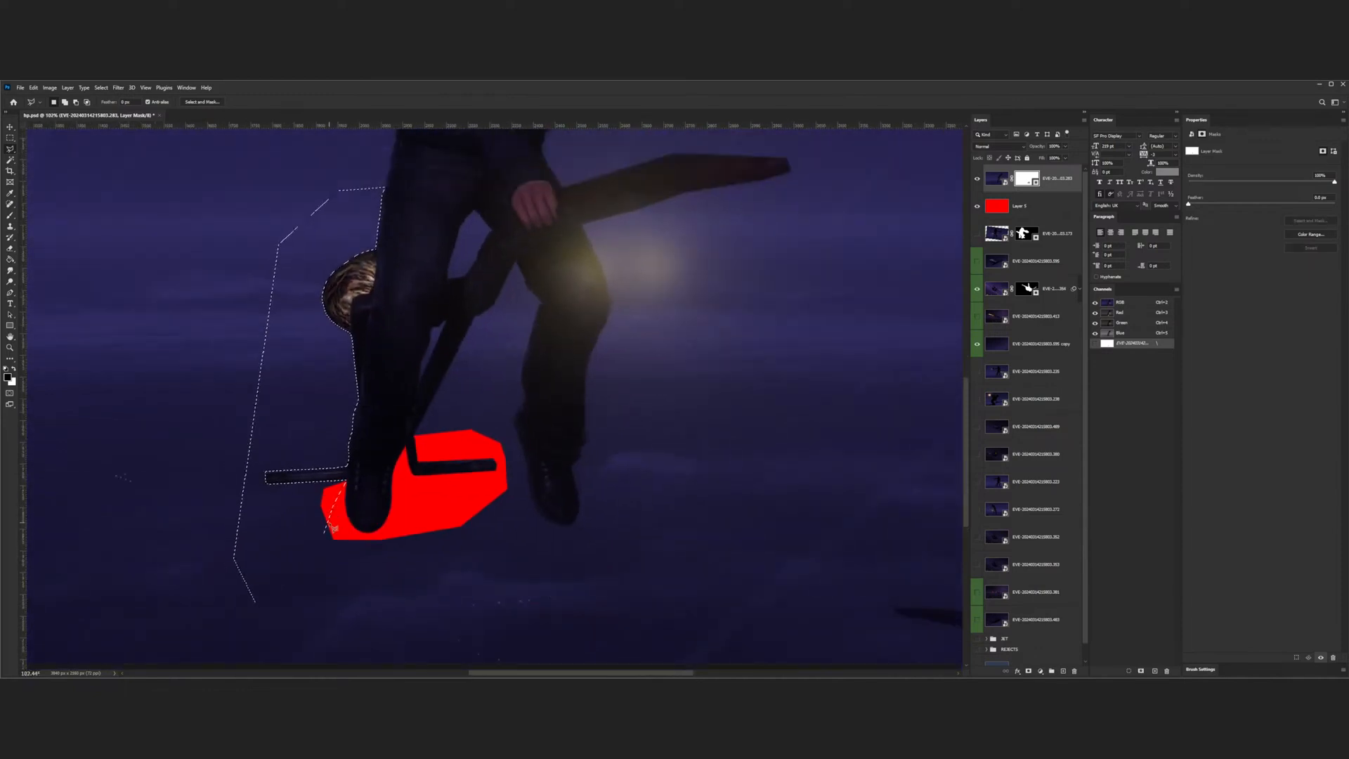
# - Paint the selected area black on the rider layer's mask to hide the background beside the leg, and deselect
pyautogui.click(11, 217)
pyautogui.moveTo(354, 235)
pyautogui.mouseDown()
pyautogui.moveTo(346, 346)
pyautogui.moveTo(271, 602)
pyautogui.moveTo(284, 437)
pyautogui.moveTo(232, 422)
pyautogui.moveTo(358, 367)
pyautogui.moveTo(400, 280)
pyautogui.moveTo(346, 190)
pyautogui.mouseUp()
pyautogui.hotkey('ctrl', 'd')
# - Brush away the sky on the rider layer's mask below both feet, across the lower background, and up beside the rider's back
pyautogui.scroll(-4, 426, 352)
pyautogui.scroll(-5, 426, 353)
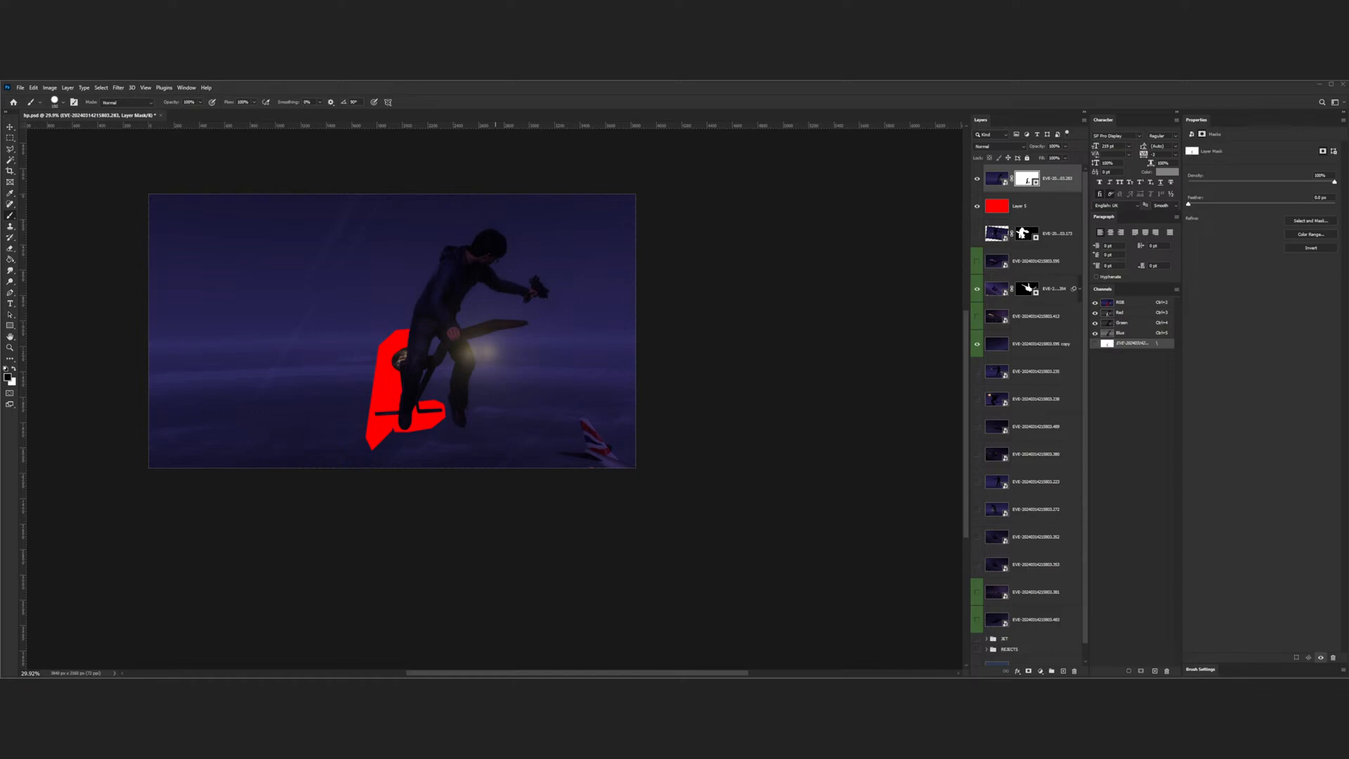
pyautogui.scroll(5, 397, 418)
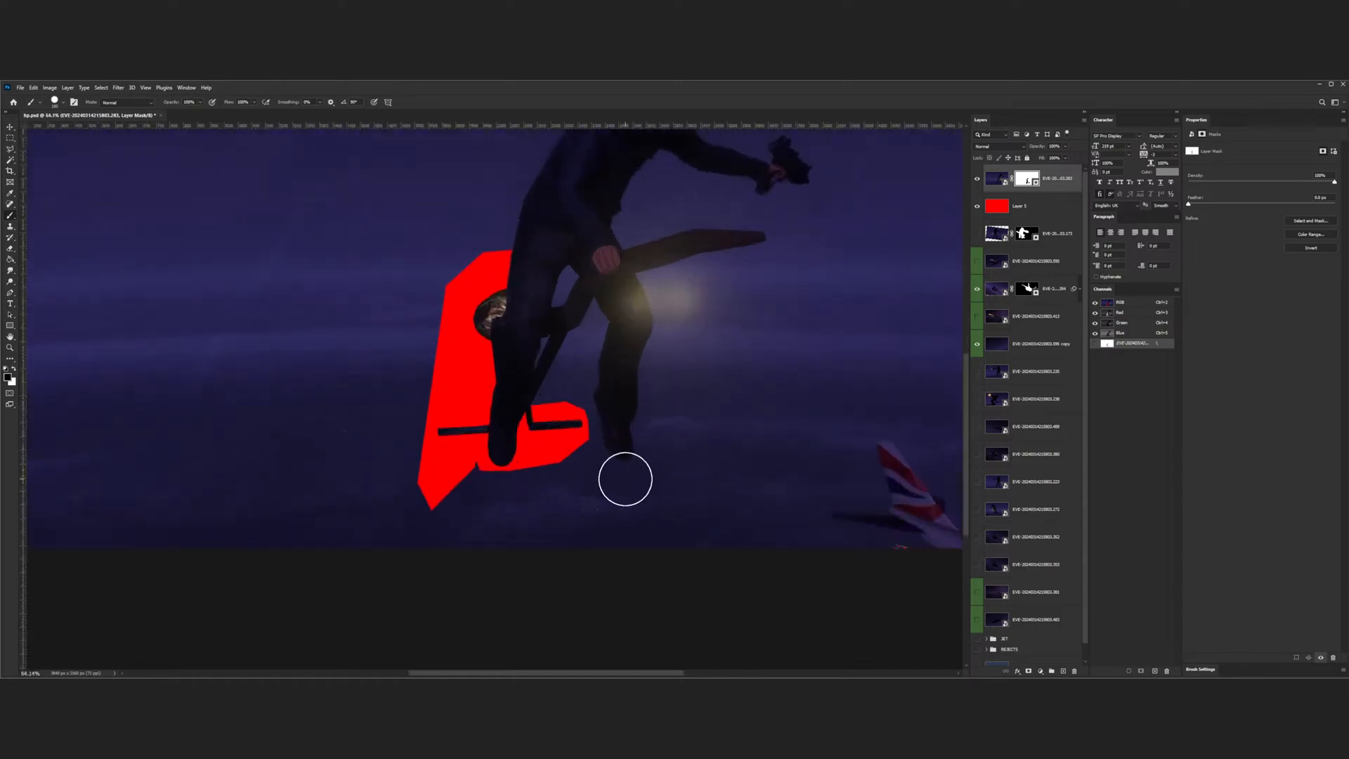
pyautogui.moveTo(365, 487)
pyautogui.mouseDown()
pyautogui.moveTo(351, 512)
pyautogui.moveTo(415, 564)
pyautogui.moveTo(407, 513)
pyautogui.moveTo(428, 497)
pyautogui.moveTo(512, 482)
pyautogui.moveTo(563, 450)
pyautogui.moveTo(538, 488)
pyautogui.moveTo(572, 506)
pyautogui.mouseUp()
pyautogui.hotkey('ctrl', 'z')
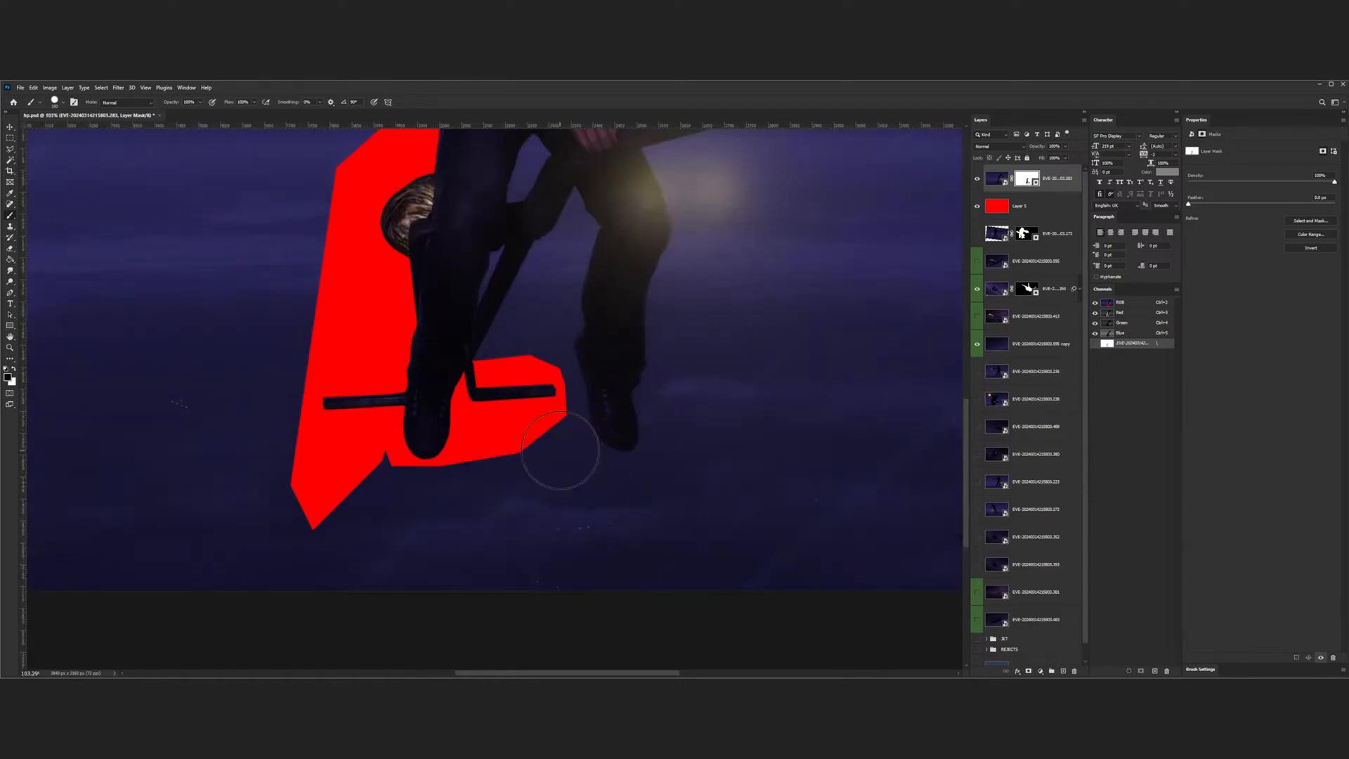
pyautogui.moveTo(559, 447)
pyautogui.mouseDown()
pyautogui.moveTo(449, 502)
pyautogui.moveTo(395, 500)
pyautogui.moveTo(373, 481)
pyautogui.moveTo(287, 536)
pyautogui.moveTo(789, 550)
pyautogui.moveTo(690, 574)
pyautogui.moveTo(707, 562)
pyautogui.moveTo(529, 518)
pyautogui.moveTo(890, 525)
pyautogui.mouseUp()
pyautogui.scroll(-5, 510, 571)
pyautogui.moveTo(685, 567)
pyautogui.mouseDown()
pyautogui.moveTo(890, 560)
pyautogui.moveTo(699, 520)
pyautogui.moveTo(941, 526)
pyautogui.moveTo(597, 510)
pyautogui.moveTo(995, 500)
pyautogui.mouseUp()
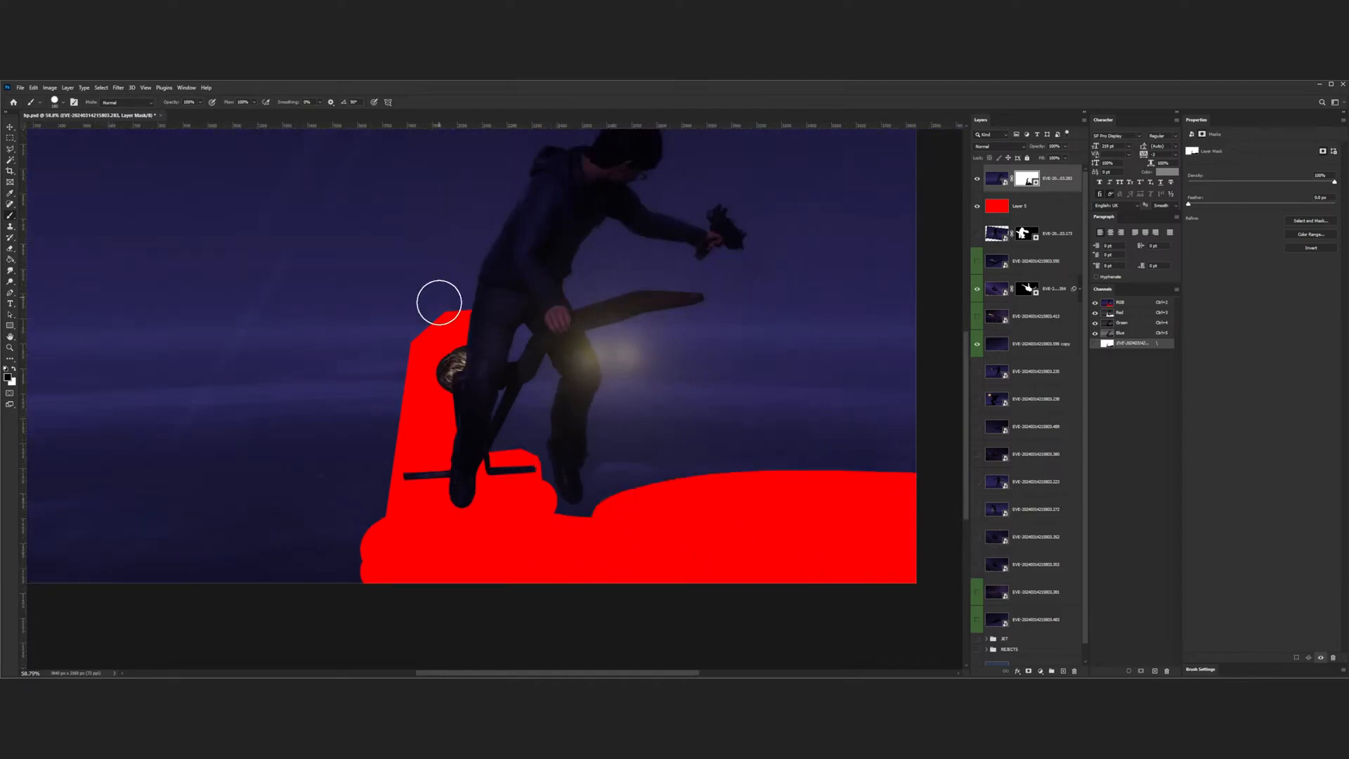
pyautogui.moveTo(422, 307)
pyautogui.mouseDown()
pyautogui.moveTo(484, 171)
pyautogui.moveTo(368, 463)
pyautogui.moveTo(363, 610)
pyautogui.moveTo(349, 411)
pyautogui.moveTo(338, 641)
pyautogui.mouseUp()
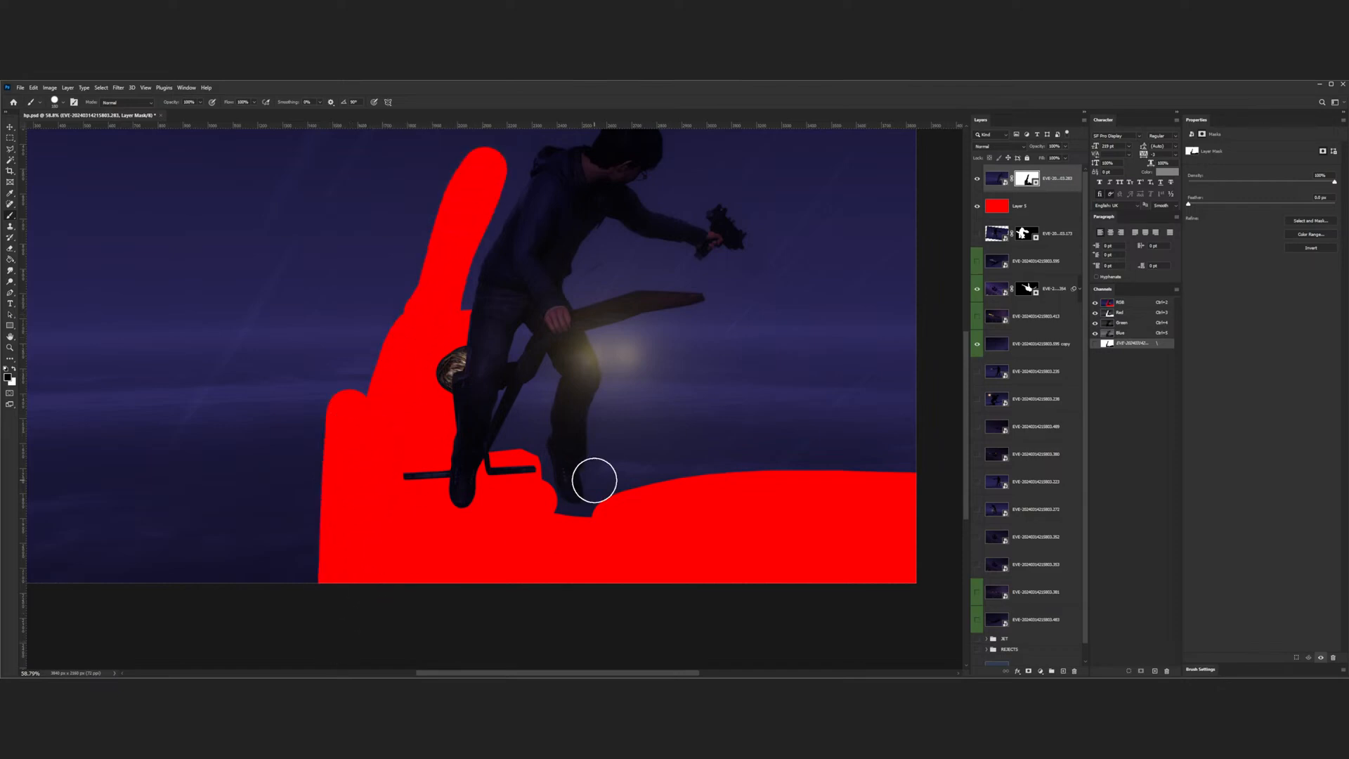
# - Trace with the Polygonal Lasso from the footrest joint up the broom shaft to the gap between the legs and down the far trouser leg's inner edge
pyautogui.scroll(5, 590, 480)
pyautogui.press('l')
pyautogui.scroll(5, 371, 464)
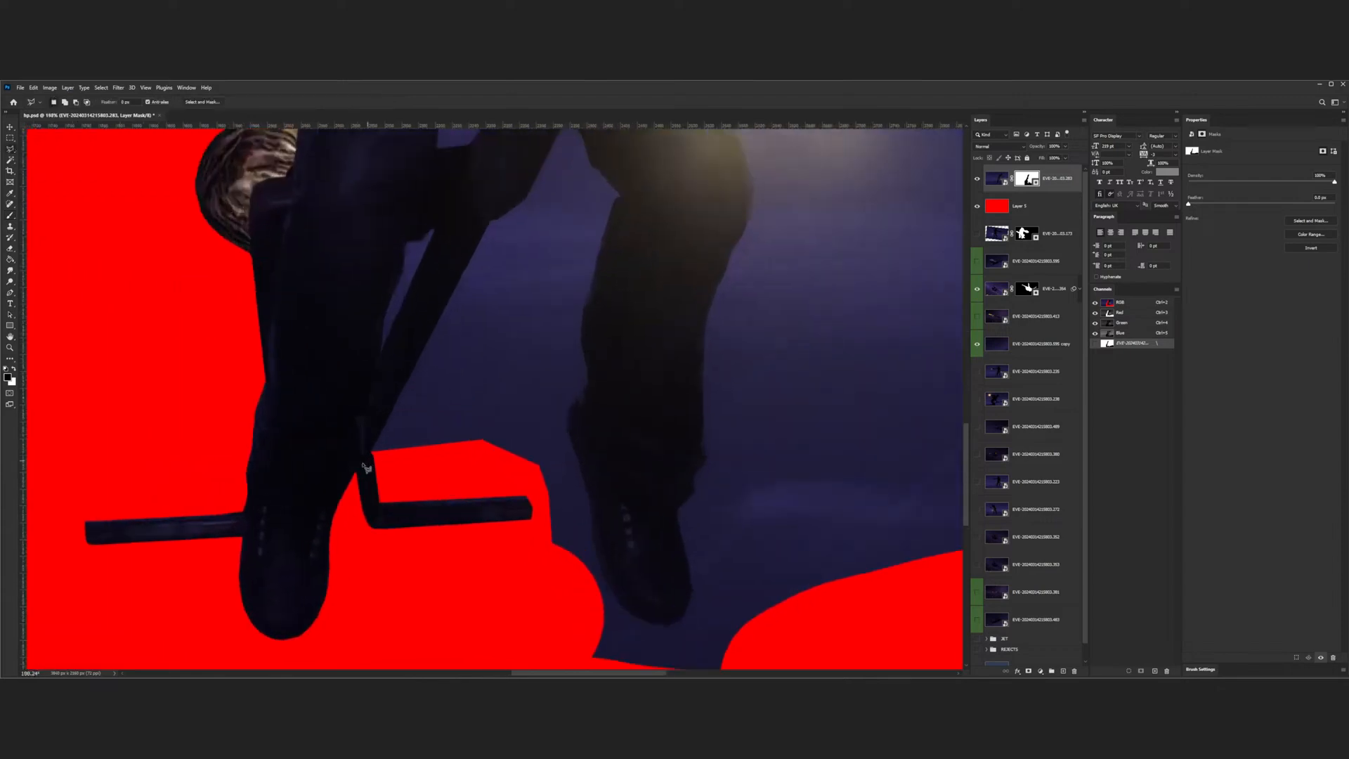
pyautogui.click(376, 446)
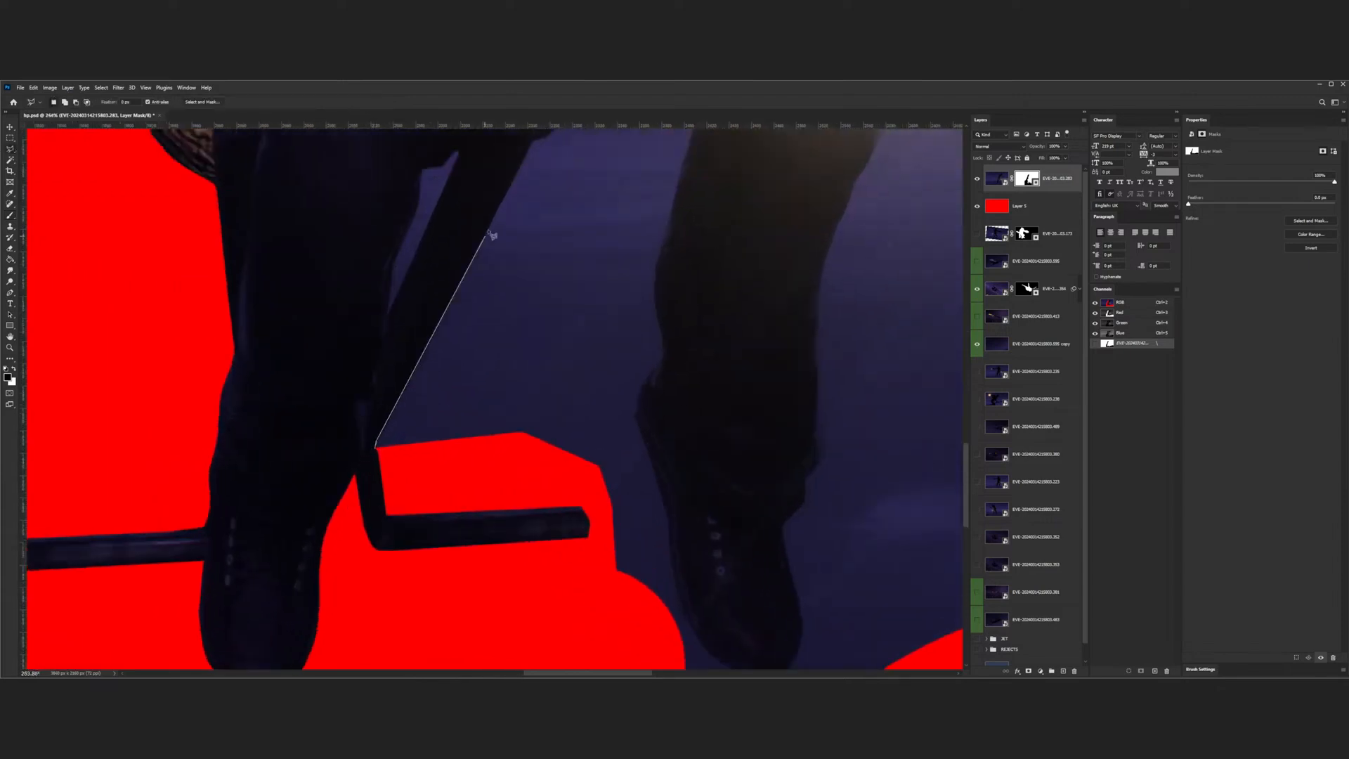
pyautogui.scroll(3, 495, 223)
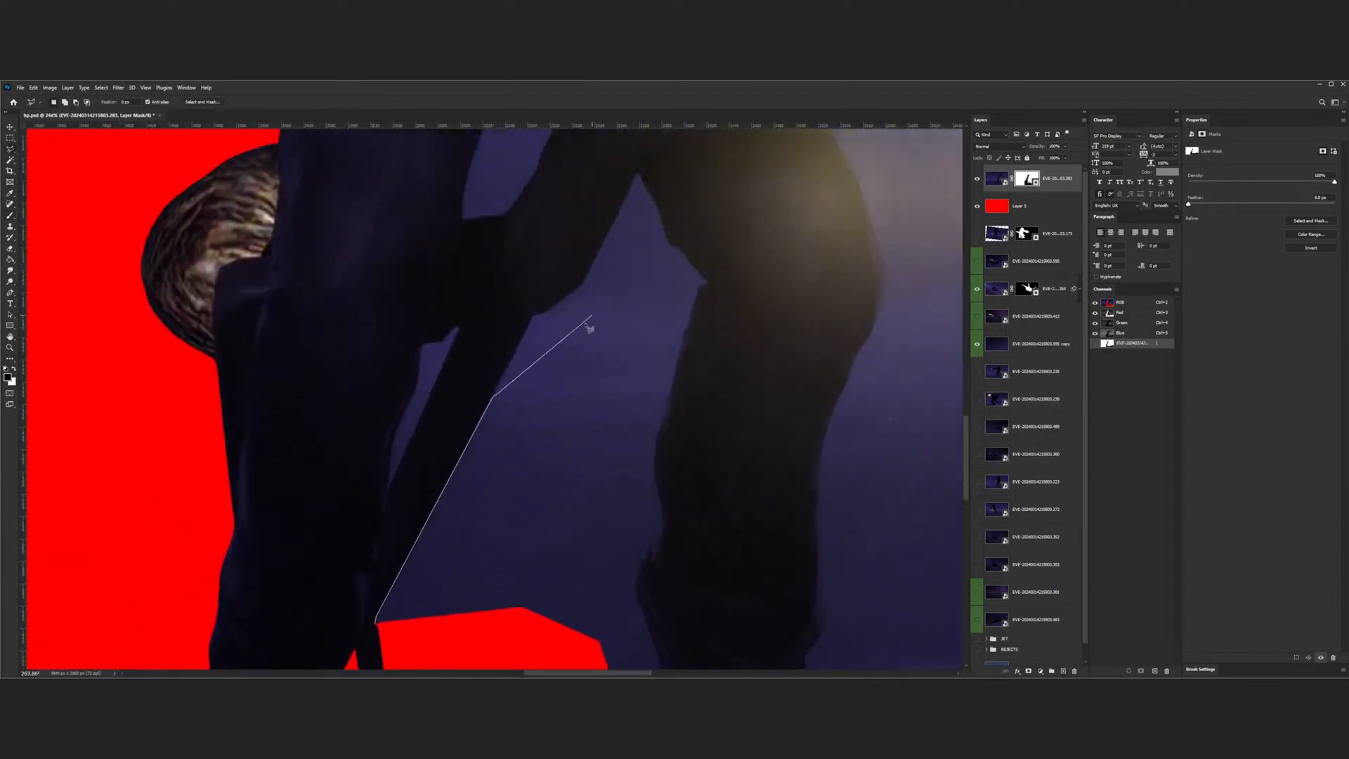
pyautogui.click(532, 317)
pyautogui.click(577, 288)
pyautogui.click(581, 283)
pyautogui.click(586, 275)
pyautogui.click(637, 174)
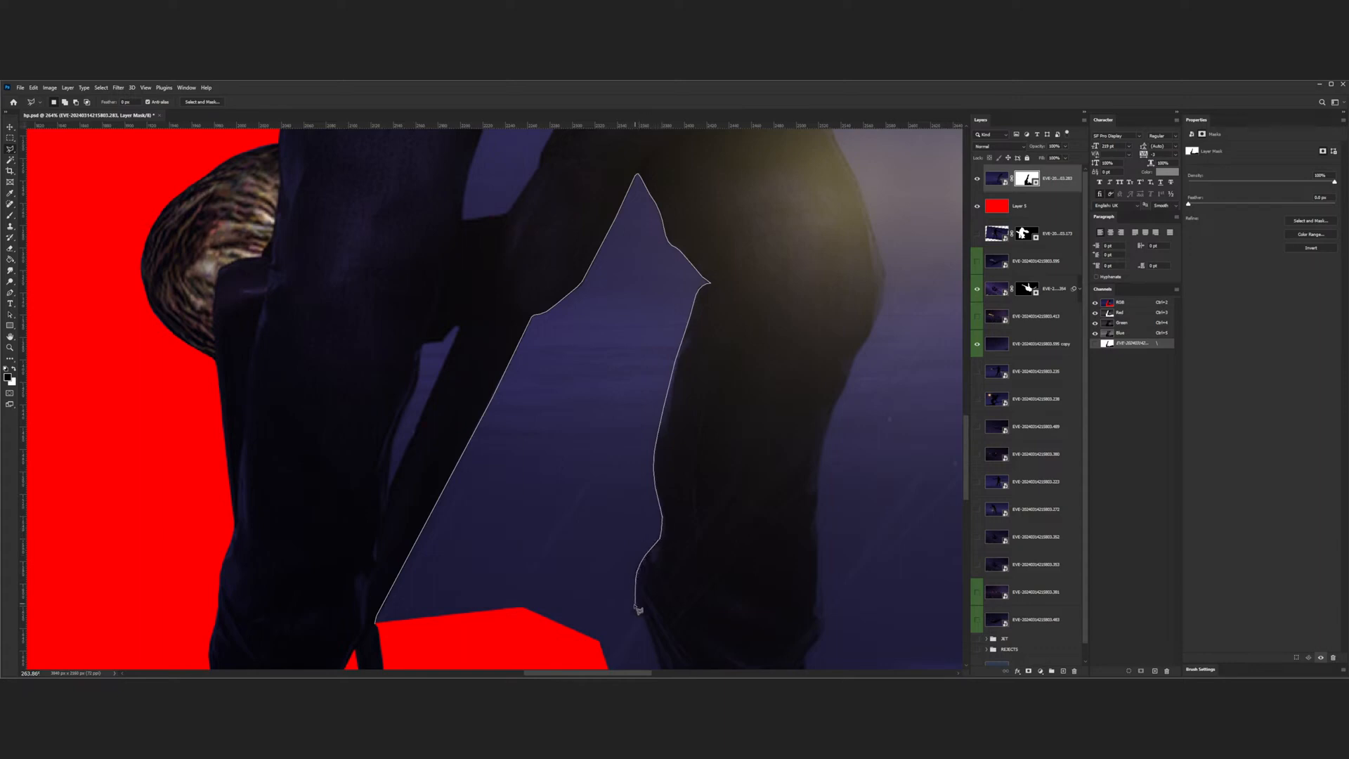
# - Continue the lasso around the far shoe's sole and close the selection through the masked red area beside the footrest
pyautogui.scroll(-3, 640, 618)
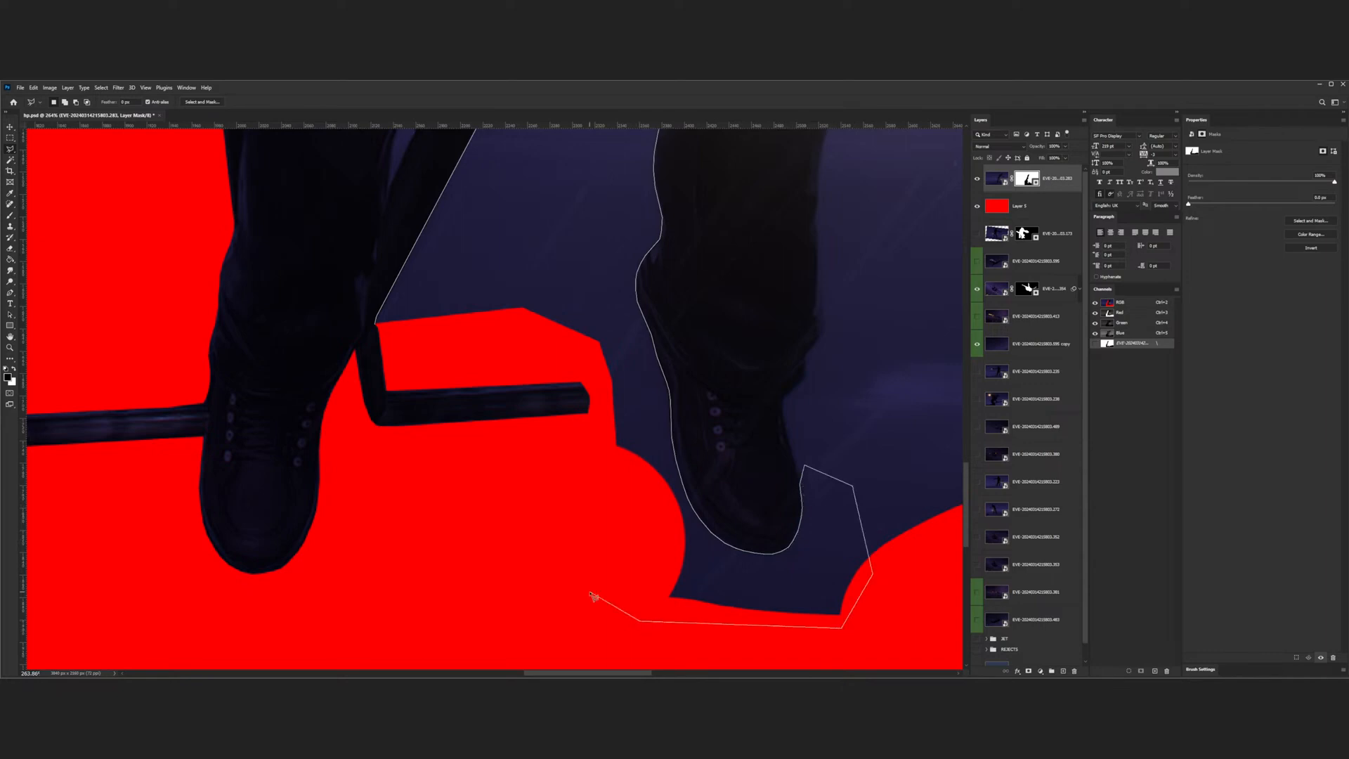
pyautogui.scroll(-3, 557, 328)
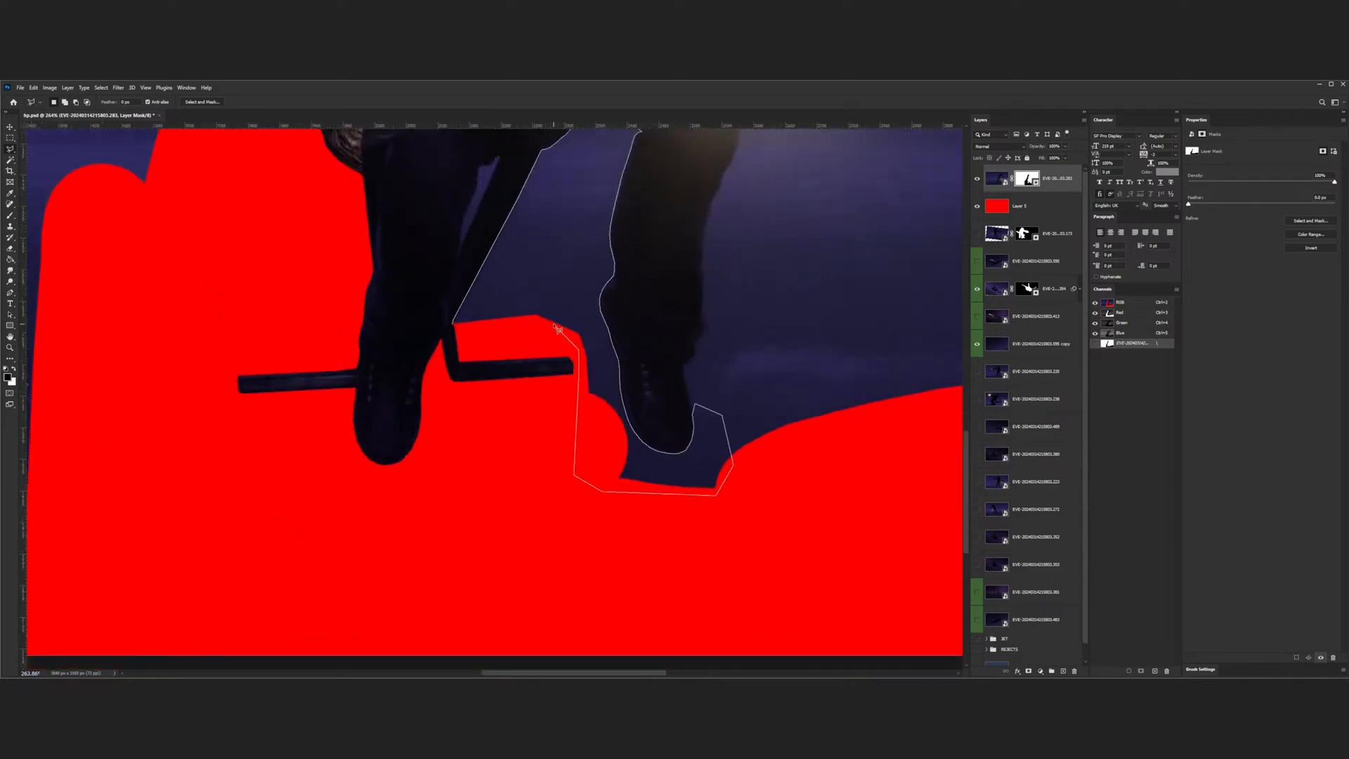
pyautogui.doubleClick(489, 340)
# - Paint the selected gap between the legs black on the mask, deselect, and brush out a band of sky beyond the far leg
pyautogui.press('b')
pyautogui.scroll(-2, 530, 367)
pyautogui.moveTo(668, 283)
pyautogui.mouseDown()
pyautogui.moveTo(501, 206)
pyautogui.moveTo(562, 174)
pyautogui.moveTo(619, 190)
pyautogui.moveTo(569, 349)
pyautogui.moveTo(624, 487)
pyautogui.moveTo(612, 338)
pyautogui.mouseUp()
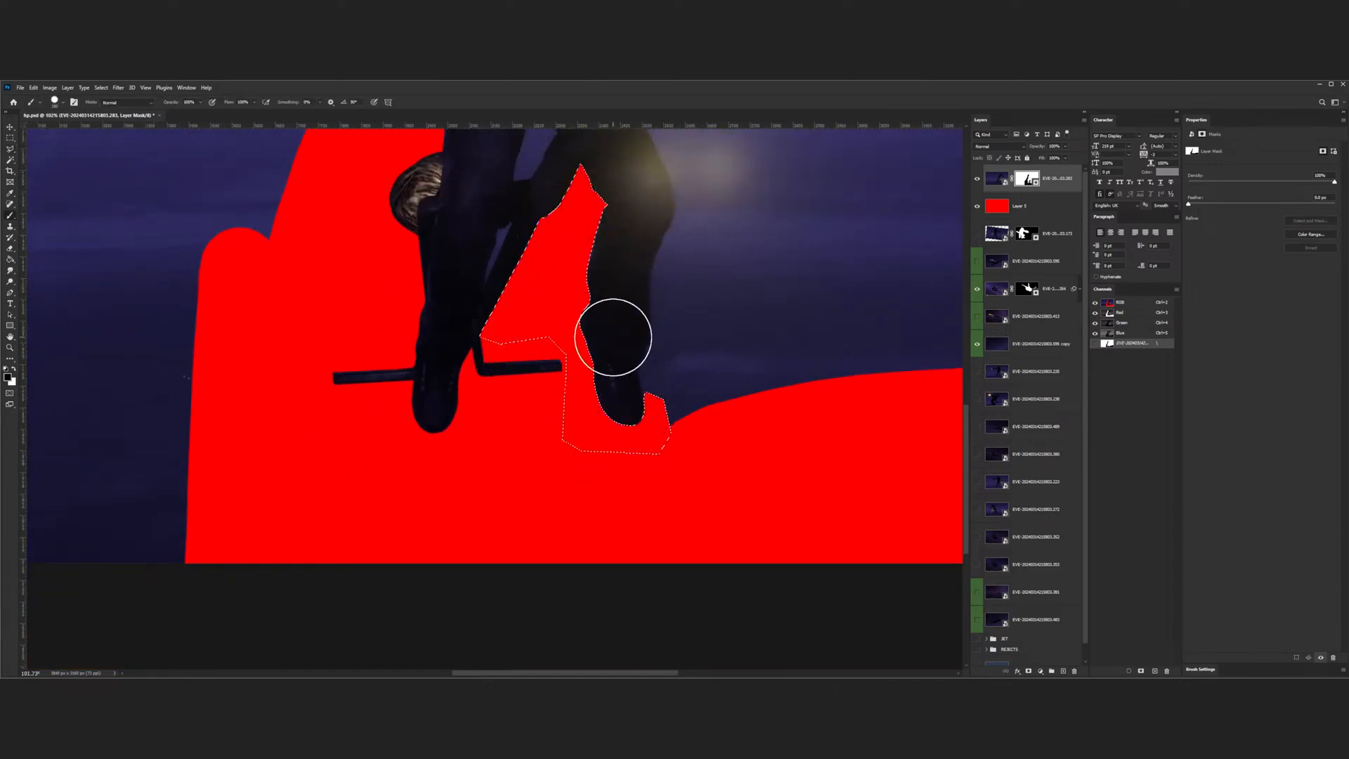
pyautogui.hotkey('ctrl', 'd')
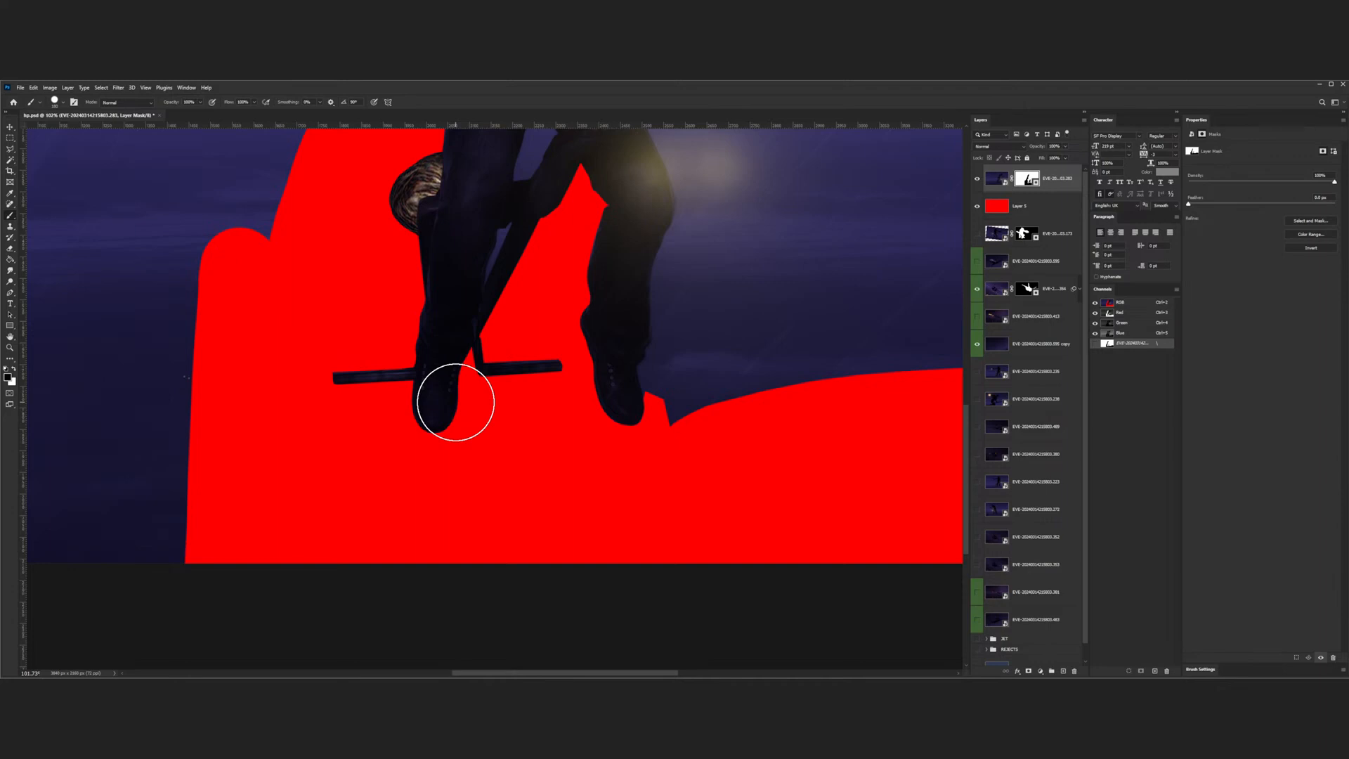
pyautogui.scroll(-6, 456, 402)
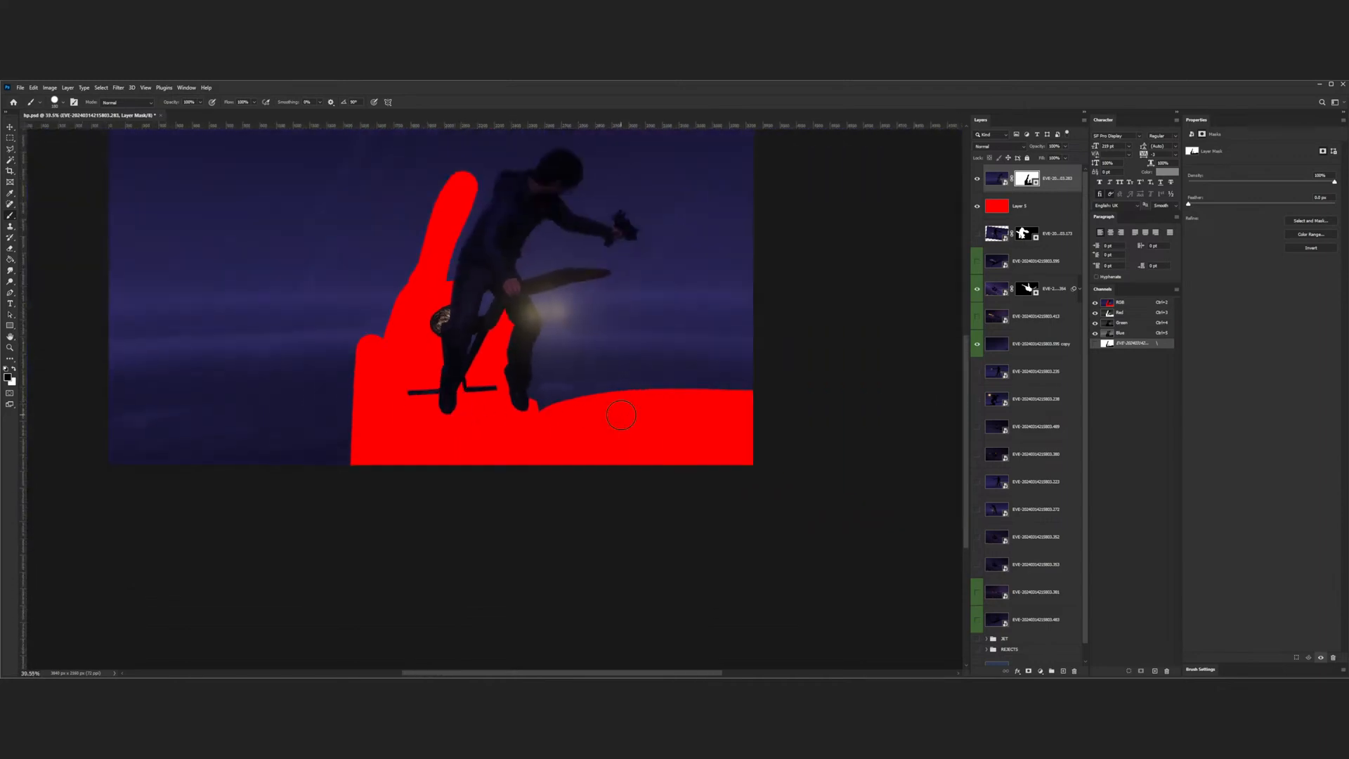
pyautogui.moveTo(547, 417)
pyautogui.mouseDown()
pyautogui.moveTo(565, 330)
pyautogui.moveTo(819, 344)
pyautogui.mouseUp()
# - Select the background along the outer edge of the far shoe and lower trouser leg with the Polygonal Lasso
pyautogui.scroll(1, 639, 283)
pyautogui.scroll(3, 548, 337)
pyautogui.scroll(3, 326, 404)
pyautogui.press('l')
pyautogui.scroll(2, 466, 227)
pyautogui.scroll(-3, 630, 372)
pyautogui.scroll(6, 590, 506)
pyautogui.click(544, 495)
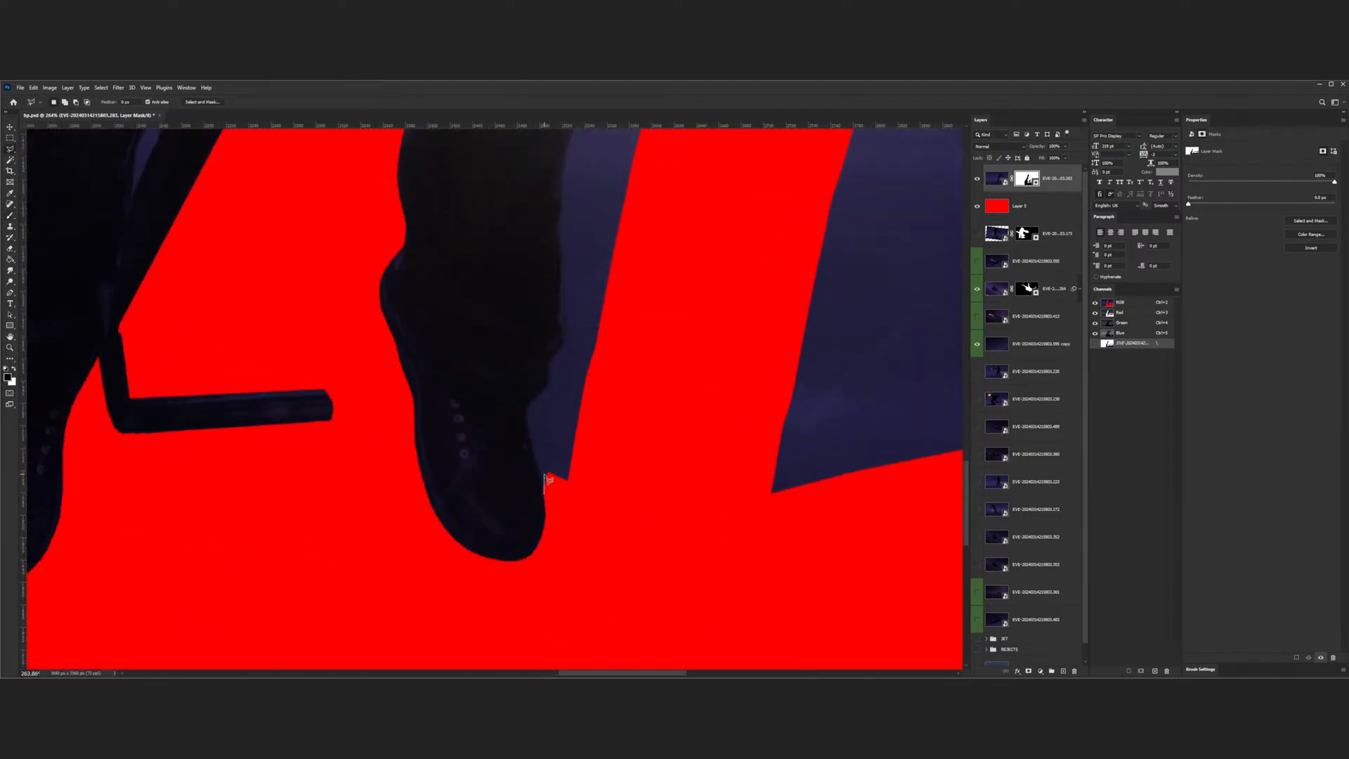
pyautogui.moveTo(532, 449)
pyautogui.mouseDown()
pyautogui.moveTo(568, 328)
pyautogui.moveTo(563, 188)
pyautogui.moveTo(614, 192)
pyautogui.moveTo(687, 259)
pyautogui.moveTo(691, 446)
pyautogui.moveTo(624, 515)
pyautogui.moveTo(593, 518)
pyautogui.mouseUp()
# - Paint the selected strip beside the far shoe and lower leg black on the mask, and deselect
pyautogui.press('b')
pyautogui.scroll(-3, 497, 407)
pyautogui.moveTo(555, 255); pyautogui.dragTo(542, 458)
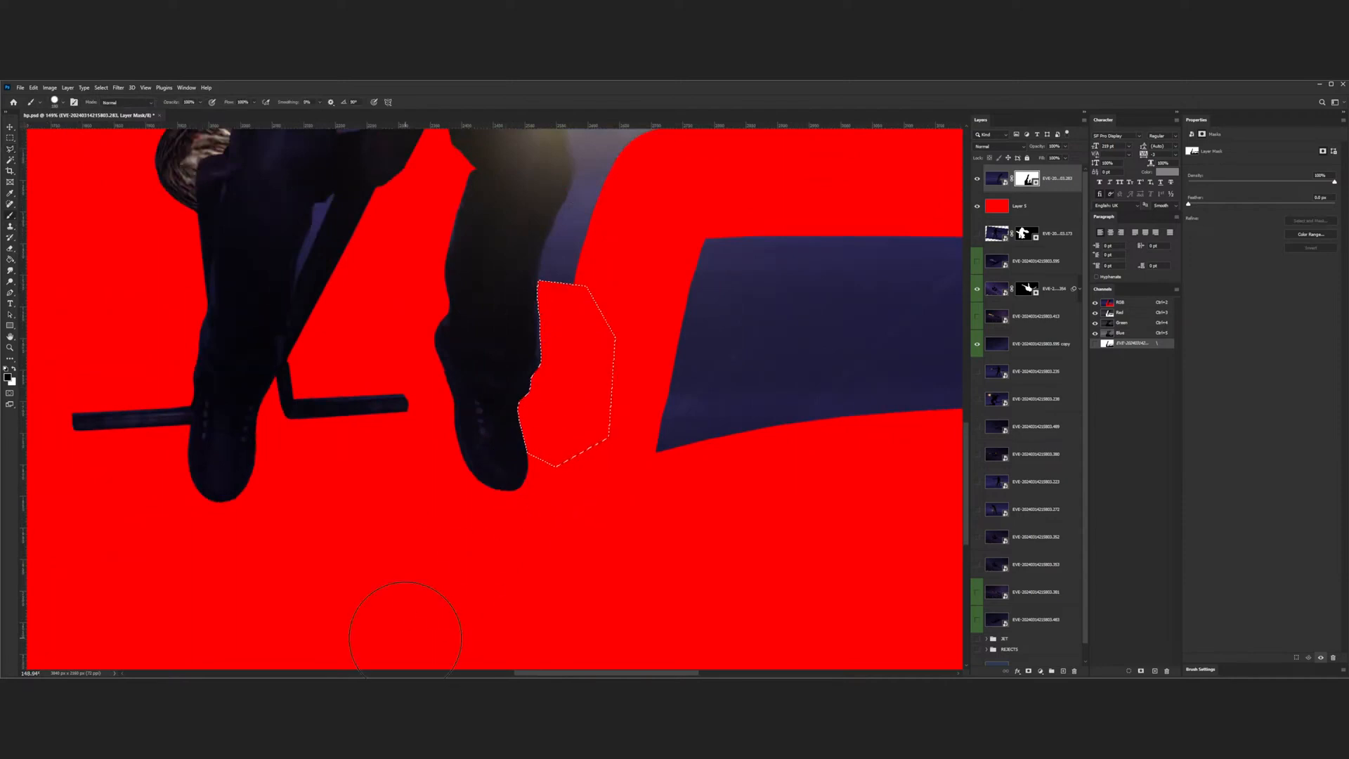
pyautogui.hotkey('ctrl', 'd')
pyautogui.scroll(-4, 620, 458)
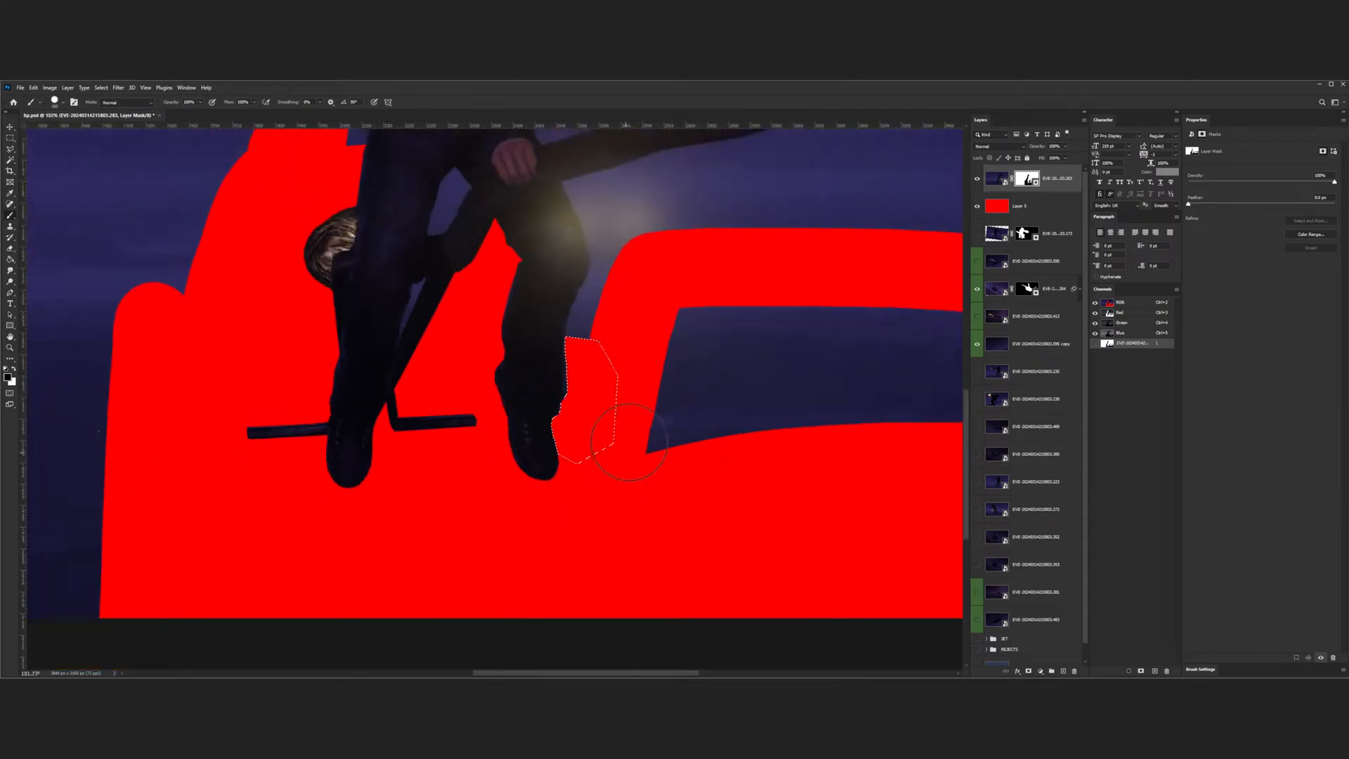
pyautogui.hotkey('ctrl', 'd')
# - Brush out more of the sky on the mask beneath the broom handle, from the far knee to the image edge
pyautogui.moveTo(604, 330)
pyautogui.mouseDown()
pyautogui.moveTo(592, 303)
pyautogui.moveTo(637, 204)
pyautogui.moveTo(928, 207)
pyautogui.mouseUp()
pyautogui.scroll(-3, 927, 207)
pyautogui.moveTo(758, 252)
pyautogui.mouseDown()
pyautogui.moveTo(931, 283)
pyautogui.moveTo(732, 254)
pyautogui.moveTo(812, 236)
pyautogui.moveTo(951, 235)
pyautogui.mouseUp()
# - Lasso the background along the far leg's outer edge, past the knee, and around the broom handle's lower edge, tip and upper edge
pyautogui.scroll(2, 681, 313)
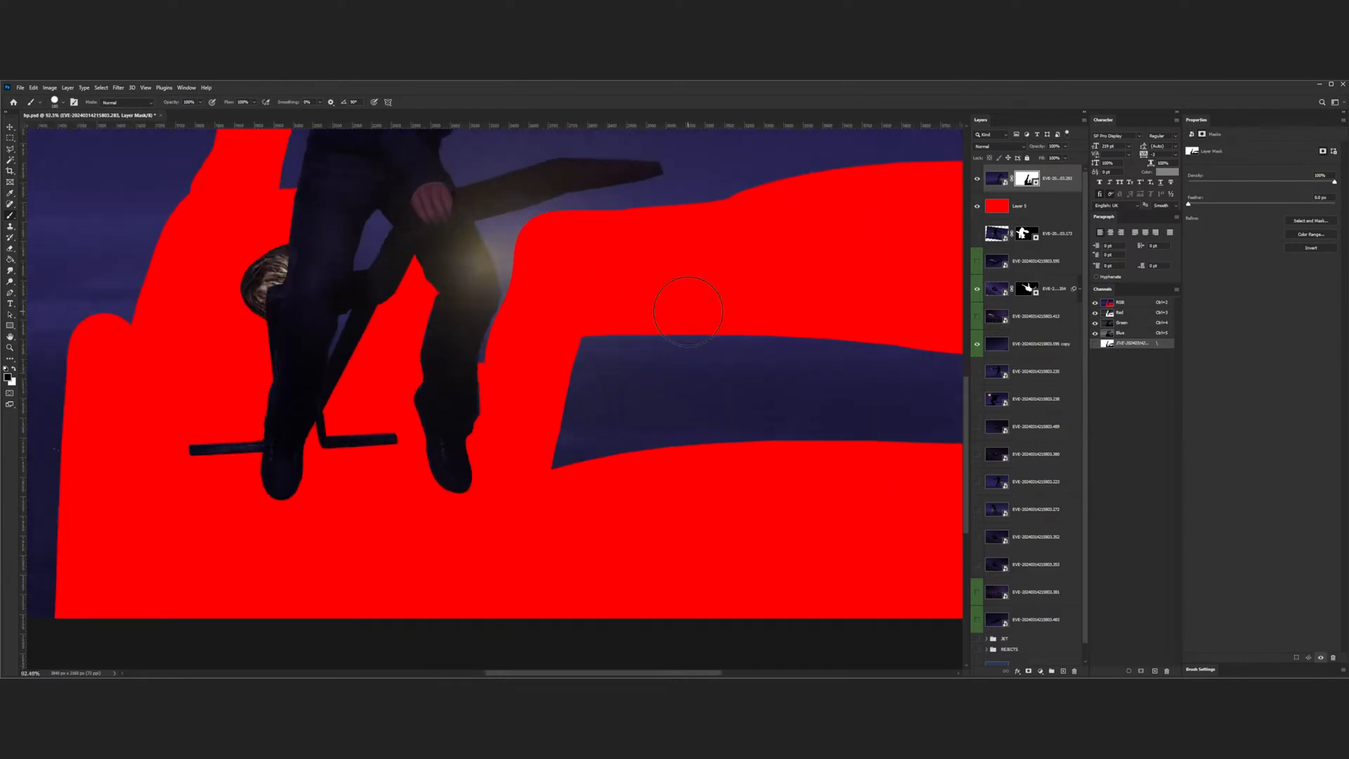
pyautogui.press('l')
pyautogui.scroll(3, 530, 394)
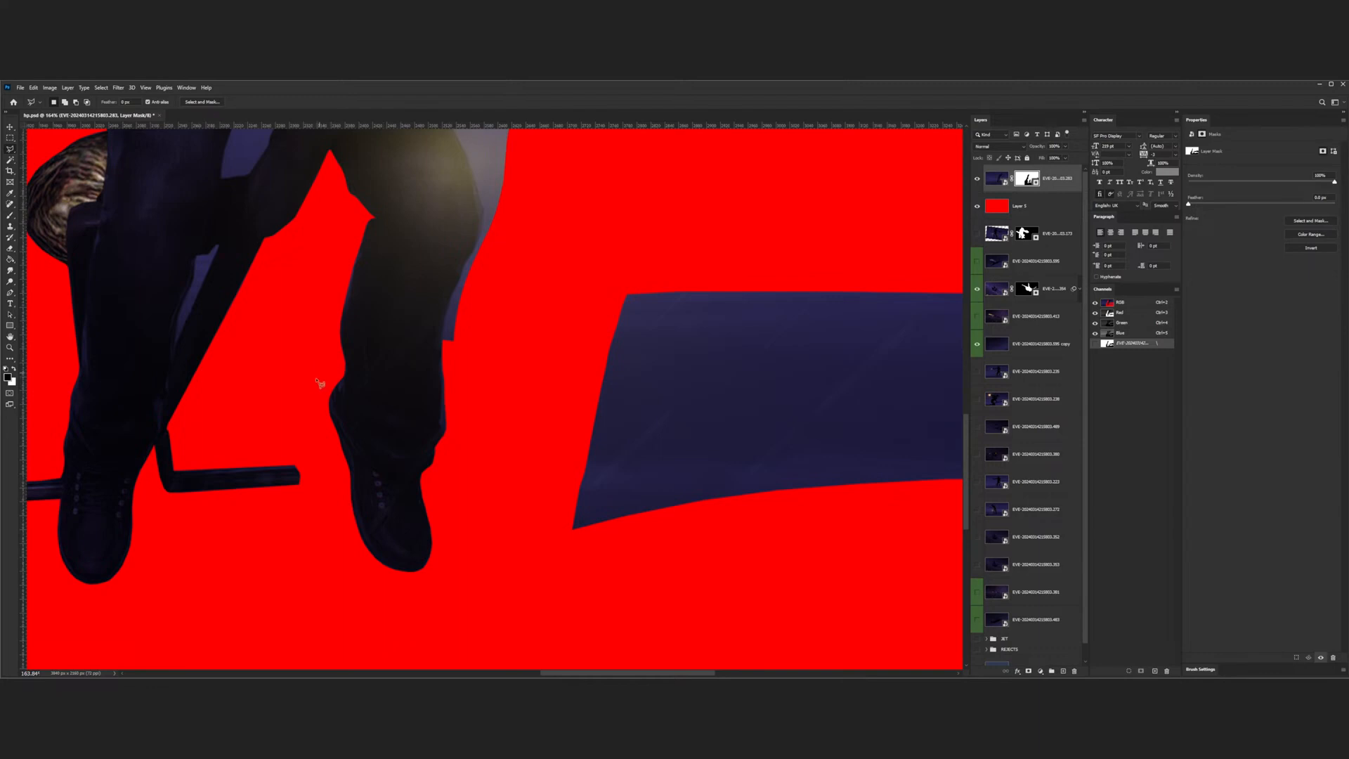
pyautogui.scroll(3, 328, 373)
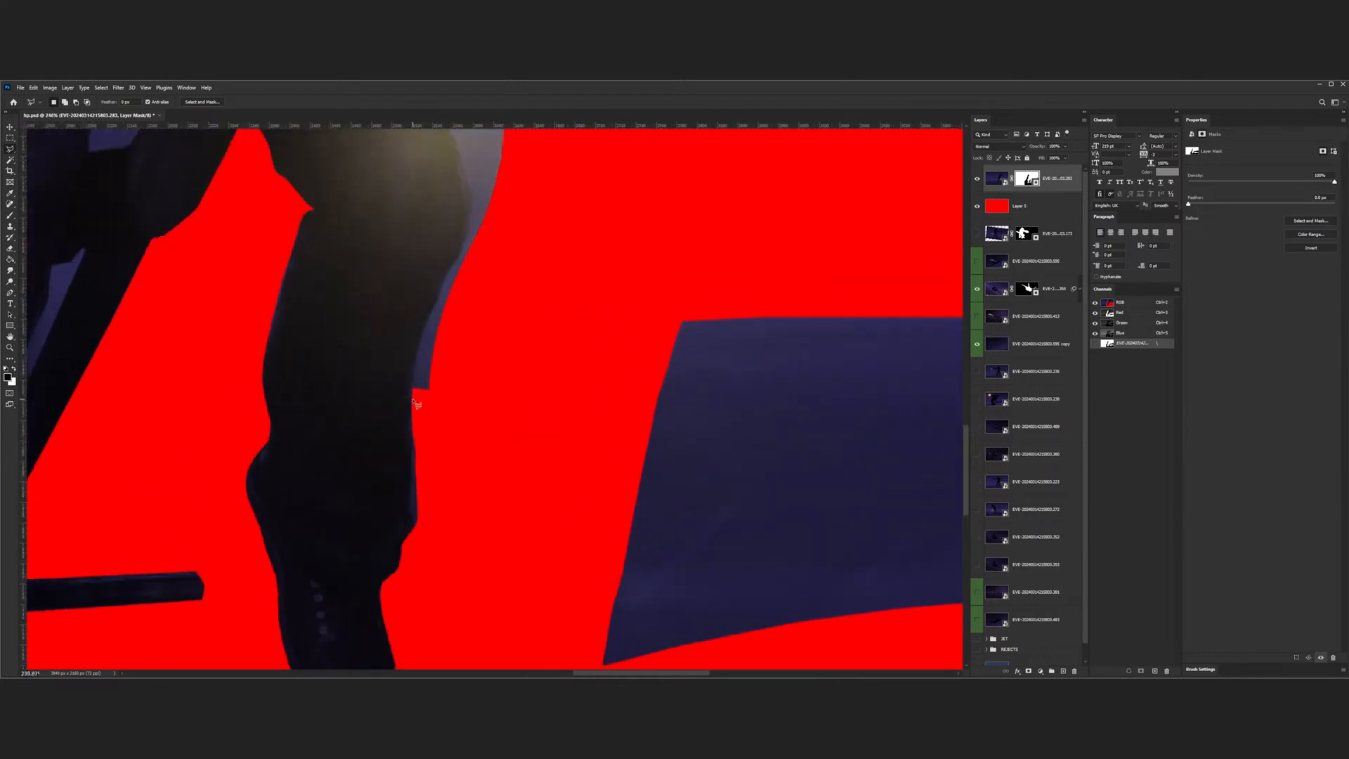
pyautogui.moveTo(412, 398)
pyautogui.mouseDown()
pyautogui.moveTo(470, 219)
pyautogui.moveTo(452, 82)
pyautogui.moveTo(441, 128)
pyautogui.moveTo(457, 324)
pyautogui.moveTo(449, 257)
pyautogui.moveTo(410, 180)
pyautogui.mouseUp()
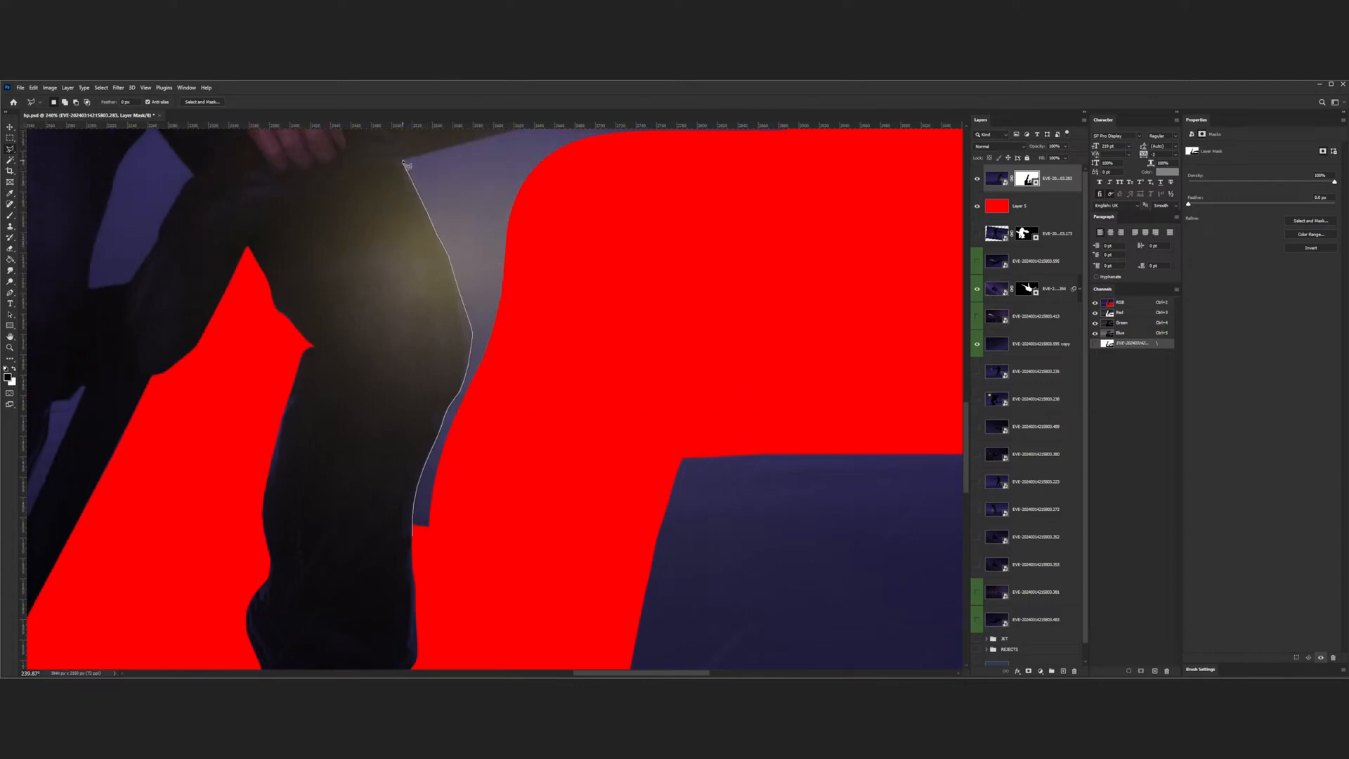
pyautogui.moveTo(405, 161)
pyautogui.mouseDown()
pyautogui.moveTo(489, 139)
pyautogui.moveTo(902, 131)
pyautogui.moveTo(638, 163)
pyautogui.moveTo(622, 152)
pyautogui.moveTo(919, 84)
pyautogui.moveTo(631, 301)
pyautogui.moveTo(559, 372)
pyautogui.moveTo(649, 338)
pyautogui.moveTo(887, 296)
pyautogui.mouseUp()
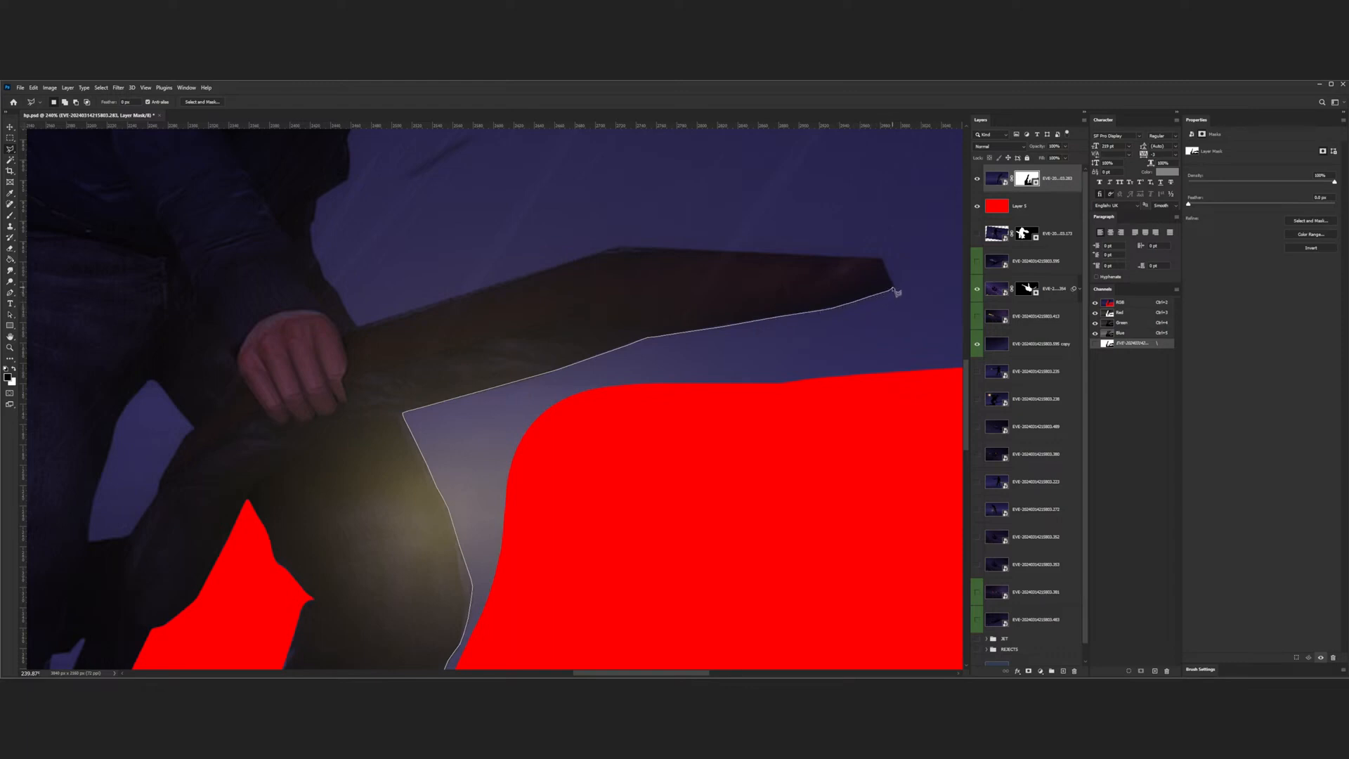
pyautogui.moveTo(894, 287)
pyautogui.mouseDown()
pyautogui.moveTo(858, 257)
pyautogui.moveTo(622, 248)
pyautogui.moveTo(366, 326)
pyautogui.moveTo(350, 312)
pyautogui.moveTo(572, 221)
pyautogui.moveTo(951, 229)
pyautogui.moveTo(891, 553)
pyautogui.moveTo(501, 599)
pyautogui.moveTo(534, 657)
pyautogui.moveTo(617, 662)
pyautogui.moveTo(491, 509)
pyautogui.moveTo(452, 518)
pyautogui.mouseUp()
# - Paint the selected area around the knee and broom handle black on the mask, and deselect
pyautogui.scroll(-3, 475, 520)
pyautogui.press('b')
pyautogui.moveTo(416, 271)
pyautogui.mouseDown()
pyautogui.moveTo(710, 241)
pyautogui.moveTo(613, 305)
pyautogui.moveTo(431, 346)
pyautogui.moveTo(440, 512)
pyautogui.mouseUp()
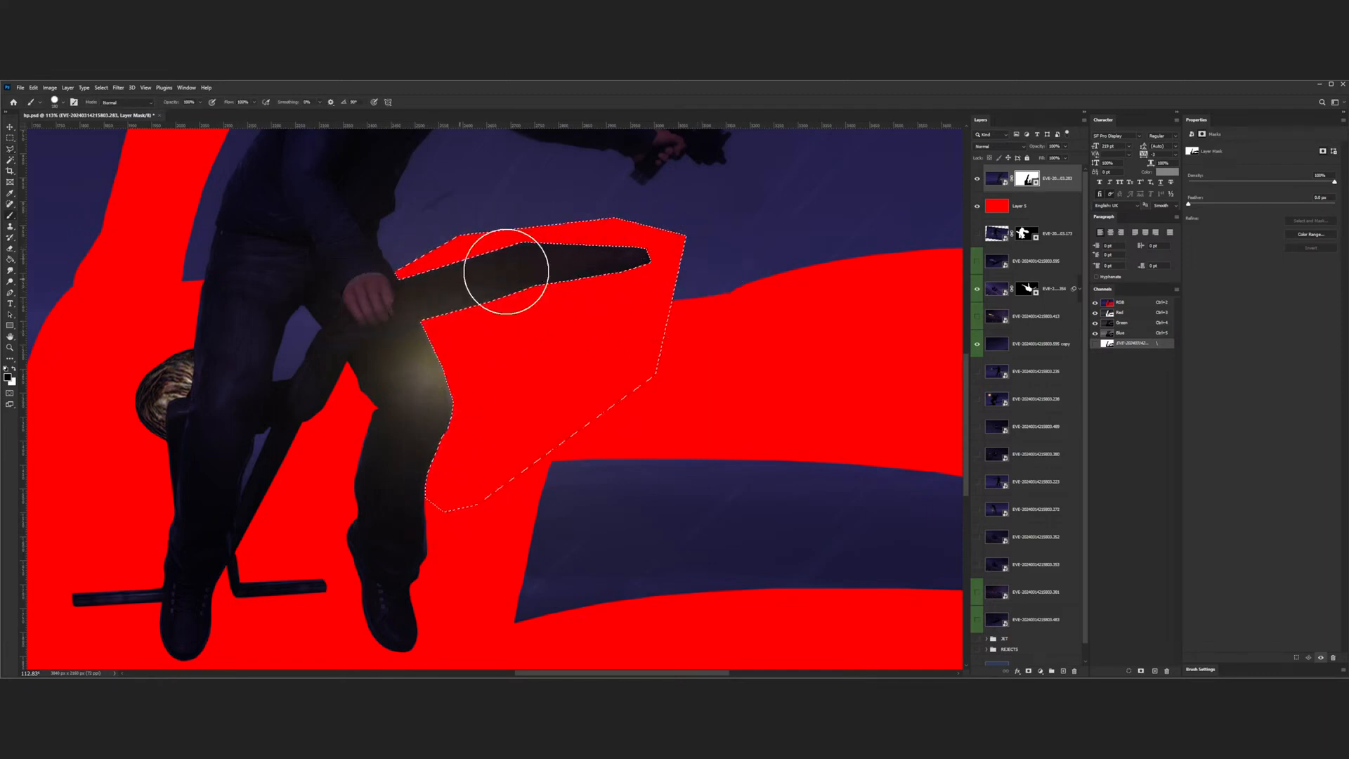
pyautogui.hotkey('ctrl', 'd')
# - Brush out the leftover sky patch beyond the far leg and the sky beyond the broom tip
pyautogui.scroll(-4, 512, 376)
pyautogui.moveTo(527, 457)
pyautogui.mouseDown()
pyautogui.moveTo(523, 503)
pyautogui.moveTo(569, 400)
pyautogui.moveTo(558, 498)
pyautogui.moveTo(594, 404)
pyautogui.moveTo(576, 416)
pyautogui.moveTo(820, 435)
pyautogui.moveTo(631, 442)
pyautogui.moveTo(566, 462)
pyautogui.moveTo(654, 470)
pyautogui.mouseUp()
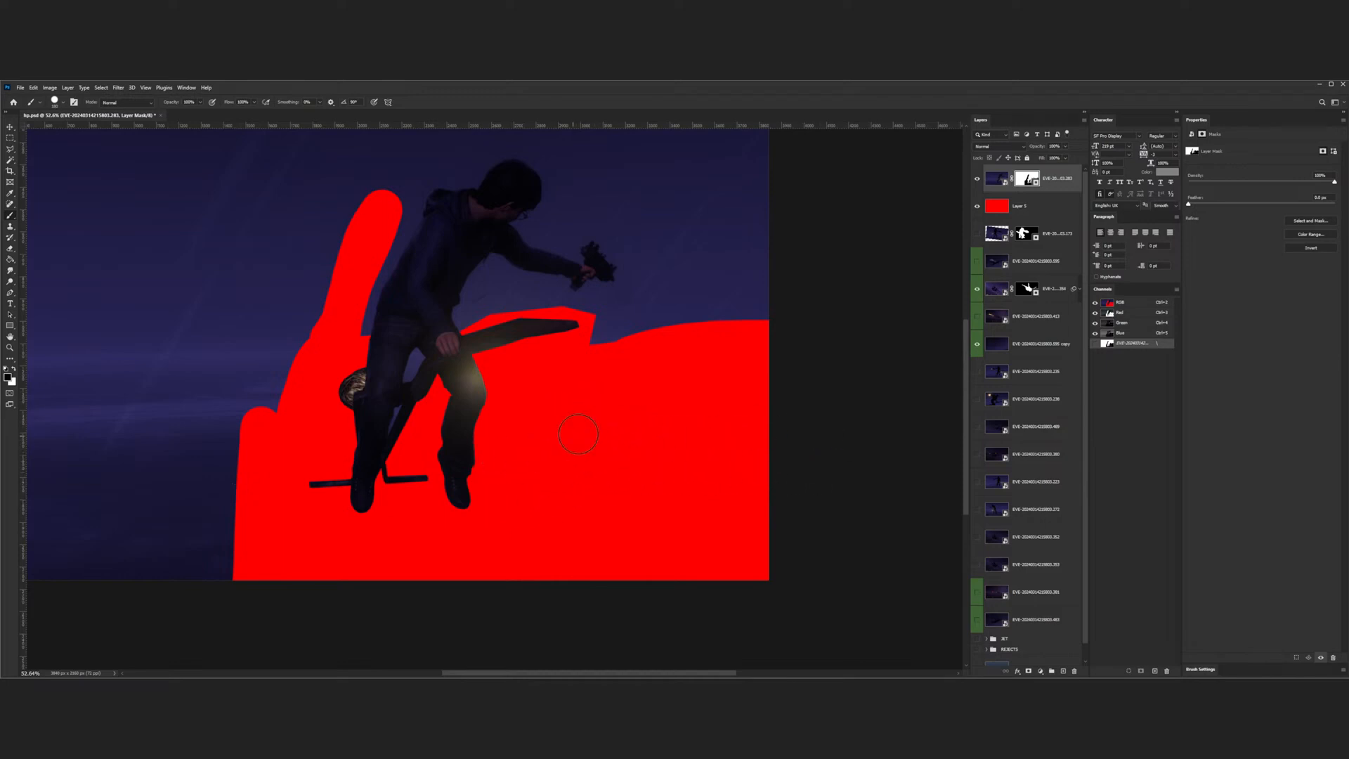
pyautogui.moveTo(576, 373)
pyautogui.mouseDown()
pyautogui.moveTo(608, 328)
pyautogui.moveTo(809, 312)
pyautogui.moveTo(601, 311)
pyautogui.moveTo(810, 283)
pyautogui.mouseUp()
pyautogui.scroll(-4, 323, 371)
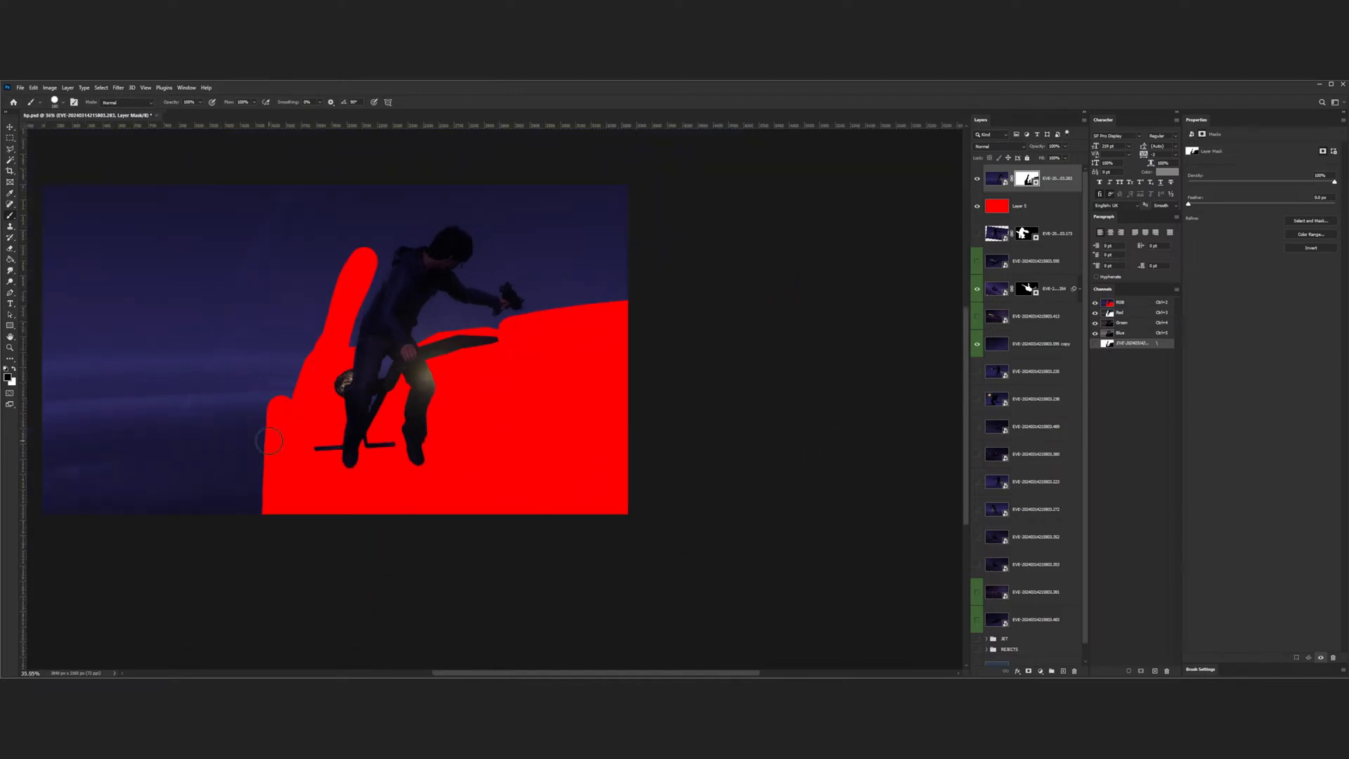
# - Brush out the sky on the mask between the rider's outstretched arm and the broom handle
pyautogui.scroll(4, 428, 304)
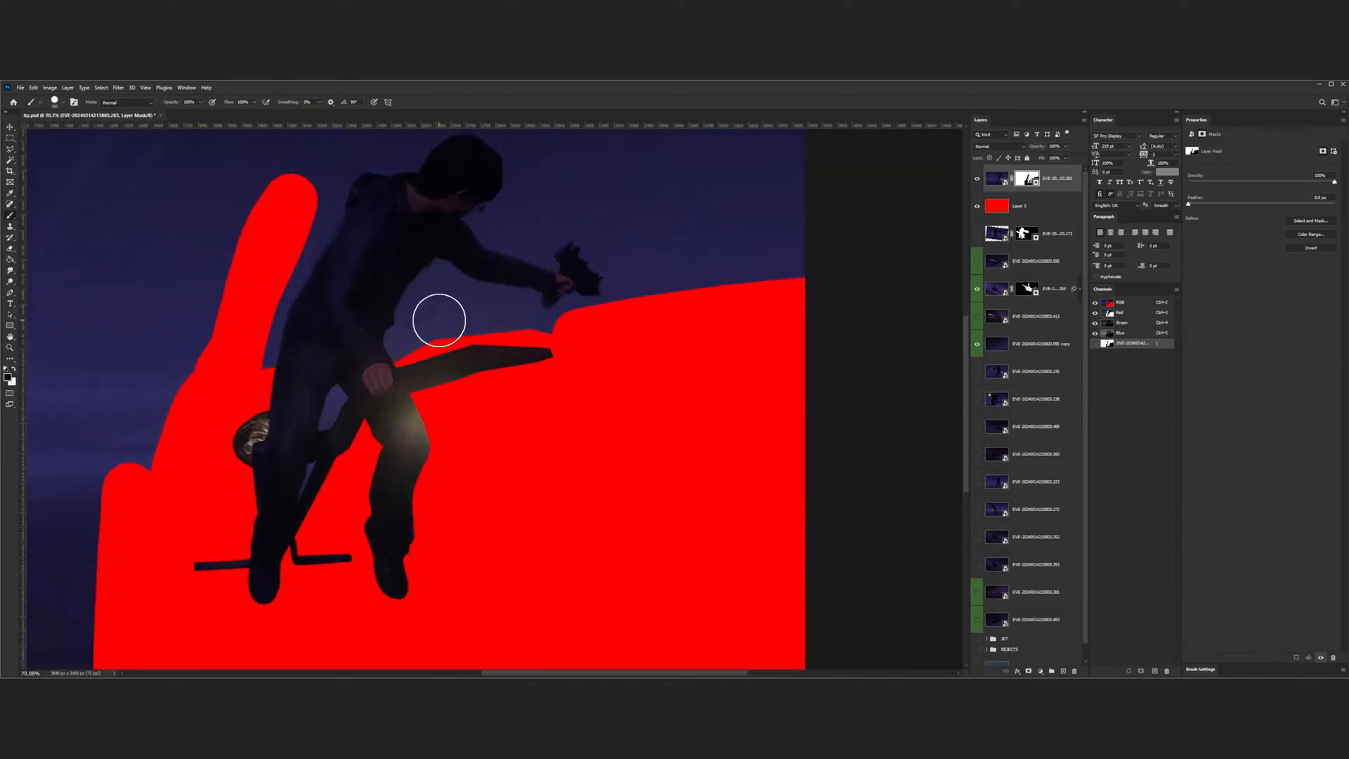
pyautogui.click(435, 317)
pyautogui.moveTo(434, 317); pyautogui.dragTo(502, 307)
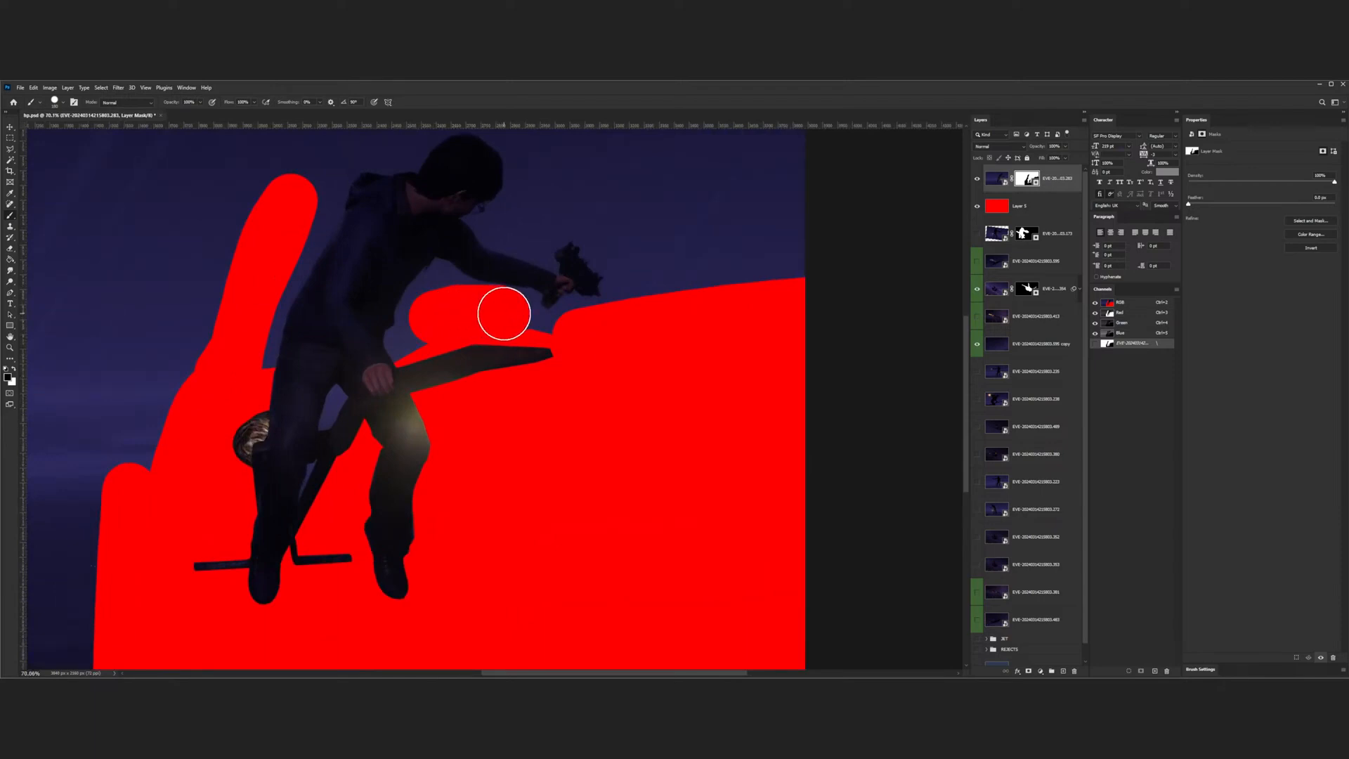
# - Trace with the Polygonal Lasso from the rider's hip up the back edge of the jacket toward the shoulder
pyautogui.scroll(4, 407, 308)
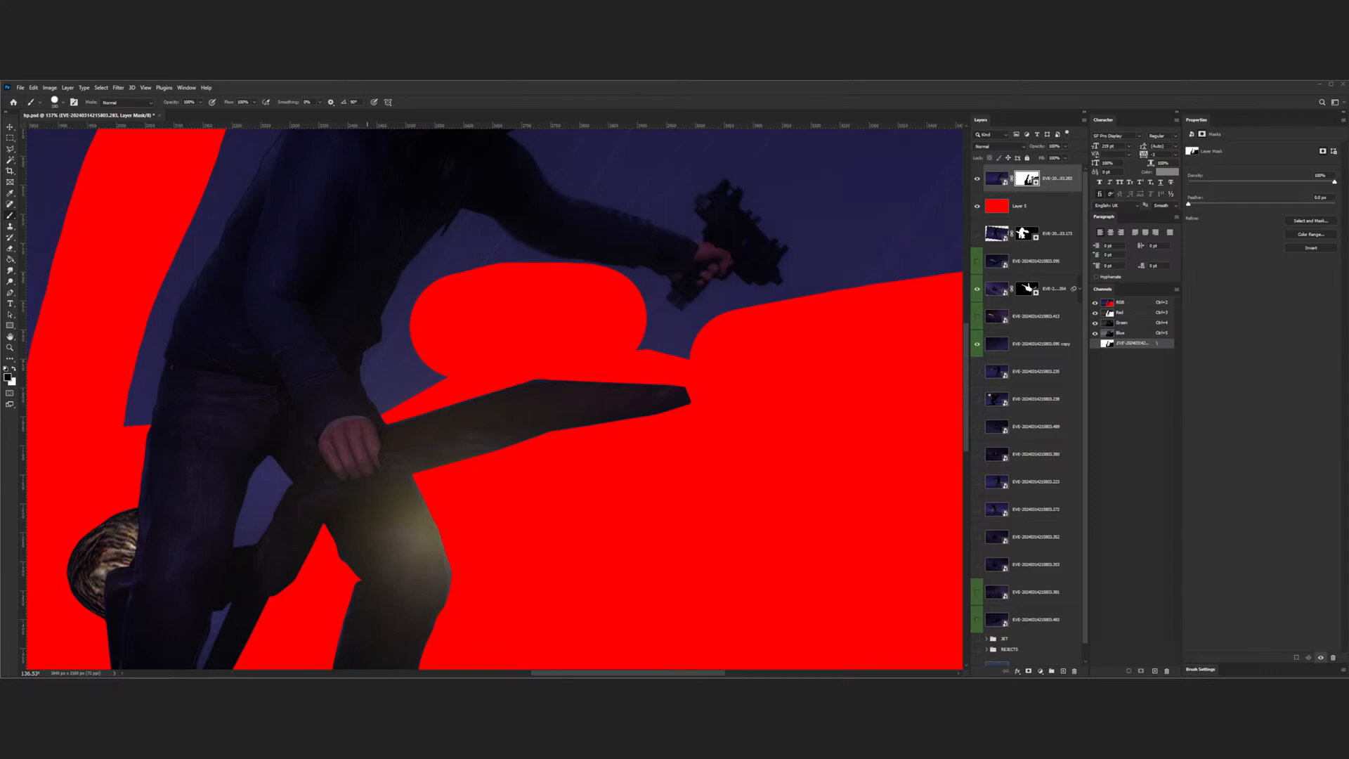
pyautogui.scroll(-7, 620, 371)
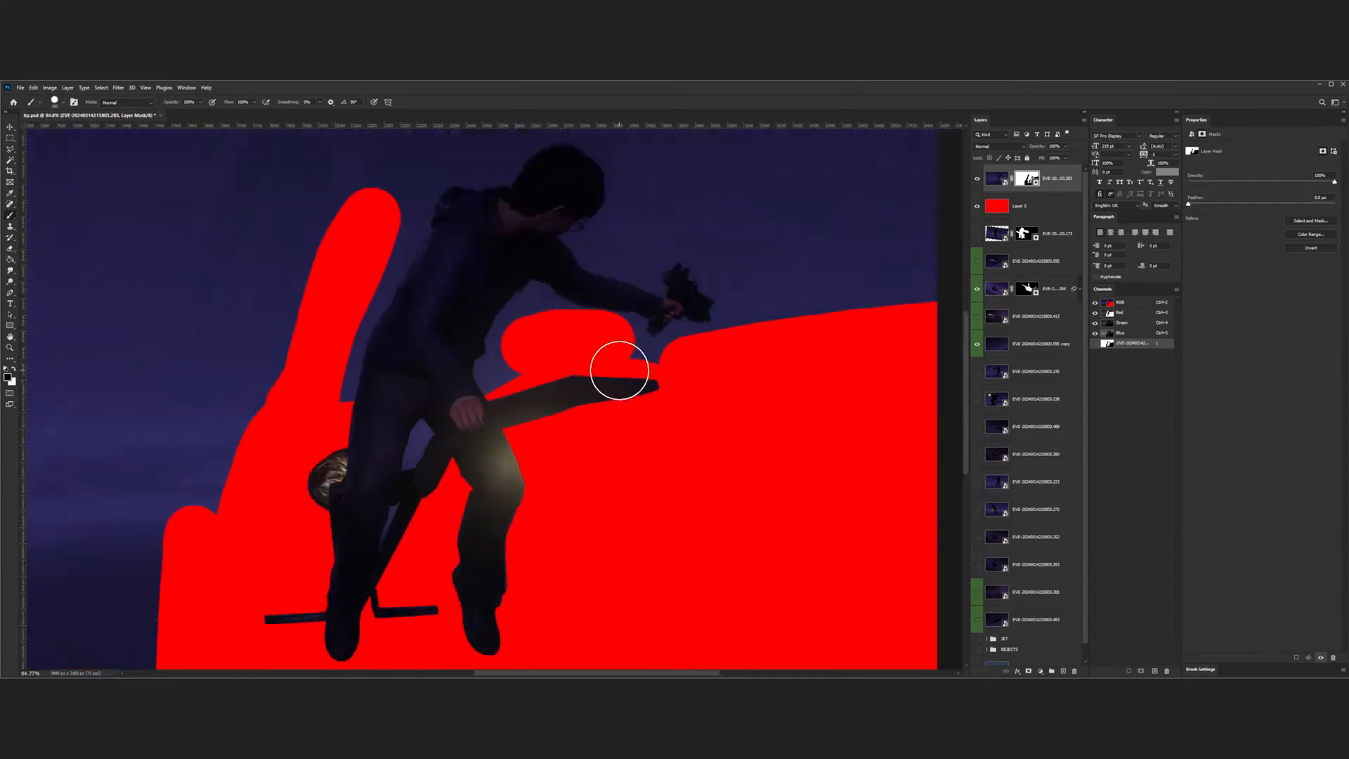
pyautogui.scroll(-7, 329, 427)
pyautogui.scroll(4, 349, 411)
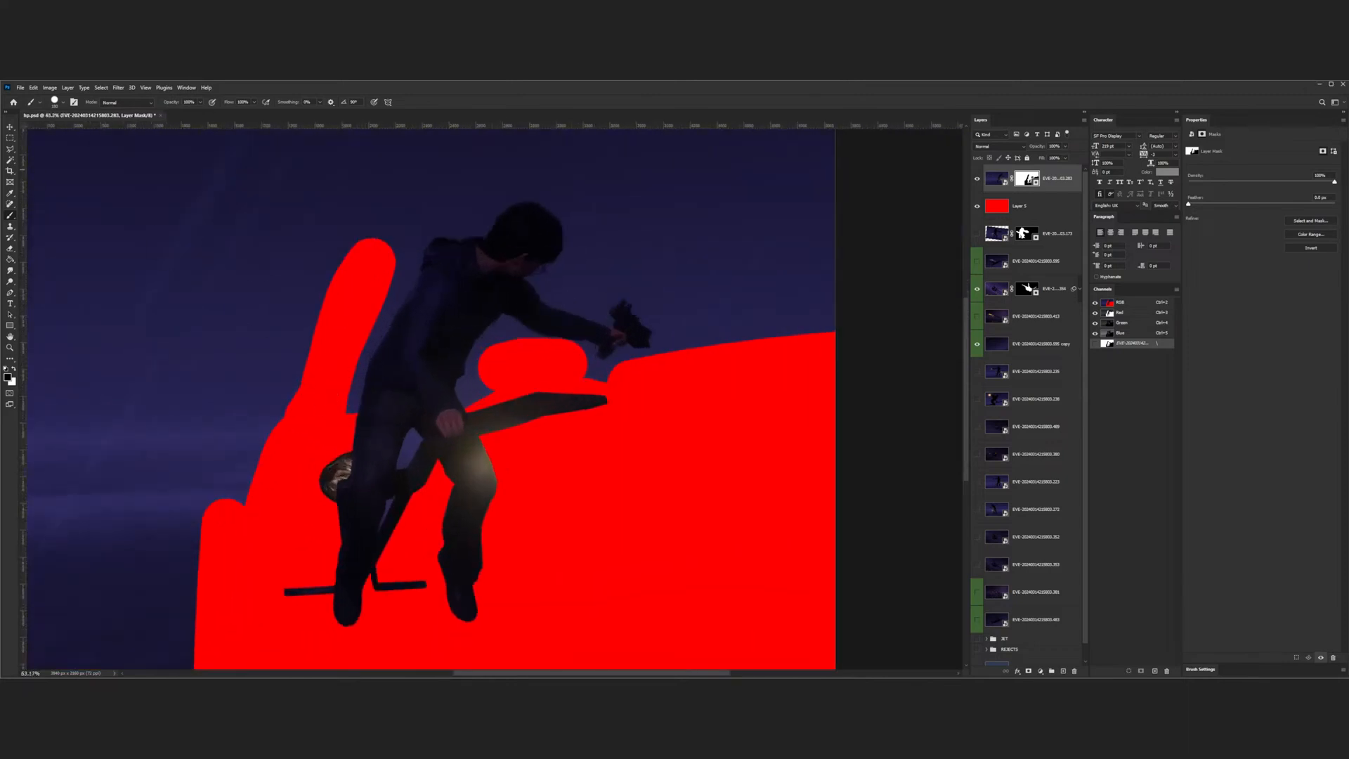
pyautogui.click(10, 149)
pyautogui.scroll(10, 358, 411)
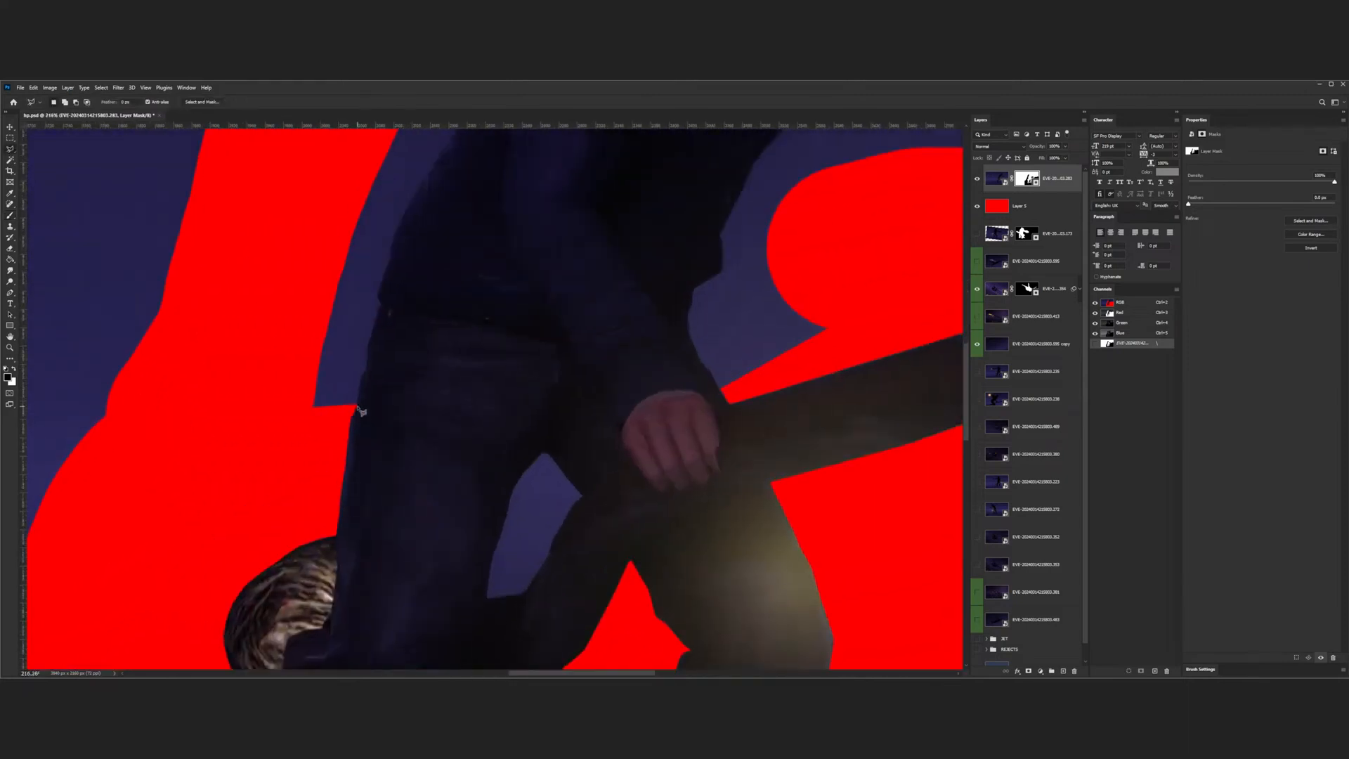
pyautogui.moveTo(357, 400); pyautogui.dragTo(391, 263)
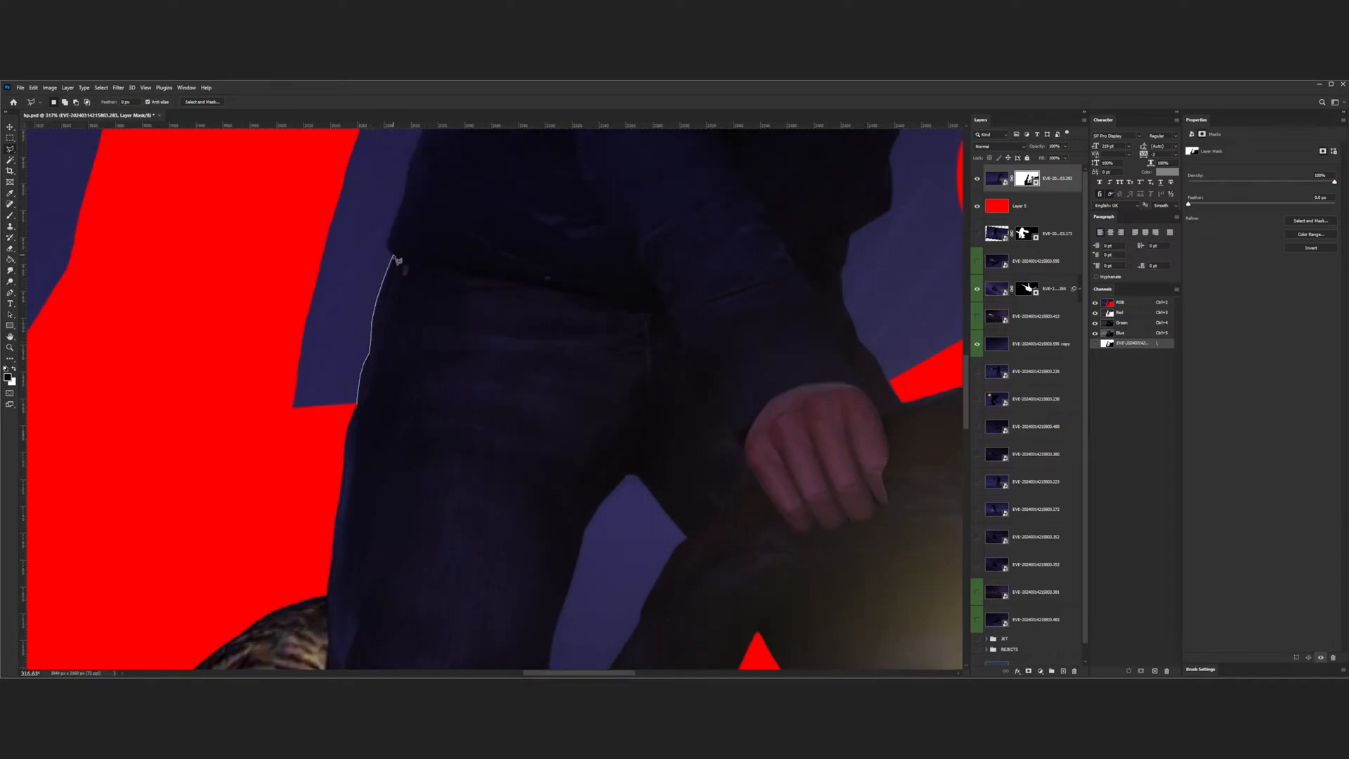
pyautogui.moveTo(390, 243)
pyautogui.mouseDown()
pyautogui.moveTo(405, 81)
pyautogui.moveTo(424, 107)
pyautogui.moveTo(402, 384)
pyautogui.moveTo(516, 201)
pyautogui.moveTo(557, 82)
pyautogui.moveTo(548, 266)
pyautogui.mouseUp()
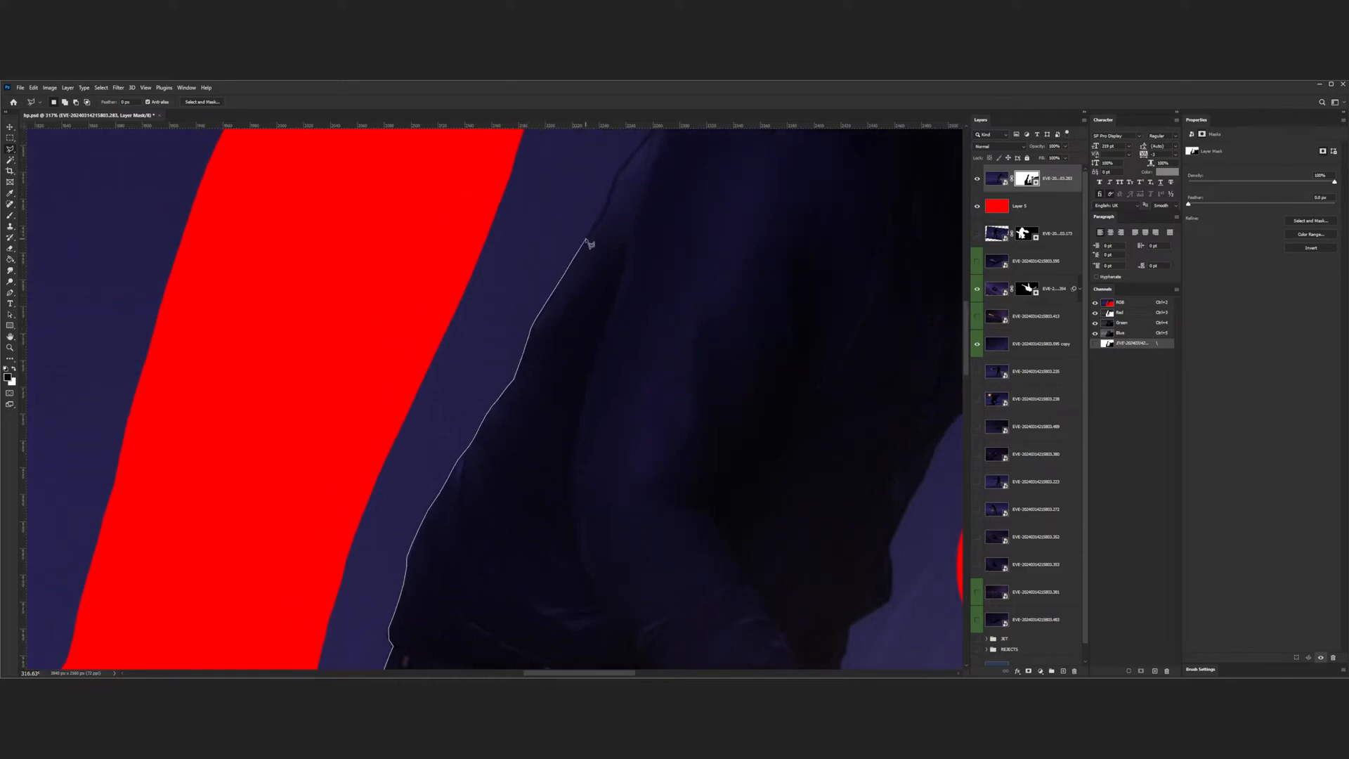
pyautogui.click(607, 200)
pyautogui.click(615, 176)
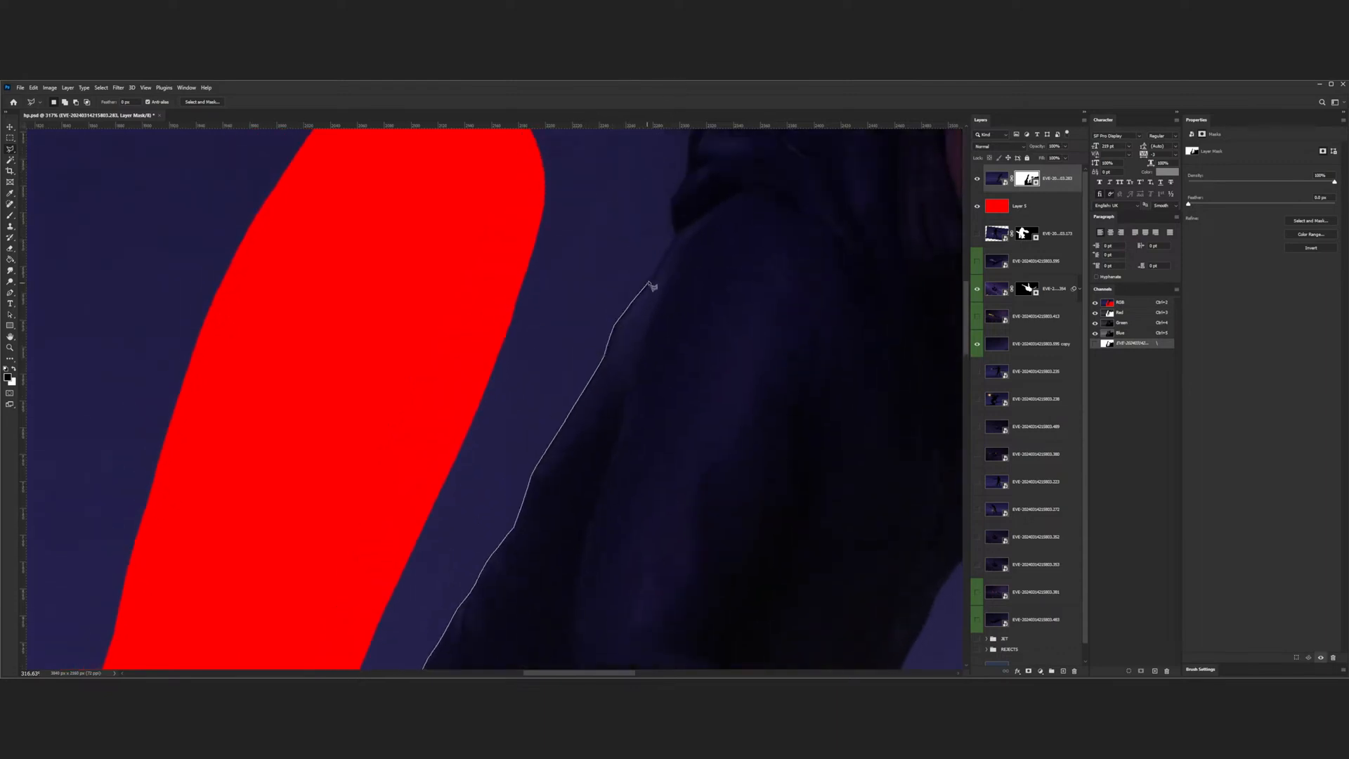
# - Continue the lasso outline up the jacket's back edge to the hood and close it through the already masked area behind the rider
pyautogui.click(676, 233)
pyautogui.click(673, 199)
pyautogui.click(687, 170)
pyautogui.click(613, 157)
pyautogui.click(459, 168)
pyautogui.scroll(-3, 404, 302)
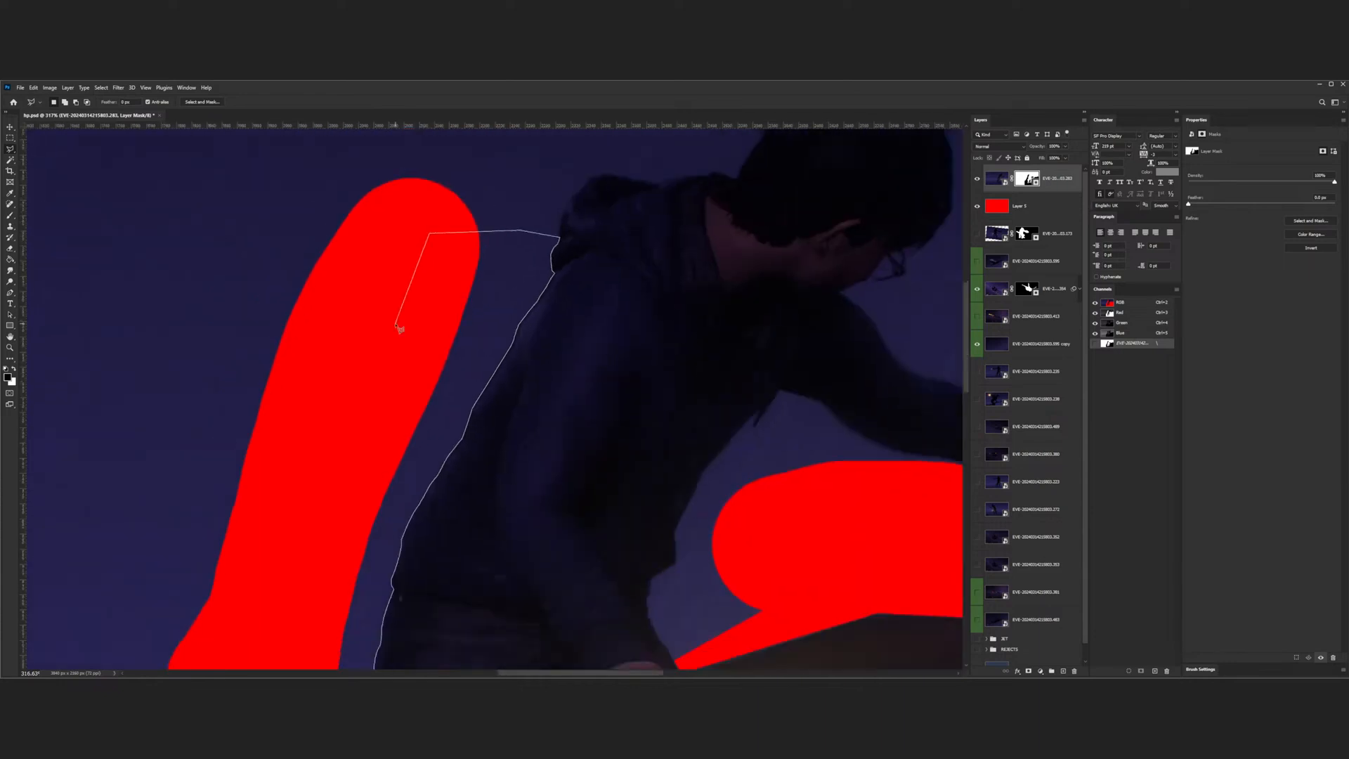
pyautogui.click(364, 361)
pyautogui.doubleClick(279, 578)
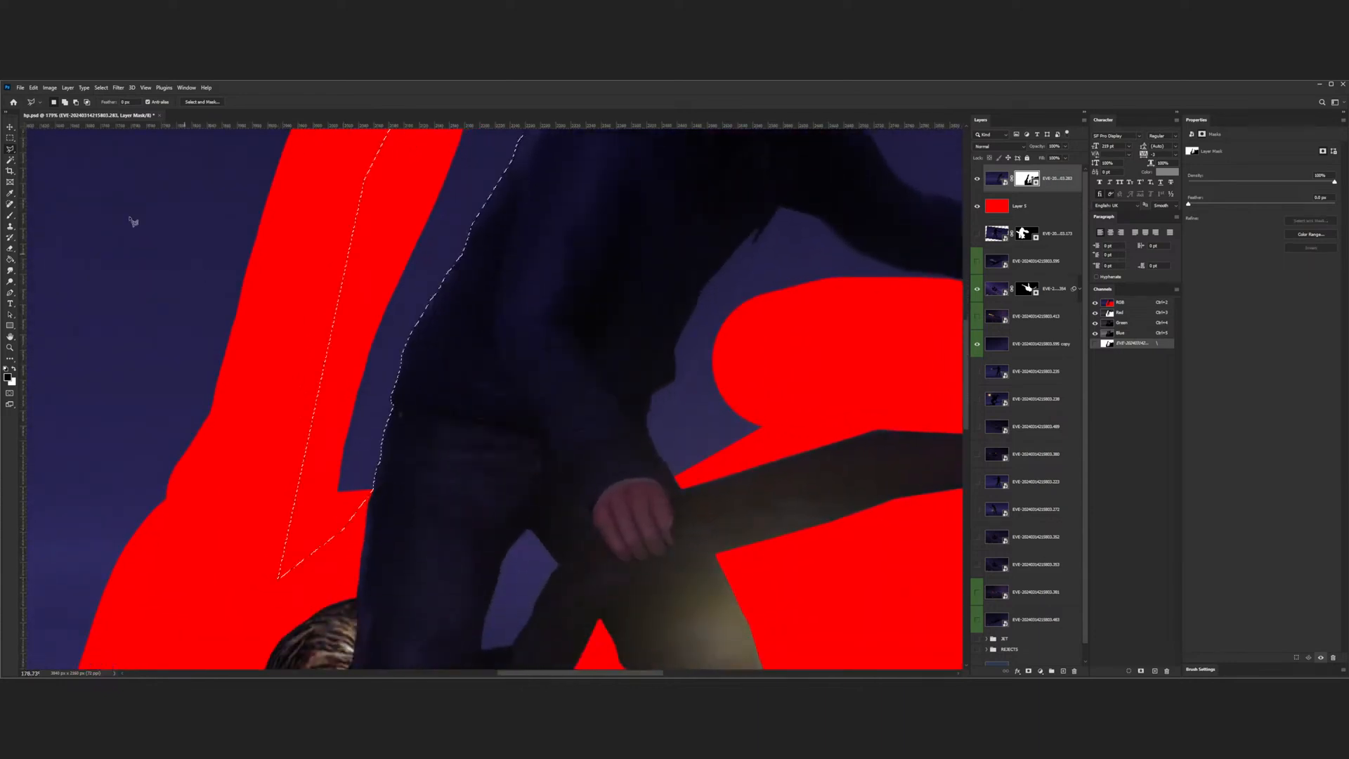
# - Paint the selected sky strip along the back of the jacket black on the mask, and deselect
pyautogui.press('b')
pyautogui.moveTo(316, 422)
pyautogui.mouseDown()
pyautogui.moveTo(313, 488)
pyautogui.moveTo(437, 381)
pyautogui.moveTo(504, 352)
pyautogui.moveTo(512, 295)
pyautogui.moveTo(361, 251)
pyautogui.mouseUp()
pyautogui.scroll(-2, 361, 251)
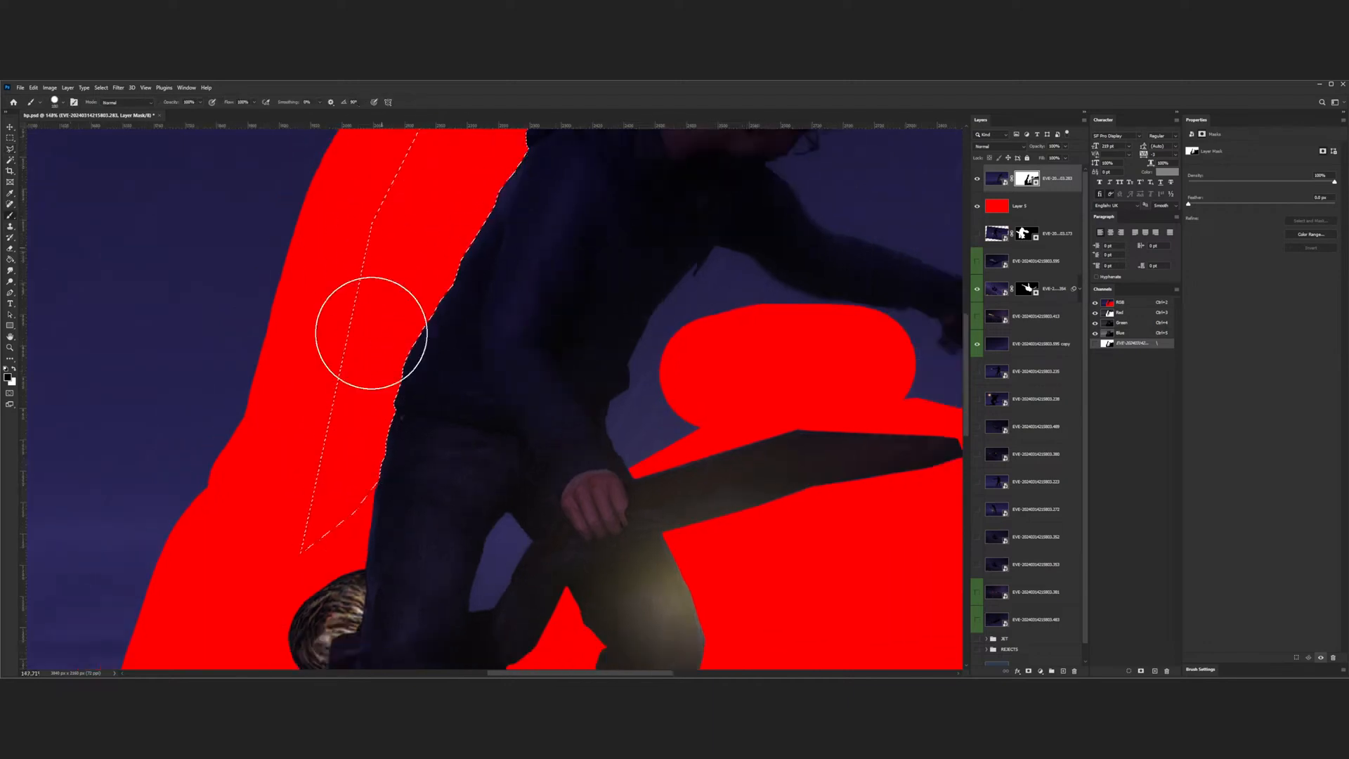
pyautogui.scroll(-3, 374, 317)
pyautogui.hotkey('ctrl', 'd')
pyautogui.scroll(-2, 414, 362)
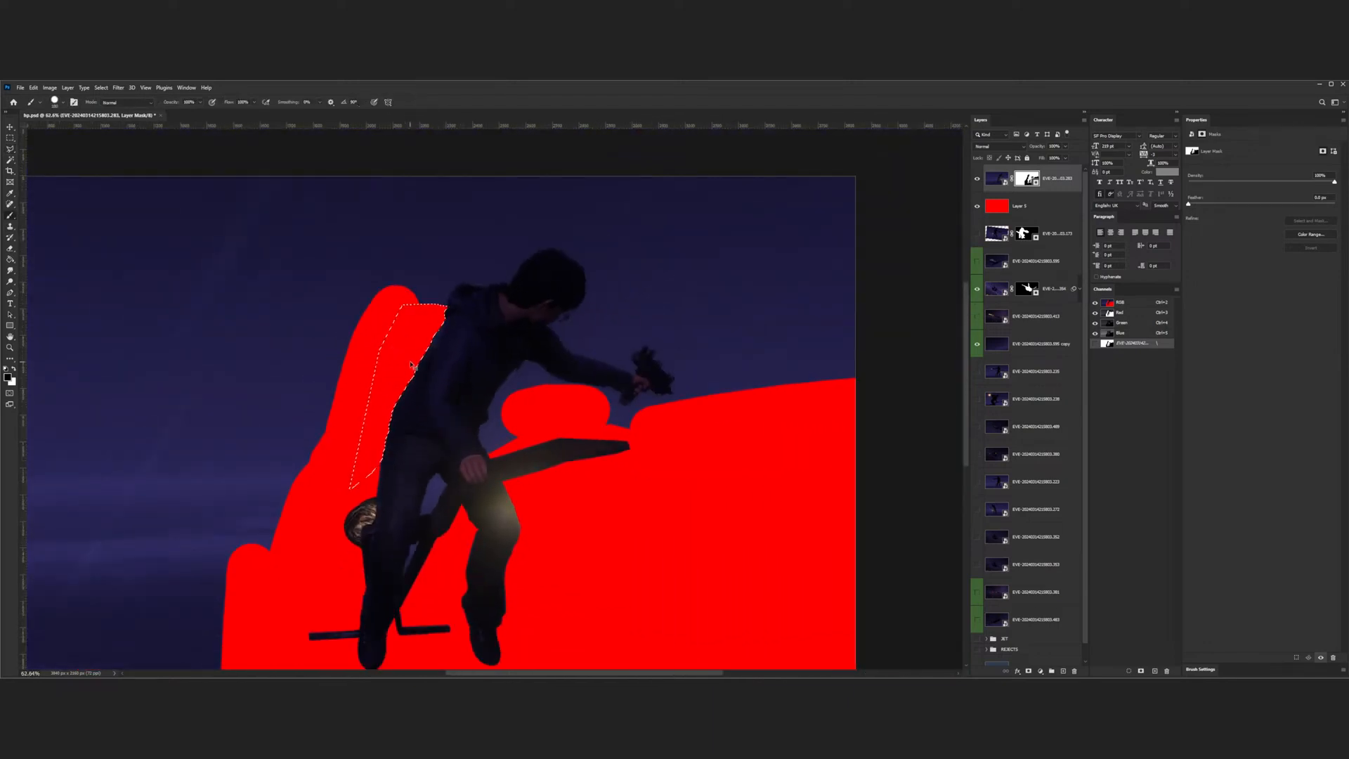
# - Brush out a band of sky on the mask, arching over the rider's head and down past the outstretched hand
pyautogui.scroll(-2, 410, 359)
pyautogui.moveTo(395, 342)
pyautogui.mouseDown()
pyautogui.moveTo(421, 298)
pyautogui.moveTo(482, 253)
pyautogui.moveTo(541, 271)
pyautogui.moveTo(619, 373)
pyautogui.mouseUp()
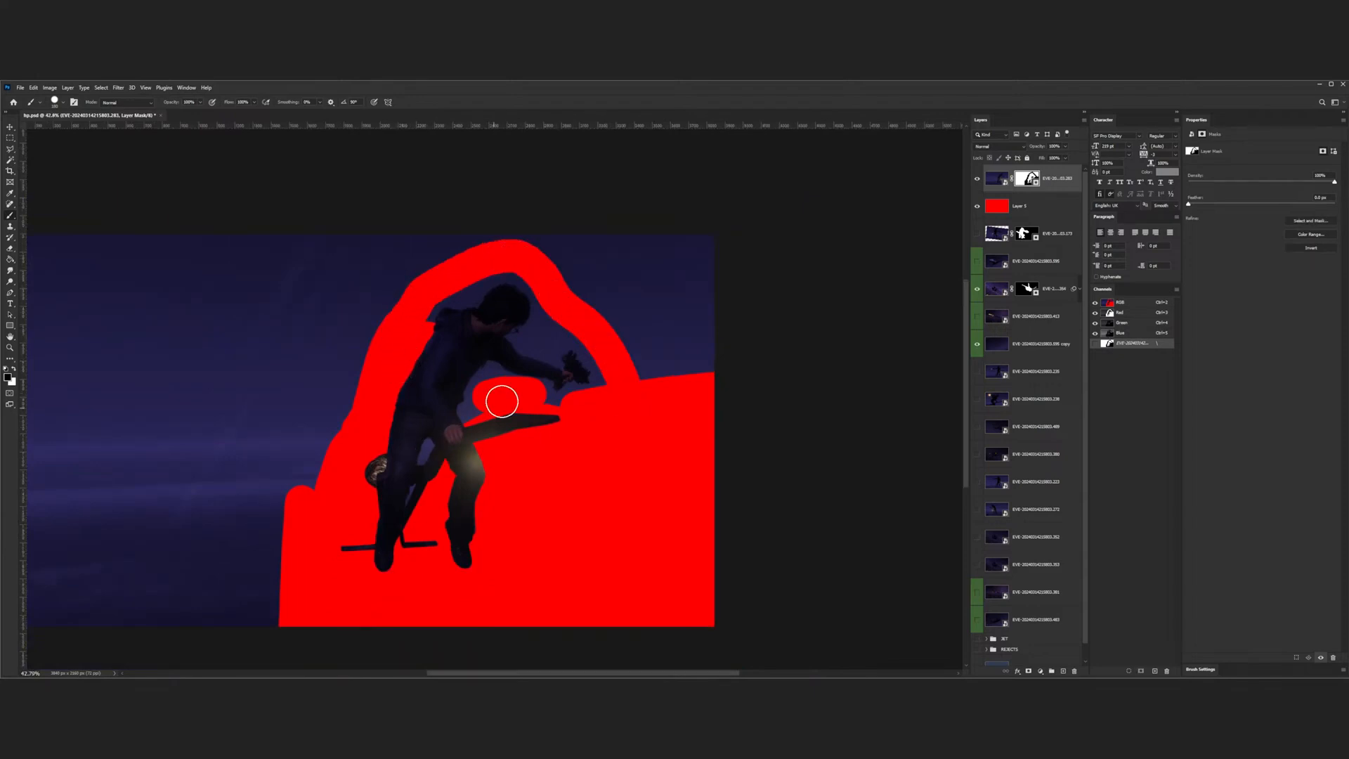
pyautogui.scroll(3, 496, 301)
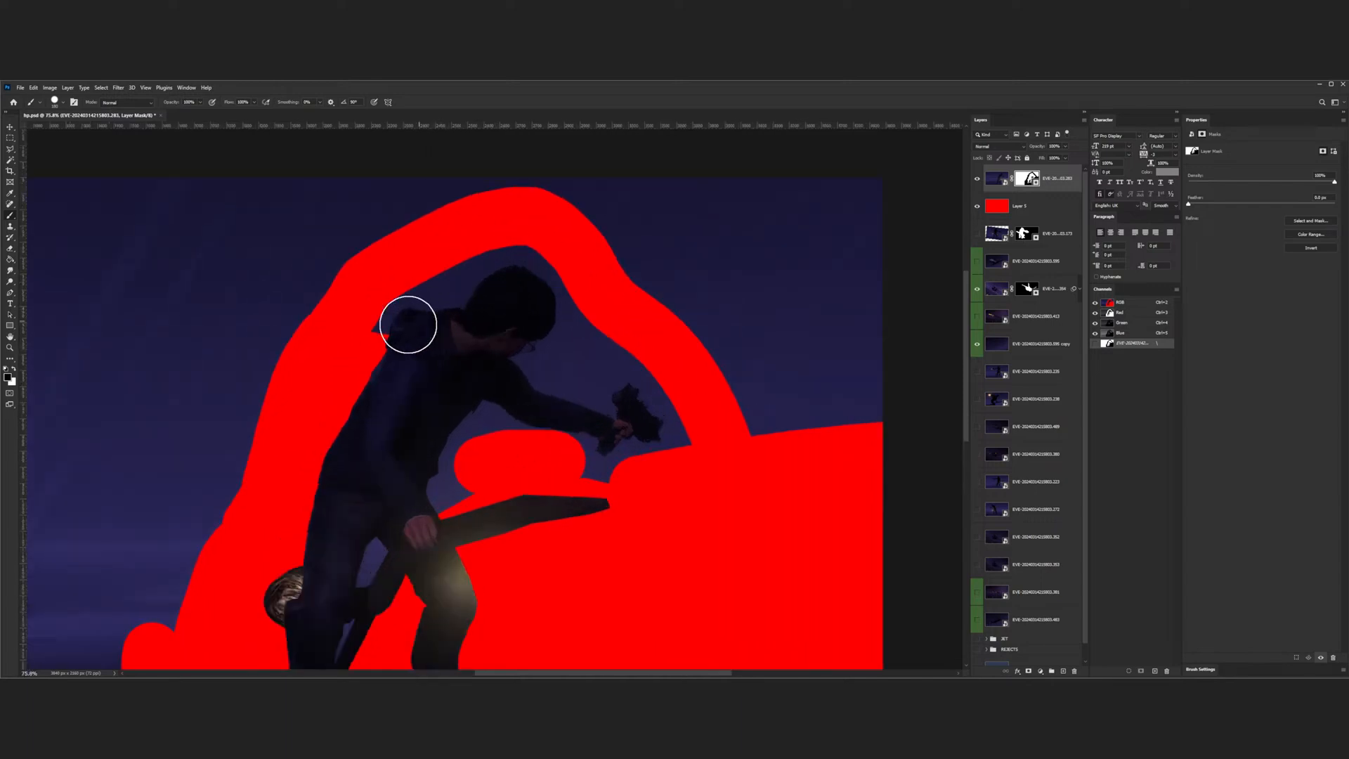
pyautogui.scroll(-3, 413, 324)
# - Select the sky along the hood and collar with the Polygonal Lasso and paint it out on the mask
pyautogui.scroll(3, 536, 382)
pyautogui.scroll(-3, 536, 384)
pyautogui.scroll(3, 286, 286)
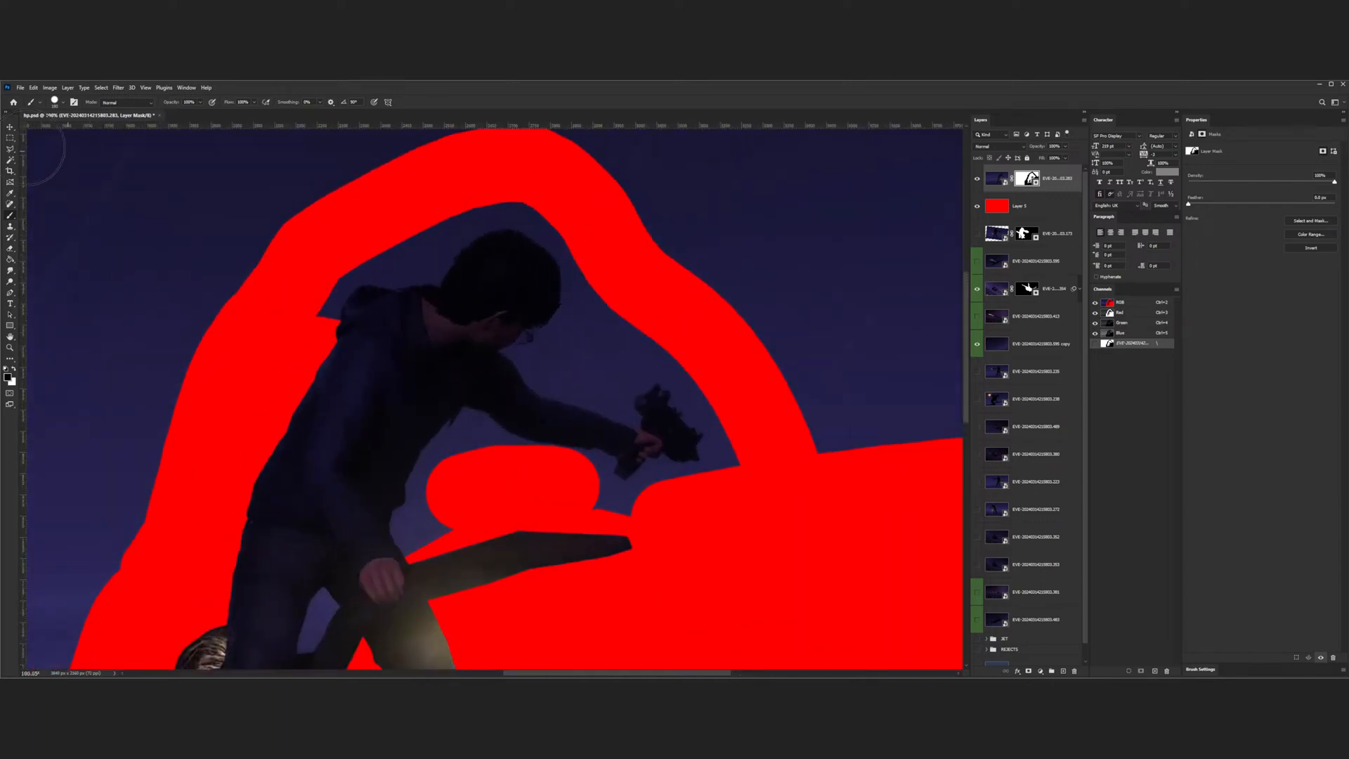
pyautogui.click(10, 150)
pyautogui.scroll(4, 342, 324)
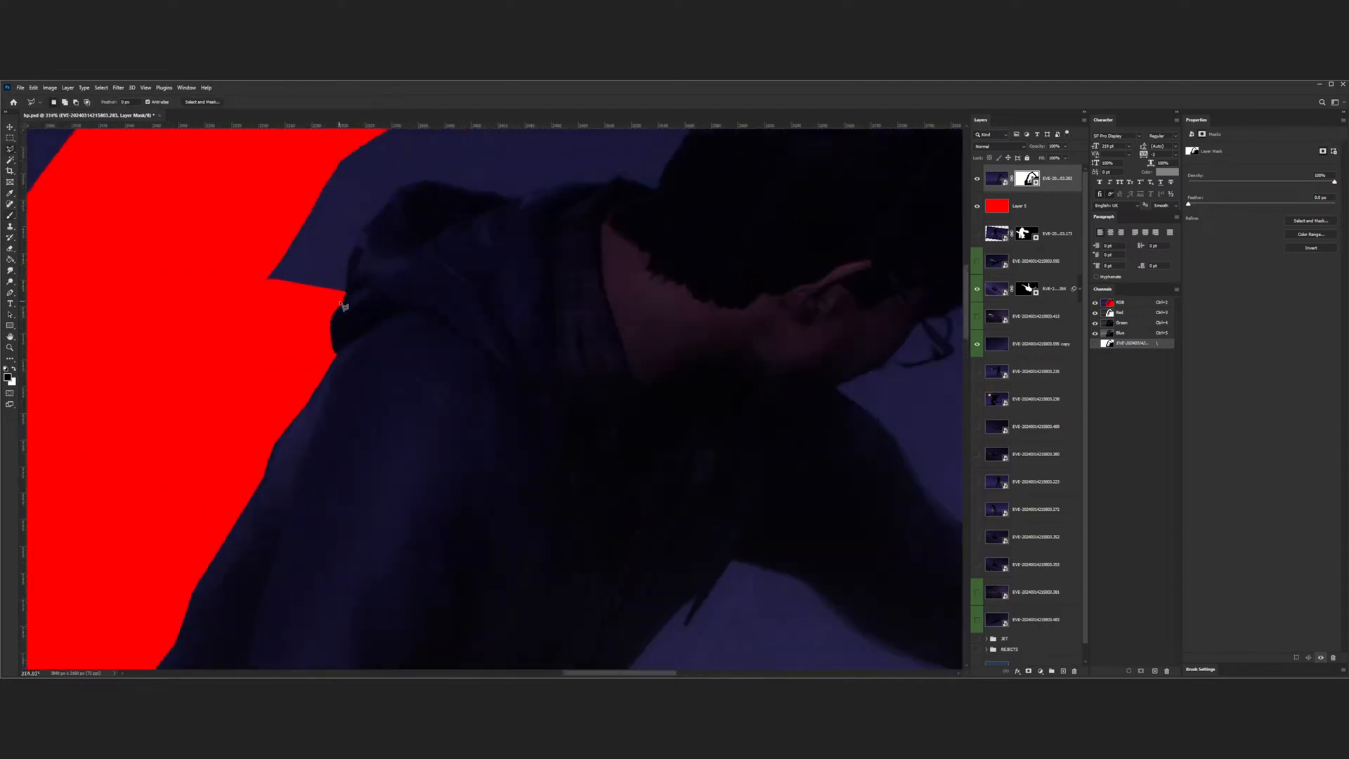
pyautogui.moveTo(346, 290)
pyautogui.mouseDown()
pyautogui.moveTo(414, 182)
pyautogui.moveTo(510, 198)
pyautogui.moveTo(614, 179)
pyautogui.moveTo(665, 189)
pyautogui.moveTo(605, 160)
pyautogui.moveTo(521, 150)
pyautogui.moveTo(421, 148)
pyautogui.moveTo(306, 182)
pyautogui.moveTo(297, 329)
pyautogui.mouseUp()
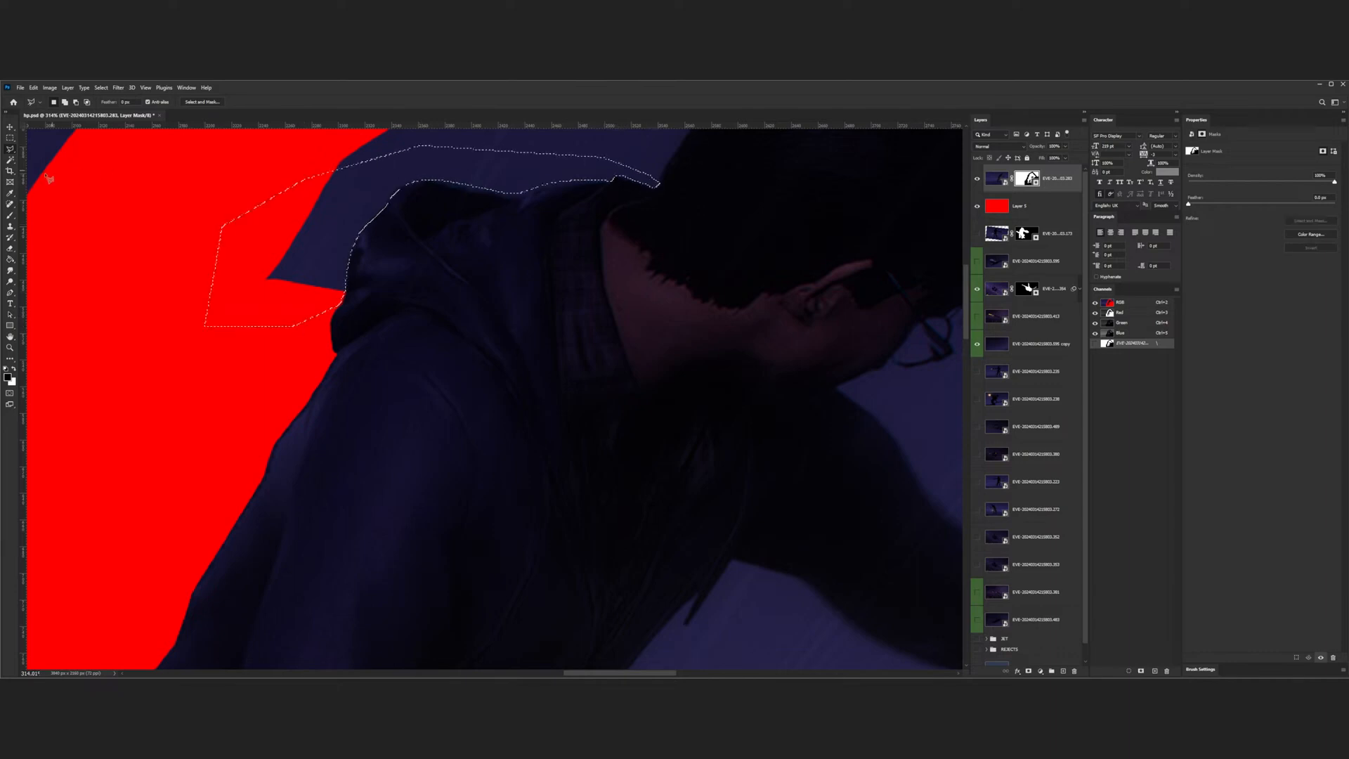
pyautogui.click(7, 216)
pyautogui.moveTo(95, 229)
pyautogui.mouseDown()
pyautogui.moveTo(477, 275)
pyautogui.moveTo(282, 214)
pyautogui.moveTo(709, 211)
pyautogui.mouseUp()
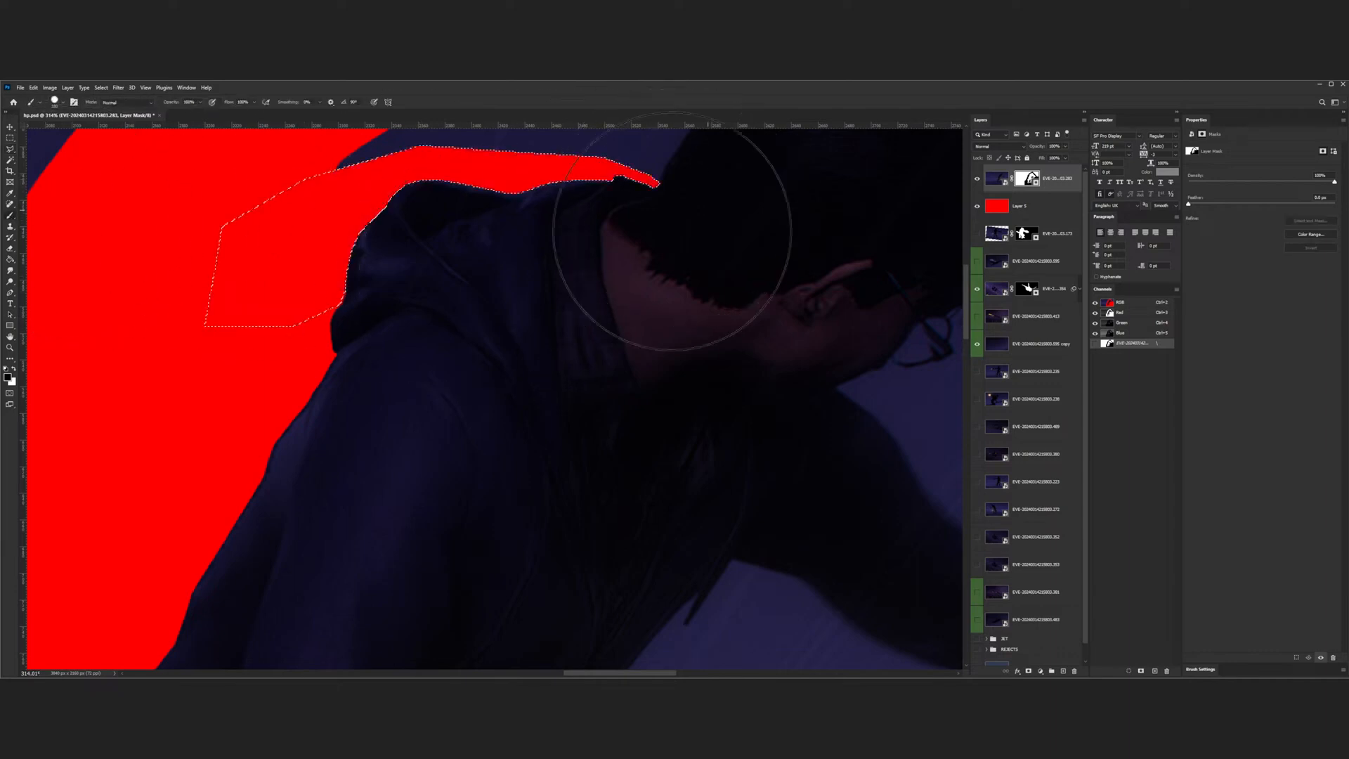
pyautogui.scroll(-8, 534, 363)
pyautogui.hotkey('ctrl', 'd')
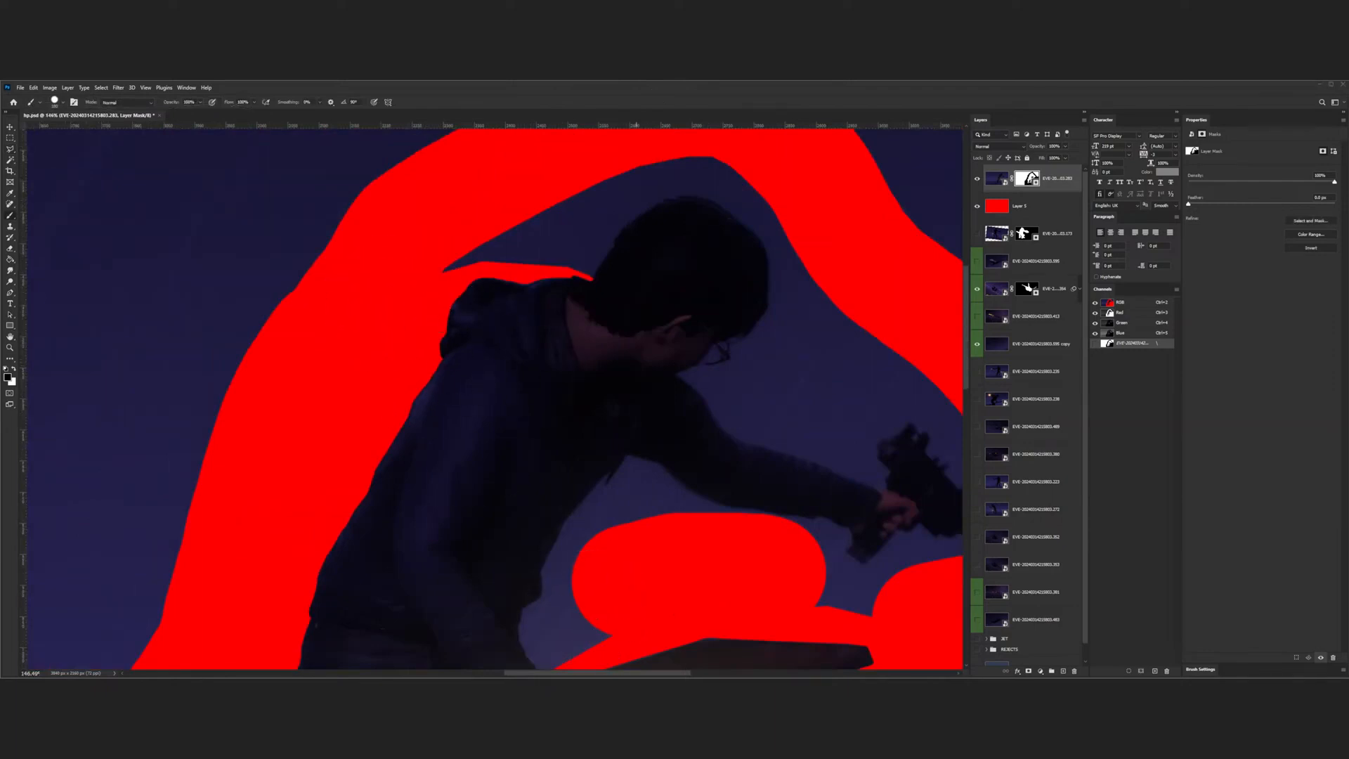
# - Brush out the remaining sky on the mask beyond the outstretched arm and above the head, up to the canvas edges
pyautogui.scroll(-6, 356, 301)
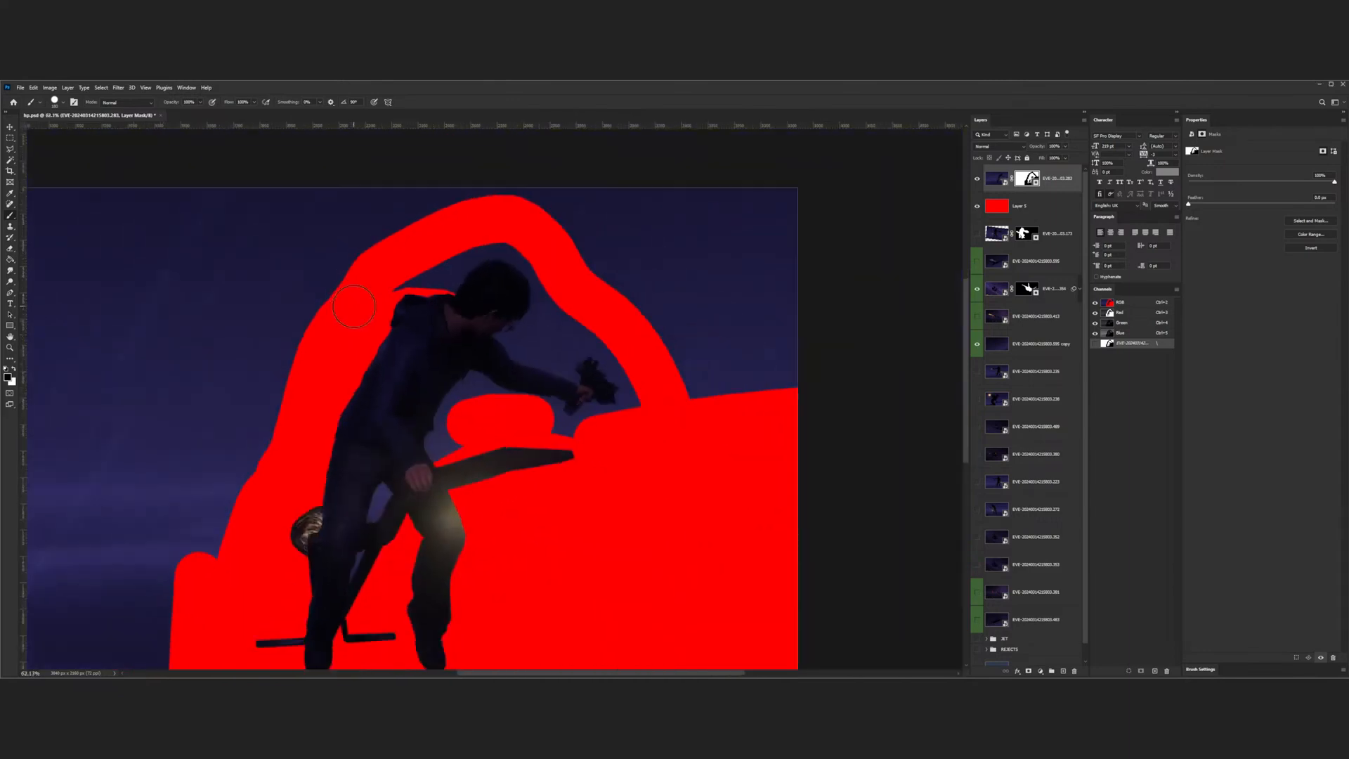
pyautogui.moveTo(606, 373); pyautogui.dragTo(713, 365)
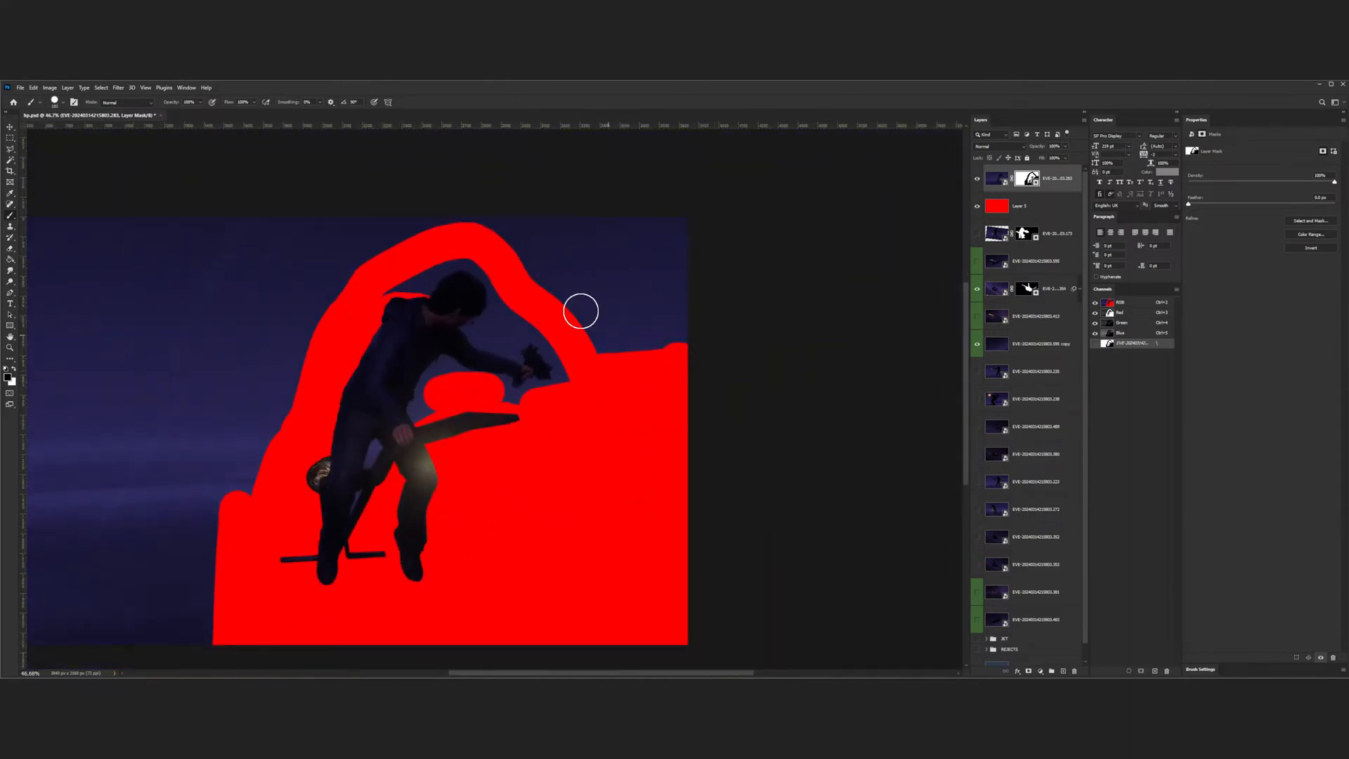
pyautogui.moveTo(466, 223)
pyautogui.mouseDown()
pyautogui.moveTo(725, 214)
pyautogui.moveTo(681, 219)
pyautogui.moveTo(696, 397)
pyautogui.moveTo(681, 339)
pyautogui.moveTo(599, 352)
pyautogui.moveTo(596, 331)
pyautogui.moveTo(690, 318)
pyautogui.moveTo(570, 308)
pyautogui.moveTo(501, 232)
pyautogui.moveTo(692, 235)
pyautogui.moveTo(669, 285)
pyautogui.moveTo(593, 293)
pyautogui.moveTo(538, 250)
pyautogui.moveTo(610, 259)
pyautogui.mouseUp()
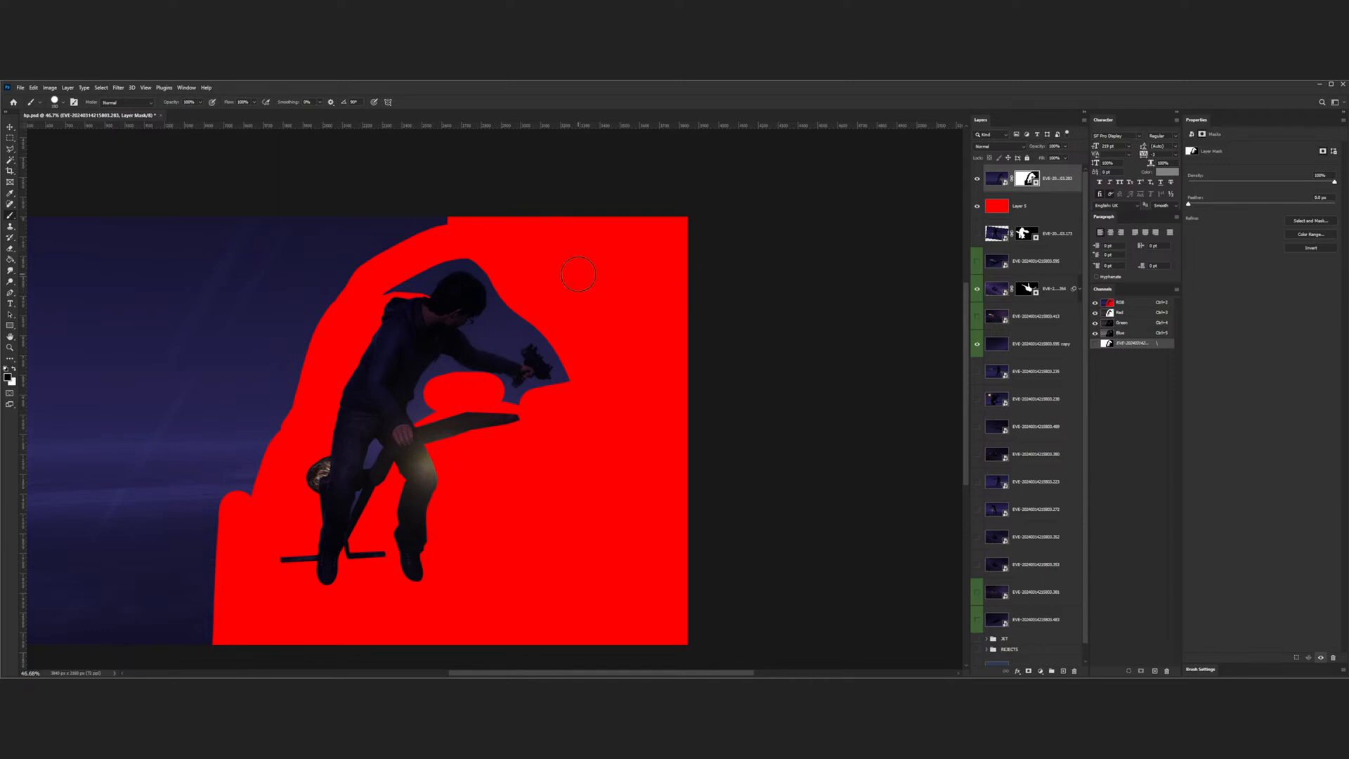
pyautogui.moveTo(461, 242)
pyautogui.mouseDown()
pyautogui.moveTo(429, 220)
pyautogui.moveTo(396, 225)
pyautogui.mouseUp()
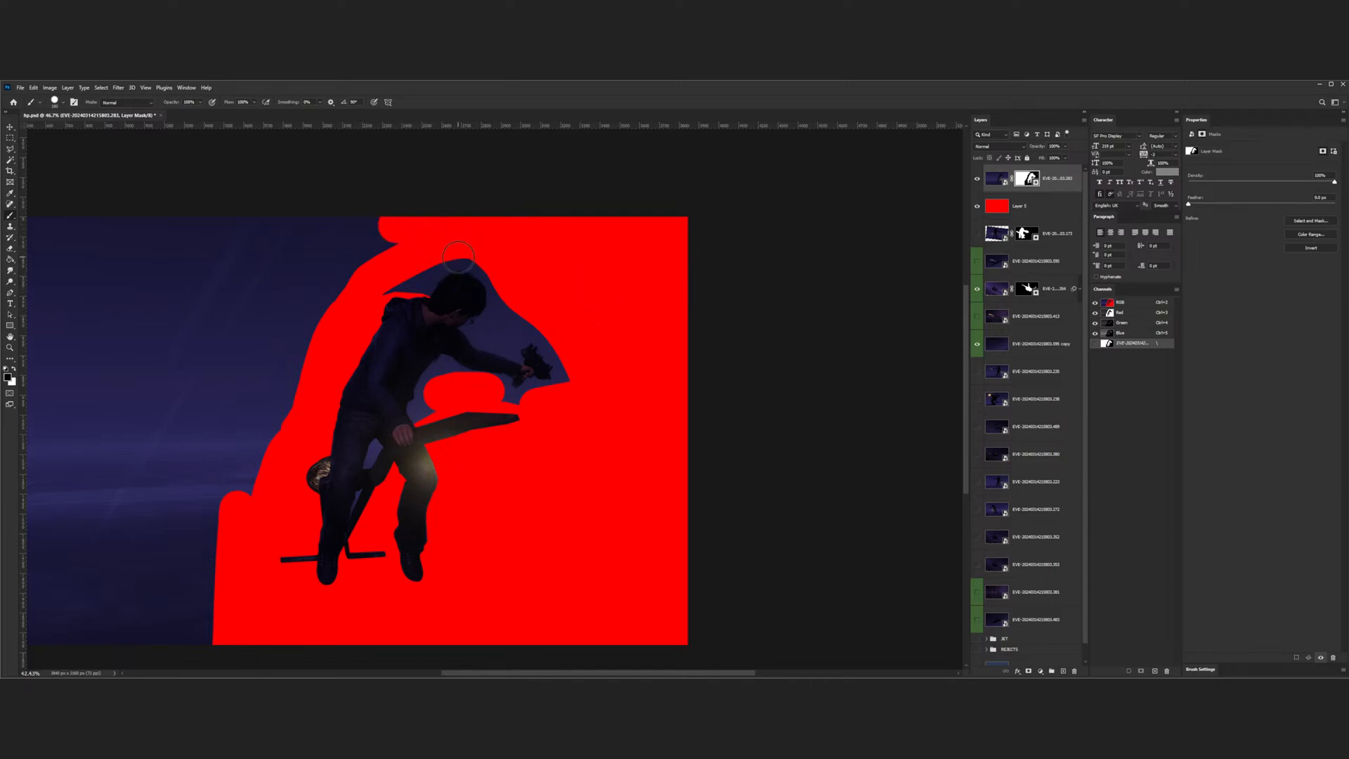
pyautogui.scroll(-3, 458, 257)
# - Select the sliver of sky between the near lower leg and the broom handle with the Polygonal Lasso
pyautogui.scroll(8, 400, 441)
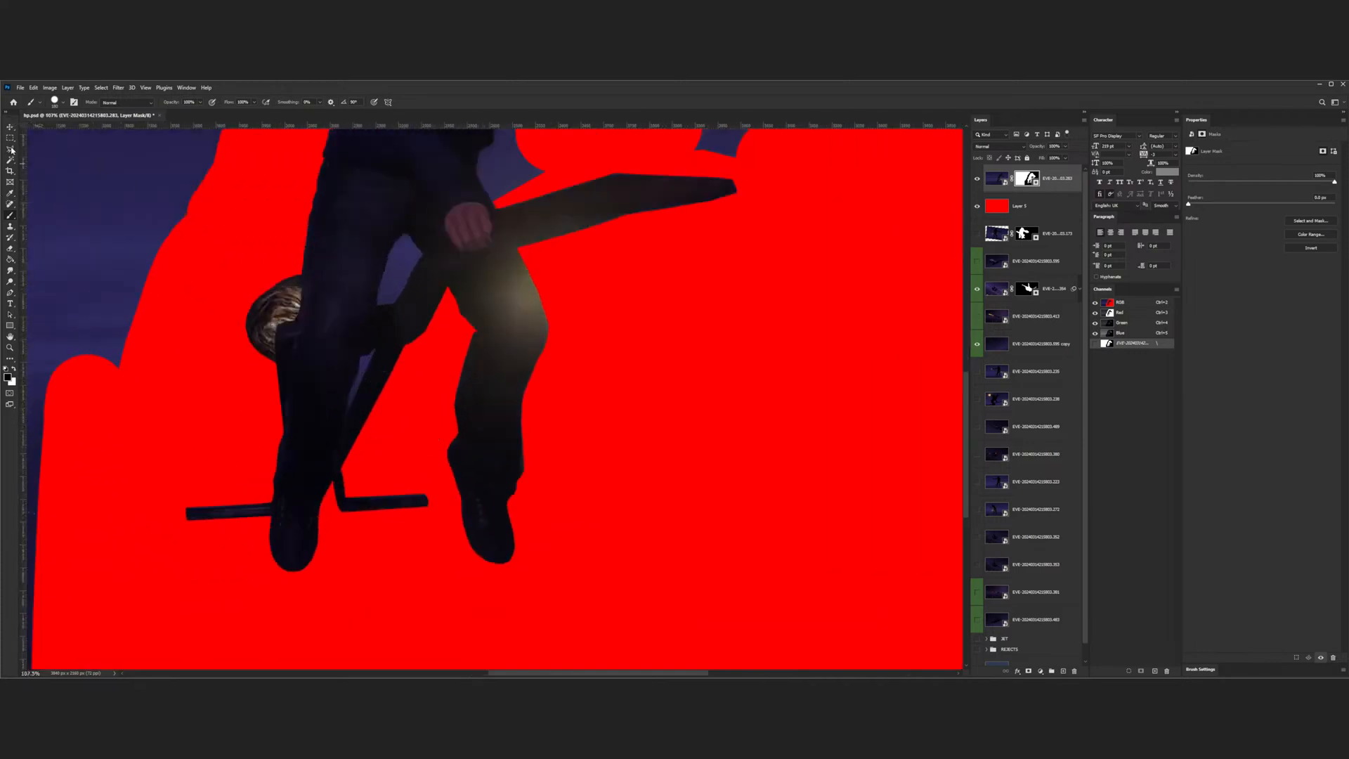
pyautogui.click(11, 150)
pyautogui.scroll(8, 358, 418)
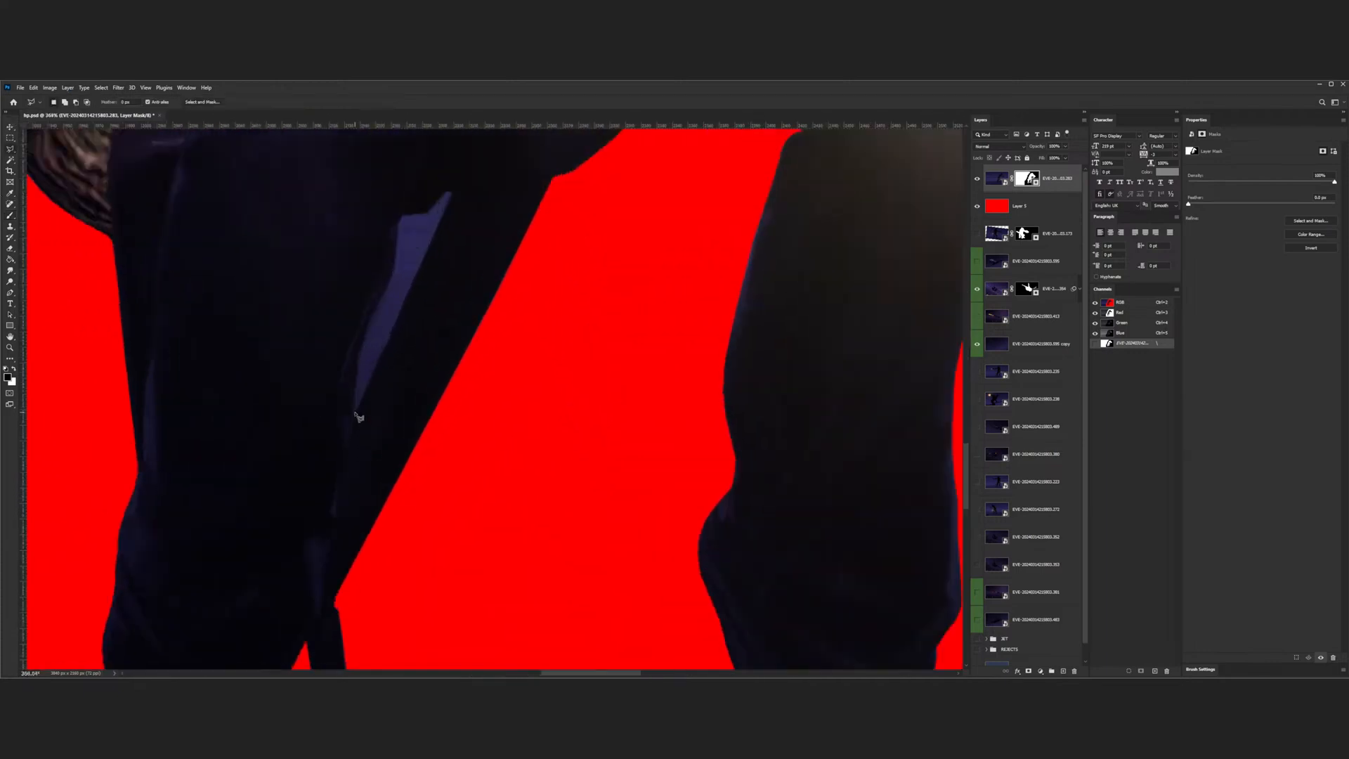
pyautogui.moveTo(354, 412); pyautogui.dragTo(398, 235)
pyautogui.moveTo(437, 212)
pyautogui.mouseDown()
pyautogui.moveTo(447, 200)
pyautogui.moveTo(410, 312)
pyautogui.moveTo(355, 411)
pyautogui.mouseUp()
pyautogui.scroll(-3, 356, 408)
# - Paint the selected sliver beside the lower leg black on the mask, and deselect
pyautogui.press('b')
pyautogui.moveTo(399, 265); pyautogui.dragTo(345, 412)
pyautogui.scroll(-6, 344, 413)
pyautogui.hotkey('ctrl', 'd')
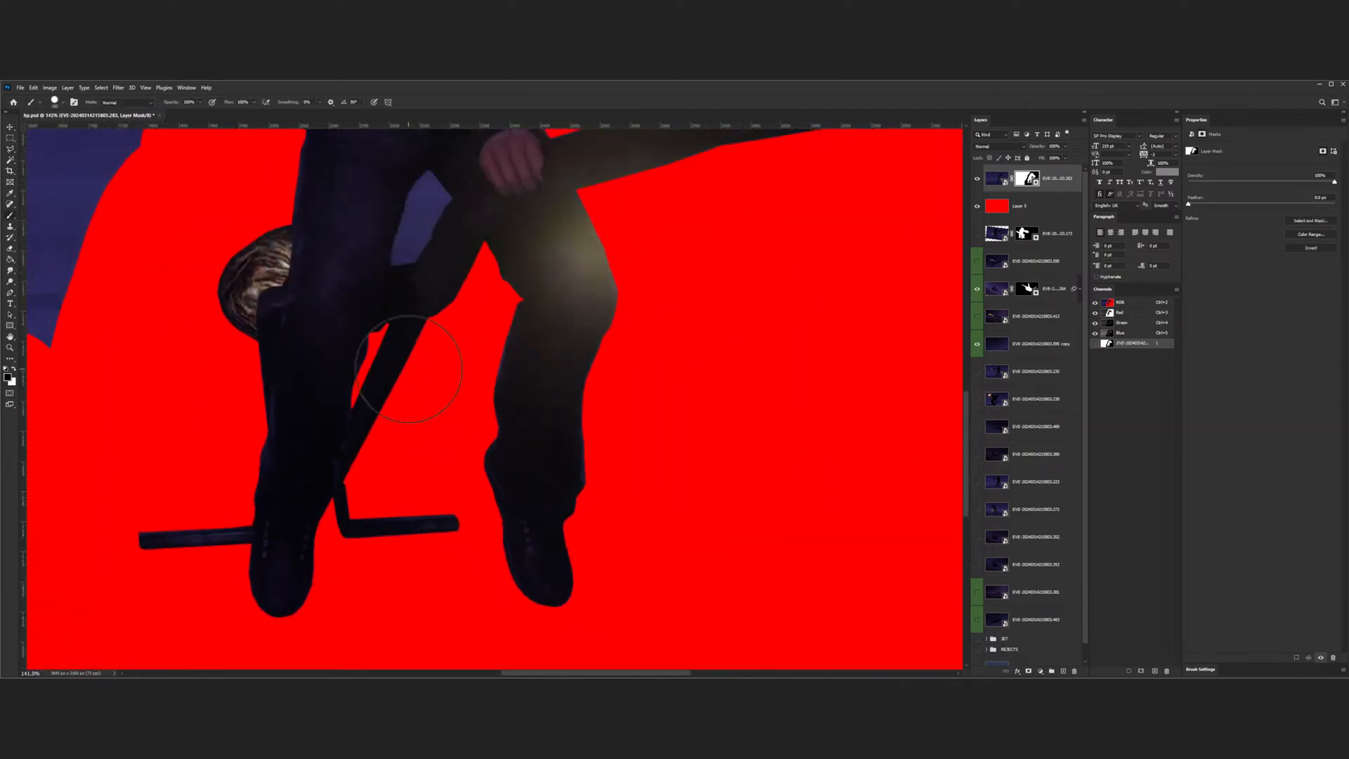
# - Trace the sky gap between the near thigh and the broom handle, below the gripping hand, with the Polygonal Lasso
pyautogui.scroll(-3, 408, 368)
pyautogui.scroll(-3, 431, 388)
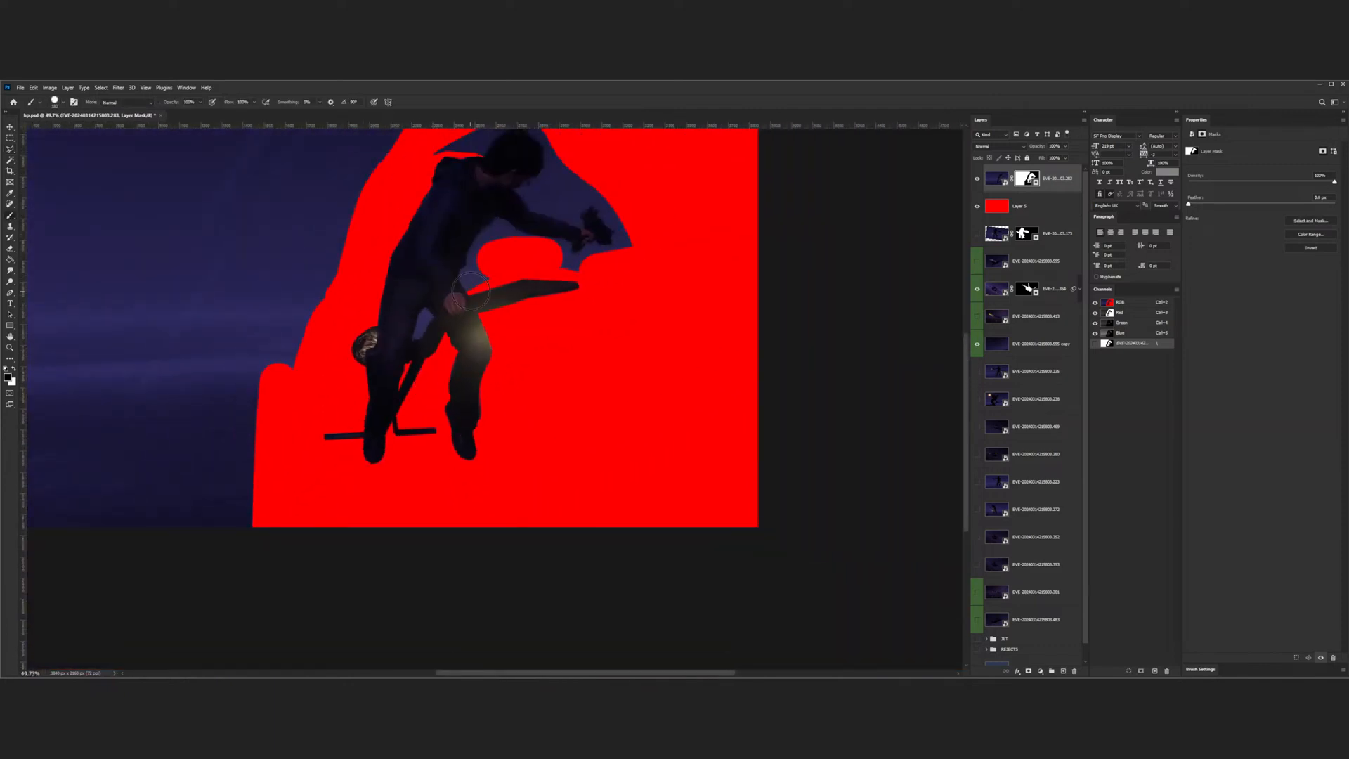
pyautogui.scroll(4, 468, 291)
pyautogui.press('l')
pyautogui.scroll(5, 378, 365)
pyautogui.moveTo(346, 321)
pyautogui.mouseDown()
pyautogui.moveTo(378, 171)
pyautogui.moveTo(419, 105)
pyautogui.moveTo(415, 229)
pyautogui.mouseUp()
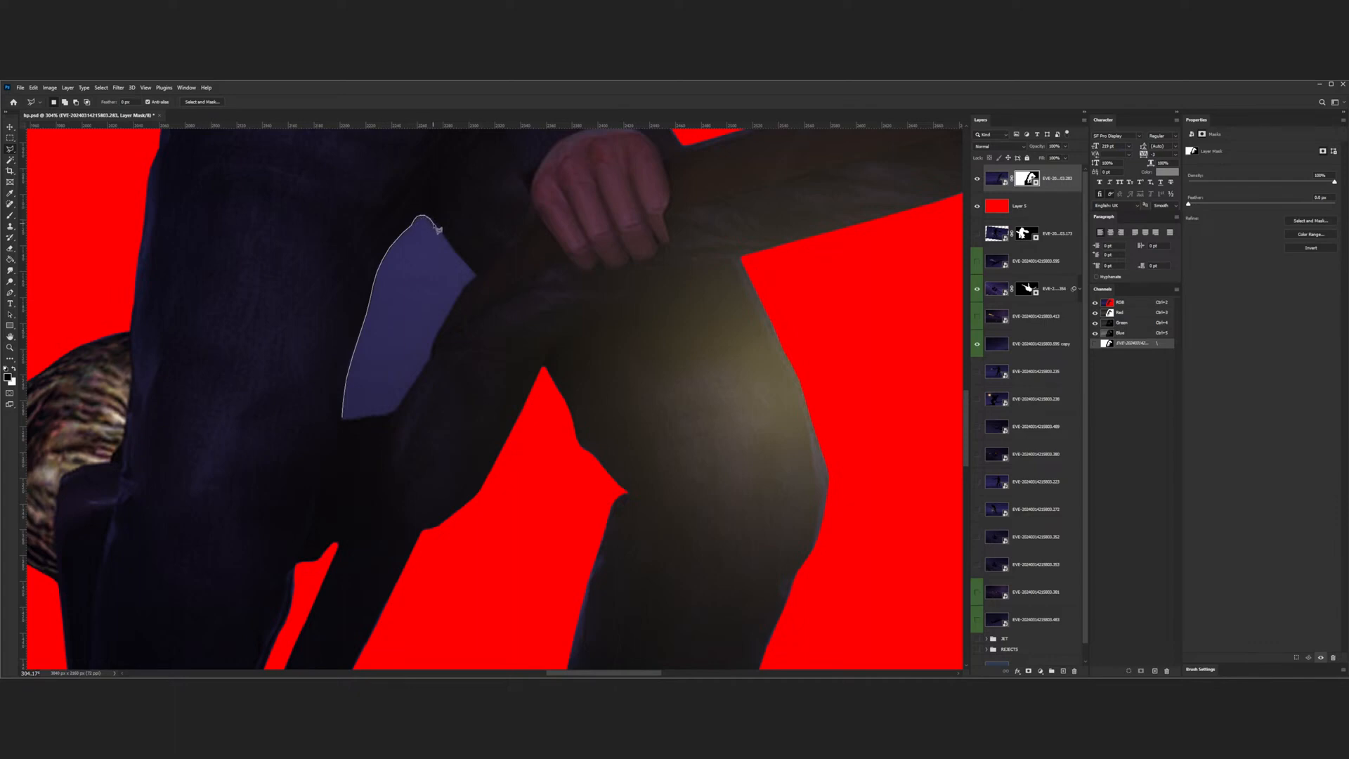
pyautogui.moveTo(451, 249); pyautogui.dragTo(464, 264)
pyautogui.moveTo(475, 281)
pyautogui.mouseDown()
pyautogui.moveTo(405, 402)
pyautogui.moveTo(344, 423)
pyautogui.mouseUp()
pyautogui.scroll(-3, 379, 330)
# - Paint the selected gap beside the thigh black on the mask, and deselect
pyautogui.press('b')
pyautogui.moveTo(401, 249)
pyautogui.mouseDown()
pyautogui.moveTo(482, 276)
pyautogui.moveTo(277, 382)
pyautogui.mouseUp()
pyautogui.scroll(-5, 544, 381)
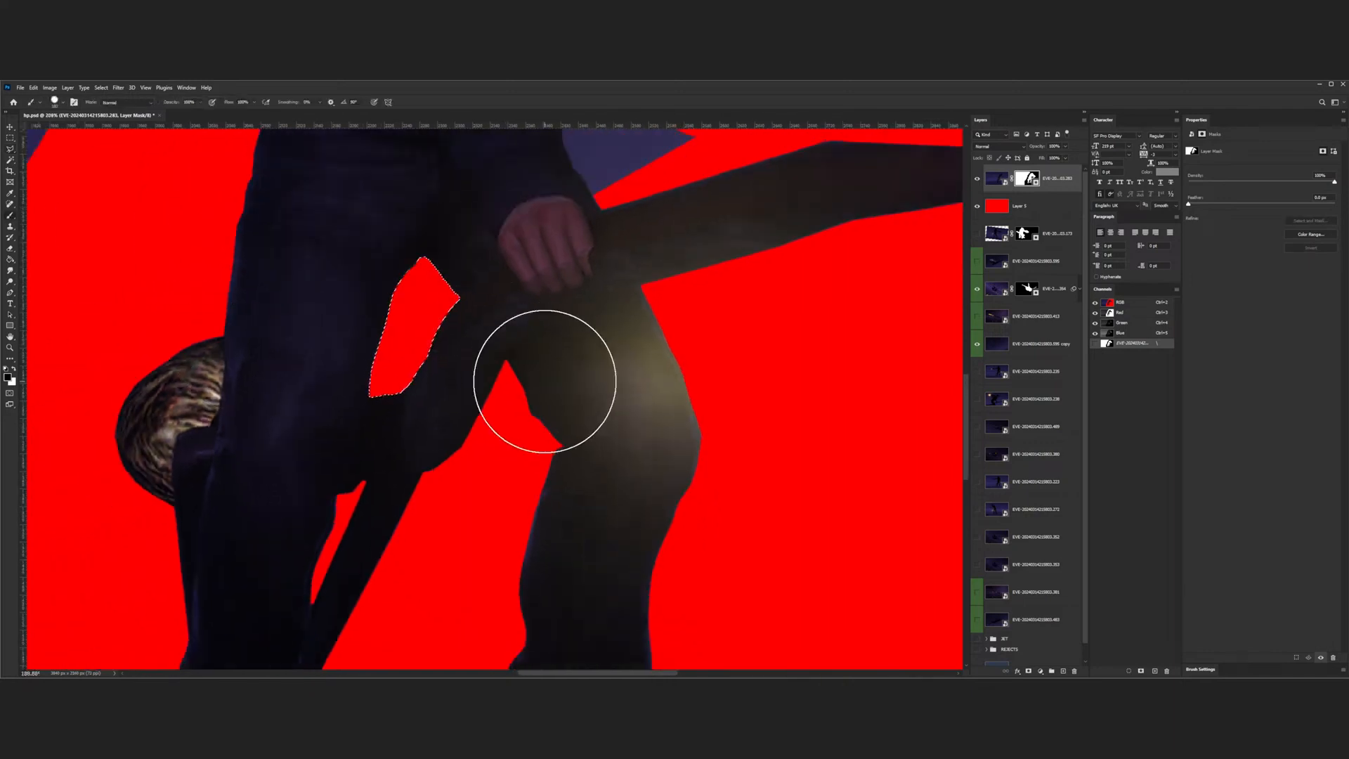
pyautogui.hotkey('ctrl', 'd')
pyautogui.scroll(-3, 373, 337)
# - Select the leftover fringe along the far calf's outer edge with the Polygonal Lasso and paint it out on the mask
pyautogui.scroll(5, 403, 379)
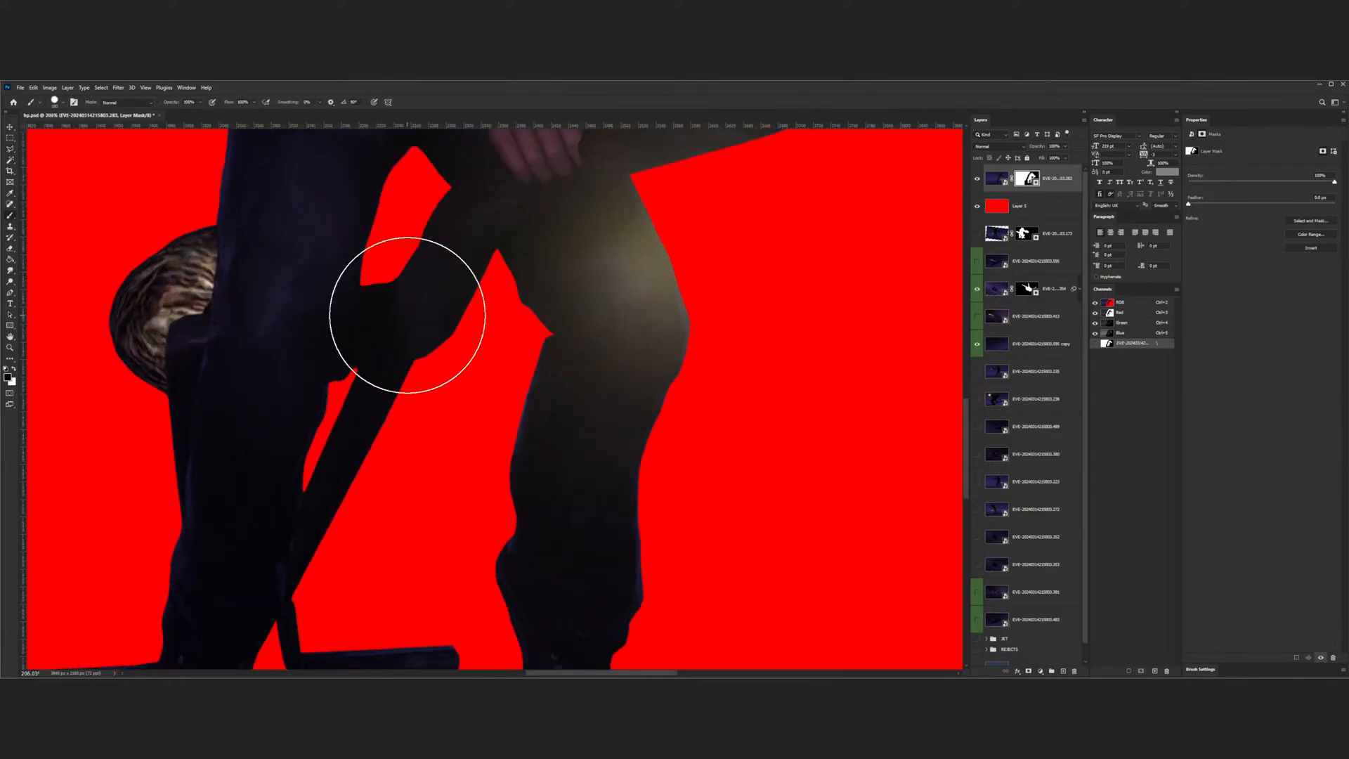
pyautogui.scroll(-4, 623, 518)
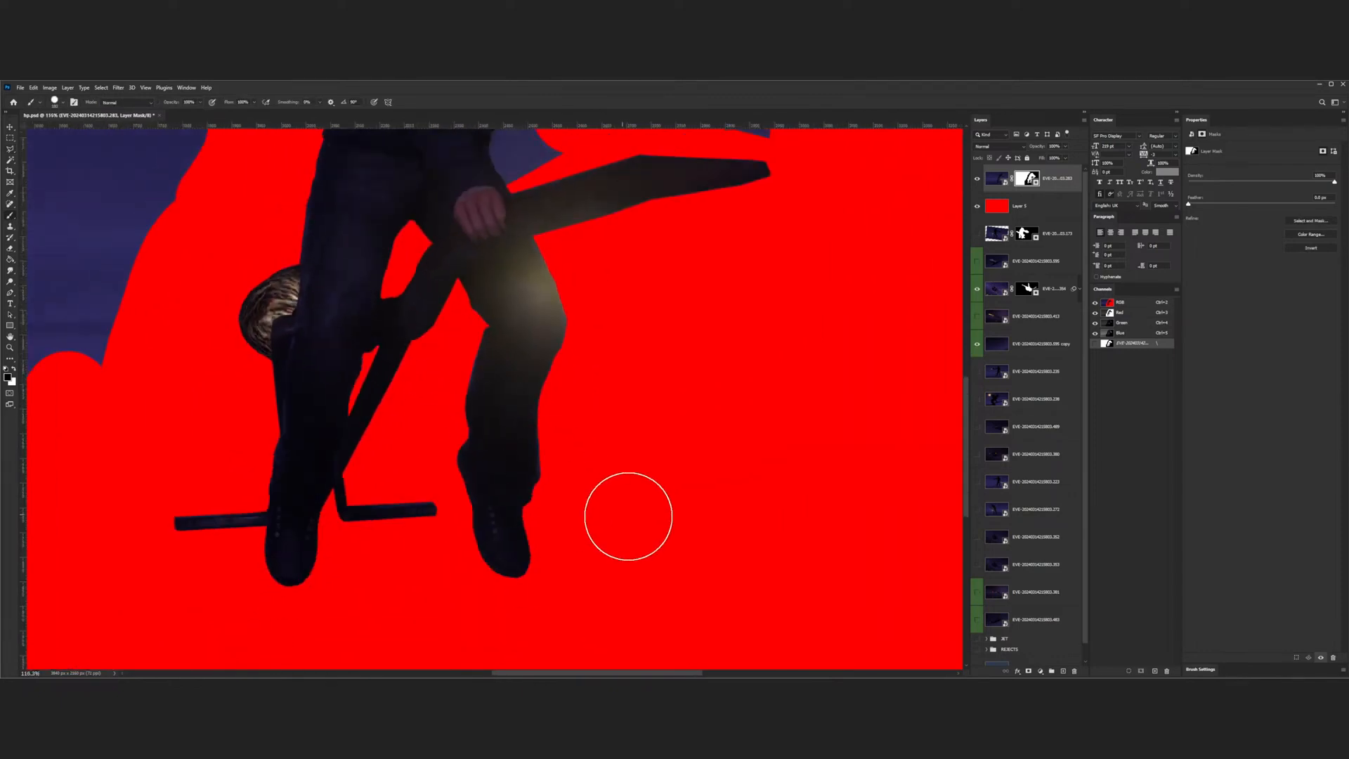
pyautogui.scroll(4, 623, 511)
pyautogui.press('l')
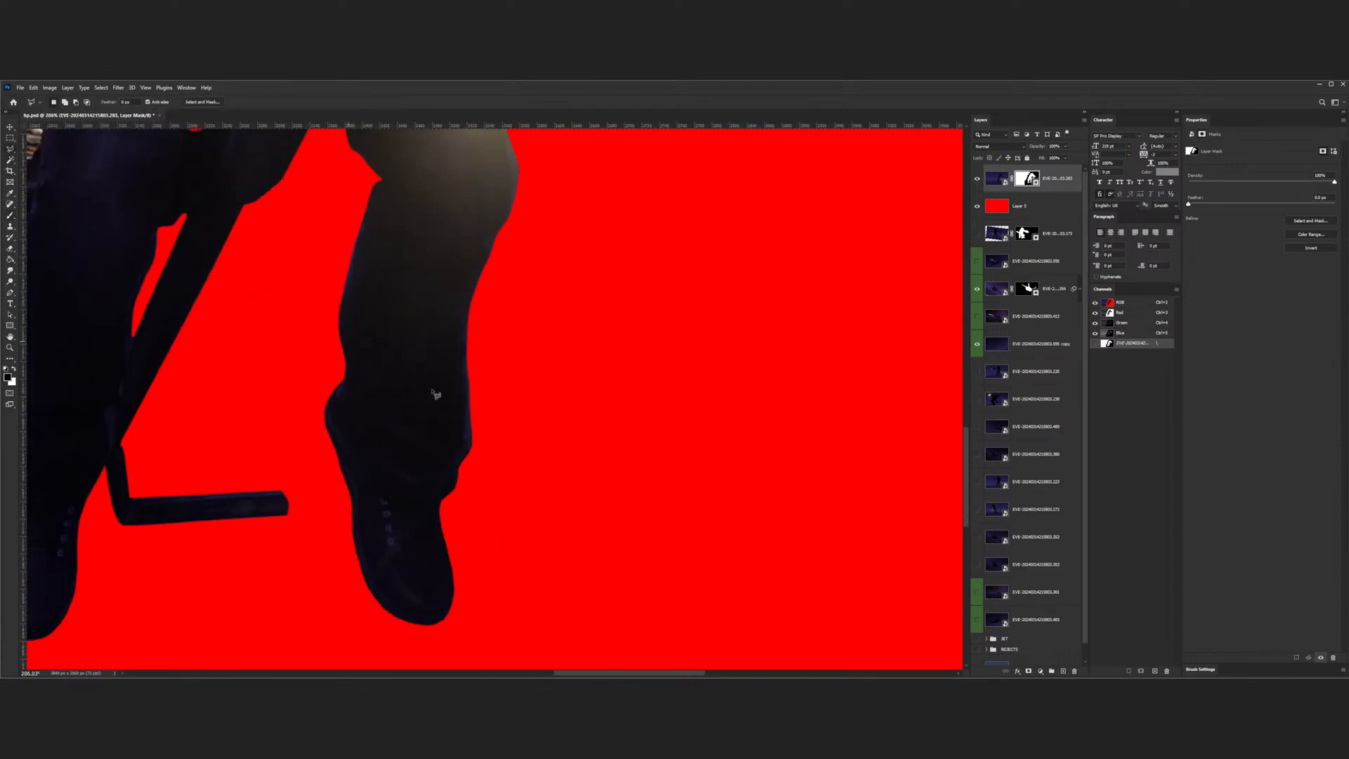
pyautogui.scroll(4, 477, 454)
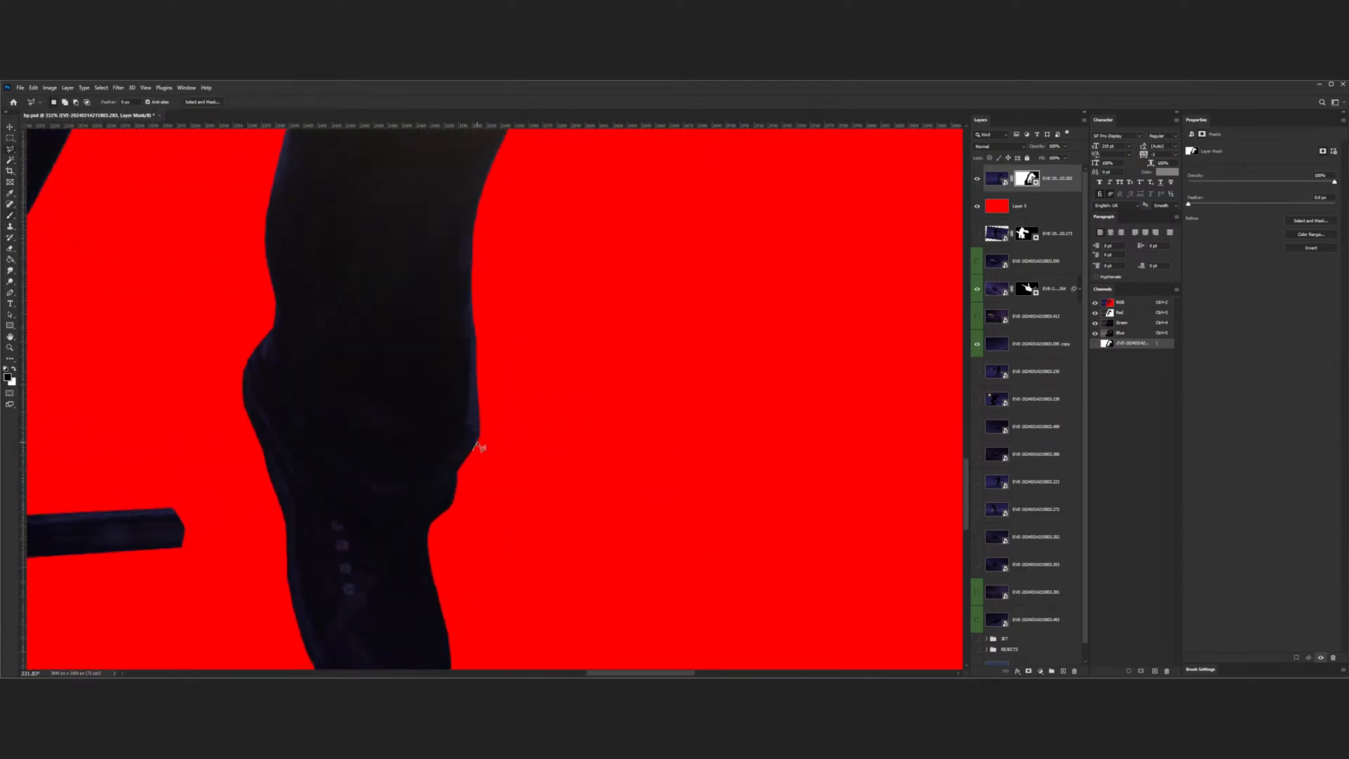
pyautogui.moveTo(465, 421)
pyautogui.mouseDown()
pyautogui.moveTo(476, 252)
pyautogui.moveTo(513, 279)
pyautogui.moveTo(544, 460)
pyautogui.moveTo(511, 503)
pyautogui.mouseUp()
pyautogui.click(11, 218)
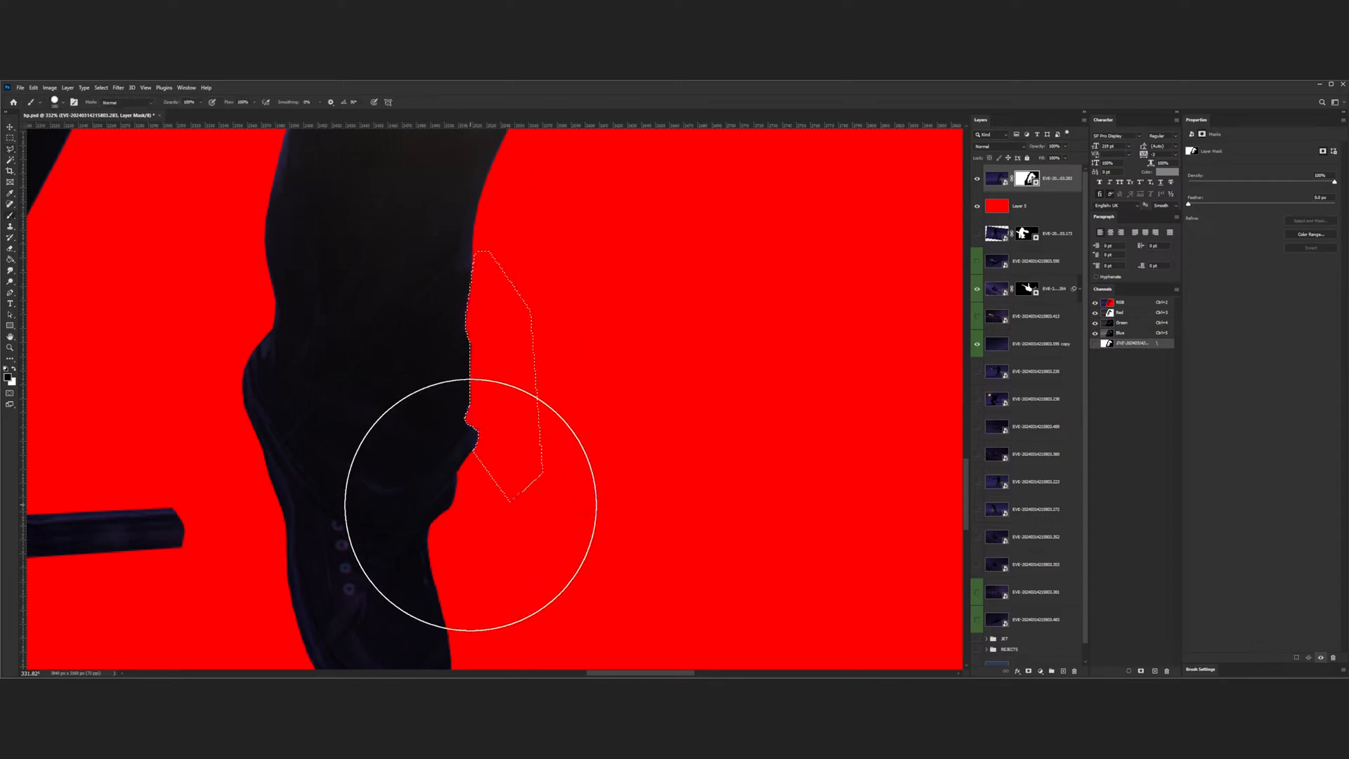
pyautogui.scroll(-3, 473, 492)
pyautogui.scroll(-2, 495, 434)
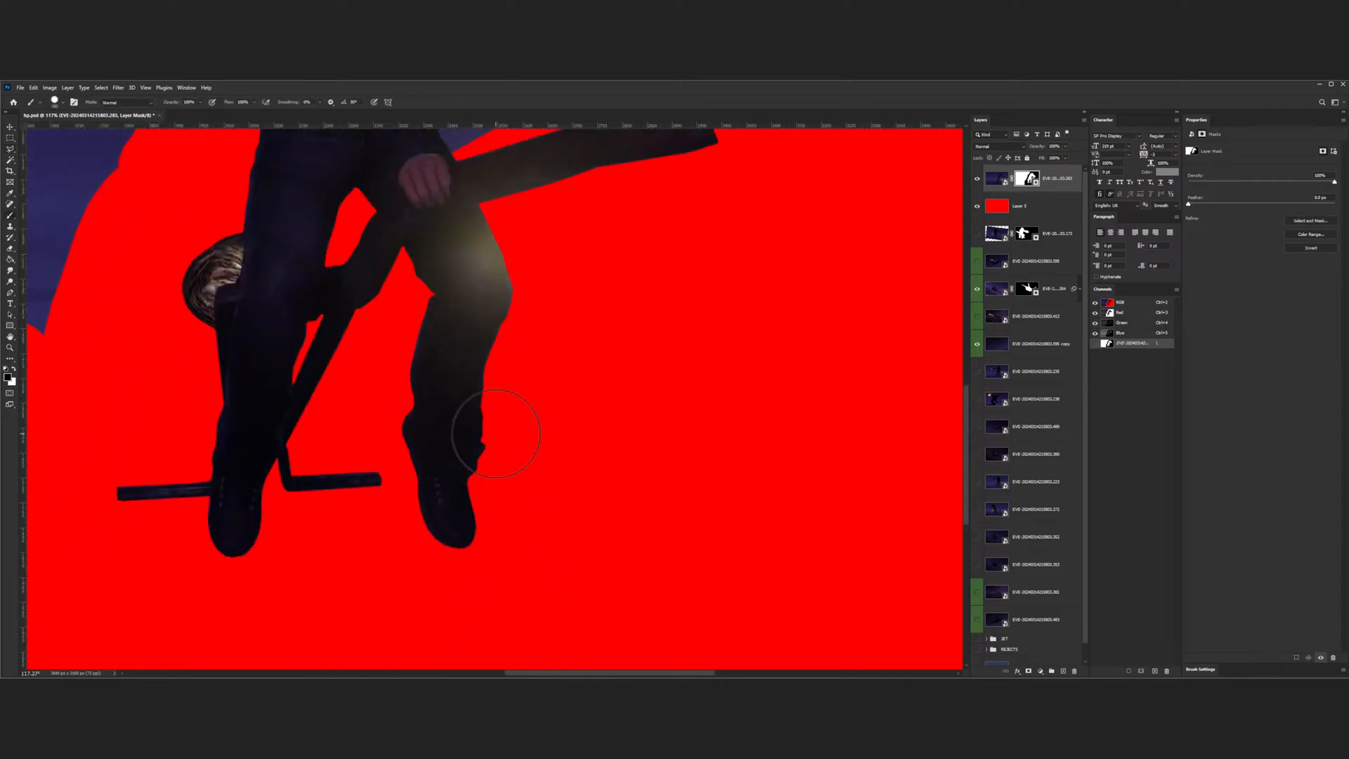
pyautogui.scroll(-2, 554, 443)
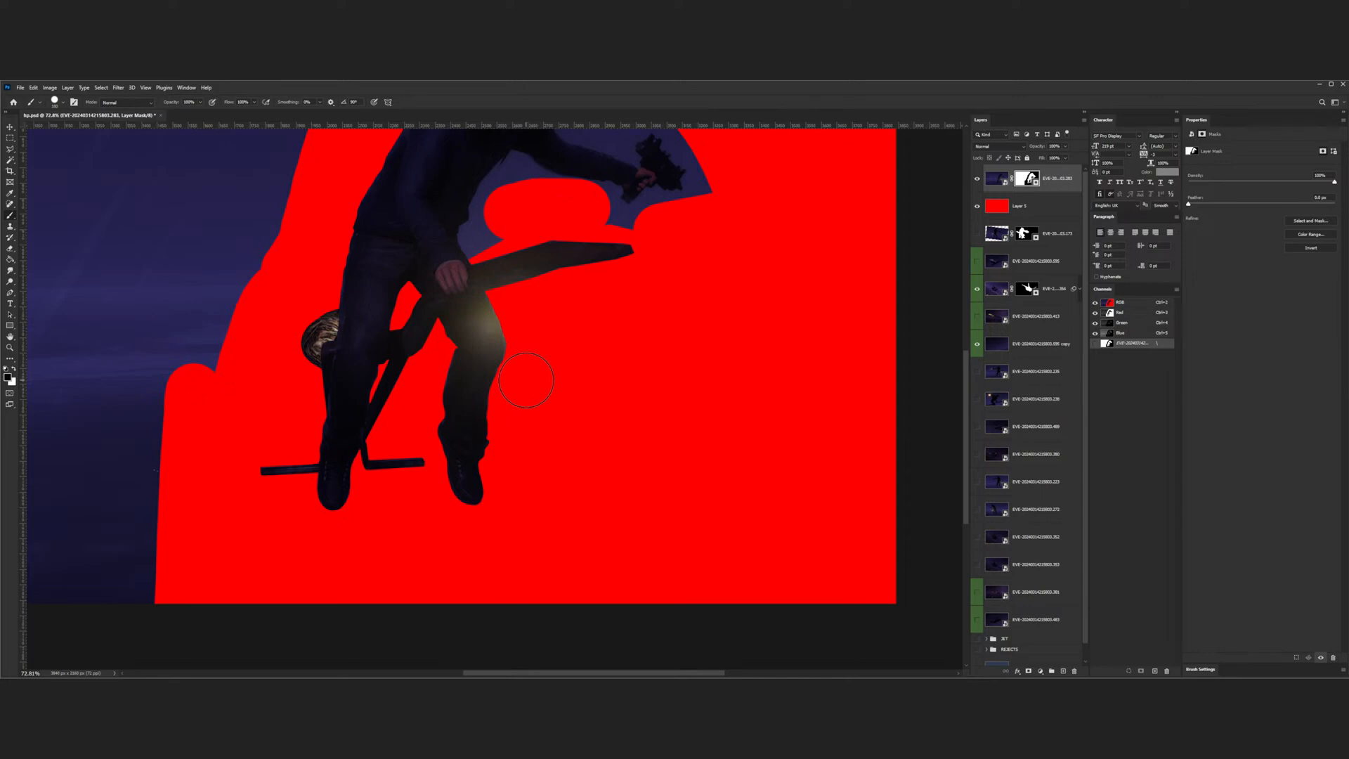
# - Brush out the sky on the mask close around the head, the top of the outstretched arm and the held object
pyautogui.scroll(-4, 361, 368)
pyautogui.scroll(5, 576, 186)
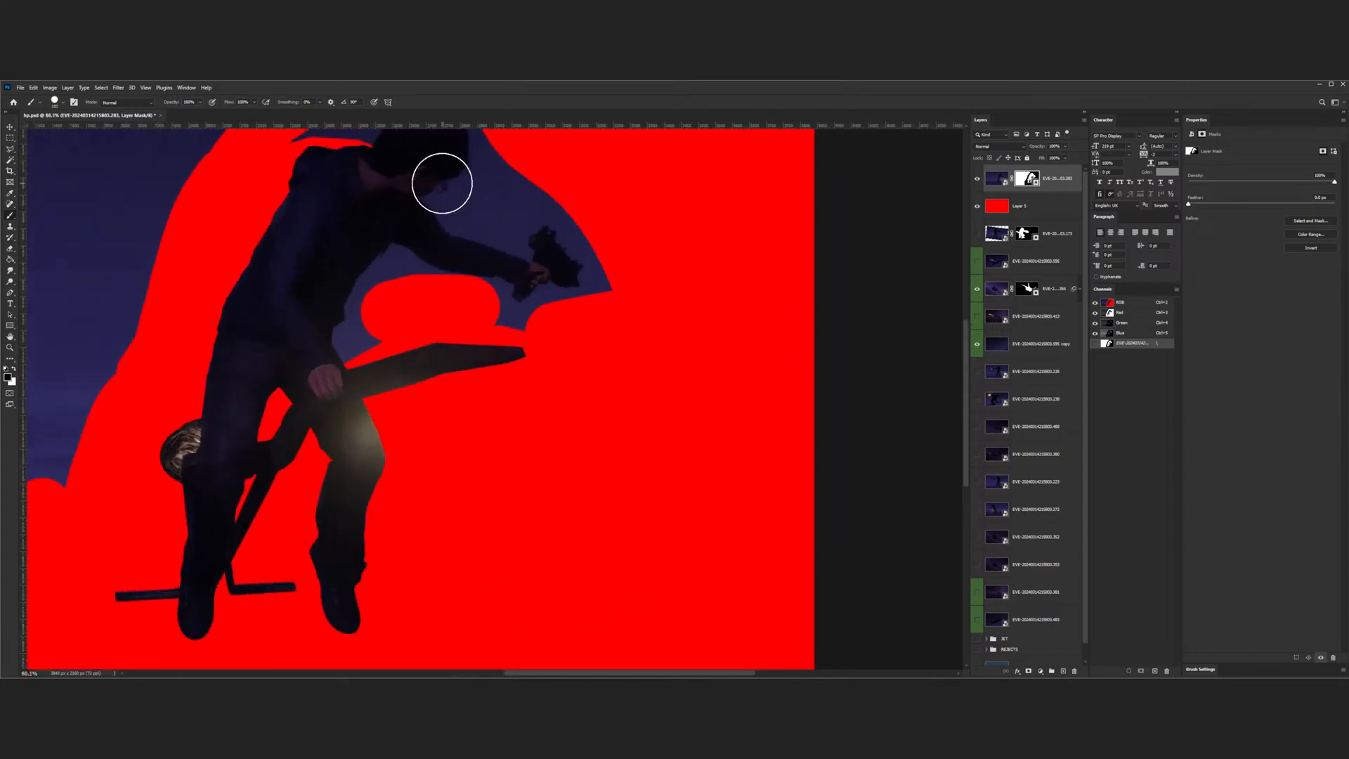
pyautogui.scroll(-3, 446, 346)
pyautogui.scroll(4, 337, 232)
pyautogui.moveTo(330, 227)
pyautogui.mouseDown()
pyautogui.moveTo(379, 220)
pyautogui.moveTo(442, 178)
pyautogui.moveTo(498, 183)
pyautogui.moveTo(542, 246)
pyautogui.moveTo(530, 322)
pyautogui.moveTo(594, 305)
pyautogui.moveTo(647, 349)
pyautogui.moveTo(597, 445)
pyautogui.moveTo(562, 448)
pyautogui.moveTo(642, 424)
pyautogui.moveTo(650, 387)
pyautogui.mouseUp()
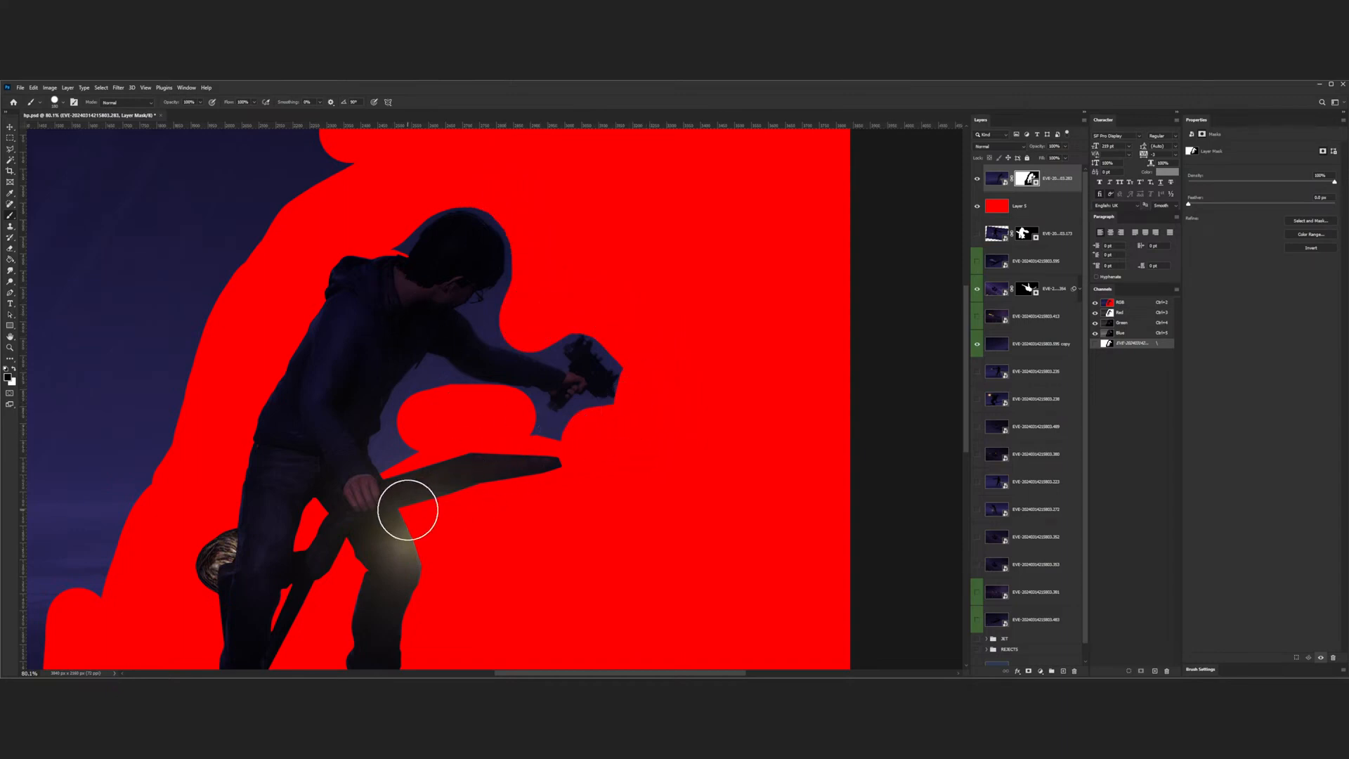
# - Trace with the Polygonal Lasso from the gripping hand up the jacket front and along the underside of the outstretched arm
pyautogui.scroll(5, 415, 513)
pyautogui.click(11, 150)
pyautogui.scroll(4, 316, 428)
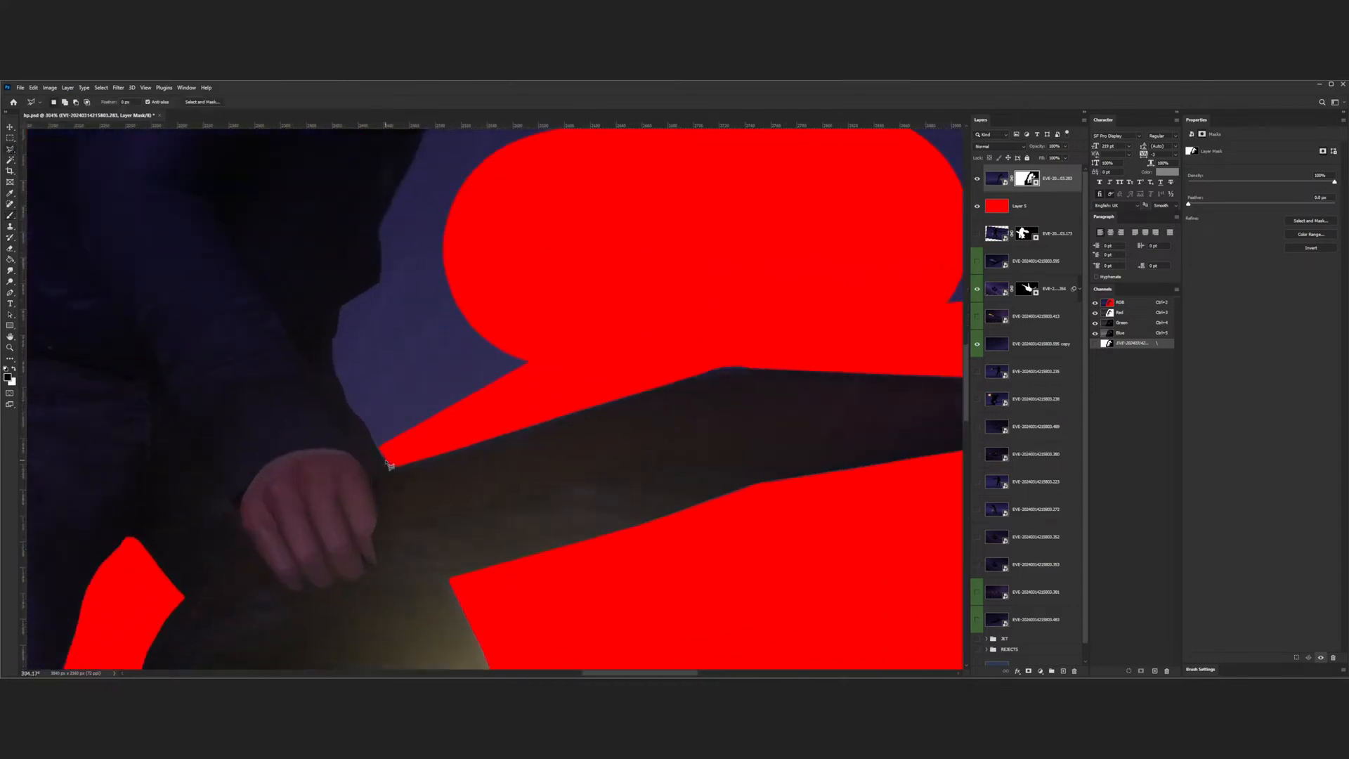
pyautogui.scroll(-4, 274, 453)
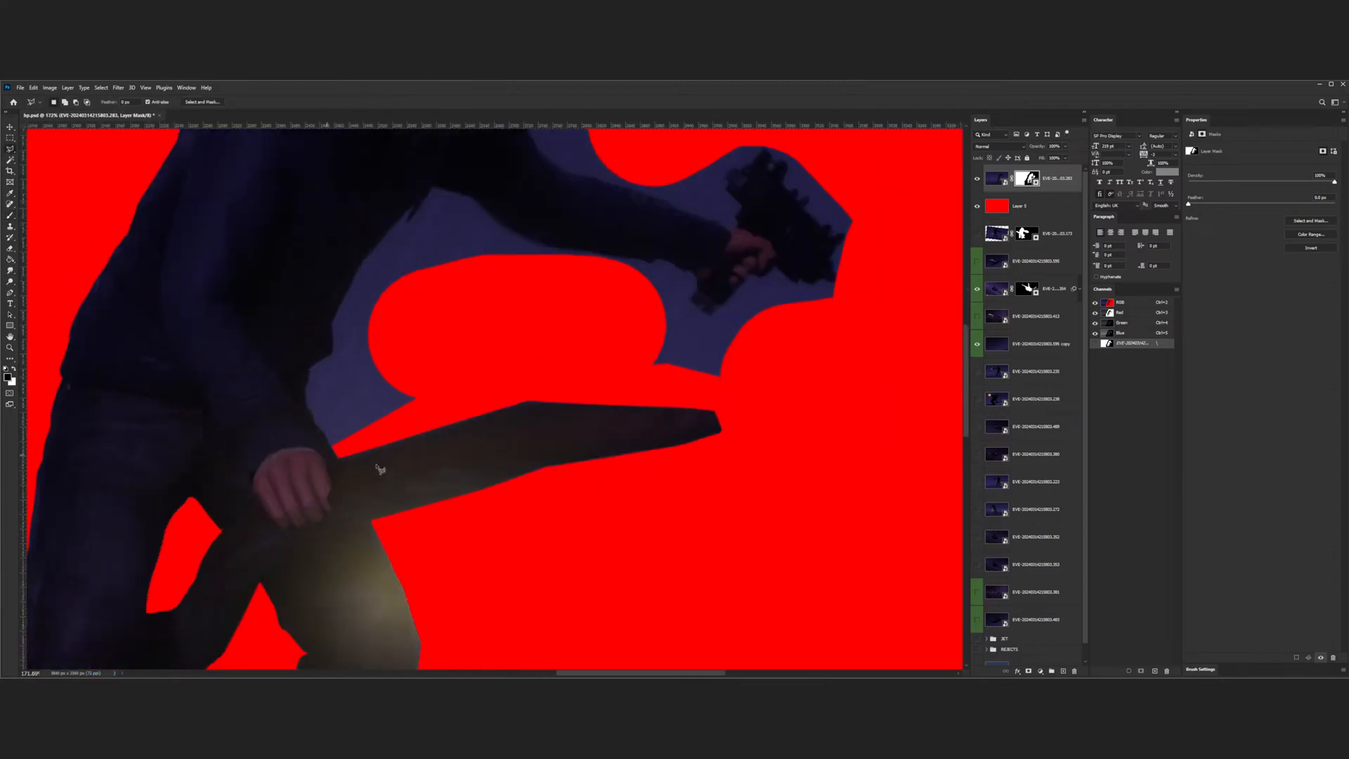
pyautogui.scroll(3, 419, 472)
pyautogui.scroll(2, 360, 477)
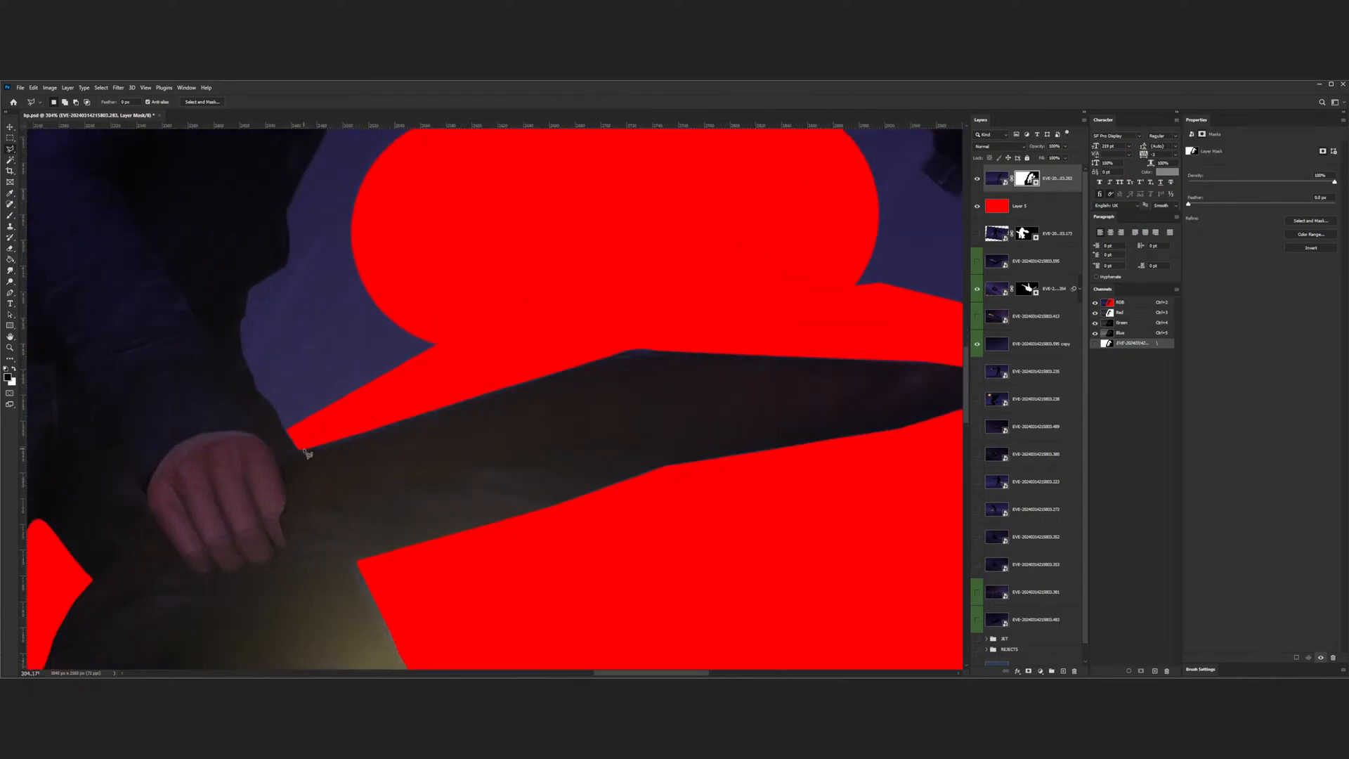
pyautogui.click(294, 448)
pyautogui.moveTo(280, 418)
pyautogui.mouseDown()
pyautogui.moveTo(241, 319)
pyautogui.moveTo(249, 290)
pyautogui.moveTo(284, 268)
pyautogui.moveTo(305, 179)
pyautogui.mouseUp()
pyautogui.click(307, 164)
pyautogui.click(320, 327)
pyautogui.moveTo(323, 319)
pyautogui.mouseDown()
pyautogui.moveTo(433, 183)
pyautogui.moveTo(427, 219)
pyautogui.moveTo(468, 151)
pyautogui.moveTo(539, 174)
pyautogui.moveTo(548, 197)
pyautogui.moveTo(647, 246)
pyautogui.moveTo(854, 289)
pyautogui.moveTo(590, 296)
pyautogui.moveTo(629, 290)
pyautogui.mouseUp()
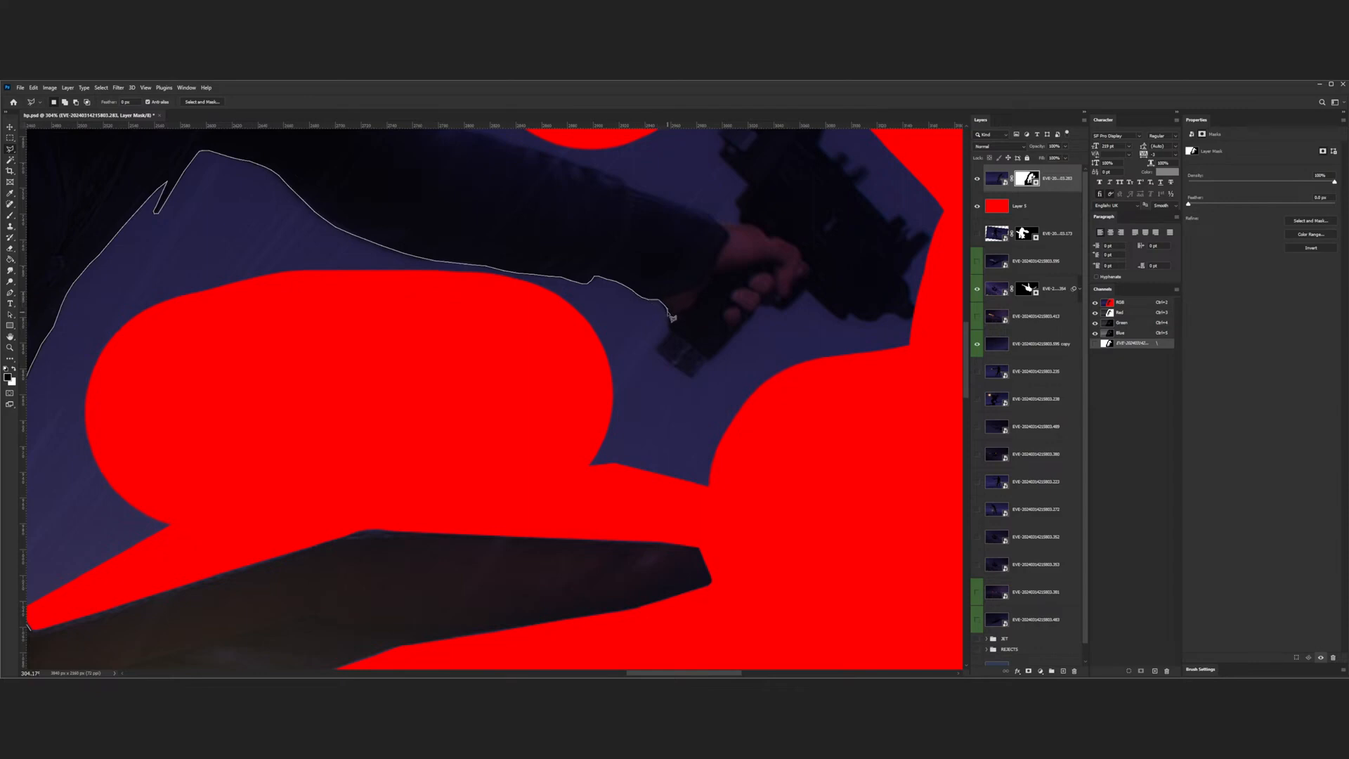
# - Carry the lasso outline around the held object's grip and close it back through the masked area above the broom handle
pyautogui.moveTo(671, 323)
pyautogui.mouseDown()
pyautogui.moveTo(661, 344)
pyautogui.moveTo(687, 375)
pyautogui.mouseUp()
pyautogui.moveTo(698, 380)
pyautogui.mouseDown()
pyautogui.moveTo(738, 339)
pyautogui.moveTo(792, 399)
pyautogui.moveTo(772, 491)
pyautogui.moveTo(733, 510)
pyautogui.moveTo(566, 505)
pyautogui.moveTo(499, 477)
pyautogui.moveTo(408, 364)
pyautogui.moveTo(315, 373)
pyautogui.mouseUp()
pyautogui.hotkey('ctrl', '-')
pyautogui.click(278, 452)
pyautogui.doubleClick(140, 535)
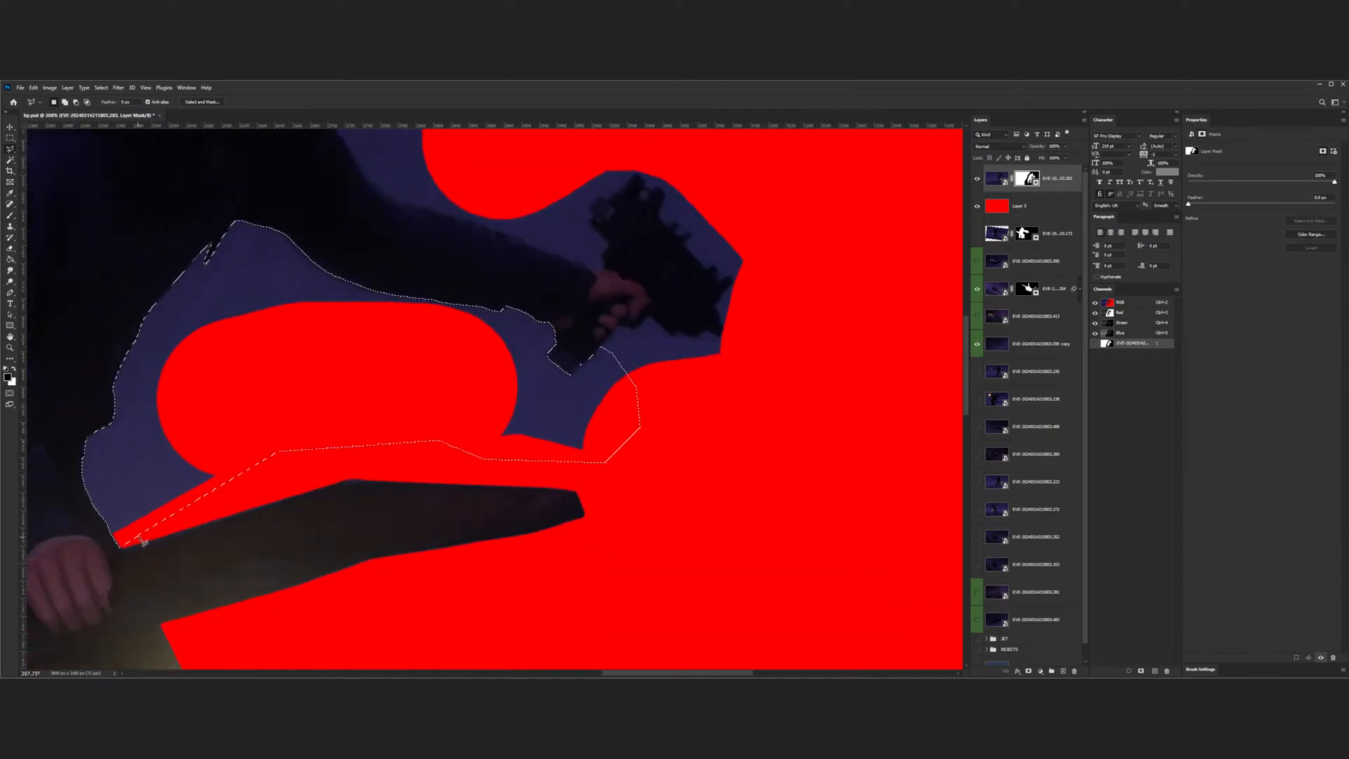
# - Paint out the selected sky between the outstretched arm and the broom handle on the mask, and clear the selection
pyautogui.scroll(-3, 348, 439)
pyautogui.press('b')
pyautogui.moveTo(445, 407)
pyautogui.mouseDown()
pyautogui.moveTo(421, 426)
pyautogui.moveTo(502, 416)
pyautogui.moveTo(281, 333)
pyautogui.moveTo(220, 483)
pyautogui.moveTo(305, 453)
pyautogui.moveTo(293, 370)
pyautogui.mouseUp()
pyautogui.hotkey('ctrl', 'd')
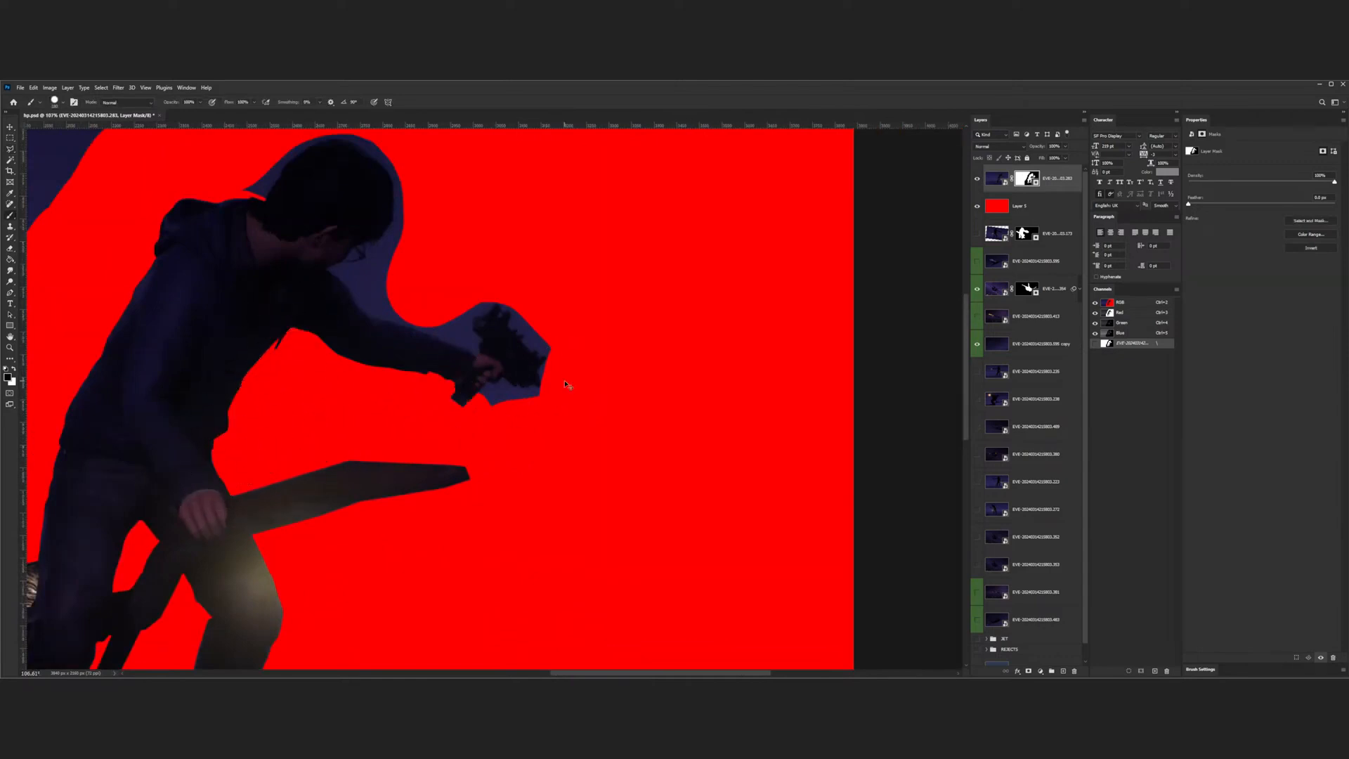
# - Examine the cutout around the arm, broom and legs for leftover sky
pyautogui.scroll(-7, 565, 381)
pyautogui.scroll(4, 474, 398)
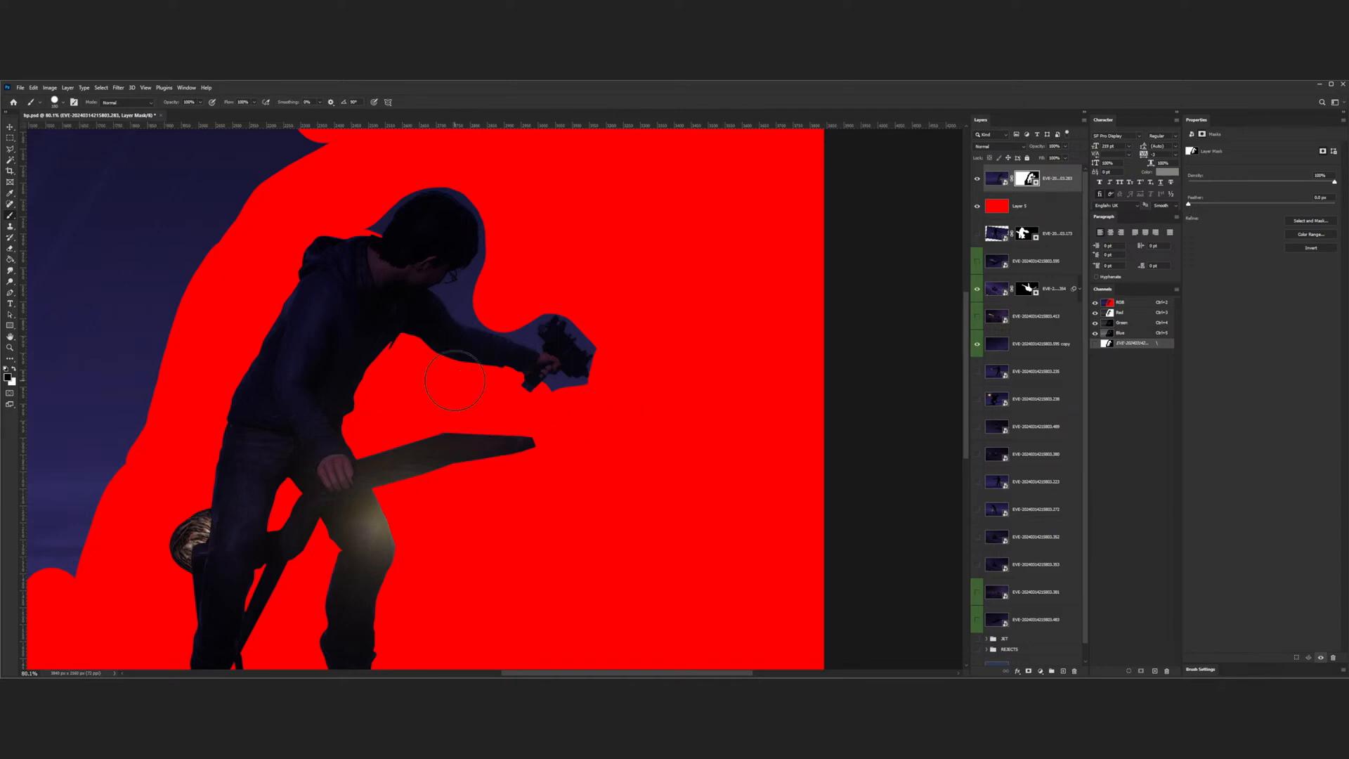
pyautogui.scroll(-2, 454, 380)
pyautogui.scroll(3, 422, 590)
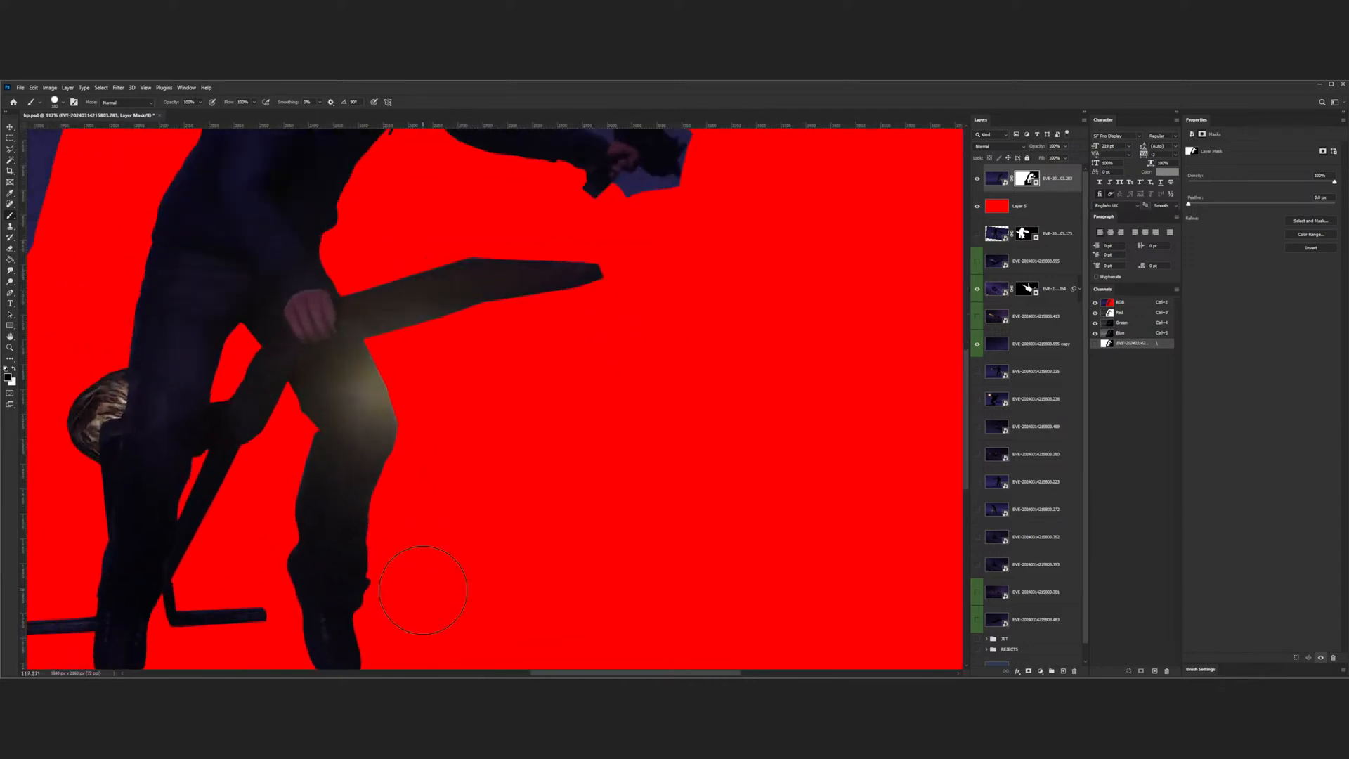
pyautogui.scroll(-3, 356, 540)
pyautogui.scroll(-1, 356, 541)
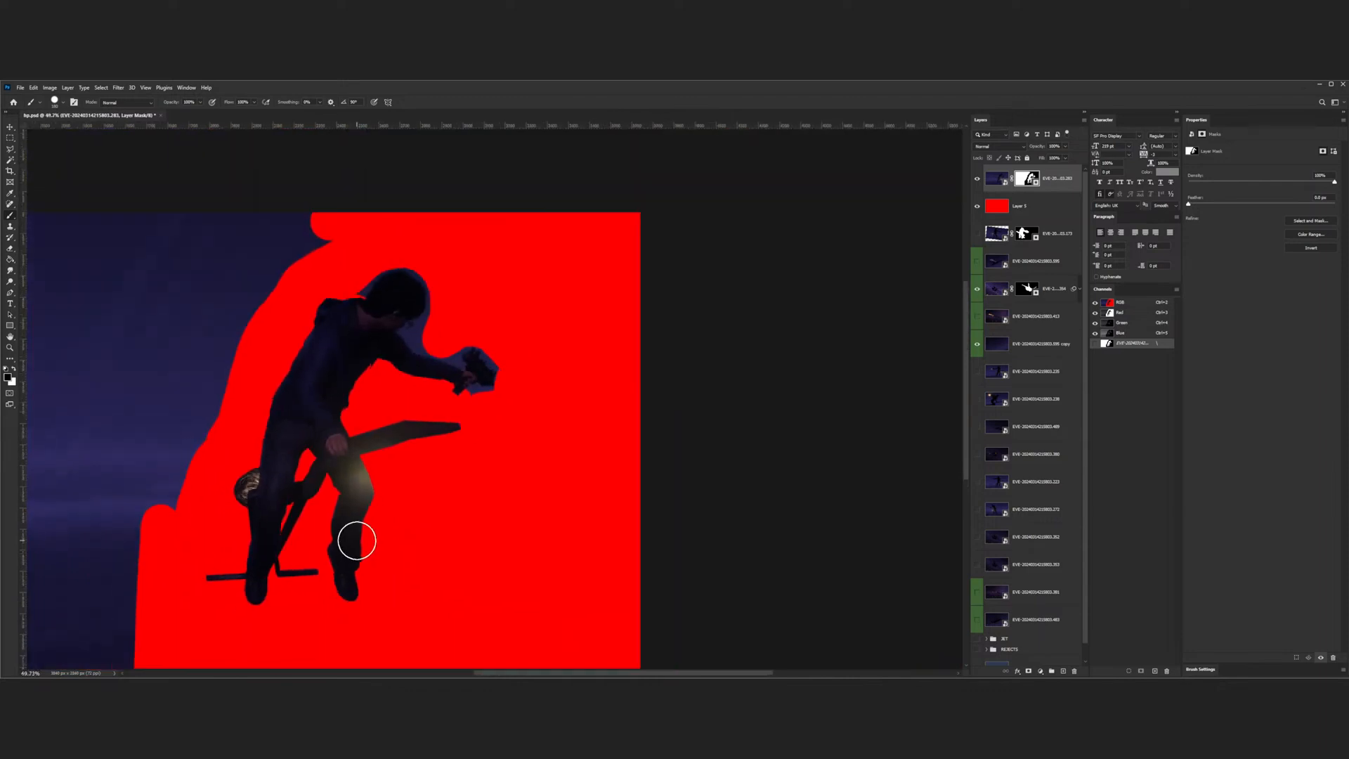
# - Reduce the brush size and paint out the sky along the held object's lower edge on the mask
pyautogui.scroll(3, 482, 367)
pyautogui.scroll(3, 516, 438)
pyautogui.scroll(2, 517, 438)
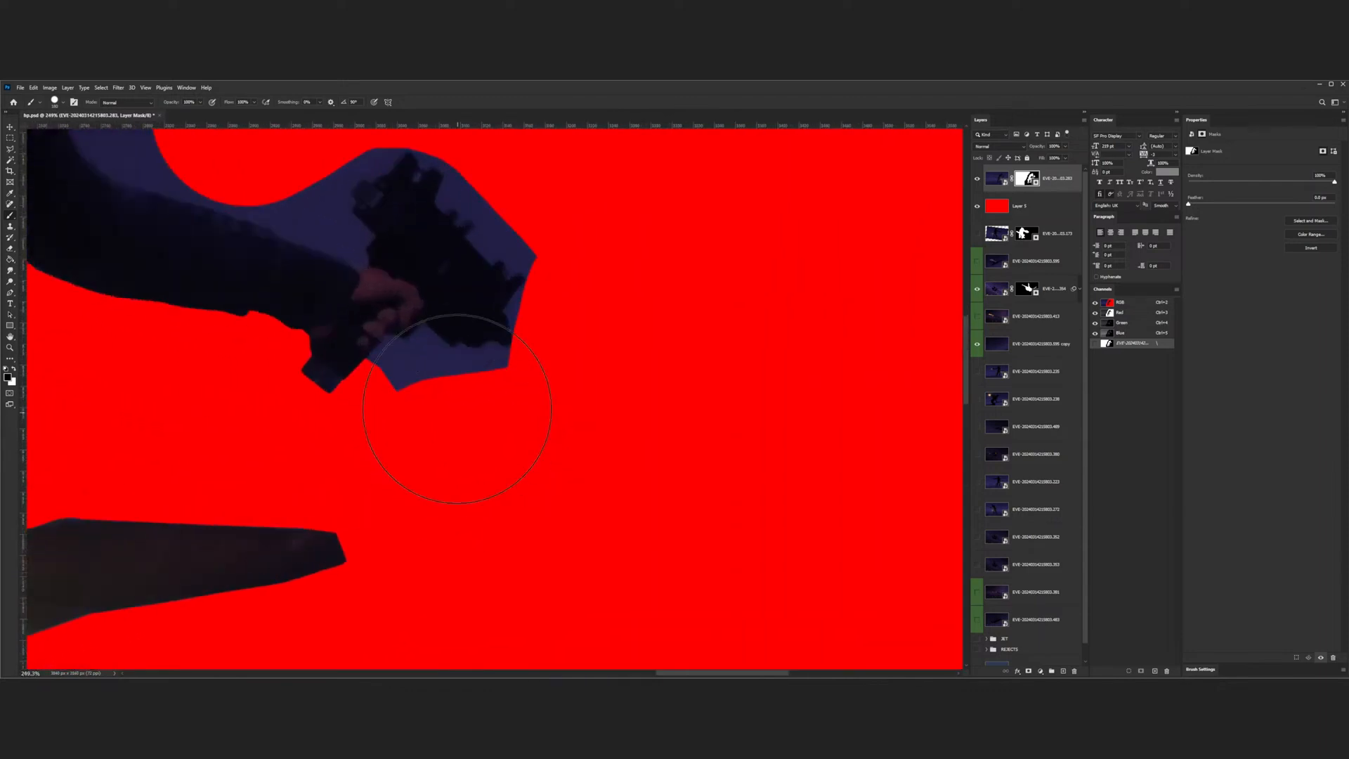
pyautogui.press('[')
pyautogui.press('[')
pyautogui.press('[')
pyautogui.moveTo(379, 386)
pyautogui.mouseDown()
pyautogui.moveTo(414, 388)
pyautogui.moveTo(402, 376)
pyautogui.mouseUp()
pyautogui.scroll(2, 465, 373)
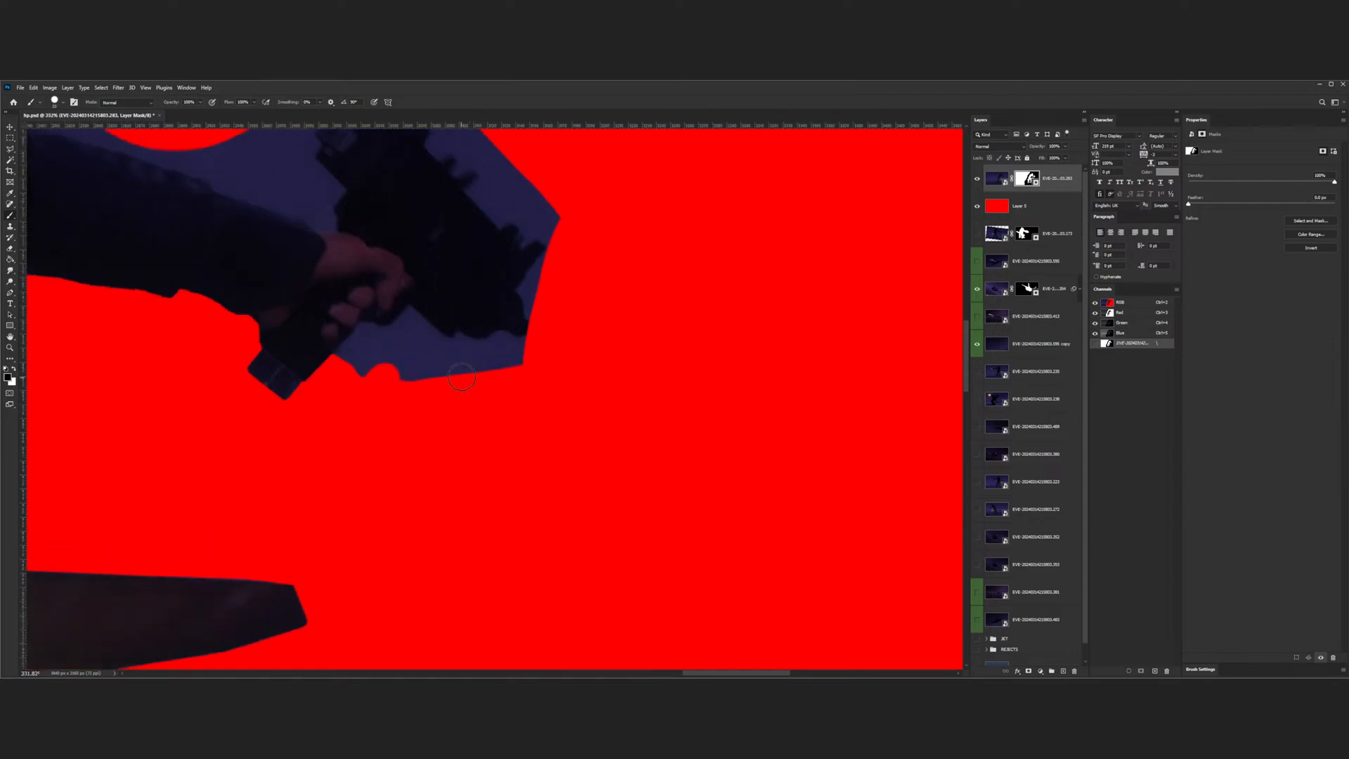
pyautogui.moveTo(472, 356)
pyautogui.mouseDown()
pyautogui.moveTo(555, 341)
pyautogui.moveTo(464, 373)
pyautogui.moveTo(371, 383)
pyautogui.moveTo(369, 370)
pyautogui.moveTo(455, 361)
pyautogui.mouseUp()
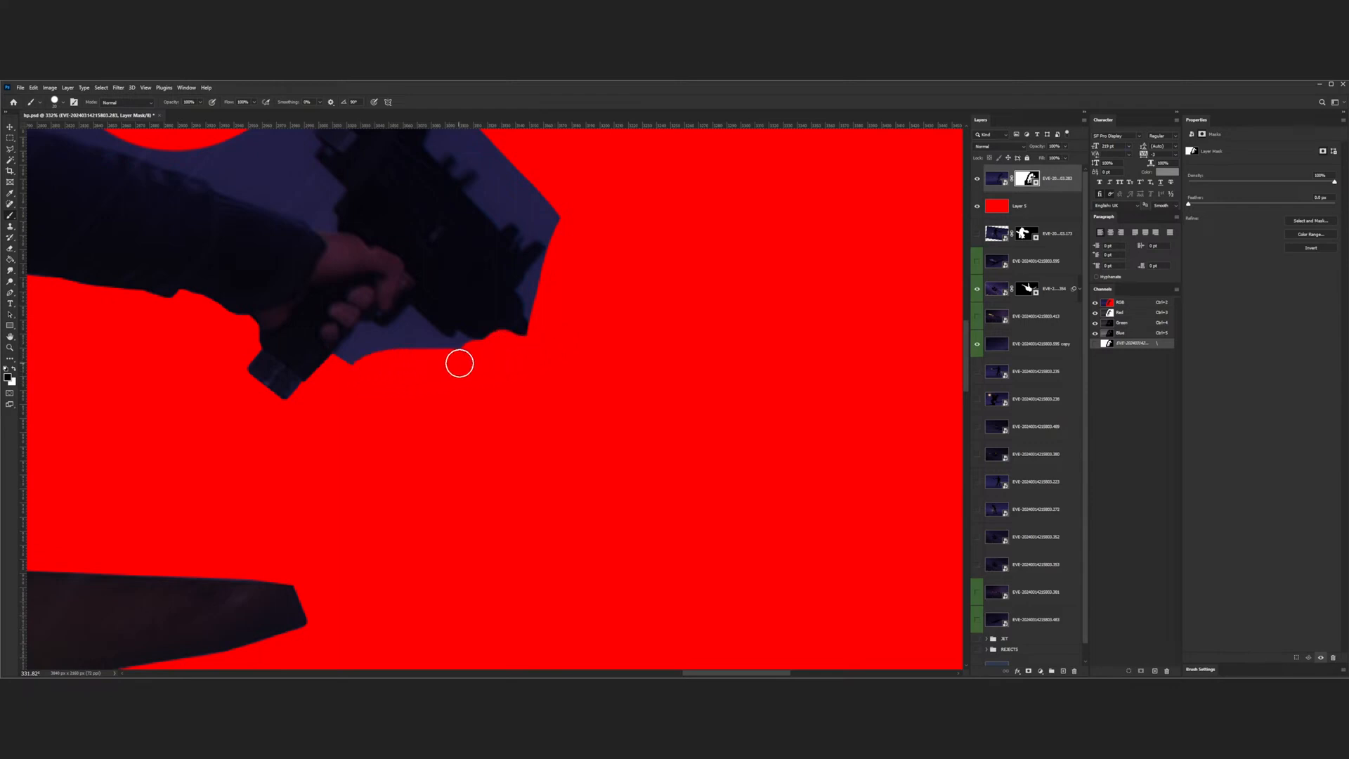
pyautogui.scroll(-3, 361, 431)
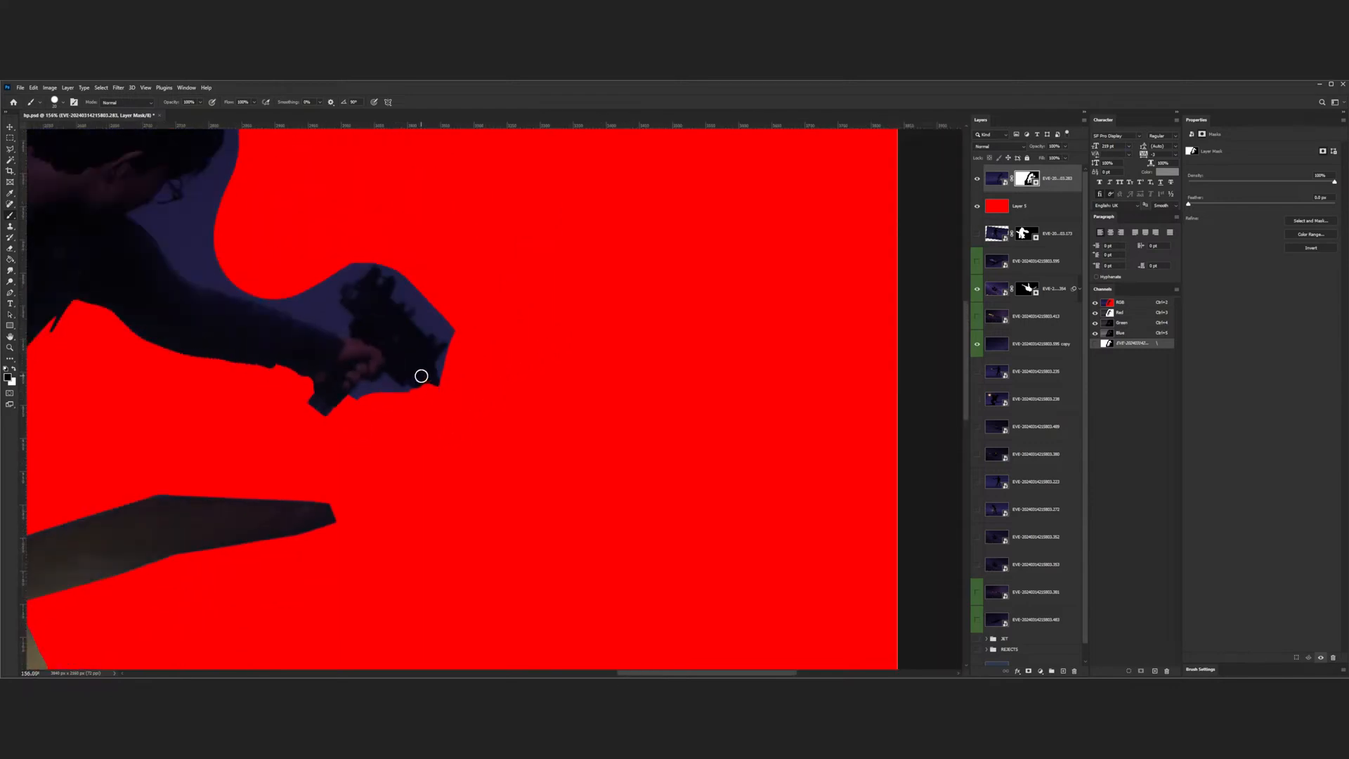
# - Outline the sky patch between the gripping fingers and the held object's underside with the Polygonal Lasso and paint it out on the mask
pyautogui.press('l')
pyautogui.scroll(5, 348, 411)
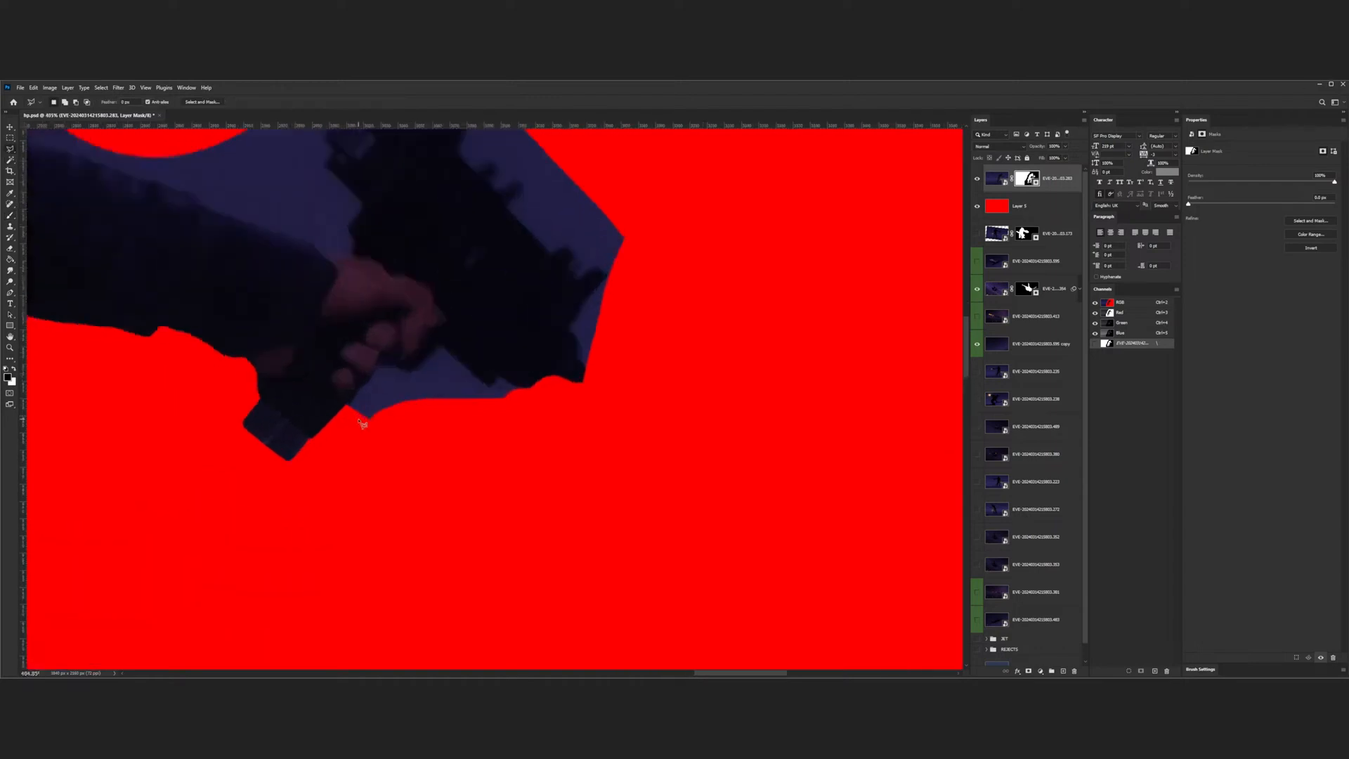
pyautogui.moveTo(340, 411)
pyautogui.mouseDown()
pyautogui.moveTo(389, 365)
pyautogui.moveTo(422, 373)
pyautogui.moveTo(447, 341)
pyautogui.mouseUp()
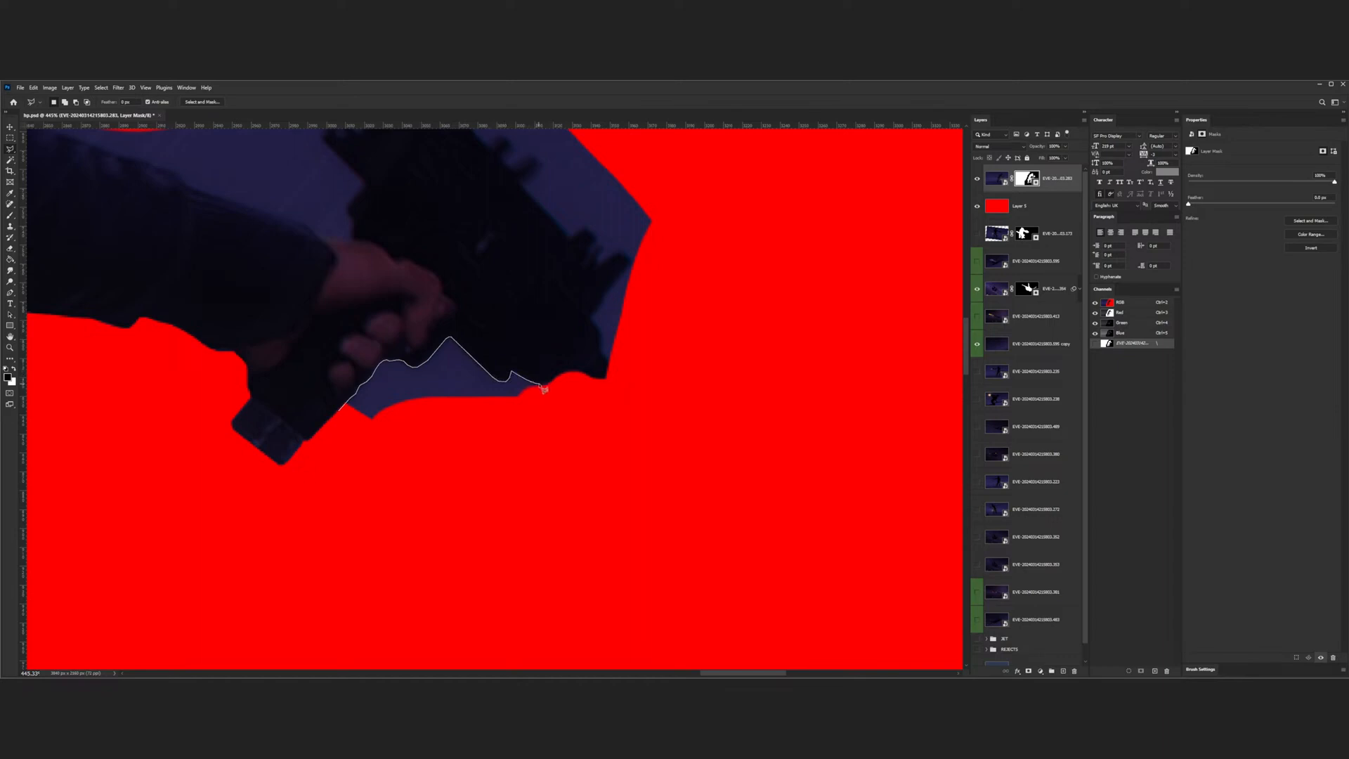
pyautogui.moveTo(556, 385)
pyautogui.mouseDown()
pyautogui.moveTo(576, 422)
pyautogui.moveTo(352, 457)
pyautogui.moveTo(341, 413)
pyautogui.mouseUp()
pyautogui.click(10, 214)
pyautogui.moveTo(241, 352)
pyautogui.mouseDown()
pyautogui.moveTo(429, 433)
pyautogui.moveTo(332, 384)
pyautogui.moveTo(435, 412)
pyautogui.moveTo(361, 366)
pyautogui.moveTo(459, 404)
pyautogui.moveTo(343, 336)
pyautogui.moveTo(555, 409)
pyautogui.moveTo(397, 324)
pyautogui.moveTo(461, 352)
pyautogui.mouseUp()
pyautogui.hotkey('ctrl', 'd')
# - Save the document and check the whole cutout by toggling the mask overlay
pyautogui.scroll(-8, 393, 422)
pyautogui.hotkey('ctrl', 's')
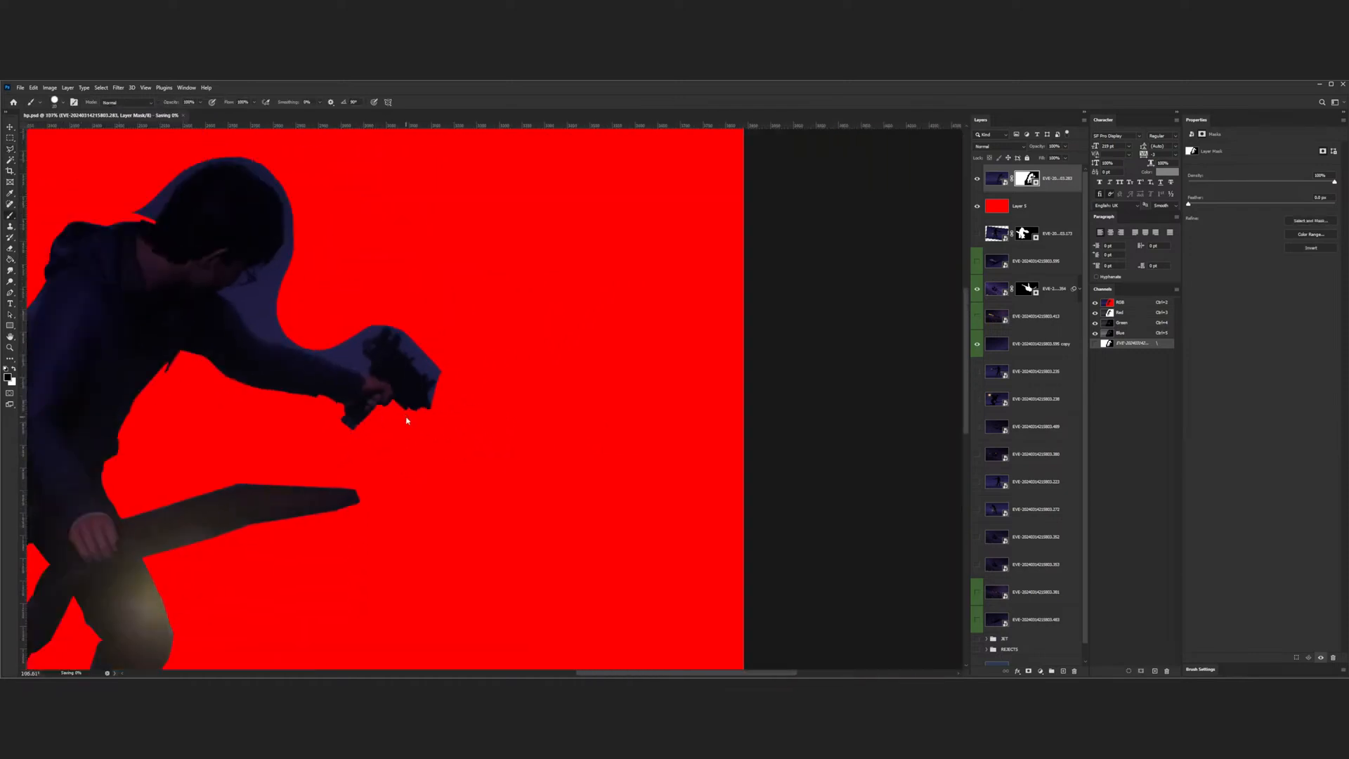
pyautogui.scroll(-4, 505, 383)
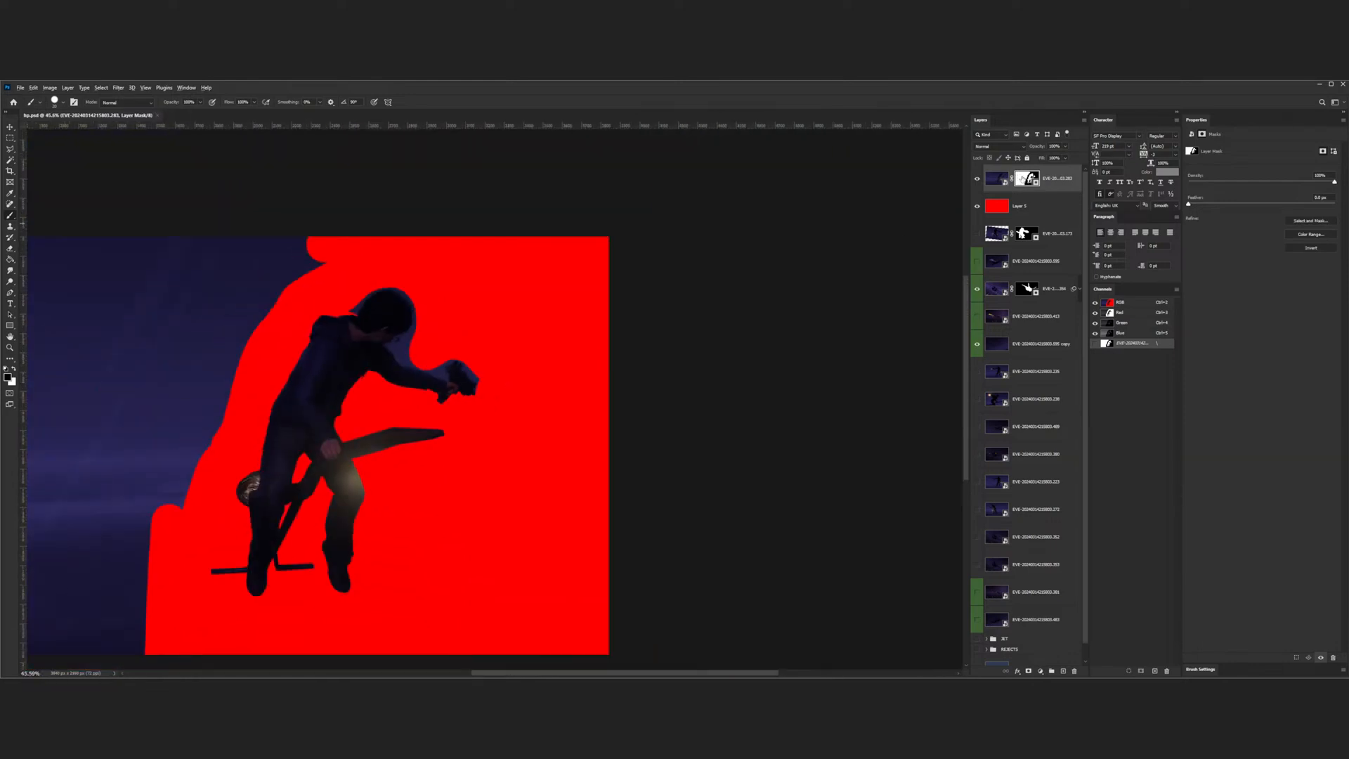
pyautogui.press('\\')
pyautogui.press('\\')
pyautogui.press('\\')
pyautogui.press('\\')
# - Select the sky along the top of the outstretched arm from the chin to the forearm with the Polygonal Lasso and mask it out
pyautogui.scroll(5, 429, 401)
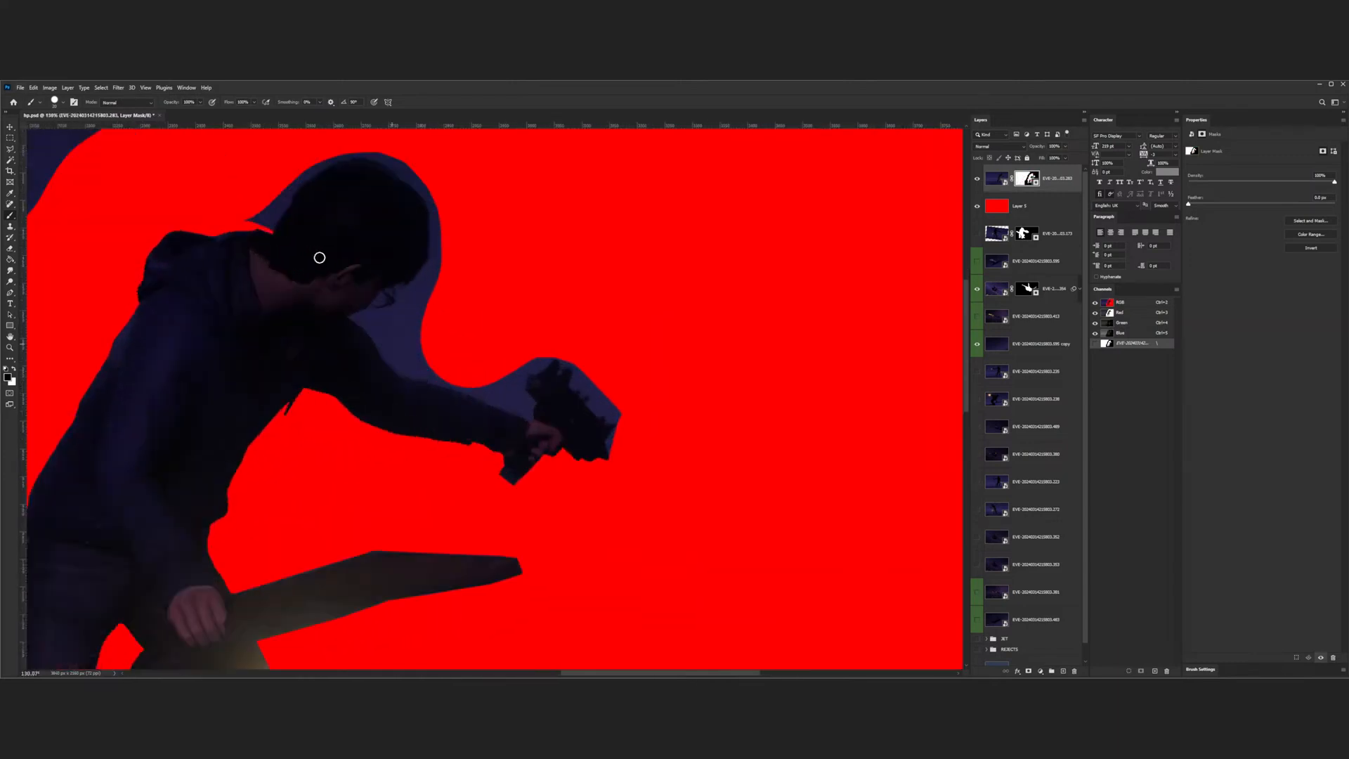
pyautogui.scroll(2, 376, 318)
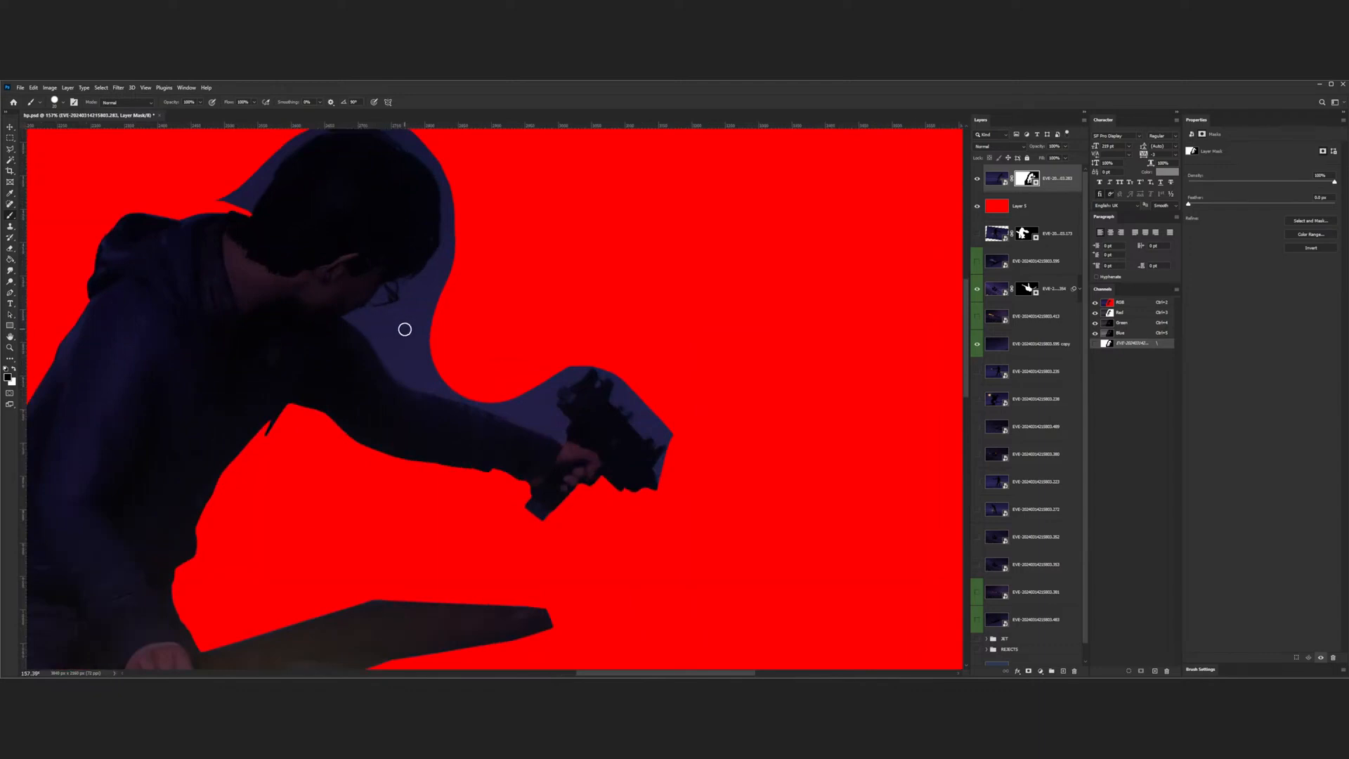
pyautogui.scroll(3, 405, 329)
pyautogui.press('l')
pyautogui.scroll(2, 467, 422)
pyautogui.moveTo(240, 264)
pyautogui.mouseDown()
pyautogui.moveTo(372, 409)
pyautogui.moveTo(604, 487)
pyautogui.moveTo(621, 491)
pyautogui.moveTo(630, 465)
pyautogui.moveTo(444, 291)
pyautogui.moveTo(279, 262)
pyautogui.moveTo(331, 277)
pyautogui.moveTo(274, 331)
pyautogui.moveTo(419, 314)
pyautogui.moveTo(355, 374)
pyautogui.moveTo(418, 366)
pyautogui.moveTo(413, 340)
pyautogui.moveTo(656, 445)
pyautogui.moveTo(566, 446)
pyautogui.mouseUp()
pyautogui.click(9, 218)
pyautogui.hotkey('ctrl', 'd')
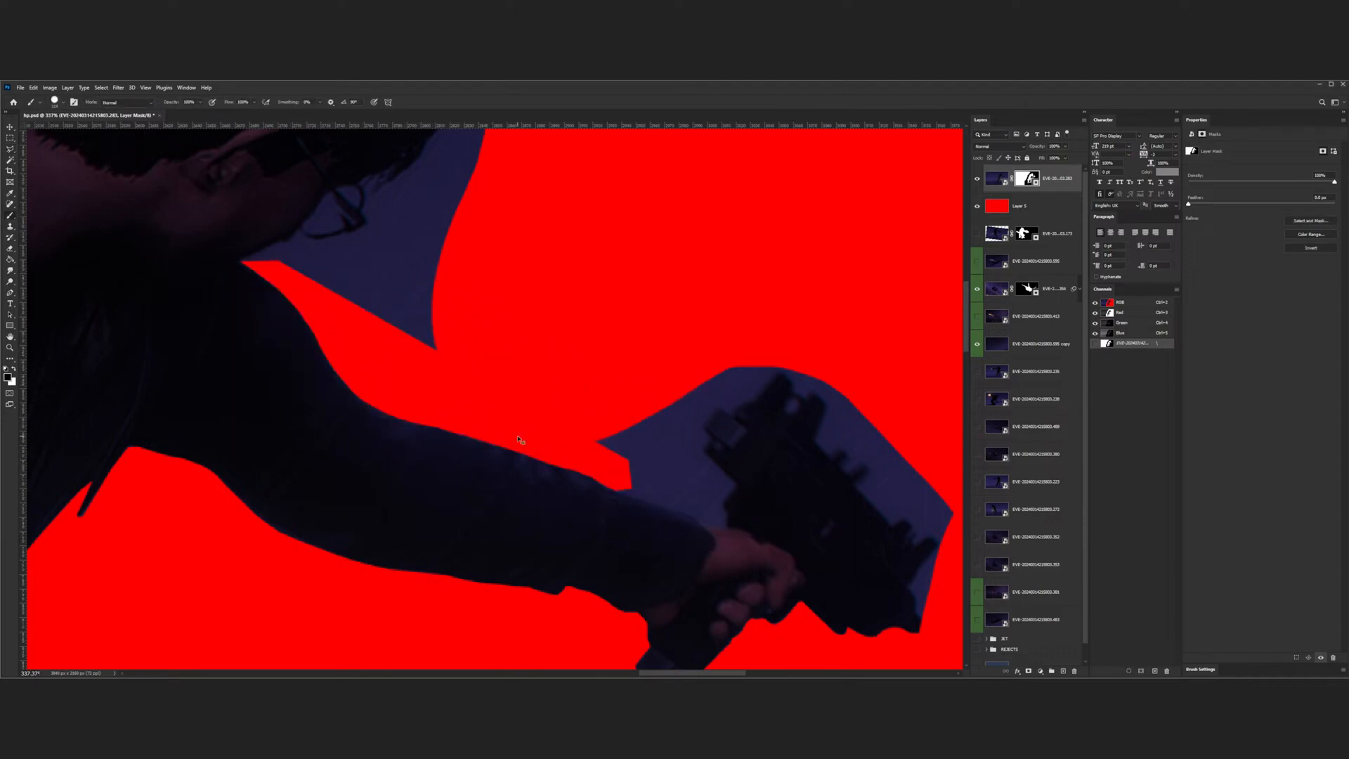
# - Brush out more sky on the mask close around the top of the held object and below the face
pyautogui.scroll(-5, 518, 440)
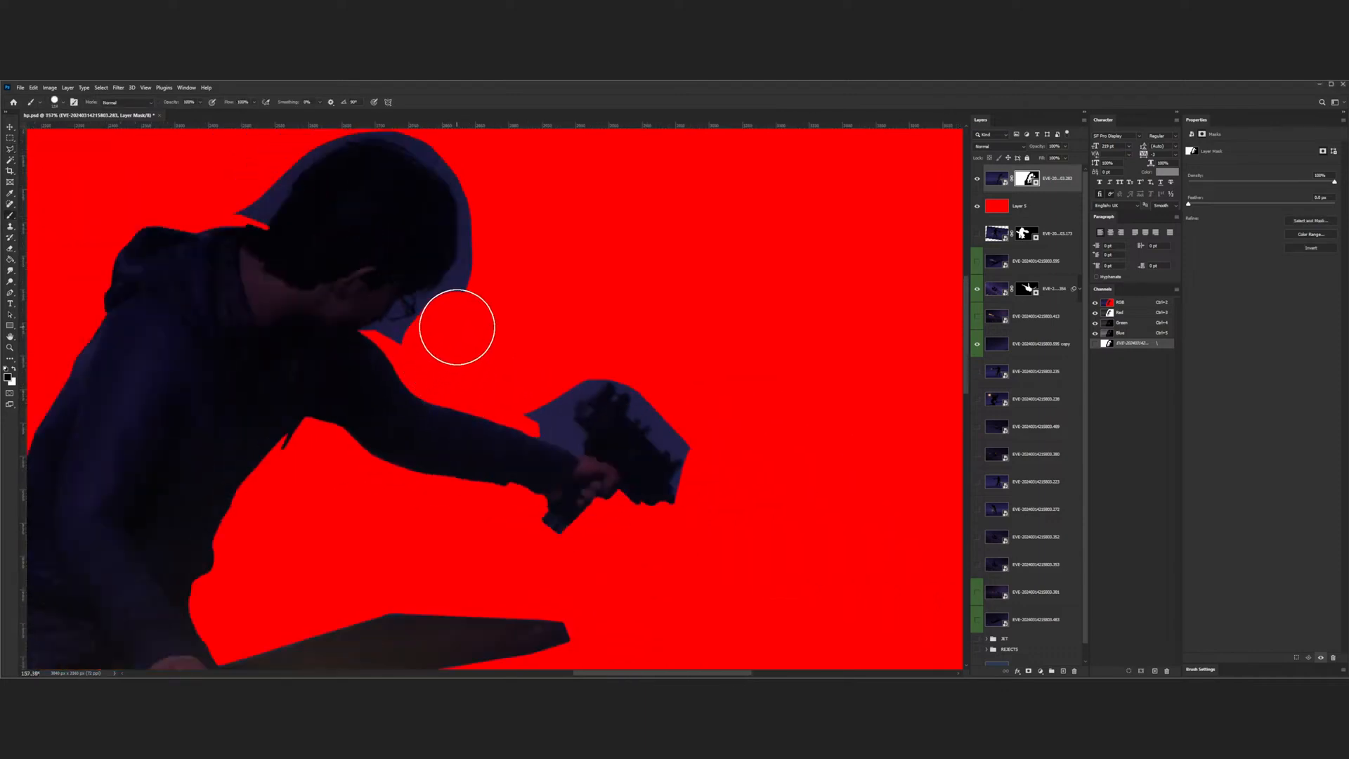
pyautogui.moveTo(534, 387)
pyautogui.mouseDown()
pyautogui.moveTo(575, 379)
pyautogui.moveTo(623, 310)
pyautogui.moveTo(635, 404)
pyautogui.moveTo(684, 401)
pyautogui.mouseUp()
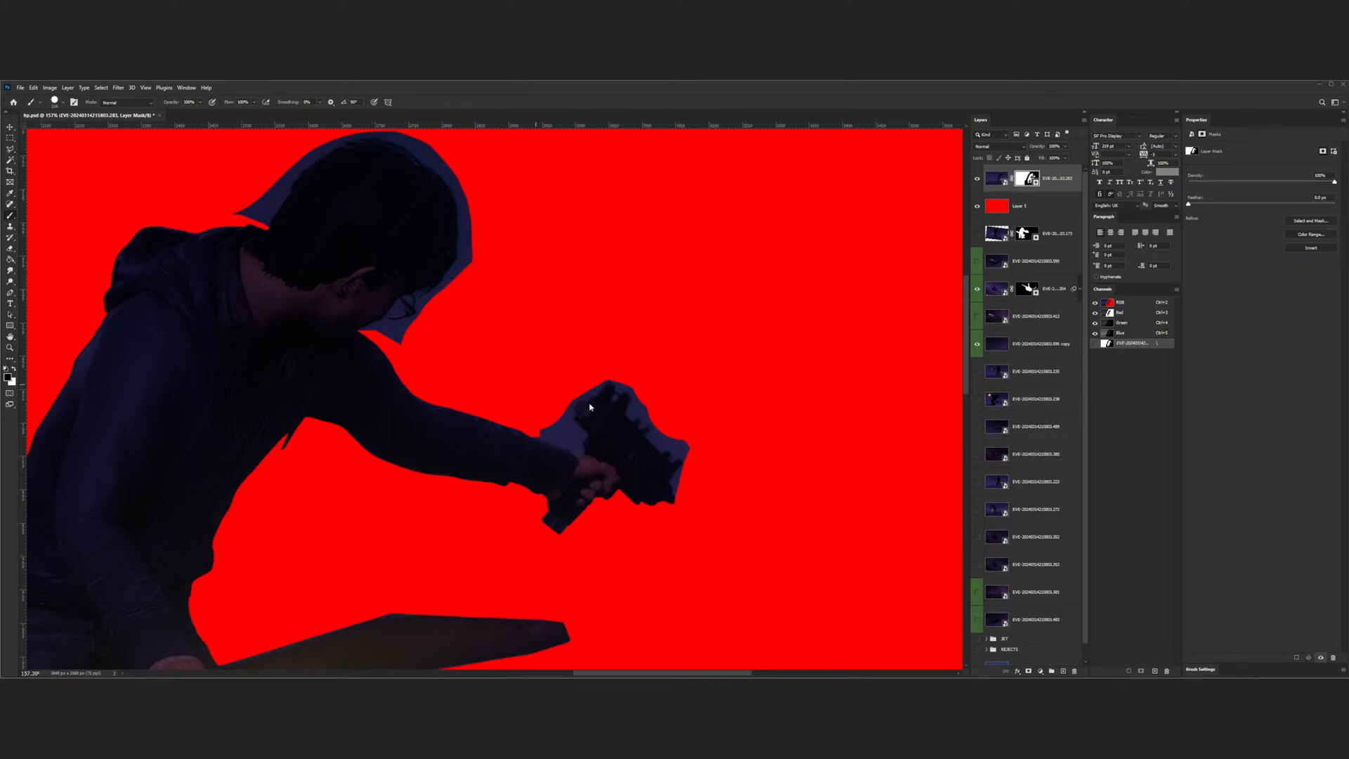
pyautogui.moveTo(380, 332); pyautogui.dragTo(401, 340)
# - Select the sky under the chin and around the glasses' lower rim with the Polygonal Lasso and paint it out on the mask
pyautogui.scroll(-6, 419, 349)
pyautogui.scroll(5, 533, 392)
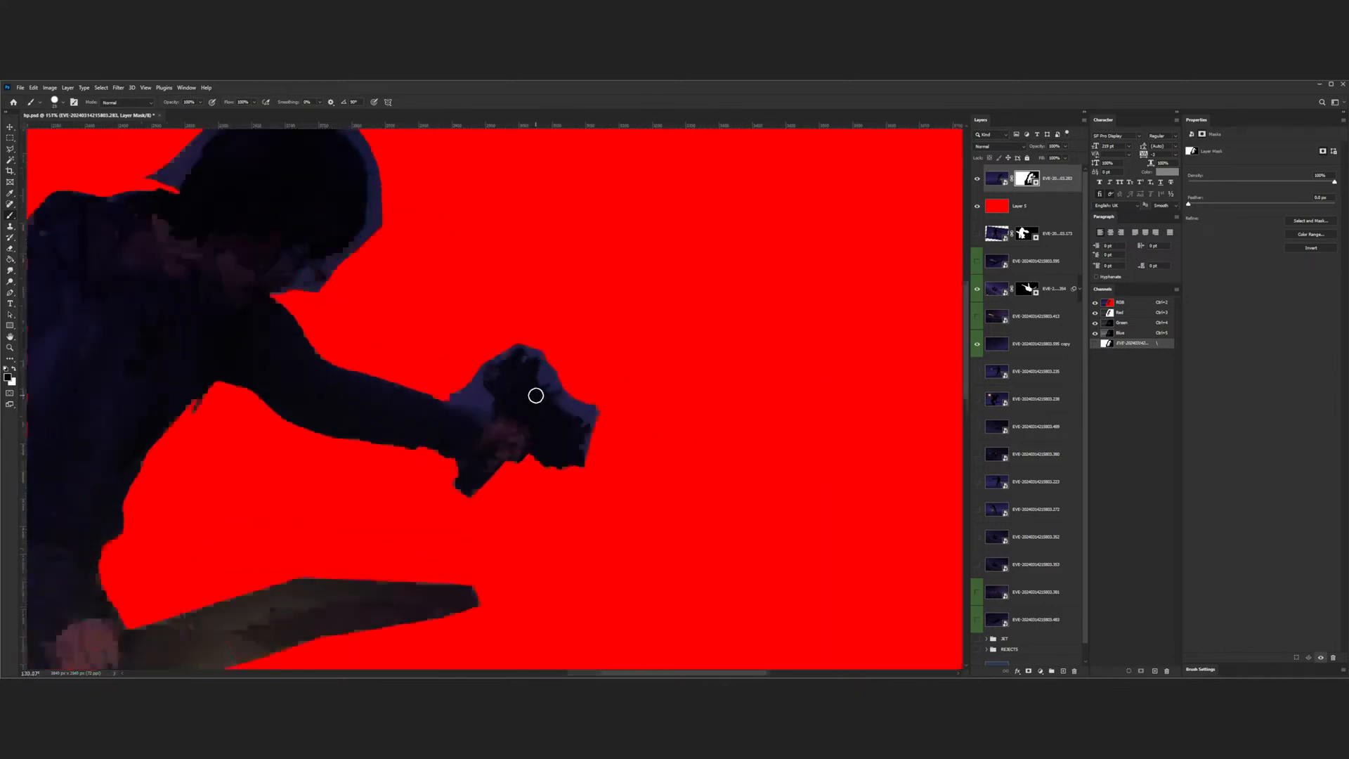
pyautogui.click(9, 148)
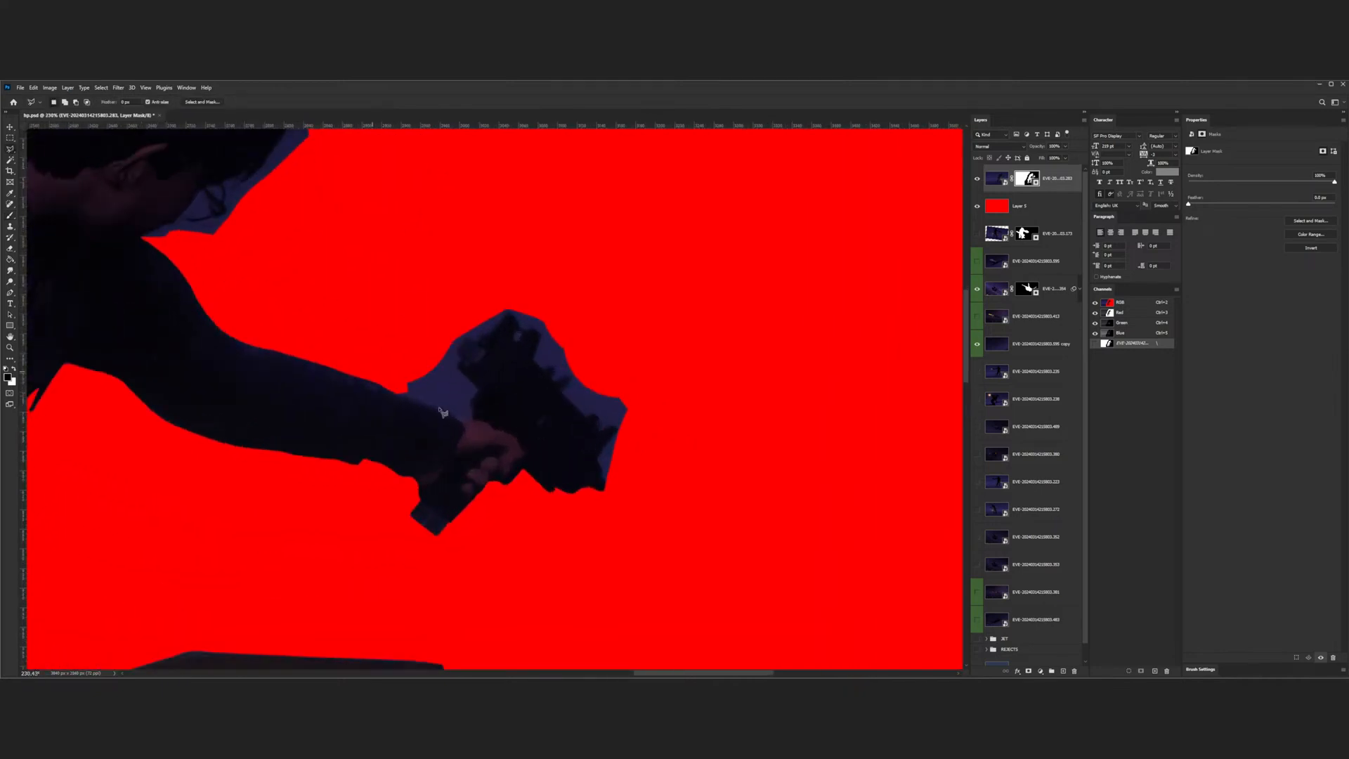
pyautogui.scroll(-3, 425, 400)
pyautogui.scroll(4, 269, 325)
pyautogui.scroll(3, 270, 325)
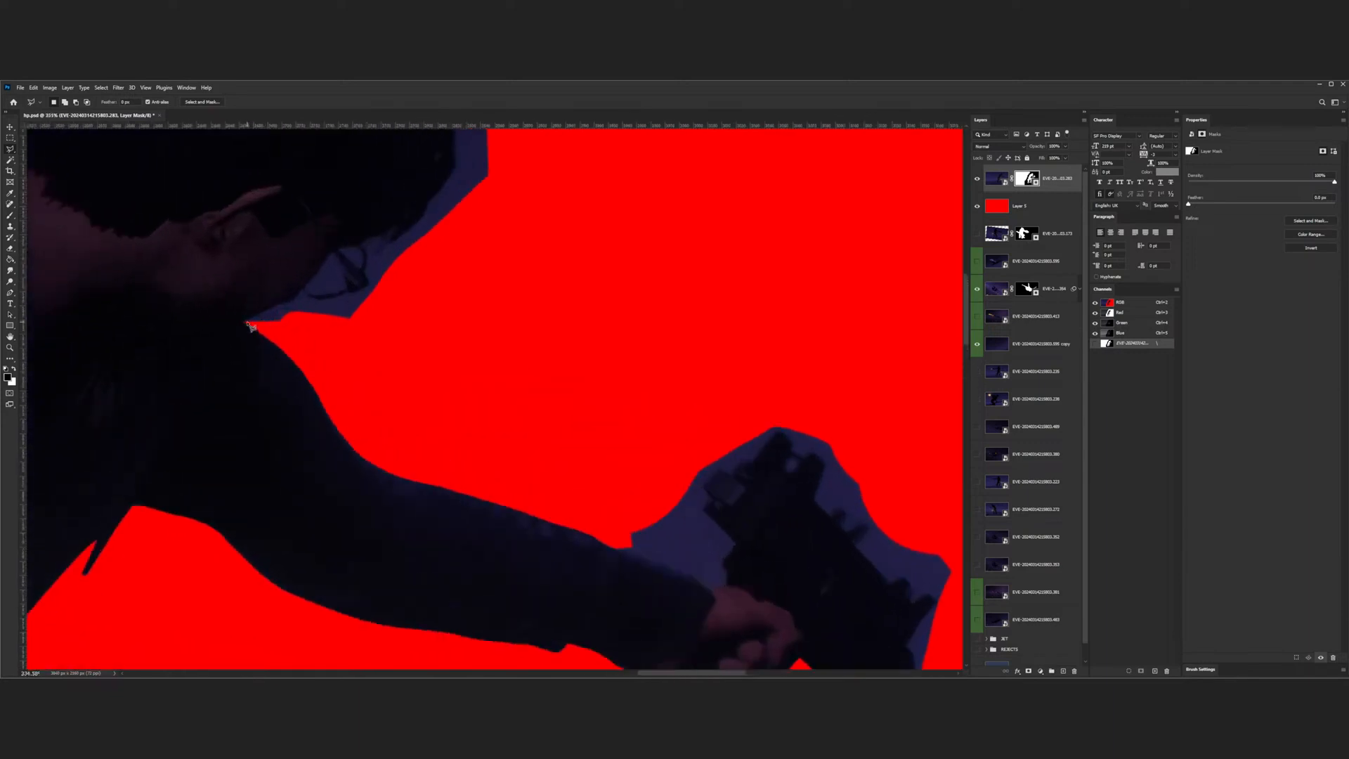
pyautogui.moveTo(245, 321); pyautogui.dragTo(308, 292)
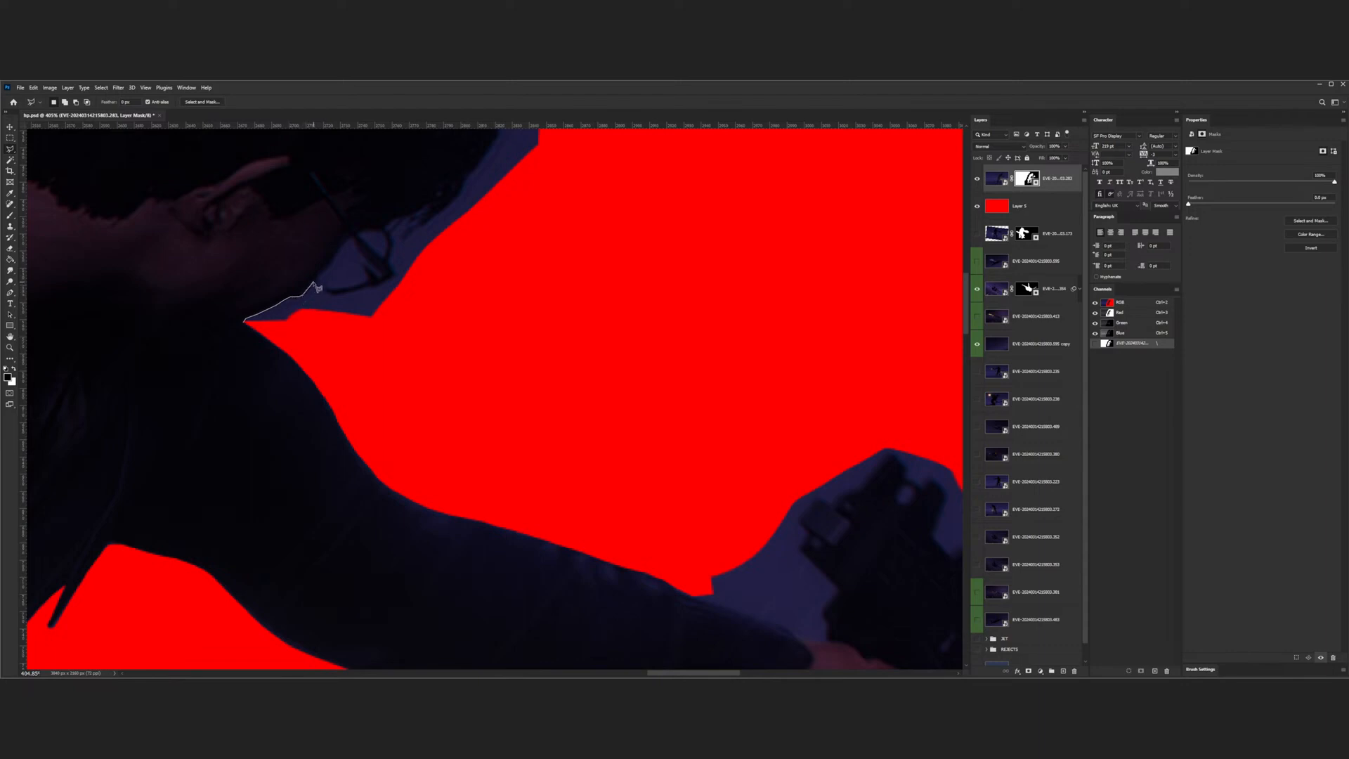
pyautogui.moveTo(335, 298); pyautogui.dragTo(393, 284)
pyautogui.moveTo(391, 267)
pyautogui.mouseDown()
pyautogui.moveTo(448, 290)
pyautogui.moveTo(439, 342)
pyautogui.moveTo(366, 371)
pyautogui.moveTo(295, 349)
pyautogui.moveTo(255, 313)
pyautogui.moveTo(314, 317)
pyautogui.moveTo(303, 292)
pyautogui.moveTo(381, 318)
pyautogui.moveTo(401, 244)
pyautogui.mouseUp()
pyautogui.press('b')
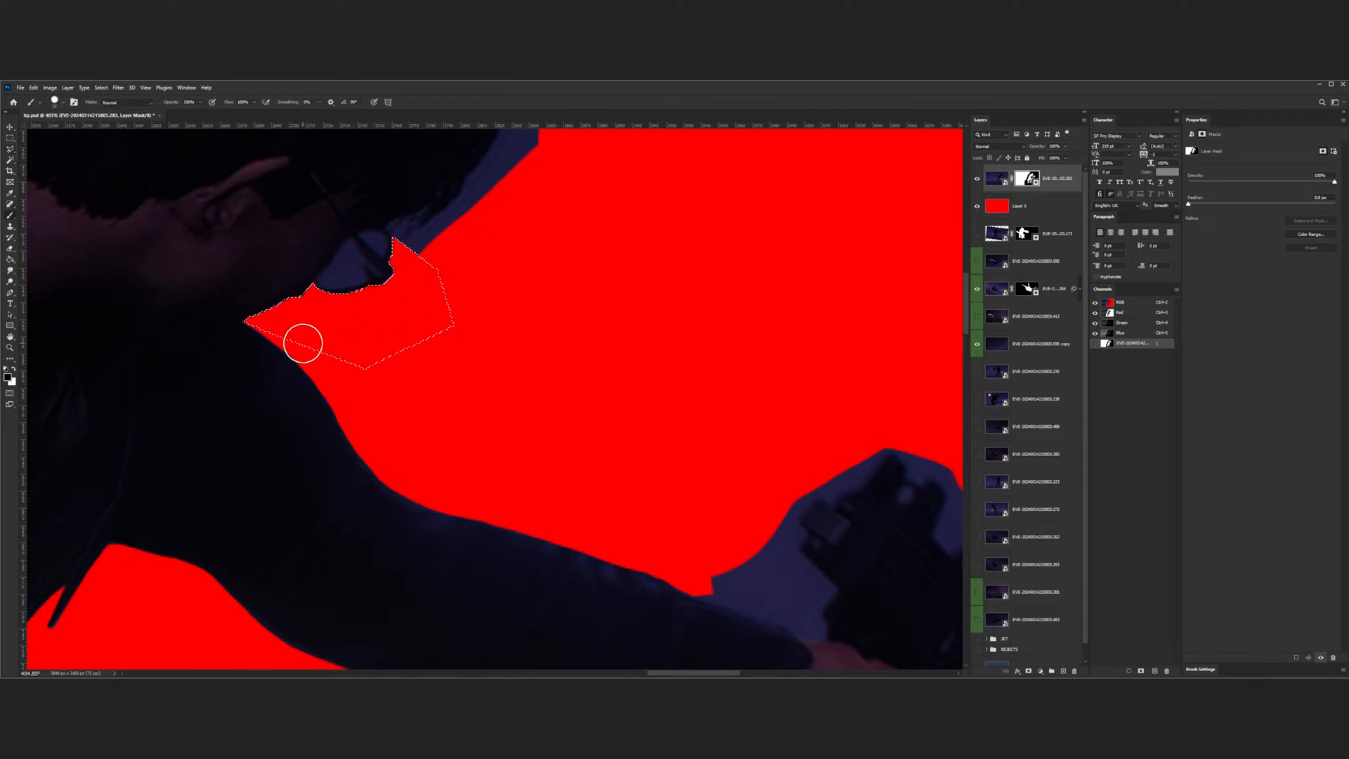
pyautogui.hotkey('ctrl', 'd')
# - Trace from the sleeve over the wrist and up the held object's rider-facing edge with the Polygonal Lasso, and mask out the enclosed sky
pyautogui.scroll(-5, 324, 365)
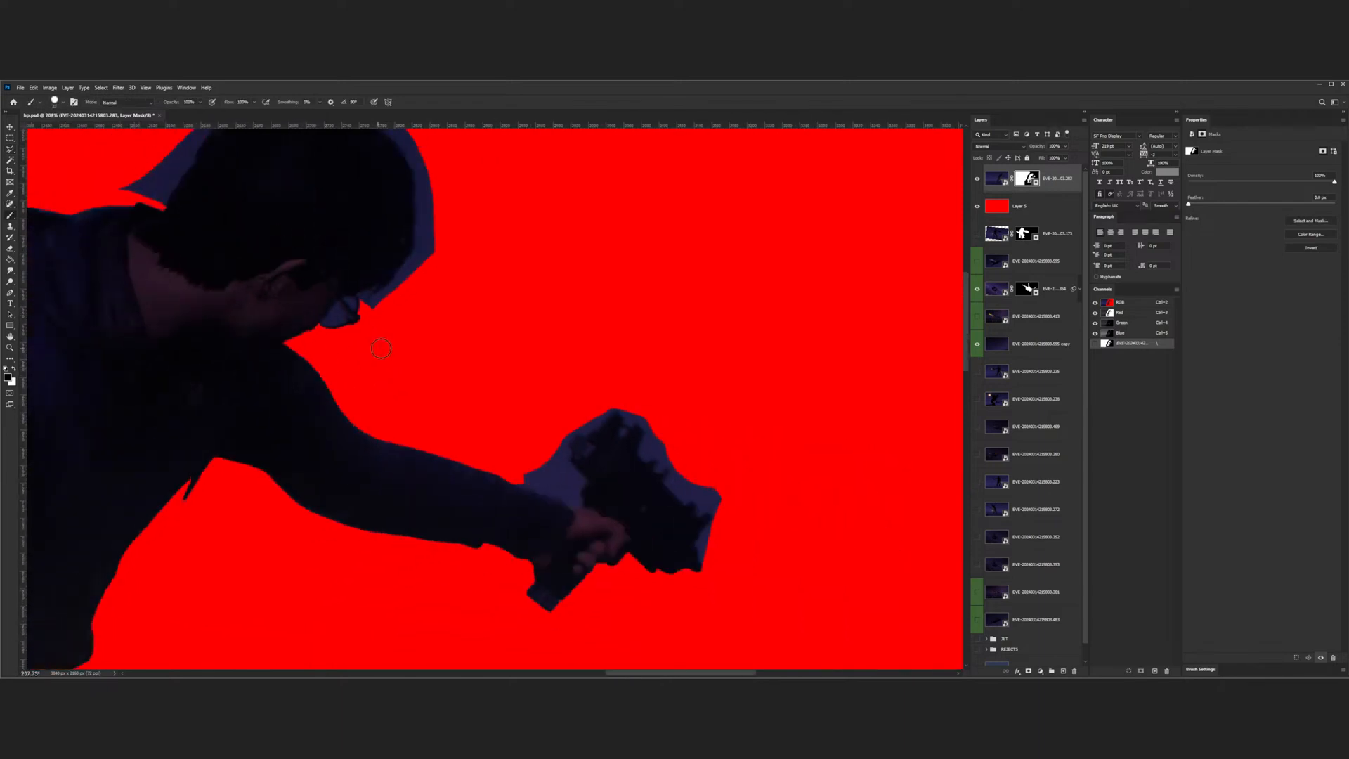
pyautogui.scroll(-4, 378, 349)
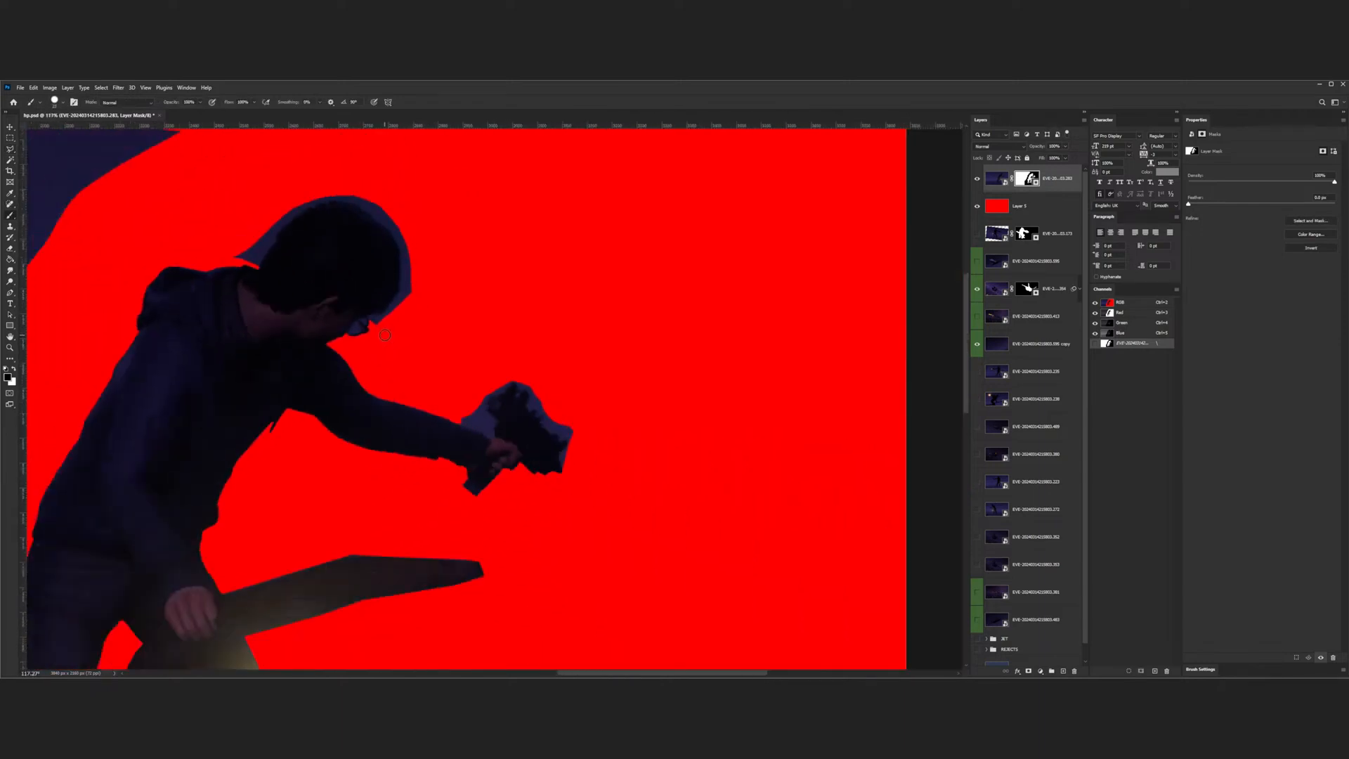
pyautogui.scroll(3, 536, 424)
pyautogui.scroll(2, 557, 499)
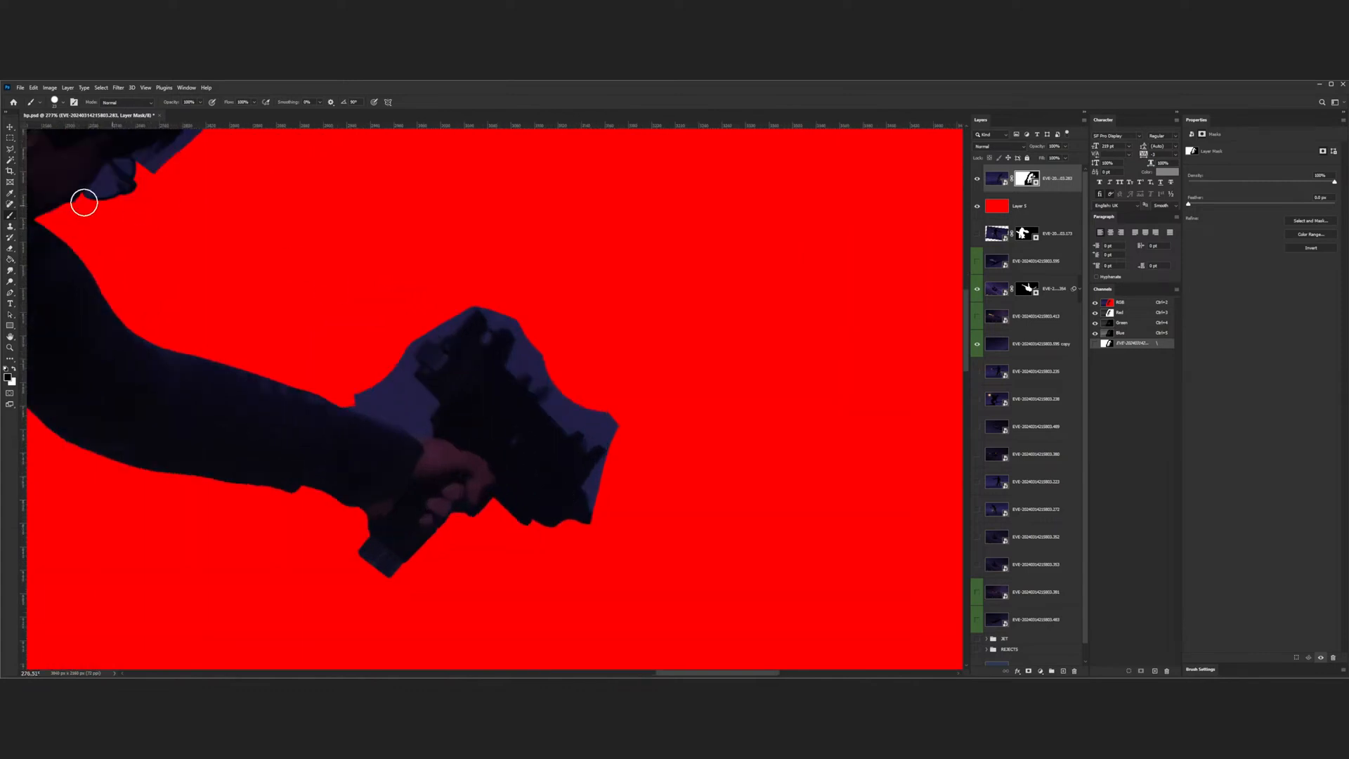
pyautogui.click(10, 149)
pyautogui.scroll(2, 342, 456)
pyautogui.click(327, 382)
pyautogui.moveTo(344, 395); pyautogui.dragTo(466, 431)
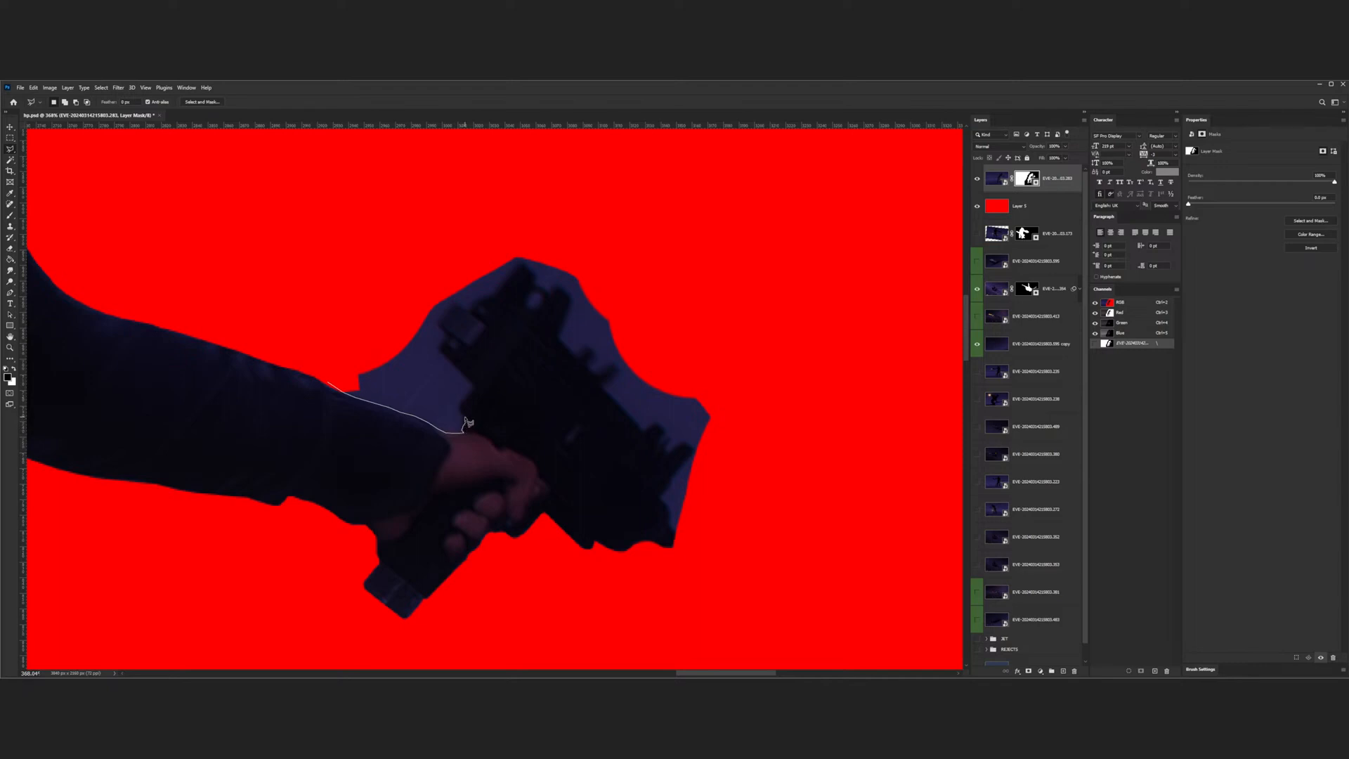
pyautogui.moveTo(462, 406)
pyautogui.mouseDown()
pyautogui.moveTo(442, 351)
pyautogui.moveTo(438, 320)
pyautogui.moveTo(454, 303)
pyautogui.moveTo(470, 316)
pyautogui.moveTo(517, 266)
pyautogui.moveTo(554, 262)
pyautogui.moveTo(539, 253)
pyautogui.moveTo(472, 234)
pyautogui.moveTo(385, 260)
pyautogui.moveTo(338, 306)
pyautogui.moveTo(327, 381)
pyautogui.moveTo(365, 375)
pyautogui.moveTo(372, 411)
pyautogui.moveTo(484, 446)
pyautogui.mouseUp()
pyautogui.press('b')
pyautogui.moveTo(492, 341)
pyautogui.mouseDown()
pyautogui.moveTo(450, 424)
pyautogui.moveTo(463, 363)
pyautogui.moveTo(394, 402)
pyautogui.moveTo(377, 382)
pyautogui.moveTo(470, 342)
pyautogui.moveTo(342, 352)
pyautogui.moveTo(484, 310)
pyautogui.moveTo(432, 313)
pyautogui.moveTo(544, 248)
pyautogui.mouseUp()
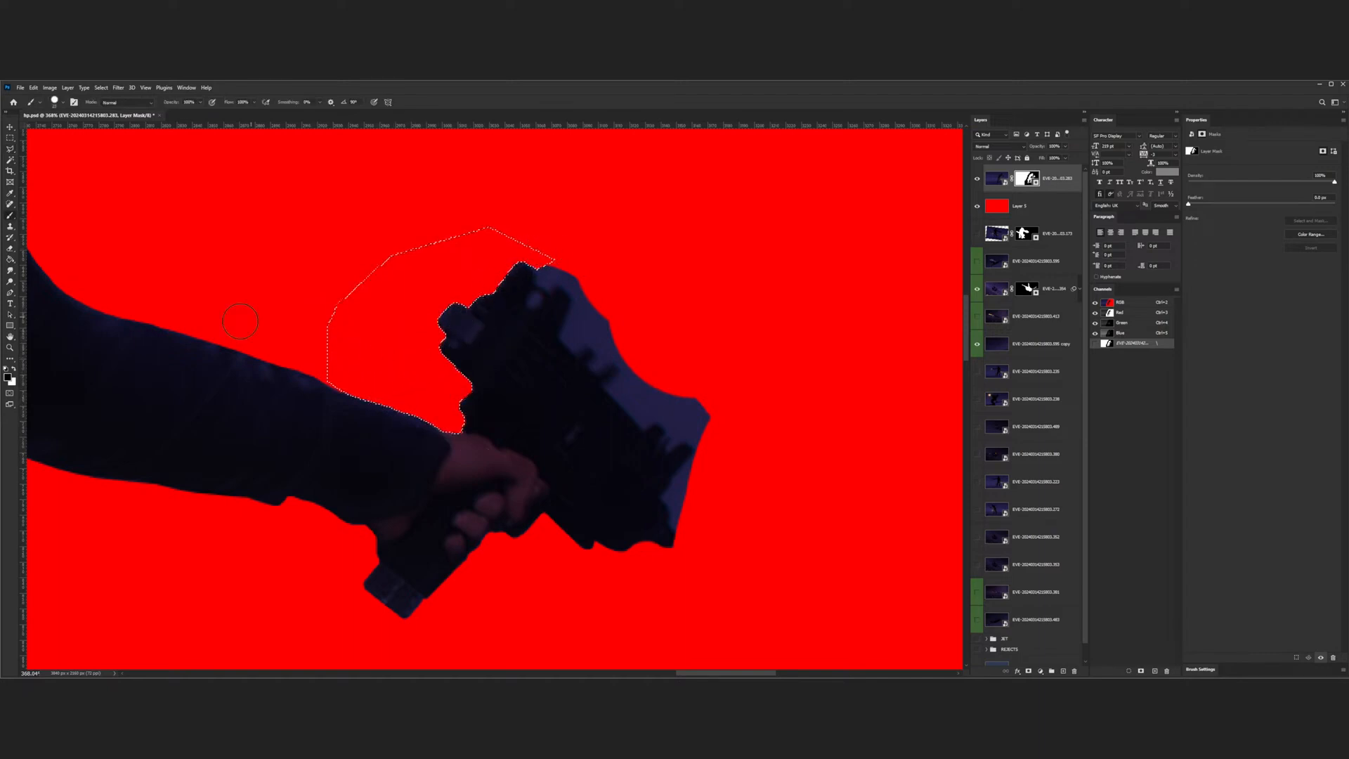
pyautogui.hotkey('ctrl', 'd')
# - Select the sky along the lower part of the held object's notched outer edge with the Polygonal Lasso and paint it out on the mask
pyautogui.scroll(-4, 334, 344)
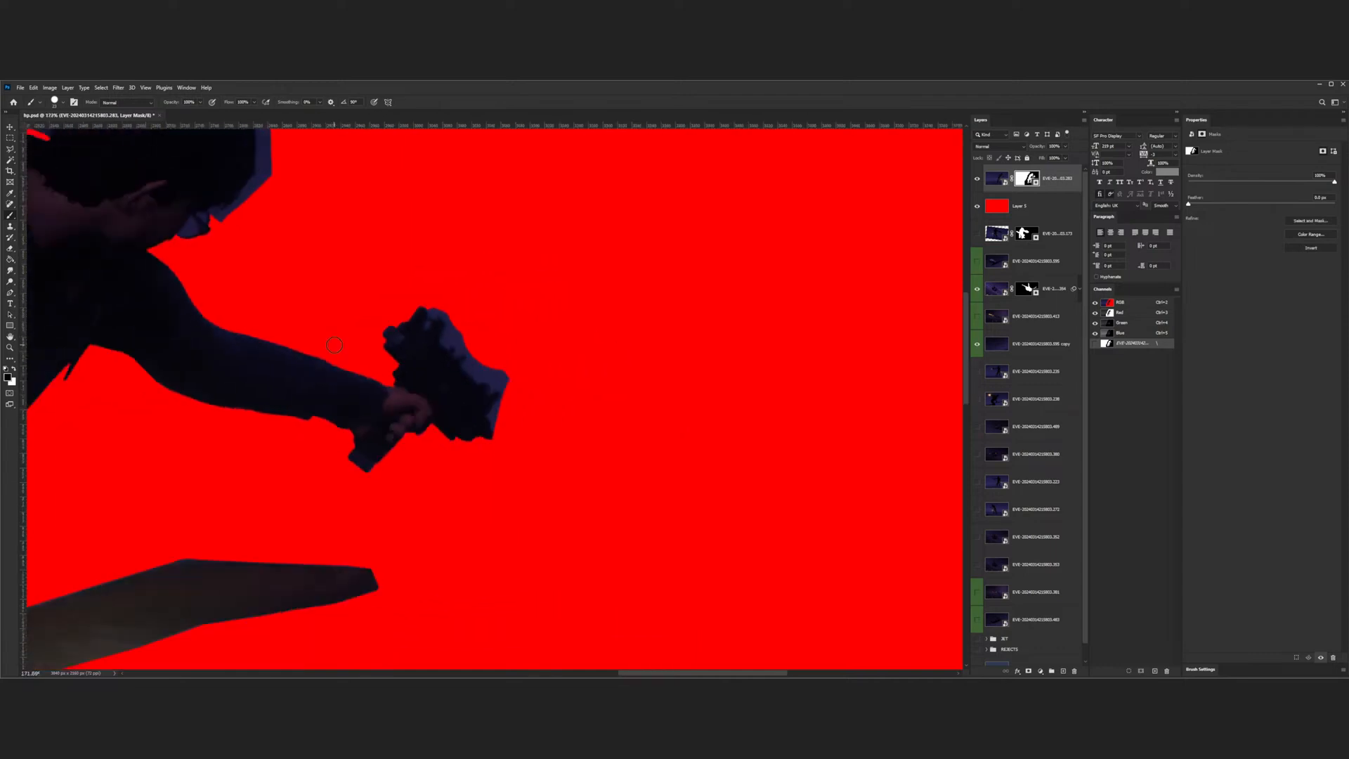
pyautogui.scroll(3, 454, 319)
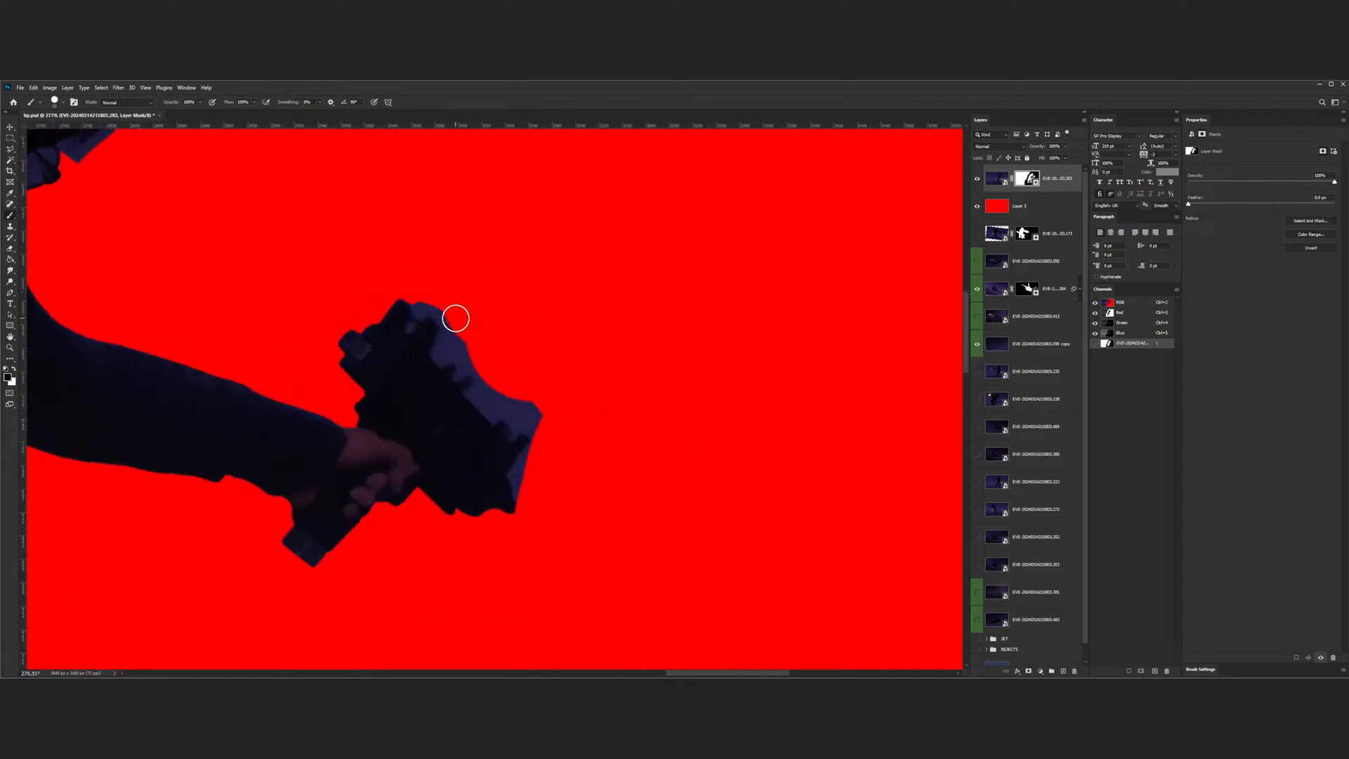
pyautogui.scroll(2, 446, 346)
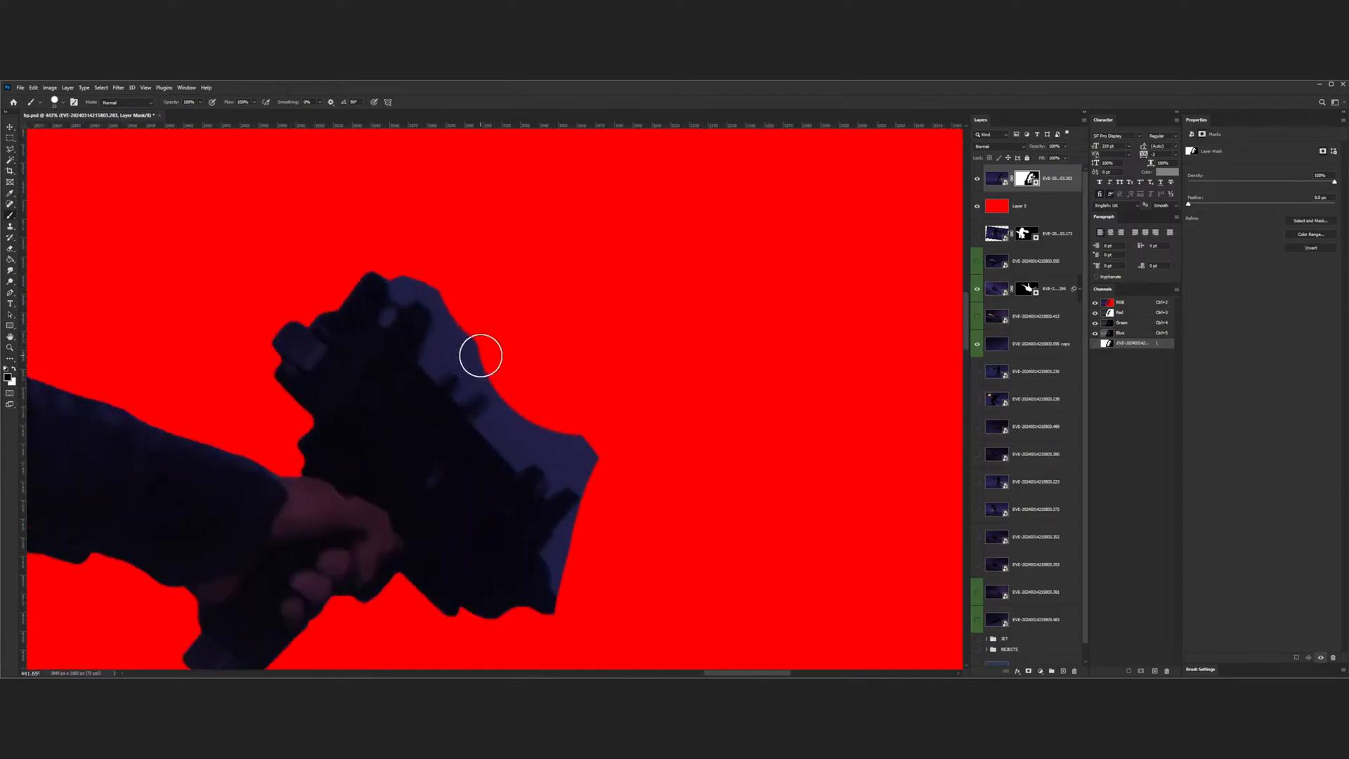
pyautogui.scroll(-4, 480, 355)
pyautogui.scroll(2, 561, 502)
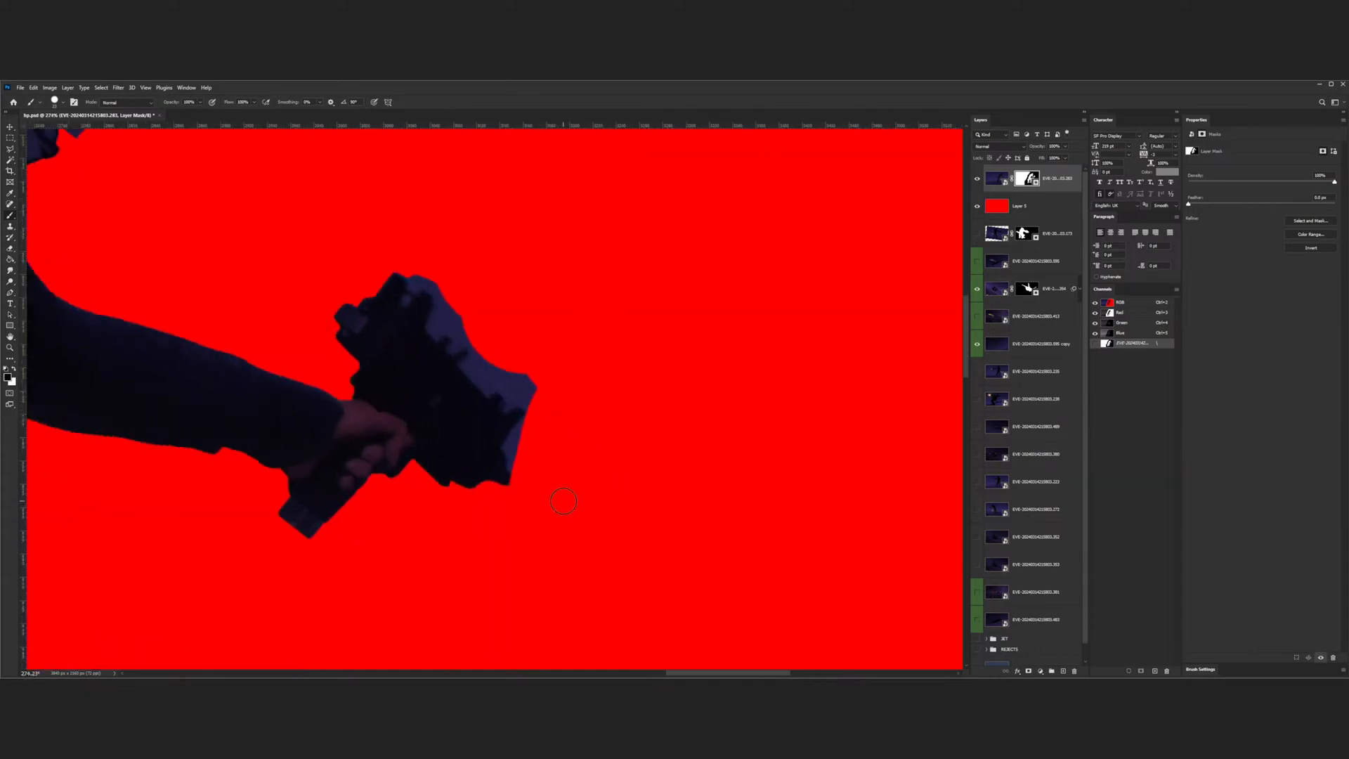
pyautogui.scroll(2, 555, 506)
pyautogui.press('l')
pyautogui.scroll(1, 541, 453)
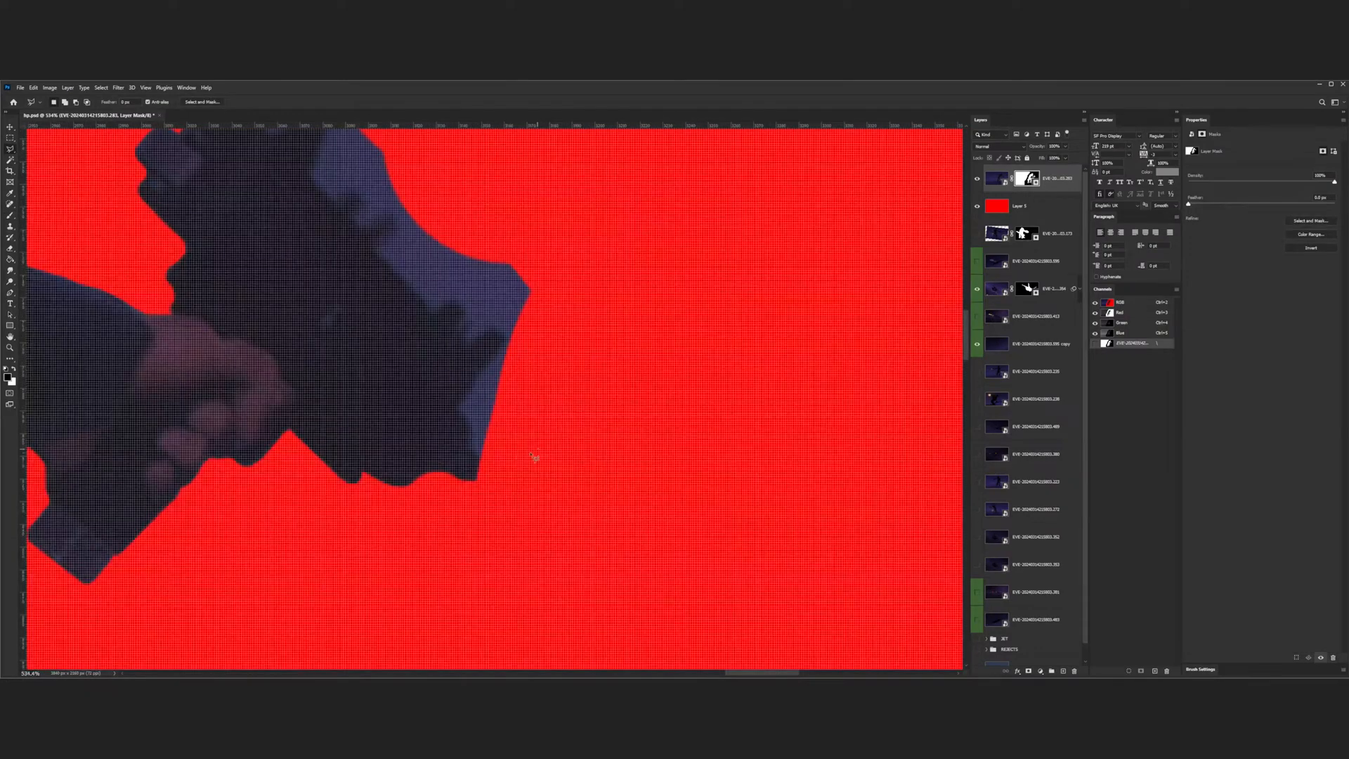
pyautogui.scroll(-1, 482, 471)
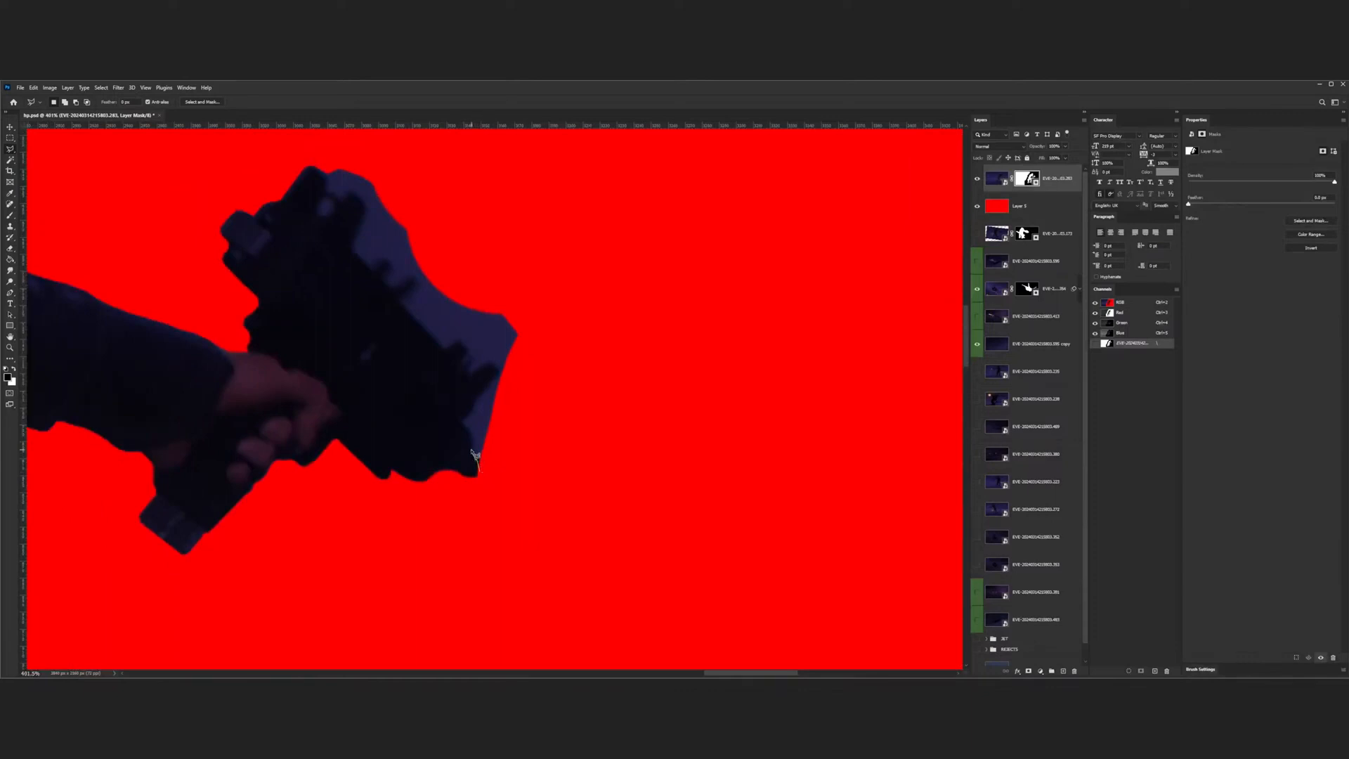
pyautogui.moveTo(473, 449)
pyautogui.mouseDown()
pyautogui.moveTo(500, 371)
pyautogui.moveTo(471, 377)
pyautogui.moveTo(460, 342)
pyautogui.moveTo(441, 347)
pyautogui.moveTo(392, 308)
pyautogui.moveTo(397, 318)
pyautogui.moveTo(417, 321)
pyautogui.moveTo(408, 311)
pyautogui.moveTo(424, 290)
pyautogui.moveTo(486, 285)
pyautogui.moveTo(567, 425)
pyautogui.moveTo(526, 492)
pyautogui.mouseUp()
pyautogui.press('b')
pyautogui.moveTo(420, 421)
pyautogui.mouseDown()
pyautogui.moveTo(535, 484)
pyautogui.moveTo(465, 425)
pyautogui.moveTo(538, 306)
pyautogui.moveTo(464, 386)
pyautogui.moveTo(503, 320)
pyautogui.moveTo(432, 375)
pyautogui.moveTo(506, 283)
pyautogui.moveTo(418, 320)
pyautogui.moveTo(362, 323)
pyautogui.moveTo(540, 339)
pyautogui.mouseUp()
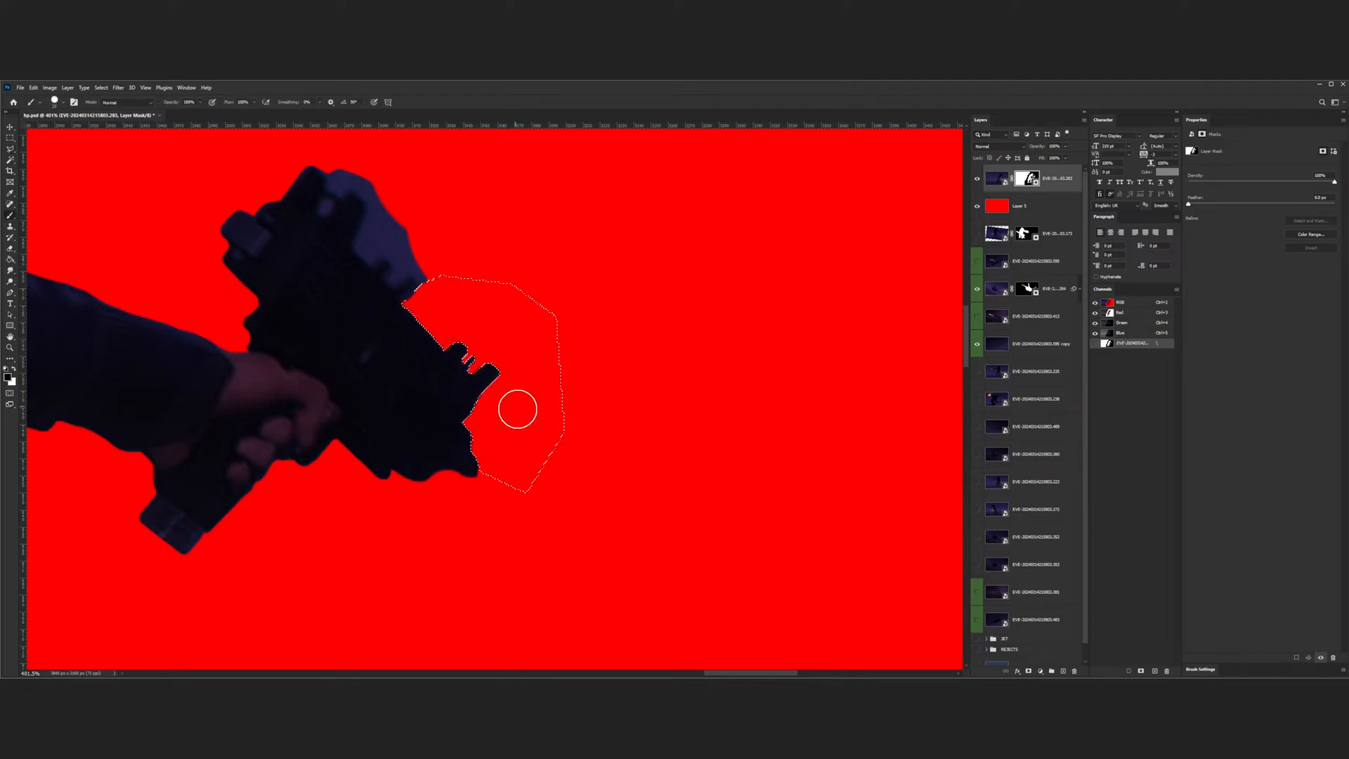
pyautogui.hotkey('ctrl', 'd')
pyautogui.scroll(-5, 515, 433)
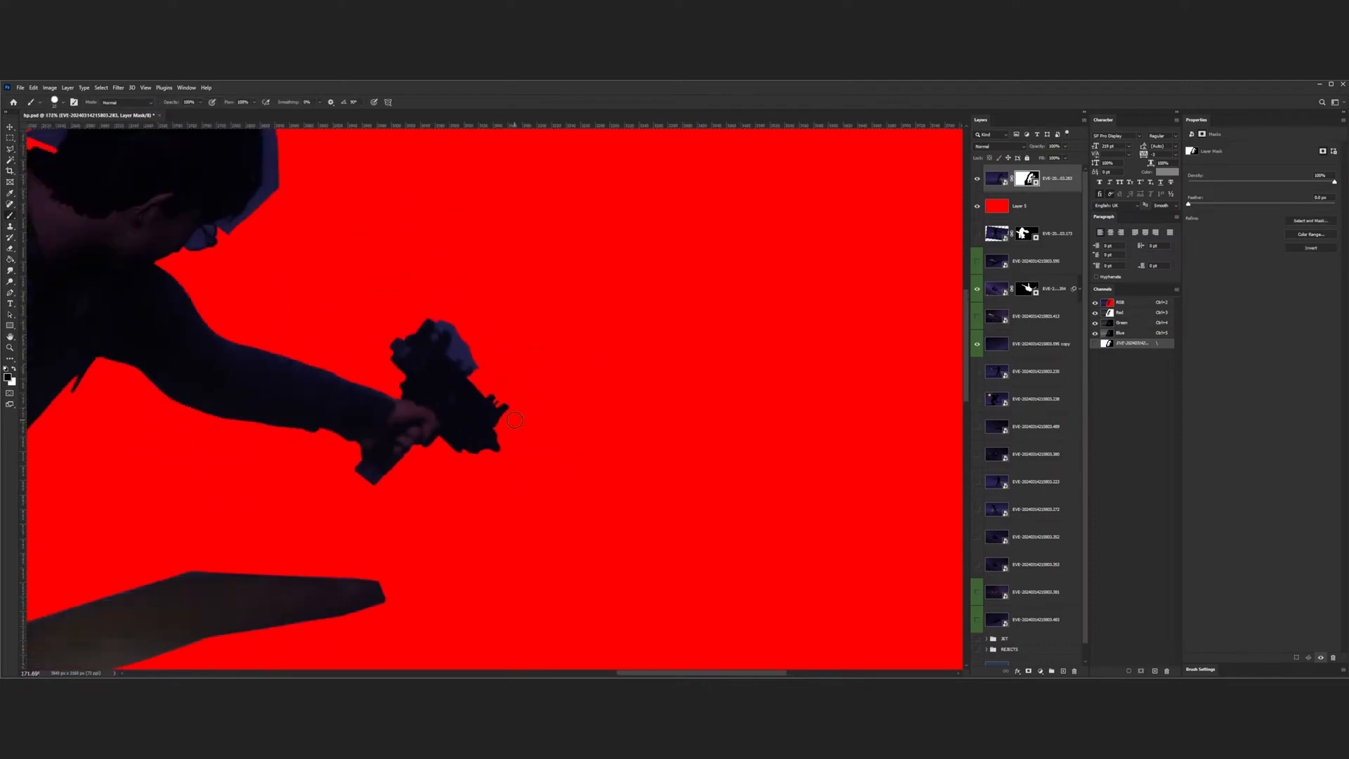
# - Select the sky along the upper part of the held object's notched outer edge with the Polygonal Lasso and paint it out on the mask
pyautogui.scroll(6, 461, 353)
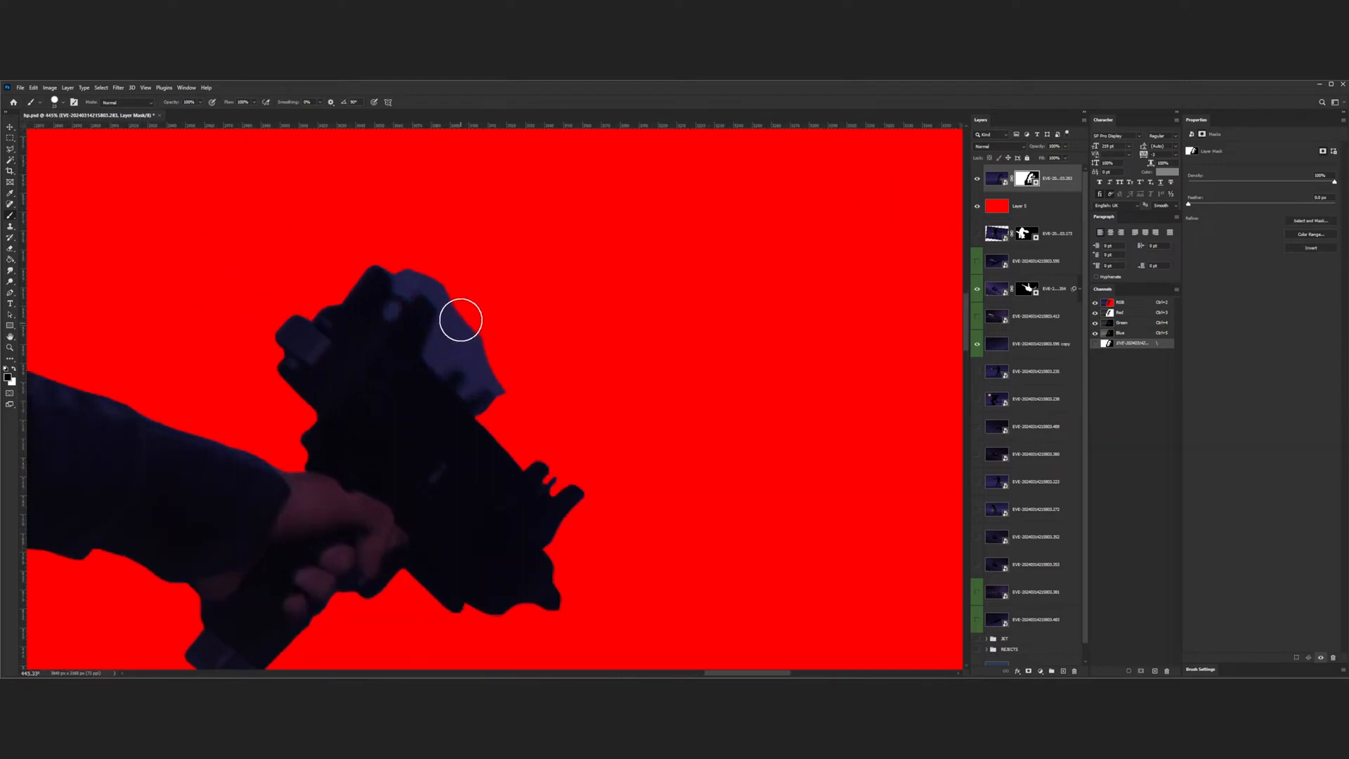
pyautogui.click(10, 149)
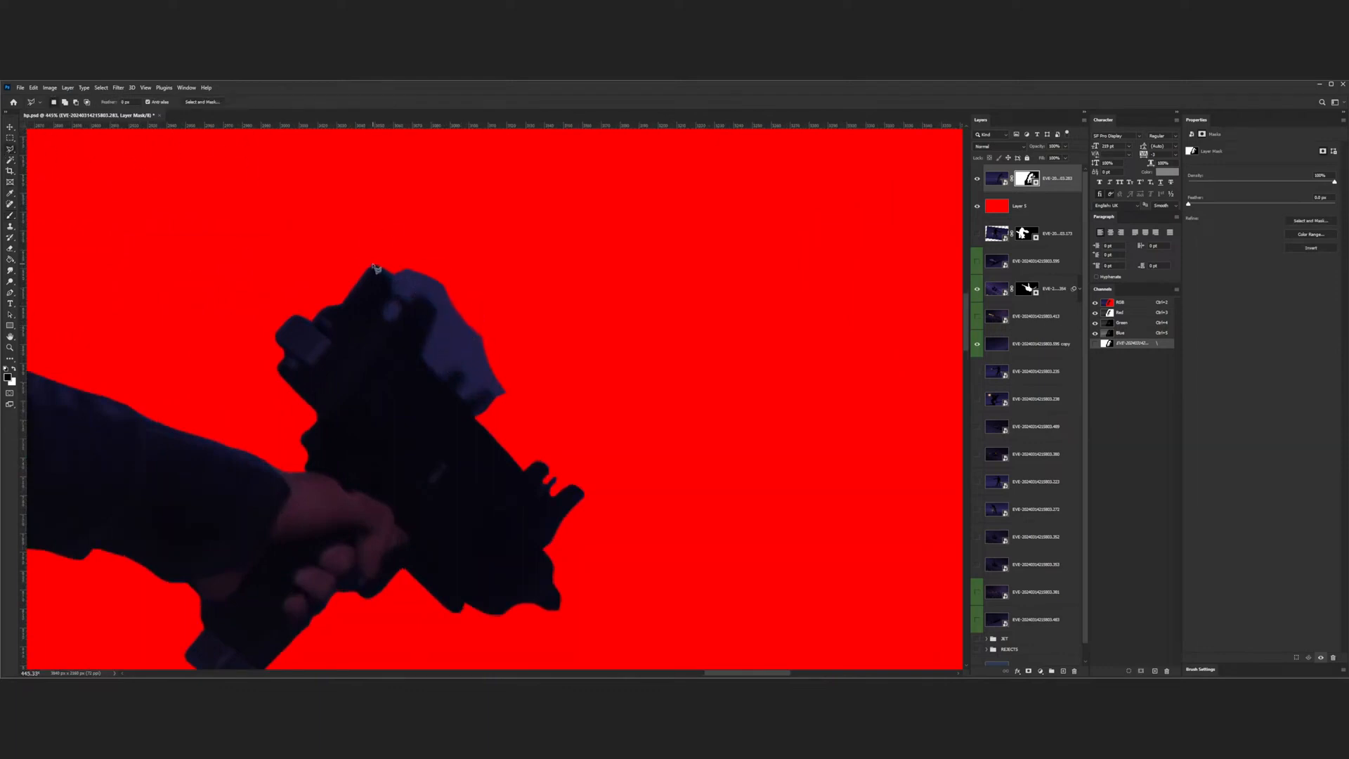
pyautogui.moveTo(310, 321)
pyautogui.mouseDown()
pyautogui.moveTo(371, 272)
pyautogui.moveTo(436, 309)
pyautogui.mouseUp()
pyautogui.moveTo(437, 320)
pyautogui.mouseDown()
pyautogui.moveTo(426, 369)
pyautogui.moveTo(460, 374)
pyautogui.moveTo(461, 400)
pyautogui.moveTo(494, 393)
pyautogui.moveTo(475, 420)
pyautogui.moveTo(525, 415)
pyautogui.moveTo(539, 383)
pyautogui.moveTo(472, 243)
pyautogui.moveTo(400, 222)
pyautogui.moveTo(310, 259)
pyautogui.moveTo(401, 263)
pyautogui.moveTo(474, 291)
pyautogui.moveTo(355, 307)
pyautogui.moveTo(482, 332)
pyautogui.moveTo(412, 386)
pyautogui.moveTo(442, 406)
pyautogui.mouseUp()
pyautogui.click(10, 215)
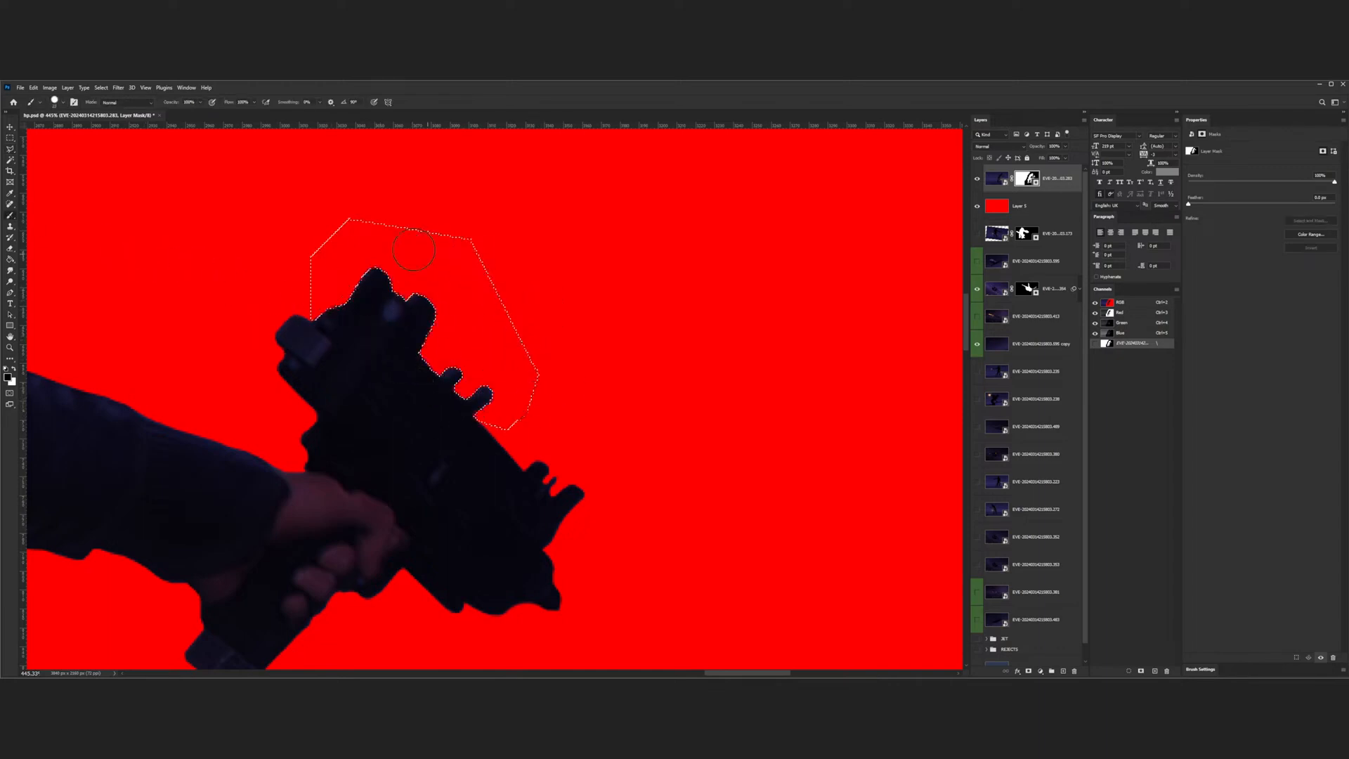
pyautogui.hotkey('ctrl', 'd')
pyautogui.scroll(-5, 439, 295)
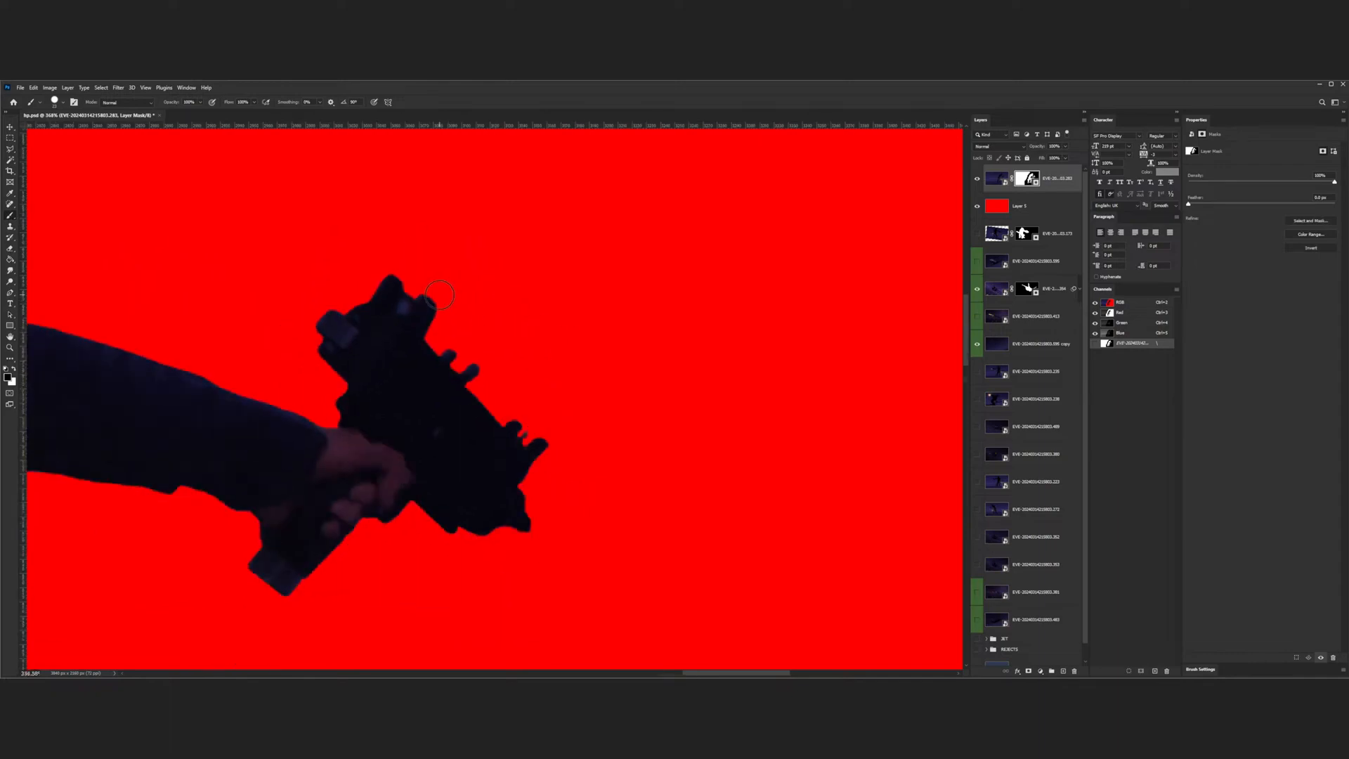
# - Brush out the small enclosed patch of sky near the held object's top on the mask and save the document
pyautogui.scroll(2, 439, 295)
pyautogui.scroll(2, 439, 295)
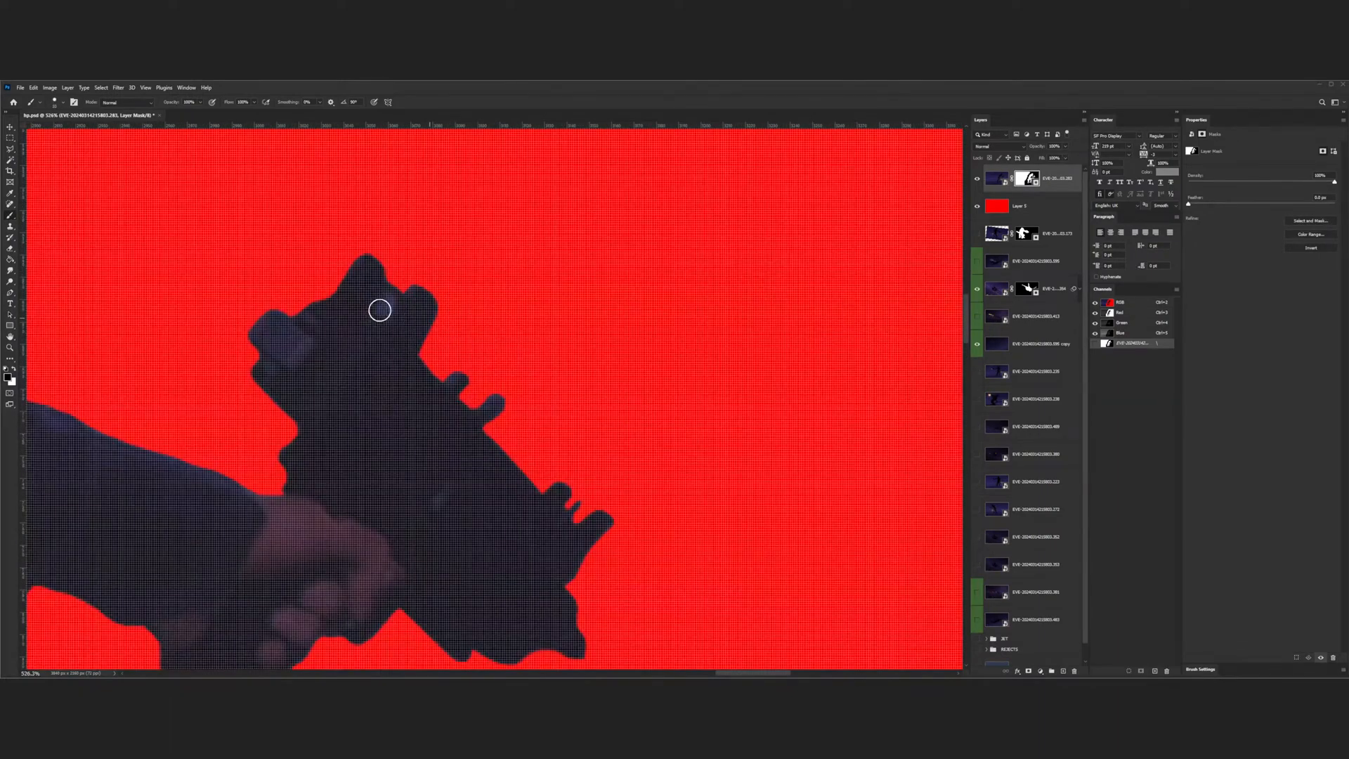
pyautogui.scroll(-3, 401, 319)
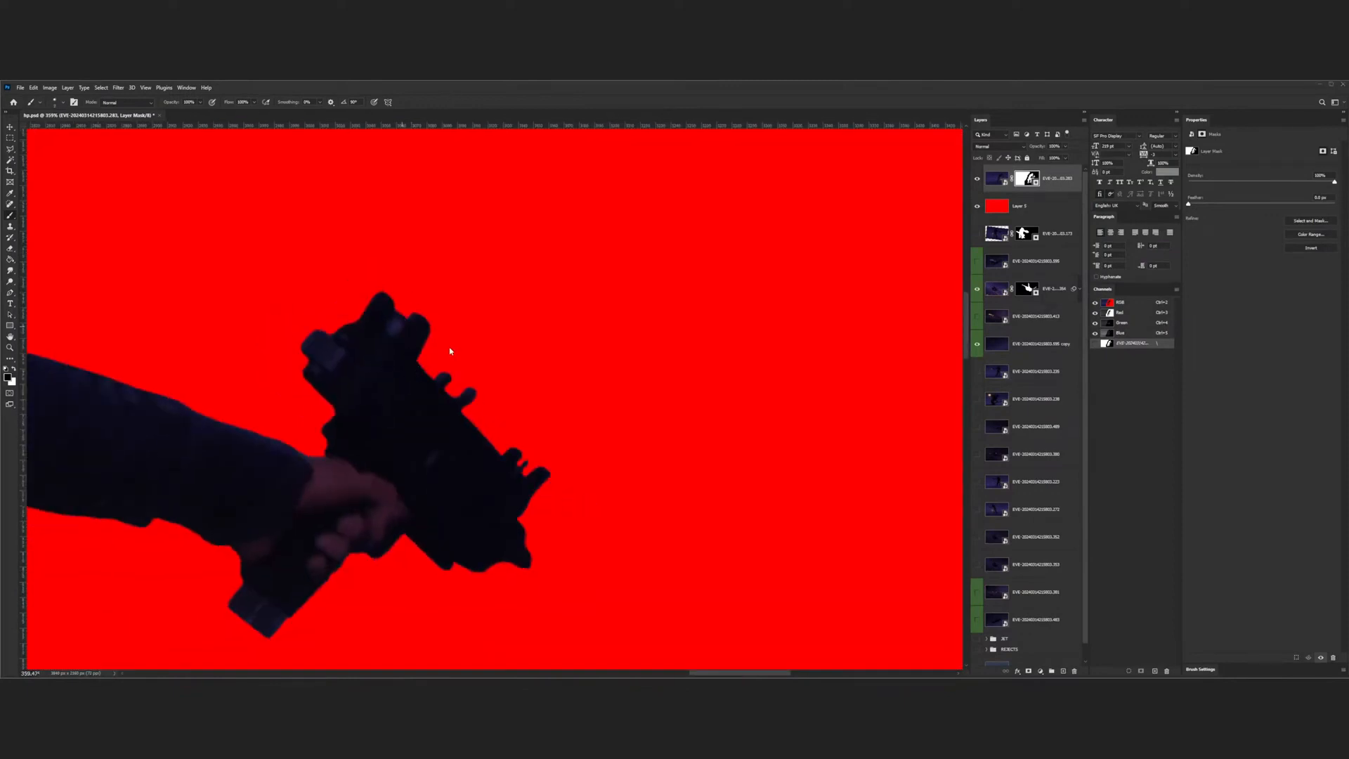
pyautogui.click(391, 328)
pyautogui.scroll(-10, 392, 327)
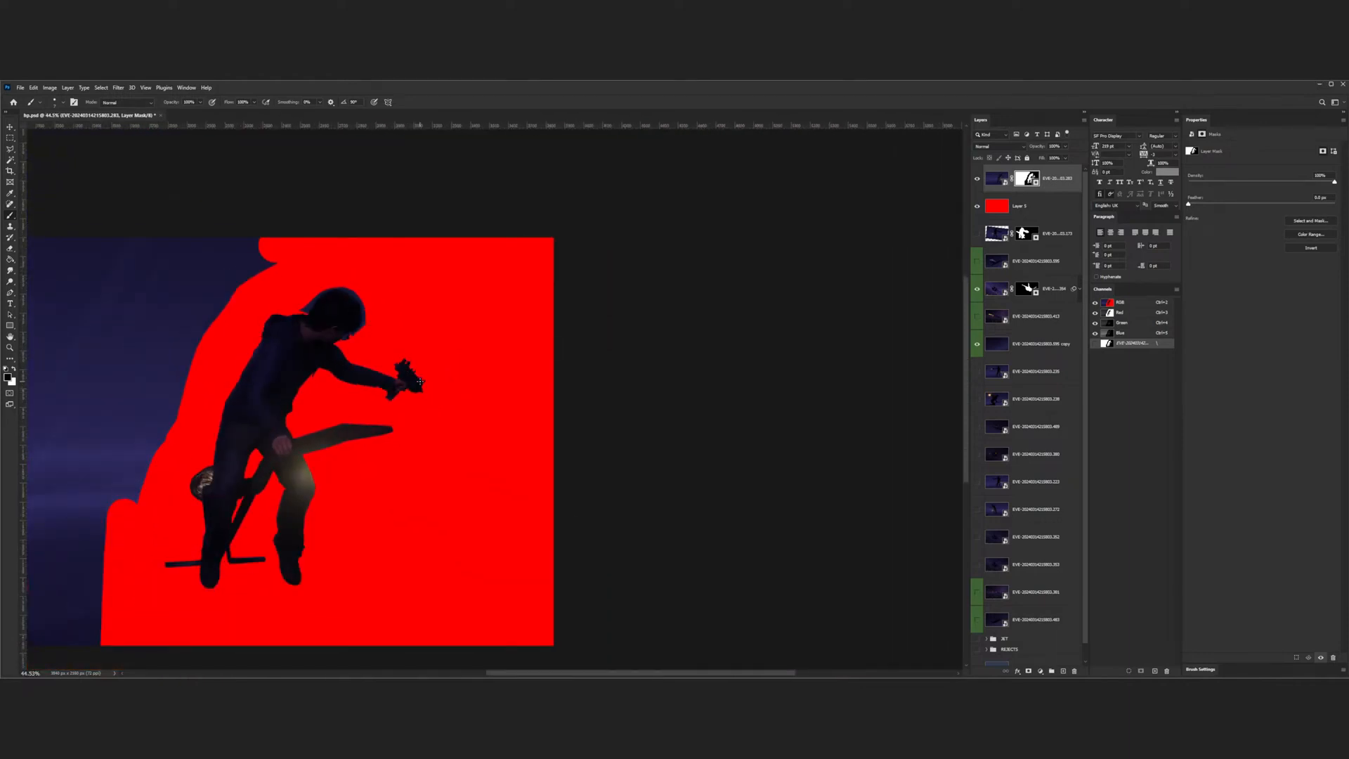
pyautogui.hotkey('ctrl', 's')
# - Select all remaining sky behind the rider's back with the Polygonal Lasso and paint it out on the mask using a much larger brush
pyautogui.scroll(-5, 456, 397)
pyautogui.scroll(3, 313, 499)
pyautogui.click(10, 149)
pyautogui.click(314, 555)
pyautogui.click(340, 413)
pyautogui.click(388, 269)
pyautogui.click(458, 190)
pyautogui.click(307, 185)
pyautogui.click(83, 197)
pyautogui.doubleClick(86, 557)
pyautogui.click(11, 216)
pyautogui.press(']')
pyautogui.press(']')
pyautogui.press(']')
pyautogui.press(']')
pyautogui.press(']')
pyautogui.moveTo(346, 225)
pyautogui.mouseDown()
pyautogui.moveTo(211, 211)
pyautogui.moveTo(90, 415)
pyautogui.moveTo(358, 491)
pyautogui.moveTo(135, 309)
pyautogui.moveTo(400, 419)
pyautogui.mouseUp()
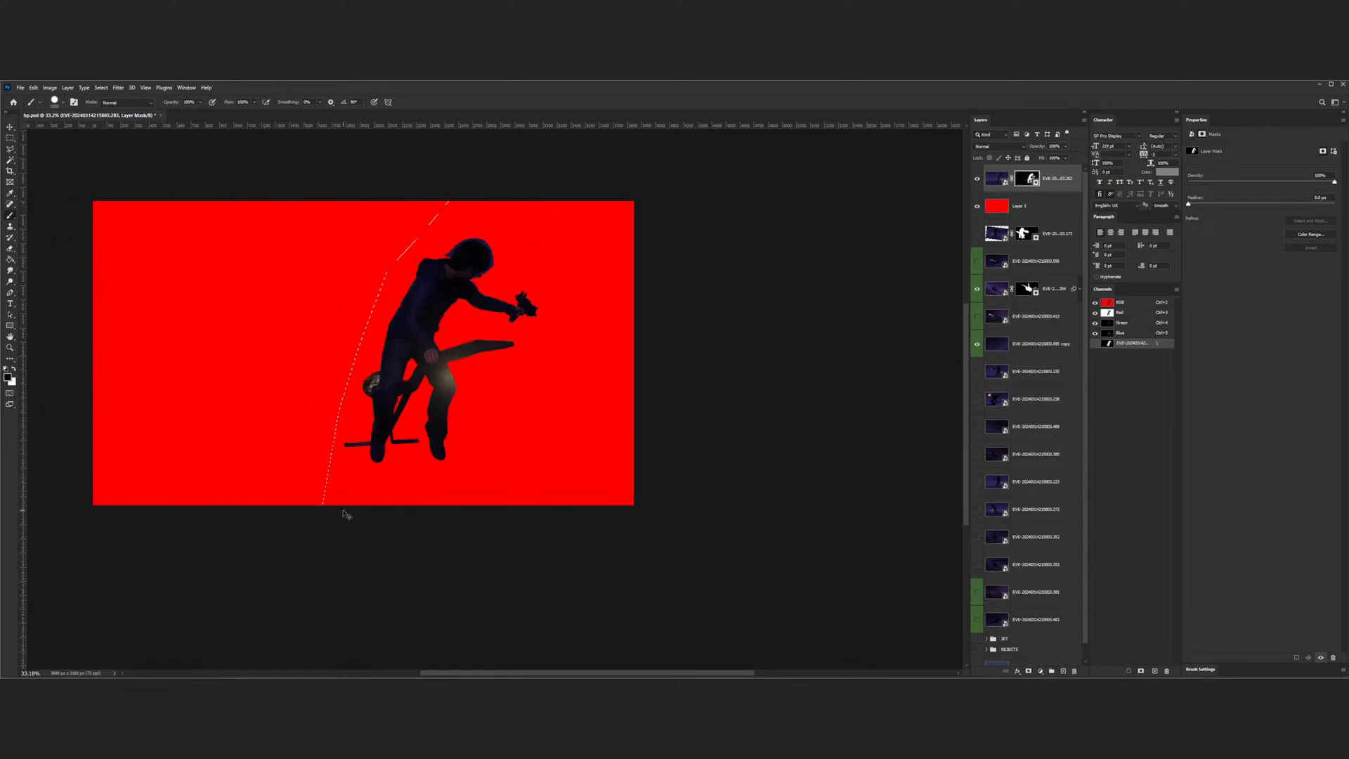
# - Examine the cutout edges from the broom and legs up to the rider's head for leftover sky
pyautogui.scroll(5, 325, 491)
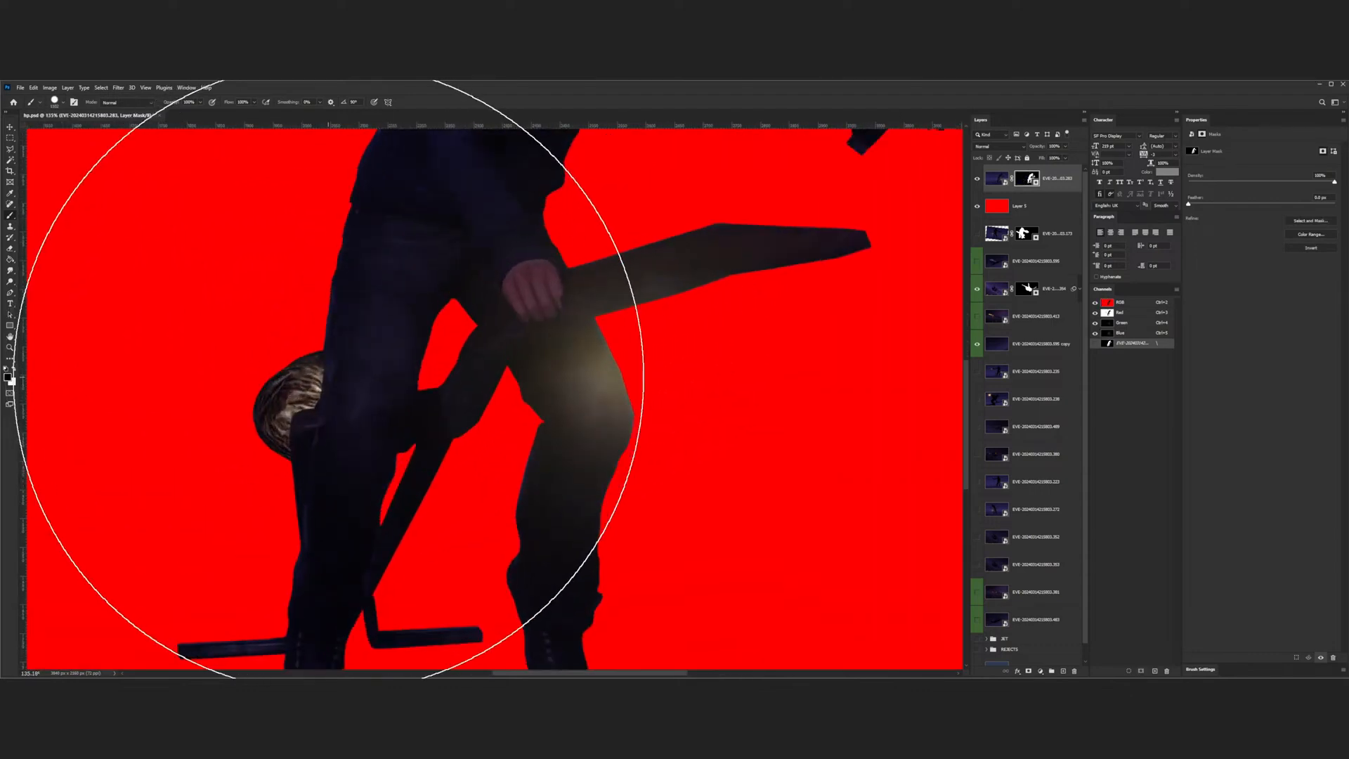
pyautogui.scroll(-1, 330, 373)
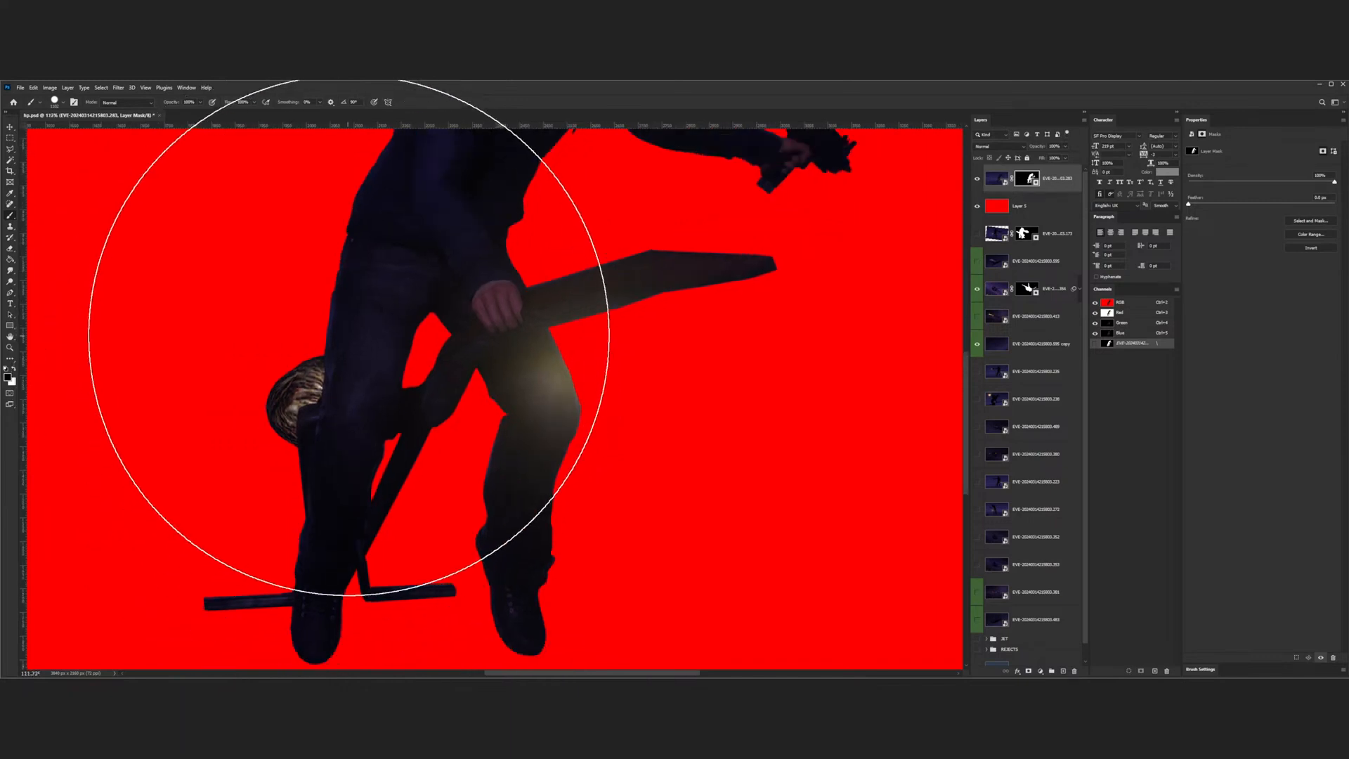
pyautogui.scroll(3, 348, 335)
pyautogui.scroll(-5, 344, 358)
pyautogui.scroll(3, 393, 281)
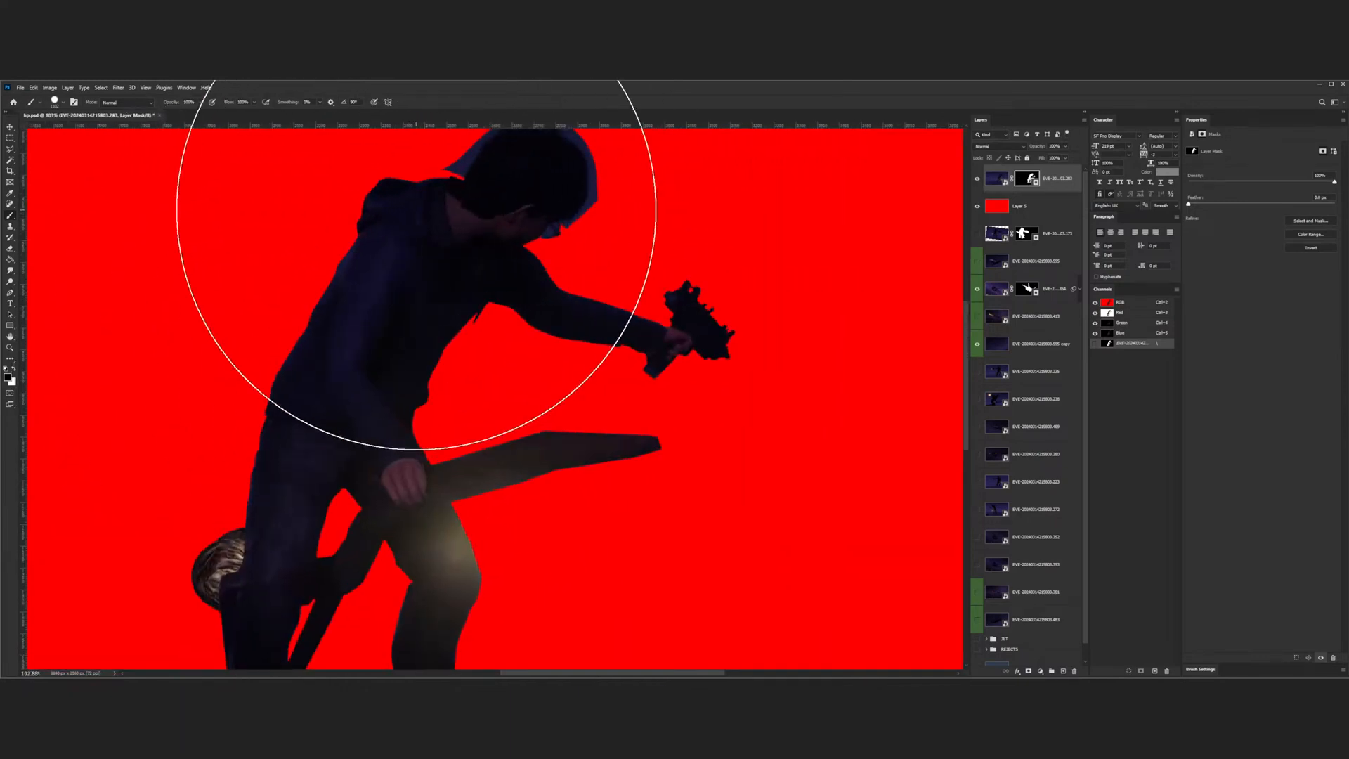
pyautogui.scroll(1, 416, 209)
pyautogui.scroll(-3, 256, 458)
pyautogui.scroll(1, 432, 362)
# - Trace the hair from the nape over the head to the forehead with the Polygonal Lasso, and mask out the enclosed sky
pyautogui.press('[')
pyautogui.press('[')
pyautogui.press('[')
pyautogui.press('[')
pyautogui.scroll(4, 474, 334)
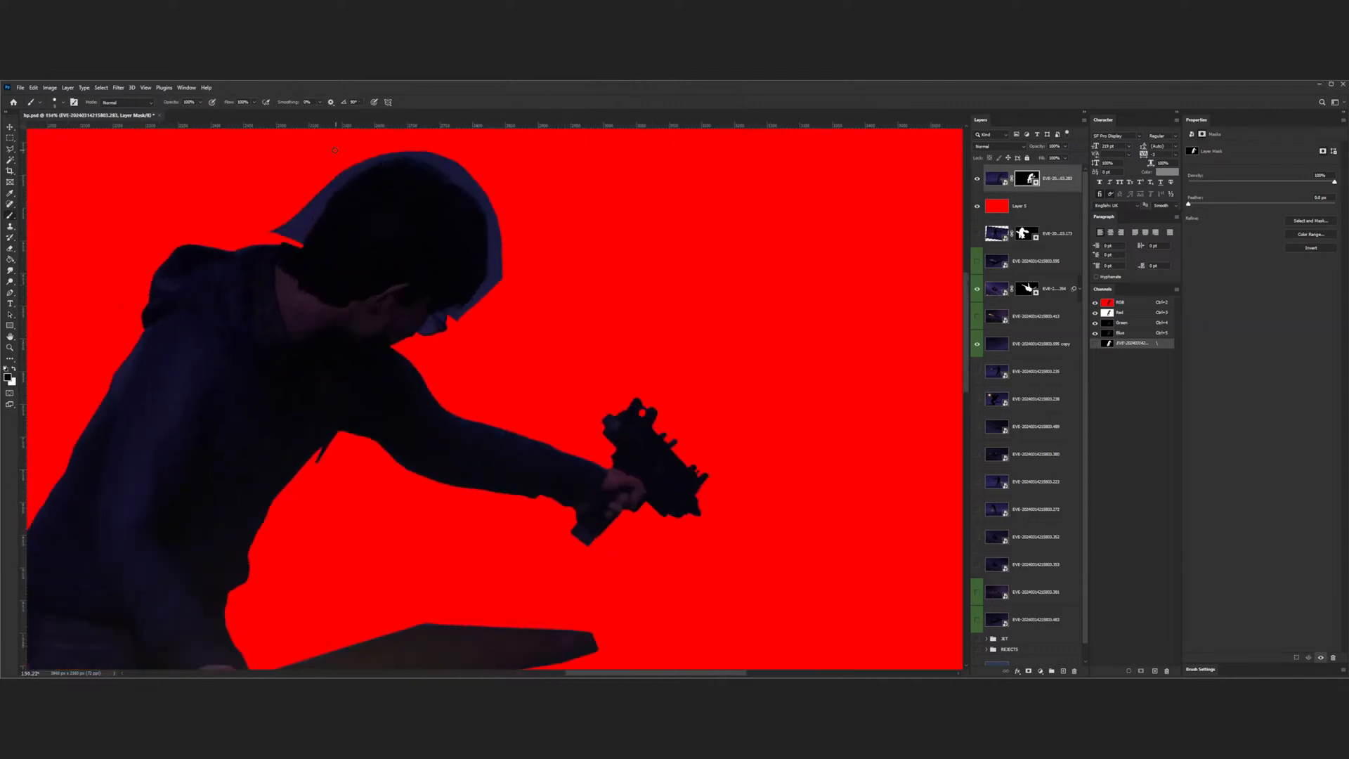
pyautogui.click(11, 149)
pyautogui.scroll(1, 331, 279)
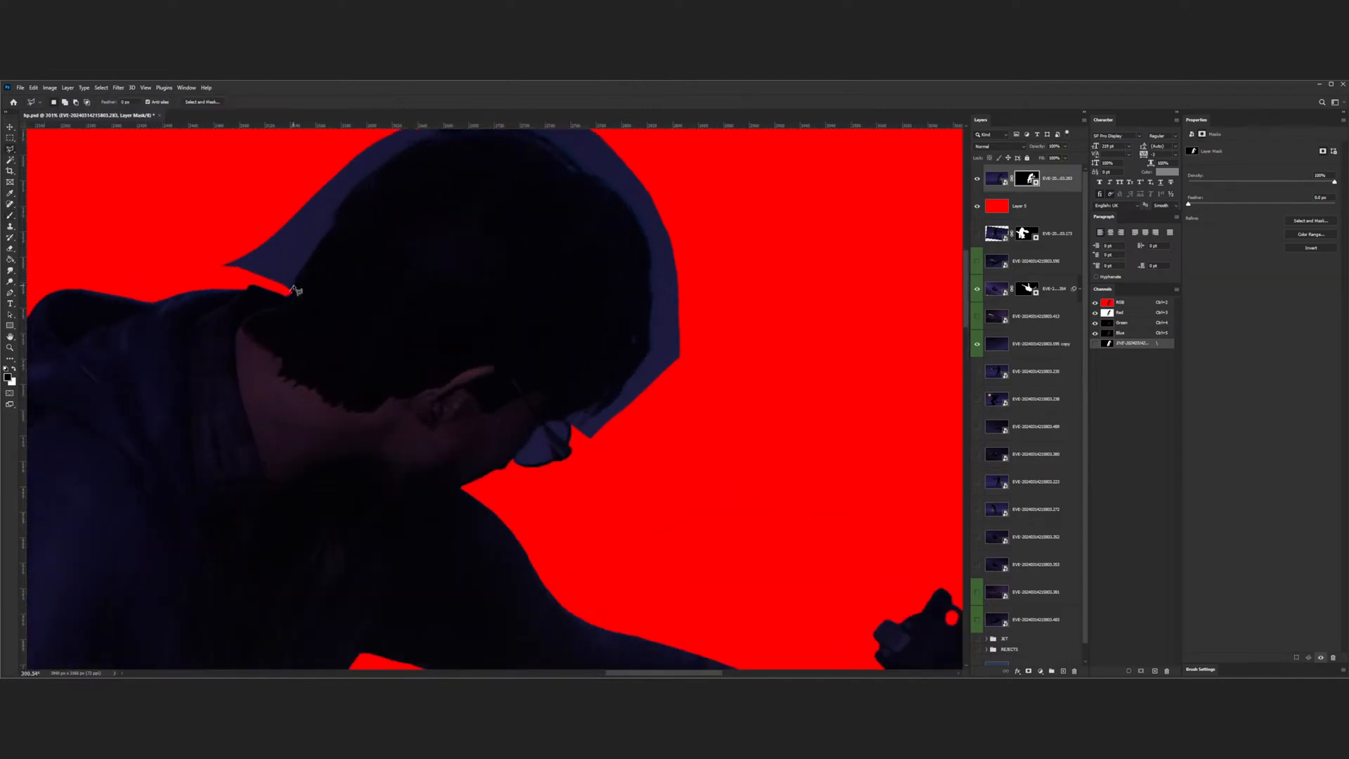
pyautogui.moveTo(292, 287); pyautogui.dragTo(376, 174)
pyautogui.click(398, 152)
pyautogui.click(417, 142)
pyautogui.scroll(3, 455, 210)
pyautogui.moveTo(419, 279)
pyautogui.mouseDown()
pyautogui.moveTo(489, 264)
pyautogui.moveTo(548, 277)
pyautogui.moveTo(643, 361)
pyautogui.moveTo(649, 494)
pyautogui.moveTo(588, 578)
pyautogui.moveTo(625, 605)
pyautogui.moveTo(743, 226)
pyautogui.moveTo(368, 205)
pyautogui.moveTo(169, 416)
pyautogui.moveTo(288, 426)
pyautogui.mouseUp()
pyautogui.click(9, 215)
pyautogui.moveTo(187, 345)
pyautogui.mouseDown()
pyautogui.moveTo(247, 364)
pyautogui.moveTo(408, 271)
pyautogui.moveTo(518, 262)
pyautogui.moveTo(614, 313)
pyautogui.moveTo(636, 464)
pyautogui.moveTo(591, 485)
pyautogui.mouseUp()
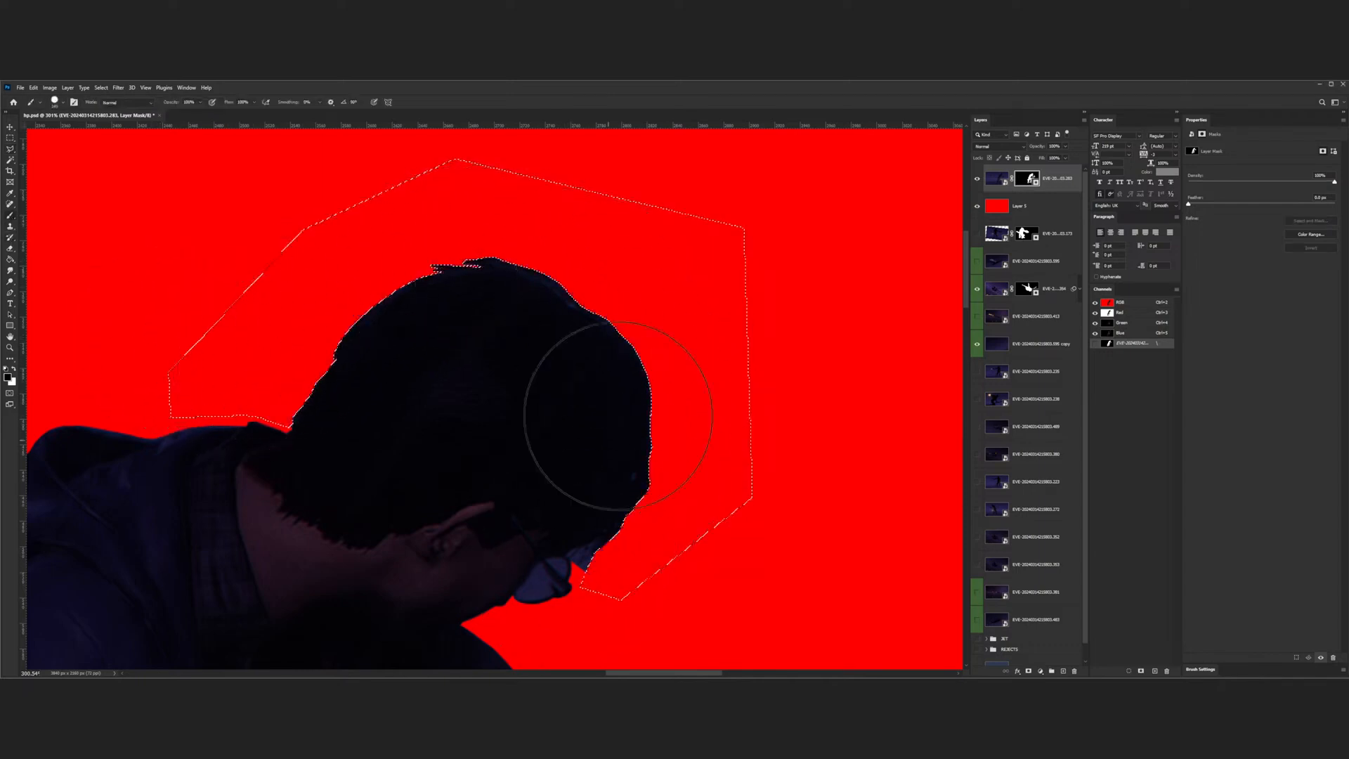
pyautogui.hotkey('ctrl', 'd')
pyautogui.scroll(-5, 482, 302)
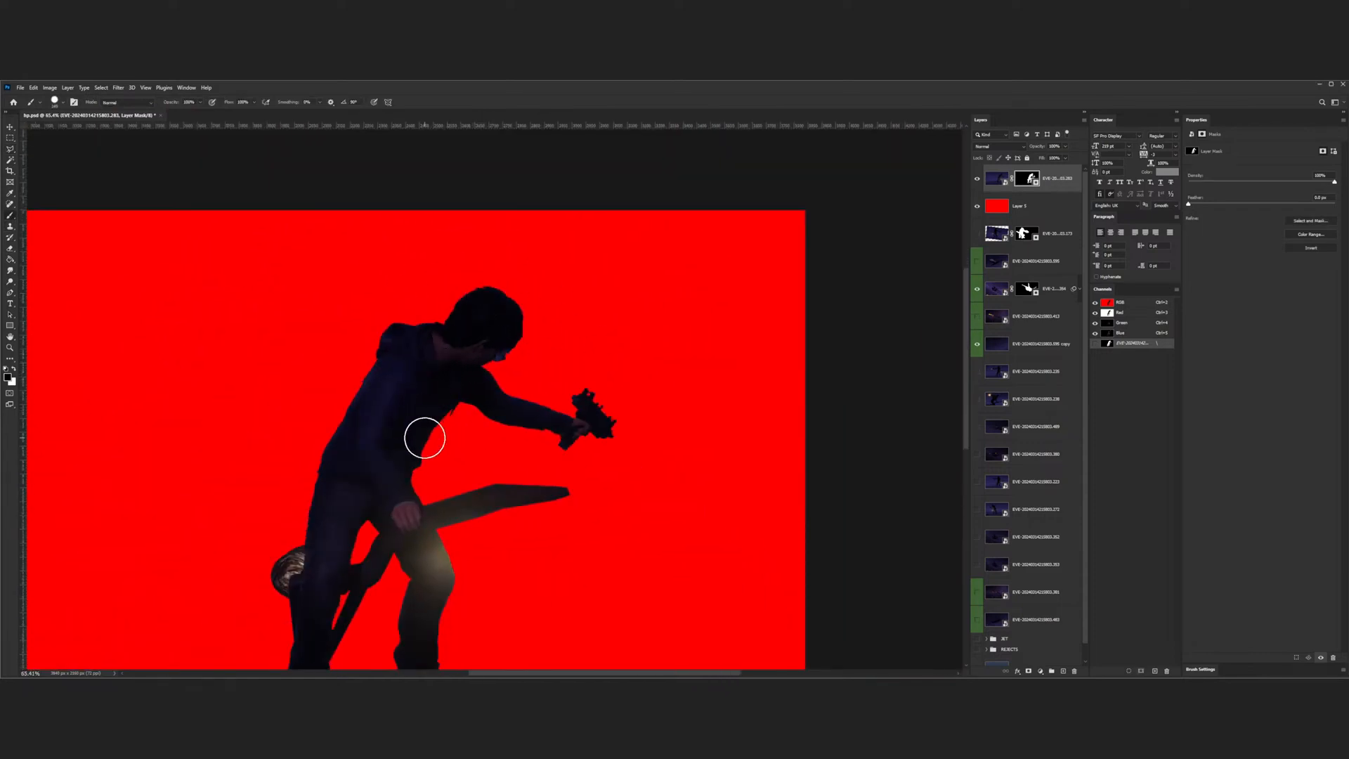
# - Reduce the brush to a very small size and paint out the sliver of sky beneath the hair tuft atop the head
pyautogui.scroll(1, 424, 438)
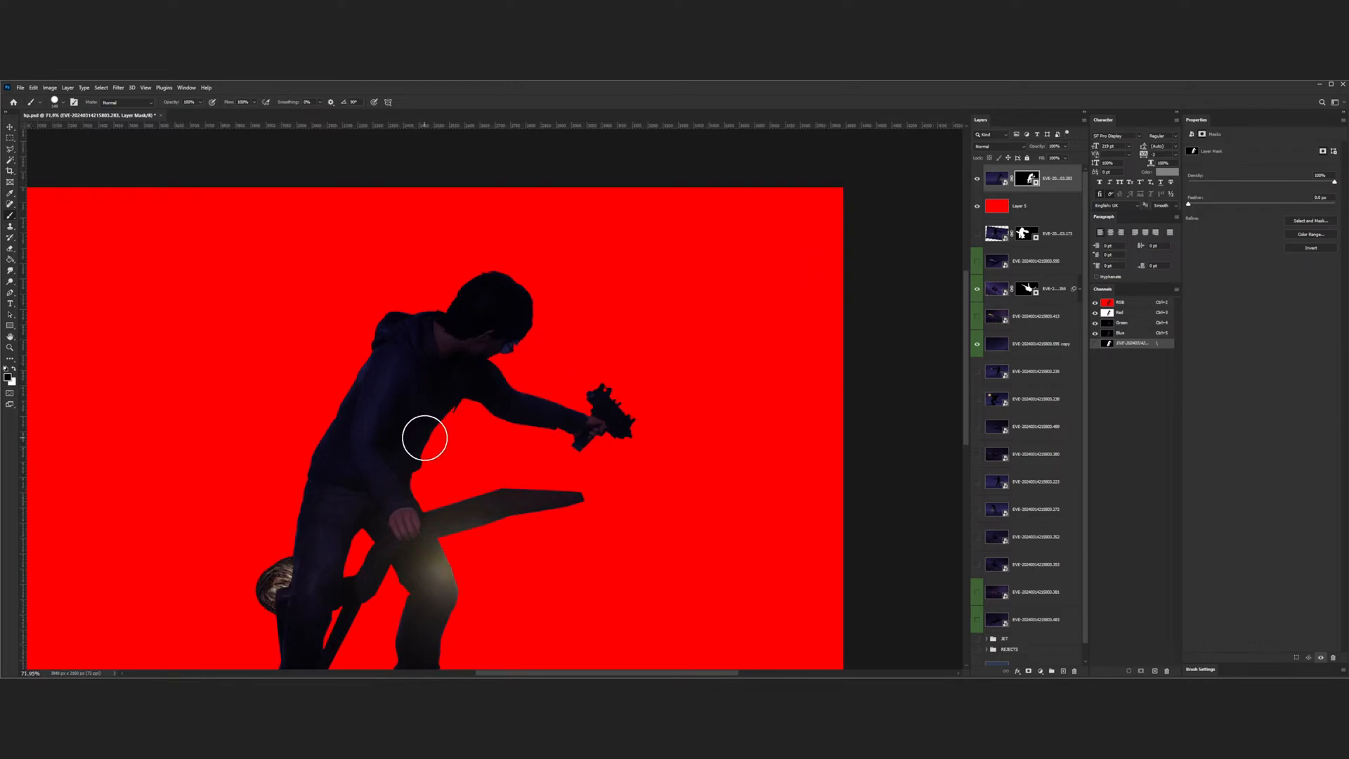
pyautogui.scroll(6, 497, 391)
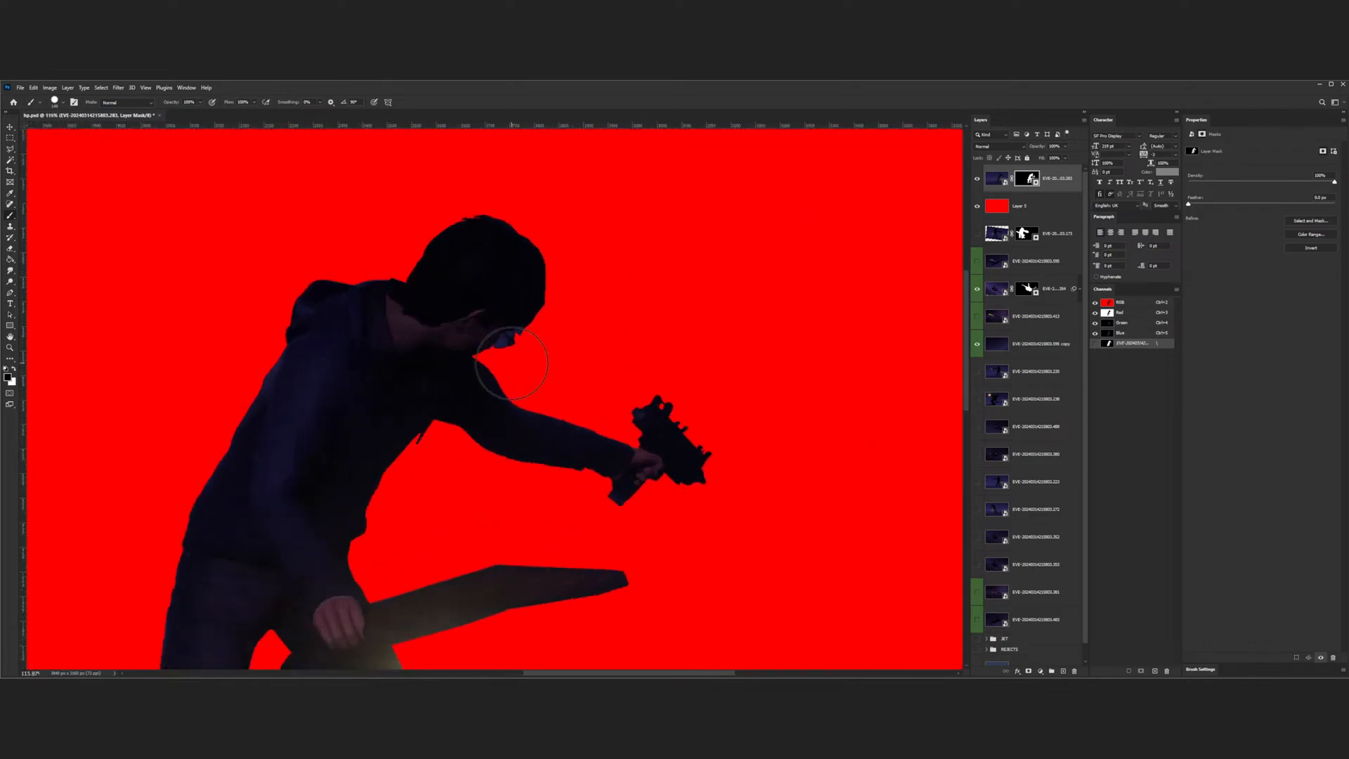
pyautogui.scroll(3, 555, 372)
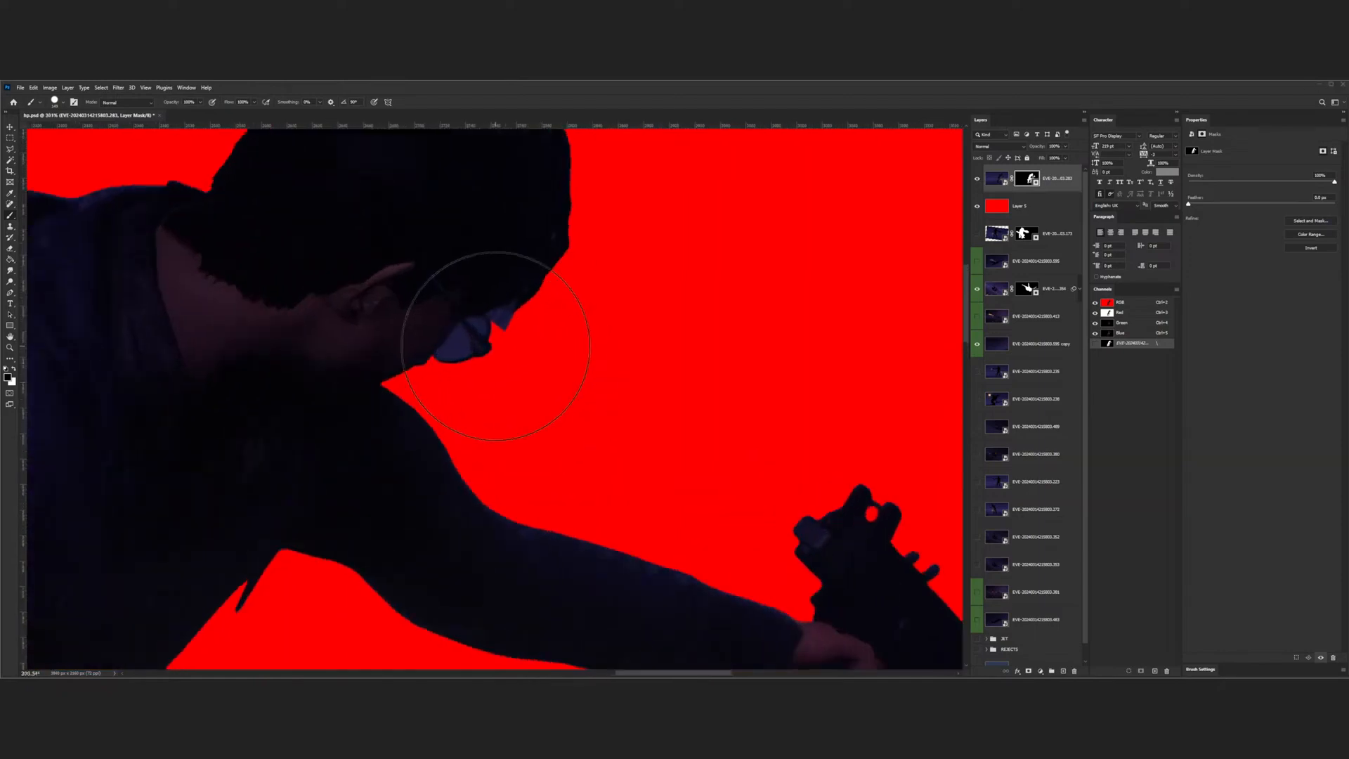
pyautogui.press('[')
pyautogui.press('[')
pyautogui.press('[')
pyautogui.press('[')
pyautogui.press('[')
pyautogui.press('[')
pyautogui.press('[')
pyautogui.press('[')
pyautogui.press('[')
pyautogui.press('[')
pyautogui.press('[')
pyautogui.press('[')
pyautogui.press('[')
pyautogui.press('[')
pyautogui.press('[')
pyautogui.press('[')
pyautogui.scroll(5, 513, 325)
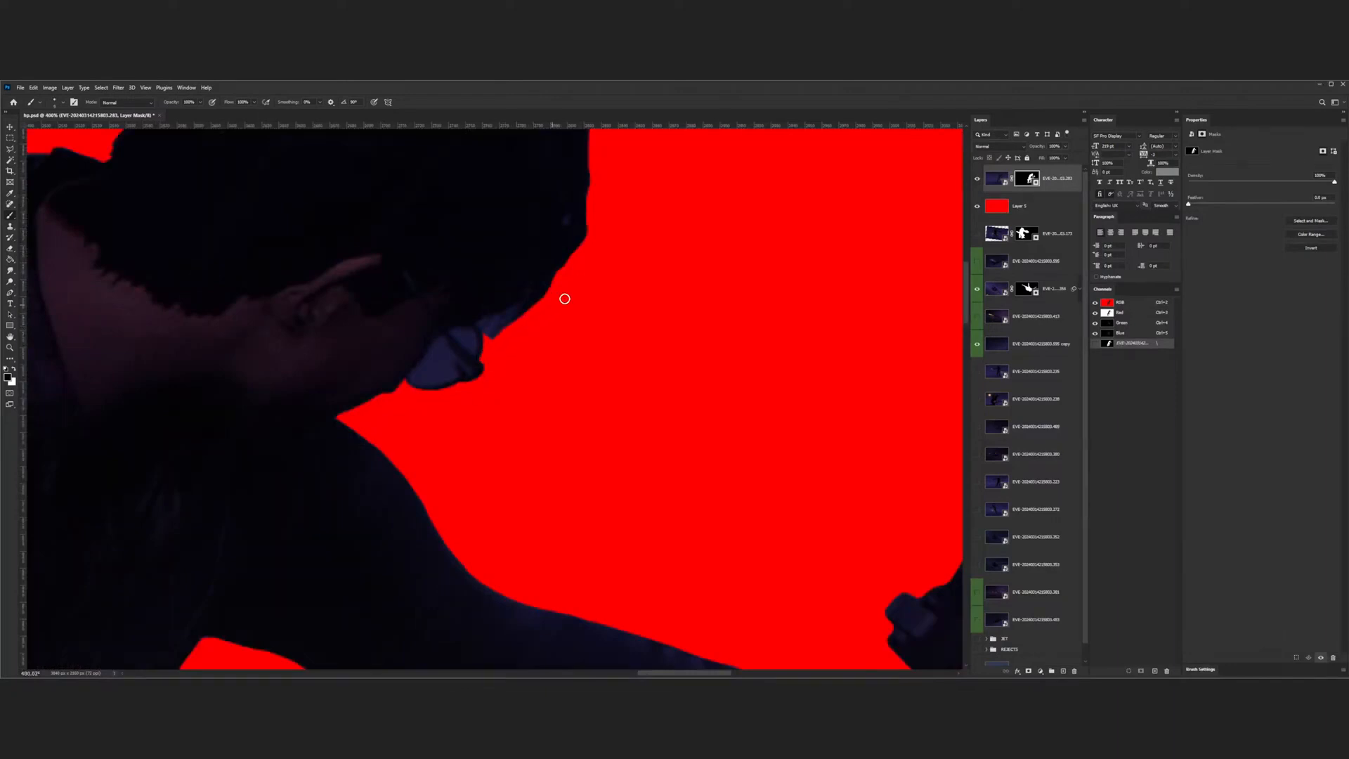
pyautogui.scroll(-4, 588, 252)
pyautogui.scroll(3, 358, 193)
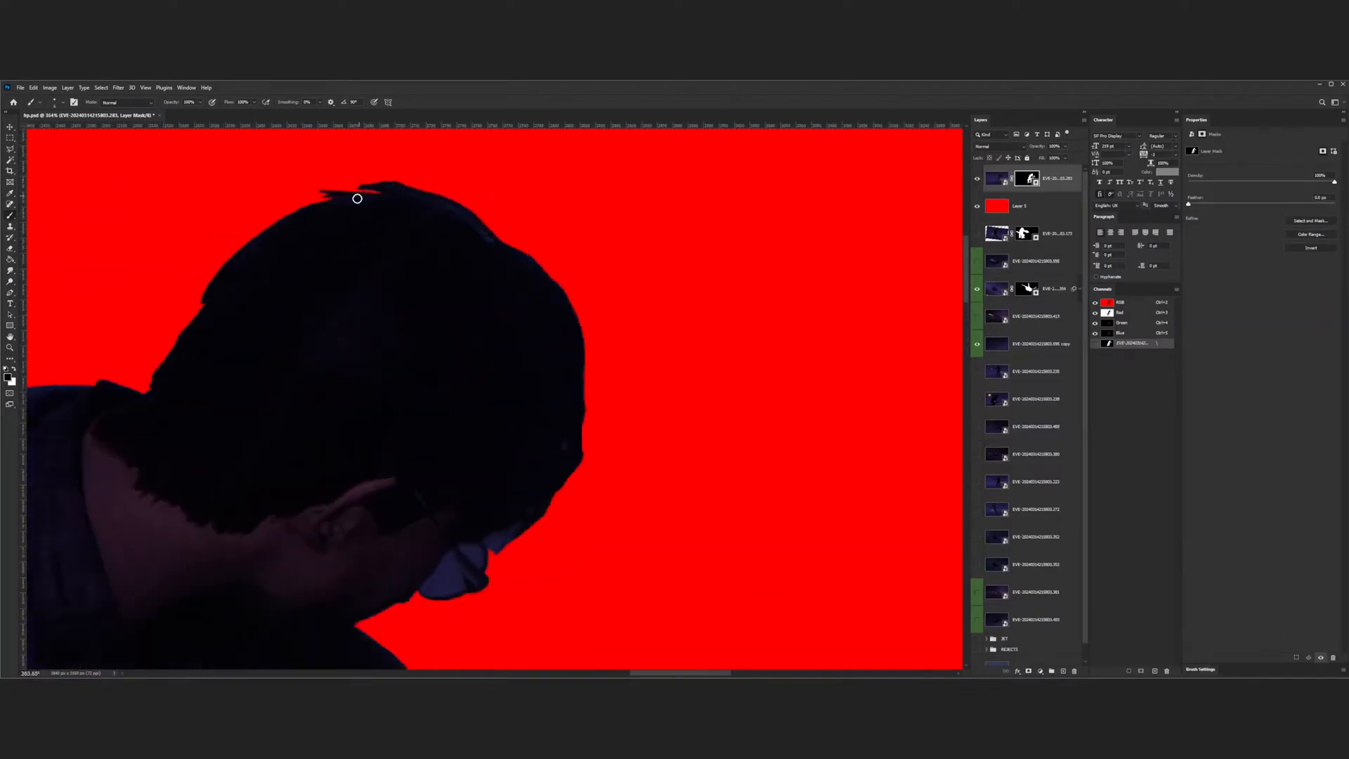
pyautogui.scroll(-3, 471, 228)
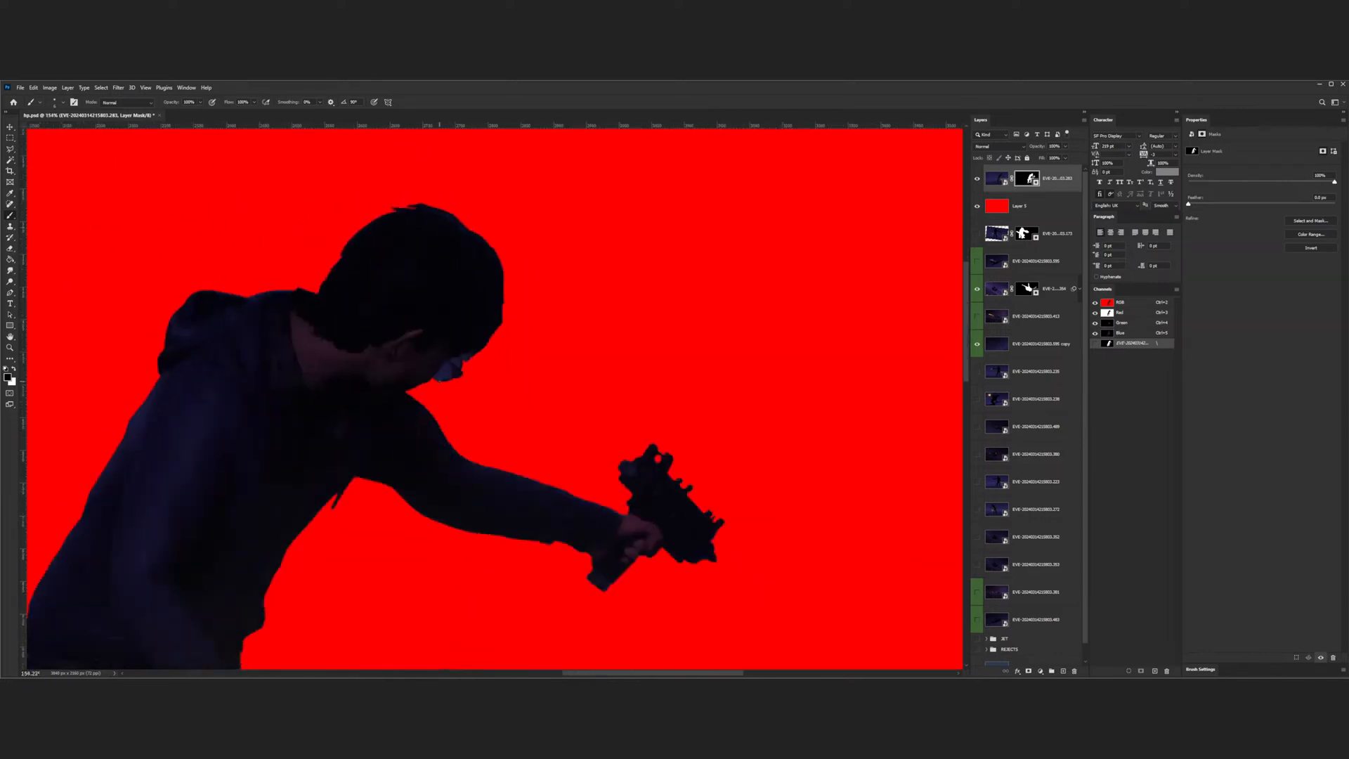
# - Brush out the sky between the fringe strands above the glasses and the tiny spot inside the hair at the forehead
pyautogui.scroll(4, 439, 379)
pyautogui.moveTo(515, 337); pyautogui.dragTo(505, 327)
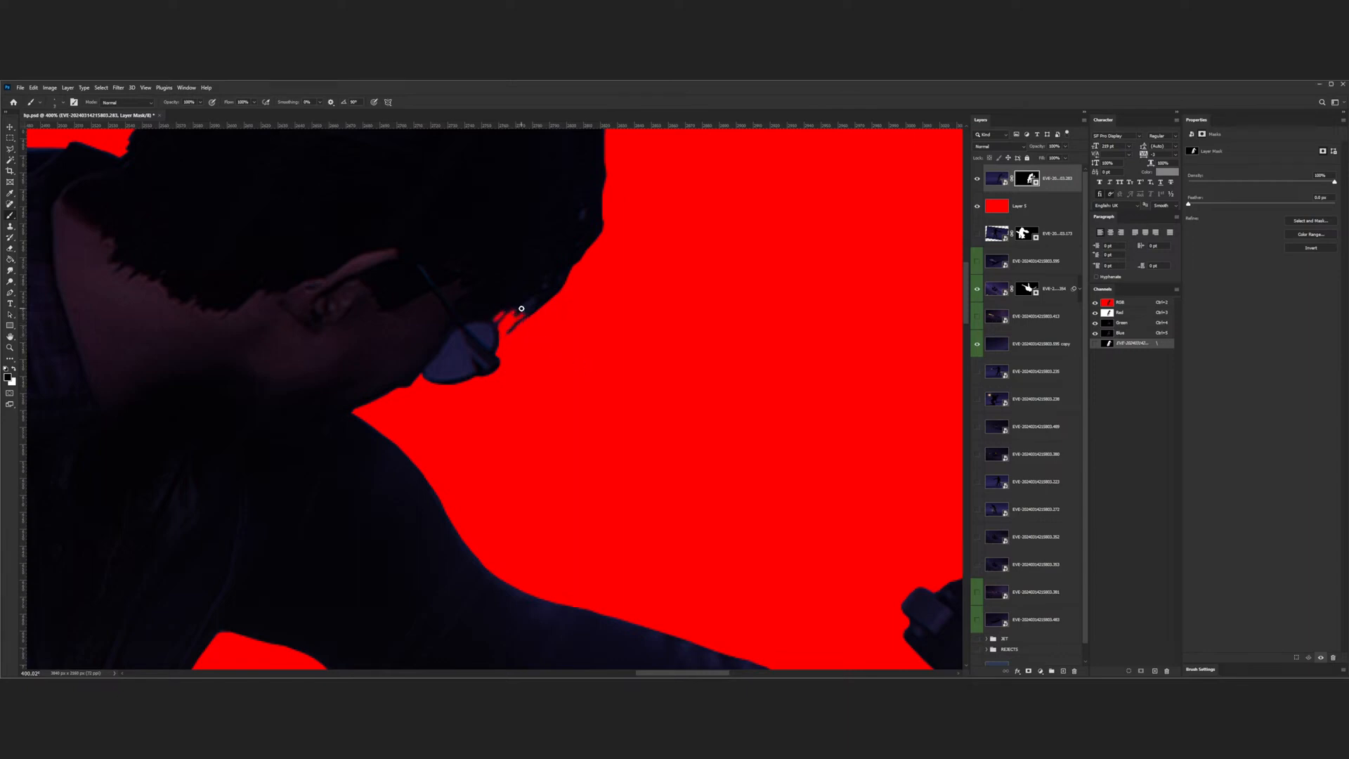
pyautogui.scroll(-5, 537, 300)
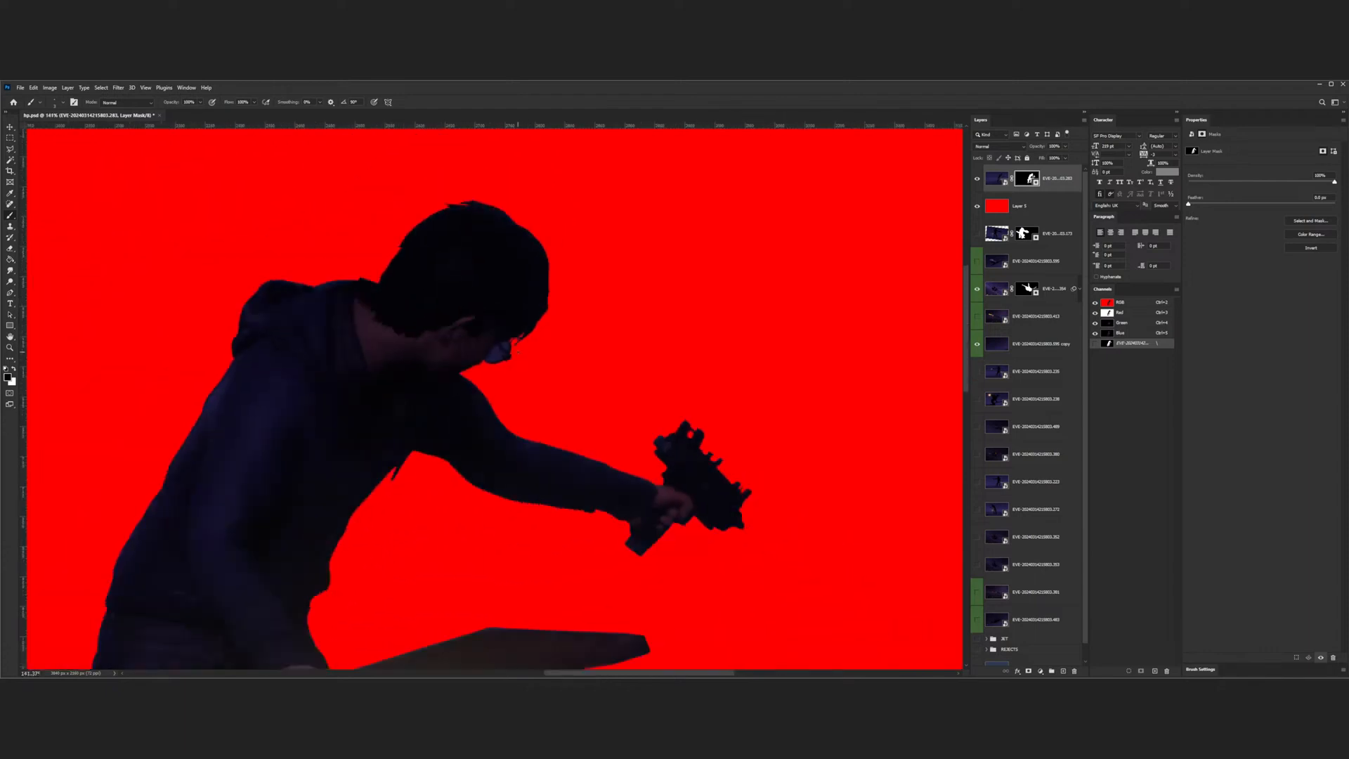
pyautogui.scroll(3, 534, 316)
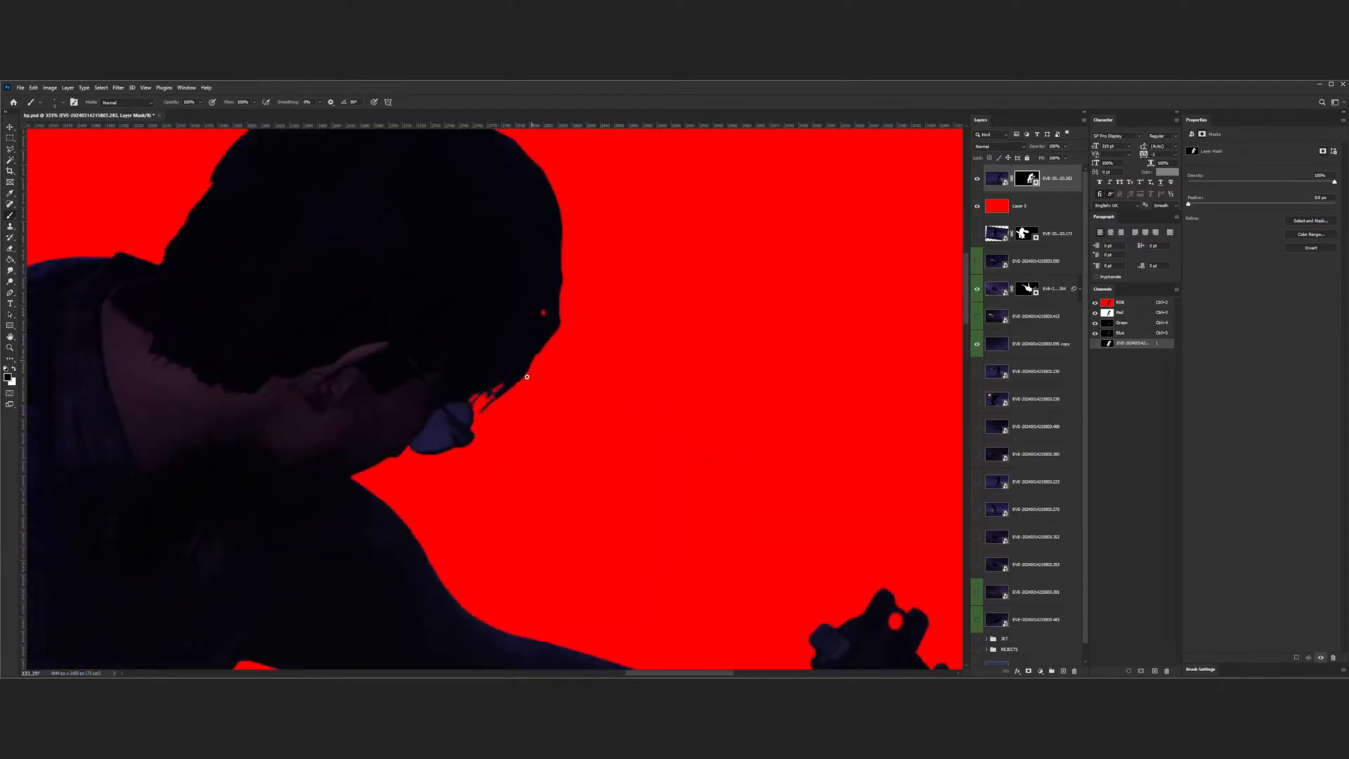
pyautogui.scroll(-5, 531, 364)
pyautogui.scroll(3, 421, 281)
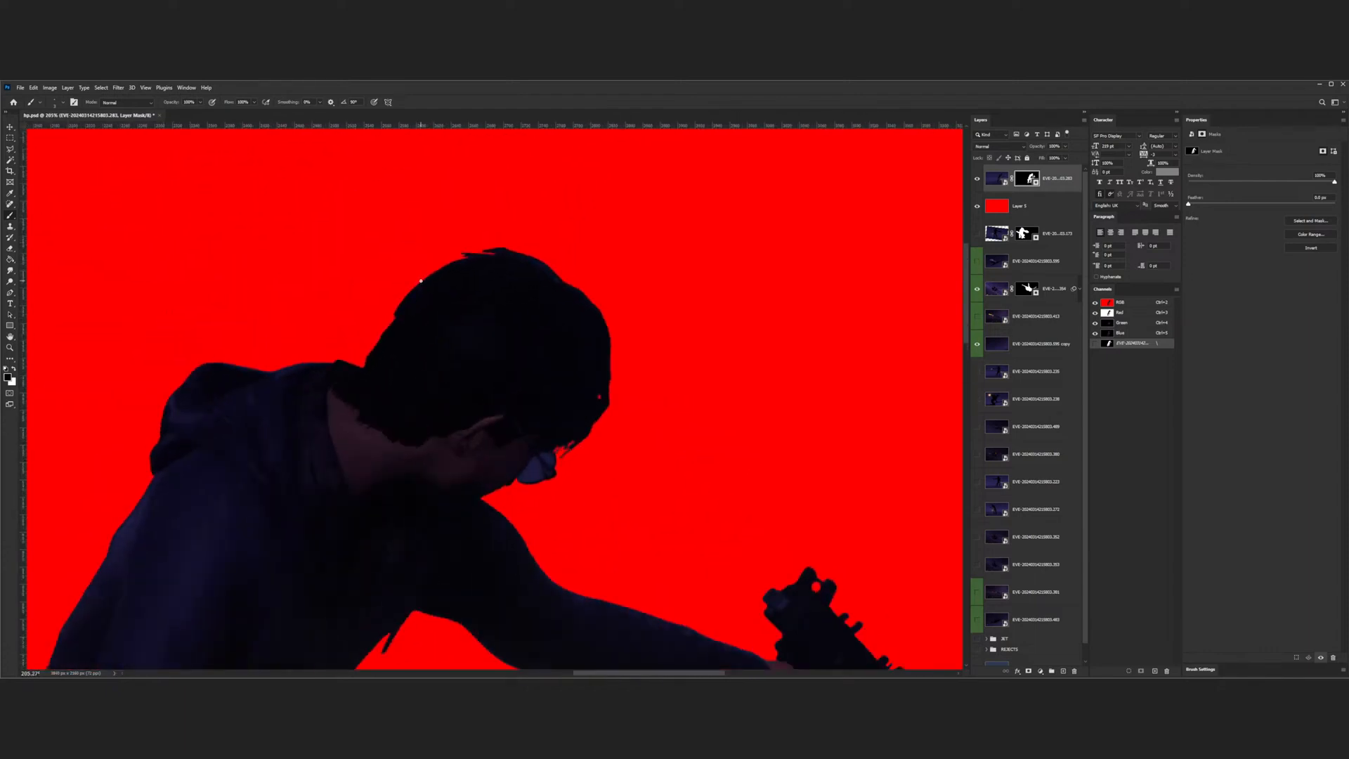
# - Paint out the sky seen through the small far lens of the glasses on the mask, keeping its rim
pyautogui.scroll(4, 471, 497)
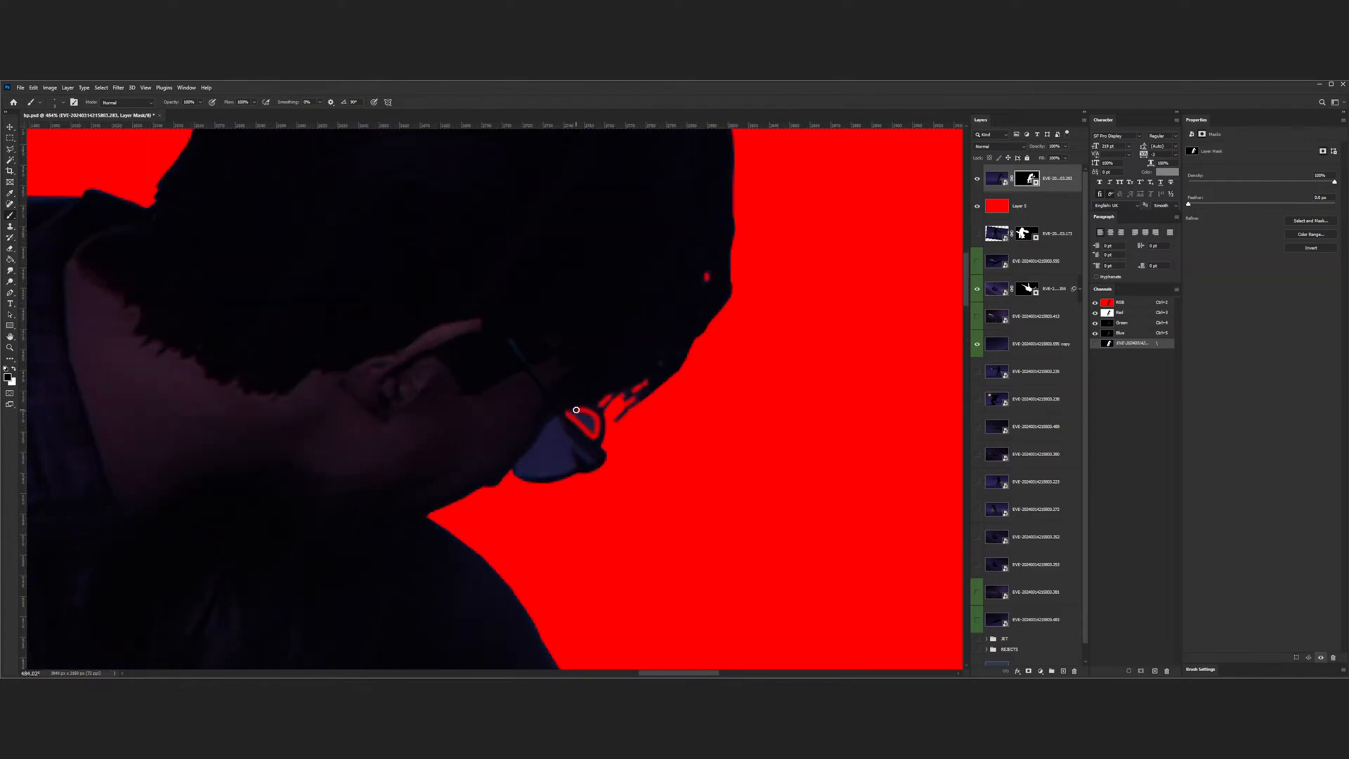
pyautogui.moveTo(570, 411)
pyautogui.mouseDown()
pyautogui.moveTo(589, 429)
pyautogui.moveTo(580, 415)
pyautogui.mouseUp()
pyautogui.scroll(-5, 577, 417)
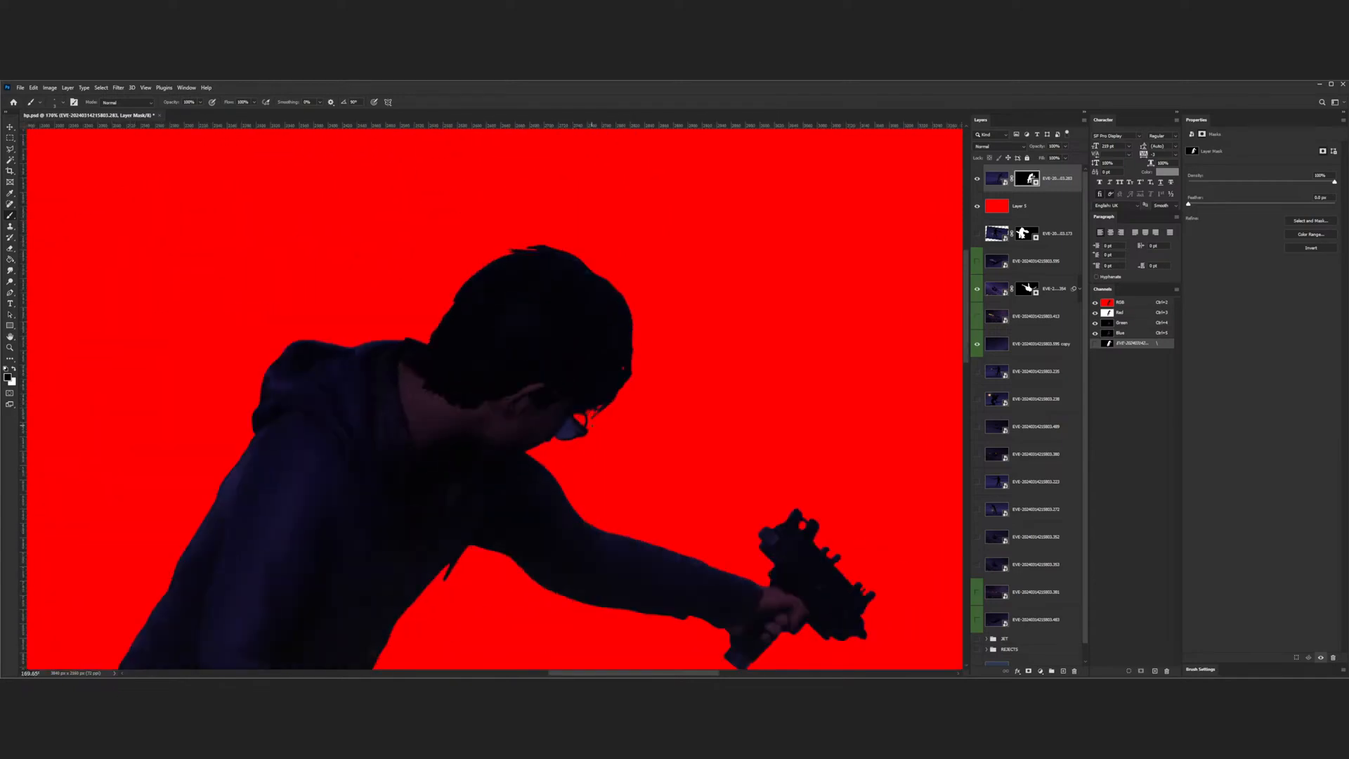
pyautogui.scroll(4, 583, 417)
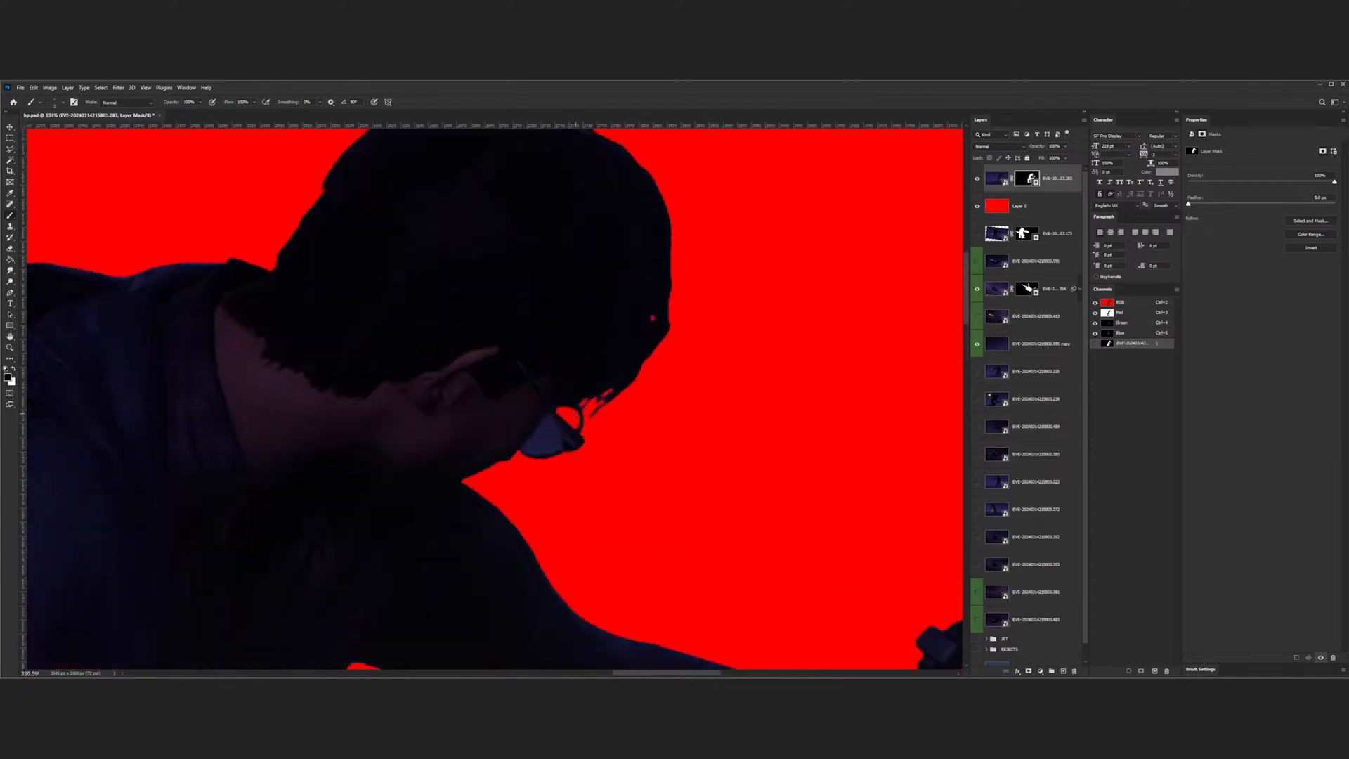
# - Brush out the sky just inside the rim of the glasses' larger near lens on the mask
pyautogui.scroll(2, 565, 449)
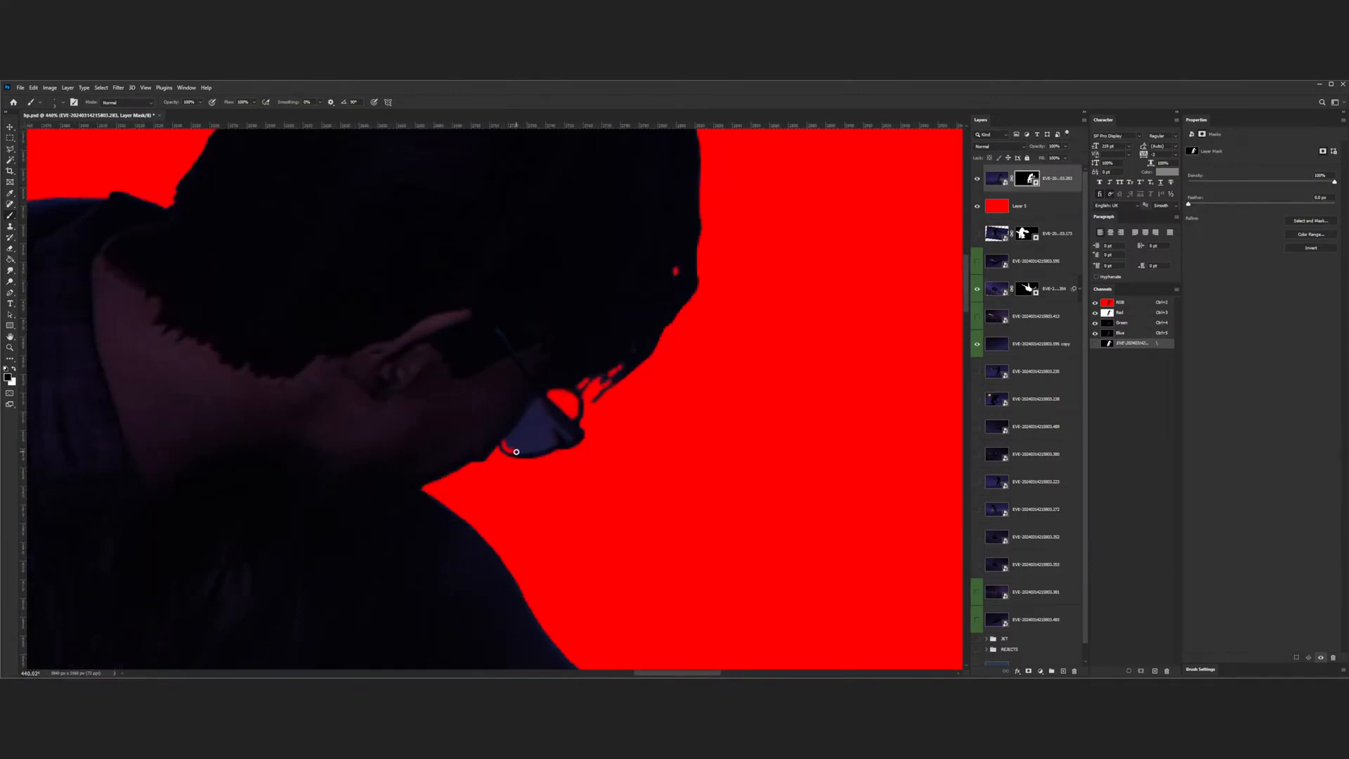
pyautogui.moveTo(527, 452); pyautogui.dragTo(545, 448)
pyautogui.scroll(-4, 506, 444)
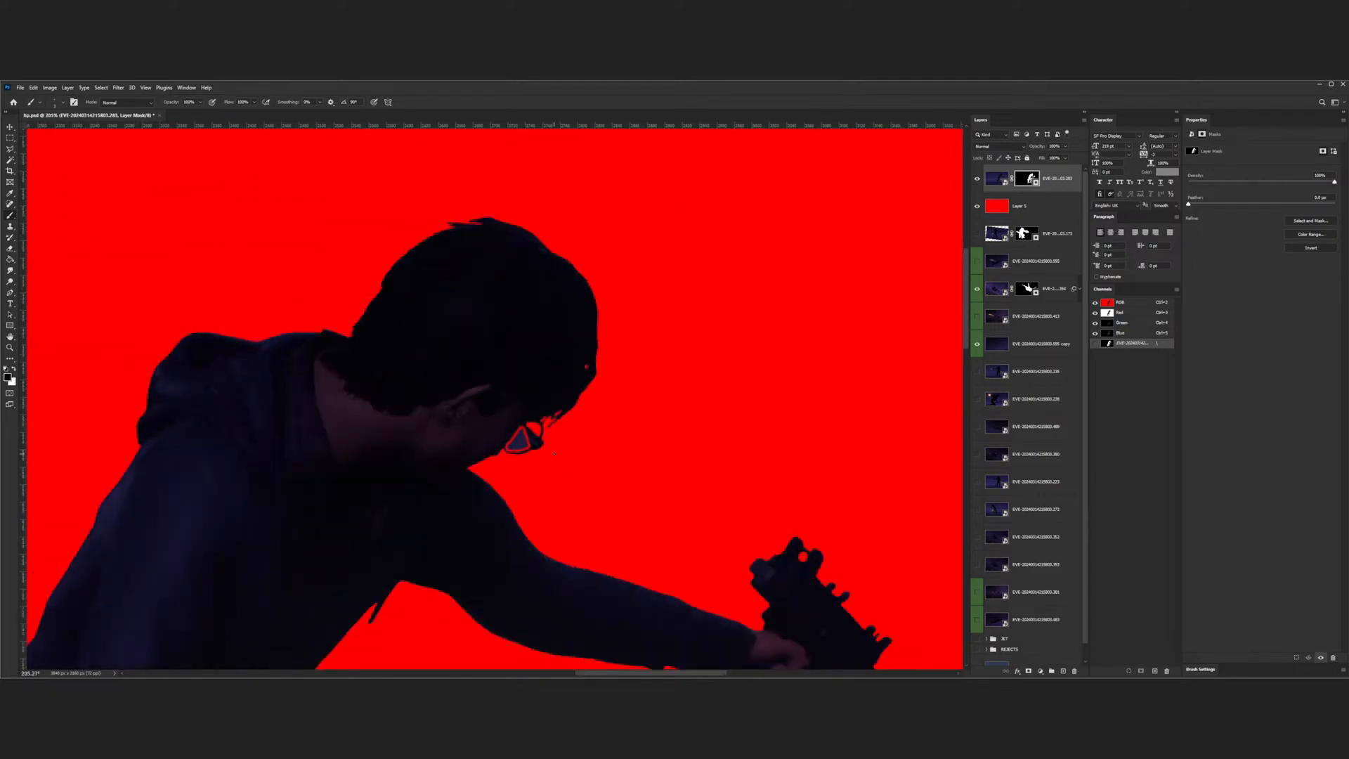
# - Select the remaining sky inside the near lens with the Polygonal Lasso, paint it out on the mask, and deselect
pyautogui.scroll(5, 555, 454)
pyautogui.scroll(-1, 549, 467)
pyautogui.press('l')
pyautogui.scroll(-1, 510, 430)
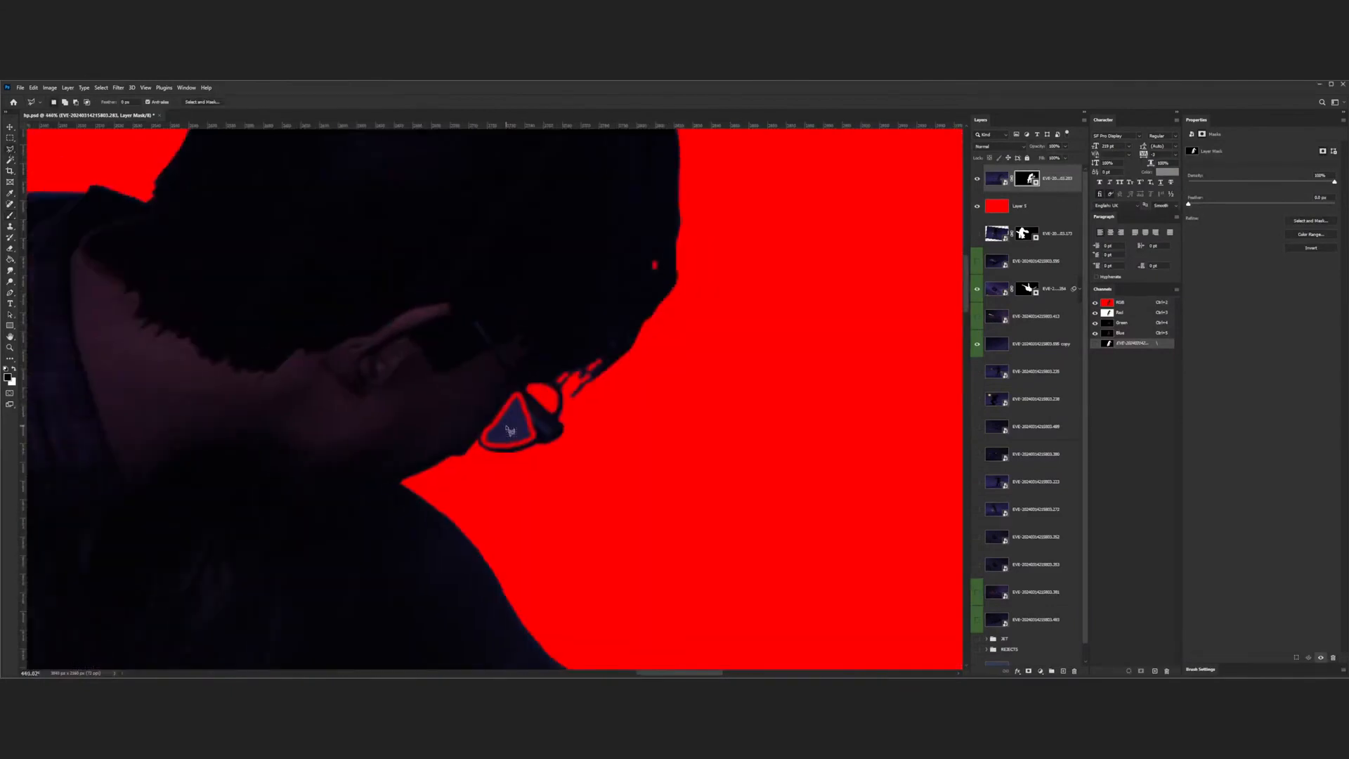
pyautogui.moveTo(495, 448)
pyautogui.mouseDown()
pyautogui.moveTo(539, 436)
pyautogui.moveTo(523, 400)
pyautogui.moveTo(493, 428)
pyautogui.moveTo(501, 445)
pyautogui.moveTo(475, 429)
pyautogui.moveTo(542, 444)
pyautogui.moveTo(516, 444)
pyautogui.moveTo(498, 382)
pyautogui.moveTo(533, 461)
pyautogui.mouseUp()
pyautogui.press('b')
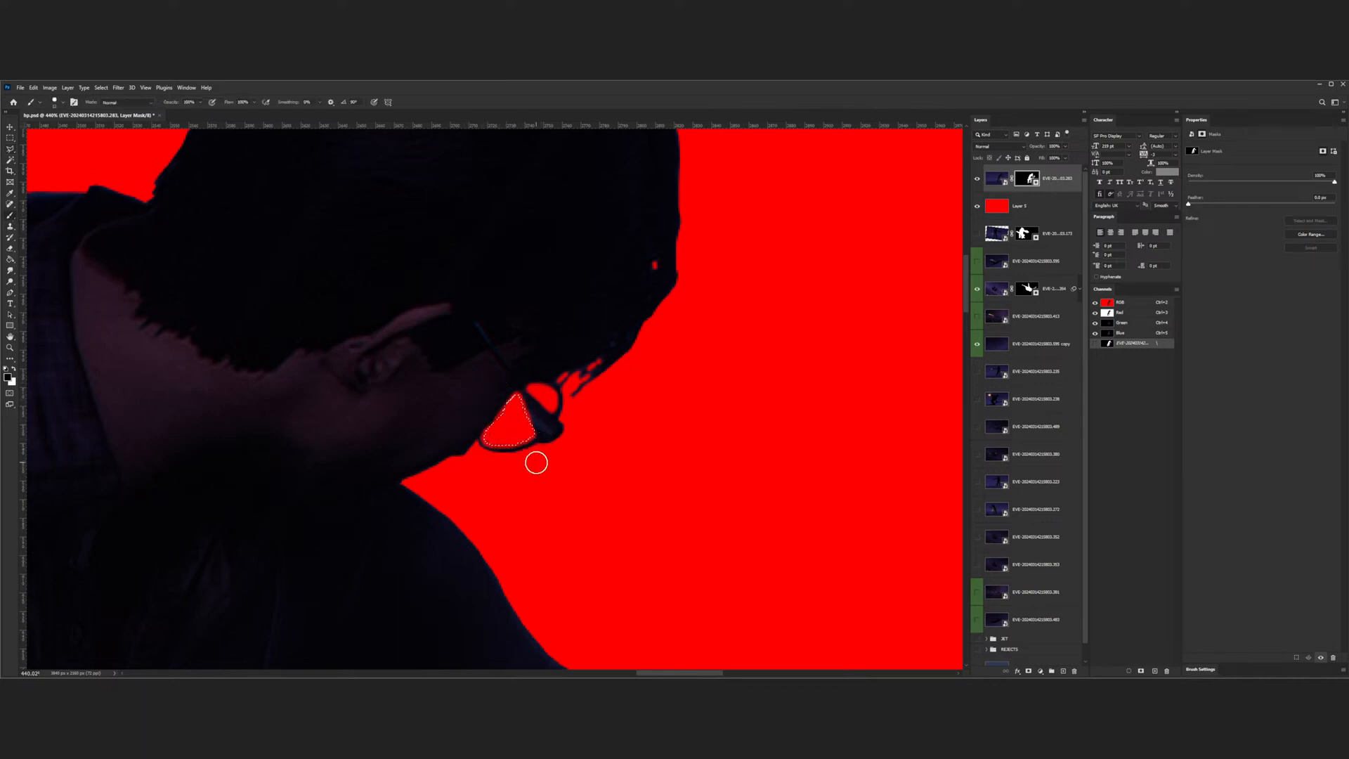
pyautogui.hotkey('ctrl', 'd')
pyautogui.scroll(-6, 536, 463)
pyautogui.scroll(-5, 380, 343)
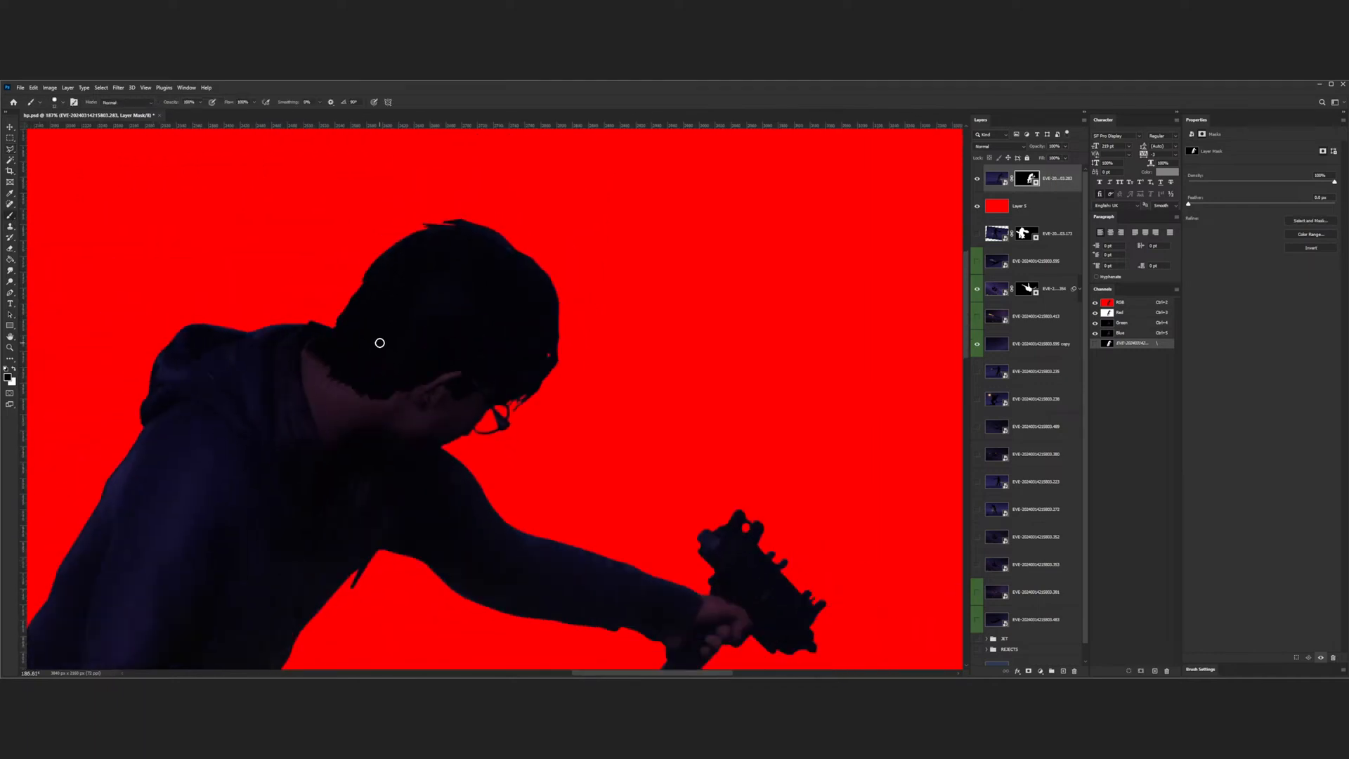
pyautogui.scroll(-5, 379, 343)
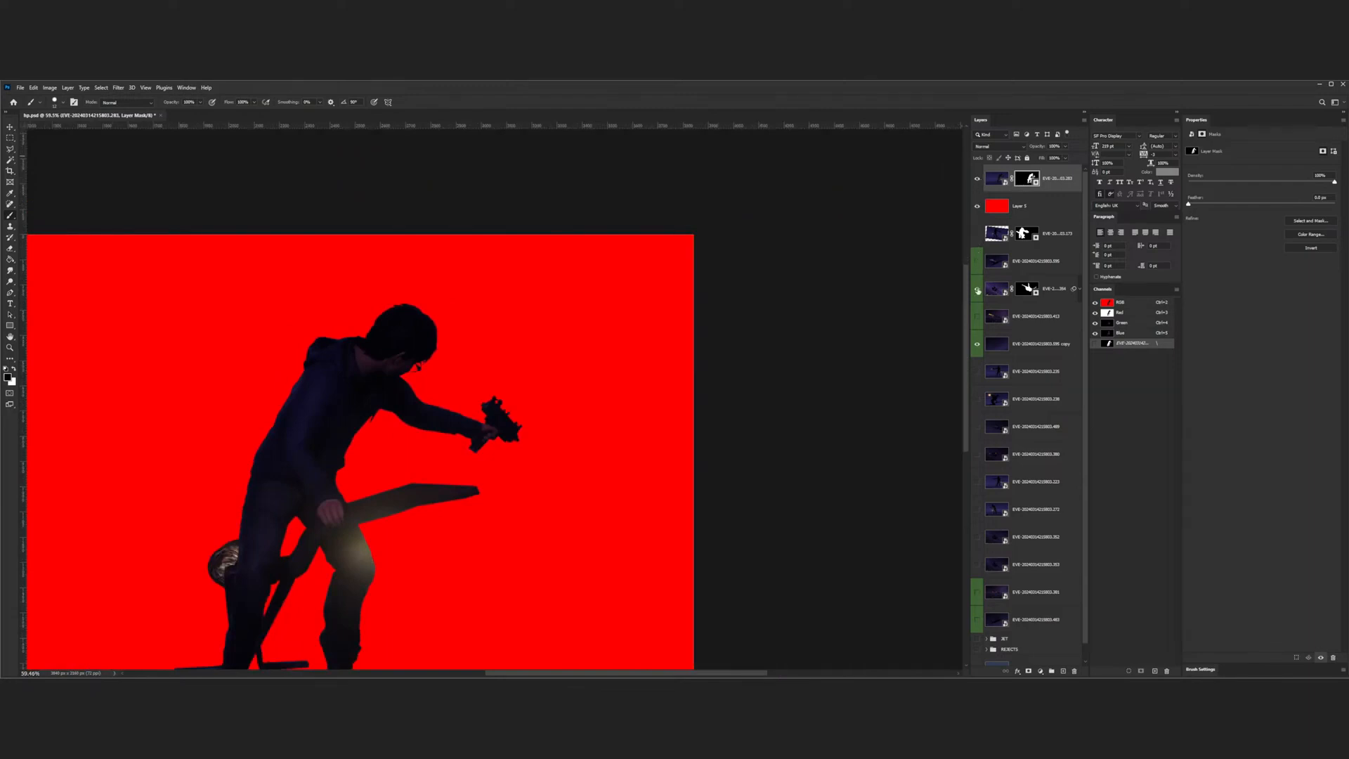
pyautogui.scroll(-3, 668, 282)
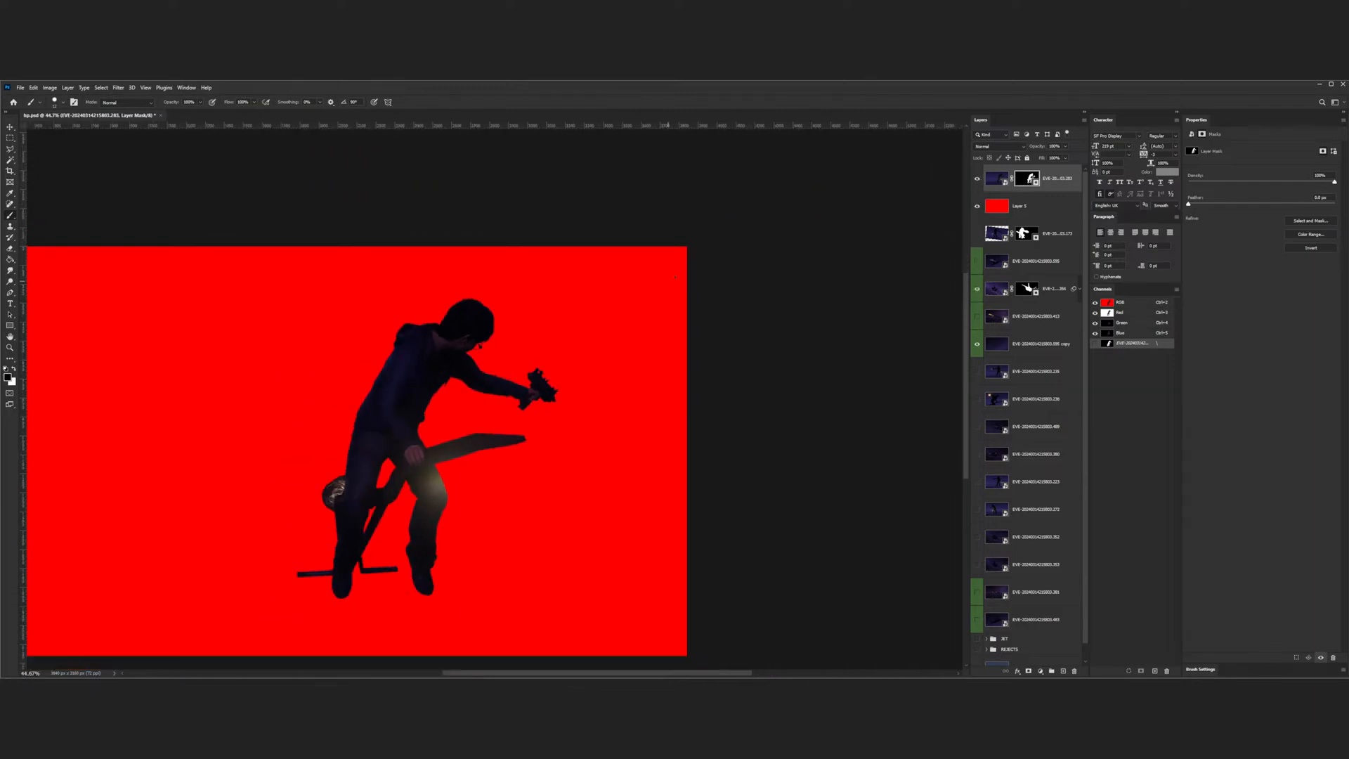
# - Hide the red reference layer behind the cut-out rider and save the document
pyautogui.click(995, 178)
pyautogui.click(977, 206)
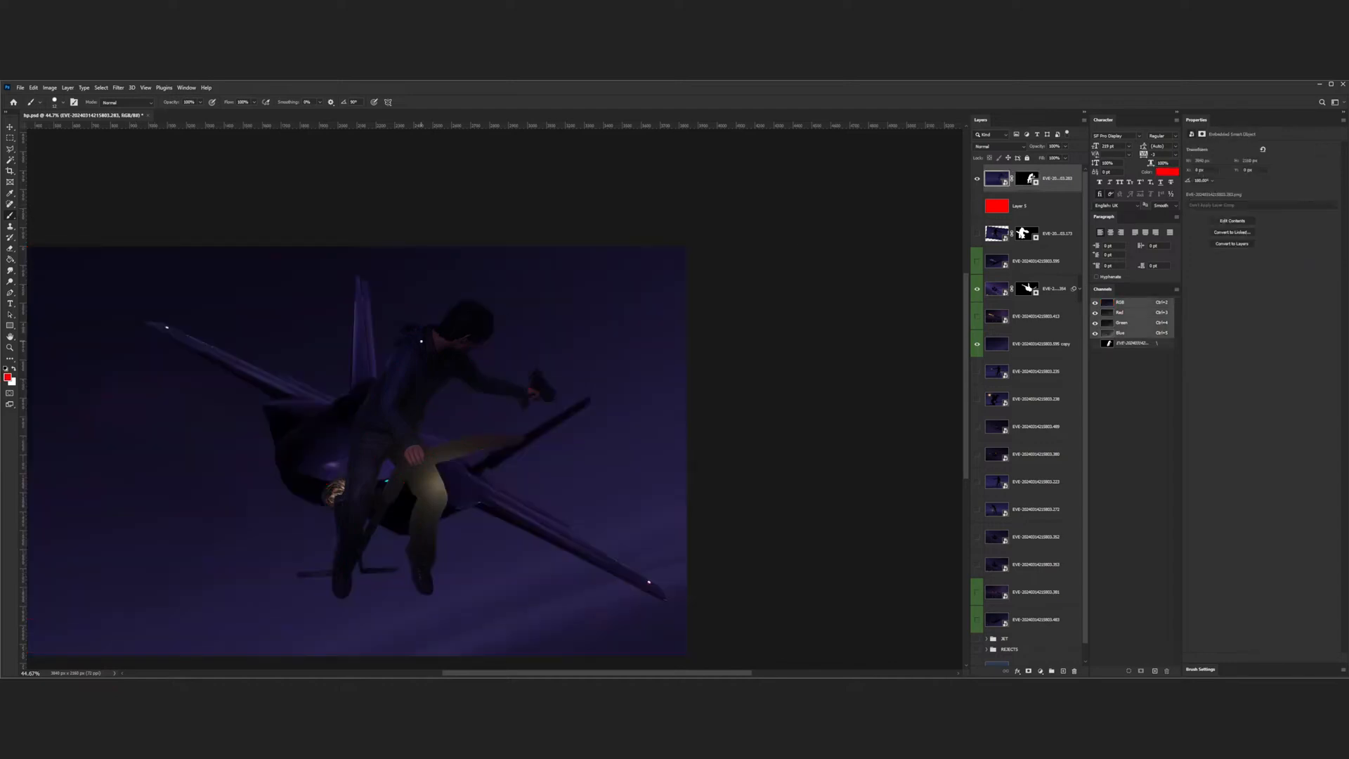
pyautogui.scroll(-3, 393, 340)
pyautogui.press('v')
pyautogui.hotkey('ctrl', 's')
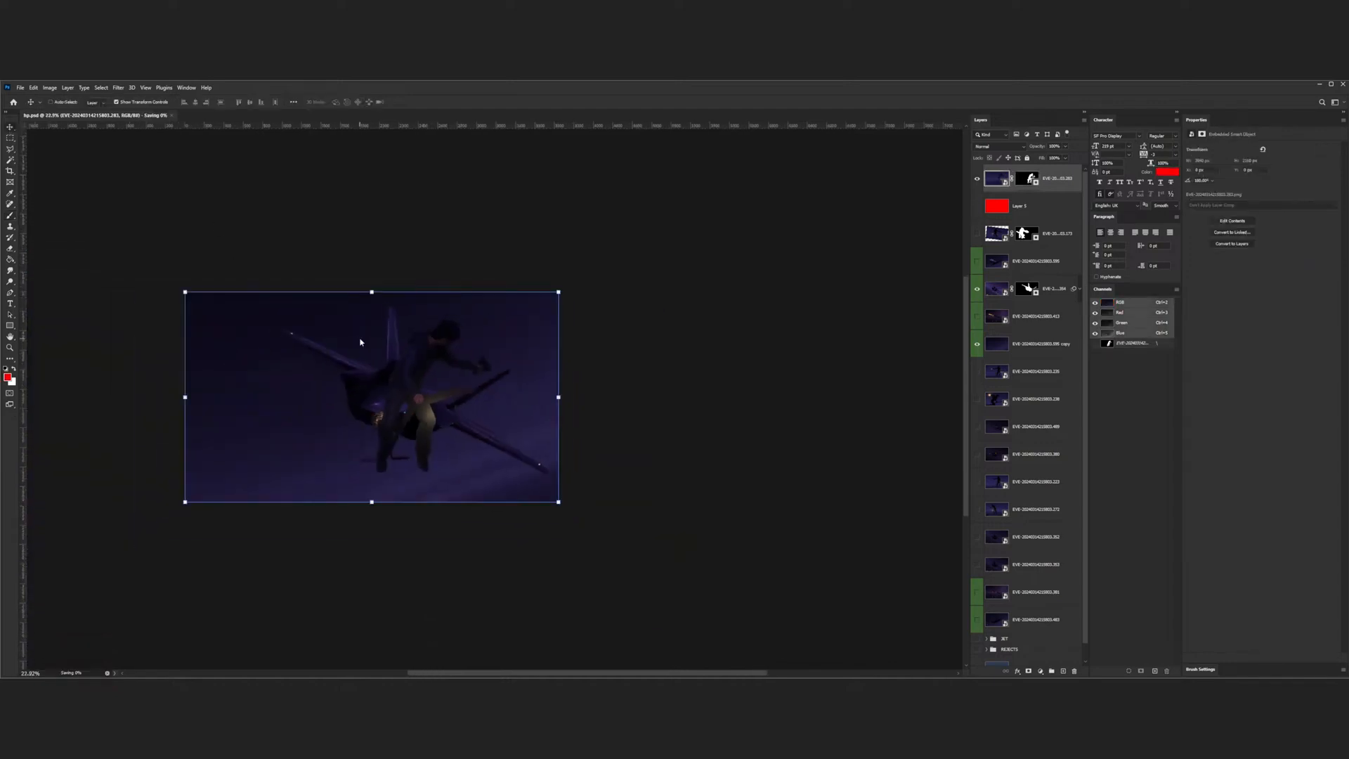
# - Move the rider beside the jet over its far wing, enlarge and rotate him counterclockwise, and commit the transform
pyautogui.moveTo(418, 366); pyautogui.dragTo(269, 366)
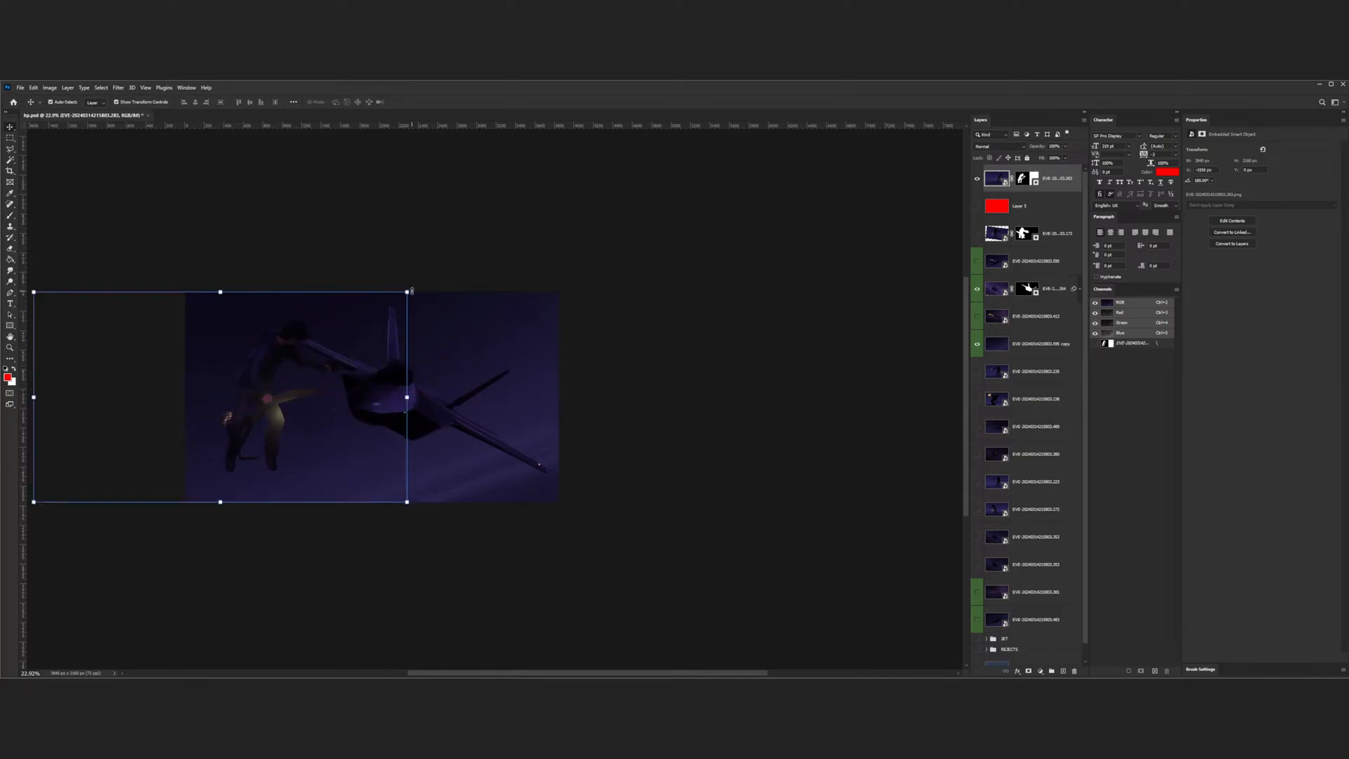
pyautogui.click(407, 291)
pyautogui.moveTo(407, 290); pyautogui.dragTo(358, 241)
pyautogui.moveTo(271, 337); pyautogui.dragTo(246, 387)
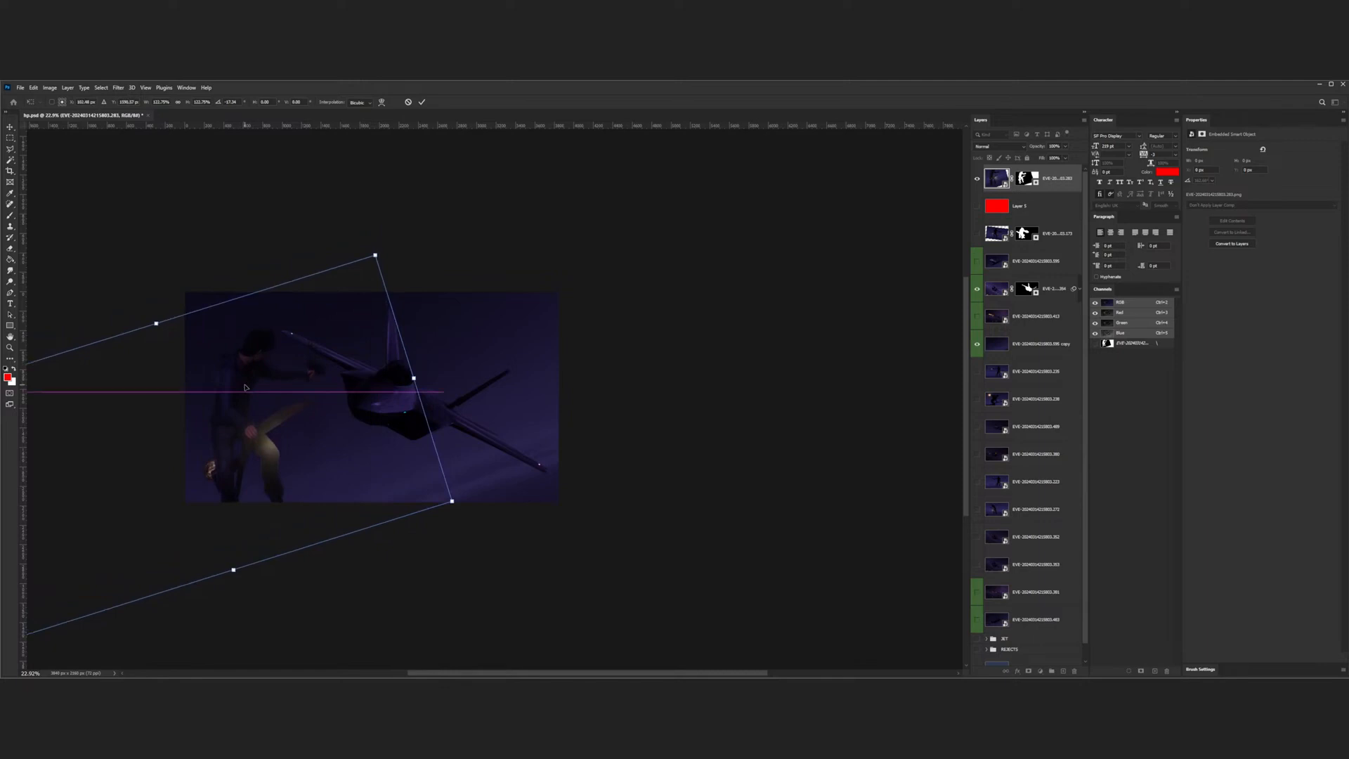
pyautogui.press('Return')
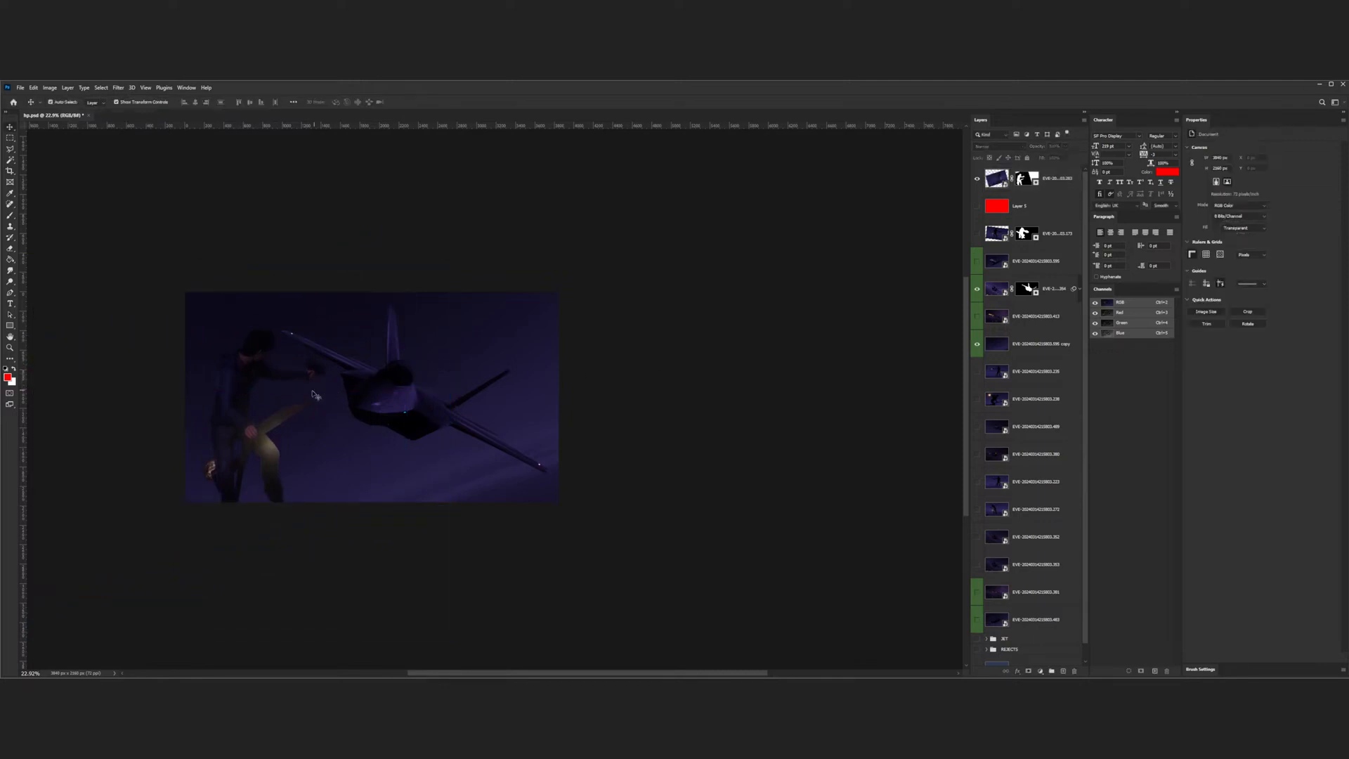
# - Nudge the rider layer slightly away from the jet and commit its placement
pyautogui.click(995, 180)
pyautogui.click(452, 254)
pyautogui.moveTo(451, 254); pyautogui.dragTo(485, 256)
pyautogui.hotkey('ctrl', 'z')
pyautogui.moveTo(250, 375)
pyautogui.mouseDown()
pyautogui.moveTo(254, 339)
pyautogui.moveTo(247, 378)
pyautogui.mouseUp()
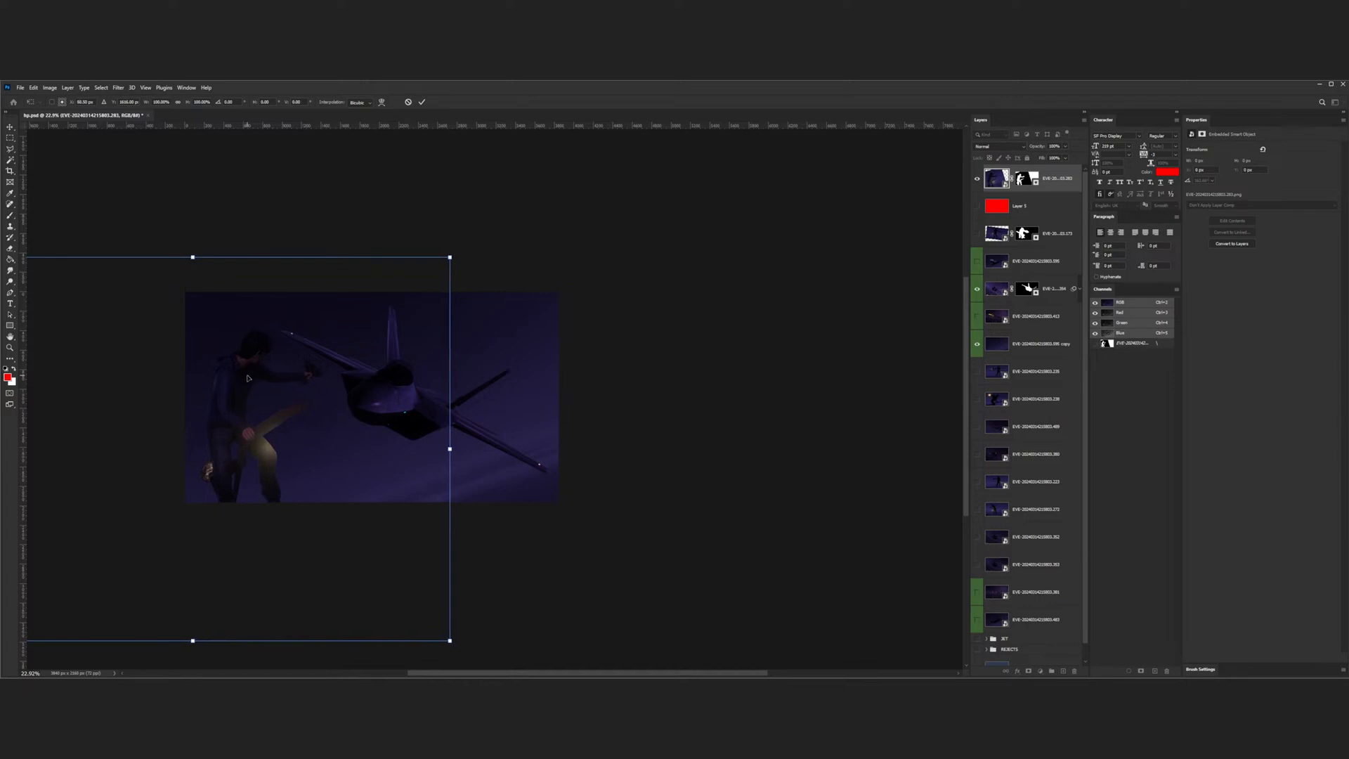
pyautogui.click(662, 349)
pyautogui.scroll(-3, 398, 357)
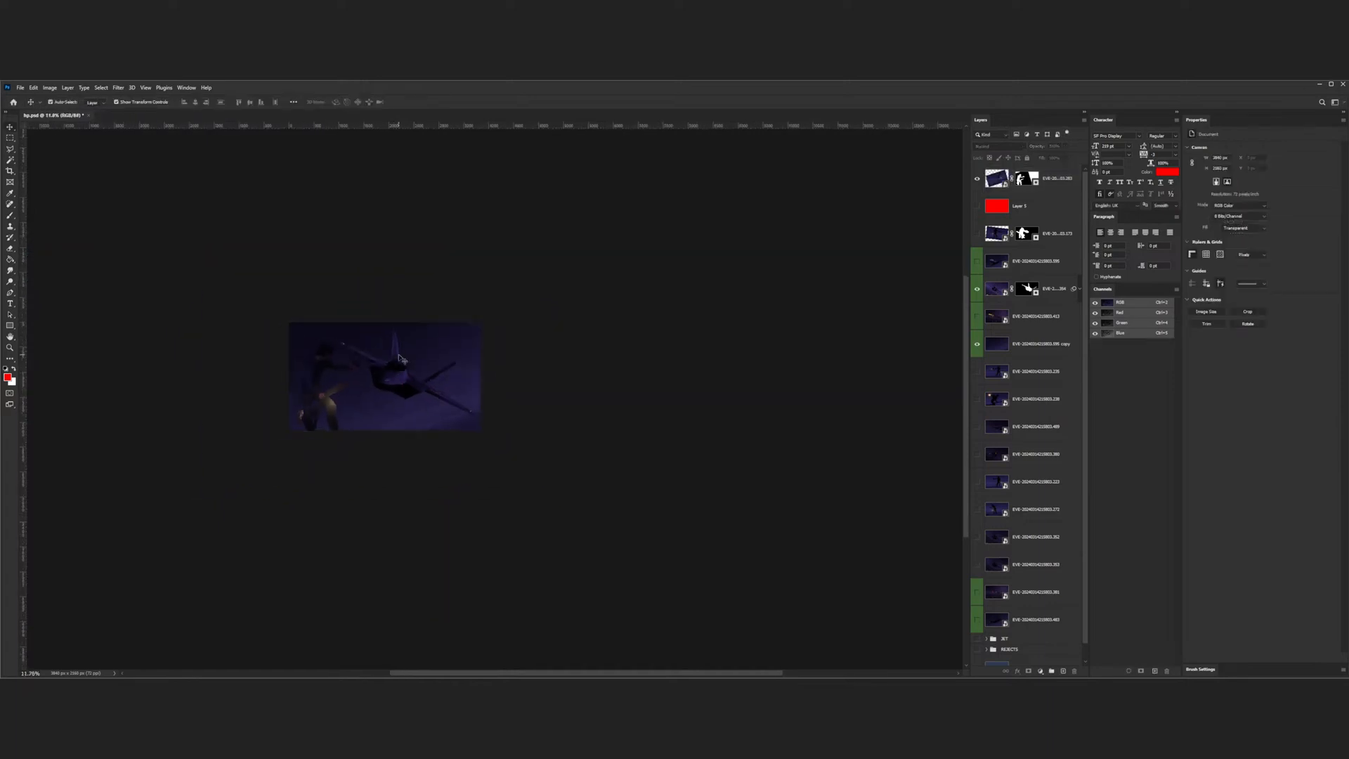
pyautogui.scroll(3, 383, 359)
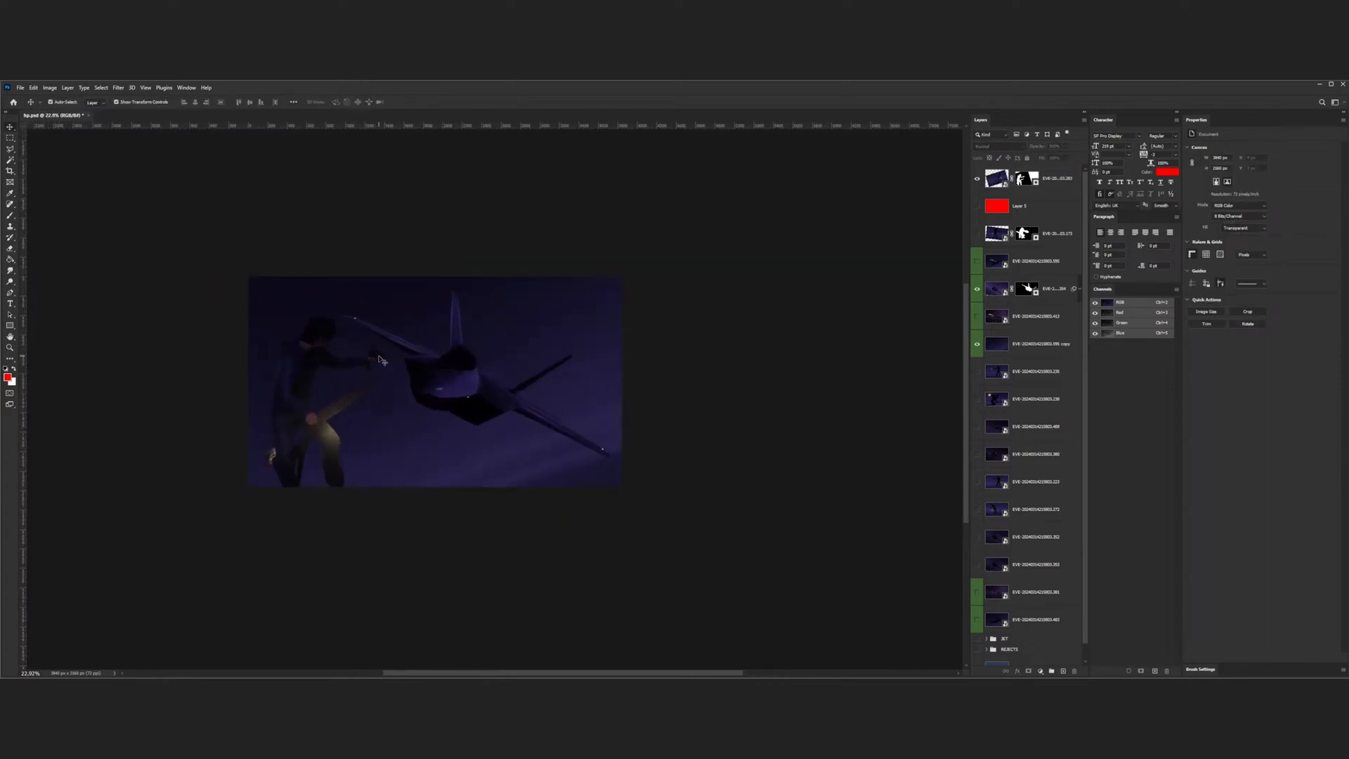
# - Rotate the rider layer slightly counterclockwise, enlarge it, and reposition it so the outstretched hand overlaps the jet's far wing
pyautogui.click(1003, 181)
pyautogui.click(520, 234)
pyautogui.click(998, 175)
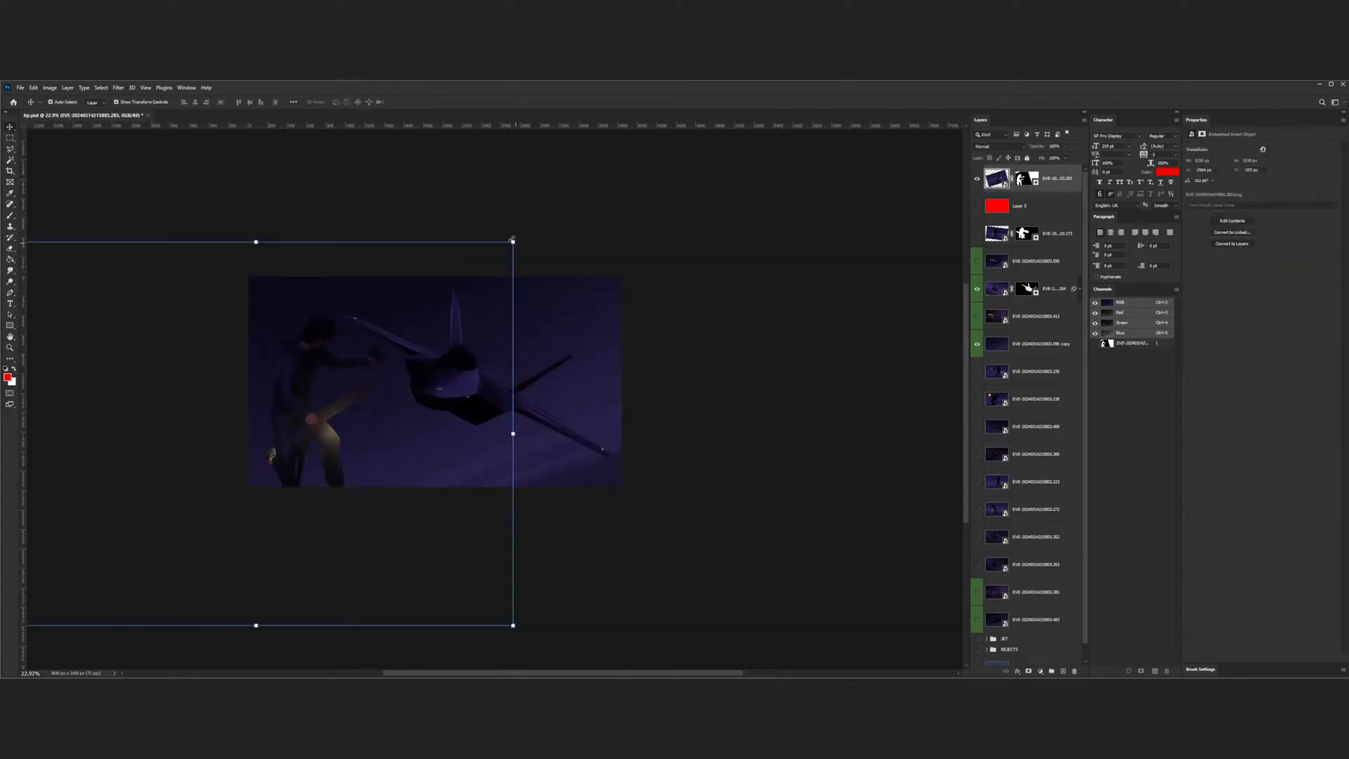
pyautogui.moveTo(521, 235); pyautogui.dragTo(470, 204)
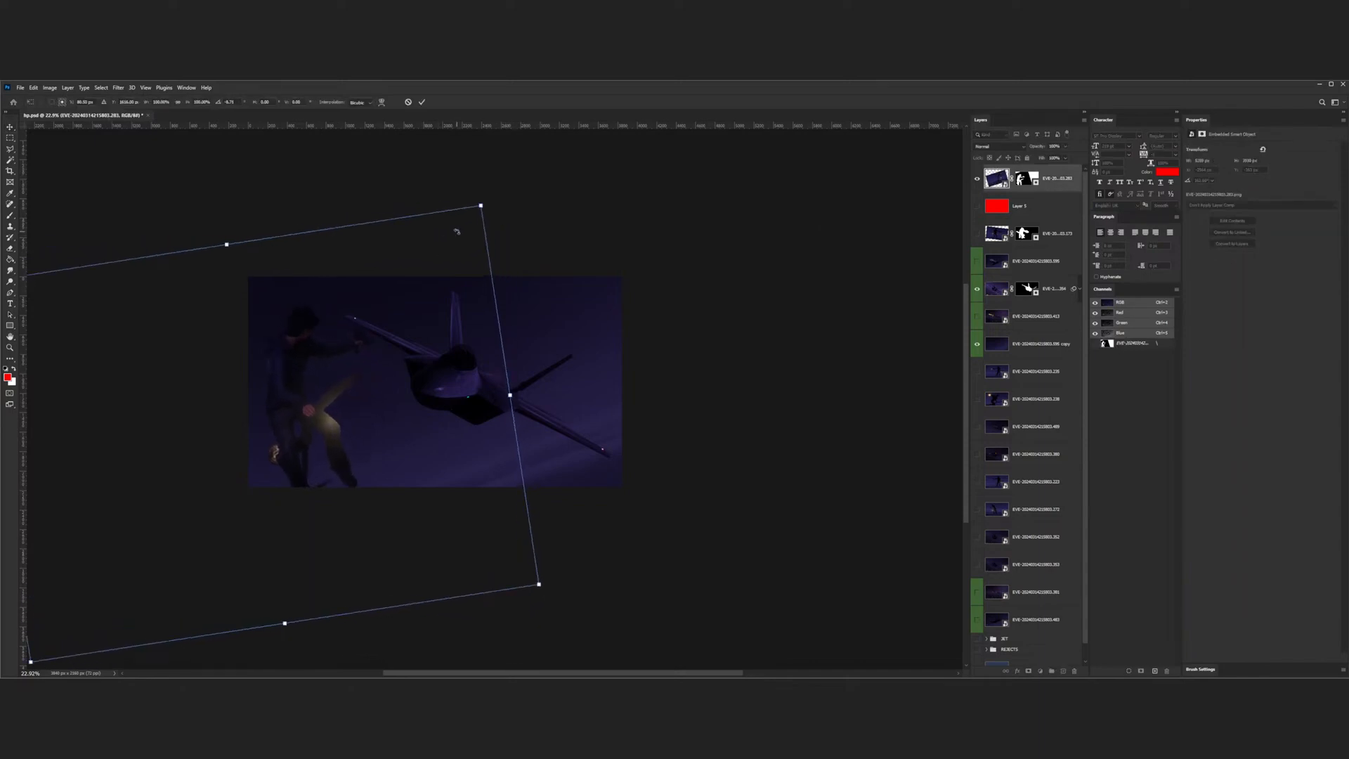
pyautogui.moveTo(310, 377); pyautogui.dragTo(316, 388)
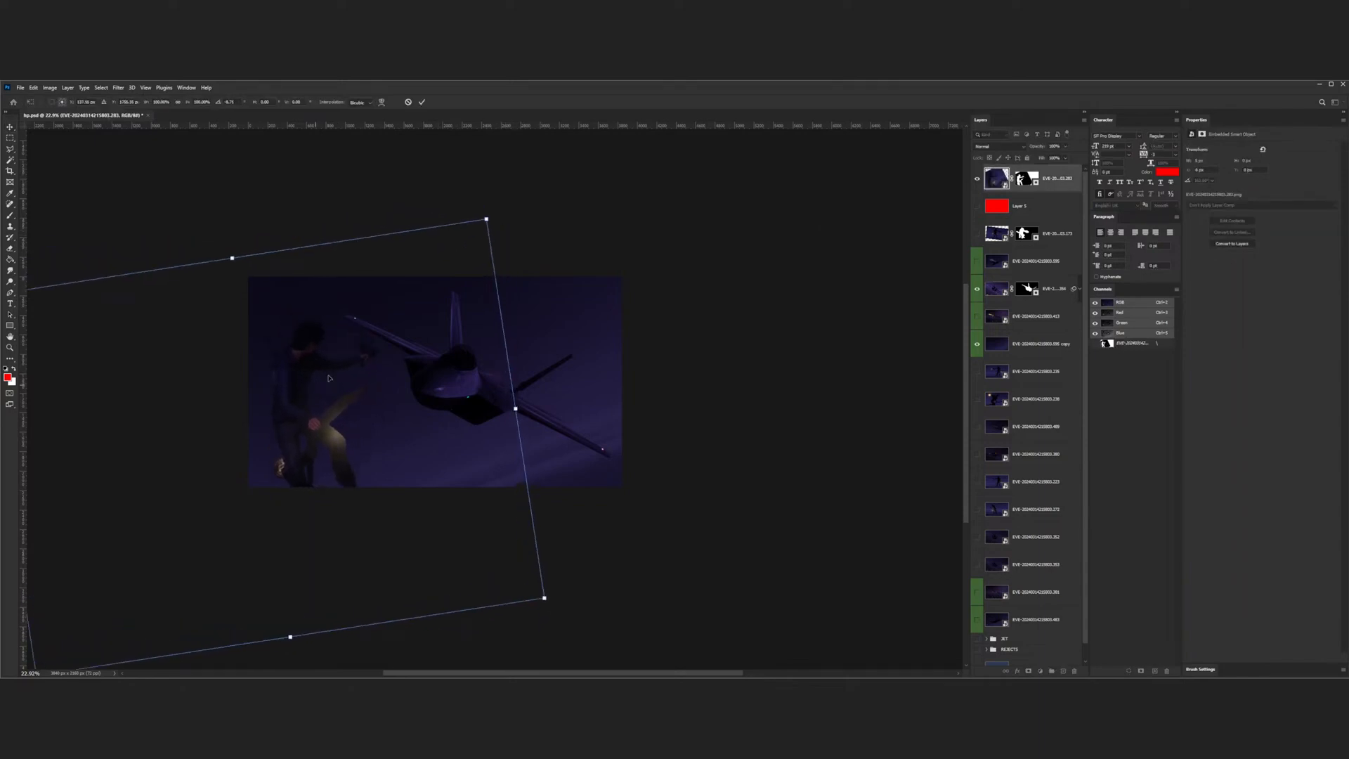
pyautogui.moveTo(486, 217); pyautogui.dragTo(531, 181)
pyautogui.moveTo(321, 357)
pyautogui.mouseDown()
pyautogui.moveTo(313, 378)
pyautogui.moveTo(333, 348)
pyautogui.moveTo(320, 348)
pyautogui.mouseUp()
pyautogui.press('Return')
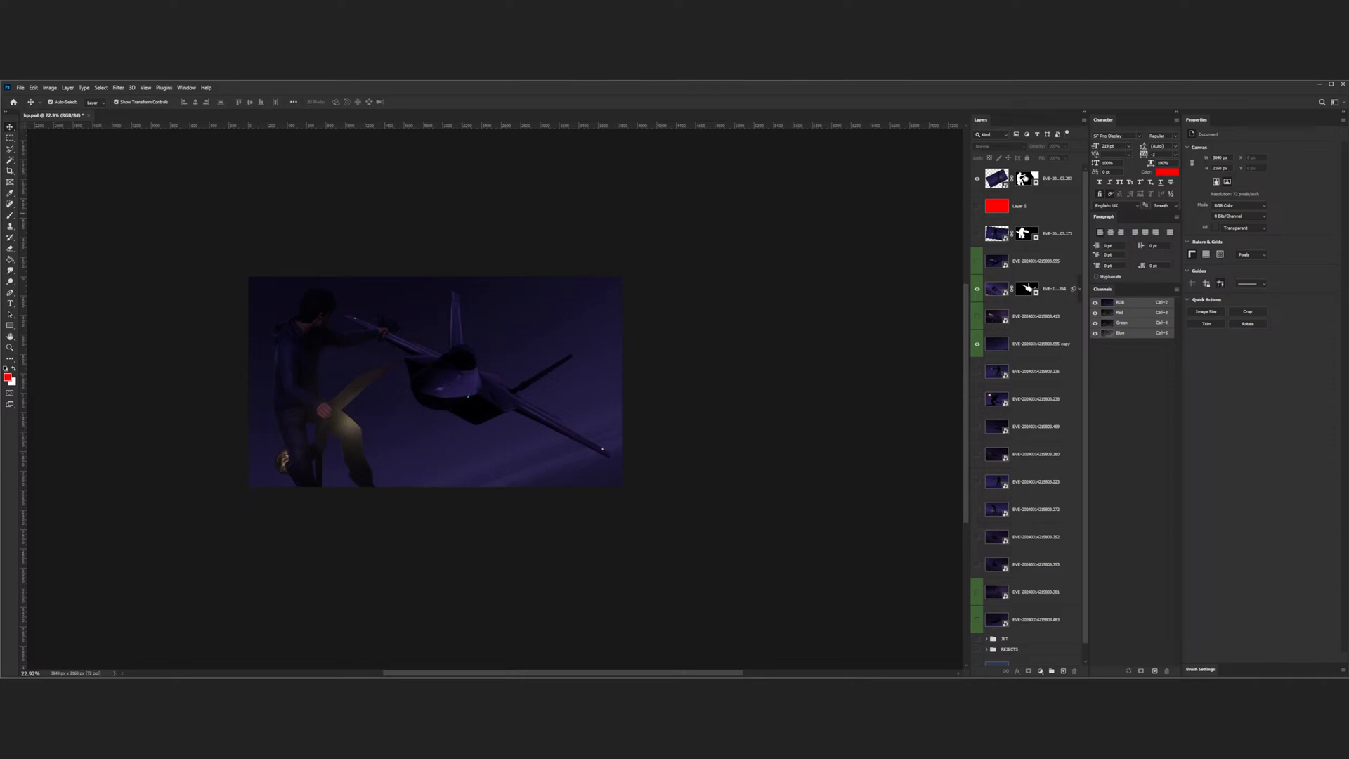
# - Compare the rider layer with its layer mask disabled and enabled
pyautogui.keyDown('shift'); pyautogui.click(1023, 179); pyautogui.keyUp('shift')
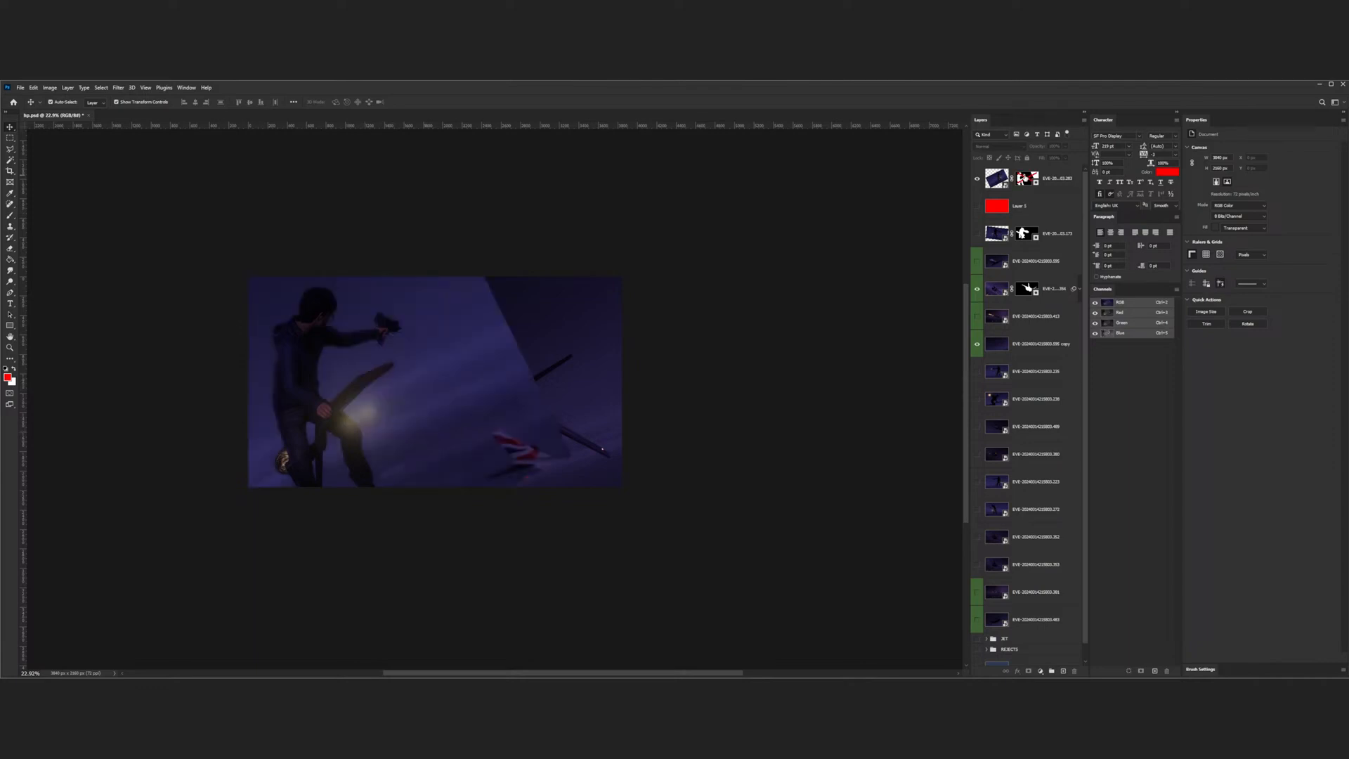
pyautogui.keyDown('shift'); pyautogui.click(1023, 179); pyautogui.keyUp('shift')
pyautogui.keyDown('shift'); pyautogui.click(1024, 179); pyautogui.keyUp('shift')
pyautogui.keyDown('shift'); pyautogui.click(1023, 178); pyautogui.keyUp('shift')
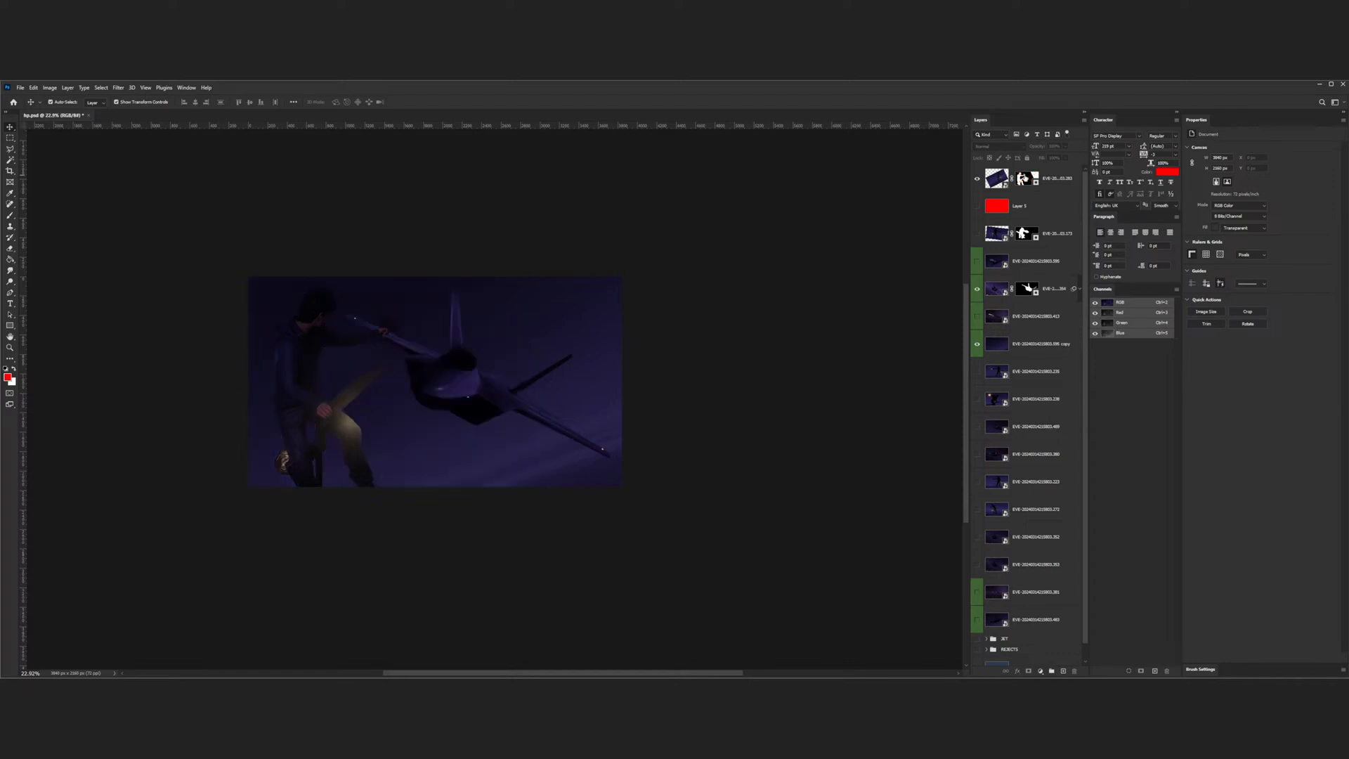
# - Check the overall composition of rider and jet at a small scale and save the document
pyautogui.scroll(-4, 412, 378)
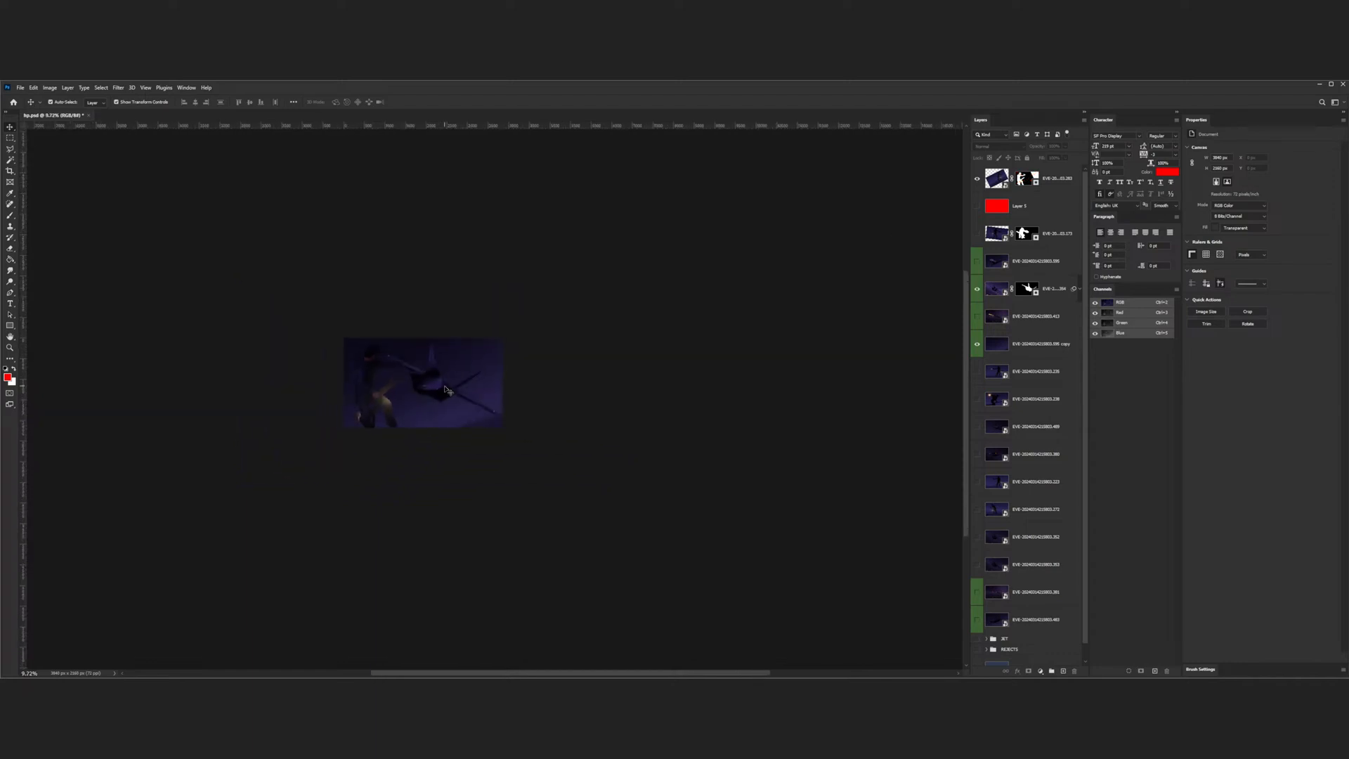
pyautogui.scroll(2, 413, 377)
pyautogui.hotkey('ctrl', 's')
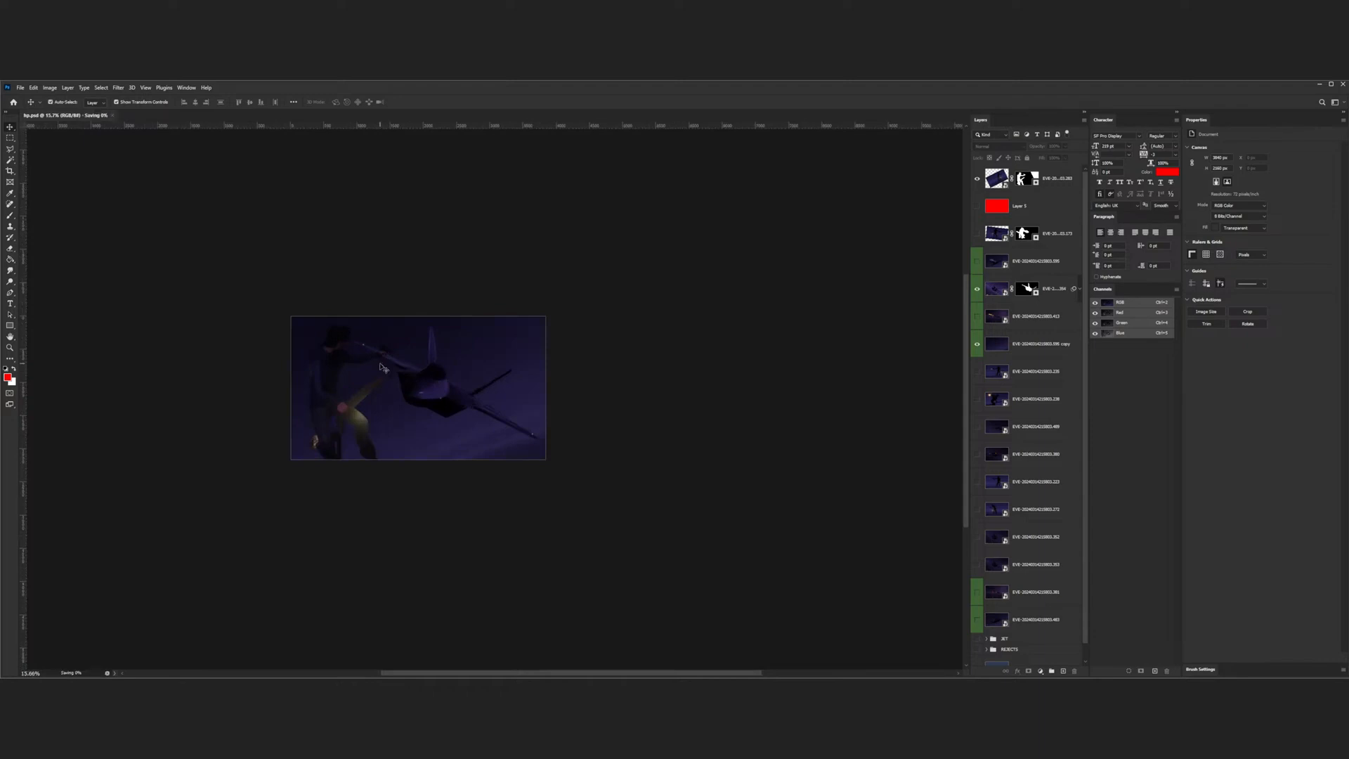
# - Preview the city skyline layer behind the rider and jet, and hide it again
pyautogui.scroll(3, 378, 376)
pyautogui.scroll(1, 407, 386)
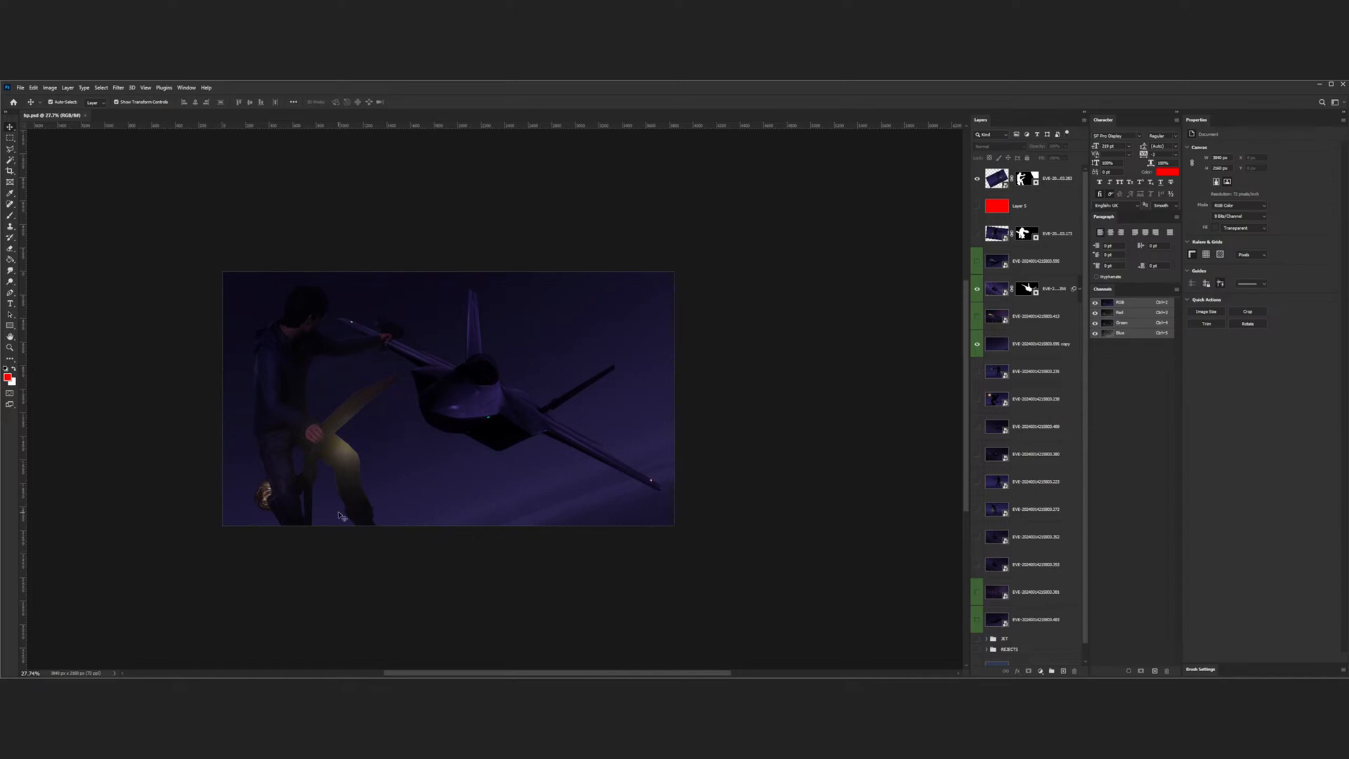
pyautogui.scroll(2, 324, 439)
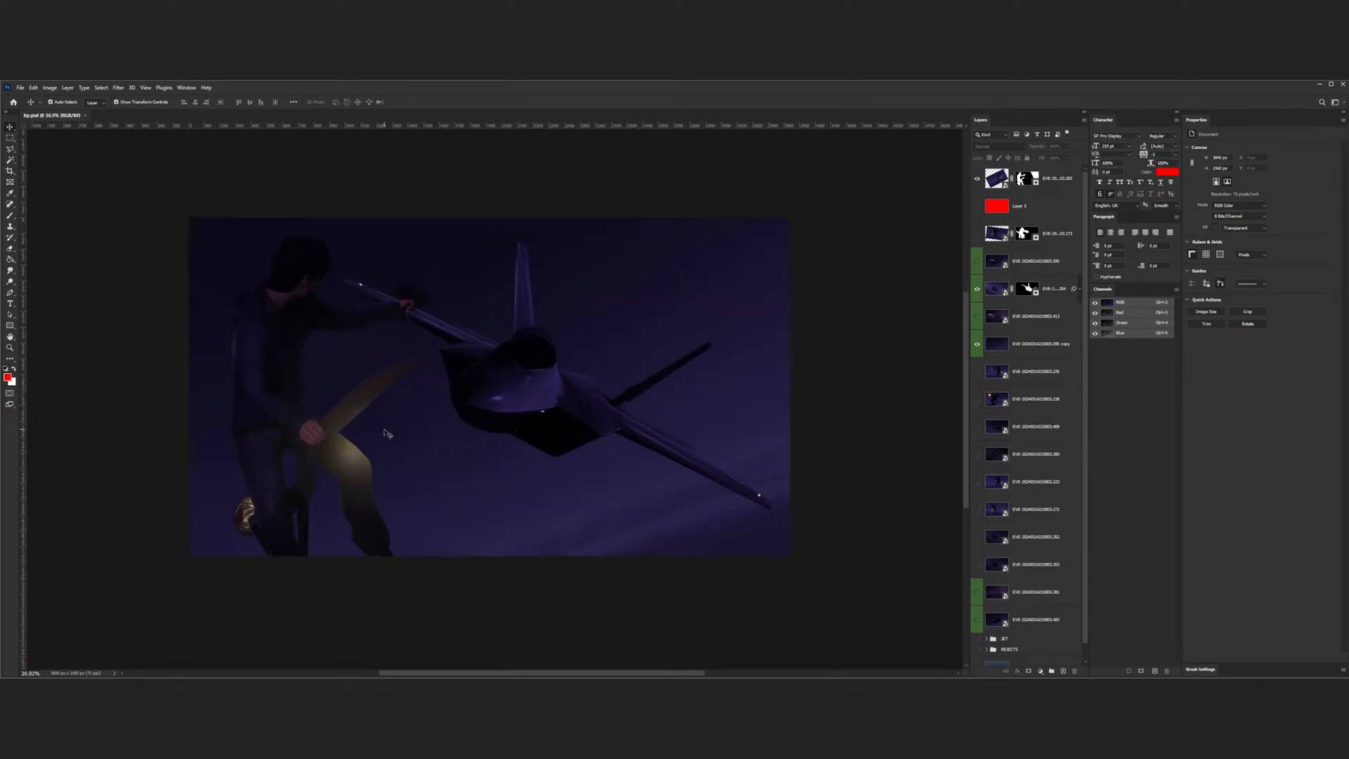
pyautogui.scroll(-3, 385, 432)
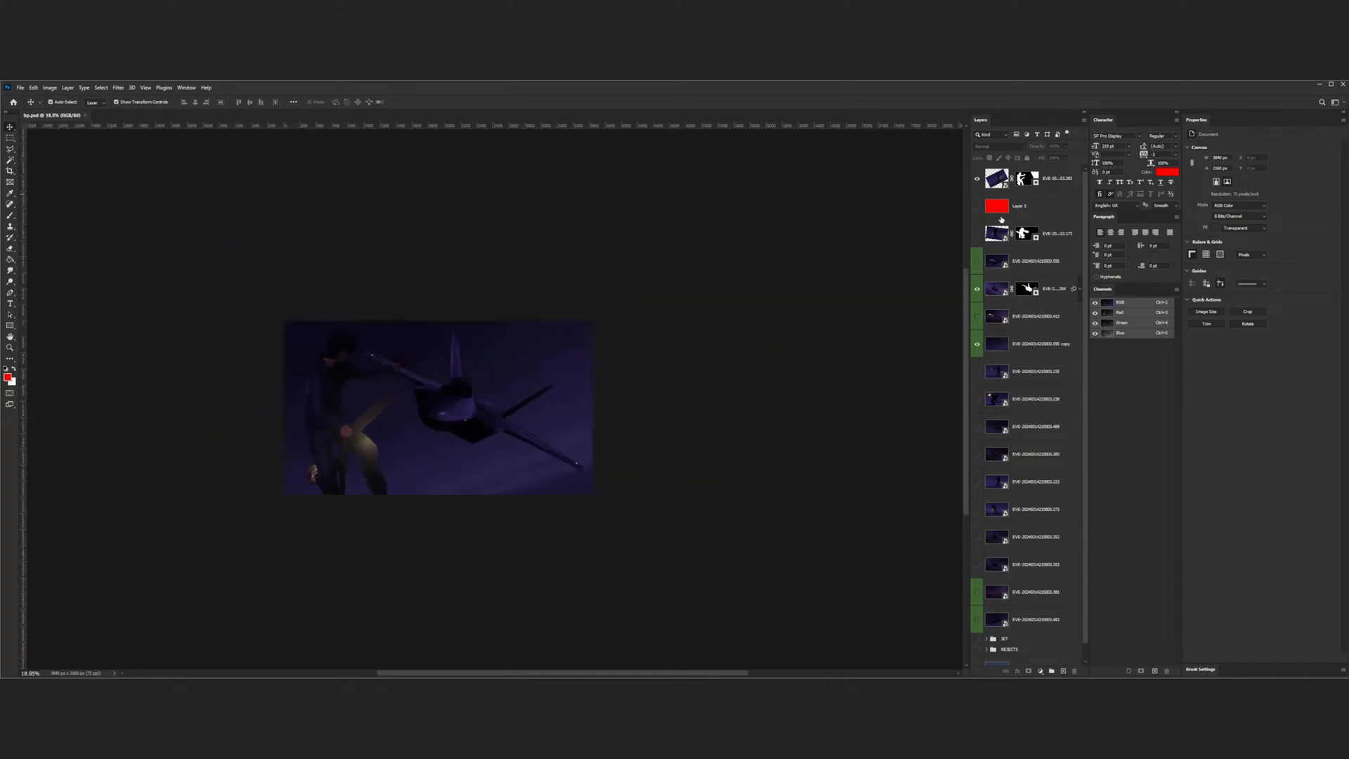
pyautogui.click(978, 316)
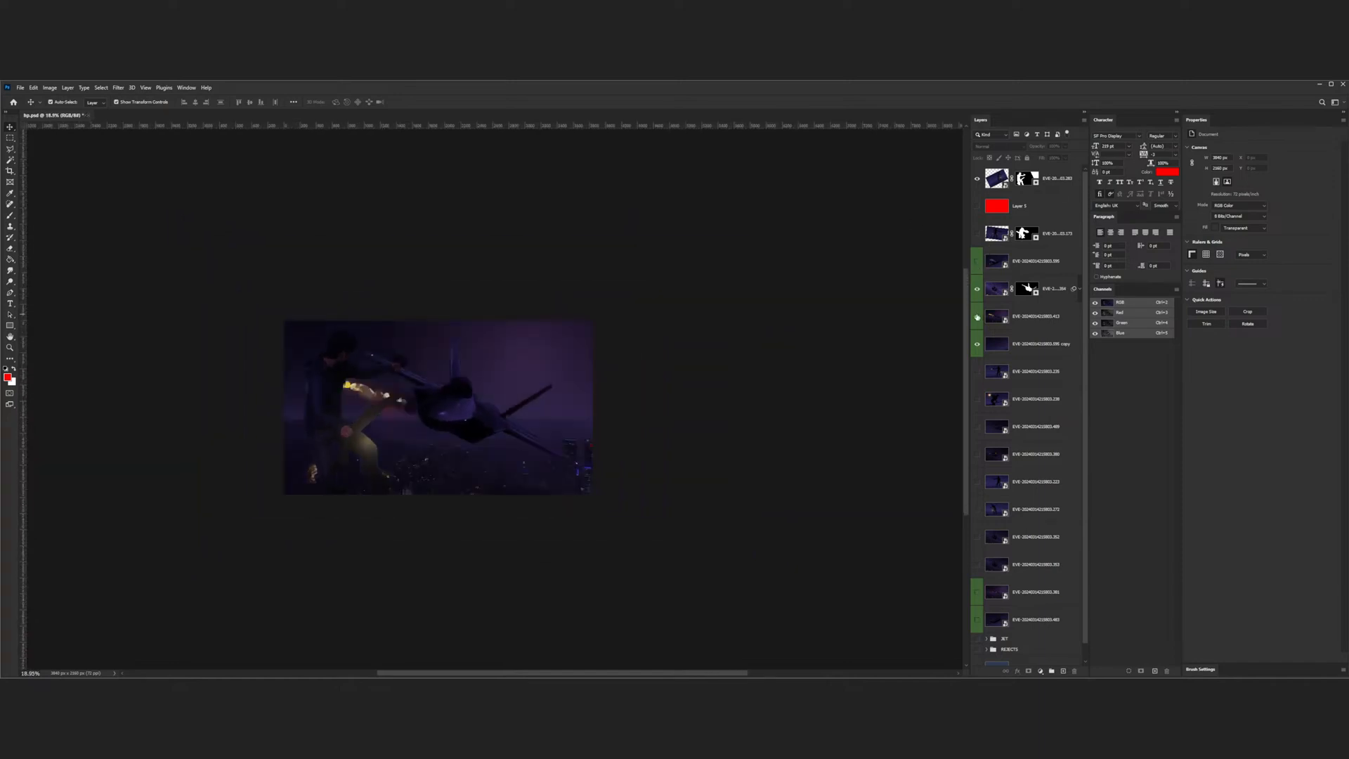
pyautogui.click(977, 316)
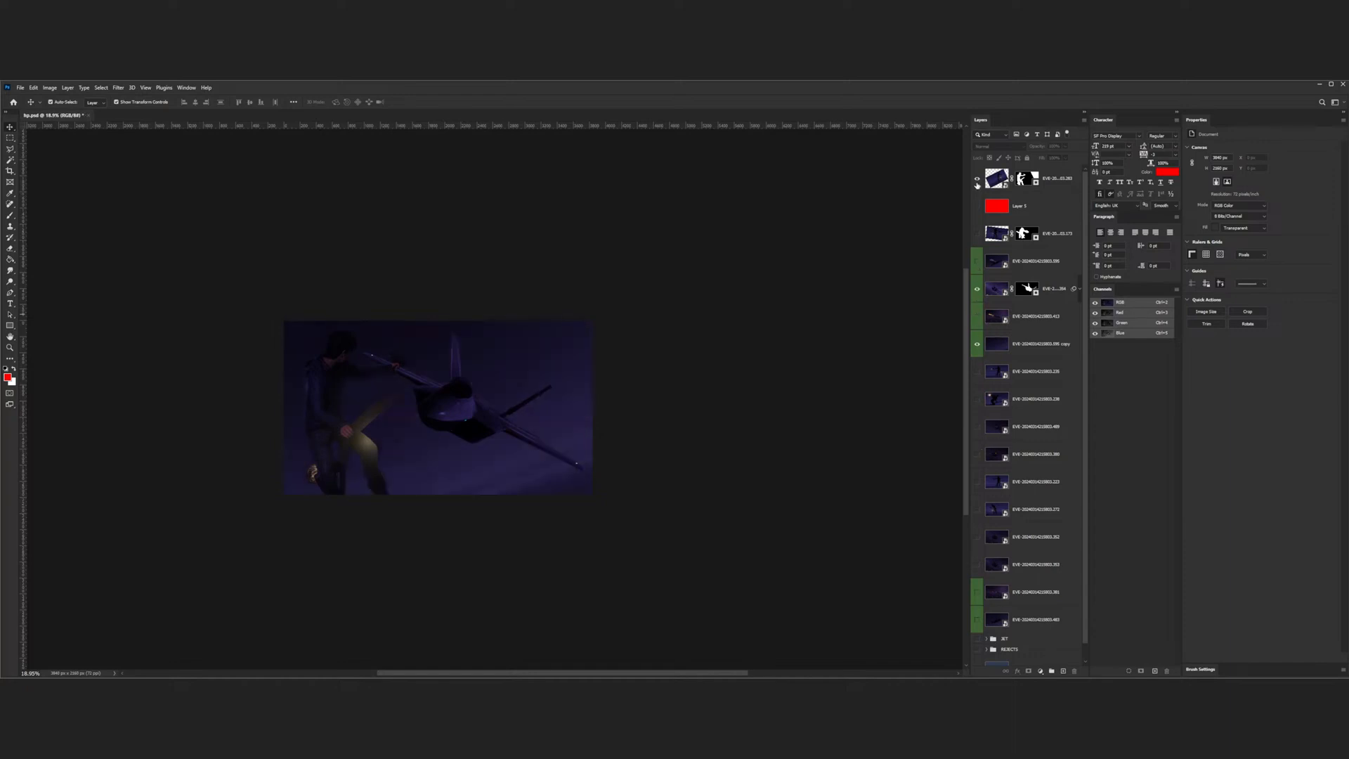
# - Delete the red reference layer and move the unused masked layer below the rider into the REJECTS group, keeping the rider visible
pyautogui.click(1002, 211)
pyautogui.press('Delete')
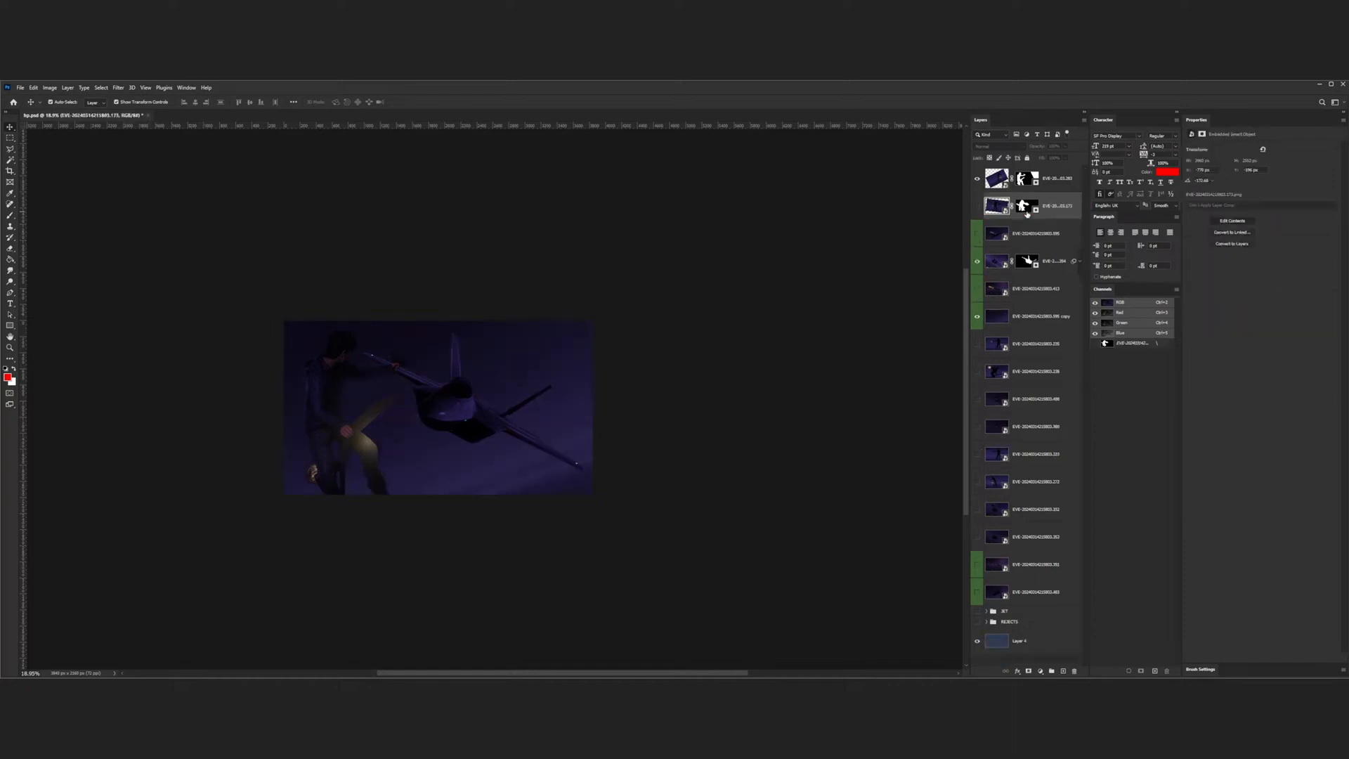
pyautogui.click(977, 179)
pyautogui.click(977, 205)
pyautogui.click(977, 205)
pyautogui.moveTo(995, 208); pyautogui.dragTo(1033, 624)
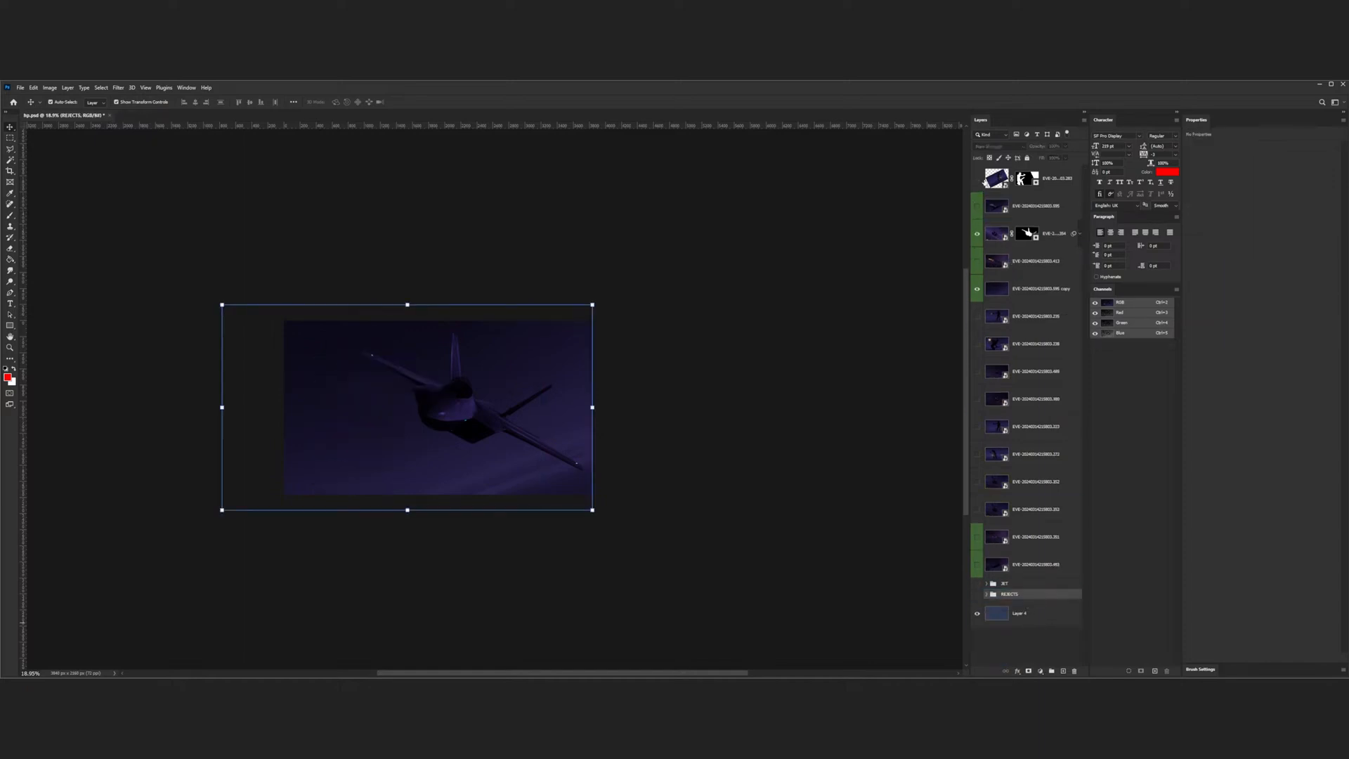
pyautogui.click(977, 178)
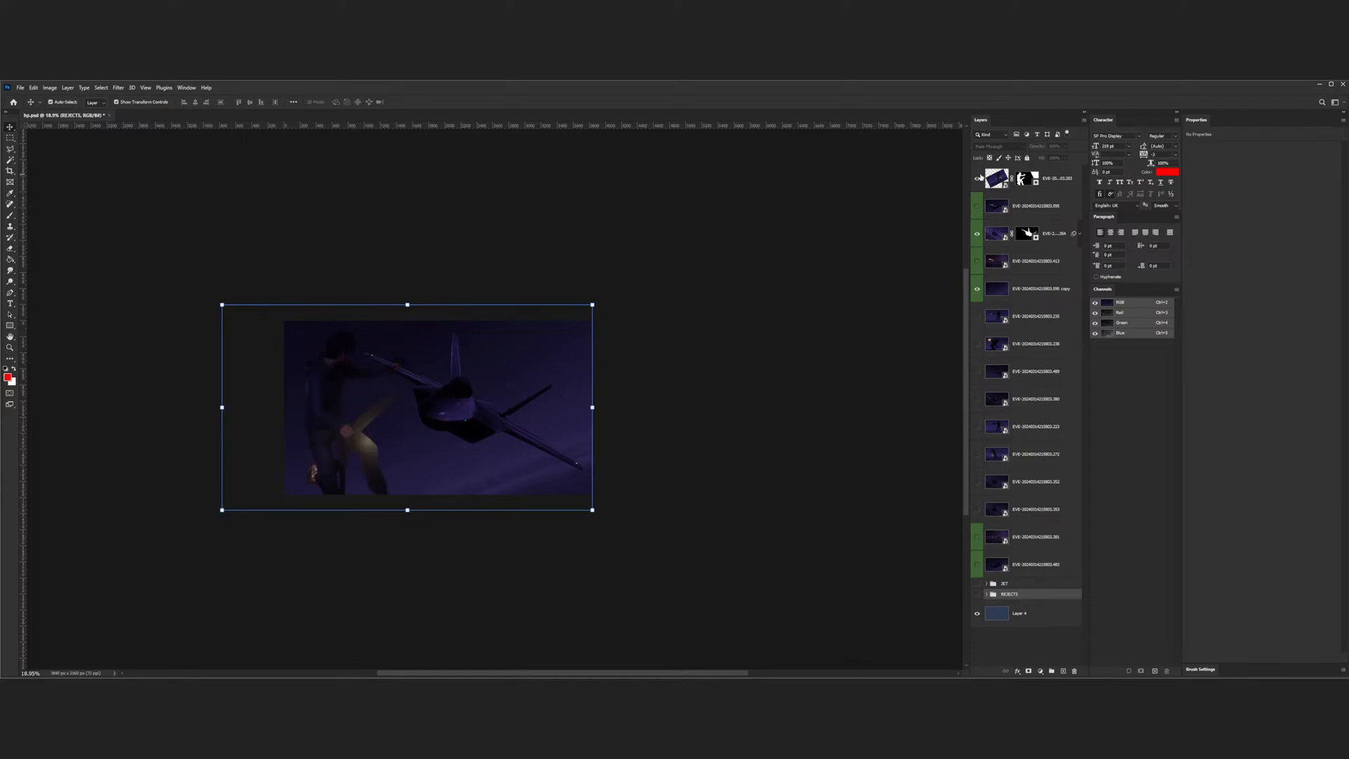
# - Isolate the city skyline layer and one of the hidden lower screenshot layers in turn to examine each alone
pyautogui.click(997, 262)
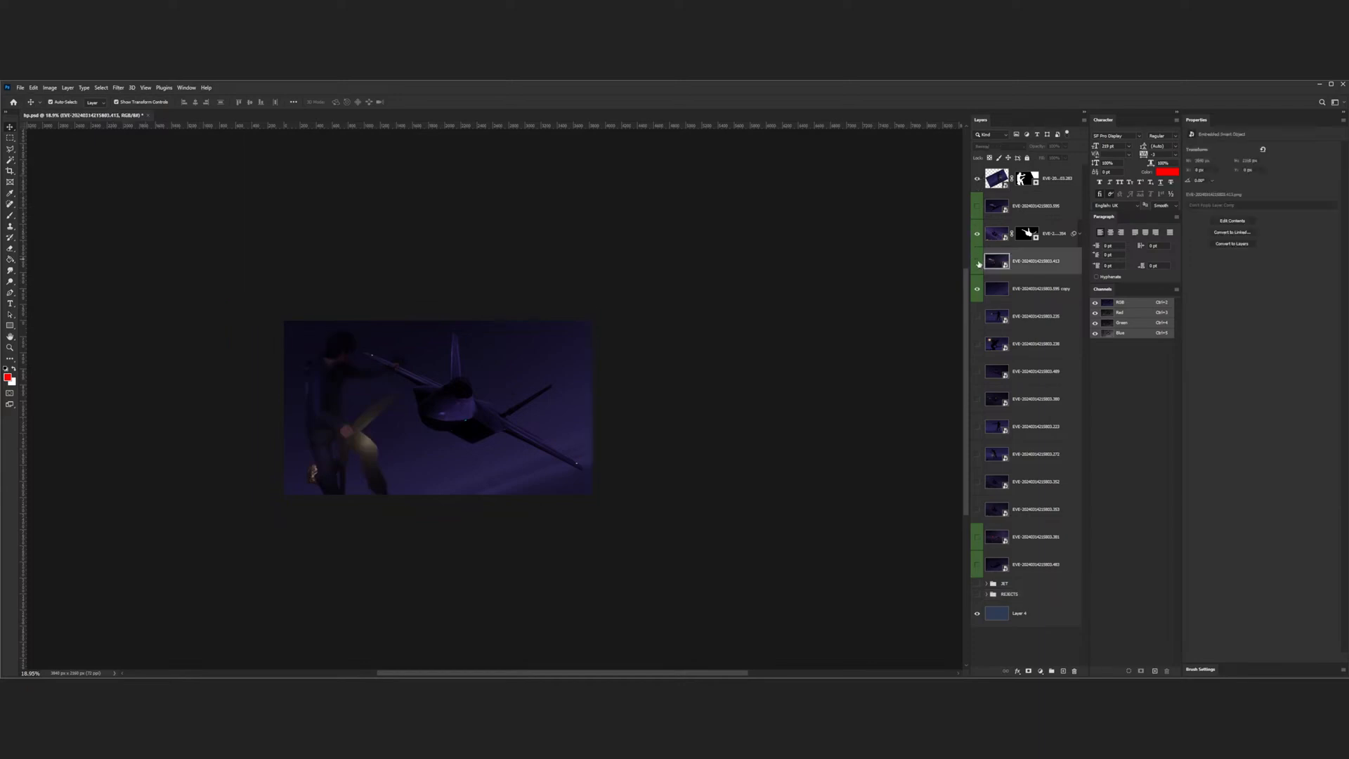
pyautogui.keyDown('alt'); pyautogui.click(977, 262); pyautogui.keyUp('alt')
pyautogui.keyDown('alt'); pyautogui.click(977, 262); pyautogui.keyUp('alt')
pyautogui.keyDown('alt'); pyautogui.click(977, 399); pyautogui.keyUp('alt')
pyautogui.keyDown('alt'); pyautogui.click(978, 400); pyautogui.keyUp('alt')
# - Apply a Brightness/Contrast adjustment to the rider layer as a smart filter
pyautogui.click(995, 179)
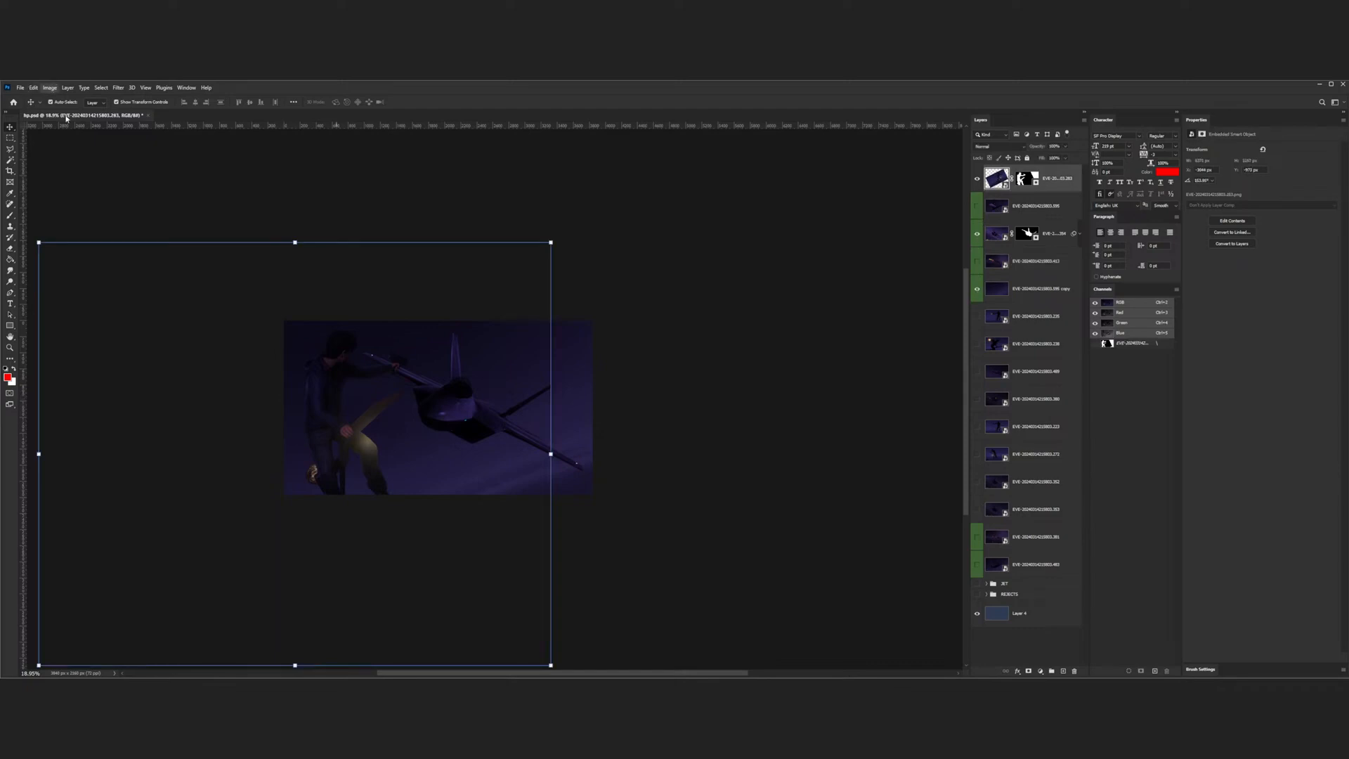
pyautogui.press('i')
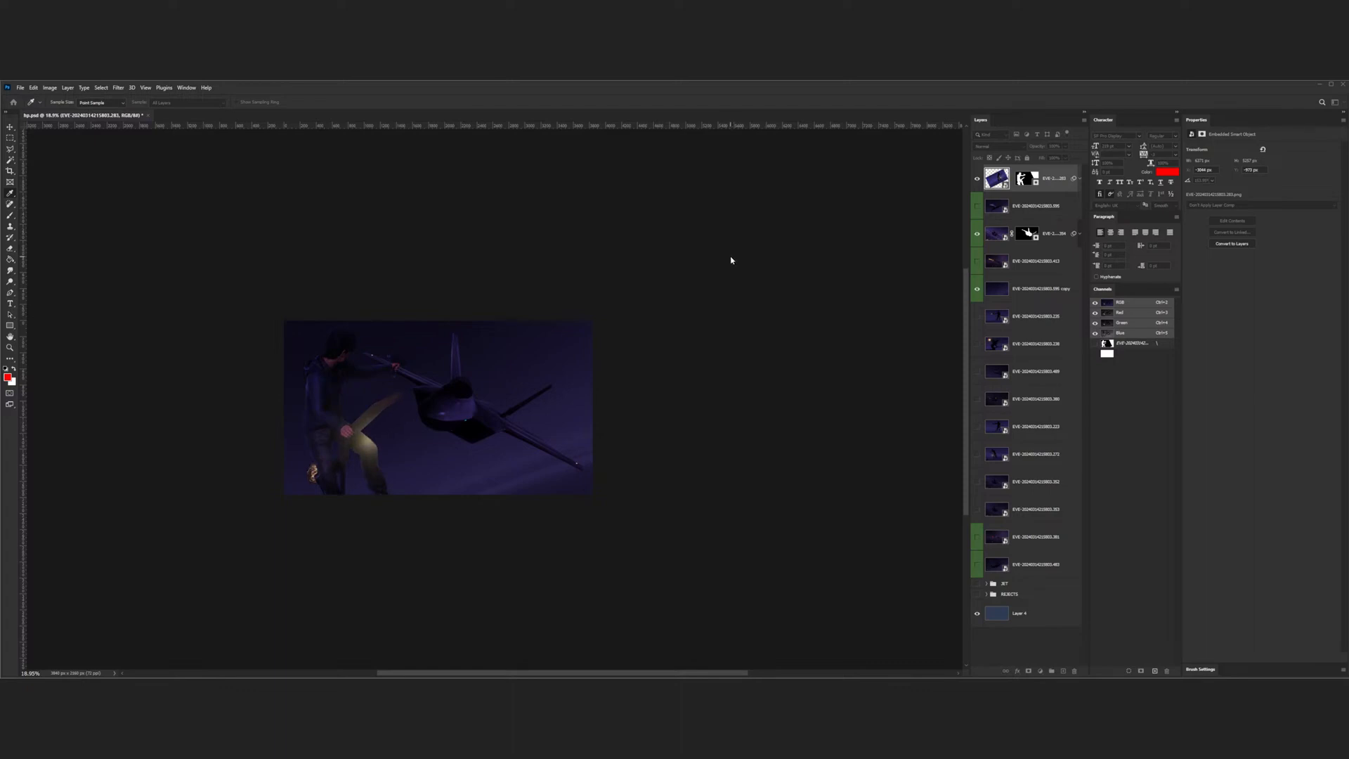
pyautogui.scroll(7, 359, 376)
pyautogui.scroll(-5, 359, 377)
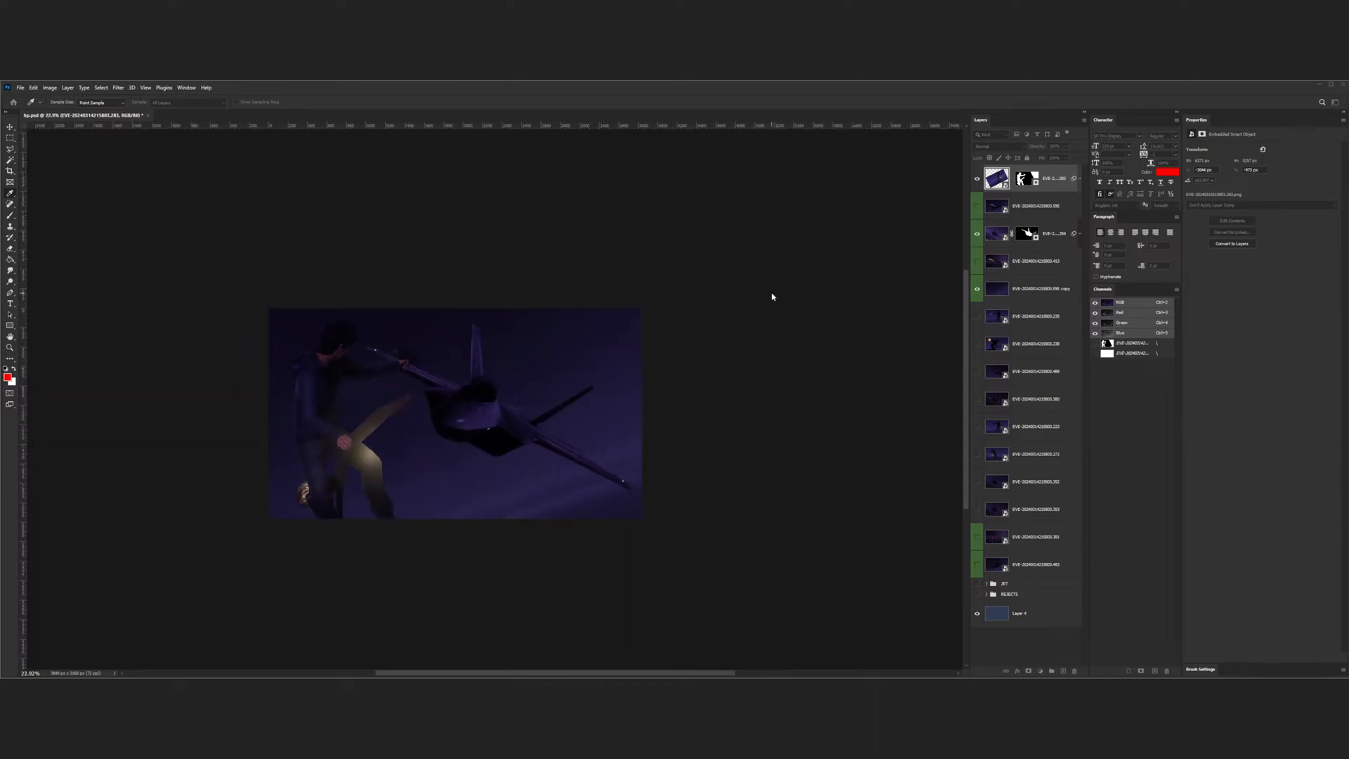
pyautogui.press('v')
pyautogui.click(749, 295)
pyautogui.scroll(-4, 500, 405)
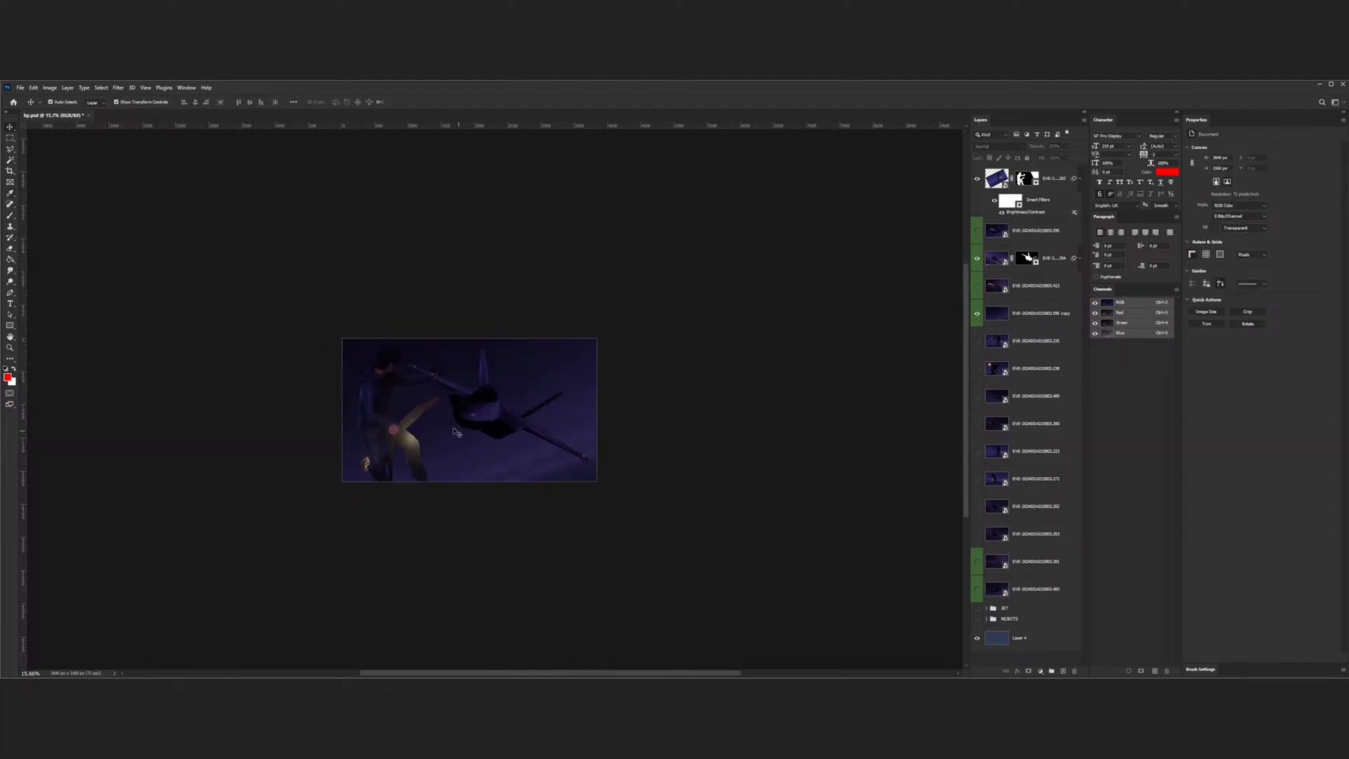
pyautogui.scroll(1, 456, 426)
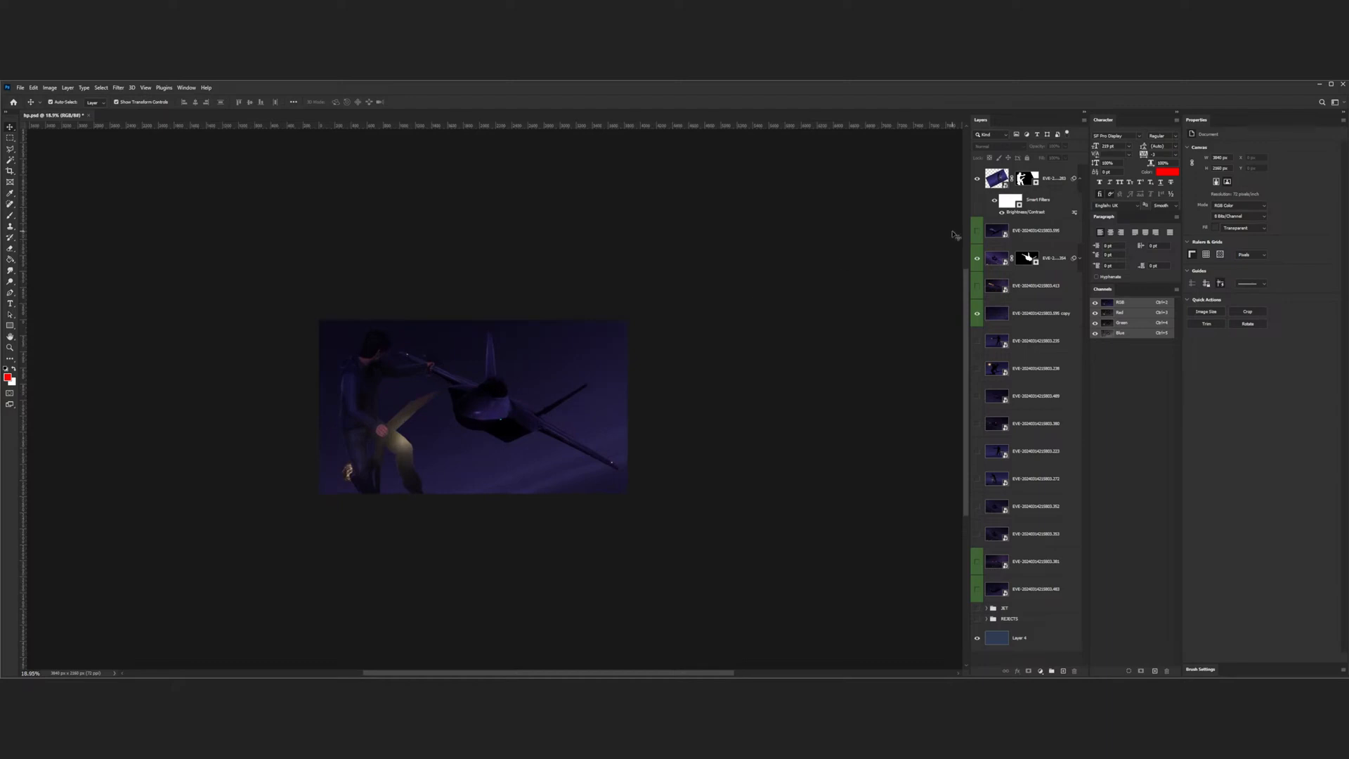
# - Convert the sky background copy layer to a smart object and apply a Levels adjustment to it as a smart filter
pyautogui.click(996, 319)
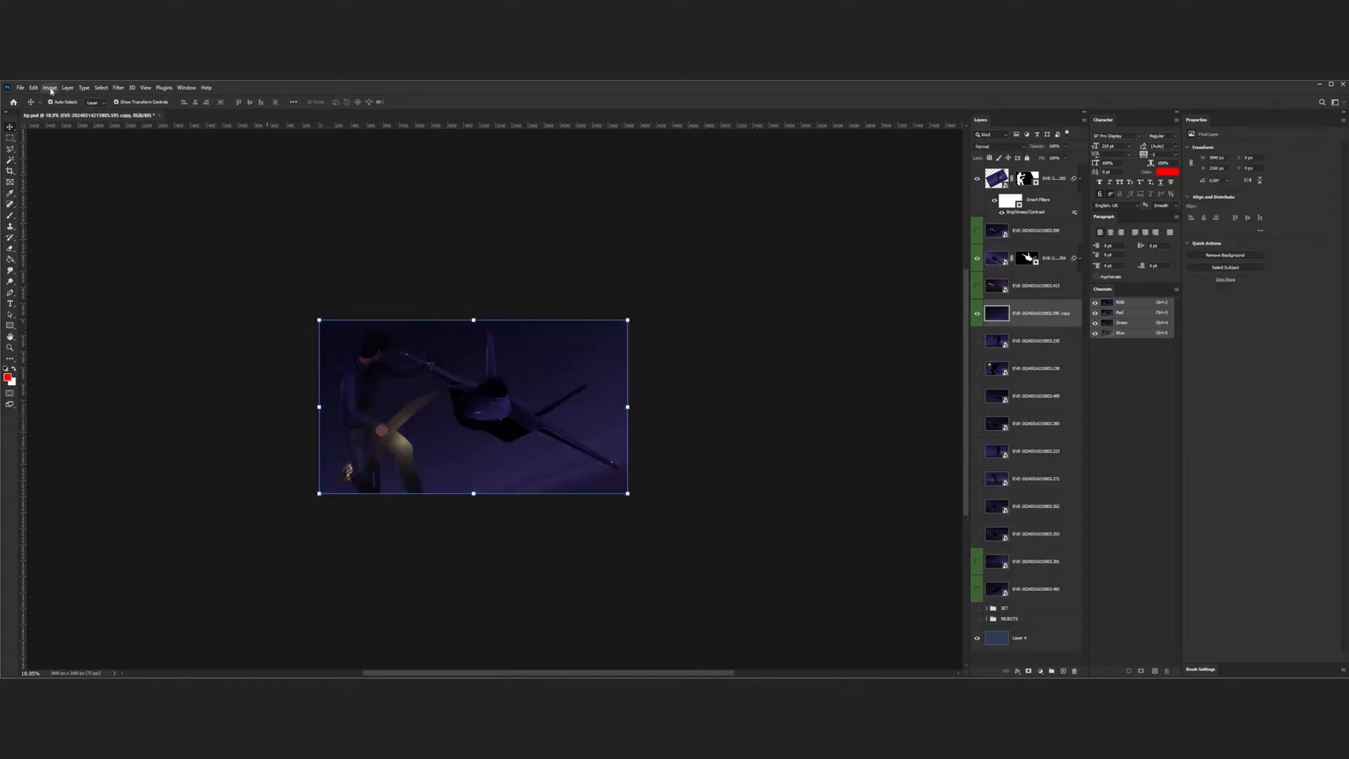
pyautogui.press('i')
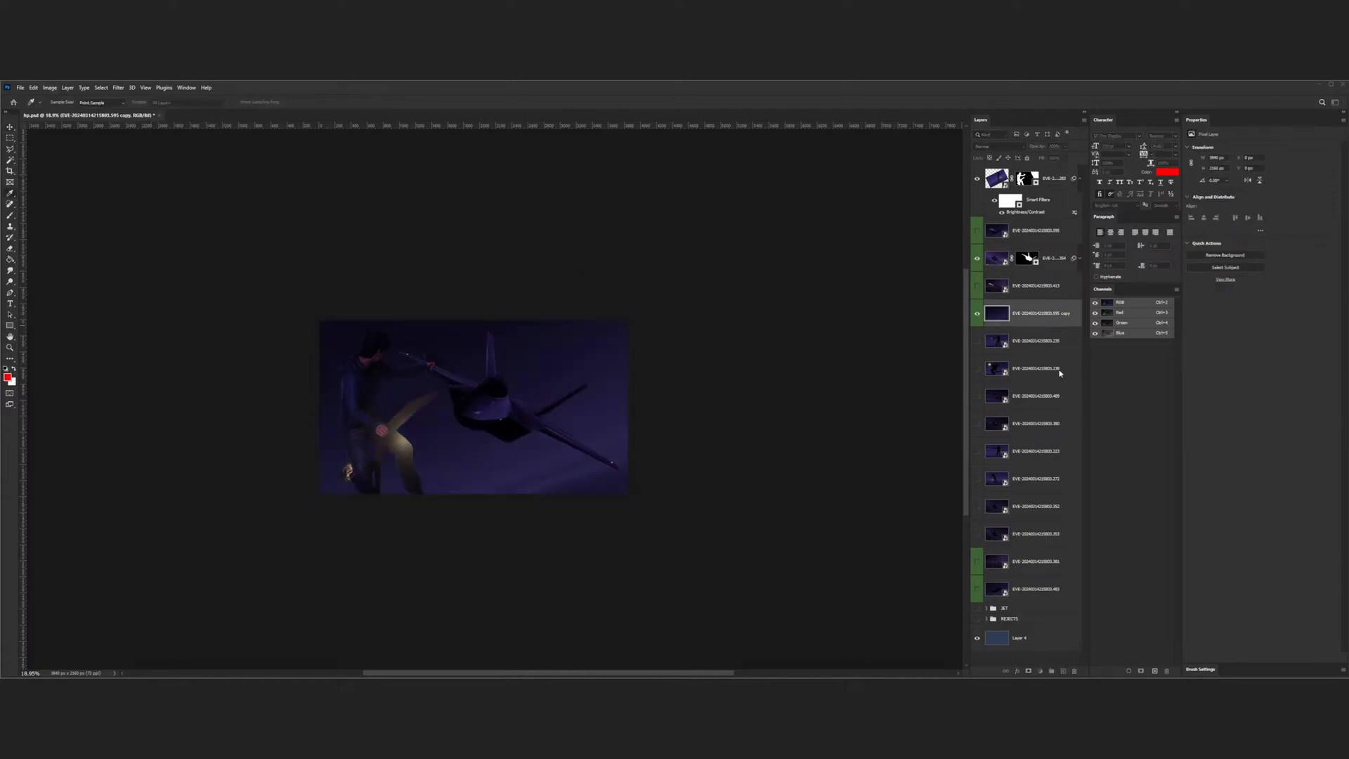
pyautogui.press('v')
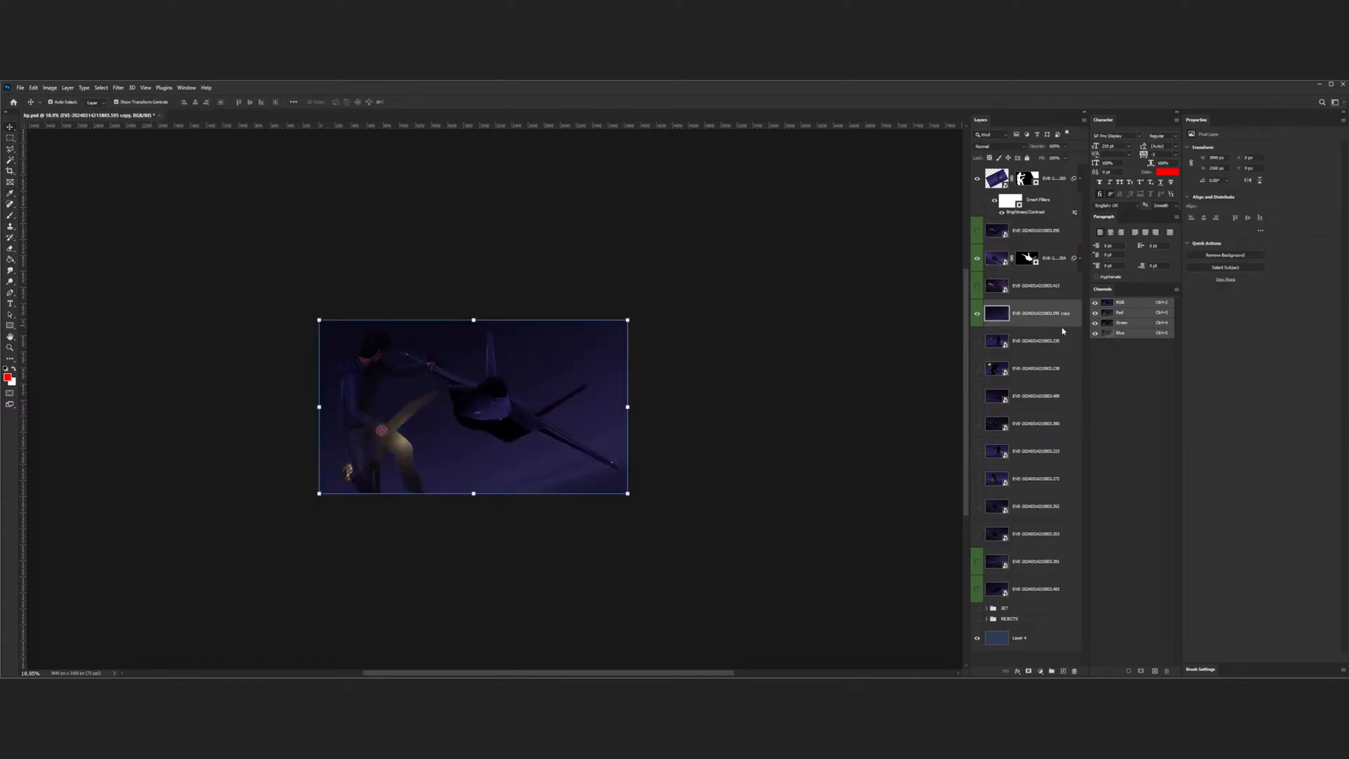
pyautogui.hotkey('ctrl', 'alt', 's')
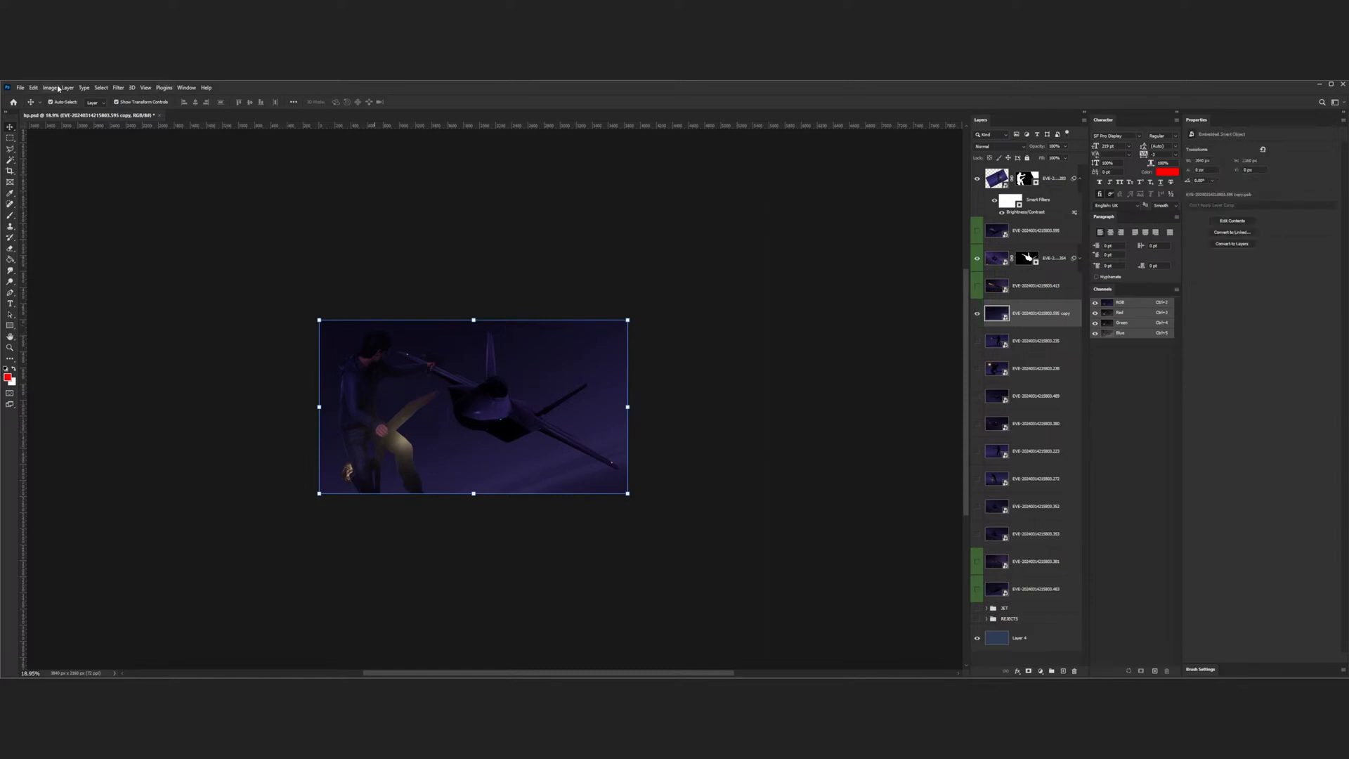
pyautogui.press('i')
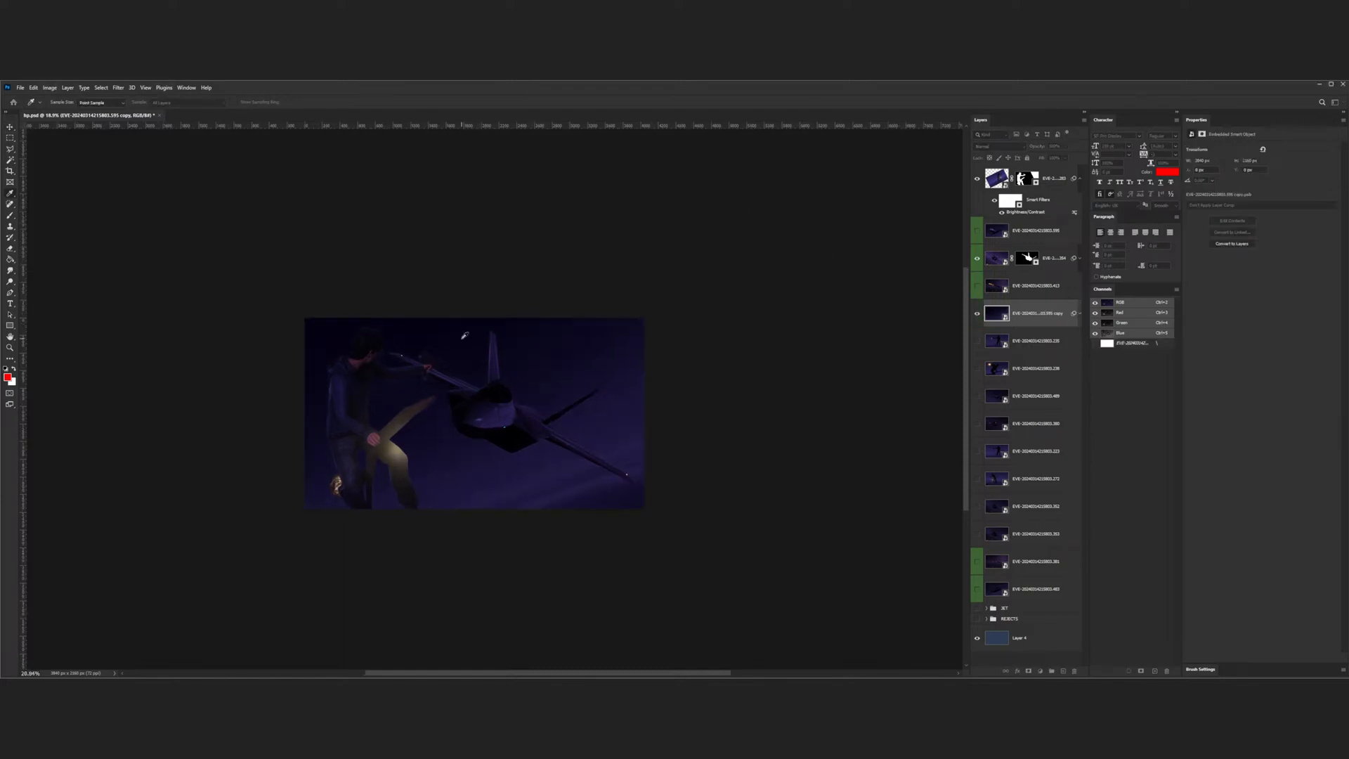
pyautogui.scroll(4, 463, 334)
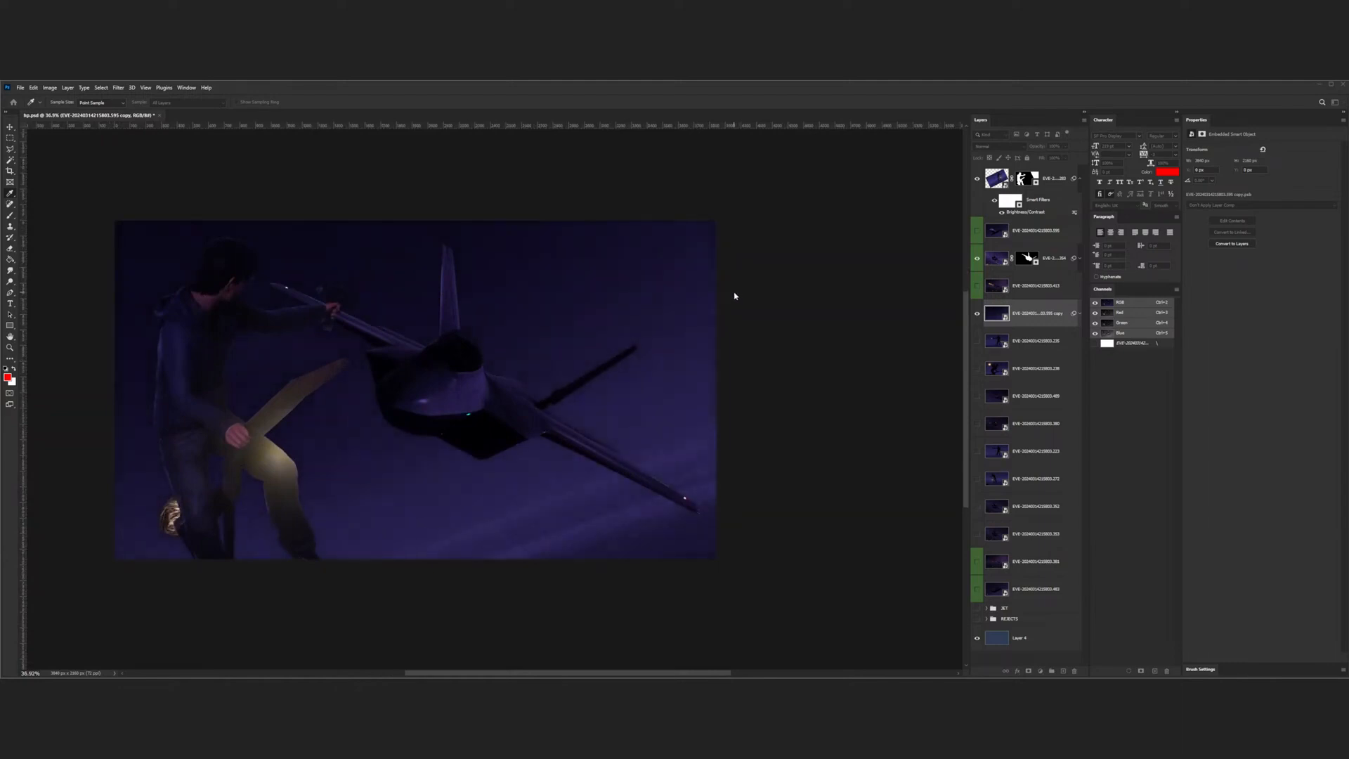
pyautogui.scroll(-5, 418, 354)
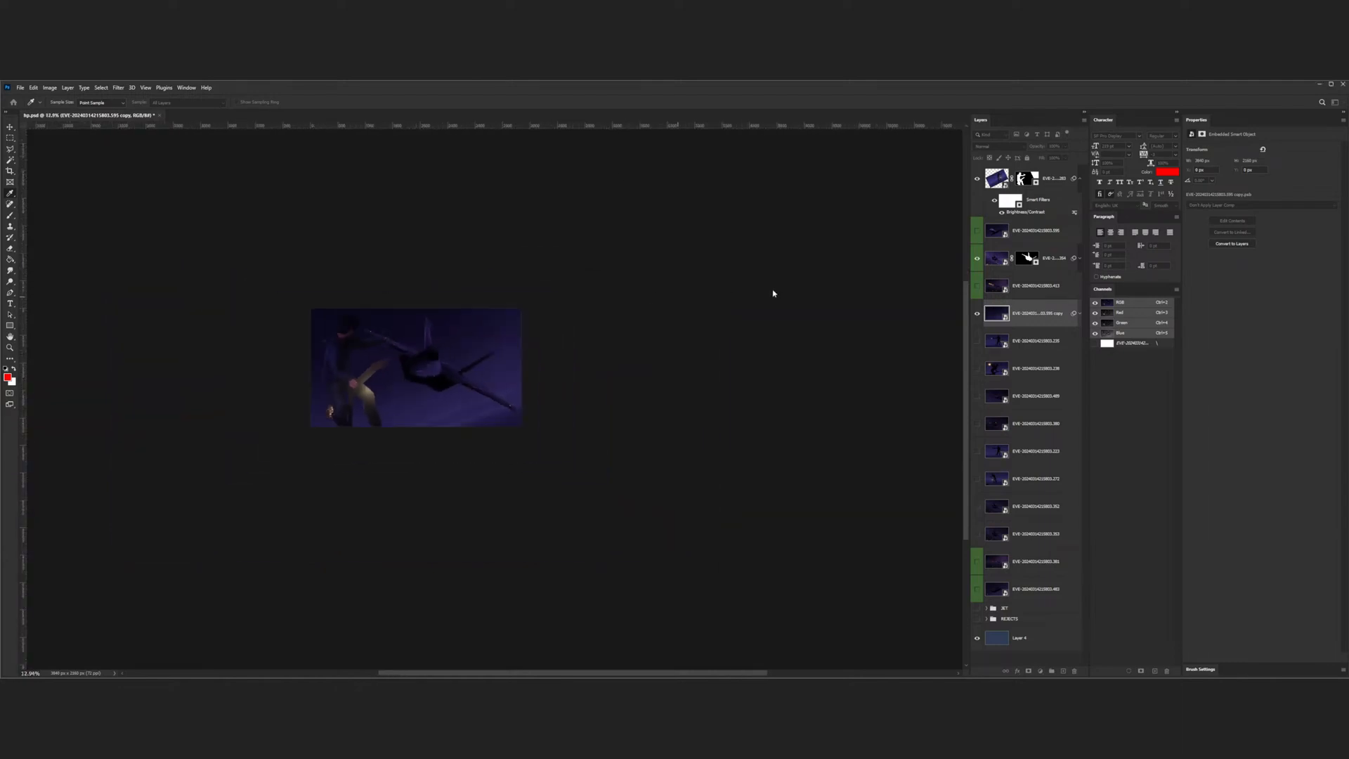
pyautogui.scroll(4, 406, 335)
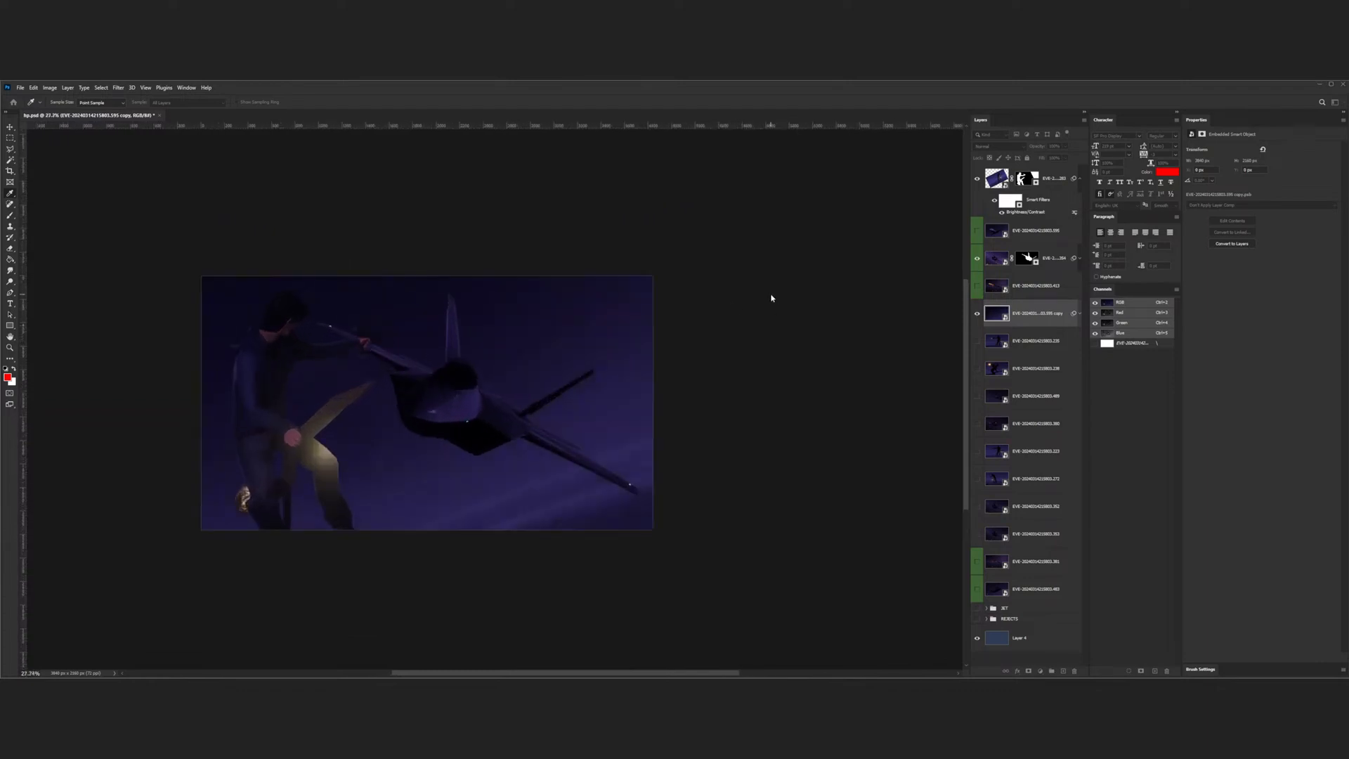
pyautogui.press('Return')
pyautogui.scroll(-2, 517, 357)
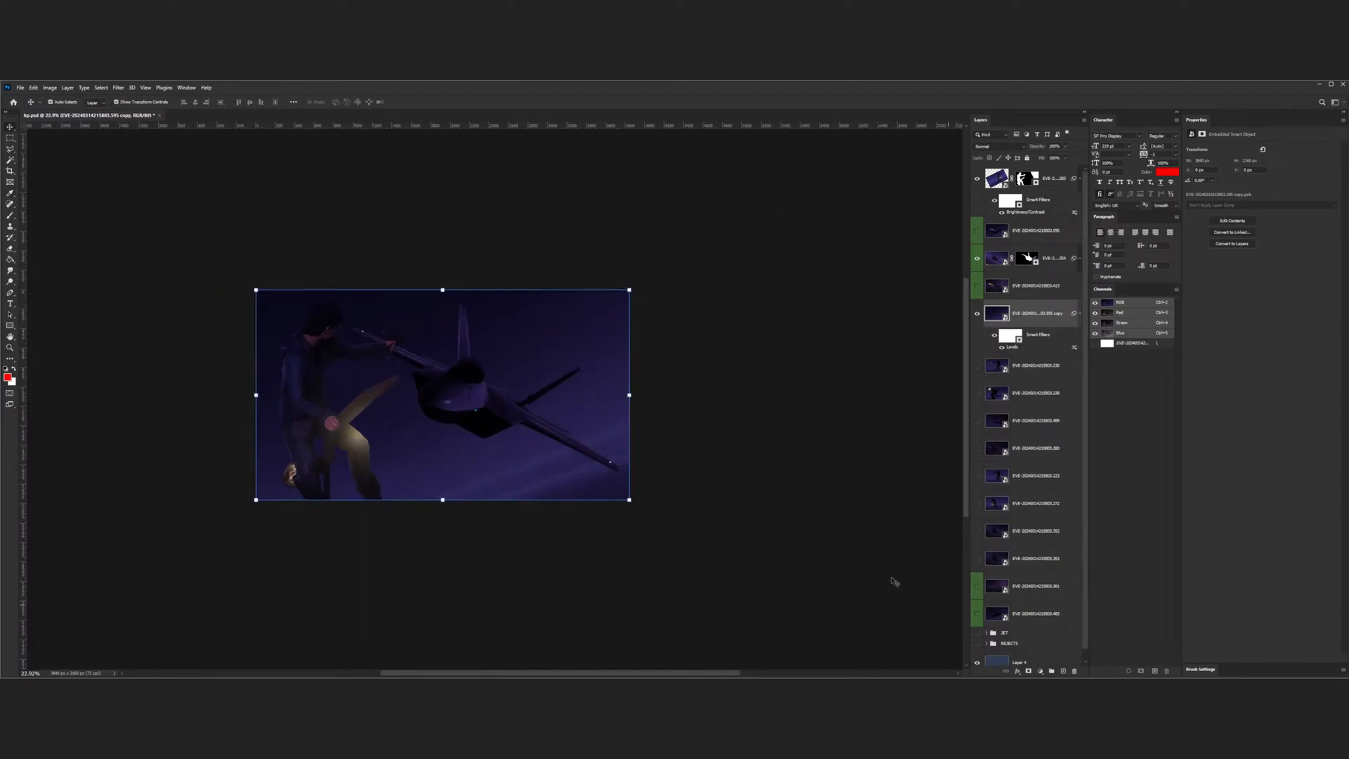
# - Reset the colours to black and white, ready the Gradient tool, and add an empty layer at the top of the stack
pyautogui.press('d')
pyautogui.click(10, 260)
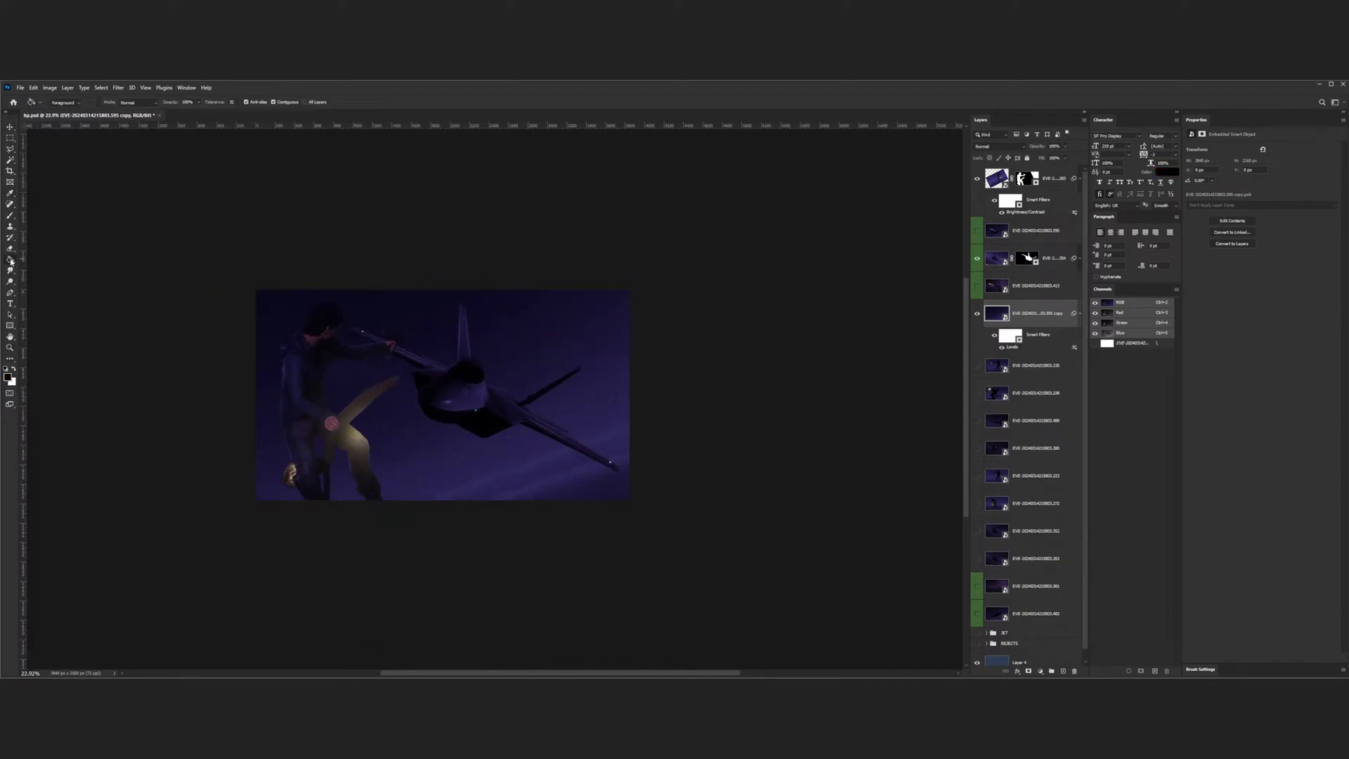
pyautogui.hotkey('shift', 'g')
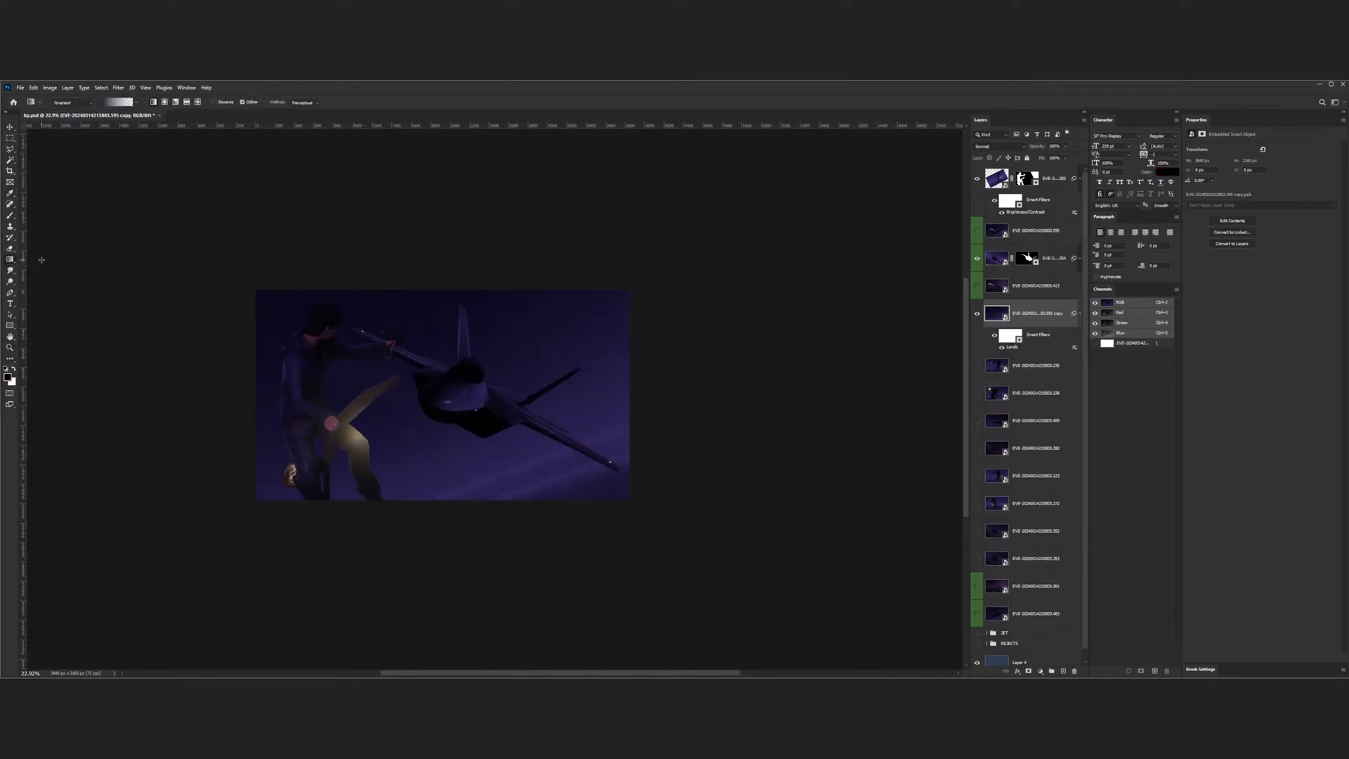
pyautogui.click(1064, 673)
pyautogui.moveTo(435, 291); pyautogui.dragTo(431, 434)
pyautogui.hotkey('ctrl', 'z')
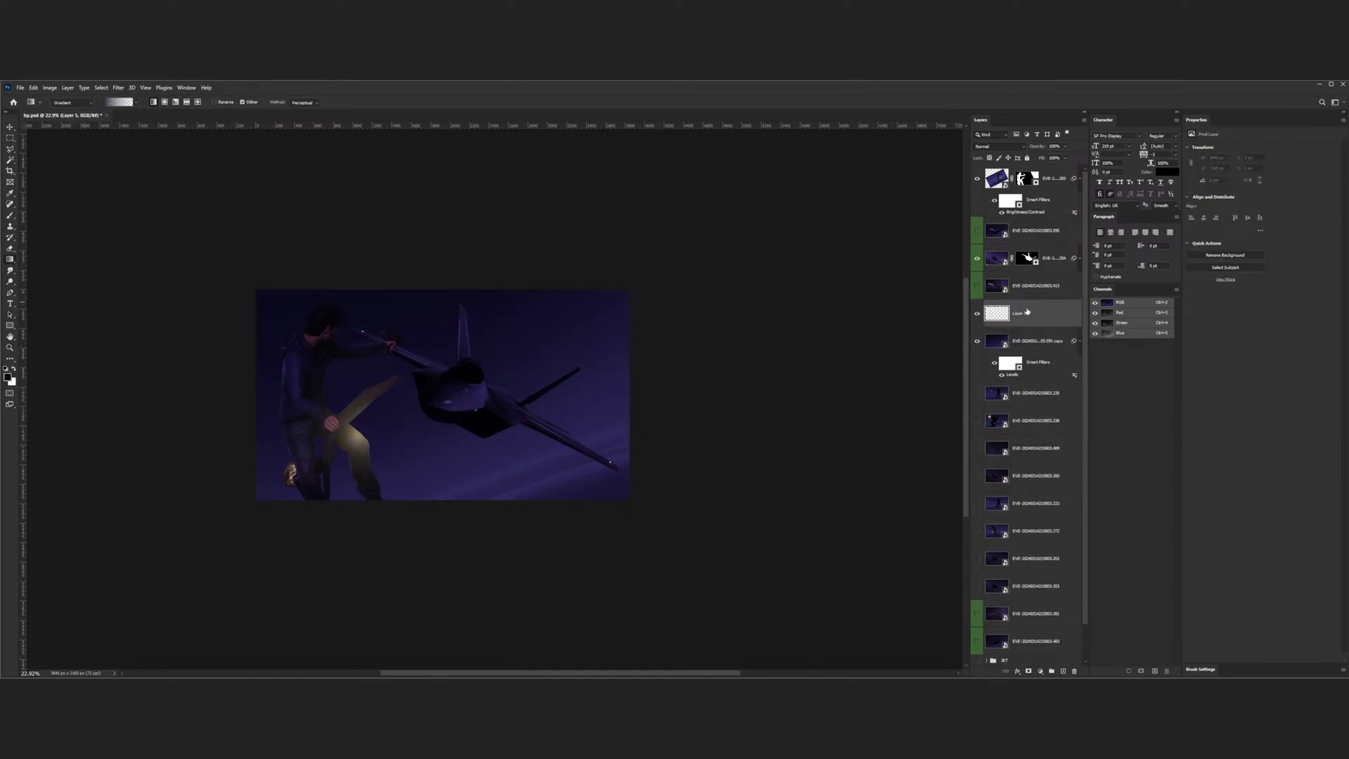
pyautogui.moveTo(1027, 311); pyautogui.dragTo(1026, 167)
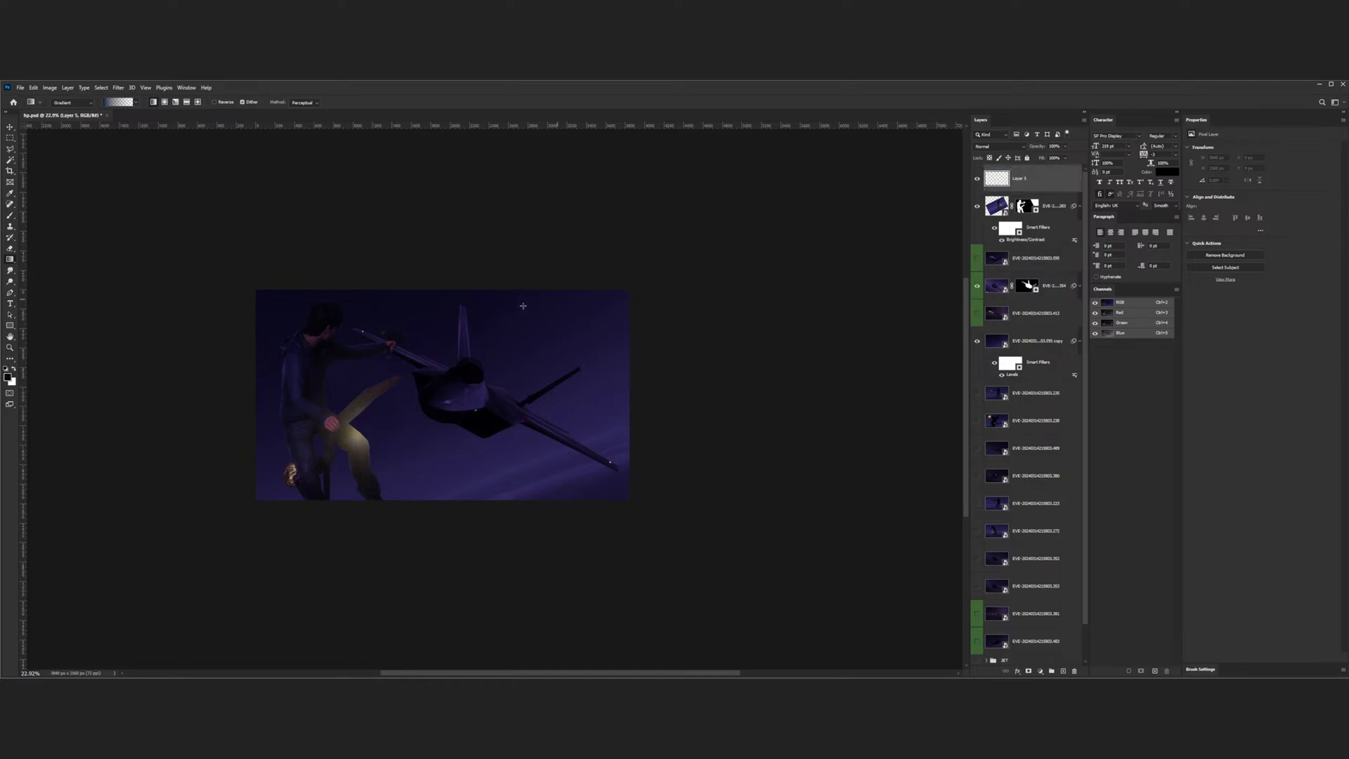
# - Draw a vertical black-to-transparent gradient over the full canvas height and place its layer directly above the sky background
pyautogui.moveTo(432, 299); pyautogui.dragTo(432, 426)
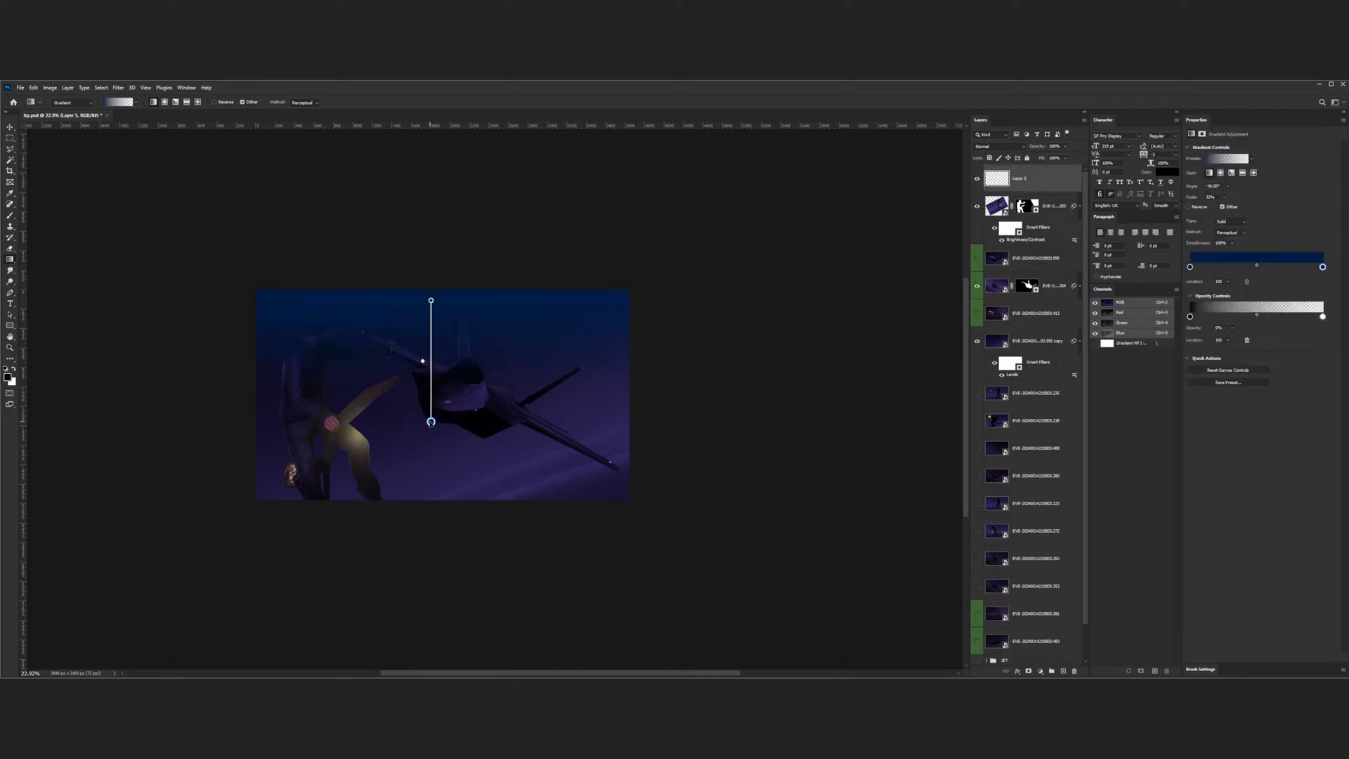
pyautogui.hotkey('ctrl', 'z')
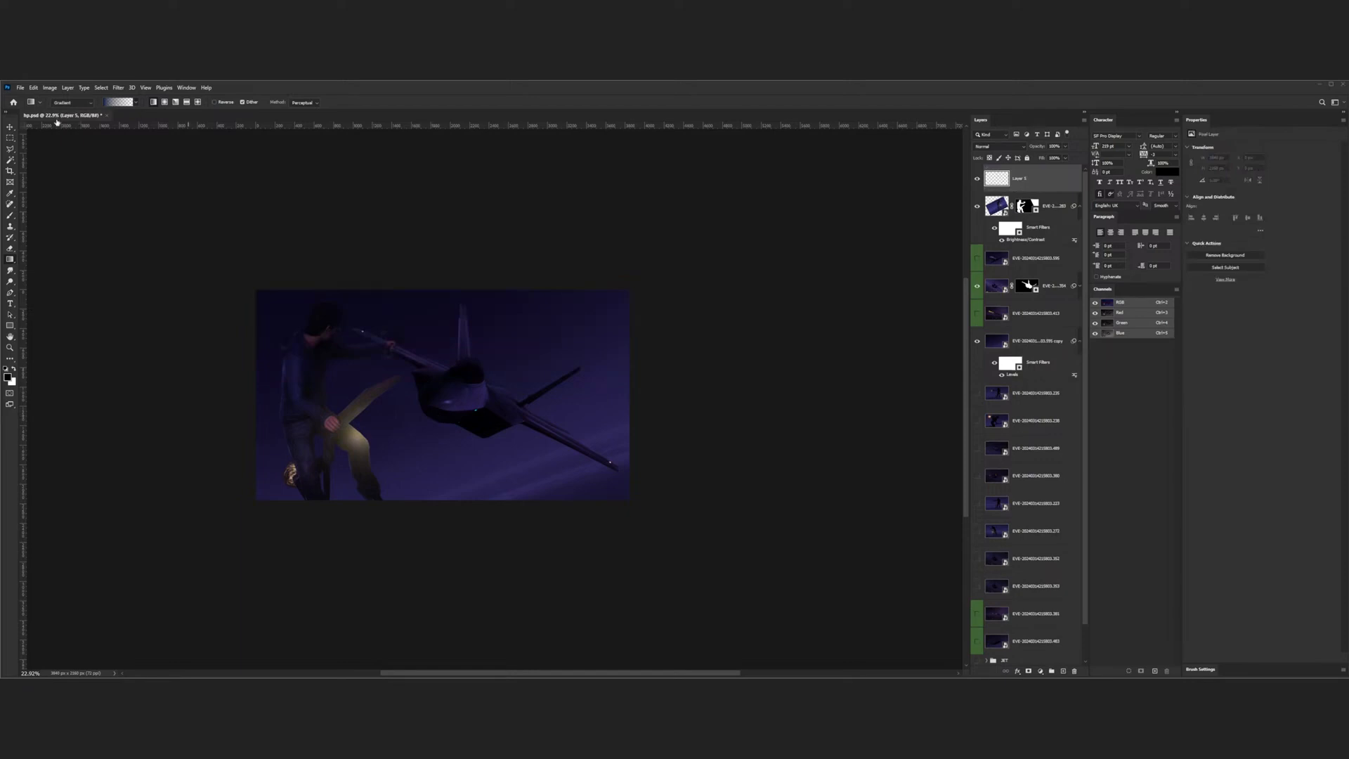
pyautogui.moveTo(442, 288); pyautogui.dragTo(442, 499)
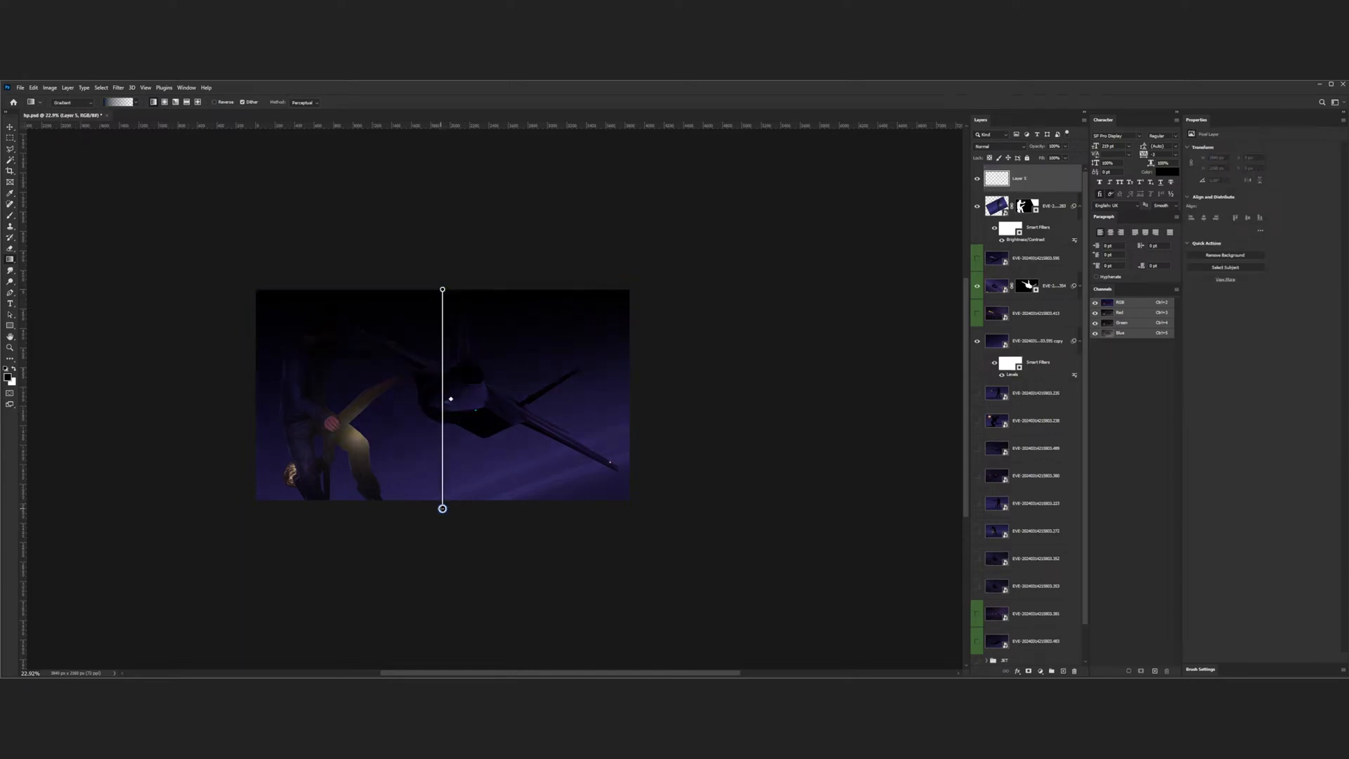
pyautogui.click(7, 129)
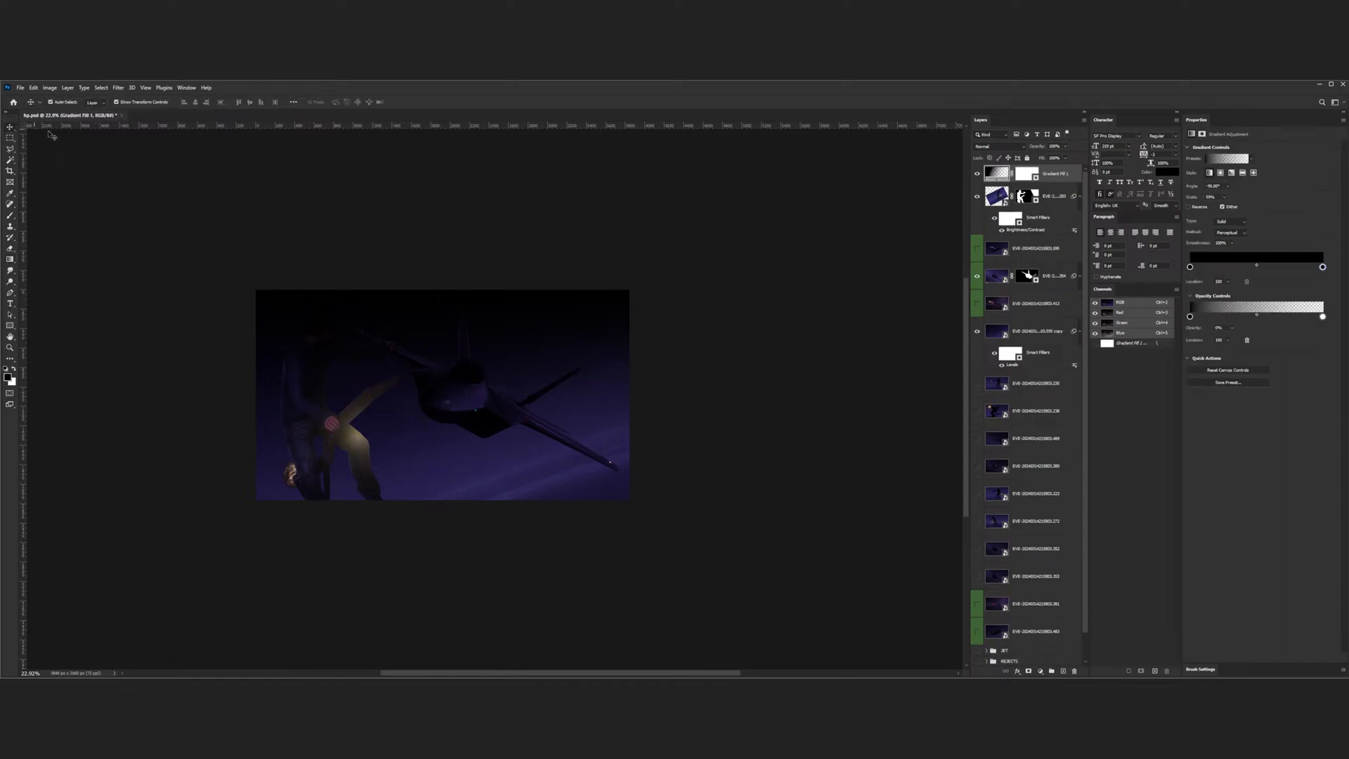
pyautogui.moveTo(1000, 175); pyautogui.dragTo(1012, 317)
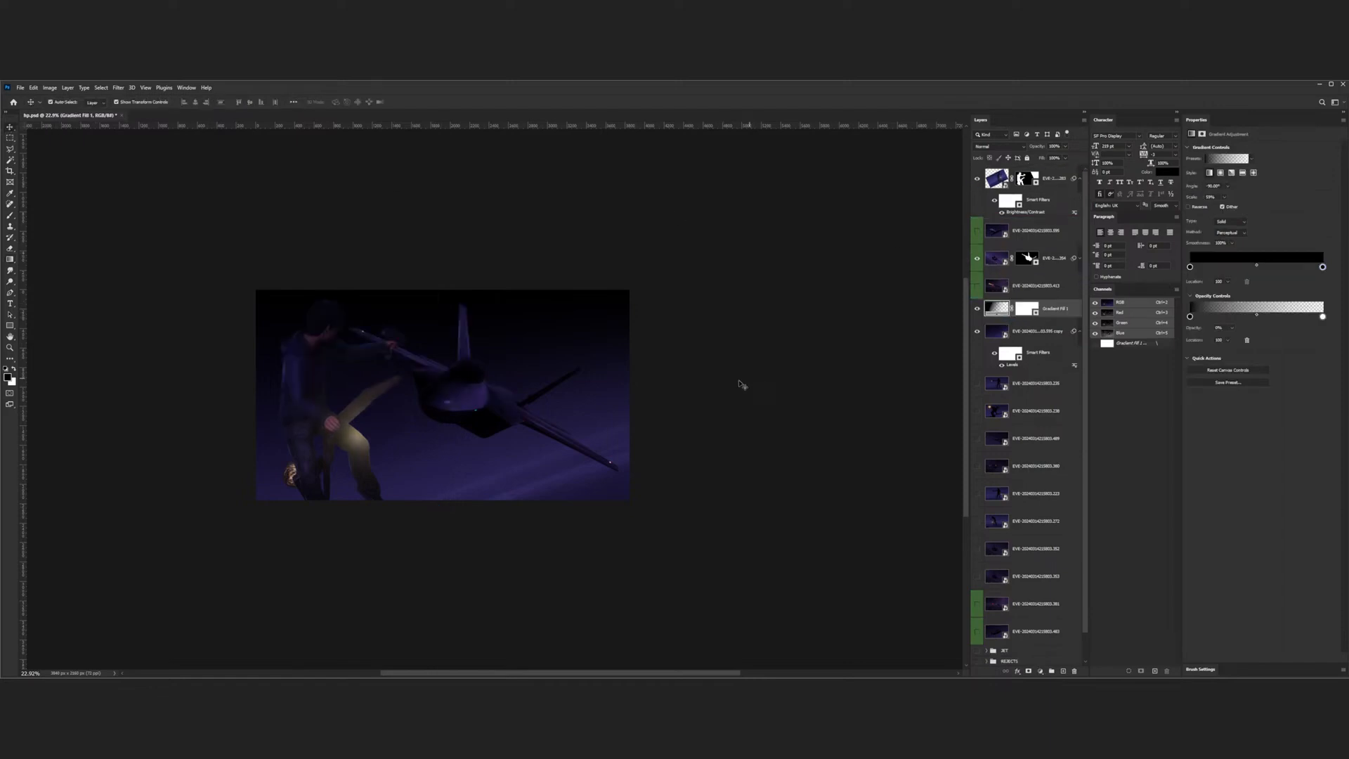
# - Soften the gradient by moving its start point above the canvas and its end point to the canvas's lower edge
pyautogui.click(976, 310)
pyautogui.click(11, 260)
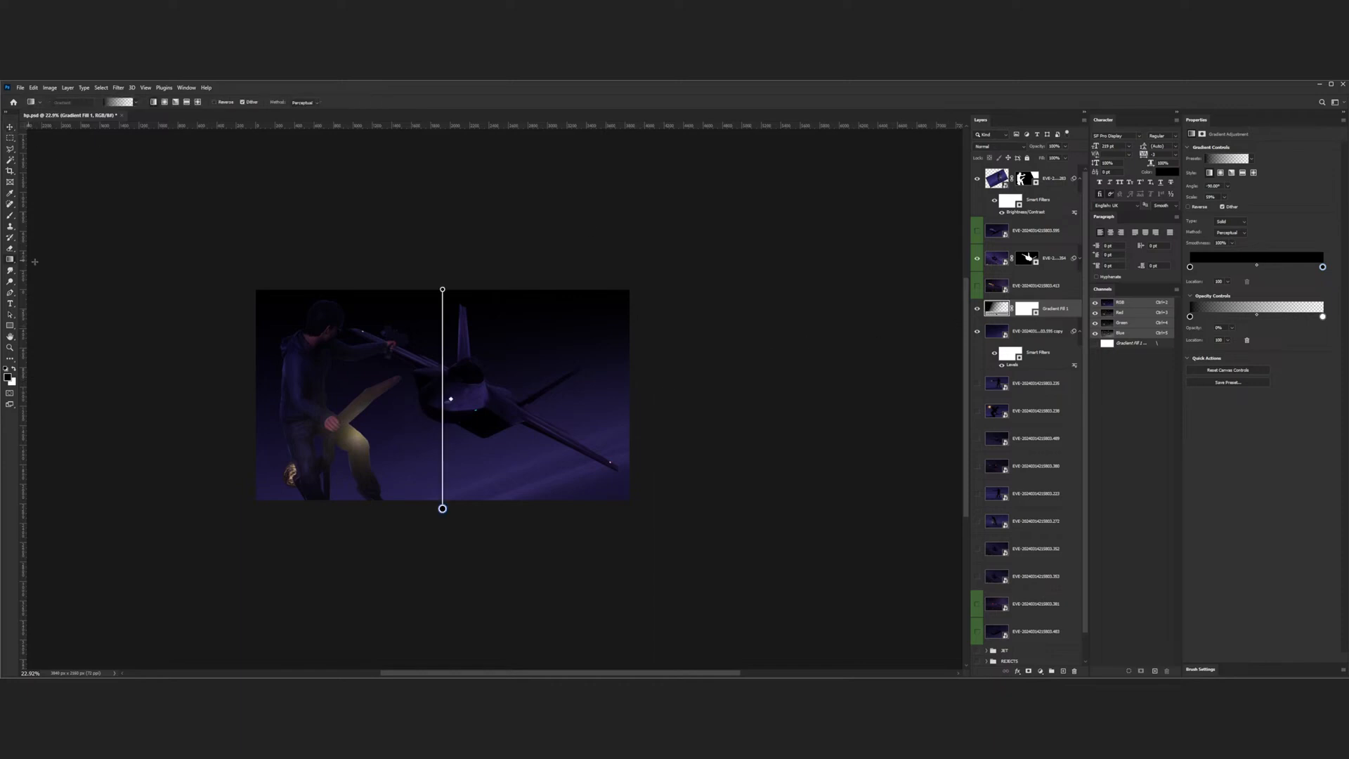
pyautogui.moveTo(442, 289); pyautogui.dragTo(442, 244)
pyautogui.moveTo(441, 507)
pyautogui.mouseDown()
pyautogui.moveTo(443, 478)
pyautogui.moveTo(442, 500)
pyautogui.mouseUp()
pyautogui.click(10, 126)
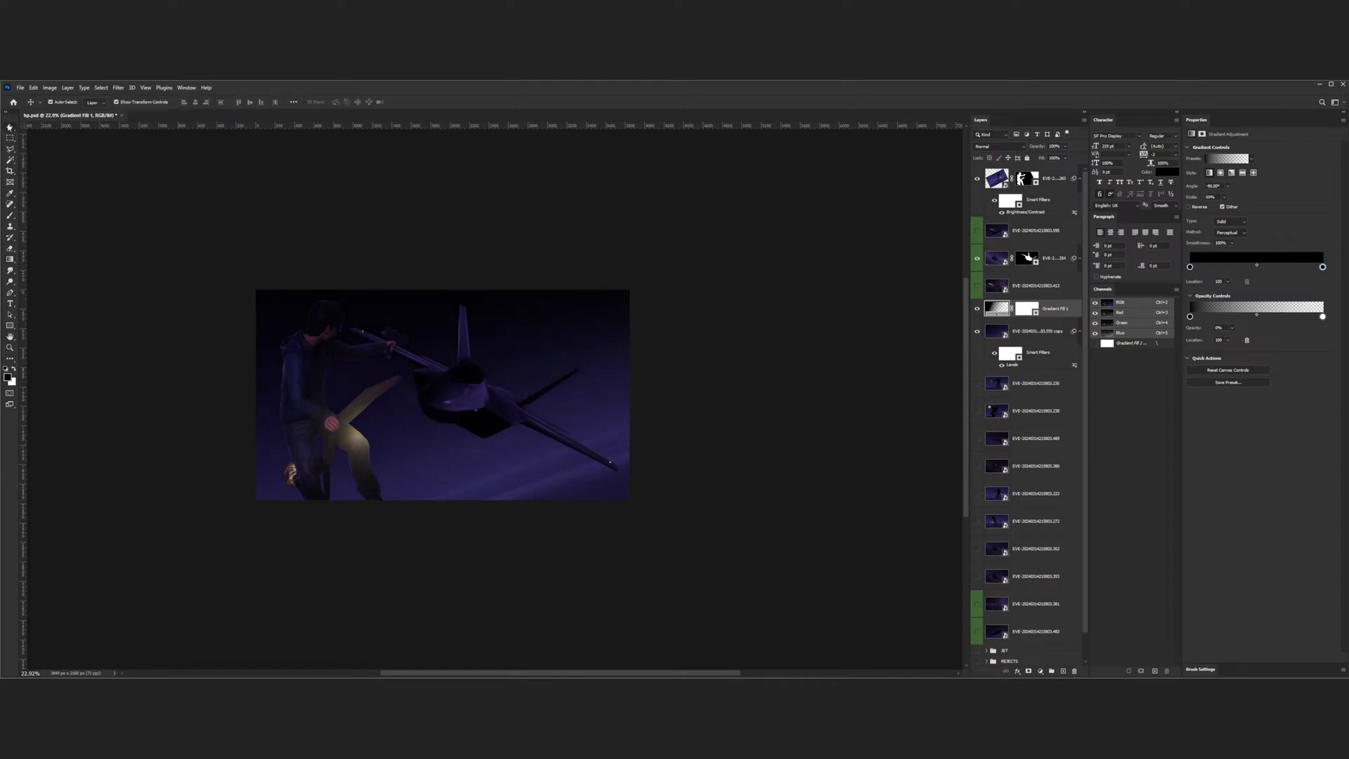
pyautogui.click(151, 208)
pyautogui.scroll(-5, 367, 385)
pyautogui.scroll(2, 390, 376)
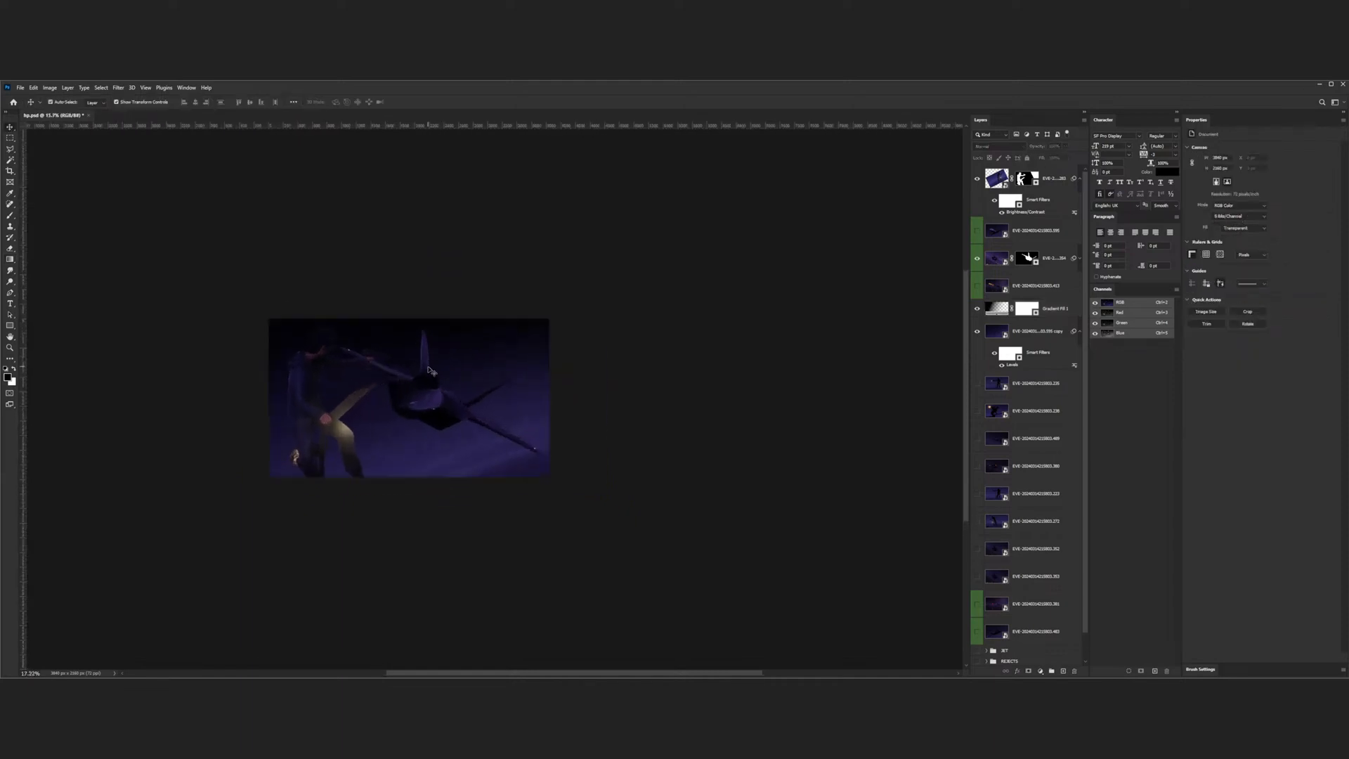
pyautogui.scroll(3, 428, 371)
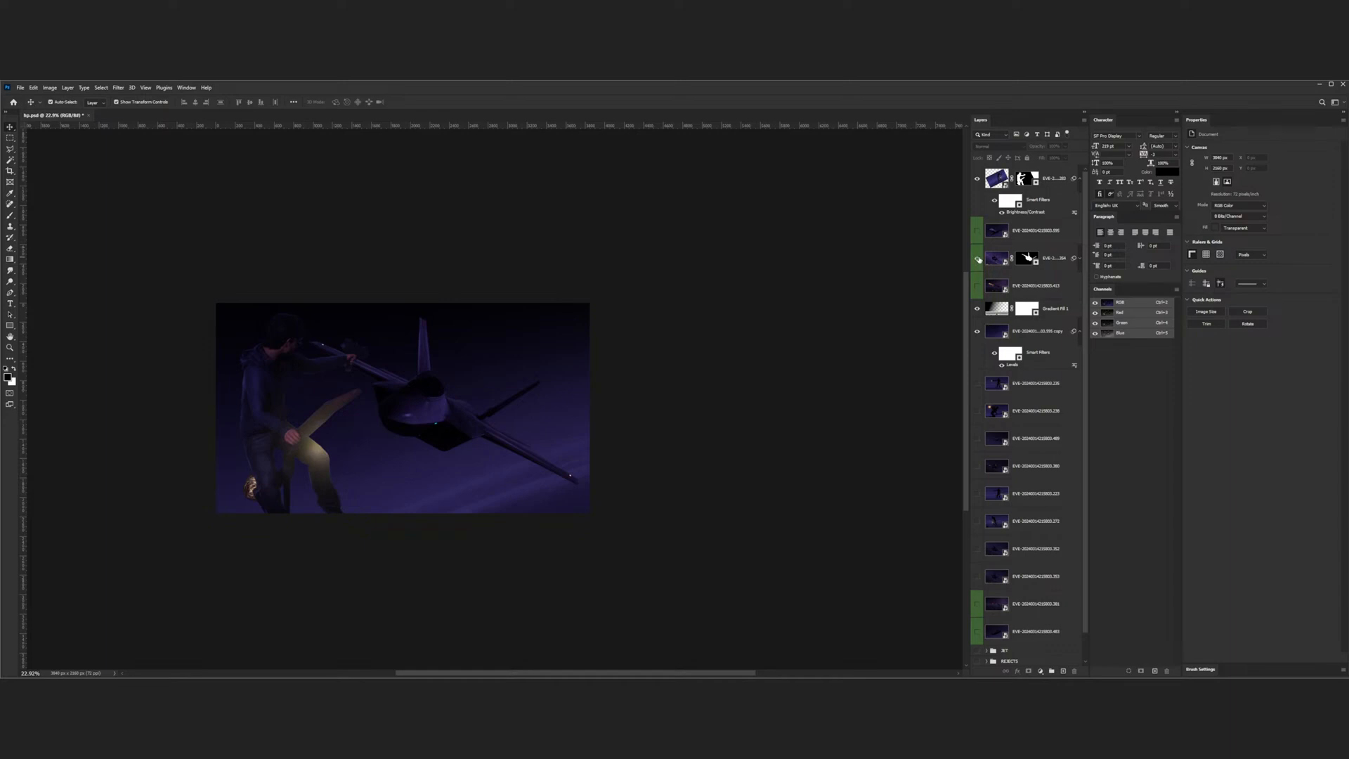
# - Add an Exposure adjustment layer above the masked jet layer and raise its exposure to about +2.7
pyautogui.click(978, 259)
pyautogui.click(978, 260)
pyautogui.click(994, 260)
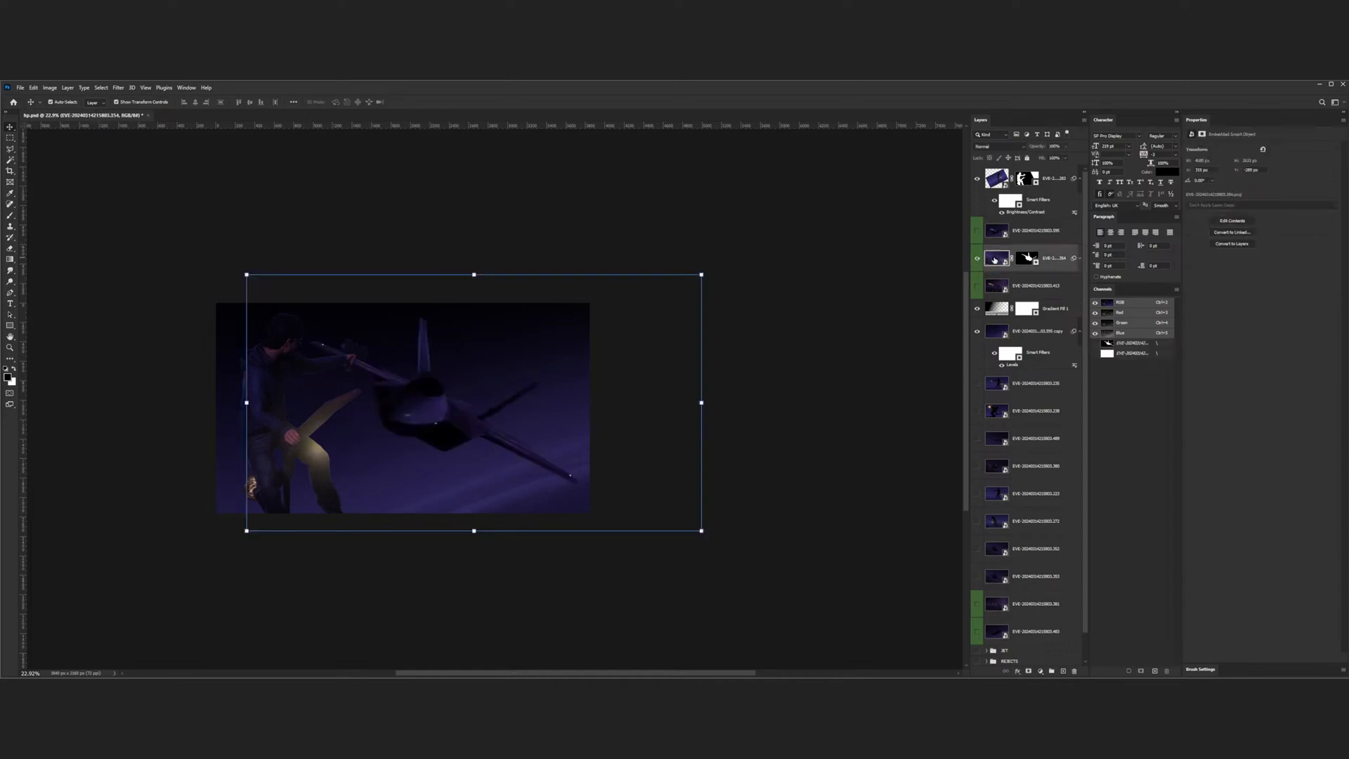
pyautogui.click(1029, 671)
pyautogui.hotkey('ctrl', 'z')
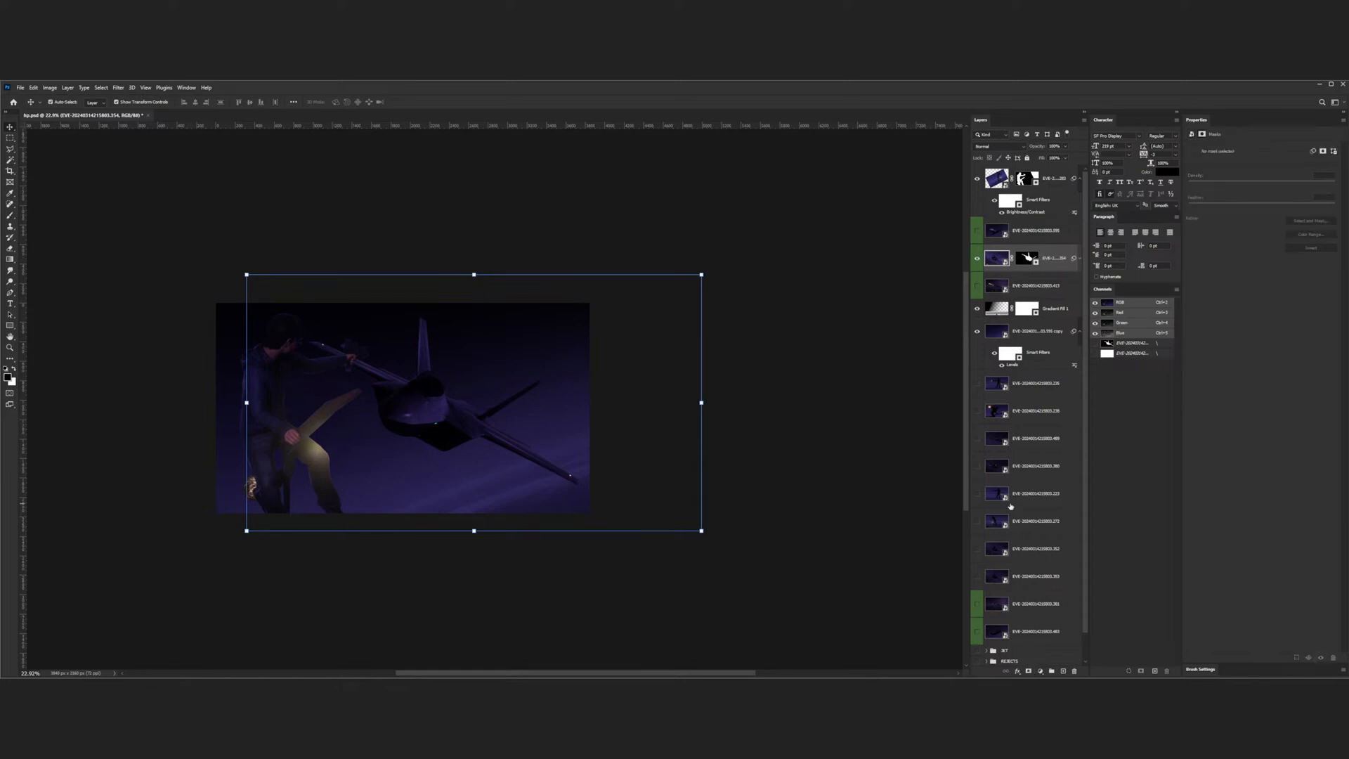
pyautogui.click(1061, 573)
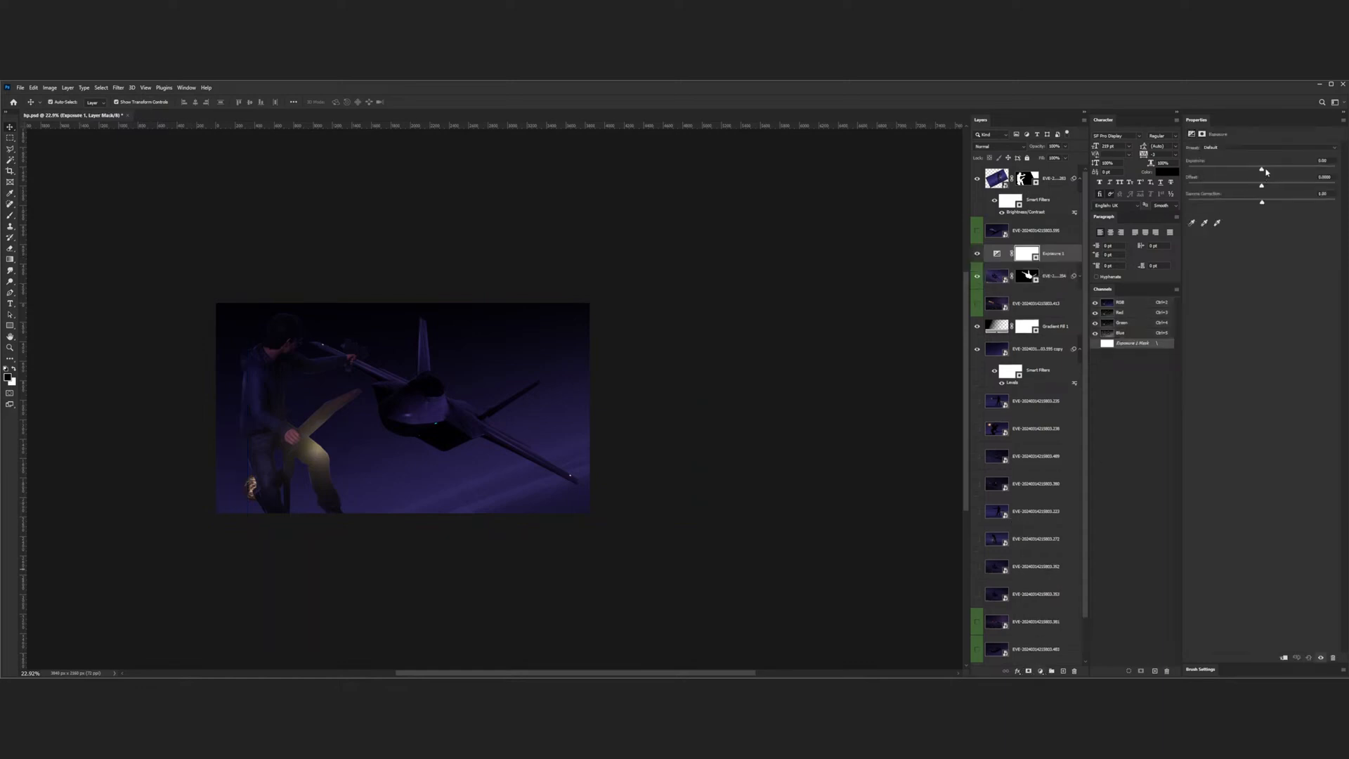
pyautogui.moveTo(1263, 170); pyautogui.dragTo(1291, 171)
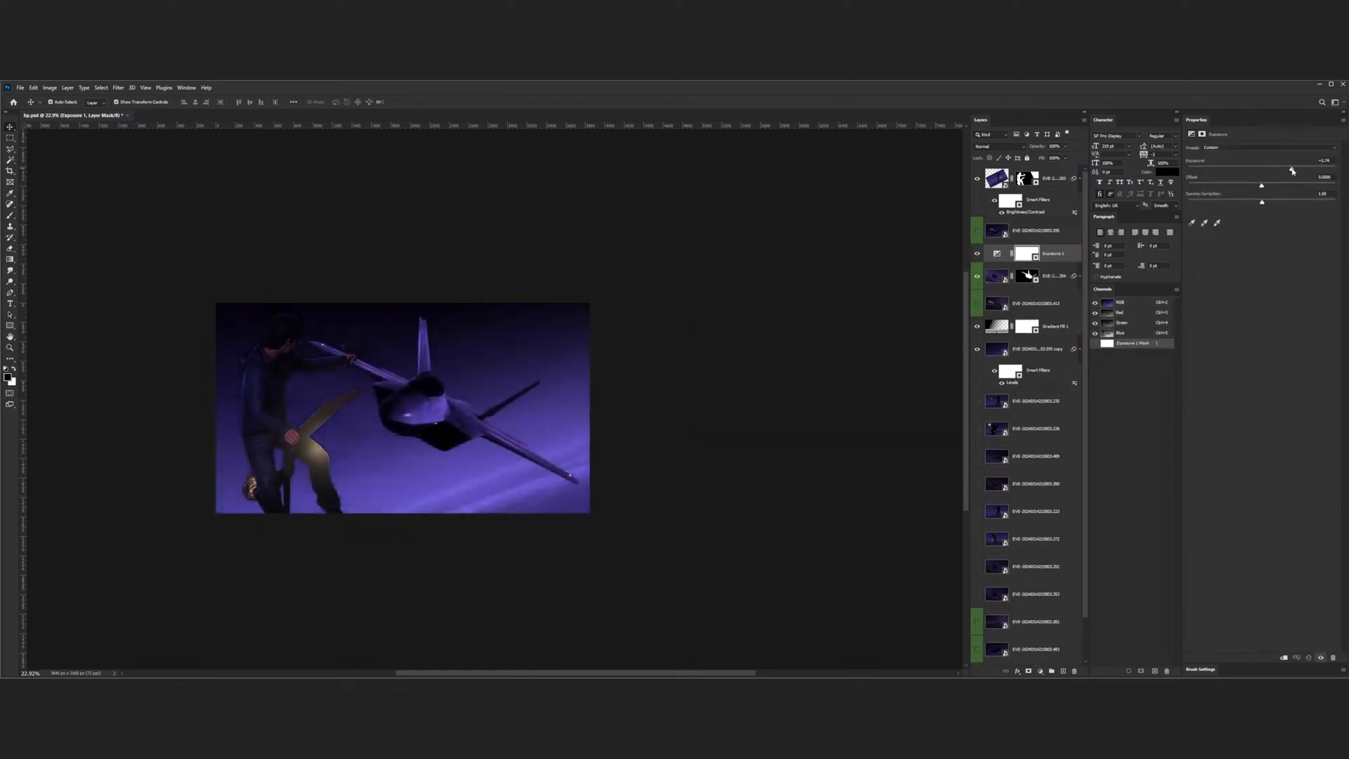
# - Invert the Exposure layer's mask to black and ready the Brush with white as the foreground colour
pyautogui.click(1022, 257)
pyautogui.hotkey('ctrl', 'i')
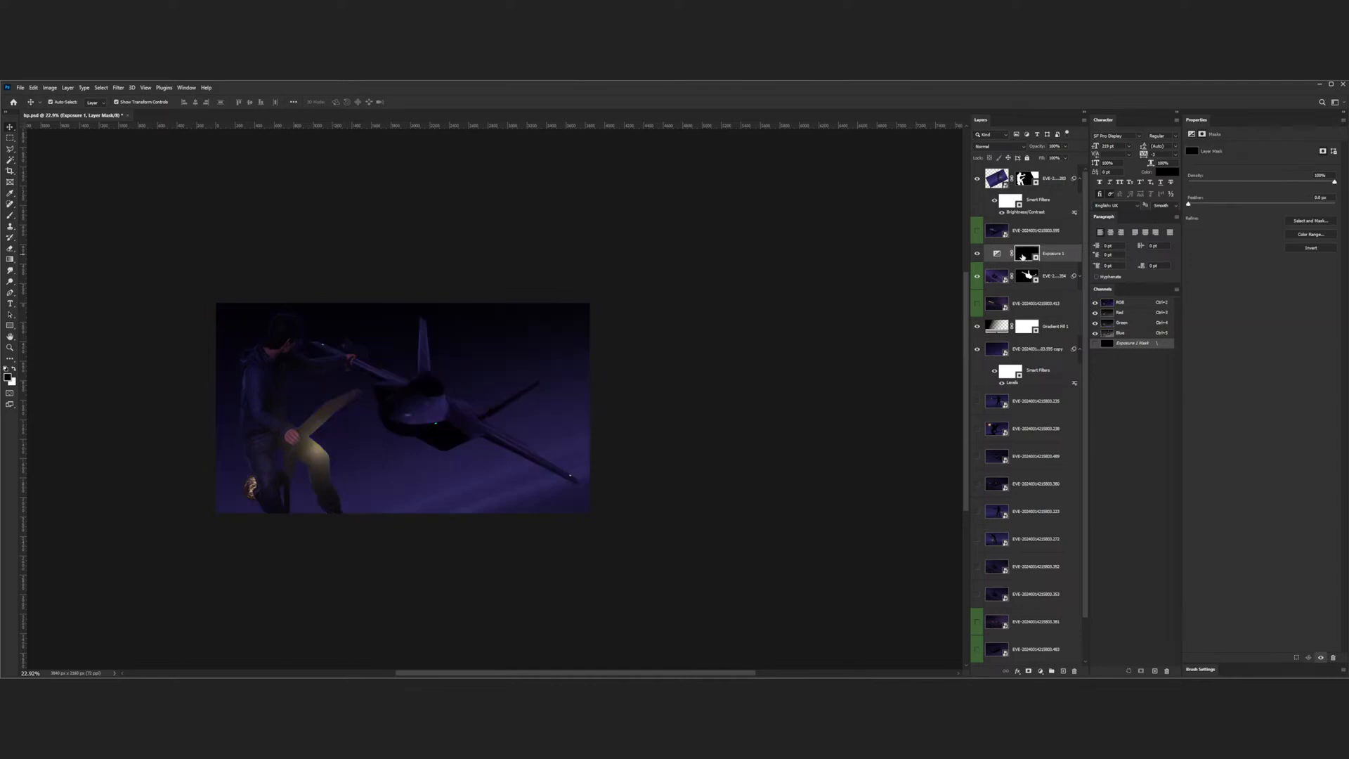
pyautogui.press('b')
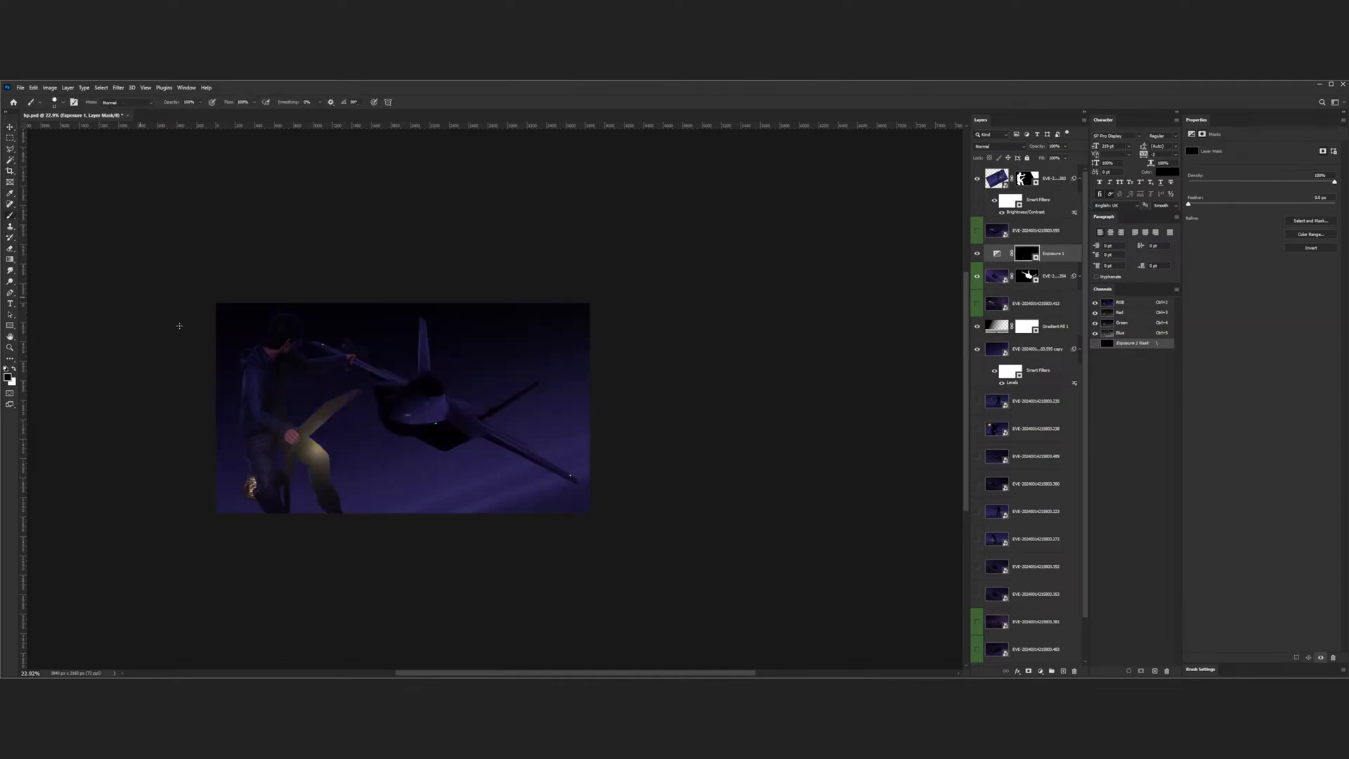
pyautogui.moveTo(442, 390)
pyautogui.mouseDown()
pyautogui.moveTo(503, 407)
pyautogui.moveTo(512, 432)
pyautogui.moveTo(463, 365)
pyautogui.moveTo(440, 379)
pyautogui.mouseUp()
pyautogui.scroll(2, 452, 396)
pyautogui.click(14, 368)
# - Paint white at reduced brush opacity on the Exposure mask to brighten the jet's nose, tail fin, body and wings
pyautogui.moveTo(418, 416); pyautogui.dragTo(433, 412)
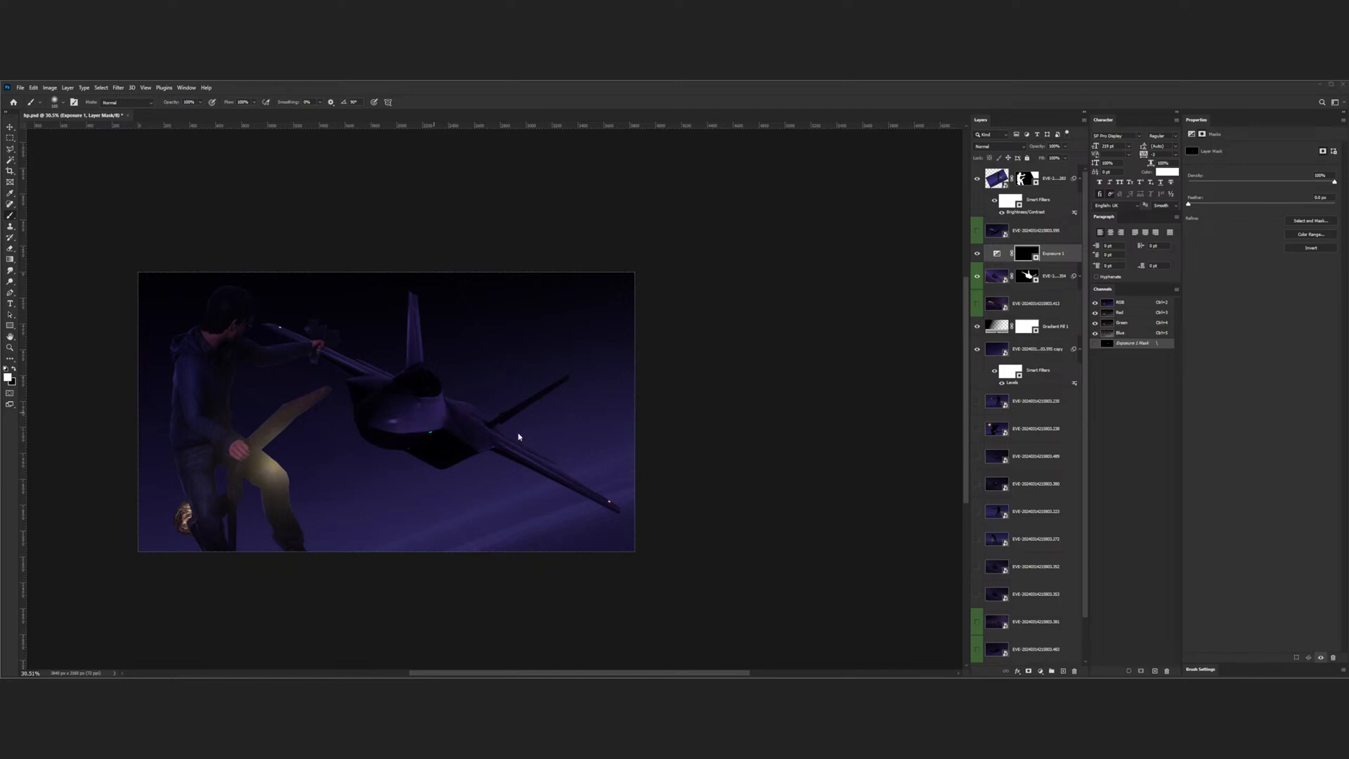
pyautogui.moveTo(174, 113); pyautogui.dragTo(171, 113)
pyautogui.moveTo(417, 416)
pyautogui.mouseDown()
pyautogui.moveTo(403, 418)
pyautogui.moveTo(433, 410)
pyautogui.mouseUp()
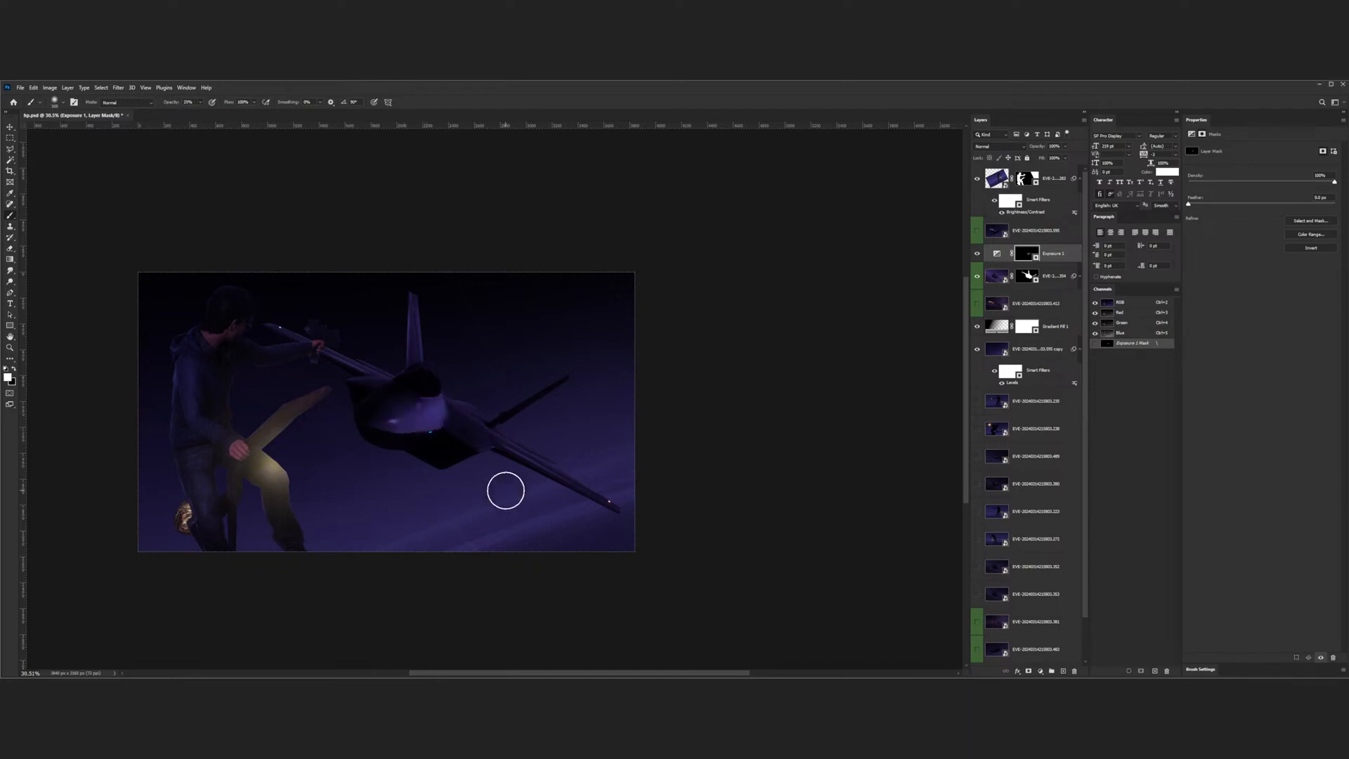
pyautogui.moveTo(421, 313); pyautogui.dragTo(427, 337)
pyautogui.moveTo(382, 392); pyautogui.dragTo(419, 455)
pyautogui.moveTo(458, 422); pyautogui.dragTo(540, 511)
pyautogui.moveTo(350, 379)
pyautogui.mouseDown()
pyautogui.moveTo(371, 377)
pyautogui.moveTo(345, 366)
pyautogui.mouseUp()
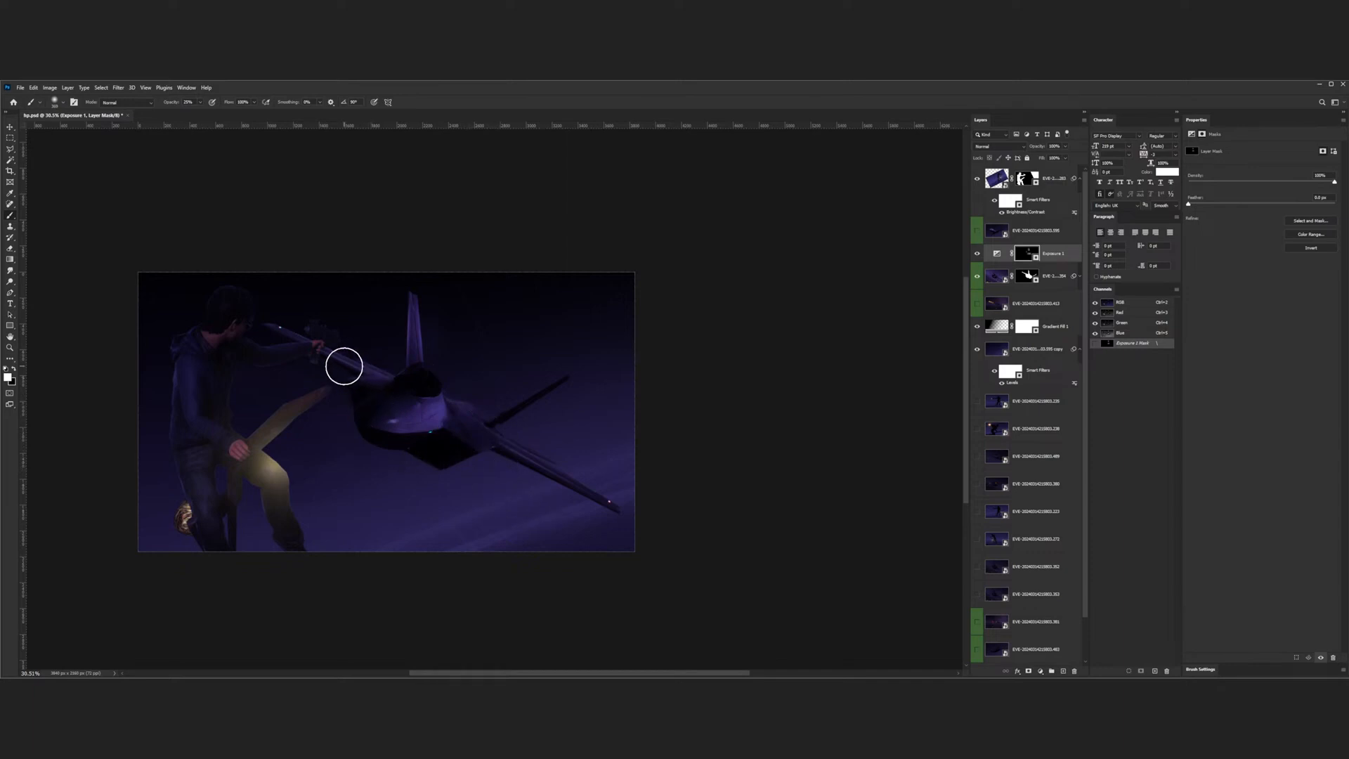
# - Compare the jet with and without the Exposure adjustment, and clip the adjustment to the jet layer
pyautogui.scroll(-1, 447, 426)
pyautogui.scroll(-4, 464, 436)
pyautogui.scroll(3, 484, 444)
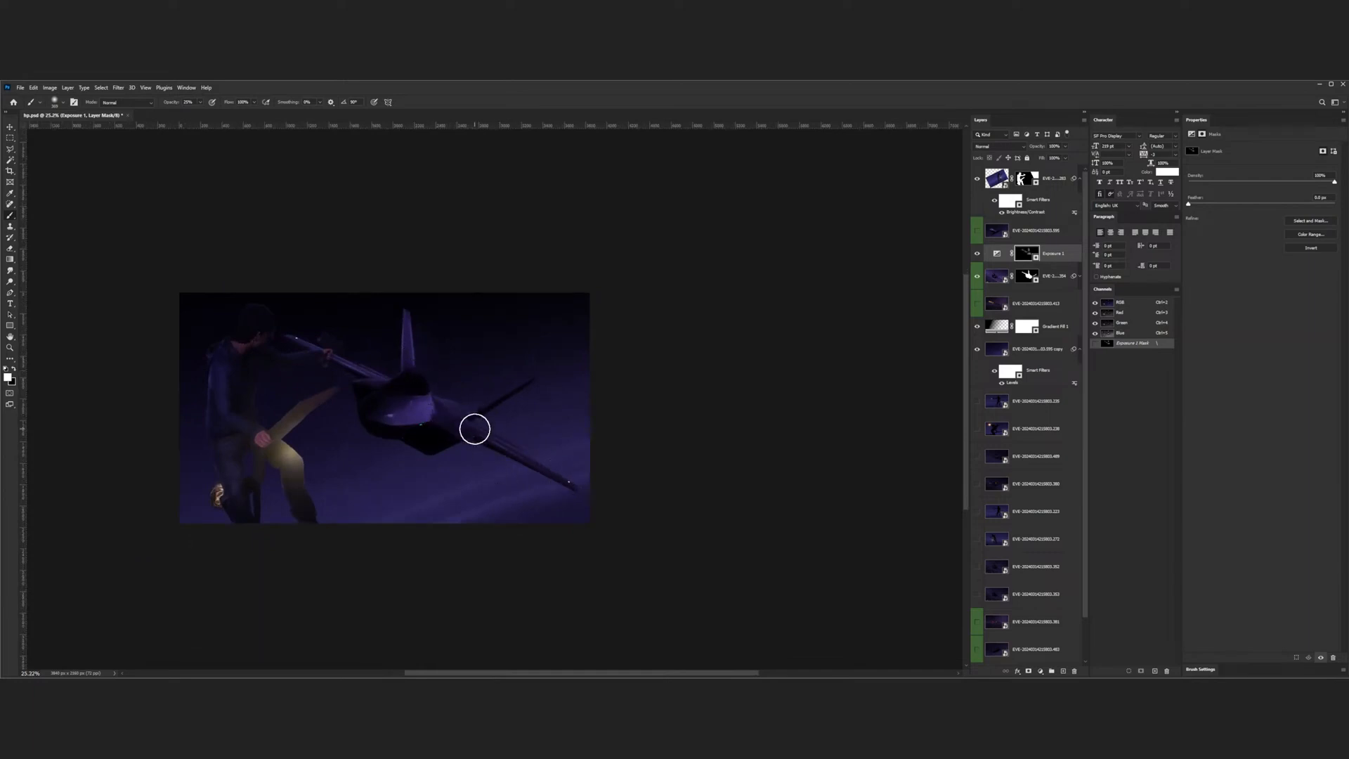
pyautogui.scroll(-3, 475, 429)
pyautogui.click(977, 253)
pyautogui.click(978, 253)
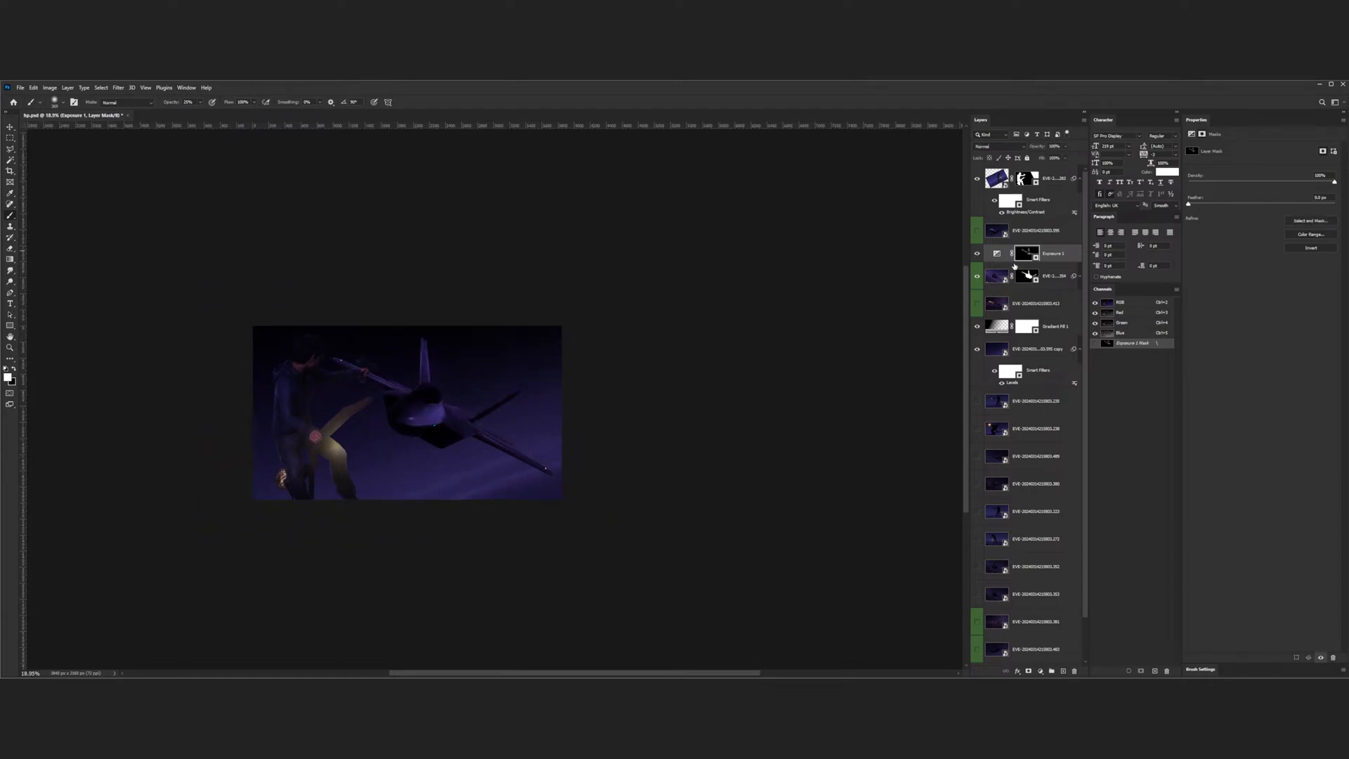
pyautogui.click(997, 253)
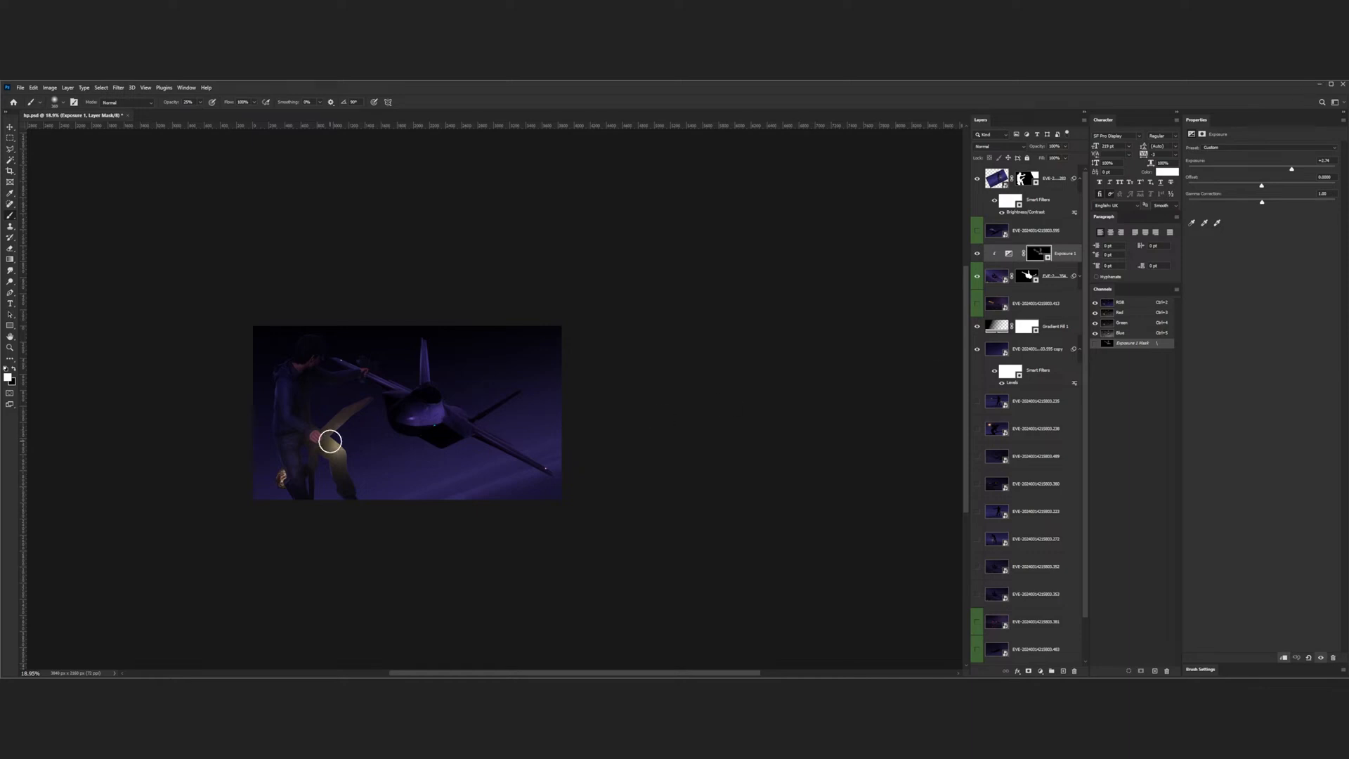
pyautogui.scroll(3, 331, 440)
pyautogui.hscroll(-3, 492, 472)
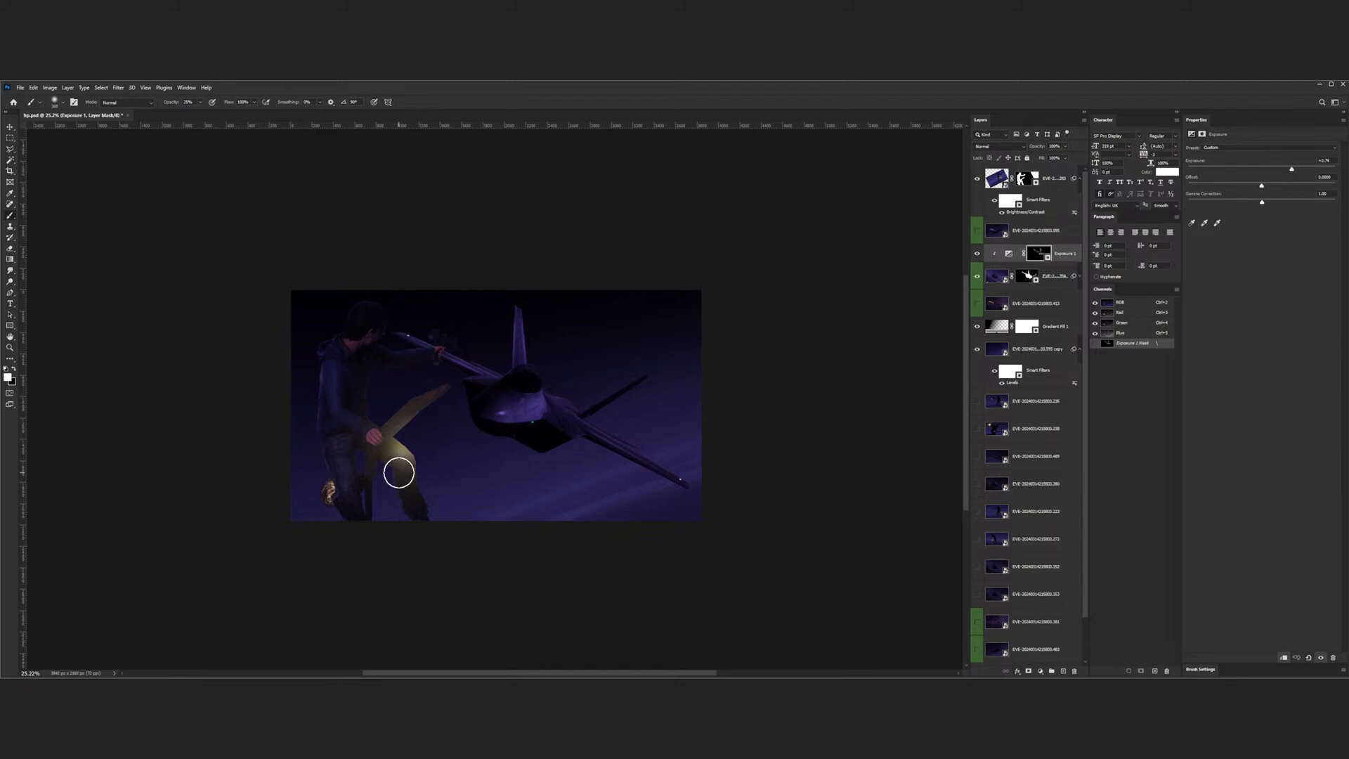
# - Compare the jet with the Exposure adjustment hidden and shown, and preview the hidden screenshot layer above it
pyautogui.scroll(-3, 480, 421)
pyautogui.scroll(3, 508, 382)
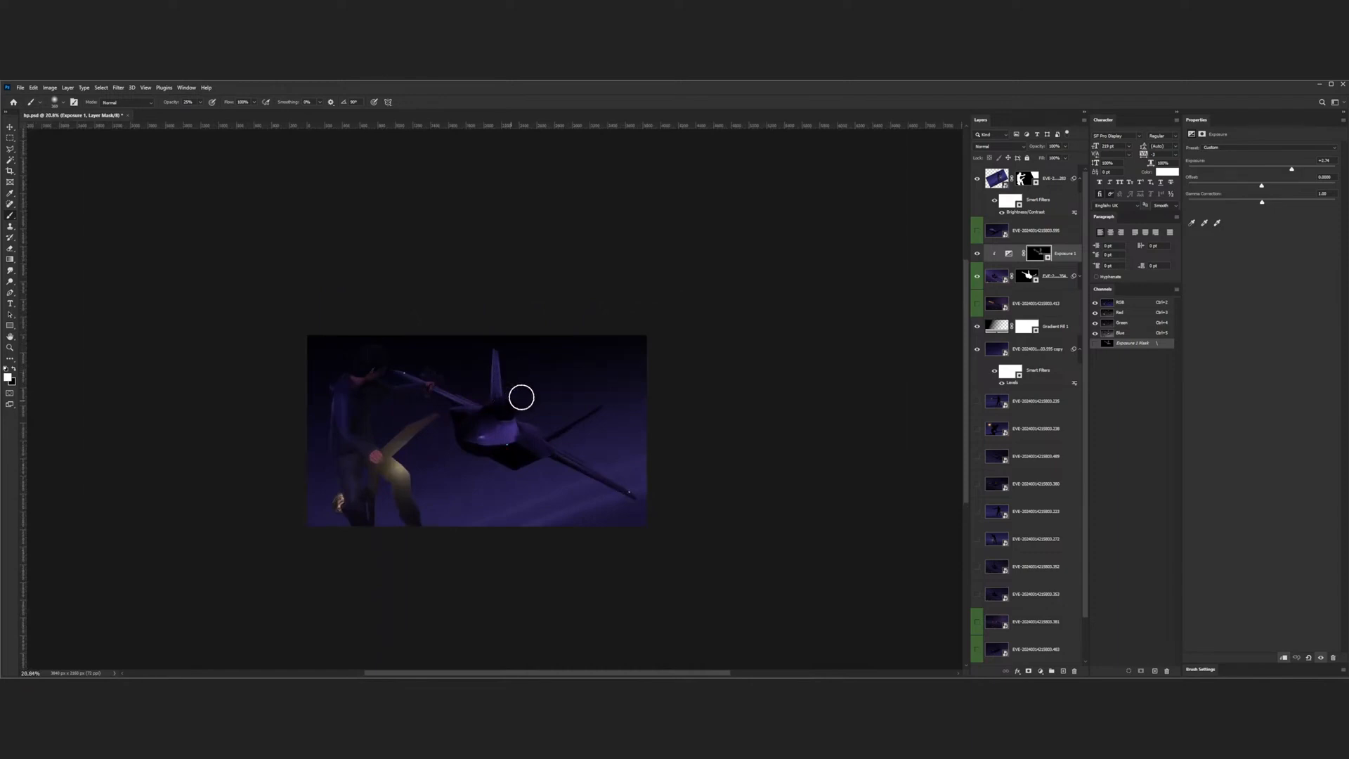
pyautogui.click(977, 254)
pyautogui.click(978, 254)
pyautogui.click(977, 253)
pyautogui.click(977, 254)
pyautogui.click(976, 233)
pyautogui.click(977, 233)
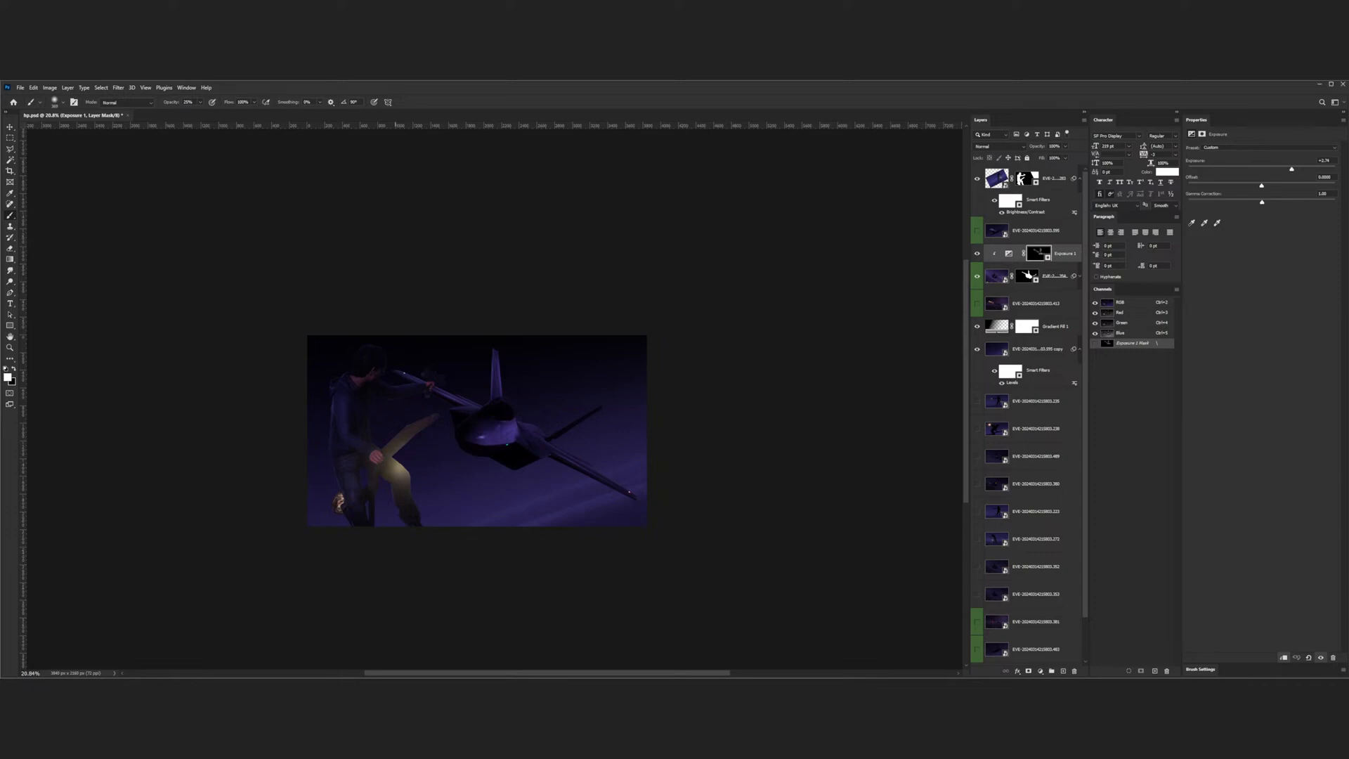
pyautogui.scroll(3, 498, 413)
pyautogui.click(524, 405)
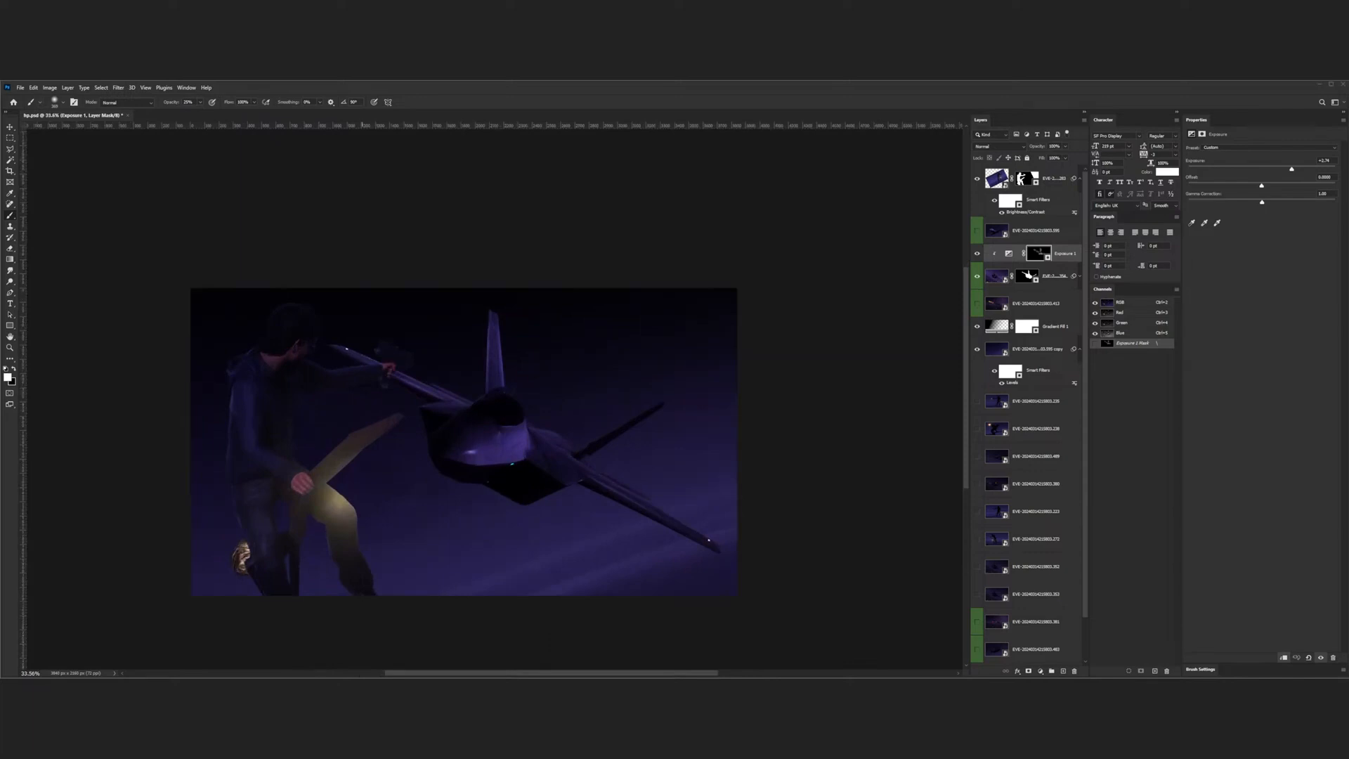
pyautogui.scroll(-2, 505, 410)
# - Activate the Move tool with no layer selected, and view the masked jet layer and a lower screenshot layer in isolation
pyautogui.click(10, 128)
pyautogui.click(722, 380)
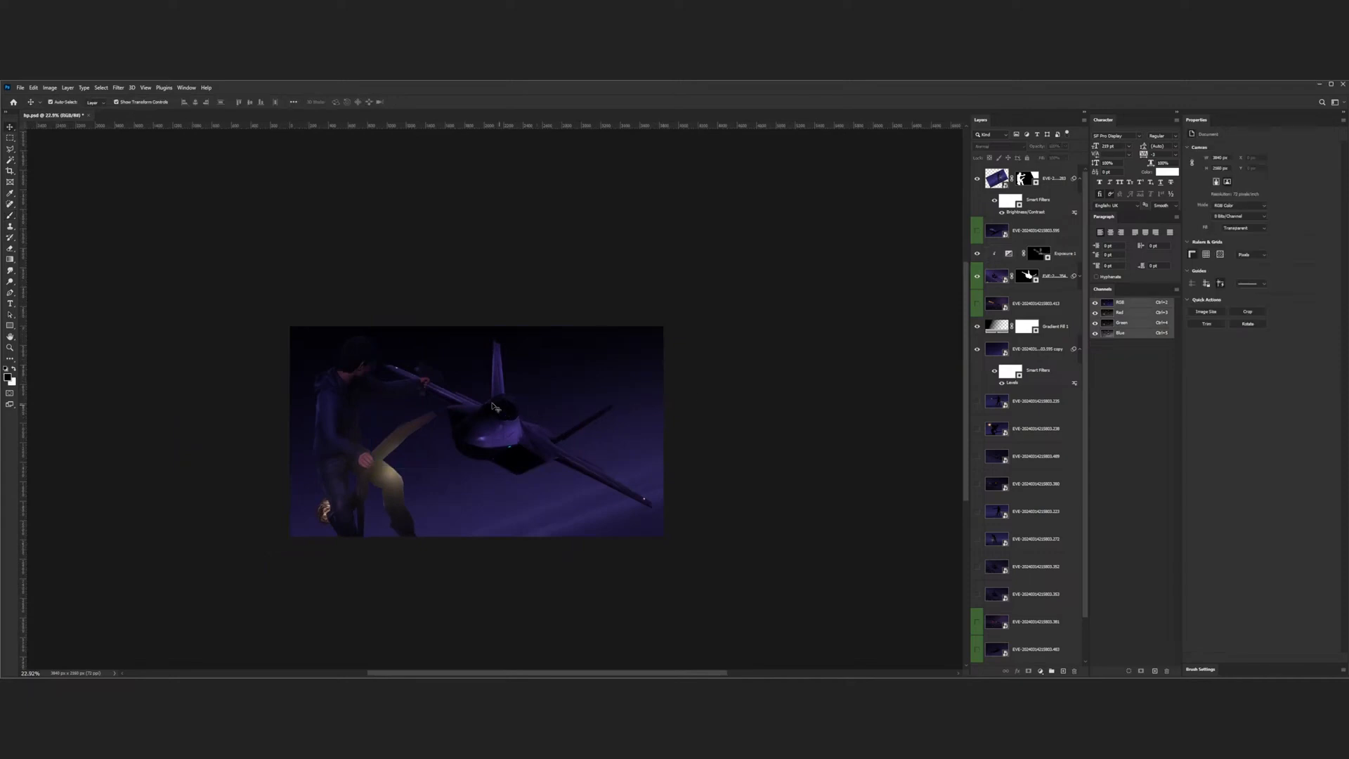
pyautogui.scroll(2, 503, 409)
pyautogui.scroll(-1, 494, 407)
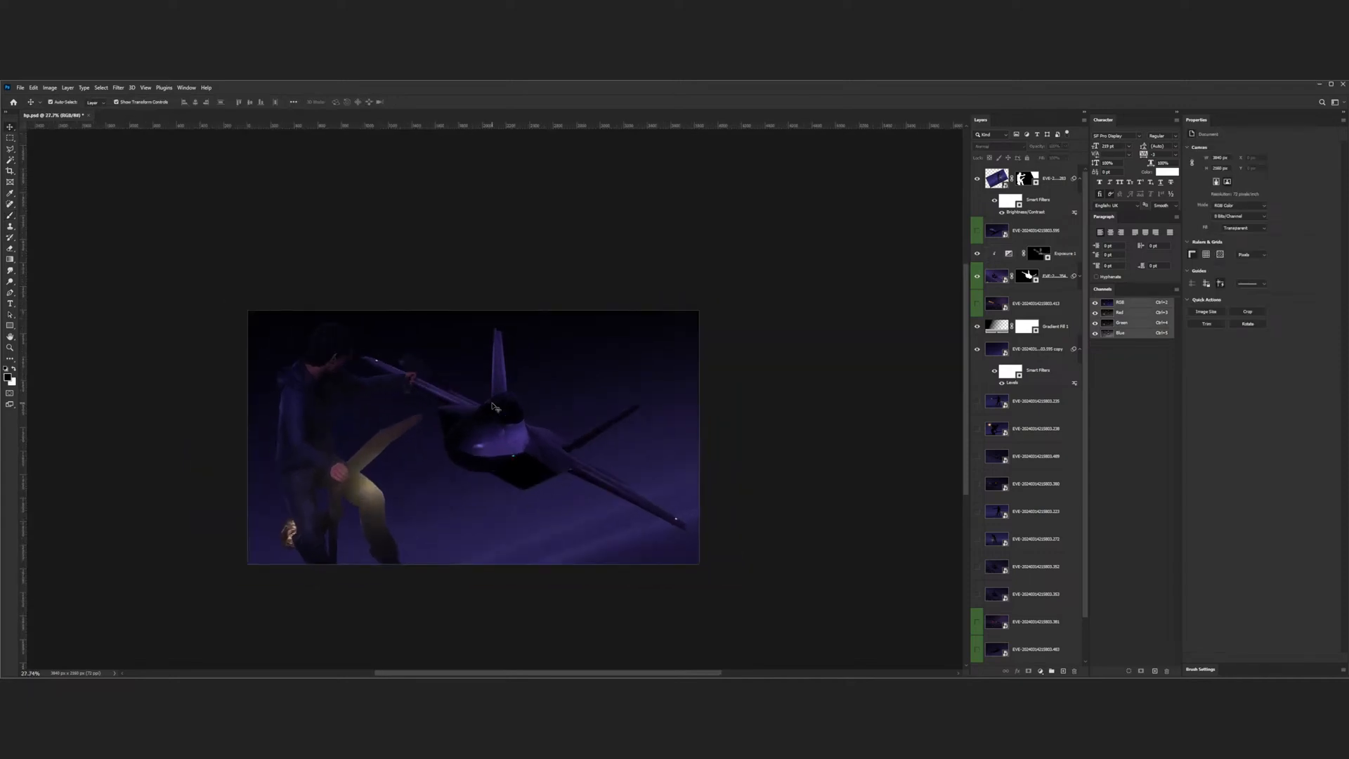
pyautogui.keyDown('alt'); pyautogui.click(977, 278); pyautogui.keyUp('alt')
pyautogui.keyDown('alt'); pyautogui.click(976, 279); pyautogui.keyUp('alt')
pyautogui.keyDown('alt'); pyautogui.click(976, 484); pyautogui.keyUp('alt')
pyautogui.keyDown('alt'); pyautogui.click(976, 484); pyautogui.keyUp('alt')
# - View the two fiery explosion screenshots in the REJECTS group one at a time in isolation
pyautogui.scroll(-6, 1012, 562)
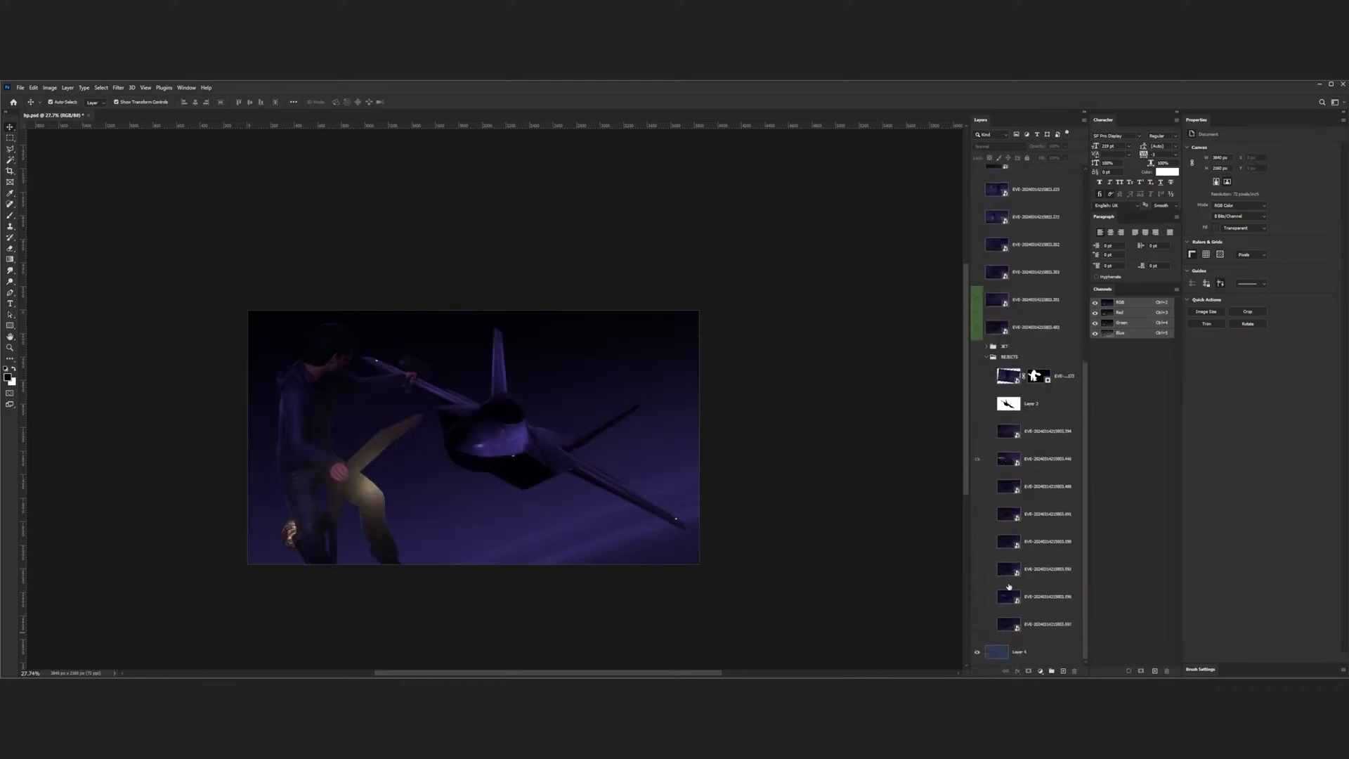
pyautogui.keyDown('alt'); pyautogui.click(977, 461); pyautogui.keyUp('alt')
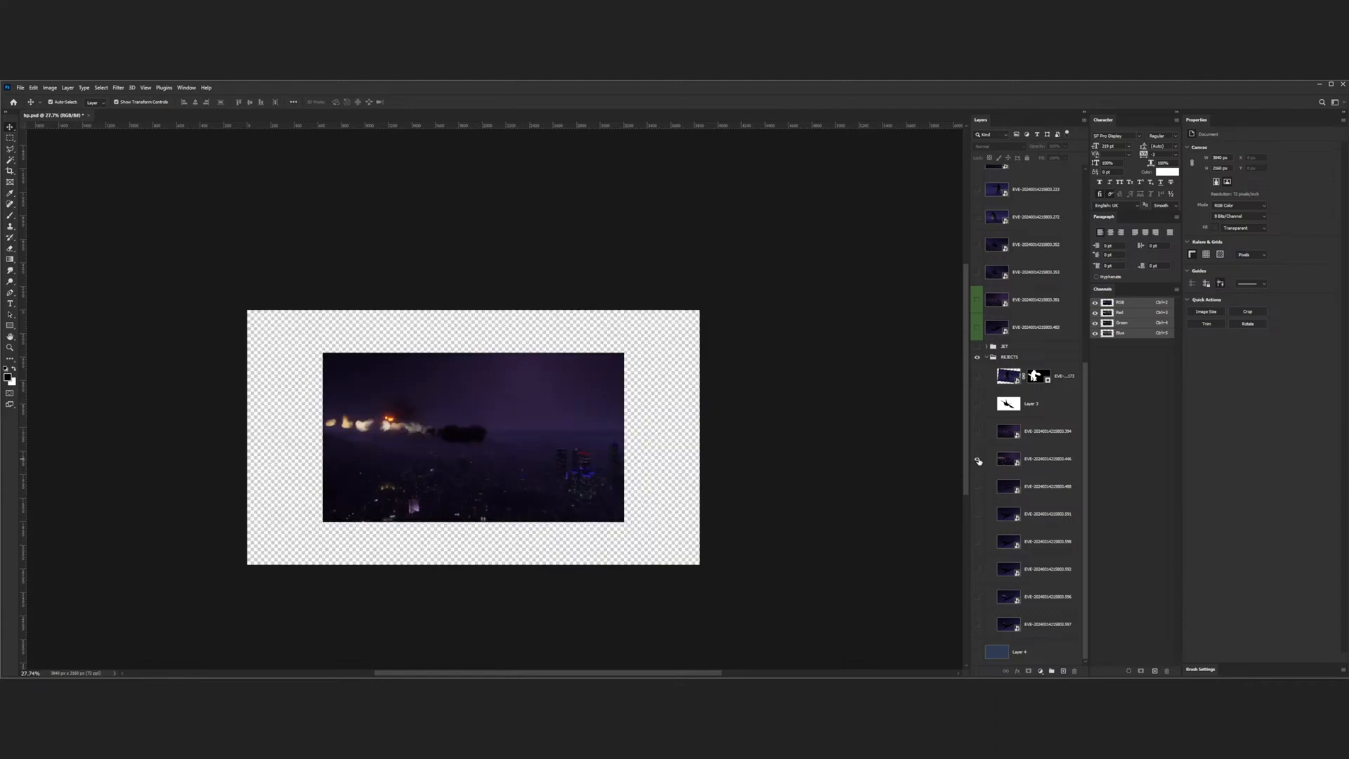
pyautogui.keyDown('alt'); pyautogui.click(977, 461); pyautogui.keyUp('alt')
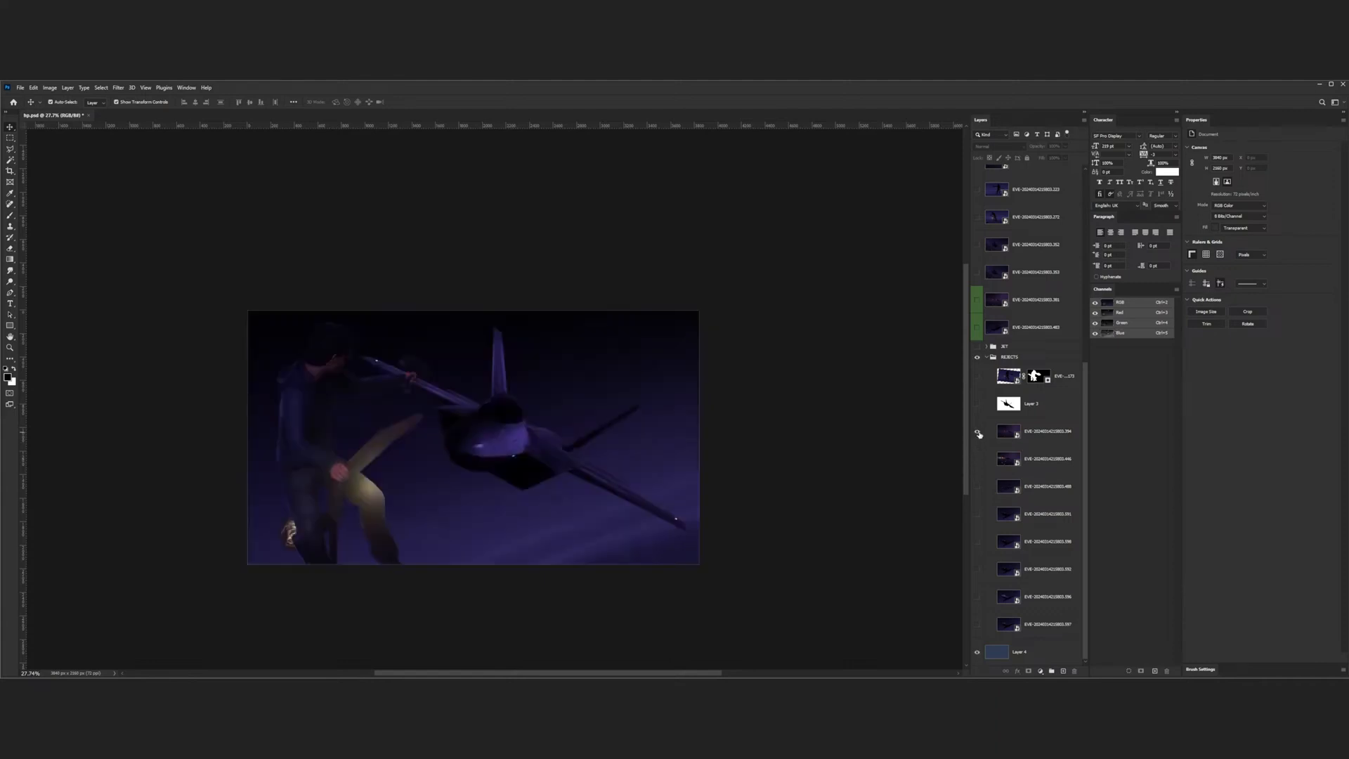
pyautogui.keyDown('alt'); pyautogui.click(977, 432); pyautogui.keyUp('alt')
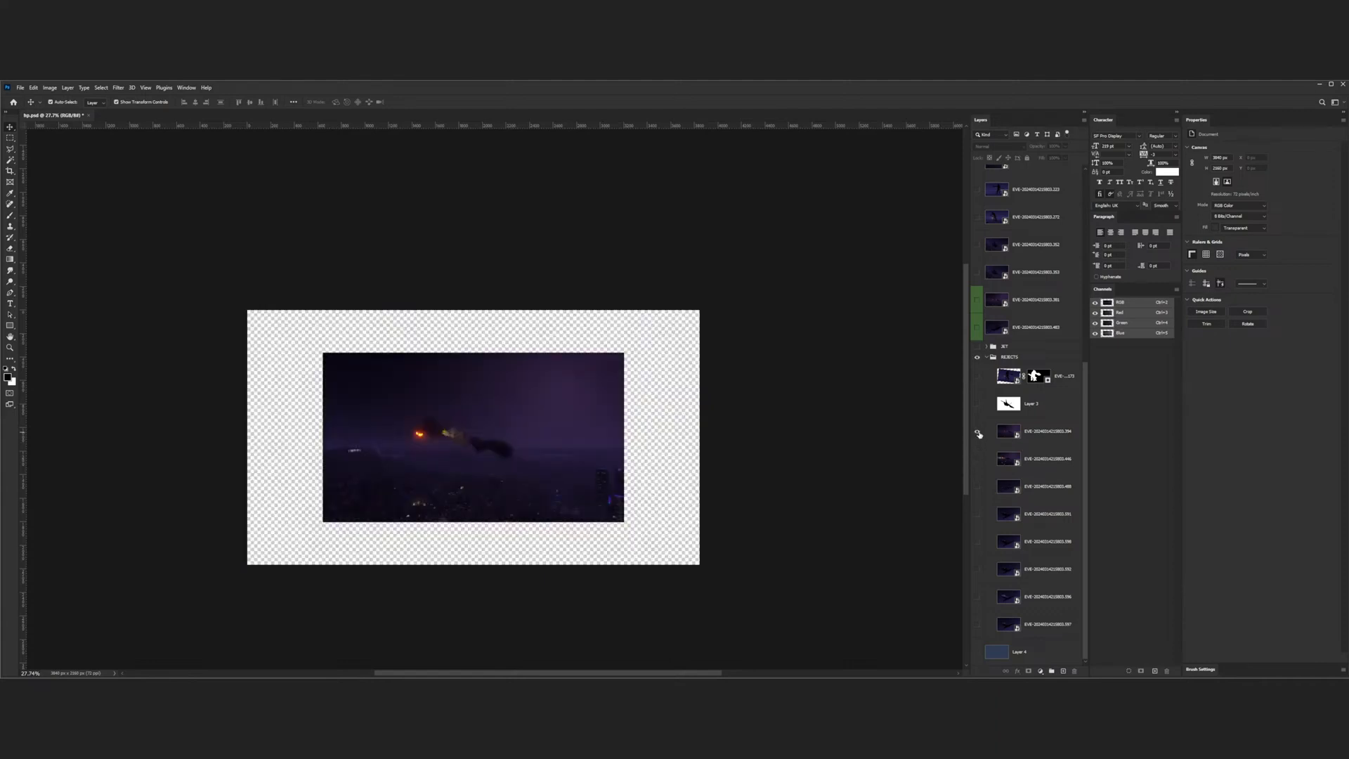
pyautogui.keyDown('alt'); pyautogui.click(977, 432); pyautogui.keyUp('alt')
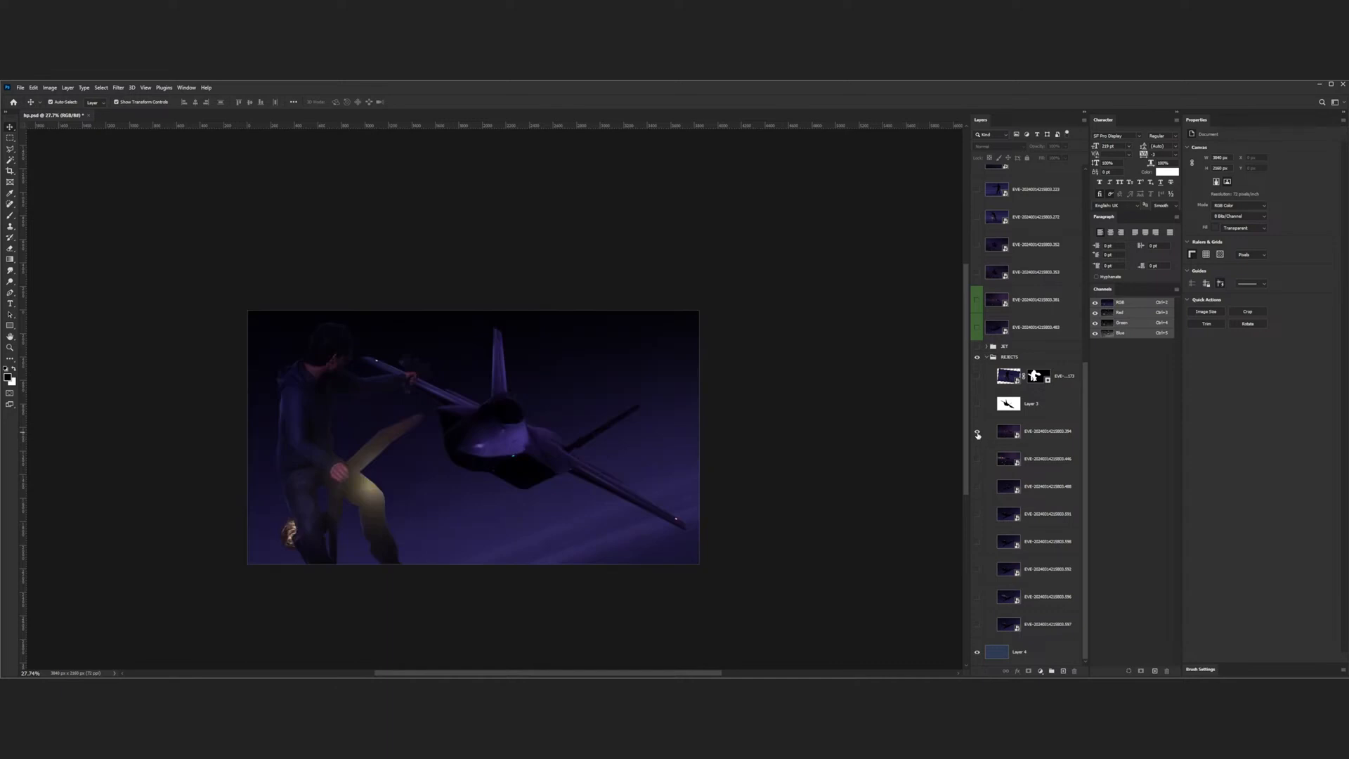
pyautogui.keyDown('alt'); pyautogui.click(977, 432); pyautogui.keyUp('alt')
pyautogui.keyDown('alt'); pyautogui.click(977, 433); pyautogui.keyUp('alt')
pyautogui.keyDown('alt'); pyautogui.click(978, 461); pyautogui.keyUp('alt')
pyautogui.keyDown('alt'); pyautogui.click(978, 461); pyautogui.keyUp('alt')
pyautogui.click(978, 460)
# - Show the screenshot of the burning debris trail over the city and move it to the top of the layer stack
pyautogui.scroll(5, 987, 361)
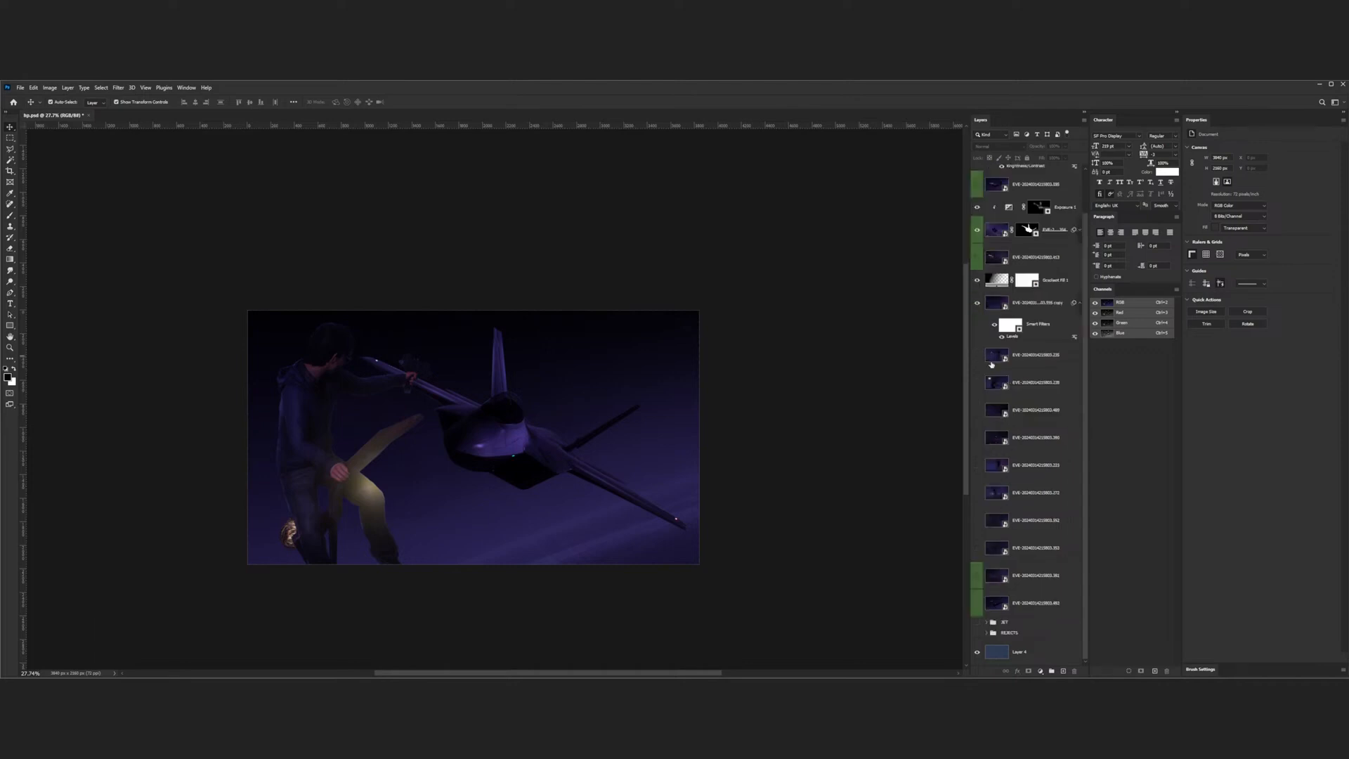
pyautogui.click(977, 303)
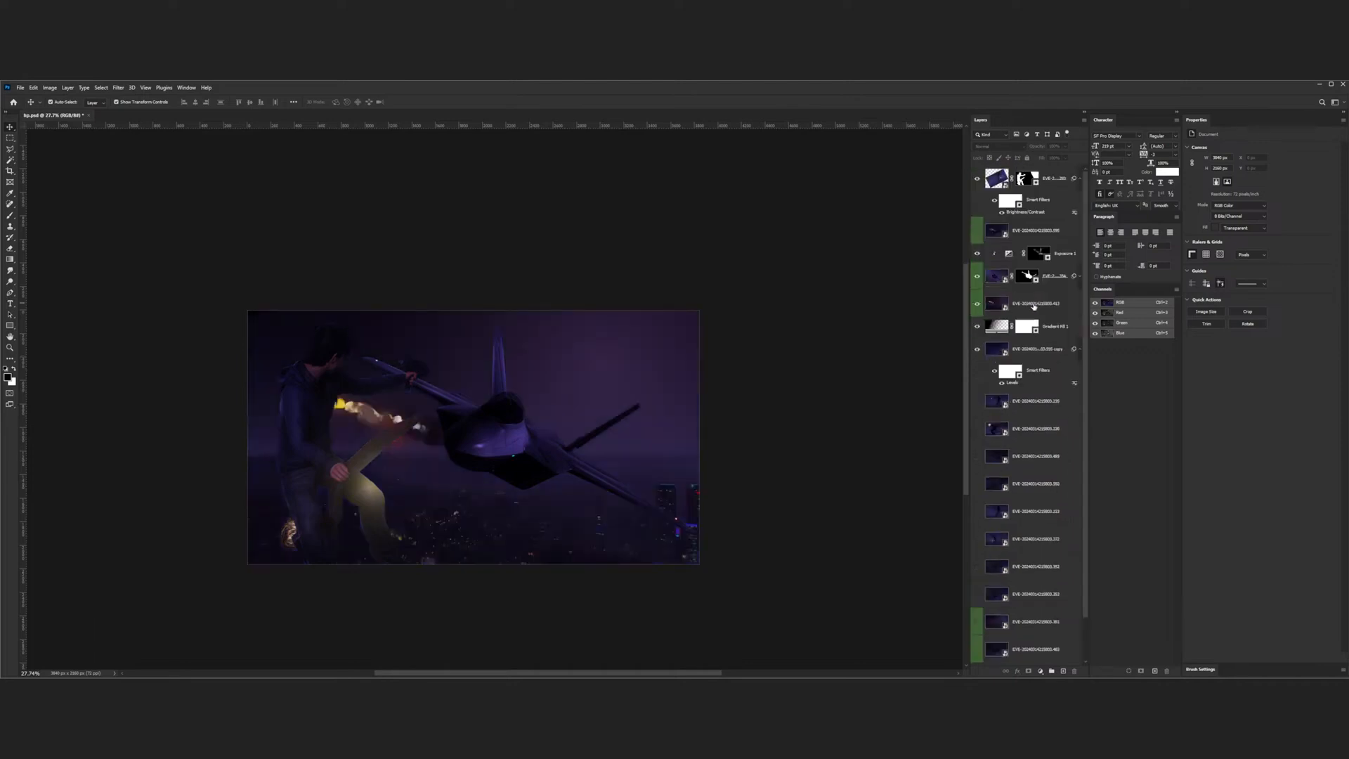
pyautogui.moveTo(1055, 168); pyautogui.dragTo(1054, 167)
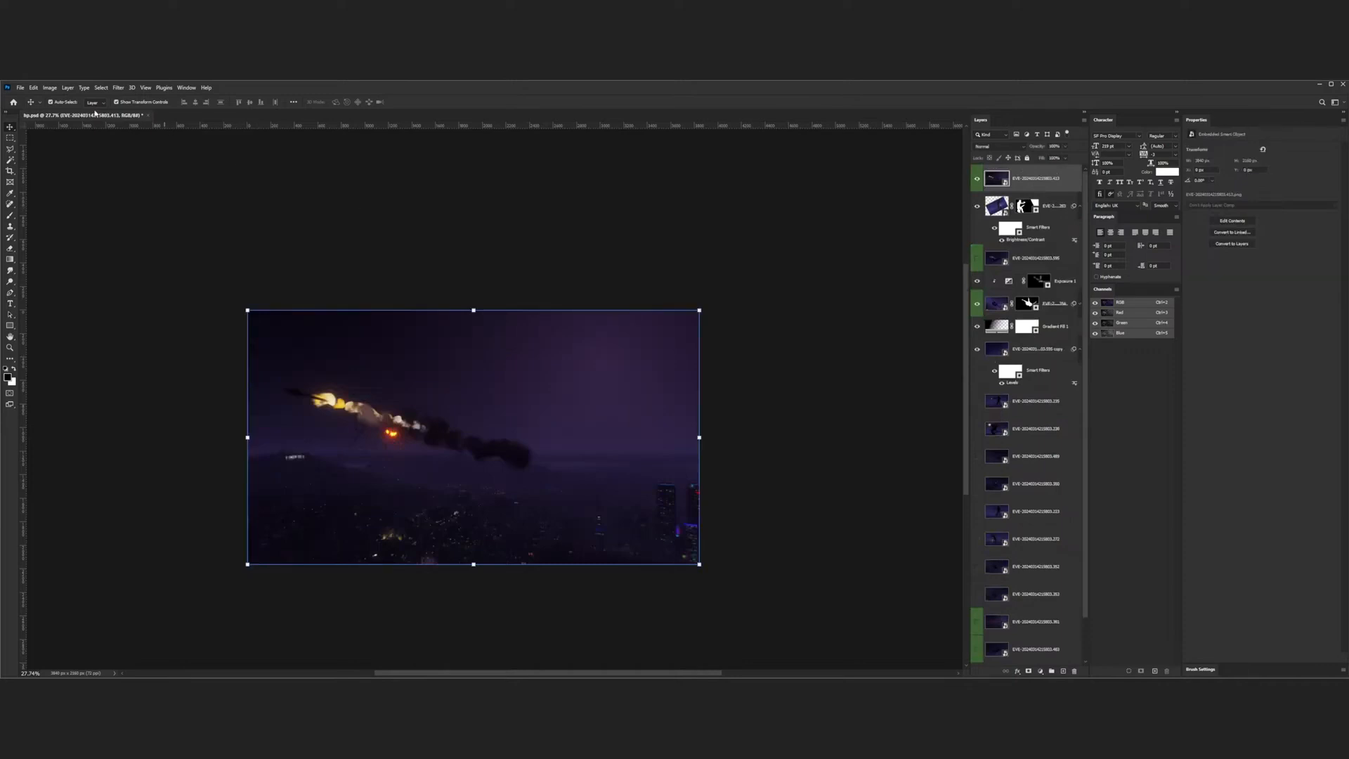
# - Try blending the burning debris layer with Screen mode and darkening its background with a Levels adjustment
pyautogui.click(989, 147)
pyautogui.click(992, 230)
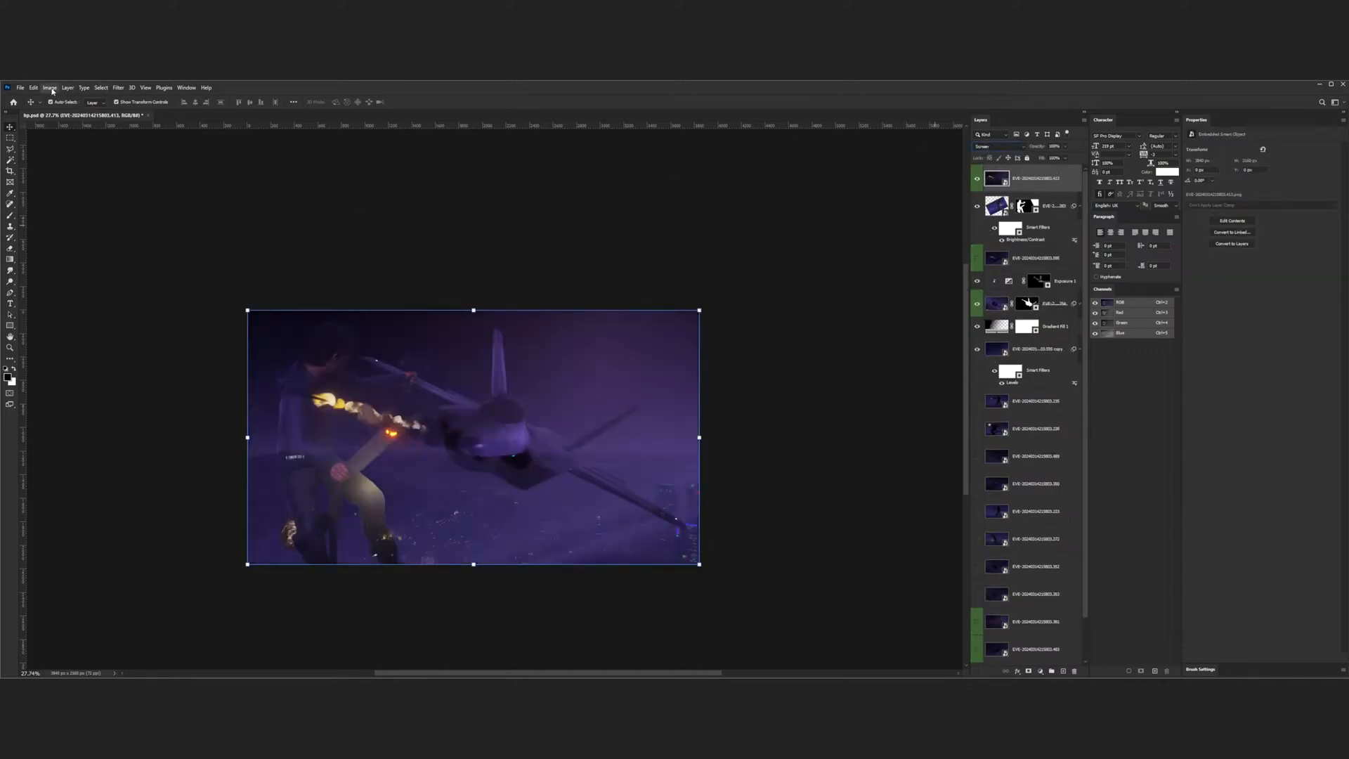
pyautogui.press('i')
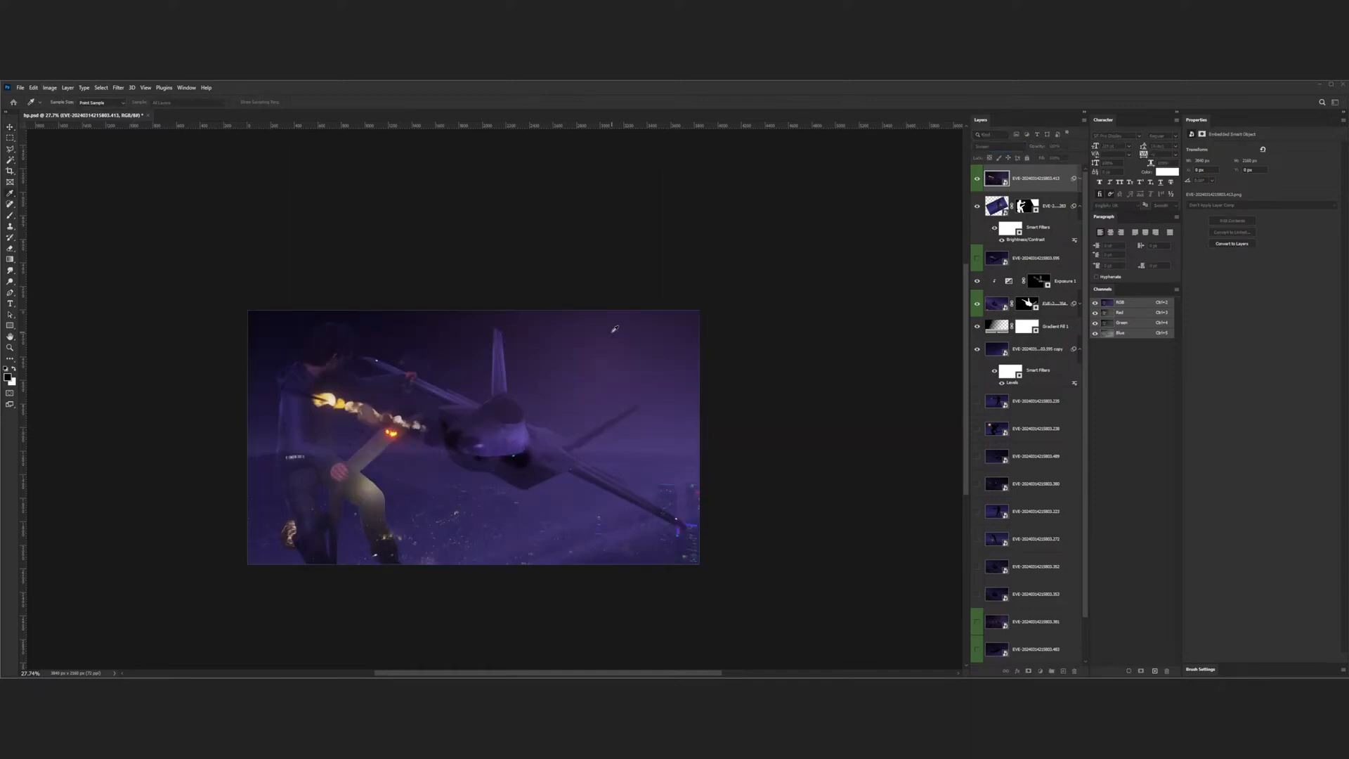
pyautogui.moveTo(647, 296); pyautogui.dragTo(669, 297)
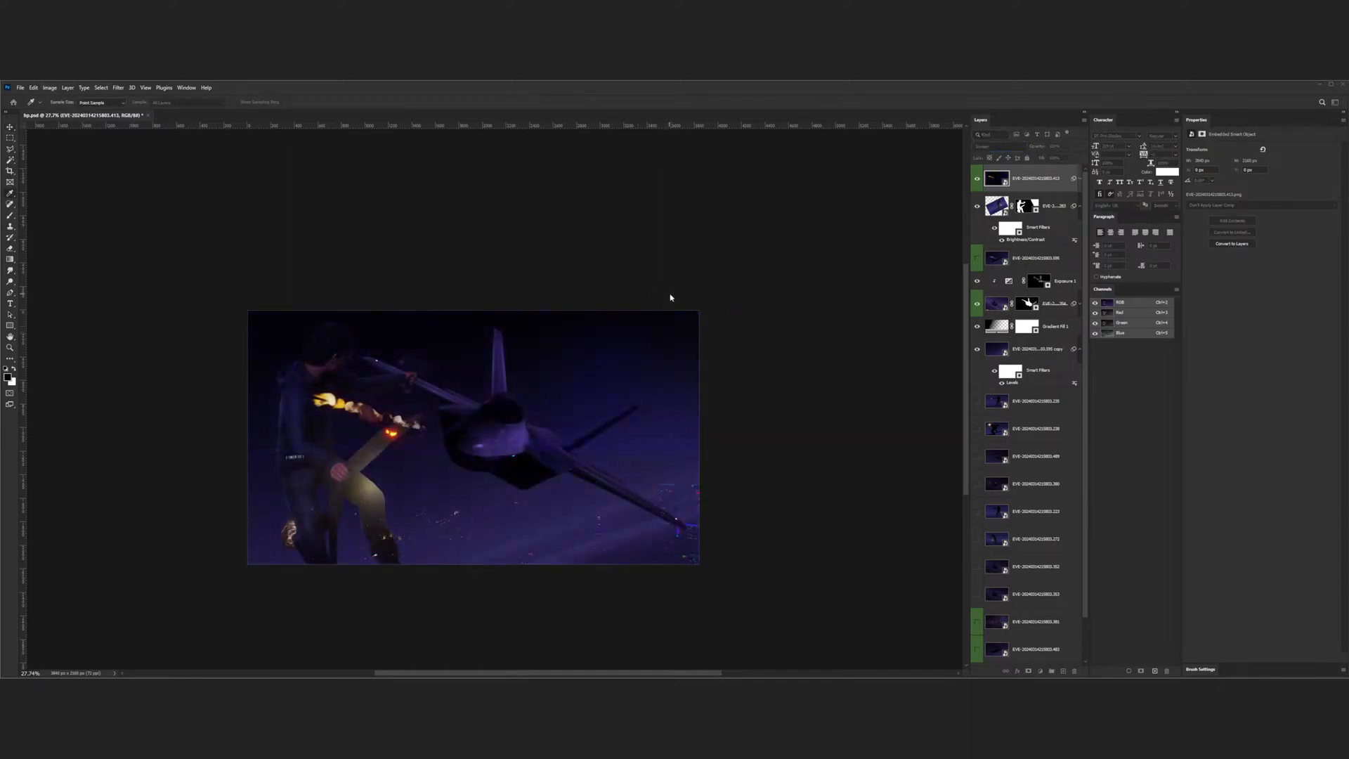
pyautogui.moveTo(754, 329)
pyautogui.mouseDown()
pyautogui.moveTo(720, 330)
pyautogui.moveTo(771, 330)
pyautogui.moveTo(730, 294)
pyautogui.moveTo(742, 295)
pyautogui.mouseUp()
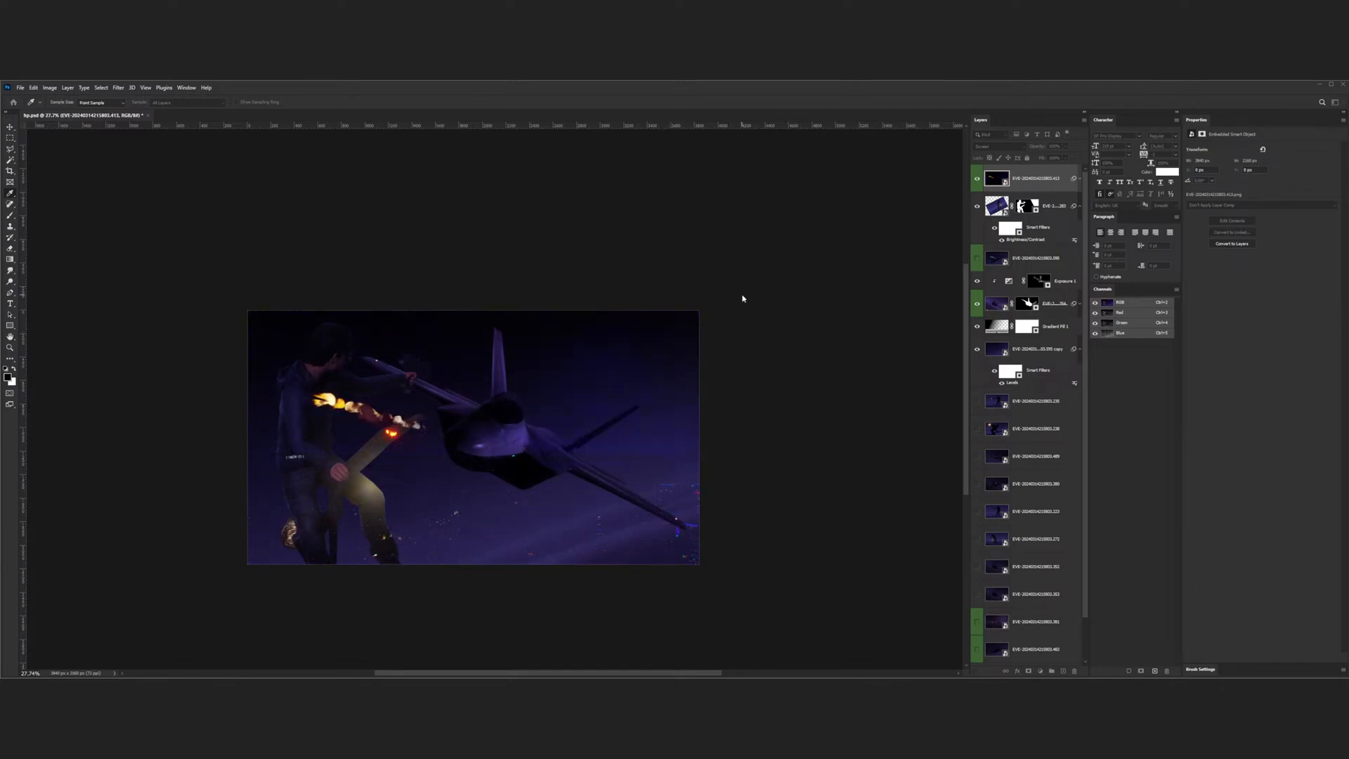
pyautogui.click(788, 218)
# - Try the fire trail beside the jet's tail fin, and undo its move, the Levels adjustment and the Screen blending
pyautogui.press('v')
pyautogui.moveTo(361, 417); pyautogui.dragTo(562, 376)
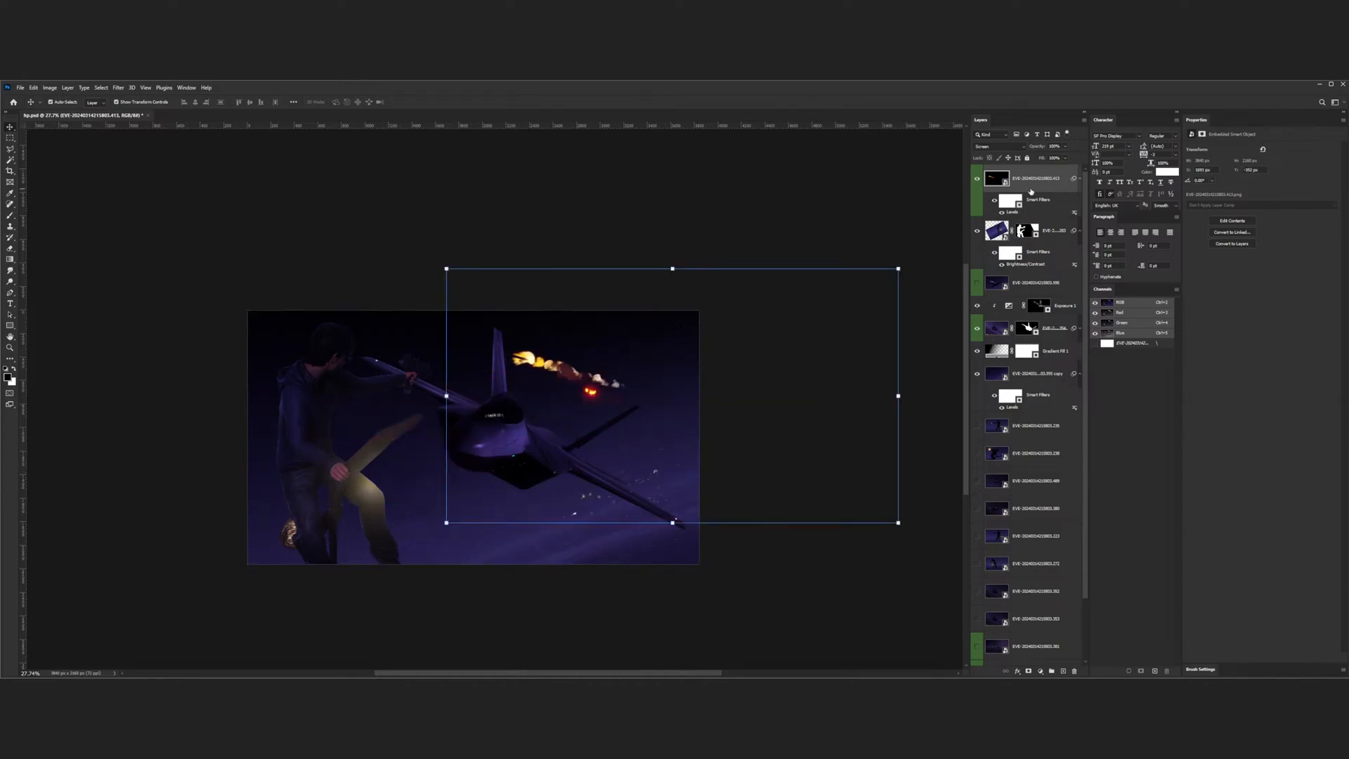
pyautogui.hotkey('ctrl', 'z')
pyautogui.hotkey('ctrl', 'z')
pyautogui.hotkey('ctrl', 'z')
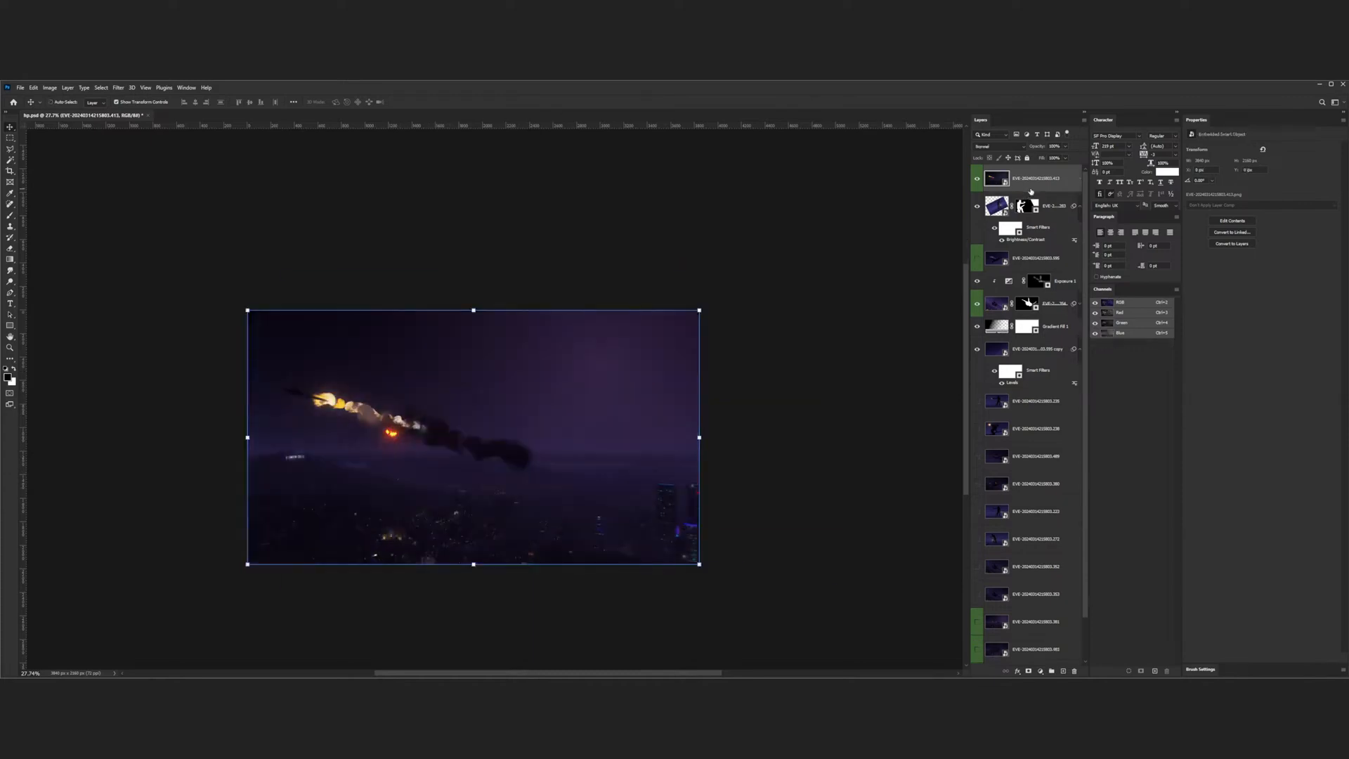
# - Hide the burning debris layer, clear the layer selection, and check the sky background by turning its layer off and on
pyautogui.click(976, 178)
pyautogui.keyDown('ctrl'); pyautogui.click(883, 263); pyautogui.keyUp('ctrl')
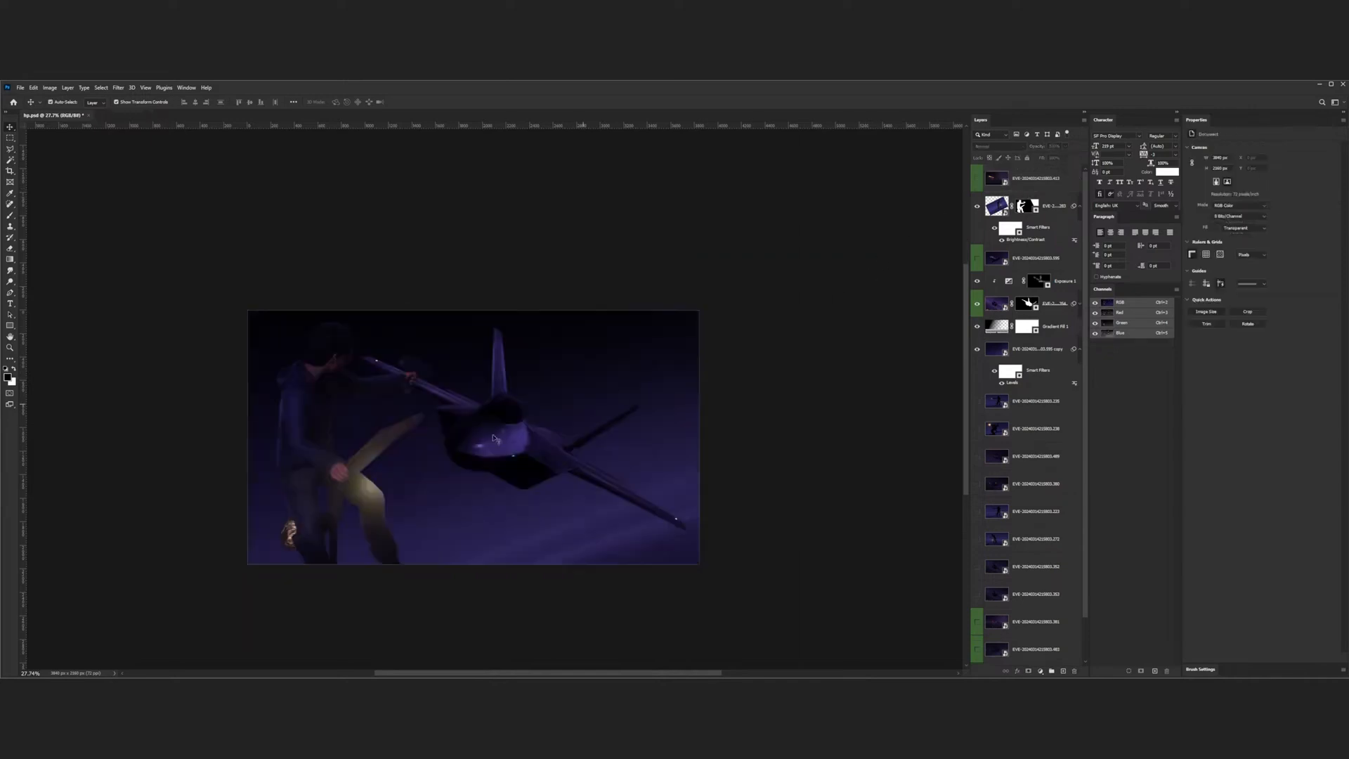
pyautogui.scroll(-4, 445, 447)
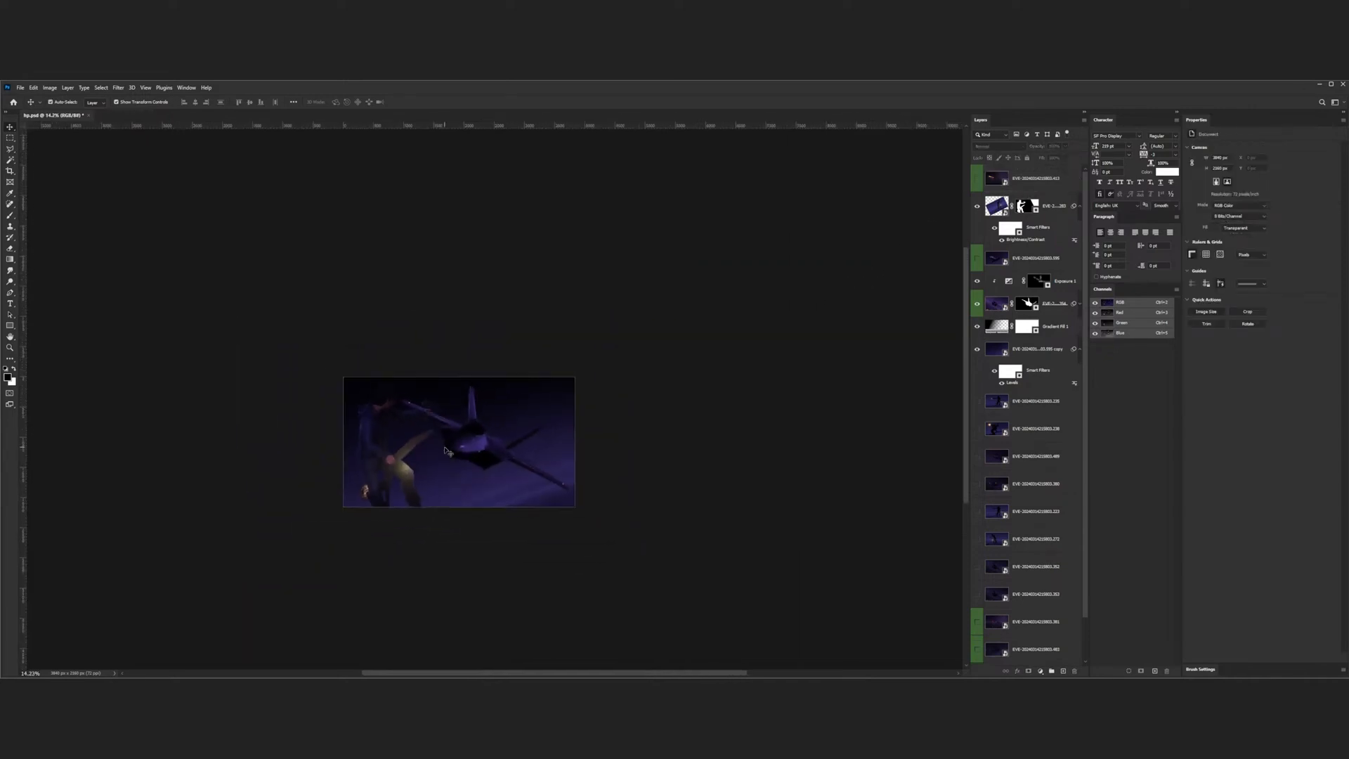
pyautogui.scroll(2, 445, 451)
pyautogui.scroll(-2, 1027, 515)
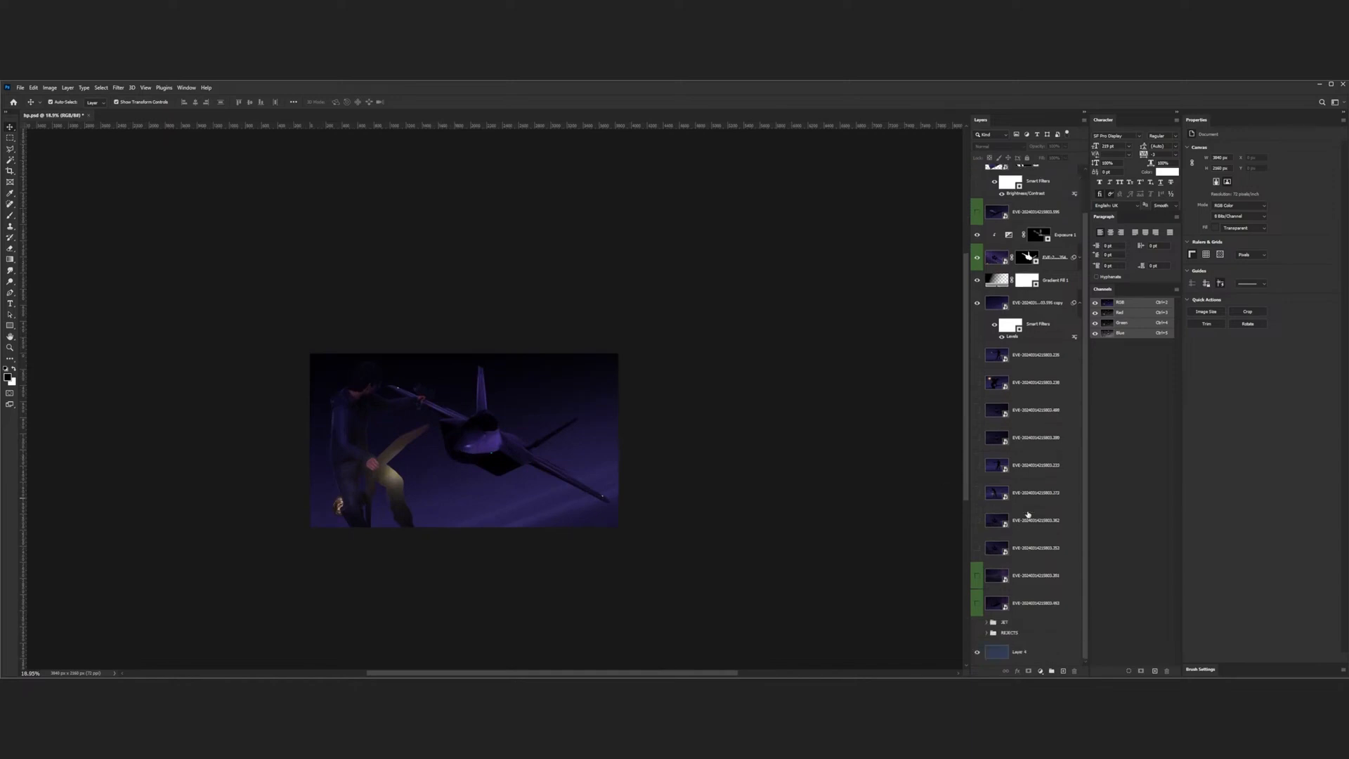
pyautogui.scroll(1, 1038, 556)
pyautogui.click(976, 350)
pyautogui.click(976, 350)
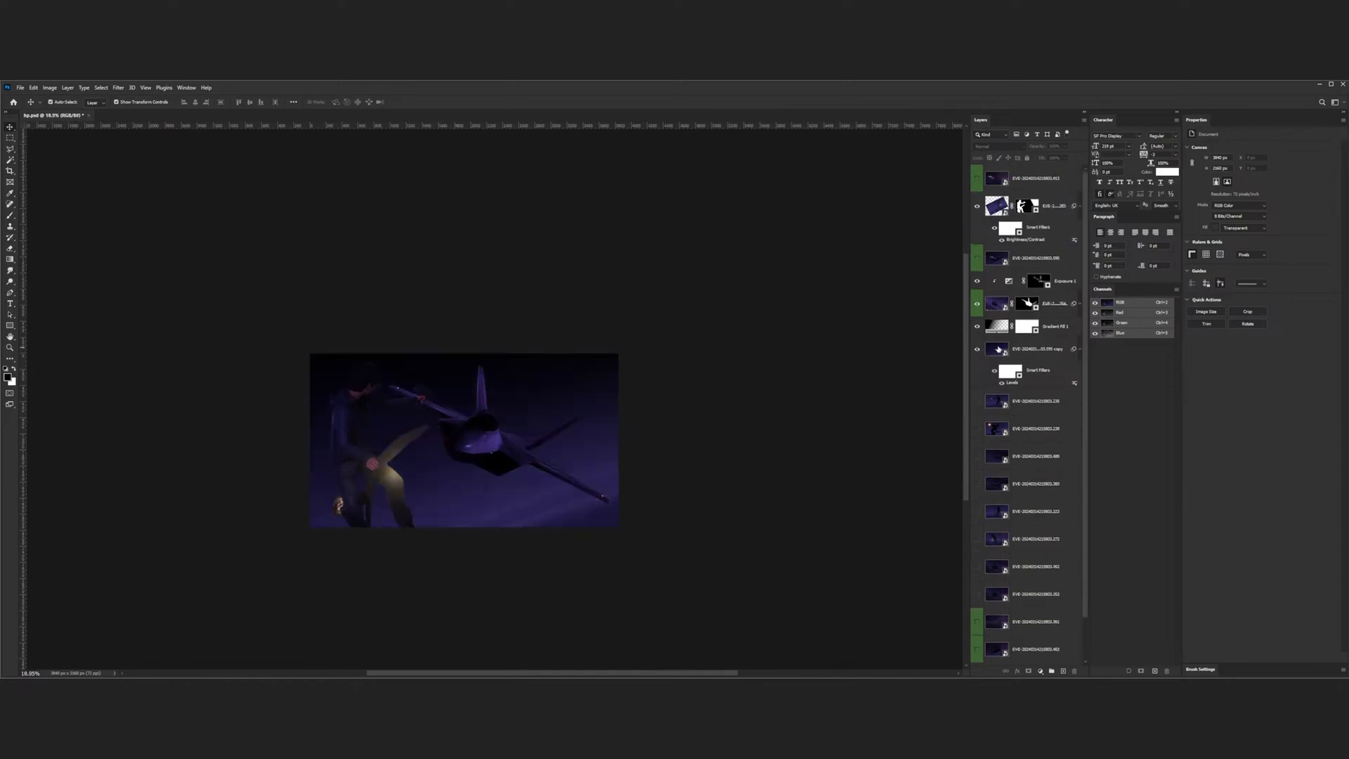
# - Try recolouring the sky background layer toward teal and blue with a Hue/Saturation adjustment
pyautogui.click(1030, 349)
pyautogui.click(49, 87)
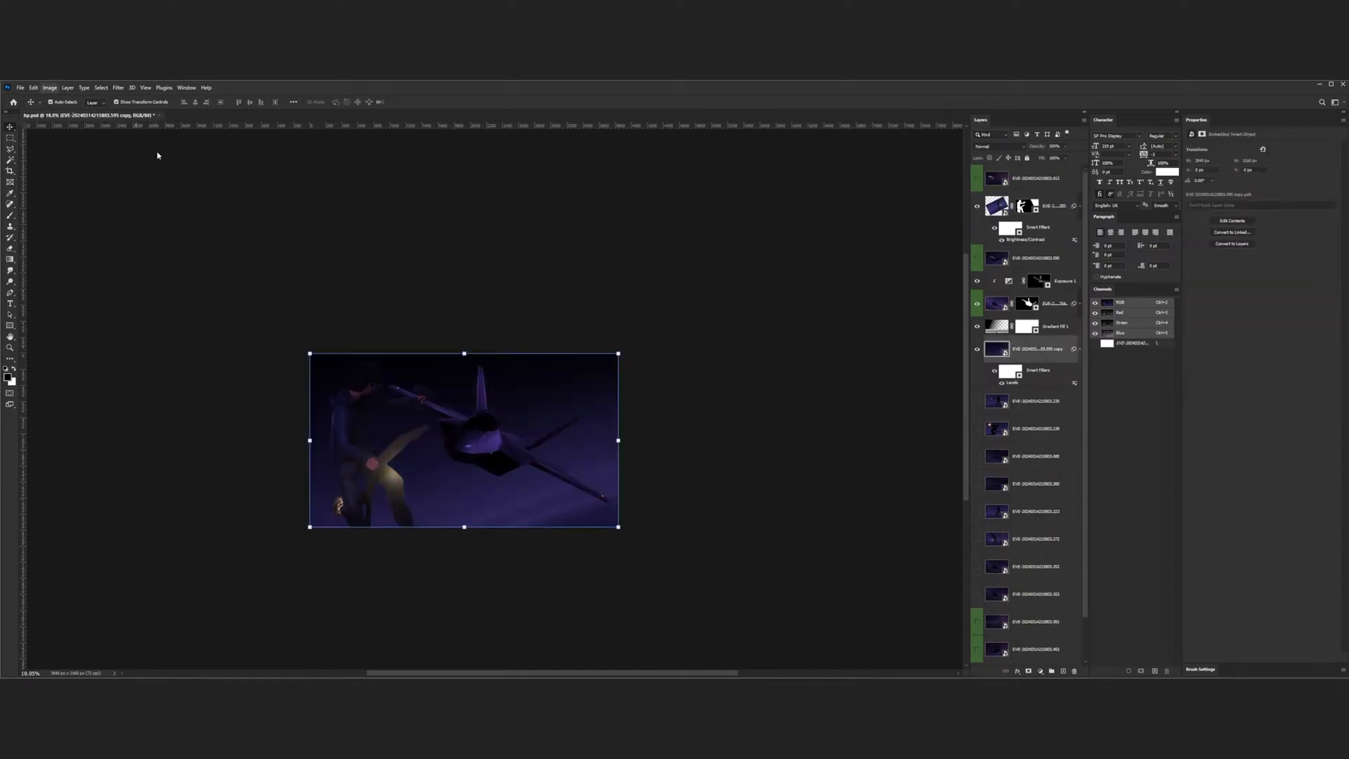
pyautogui.click(135, 153)
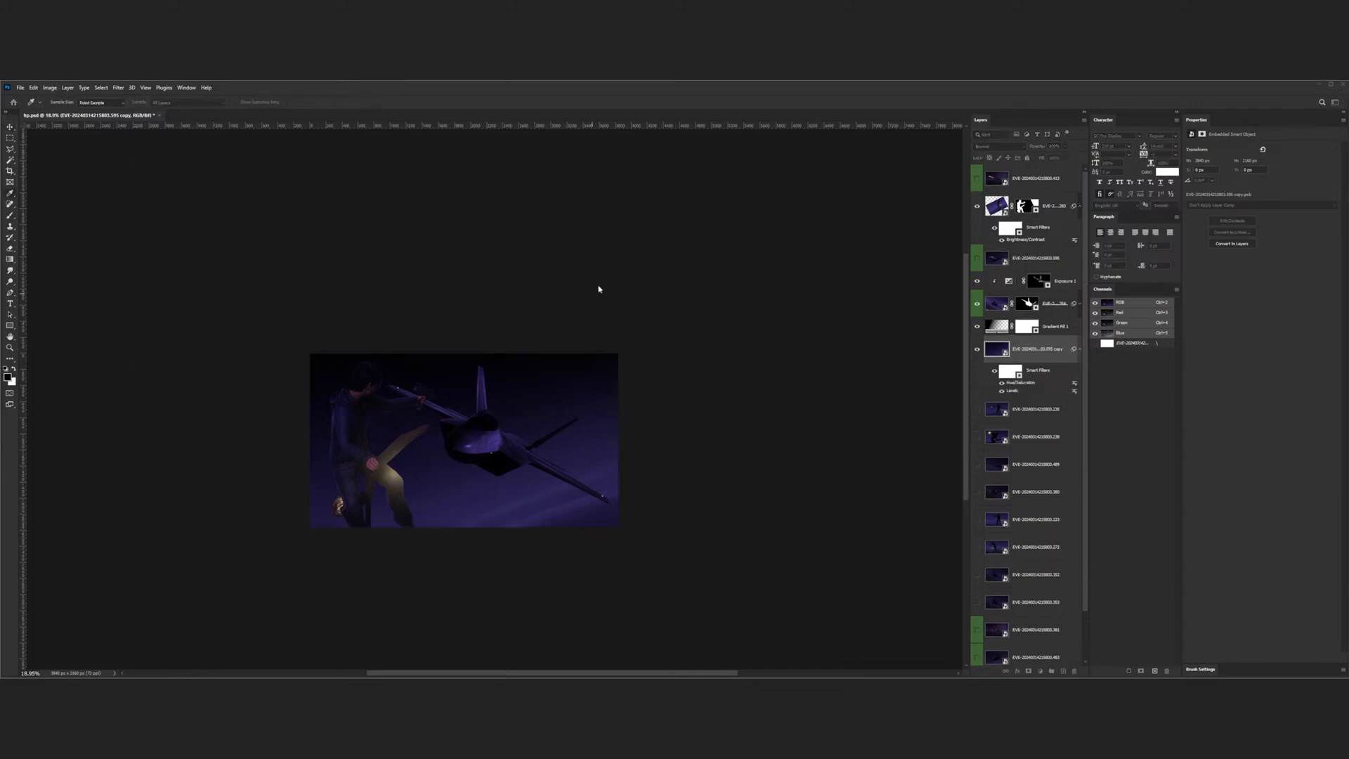
pyautogui.scroll(7, 510, 437)
pyautogui.scroll(-2, 409, 501)
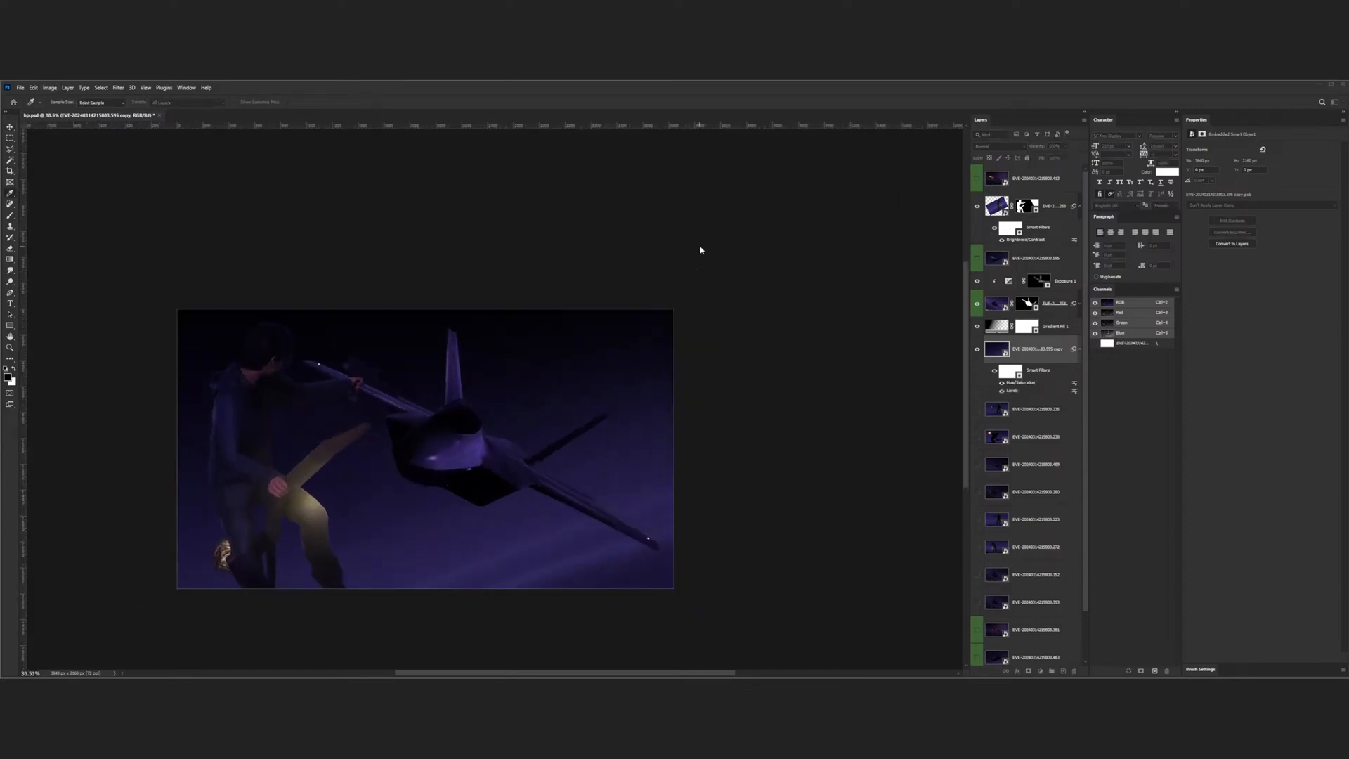
pyautogui.hotkey('ctrl', 'z')
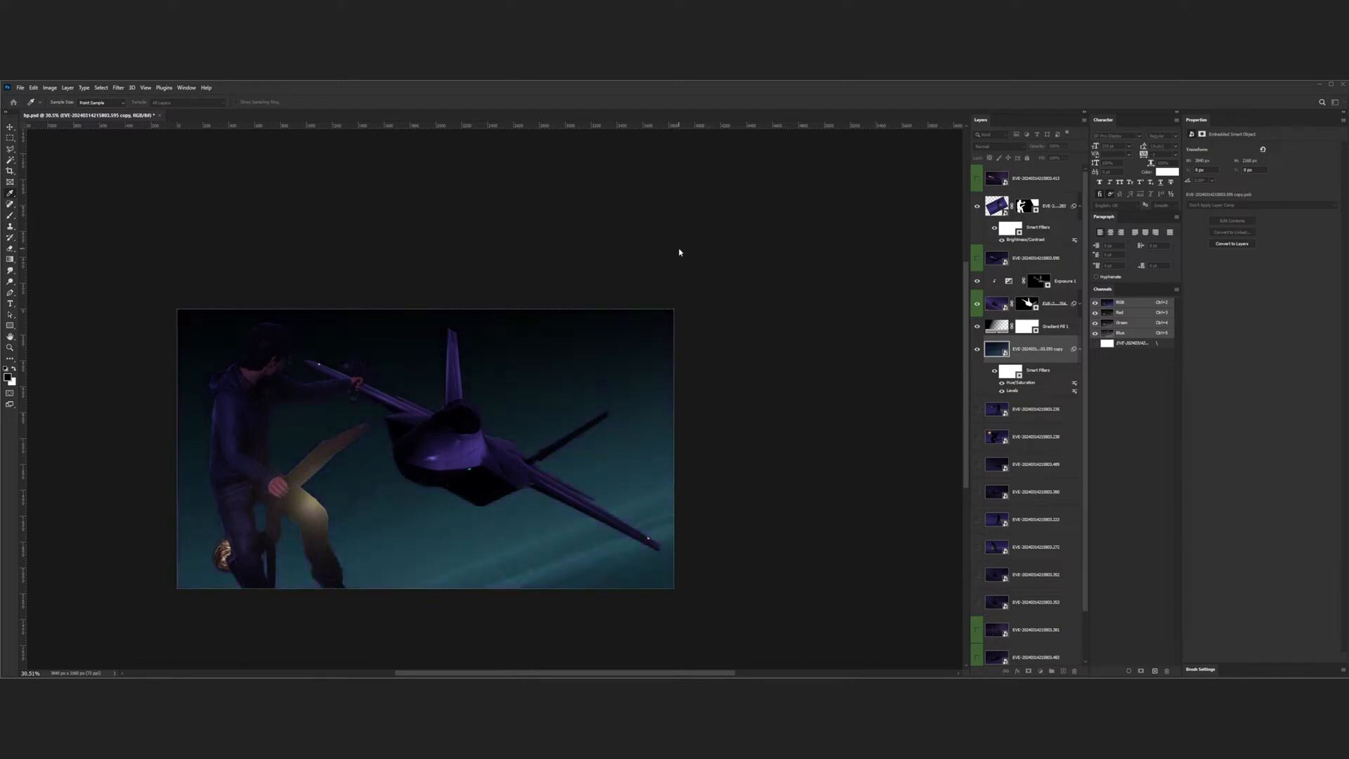
pyautogui.hotkey('ctrl', 'shift', 'z')
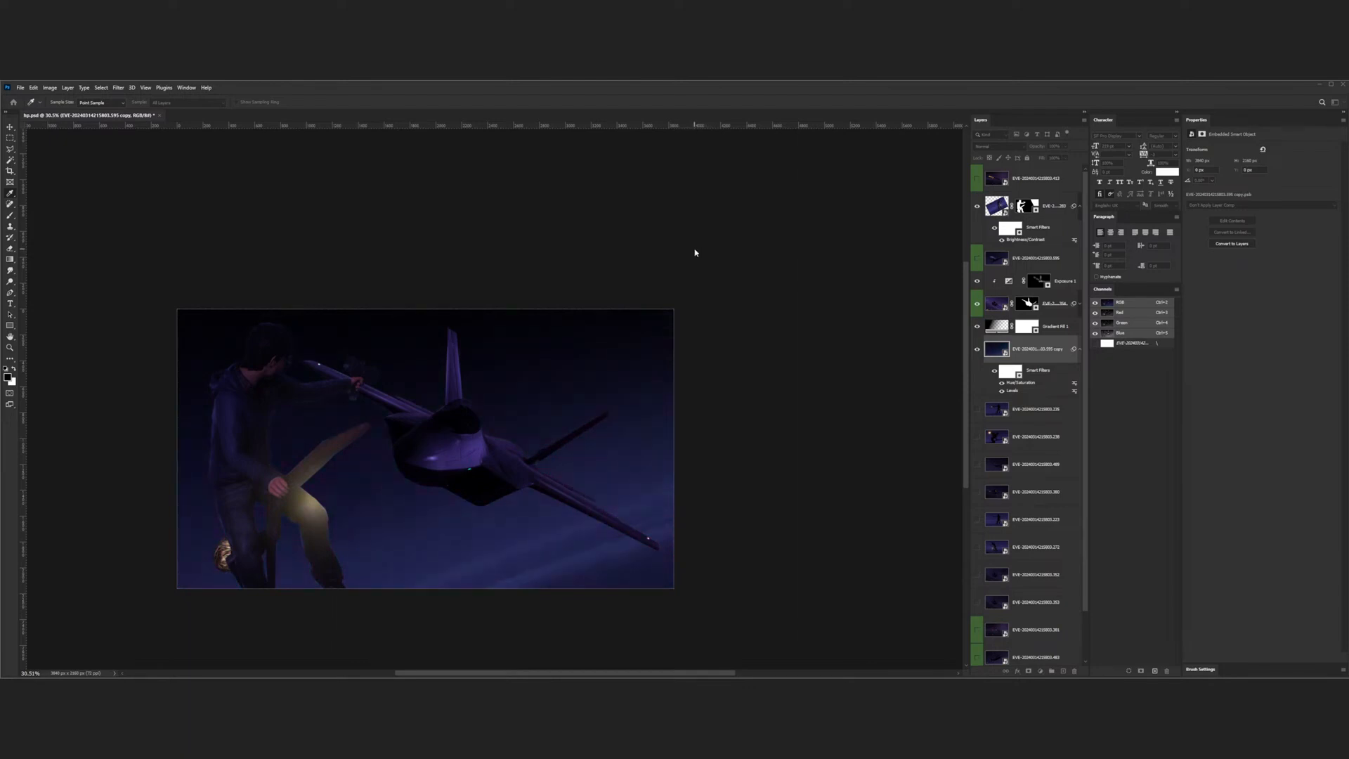
pyautogui.scroll(-7, 401, 356)
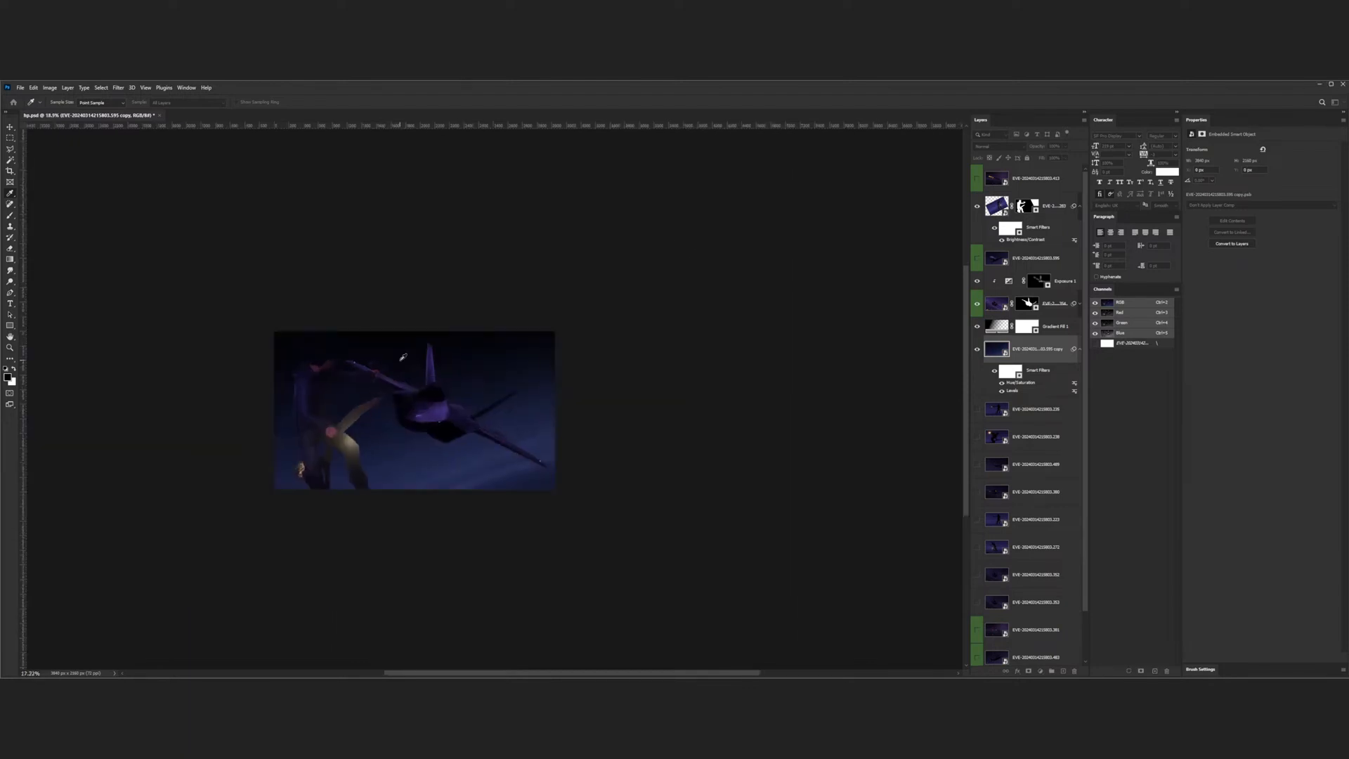
pyautogui.scroll(6, 406, 361)
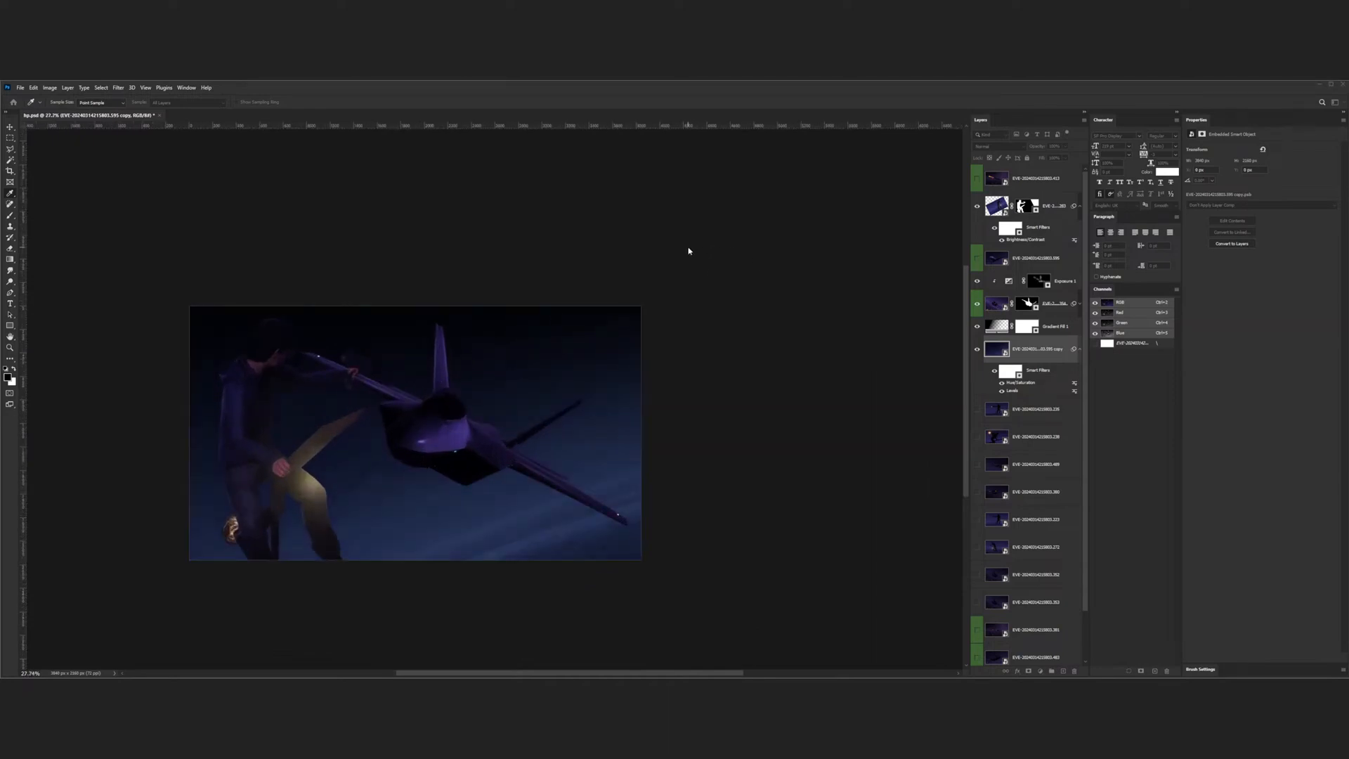
pyautogui.moveTo(687, 250); pyautogui.dragTo(635, 263)
pyautogui.click(806, 221)
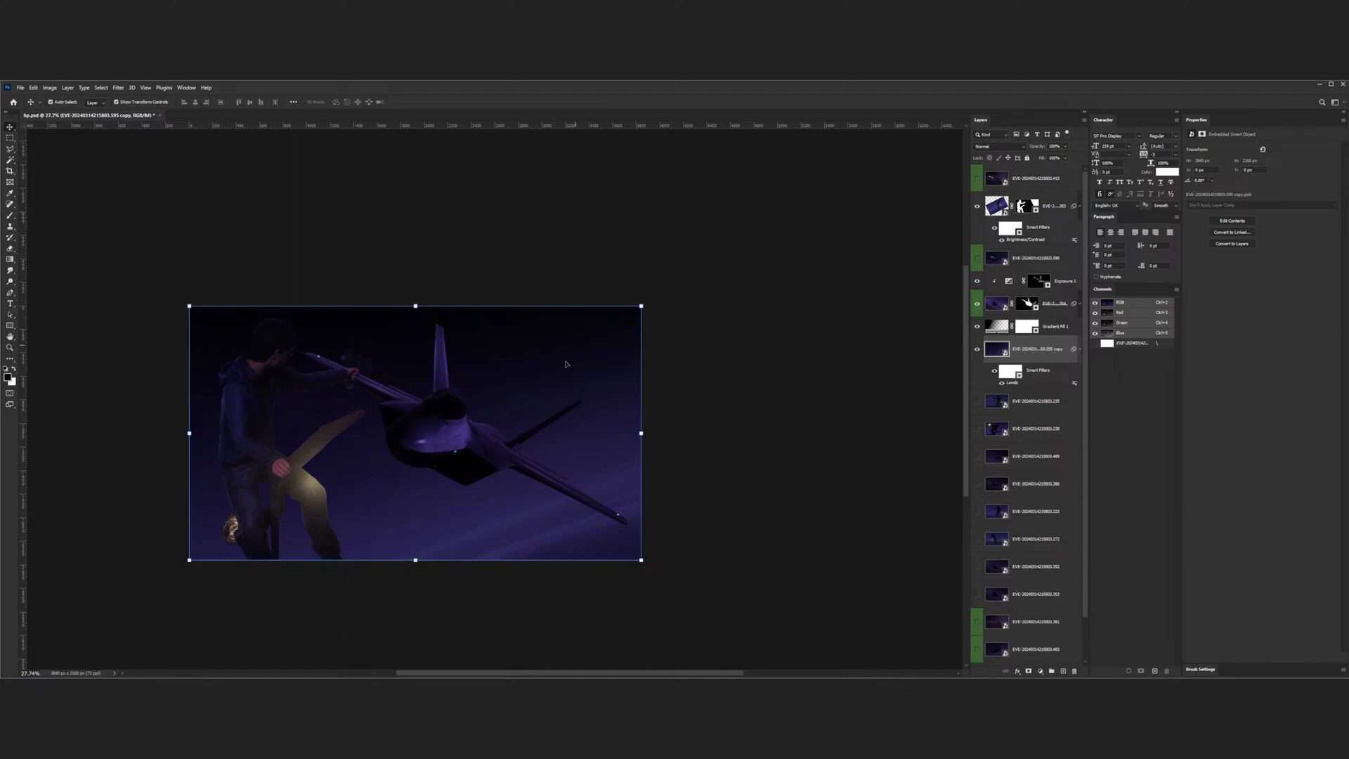
# - Compare the rider with the Brightness/Contrast smart filter off and on, and inspect the jet's cockpit up close
pyautogui.scroll(-3, 520, 393)
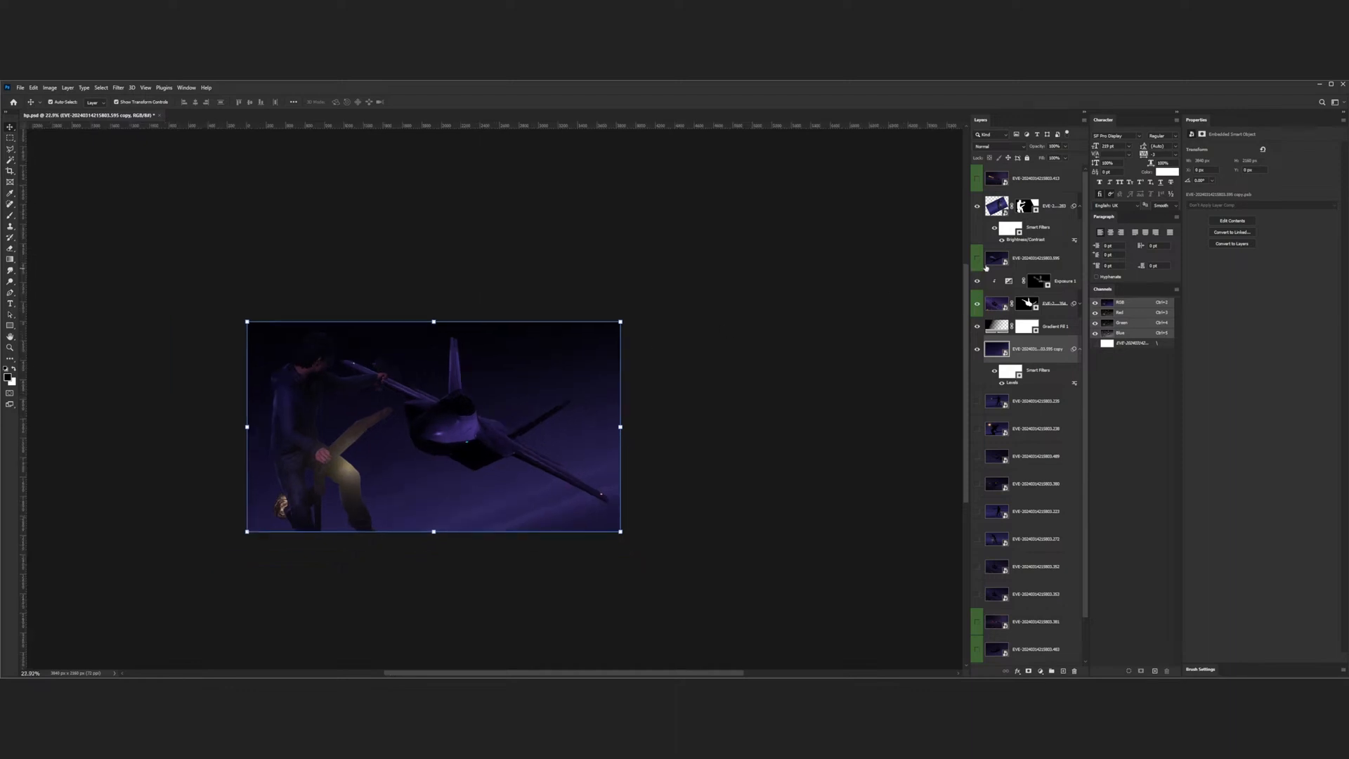
pyautogui.click(1002, 241)
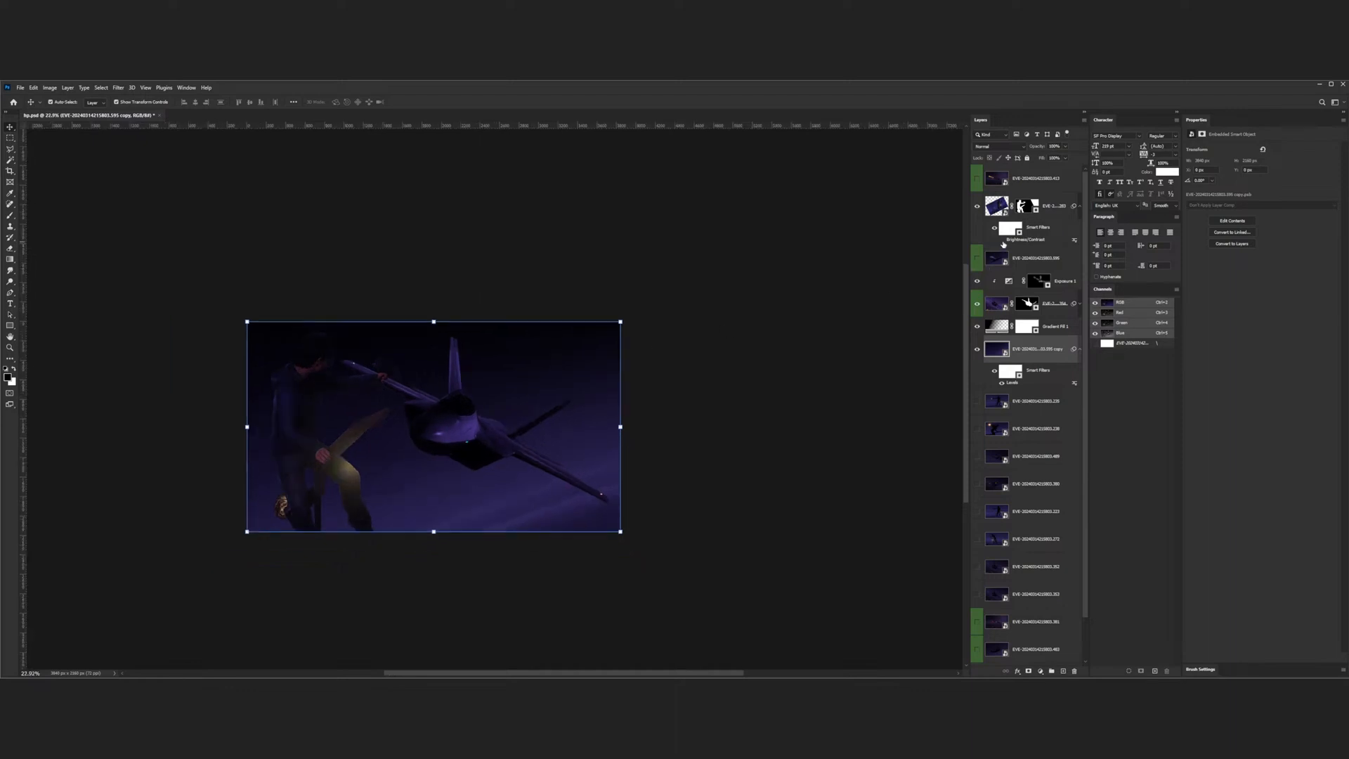
pyautogui.click(1002, 240)
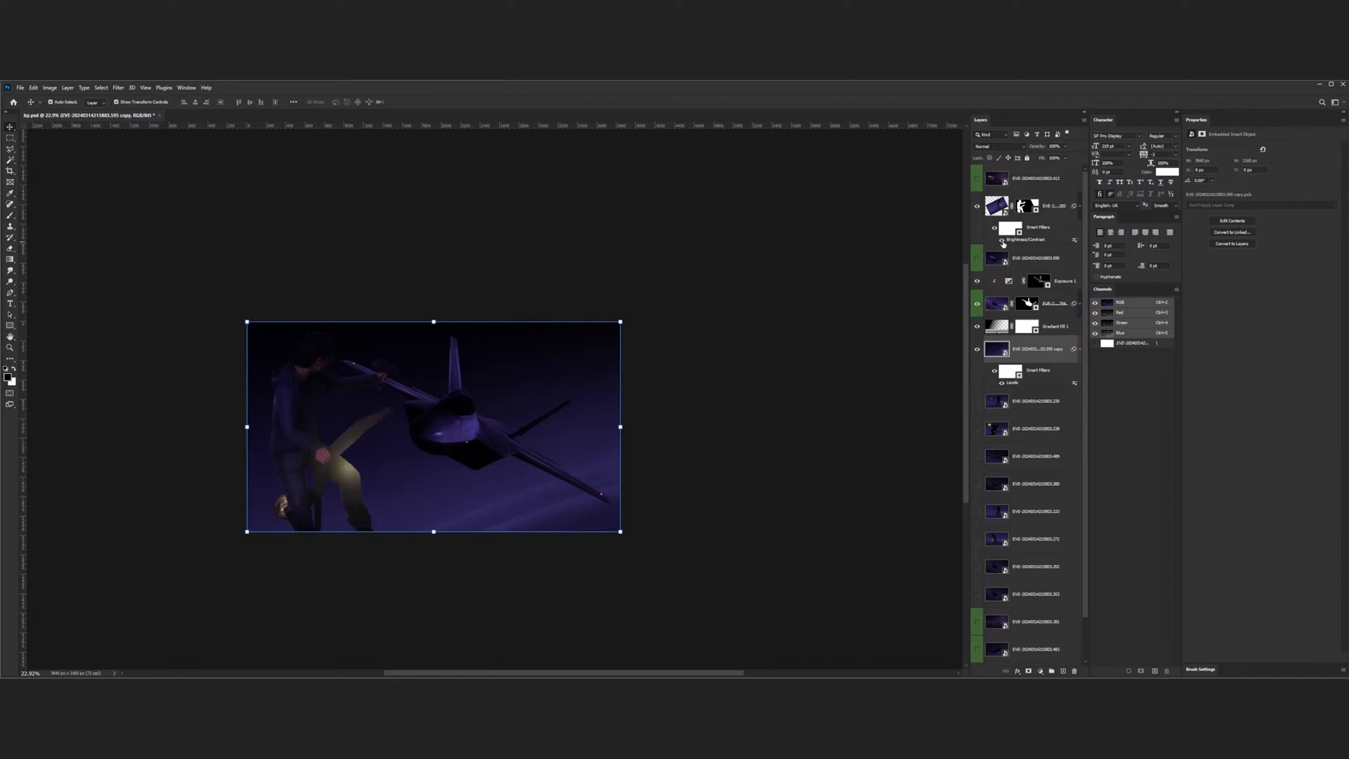
pyautogui.scroll(5, 438, 411)
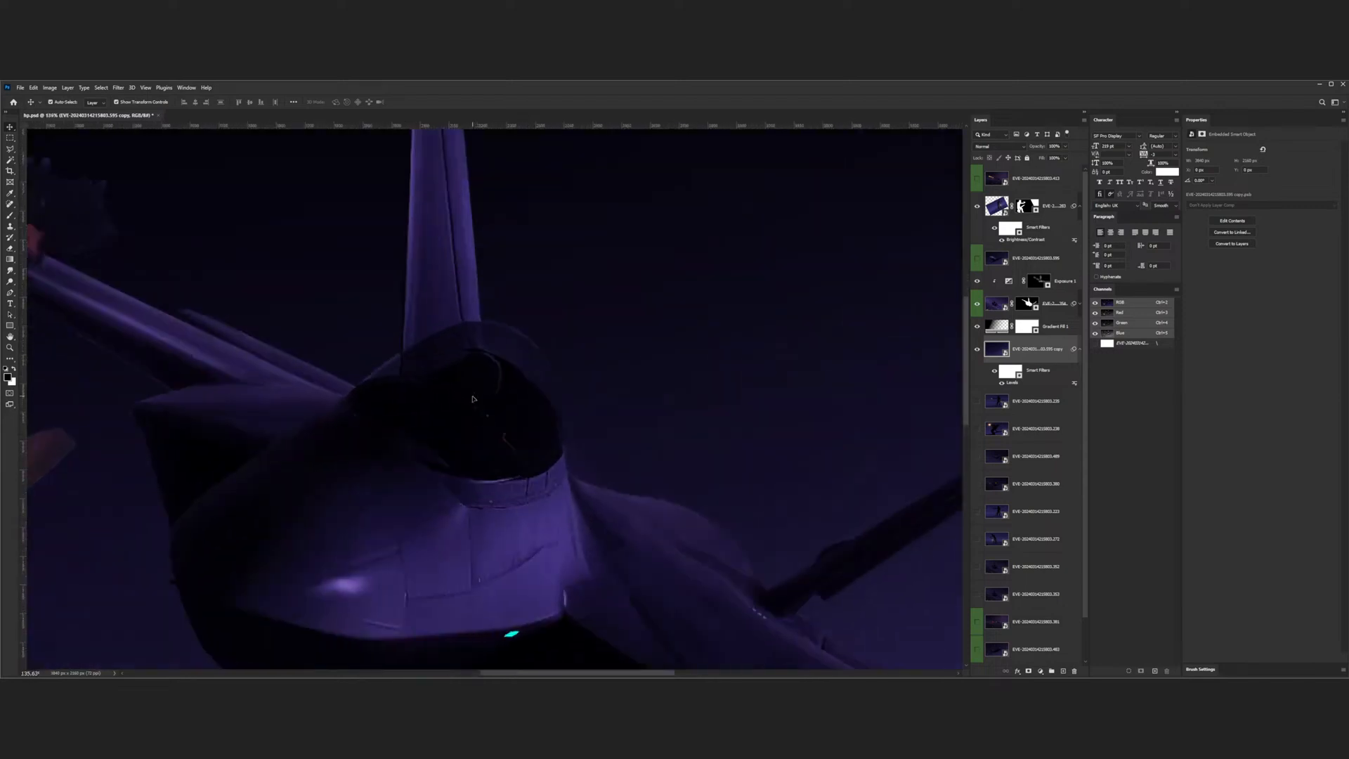
# - Review the whole composite zoomed out, select the jet layer to check it, and clear the layer selection
pyautogui.scroll(-4, 476, 400)
pyautogui.scroll(-4, 476, 400)
pyautogui.scroll(2, 476, 401)
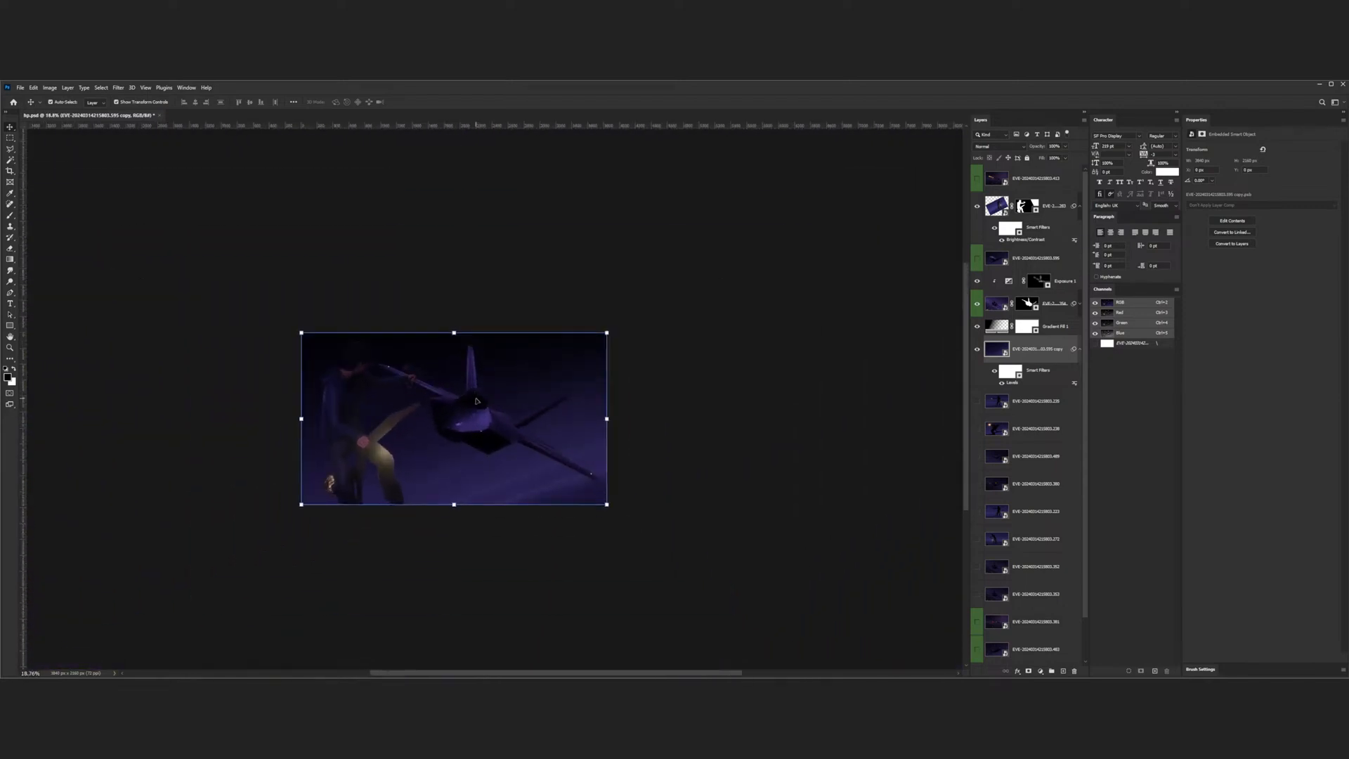
pyautogui.click(980, 307)
pyautogui.scroll(2, 473, 407)
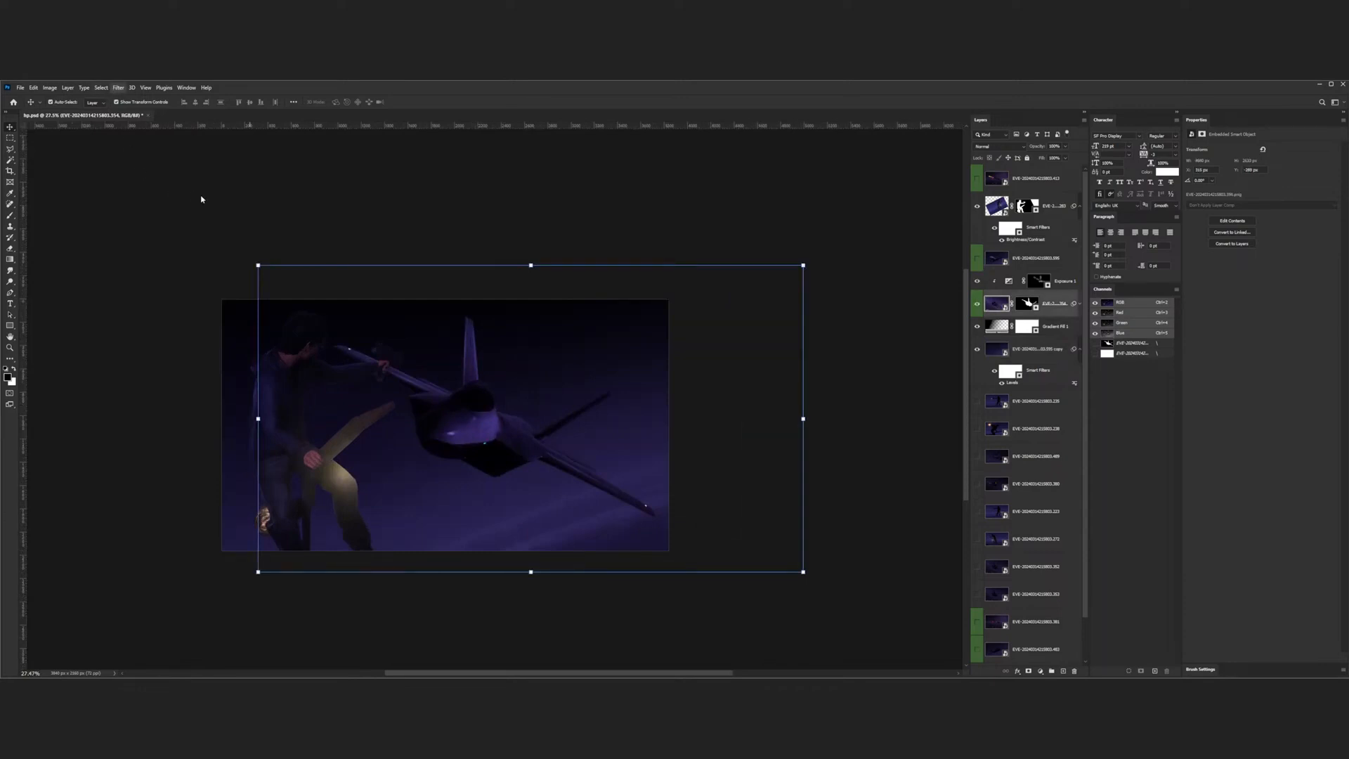
pyautogui.press('h')
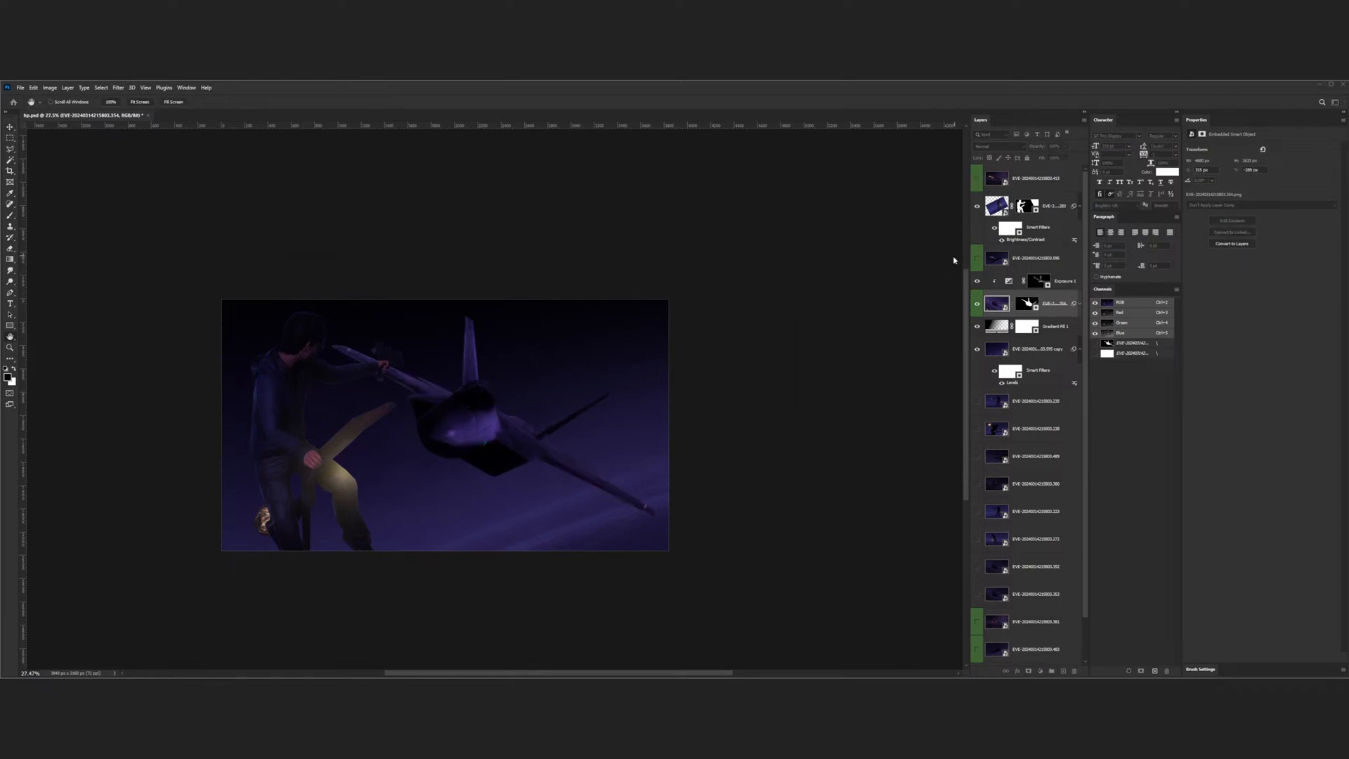
pyautogui.press('v')
pyautogui.scroll(-4, 660, 425)
pyautogui.click(794, 408)
pyautogui.scroll(-1, 491, 402)
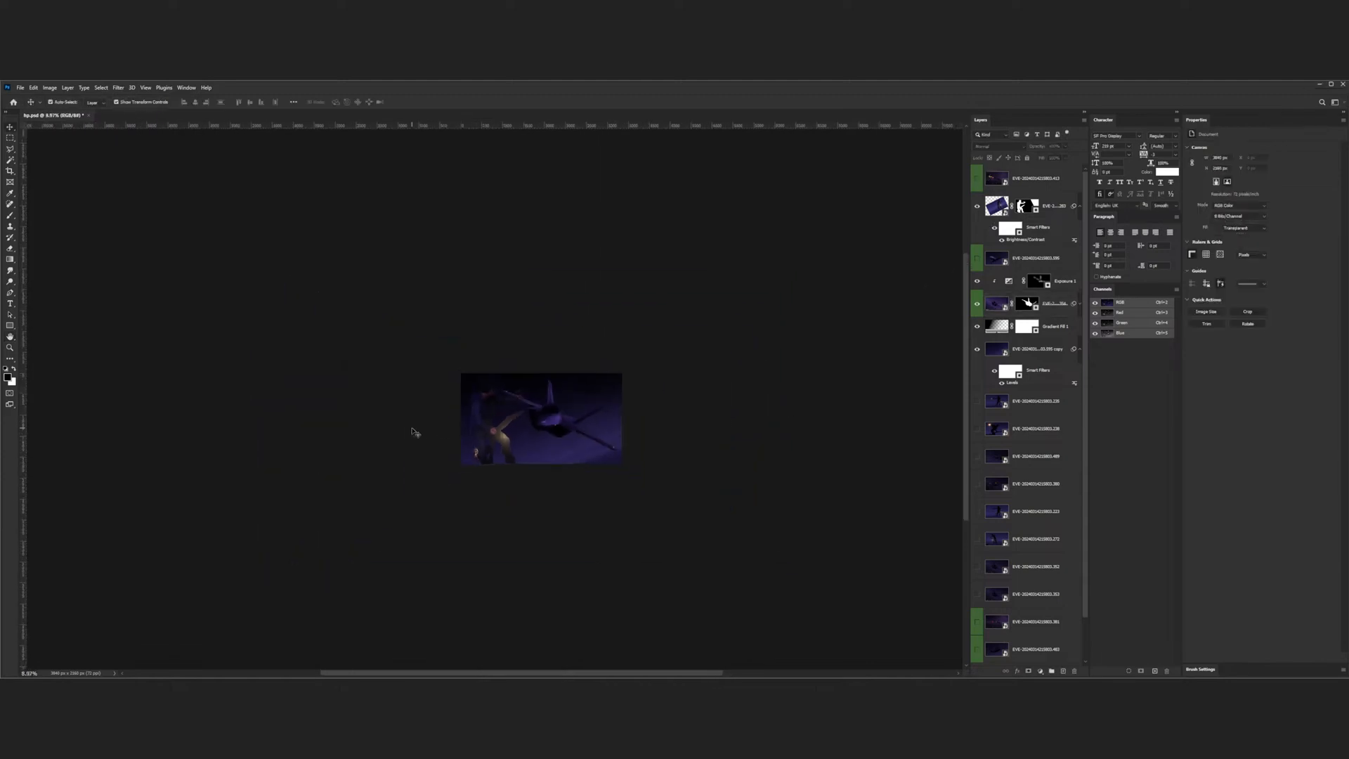
# - Save the composite document and inspect the rider and jet against the purple night sky
pyautogui.scroll(2, 562, 419)
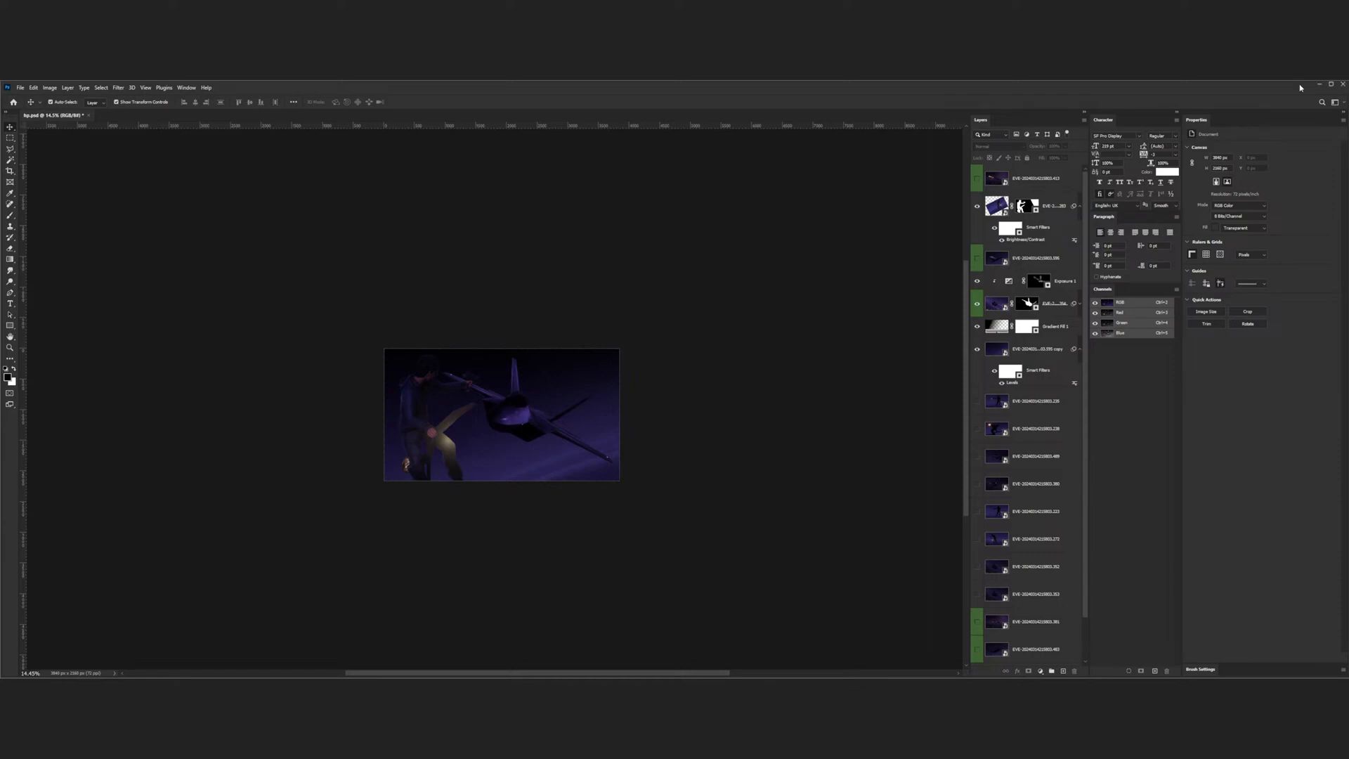
pyautogui.scroll(4, 483, 409)
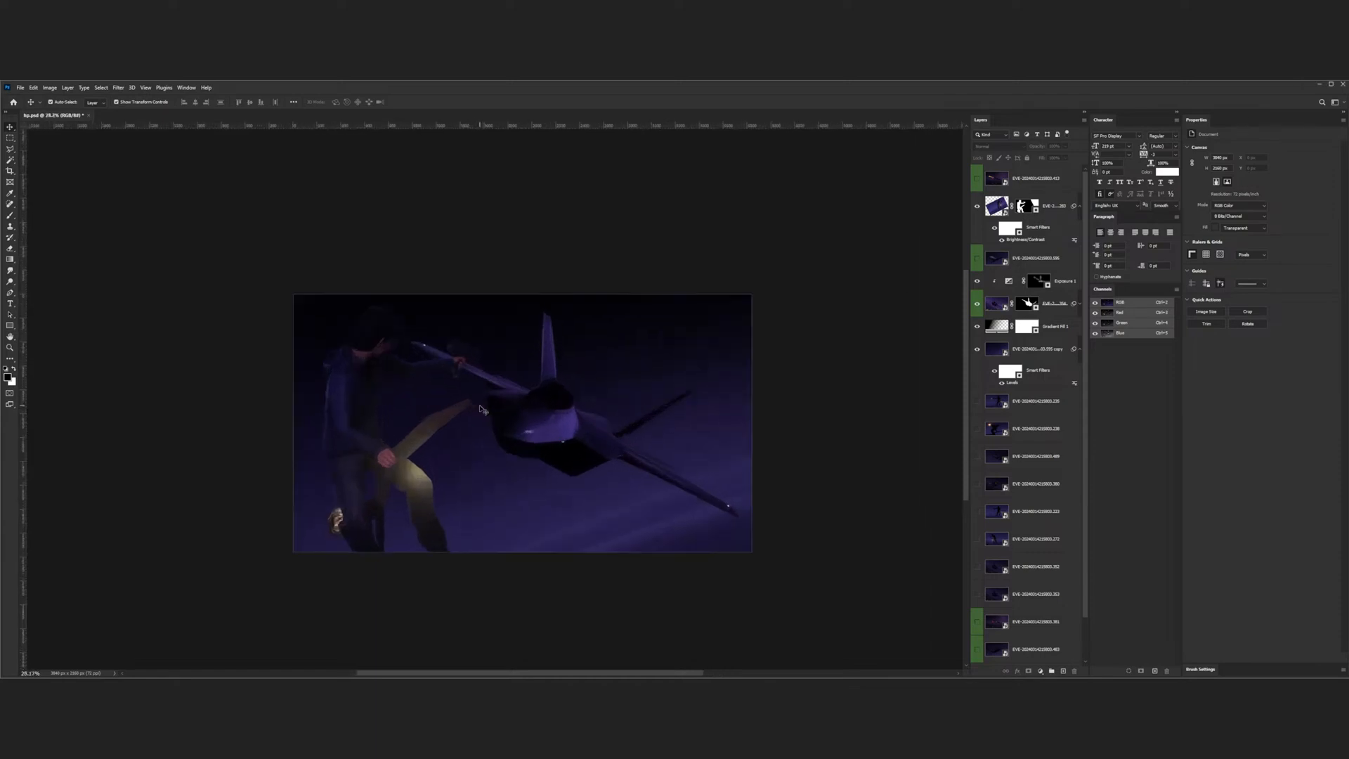
pyautogui.hotkey('ctrl', 's')
pyautogui.scroll(5, 585, 421)
pyautogui.scroll(-3, 448, 452)
pyautogui.scroll(-1, 448, 455)
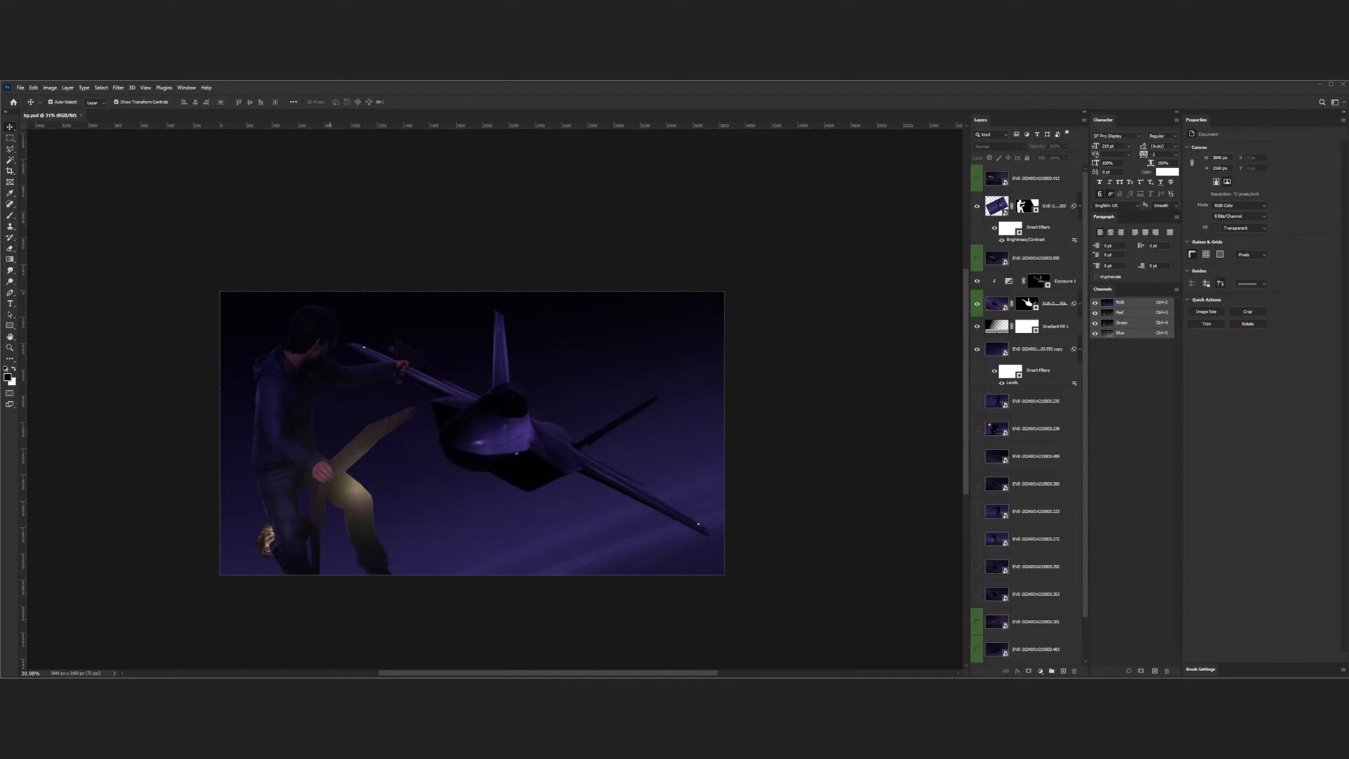
pyautogui.scroll(3, 410, 437)
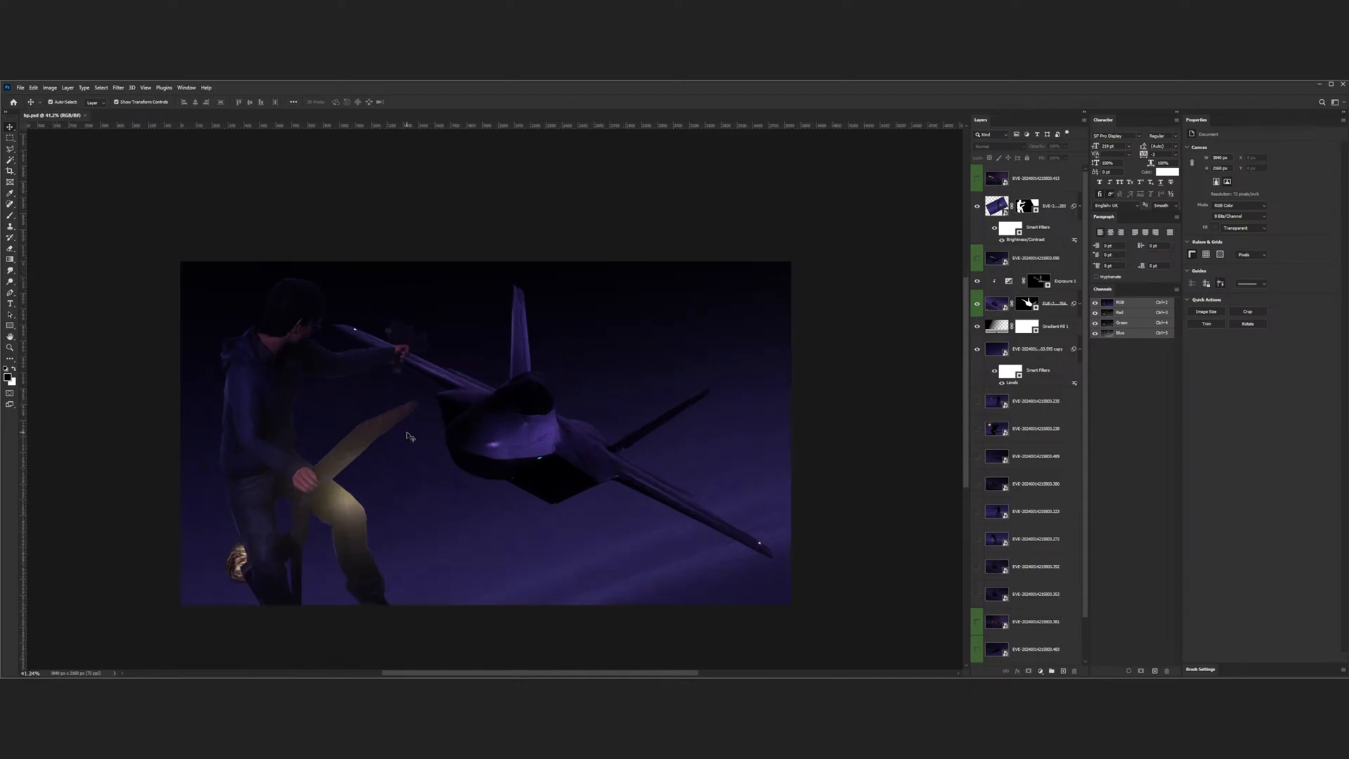
pyautogui.scroll(-2, 409, 434)
pyautogui.scroll(2, 515, 457)
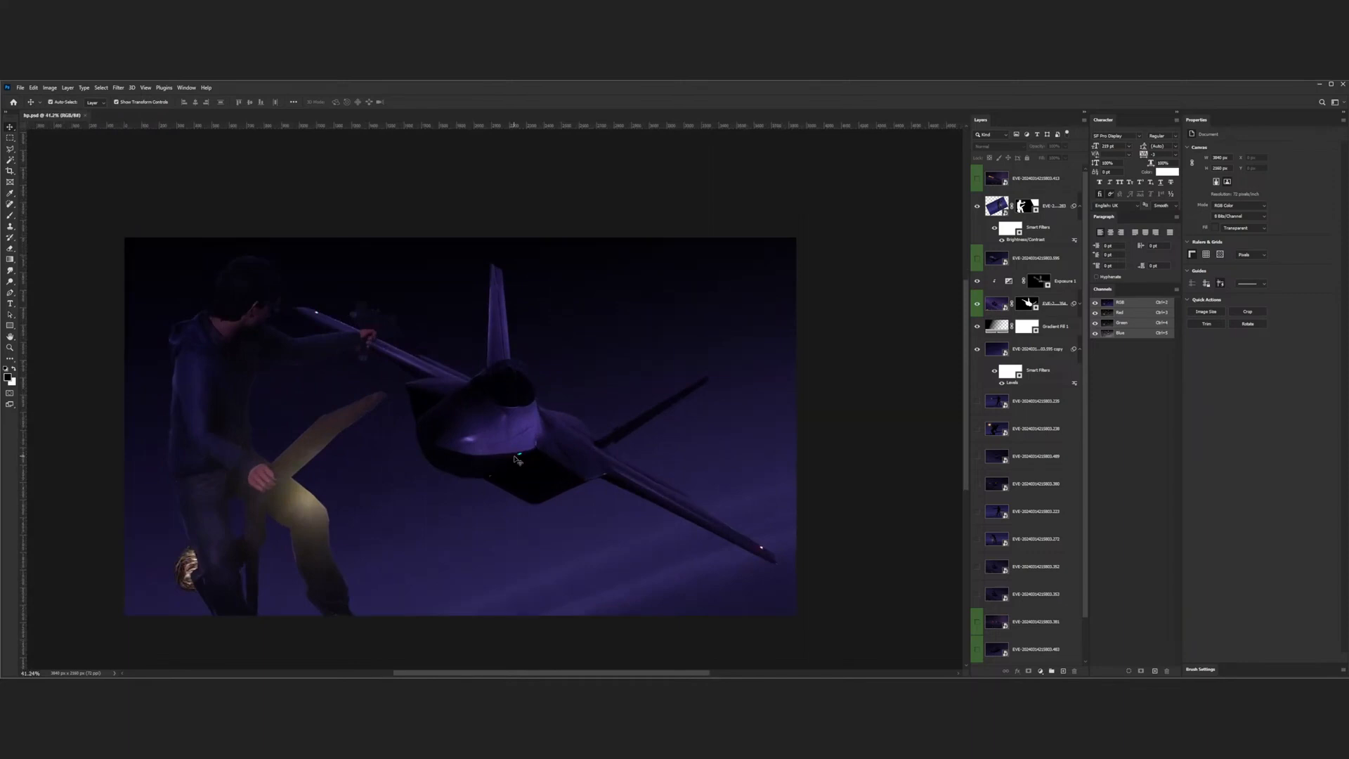